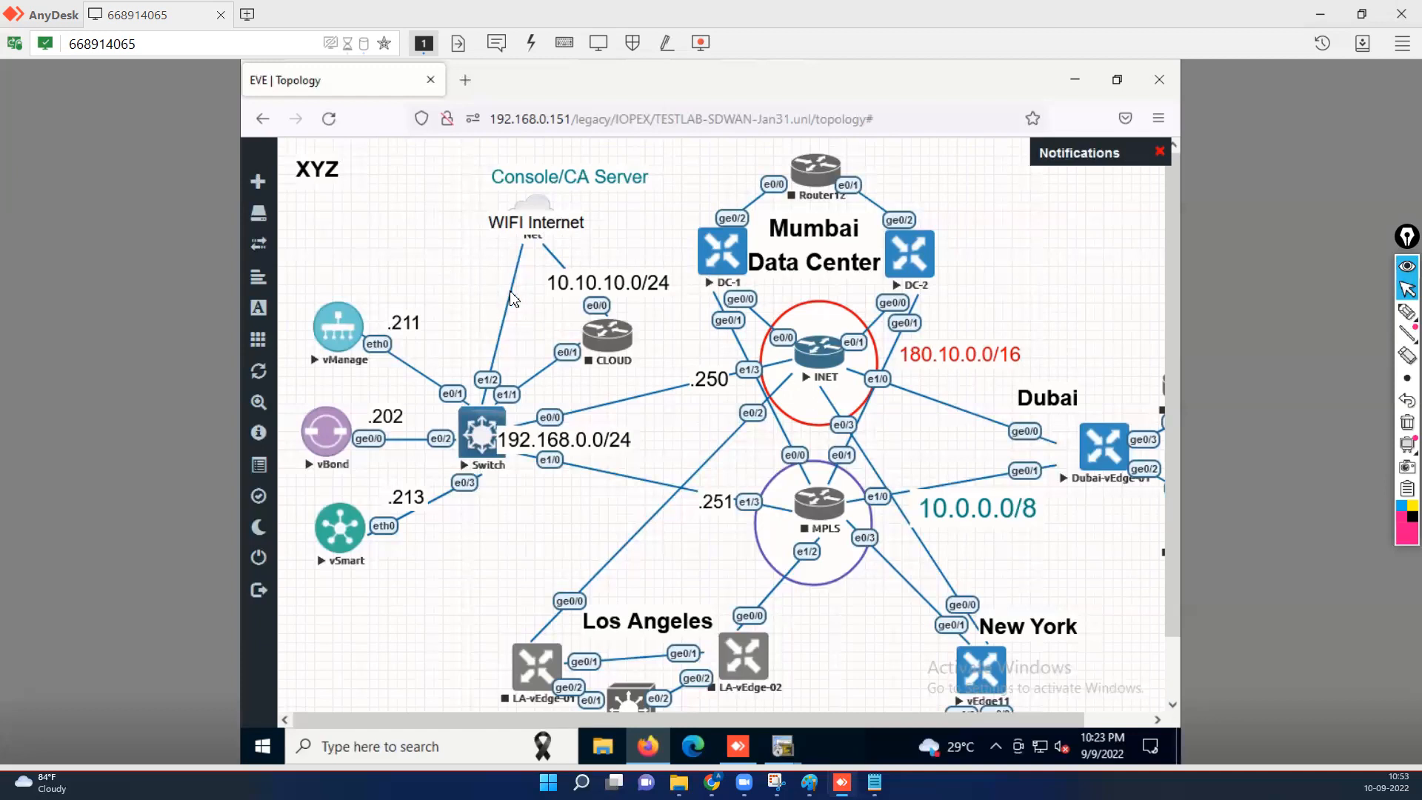
Load the vManage login page at 192.168.0.211 in a new Firefox tab.
click(467, 84)
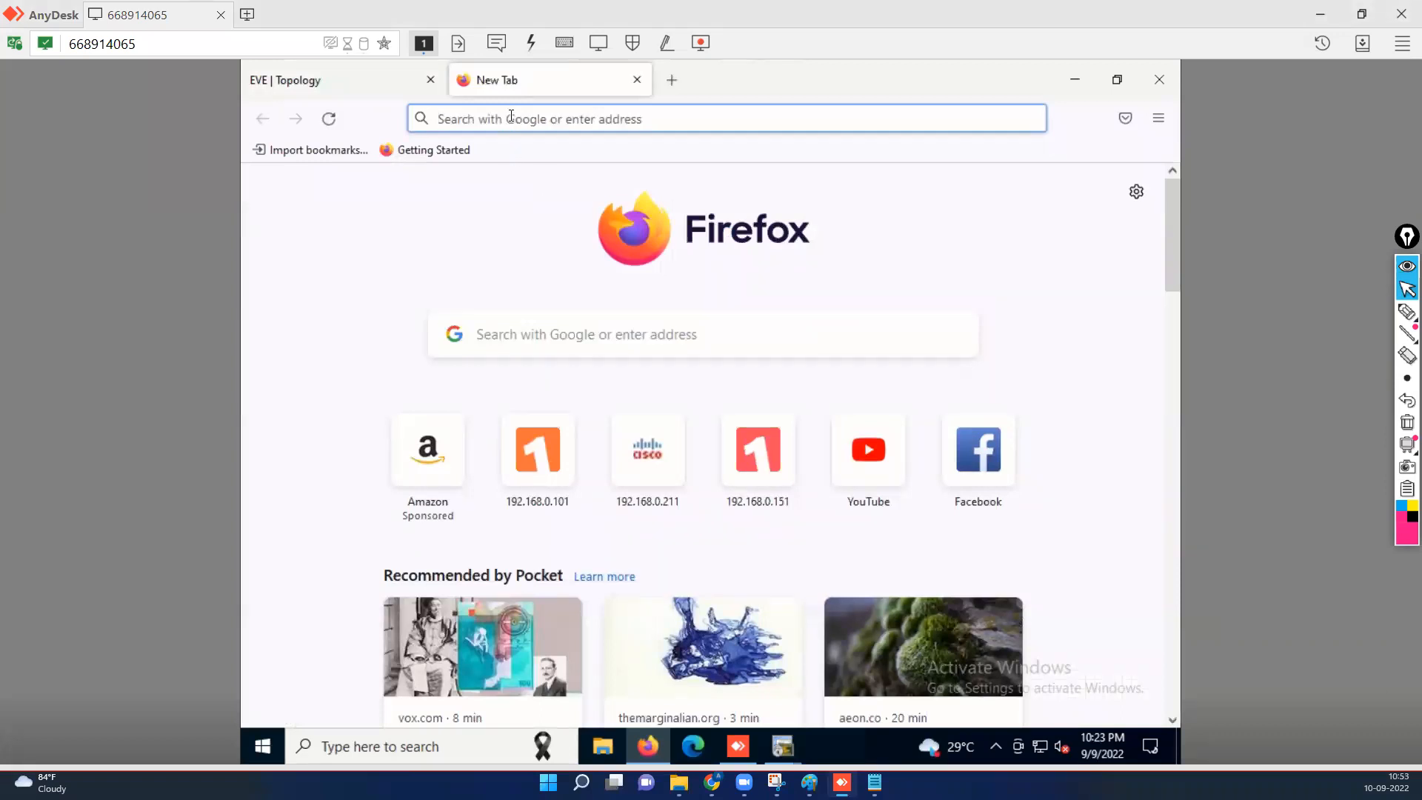
click(511, 117)
text(192.168.)
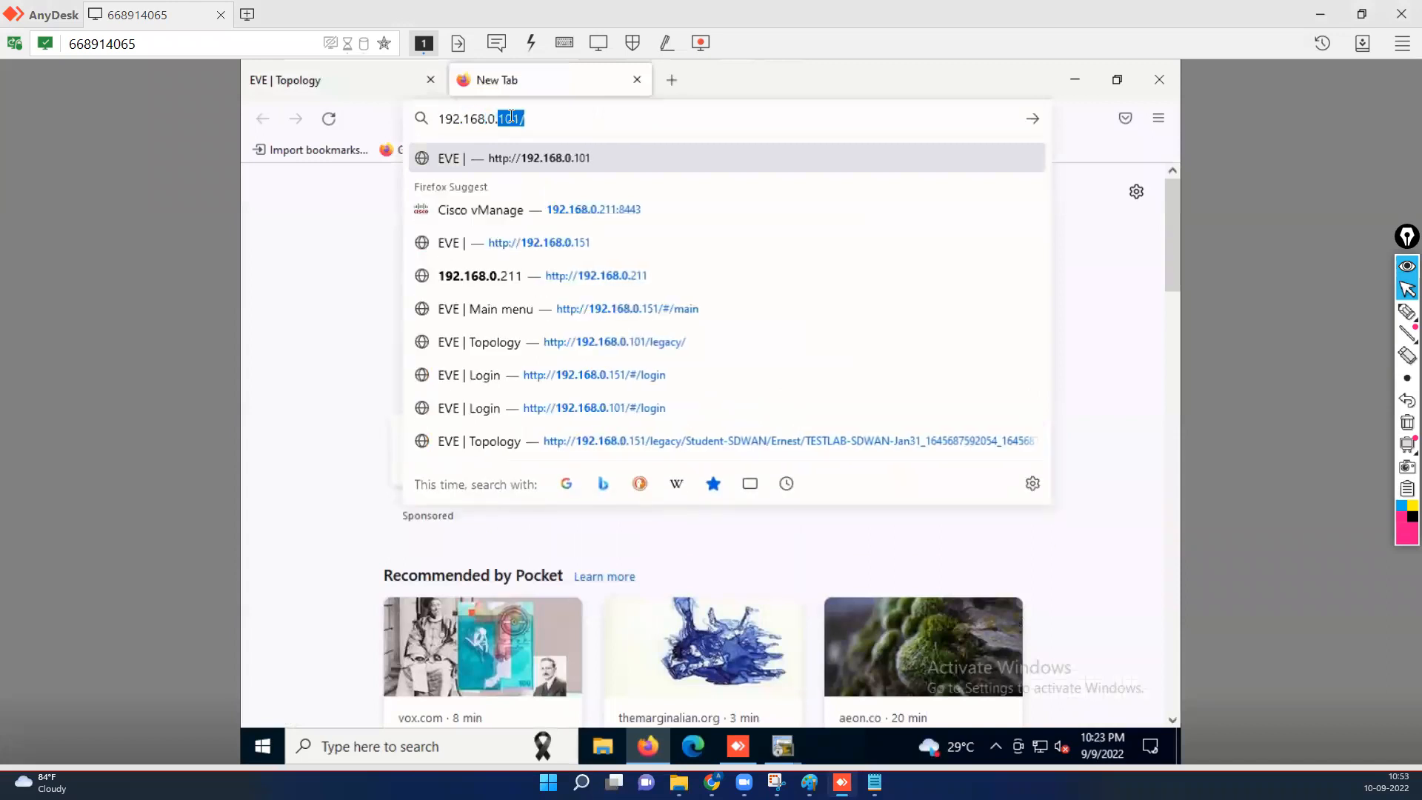
text(0.211:8443)
key(Return)
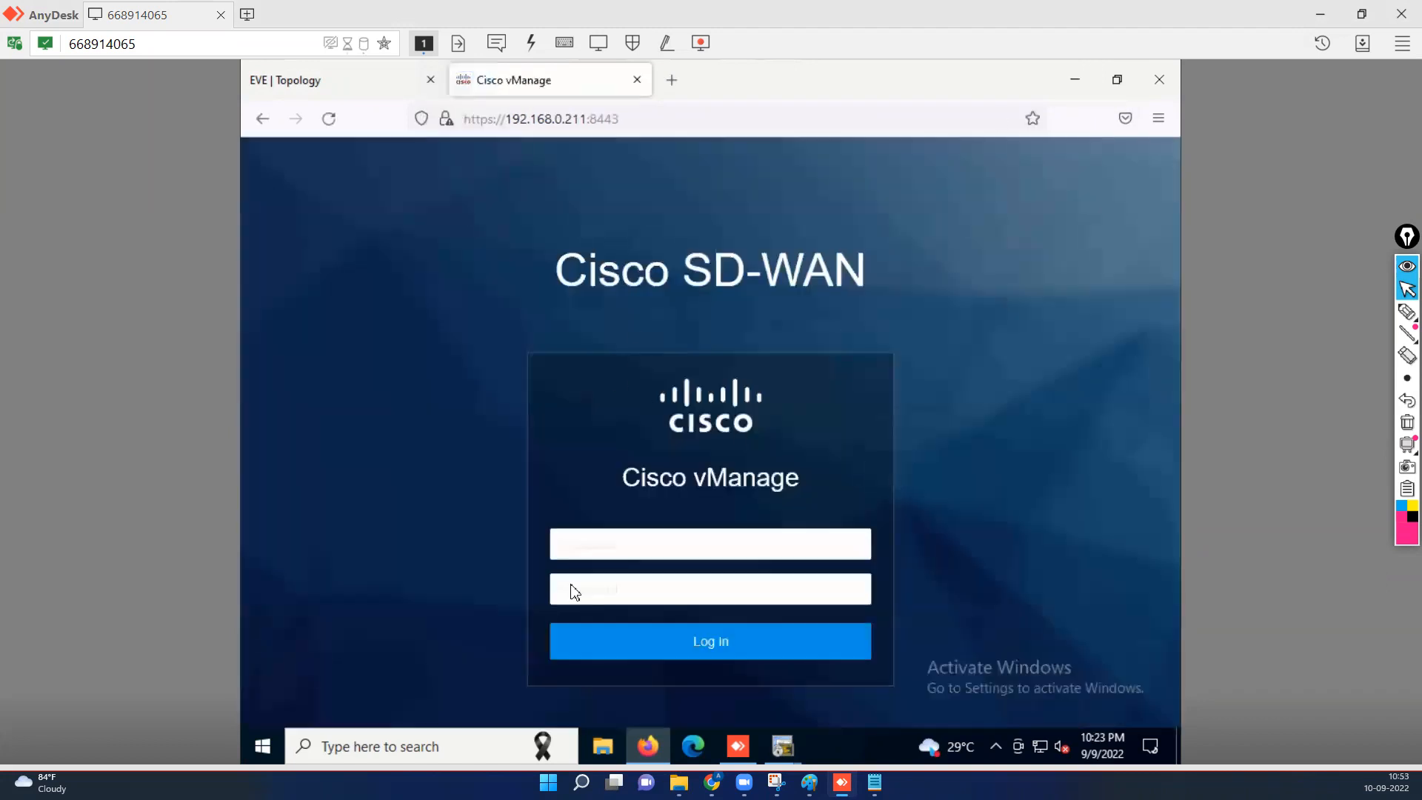
Log in to vManage as admin with the account password, declining to save the login.
click(607, 551)
text(admin)
key(Tab)
text(admin)
key(Return)
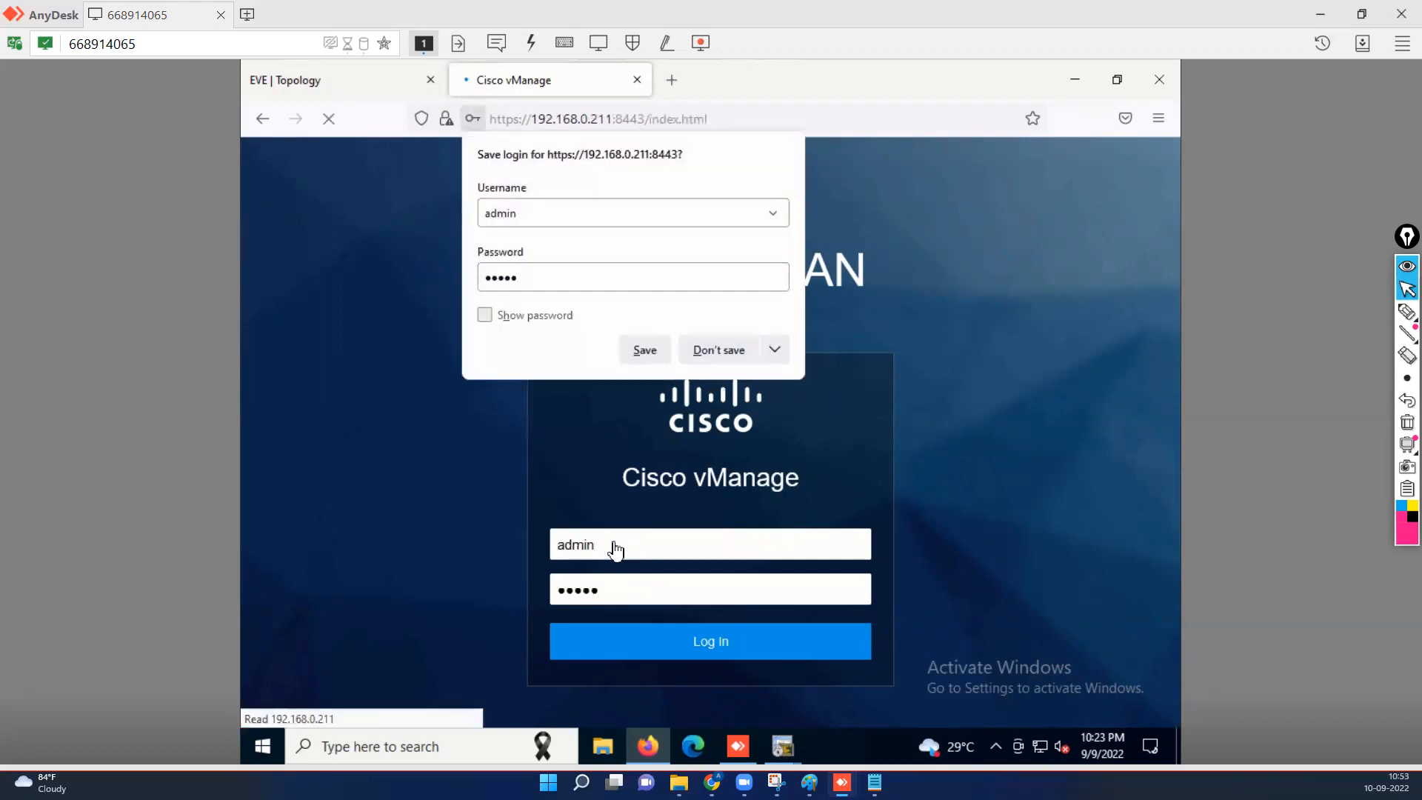
click(721, 351)
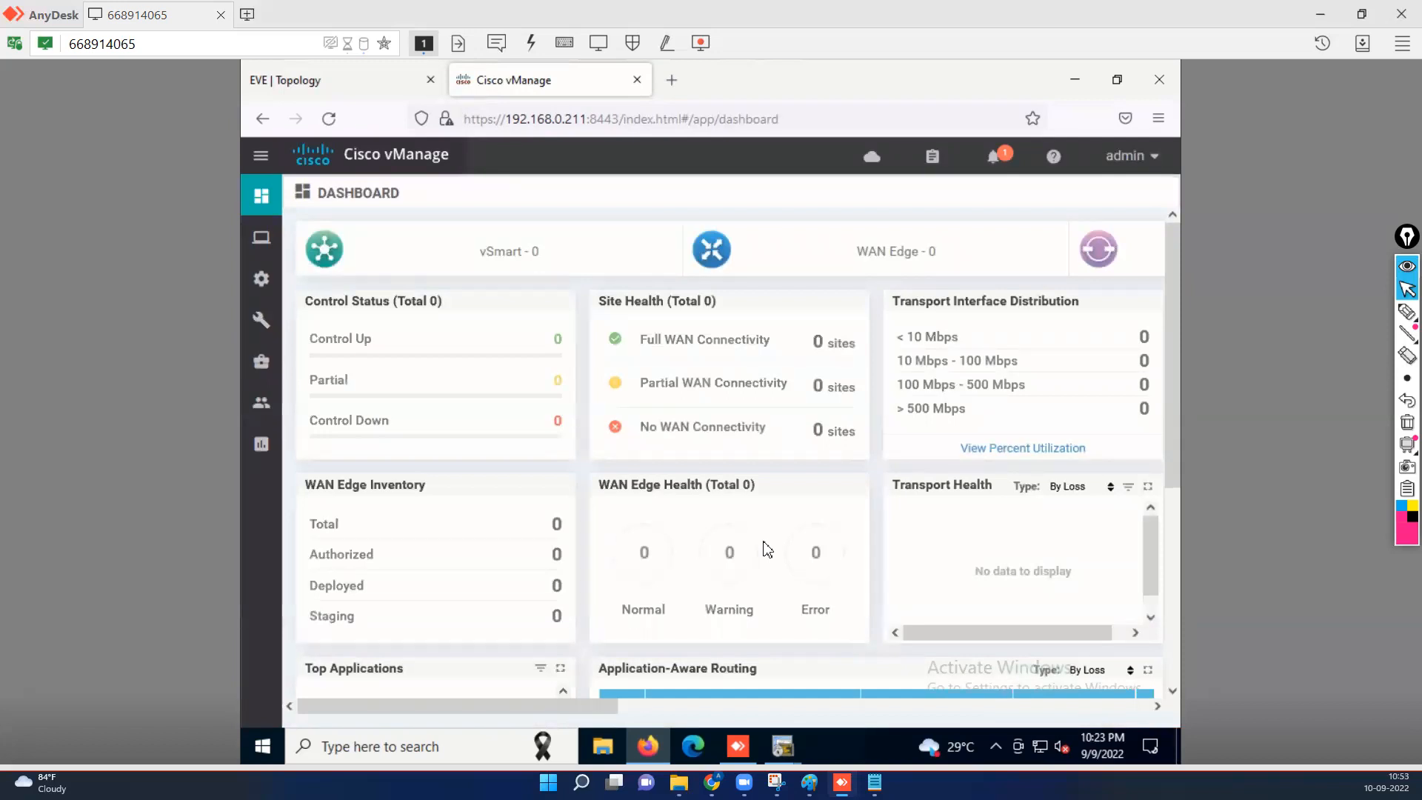
Review the dashboard showing vSmart 0 and WAN Edge 0, then minimize the AnyDesk session.
drag(685, 717, 922, 707)
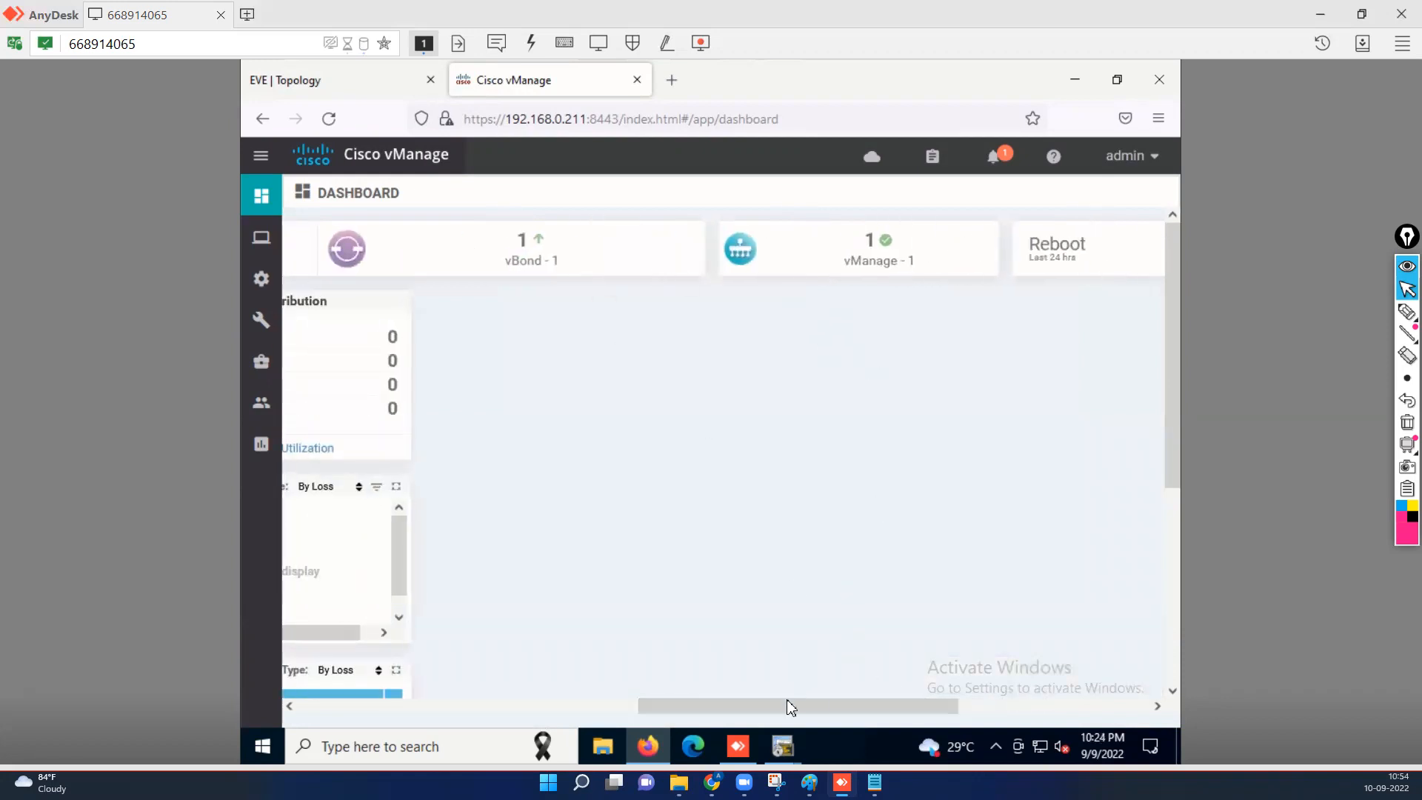
click(568, 706)
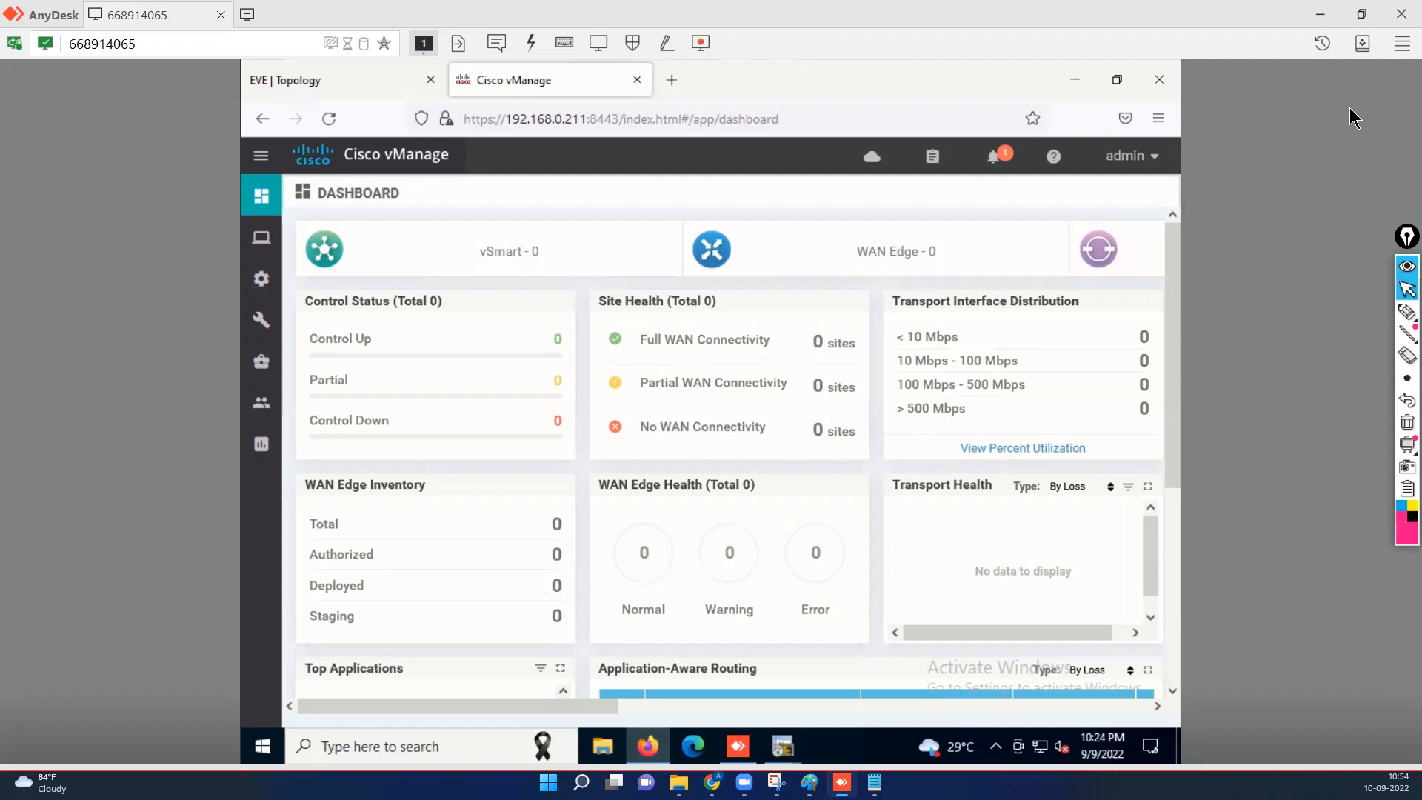
click(1322, 15)
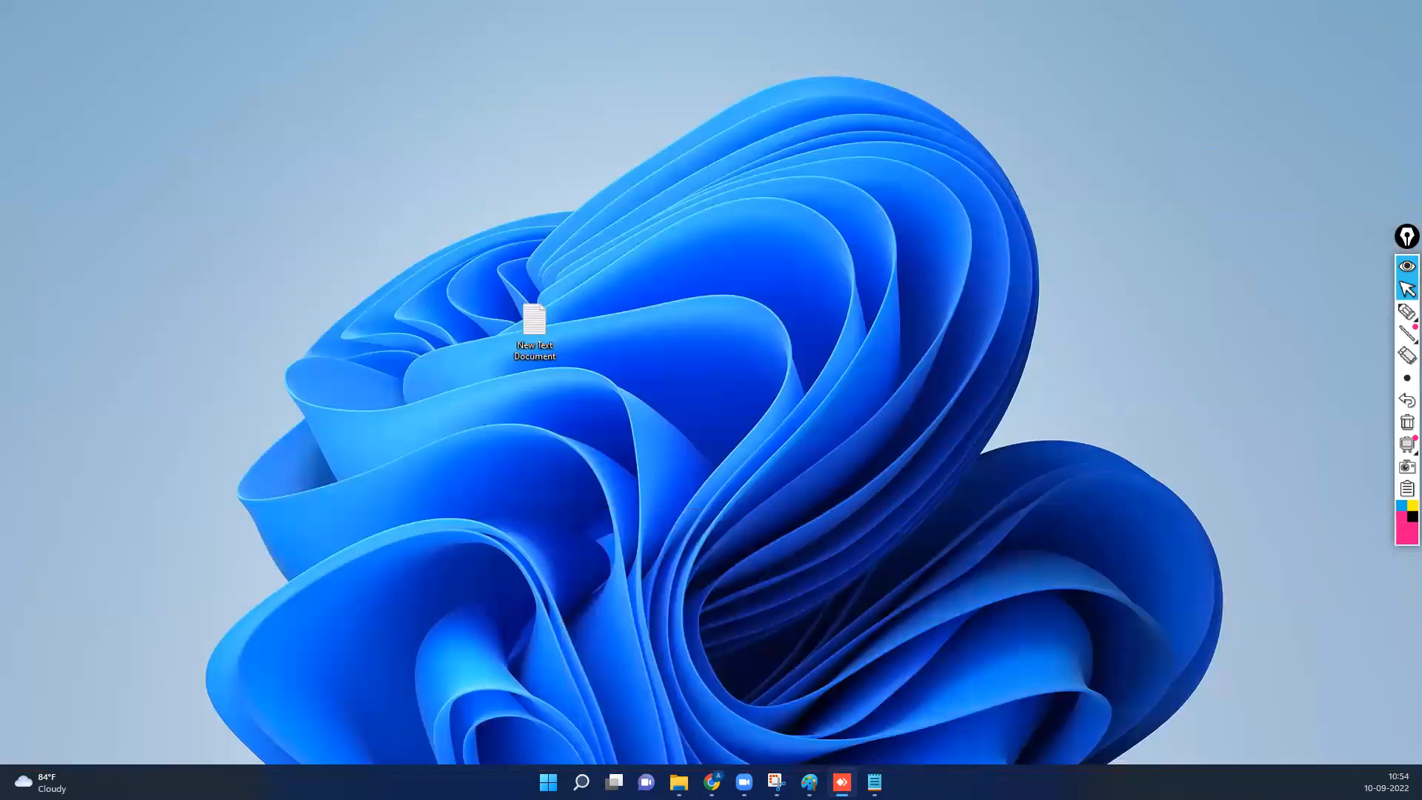
Read the vSmart lab guide through Task 4 in Acrobat, then return to the remote EVE topology.
key(super+e)
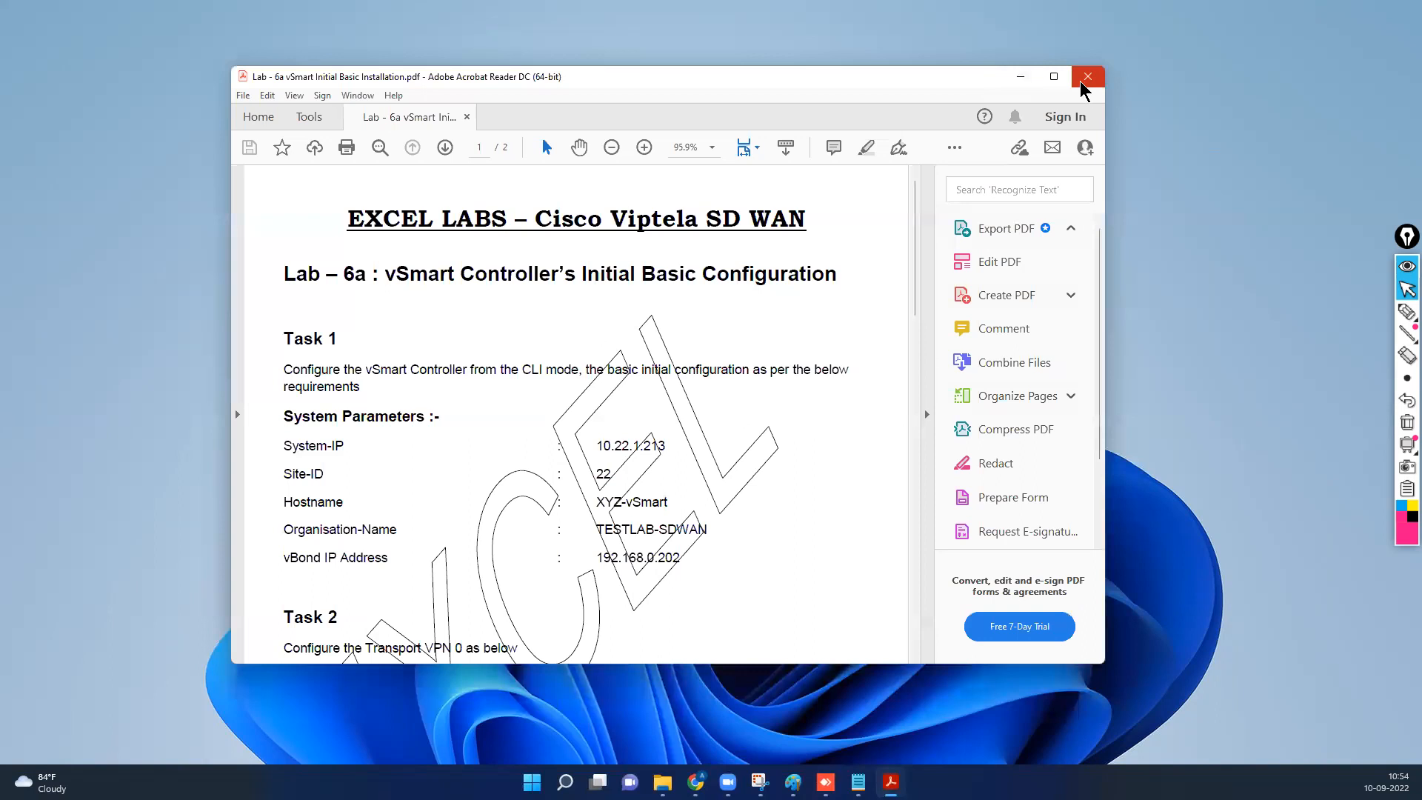
click(1061, 78)
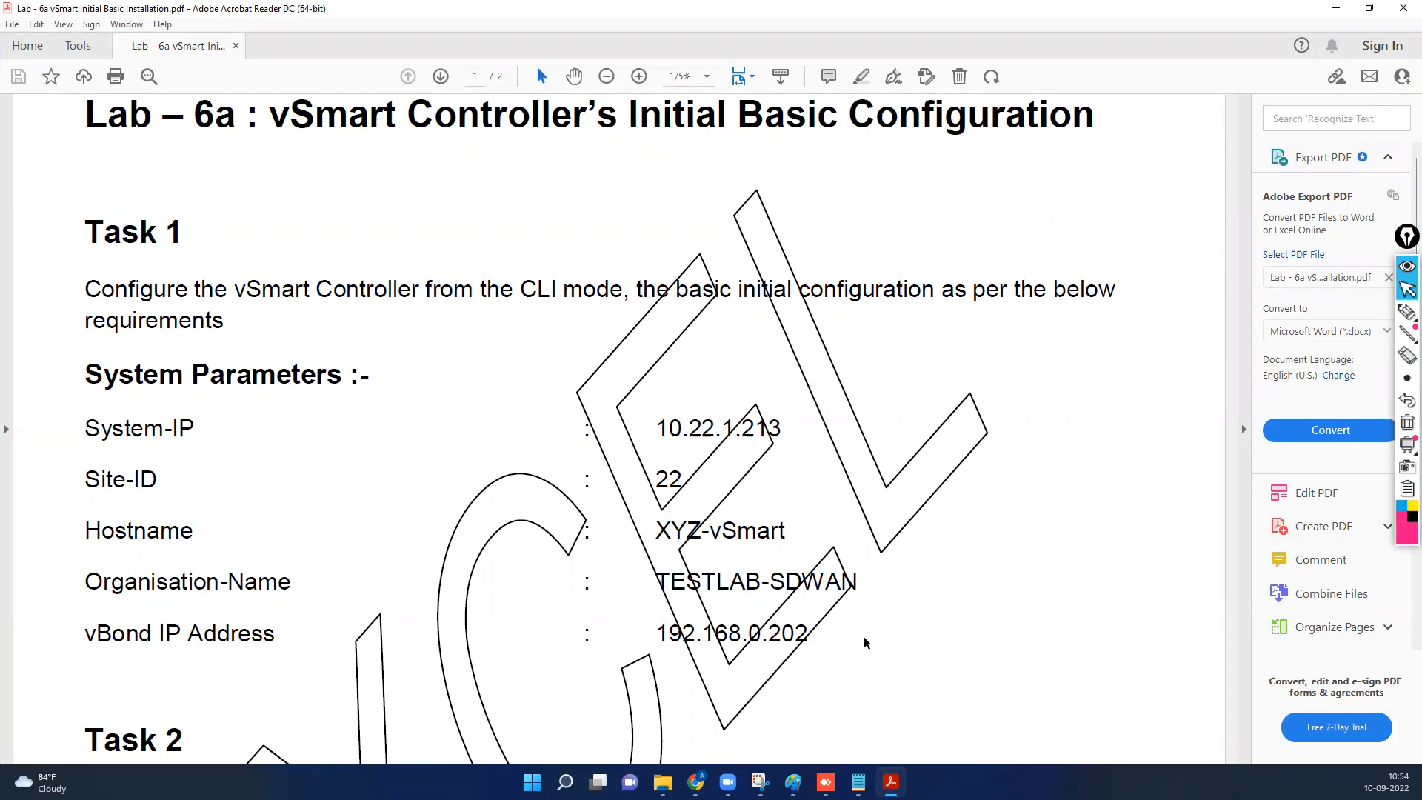
scroll(874, 638, down, 4)
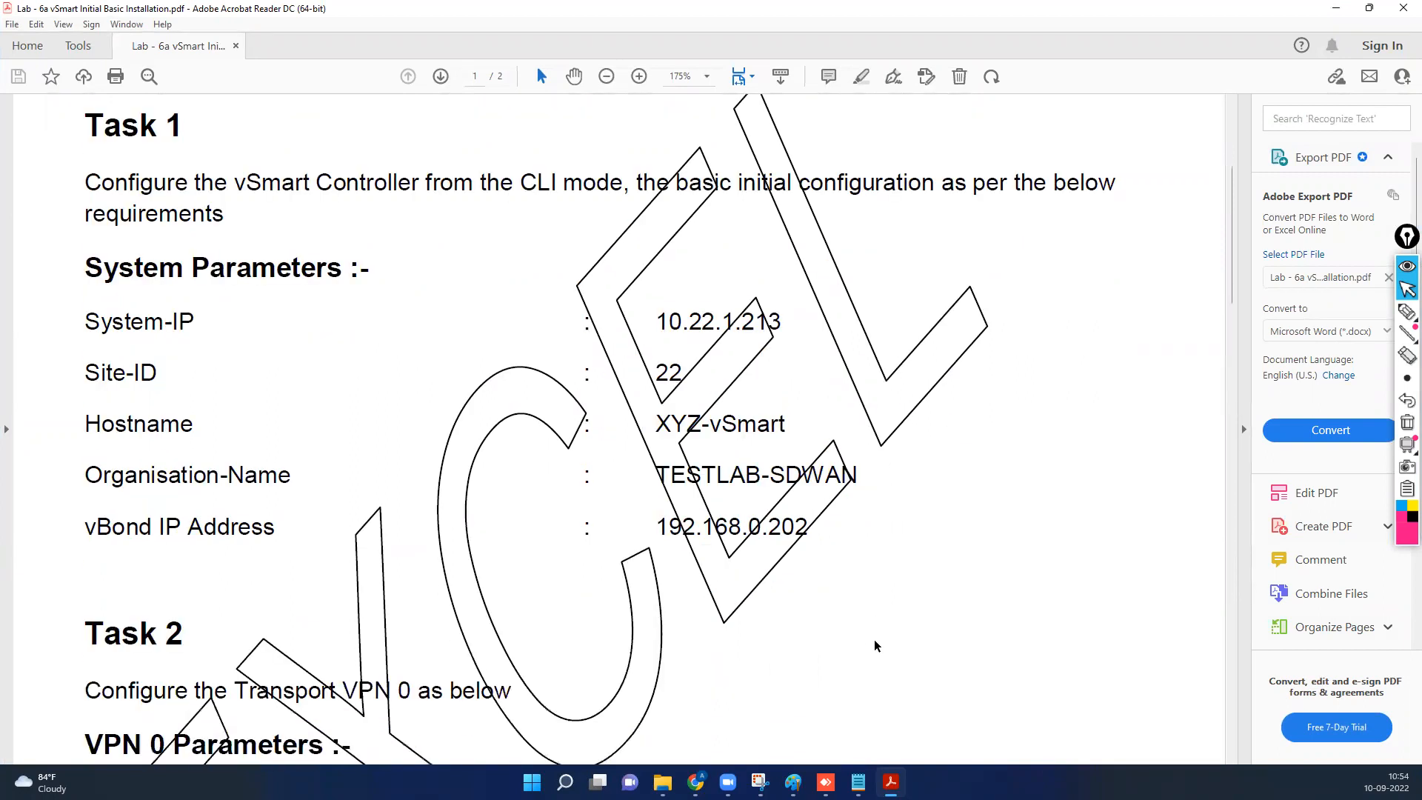
scroll(908, 628, down, 5)
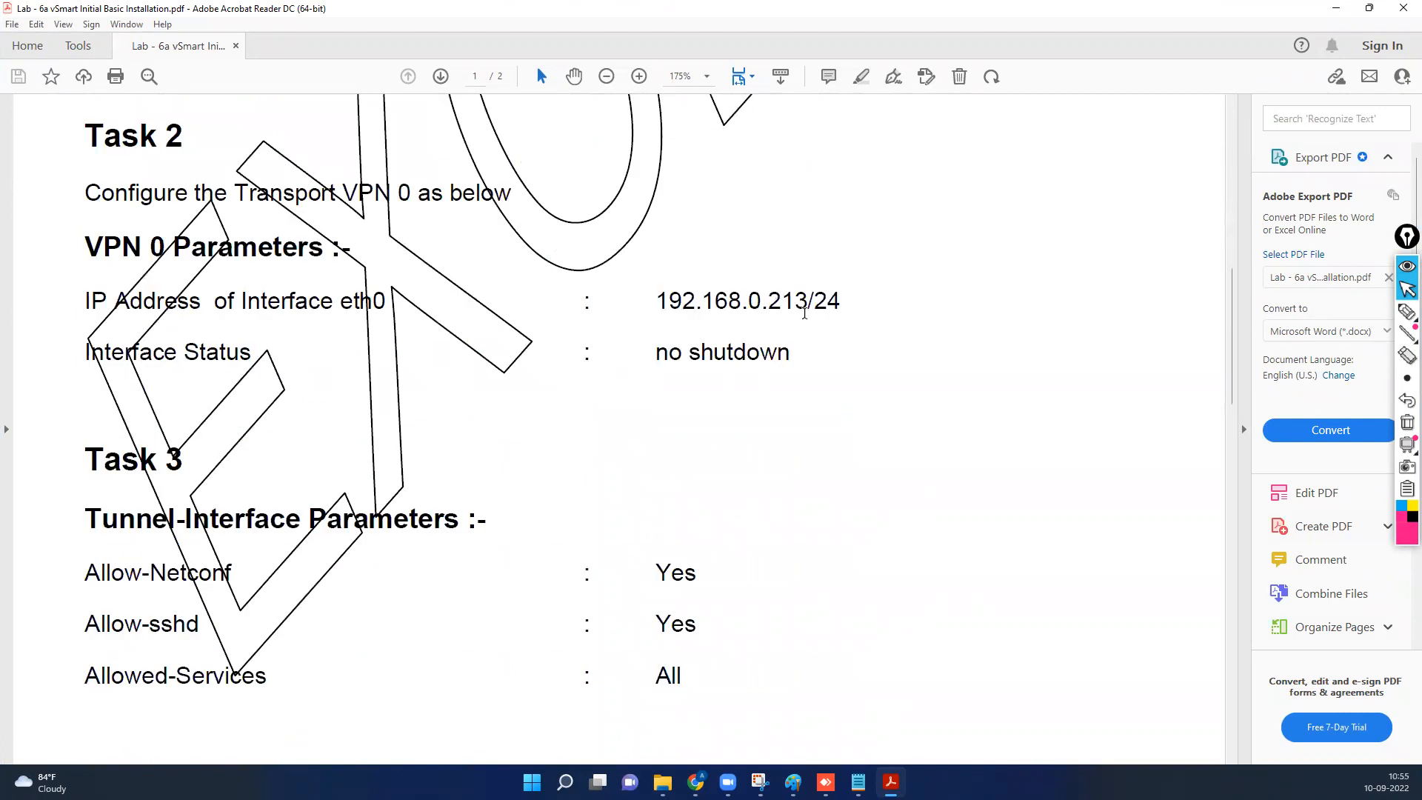
scroll(580, 371, down, 6)
scroll(581, 371, down, 10)
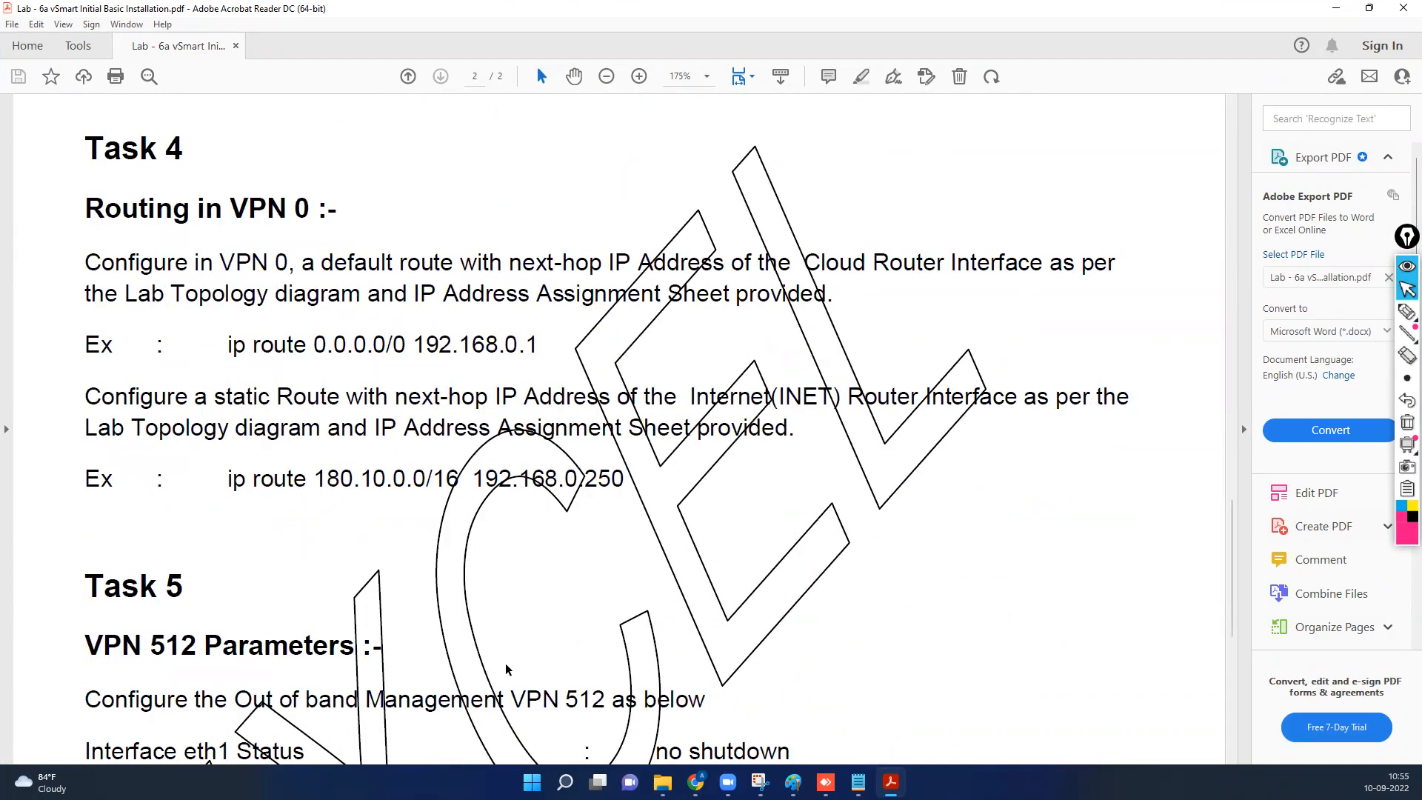
click(1337, 8)
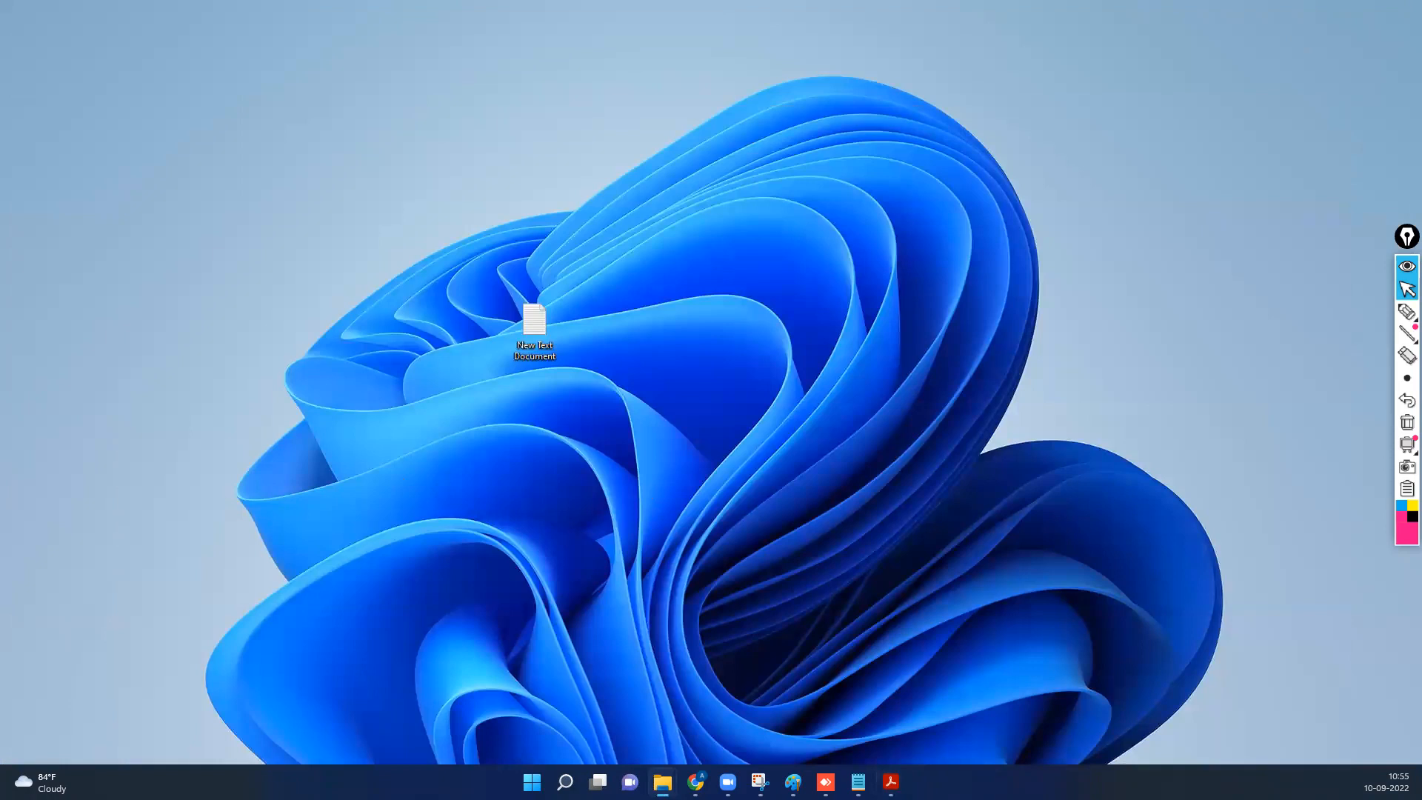
click(826, 782)
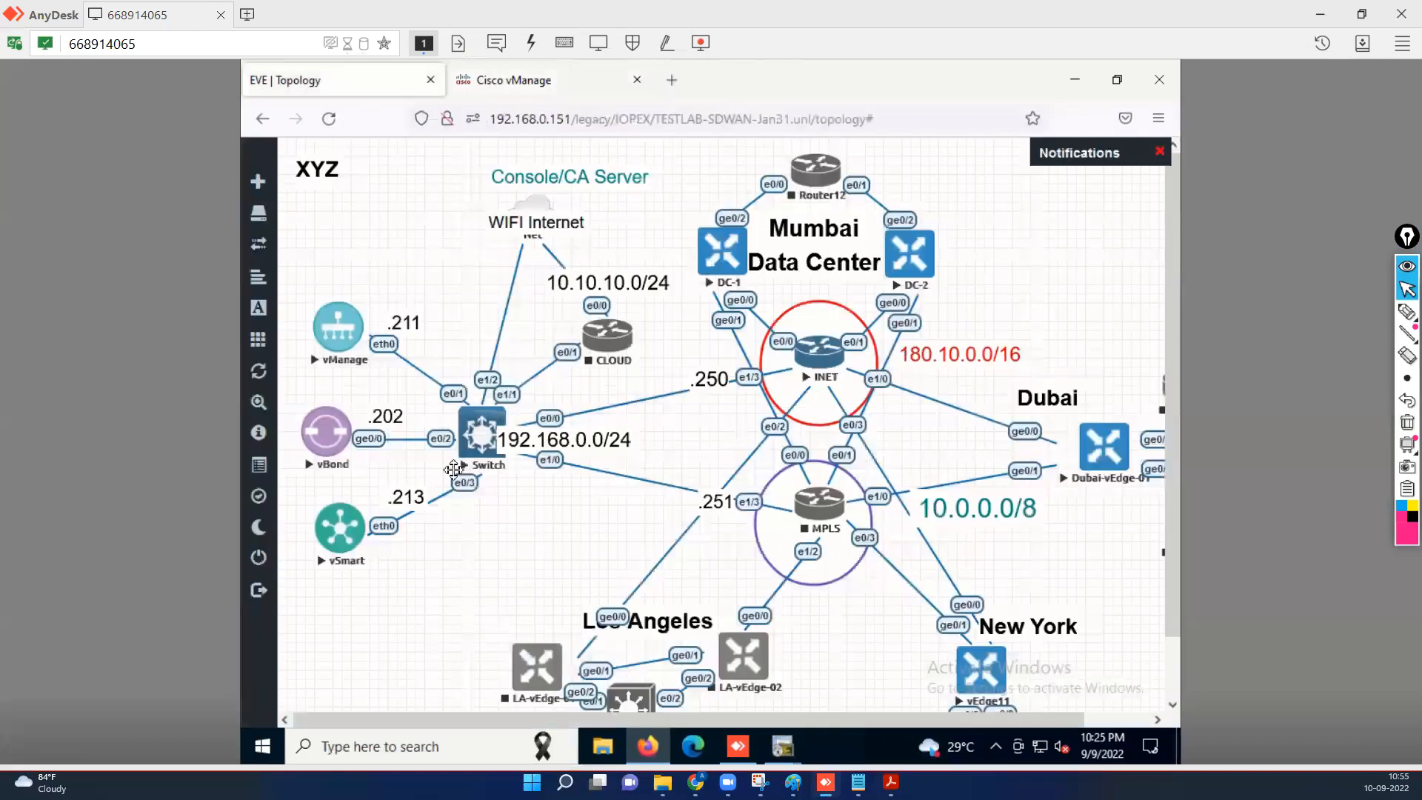
Open the vSmart console from EVE in SecureCRT and log in as admin.
click(341, 539)
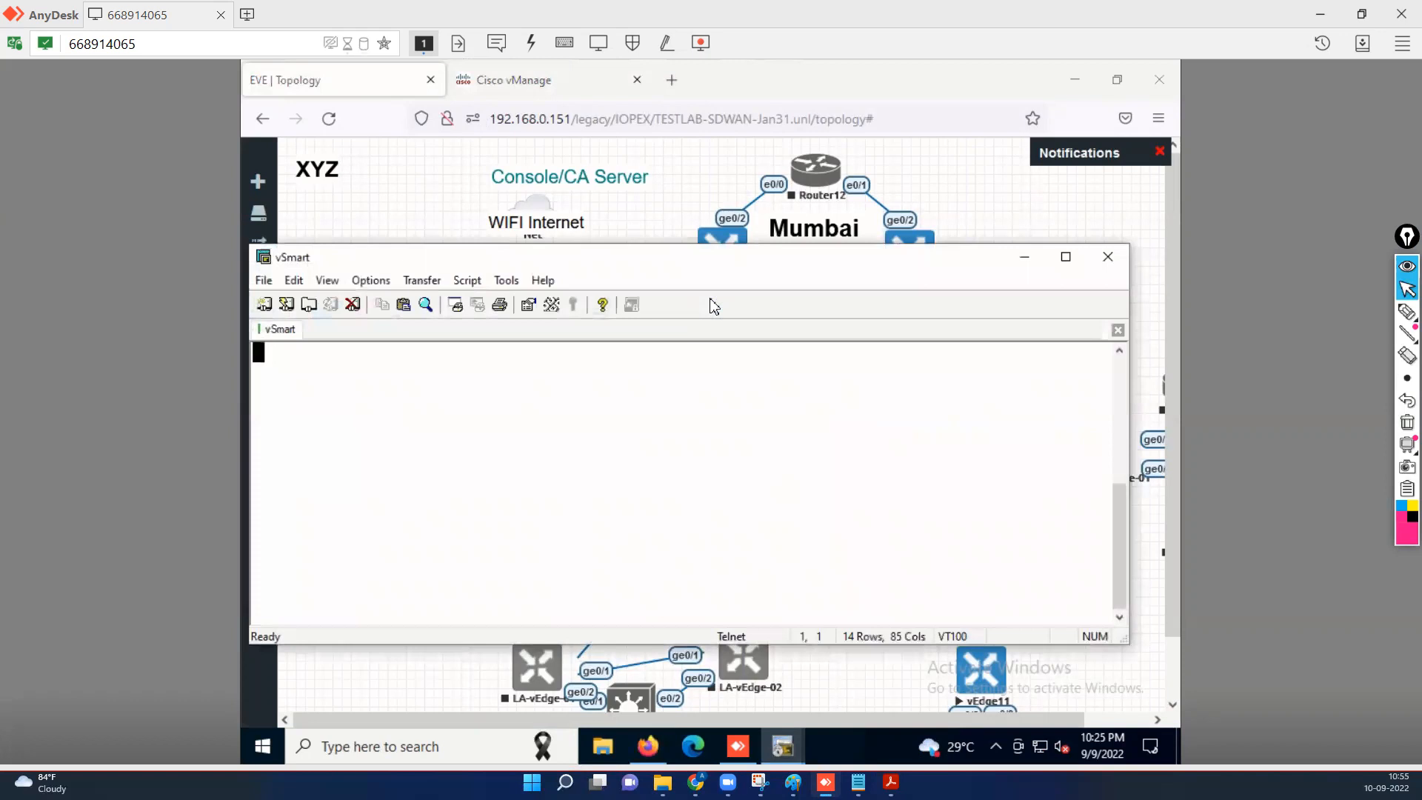
key(Return)
key(Return)
key(Return)
text(a)
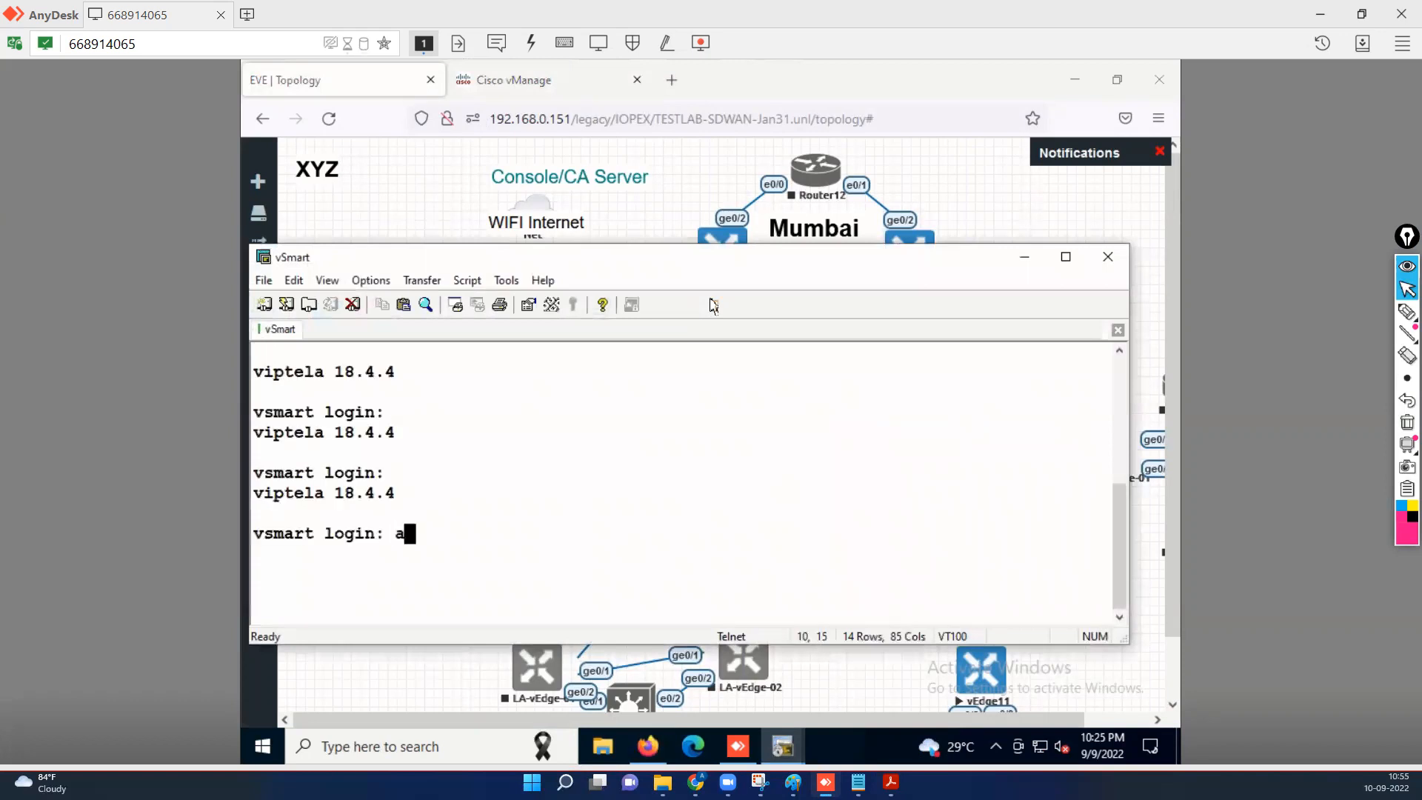
text(dmin)
key(Return)
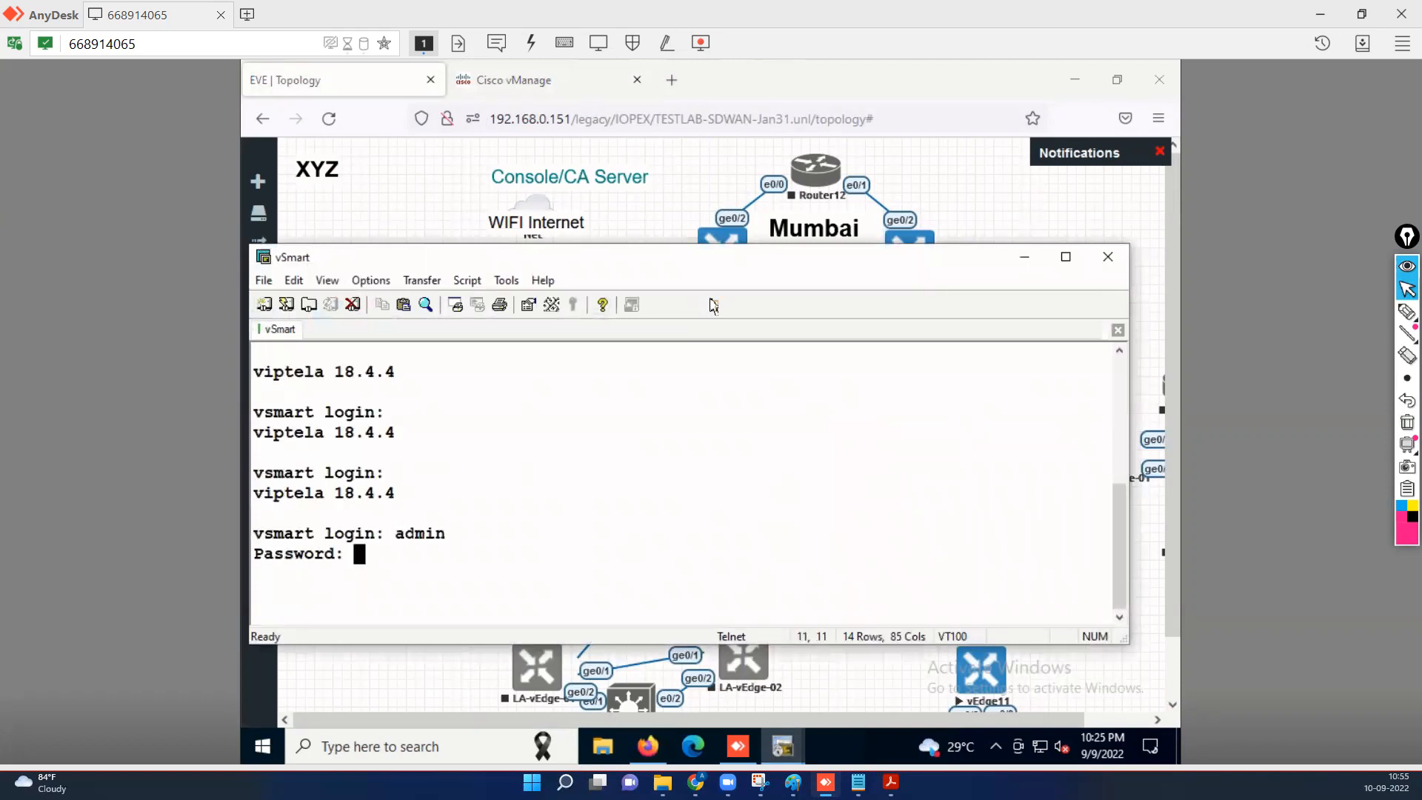
text(admin)
key(Return)
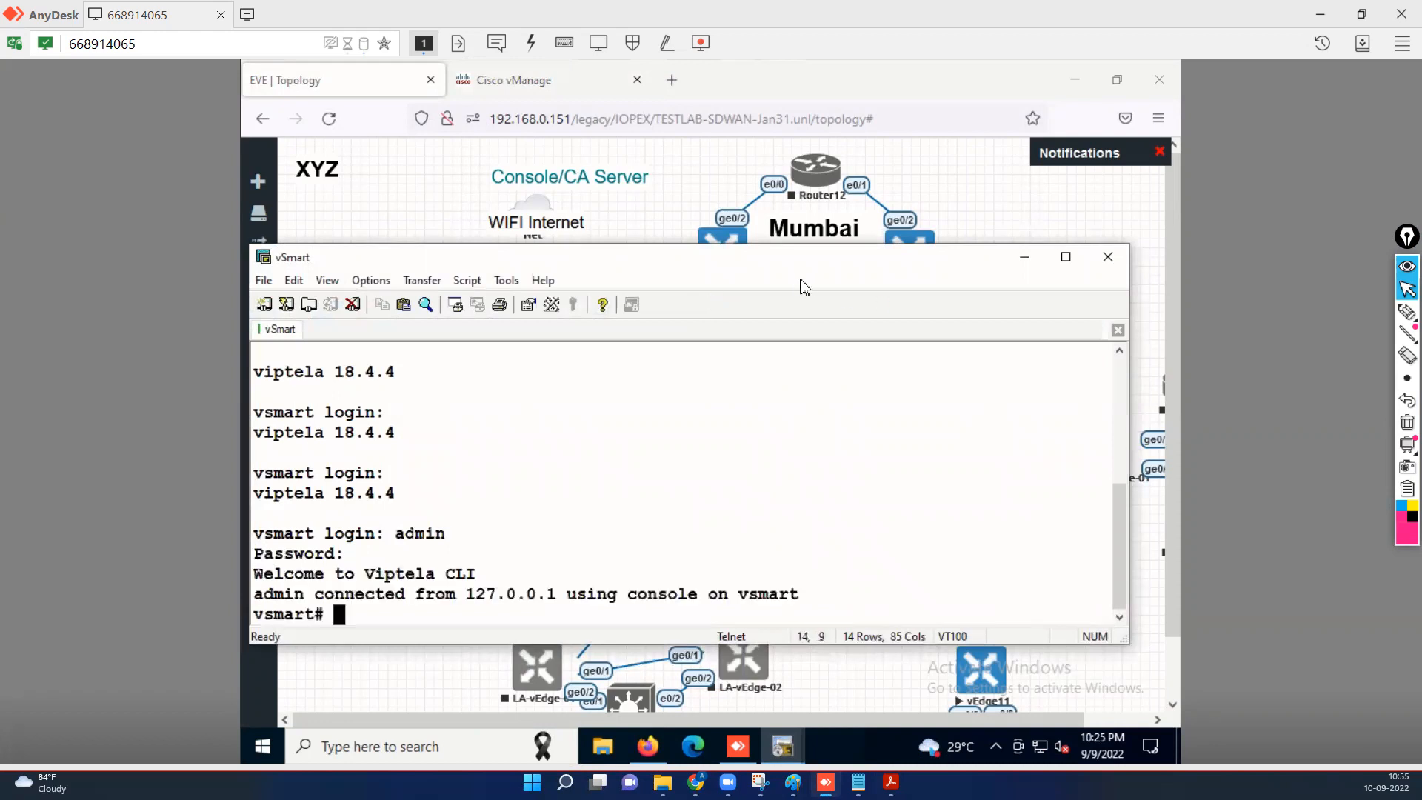
drag(768, 264, 797, 242)
Show the VPN 0 running config with 'sh run vpn 0' (eth0 192.168.0.213/24, two static routes).
text(sh )
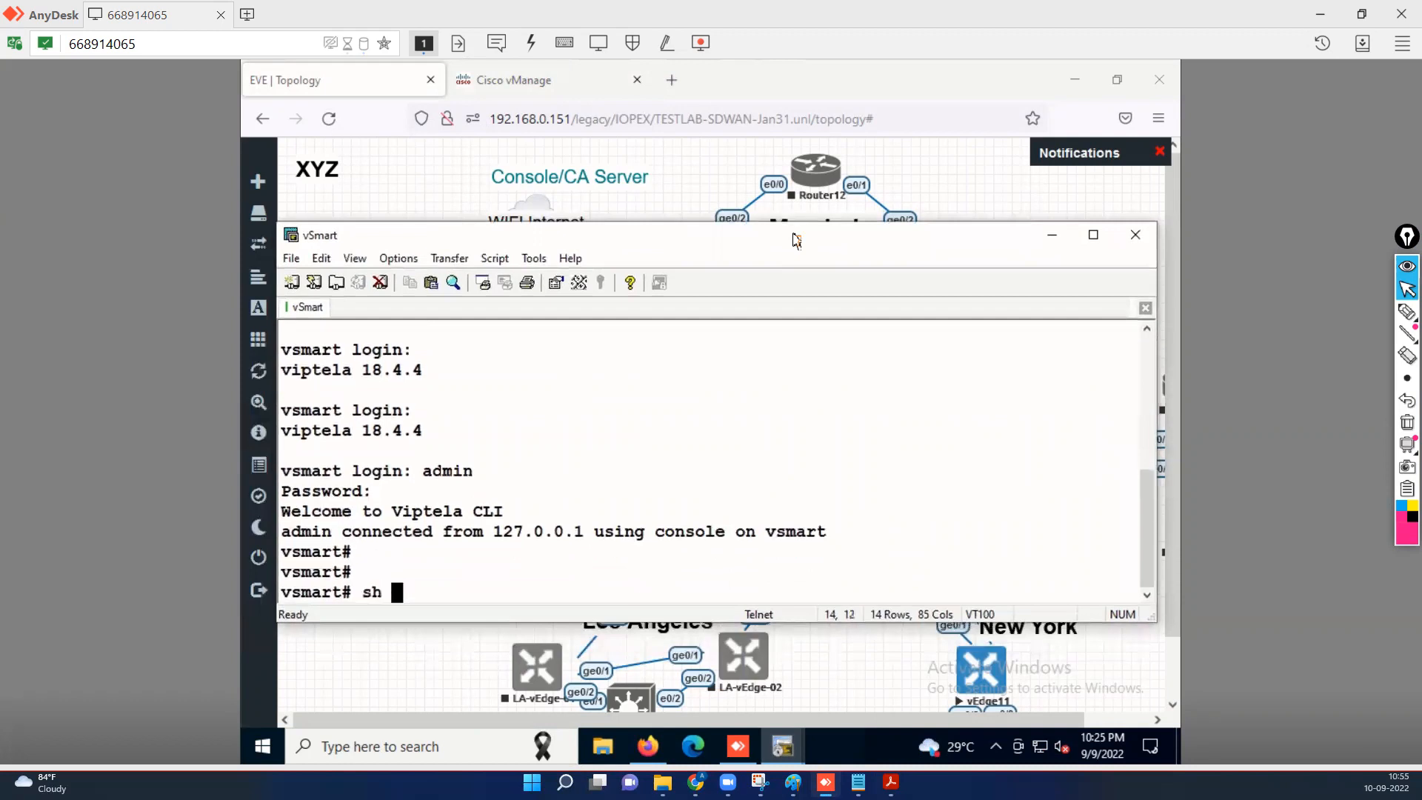
text(run vpn 0)
key(Return)
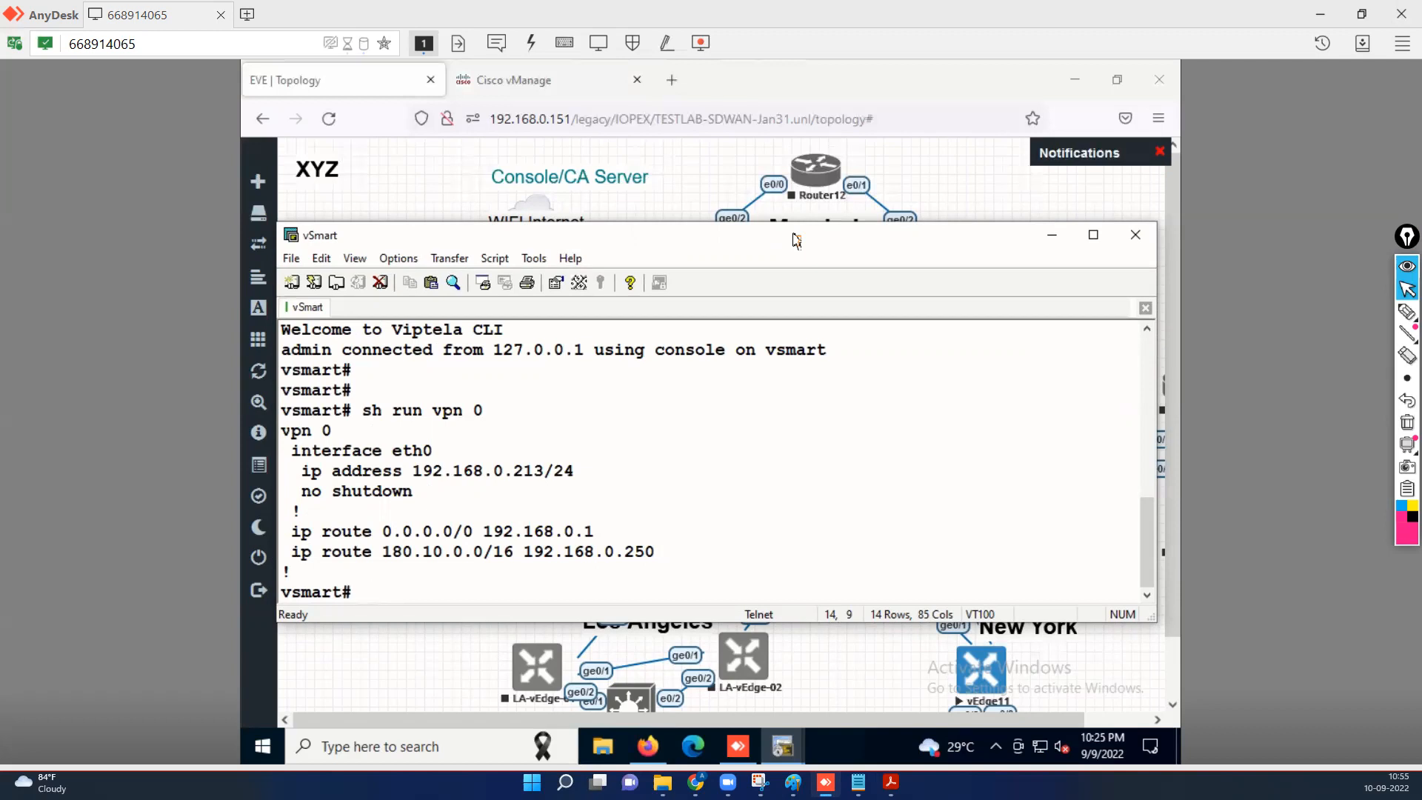
key(Return)
key(Return)
key(Return)
Show the system running config with 'sh run system', then return to the lab PDF.
text(sh)
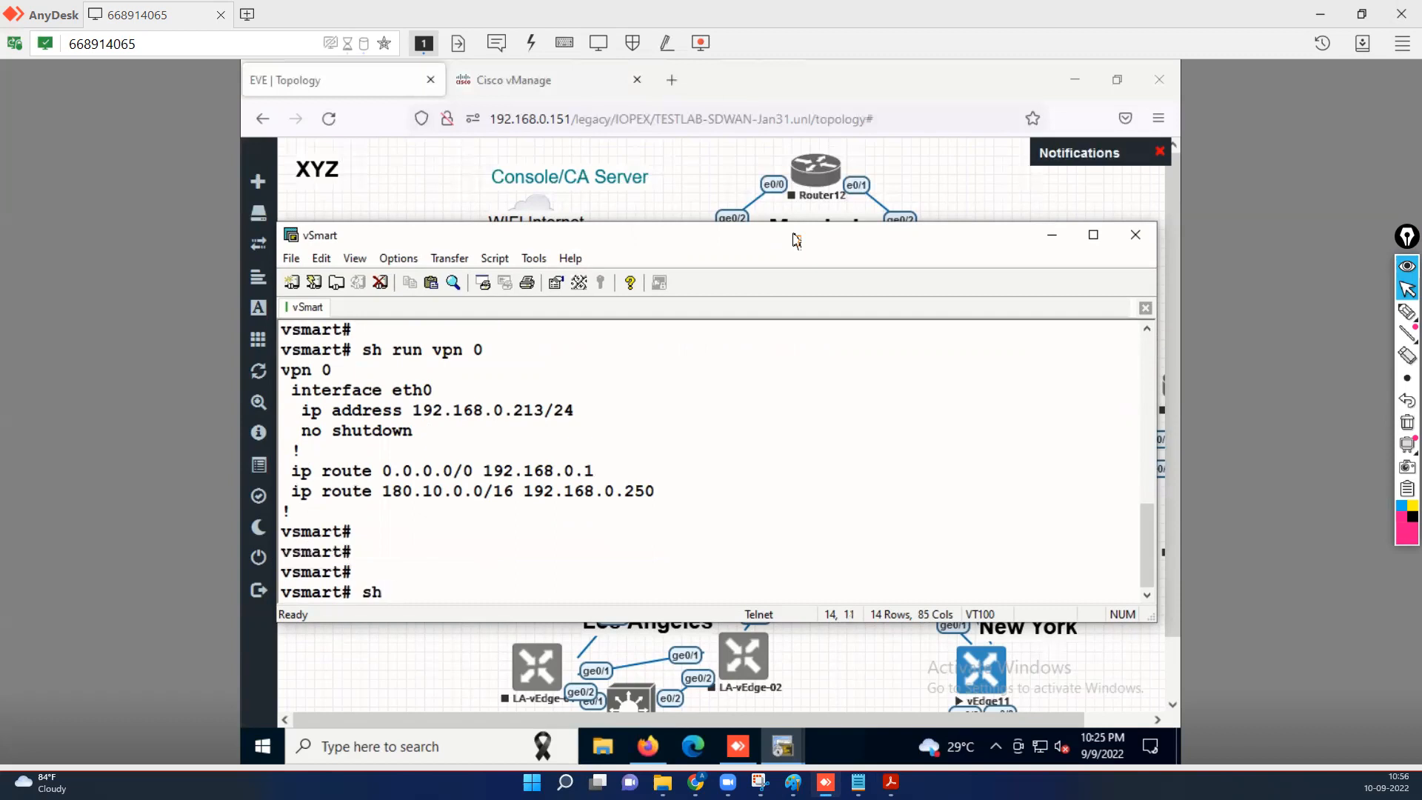
text( run sta)
key(BackSpace)
key(BackSpace)
text(ys)
key(Return)
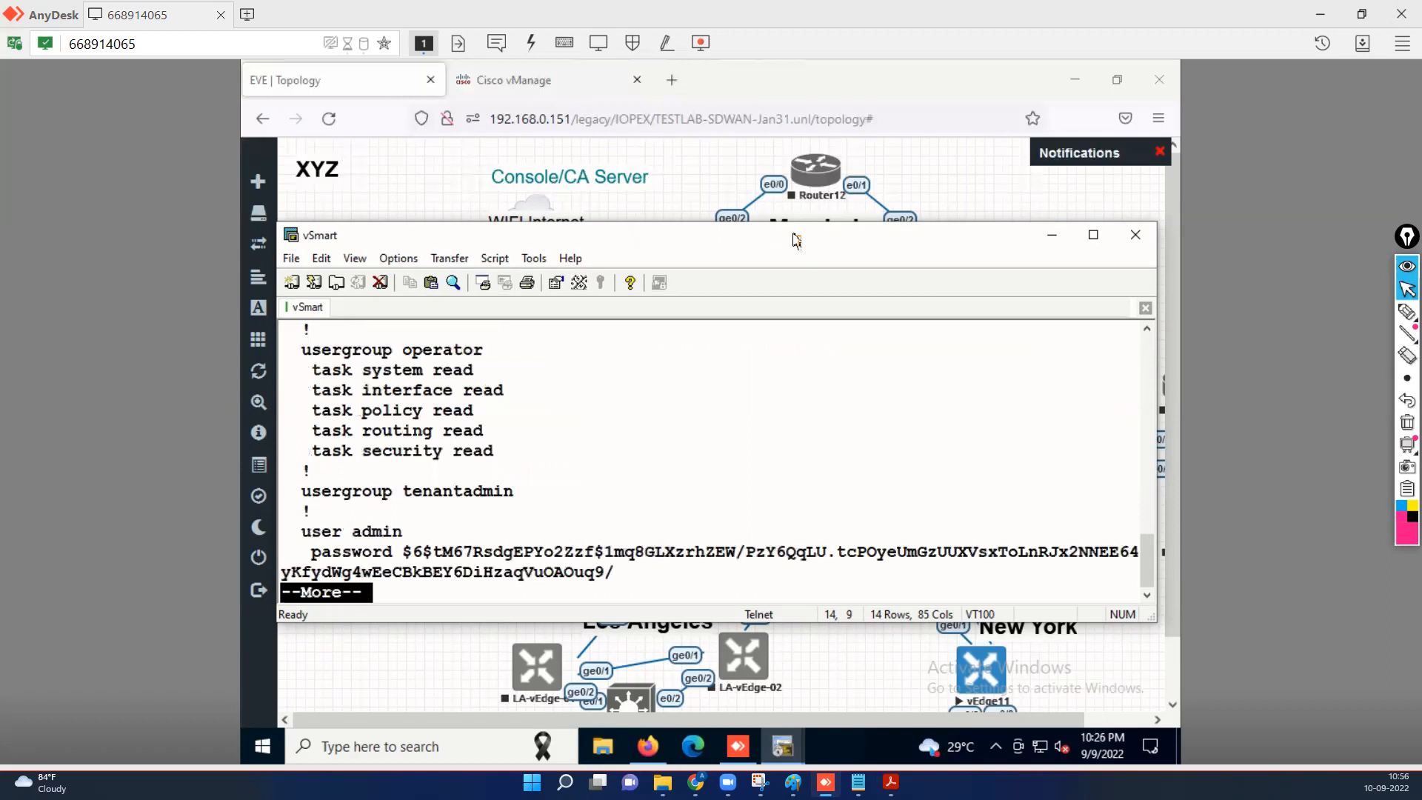
key(q)
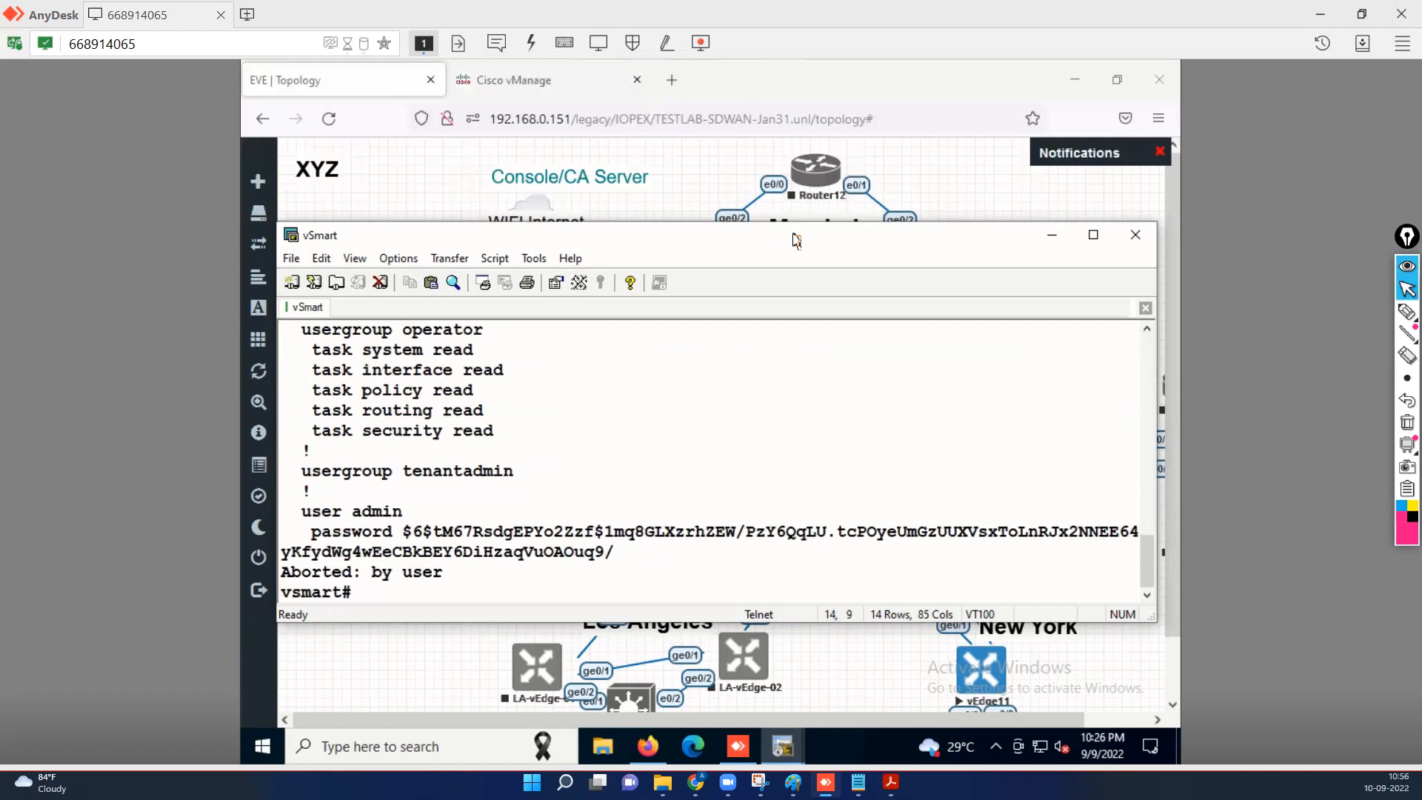
key(Return)
key(Return)
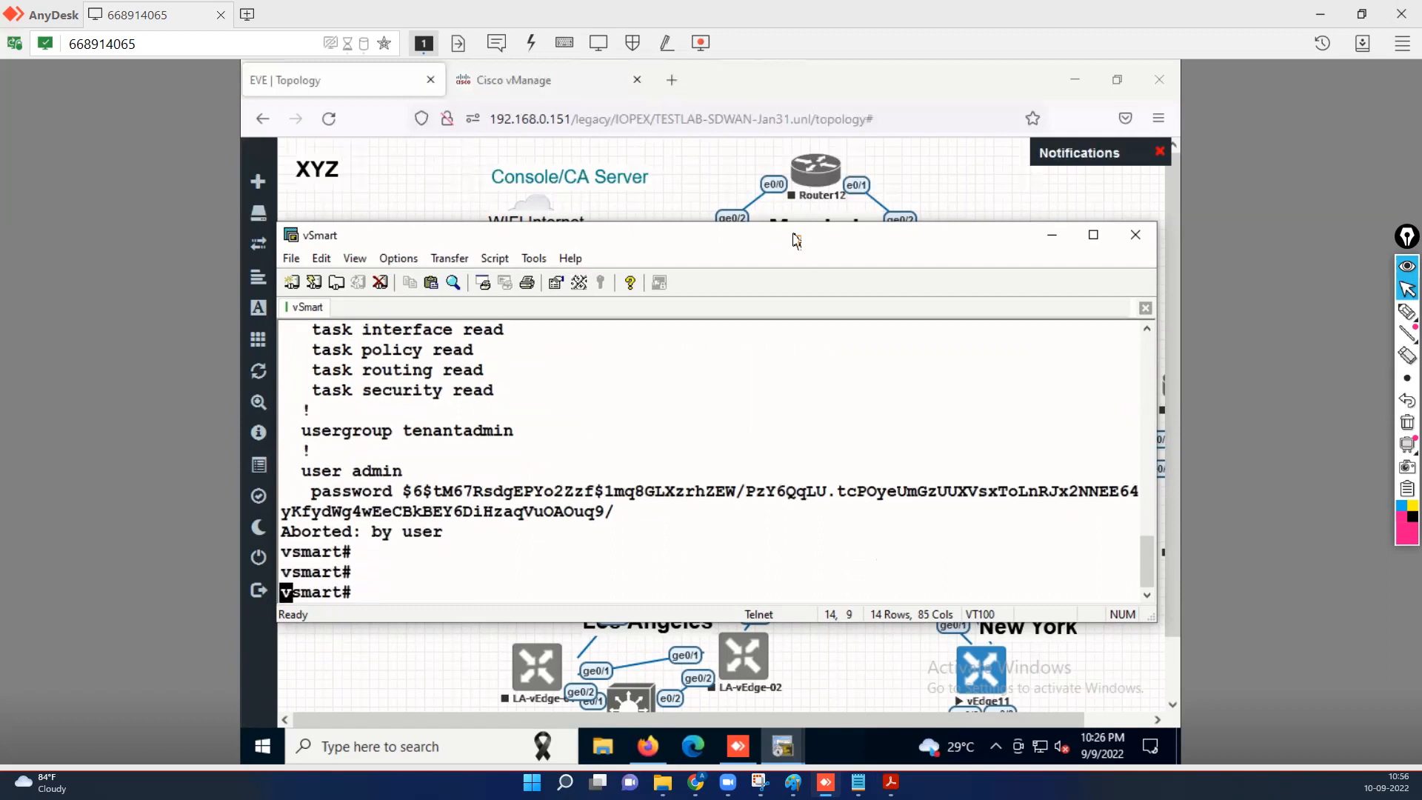
key(Return)
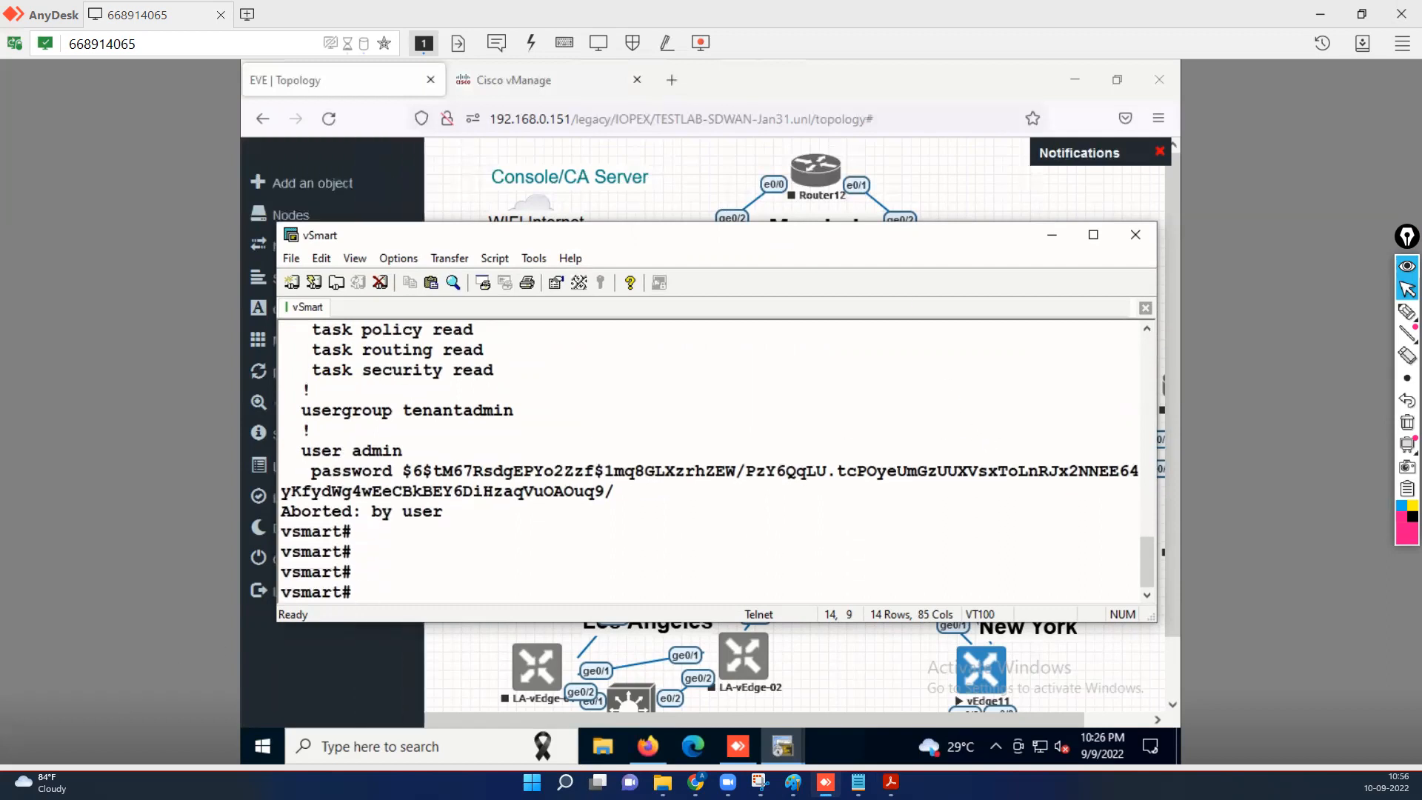
key(alt+Tab)
Copy the organisation name TESTLAB-SDWAN from Task 1 of the lab PDF and minimize Acrobat.
scroll(384, 520, up, 5)
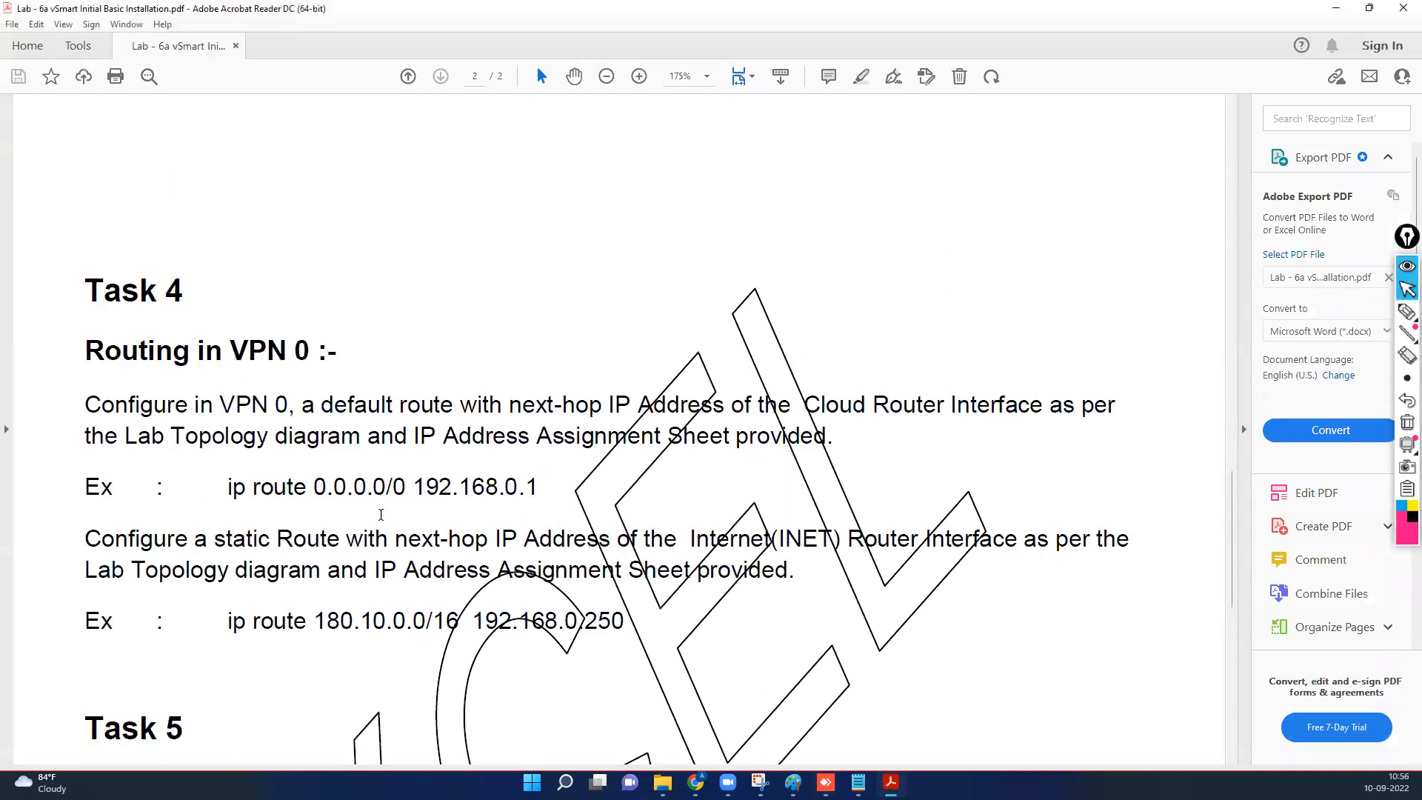
scroll(383, 520, up, 6)
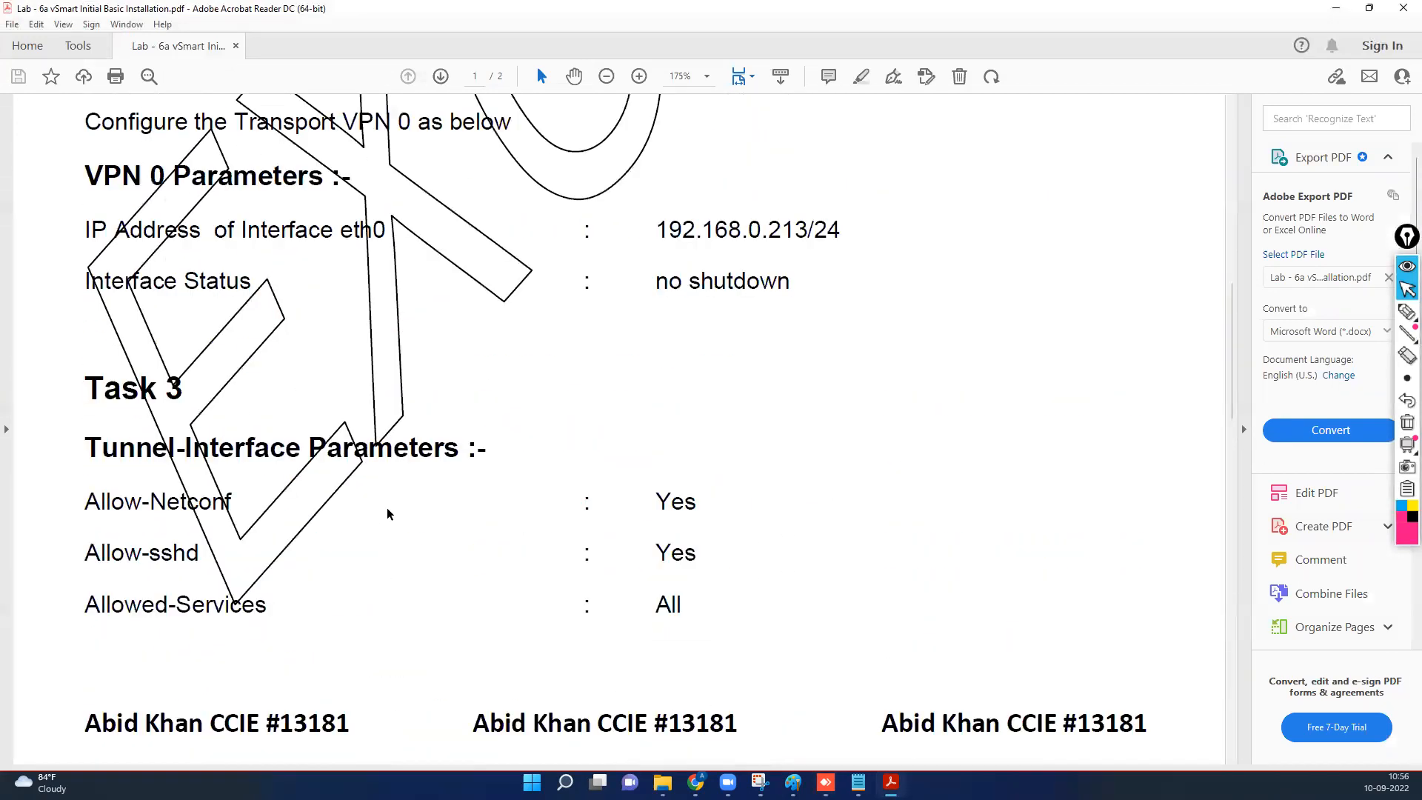
scroll(485, 515, up, 6)
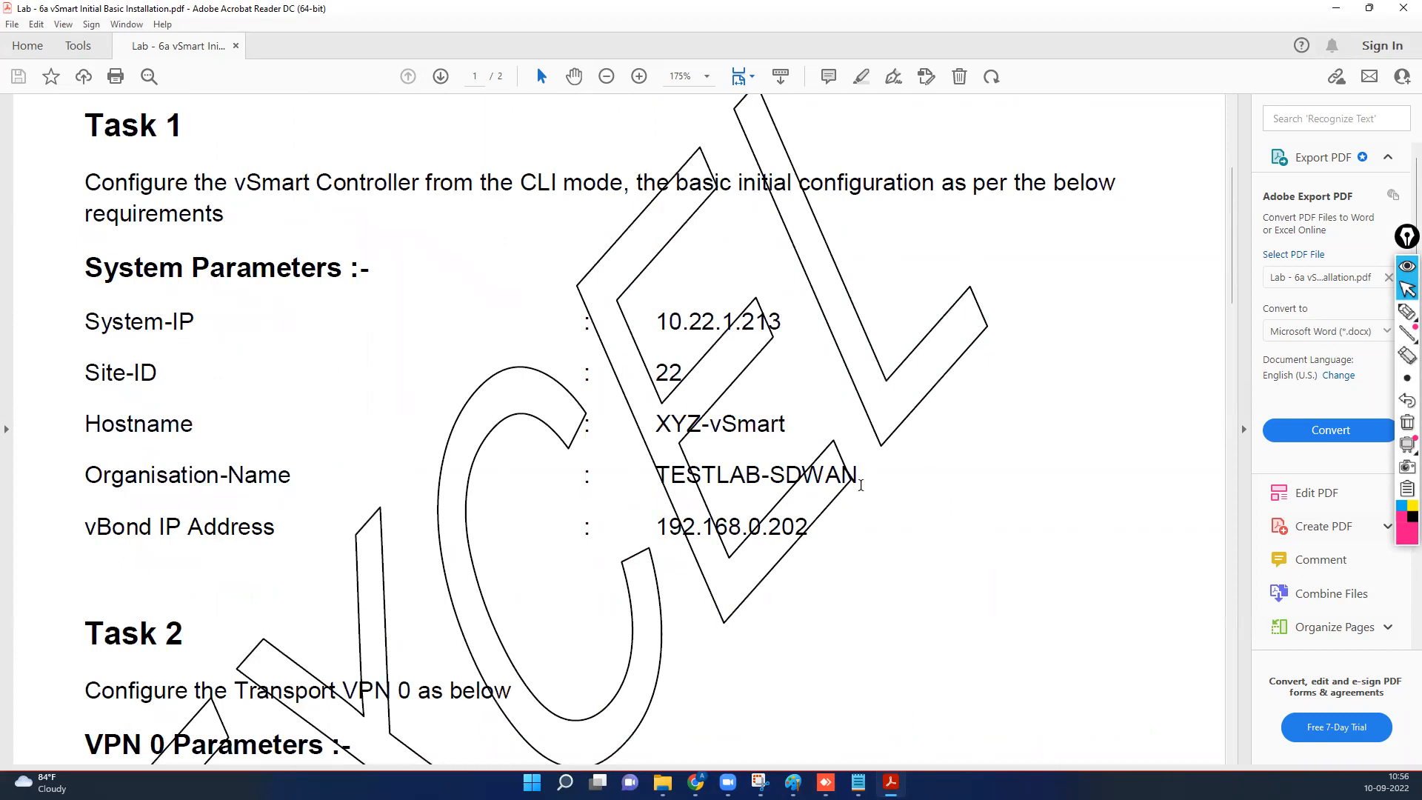
drag(856, 472, 666, 474)
right_click(671, 472)
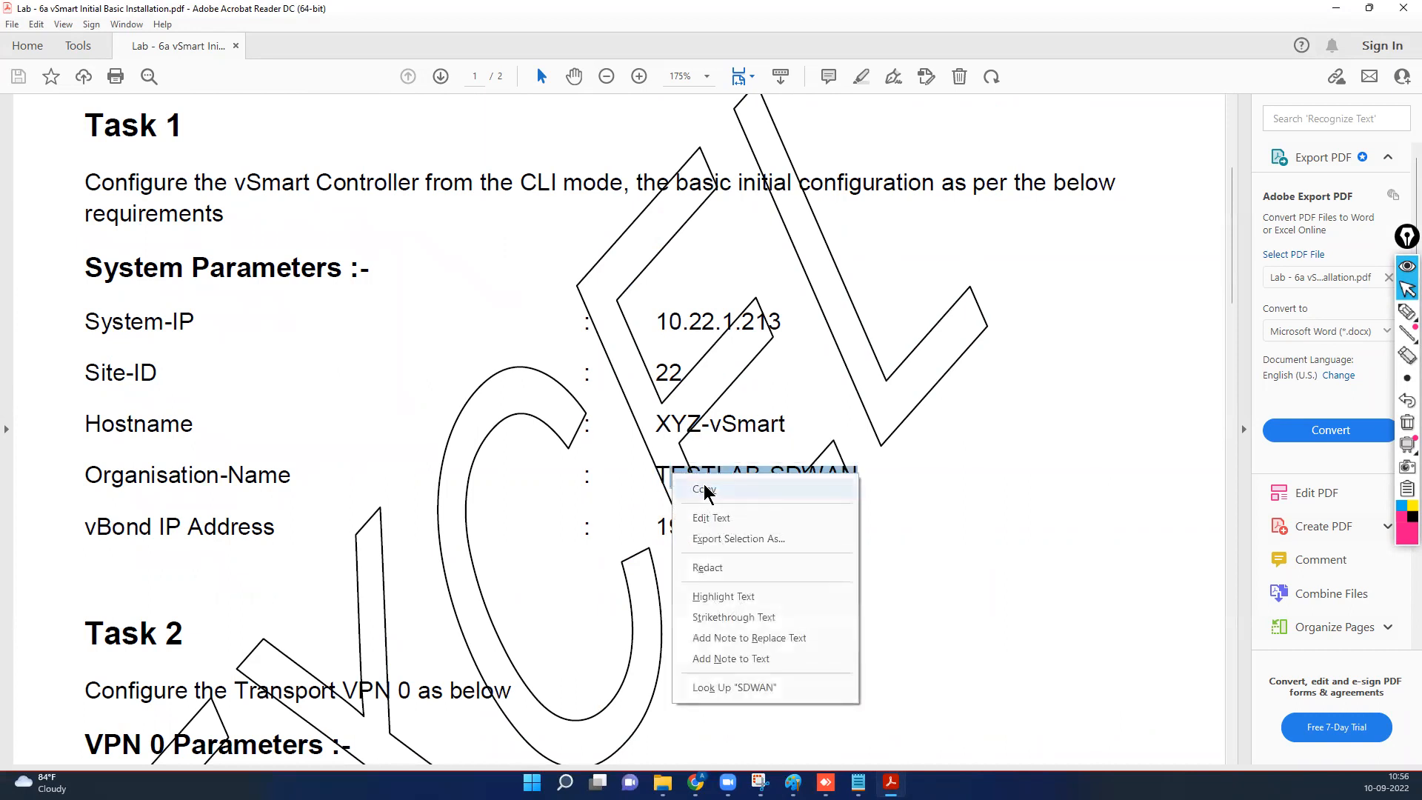
click(704, 488)
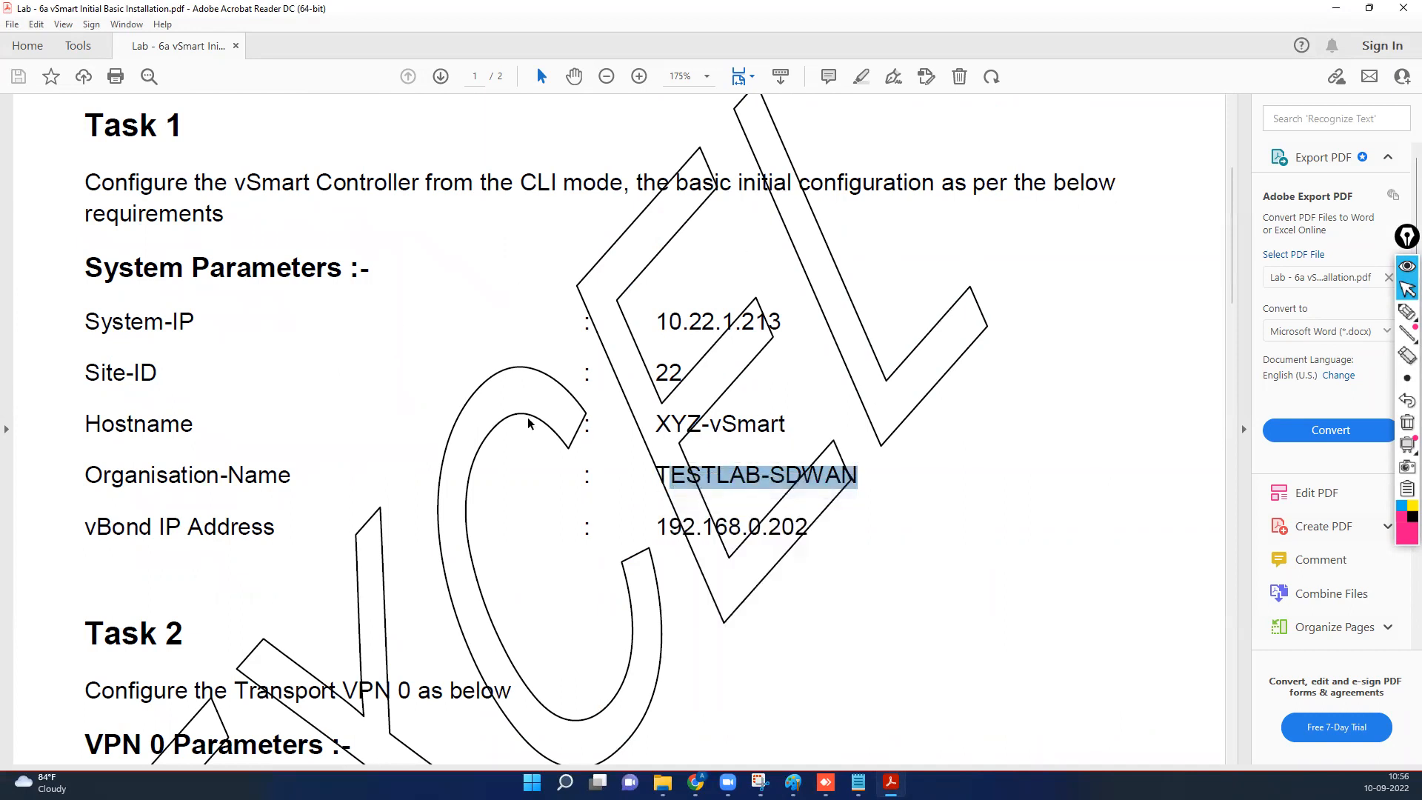
click(1337, 9)
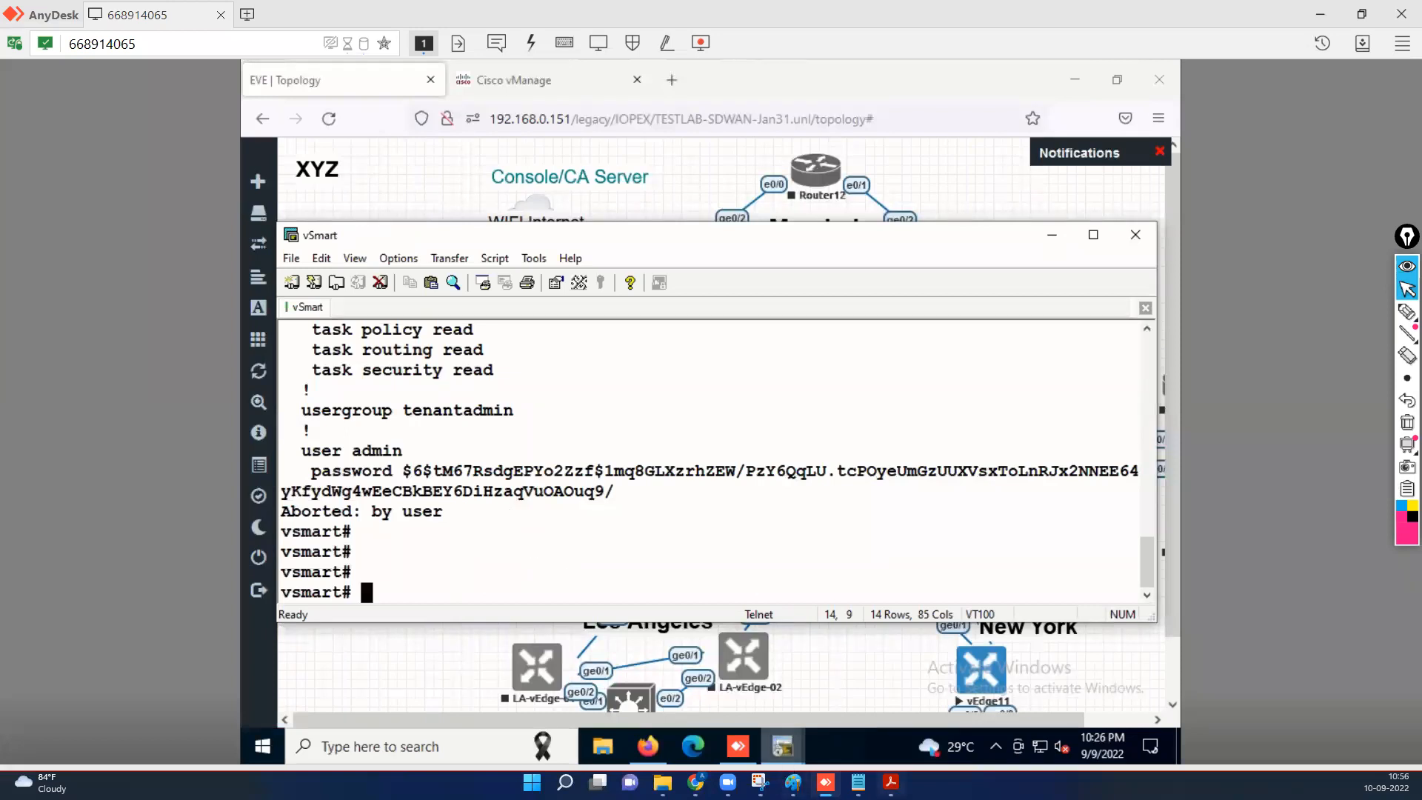
Reselect and copy TESTLAB-SDWAN again from the PDF, then minimize it.
mouse_move(783, 746)
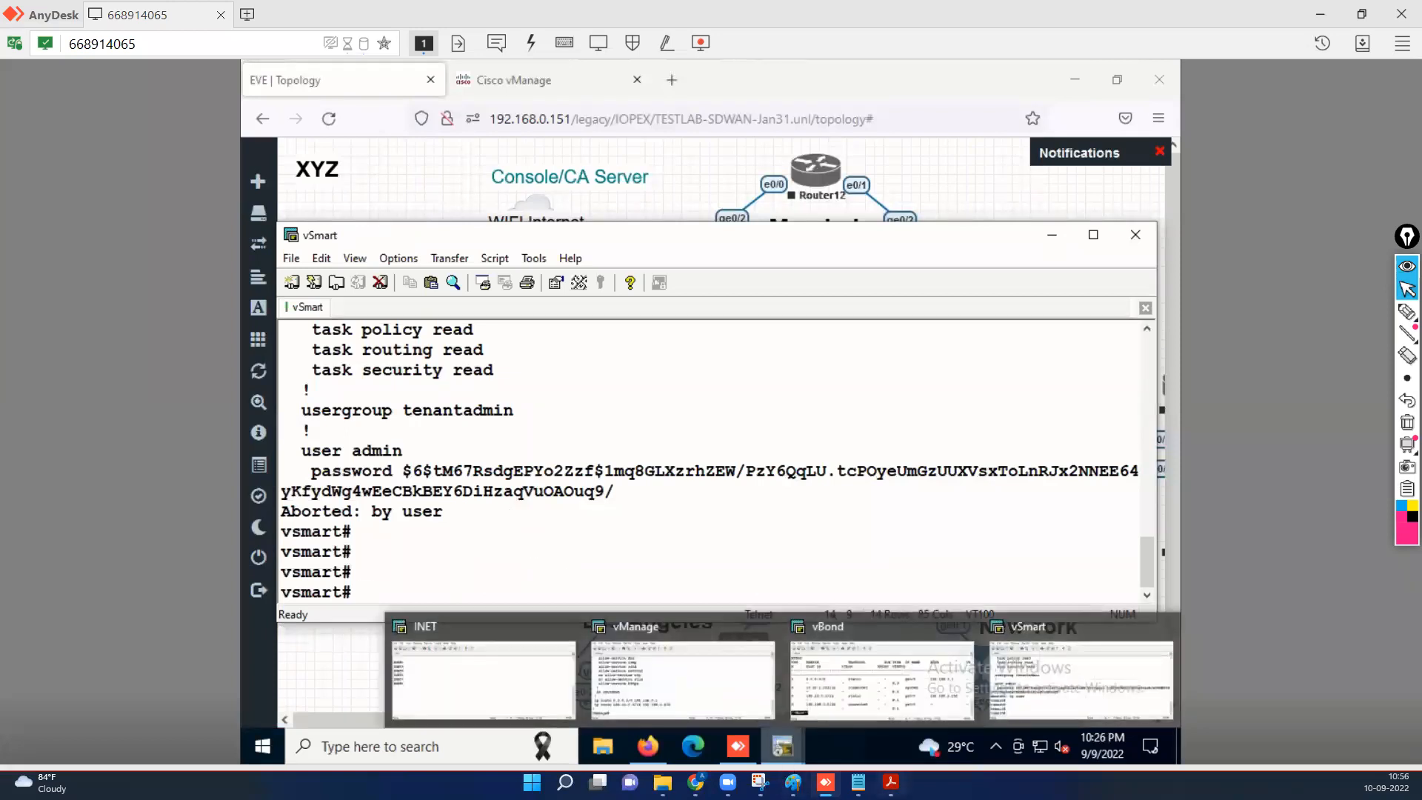
click(892, 713)
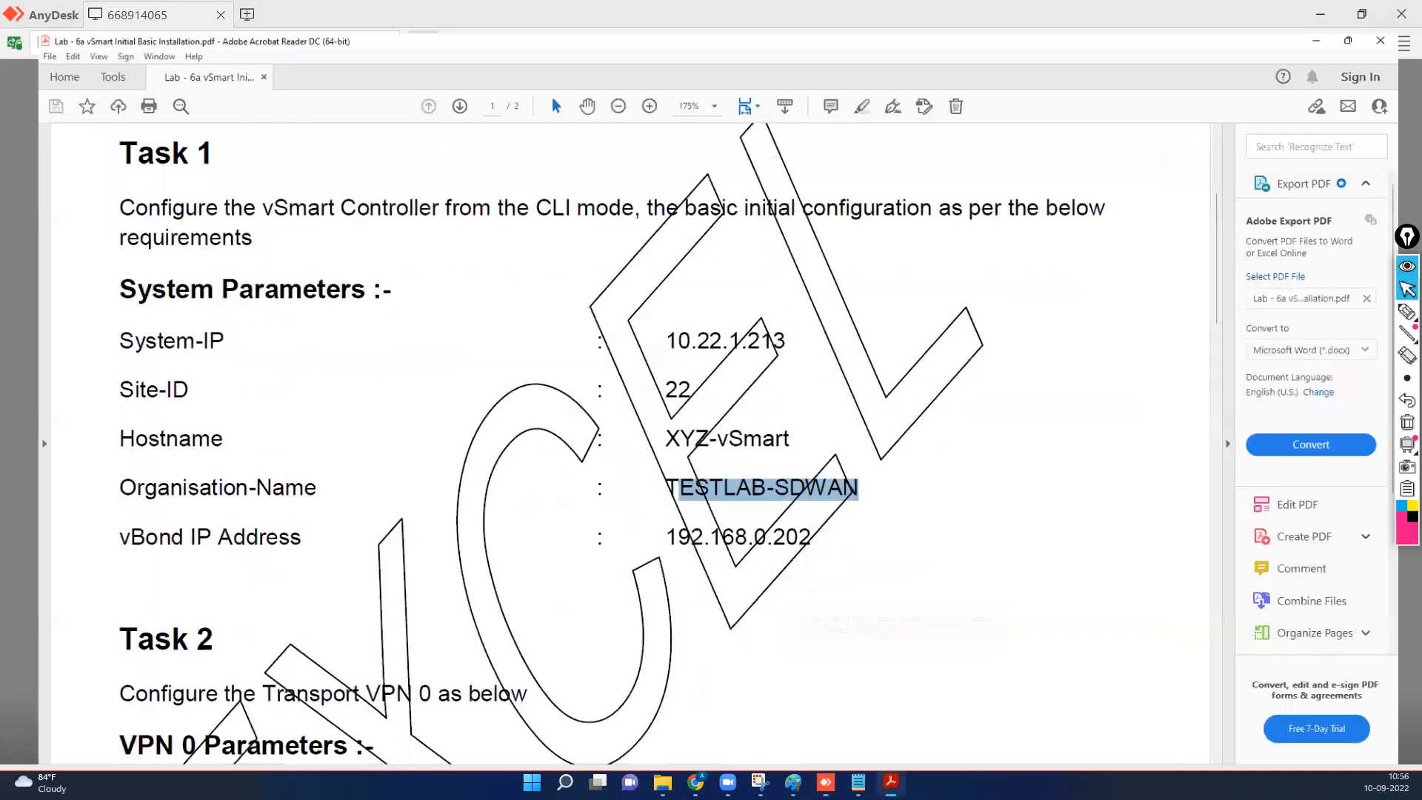
click(893, 513)
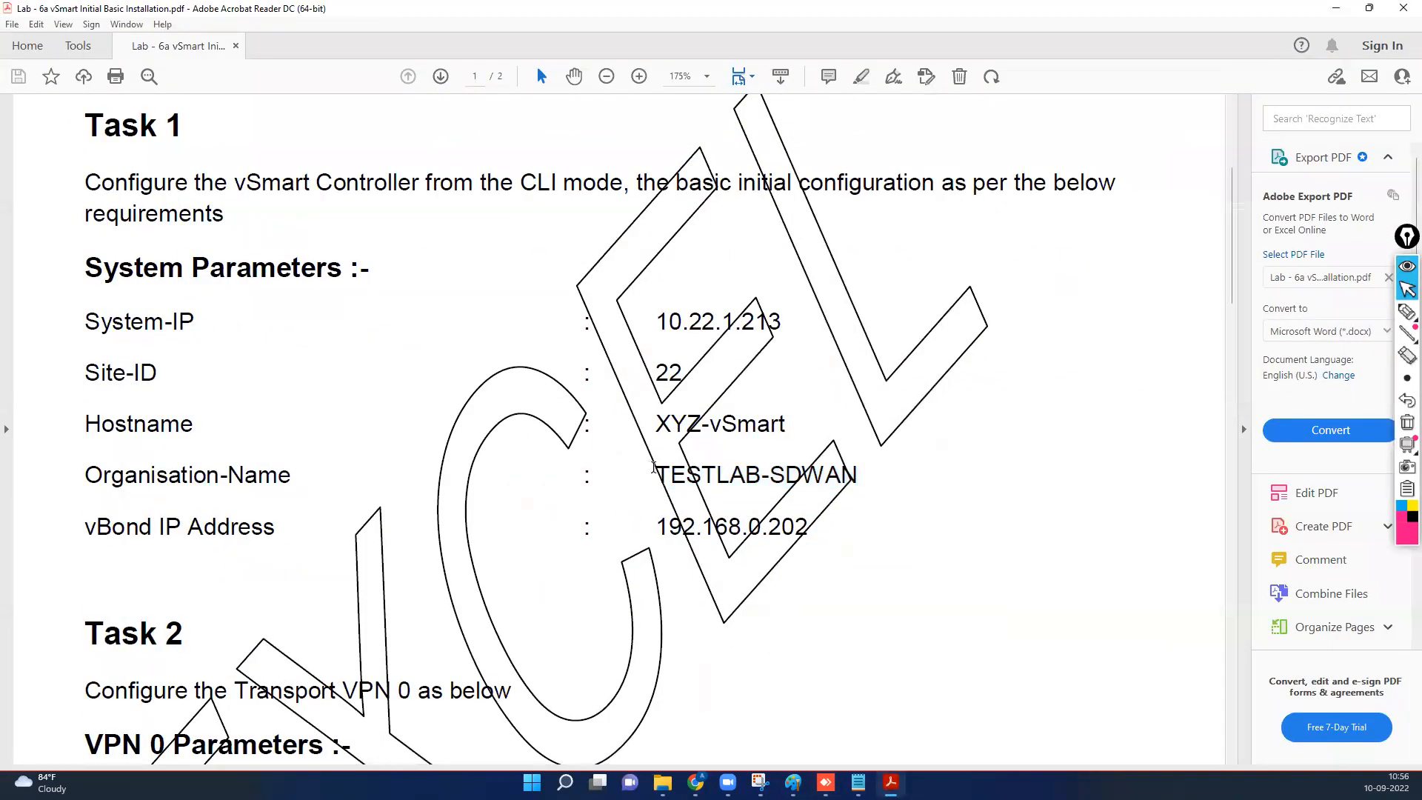
drag(656, 476, 859, 481)
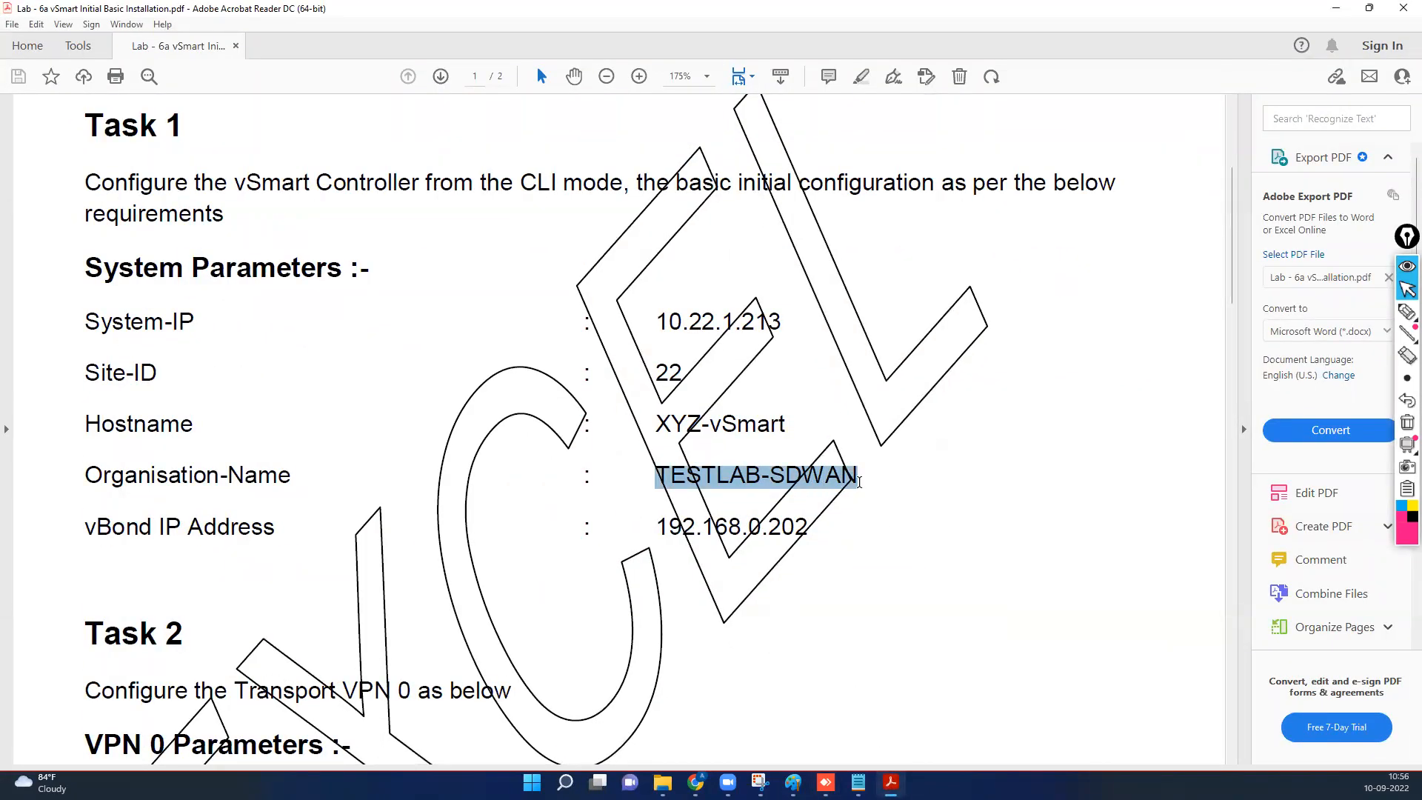
right_click(751, 485)
click(785, 496)
click(1333, 10)
Enter configuration mode with 'conf t' and then system configuration mode on the vSmart.
click(549, 548)
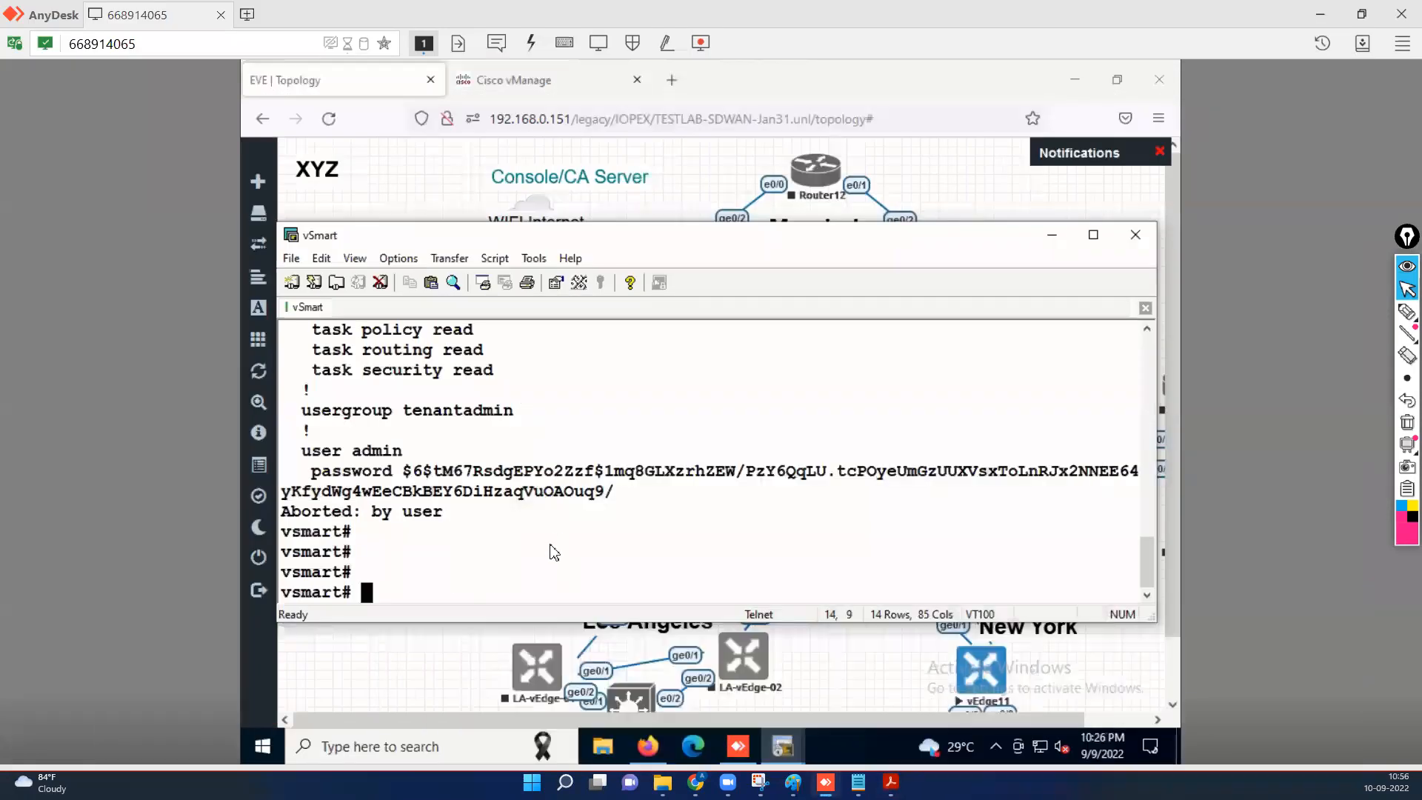
key(Return)
key(Return)
key(Return)
text(conf t)
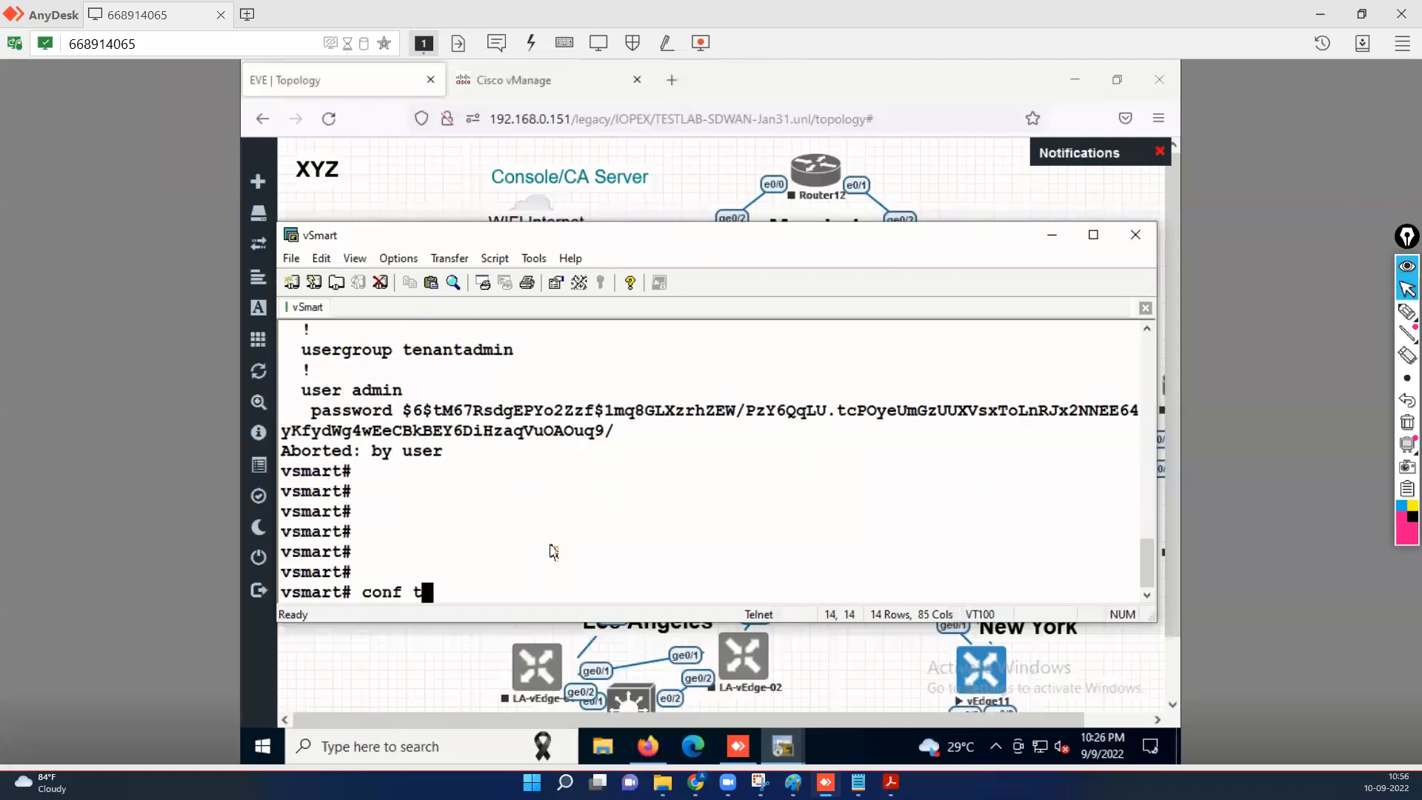
key(Return)
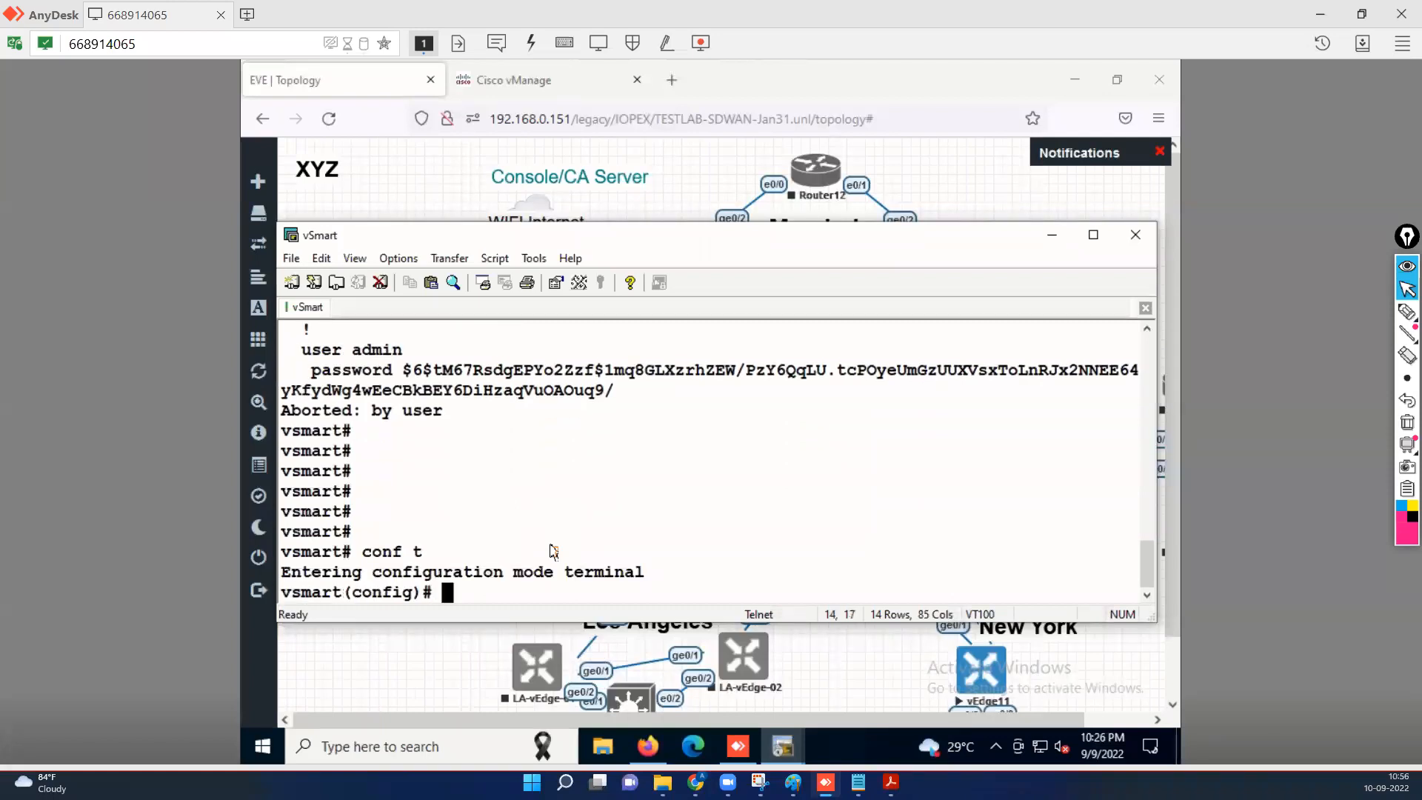
text(dey)
key(BackSpace)
key(BackSpace)
key(BackSpace)
text(system)
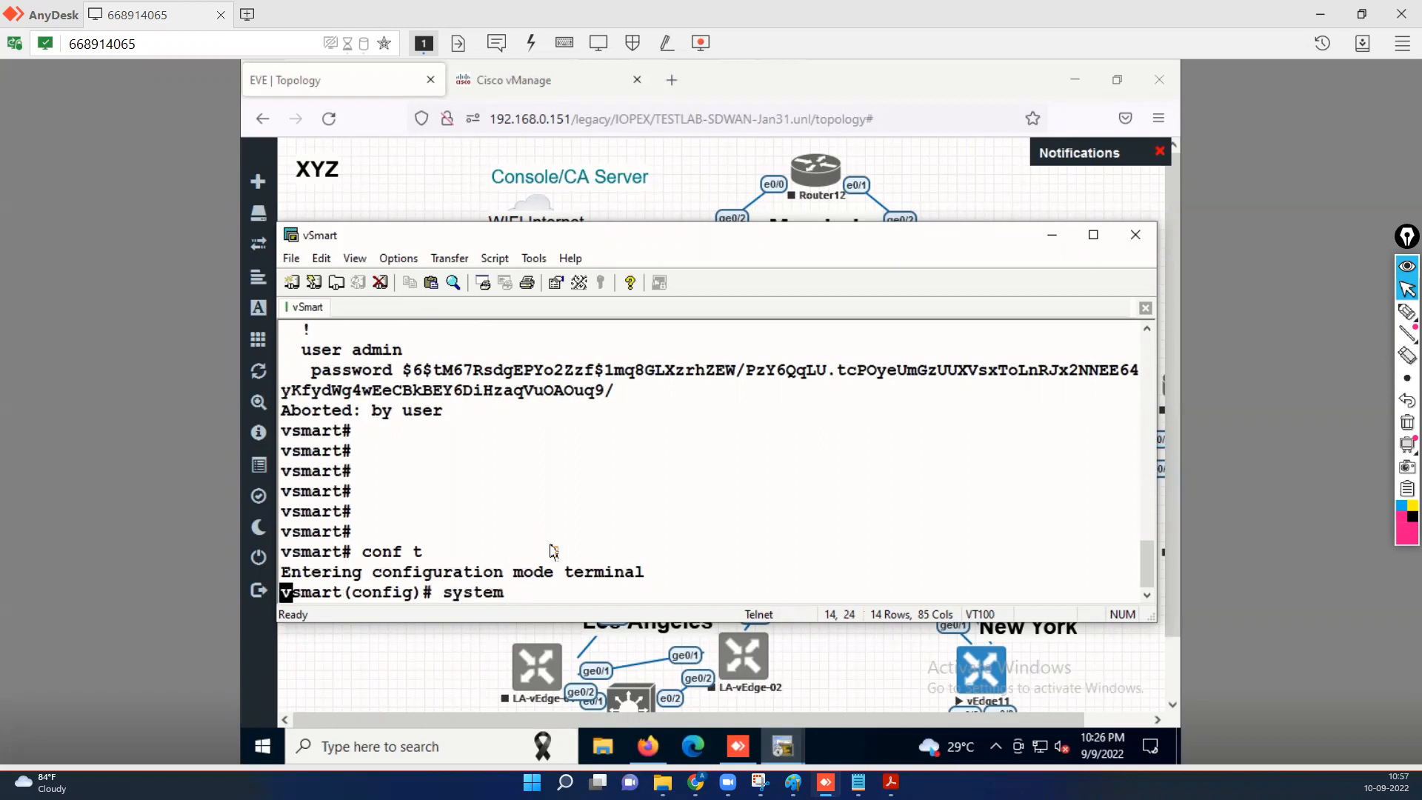
key(Return)
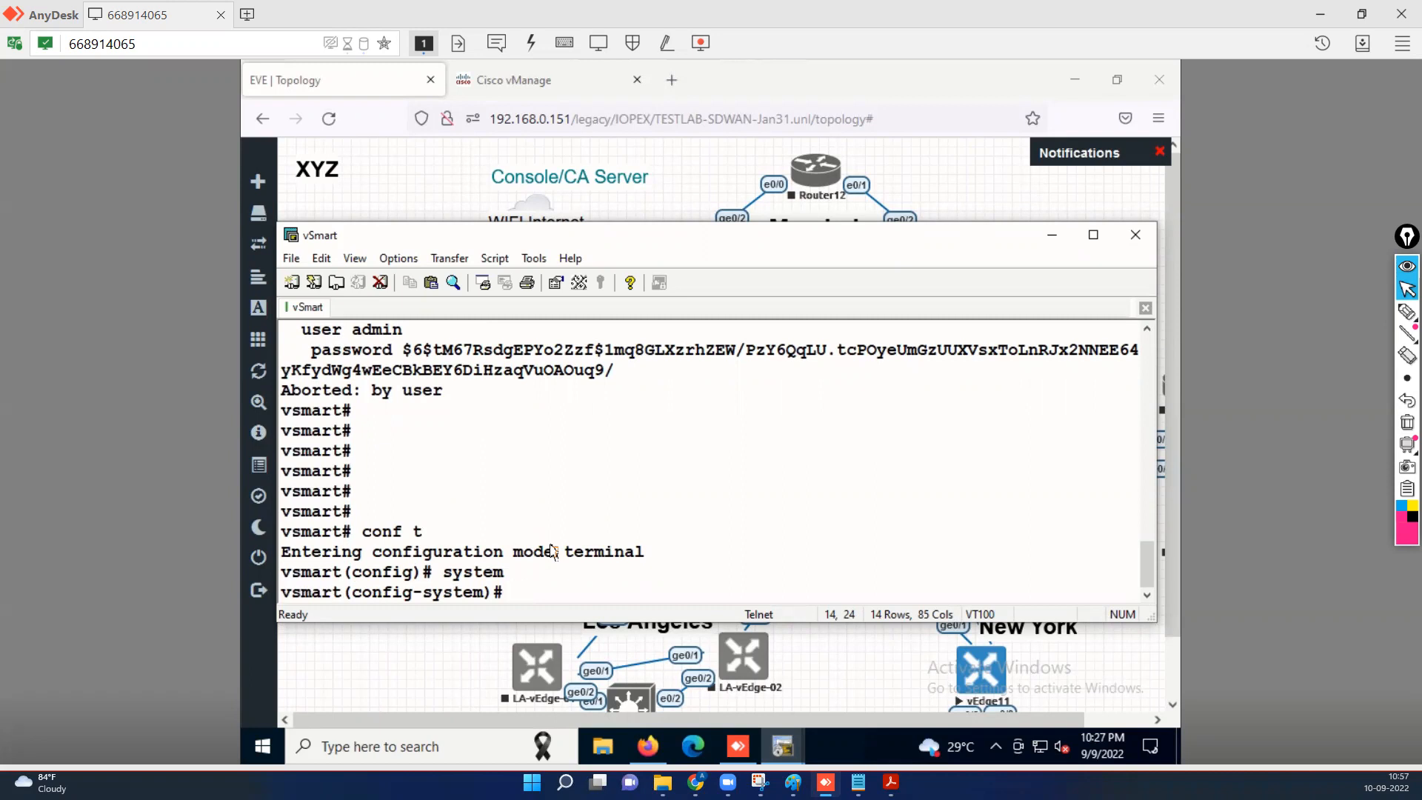
Set organization-name to the pasted TESTLAB-SDWAN.
text(organization-name)
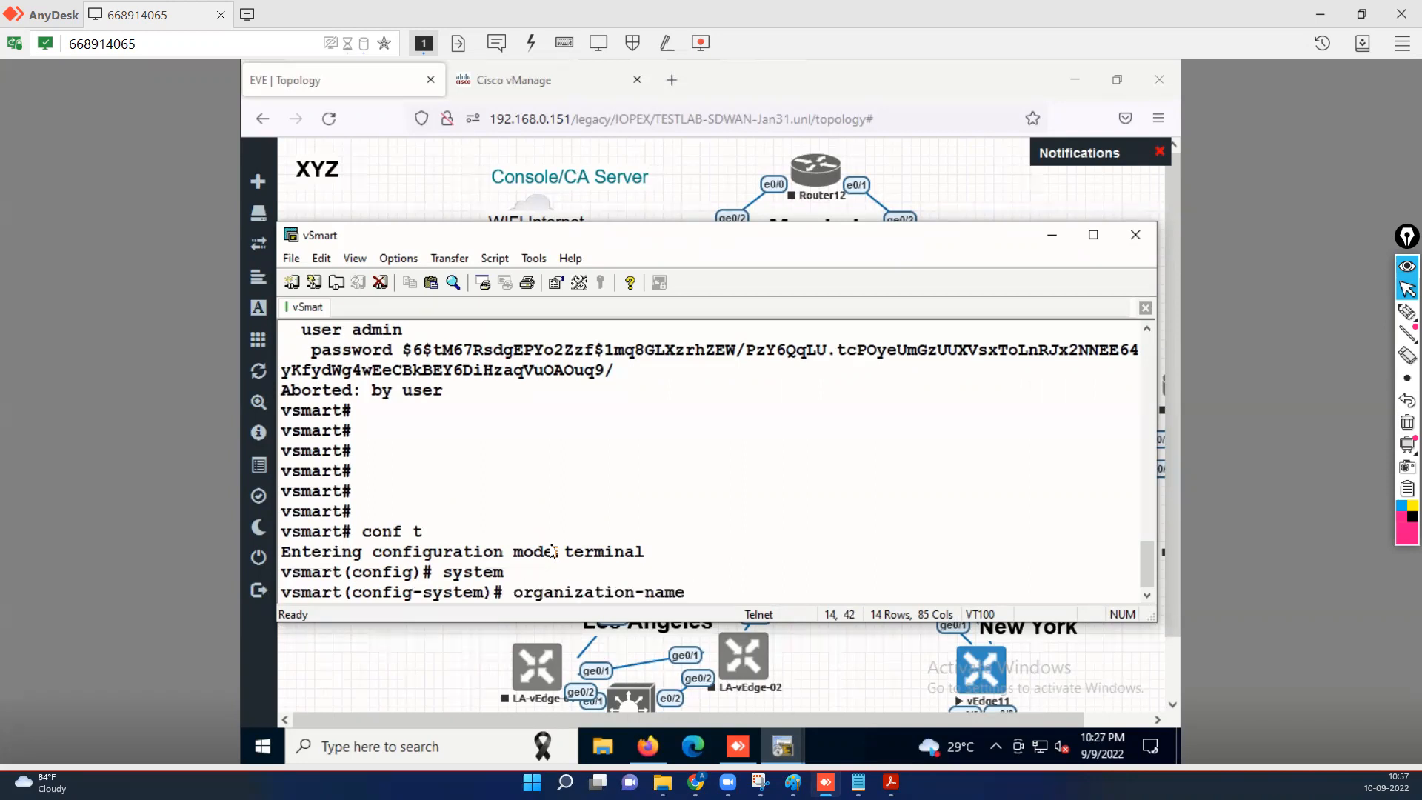
right_click(694, 471)
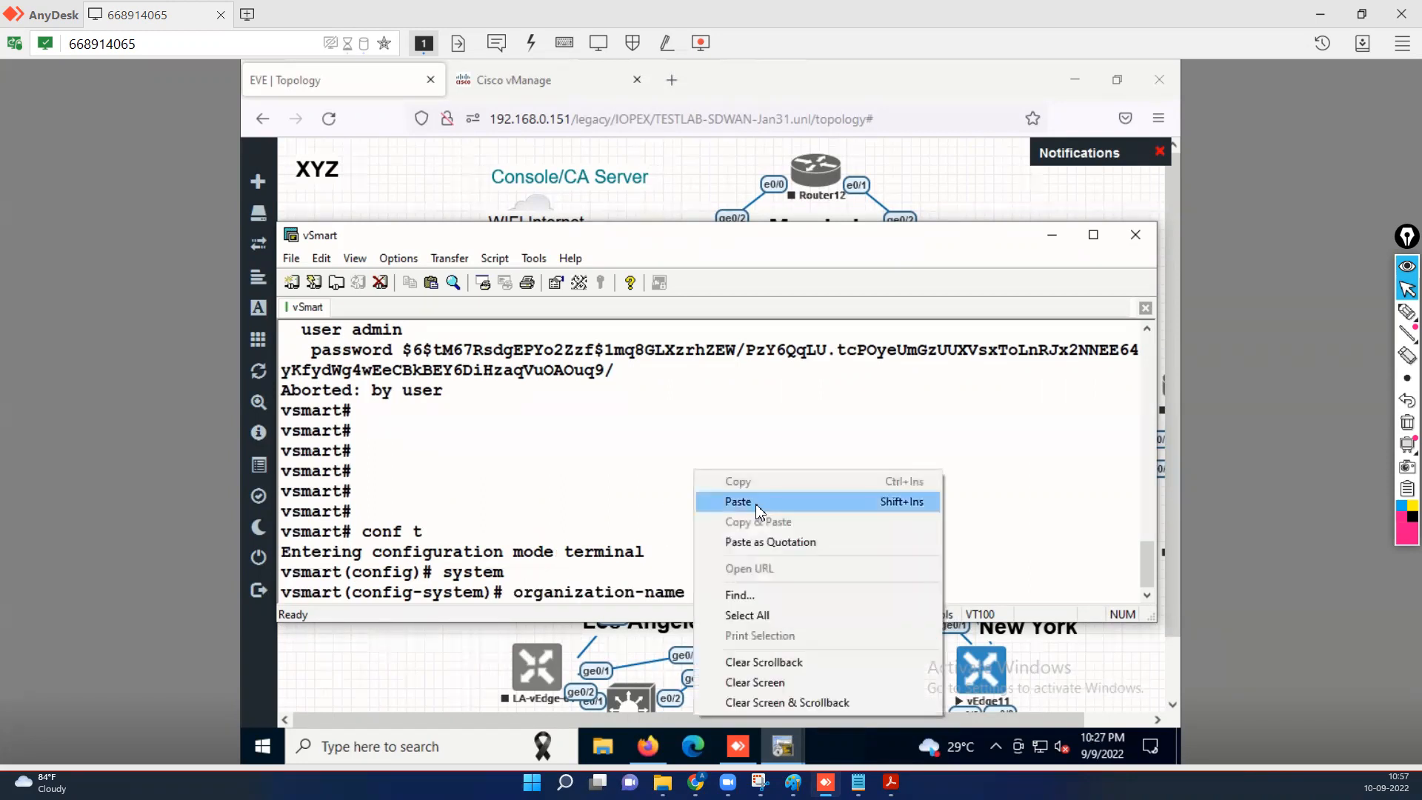
click(759, 509)
key(Return)
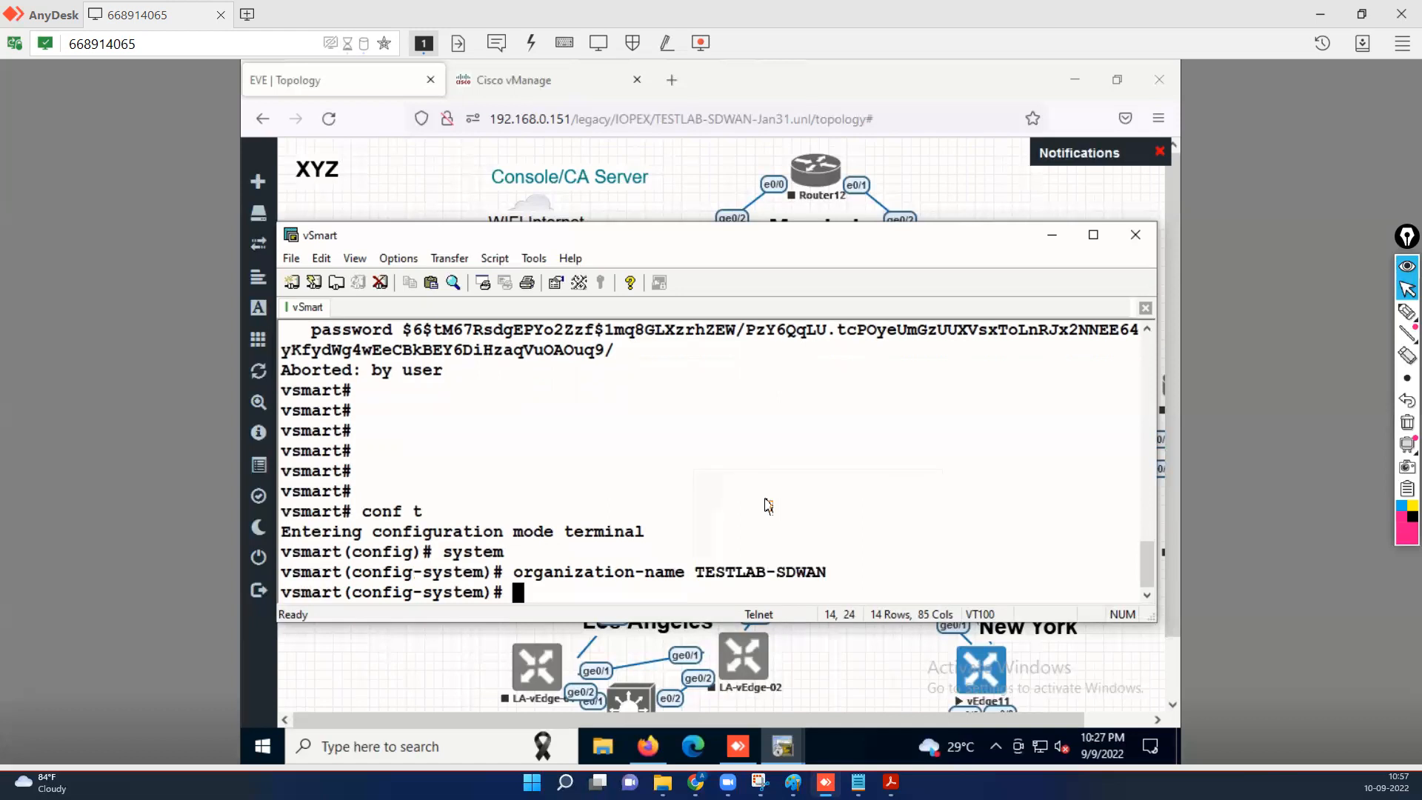
Enter system-ip 10.22.1.213, checking the value in the lab PDF.
text(system-ip 10.)
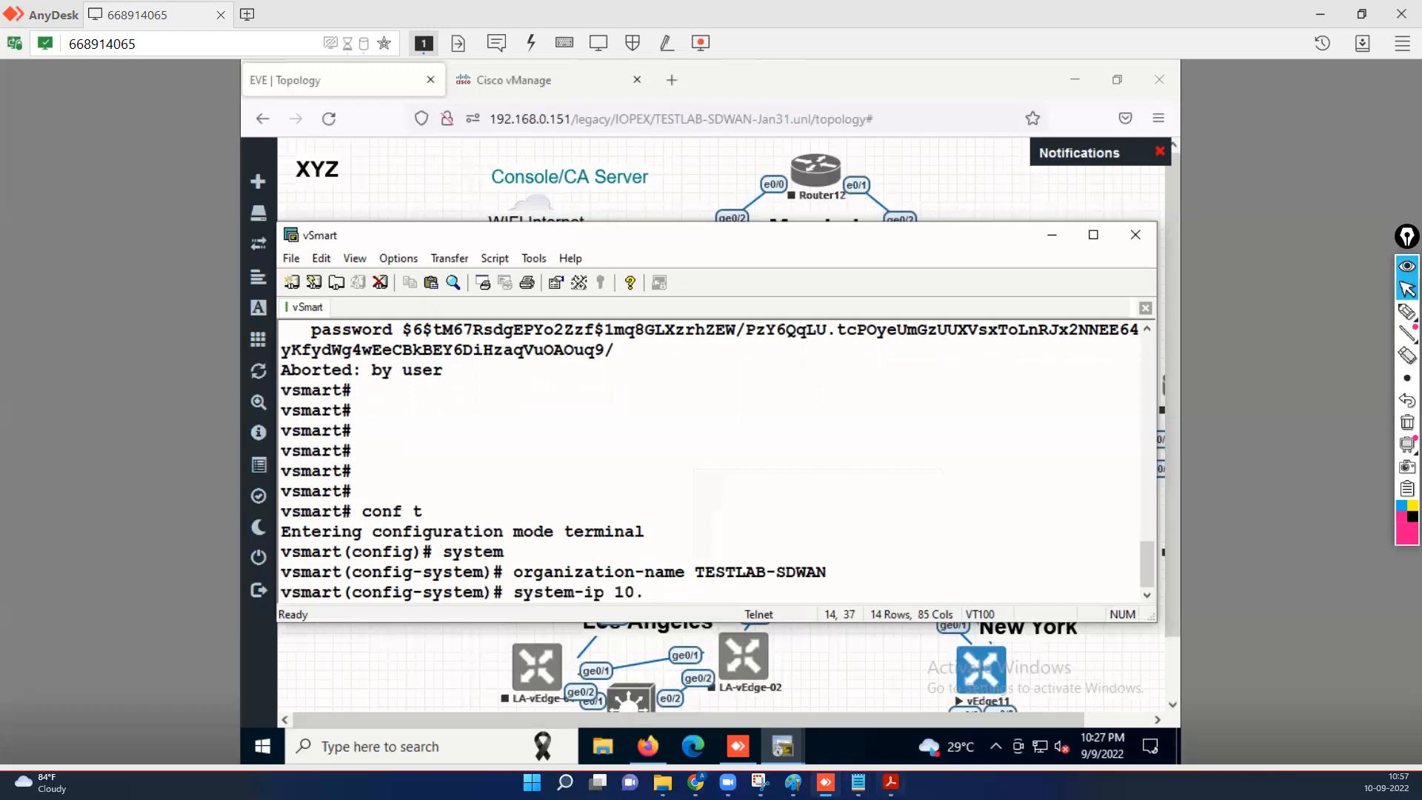
click(891, 782)
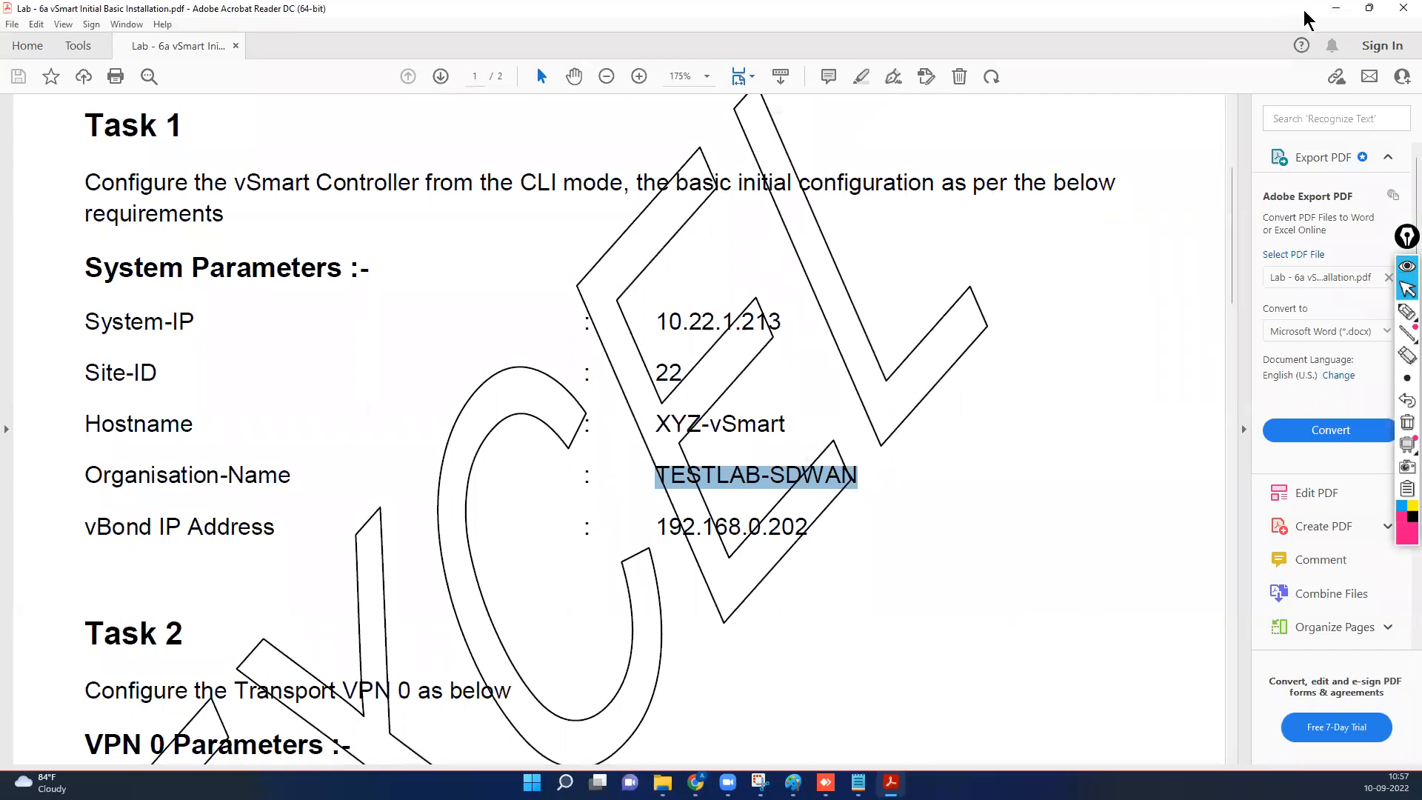
click(1336, 9)
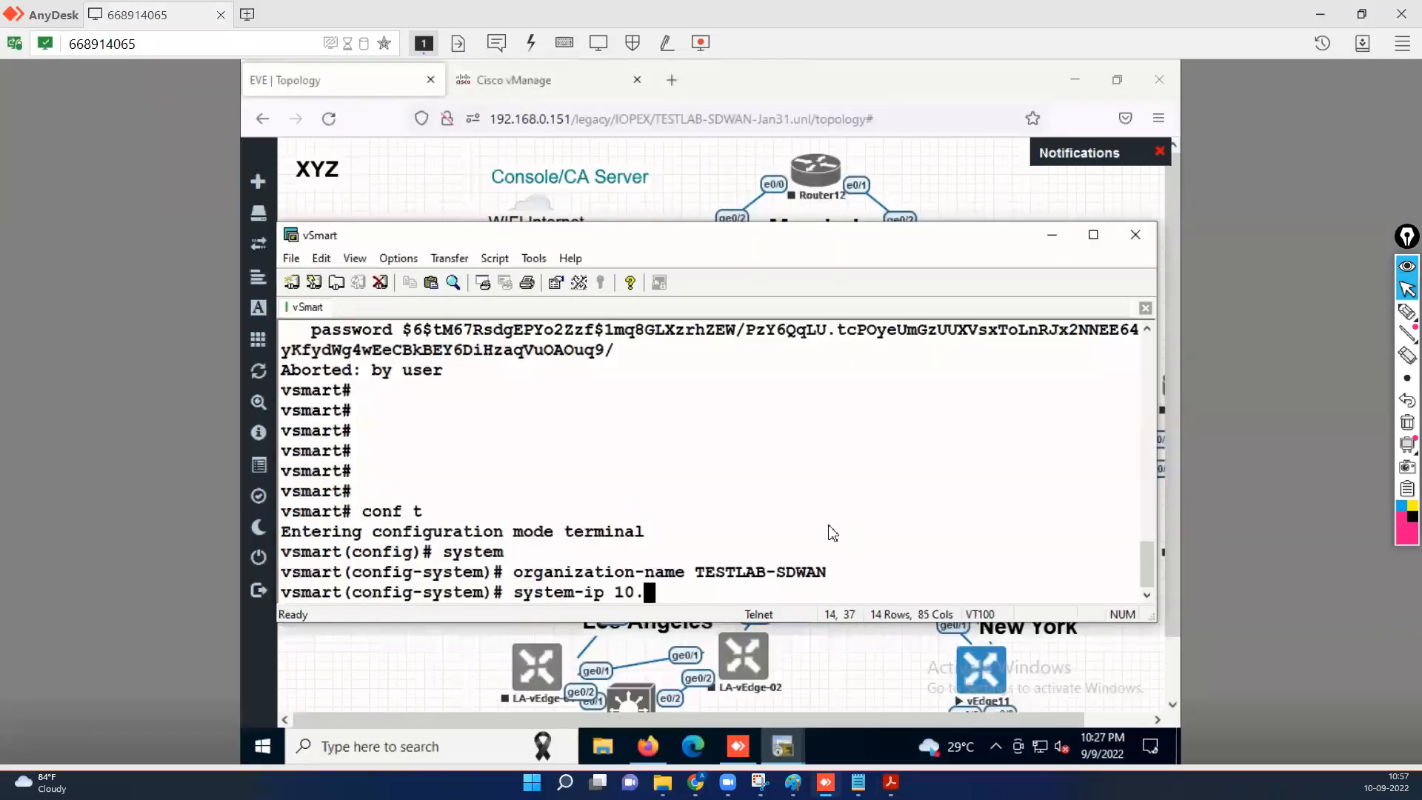
text(22.1.213)
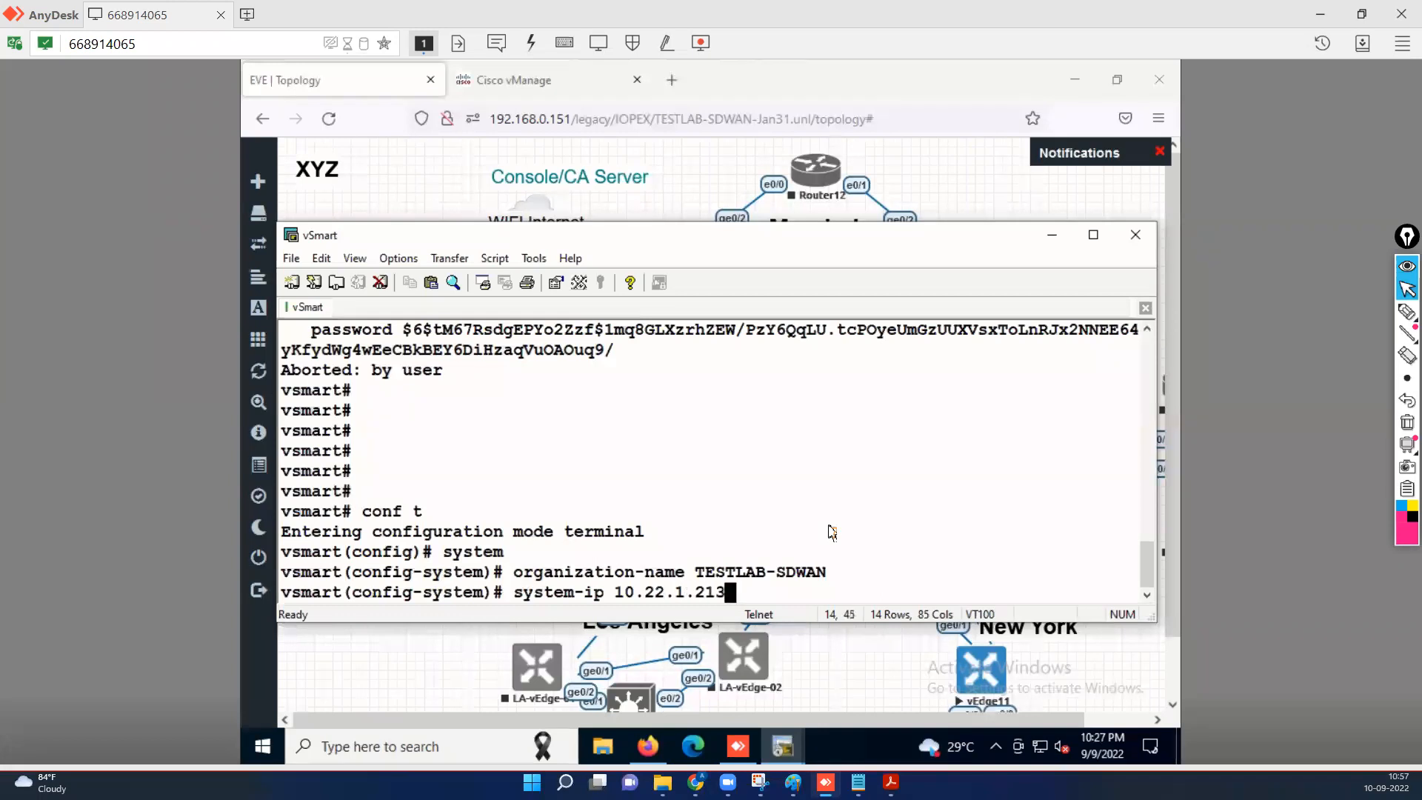
key(Return)
Discard a site-id 22 entry and run 'no system-ip 10.22.1.213'.
text(s)
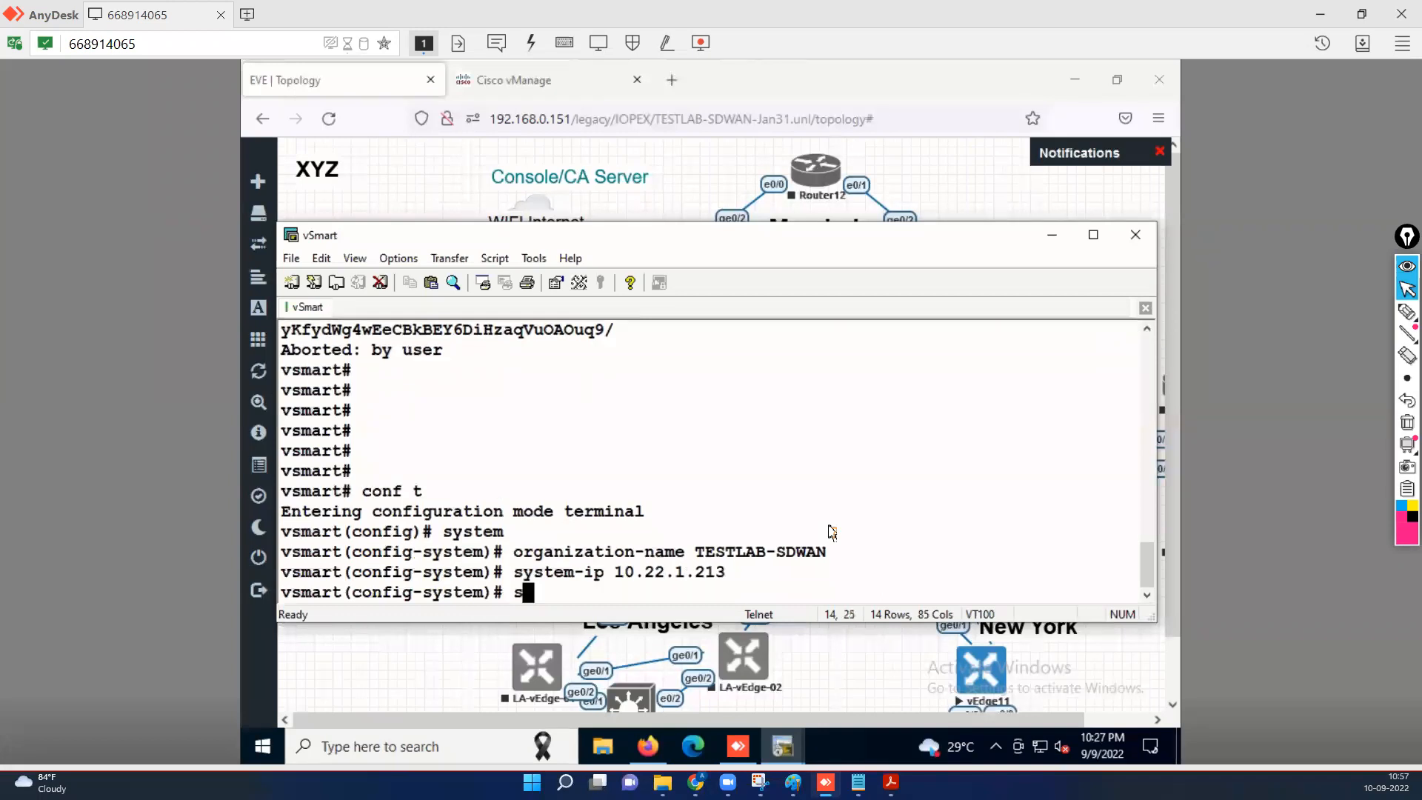
text(ite-id 22)
key(BackSpace)
key(BackSpace)
key(BackSpace)
key(BackSpace)
key(BackSpace)
key(BackSpace)
key(BackSpace)
key(BackSpace)
key(BackSpace)
key(BackSpace)
key(Up)
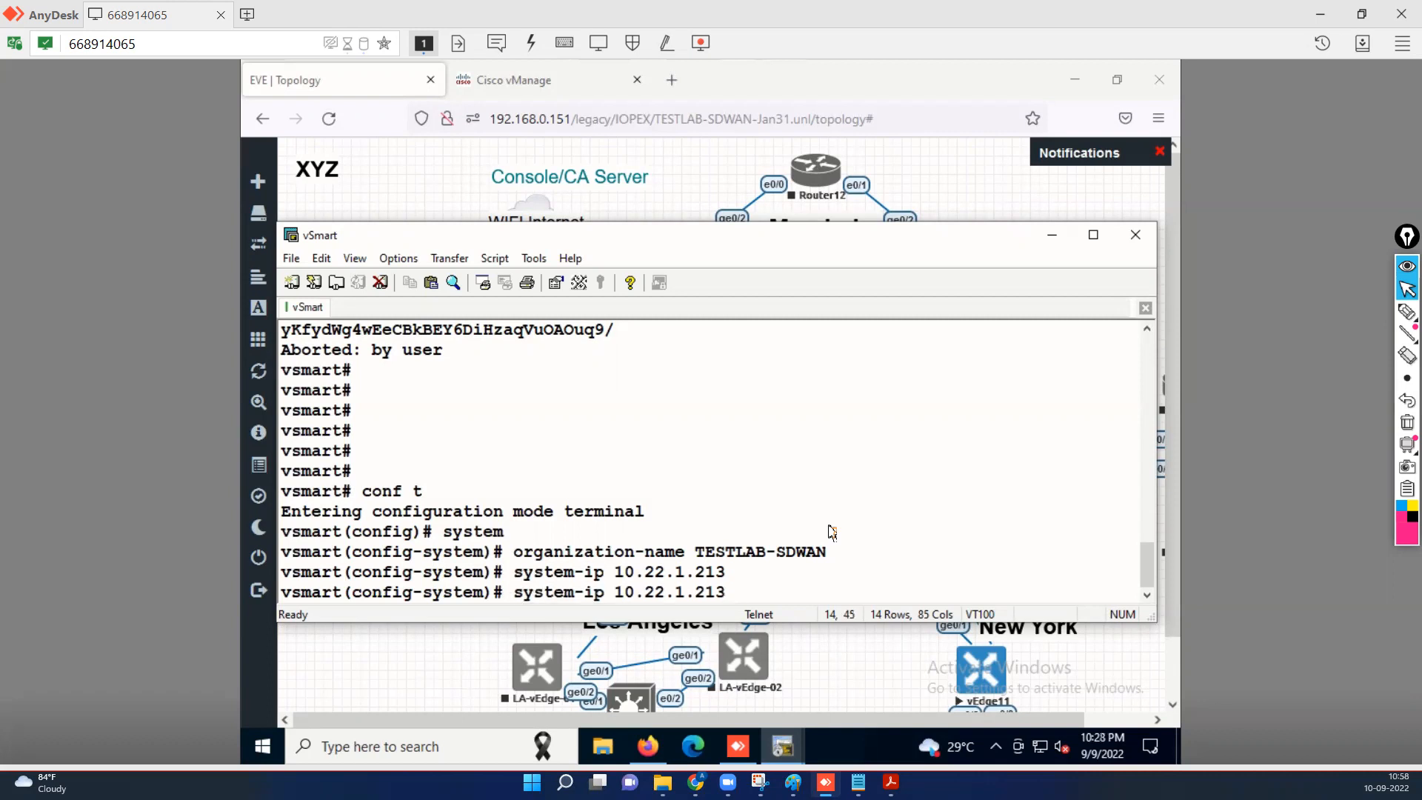
text(o)
key(BackSpace)
key(BackSpace)
key(Left)
key(Left)
key(Left)
key(Left)
key(Left)
key(Left)
key(Left)
key(Left)
key(Left)
key(Left)
key(Left)
key(Left)
key(Left)
key(Left)
key(Left)
key(Left)
key(Left)
key(Left)
key(Left)
key(Left)
text(no)
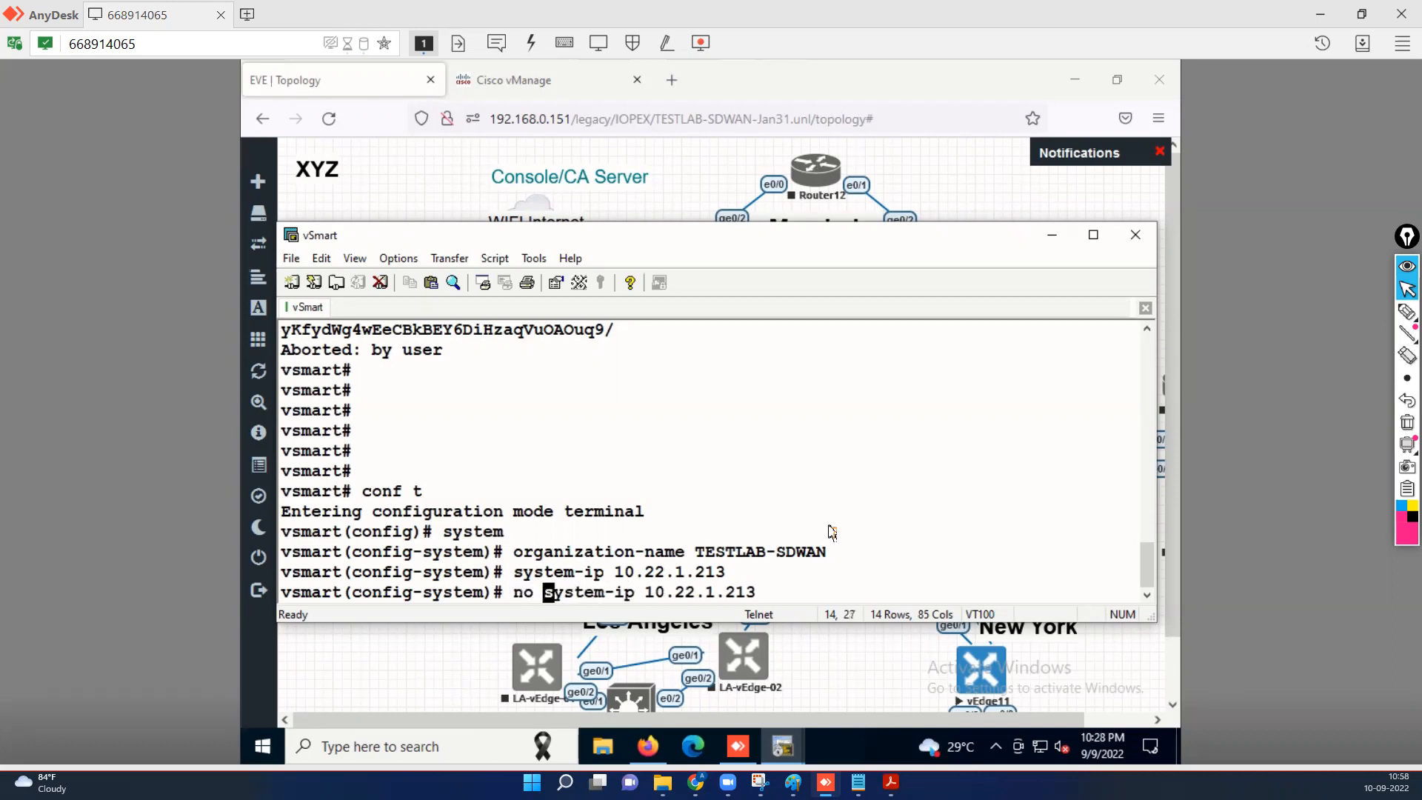
key(Return)
key(Return)
key(Return)
key(Return)
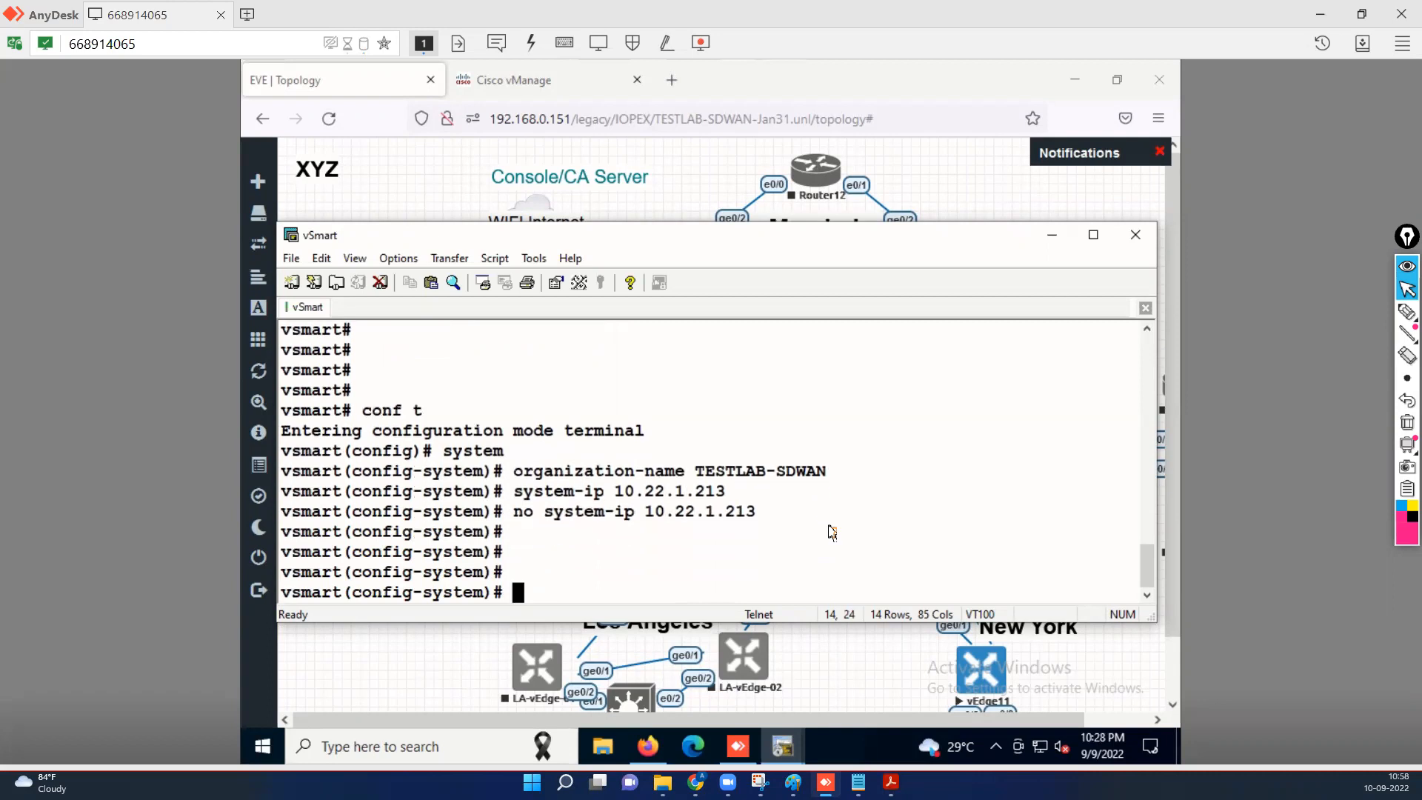
Set vbond 192.168.0.213 and host-name XYZ-vSmart in system configuration.
text(vbond 1921.)
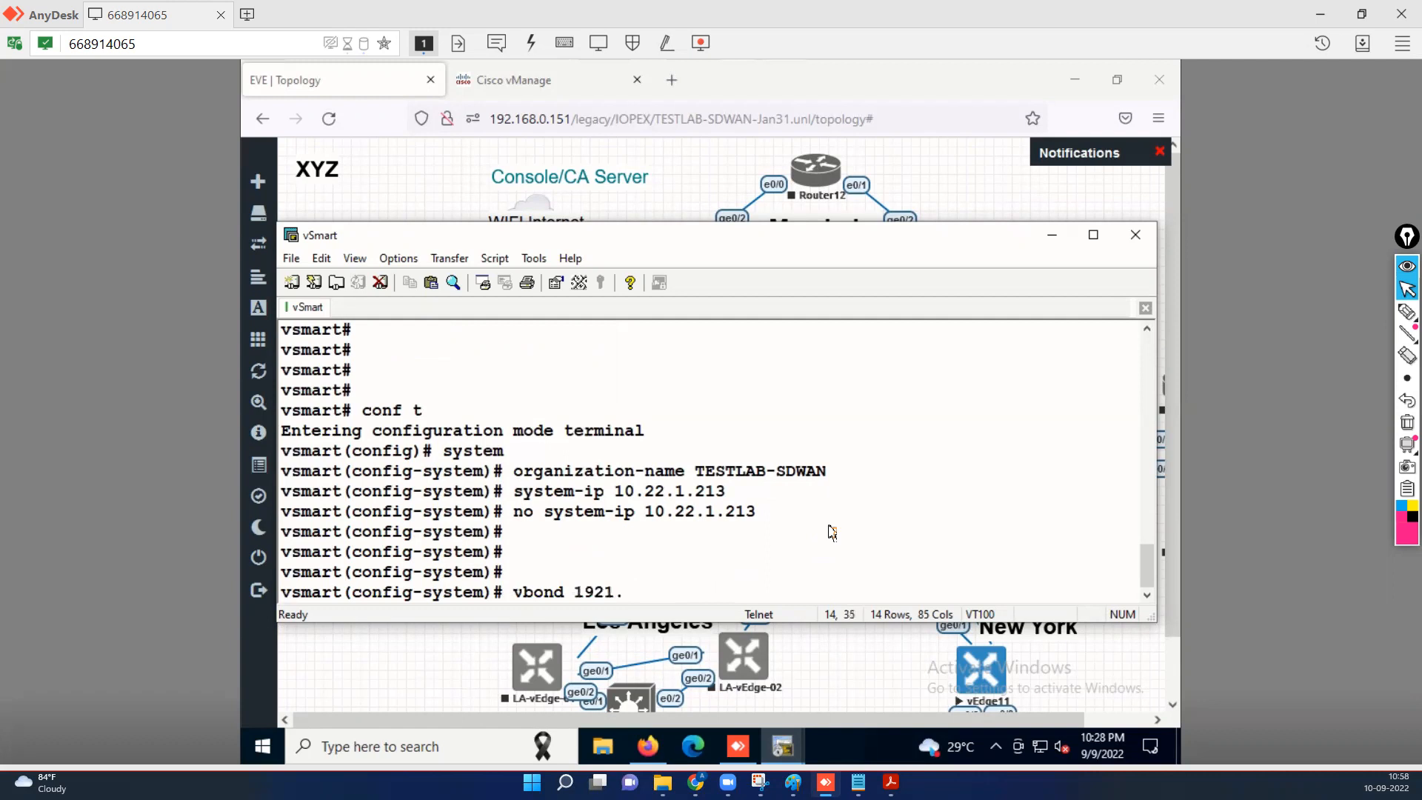
key(BackSpace)
key(BackSpace)
text(.168.0.213)
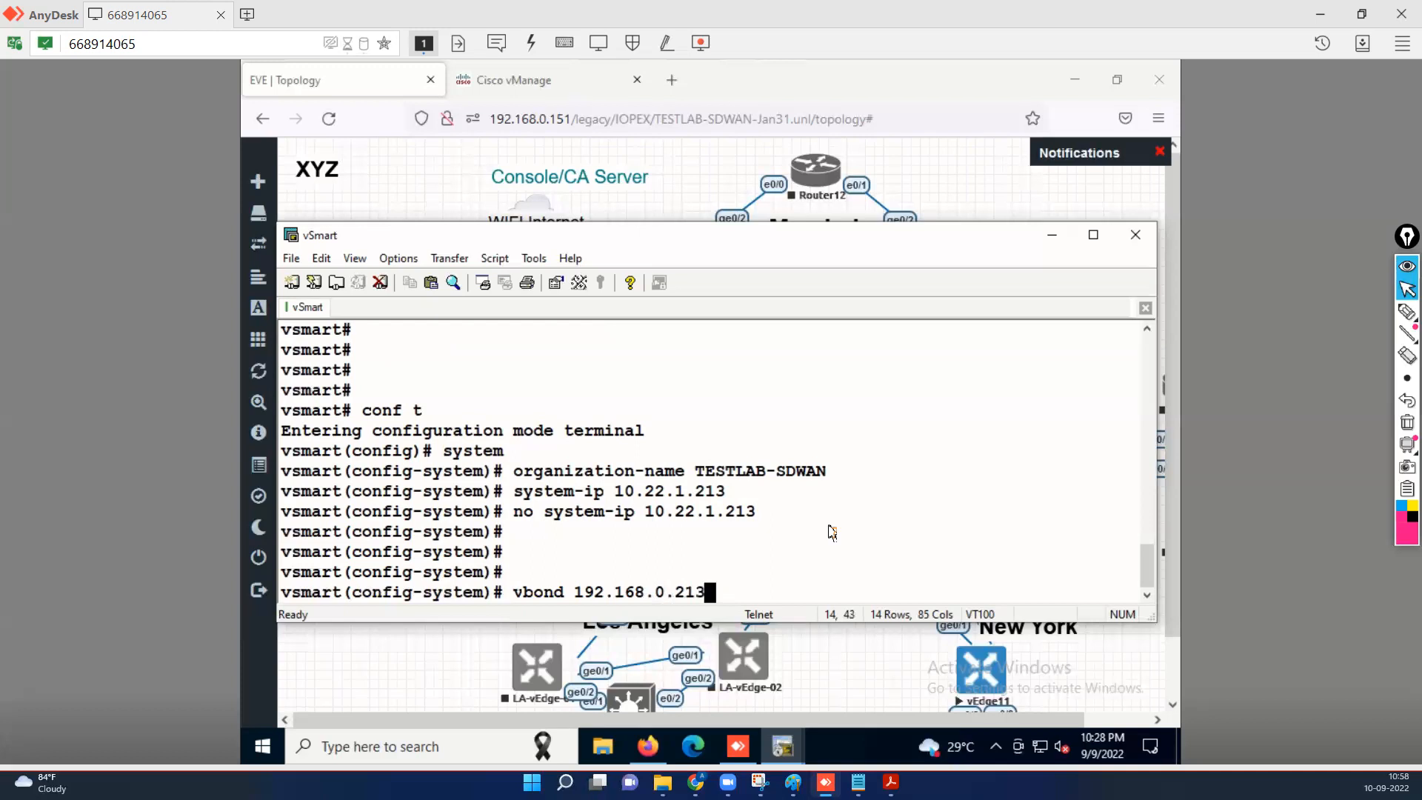
key(Return)
key(Return)
key(Return)
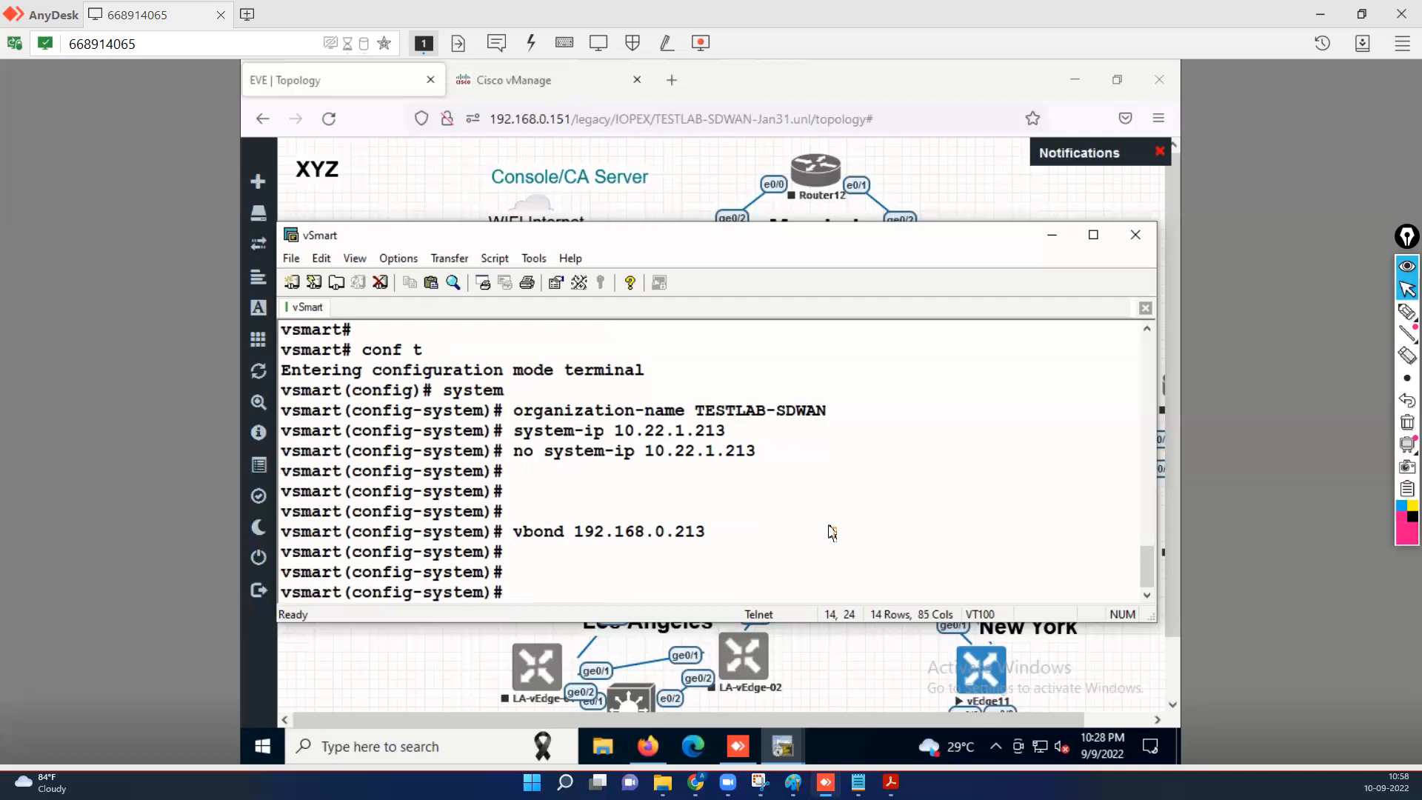
text(s)
key(BackSpace)
text(host-name X)
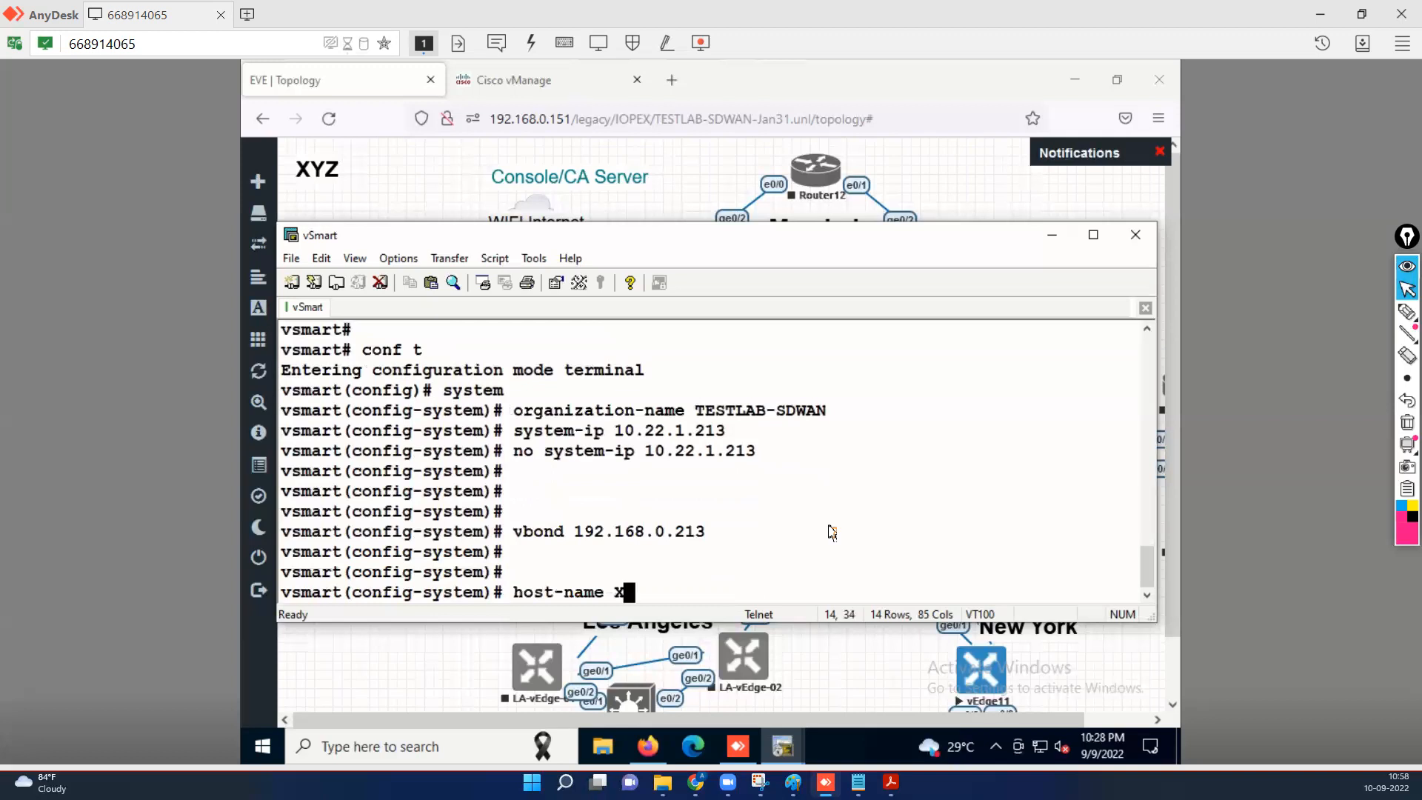
text(YZ-vSmart)
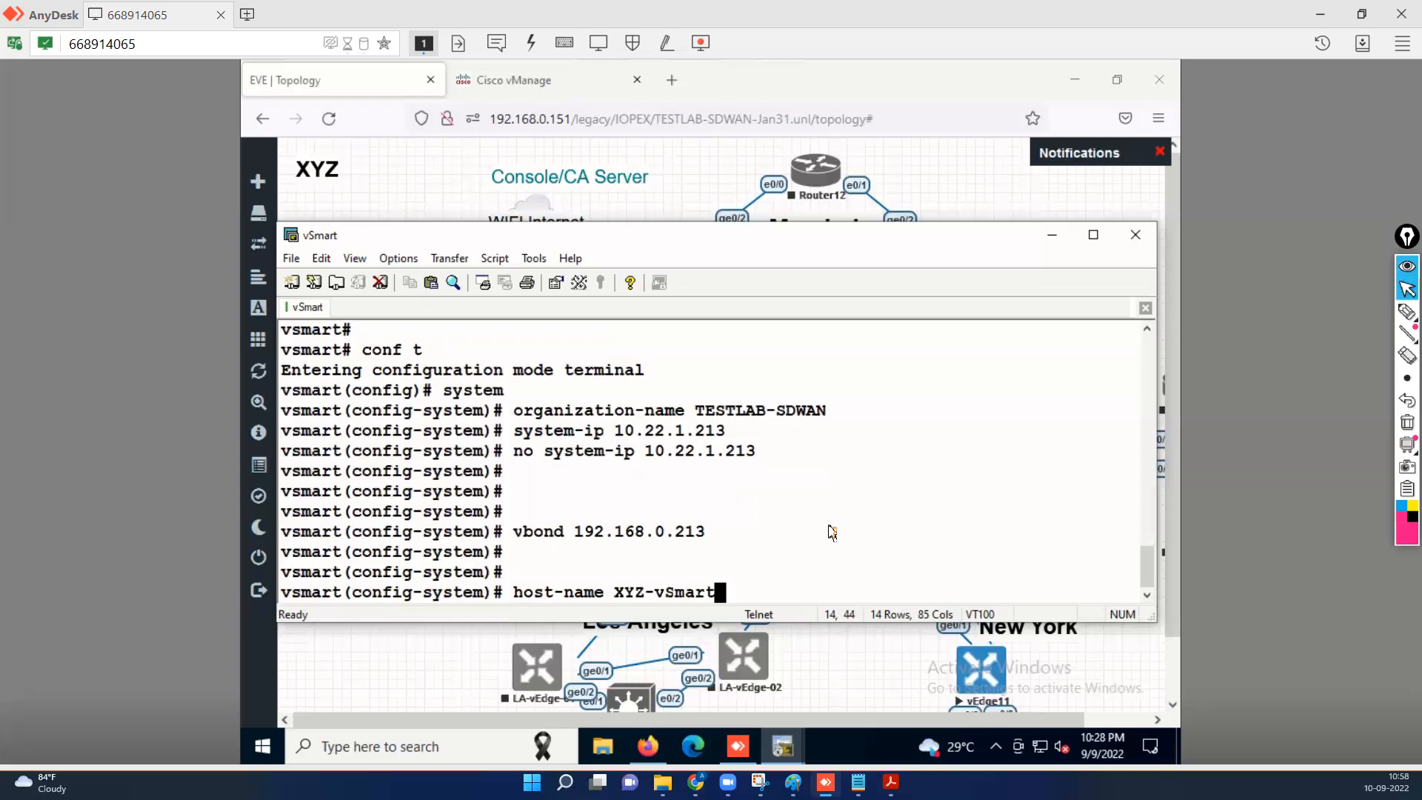
key(Return)
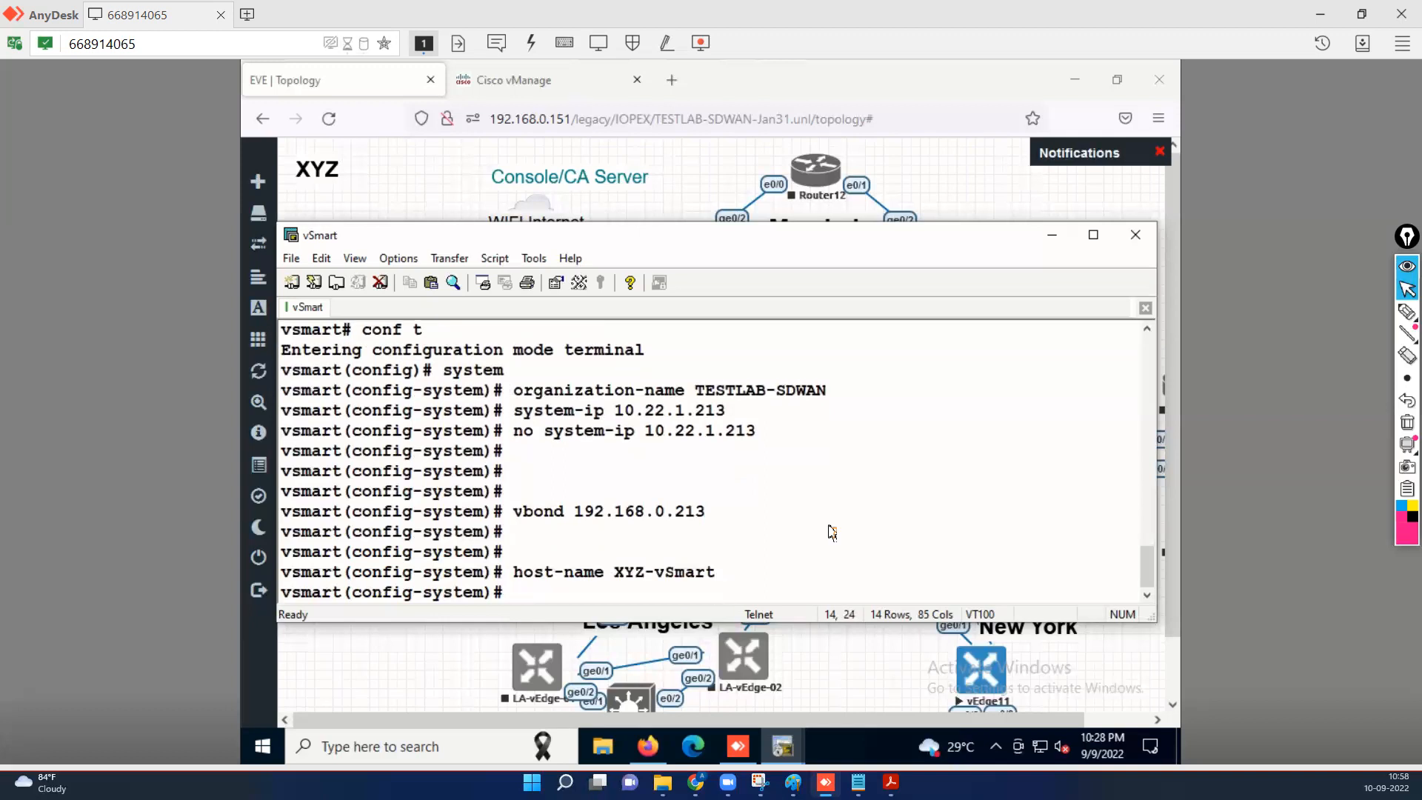
Commit the system changes and exit system mode to the XYZ-vSmart(config) prompt.
key(Return)
key(Return)
text(commitr)
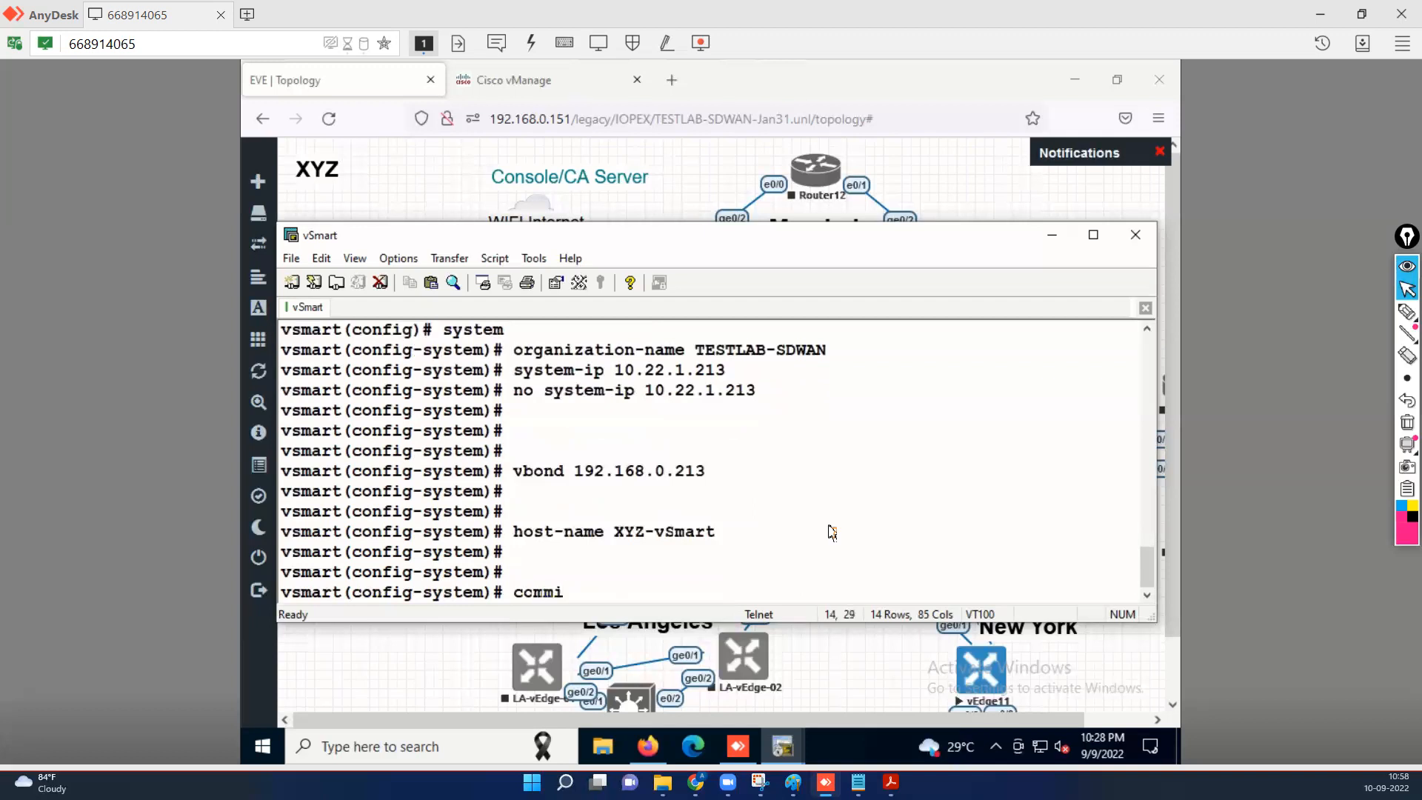
key(Return)
text(commit)
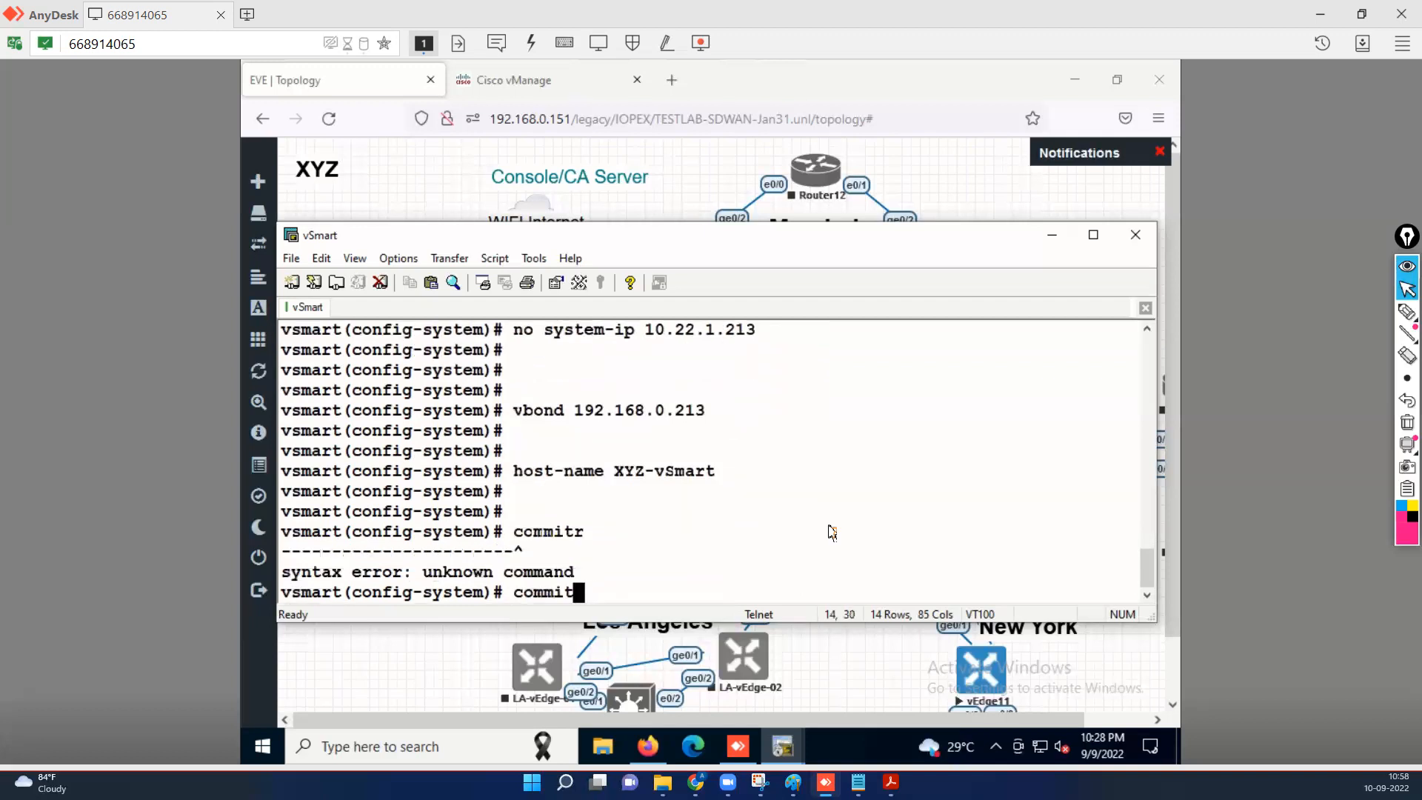
key(Return)
key(Return)
key(Return)
key(Return)
key(Return)
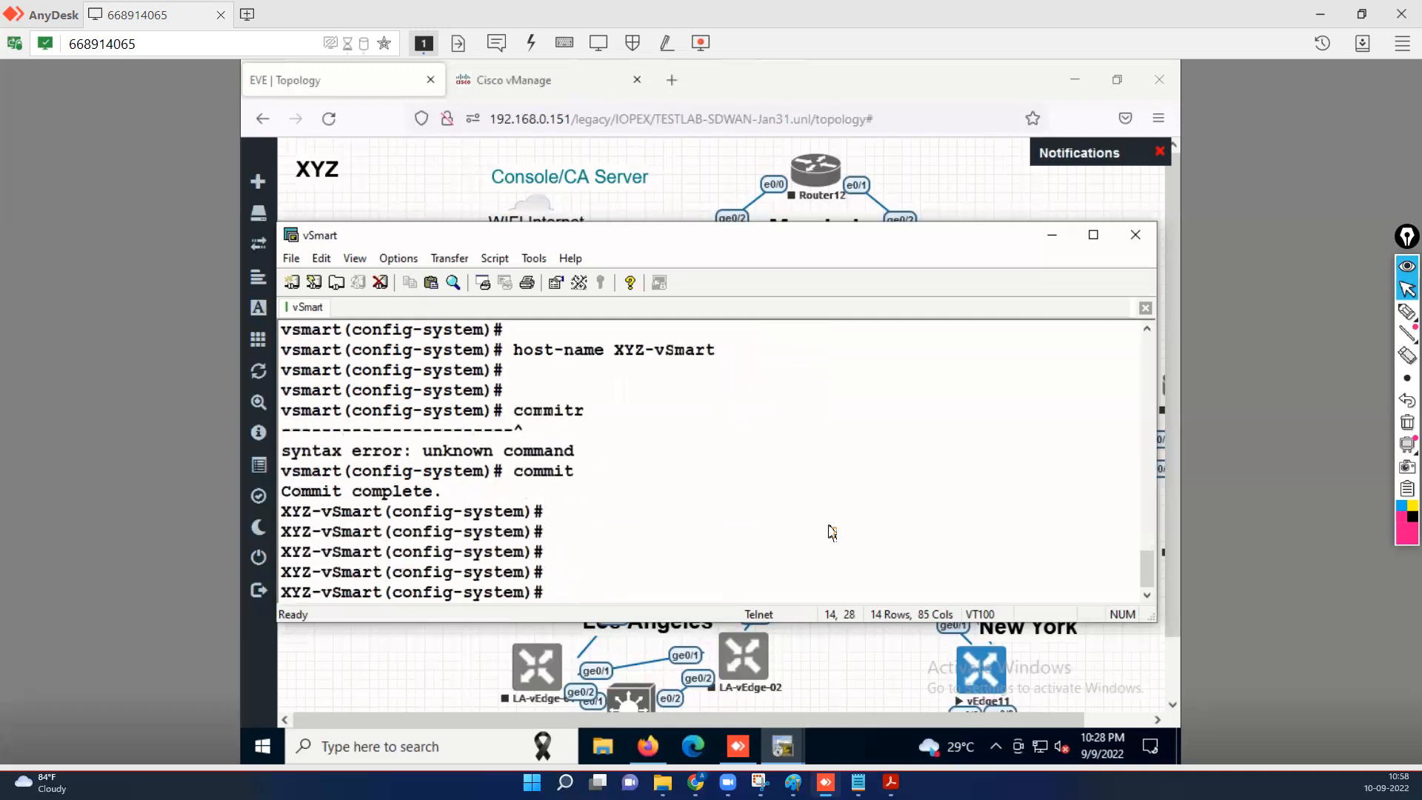
text(exit)
key(Return)
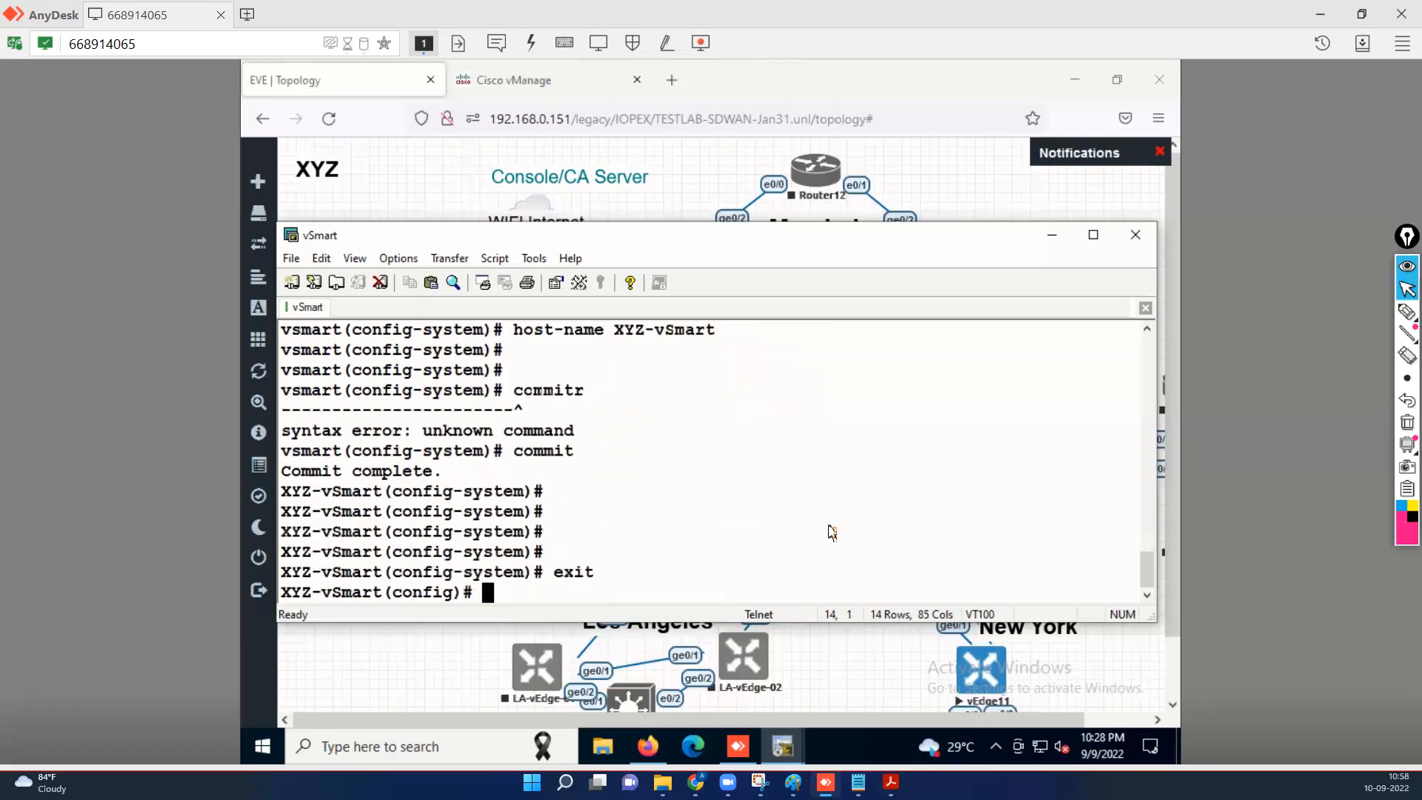
Display the VPN 0 running config with 'do sh run vpn 0'.
text(vpn 0)
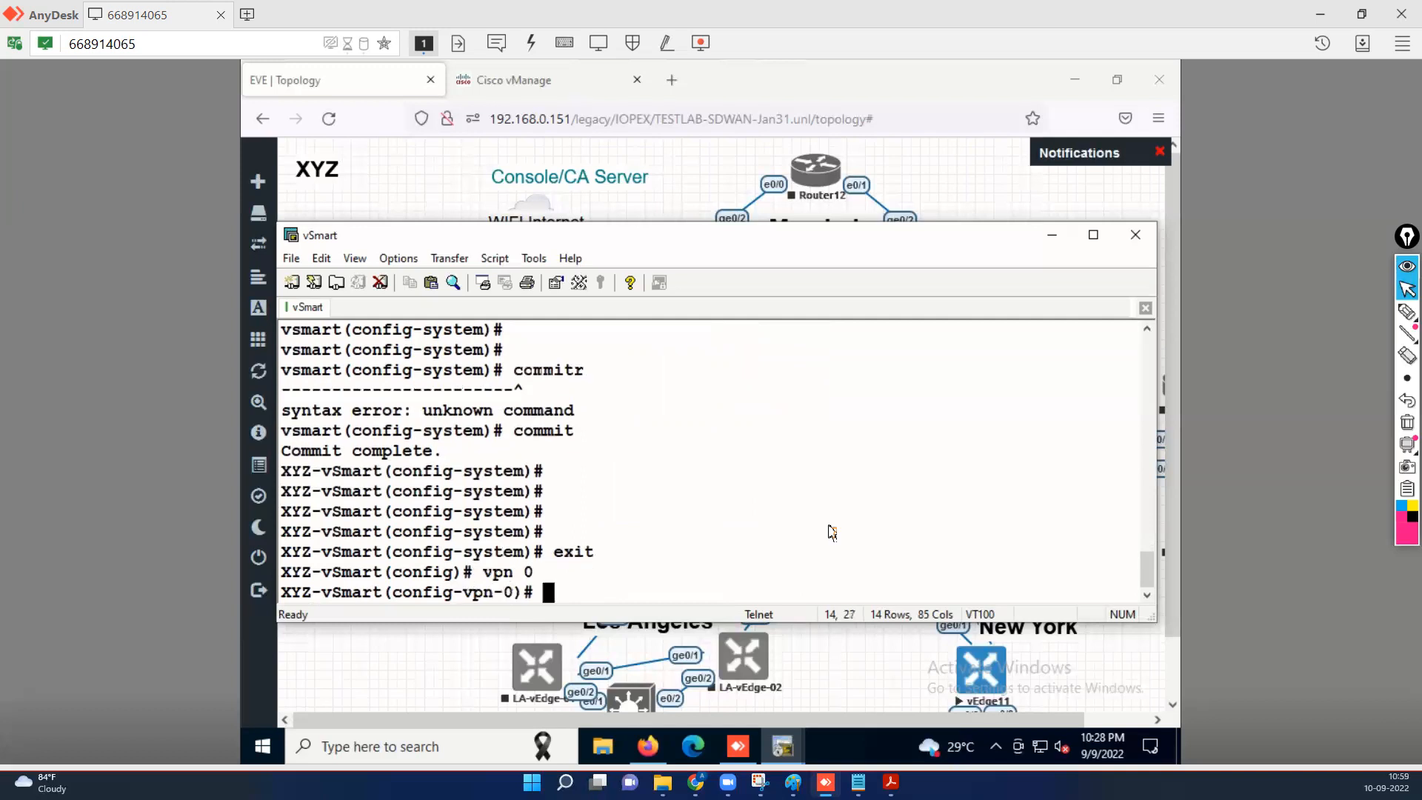
text(interface)
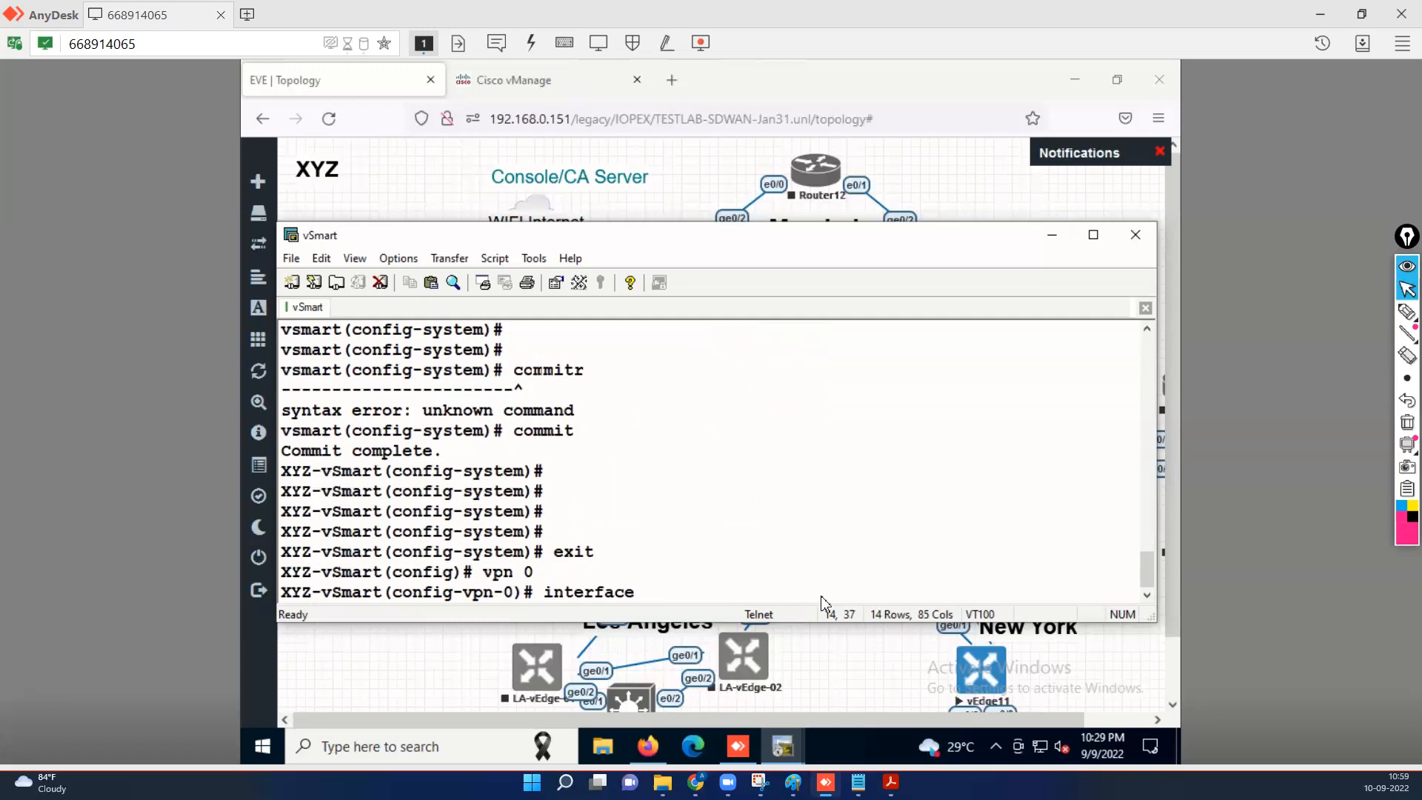
key(BackSpace)
key(BackSpace)
key(BackSpace)
key(BackSpace)
key(BackSpace)
key(BackSpace)
key(BackSpace)
key(BackSpace)
key(BackSpace)
key(BackSpace)
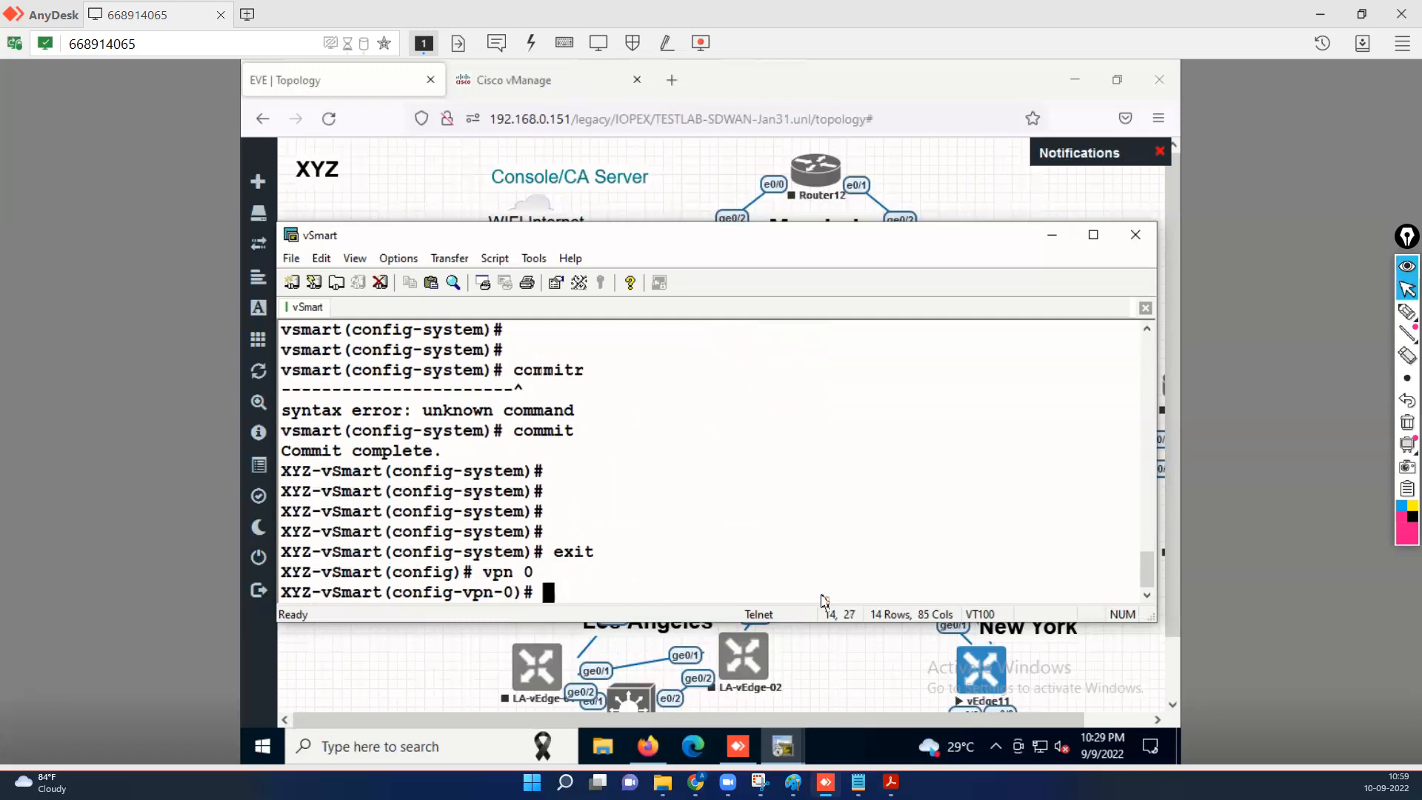
text(do sh run vpn 0)
key(Return)
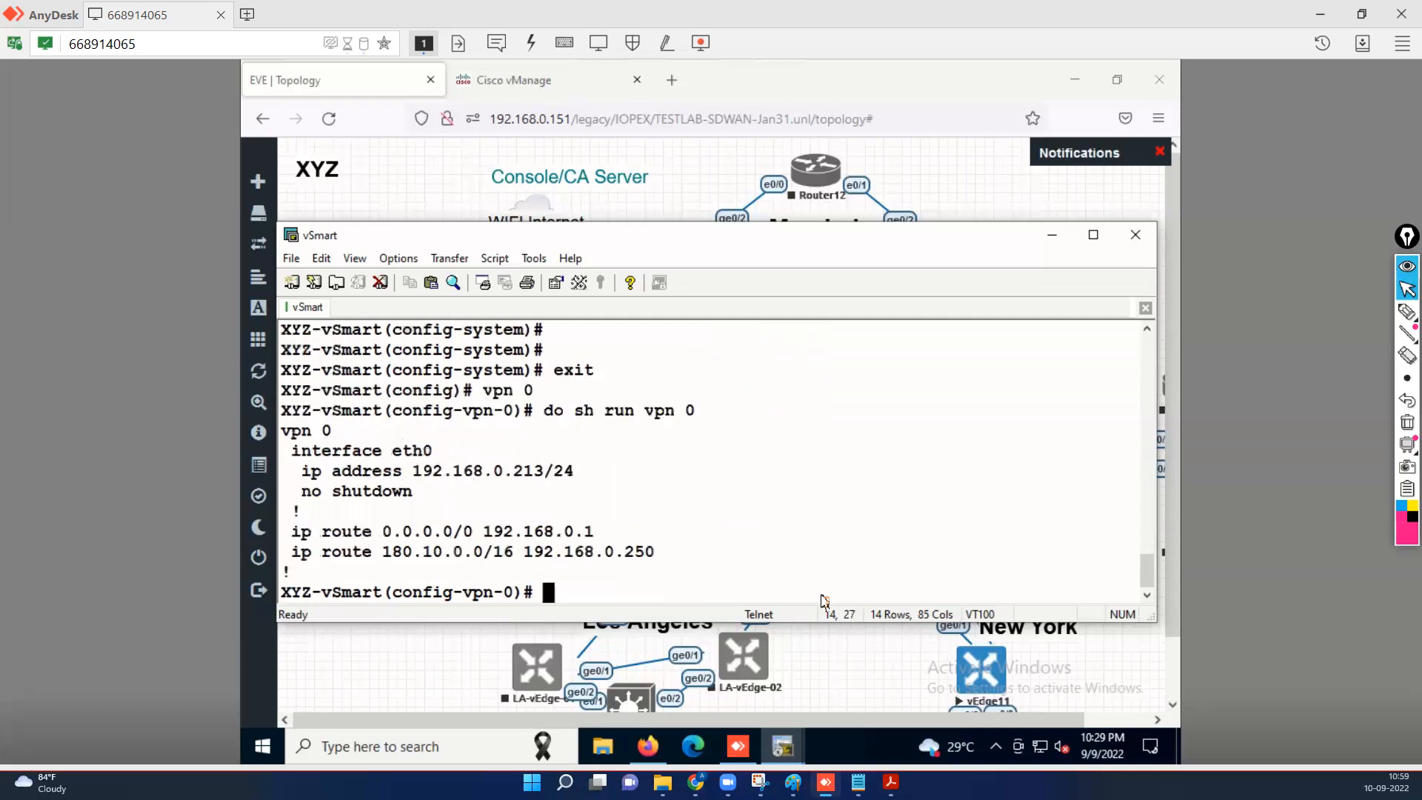
Add a tunnel-interface on eth0 with allow-service all.
text(int eth0)
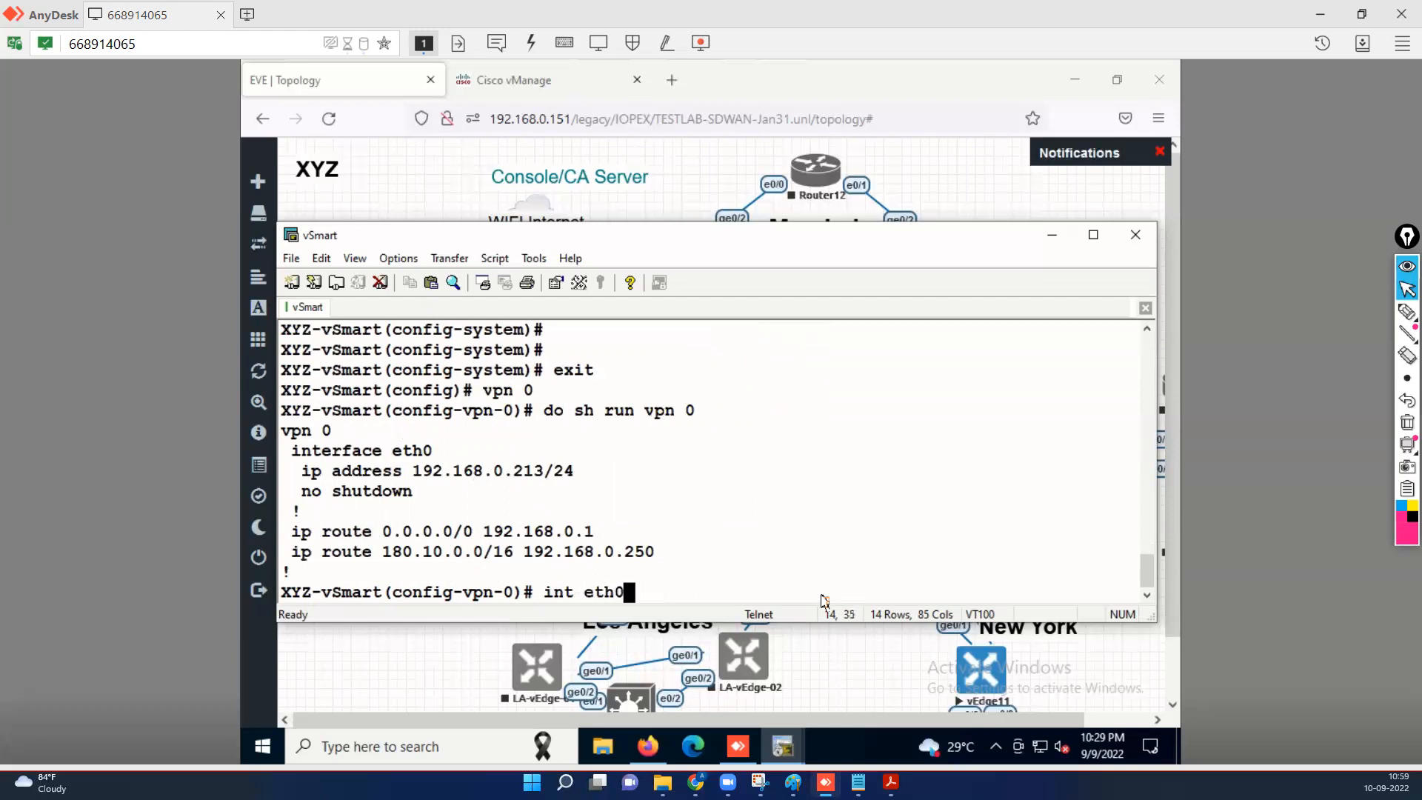
key(Return)
text(tunnel-interface)
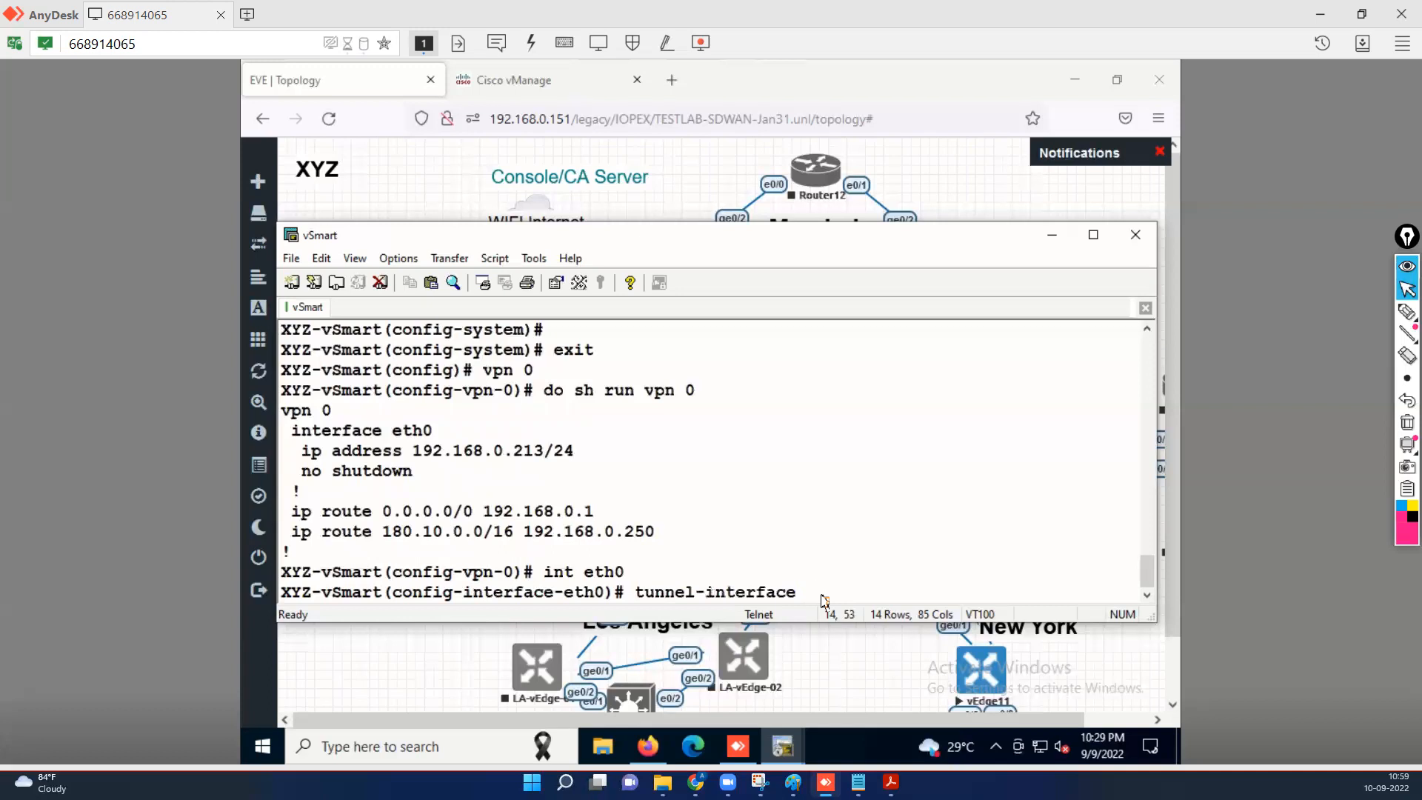
key(Return)
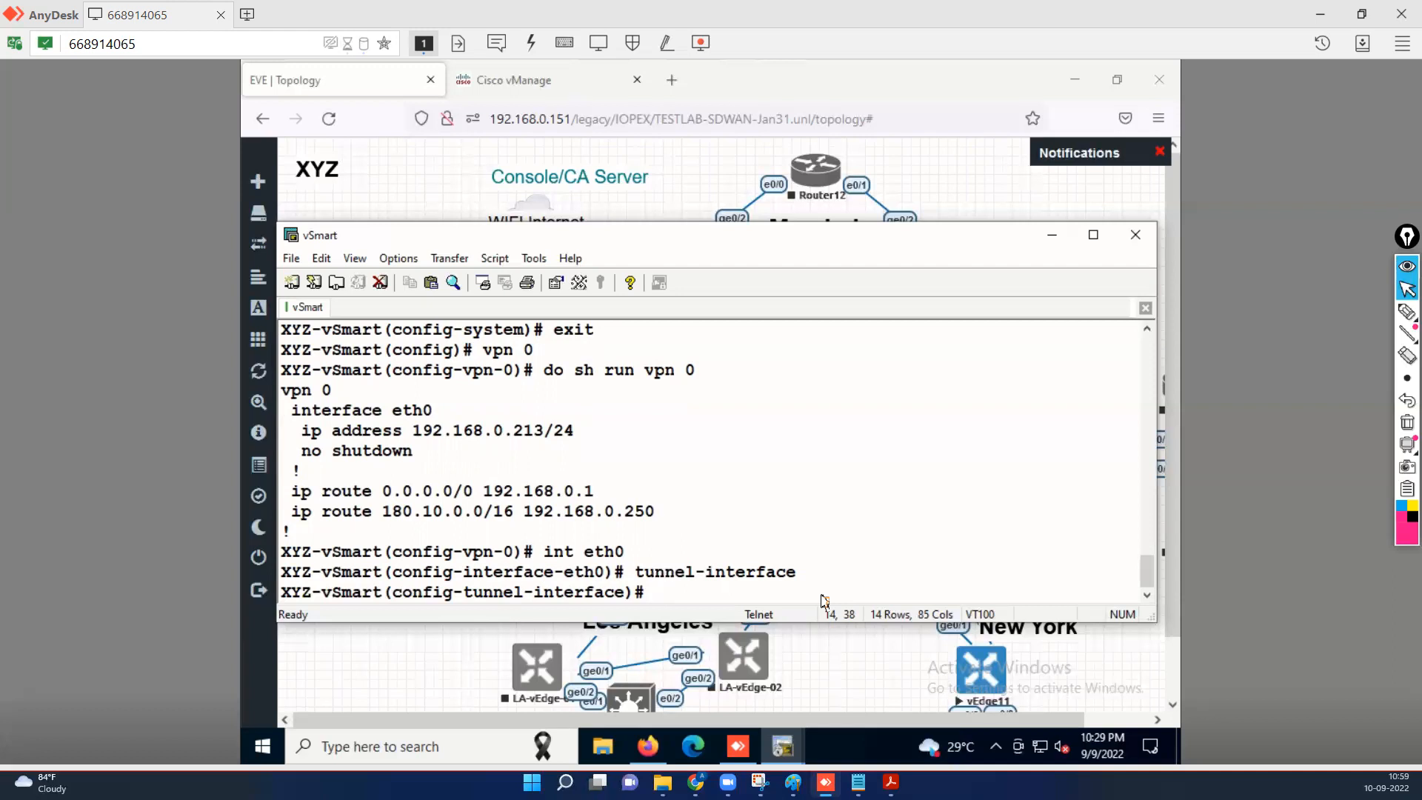
text(allow-service )
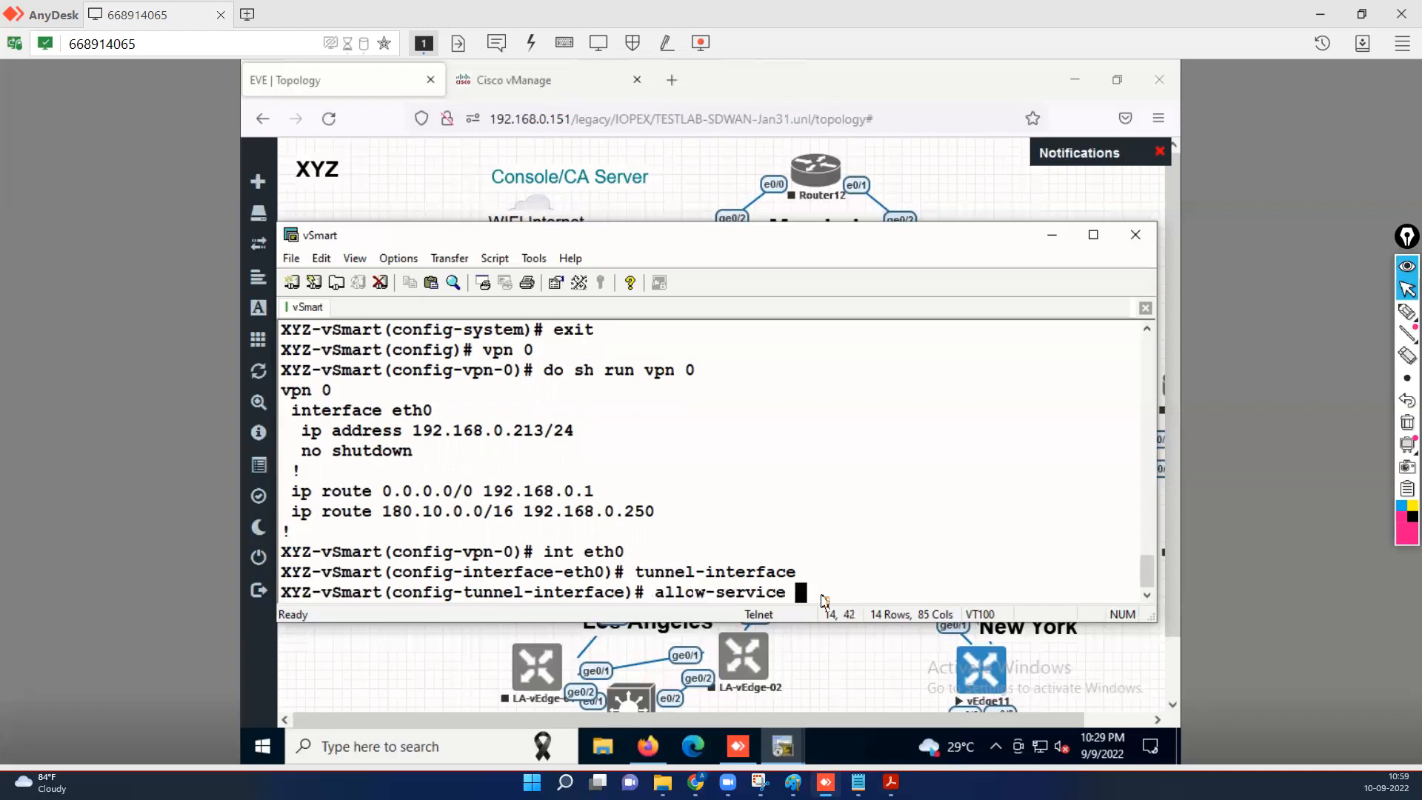
text(all)
key(Return)
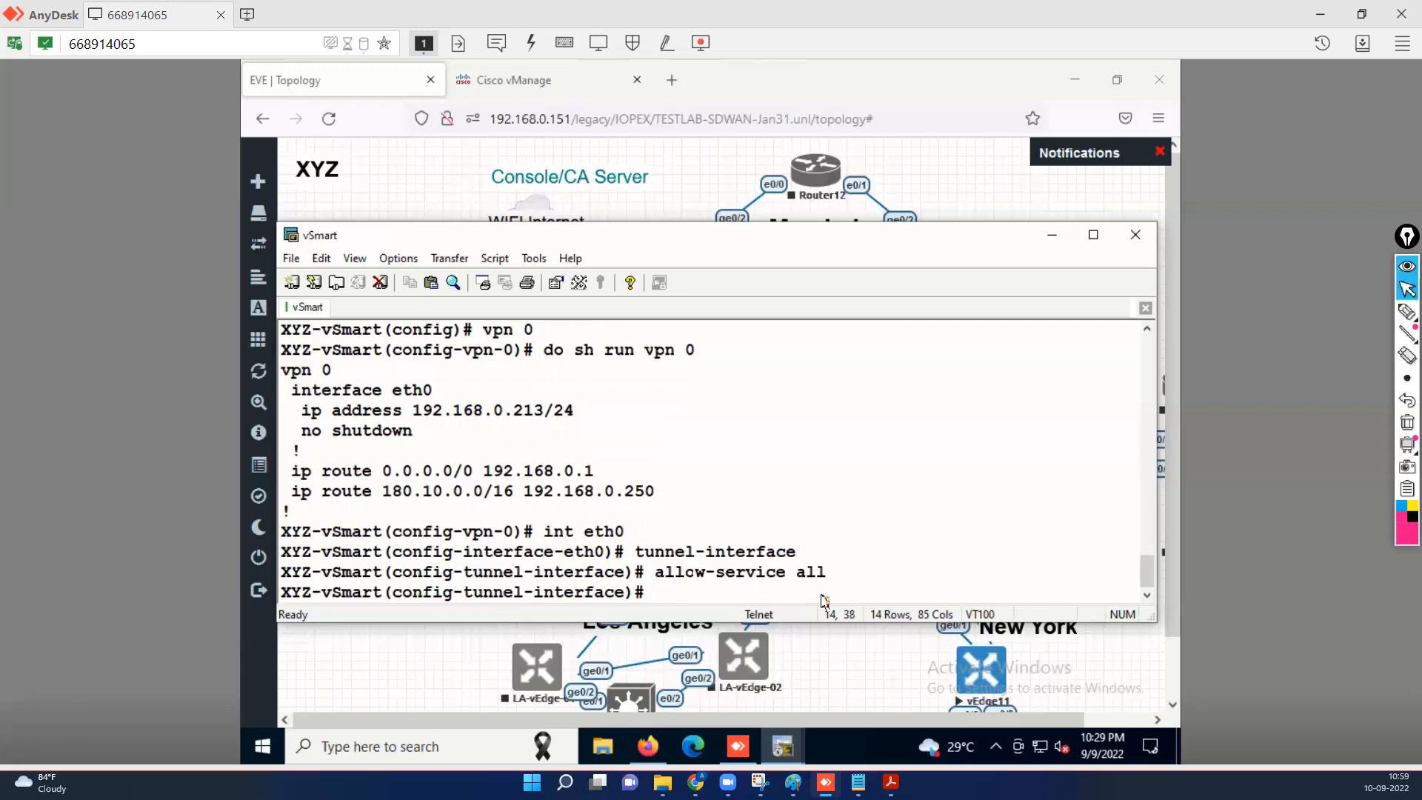
Highlight the System-IP and Site-ID 22 values in the lab PDF.
click(890, 782)
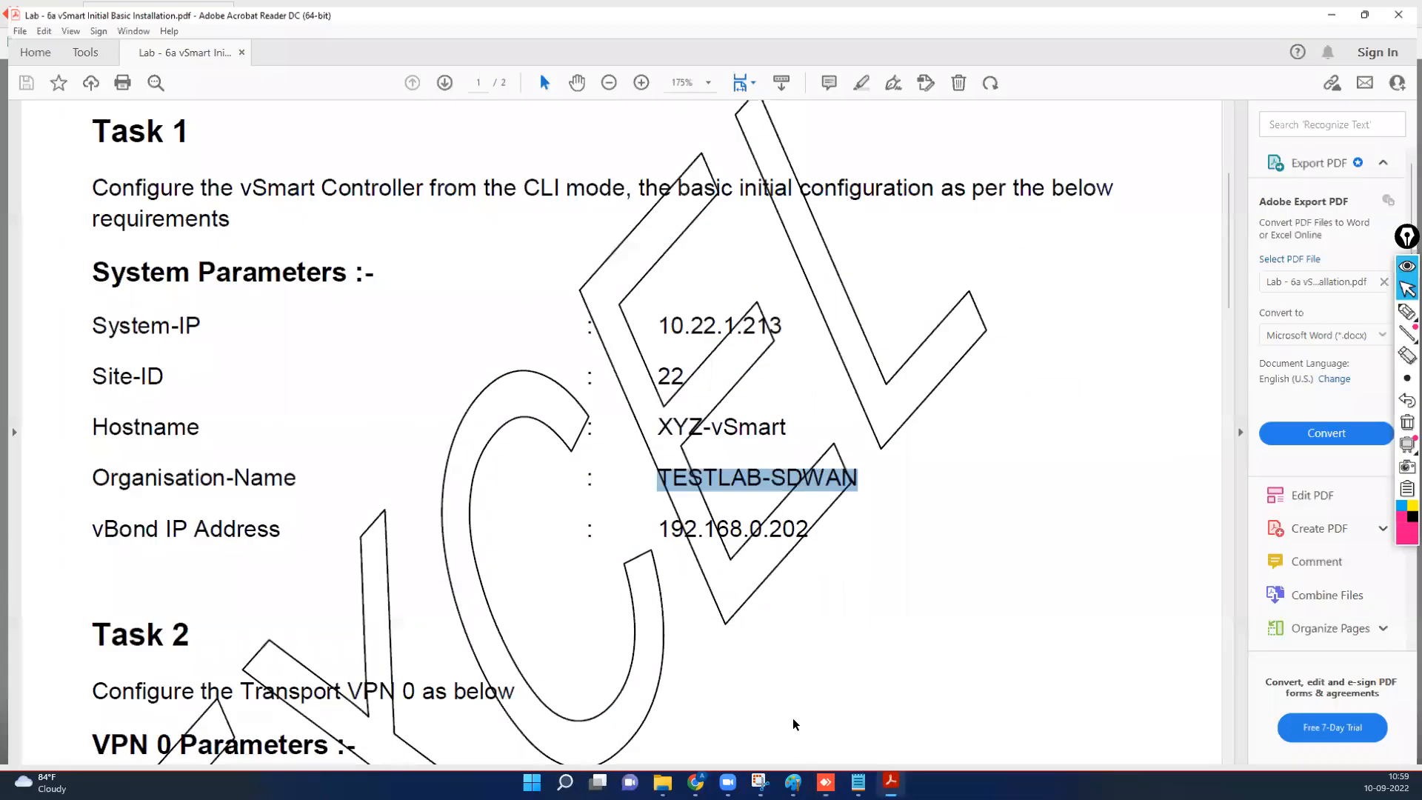
drag(787, 323, 669, 324)
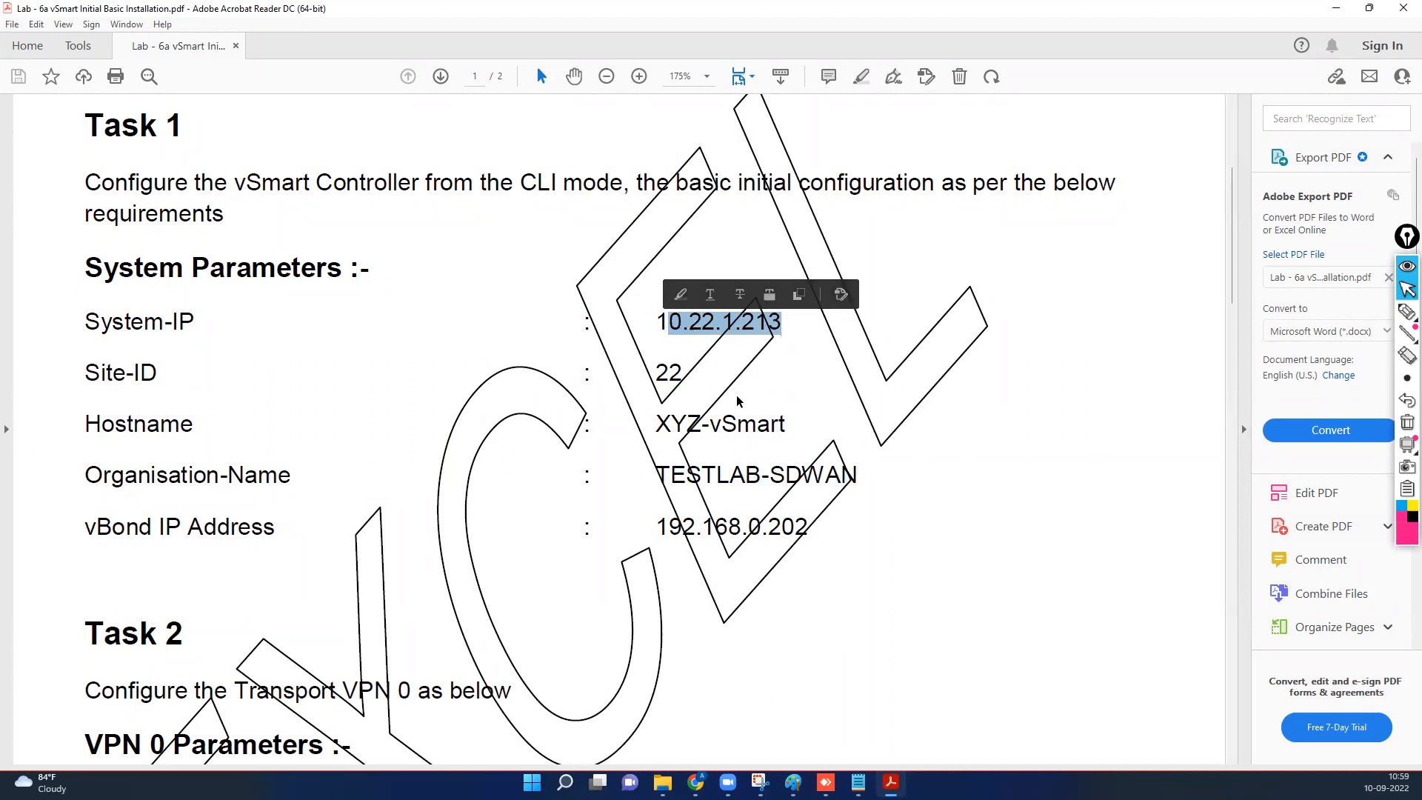
drag(685, 372, 646, 372)
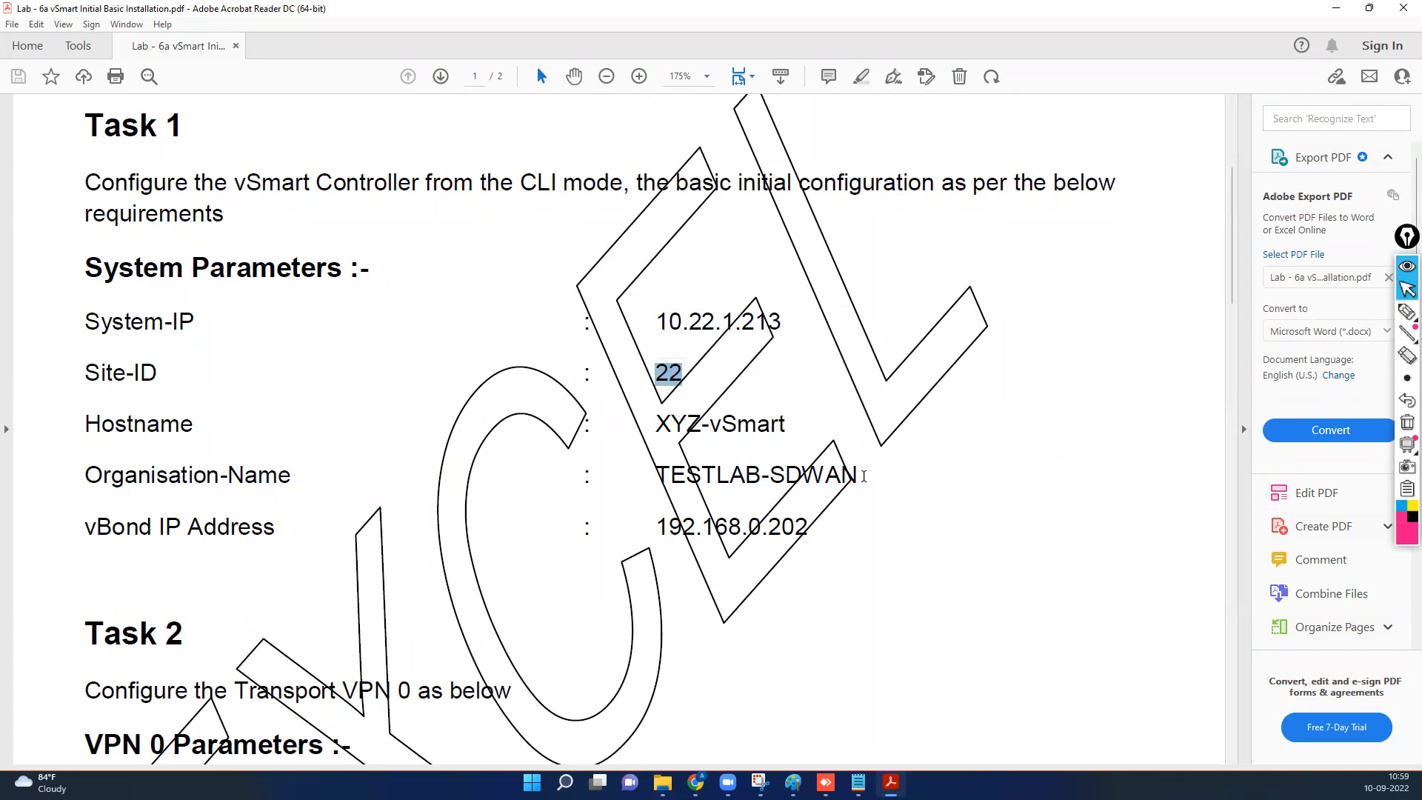
Highlight Task 3's tunnel-interface values Allow-sshd Yes and Allow-Netconf Yes.
scroll(843, 609, down, 3)
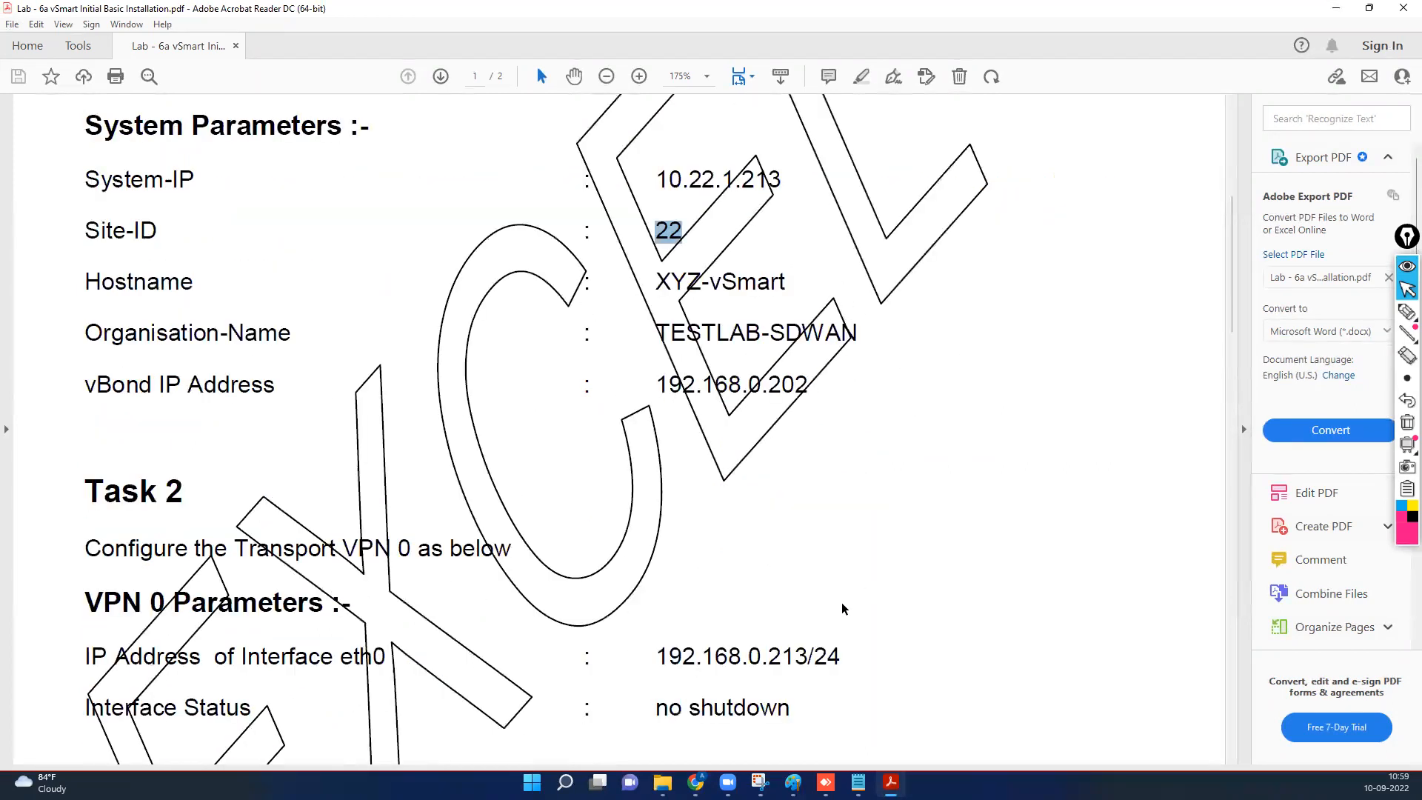
scroll(843, 608, down, 2)
scroll(780, 632, down, 7)
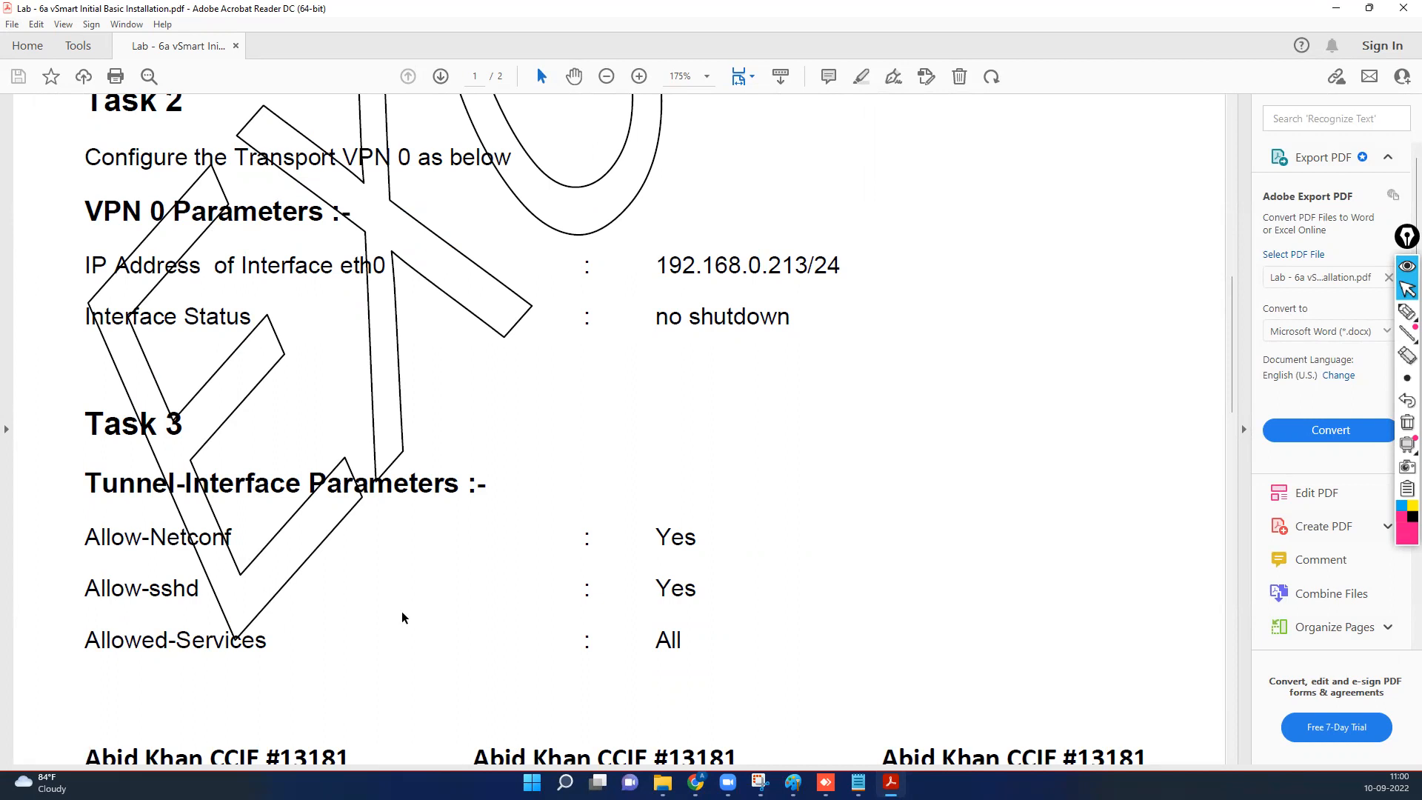
drag(699, 588, 653, 588)
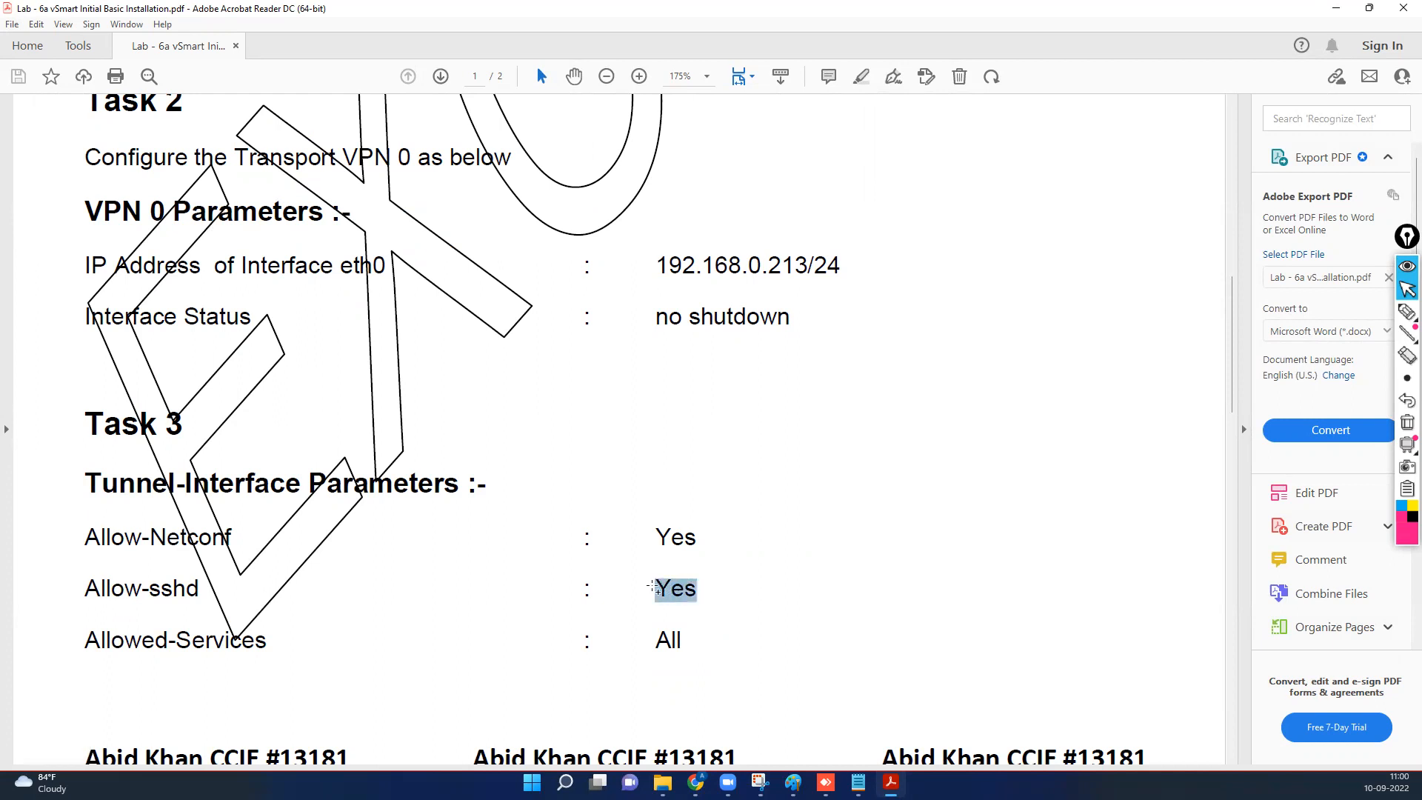
drag(700, 538, 656, 539)
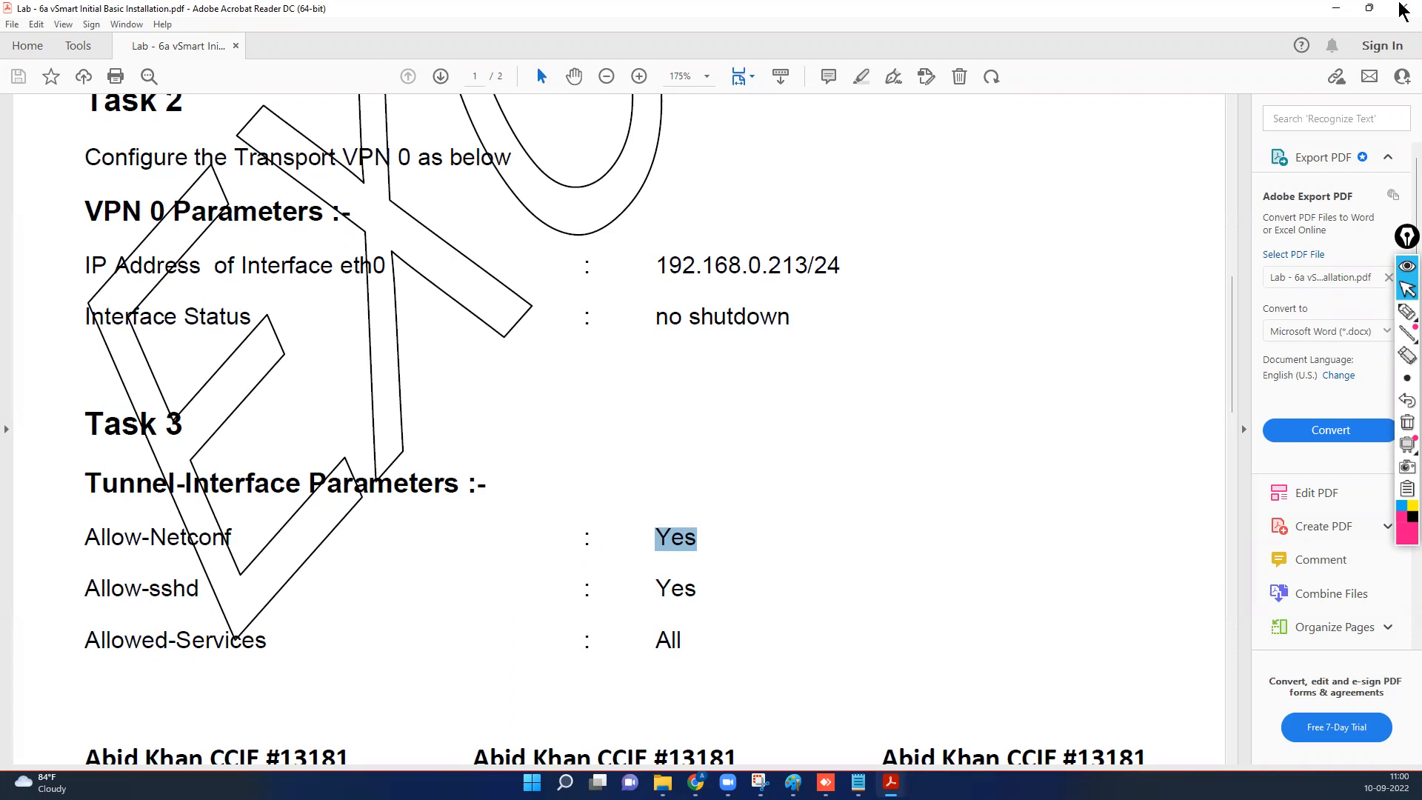
Commit the tunnel-interface configuration and leave configuration mode with 'end'.
click(1336, 9)
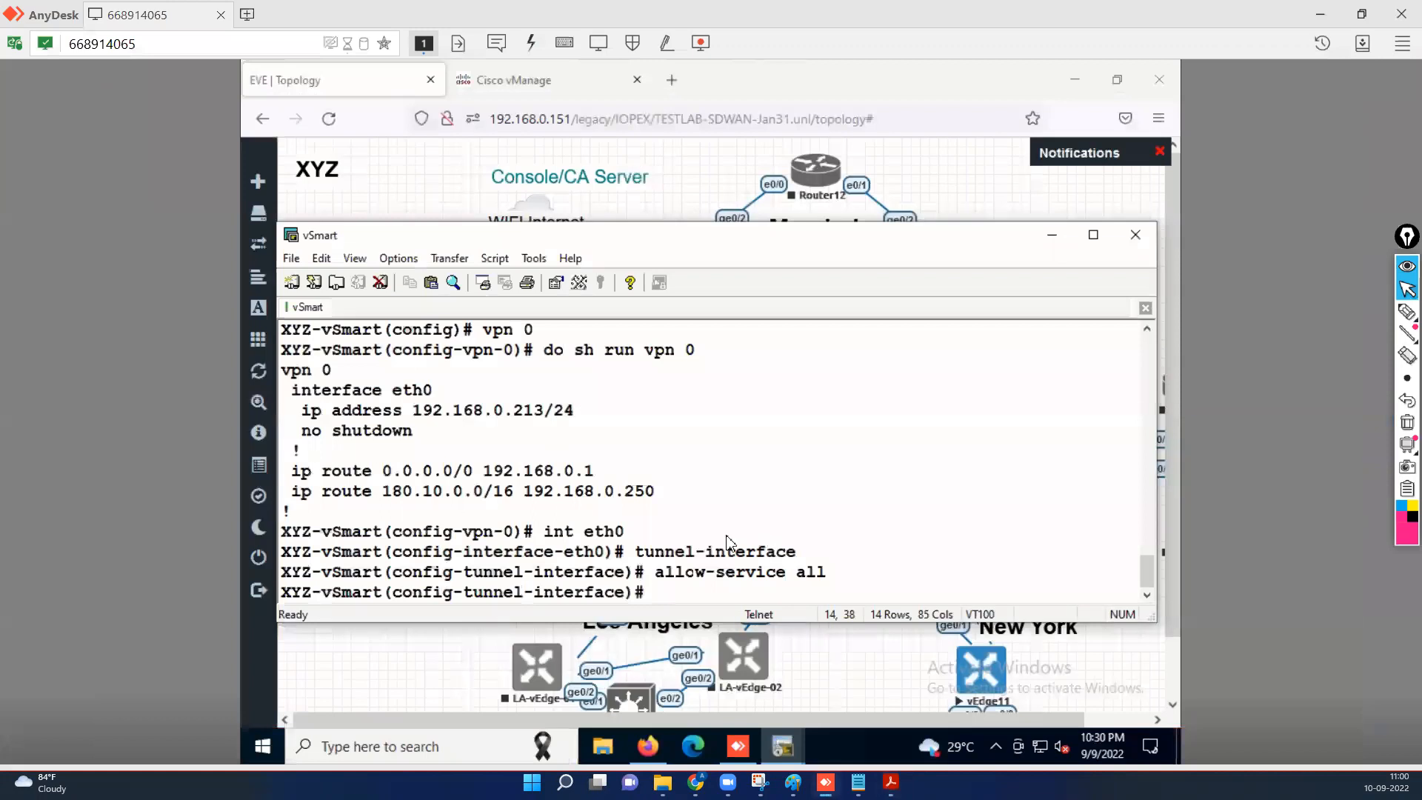
text(commit)
key(Return)
key(Return)
key(Return)
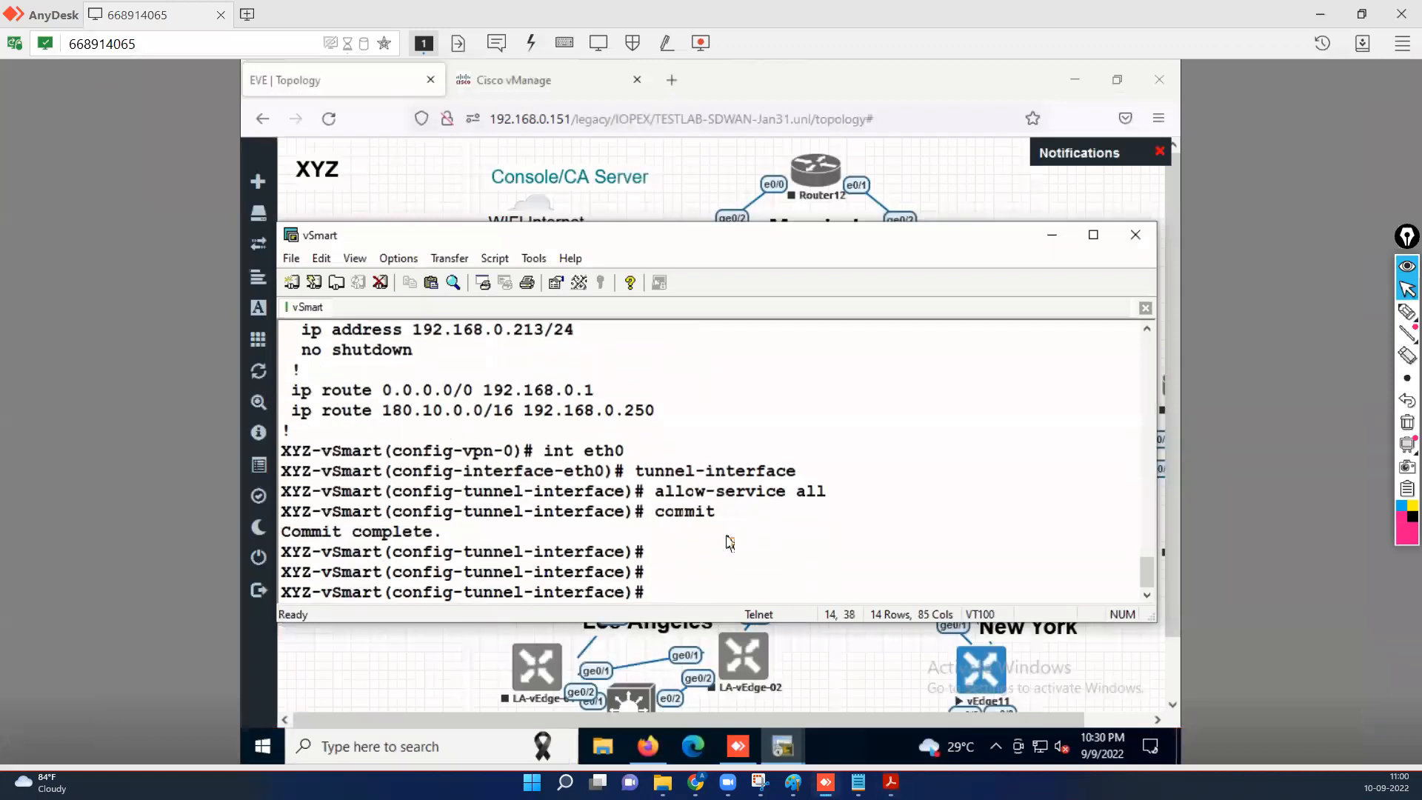
key(Return)
key(Return)
key(Return)
key(Return)
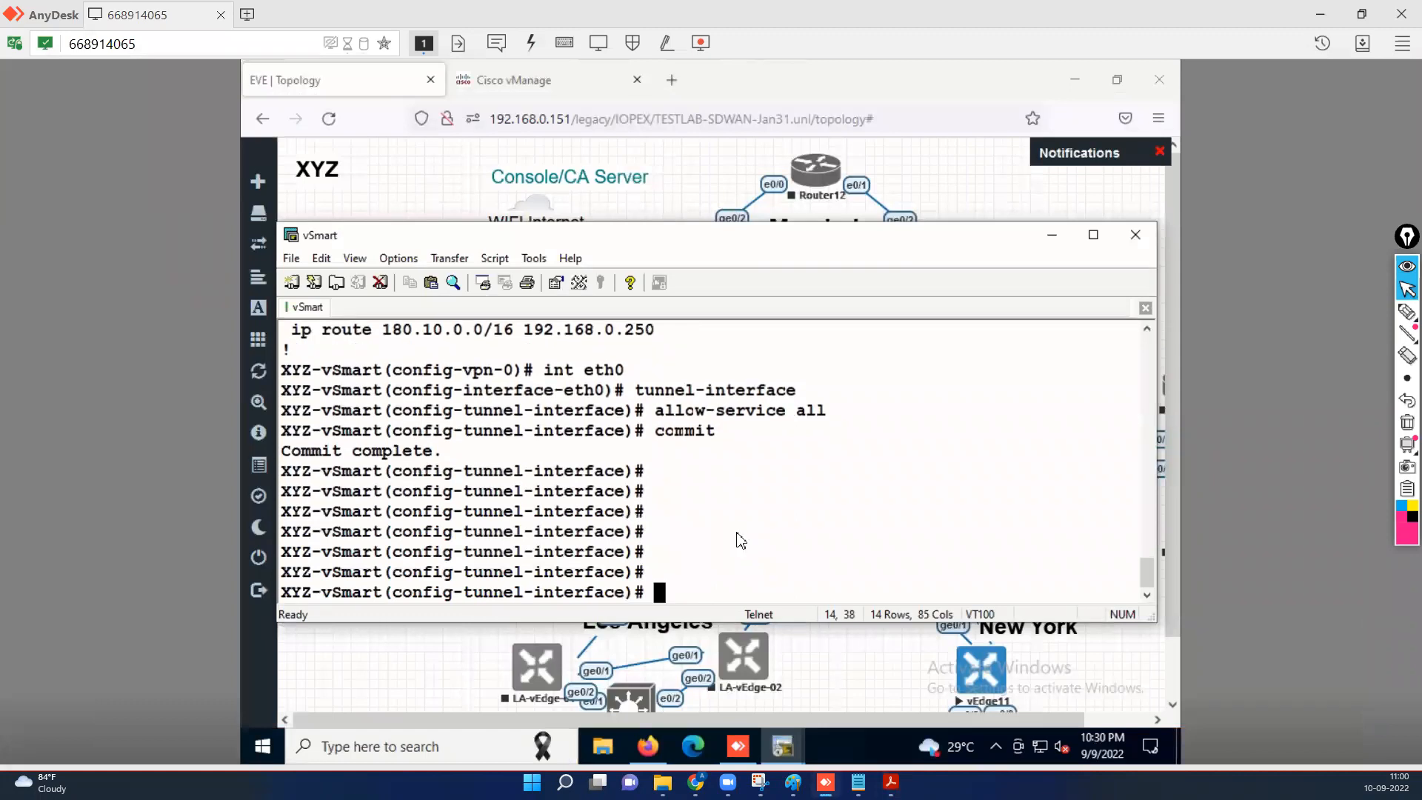
text(end)
key(Return)
key(Return)
key(Return)
key(Return)
key(Return)
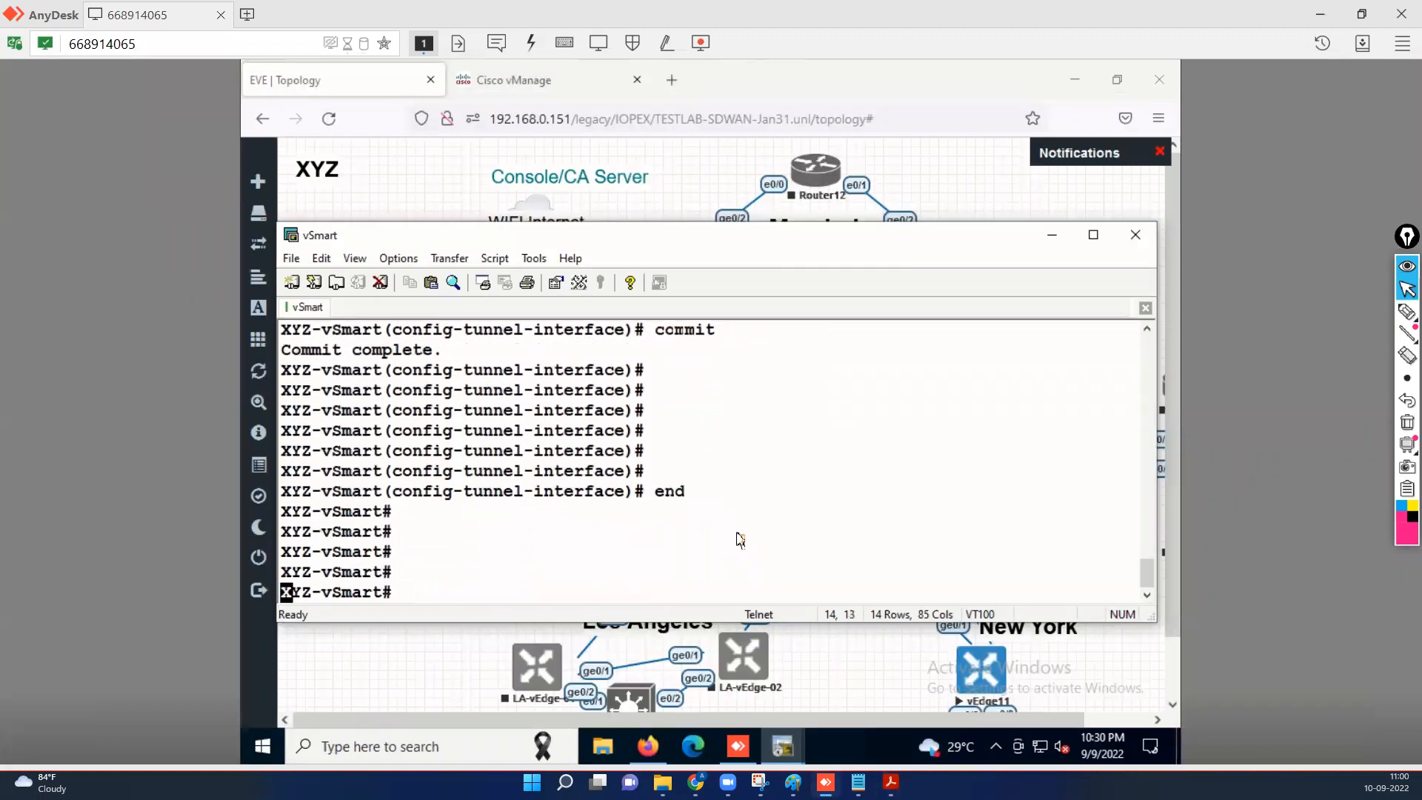
key(Return)
key(Return)
key(Return)
Check for a TEST root CA with 'show certificate root-ca-cert | inc TEST', which returns nothing.
text(sh certg)
key(Return)
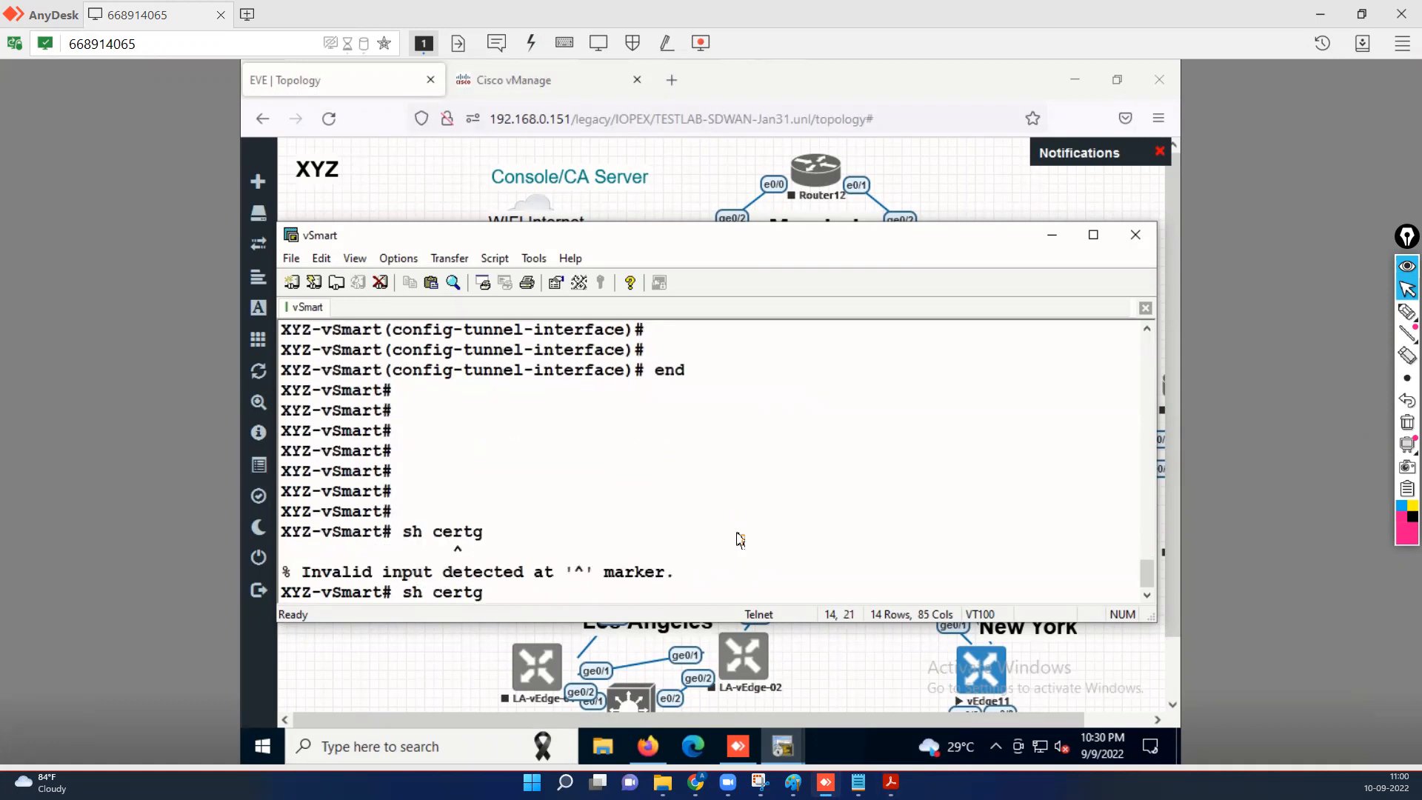
key(BackSpace)
key(Tab)
text(ro)
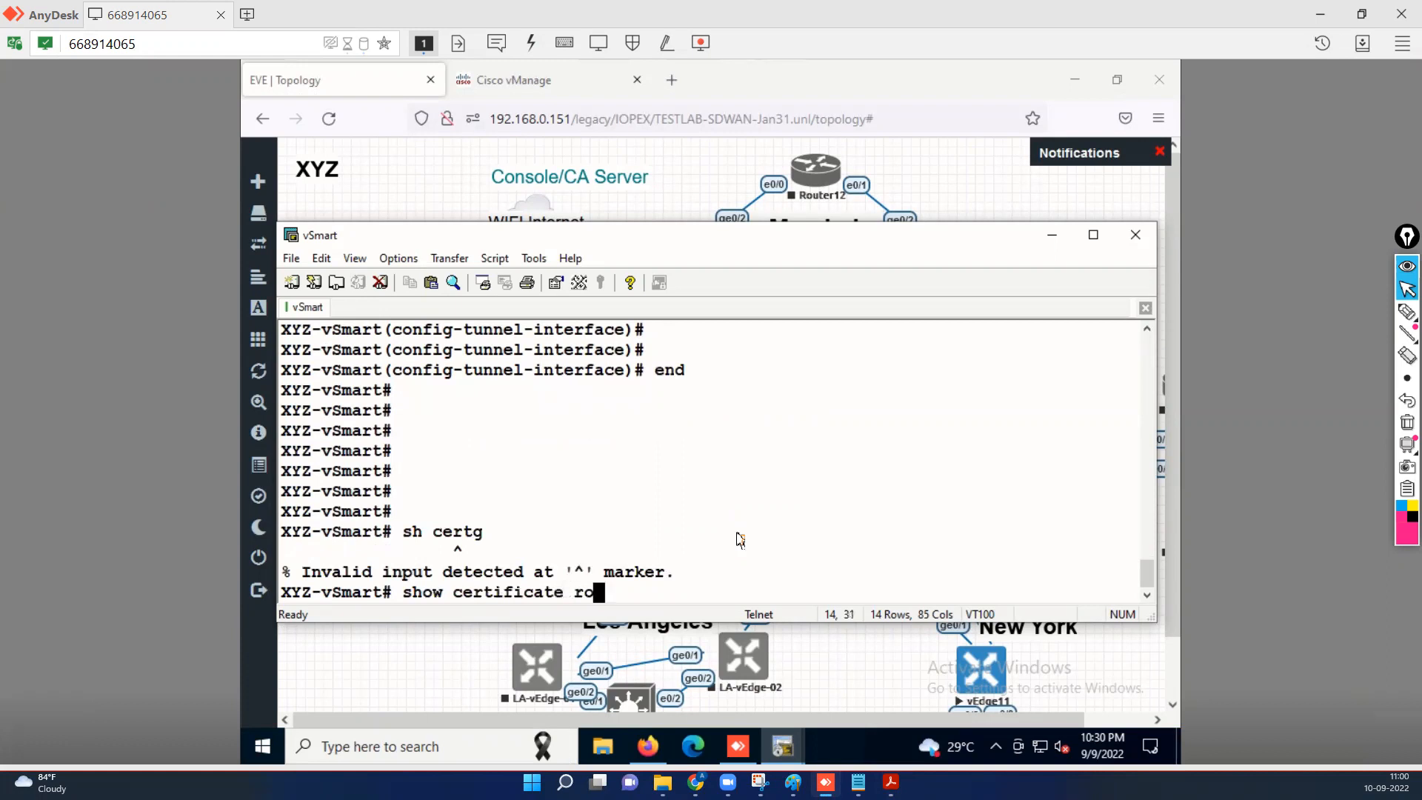
key(Tab)
text(|)
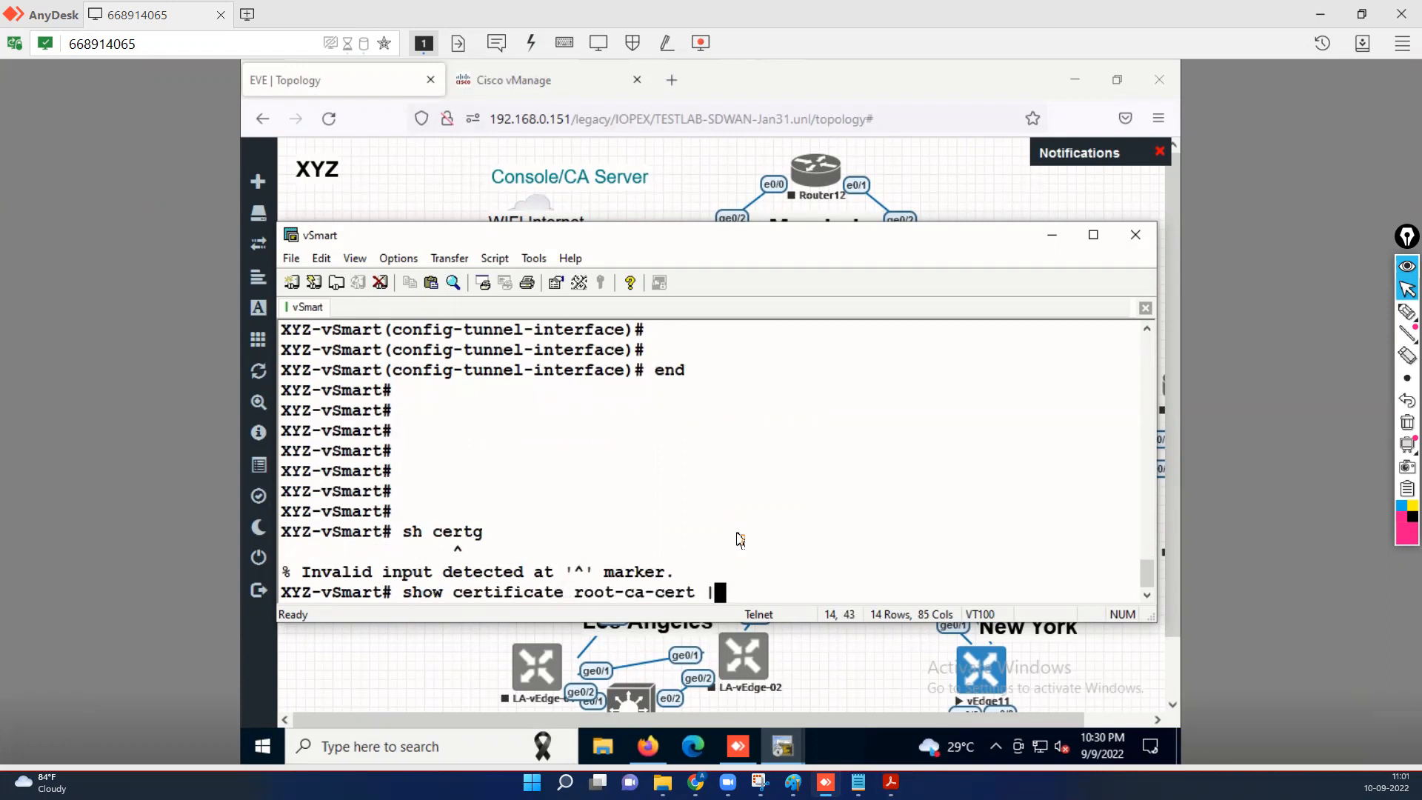
text( inc TEST)
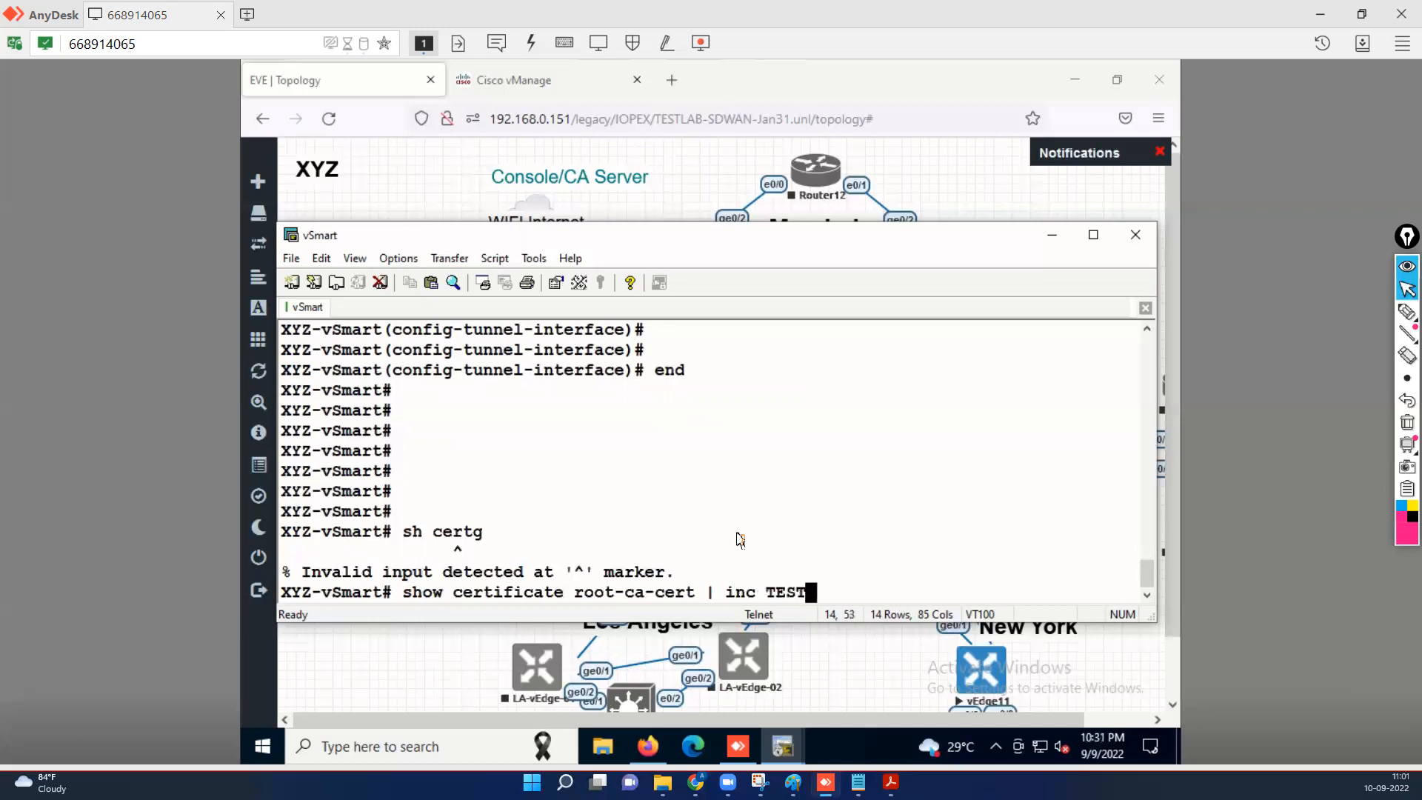
key(Return)
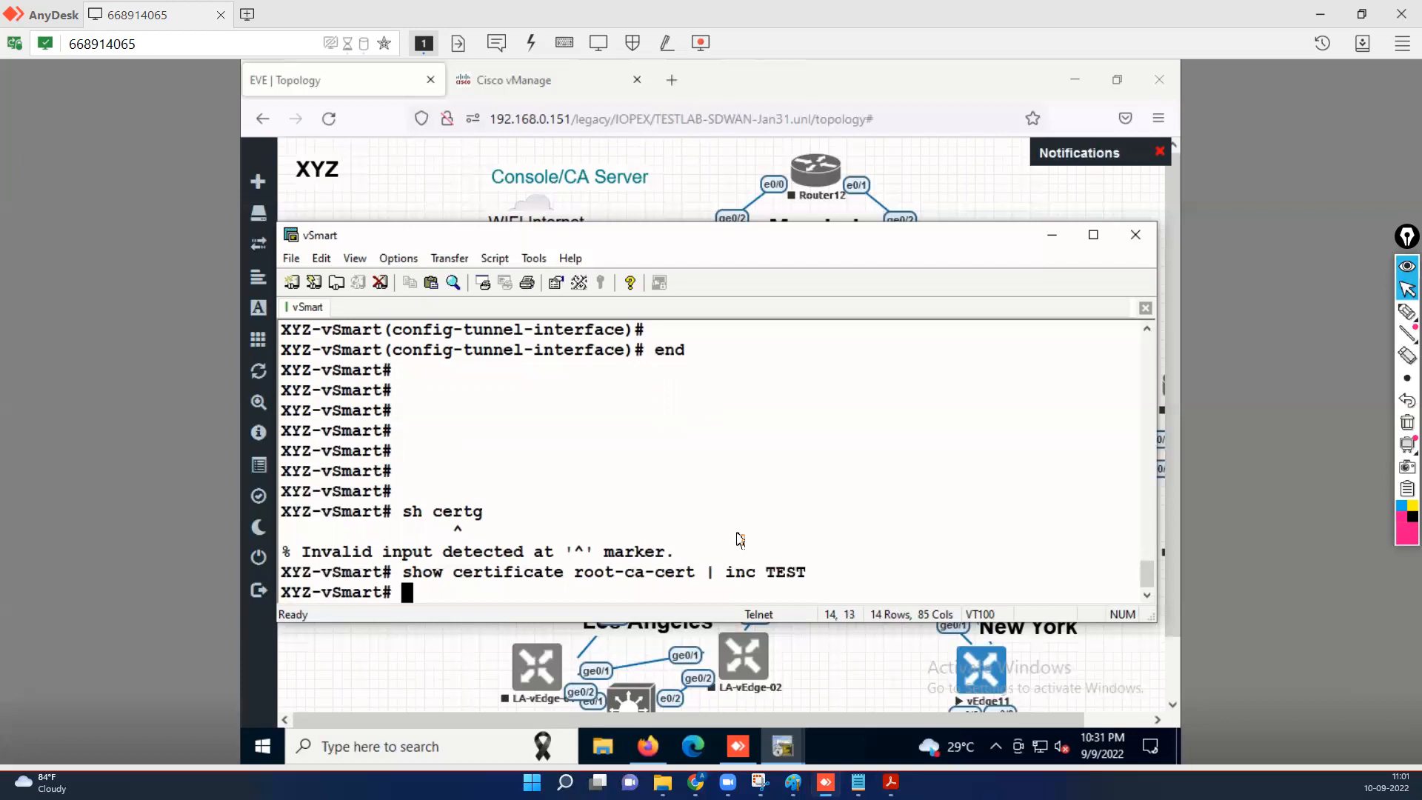
key(Return)
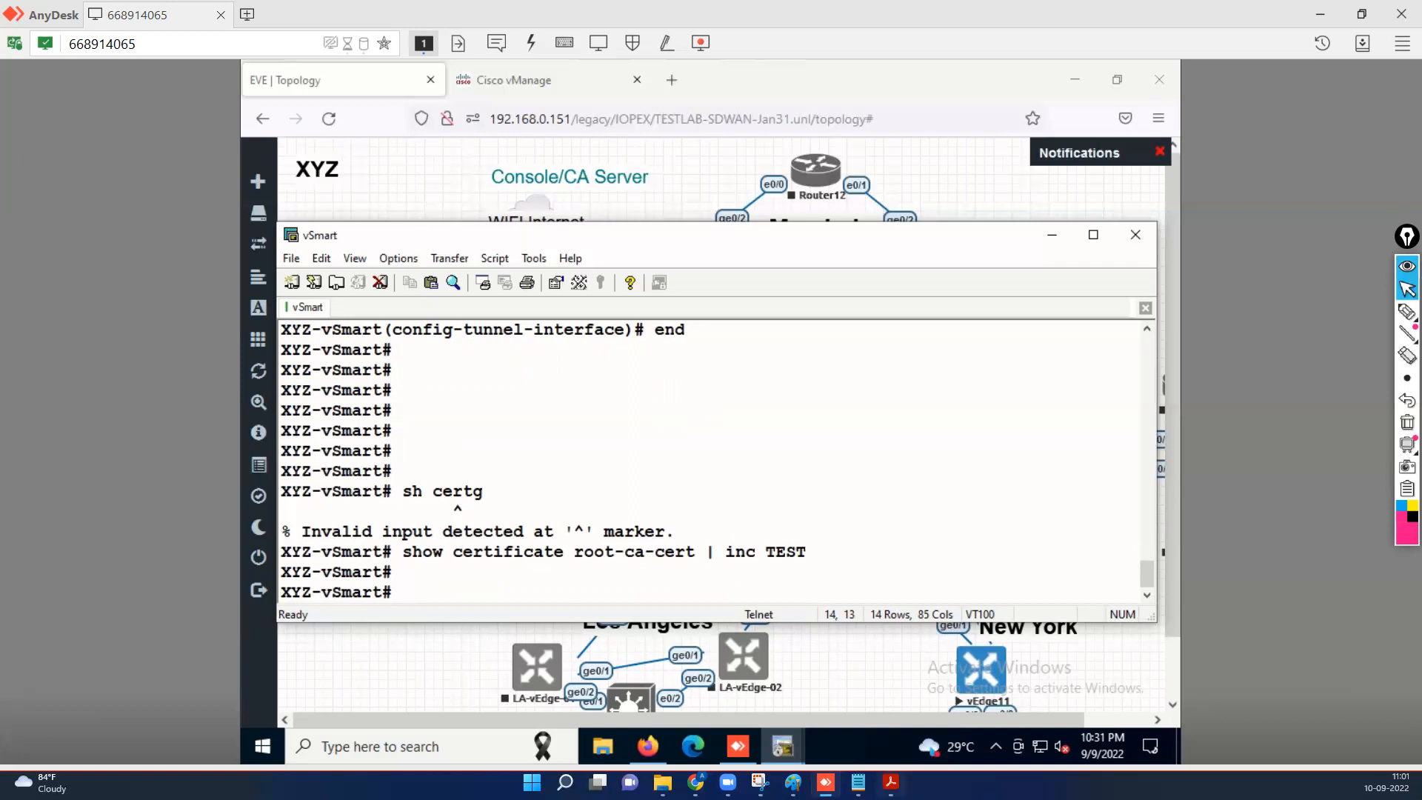
click(890, 783)
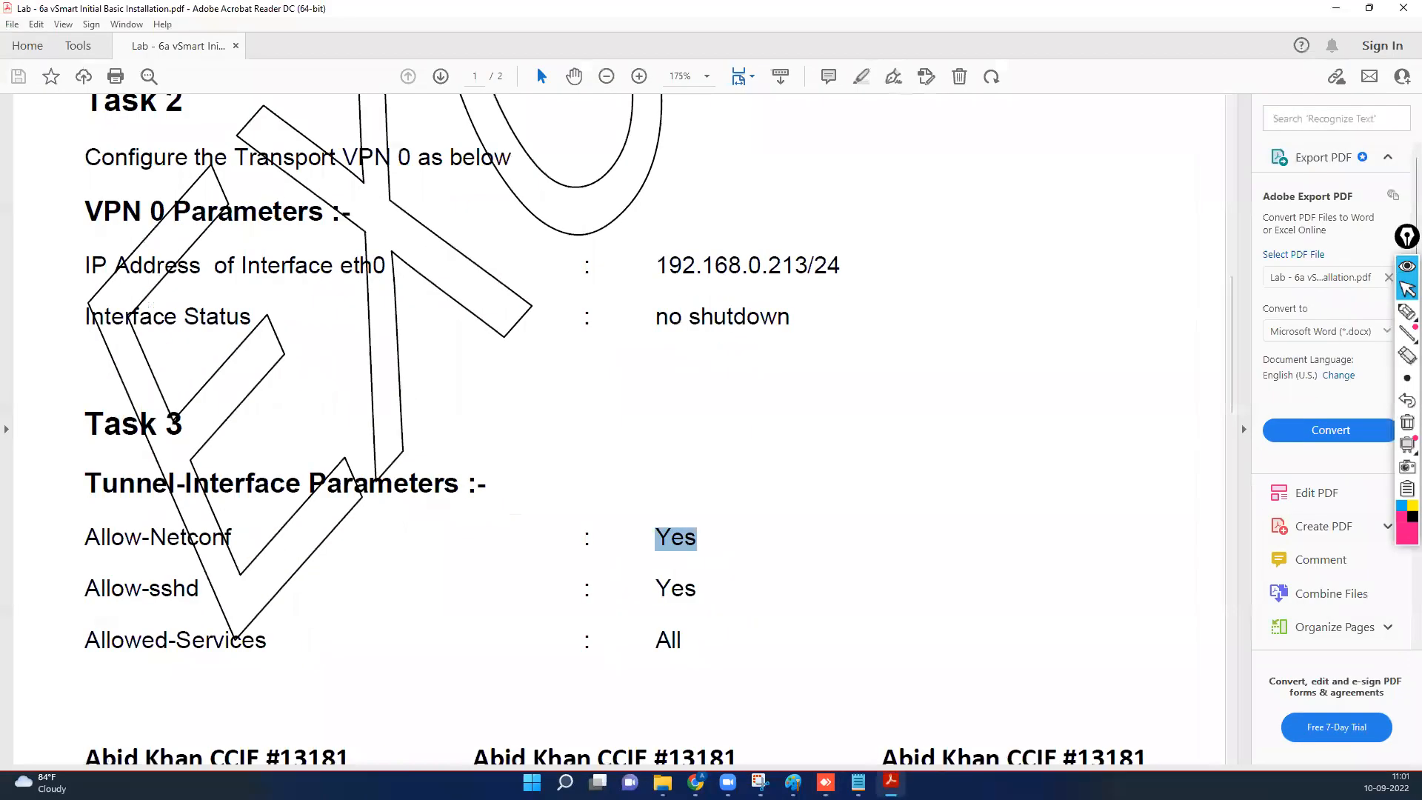
Close the Lab 6a installation PDF, read Lab 6b Task 1, and return to the vManage dashboard.
click(1403, 8)
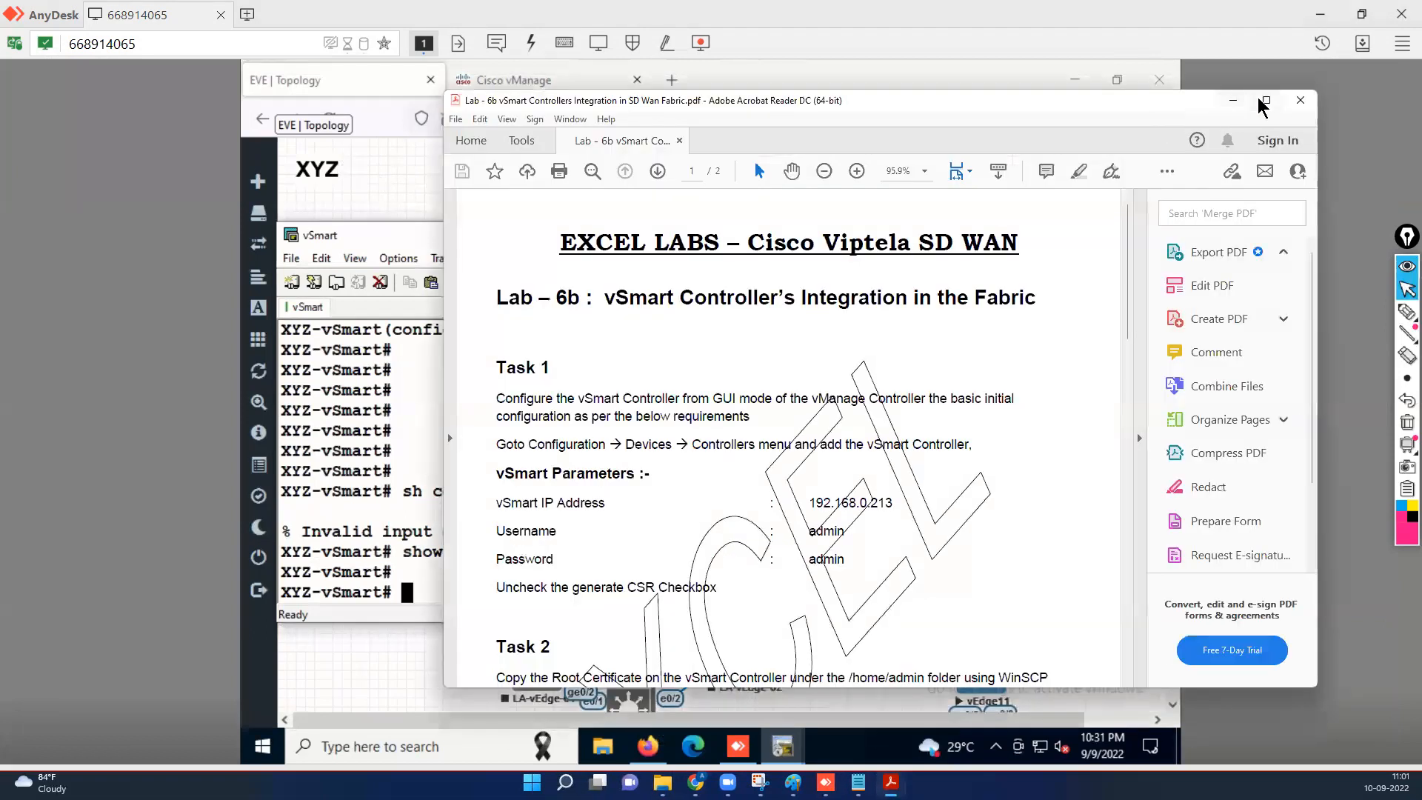
scroll(702, 315, down, 3)
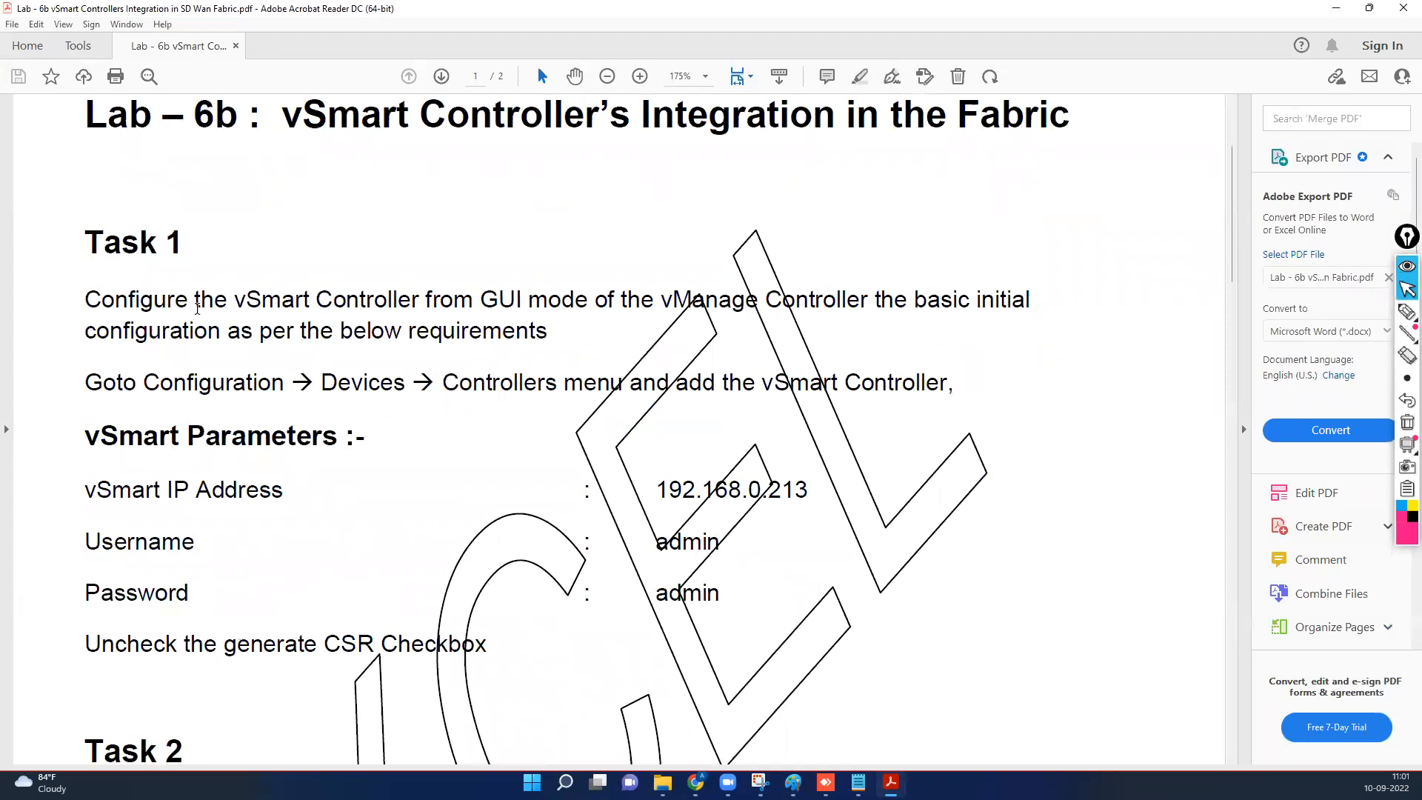
click(1339, 11)
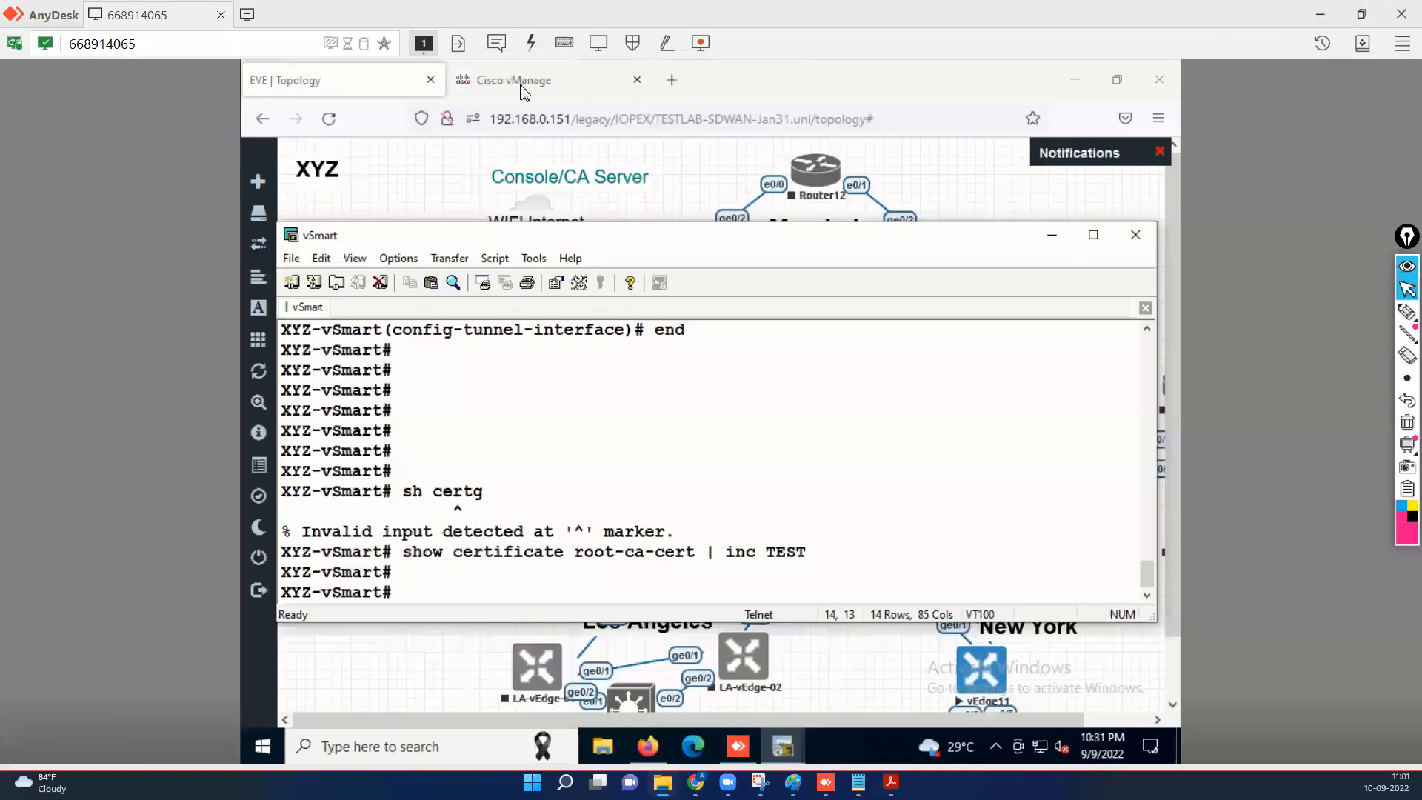
click(523, 87)
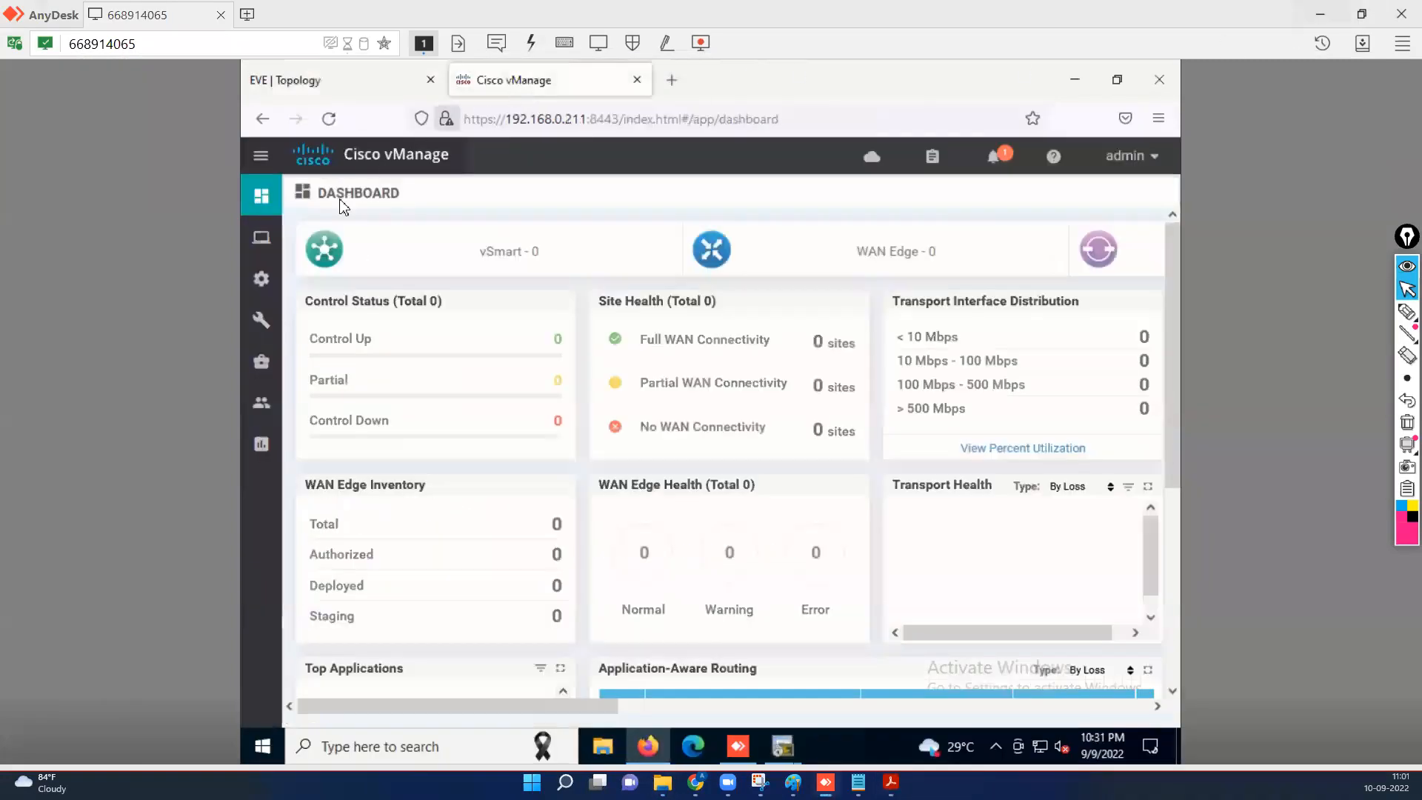
Open the Devices Controllers list and choose vSmart from the Add Controller menu.
mouse_move(261, 278)
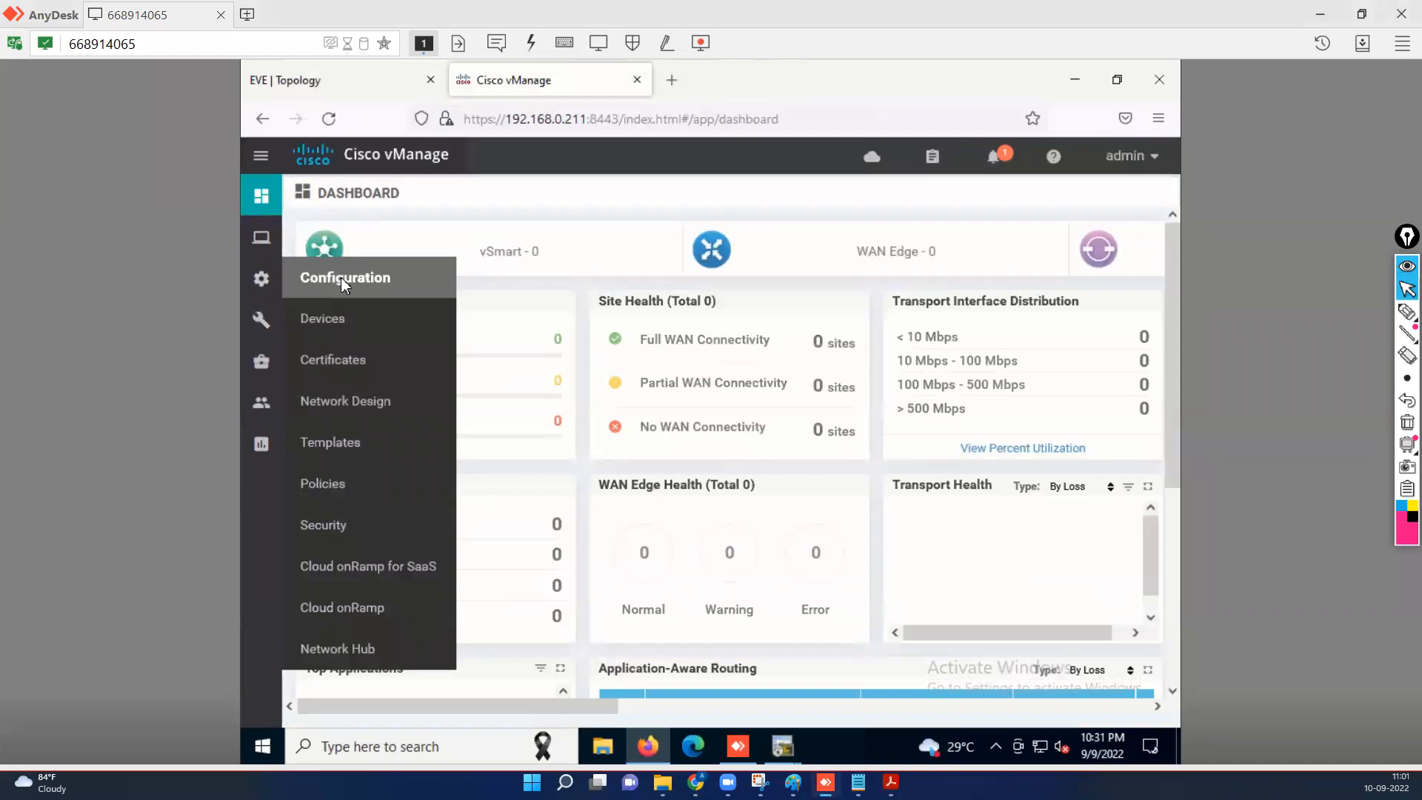
click(334, 326)
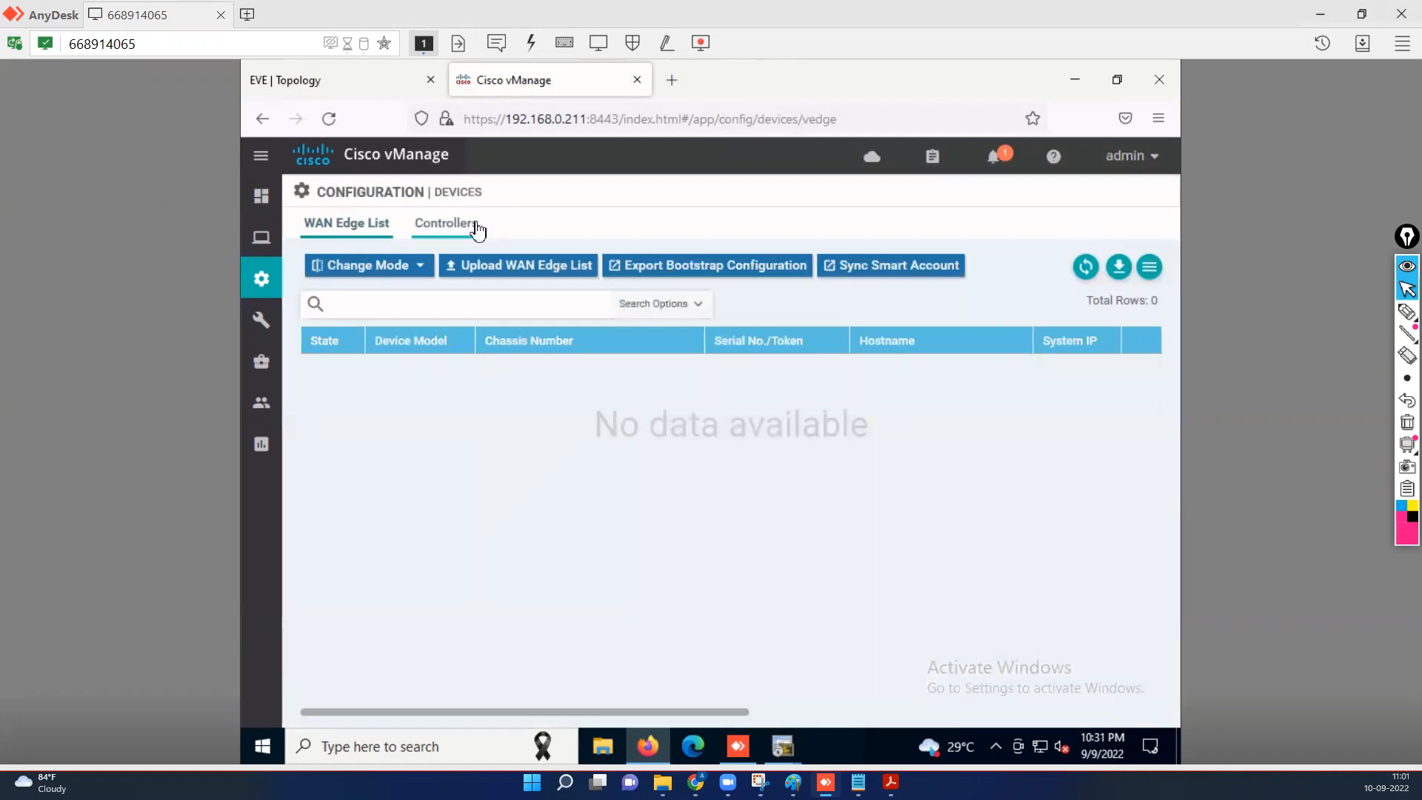
click(446, 232)
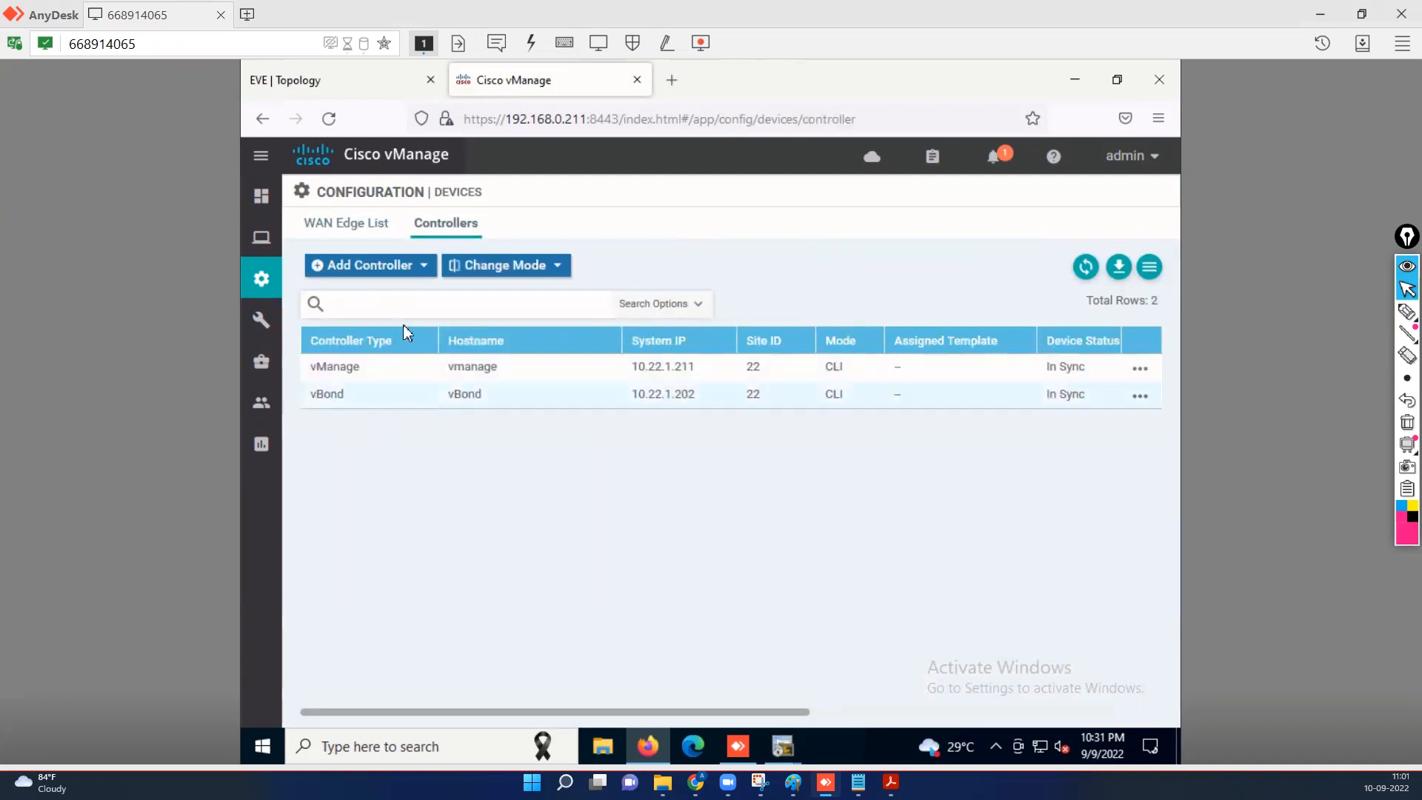
click(424, 269)
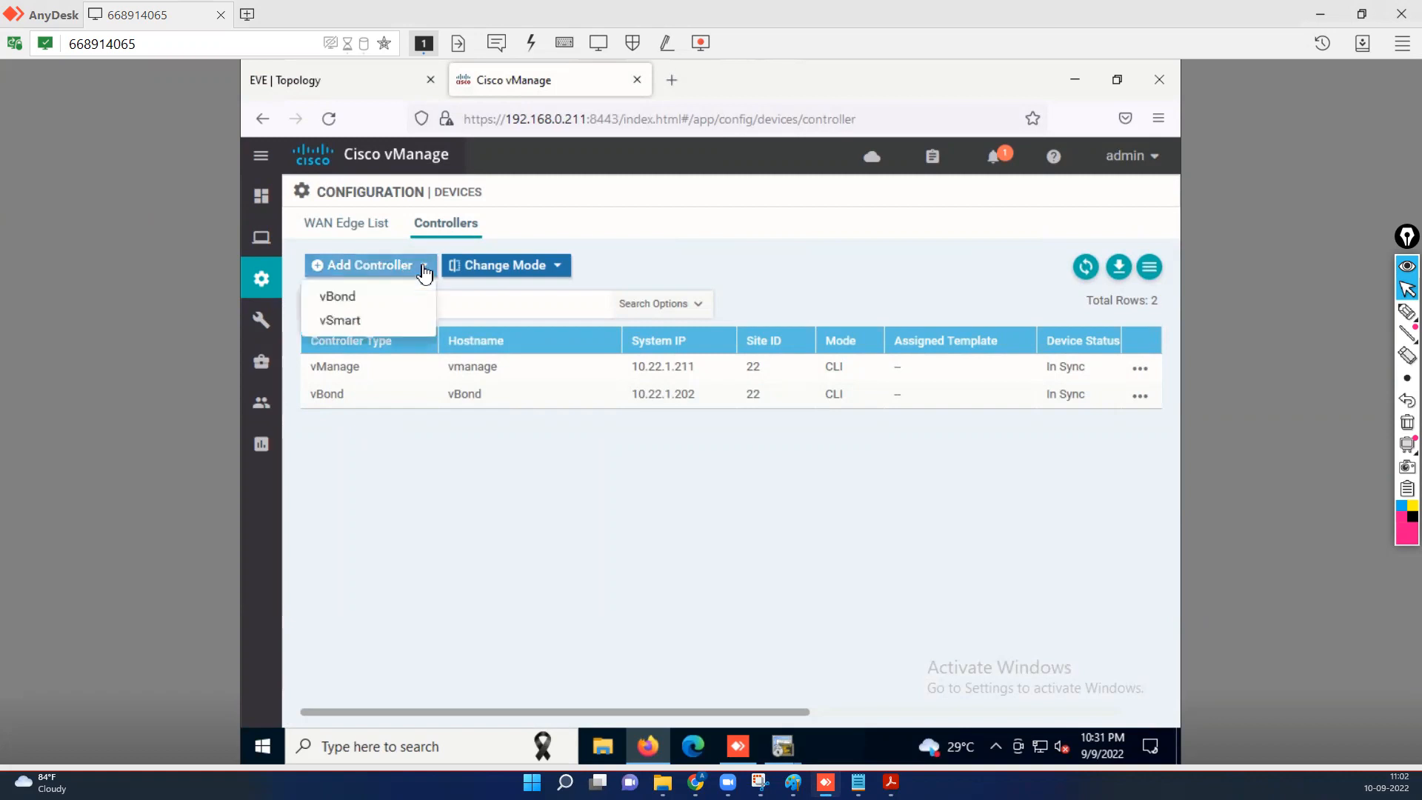
click(339, 322)
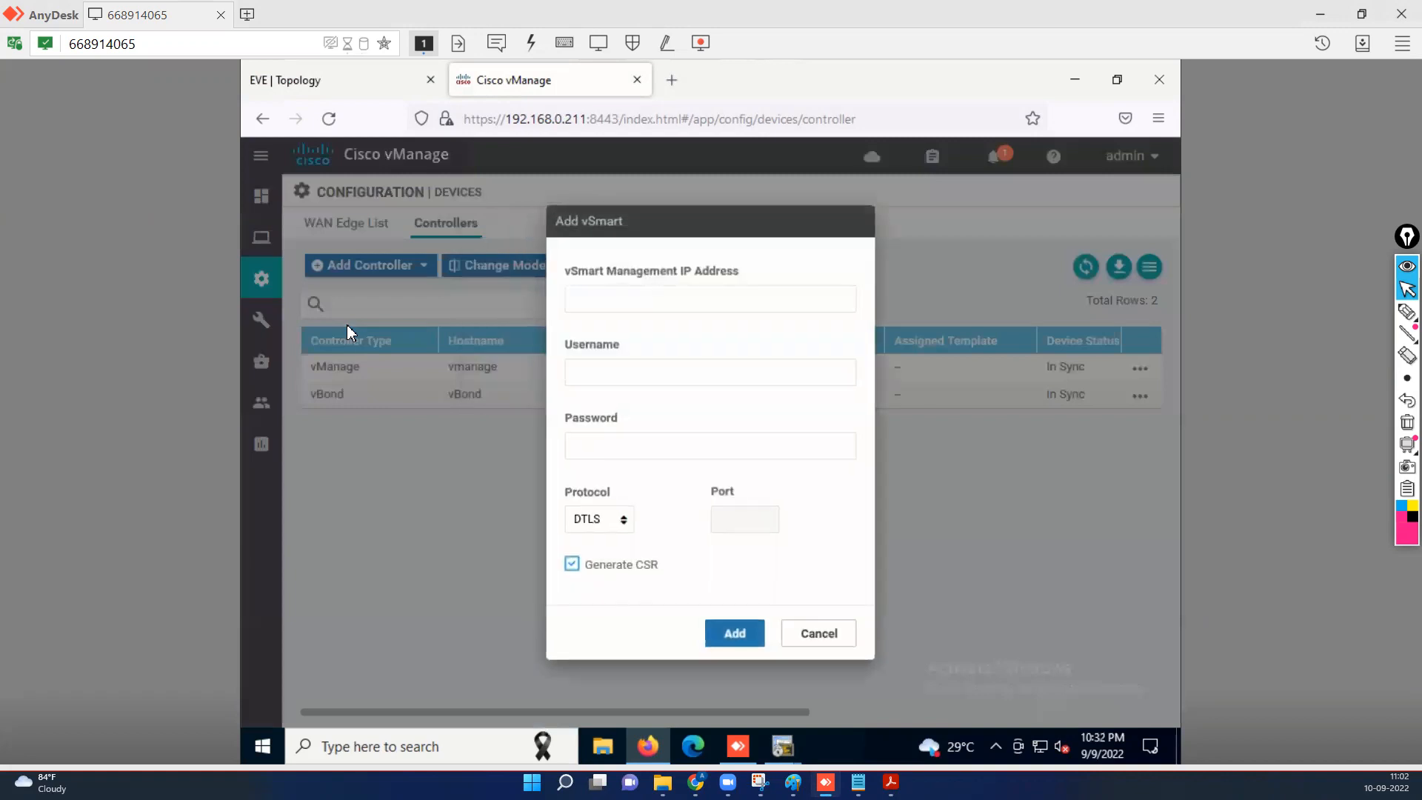
Add the vSmart at 192.168.0.213 with its login credentials and Generate CSR unchecked, then return to the lab guide.
click(611, 299)
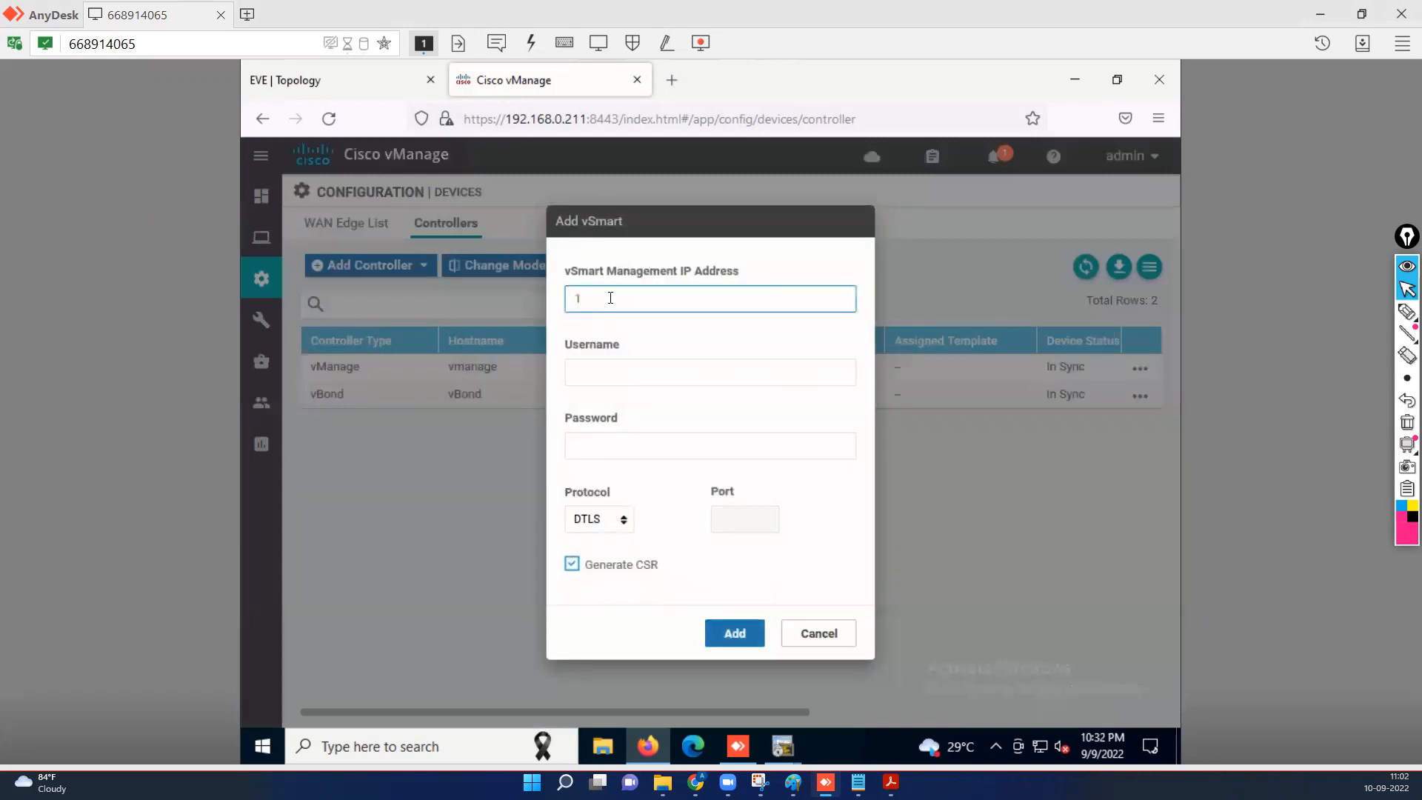
text(192.168.0.213)
click(612, 372)
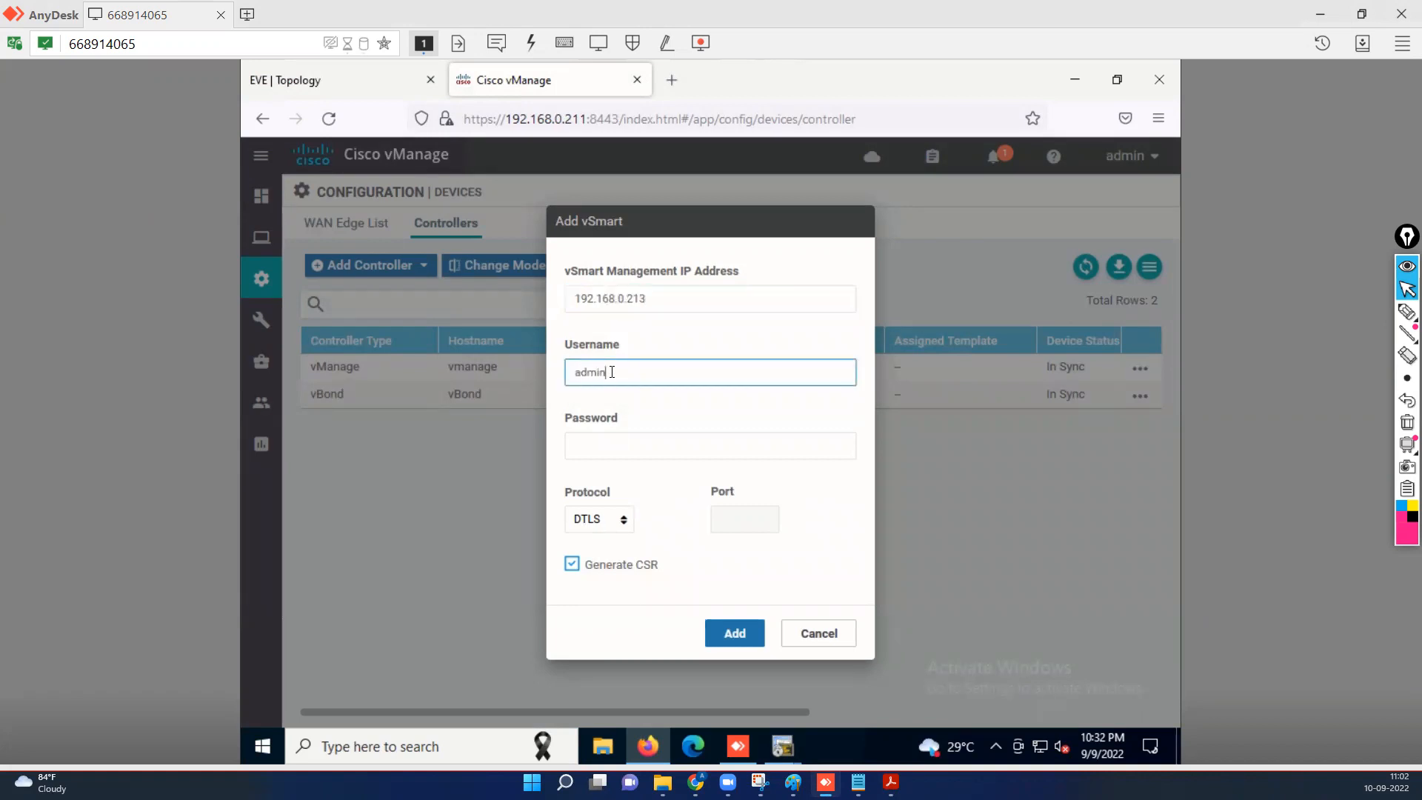
key(Tab)
text(admin)
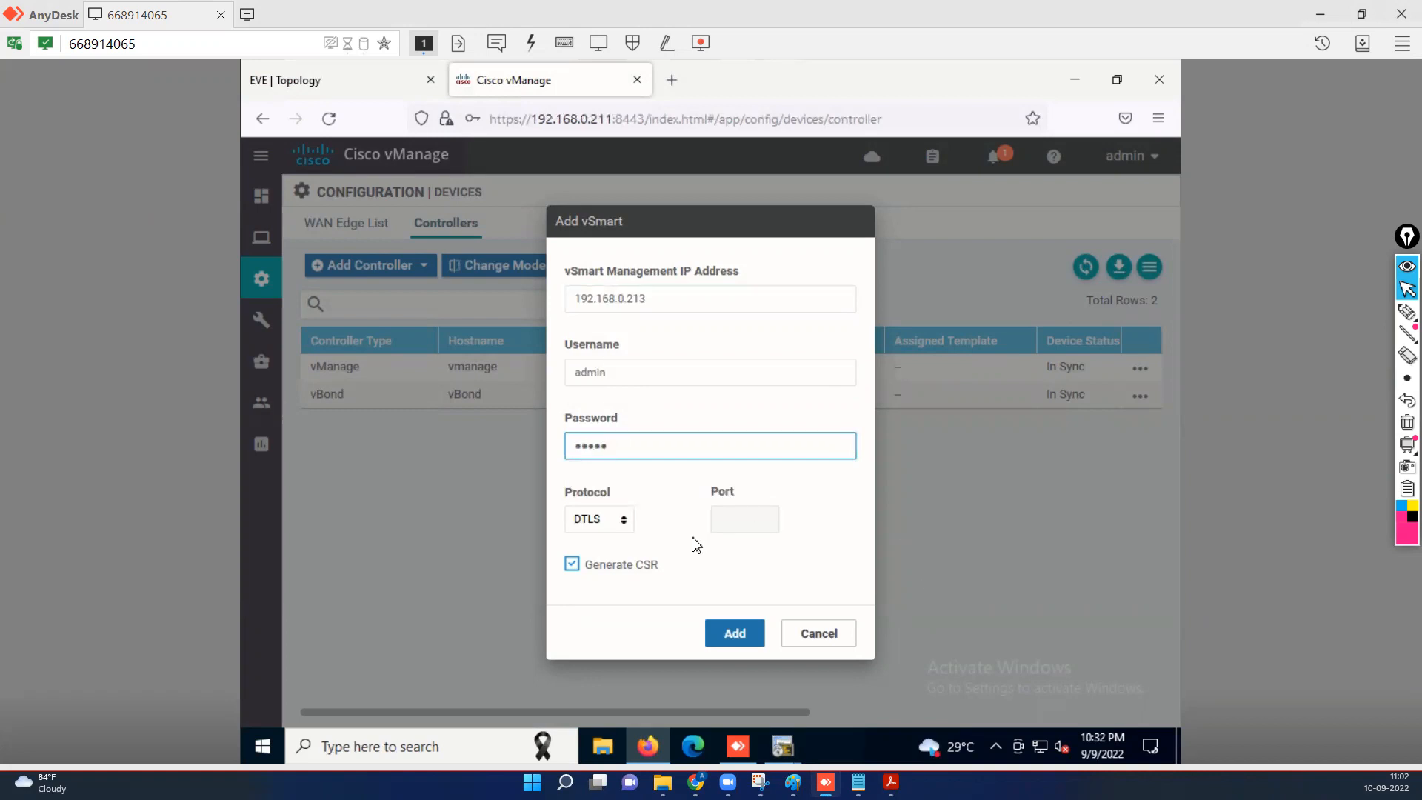
click(574, 568)
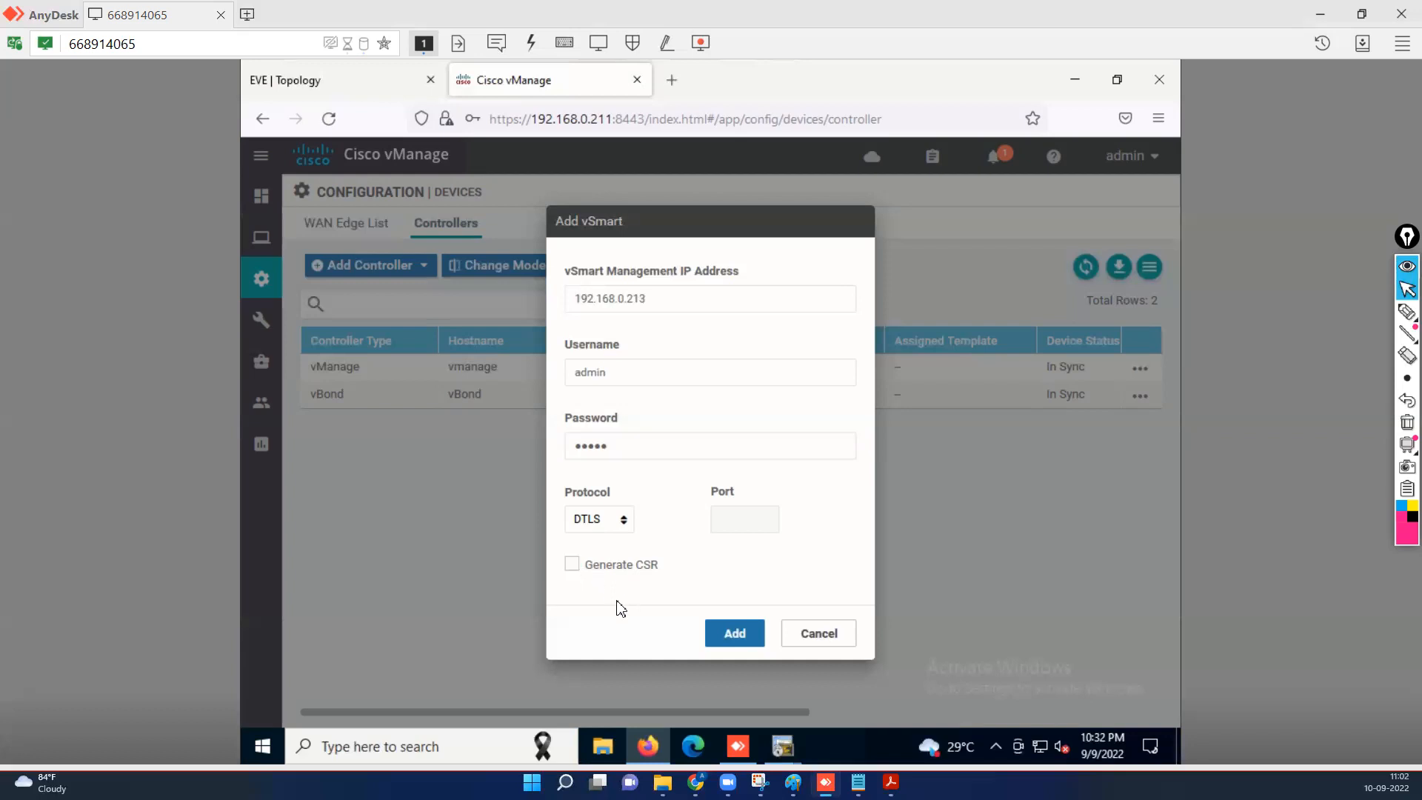
click(737, 639)
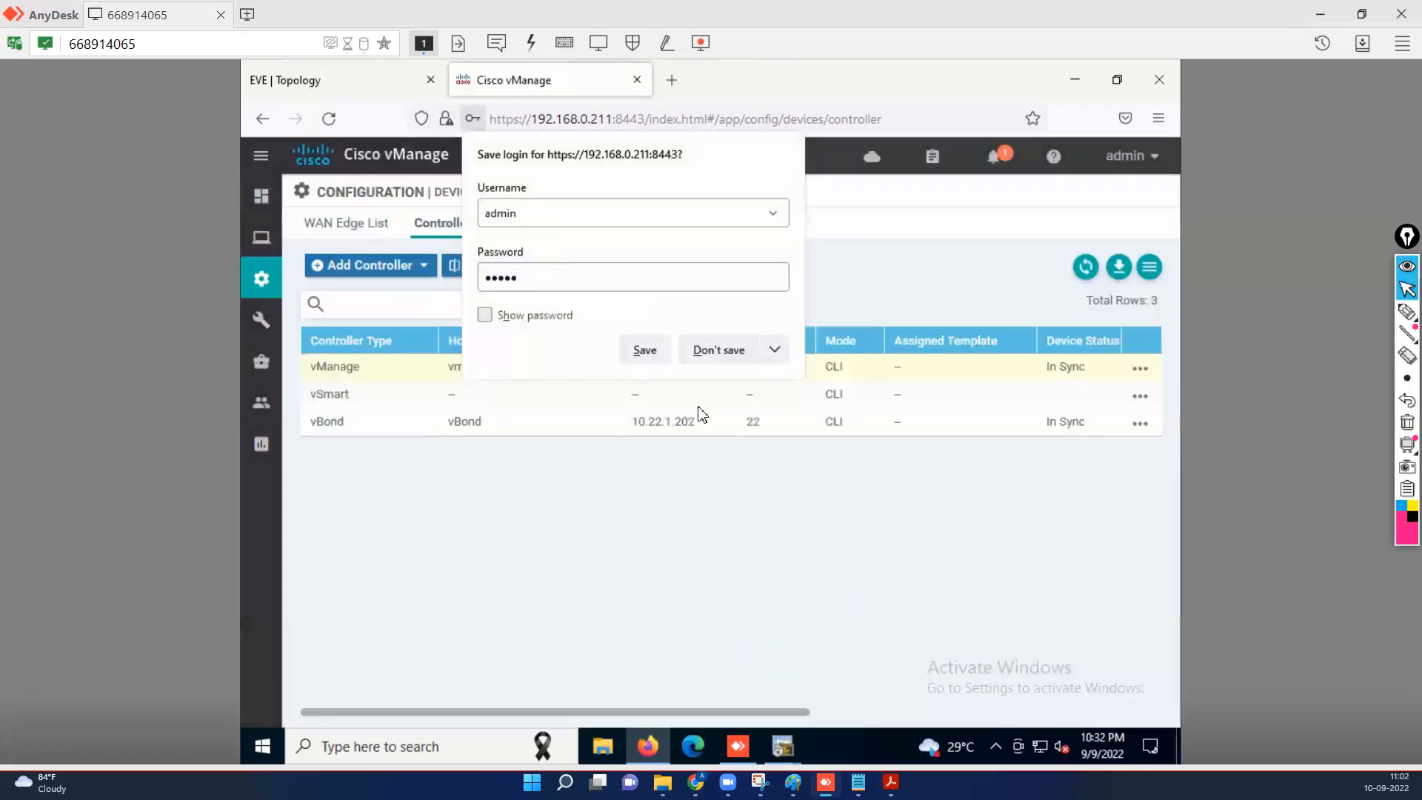
click(730, 353)
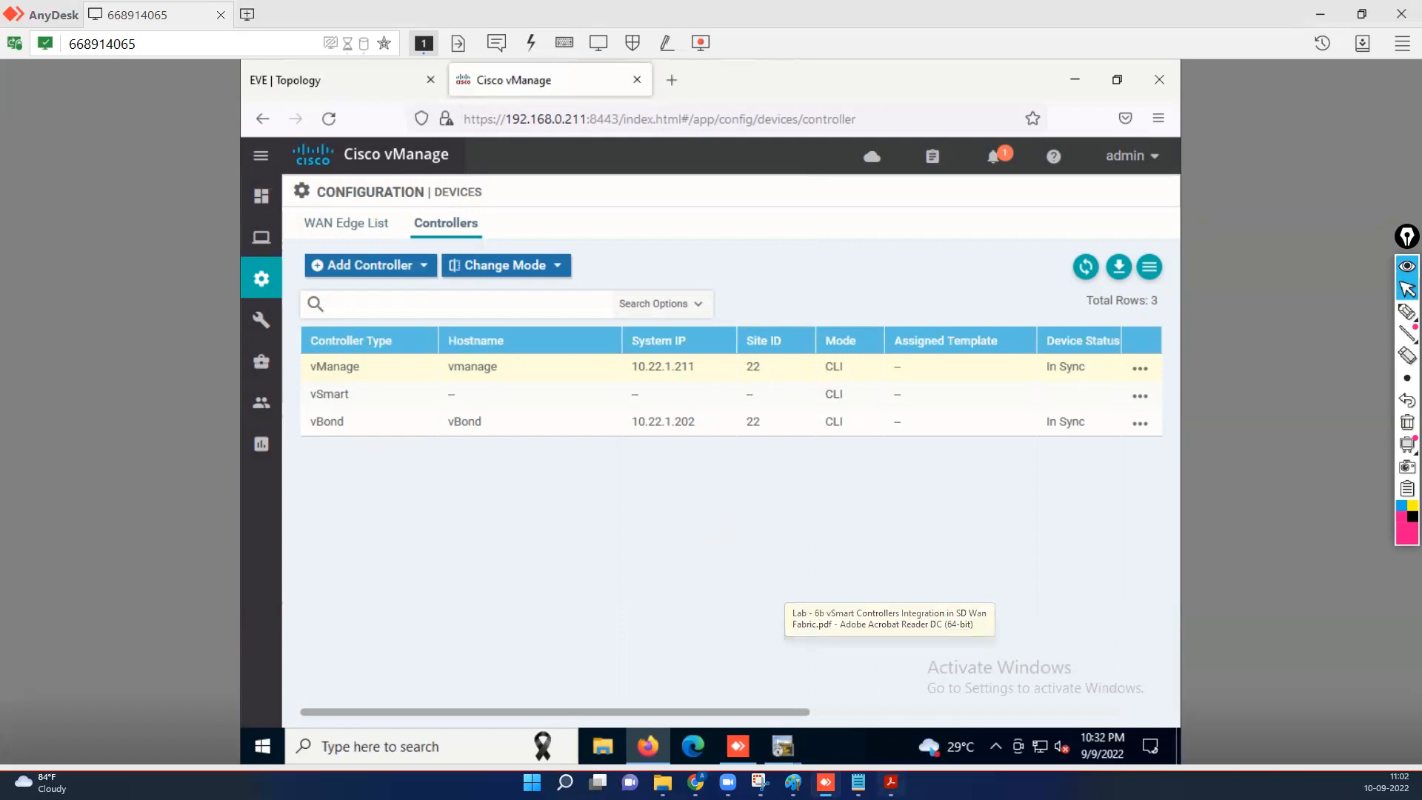
click(891, 782)
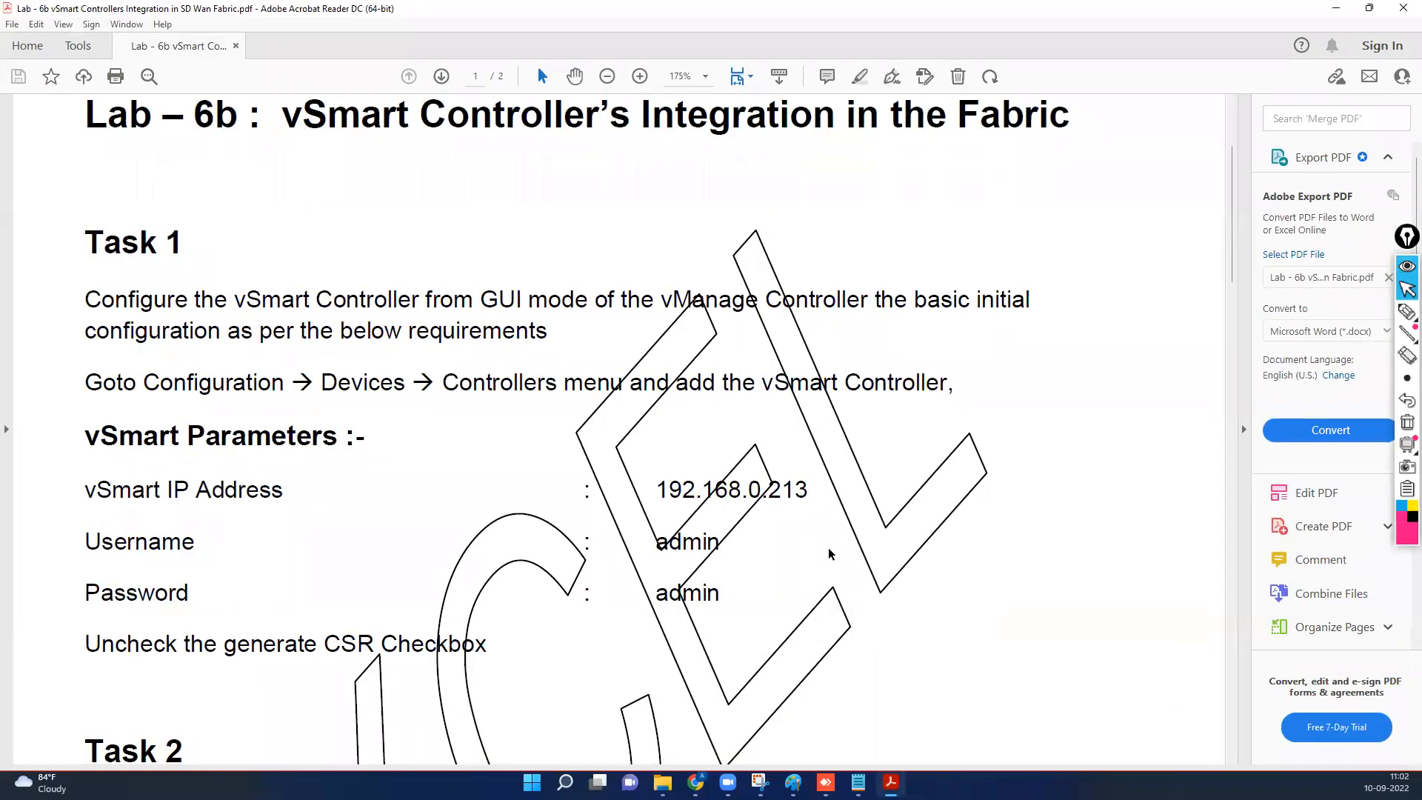
Read the lab guide's Task 2 copy instructions, then minimize Acrobat.
scroll(828, 551, down, 5)
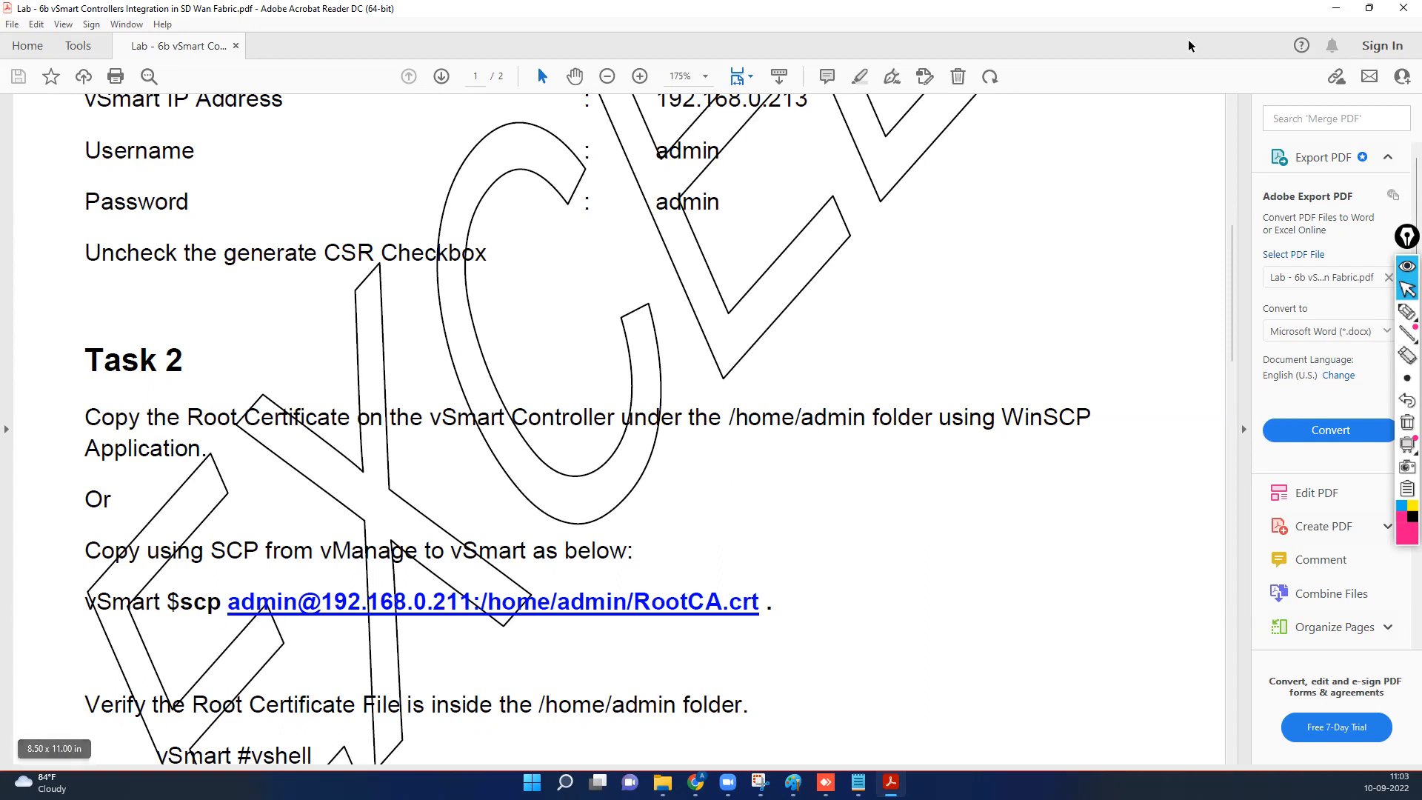
click(1336, 9)
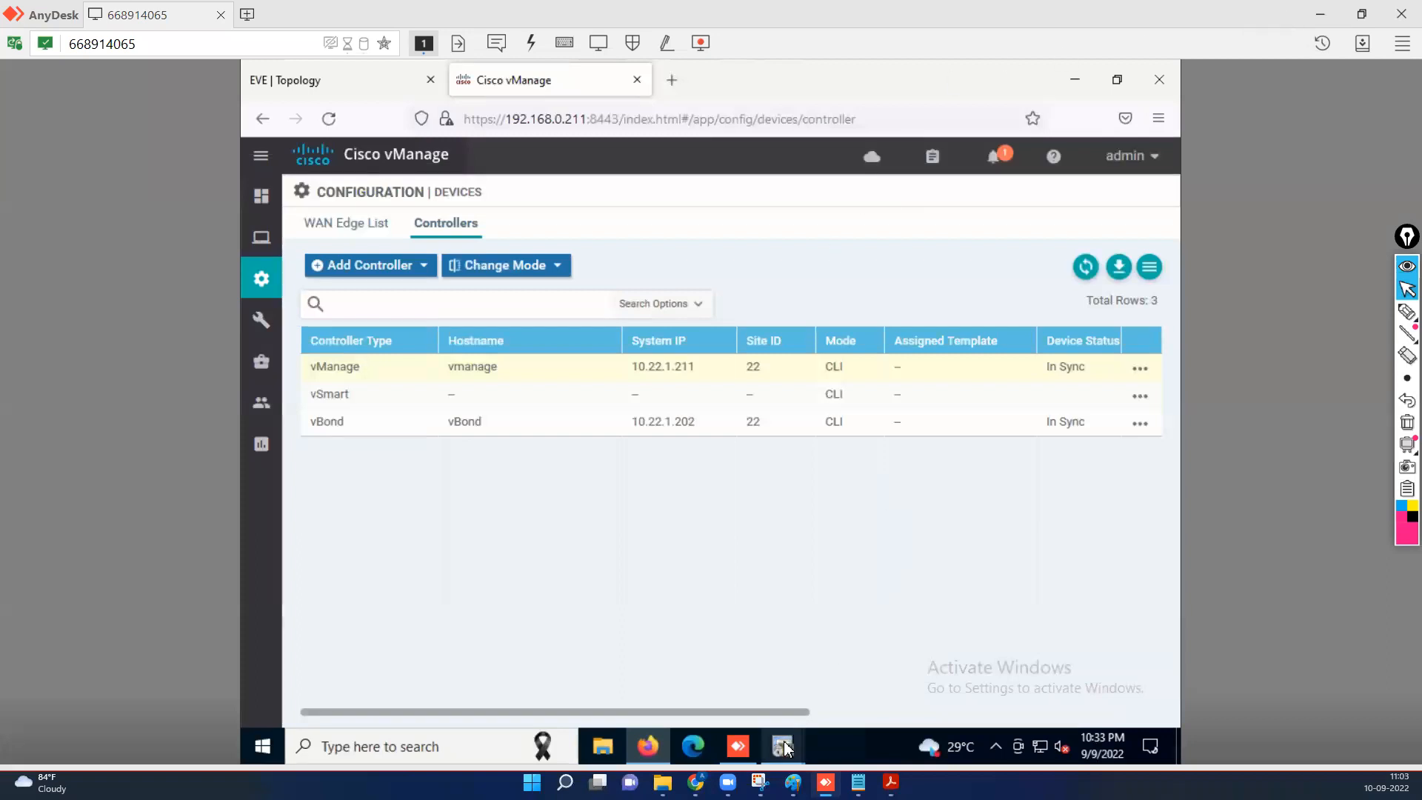
mouse_move(785, 749)
click(1057, 689)
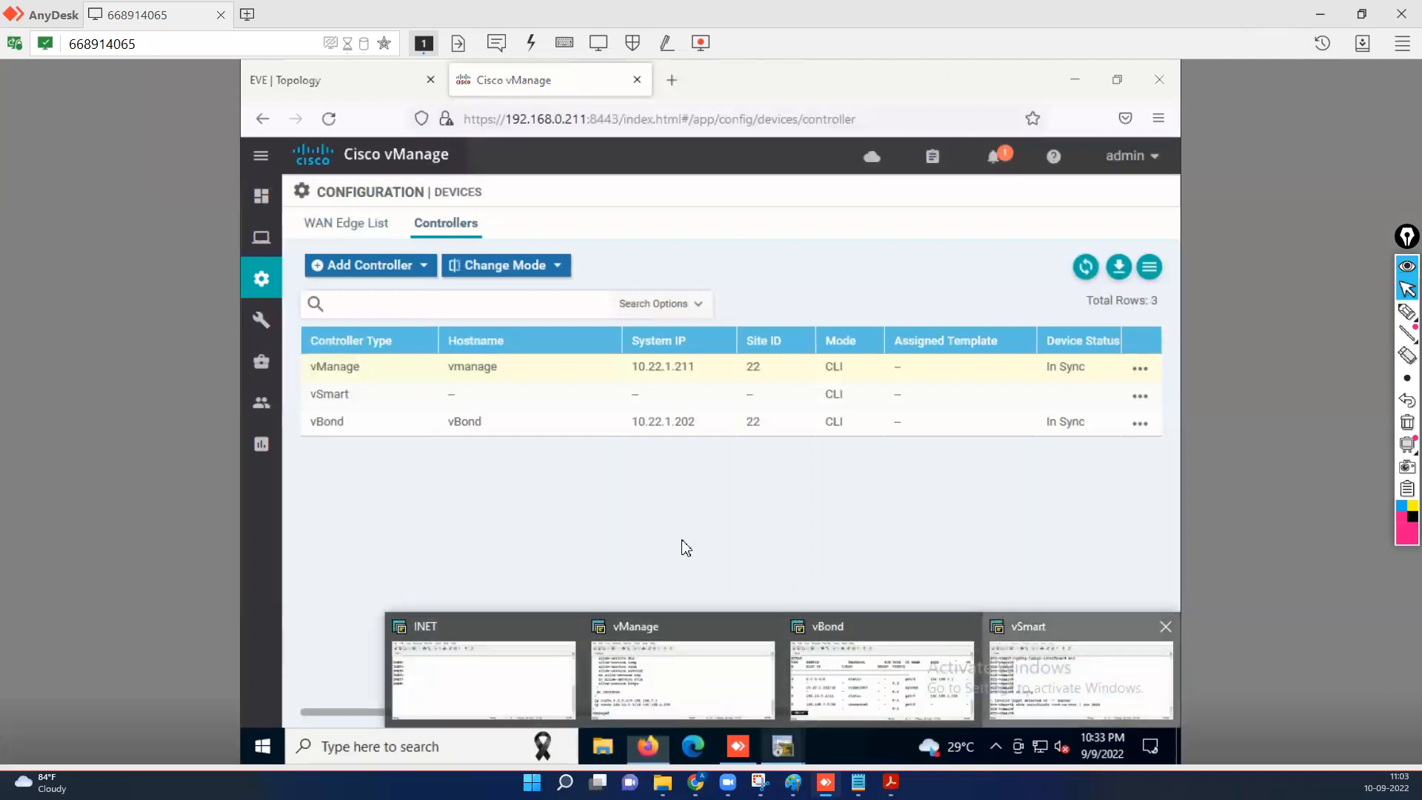
key(Return)
key(Return)
key(Return)
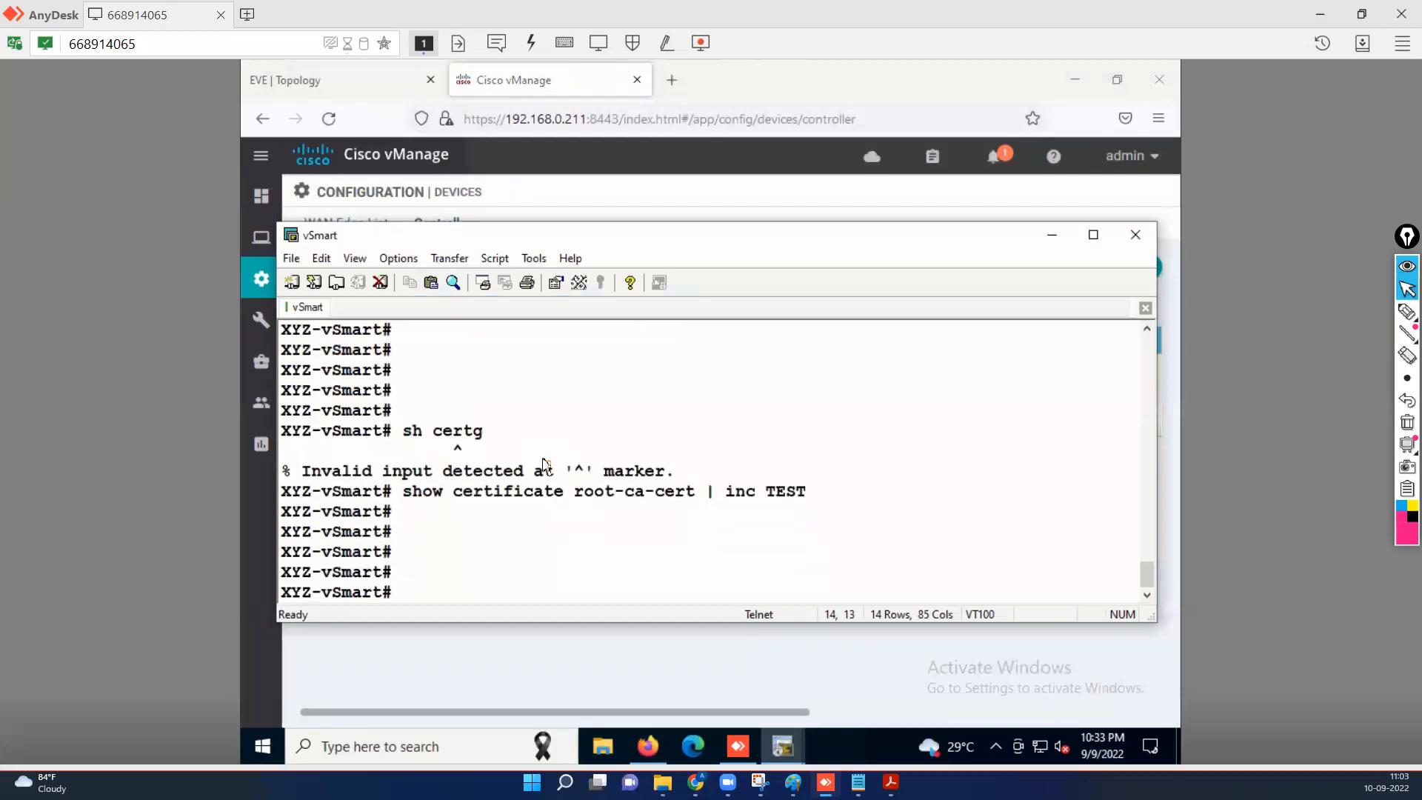
text(vsh)
key(Tab)
key(Return)
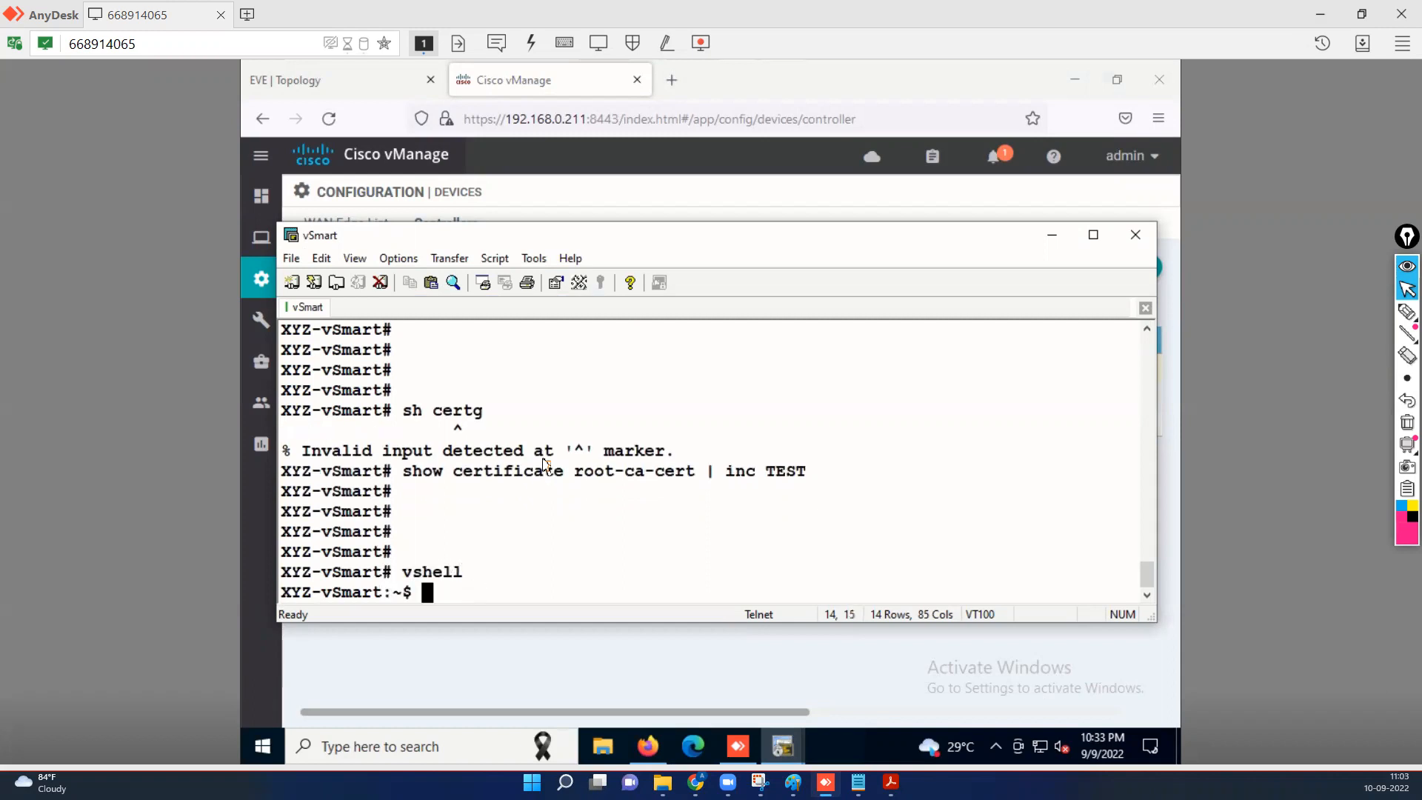
text(scp admin)
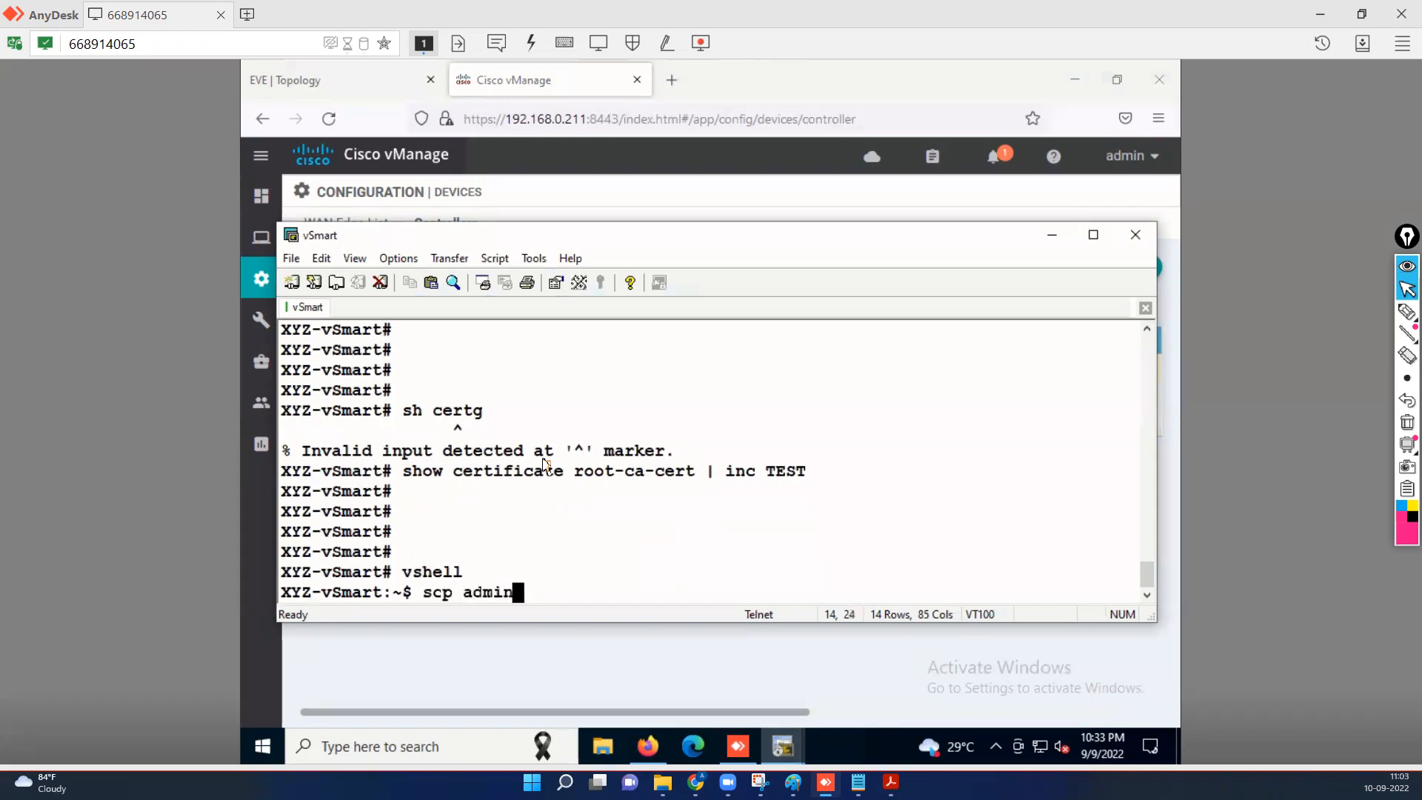
text(@192.168.0.211)
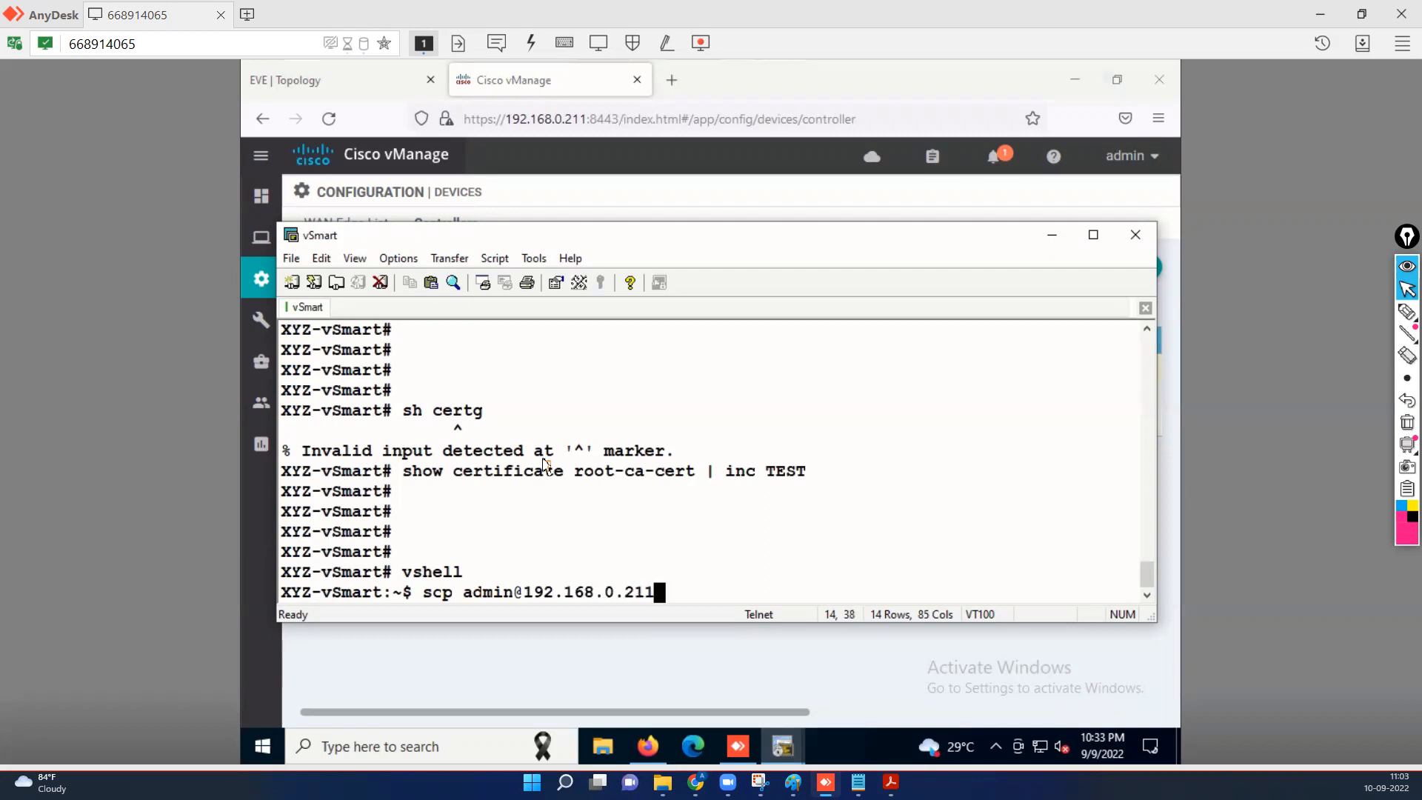
text(:/home/admin/)
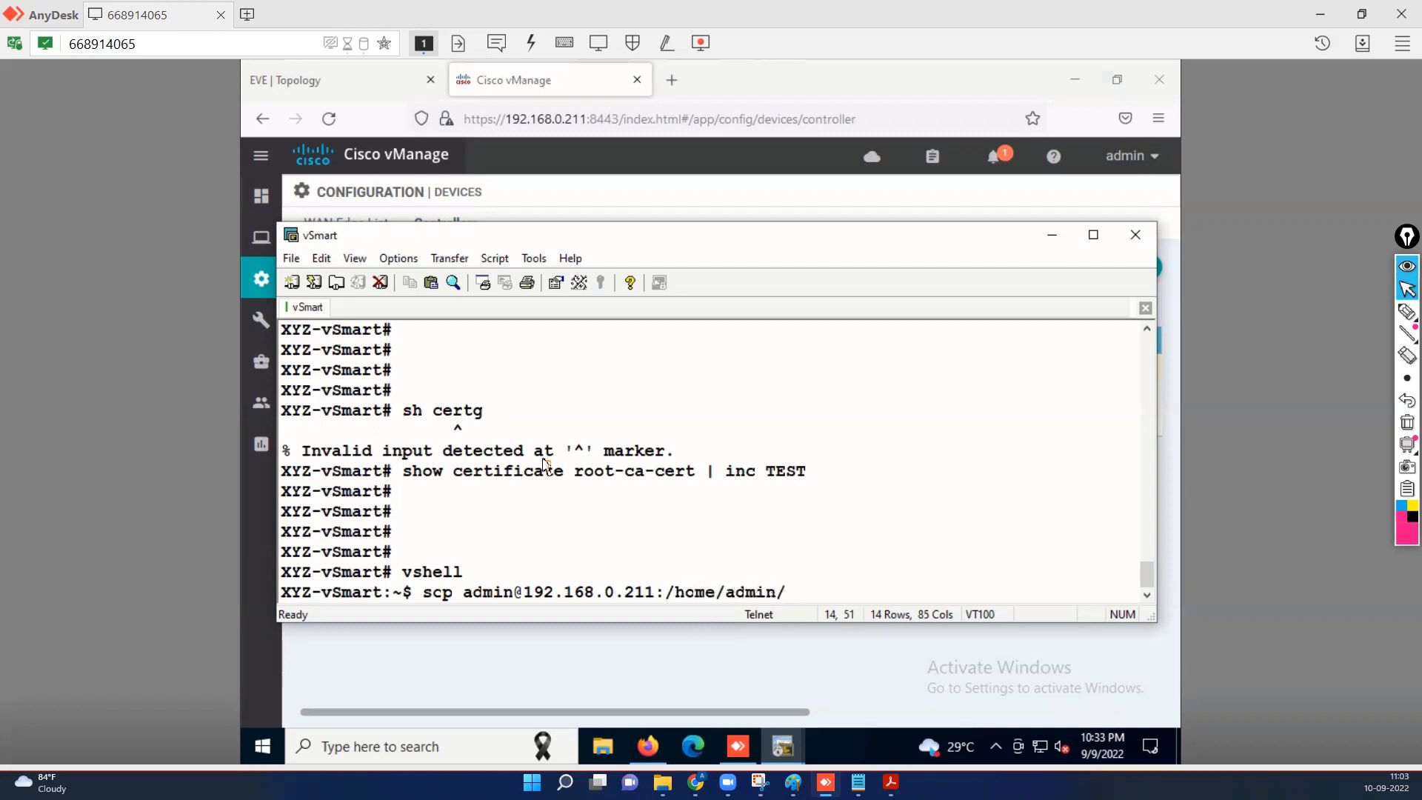
text(RootCA.crt .)
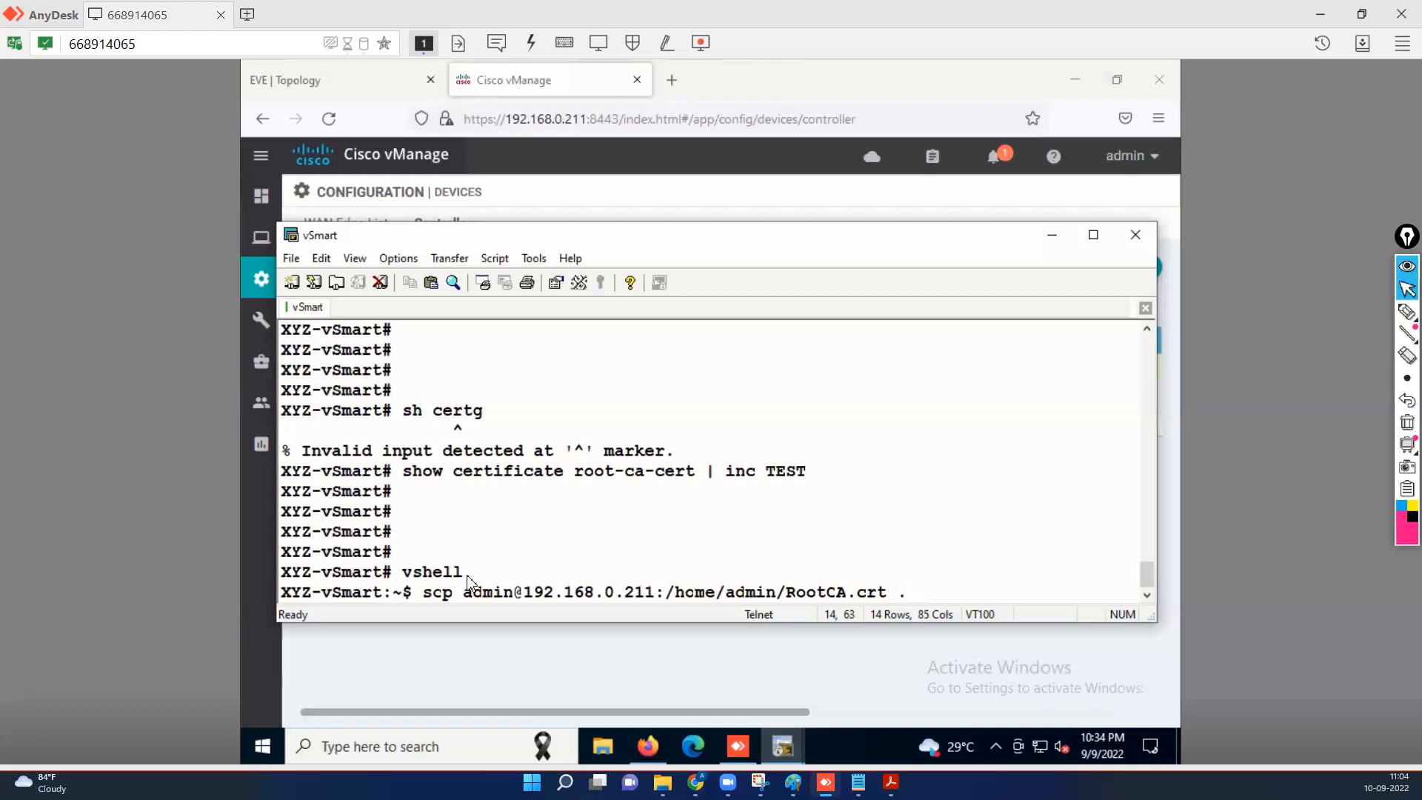
Run the scp copy, accepting the vManage host with 'yes' and supplying the password.
key(Return)
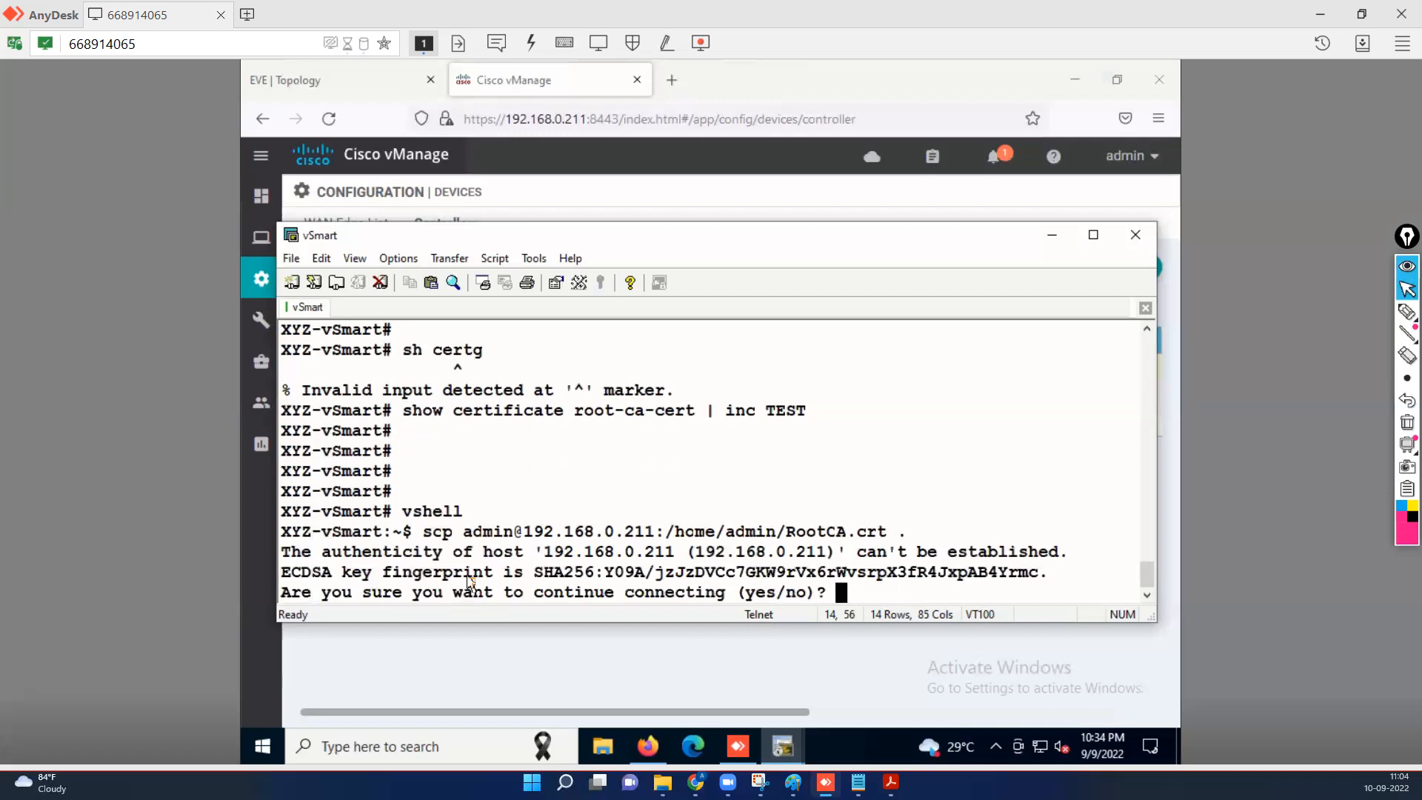
text(yes)
key(Return)
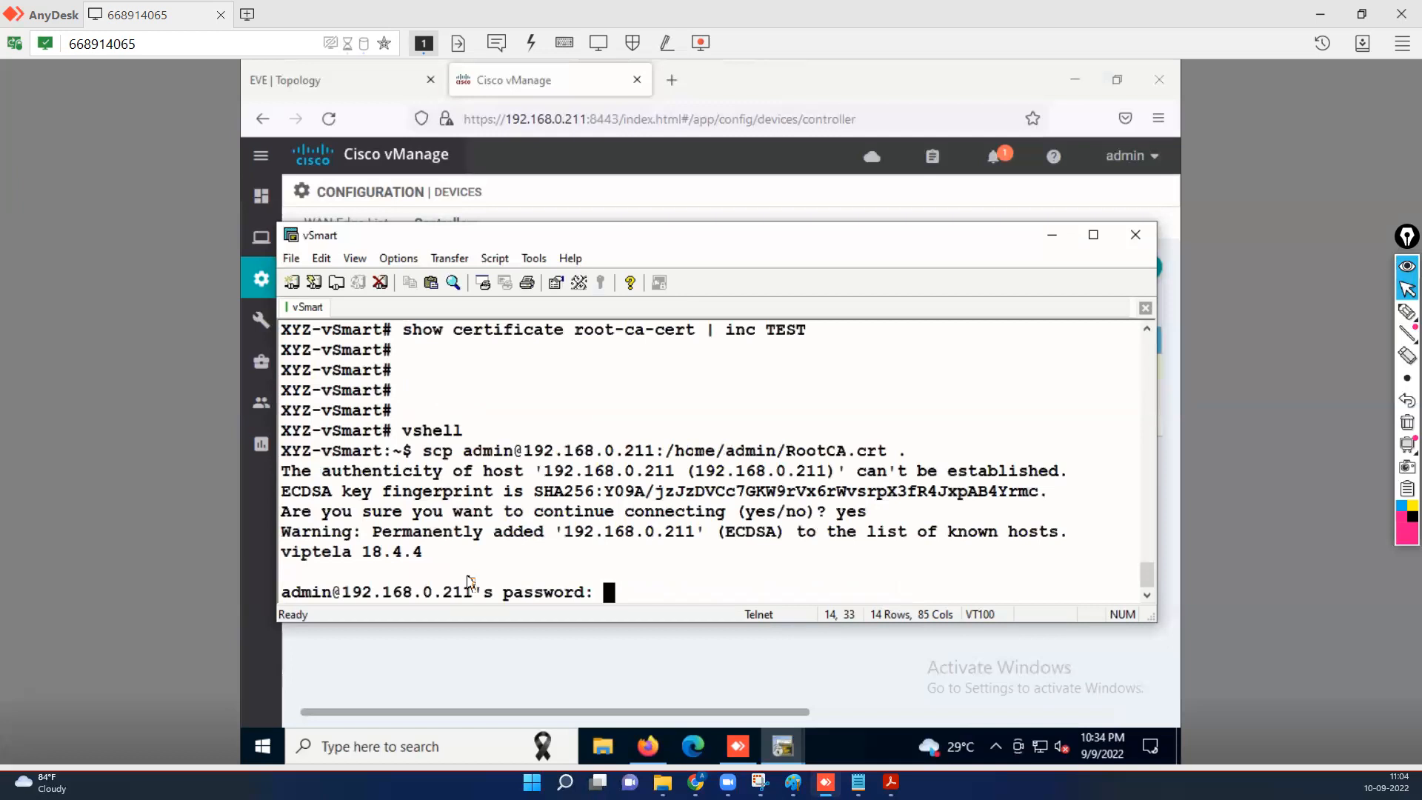
key(Return)
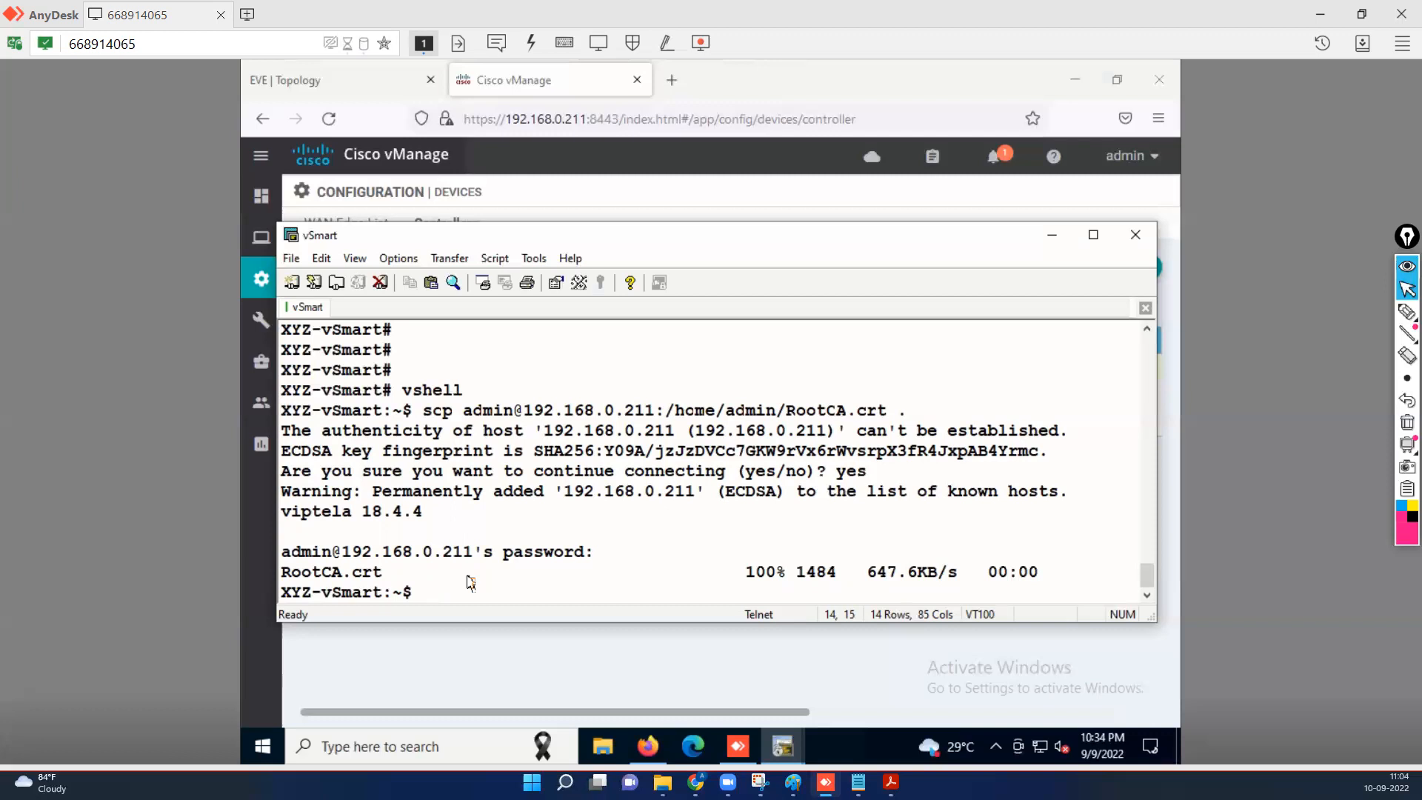
Confirm RootCA.crt with ls, exit vshell to the CLI, and return to the lab guide.
text(ls)
key(Return)
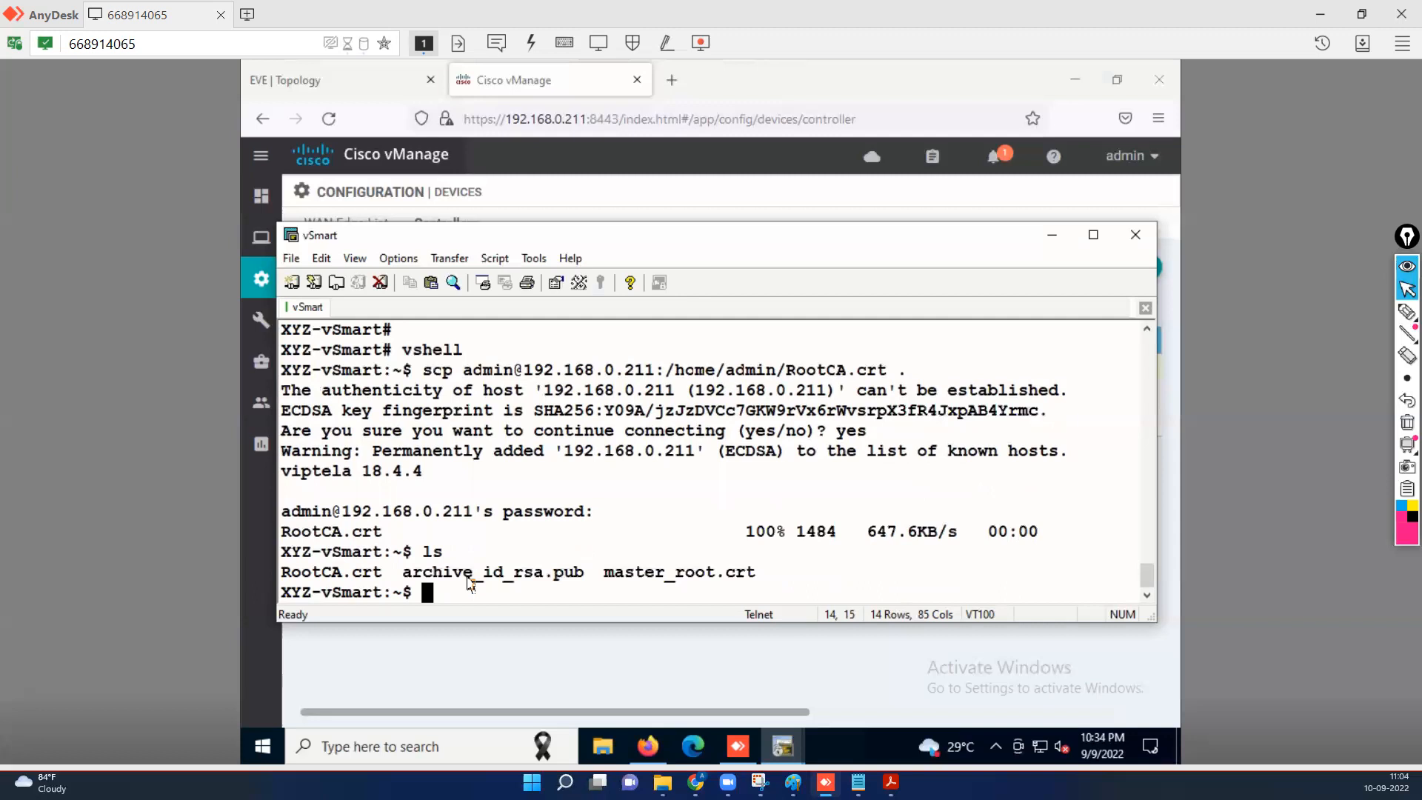
text(exit)
key(Return)
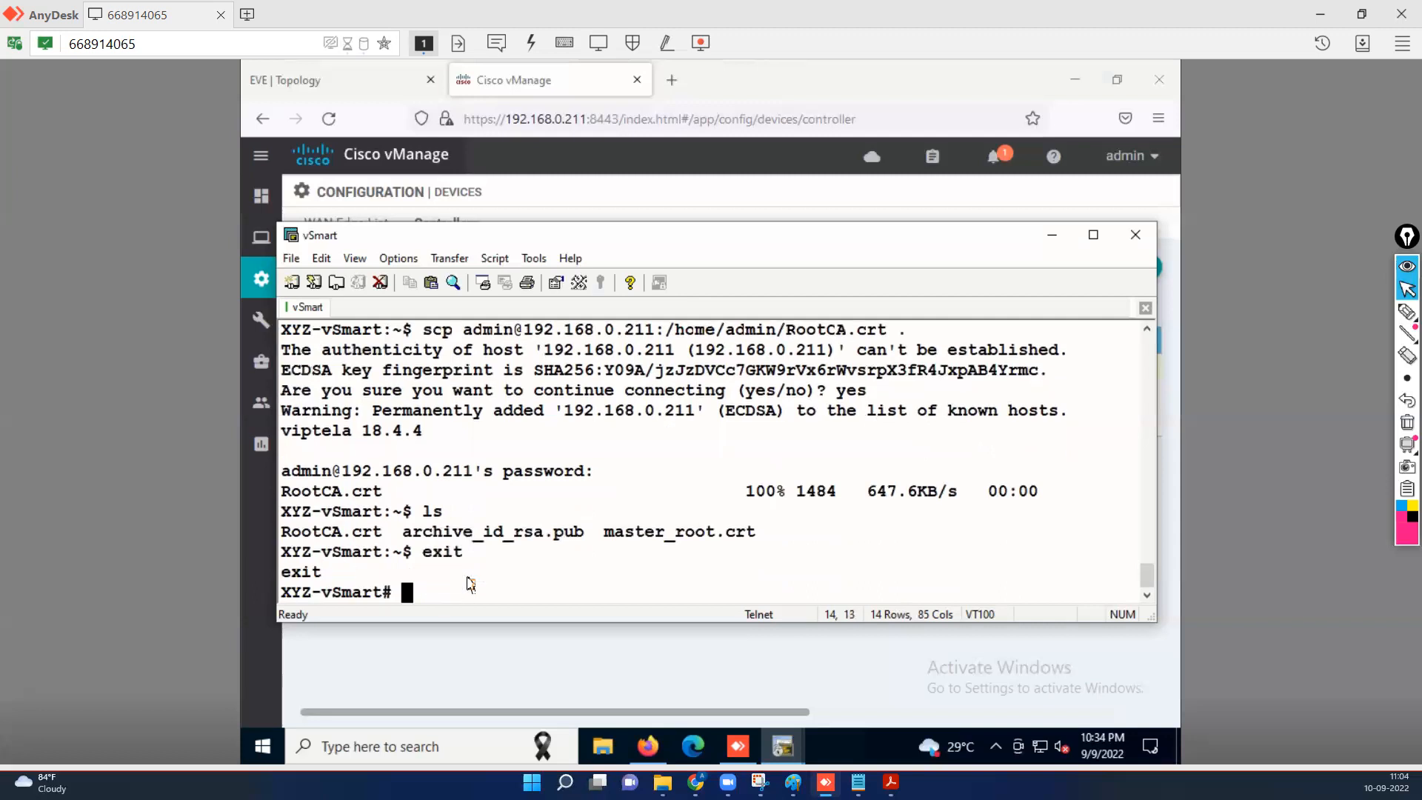
key(Return)
key(Return)
key(Return)
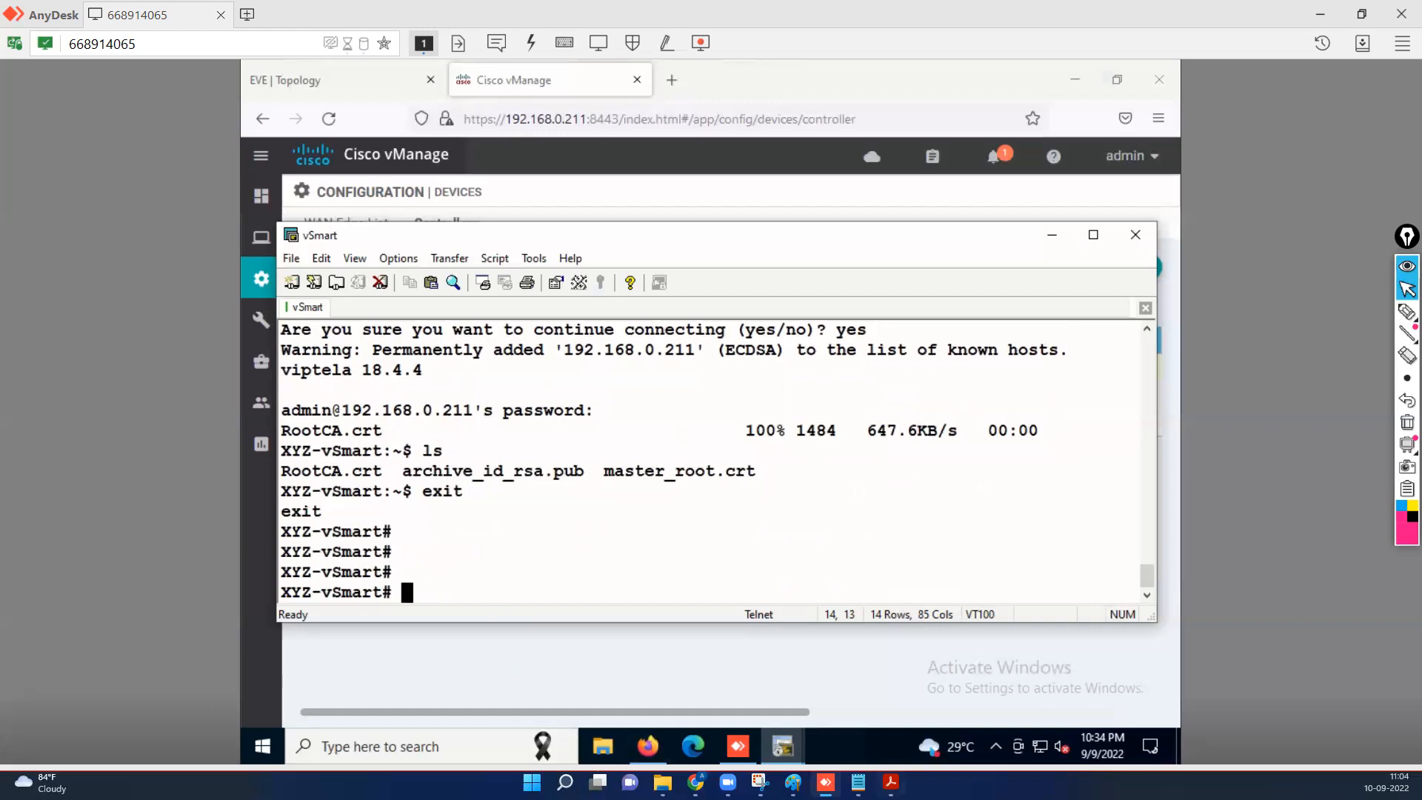
key(alt+Tab)
scroll(649, 535, down, 3)
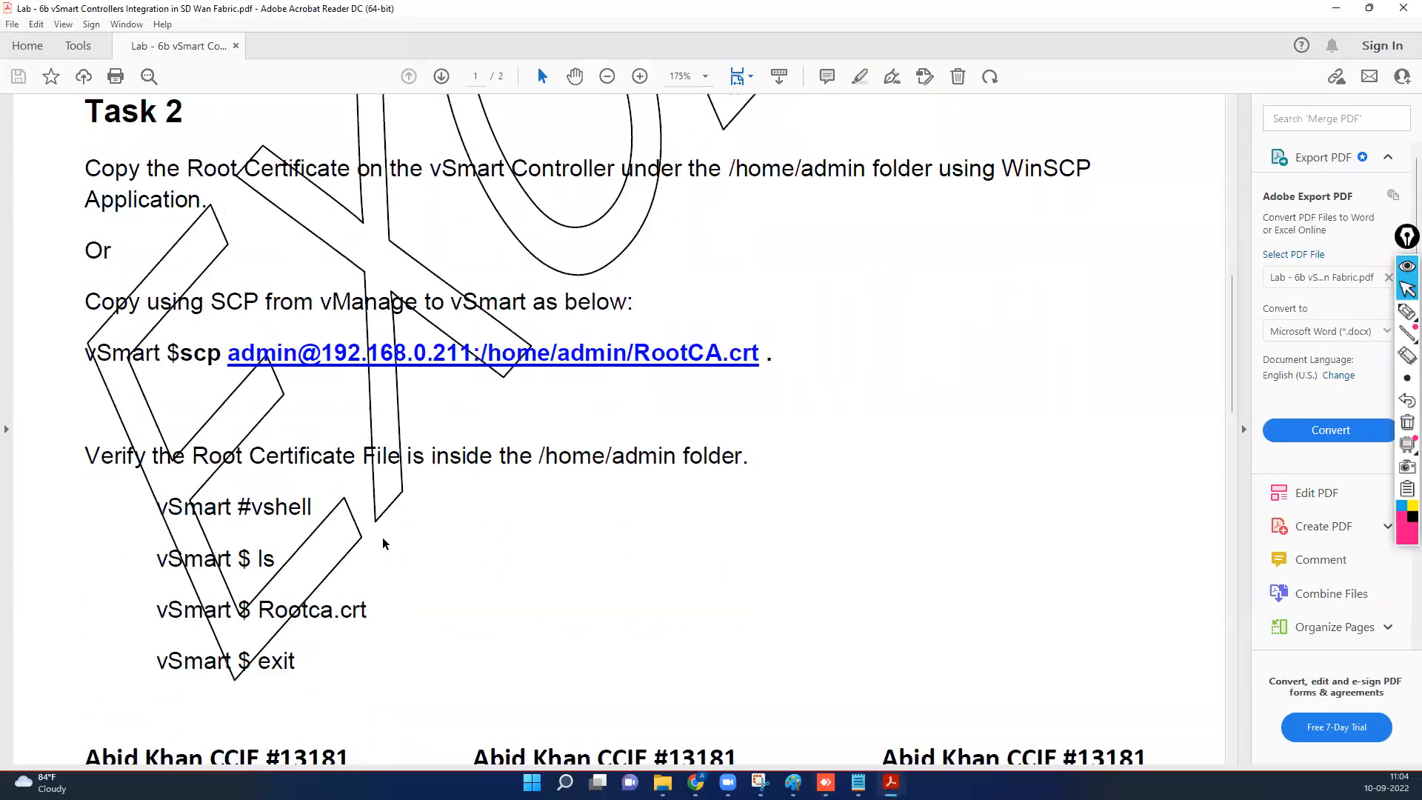
Read the lab guide's Task 3 root-certificate install steps and minimize Acrobat.
scroll(384, 546, down, 4)
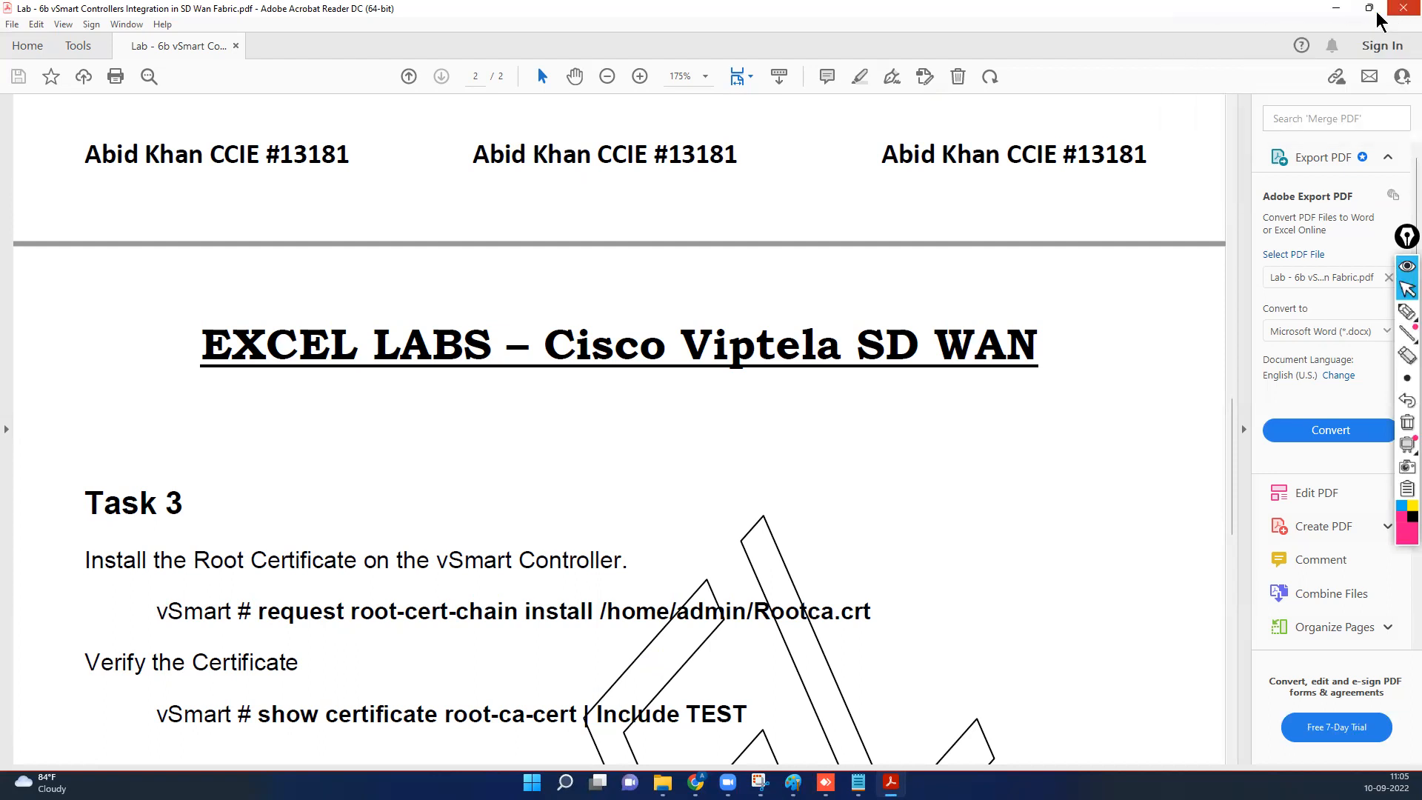
click(1338, 18)
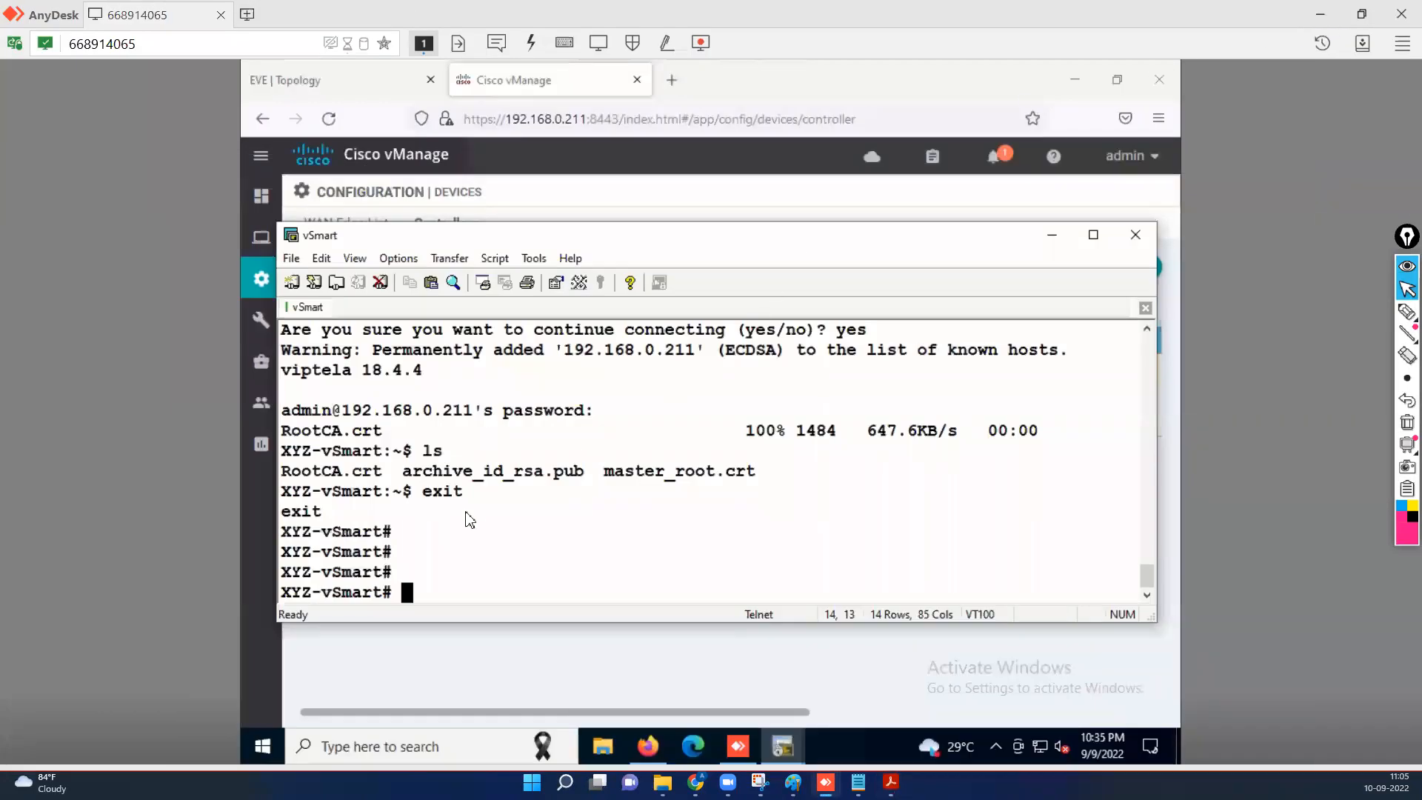
Run 'request certificate install /home/admin/RootCA.crt', which aborts with 'CSR not generated'.
text(req)
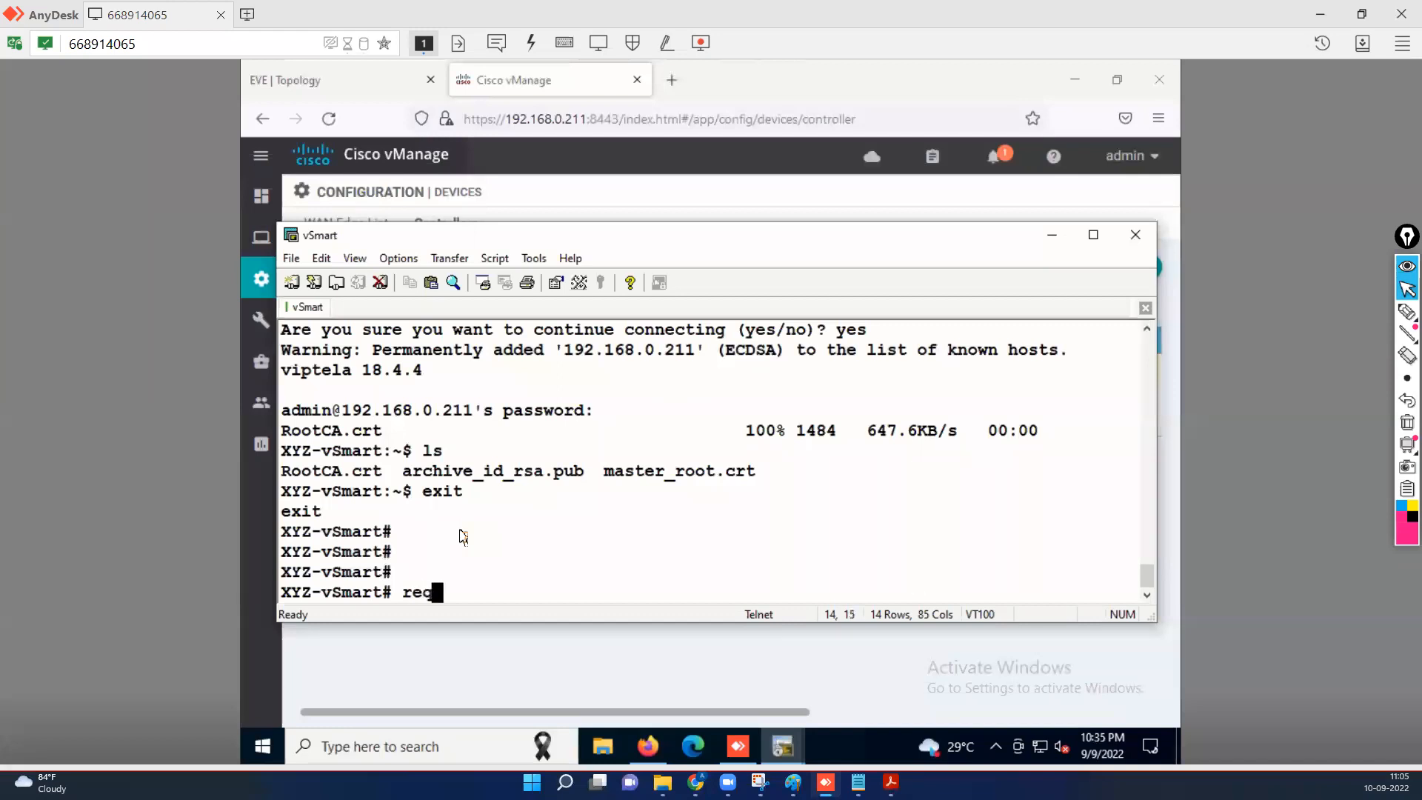
text(uest certificate roo)
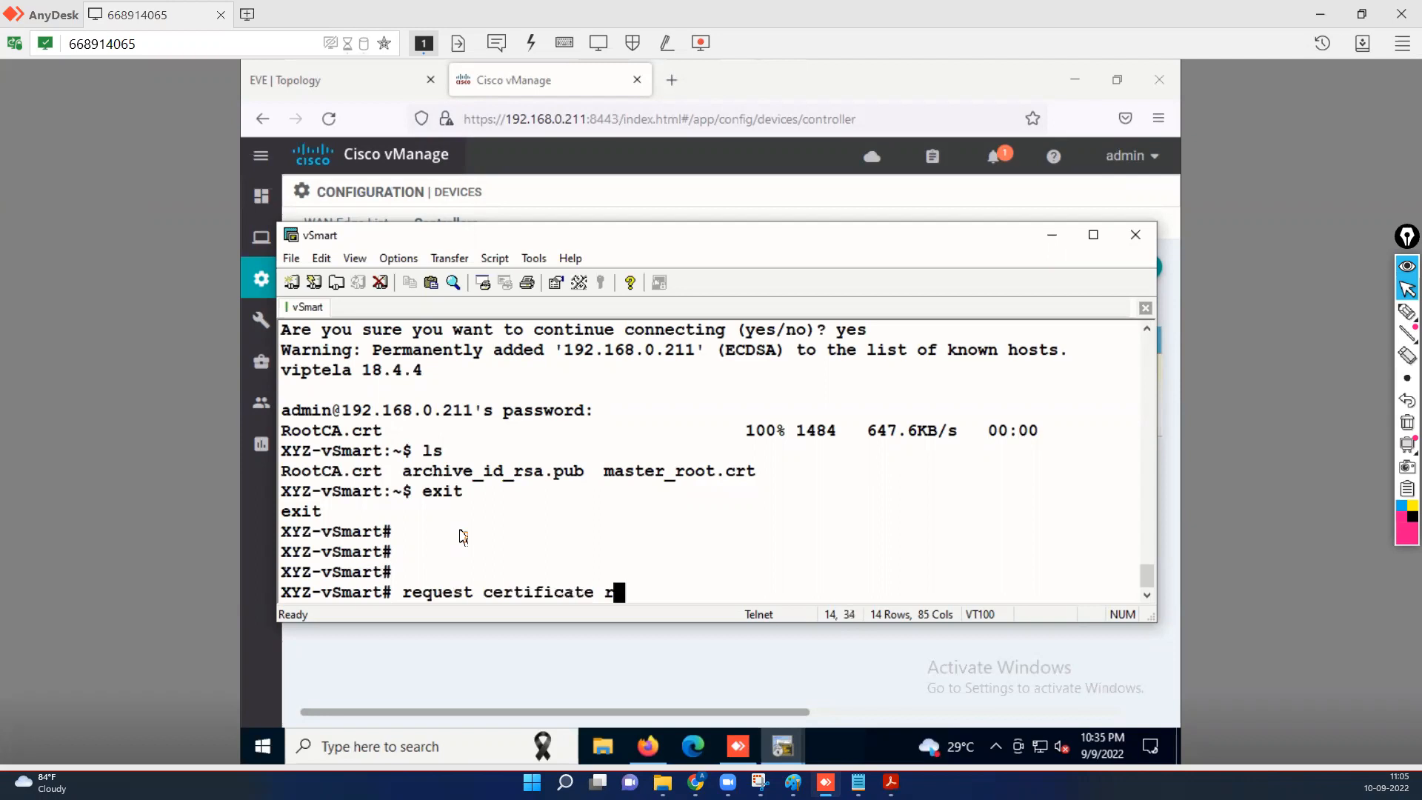
key(Tab)
text(o)
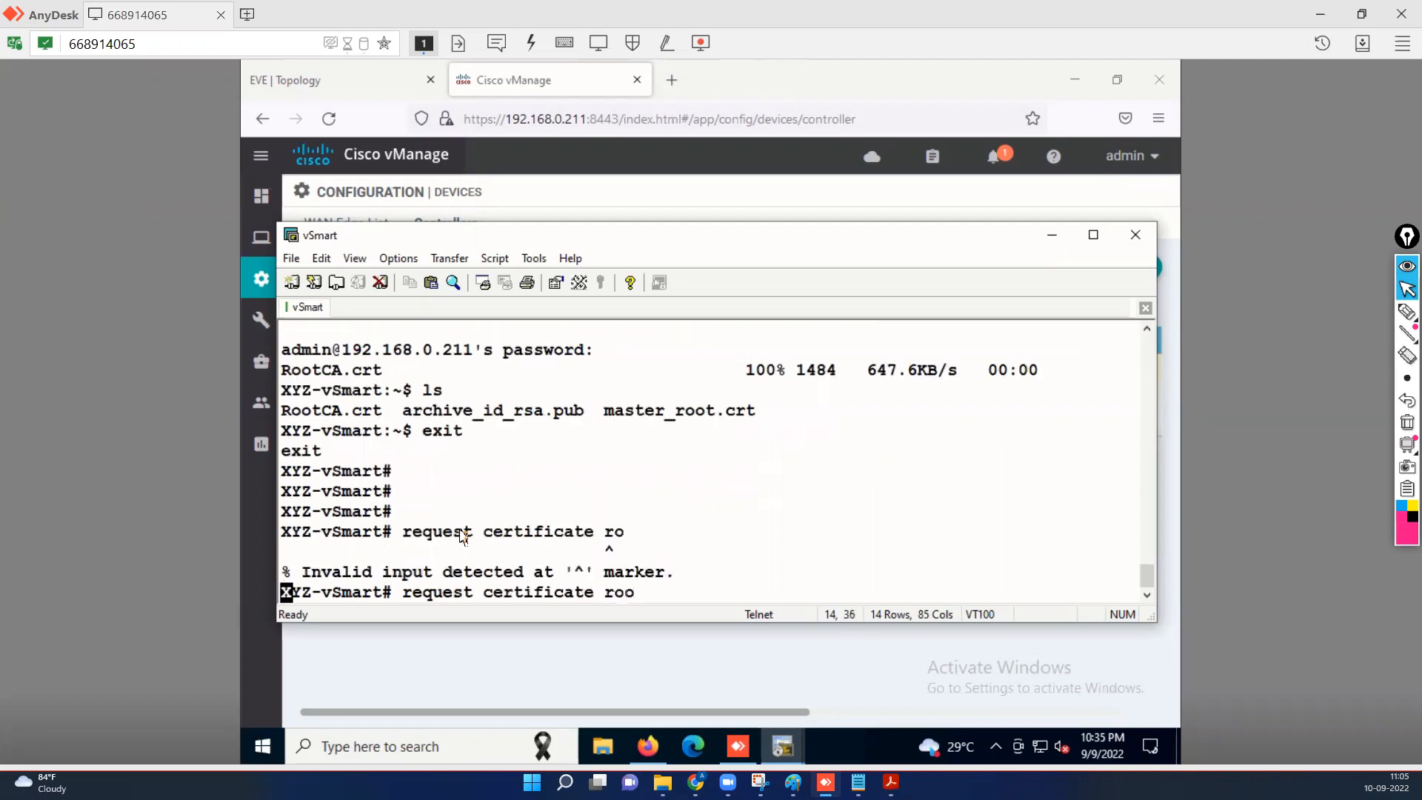
key(Tab)
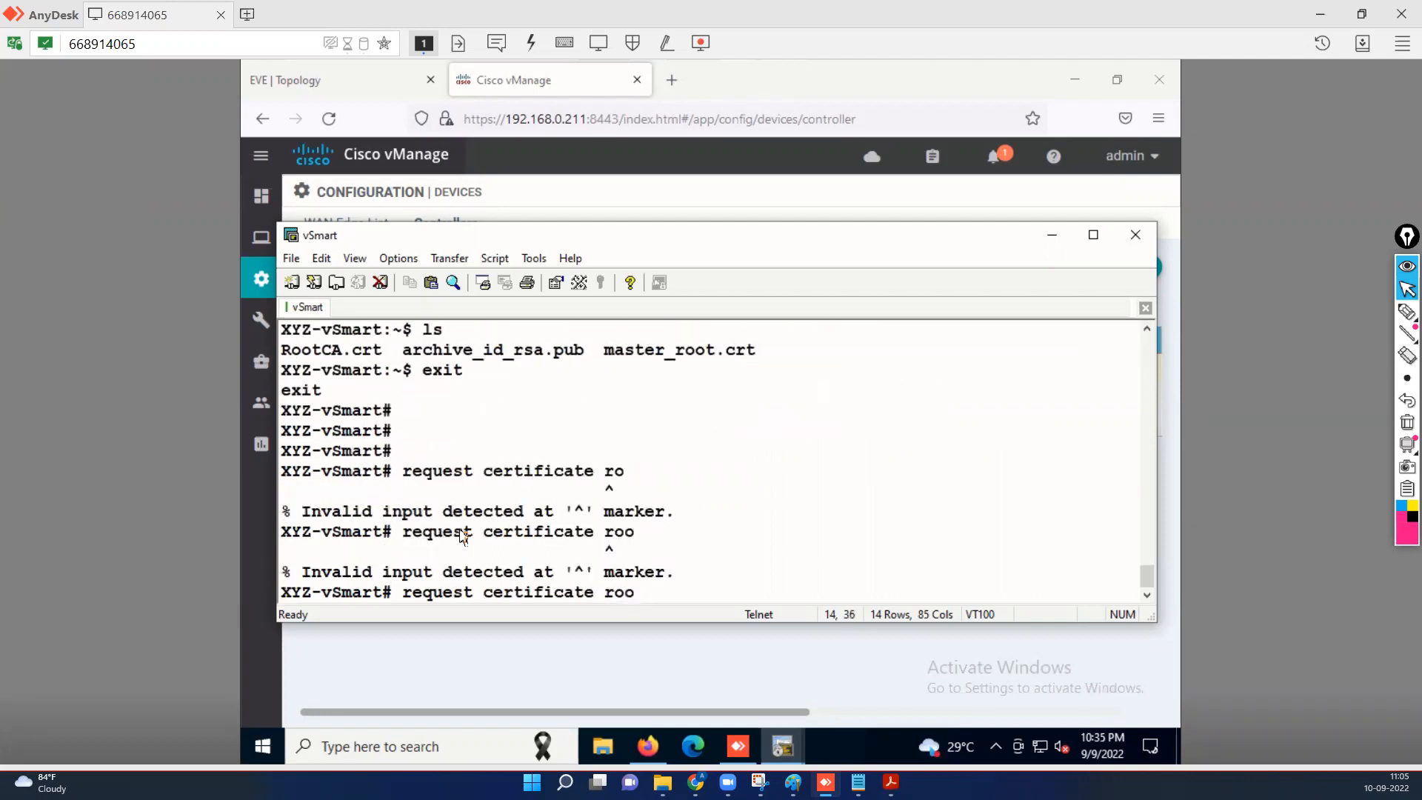
key(BackSpace)
key(BackSpace)
key(BackSpace)
text(ins)
key(Tab)
text(/h)
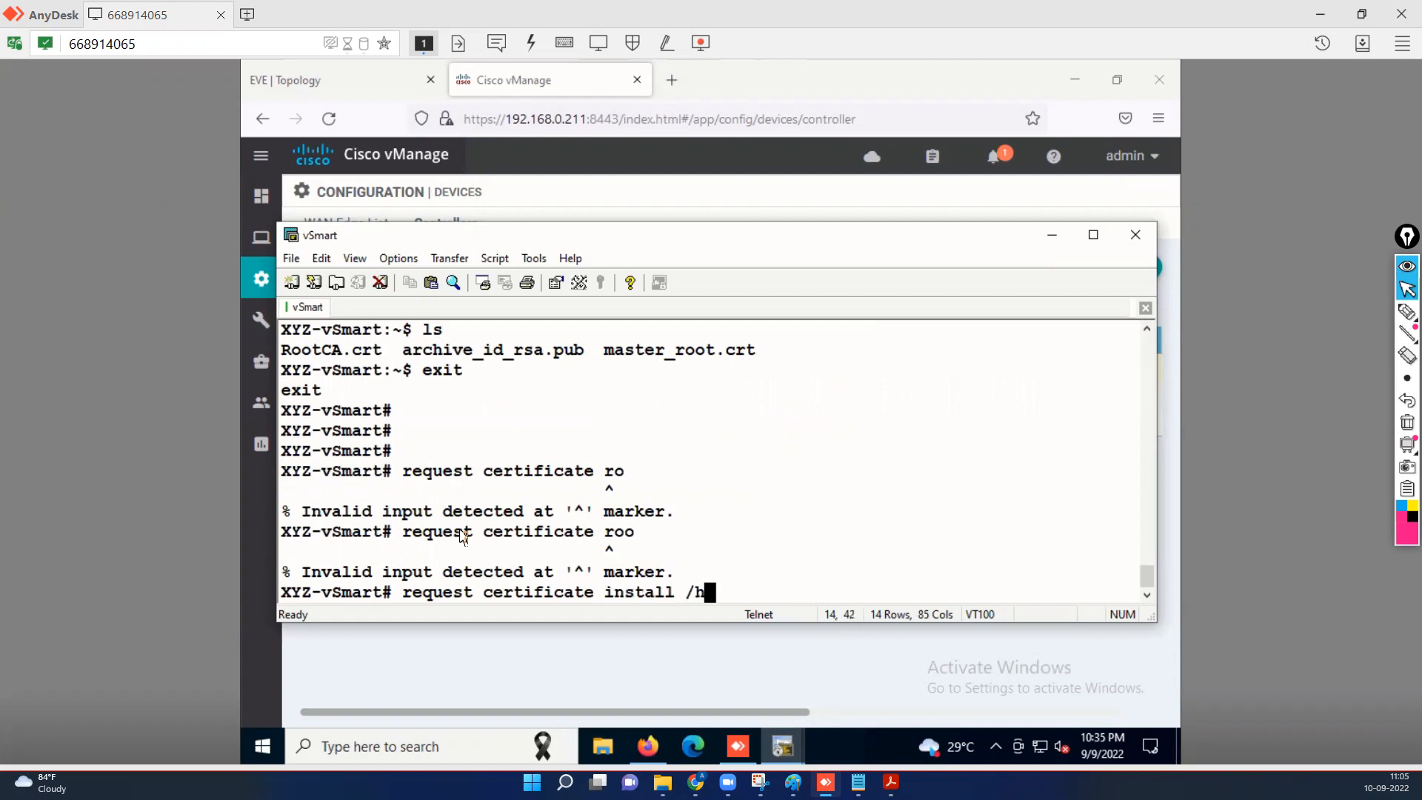
text(ome/admin/Ro)
key(Tab)
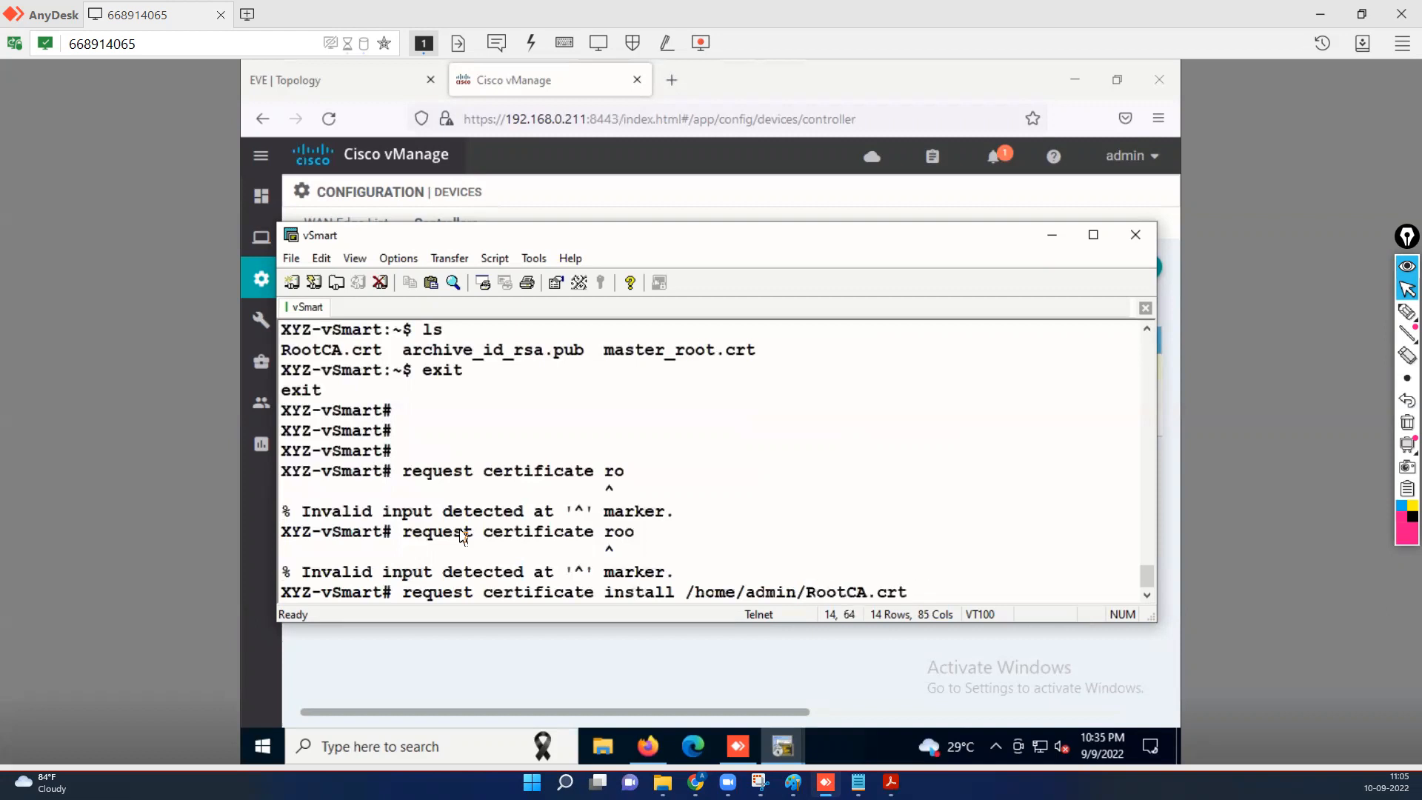
key(Return)
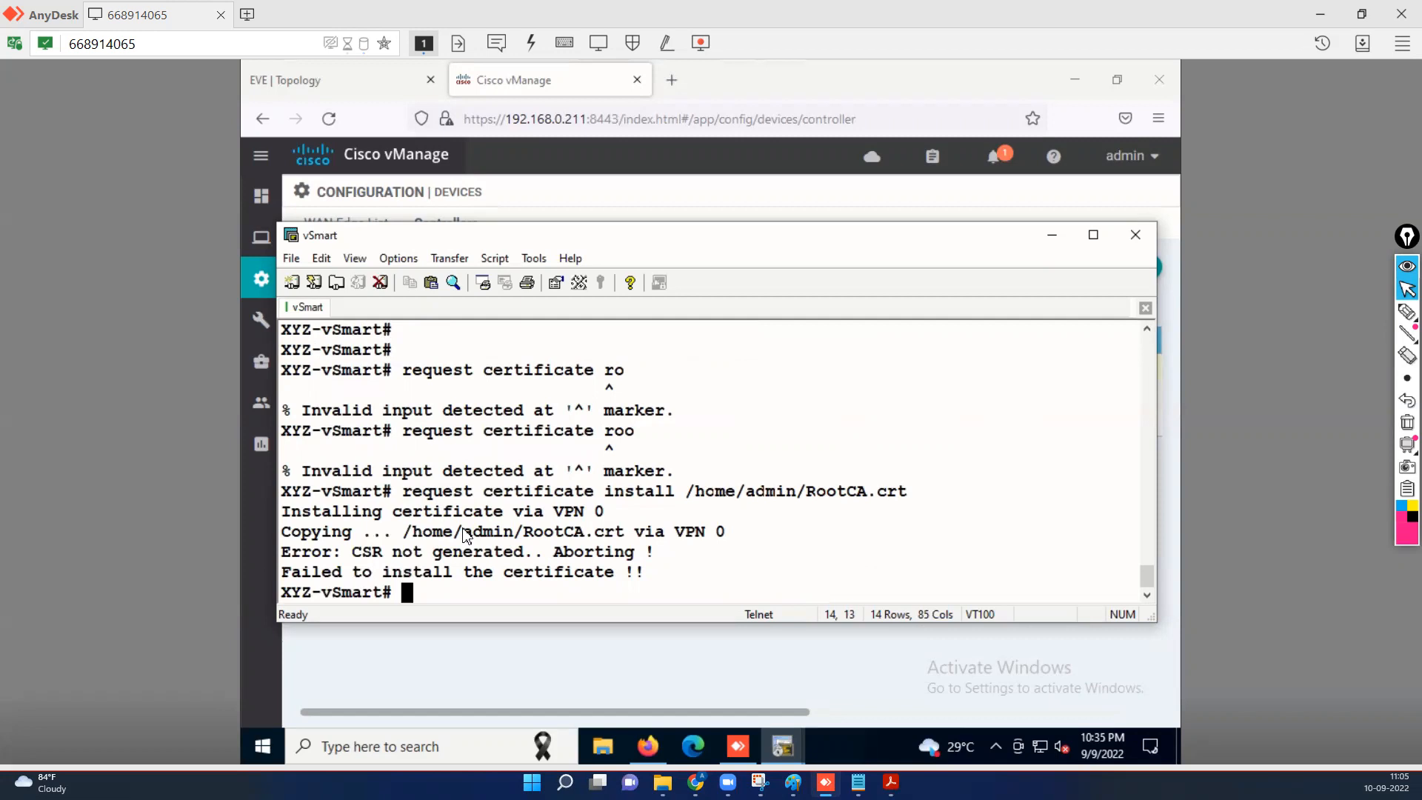
click(891, 782)
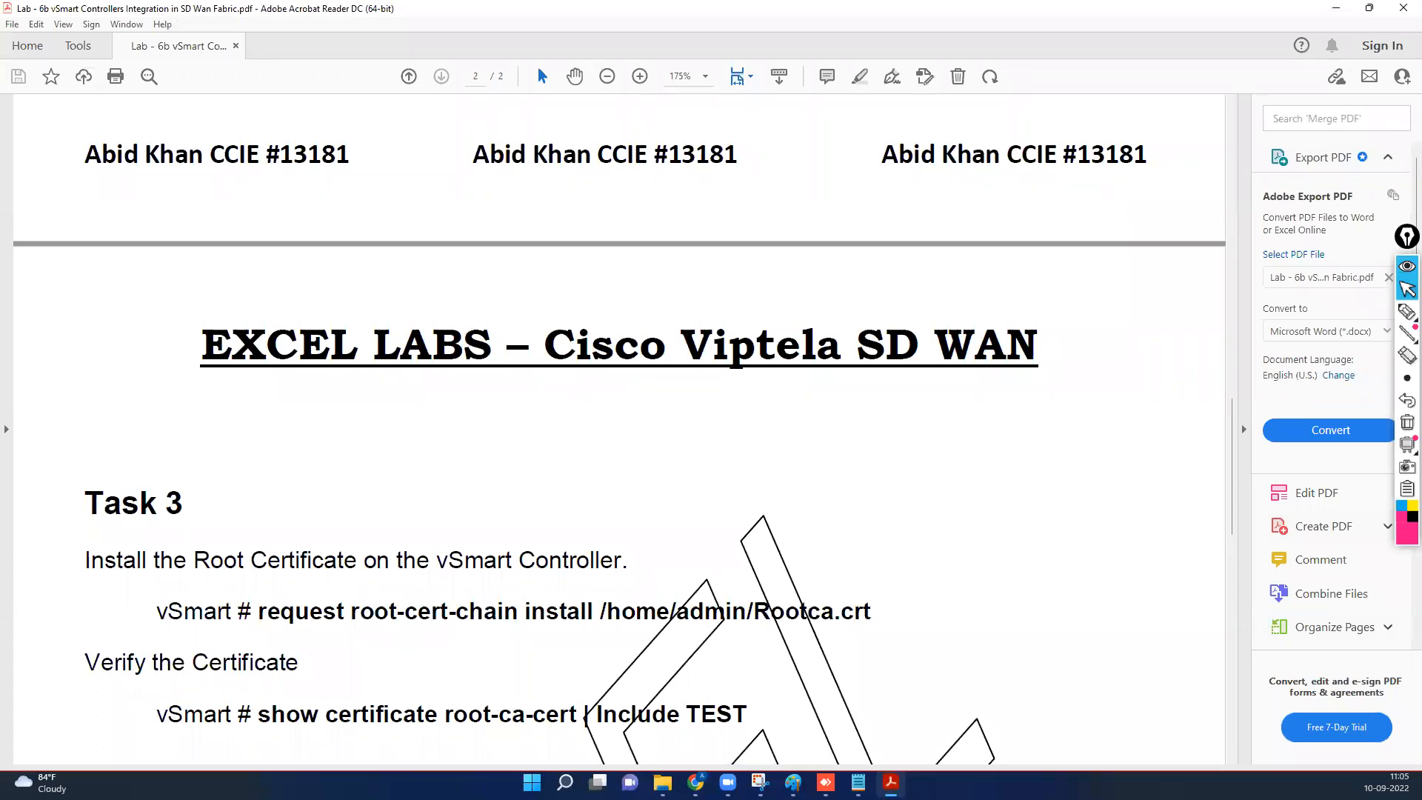
click(1336, 9)
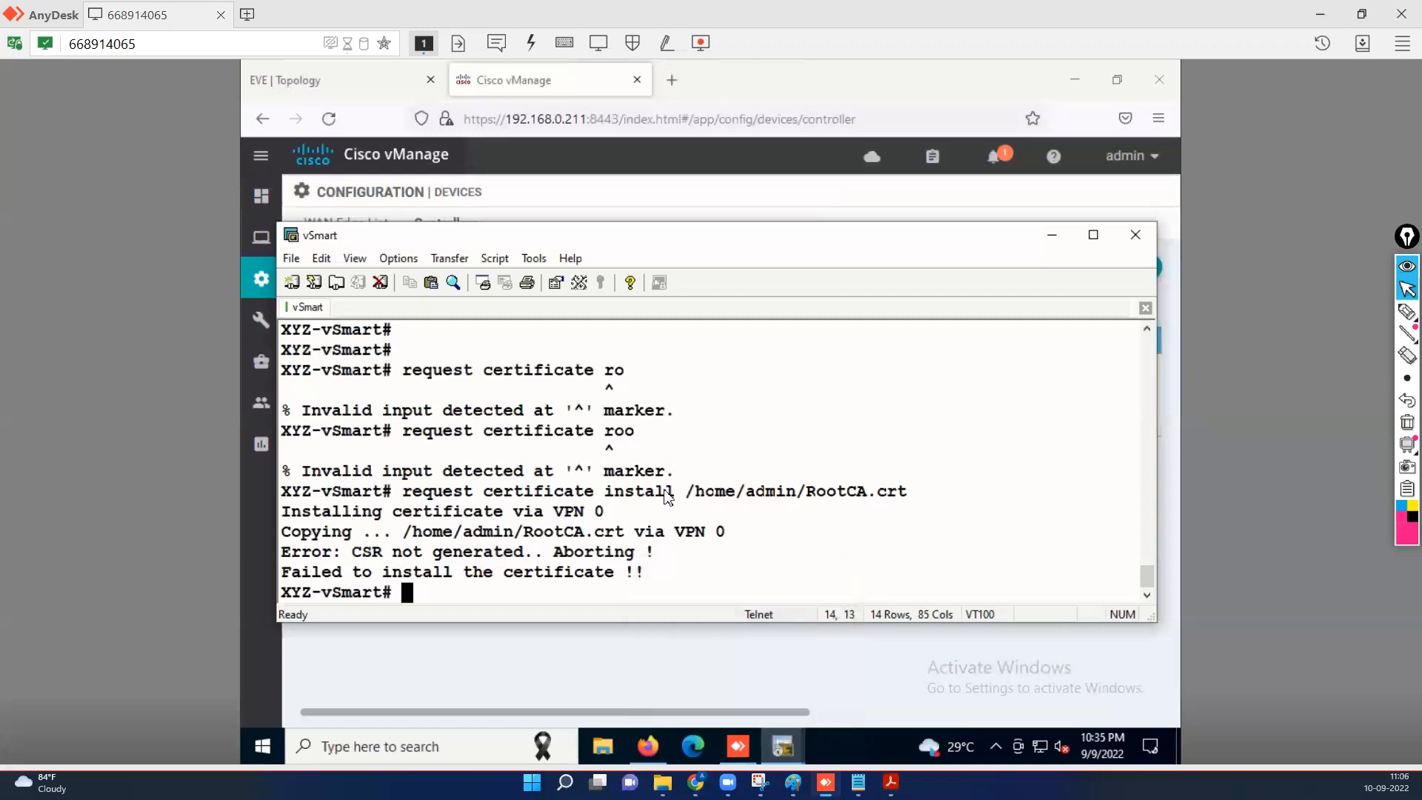
Run 'request root-cert-chain install /home/admin/RootCA.crt' and get the successful-install message.
key(Return)
text(re)
key(question)
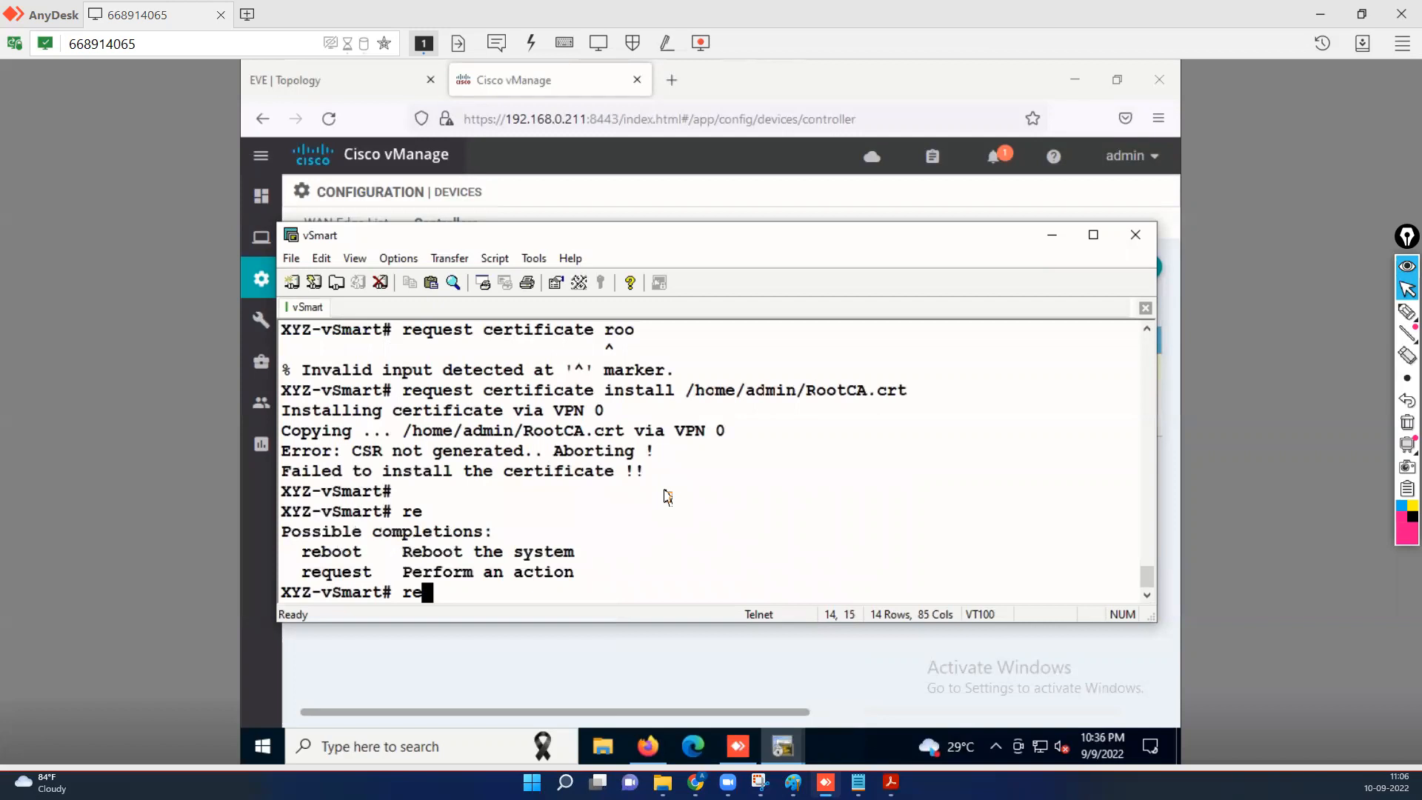
text(quest roo)
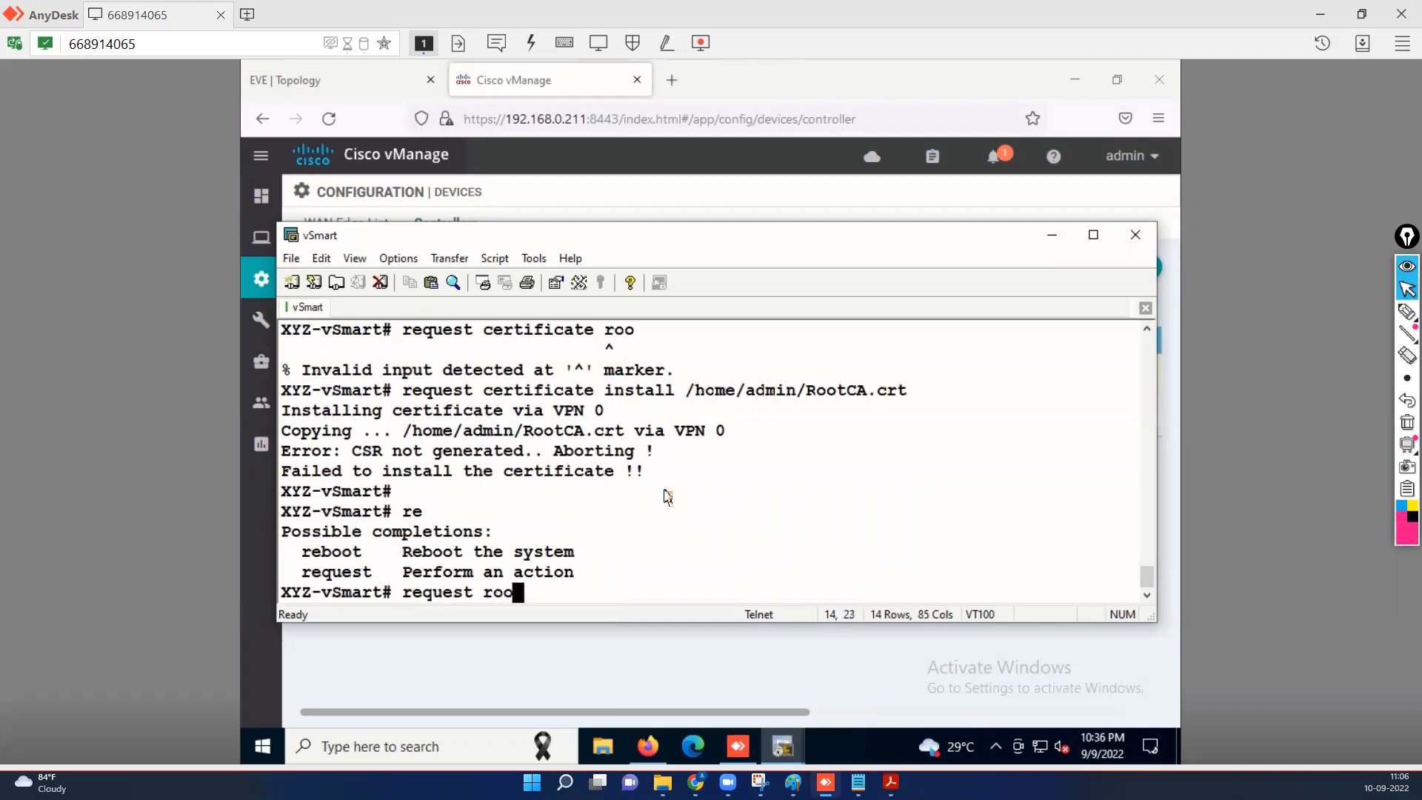
key(Tab)
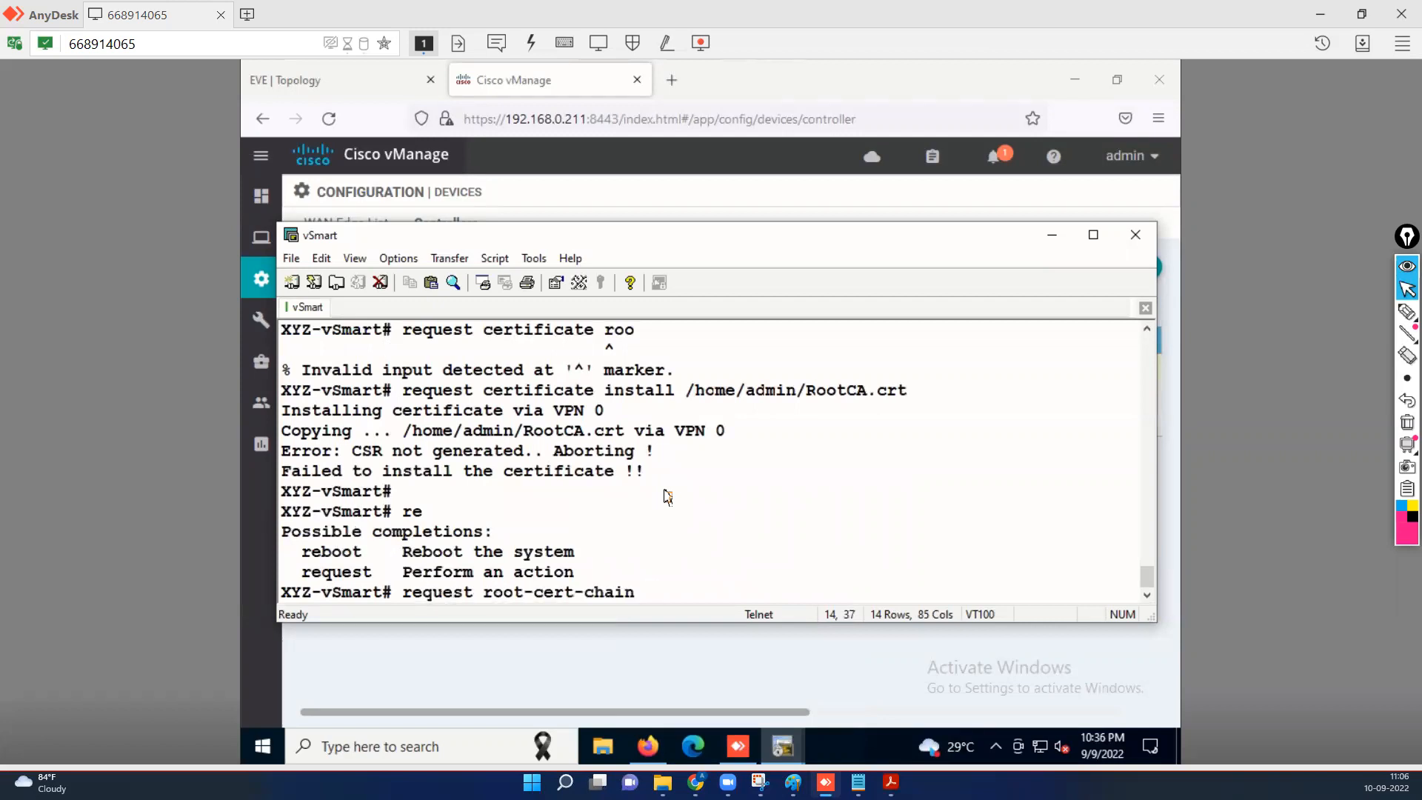
text(install /home/ad)
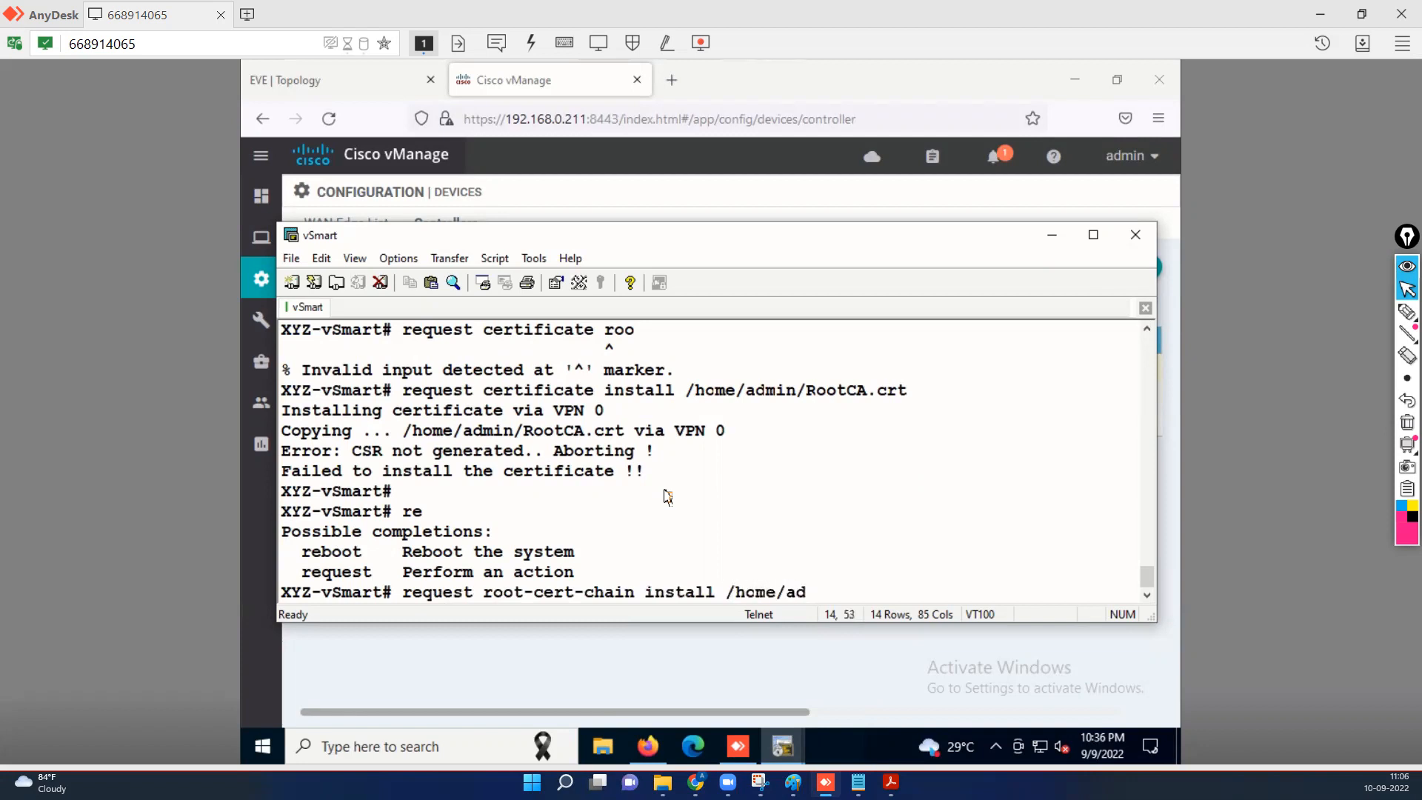
key(Tab)
text(R)
key(Tab)
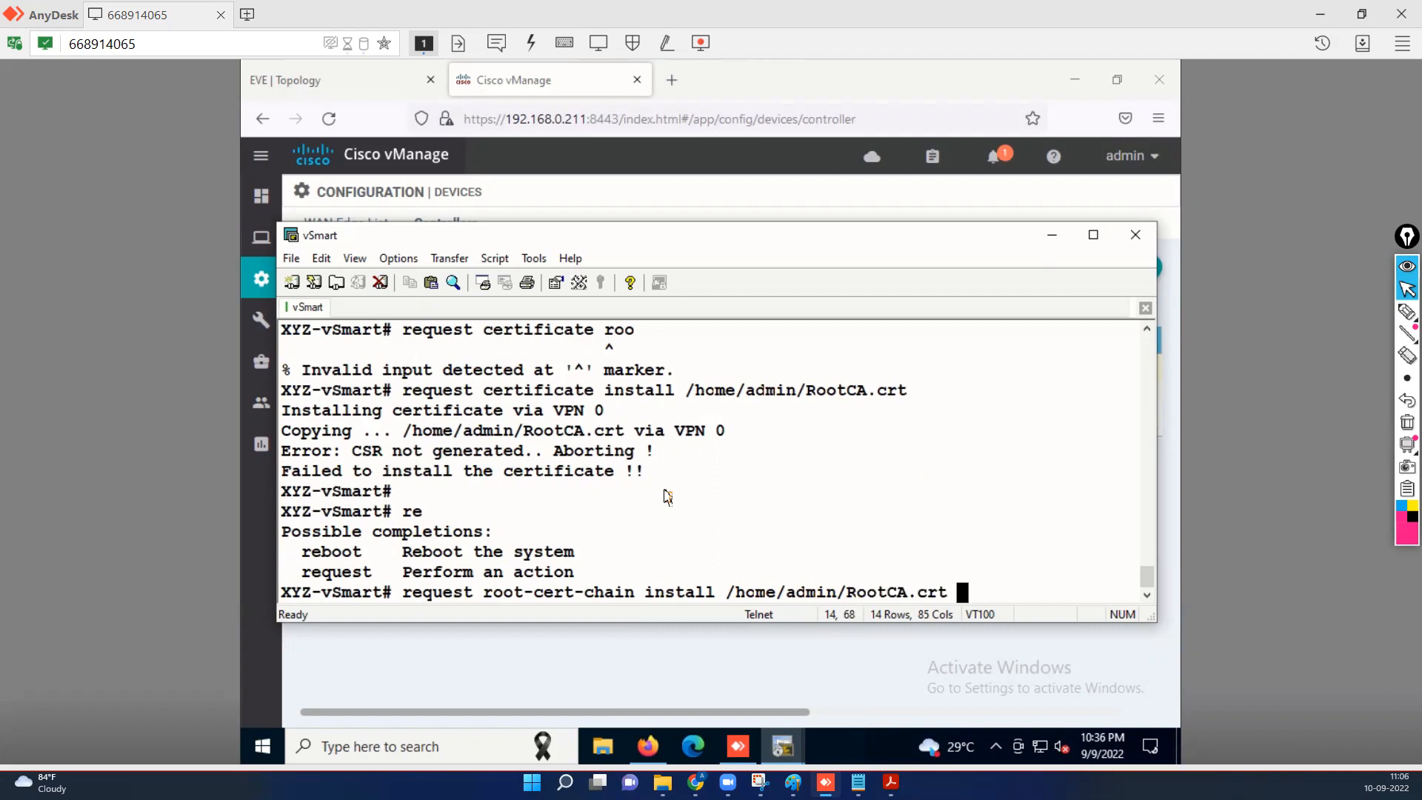
key(Return)
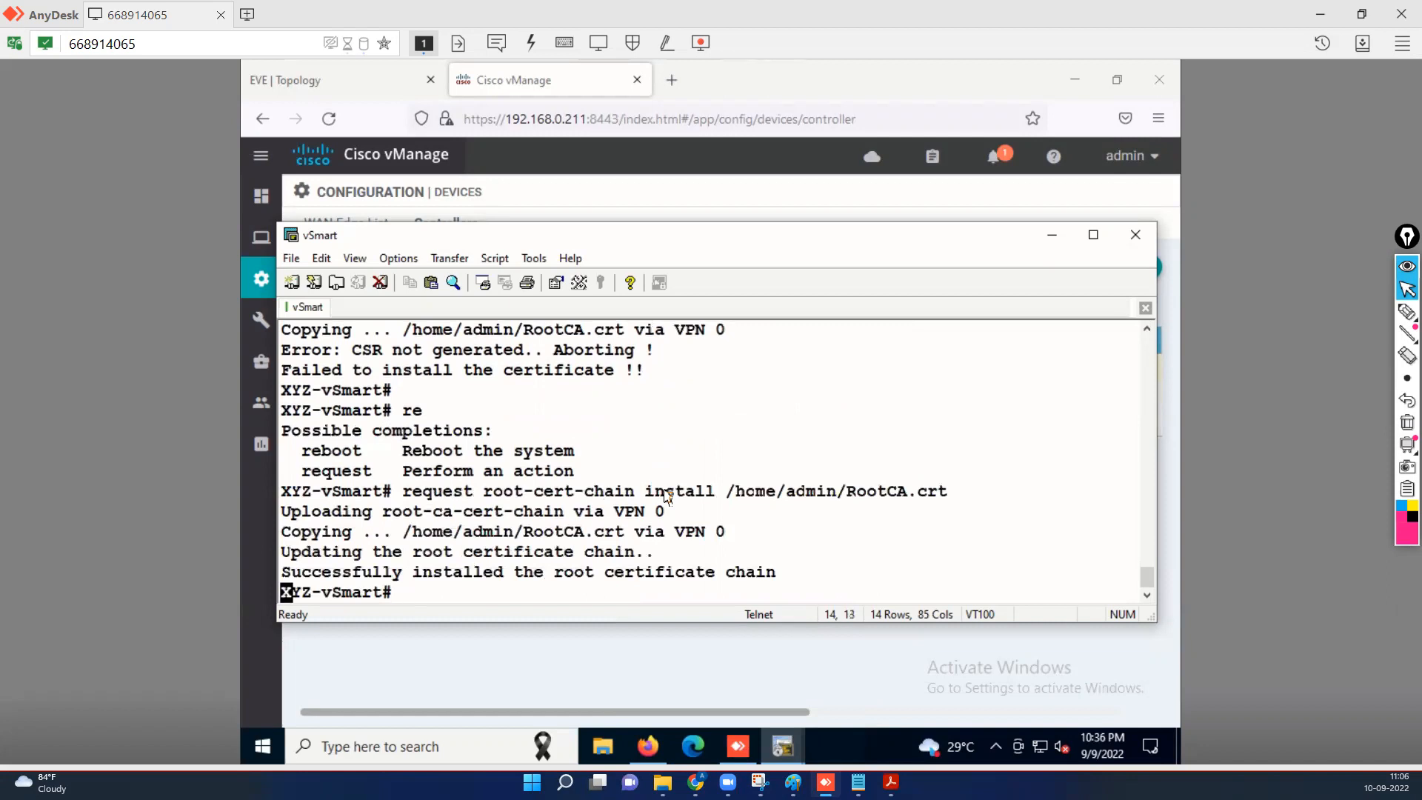
key(Return)
key(Return)
key(Return)
key(Return)
key(Return)
key(Return)
Rerun 'show certificate root-ca-cert | inc TEST' from history and highlight TESTLAB-SDWAN in the Subject line.
key(Up)
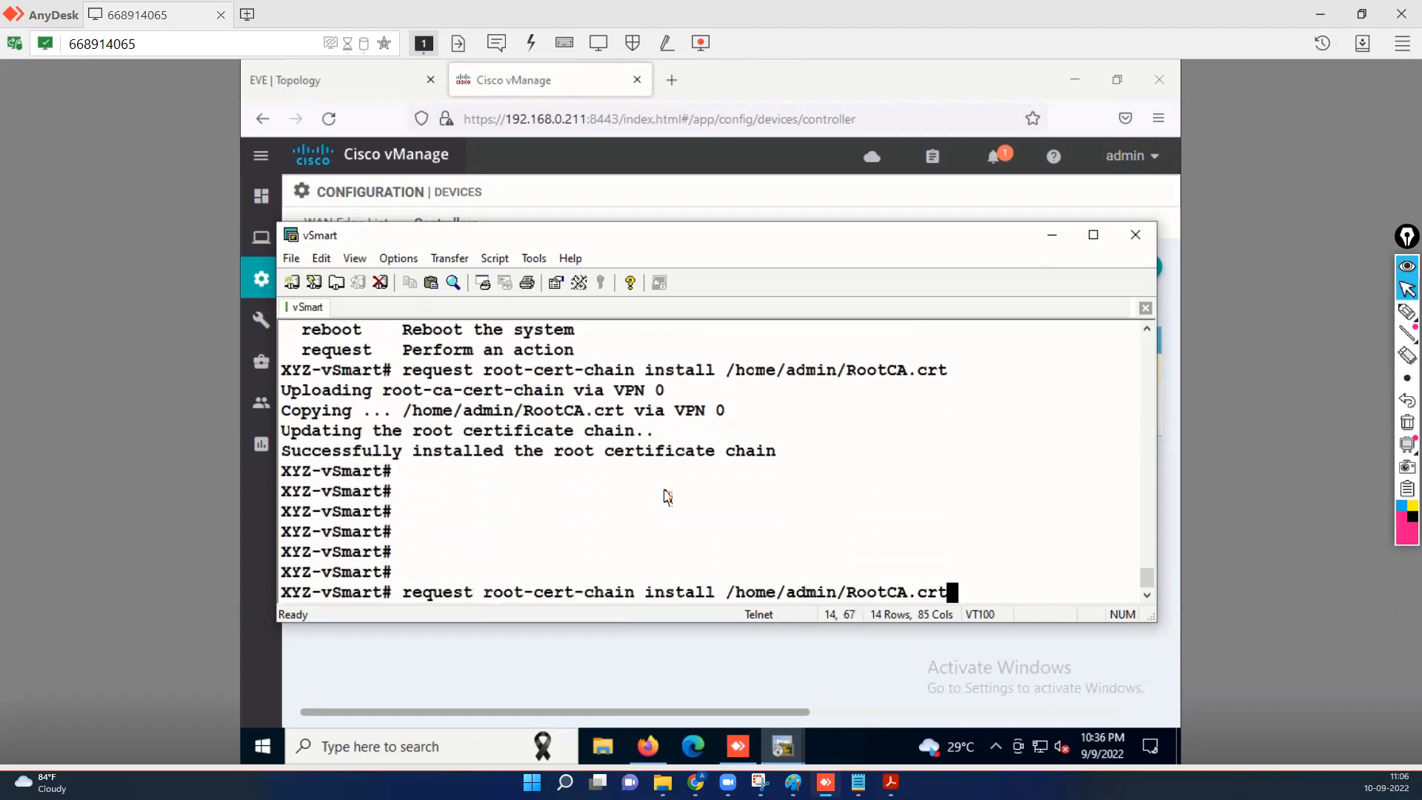
key(Up)
key(Up)
key(Up)
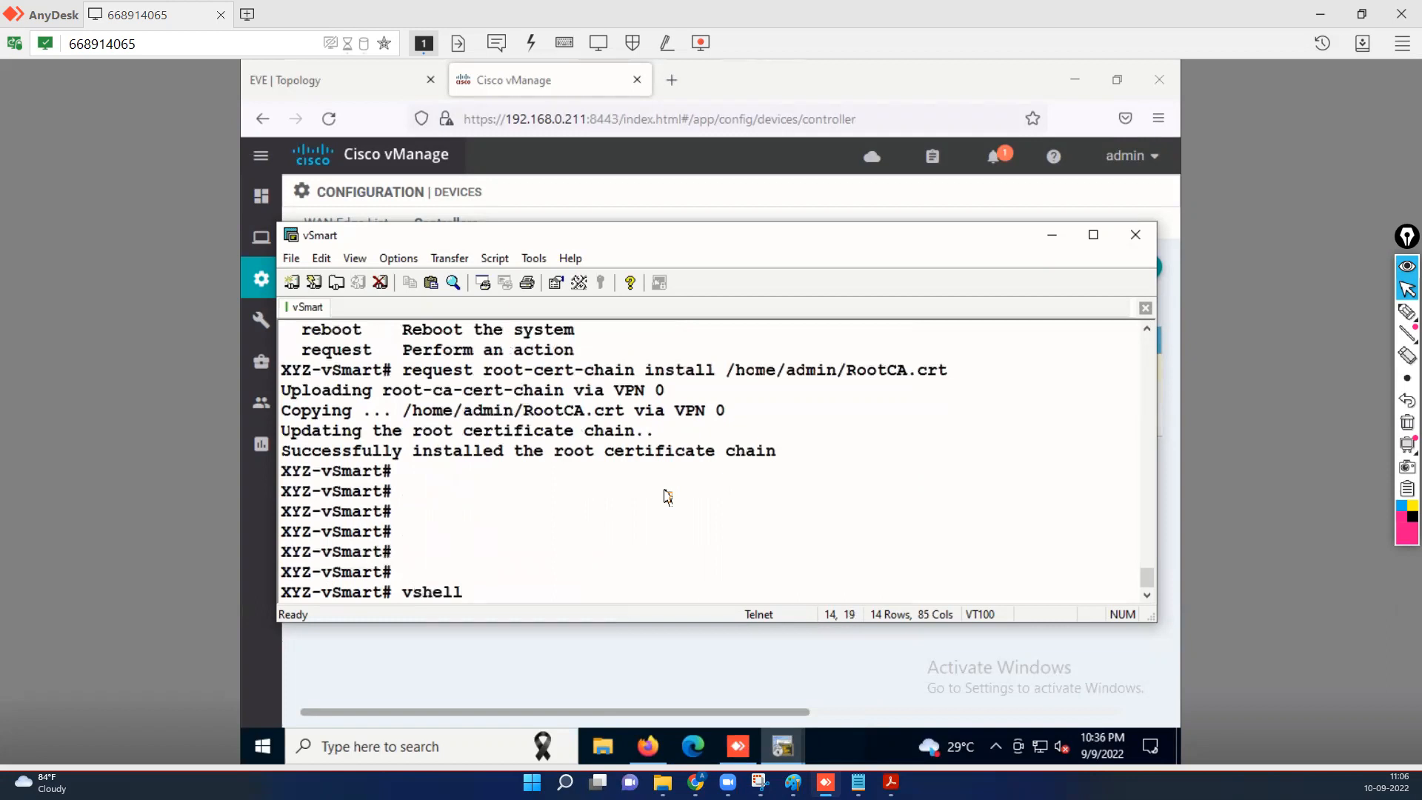
key(Up)
key(Down)
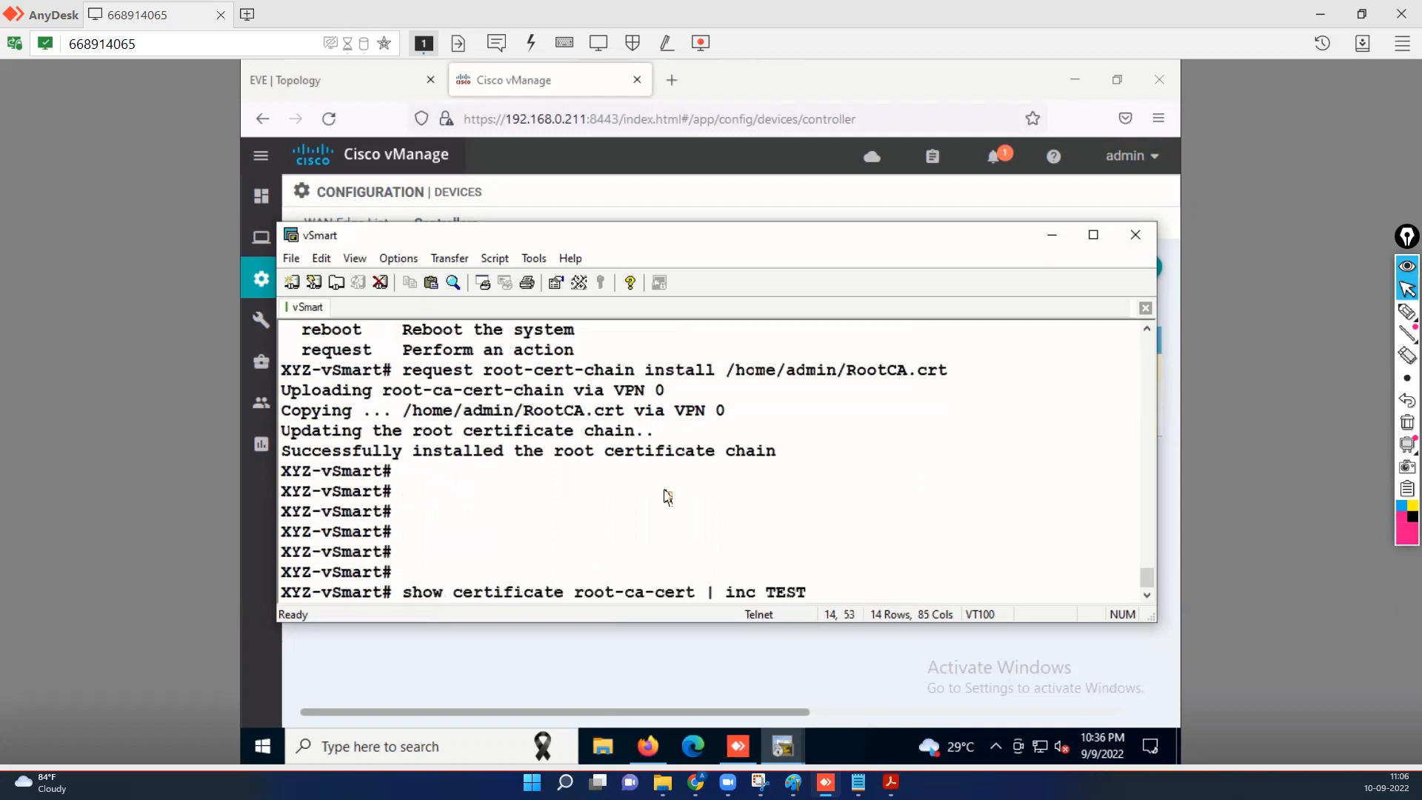
key(Return)
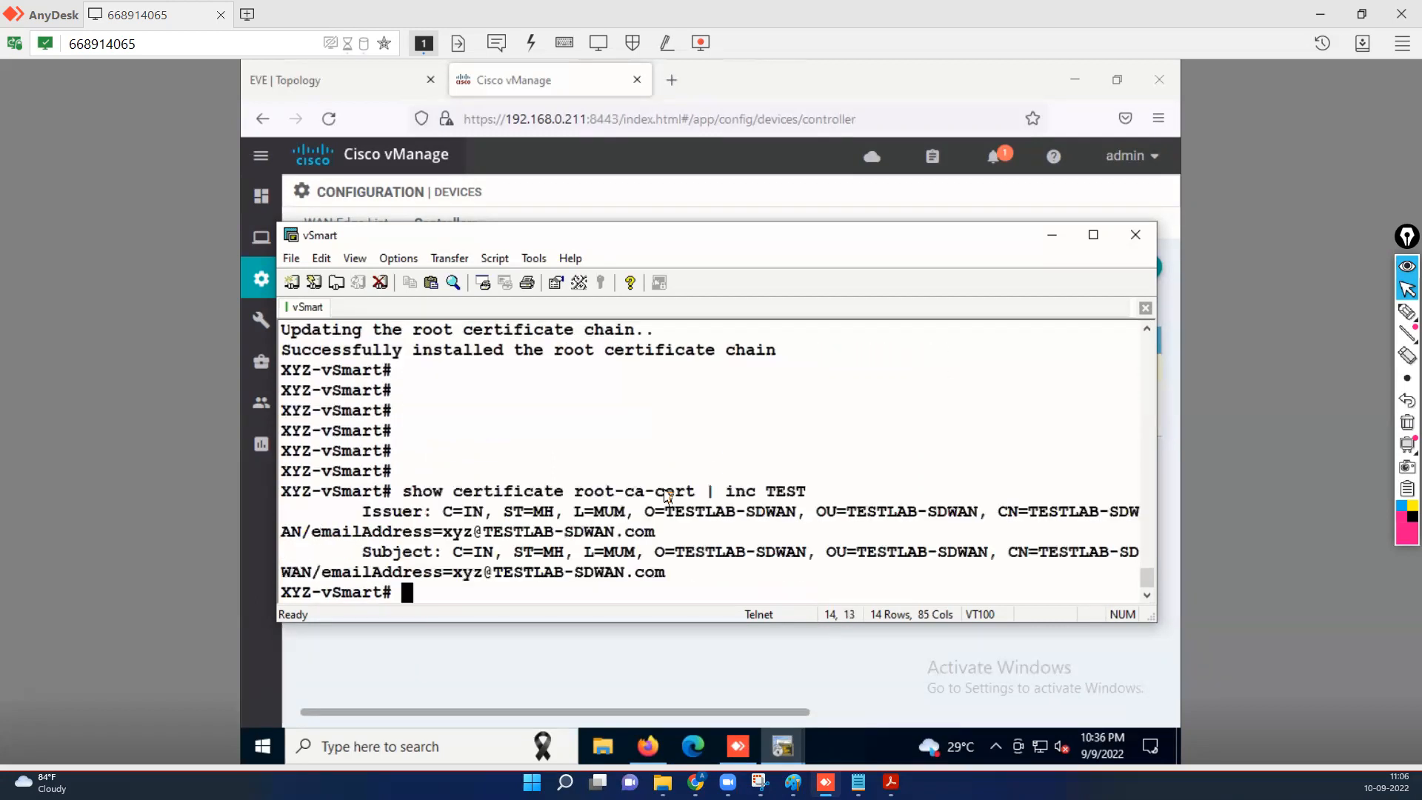
drag(753, 561, 678, 561)
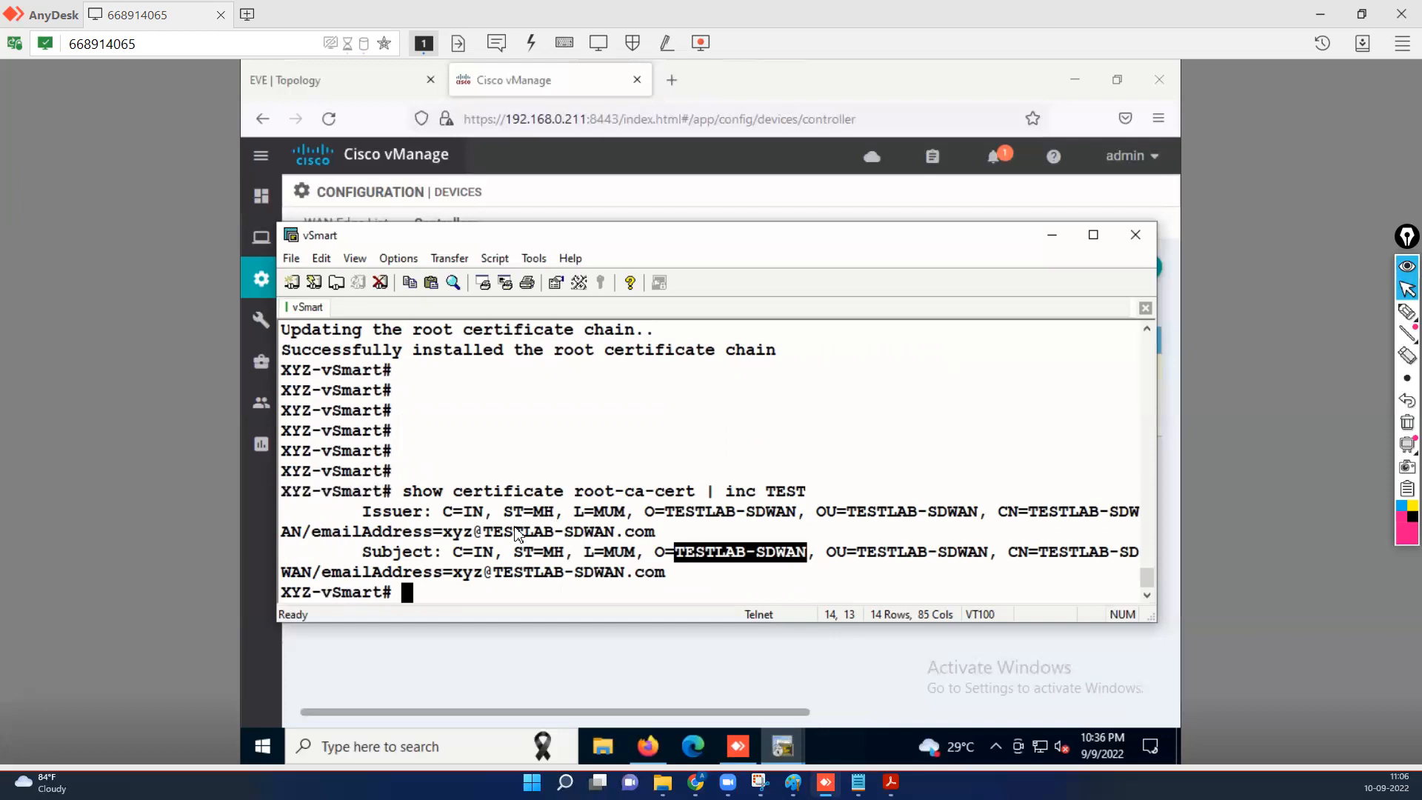
key(Return)
key(Return)
key(Return)
key(Return)
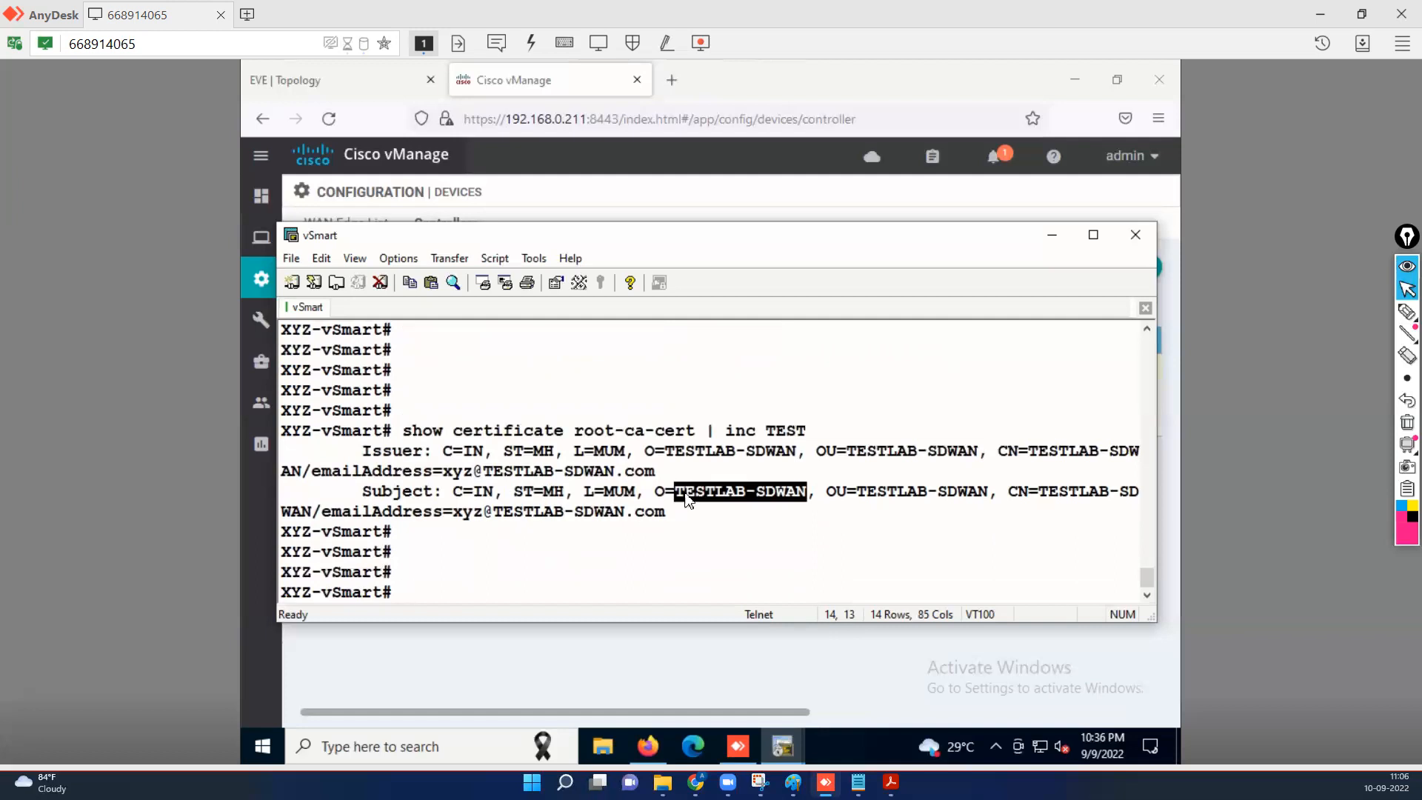
Open vManage's Controllers certificate list and select the vSmart row, which shows status N/A.
click(1052, 235)
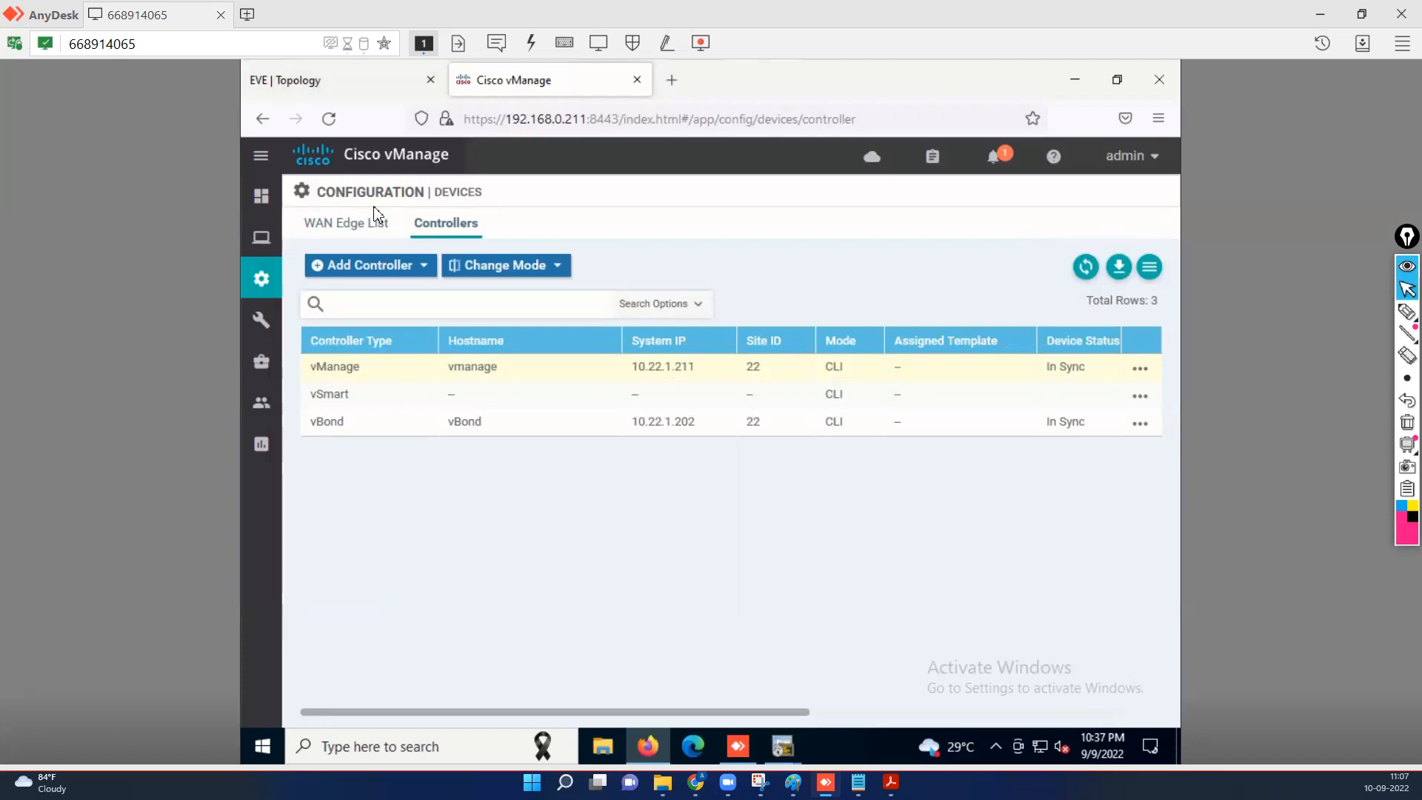
mouse_move(276, 293)
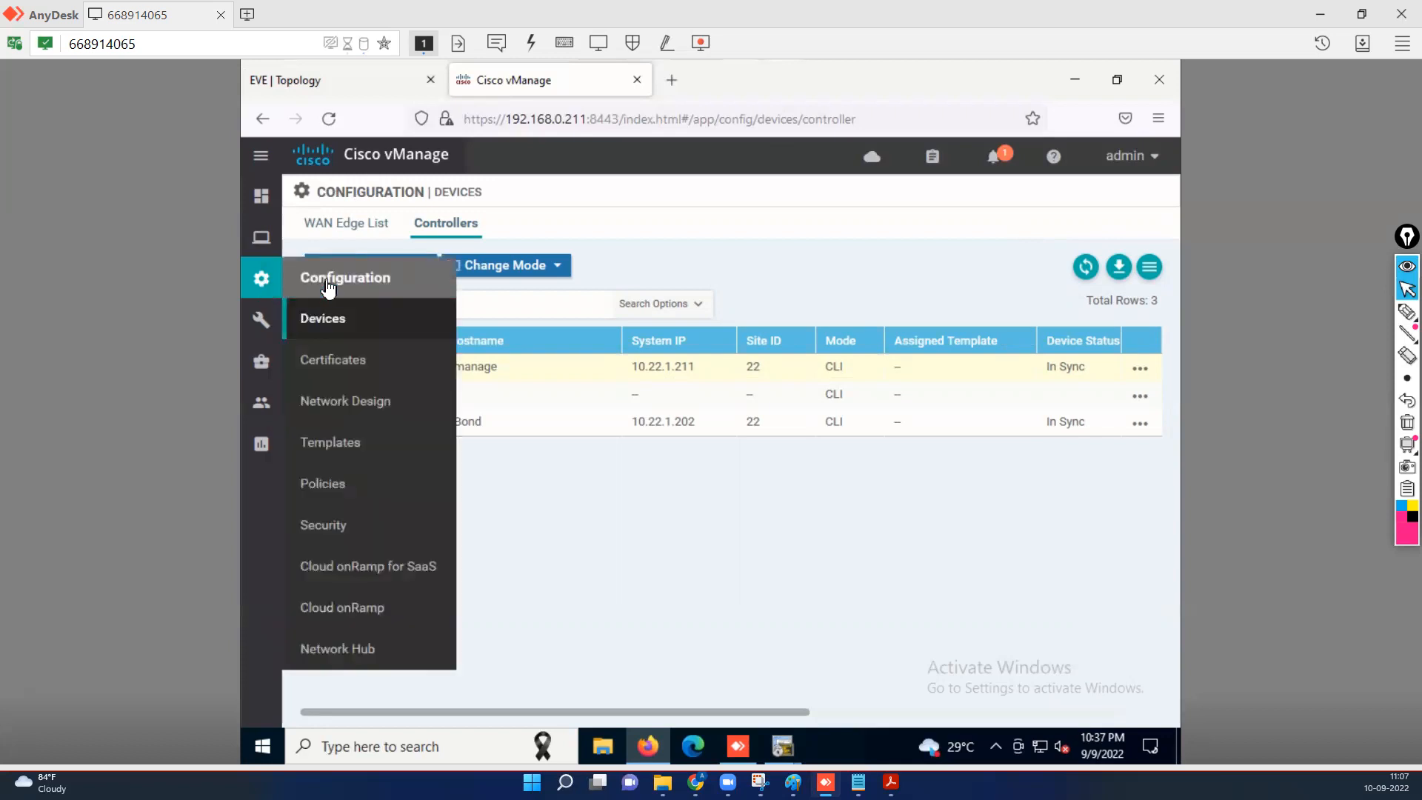
click(355, 364)
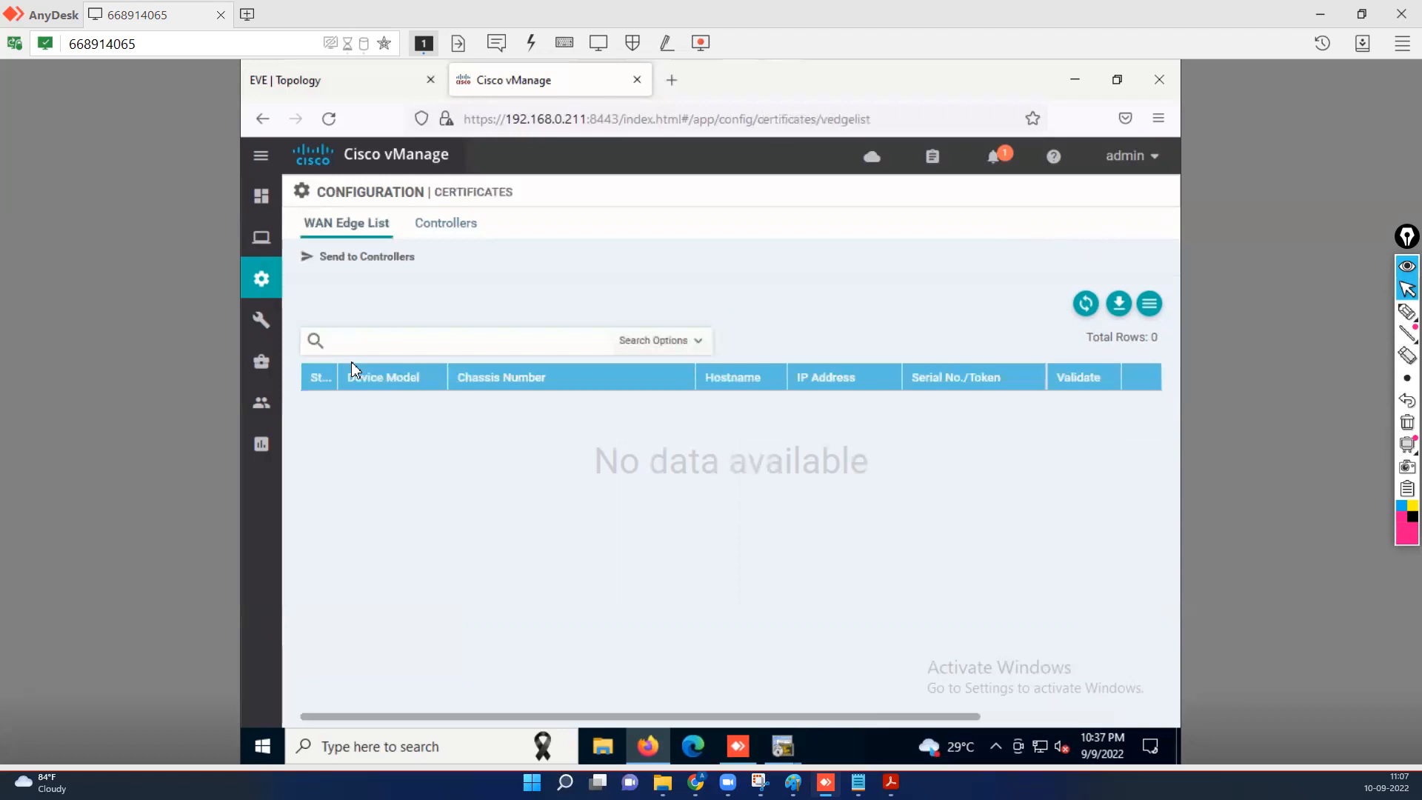
click(464, 228)
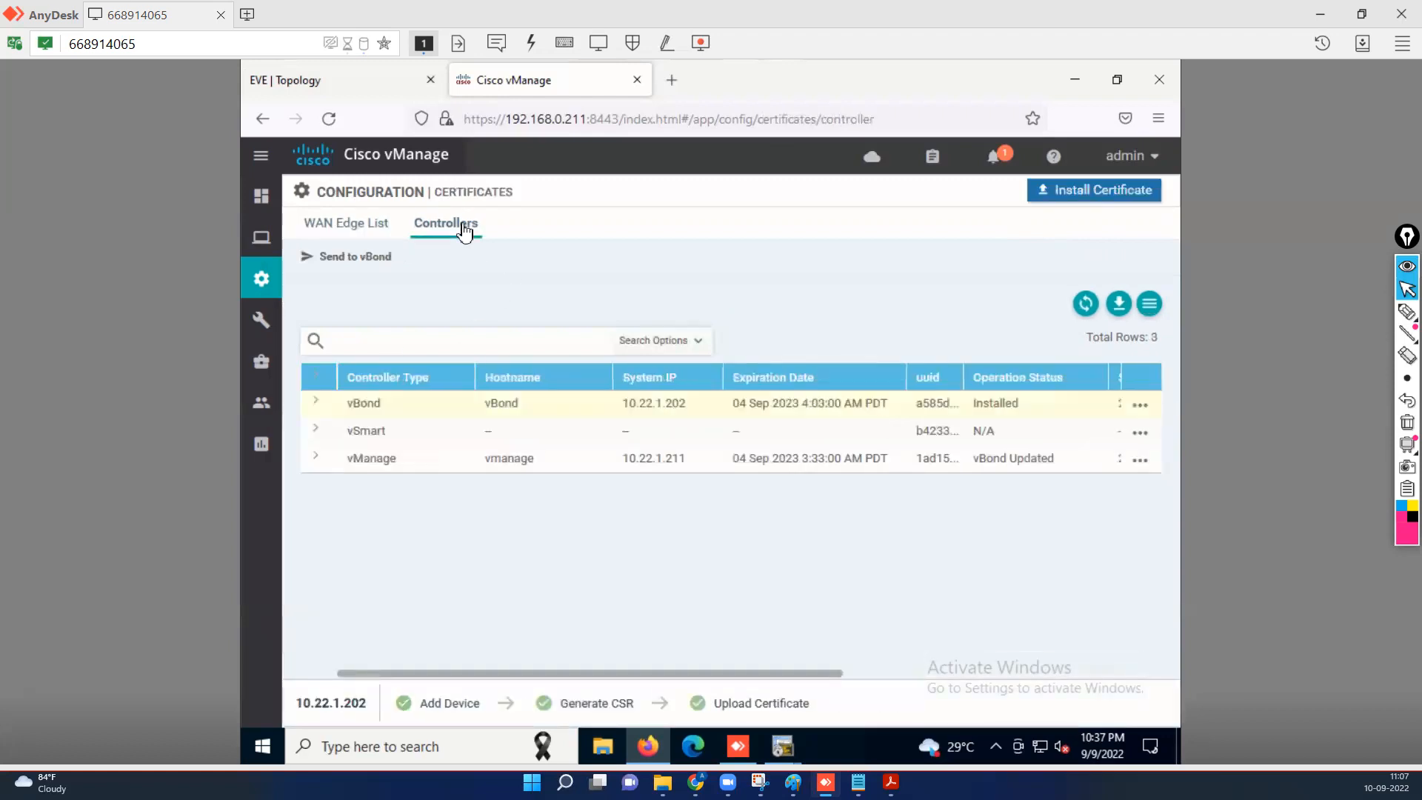
click(428, 440)
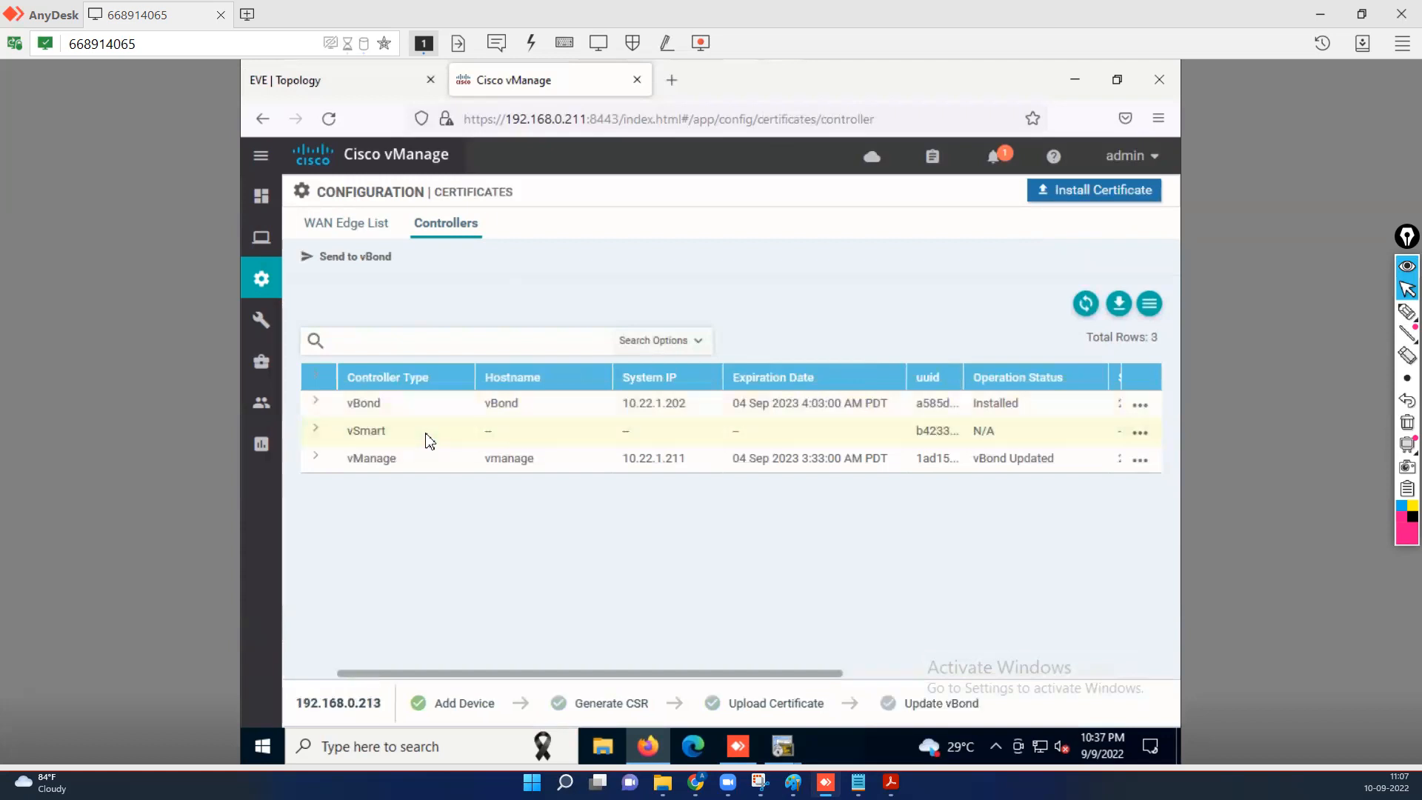
Generate and download the vSmart CSR as undefined.csr, then show it in the Downloads folder.
click(1141, 434)
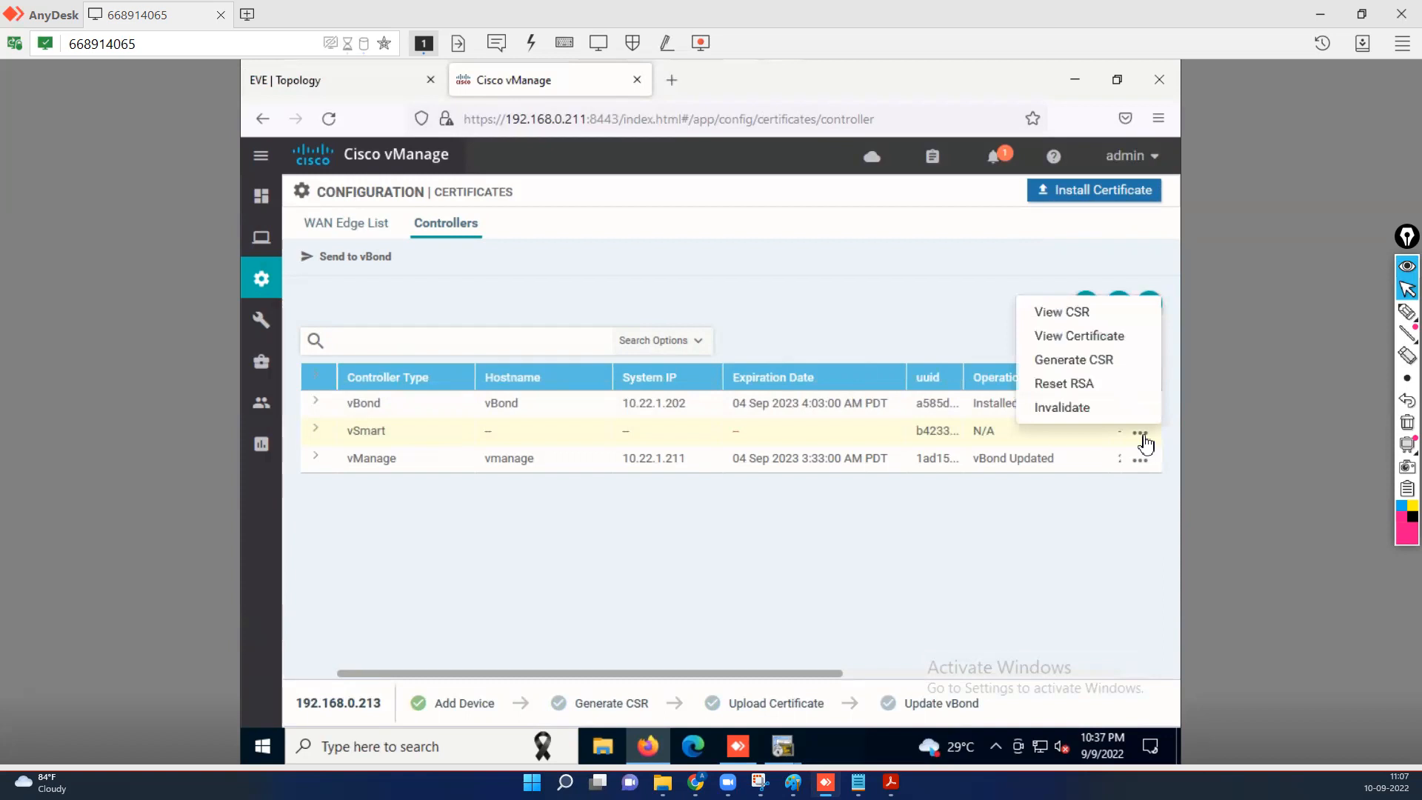
click(1089, 361)
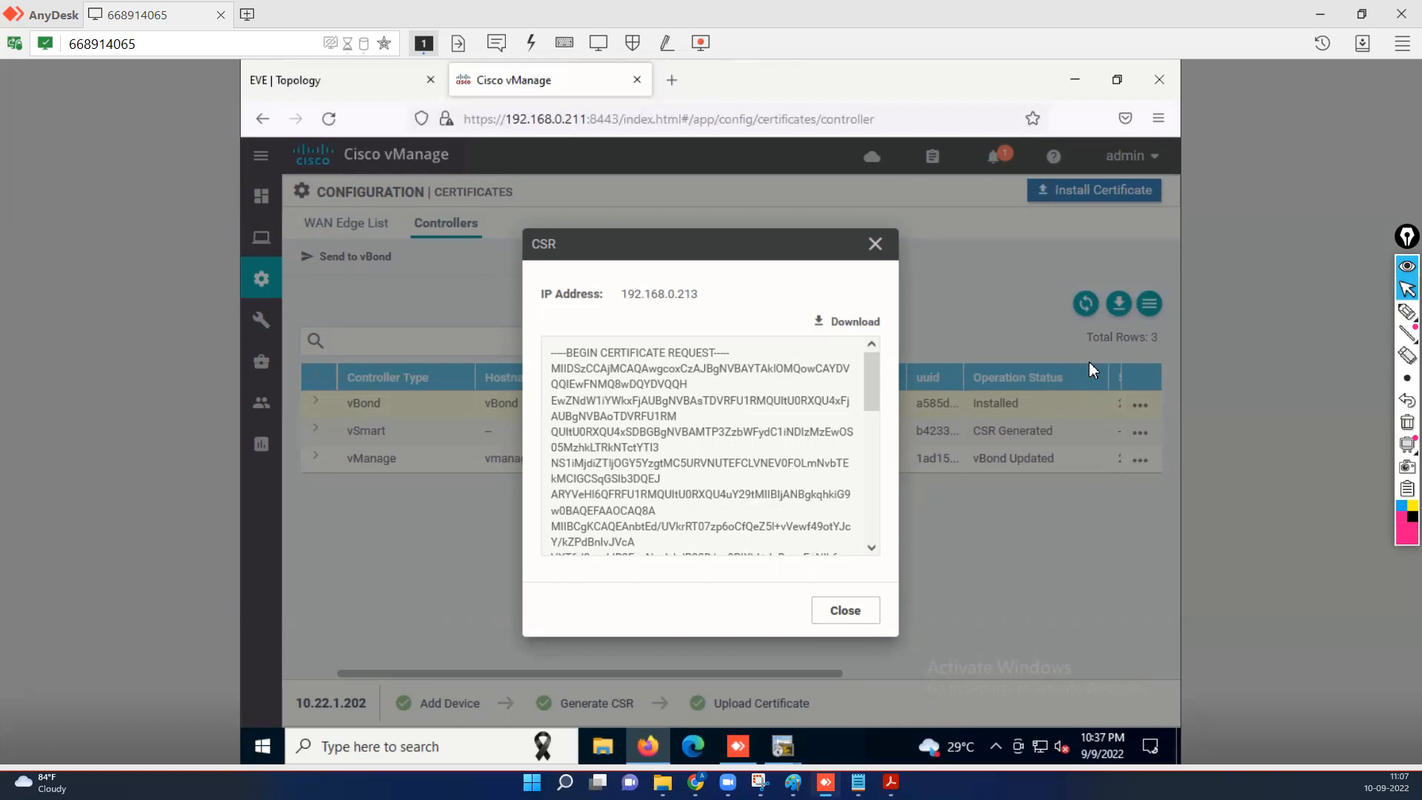
click(855, 325)
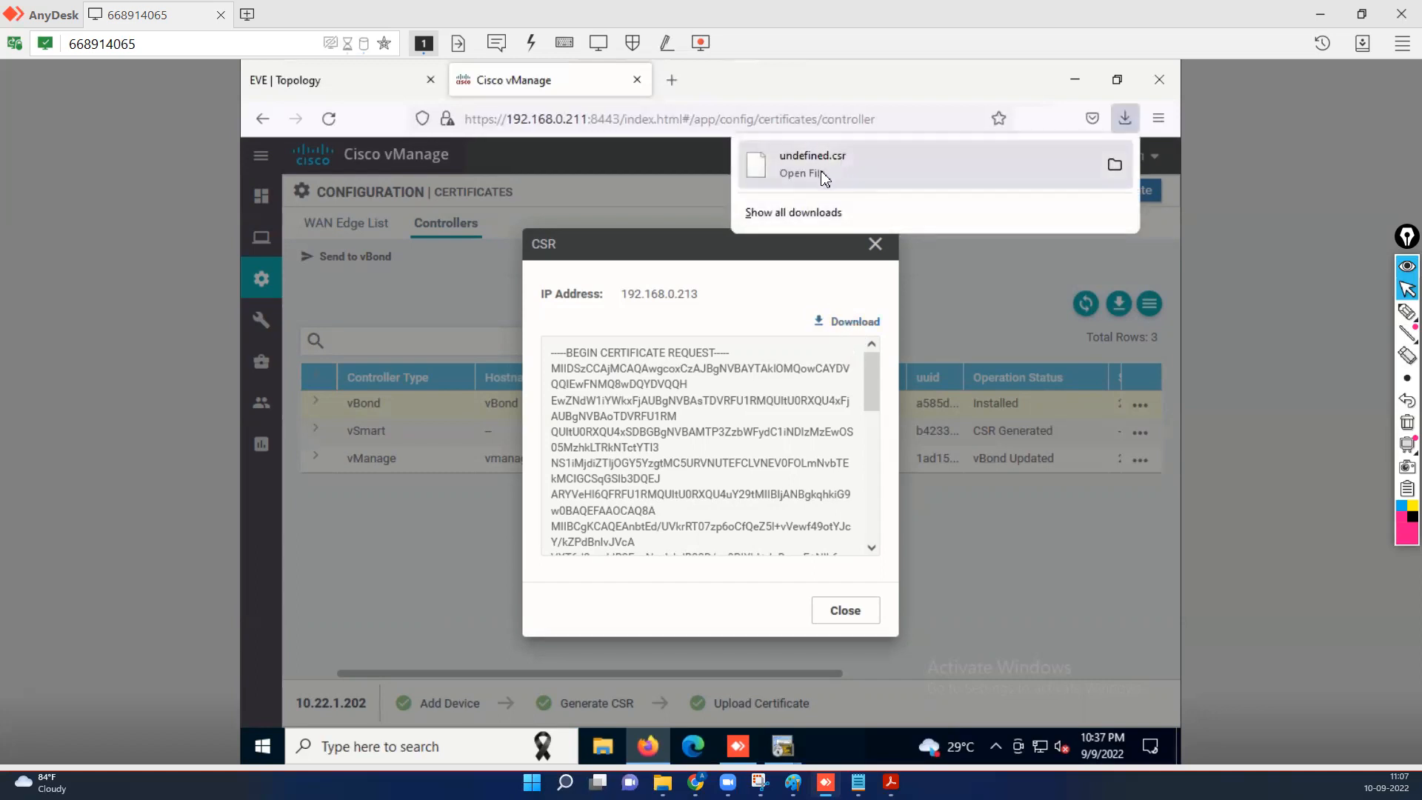
click(851, 615)
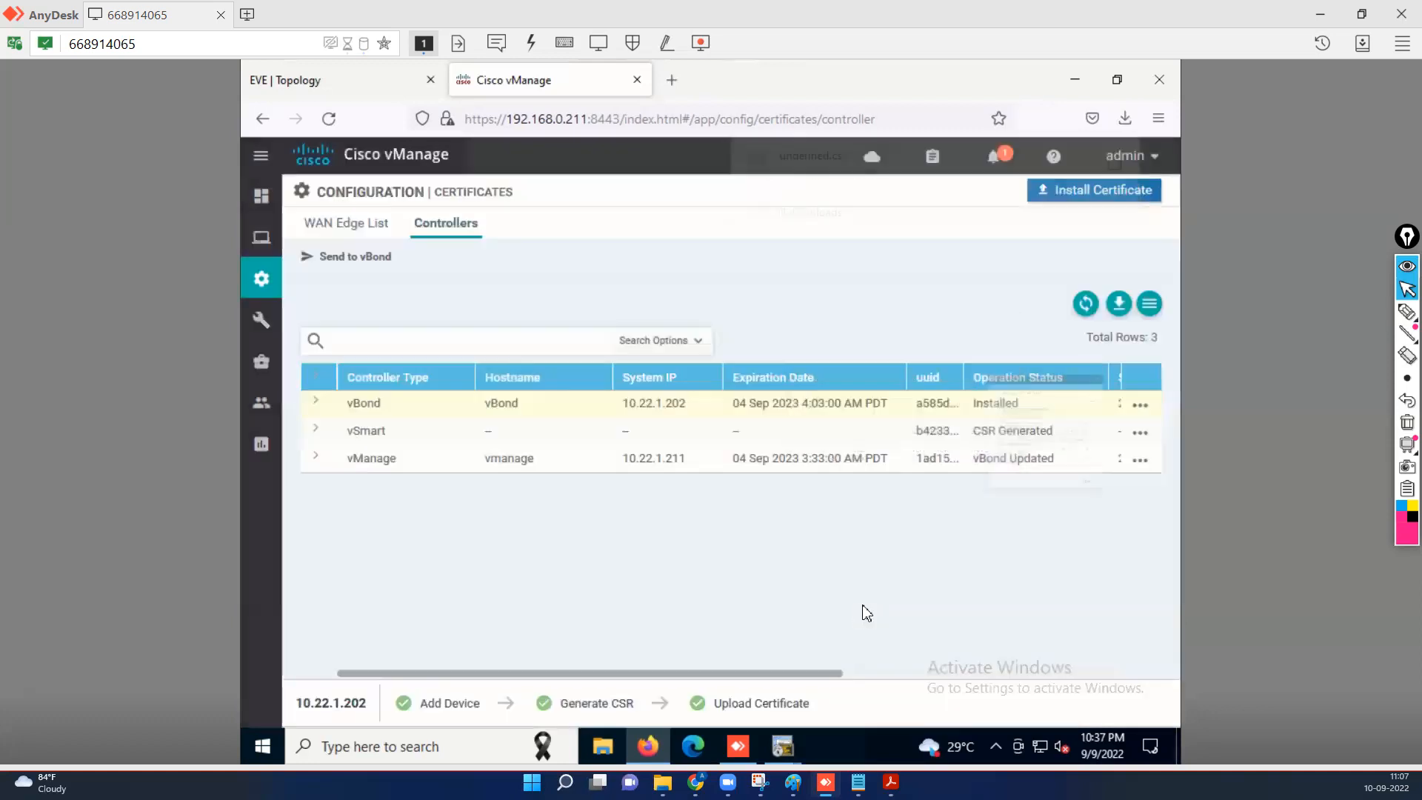
click(1126, 120)
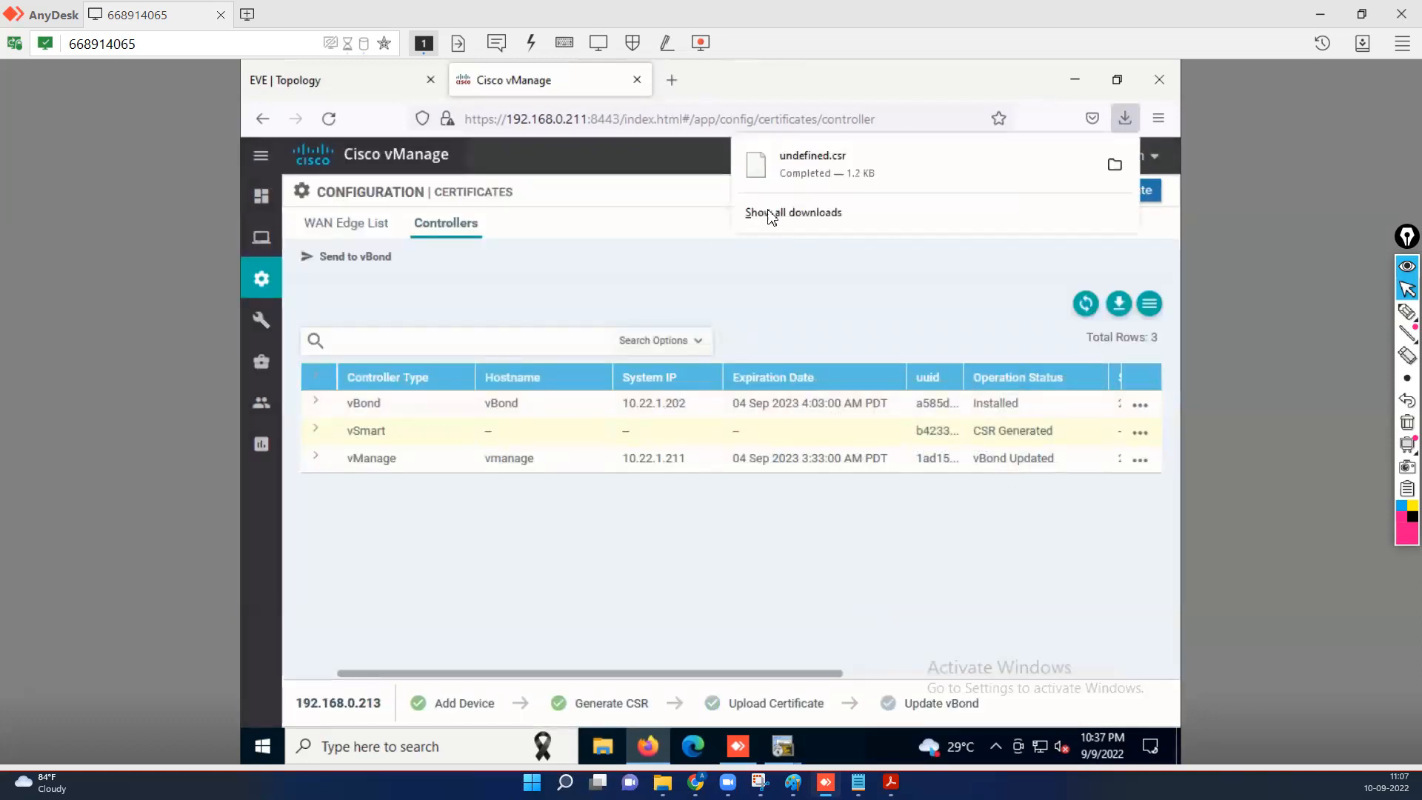
click(1117, 164)
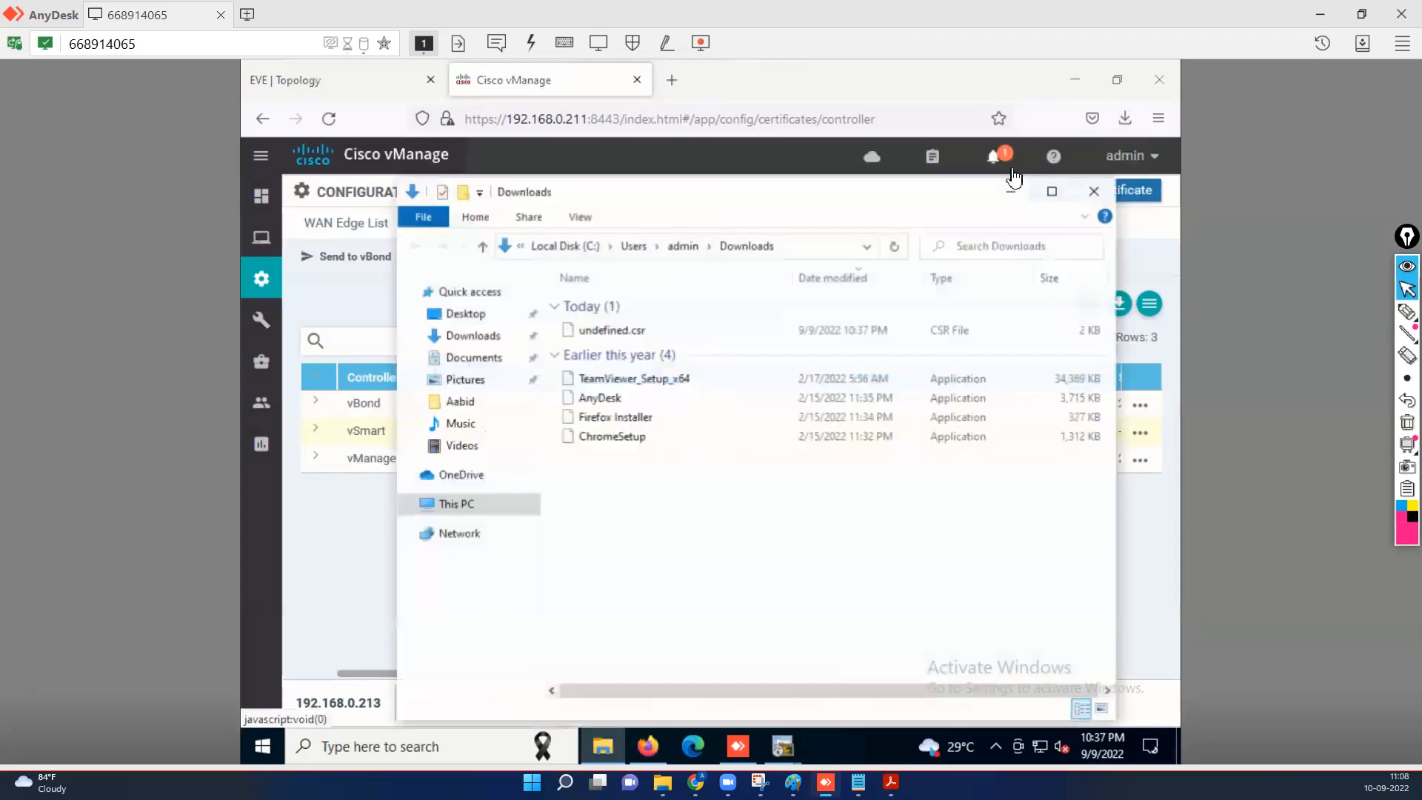
Cut undefined.csr and navigate to the user's folder under C:\IOPEX.
double_click(677, 329)
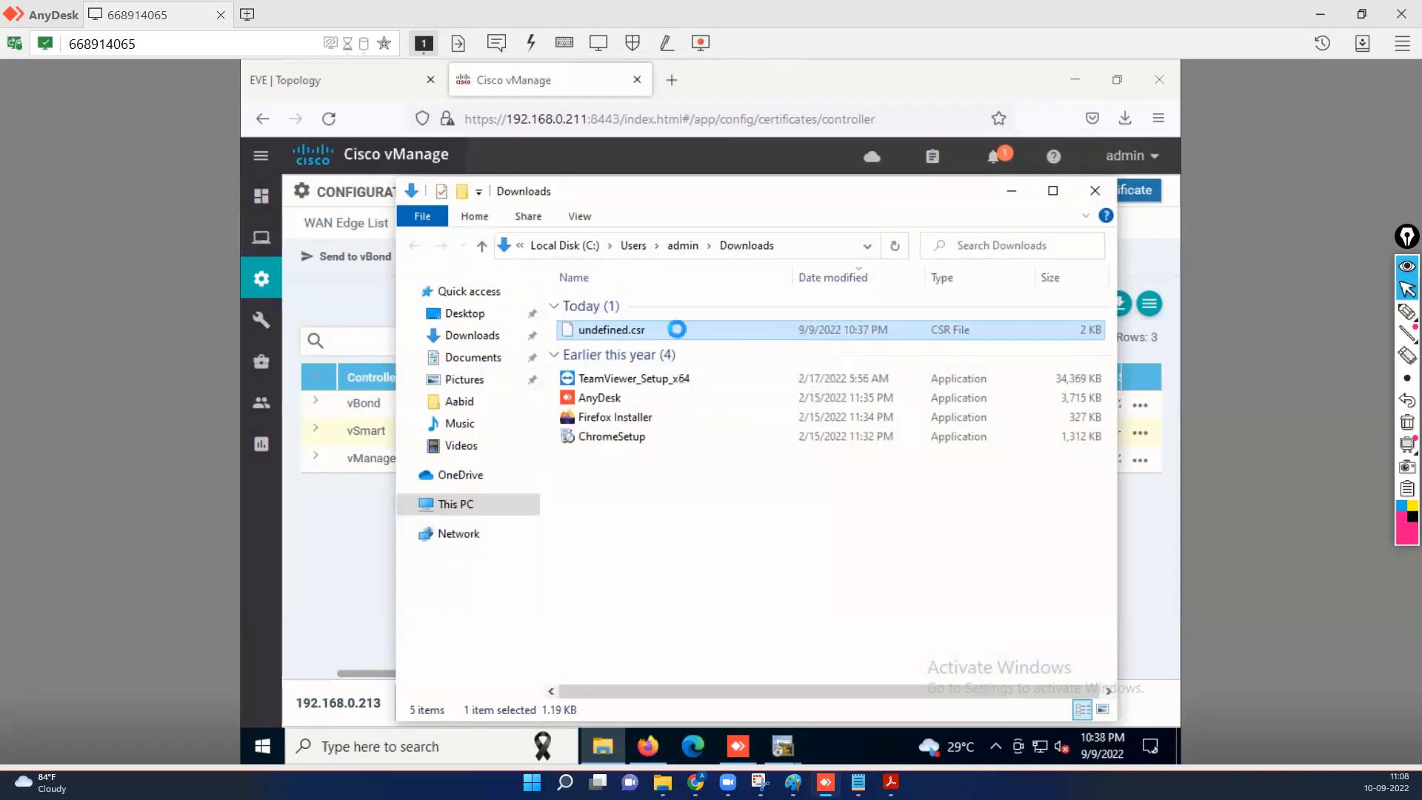
right_click(677, 329)
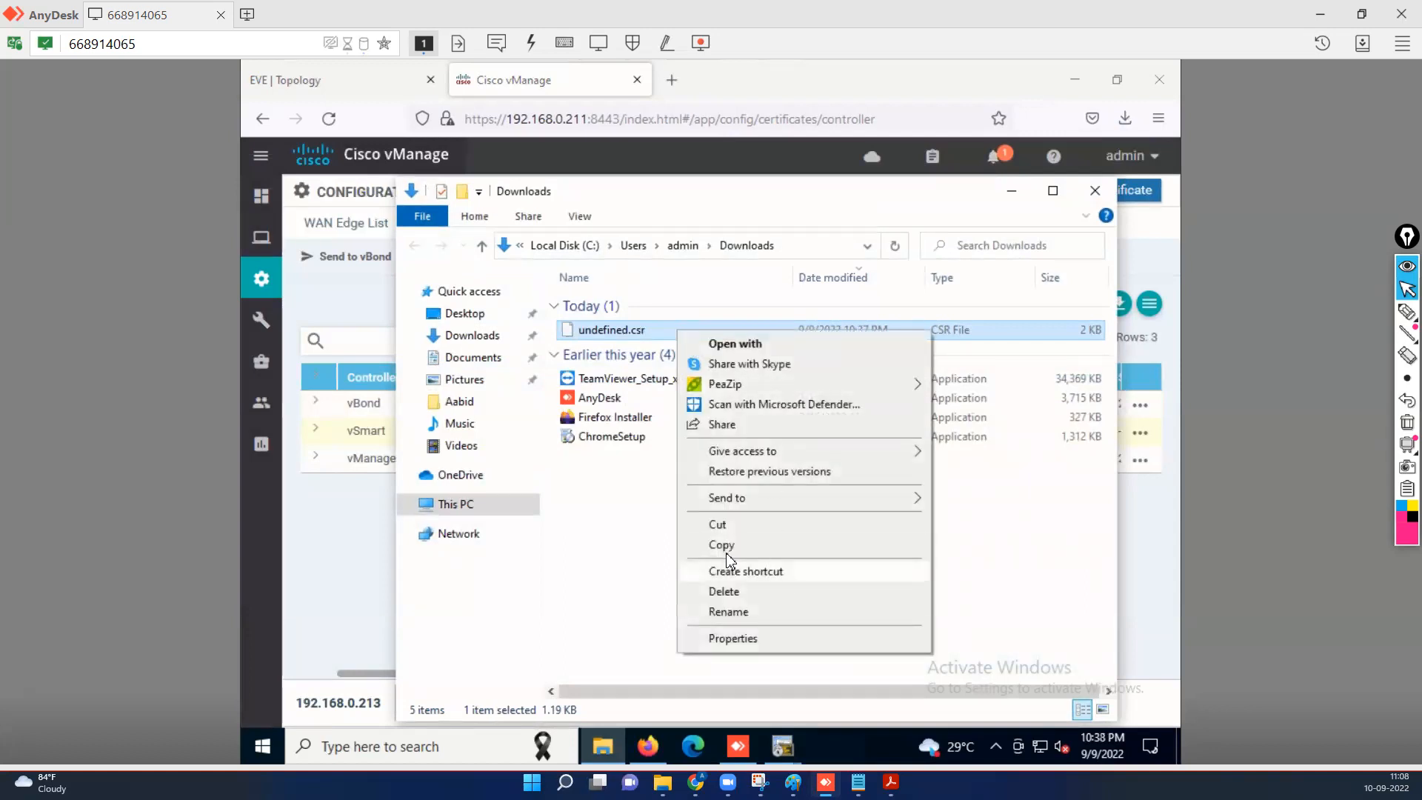
click(726, 527)
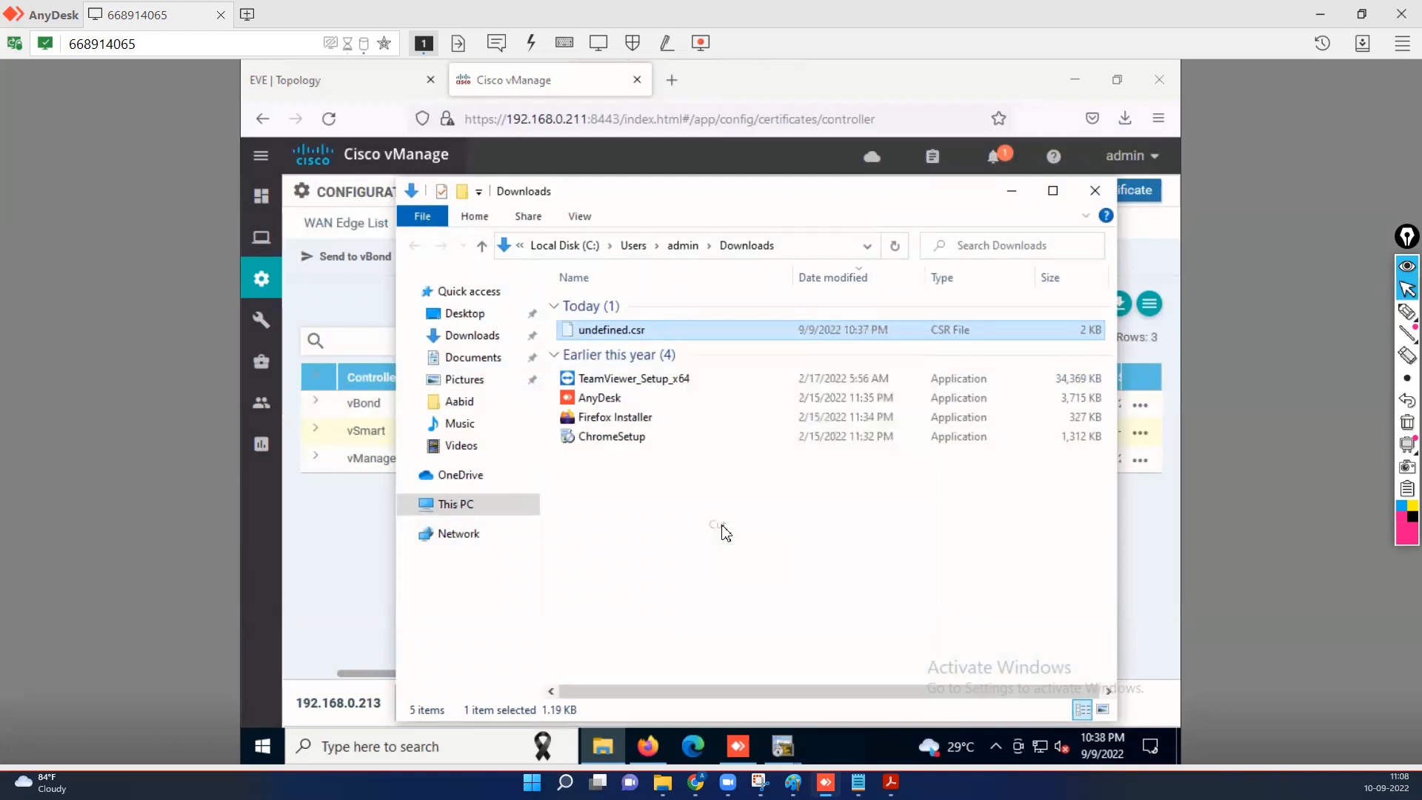
click(463, 505)
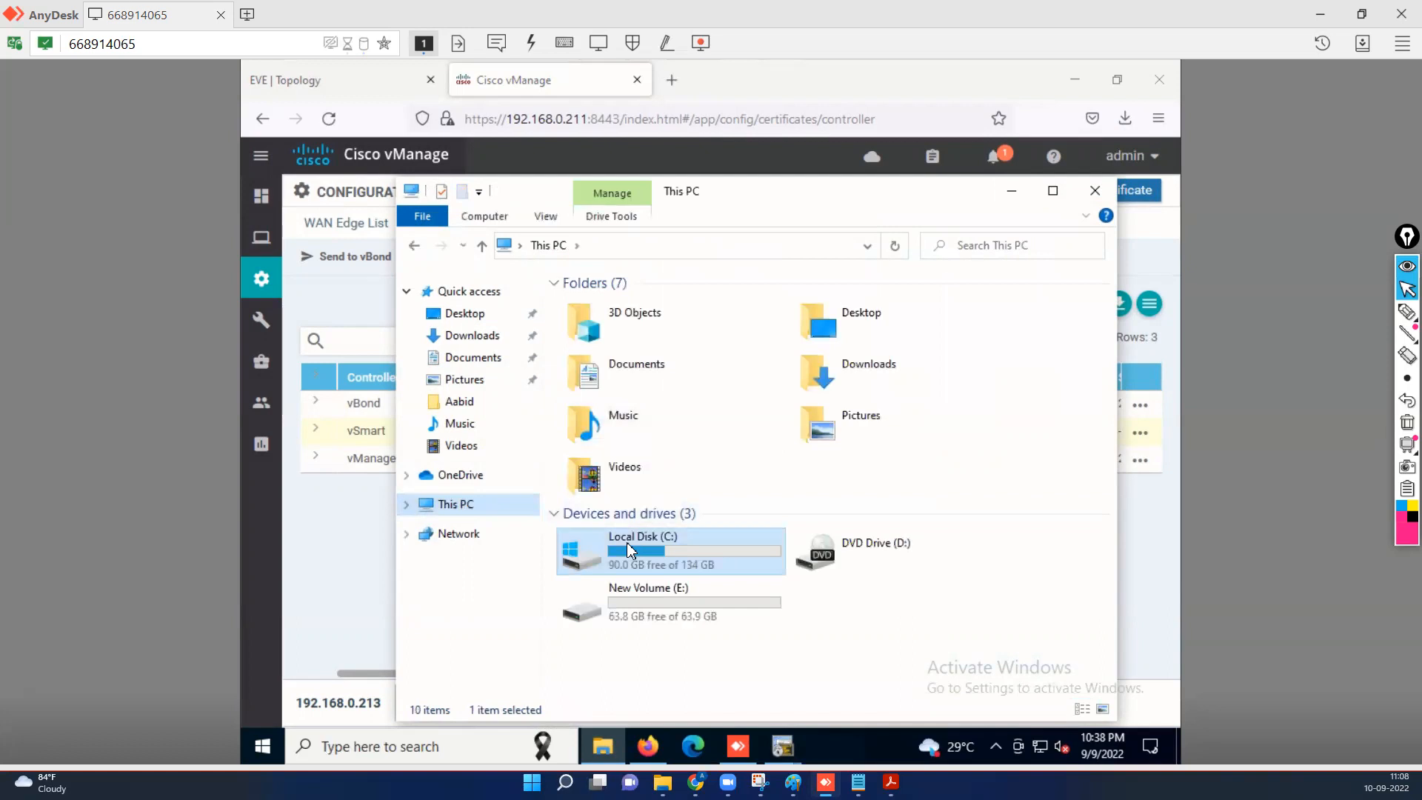
double_click(627, 540)
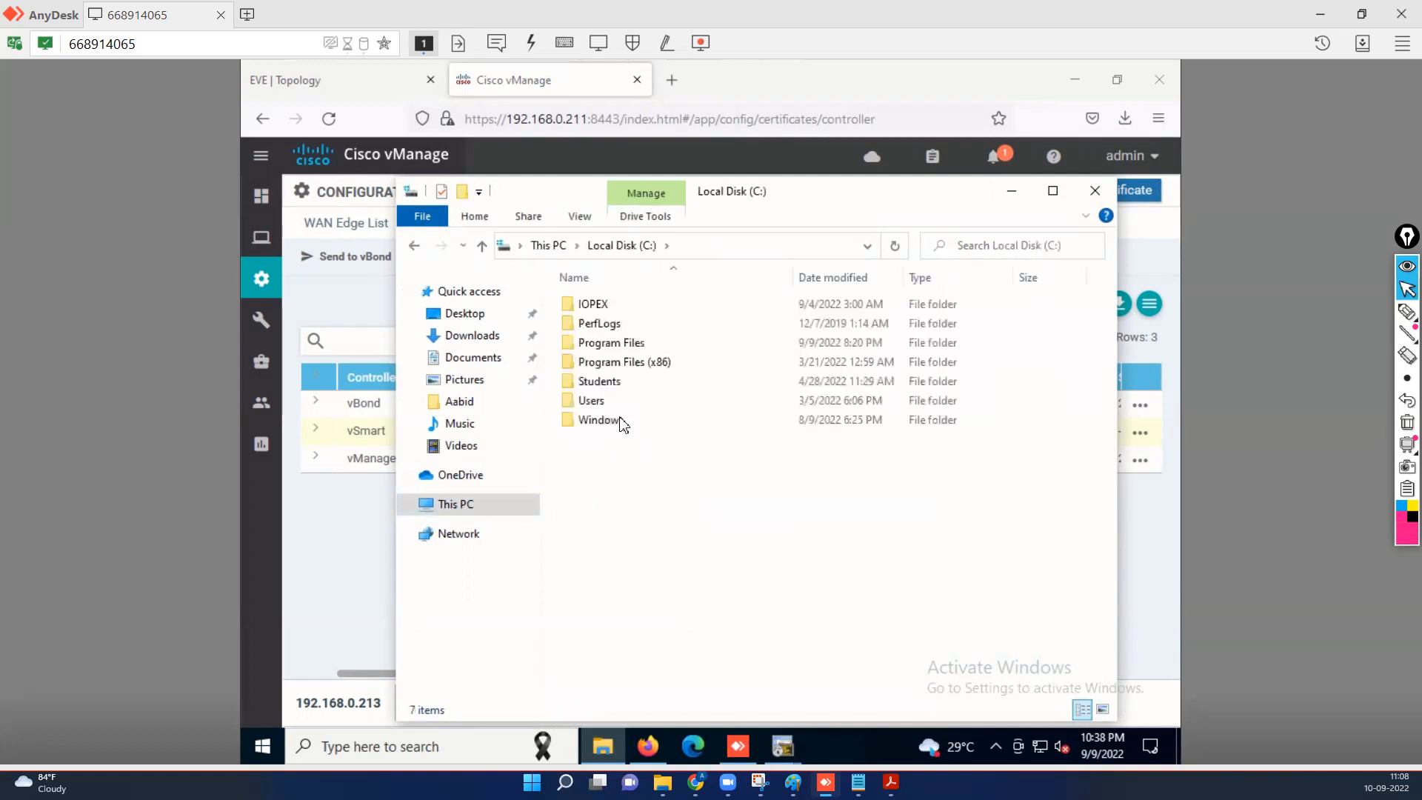
double_click(592, 305)
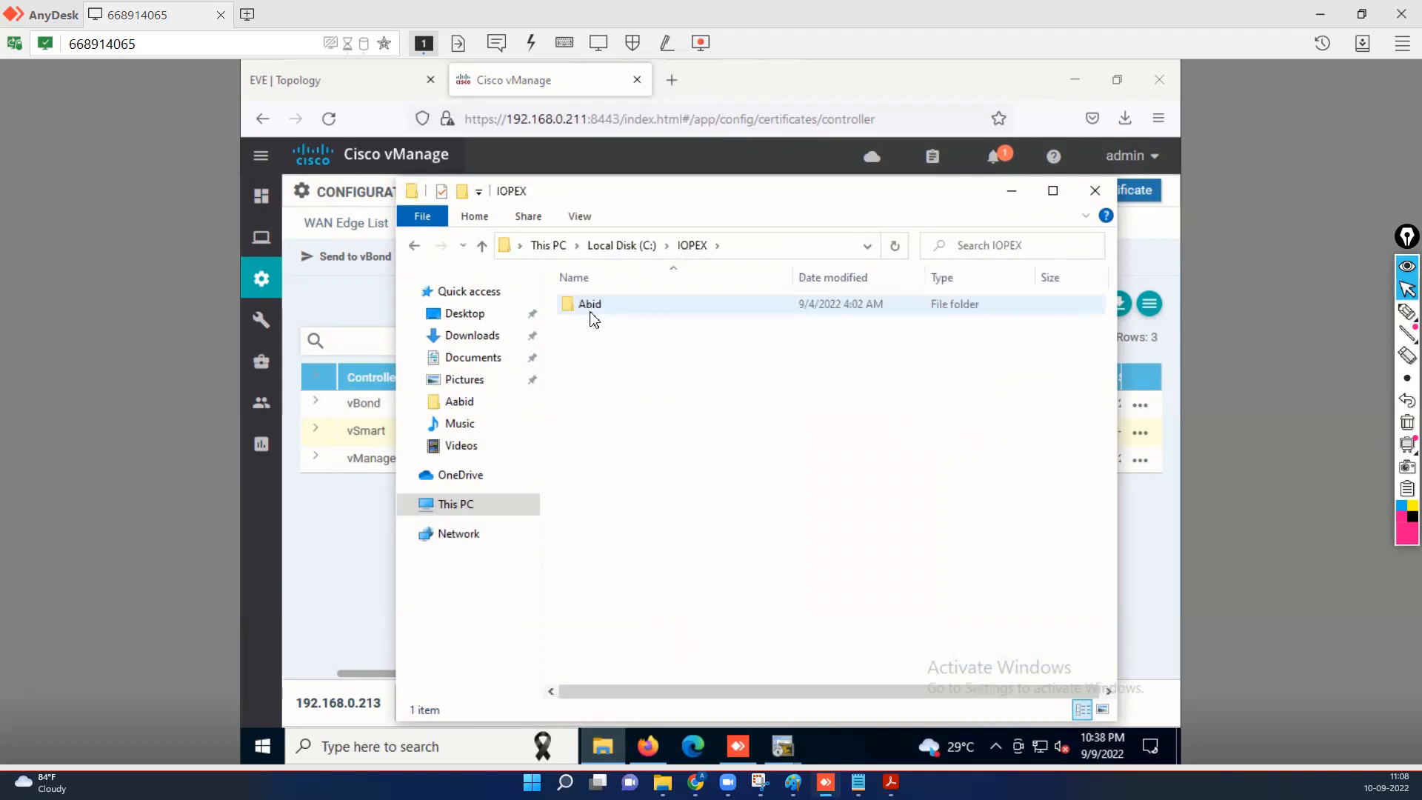
double_click(590, 308)
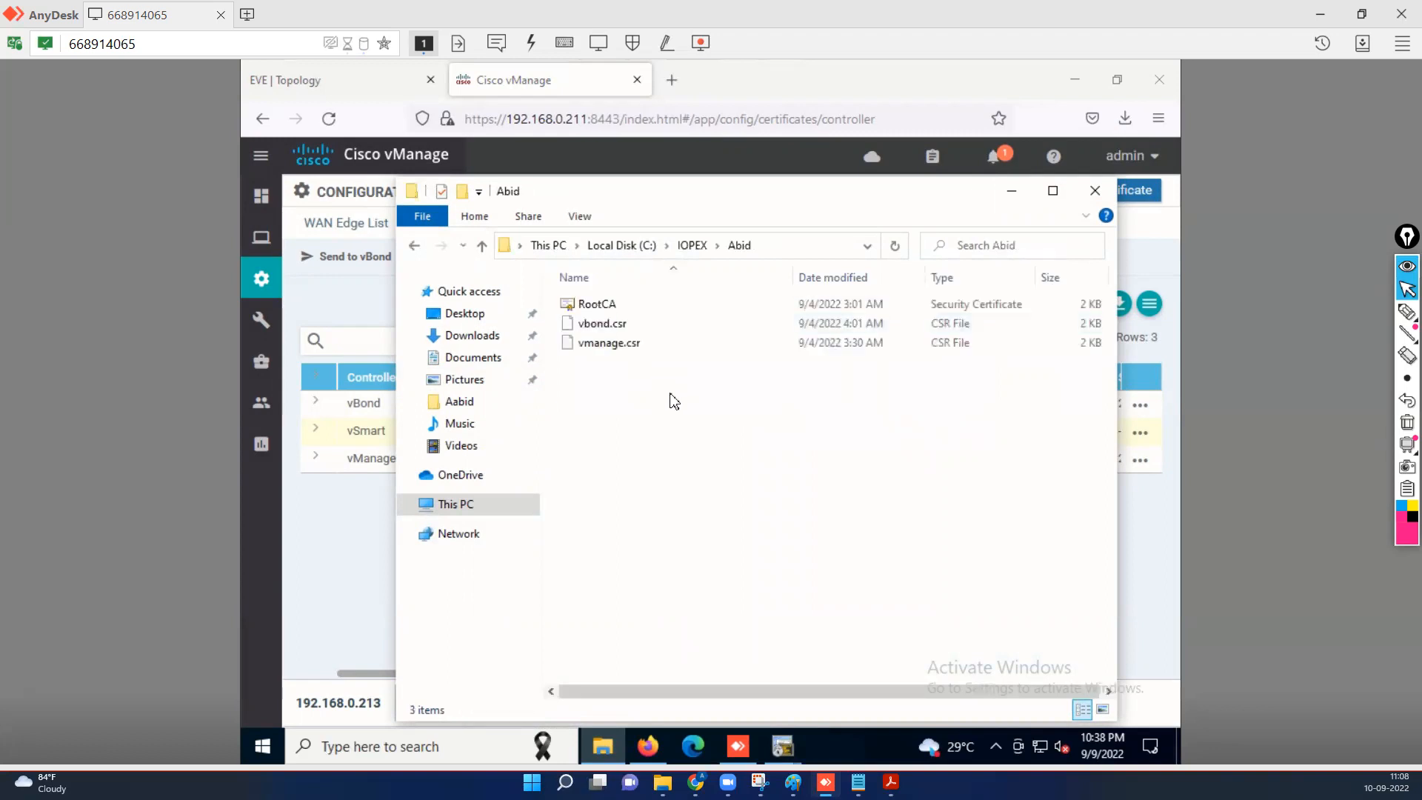
Paste the CSR there and rename it to vSmart.csr.
right_click(675, 401)
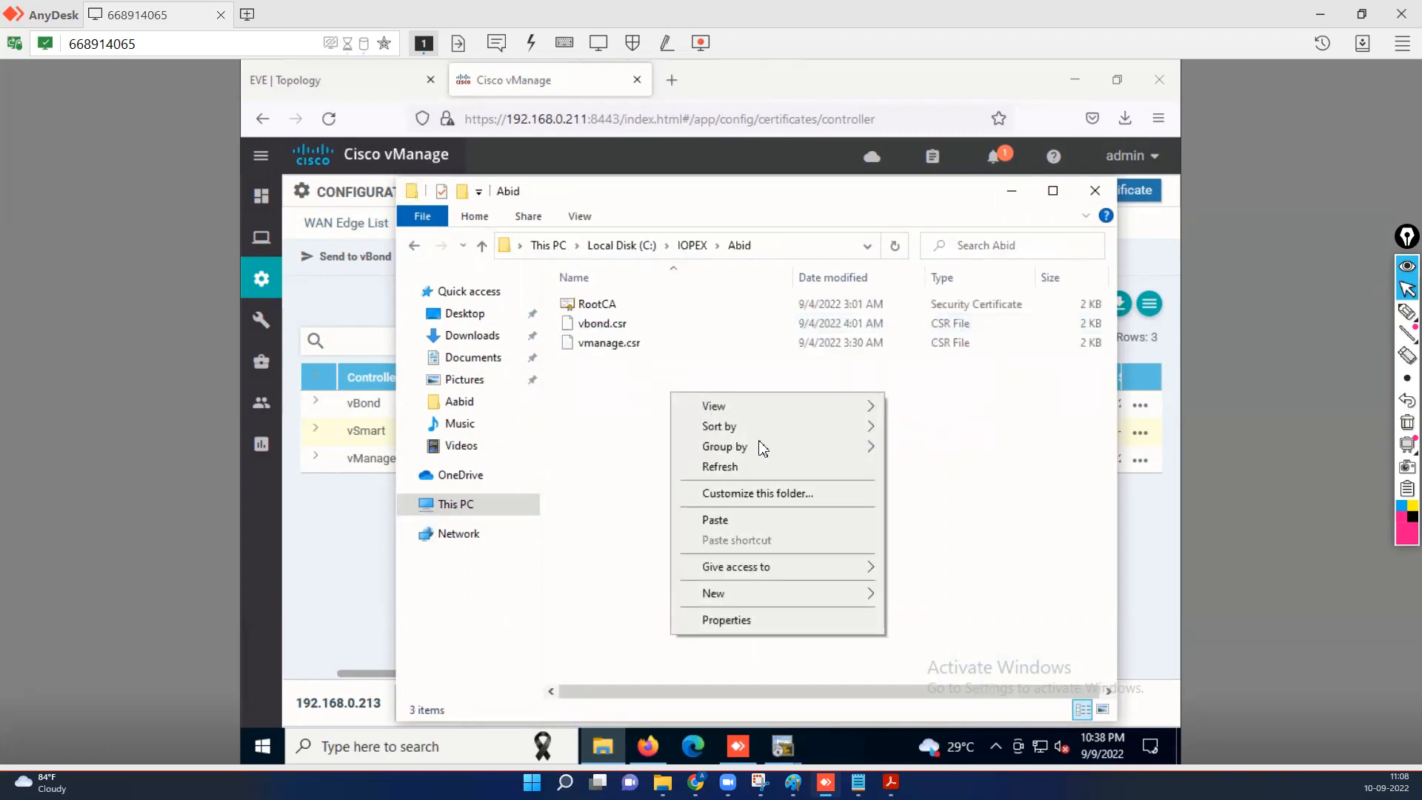
click(715, 521)
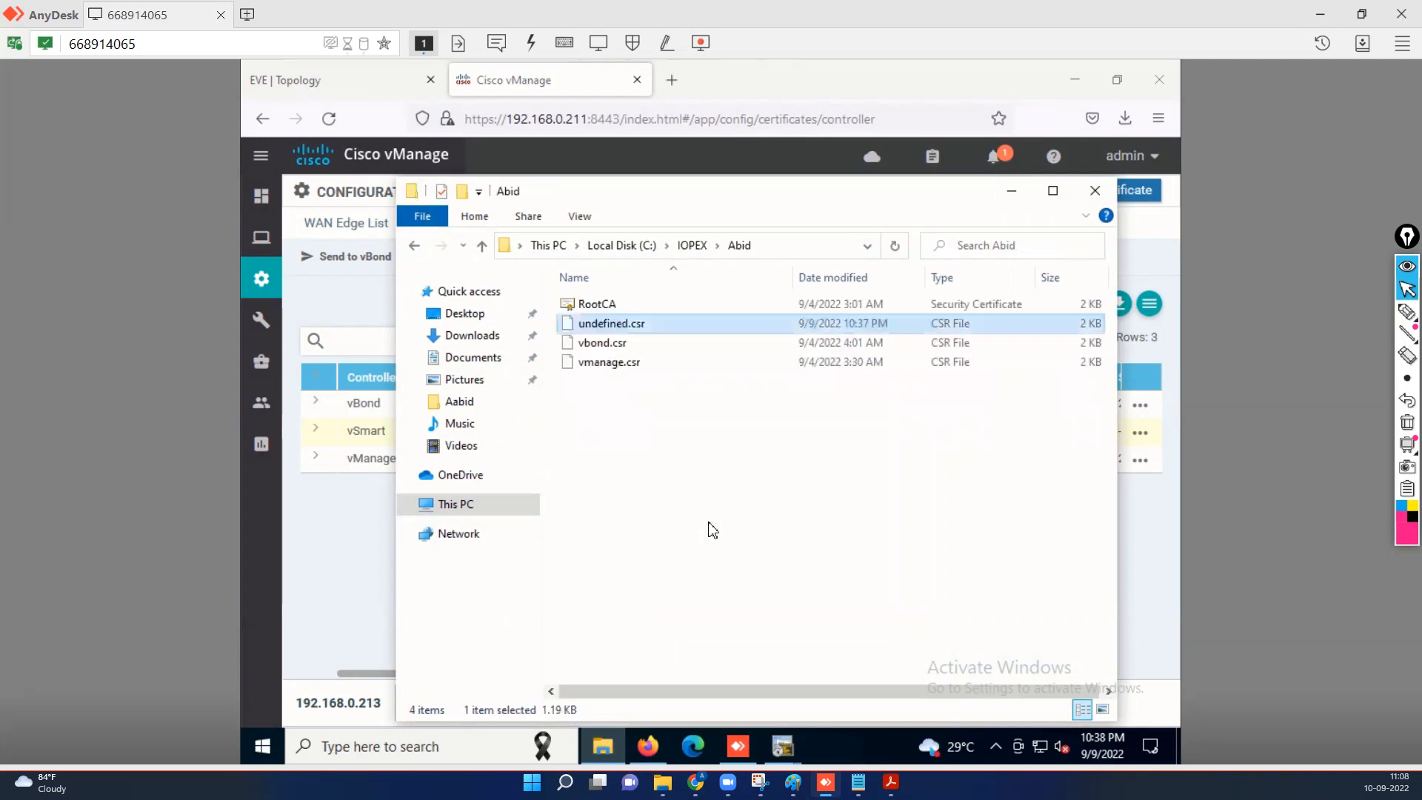
click(612, 325)
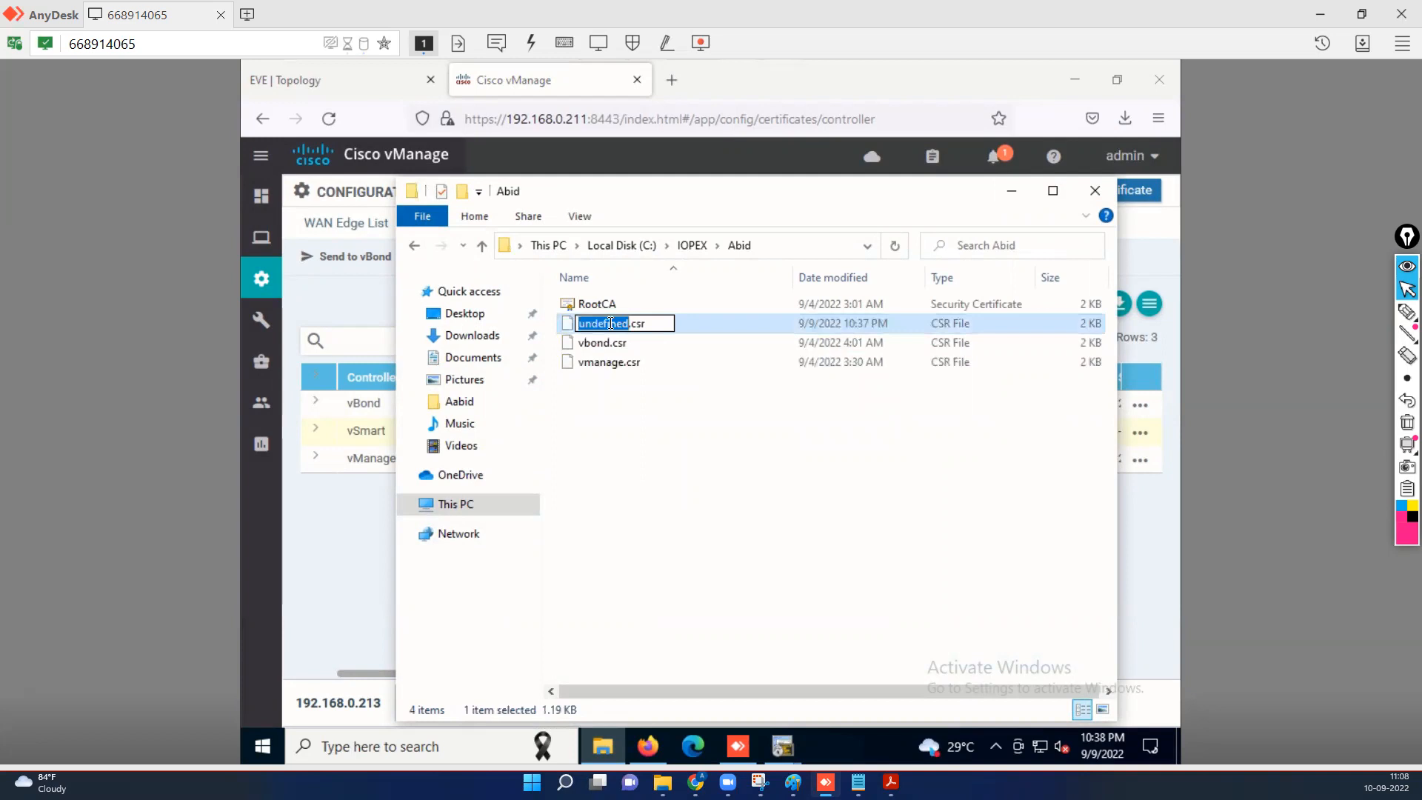
text(vSmart)
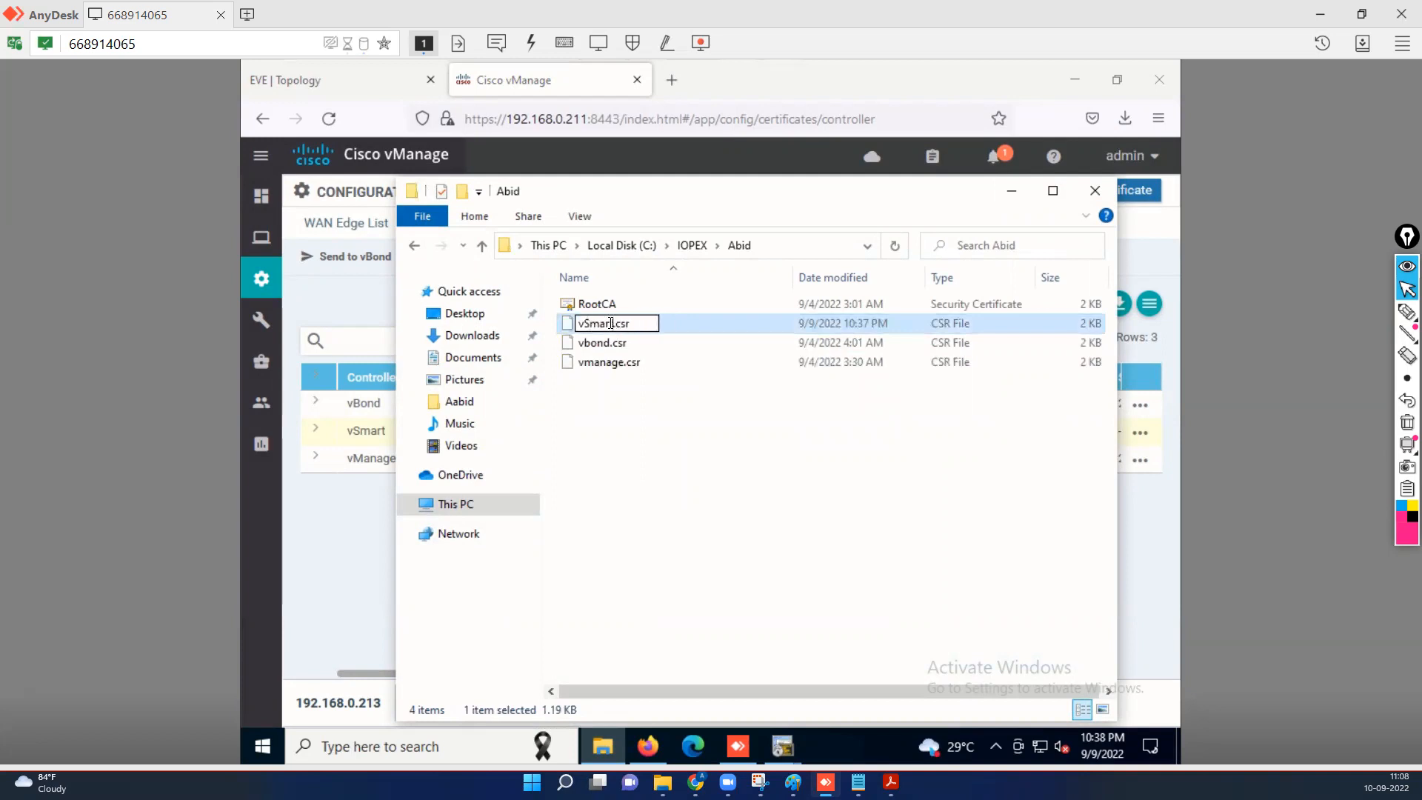
click(673, 439)
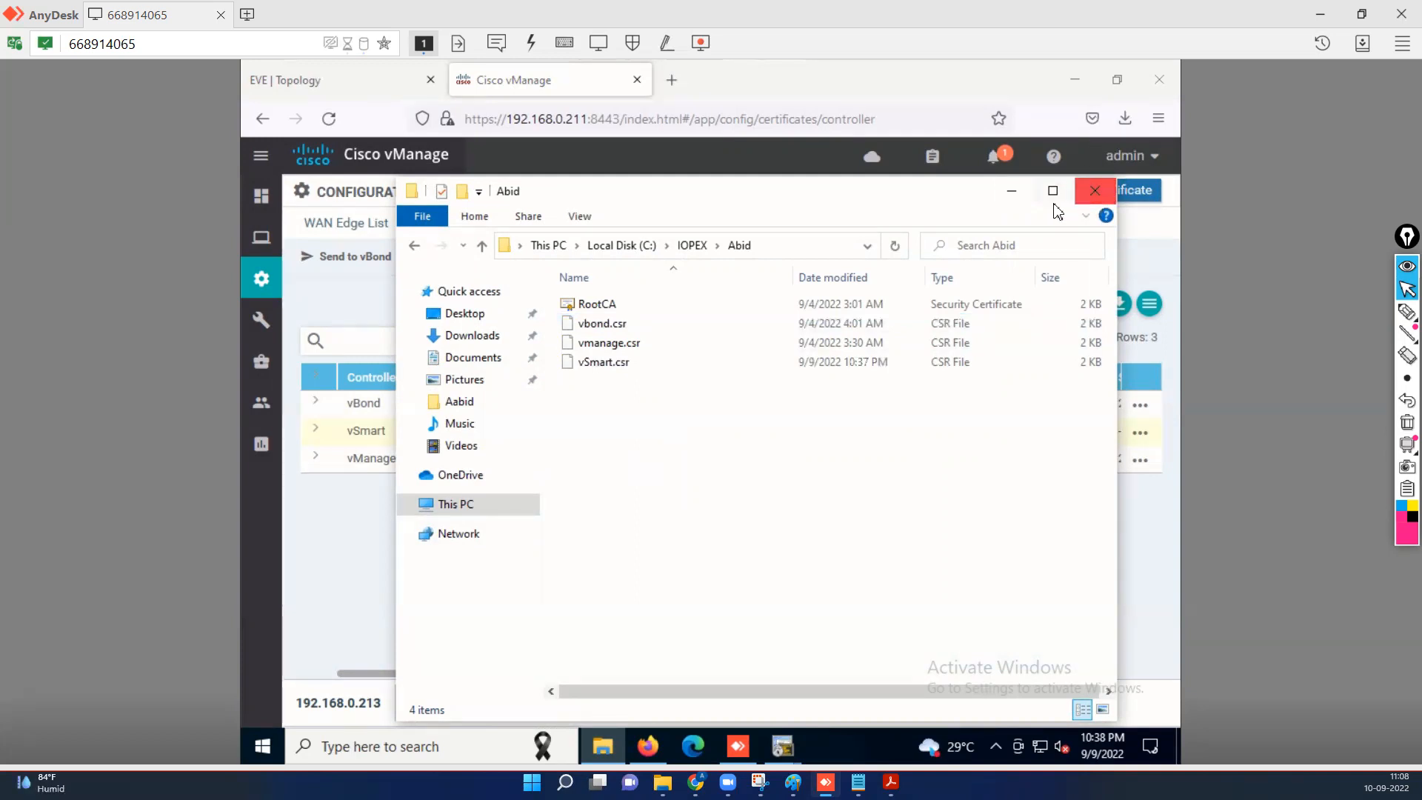
Close File Explorer and minimize Firefox and AnyDesk to reveal the desktop.
click(1095, 191)
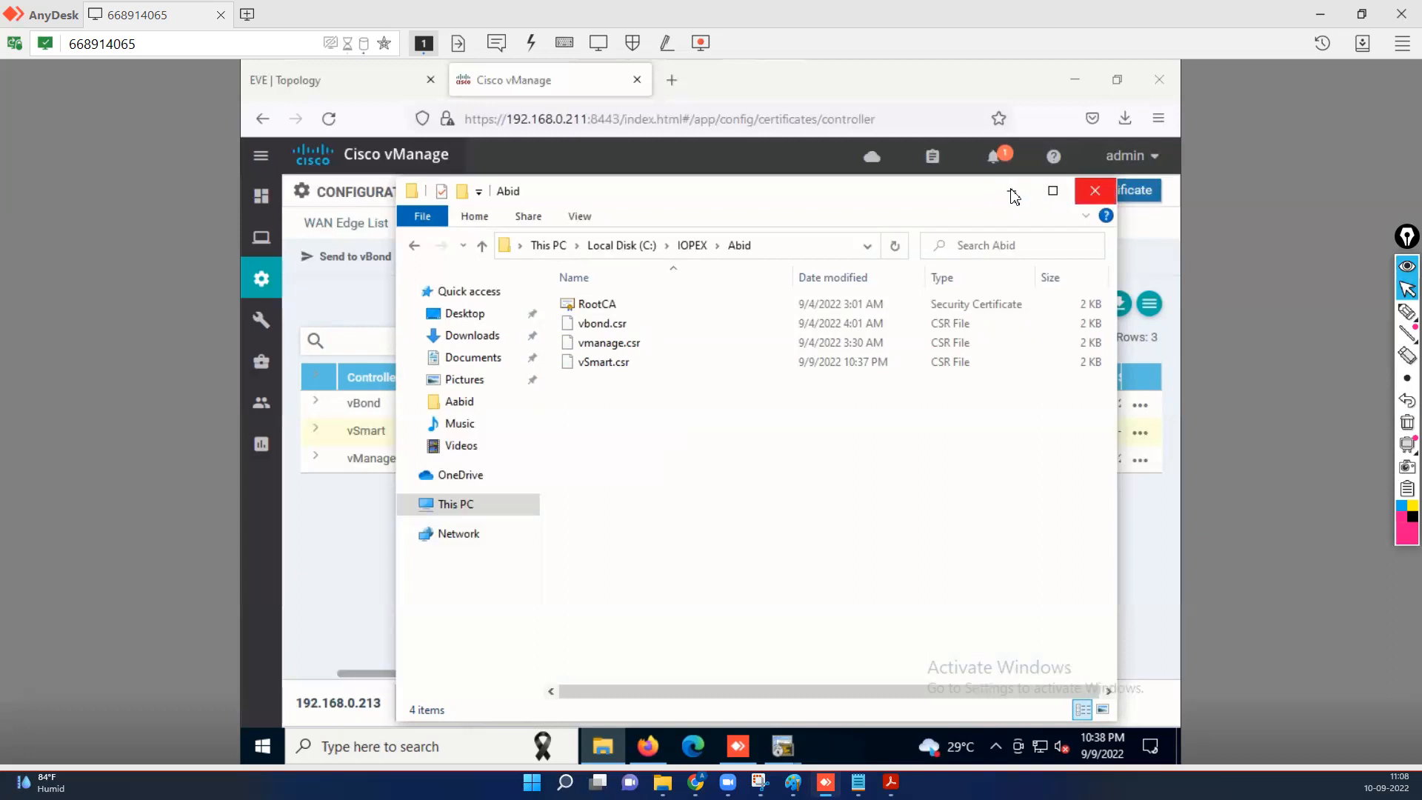
click(1077, 81)
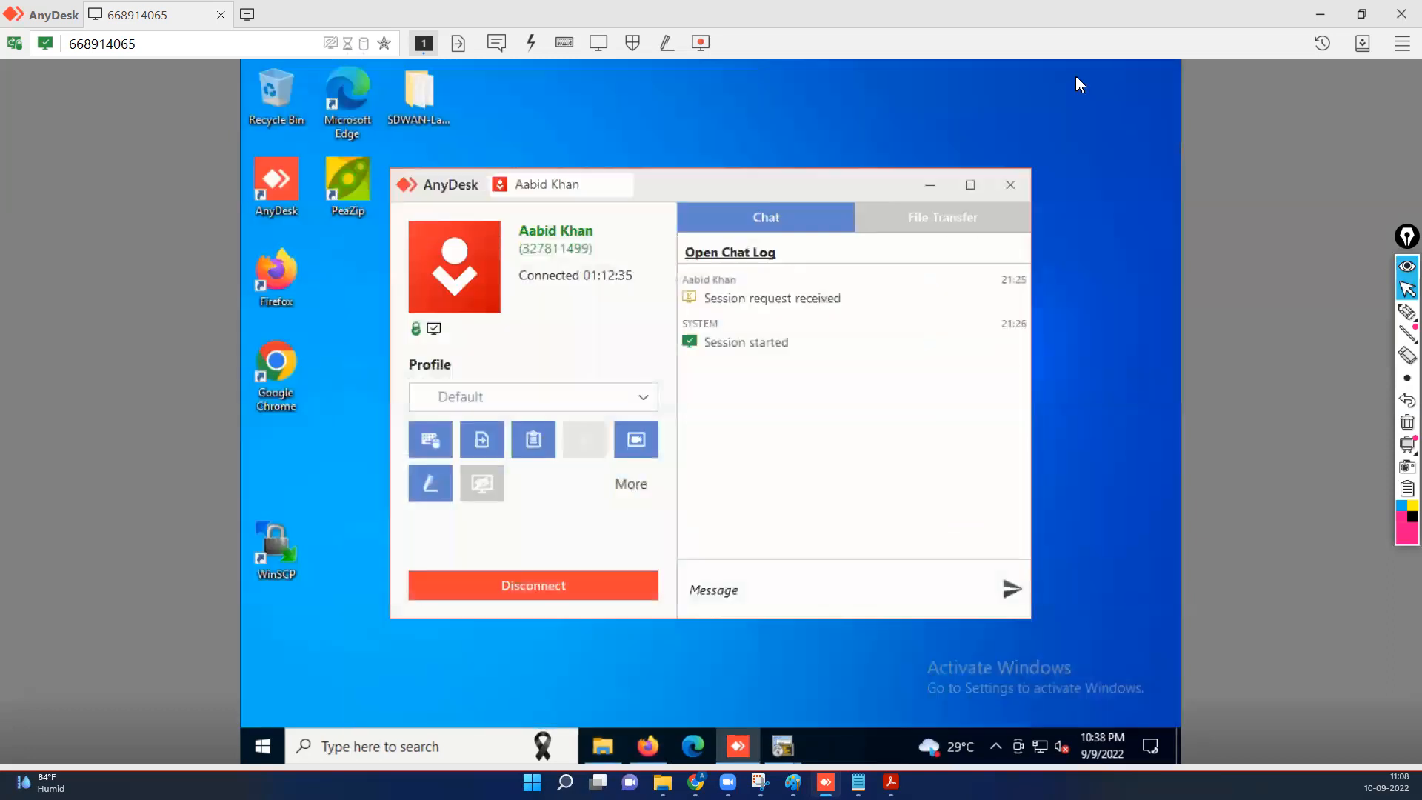
click(930, 192)
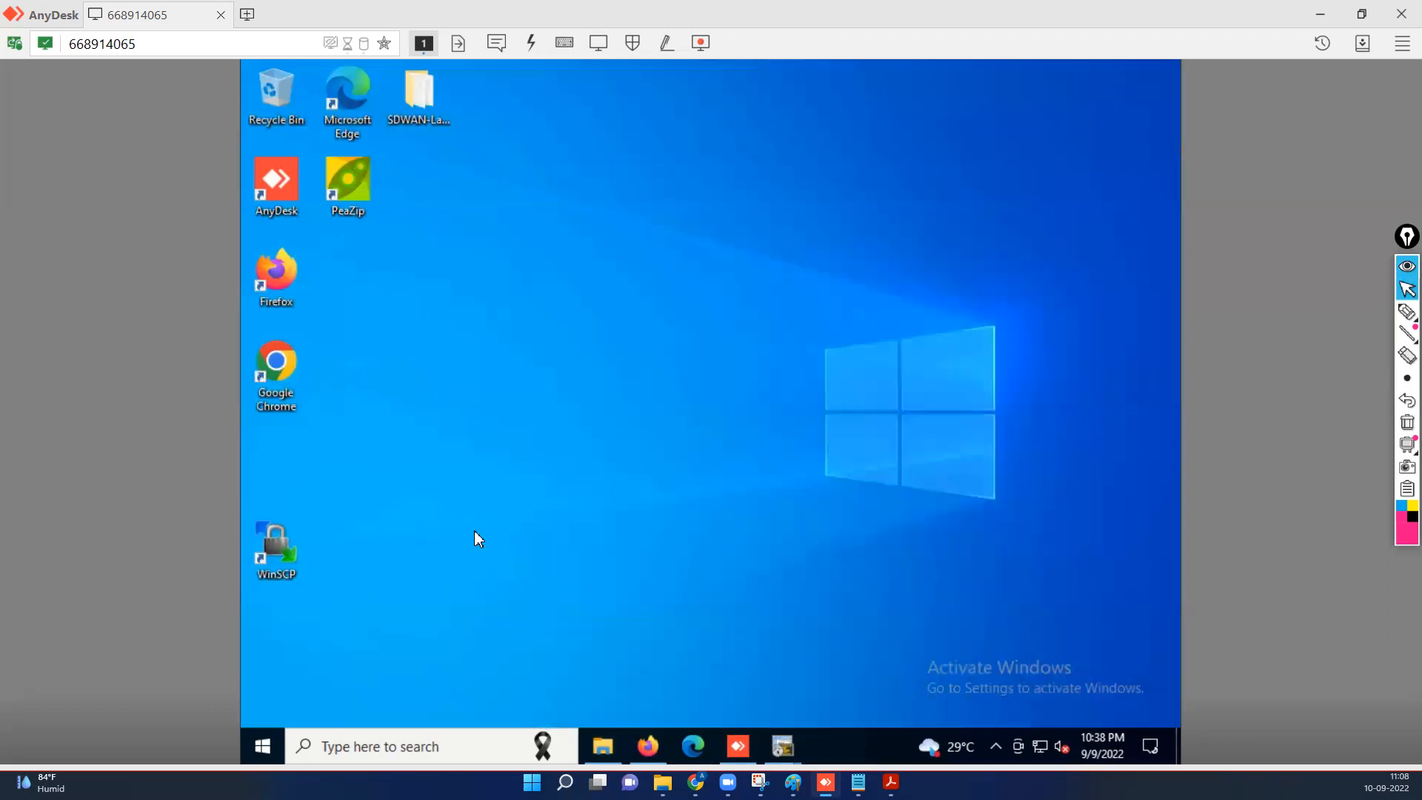
click(447, 745)
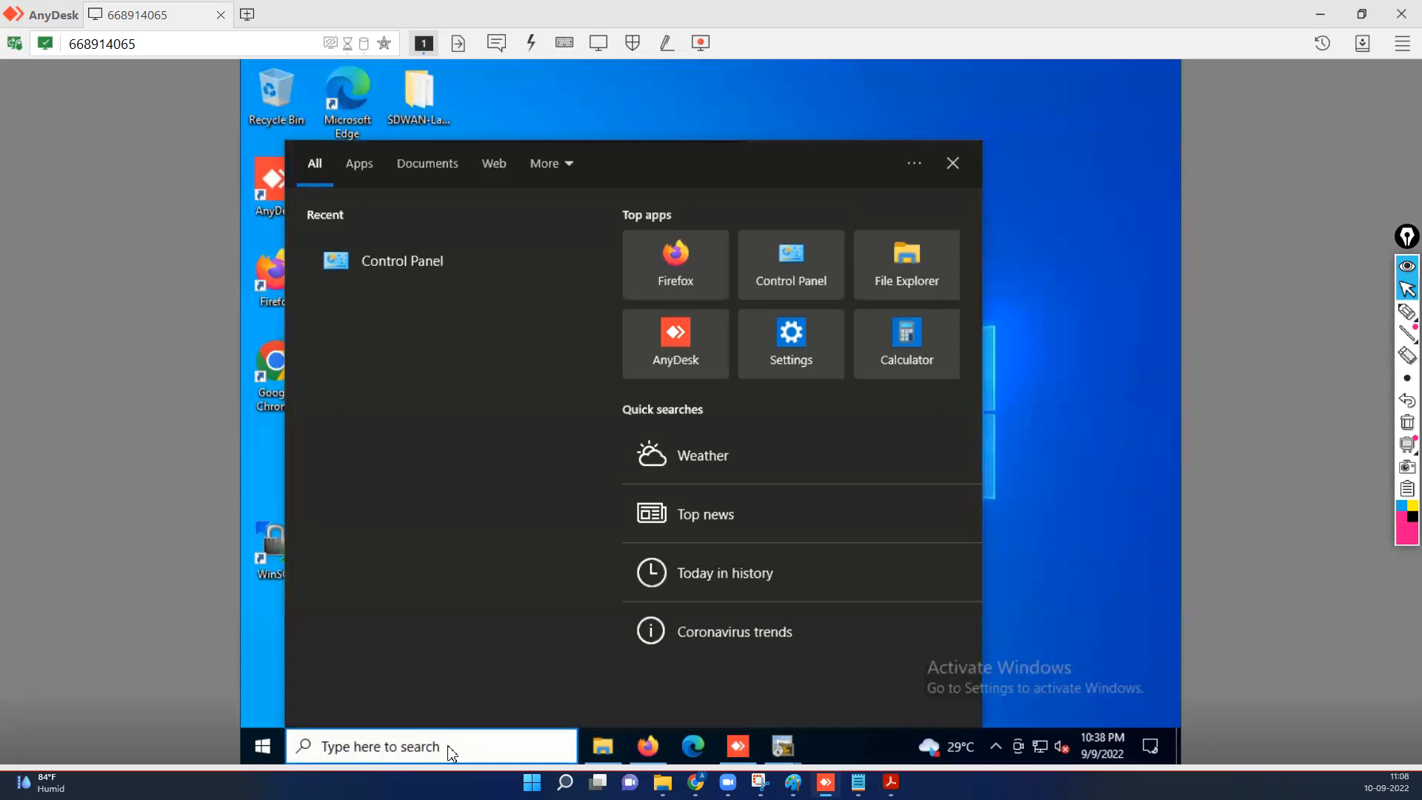
Launch XCA and unlock the recent TESTLAB-SDWAN.xdb database with its password.
text(xca)
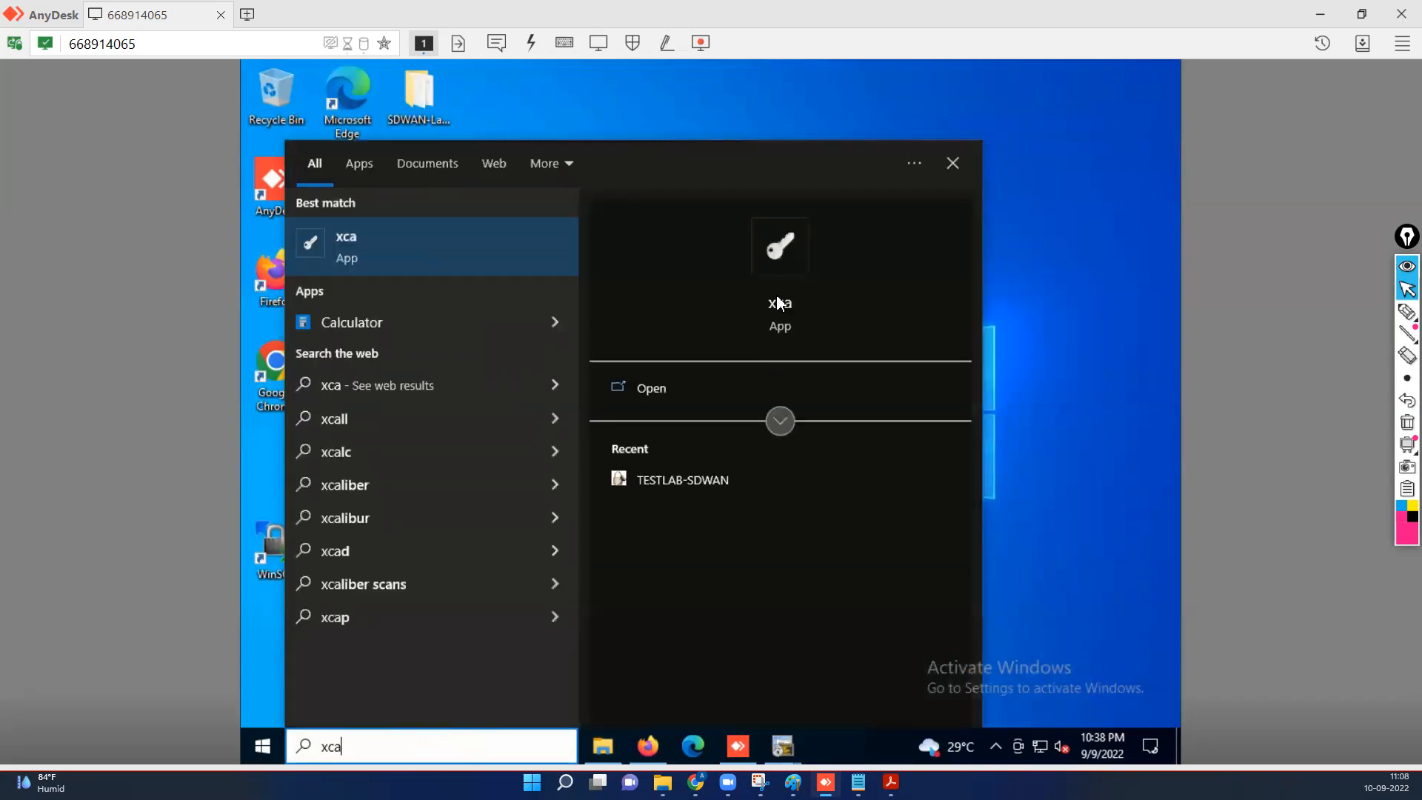
click(778, 304)
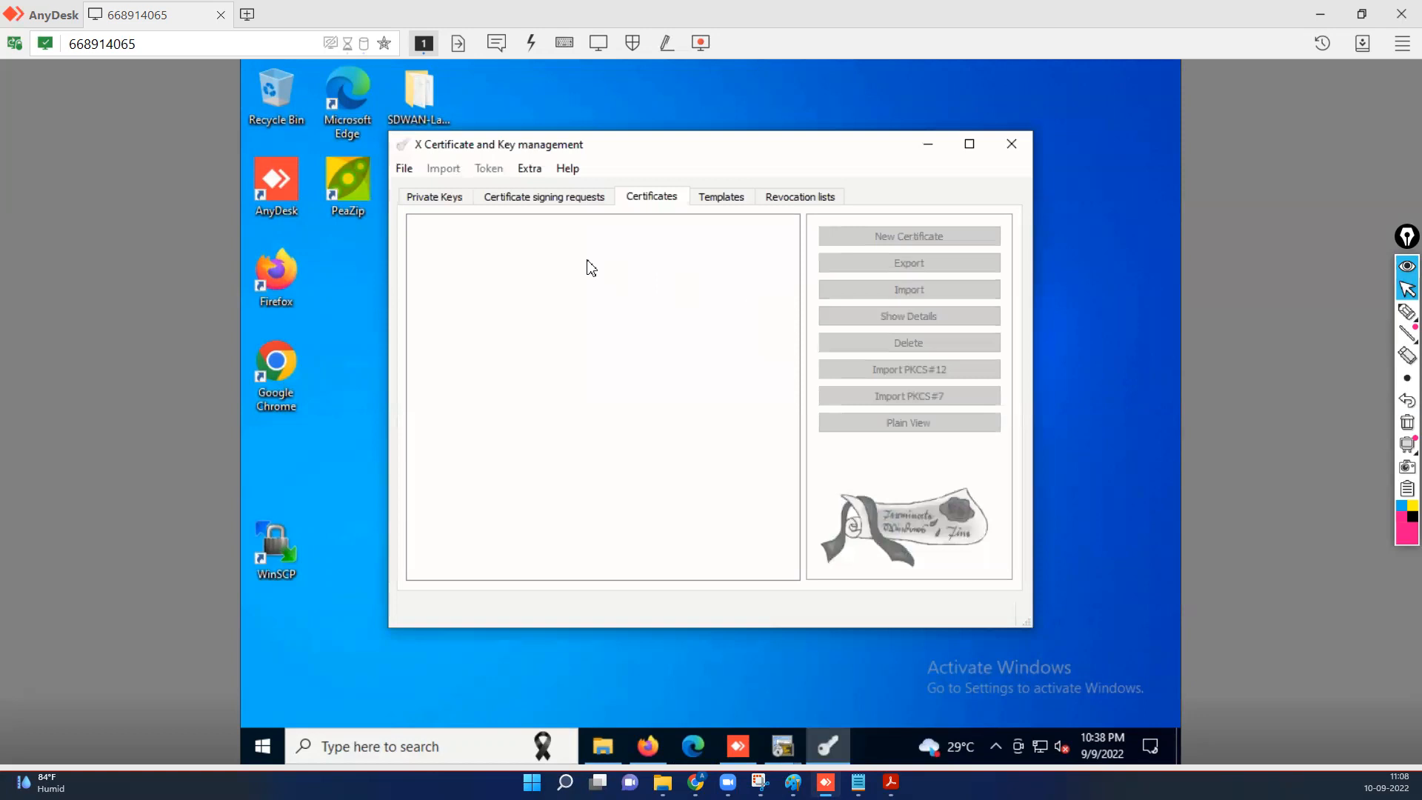
click(406, 170)
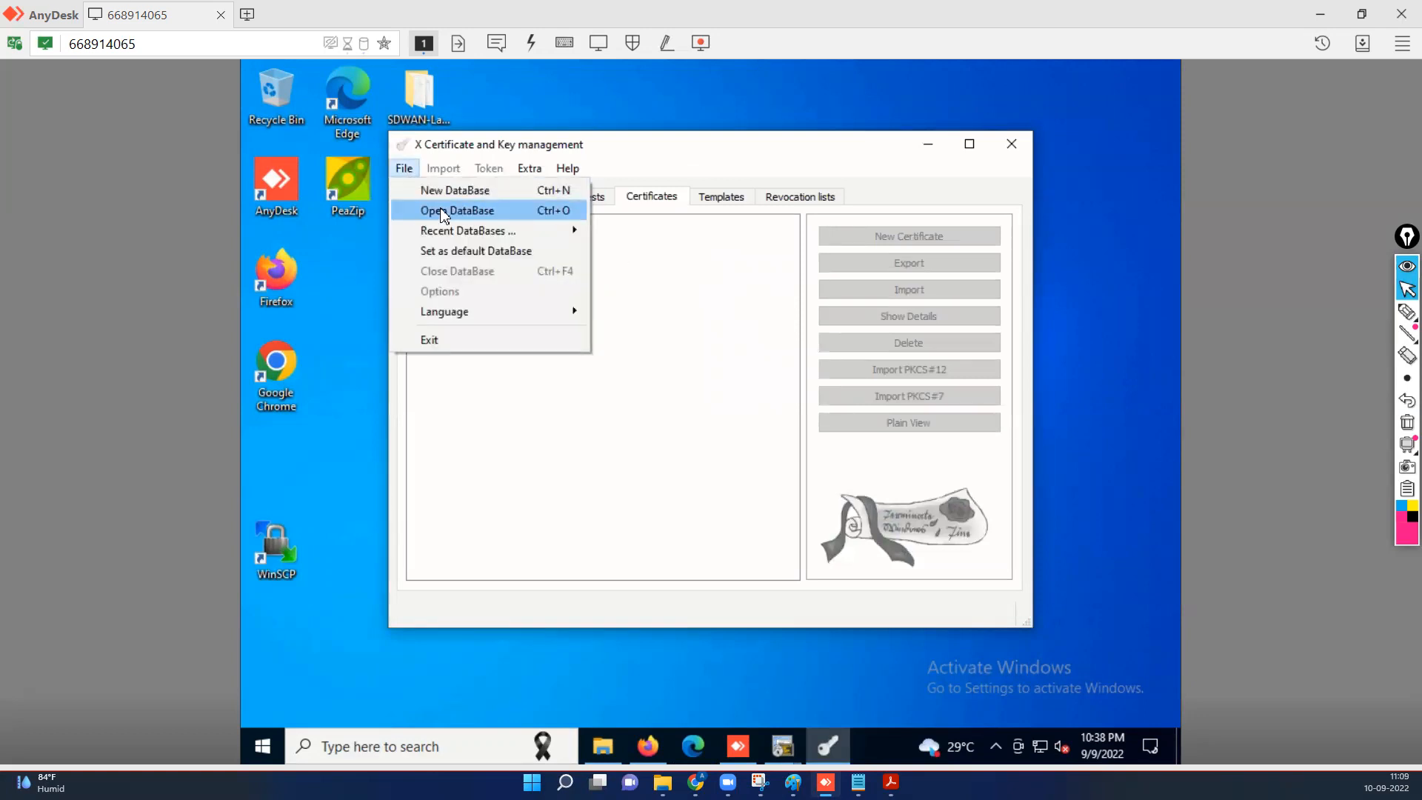
mouse_move(485, 237)
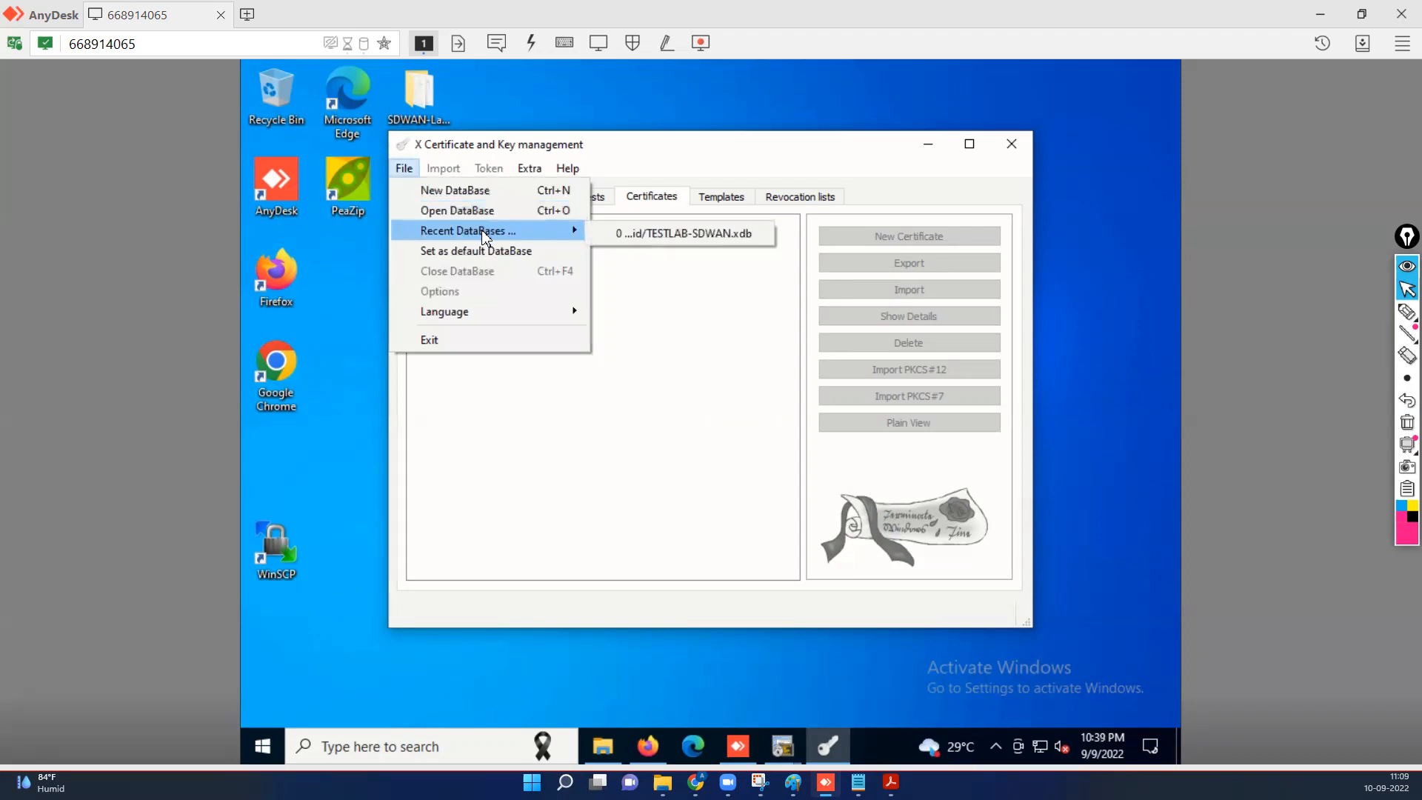
click(653, 233)
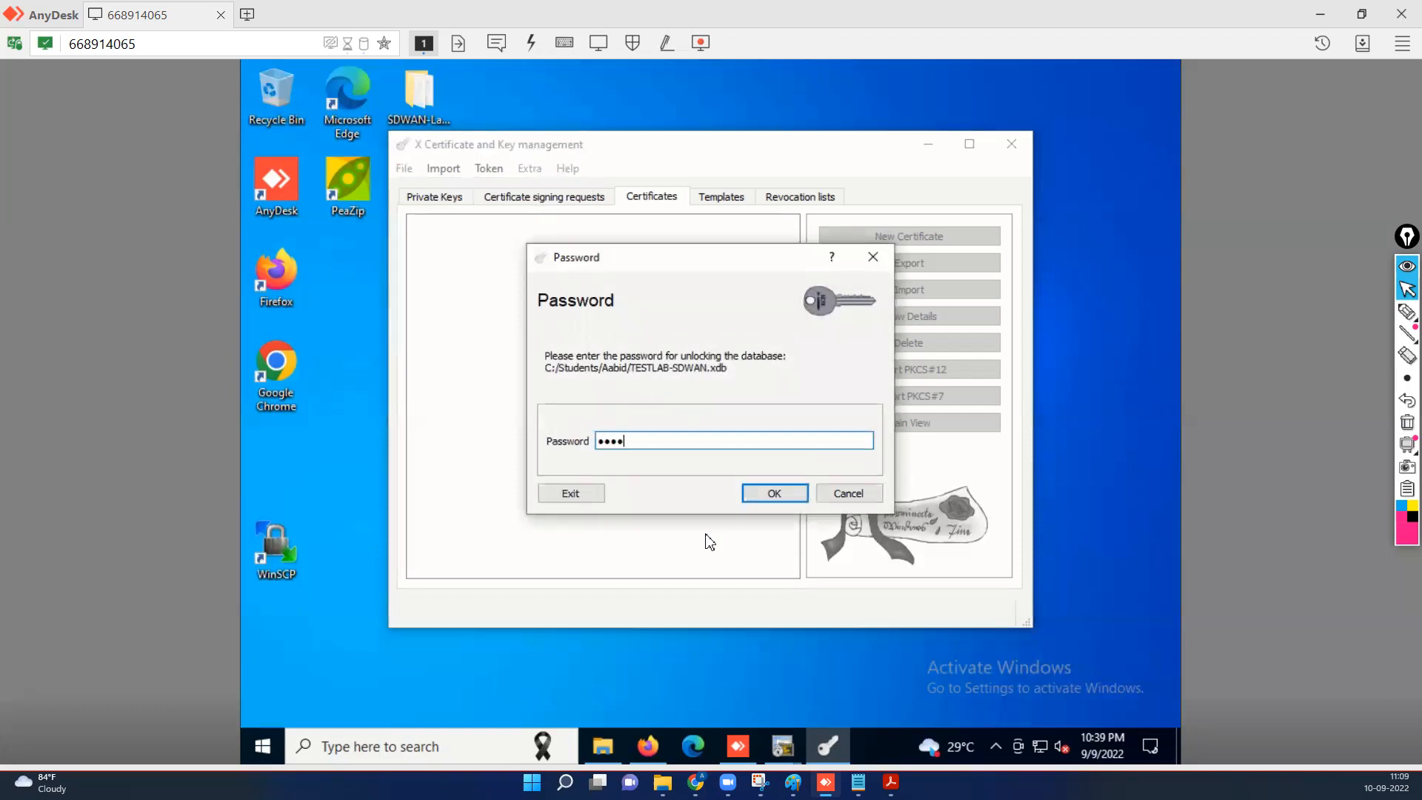
key(Return)
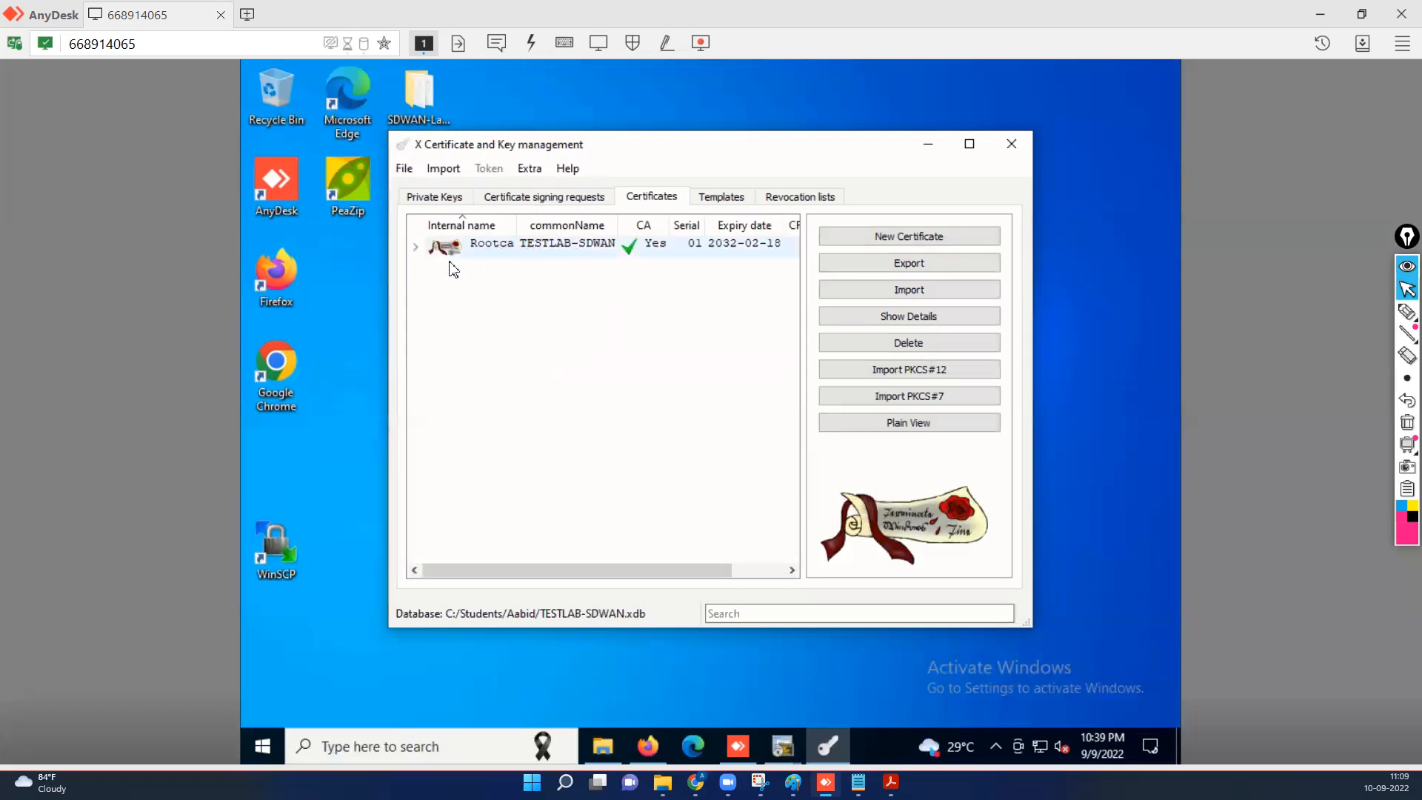
Delete the old vsmart certificate issued under Rootca.
click(415, 247)
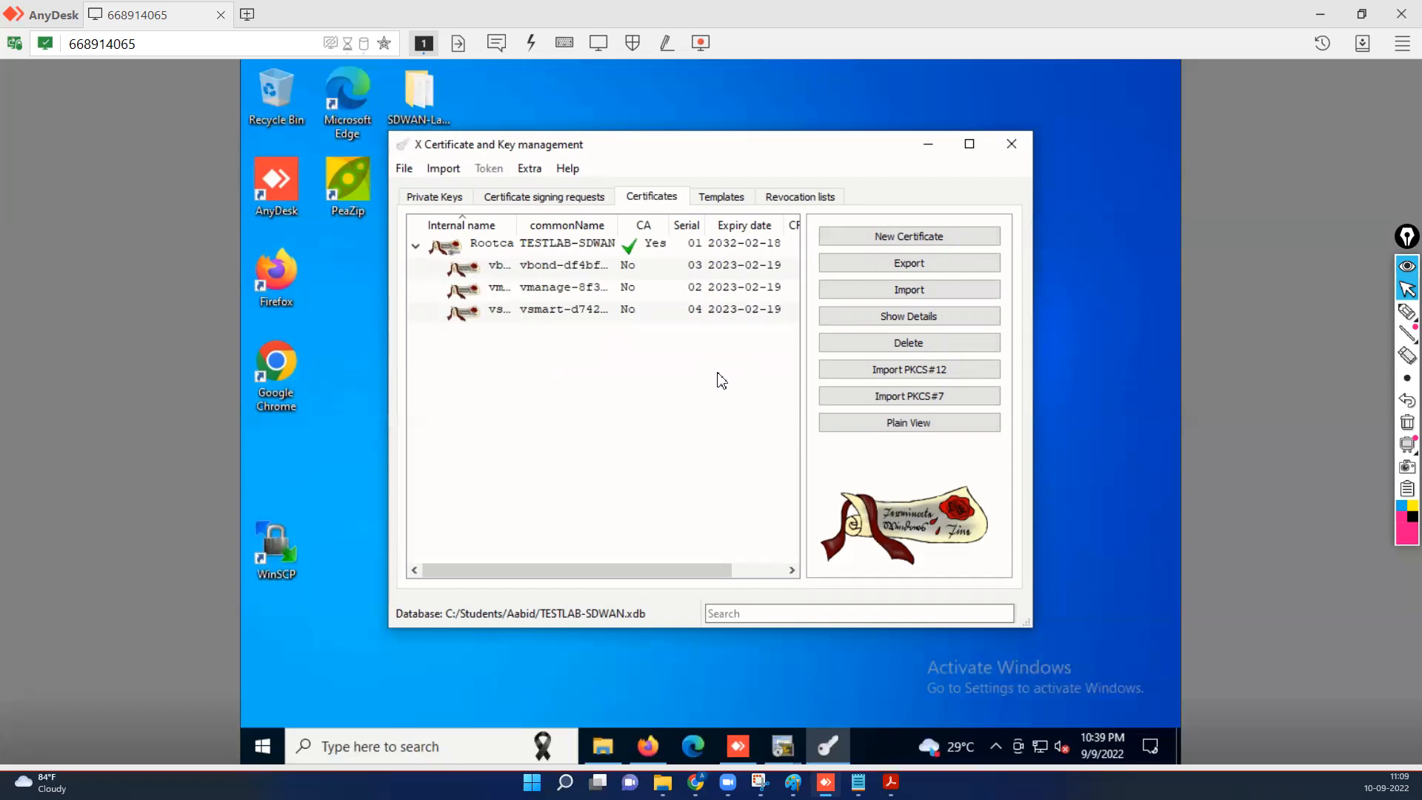
click(555, 313)
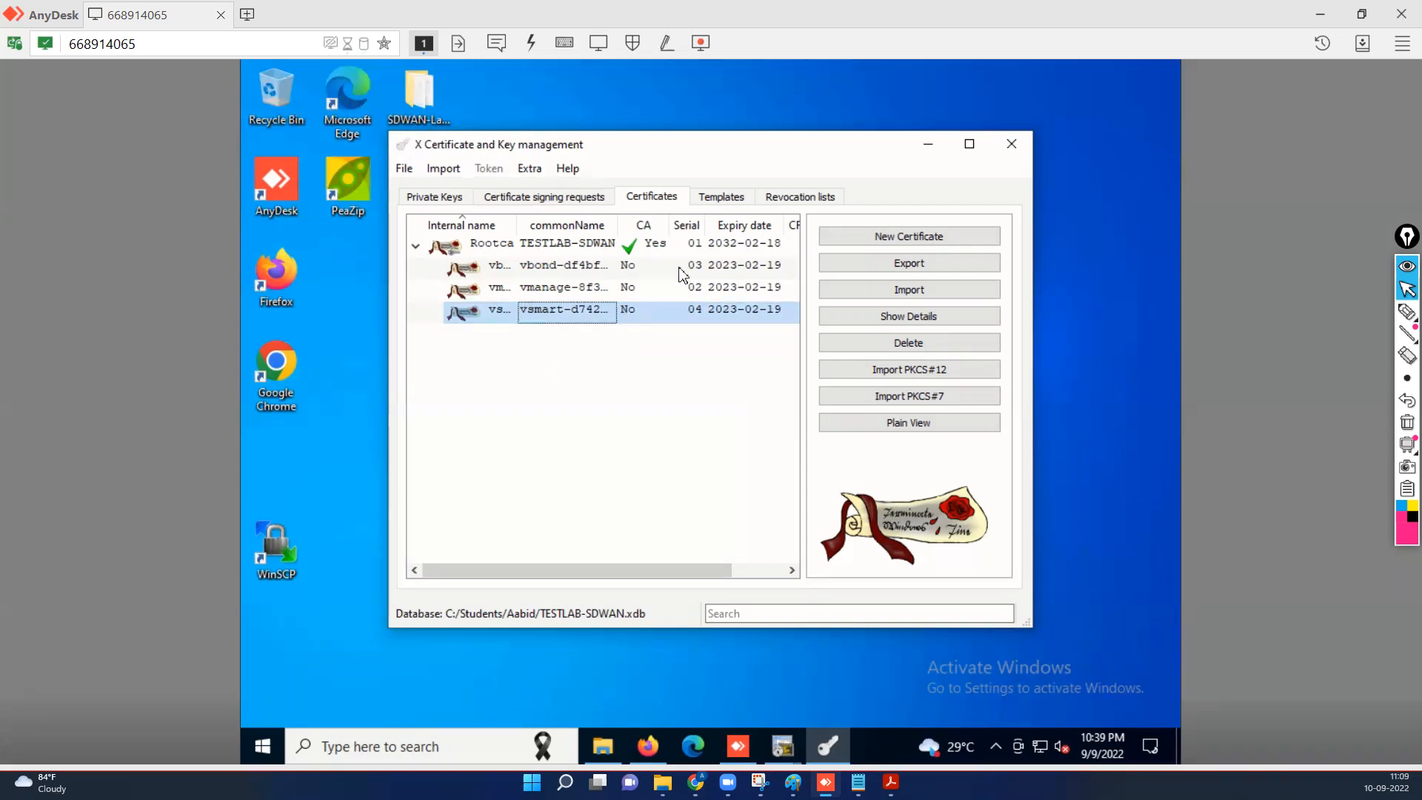
click(564, 200)
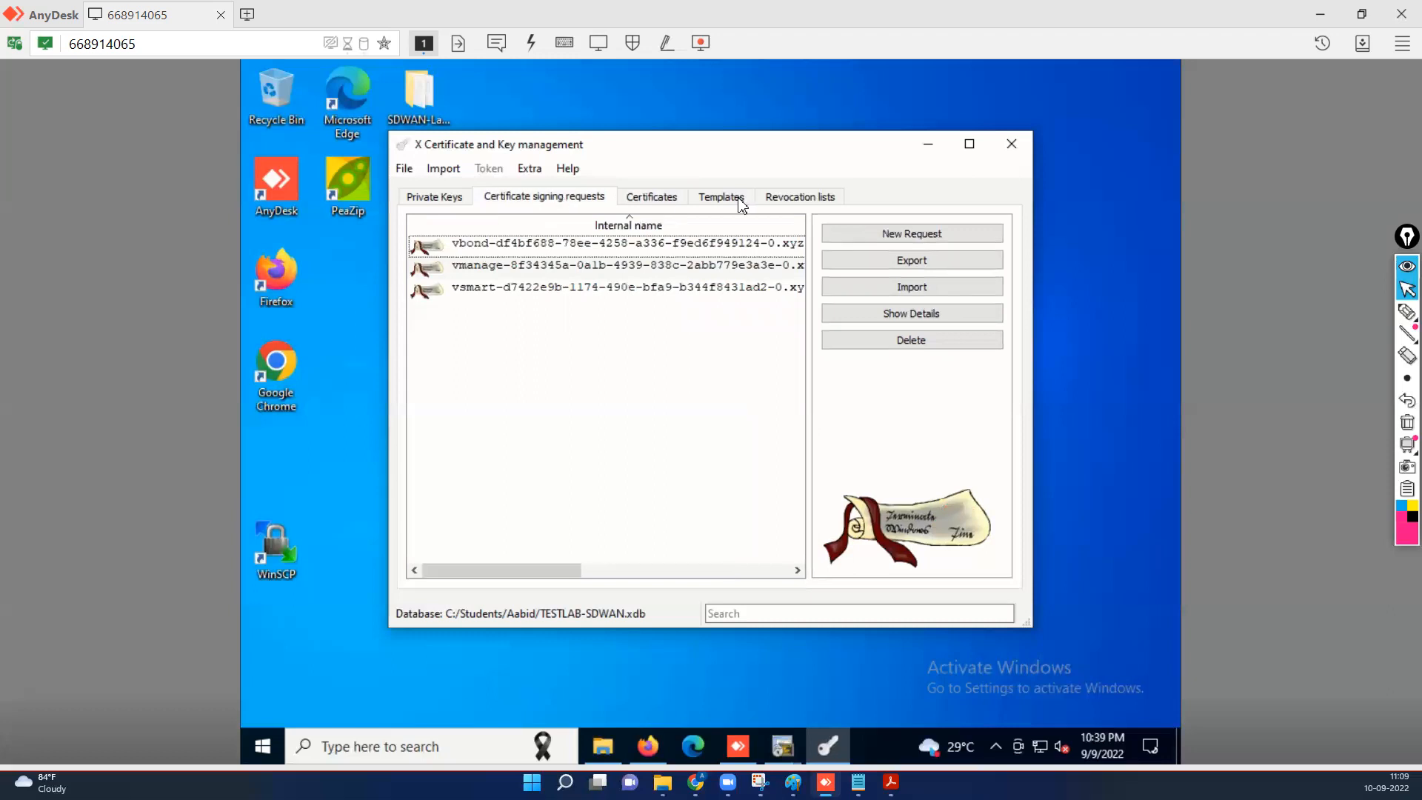
click(652, 198)
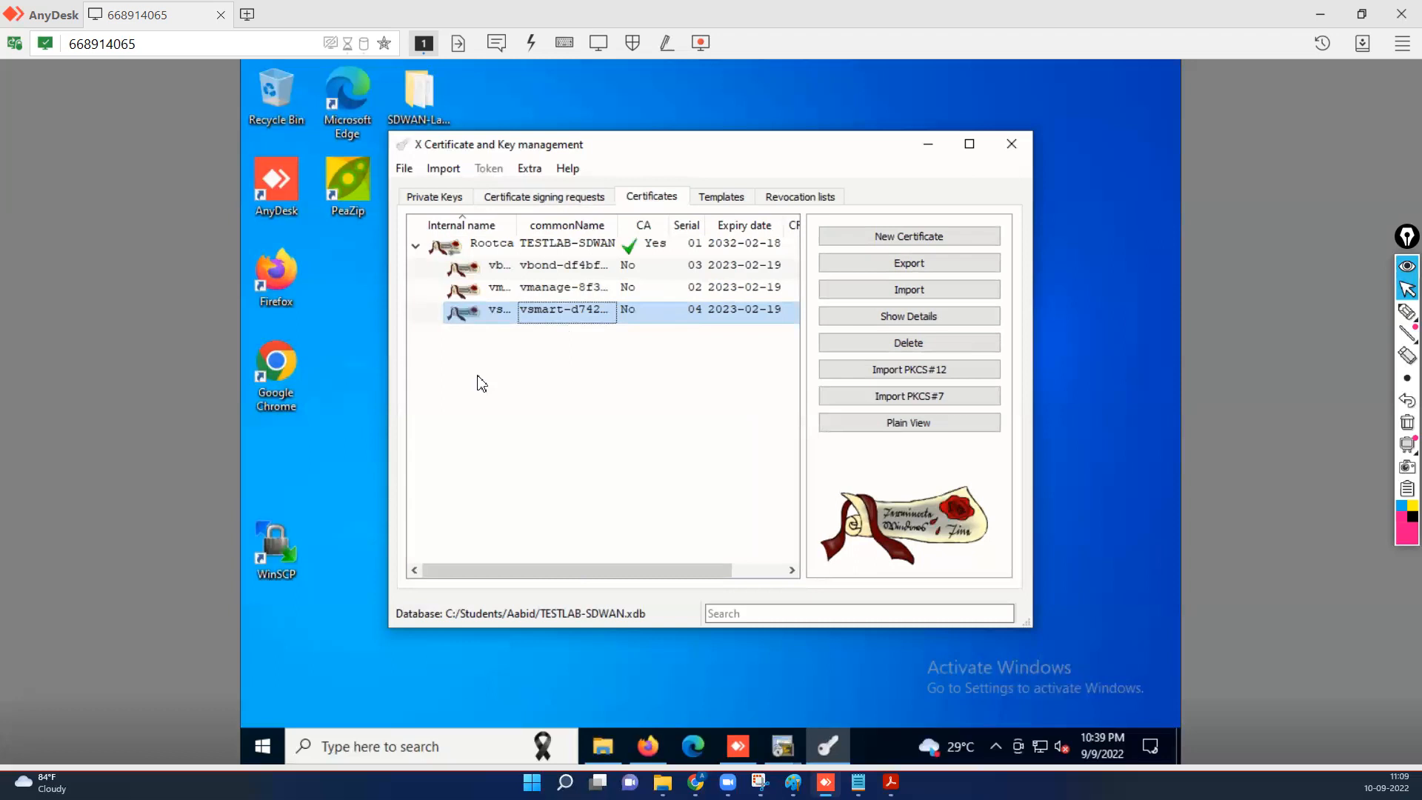
click(916, 348)
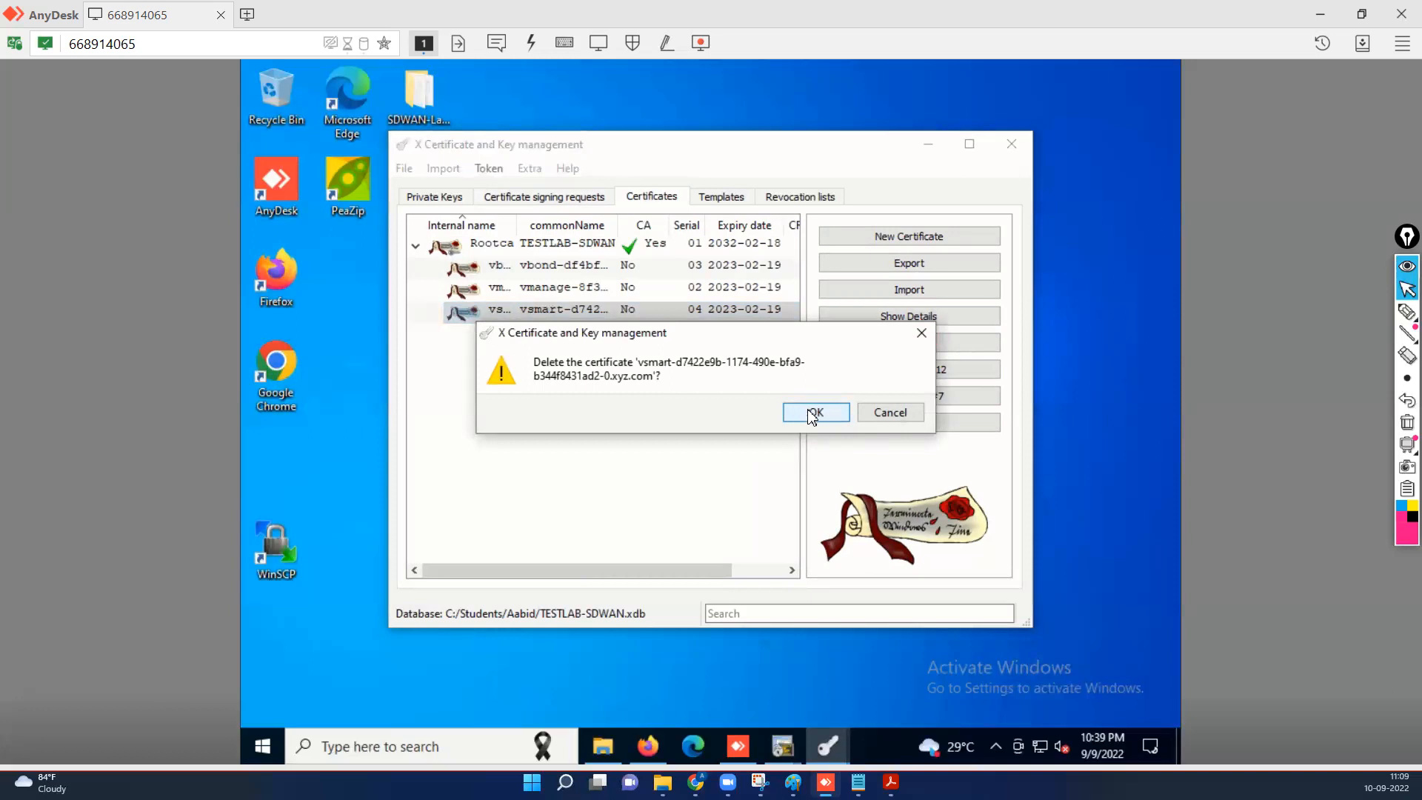
click(812, 415)
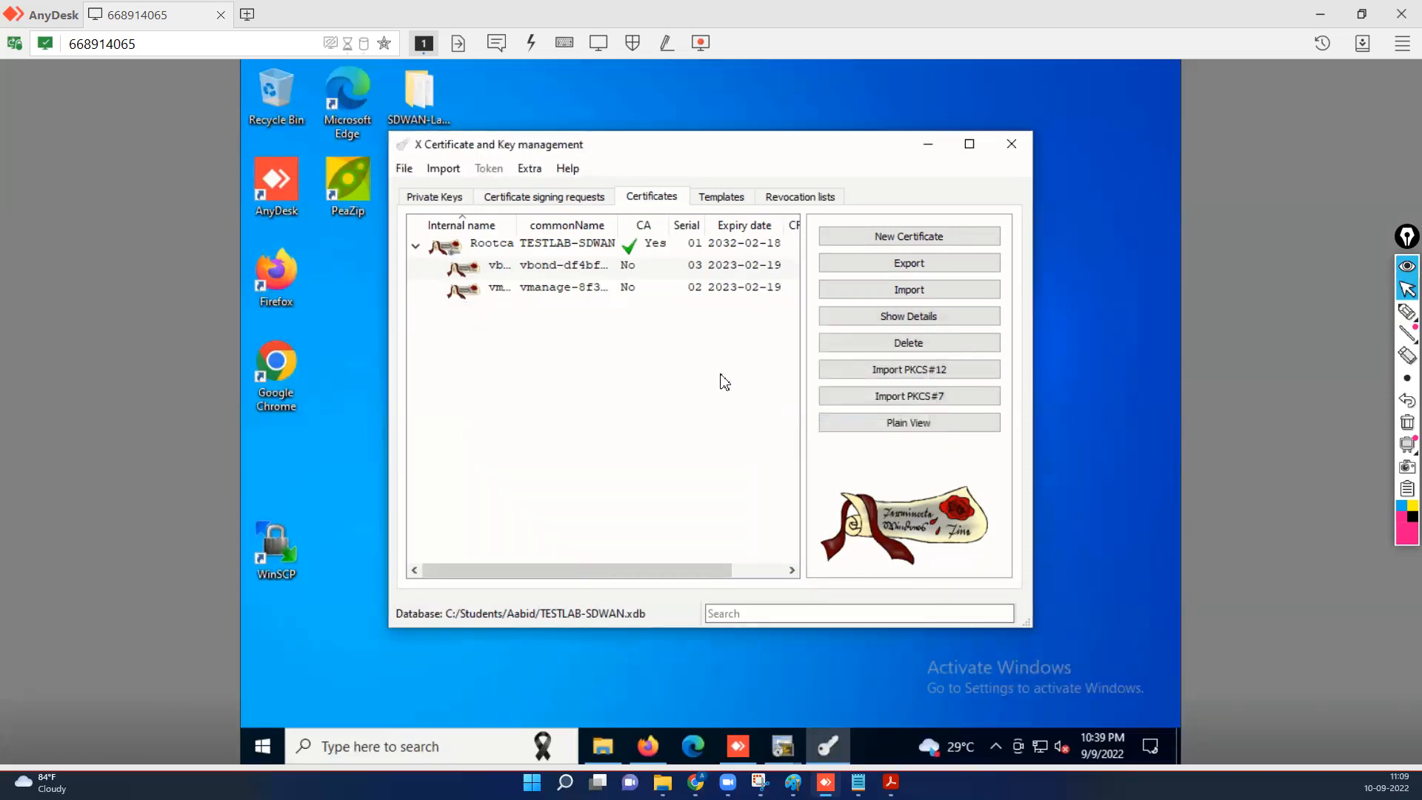
Delete the vsmart certificate signing request, leaving vbond and vmanage.
click(525, 198)
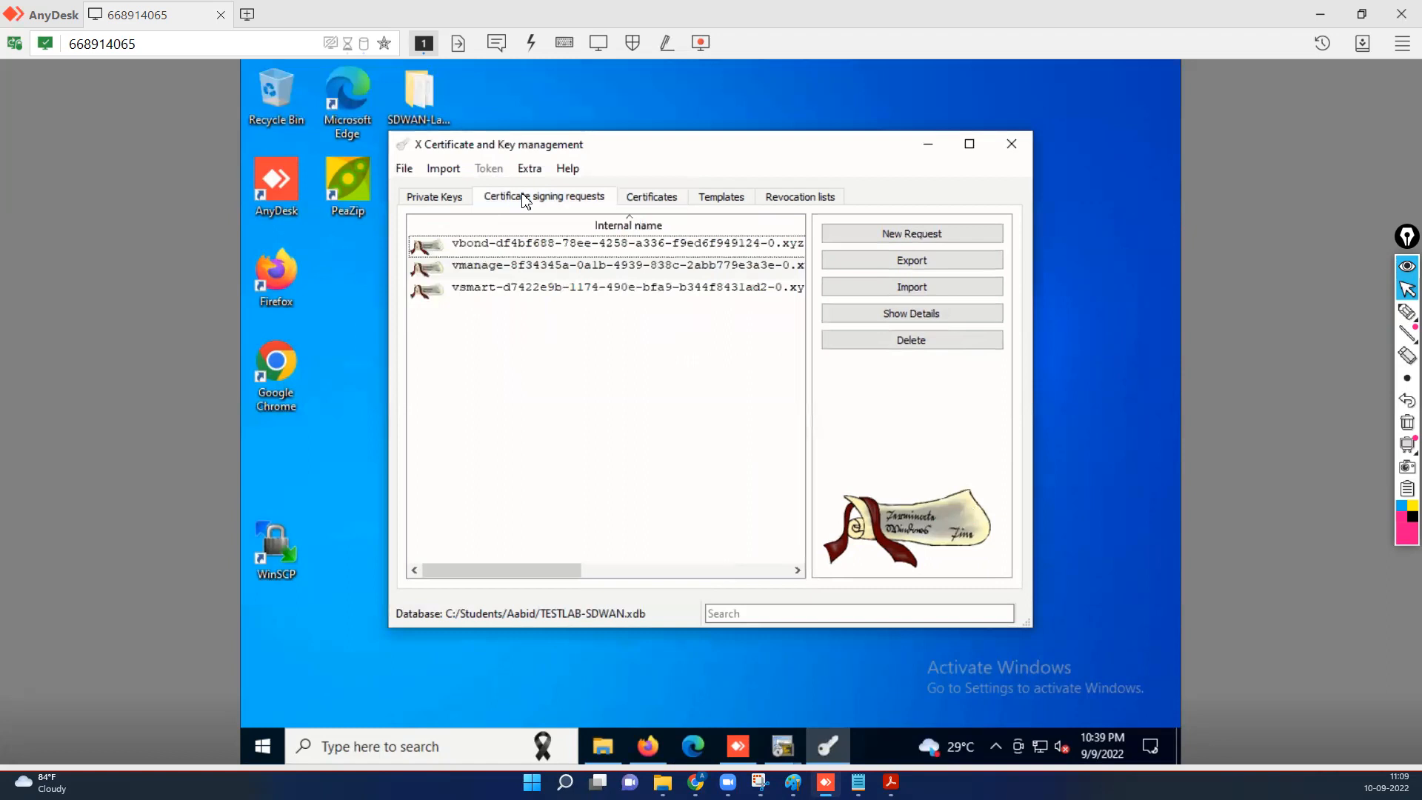
click(501, 293)
click(913, 342)
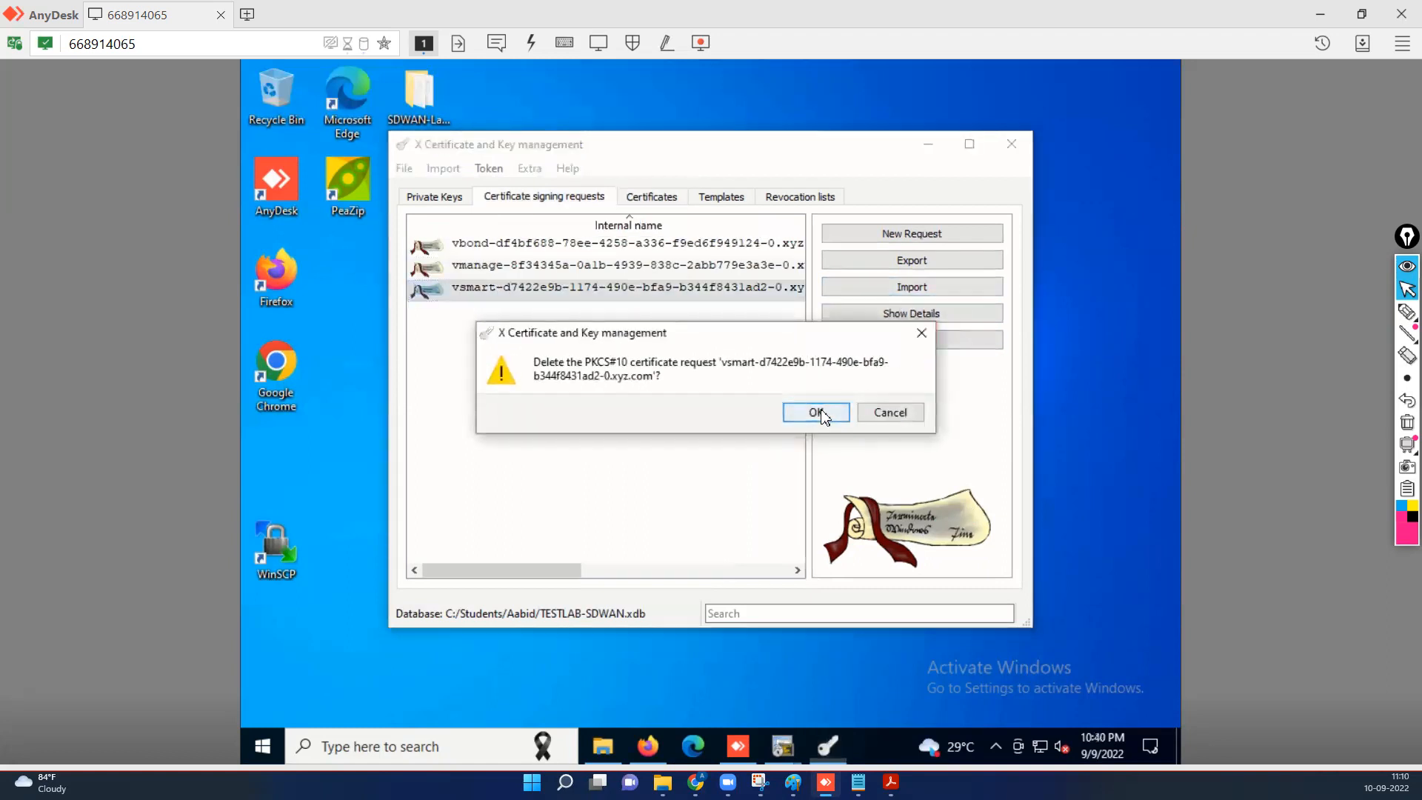
click(824, 415)
click(482, 271)
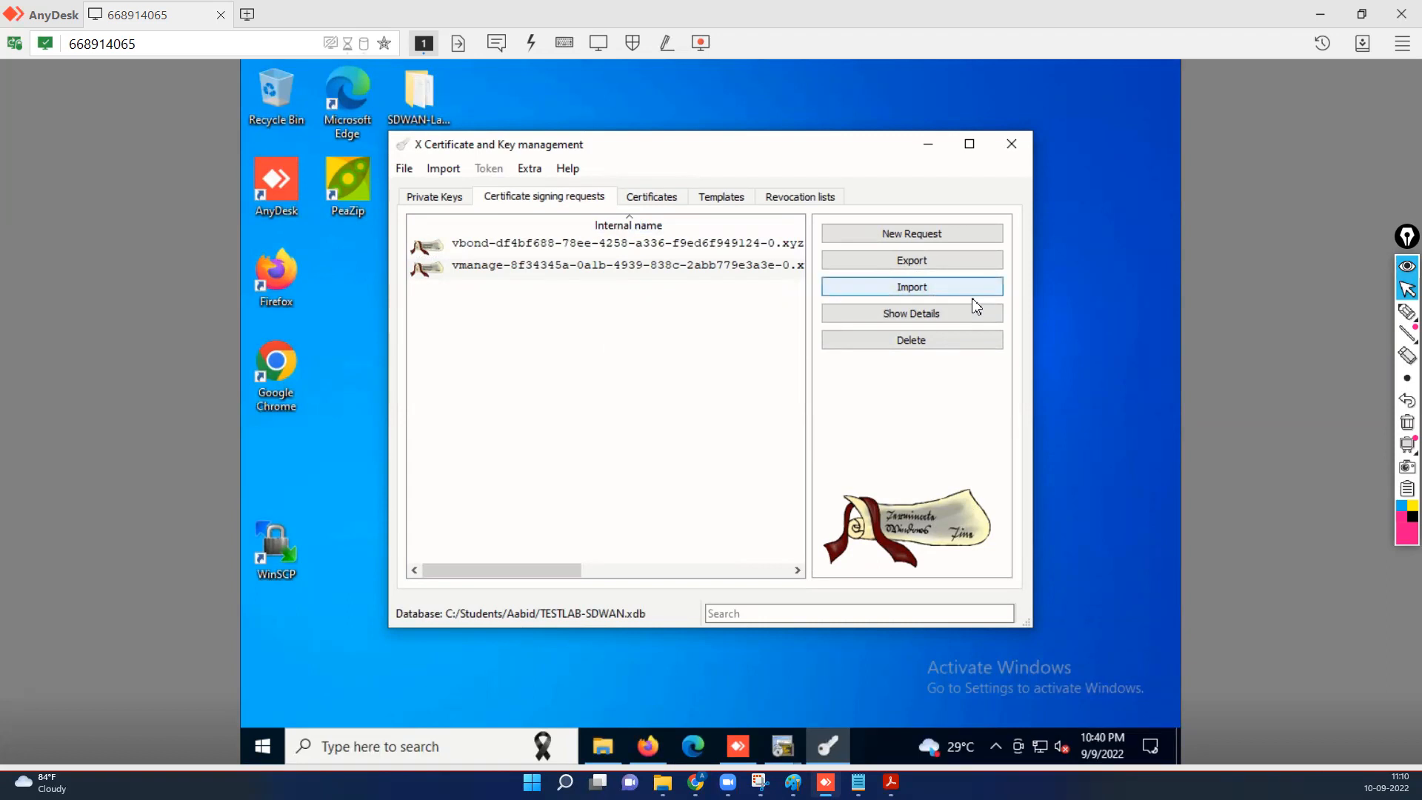
Import vSmart.csr from the user's folder under C:\IOPEX as a signing request.
click(916, 289)
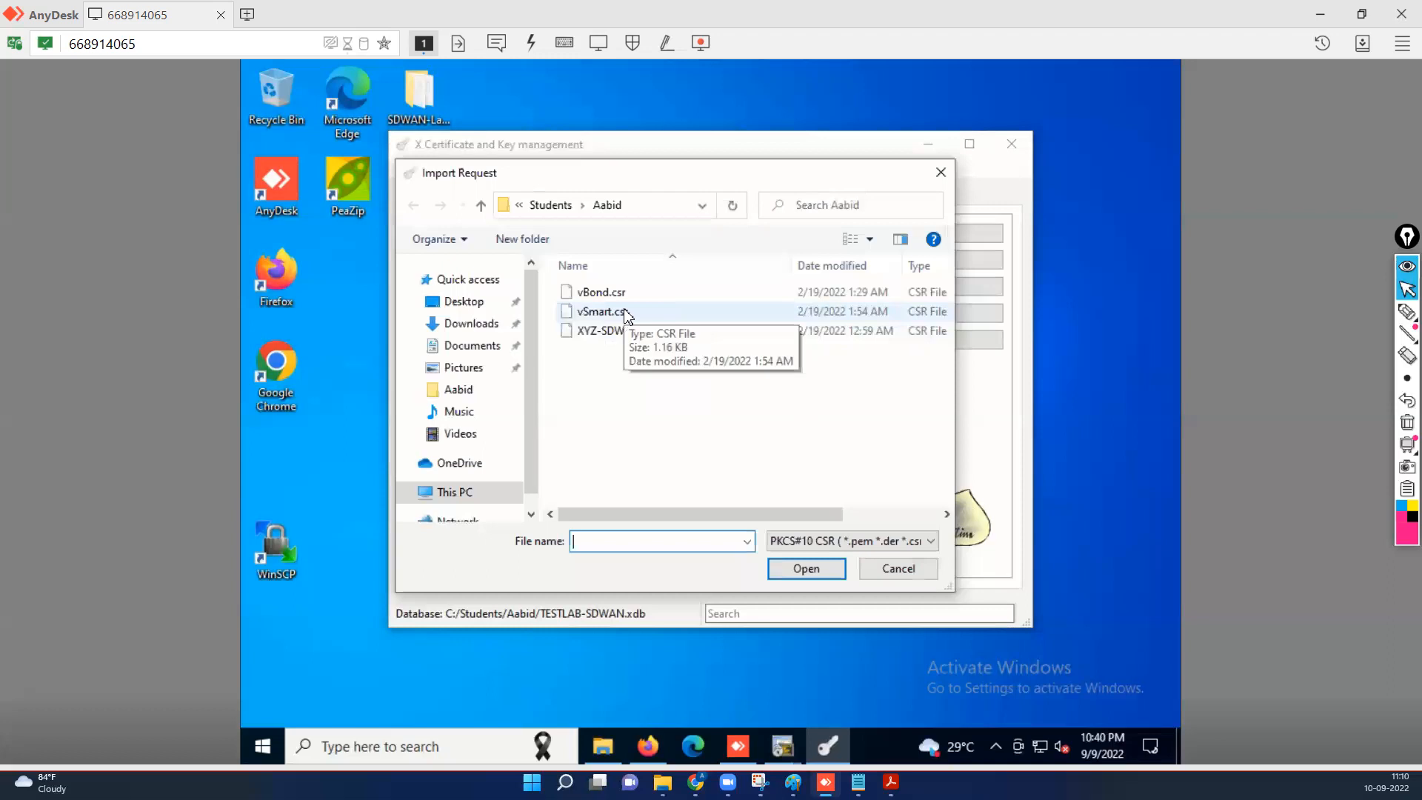
click(552, 205)
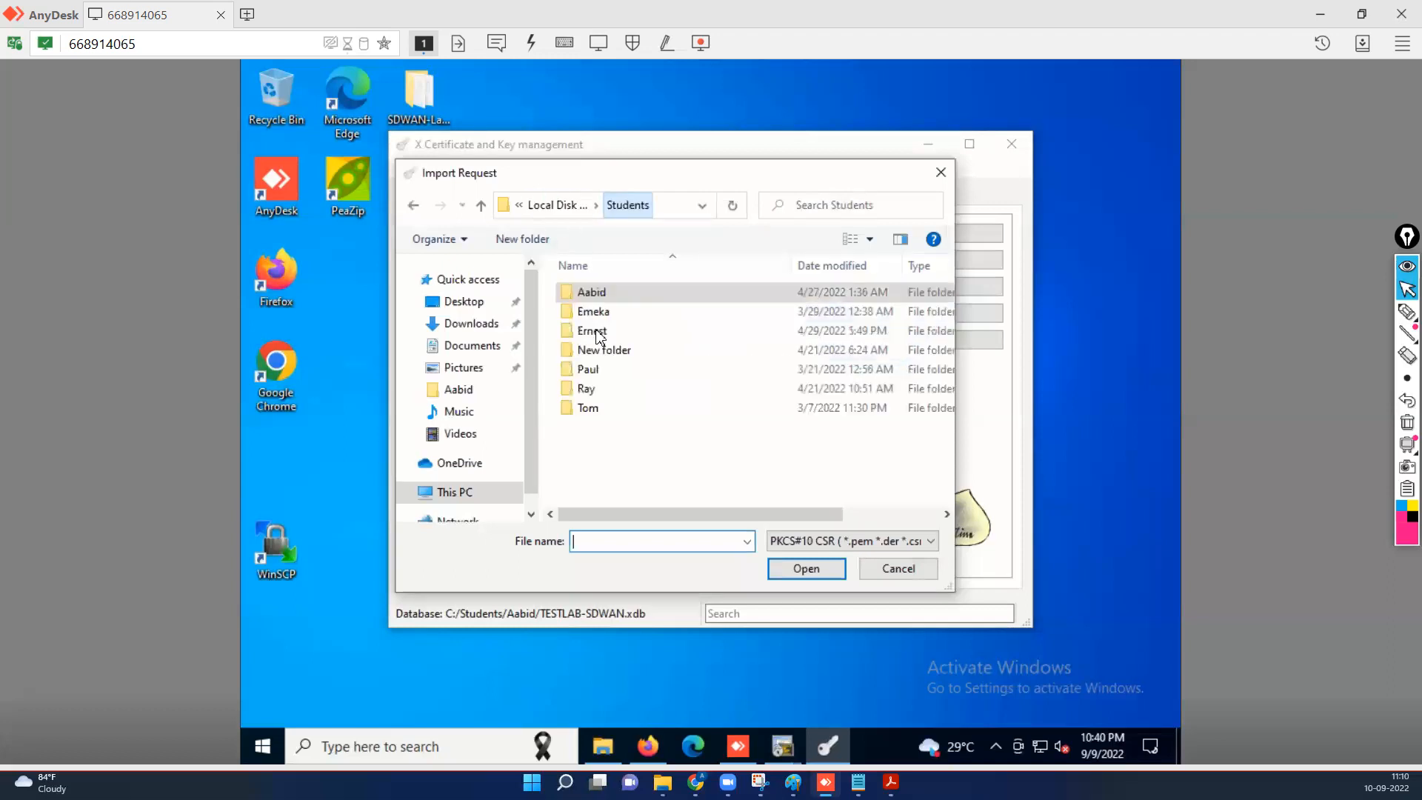
click(551, 205)
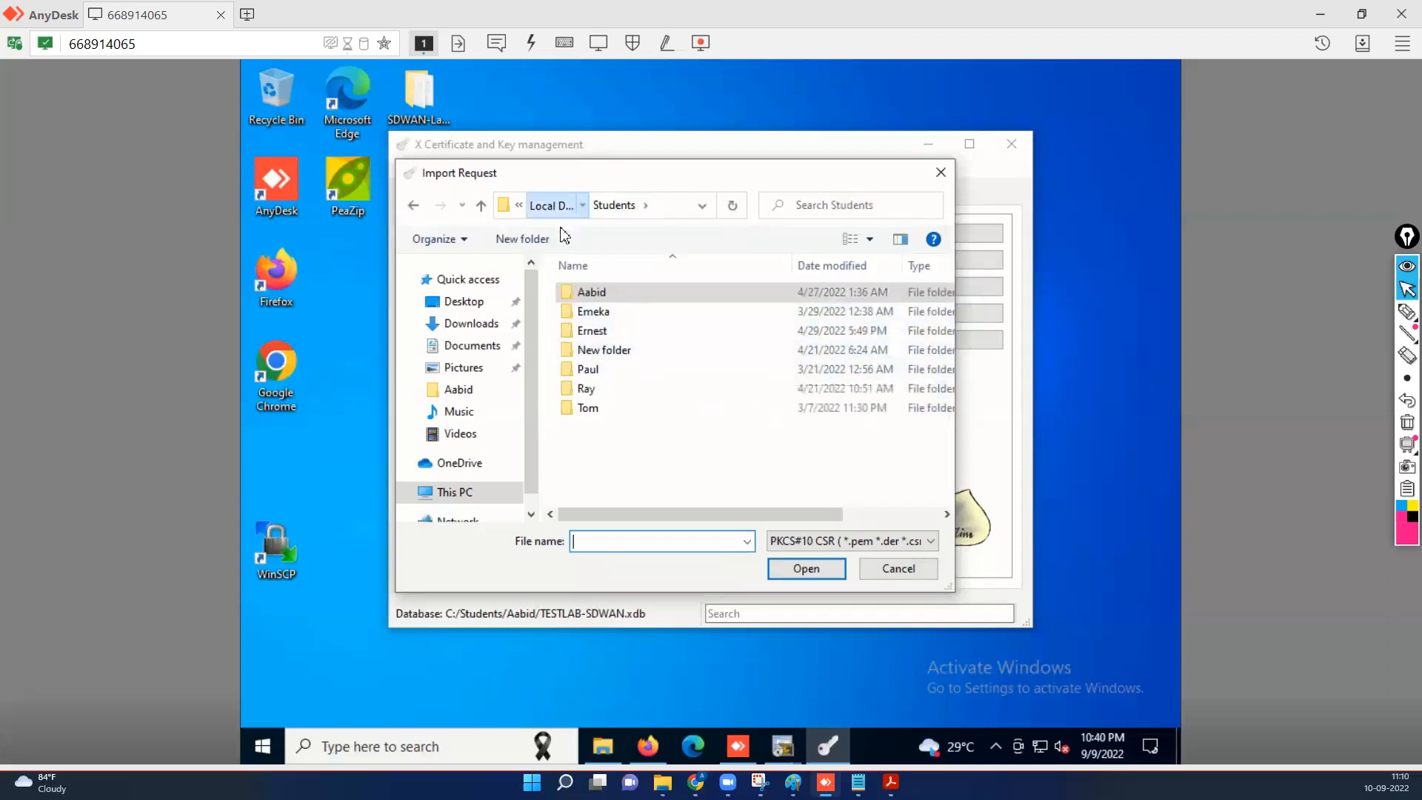
double_click(589, 311)
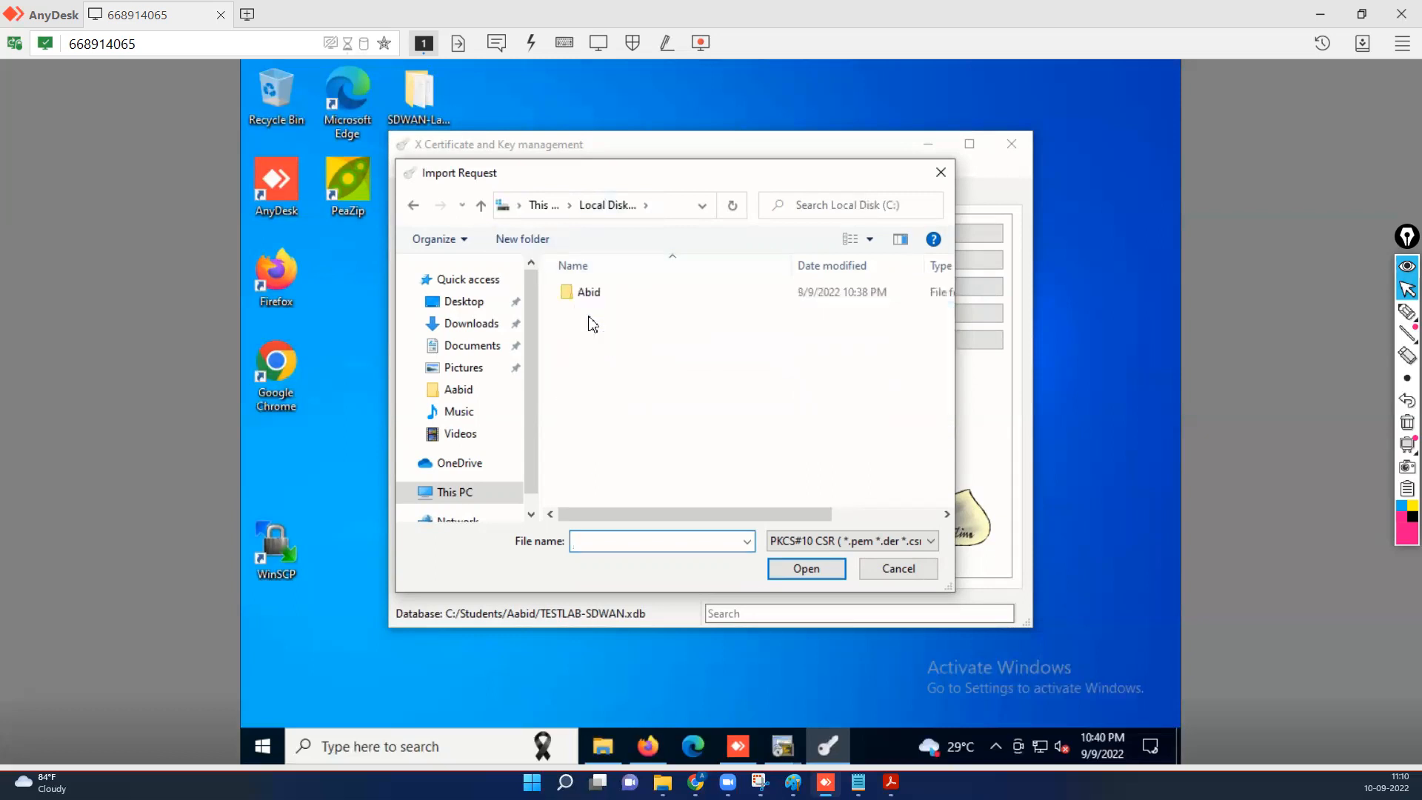
double_click(581, 295)
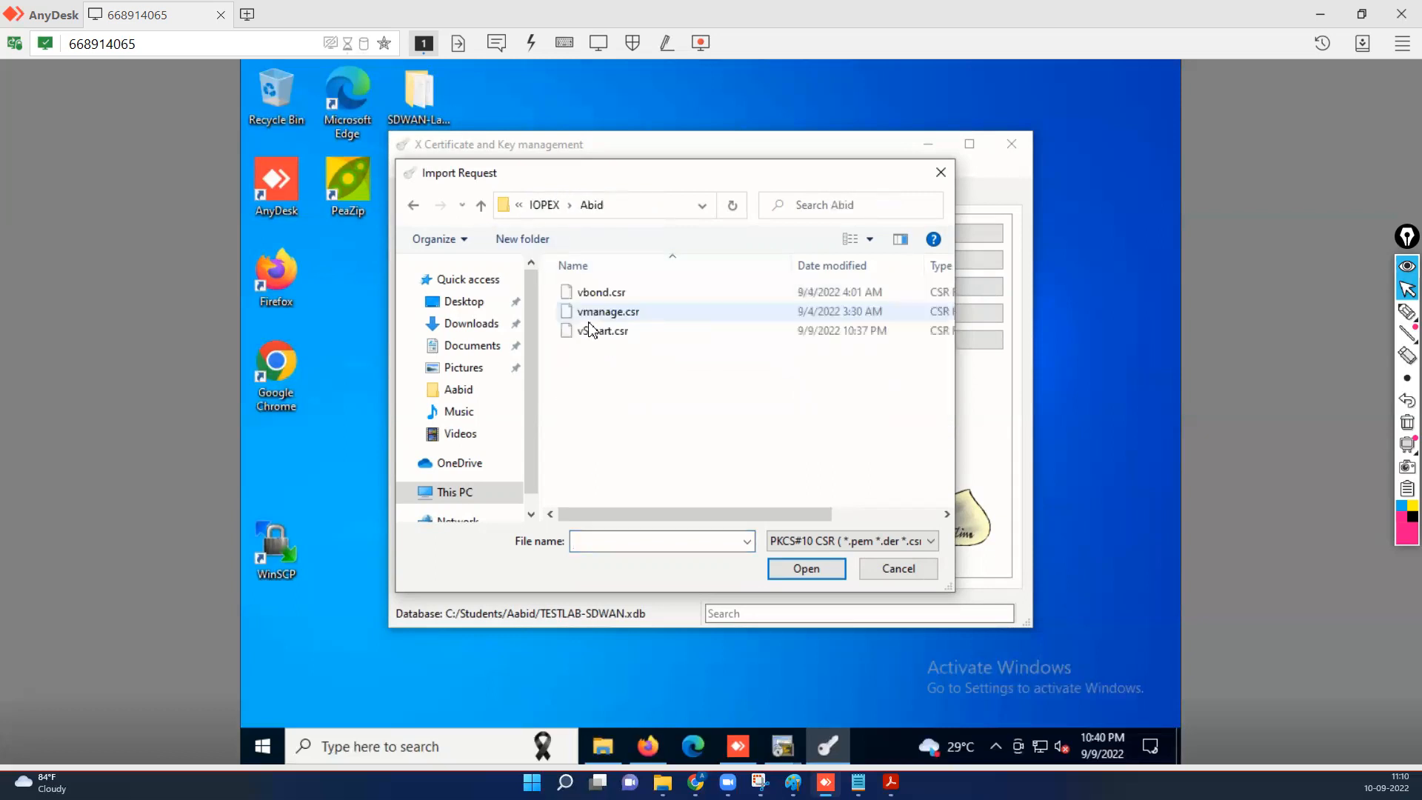
click(611, 332)
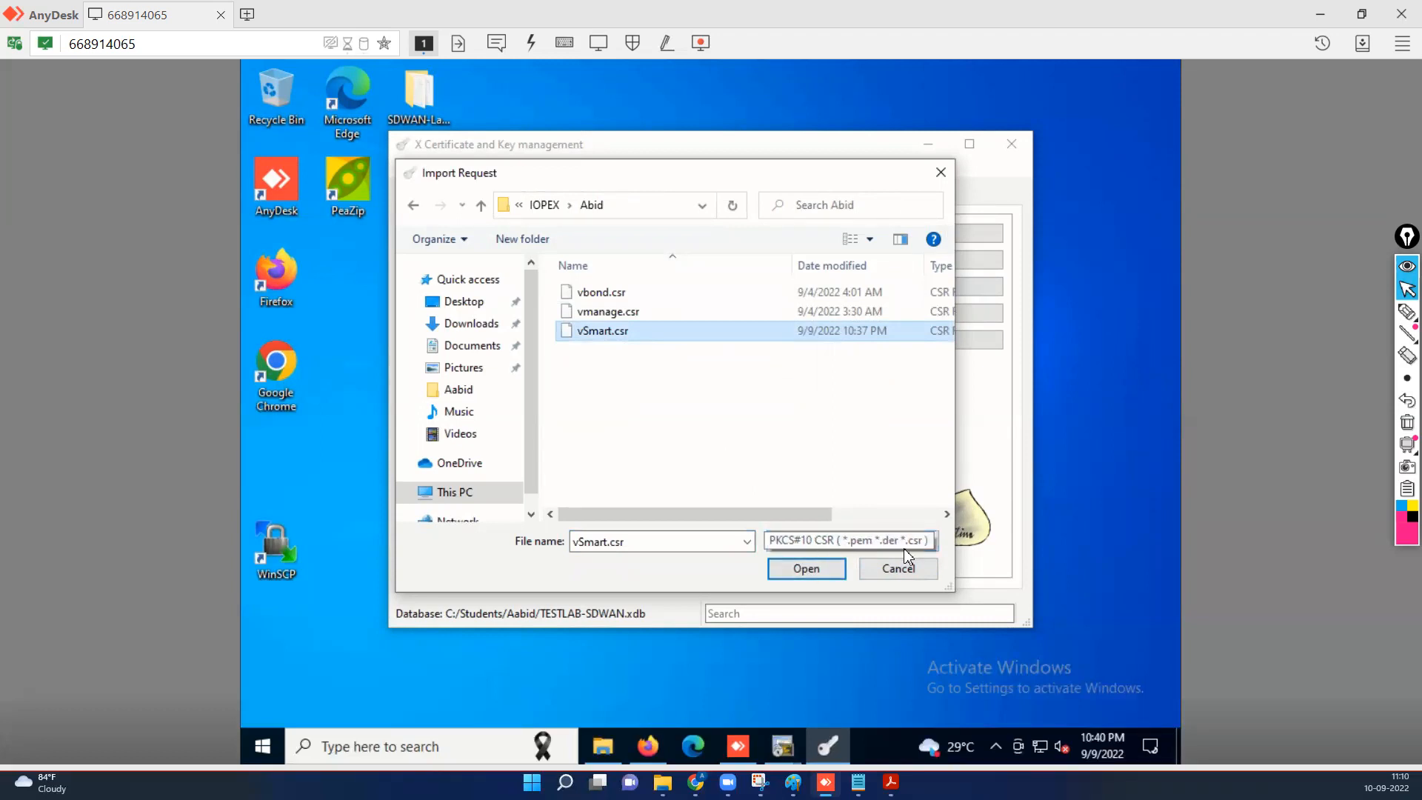
click(815, 569)
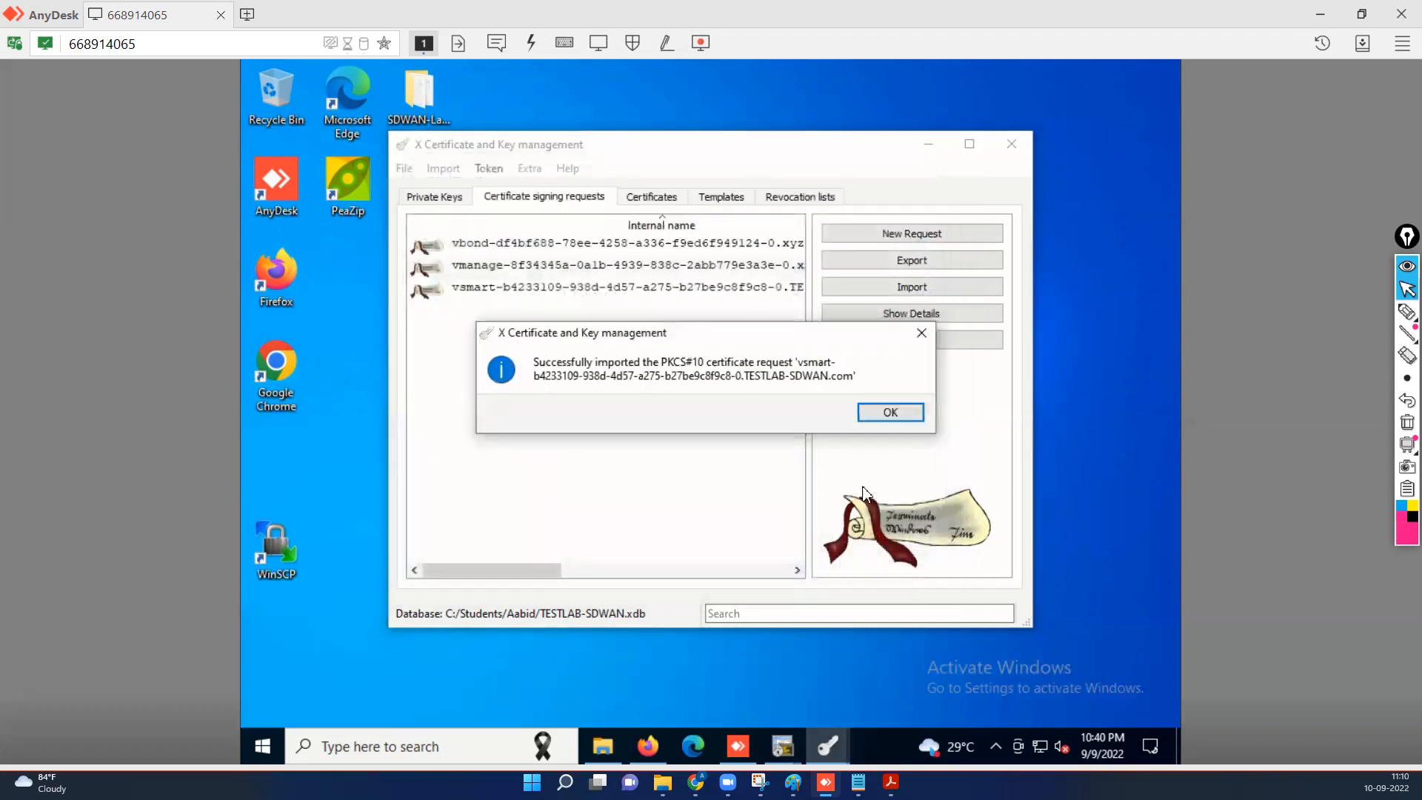
click(891, 415)
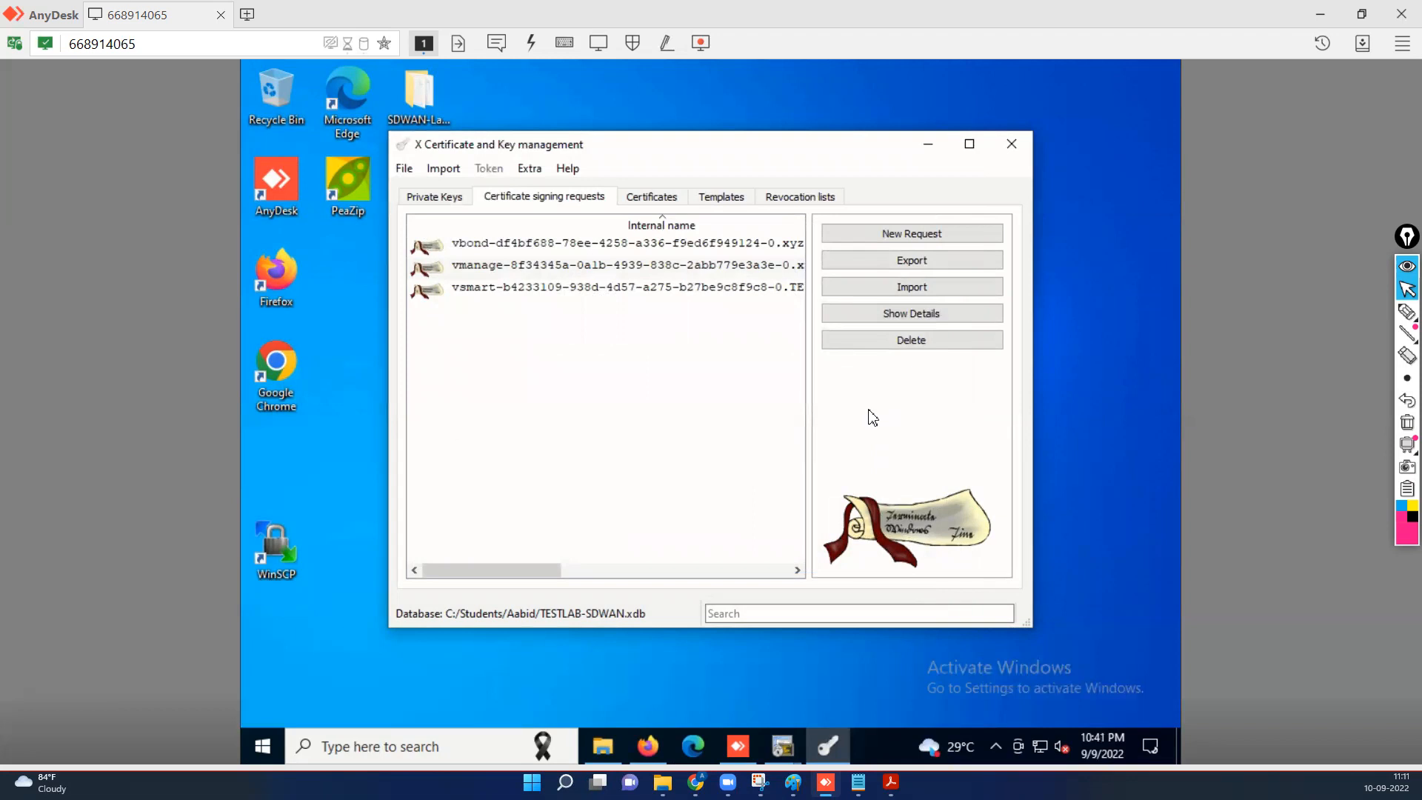
Select the newly imported vsmart signing request in the requests list.
click(517, 295)
click(651, 197)
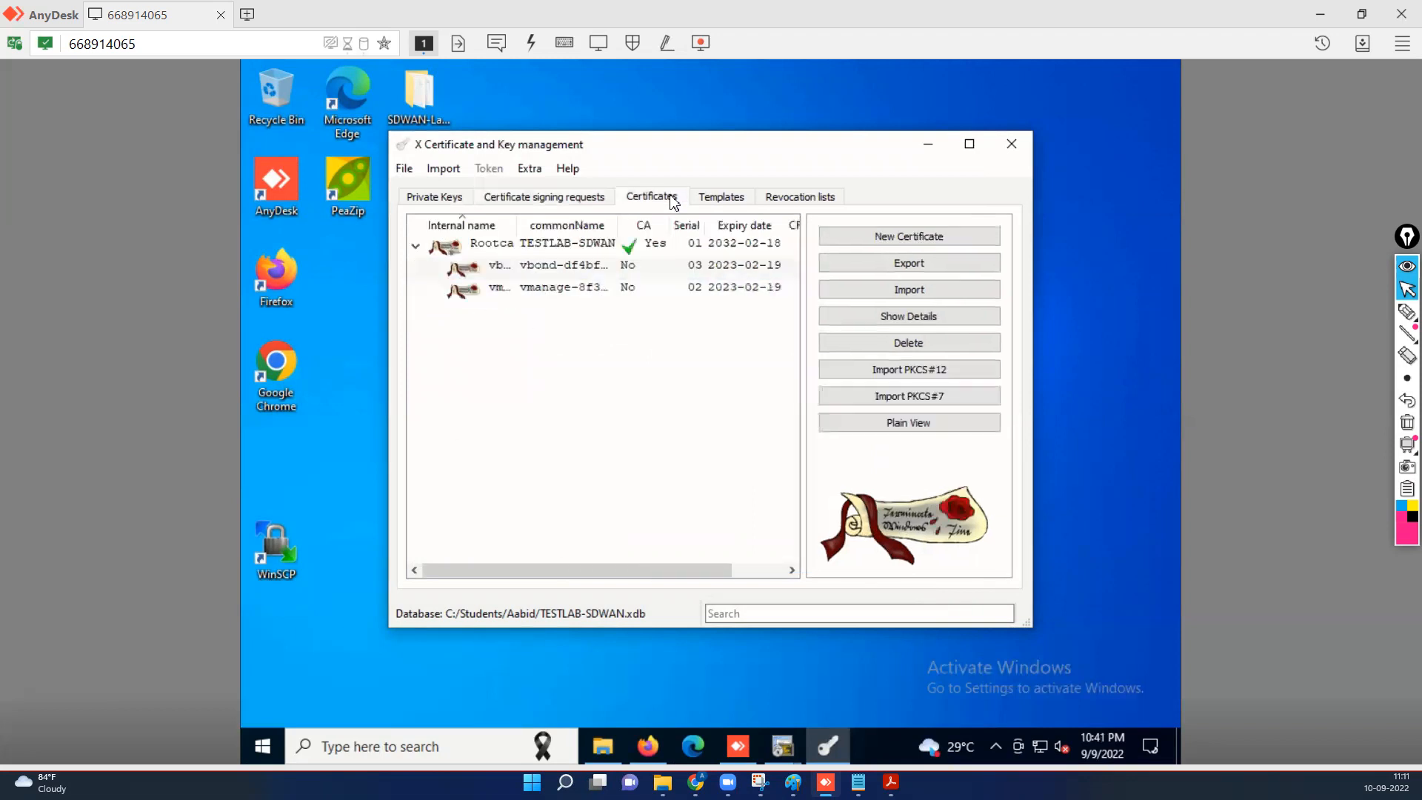
click(563, 198)
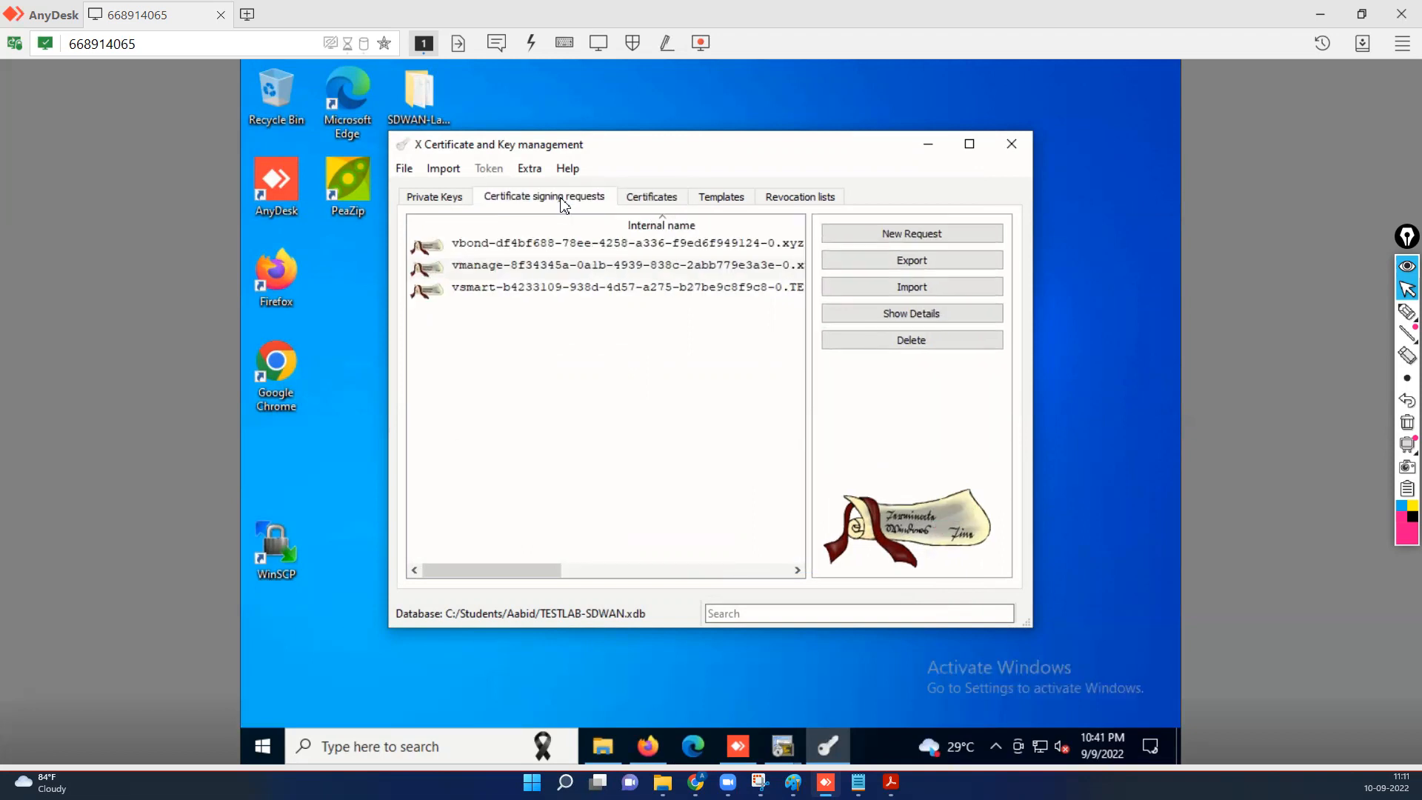
click(497, 295)
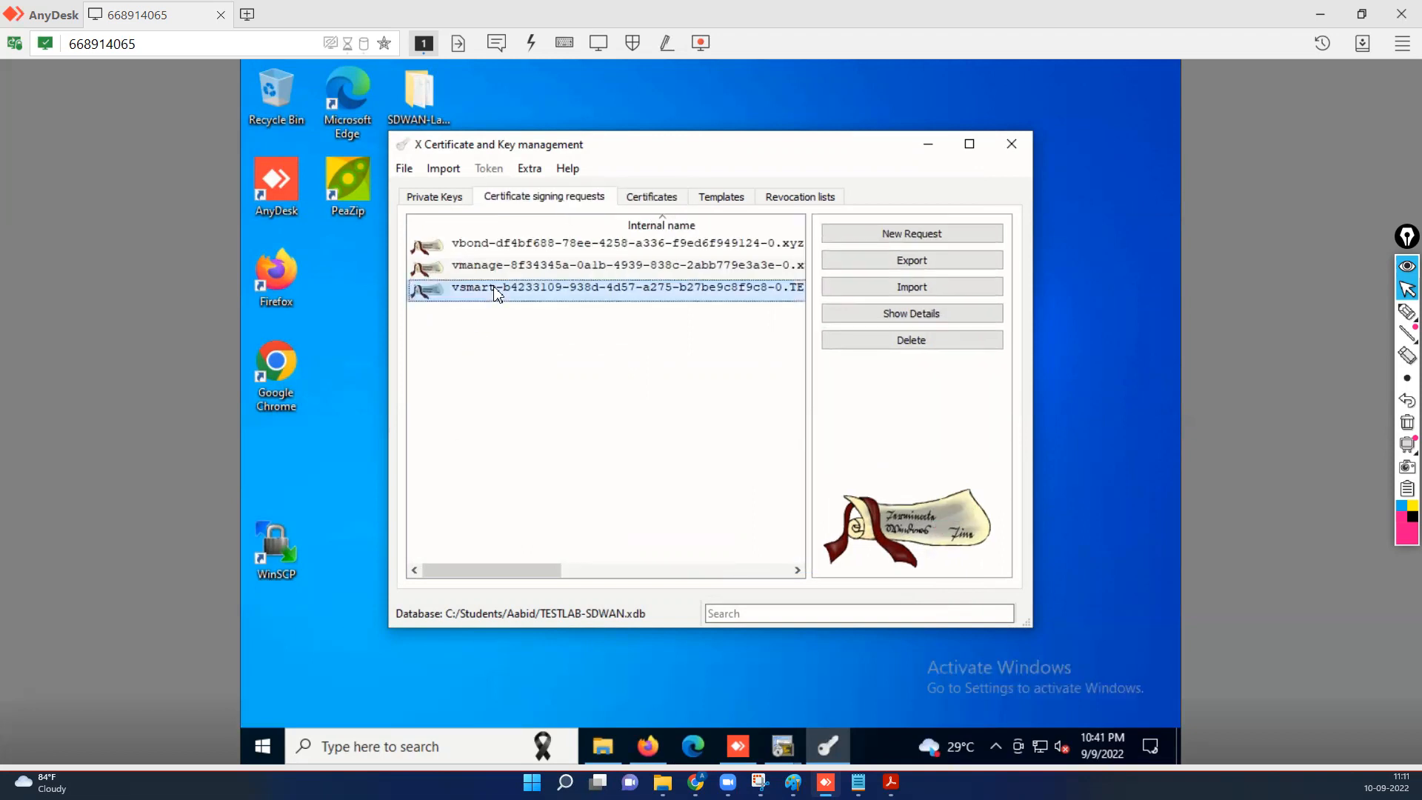
Sign the vsmart request with Rootca, applying all settings of the HTTPS_server template.
right_click(497, 294)
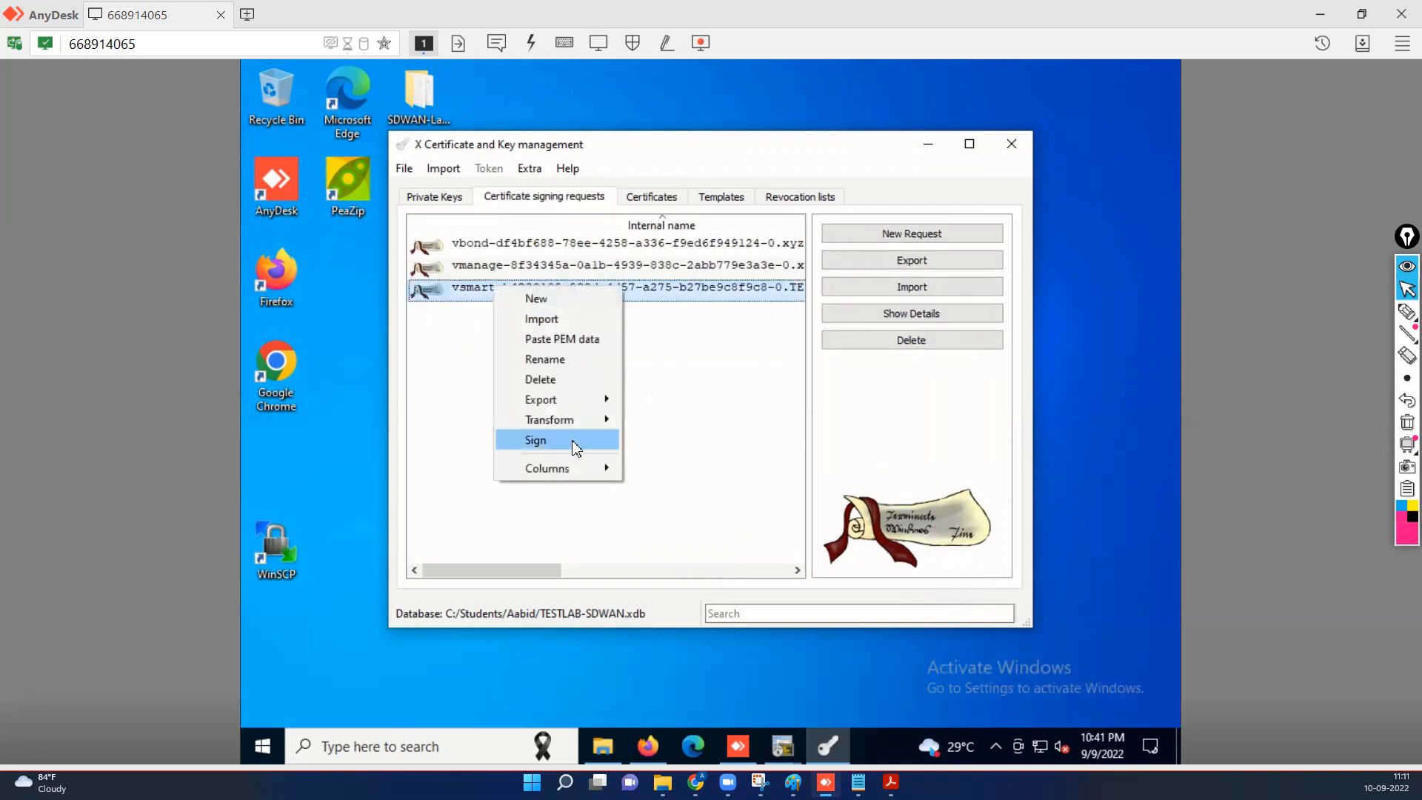
click(576, 444)
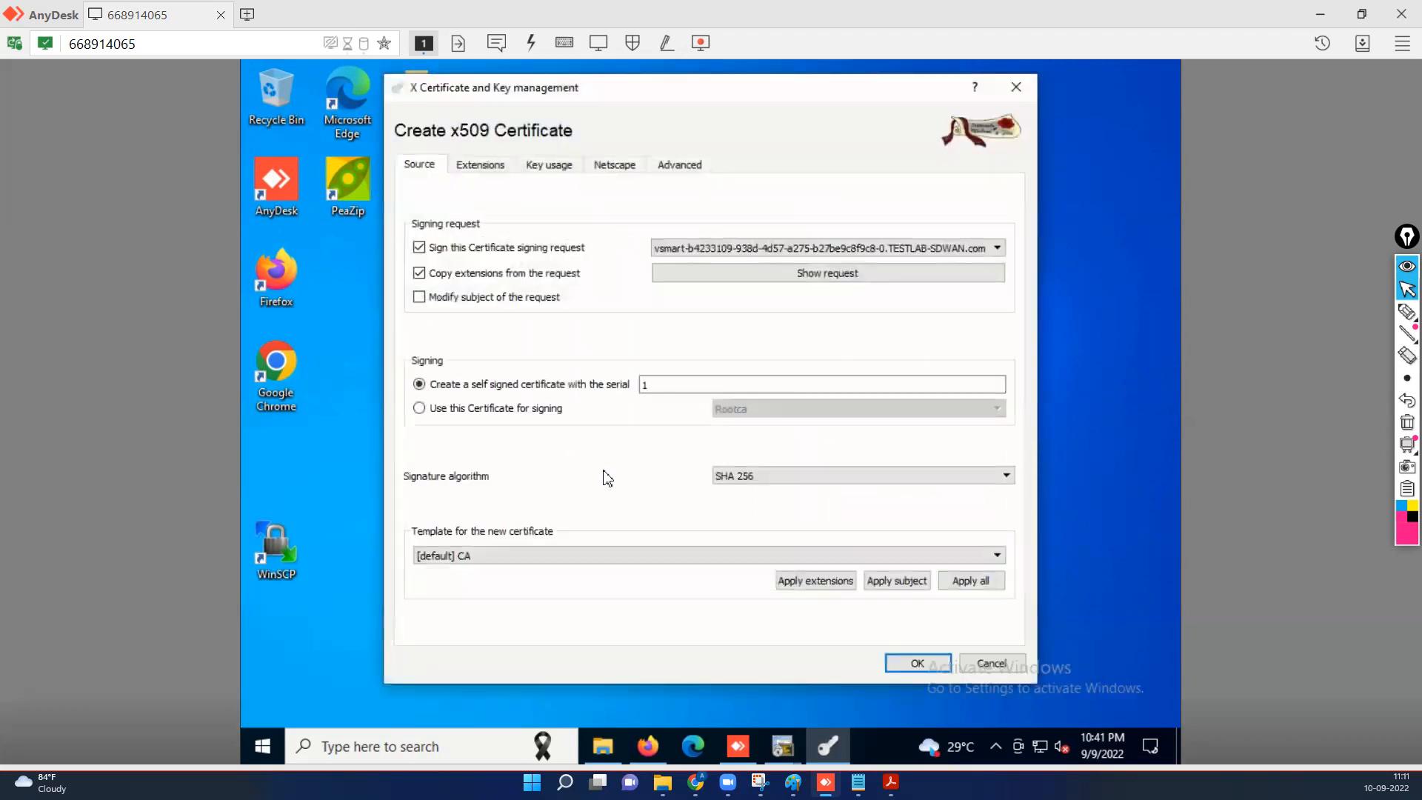
click(419, 408)
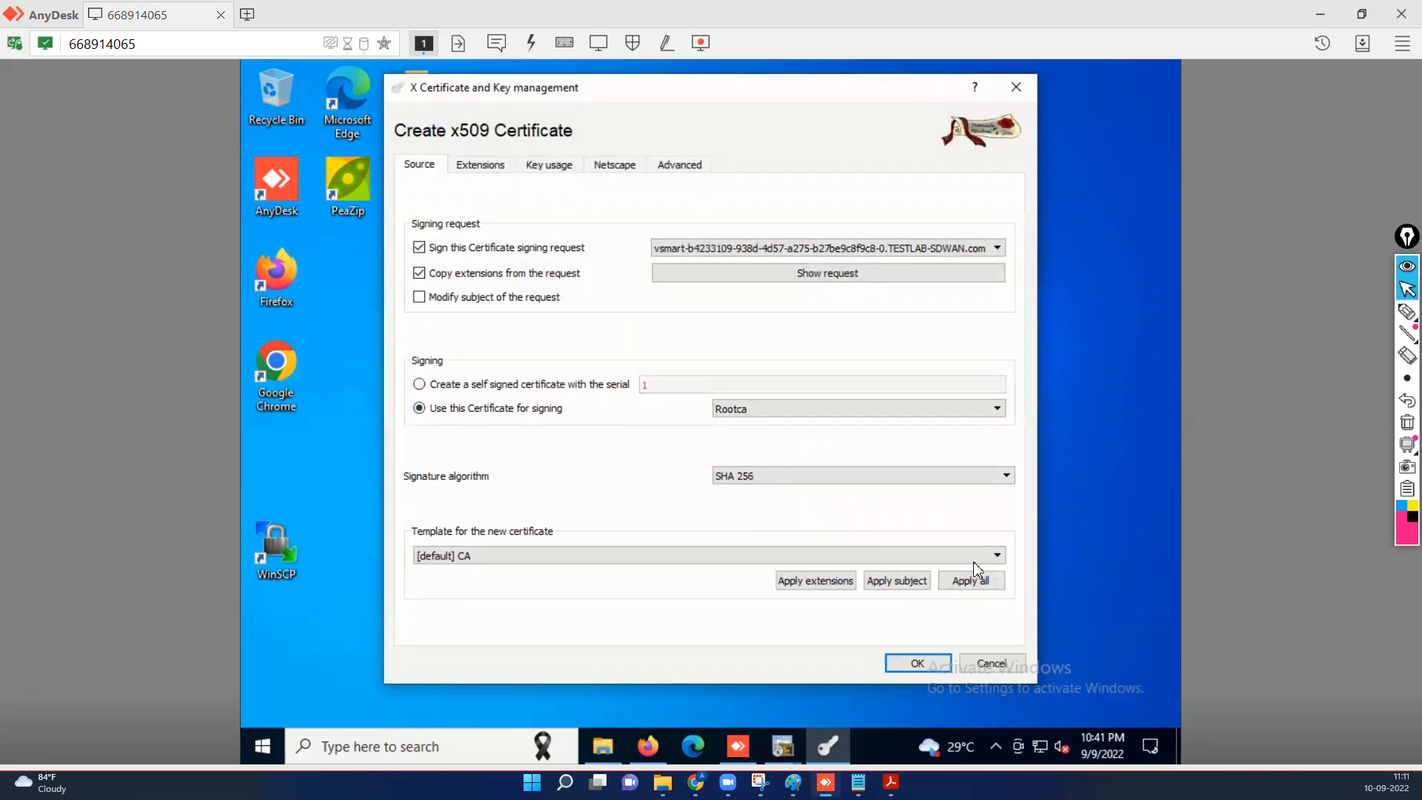
click(999, 560)
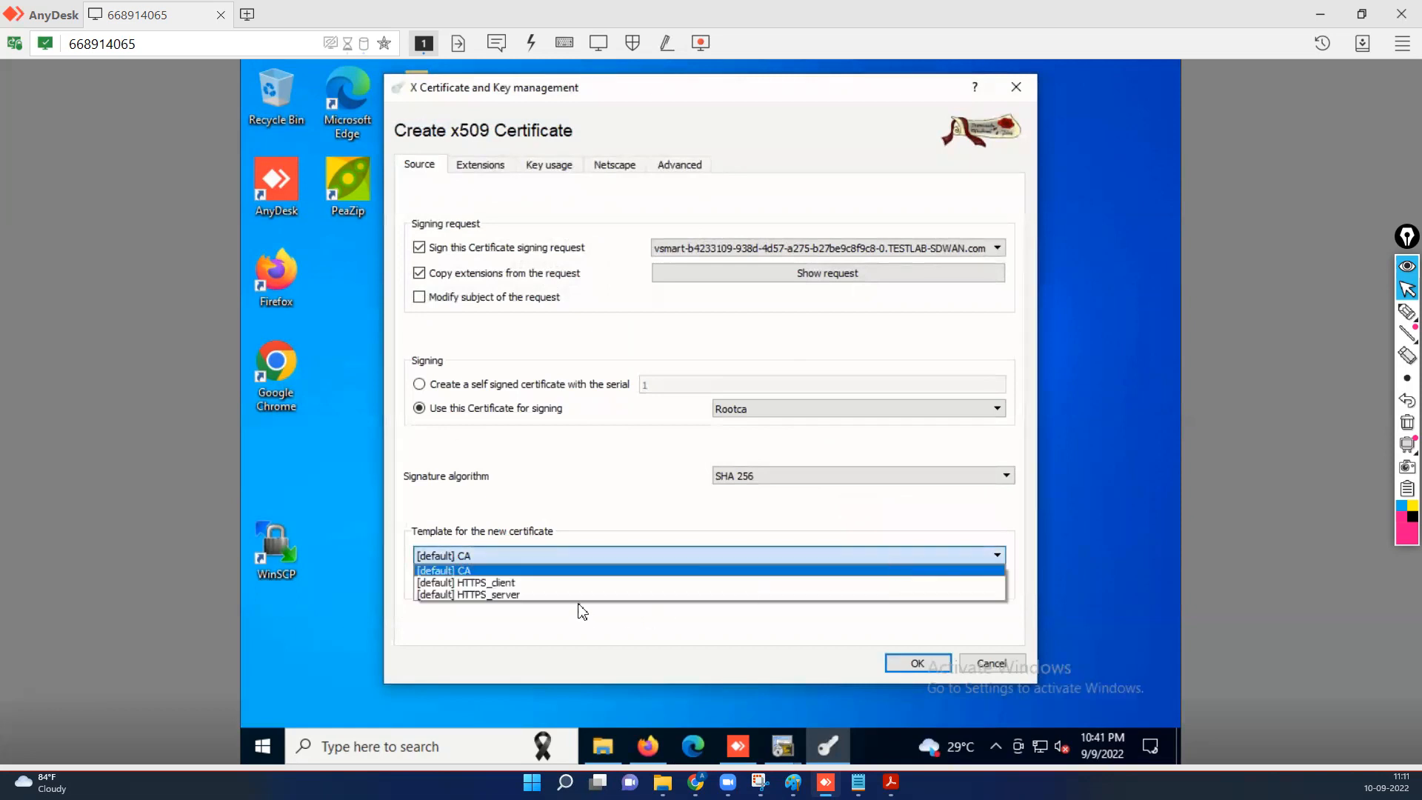
click(577, 595)
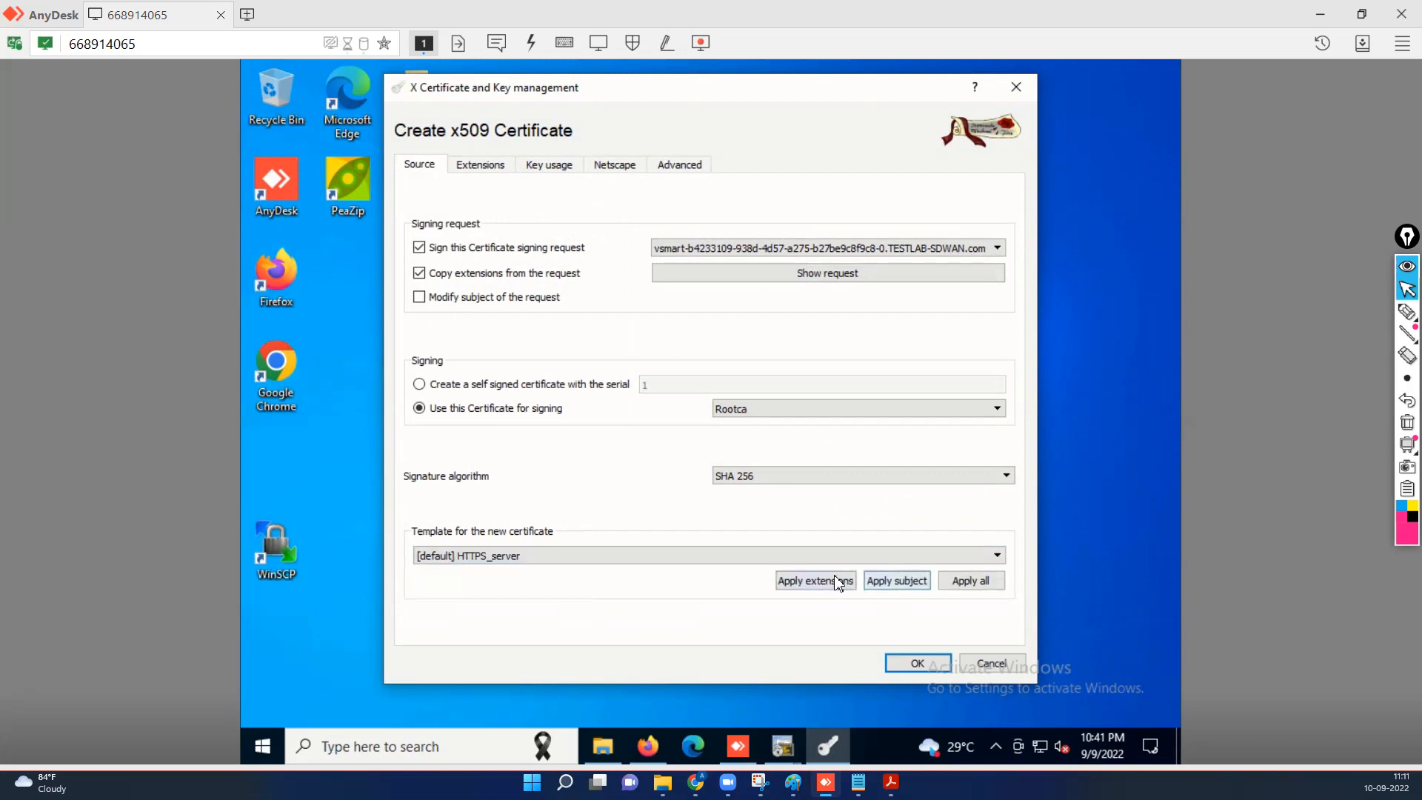
click(895, 590)
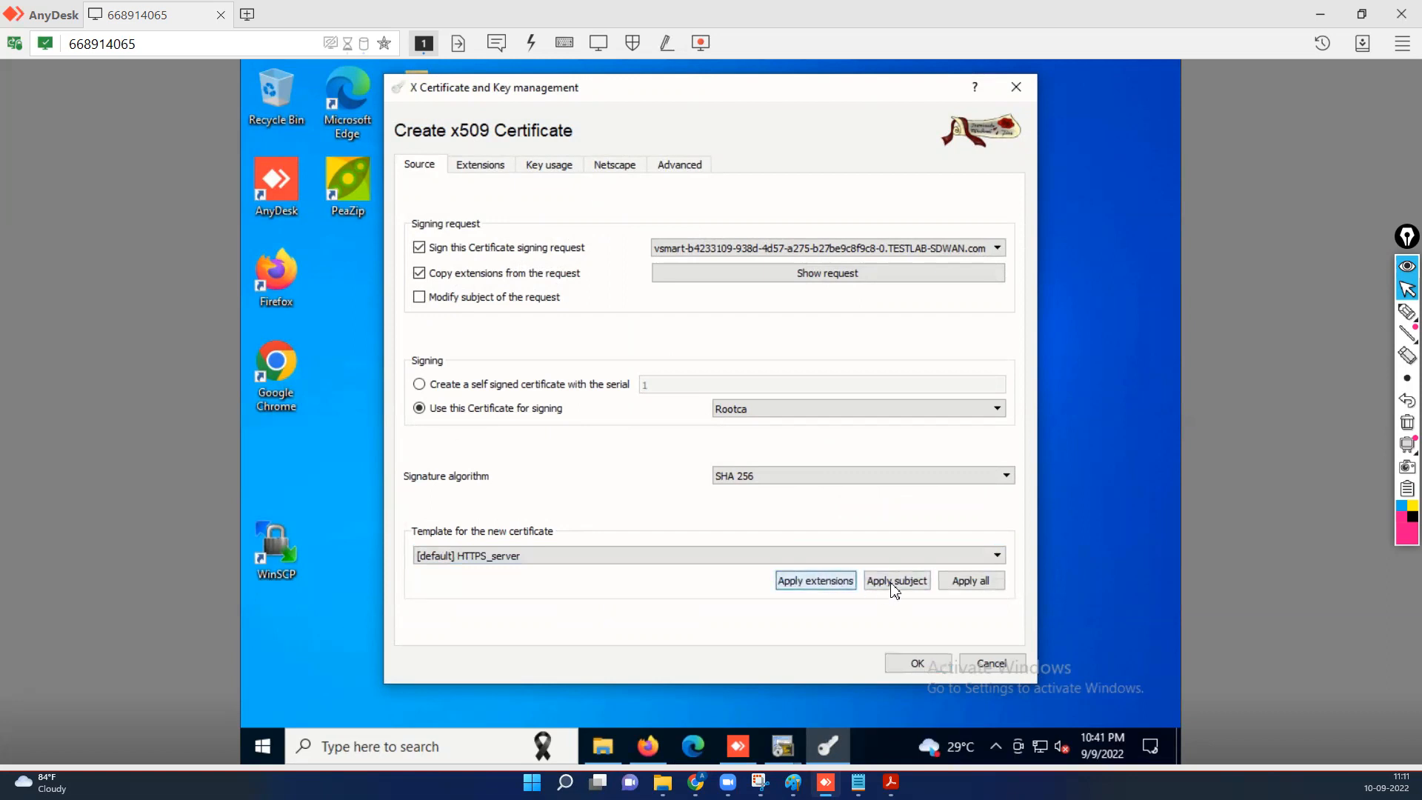
click(951, 584)
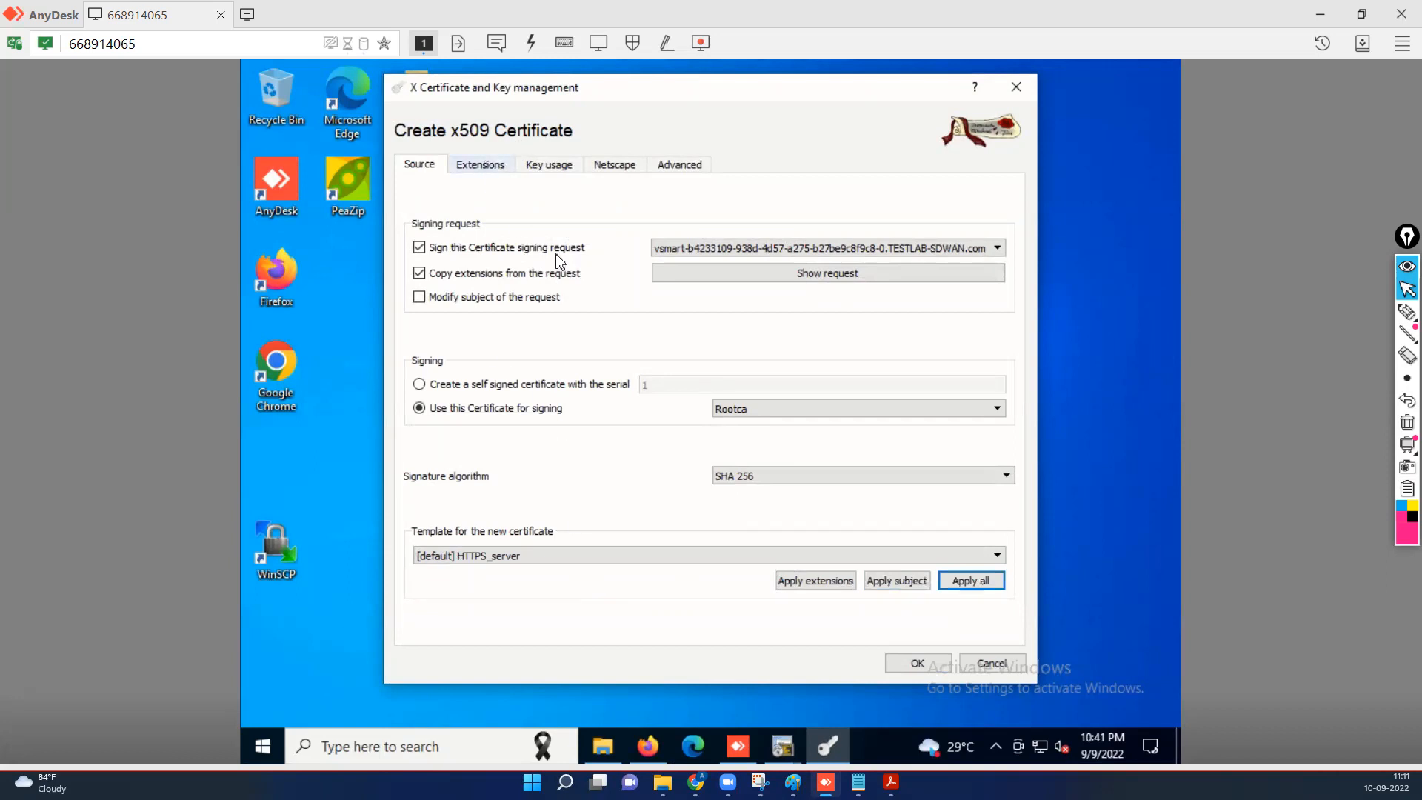
Set a 365-day validity in local time and create the vsmart certificate.
click(480, 165)
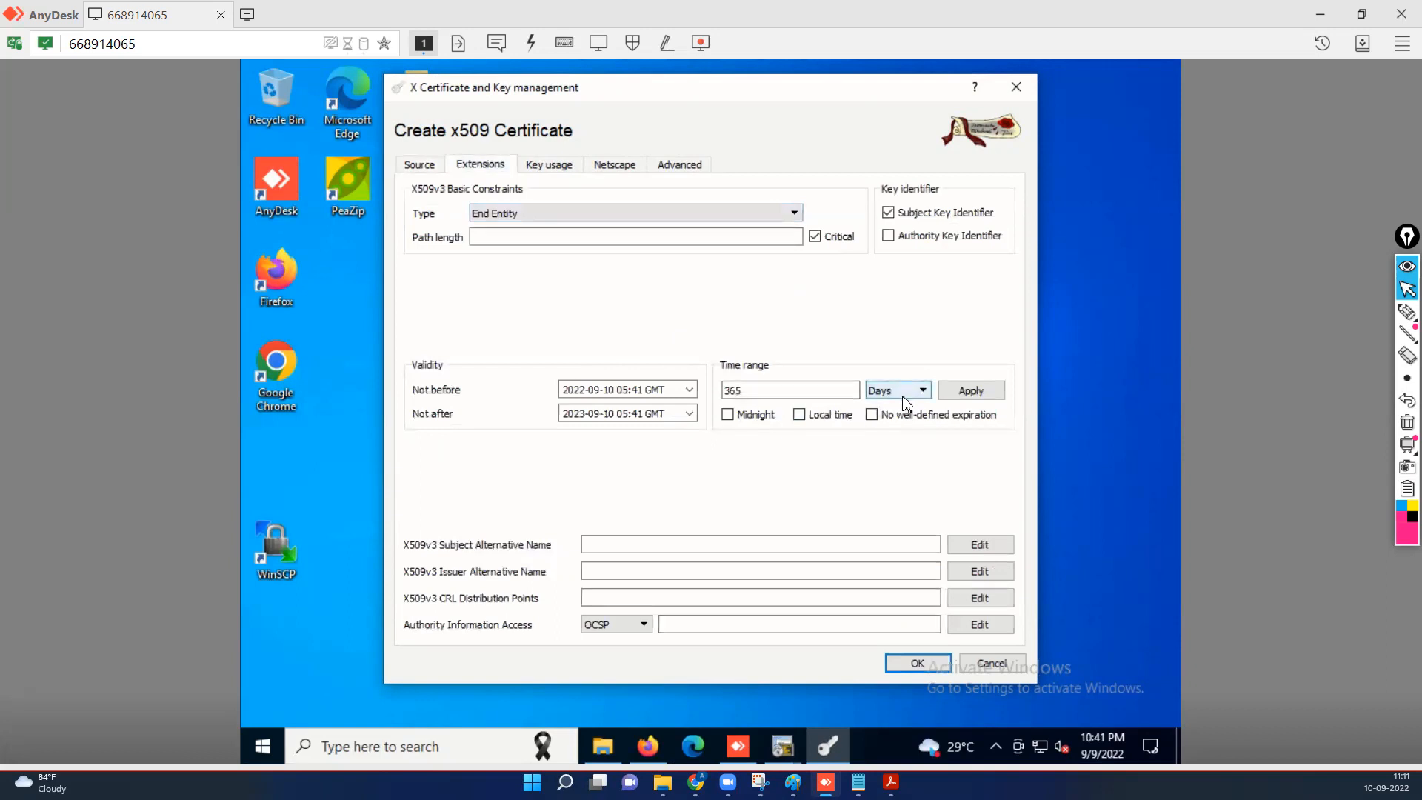
click(800, 415)
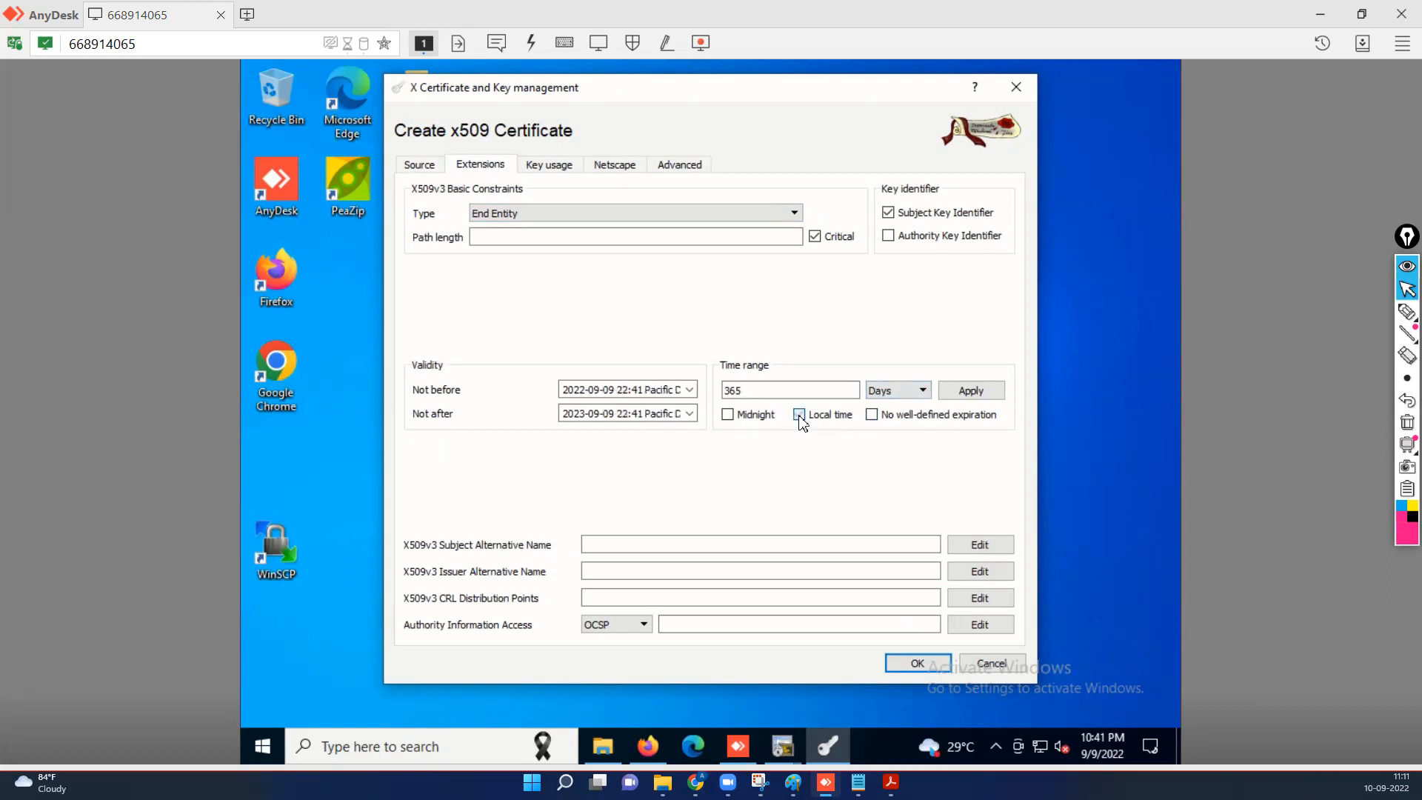
click(970, 391)
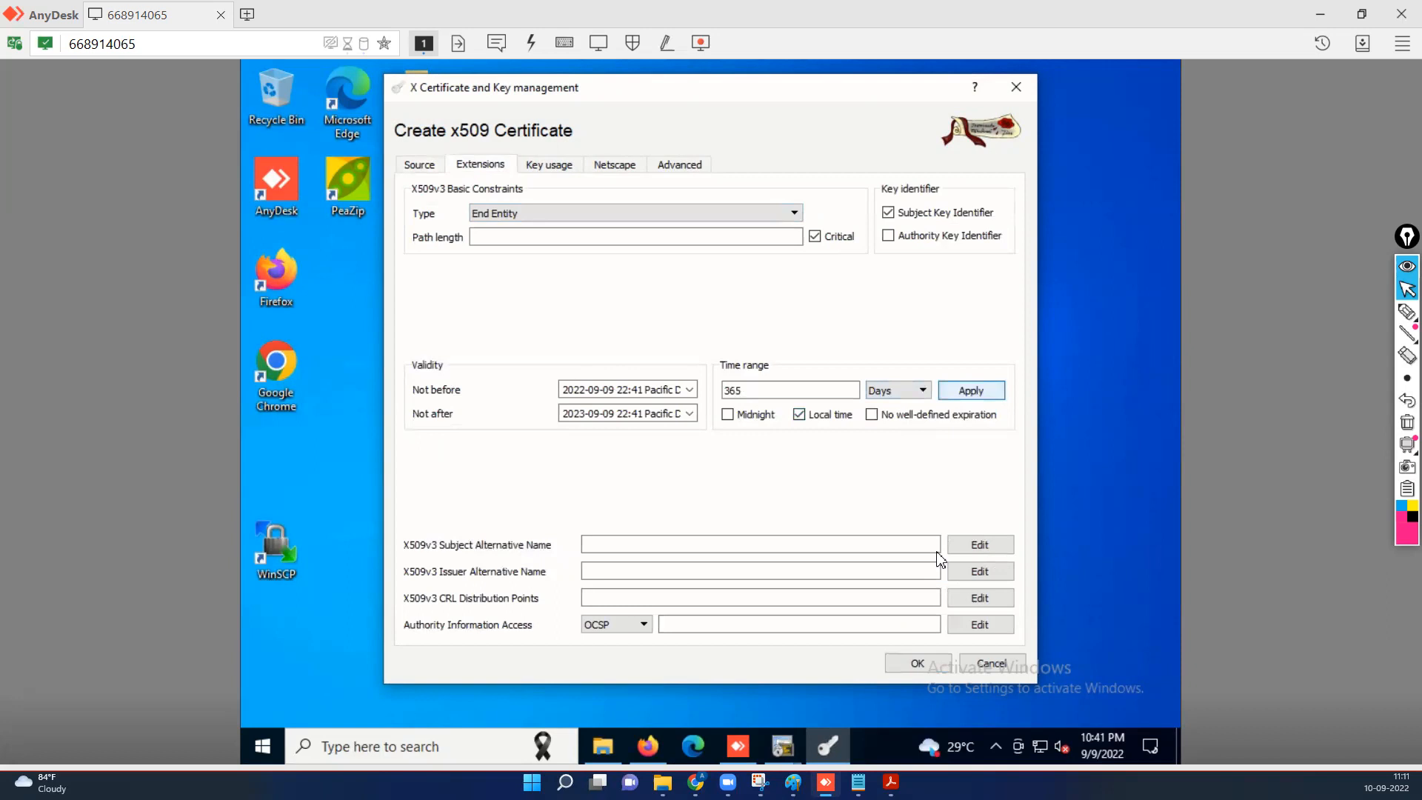
click(912, 664)
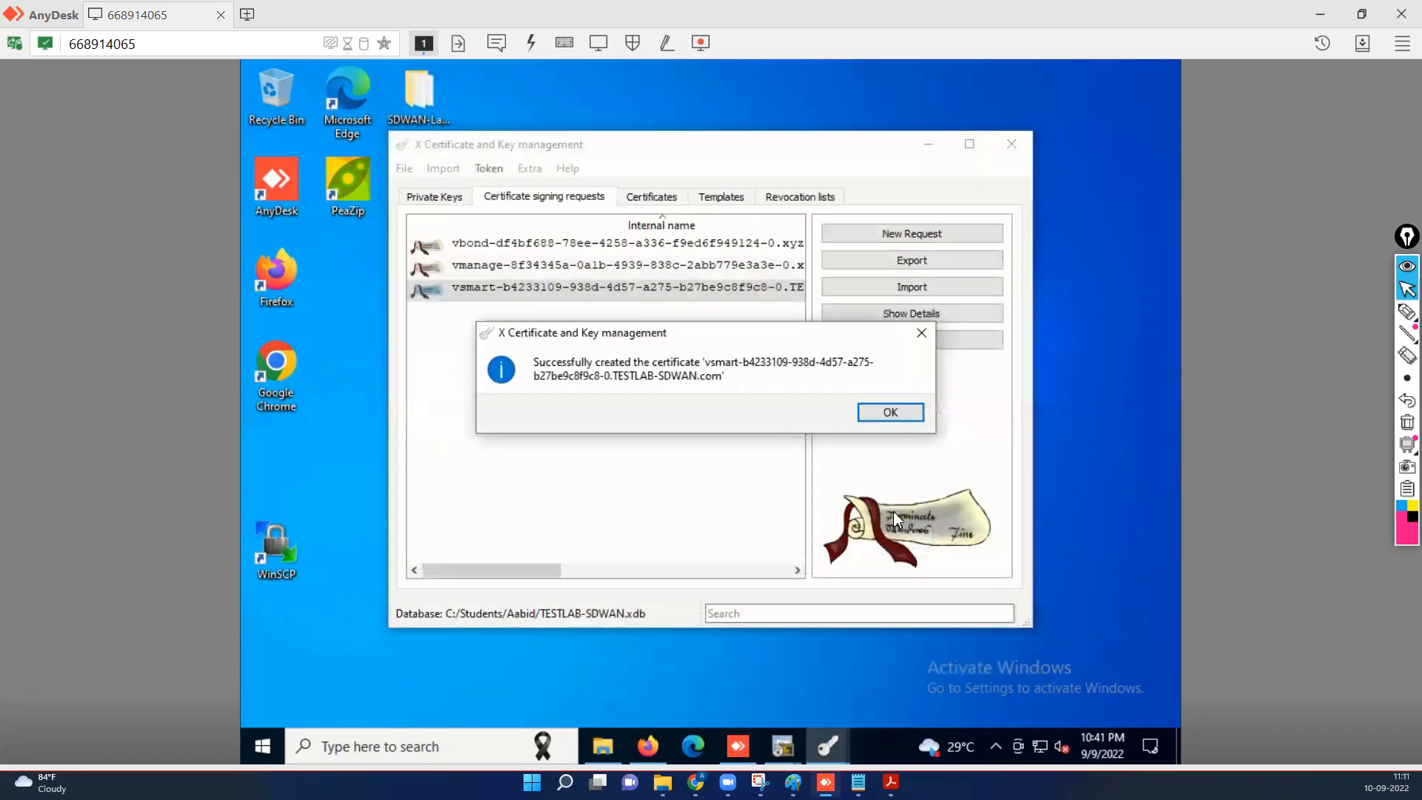
click(897, 412)
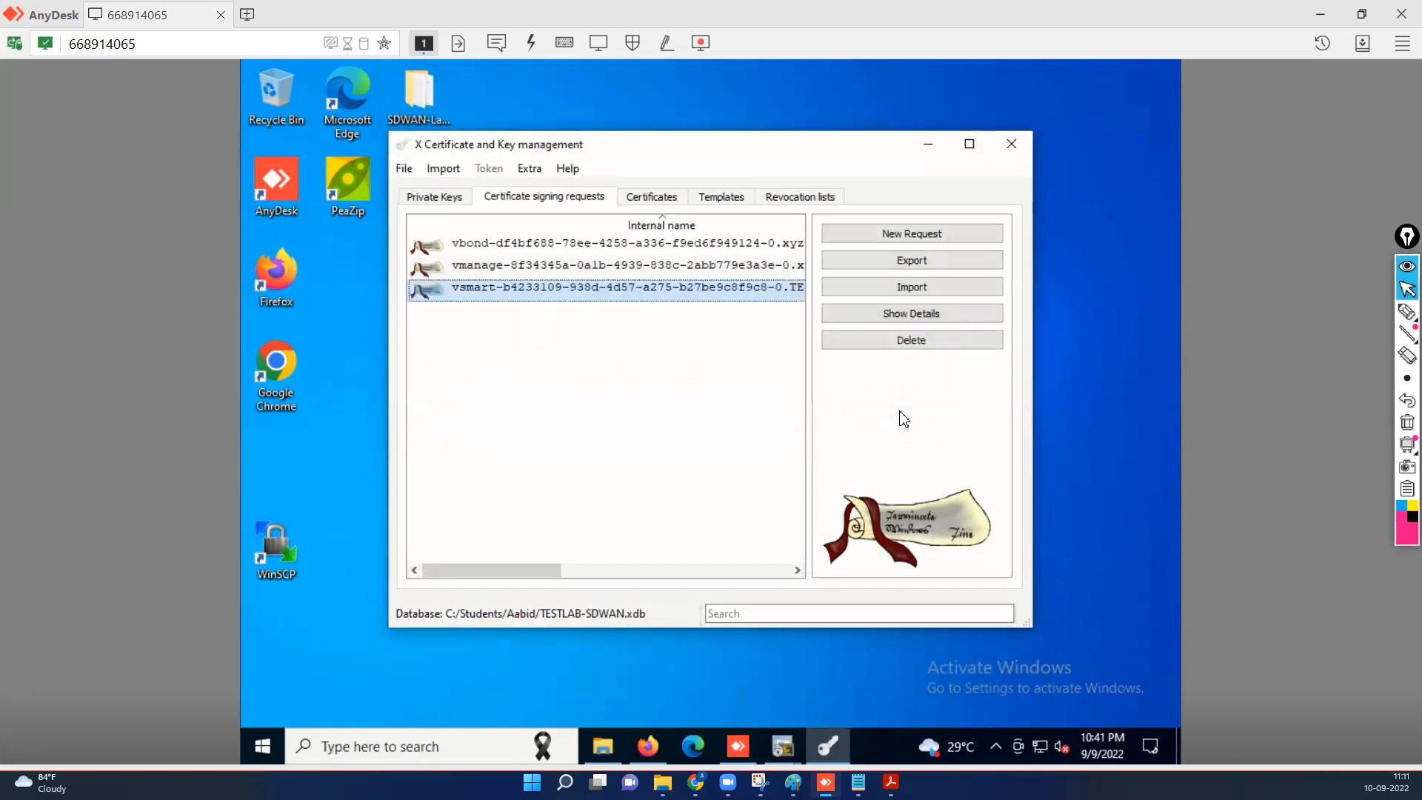
Export the signed vsmart certificate to the clipboard, minimize XCA, and bring up the Lab 6b PDF.
click(665, 198)
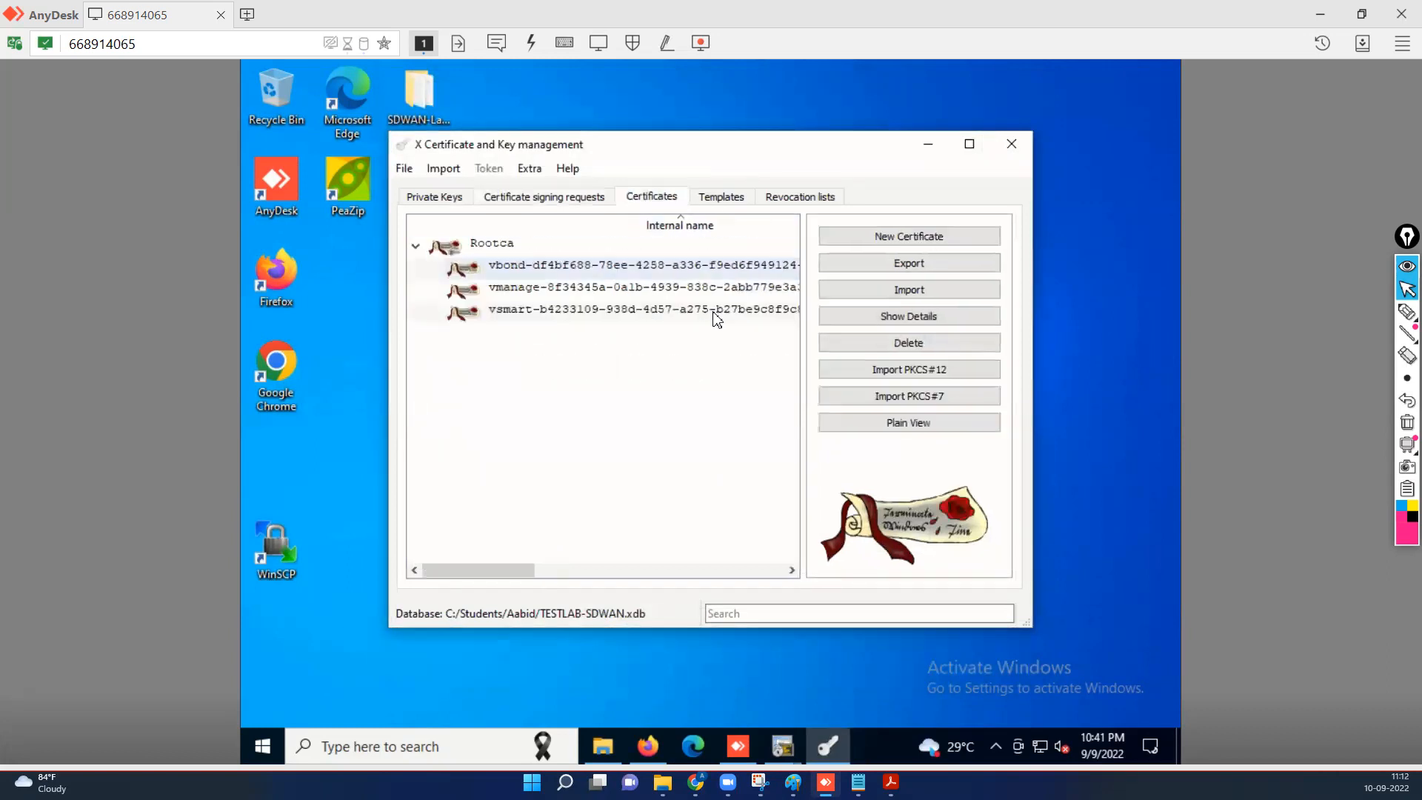
click(644, 312)
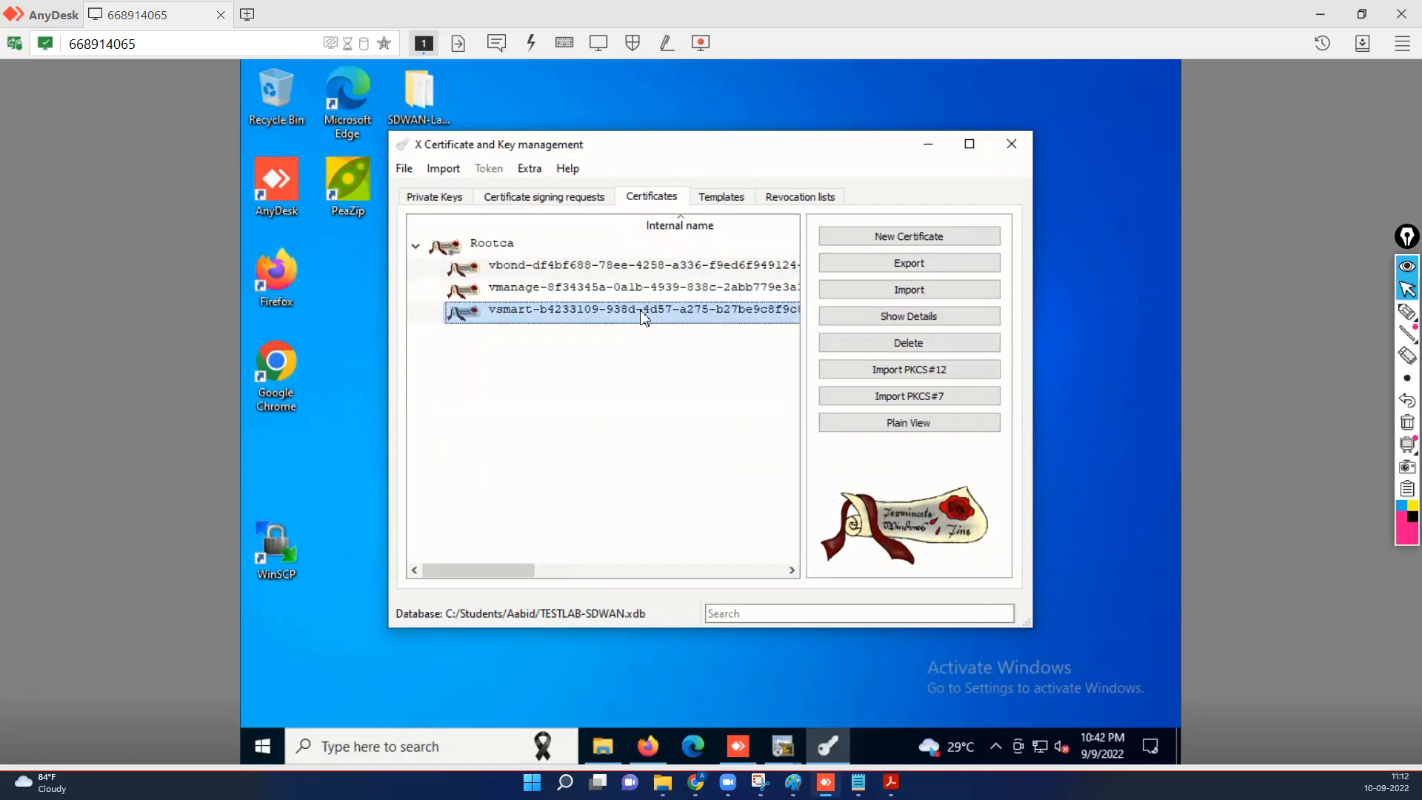
right_click(644, 318)
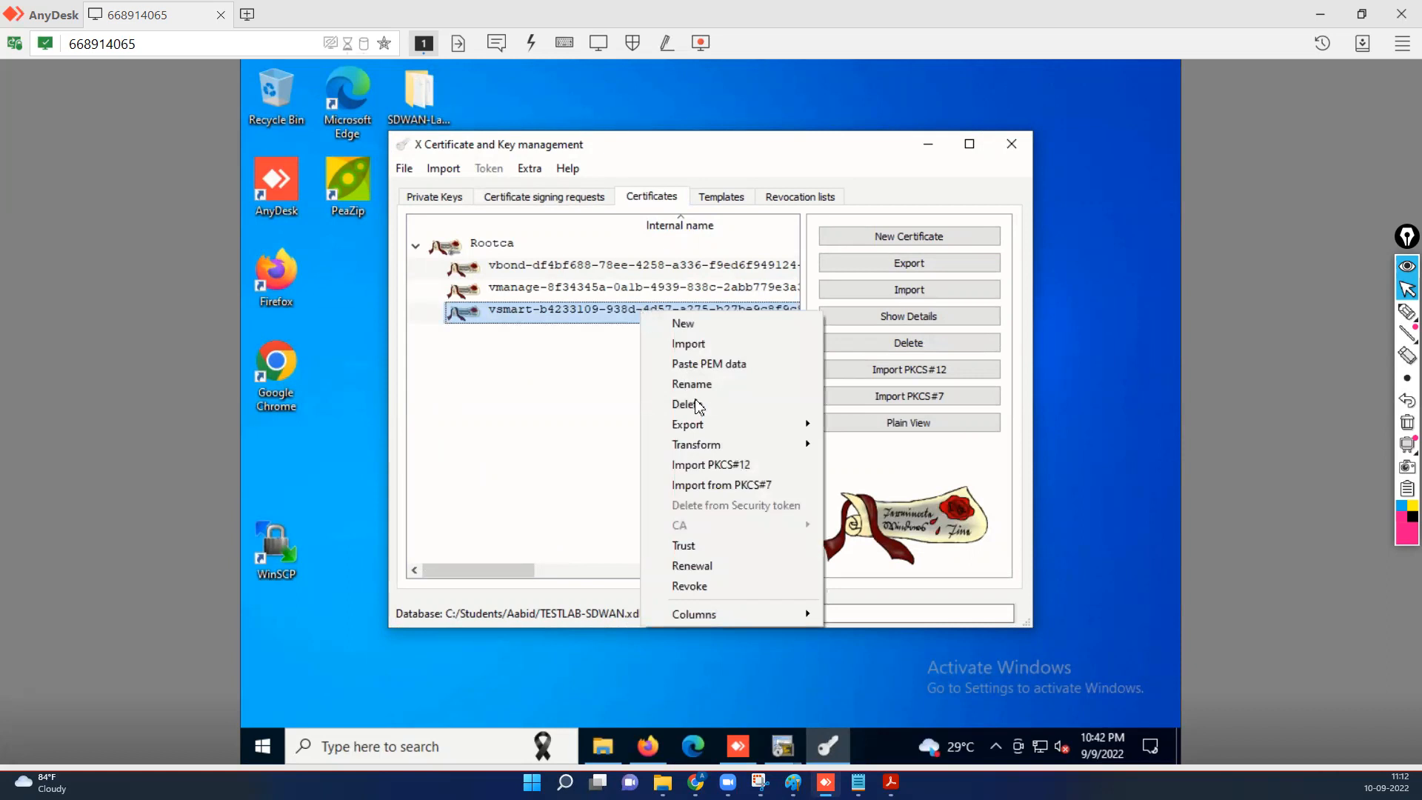
mouse_move(785, 429)
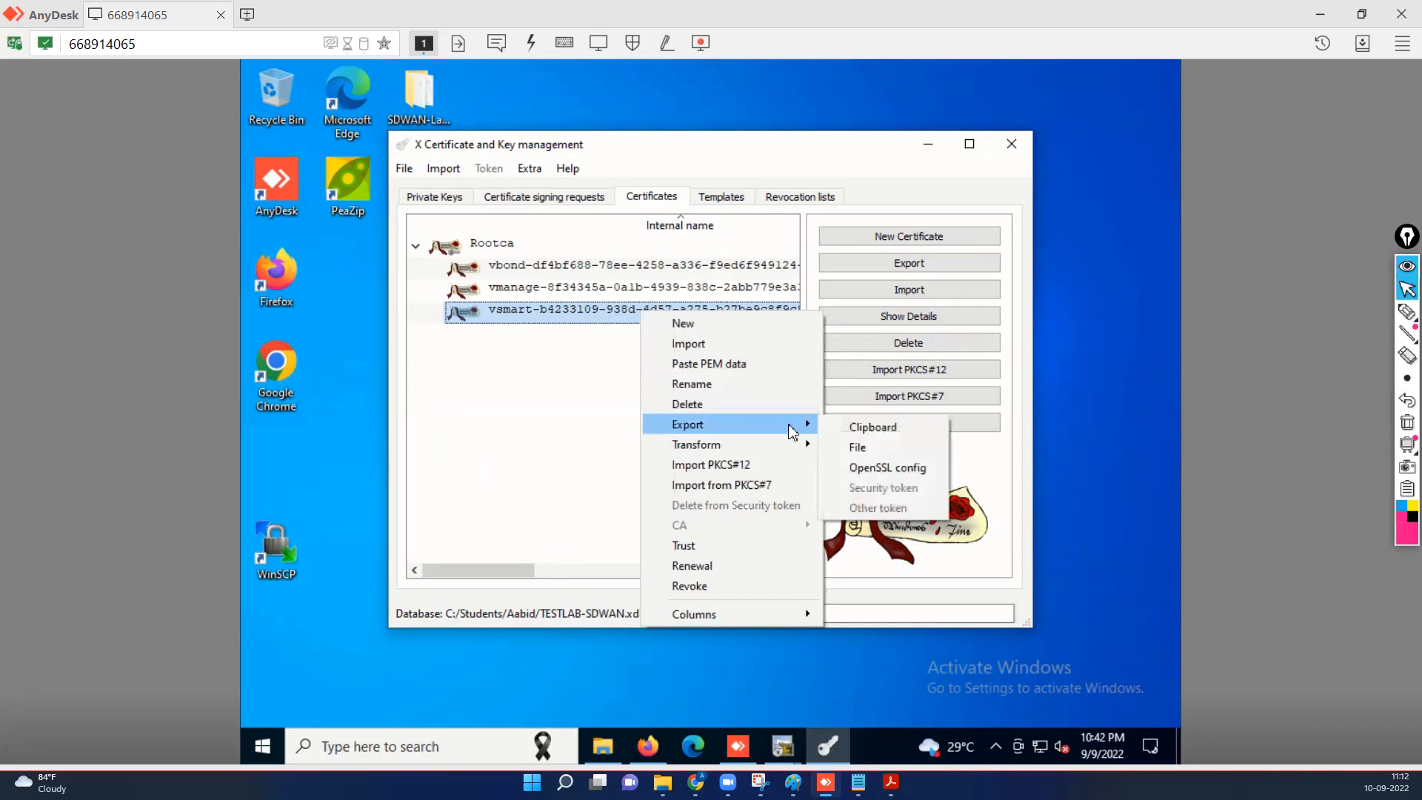
click(873, 428)
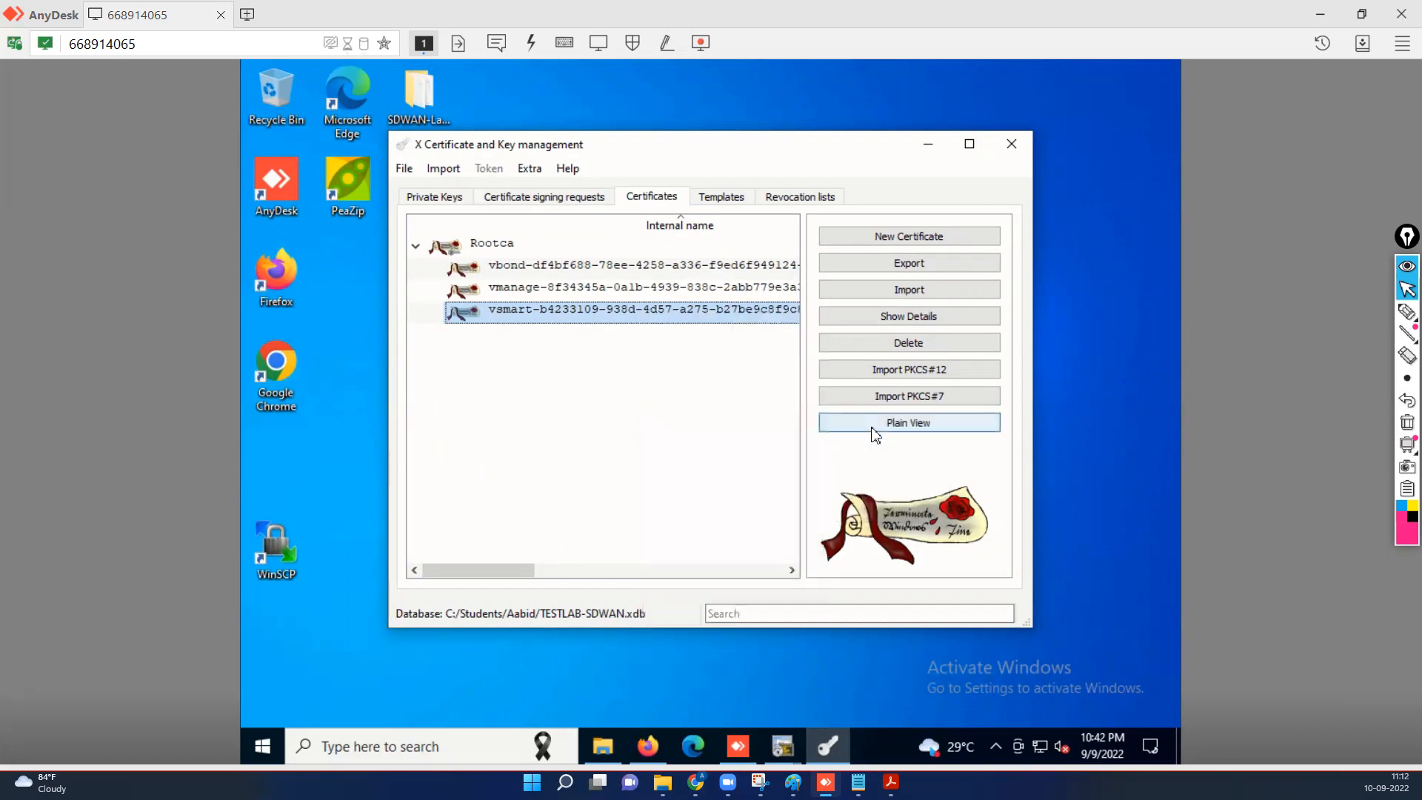
click(930, 144)
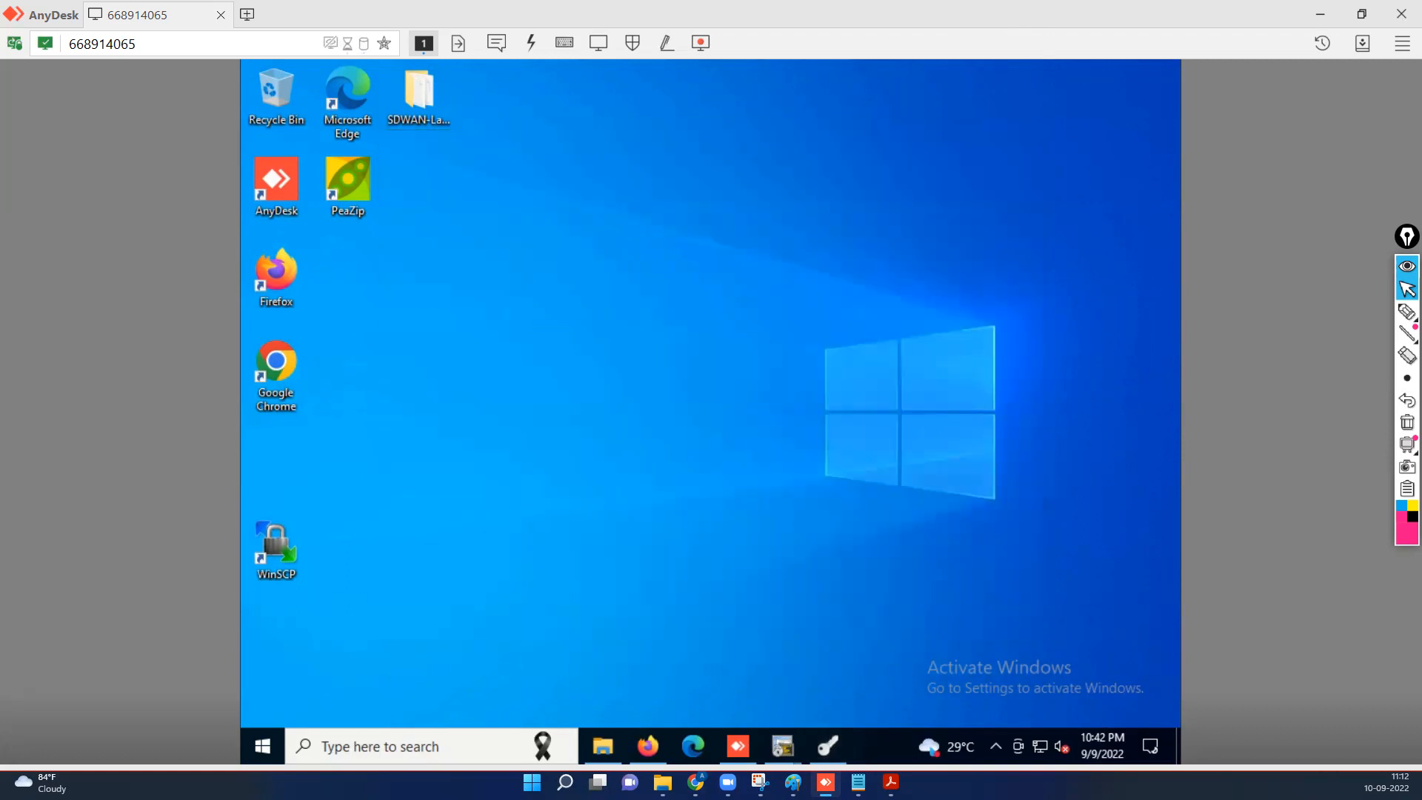
click(891, 782)
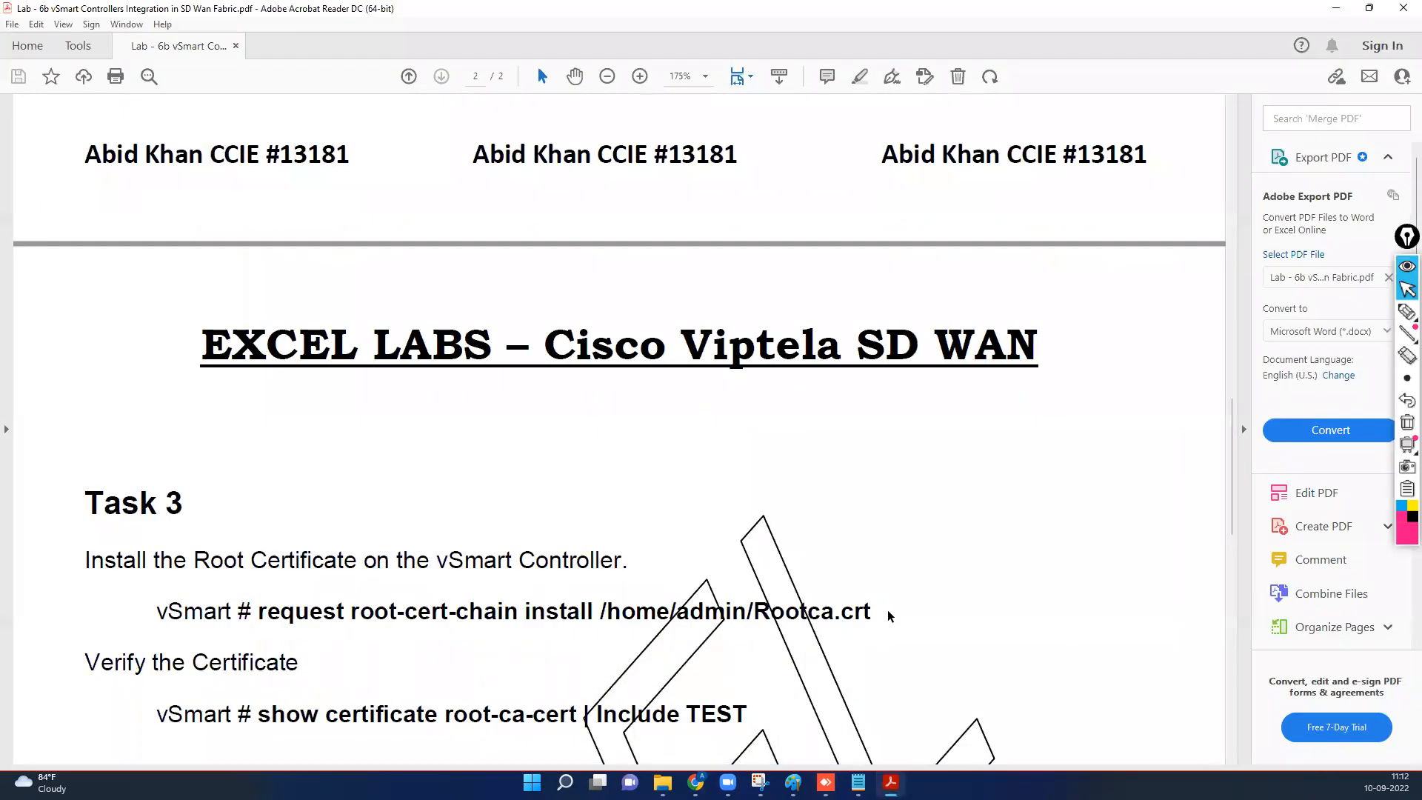
Read the Lab 6b PDF through Tasks 4 to 6, then minimize Acrobat Reader.
scroll(887, 609, down, 5)
scroll(887, 610, down, 2)
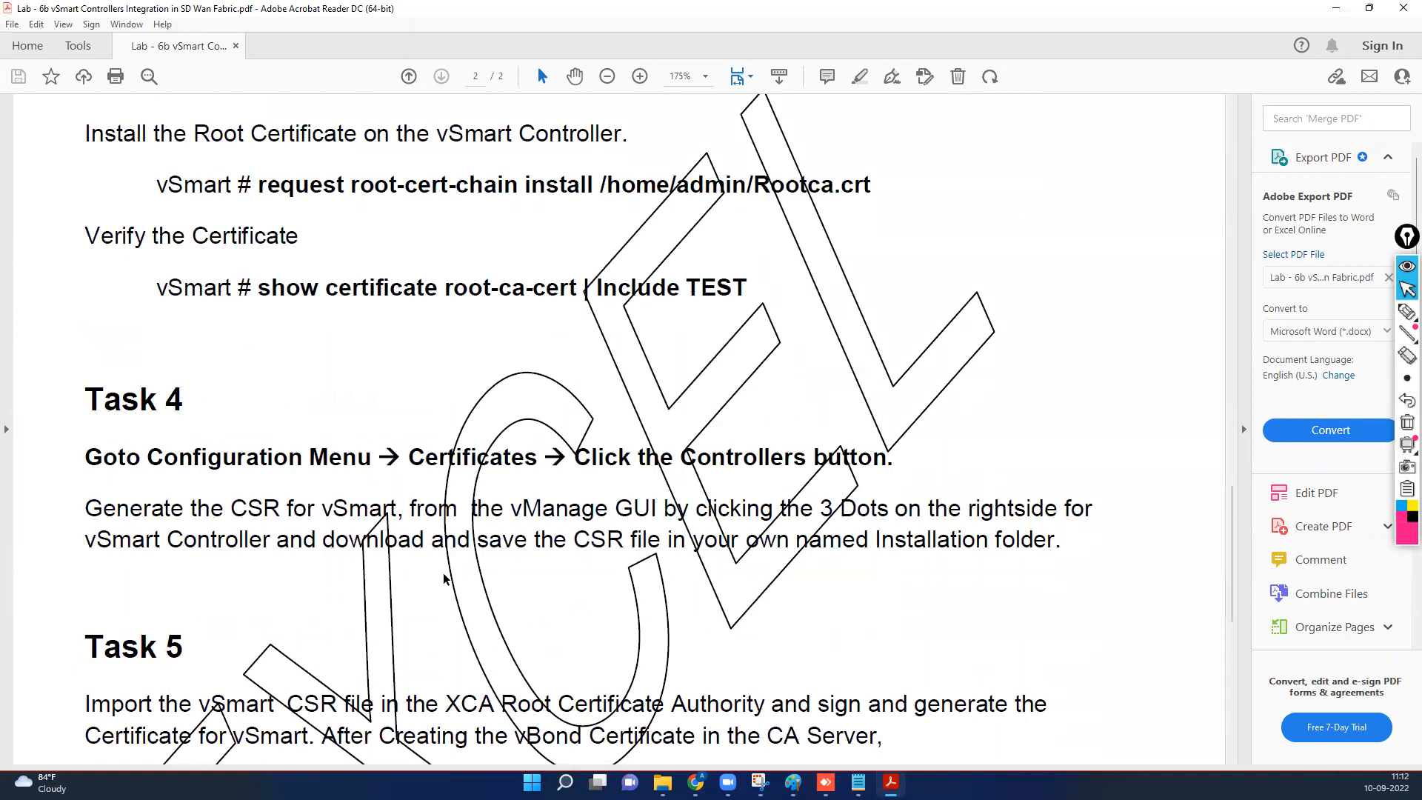
scroll(618, 574, down, 6)
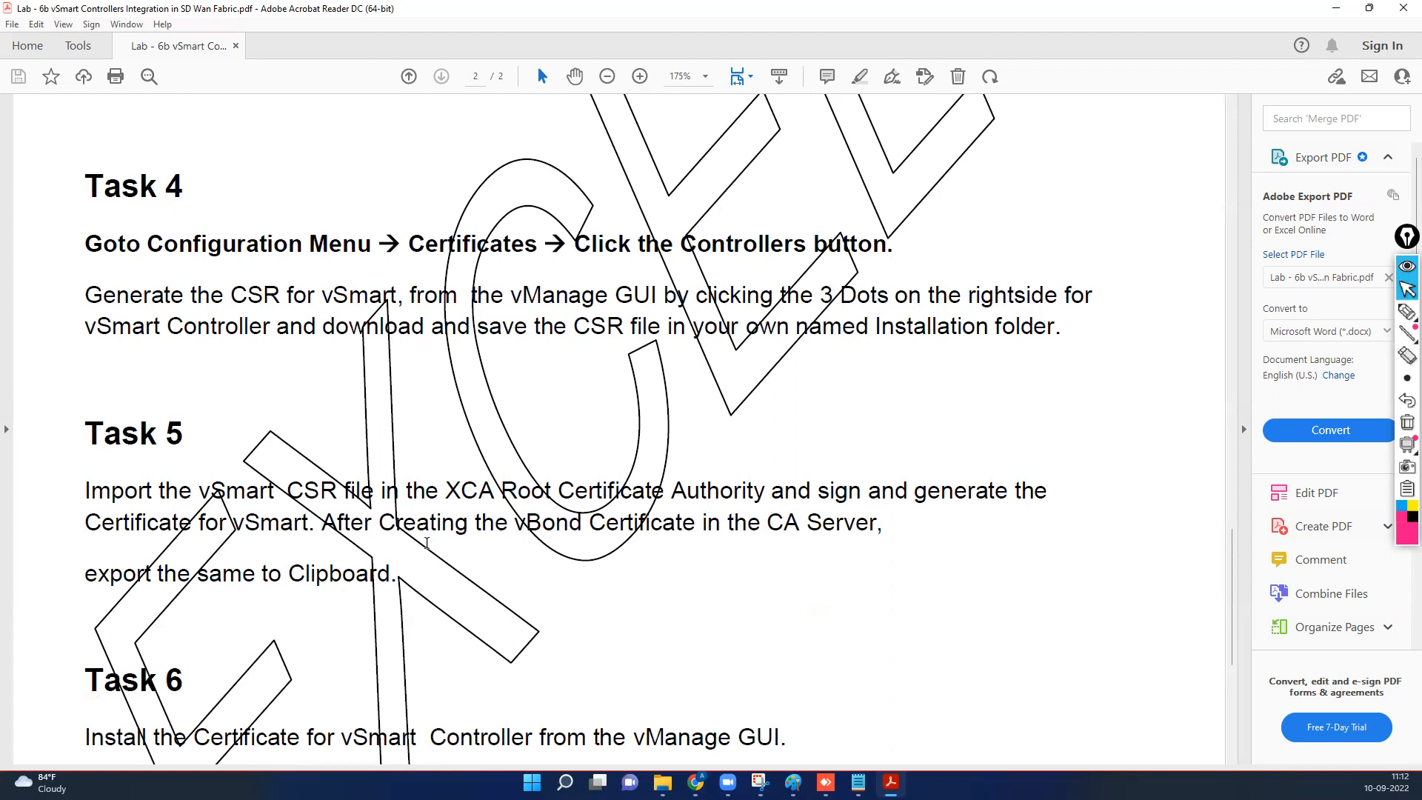
scroll(426, 543, down, 1)
scroll(427, 541, down, 1)
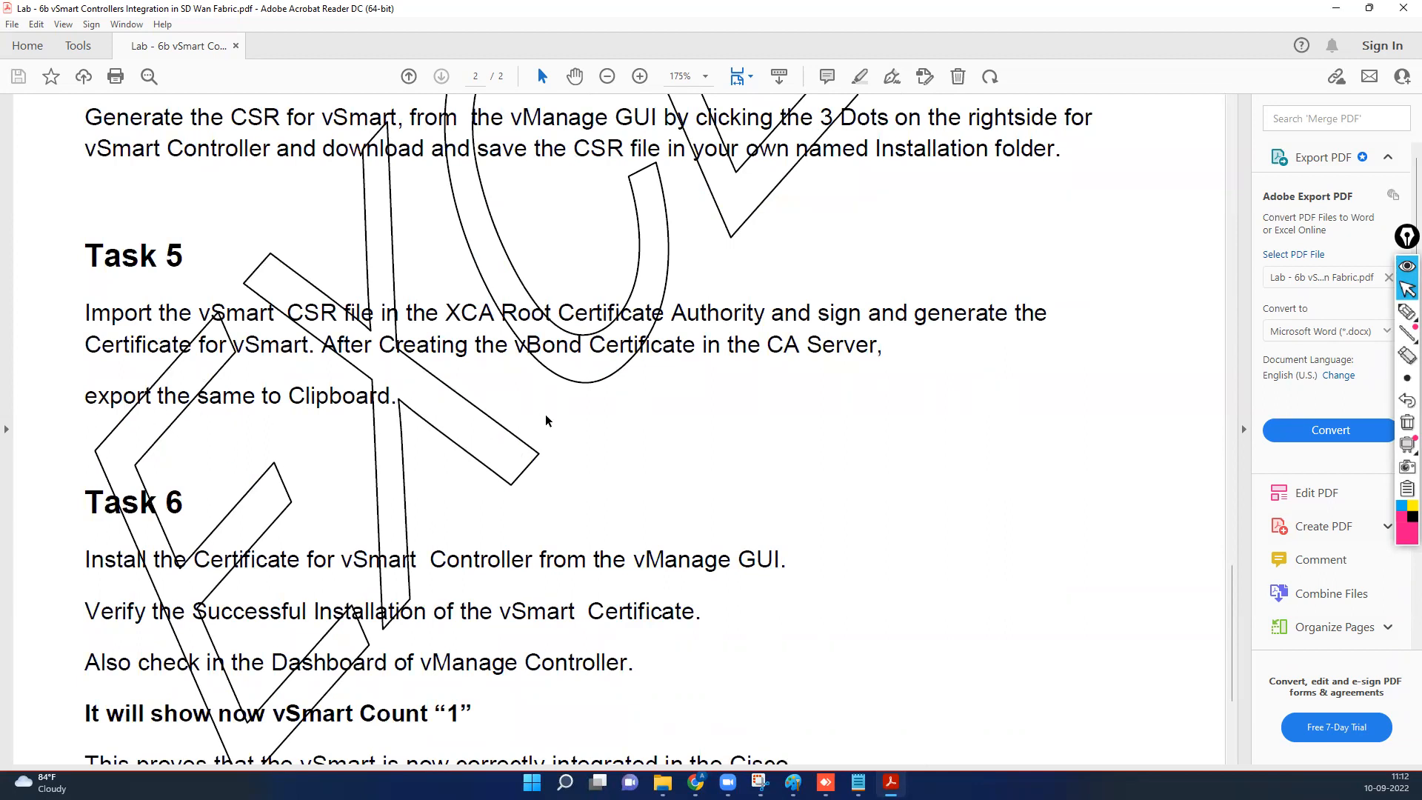
scroll(808, 489, down, 3)
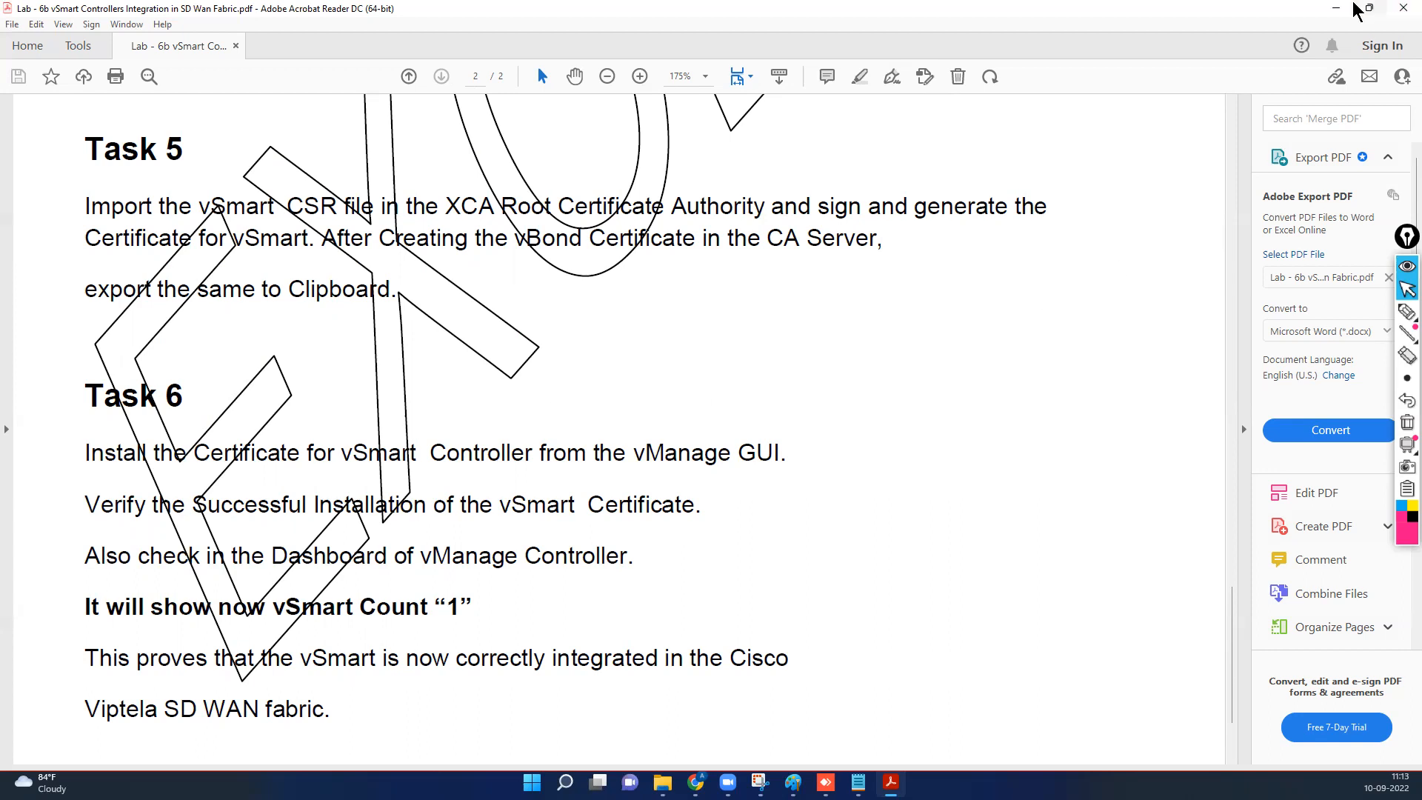
click(1334, 9)
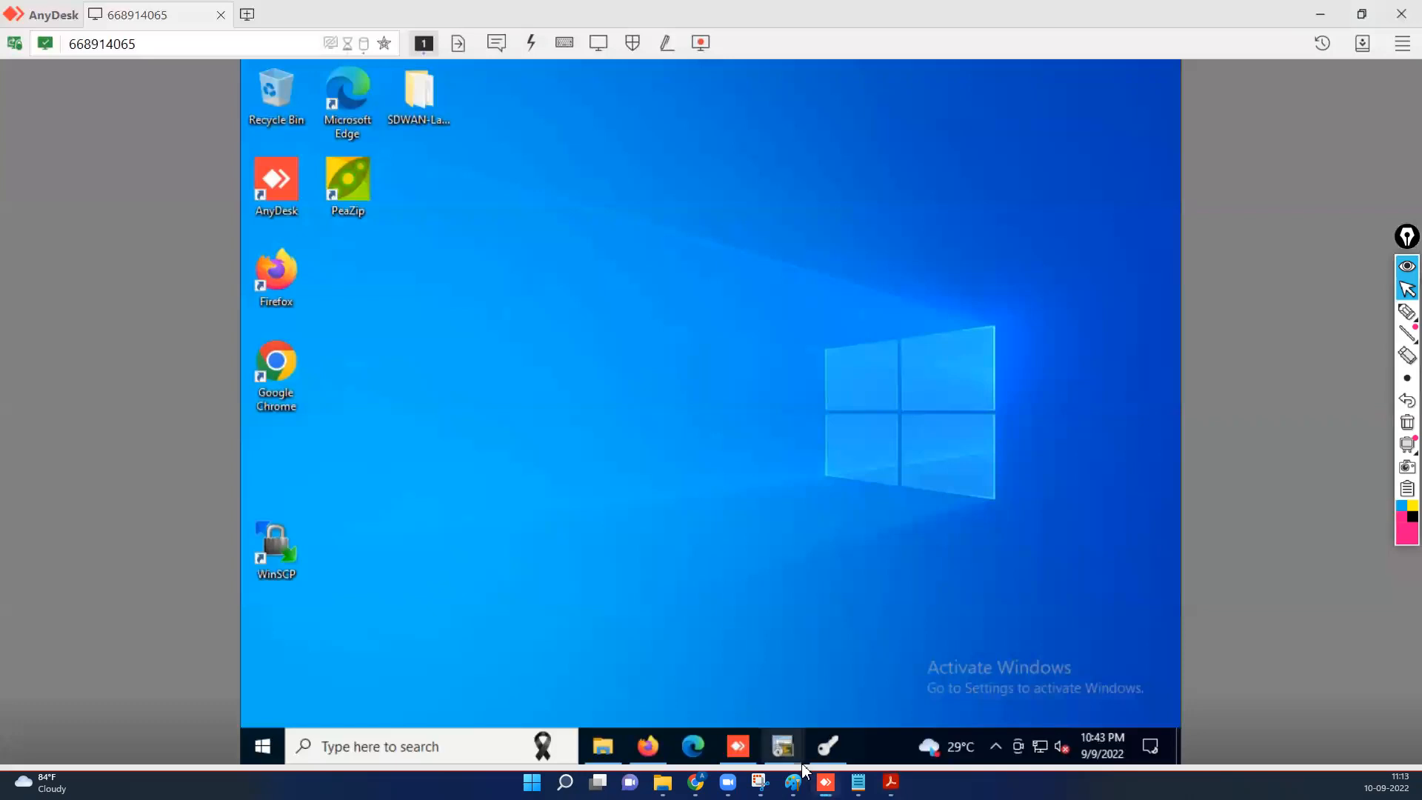
Paste the signed vSmart certificate into vManage's Install Certificate form and submit it.
mouse_move(739, 752)
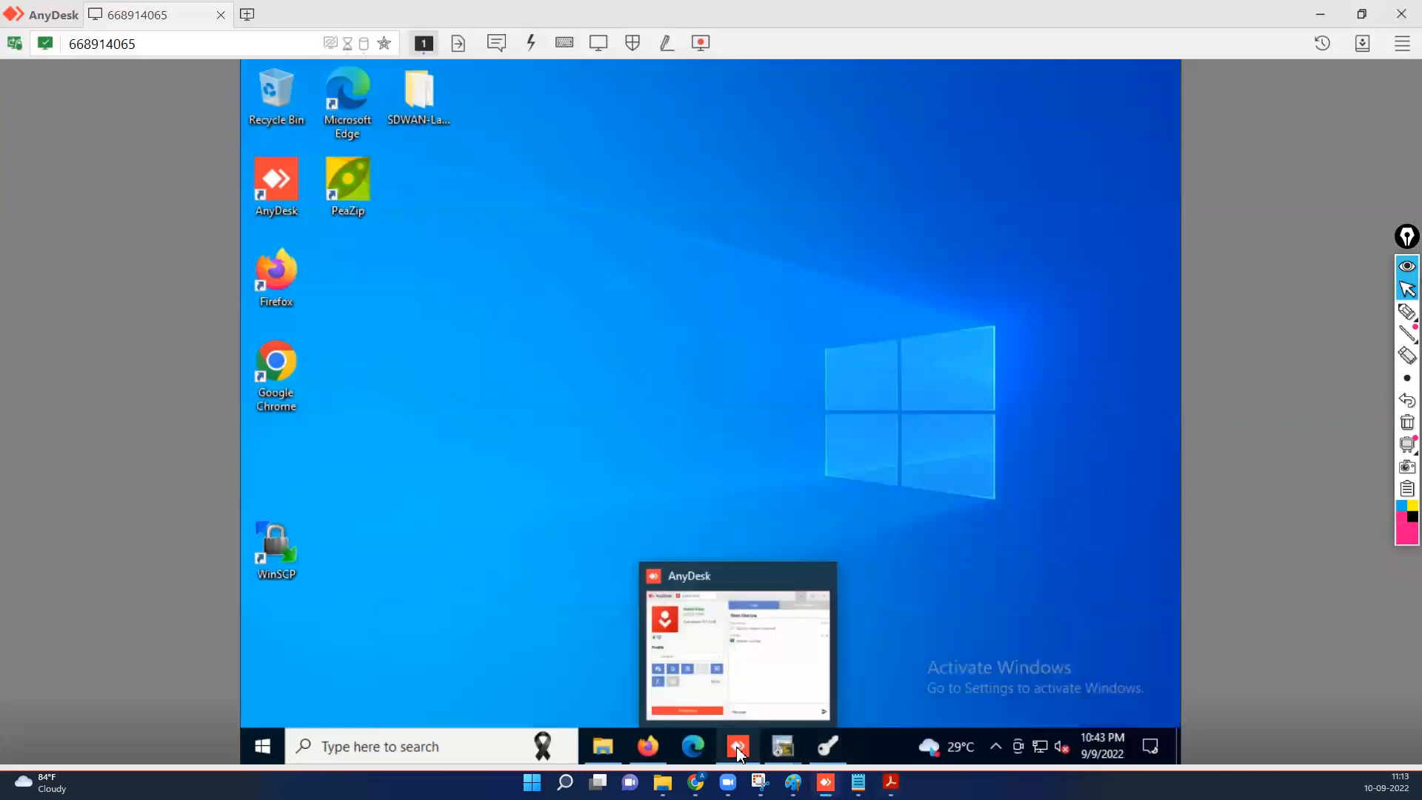
mouse_move(649, 747)
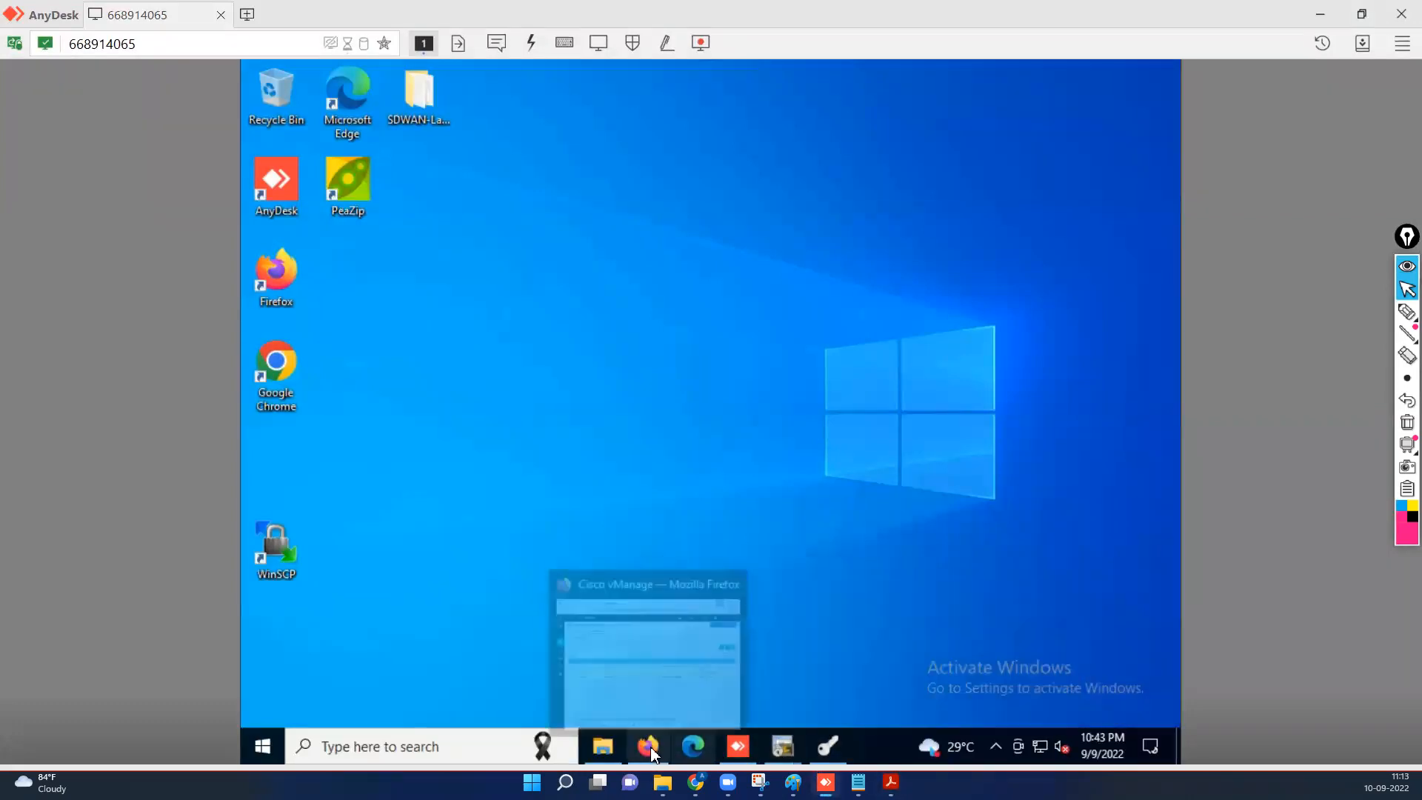
click(663, 678)
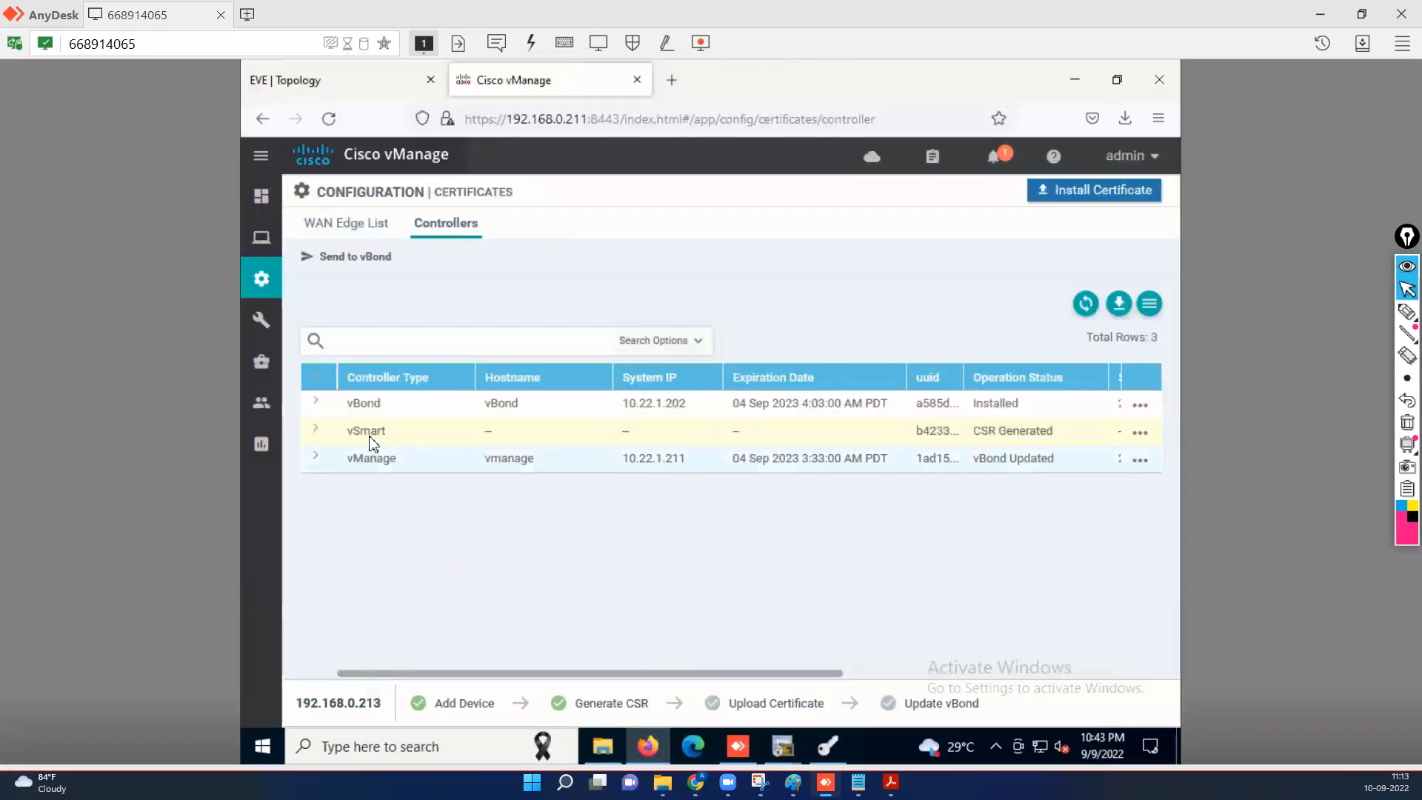
click(1084, 197)
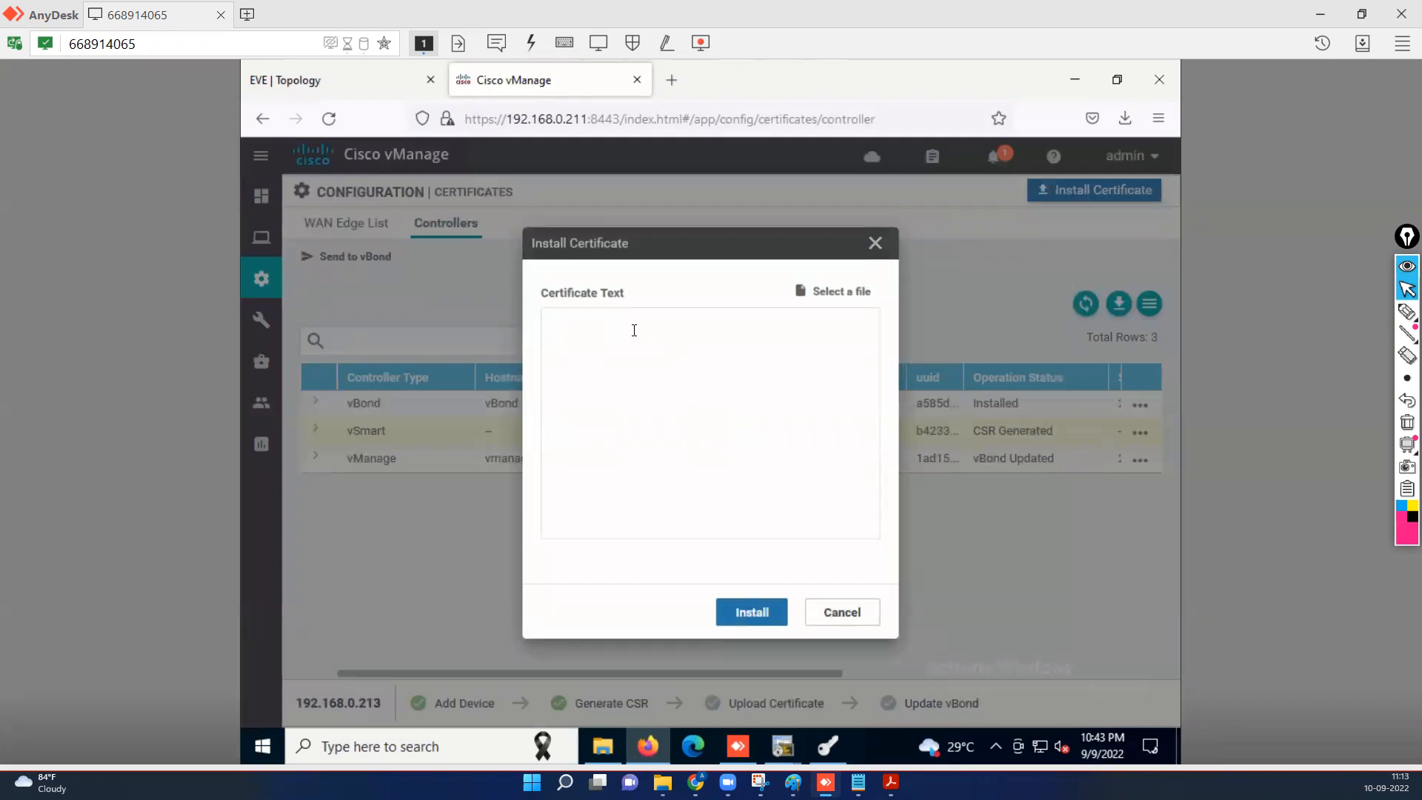
right_click(634, 330)
click(689, 470)
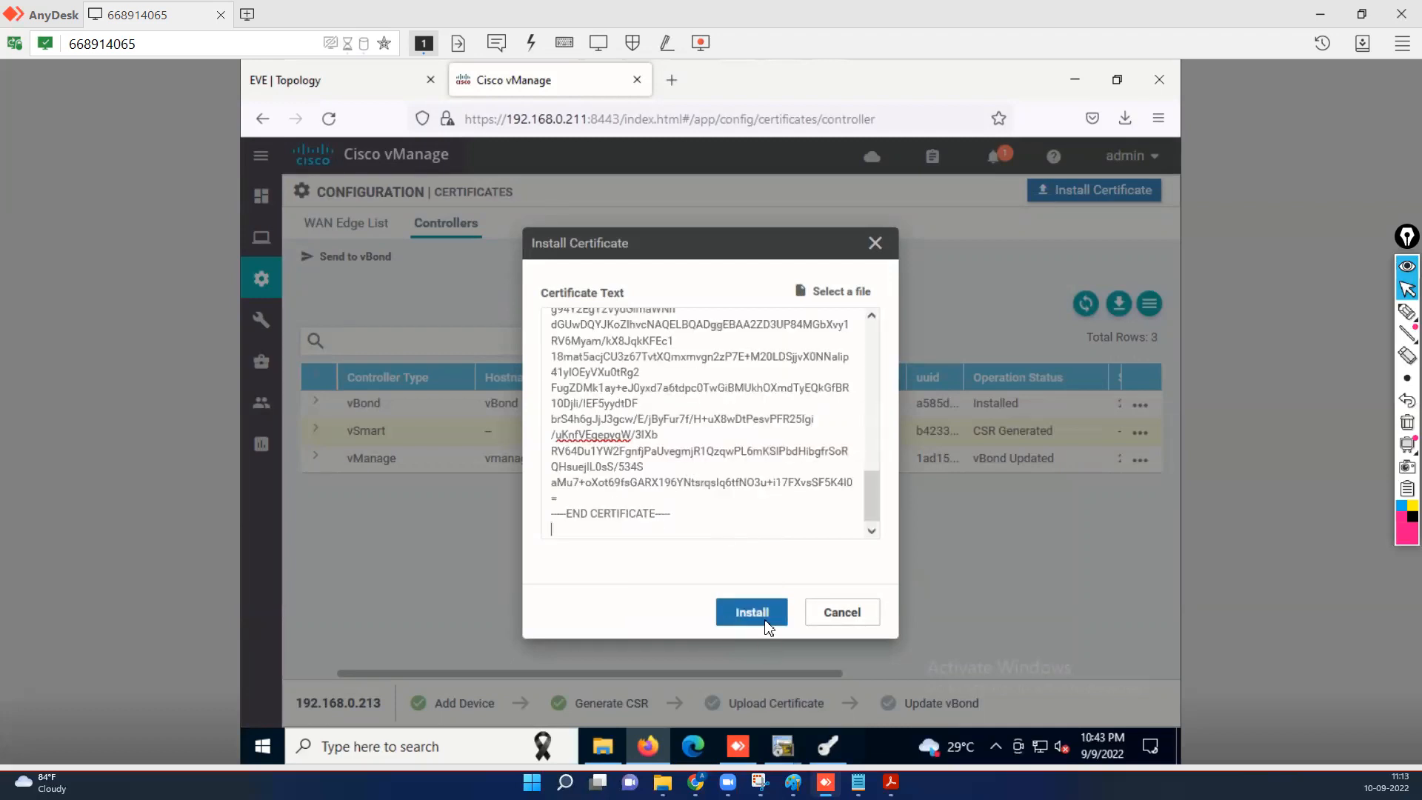
click(753, 615)
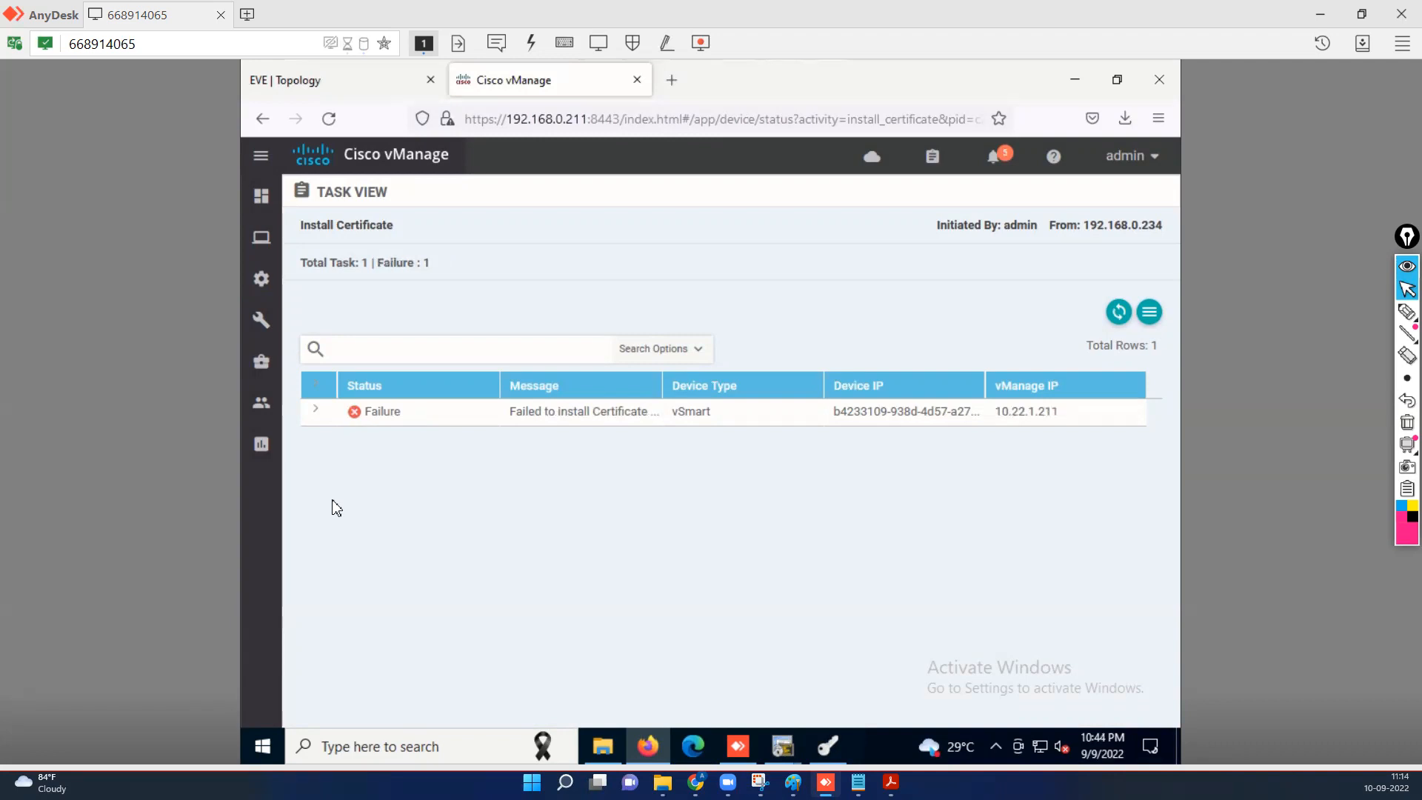
Expand the failed vSmart install log and read the 'root-ca-chain unable to validate the certificate' error.
click(317, 411)
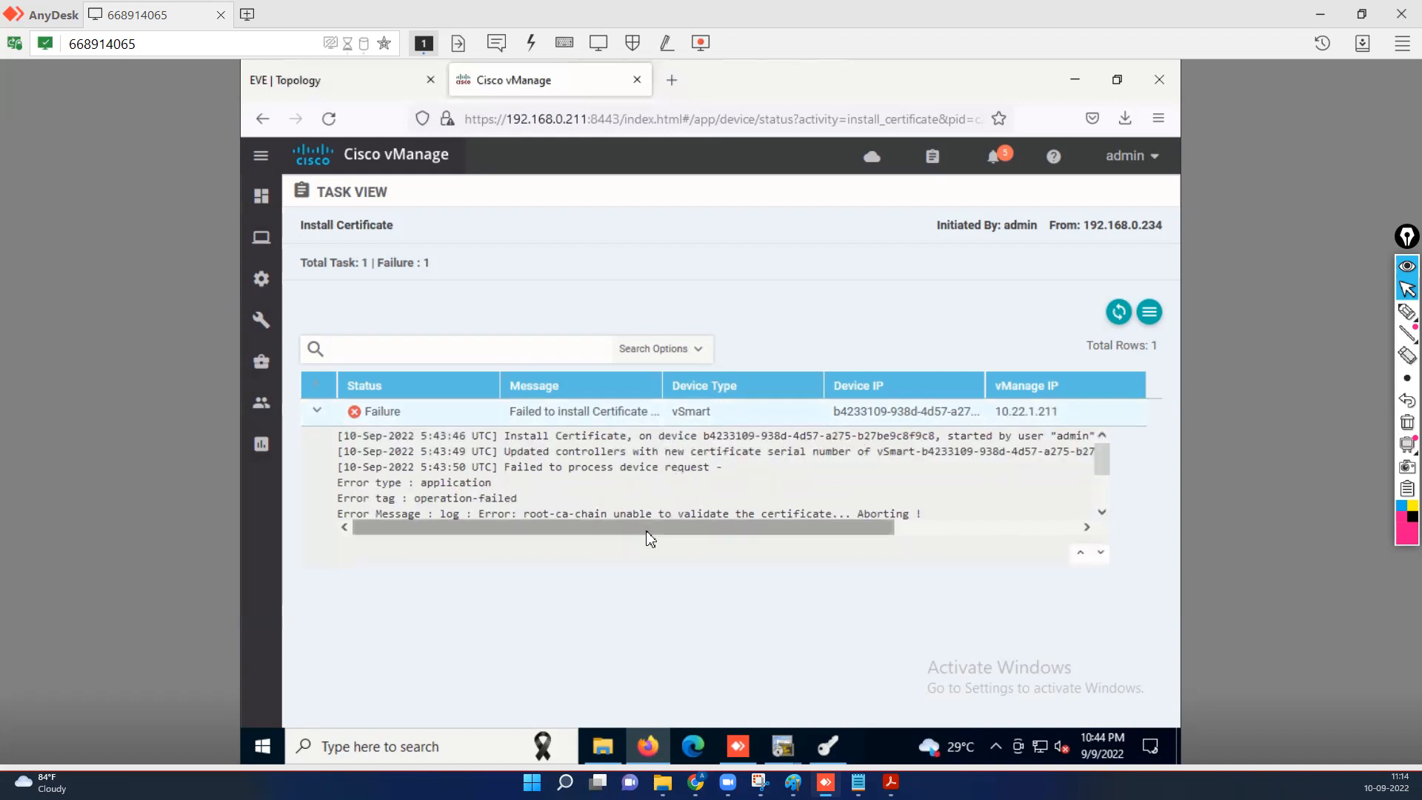
click(1101, 512)
click(1102, 513)
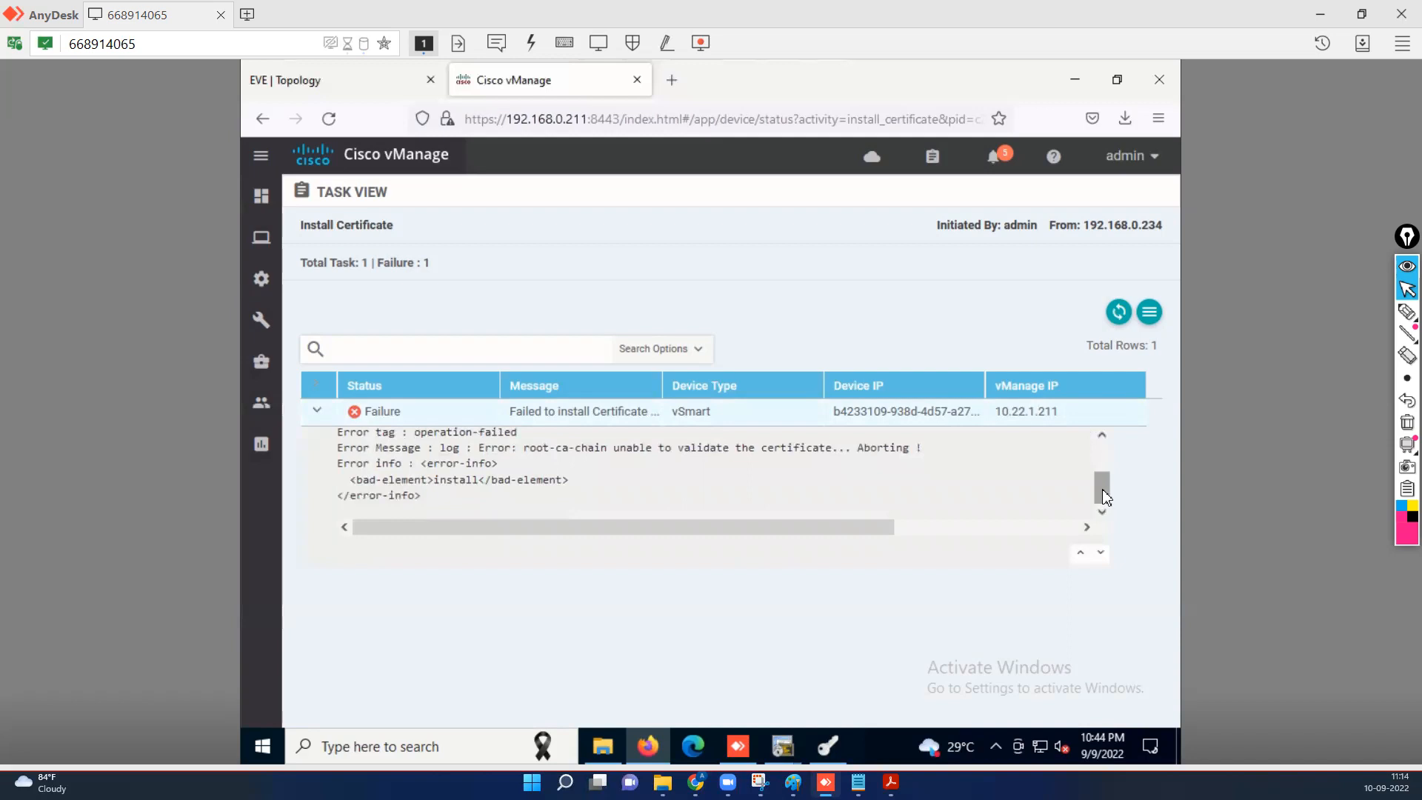
mouse_move(1104, 479)
mouse_down()
mouse_move(1111, 461)
mouse_move(1121, 471)
mouse_up()
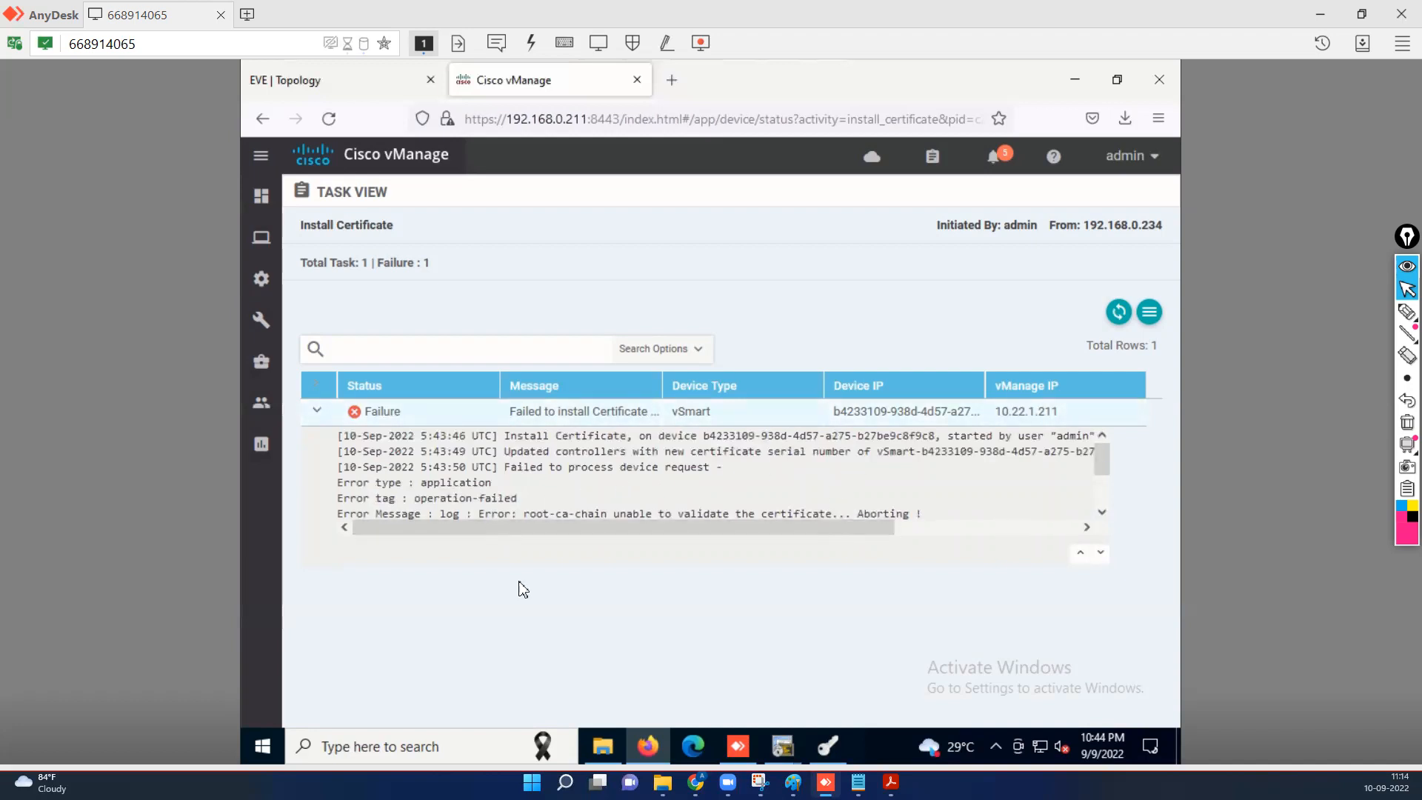
click(1103, 512)
drag(866, 528, 1064, 527)
drag(1108, 476, 1114, 457)
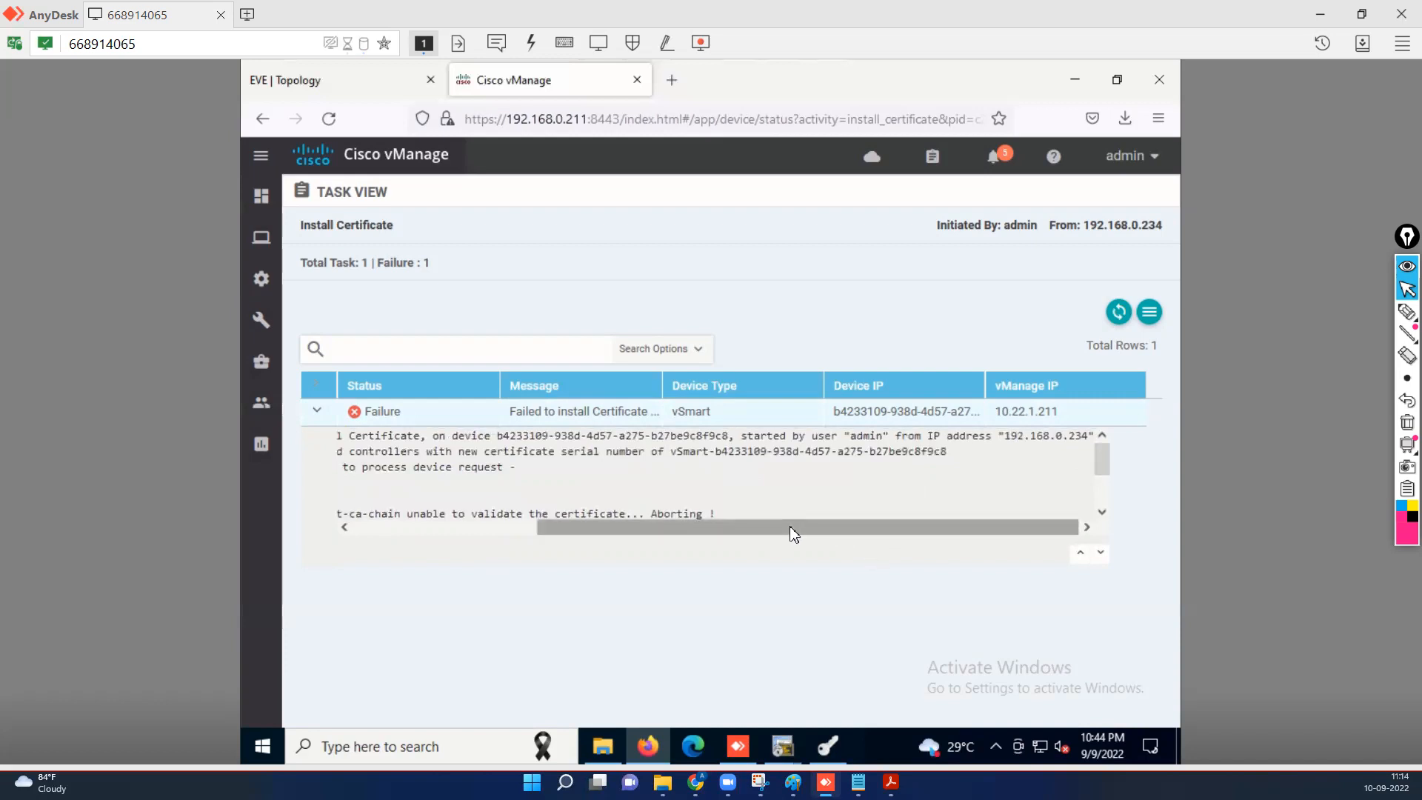
drag(788, 531, 481, 517)
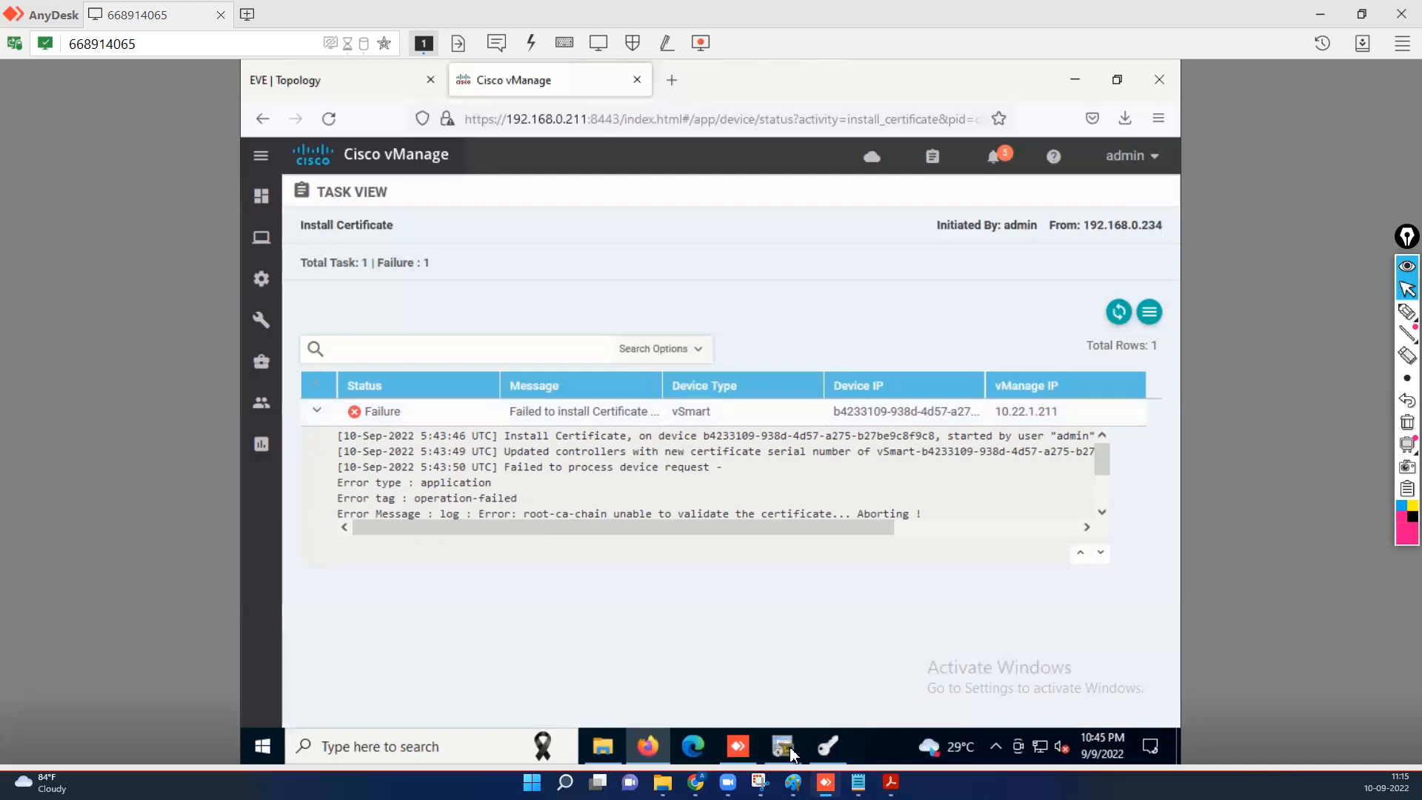
Run 'sh run vpn 0' in the vSmart SecureCRT session.
mouse_move(792, 754)
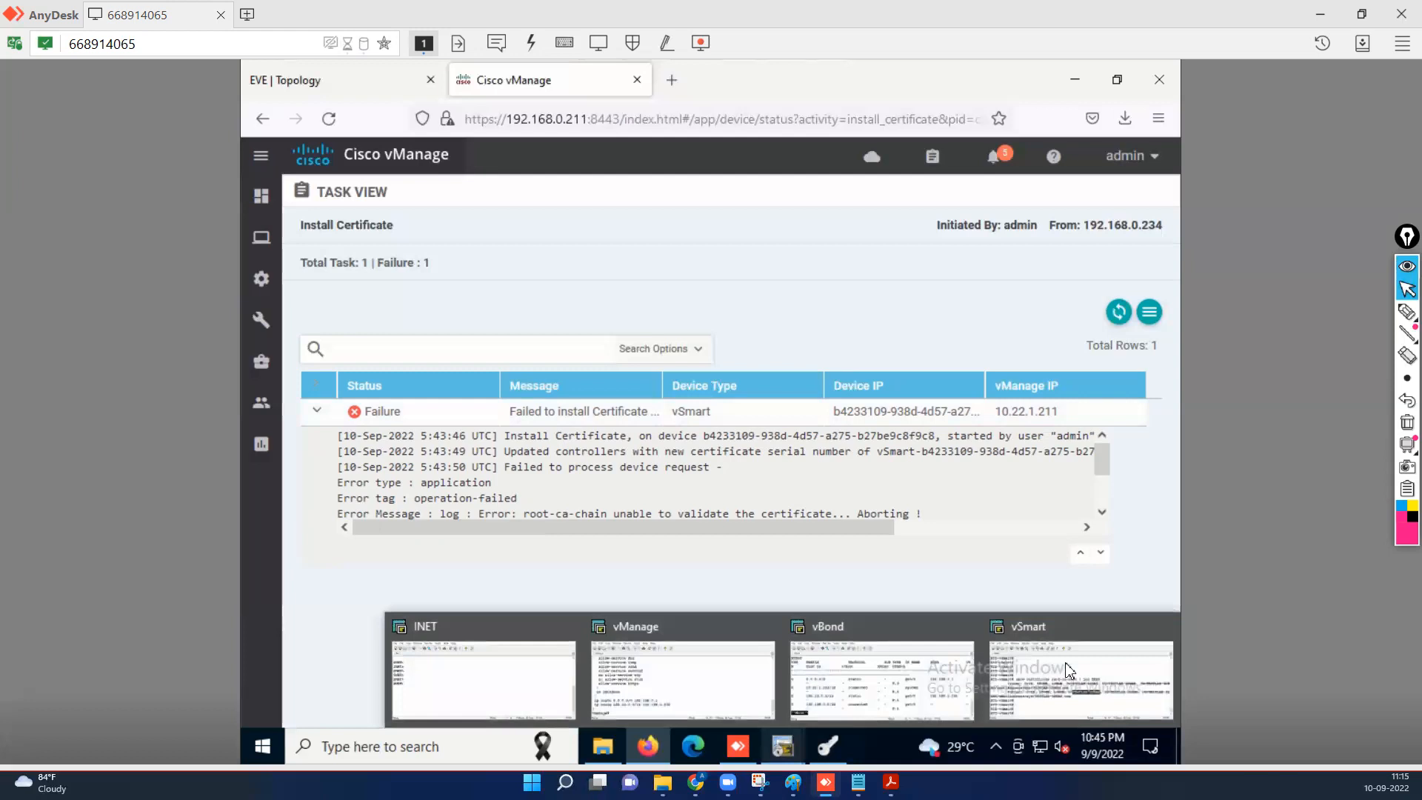
click(1081, 678)
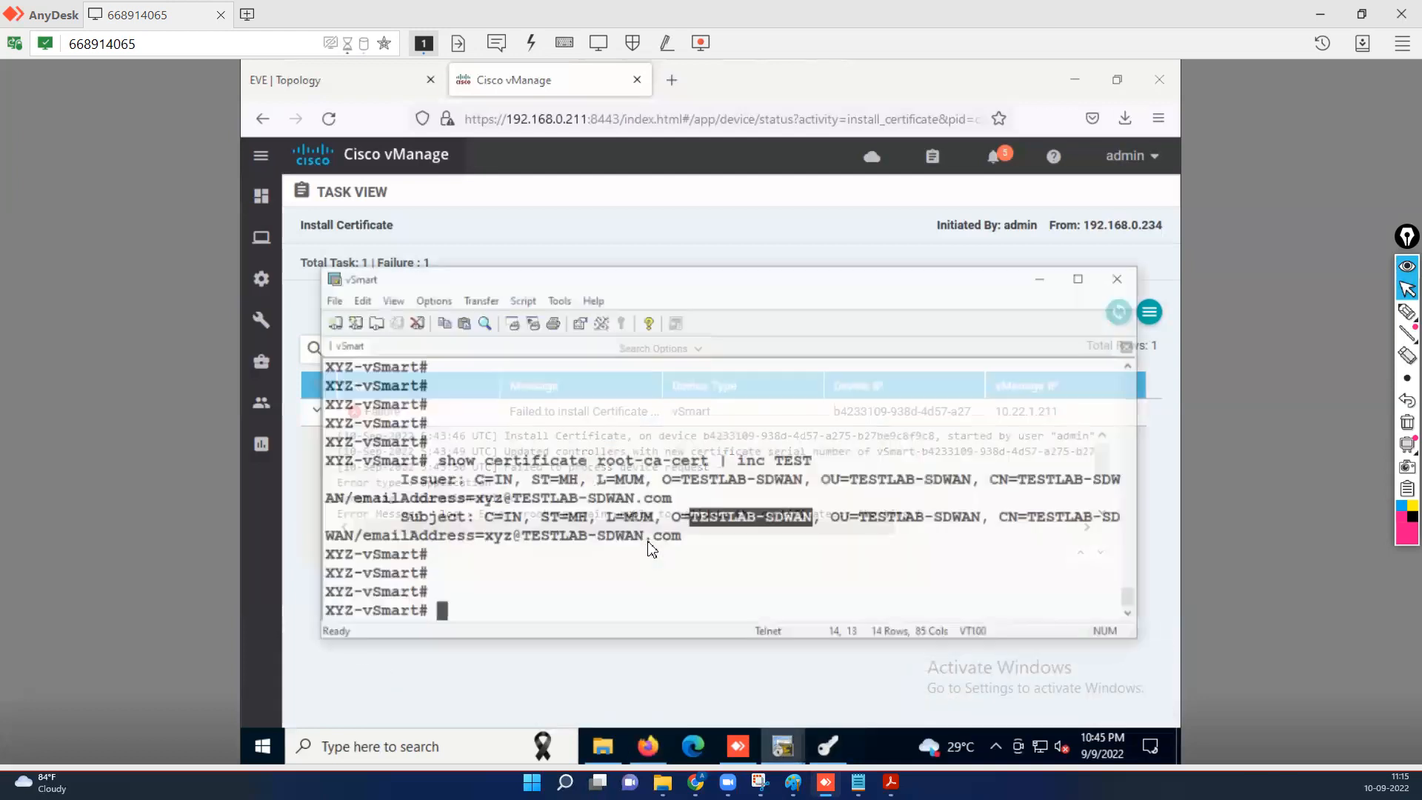
key(Return)
key(Return)
key(Return)
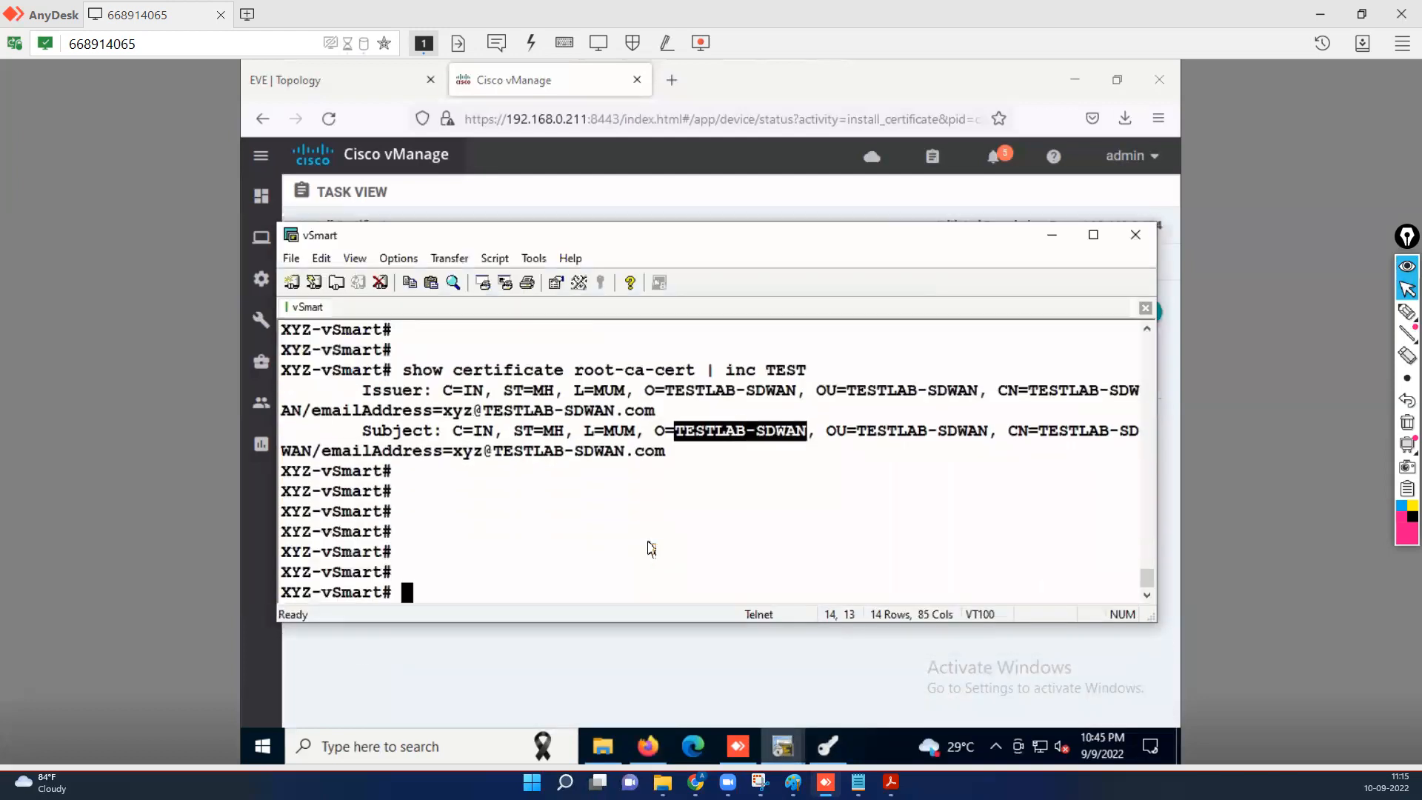
text(sh run vpn 0)
key(Return)
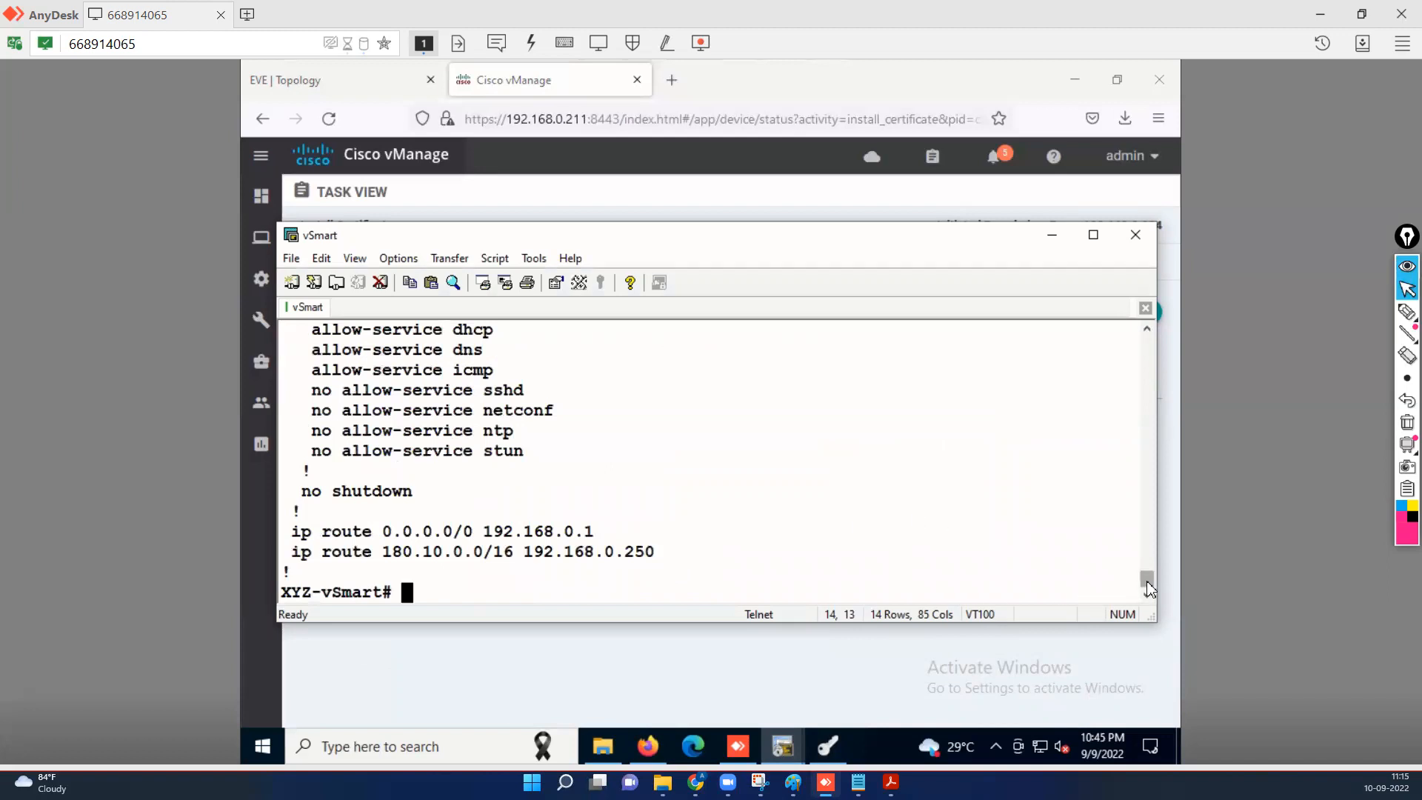
Highlight eth0's tunnel-interface allow-service lines, including the disabled sshd and netconf services.
scroll(620, 577, up, 2)
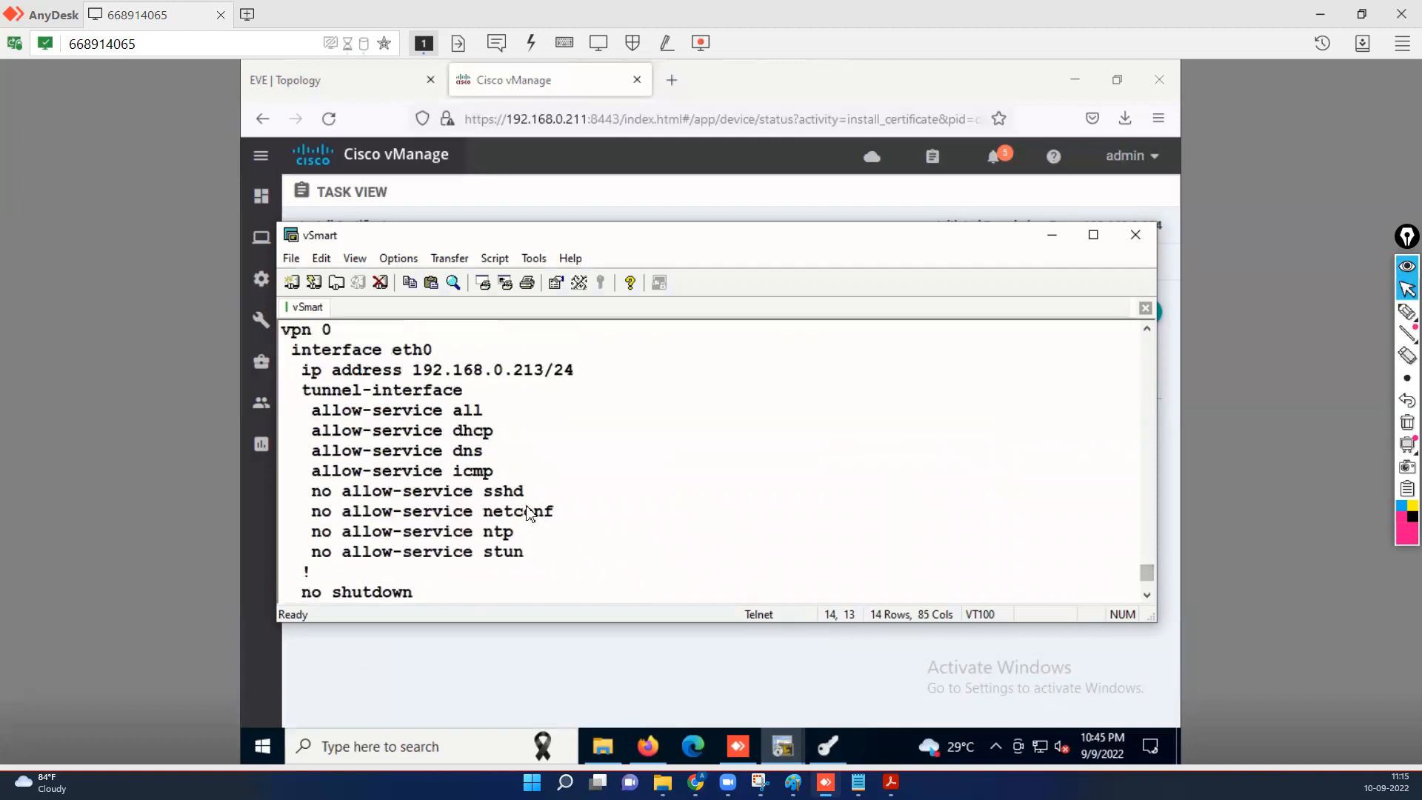
drag(485, 413, 314, 415)
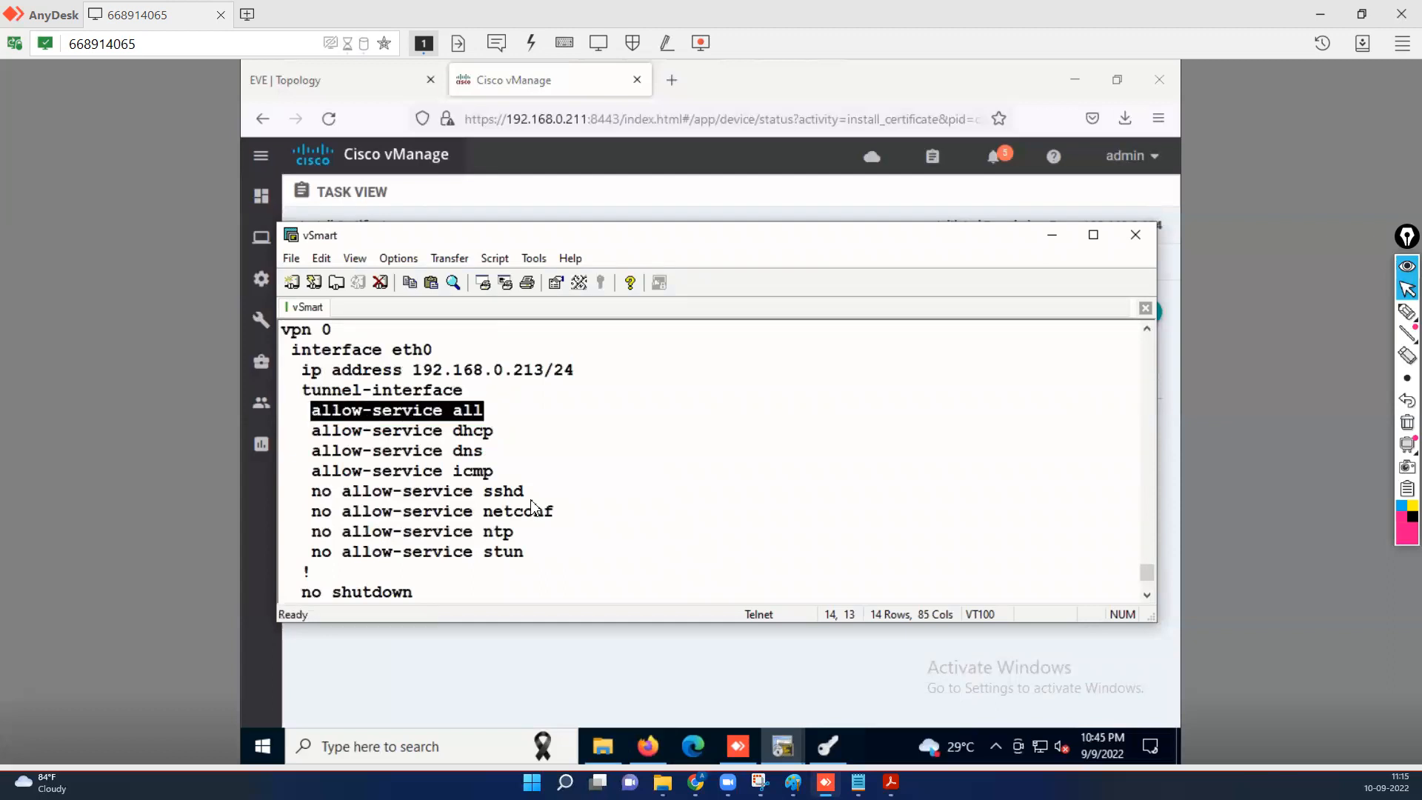
drag(493, 491, 555, 511)
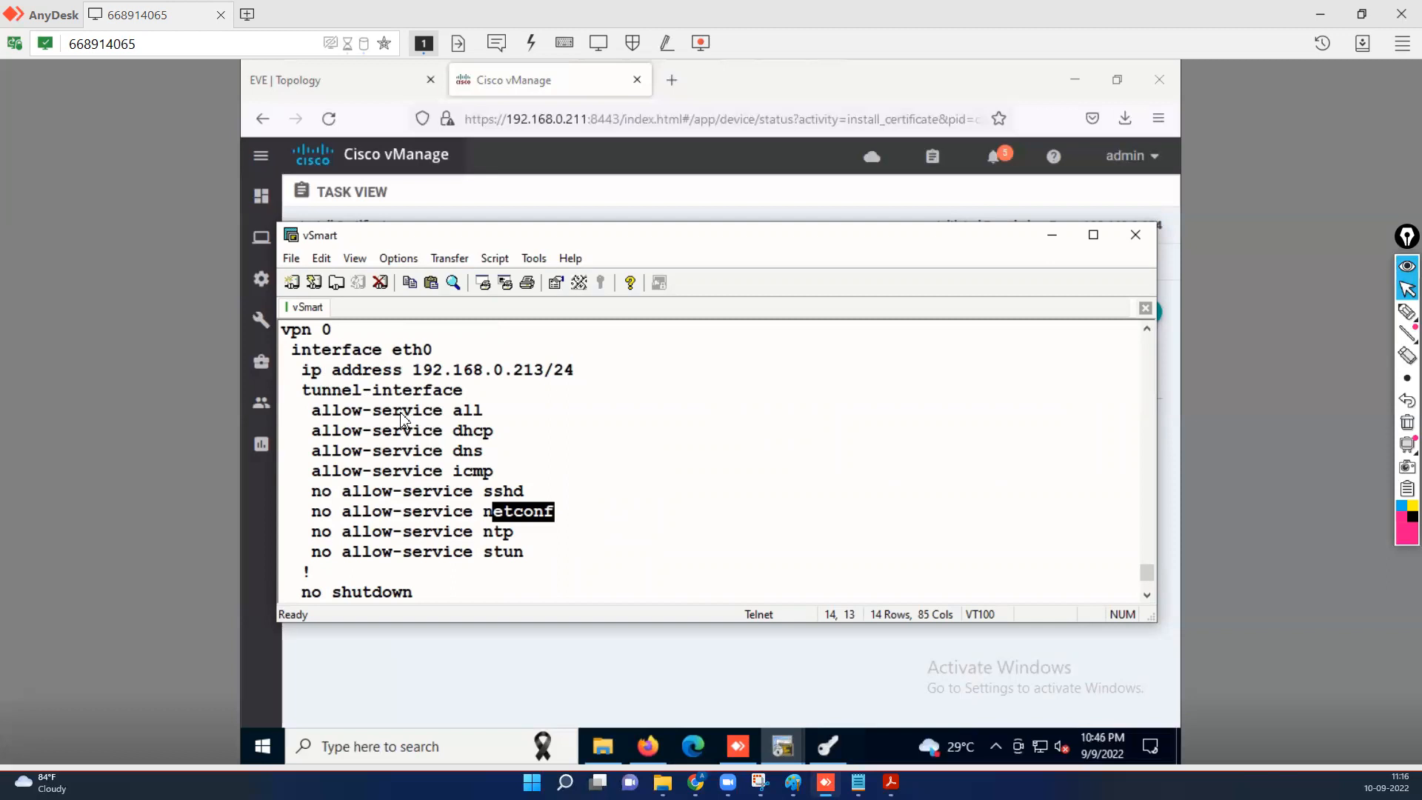
click(1148, 594)
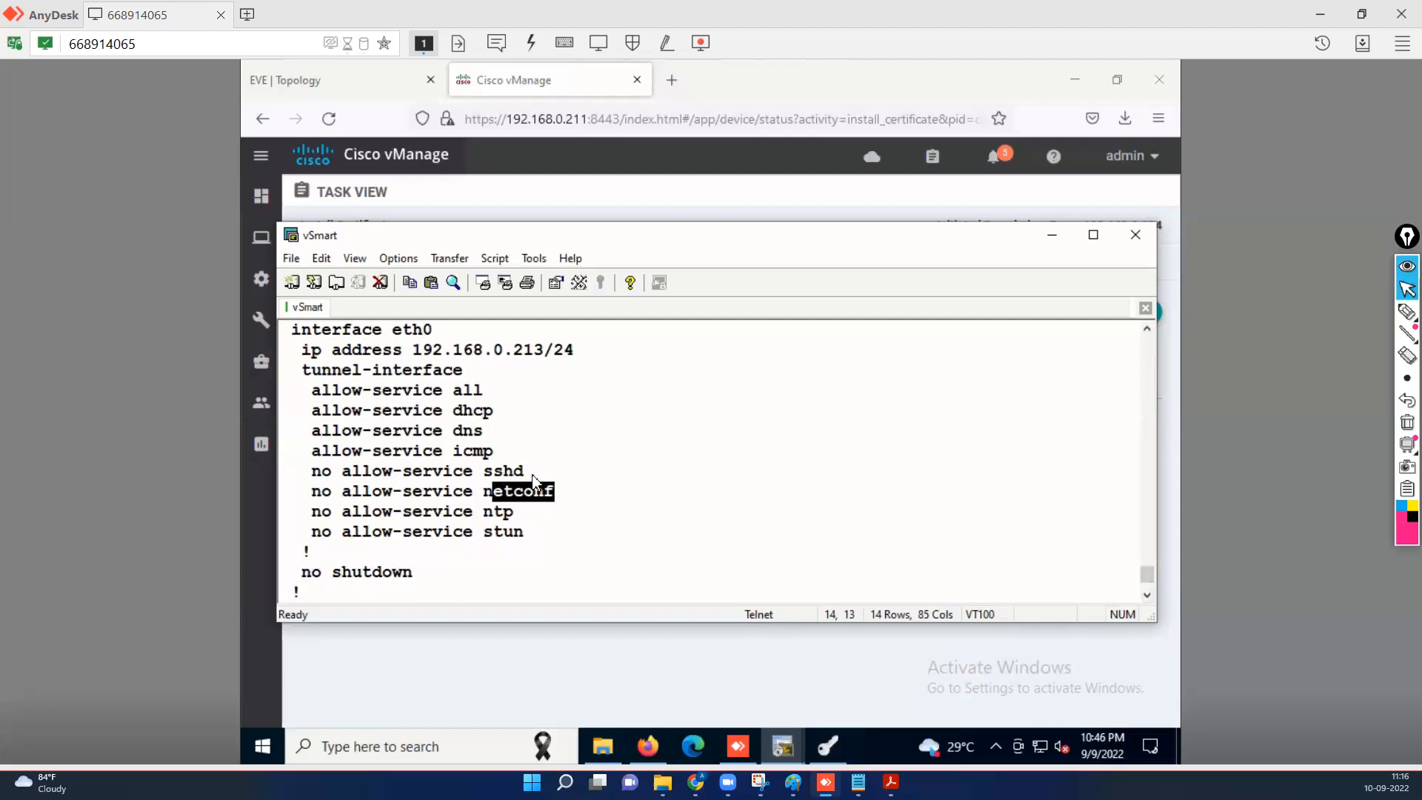
scroll(1094, 558, down, 2)
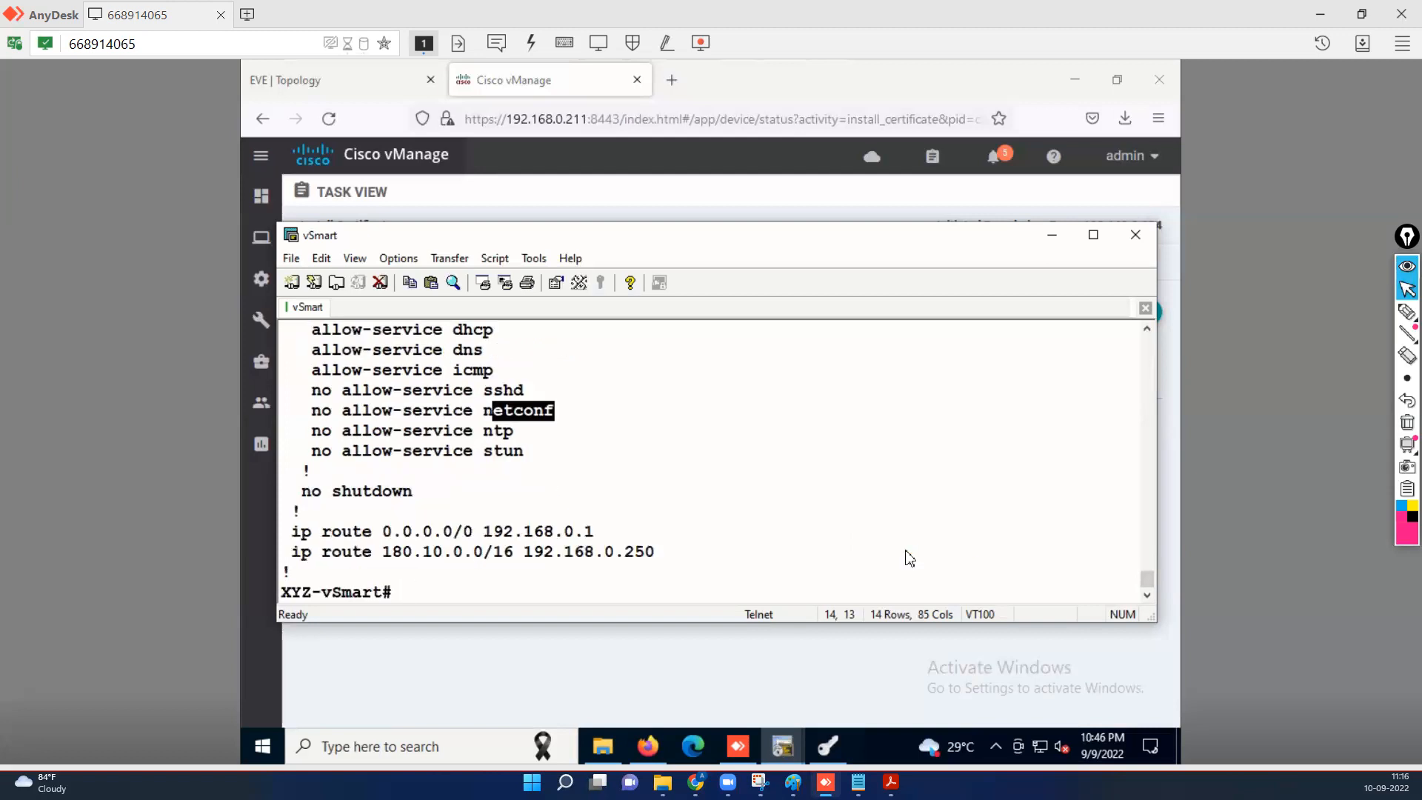
Enter configuration mode on the vSmart with 'conf t', reaching the XYZ-vSmart(config)# prompt.
text(conf t)
key(Return)
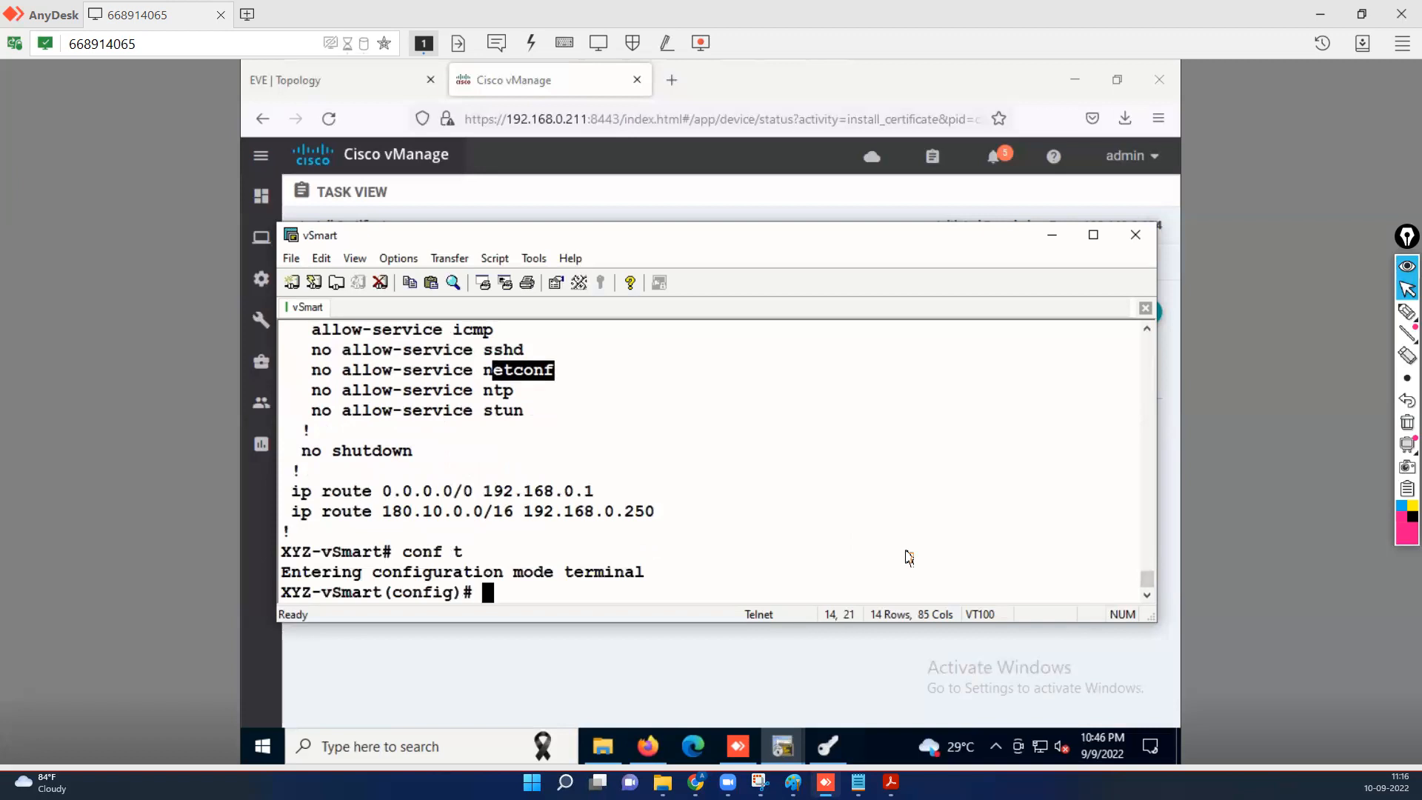
key(Return)
key(Return)
key(Return)
text(end)
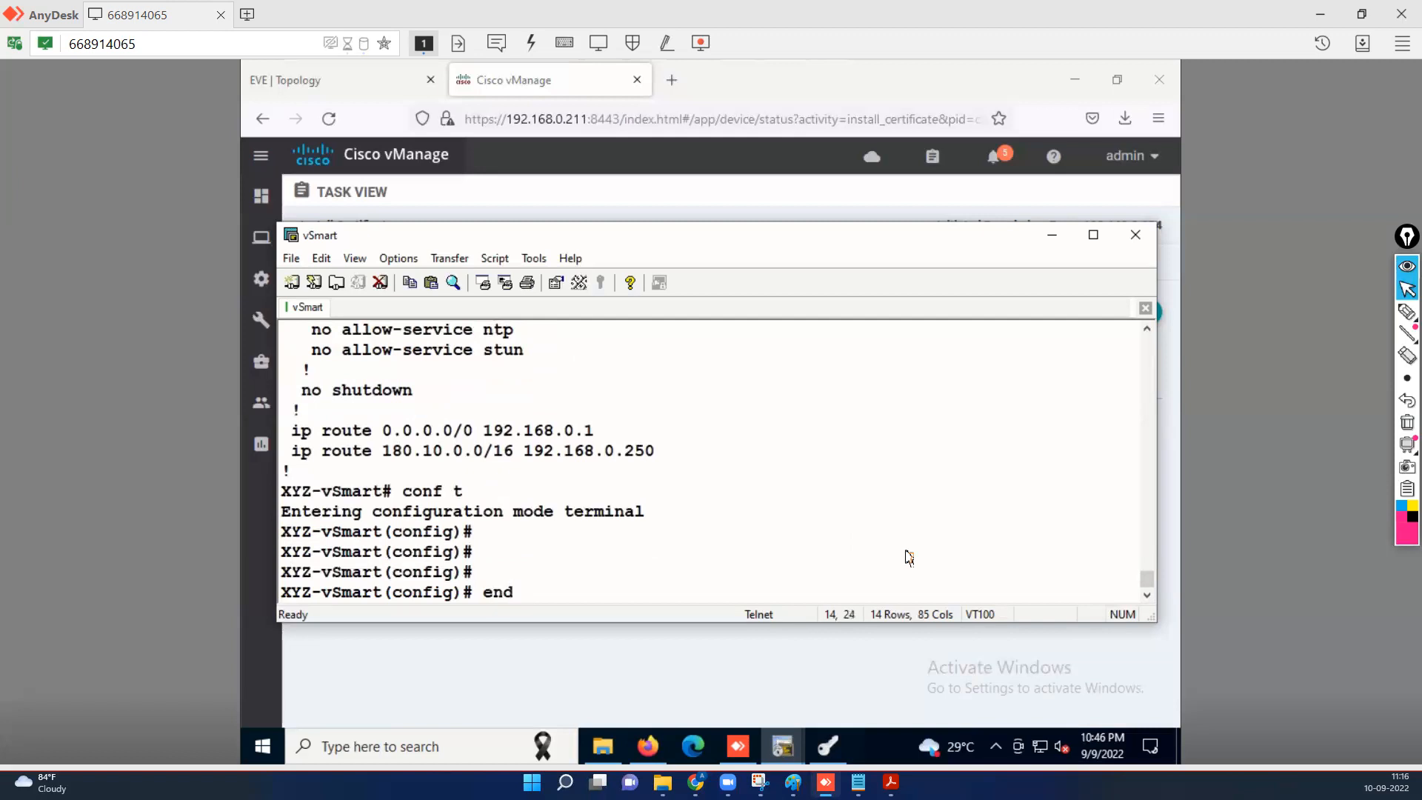
scroll(909, 557, up, 2)
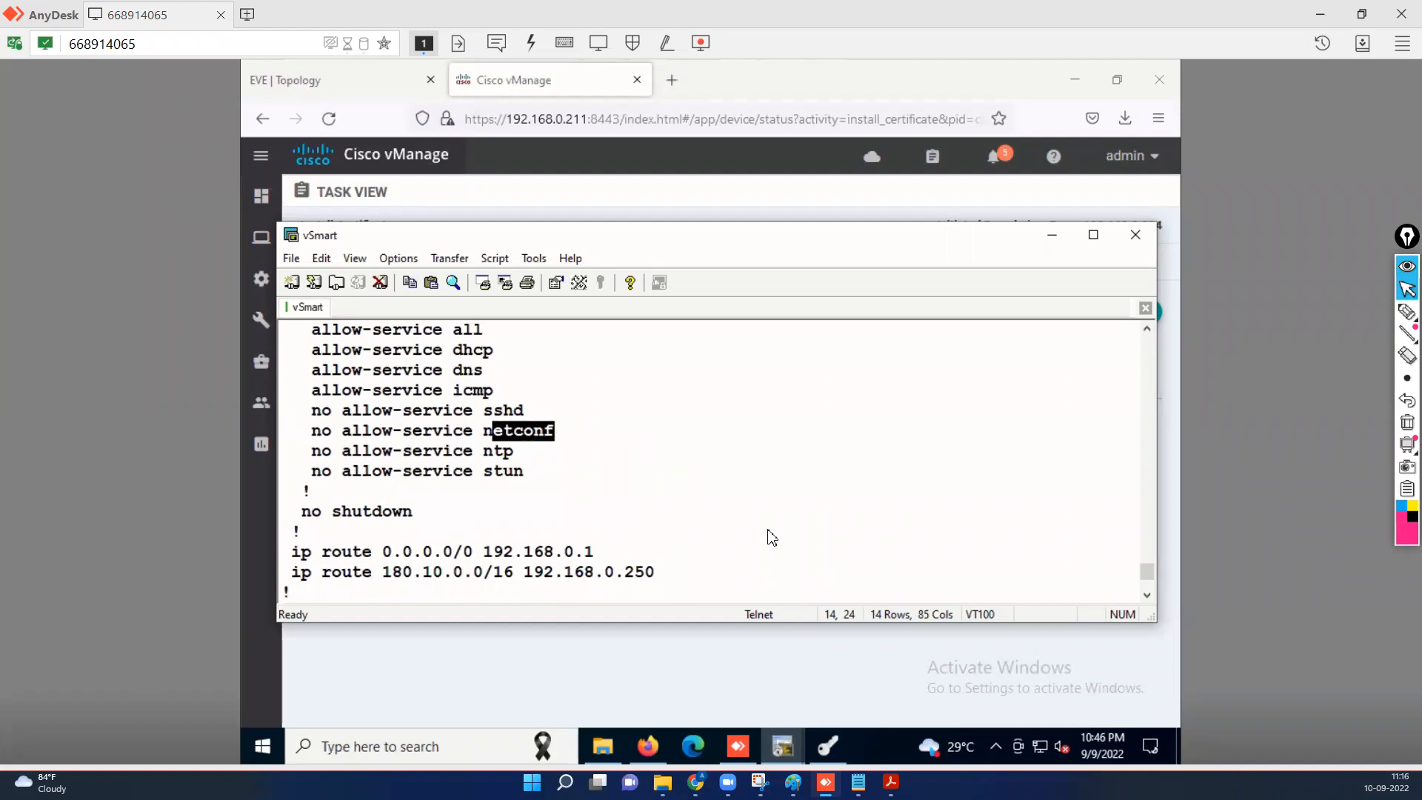
text(conf t)
key(Return)
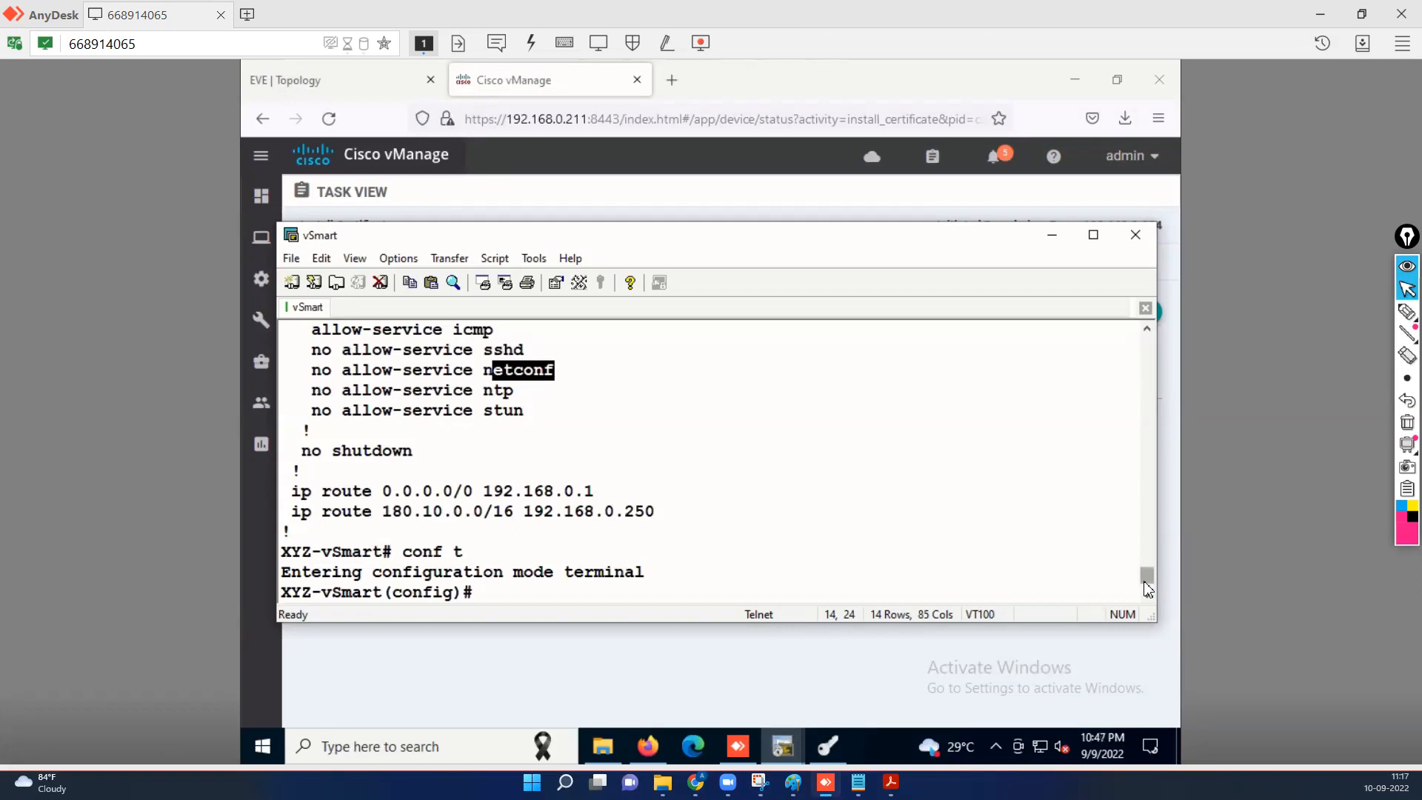
Scroll back to the earlier 'do sh run vpn 0' output and select eth0's 192.168.0.213/24 config.
click(1148, 329)
click(1148, 331)
click(1148, 332)
click(1148, 331)
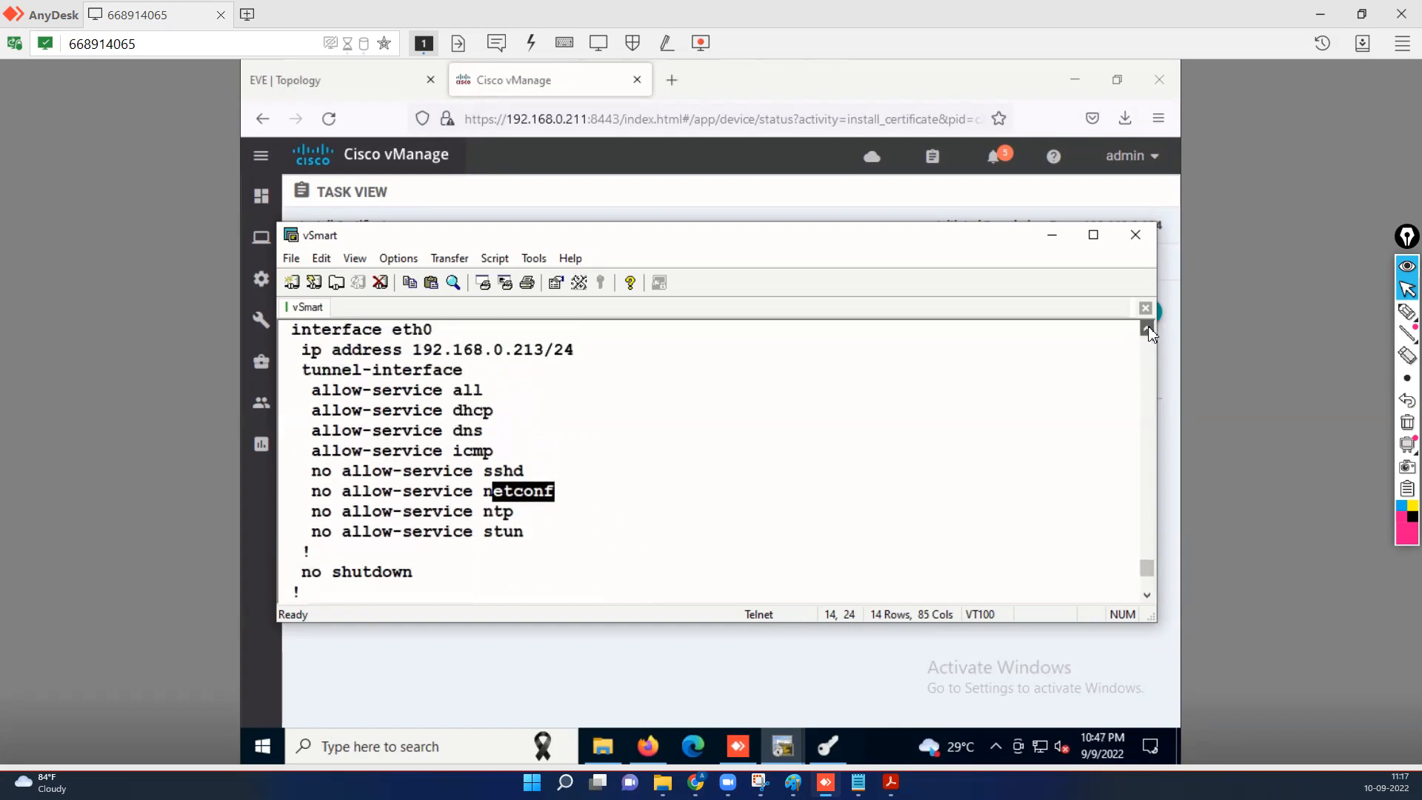
click(1149, 331)
click(1148, 331)
click(1148, 331)
click(1148, 331)
click(1148, 331)
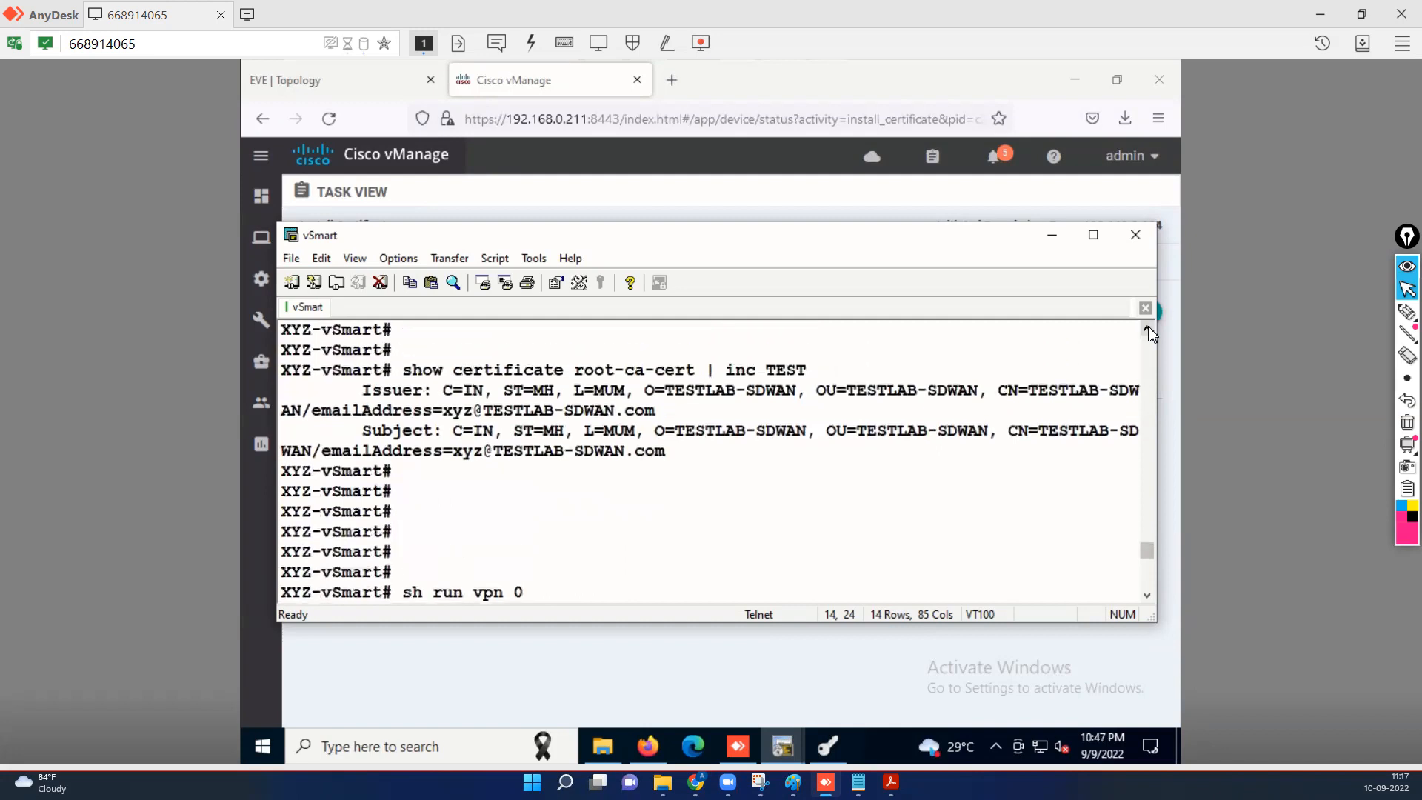
click(1148, 331)
click(1148, 331)
click(1148, 331)
click(1148, 331)
click(1148, 331)
click(1148, 331)
click(1148, 331)
click(1148, 331)
click(1148, 331)
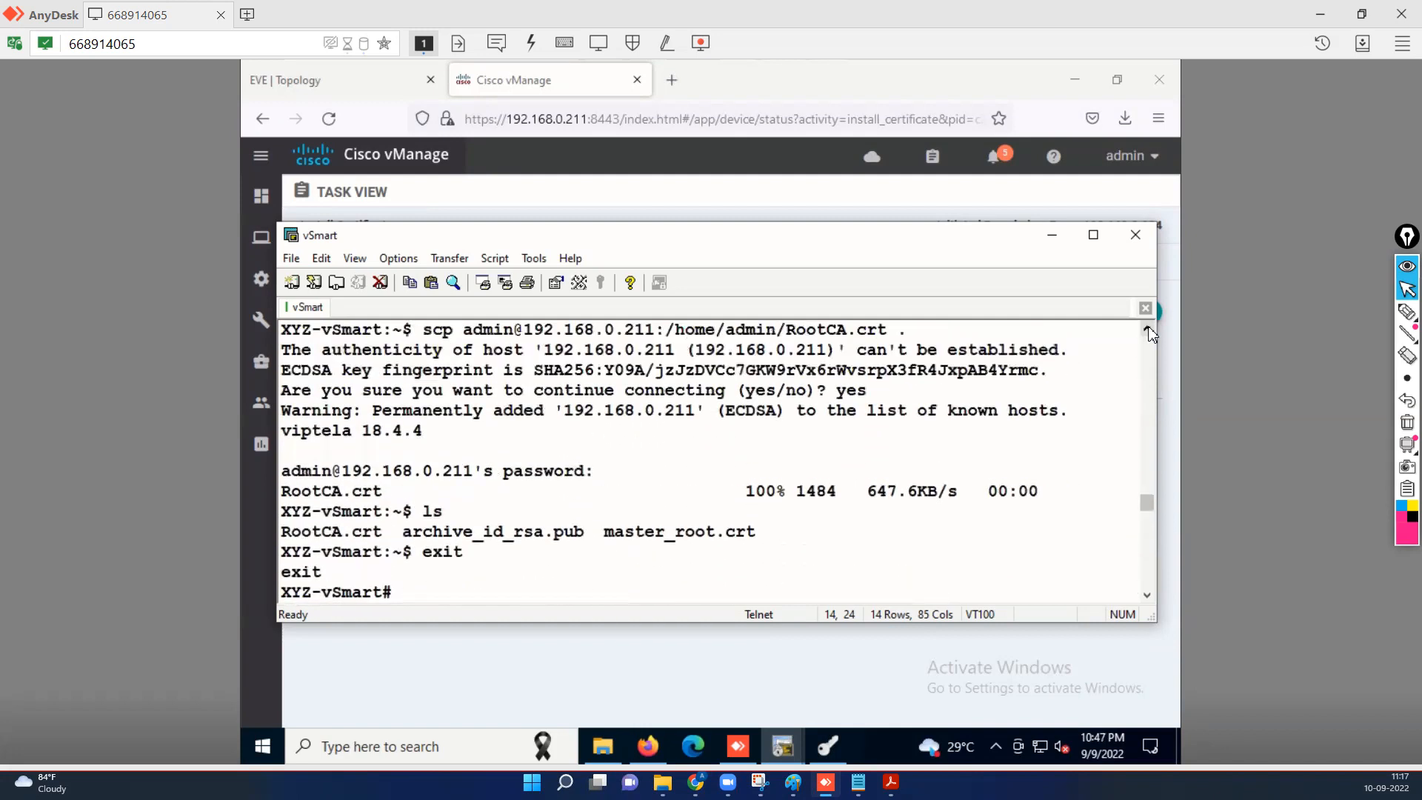
click(1148, 331)
click(1148, 331)
click(1148, 331)
click(1148, 331)
click(1148, 331)
click(1148, 331)
click(1148, 331)
click(1148, 331)
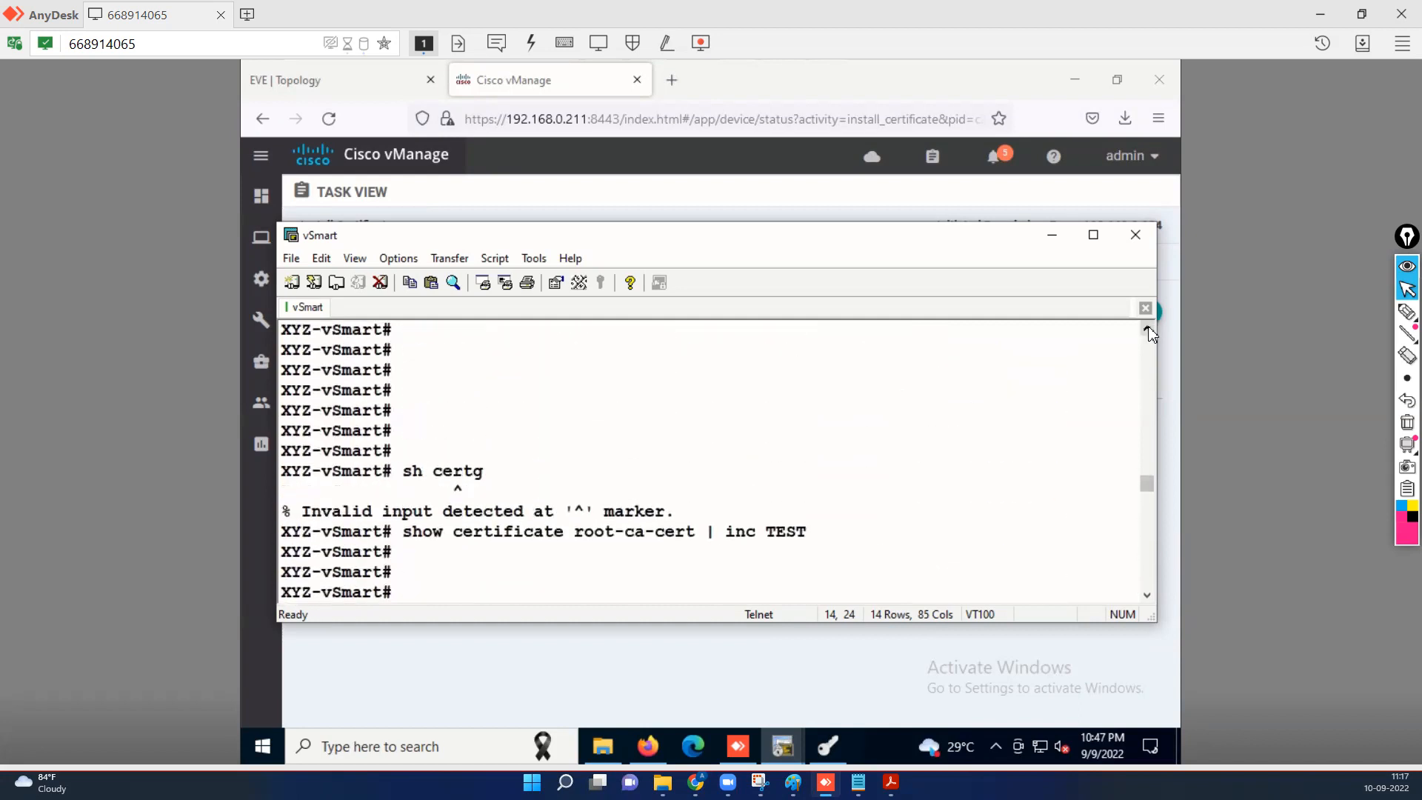
click(1148, 331)
click(1148, 331)
click(1148, 331)
click(1148, 331)
click(1148, 331)
click(1148, 331)
click(1148, 331)
click(1148, 331)
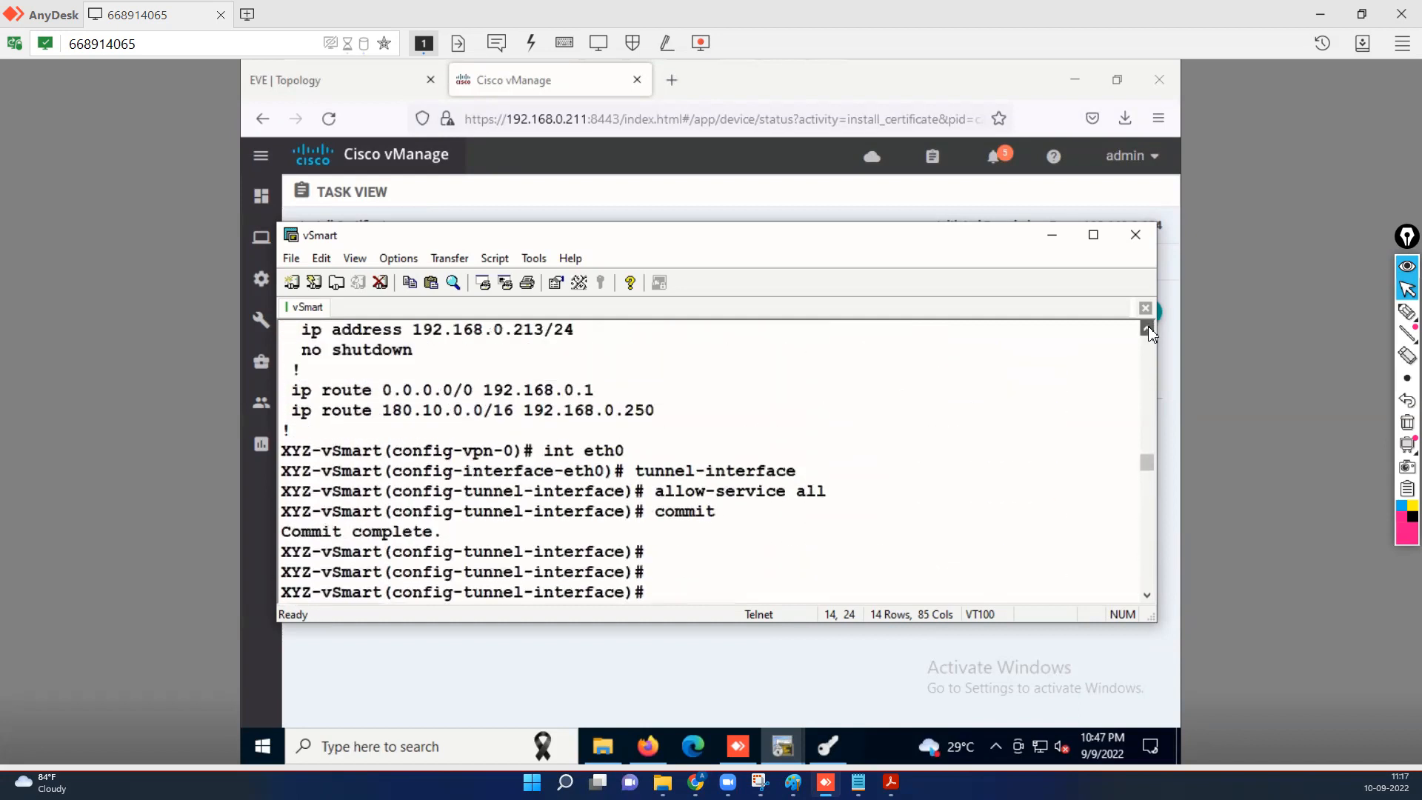
click(1148, 331)
click(1148, 331)
click(1148, 331)
click(1148, 331)
click(1148, 331)
click(1148, 331)
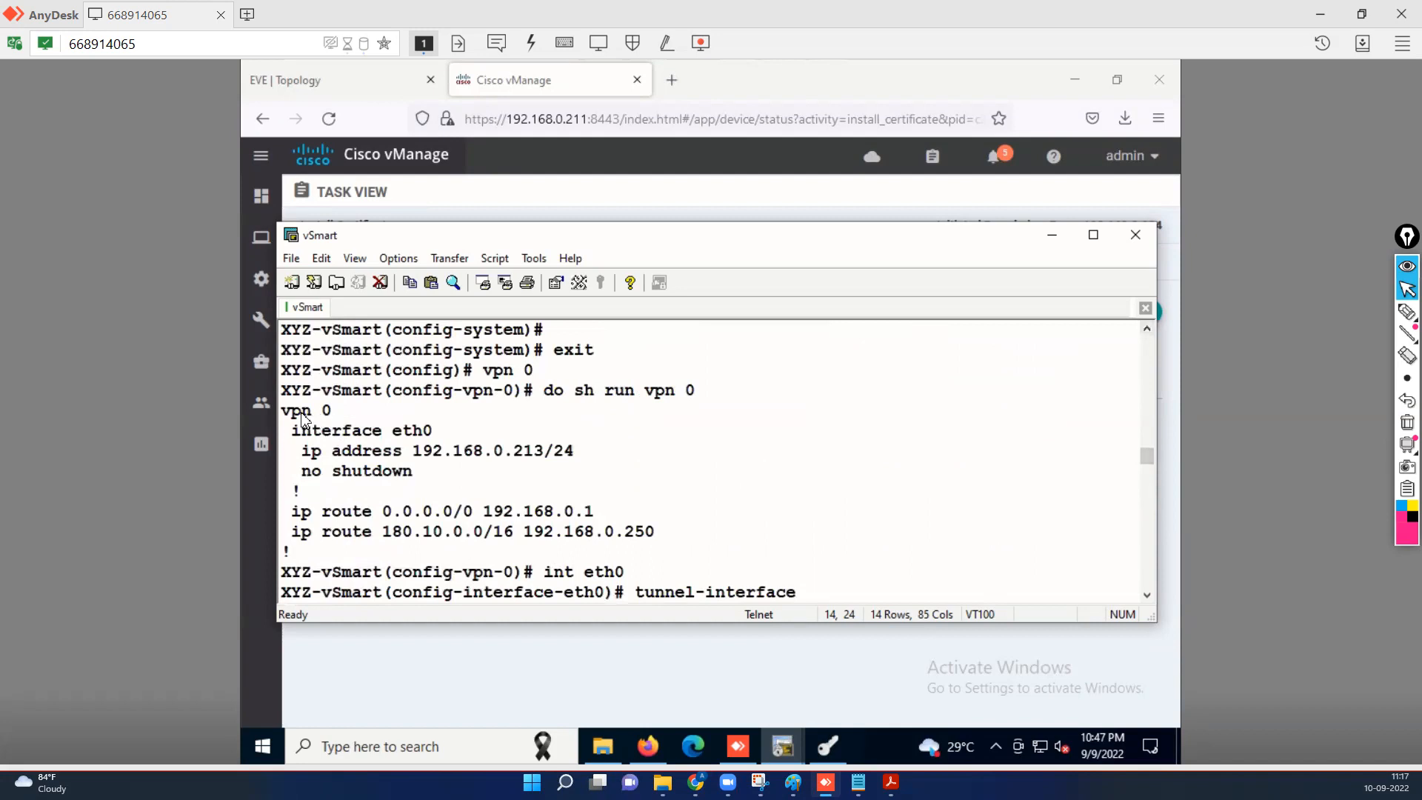
drag(282, 410, 449, 483)
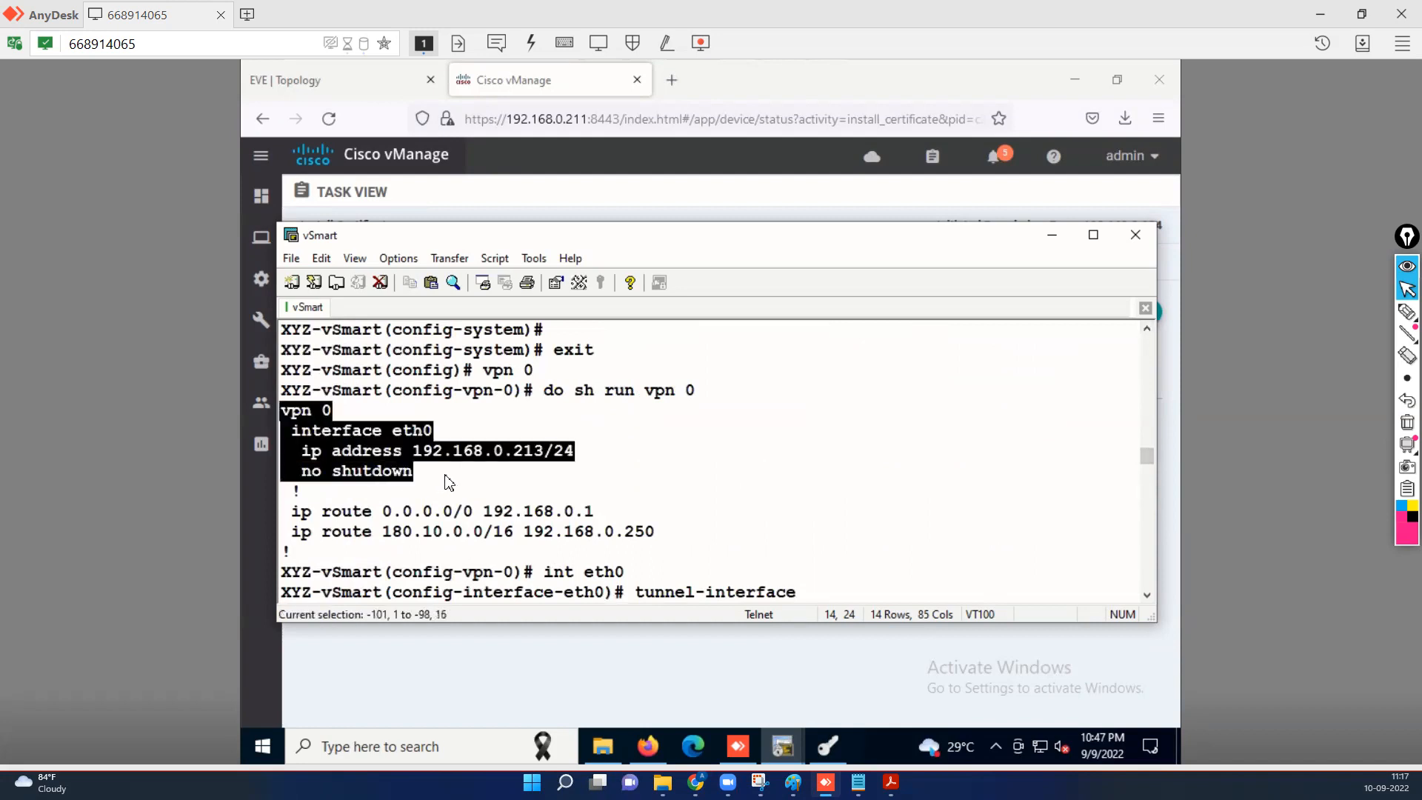
drag(543, 390, 567, 463)
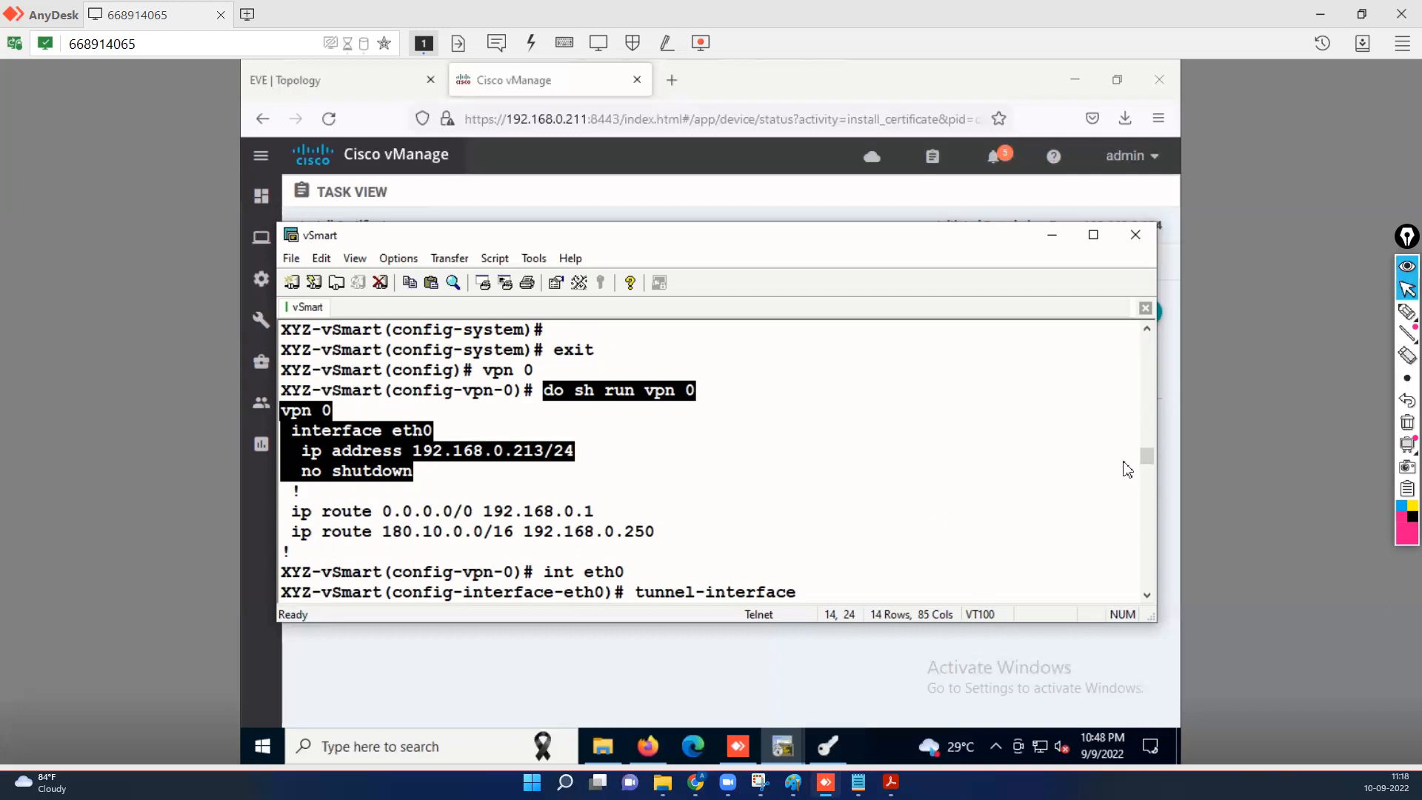
Re-enter configuration mode on the vSmart and navigate into VPN 0 interface eth0.
drag(1151, 465, 1016, 571)
key(Return)
key(Return)
key(Return)
key(Return)
key(Return)
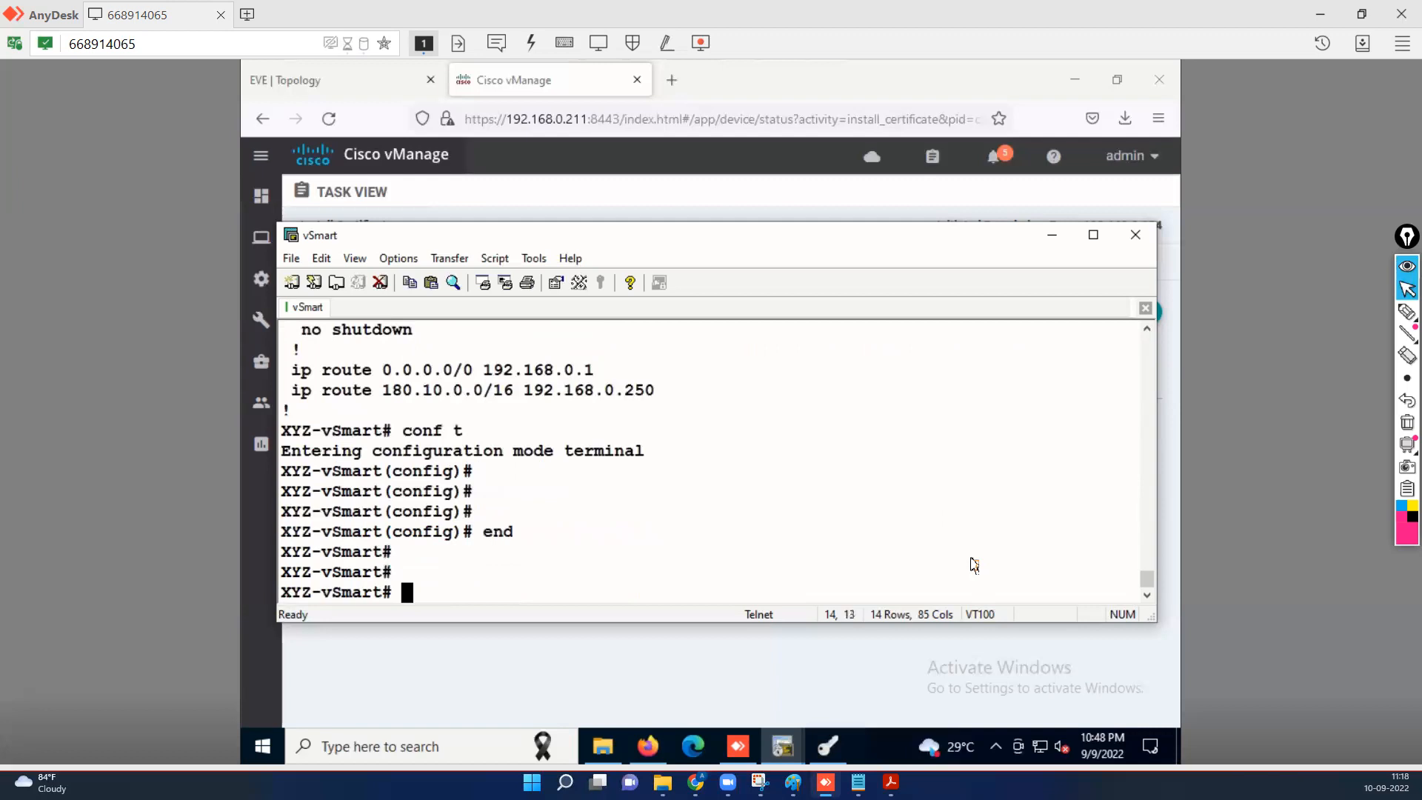
text(conf t)
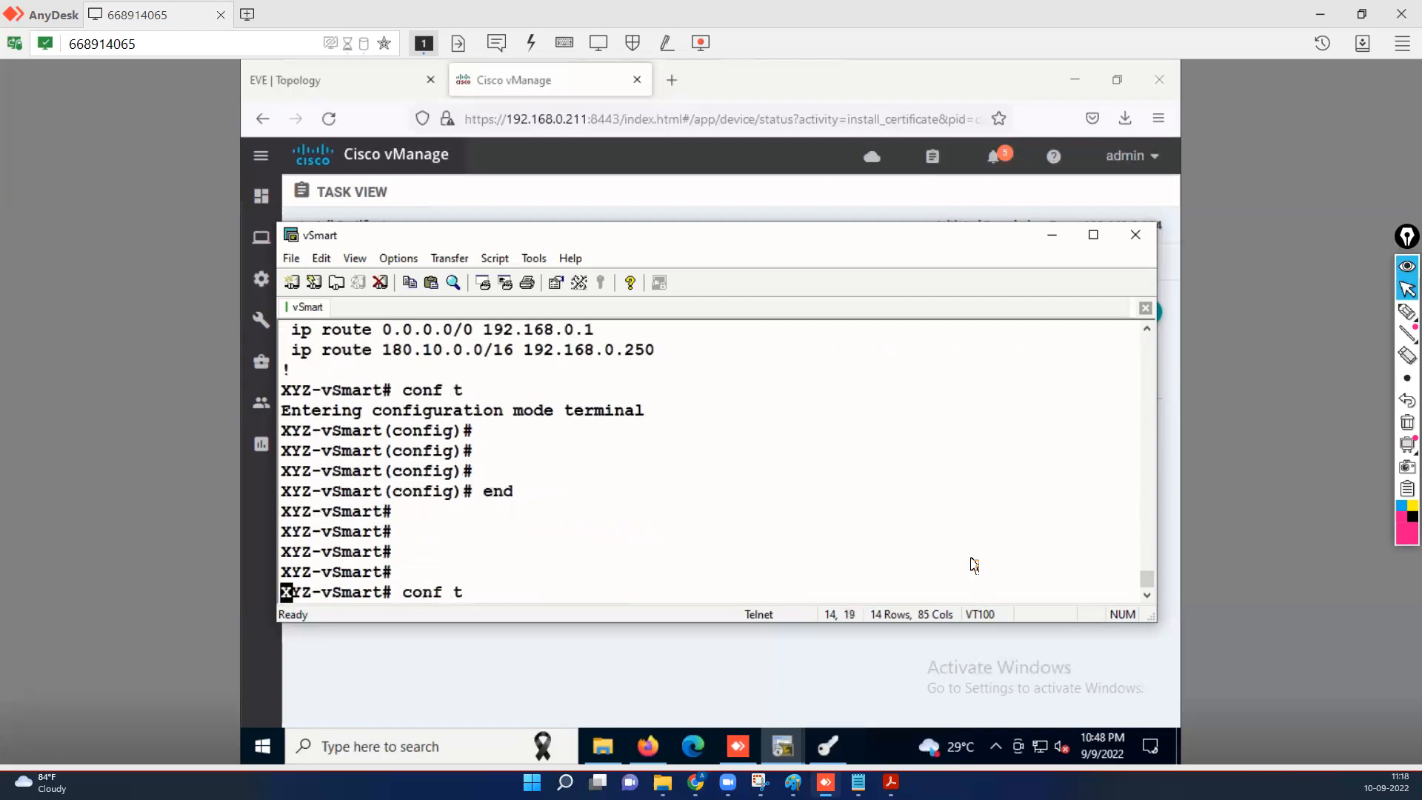
key(Return)
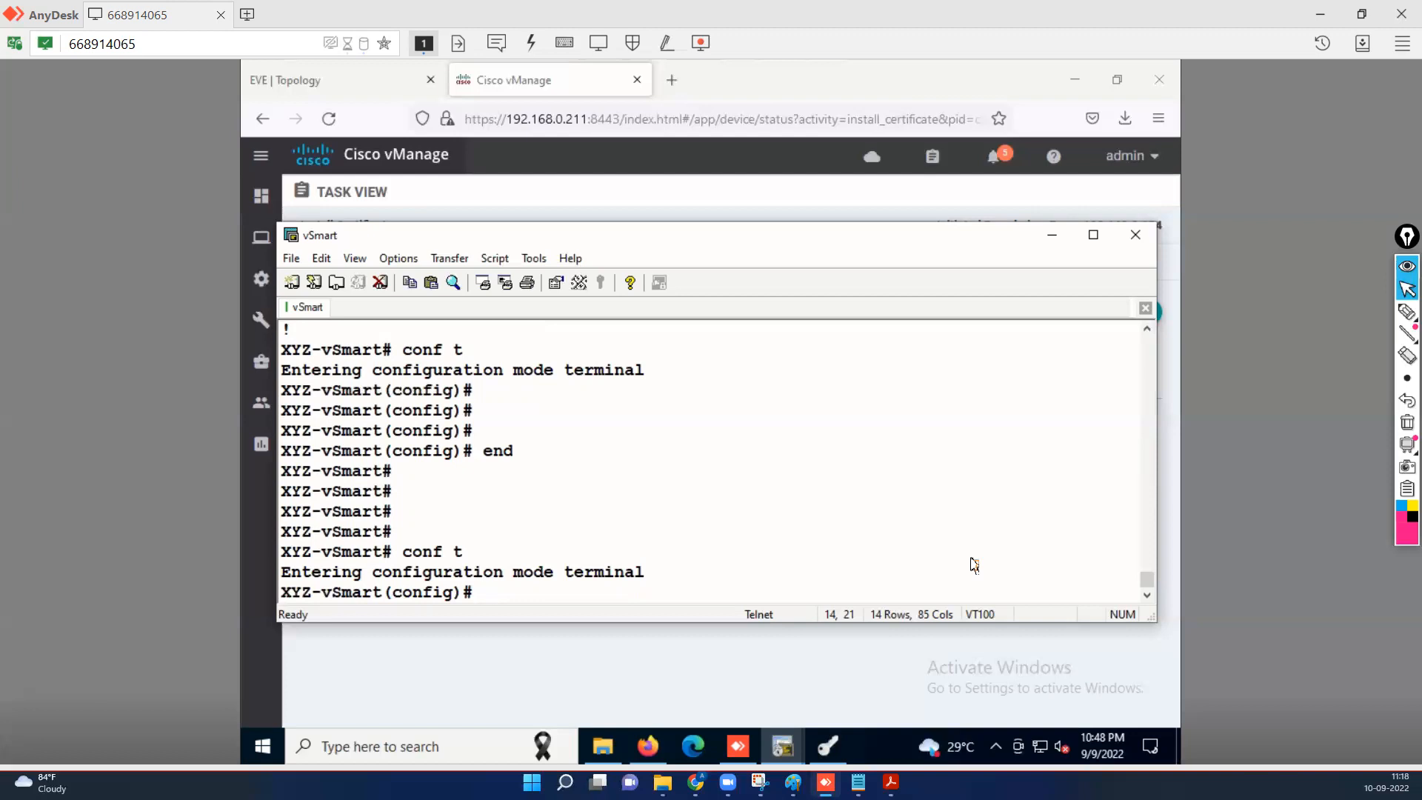
text(vpn 0)
key(Return)
text(in)
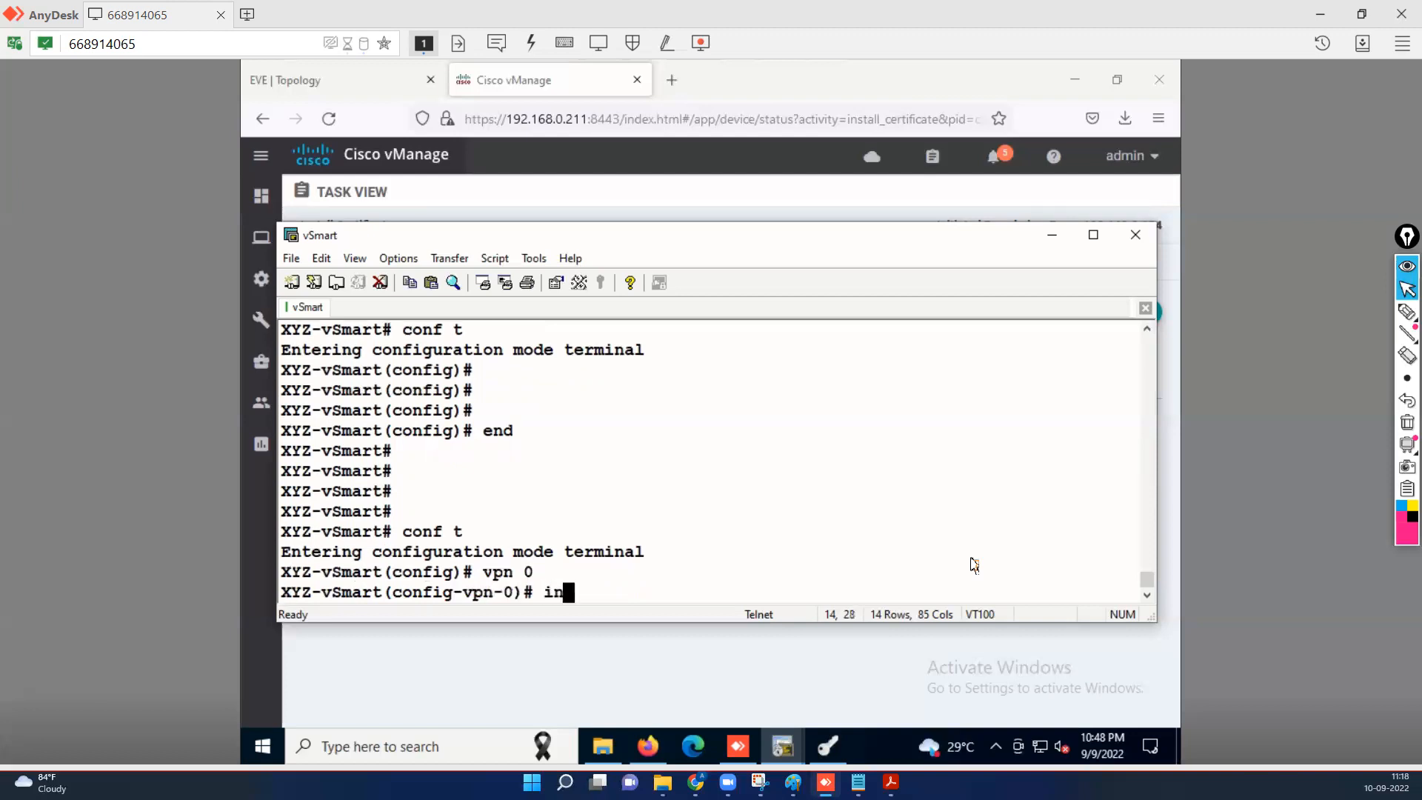
text(t eth0)
key(Return)
Allow the sshd service on eth0's tunnel interface and commit the change.
text(tunnel-interface)
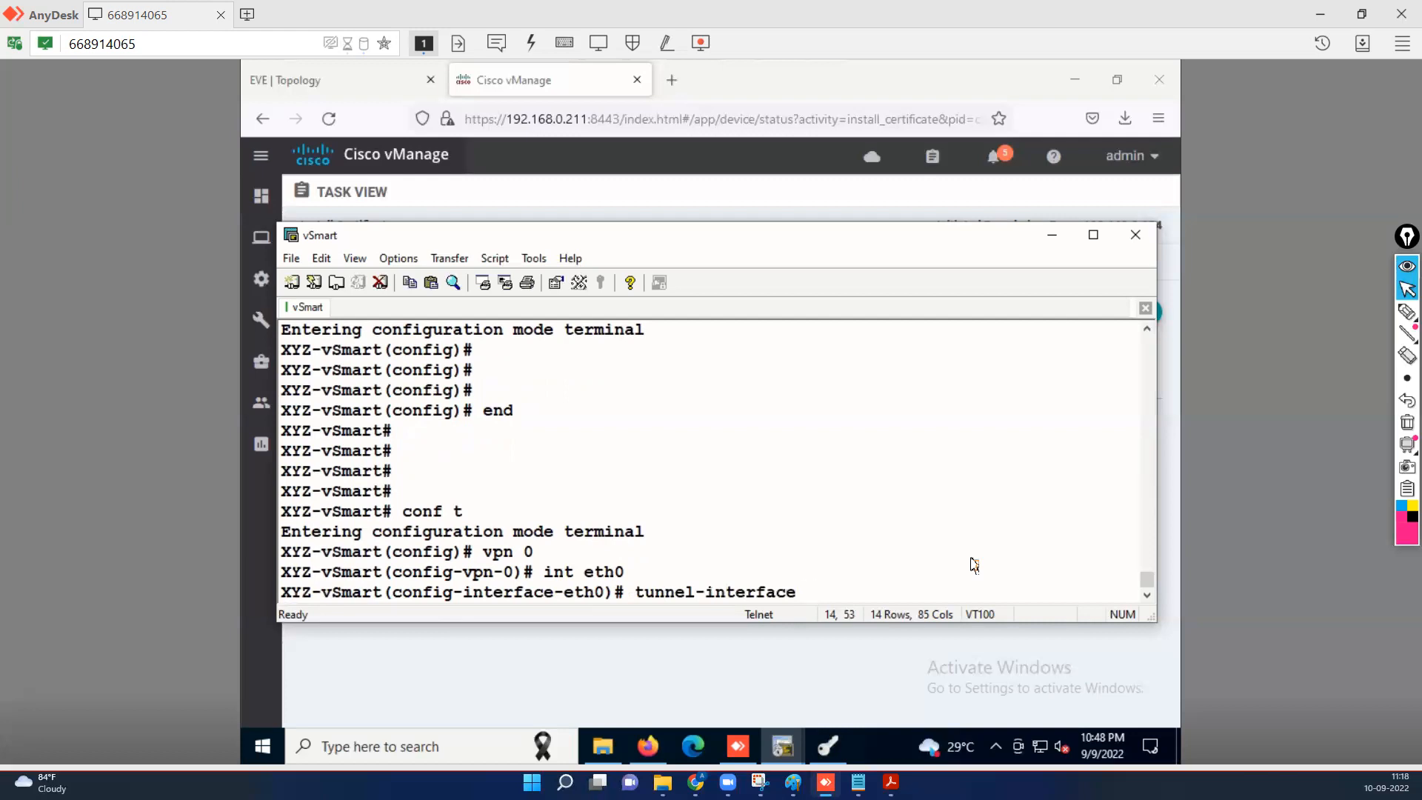
key(Return)
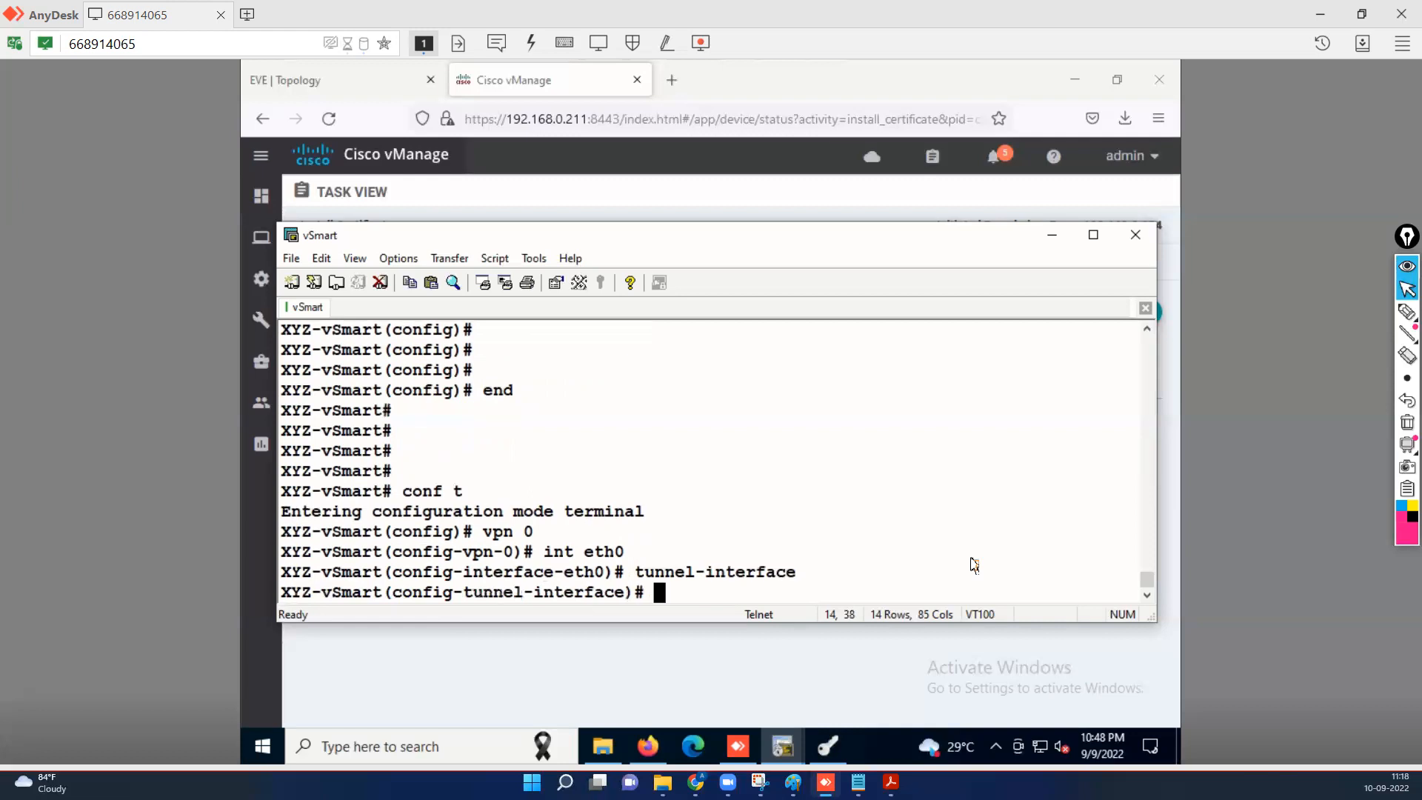
text(allow-service )
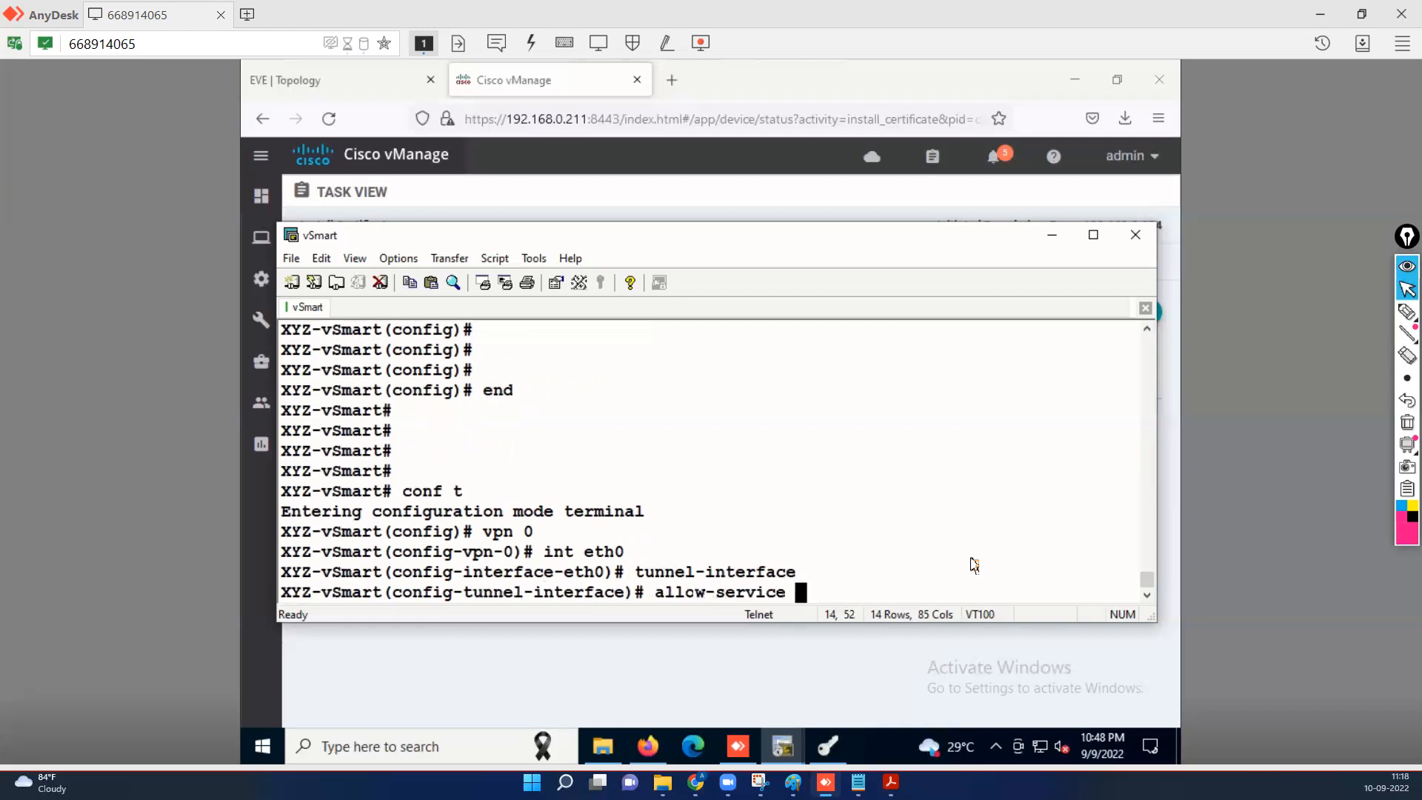
text(sshd)
key(Return)
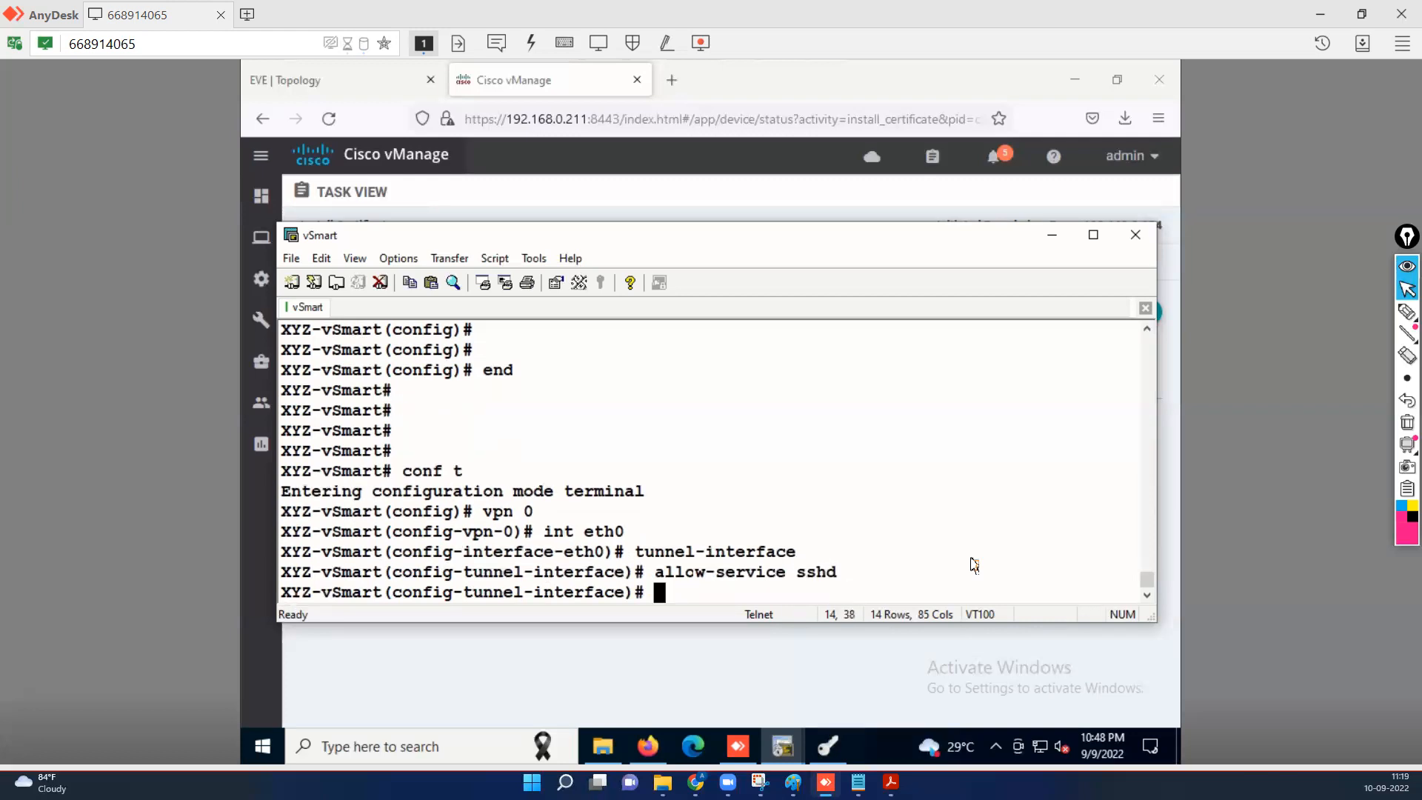
text(commi)
key(Return)
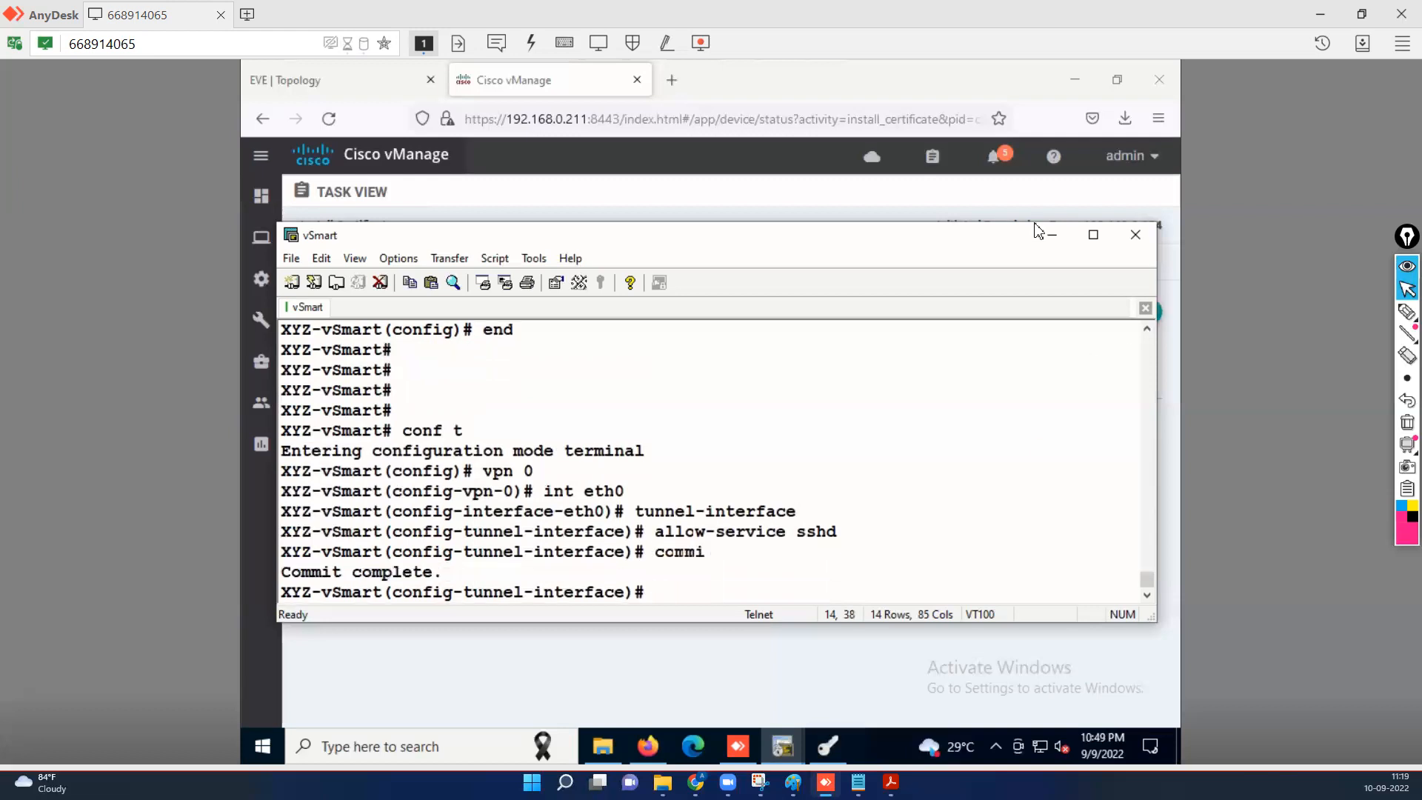
click(549, 81)
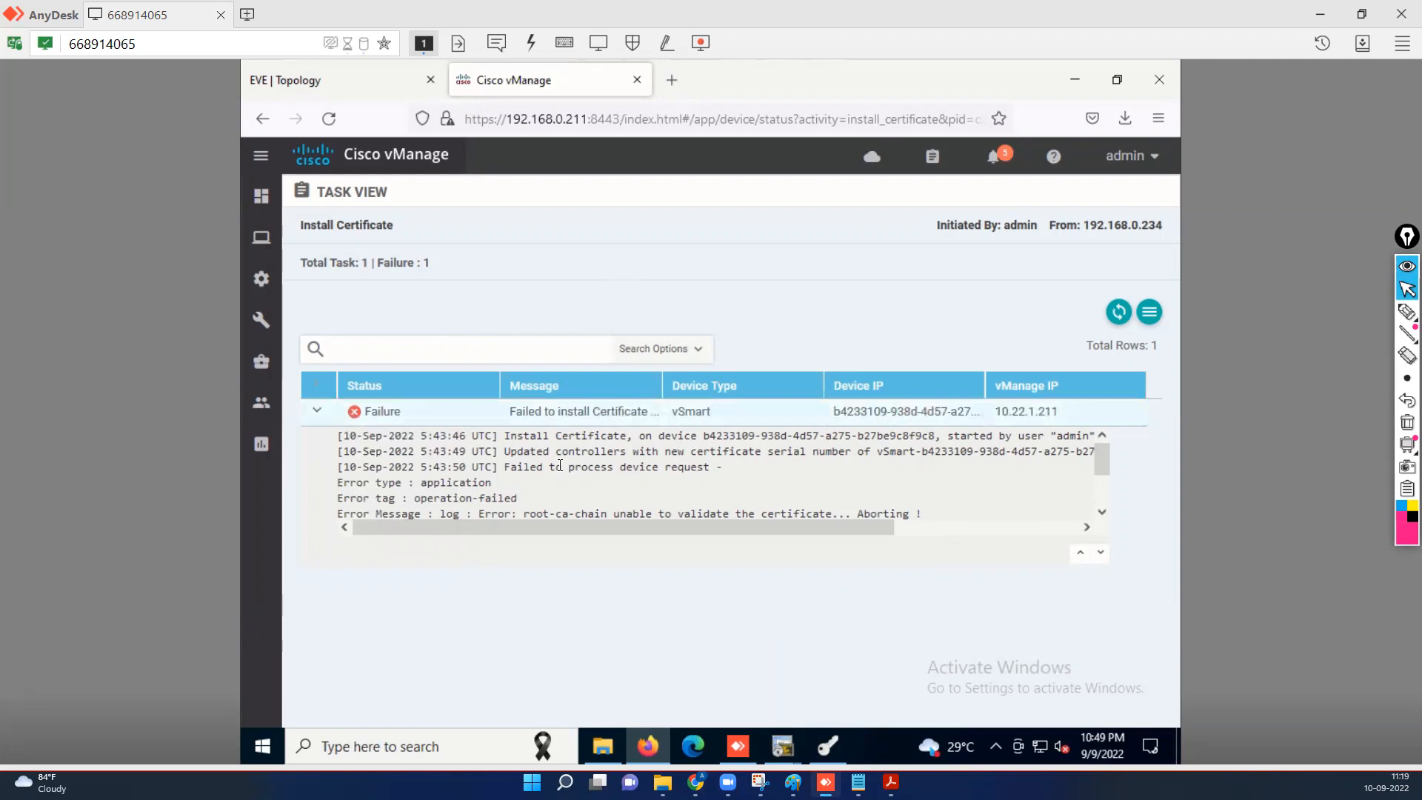
Open Install Certificate for the vSmart row on the Controllers certificates page.
mouse_move(253, 289)
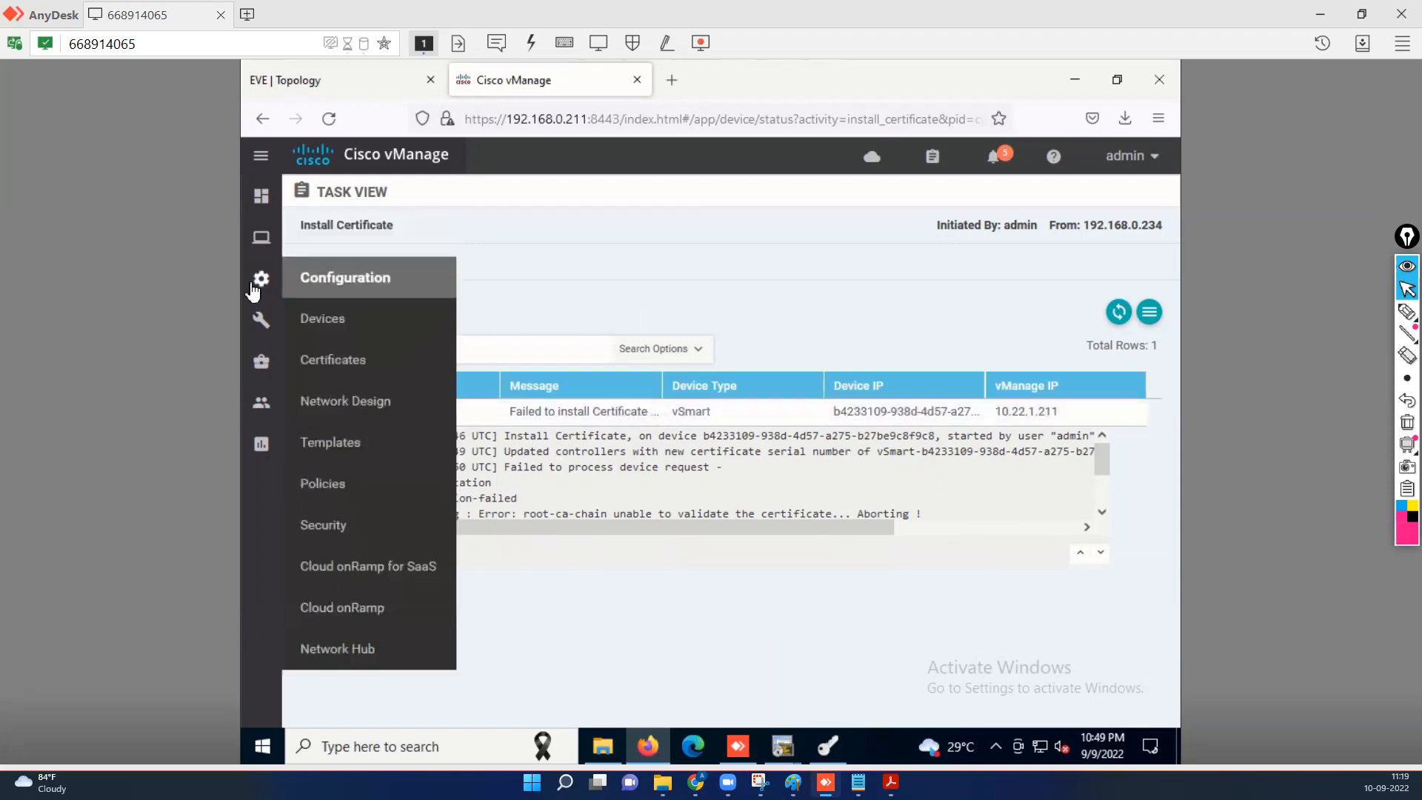
click(334, 359)
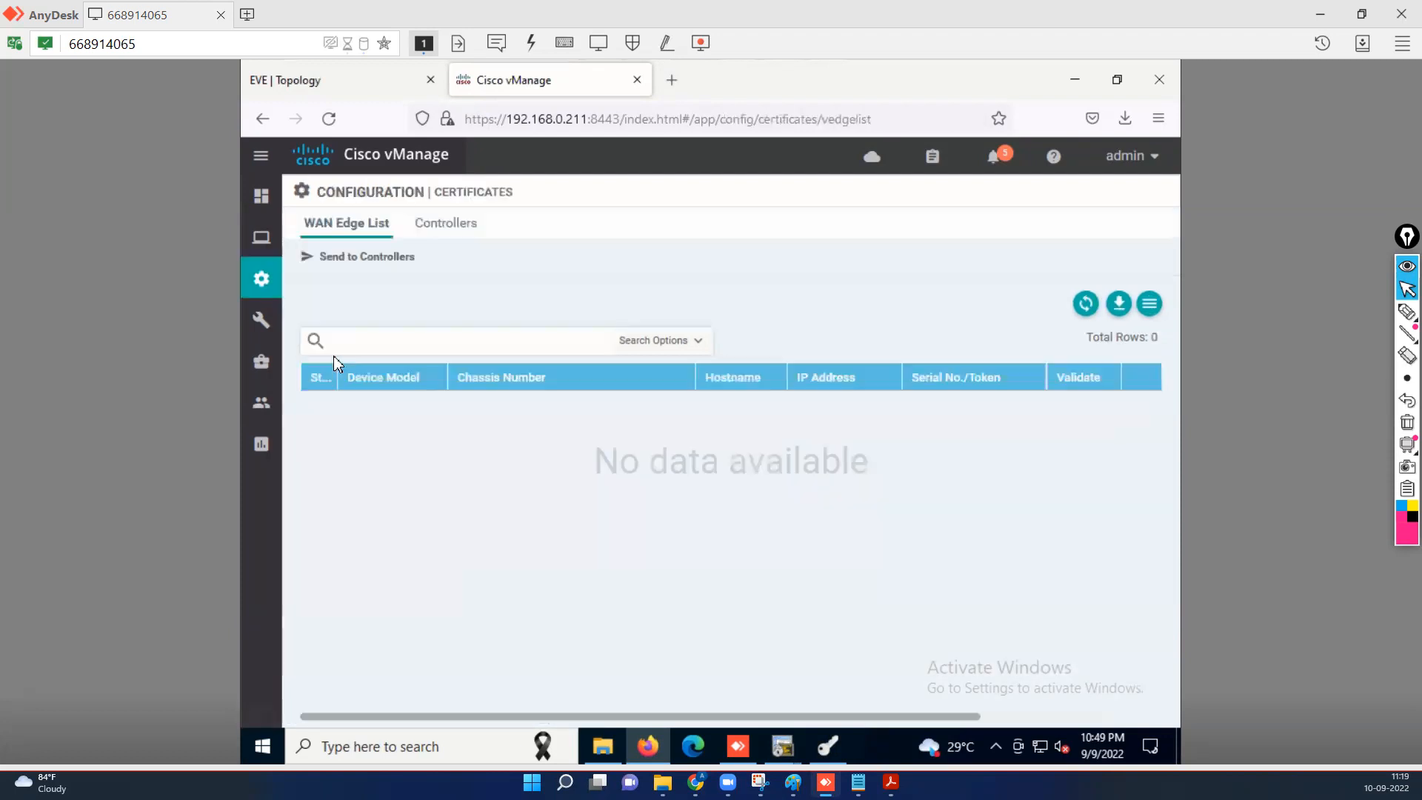
click(458, 227)
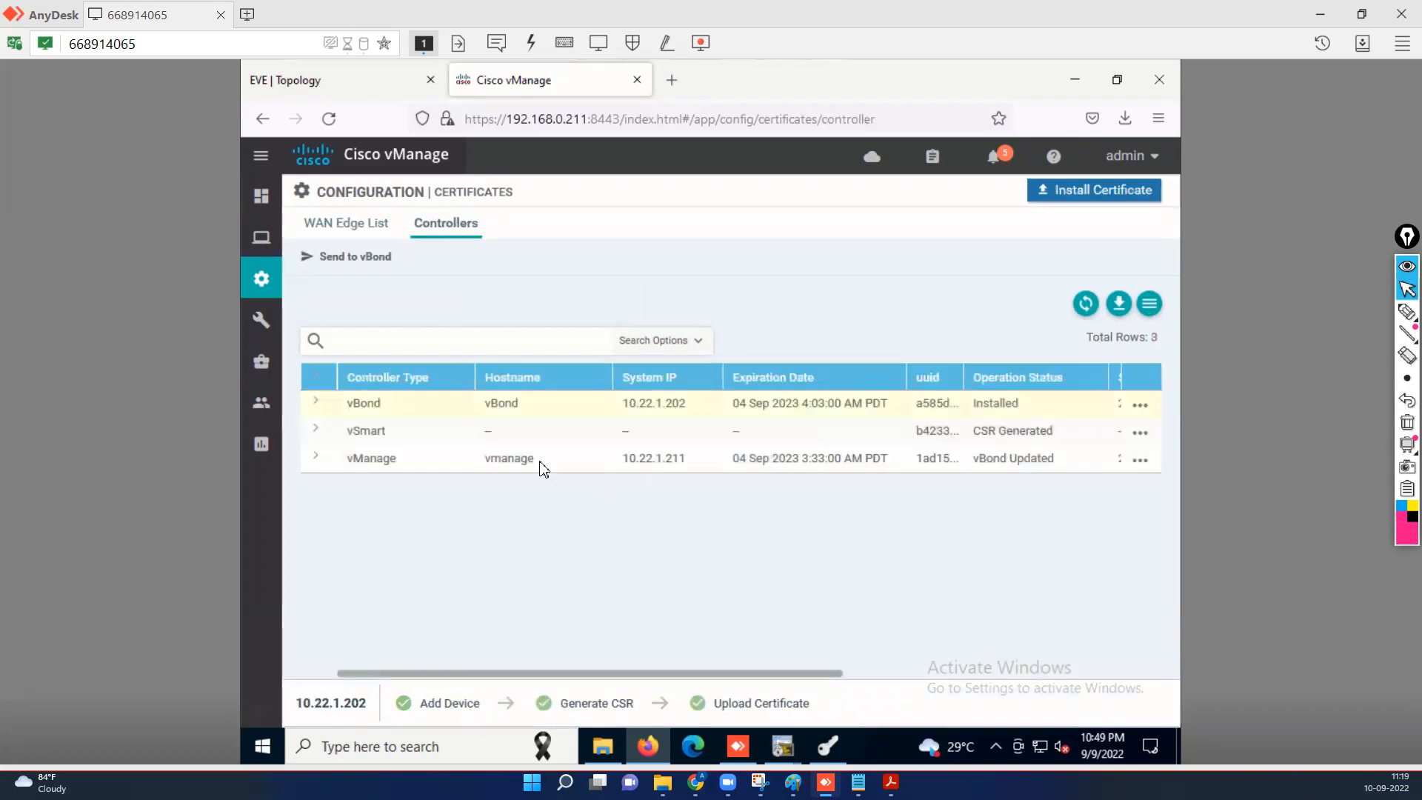
click(576, 437)
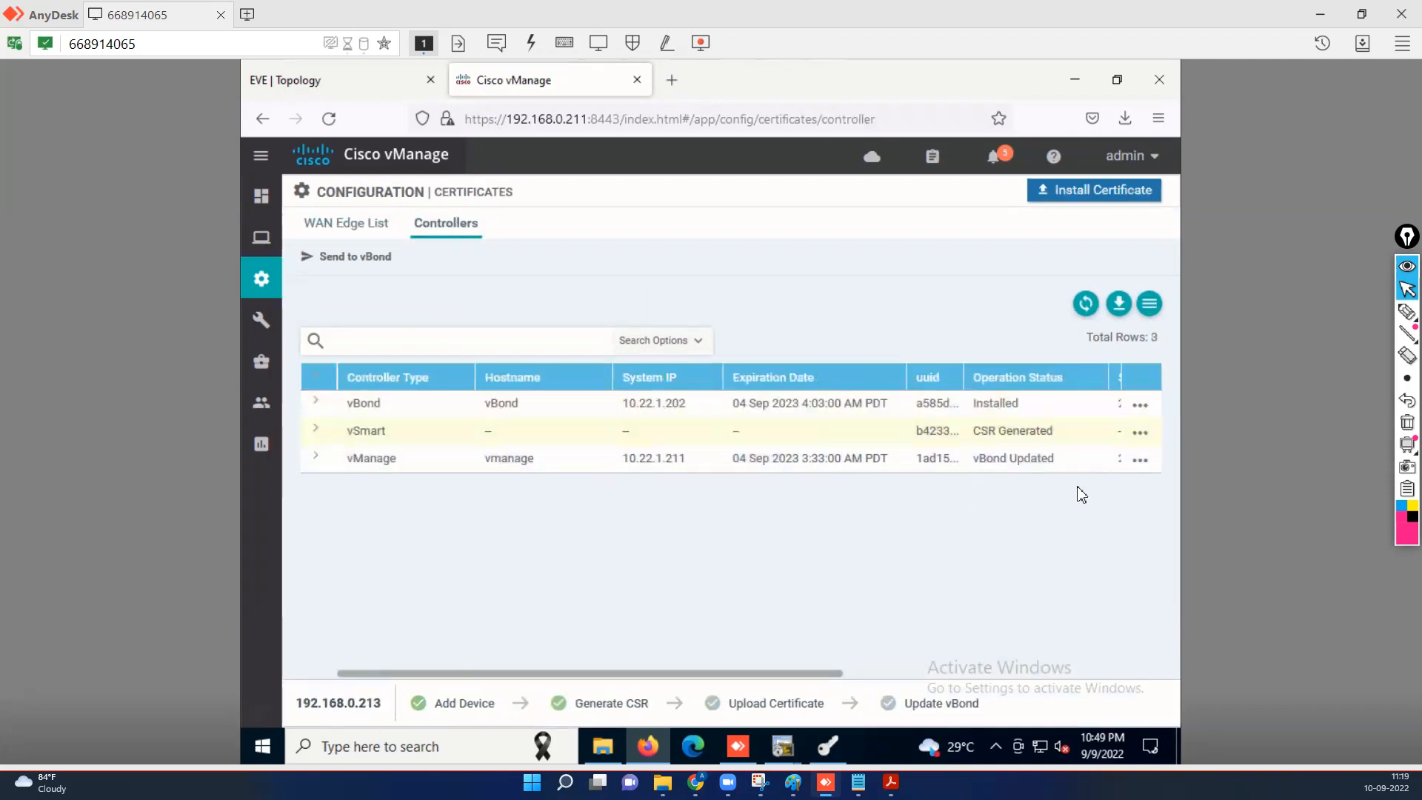
click(1070, 197)
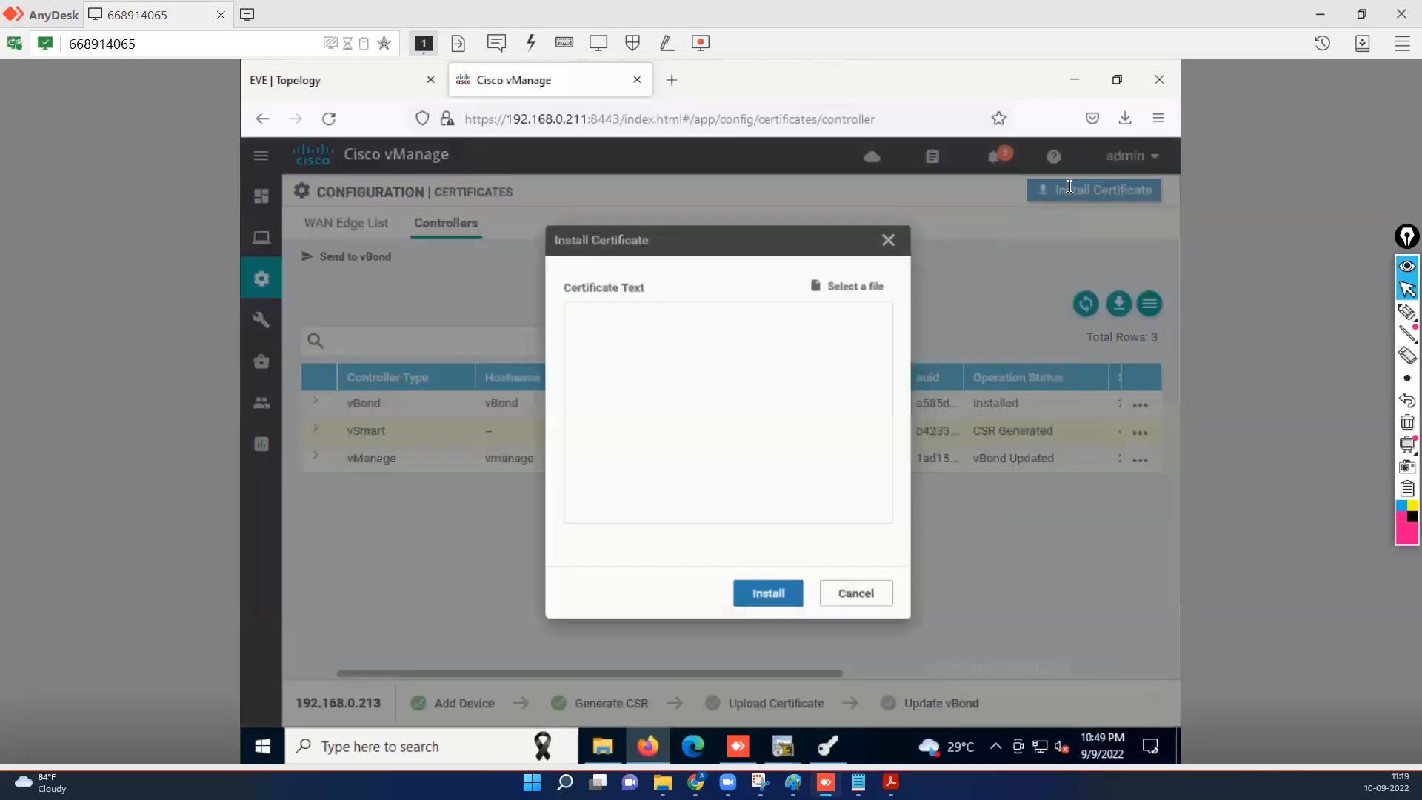
Paste the signed vSmart certificate into Certificate Text and install it.
right_click(674, 362)
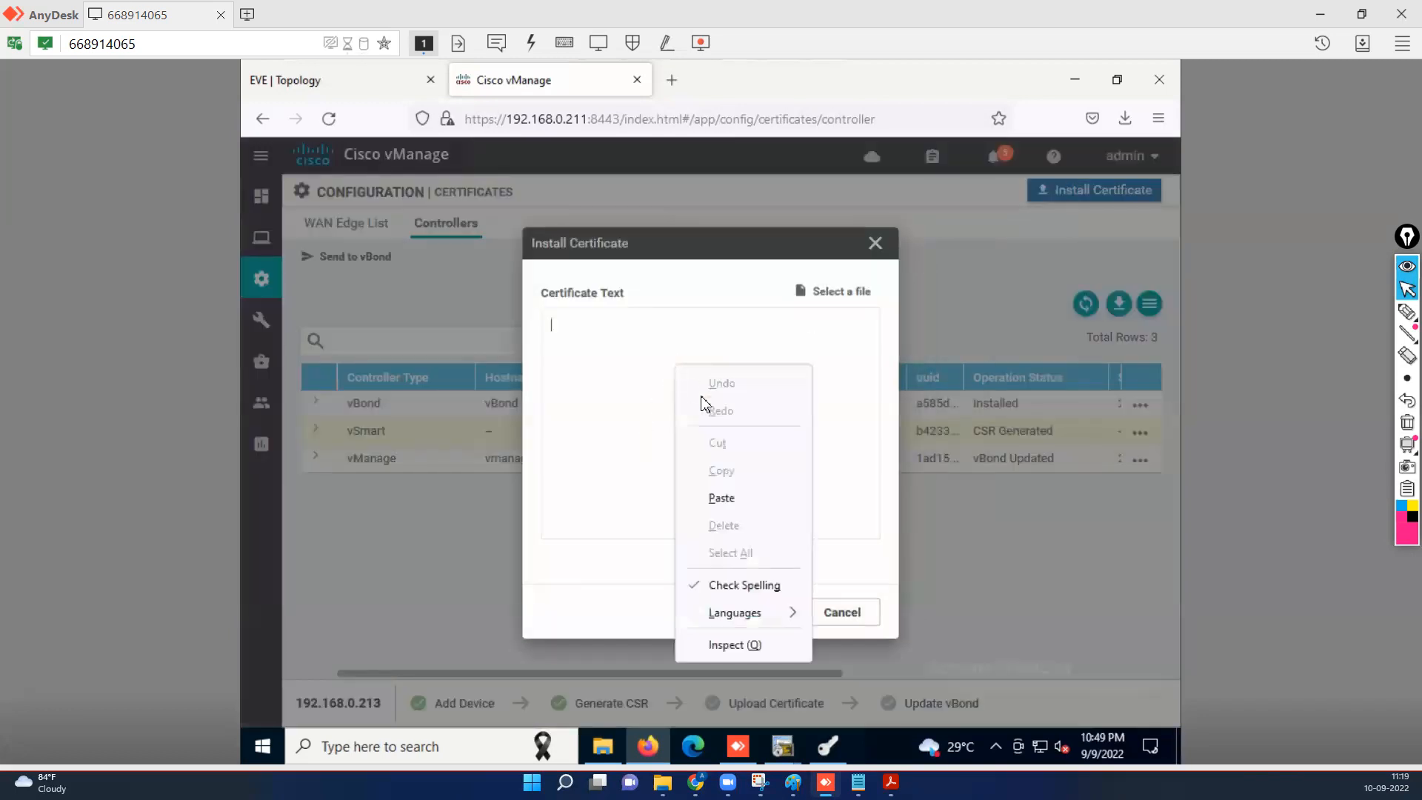
click(719, 498)
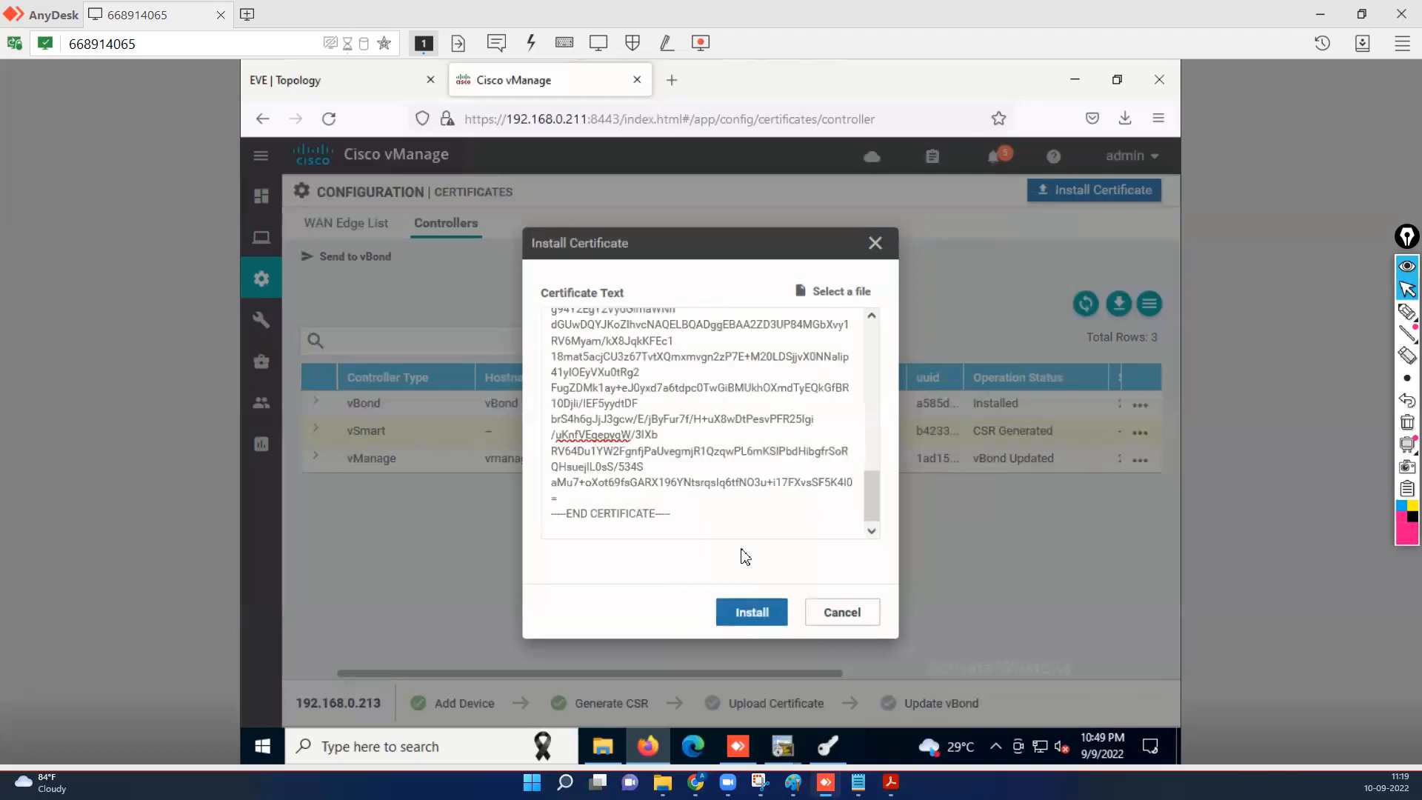
click(763, 619)
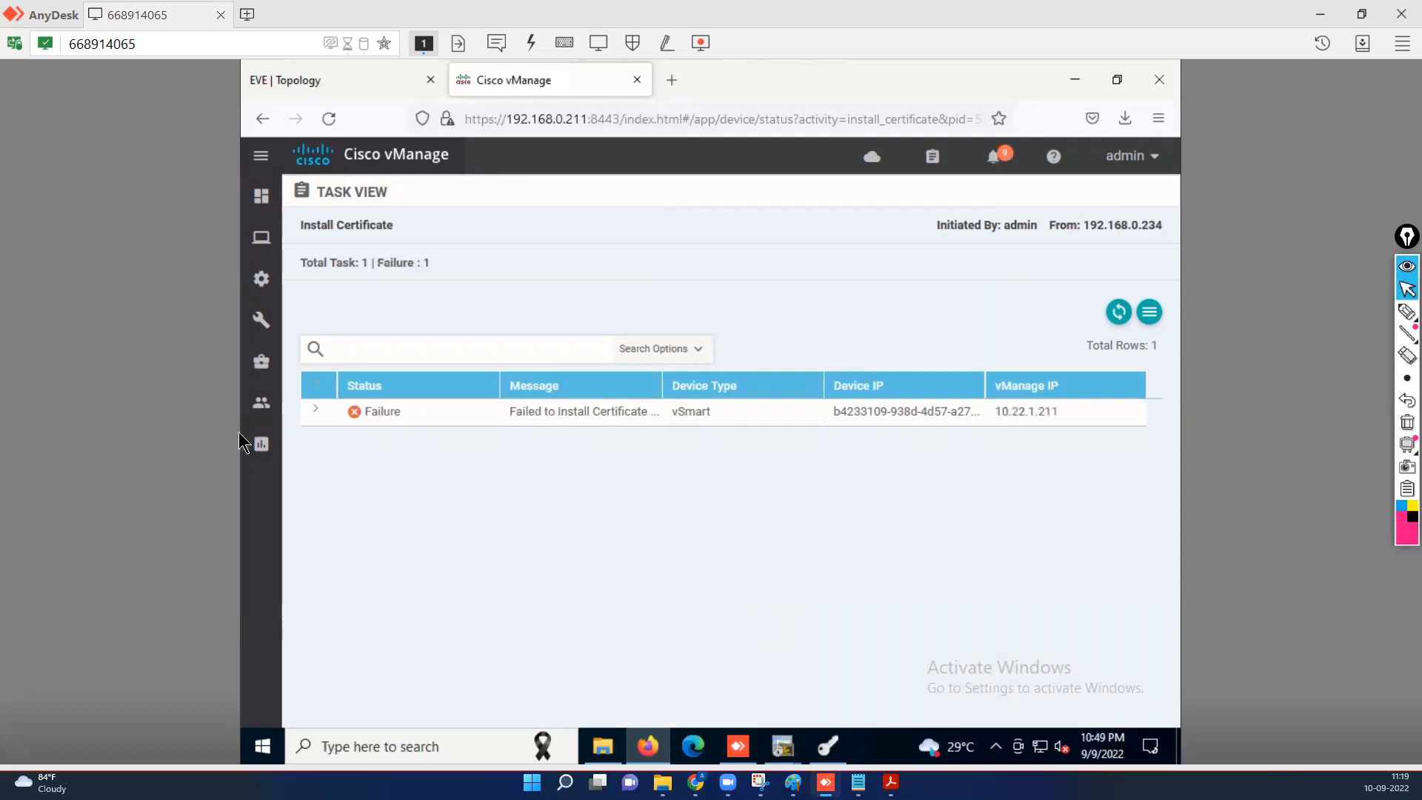
Expand the failed task's log to read the root-ca-chain validation error.
click(315, 412)
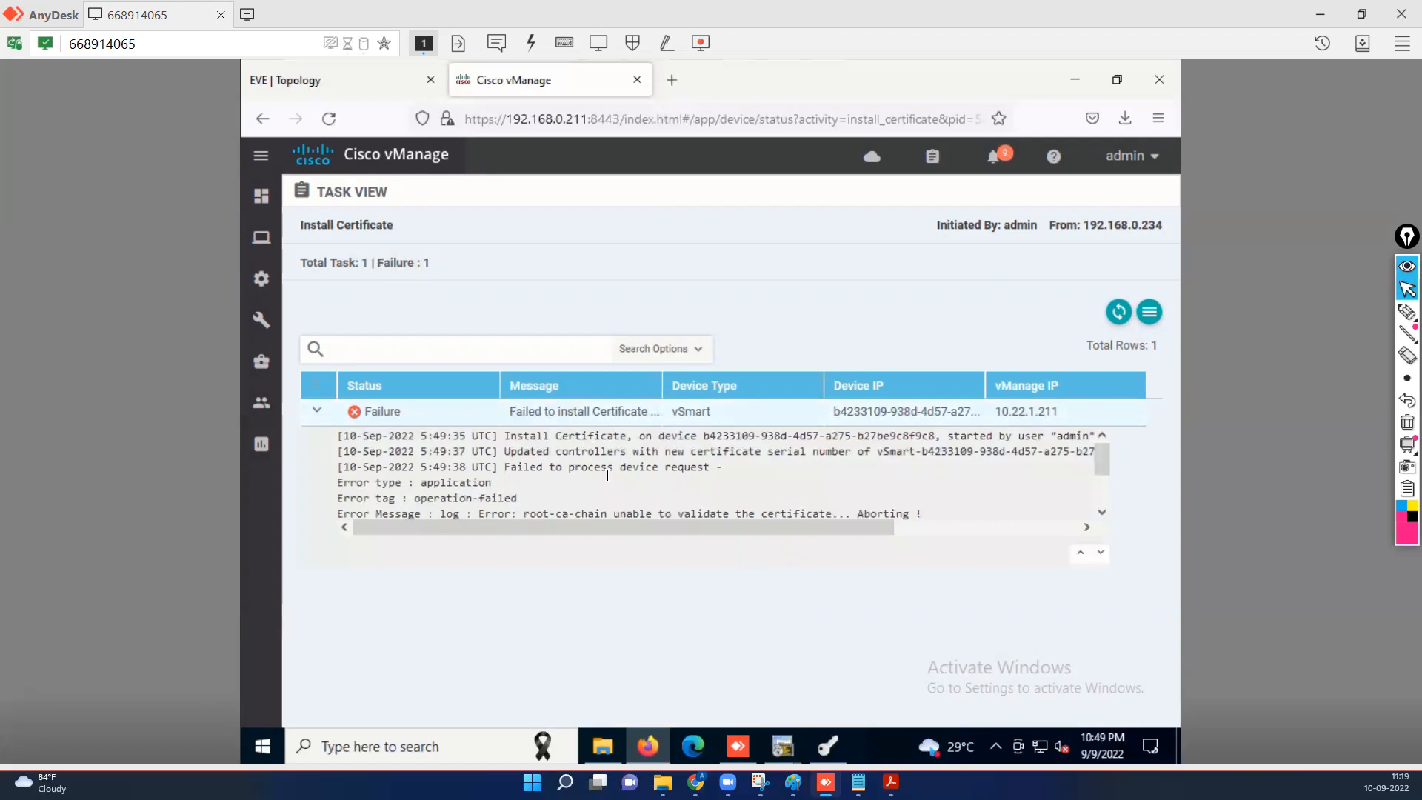
click(1102, 511)
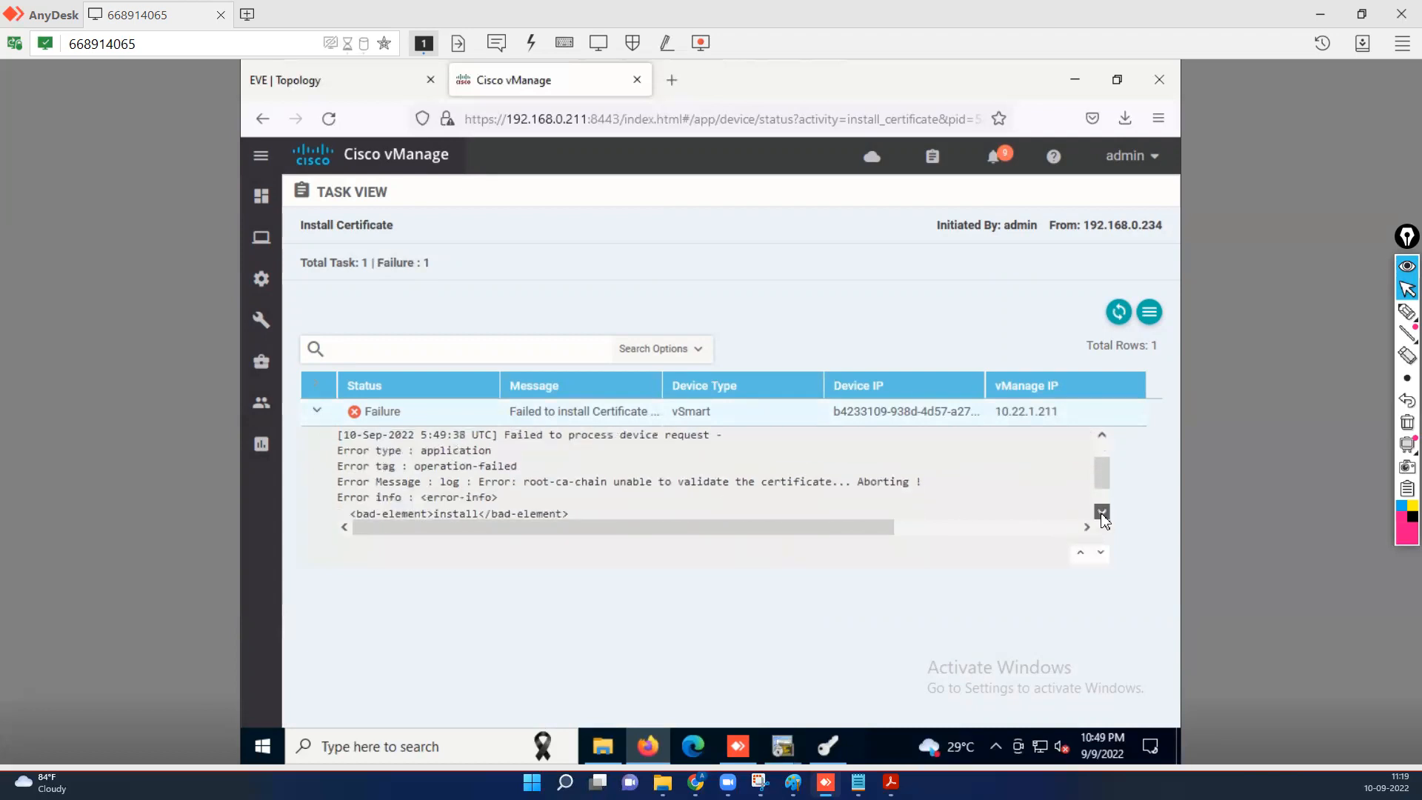
click(1102, 511)
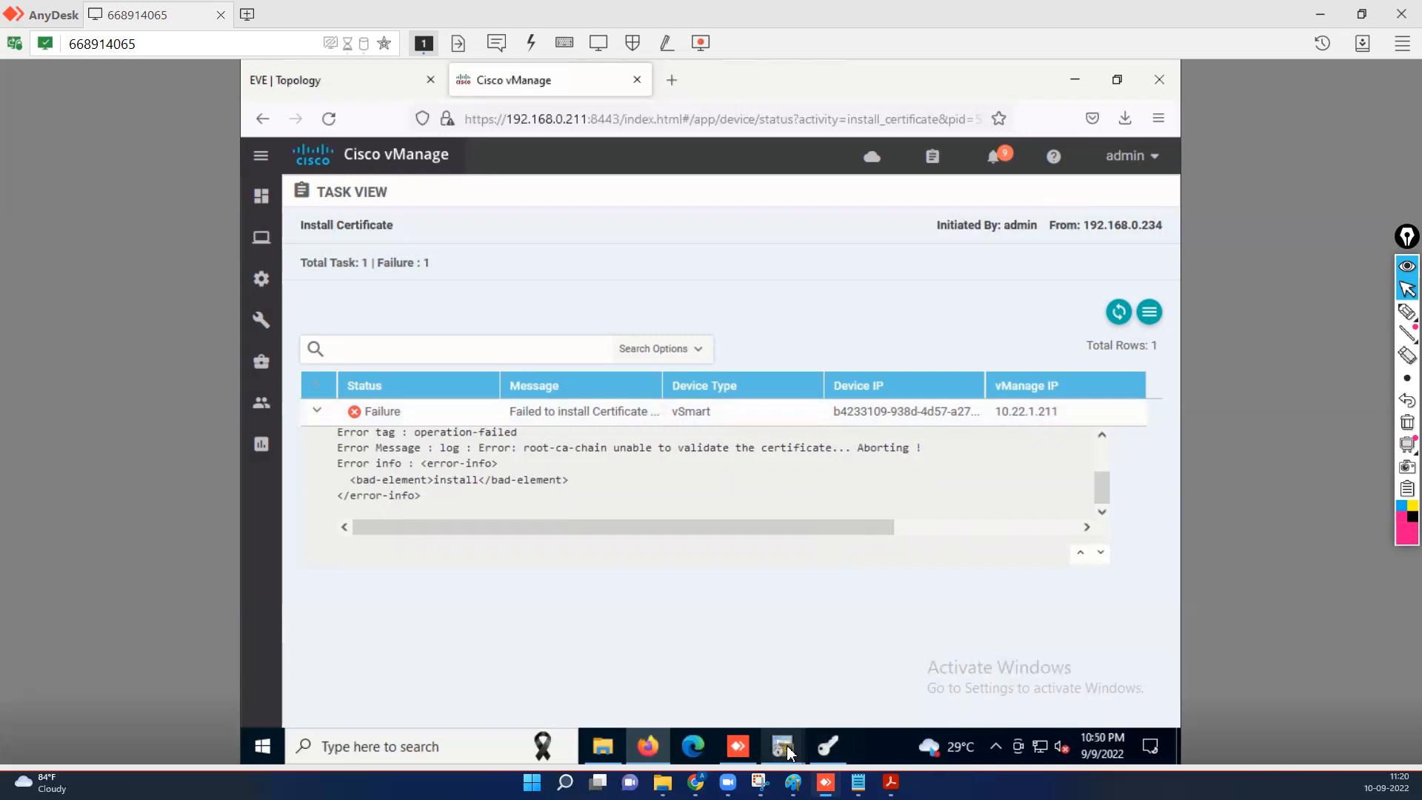
Also allow netconf on the vSmart's eth0 tunnel interface, commit, and exit with 'end'.
mouse_move(787, 755)
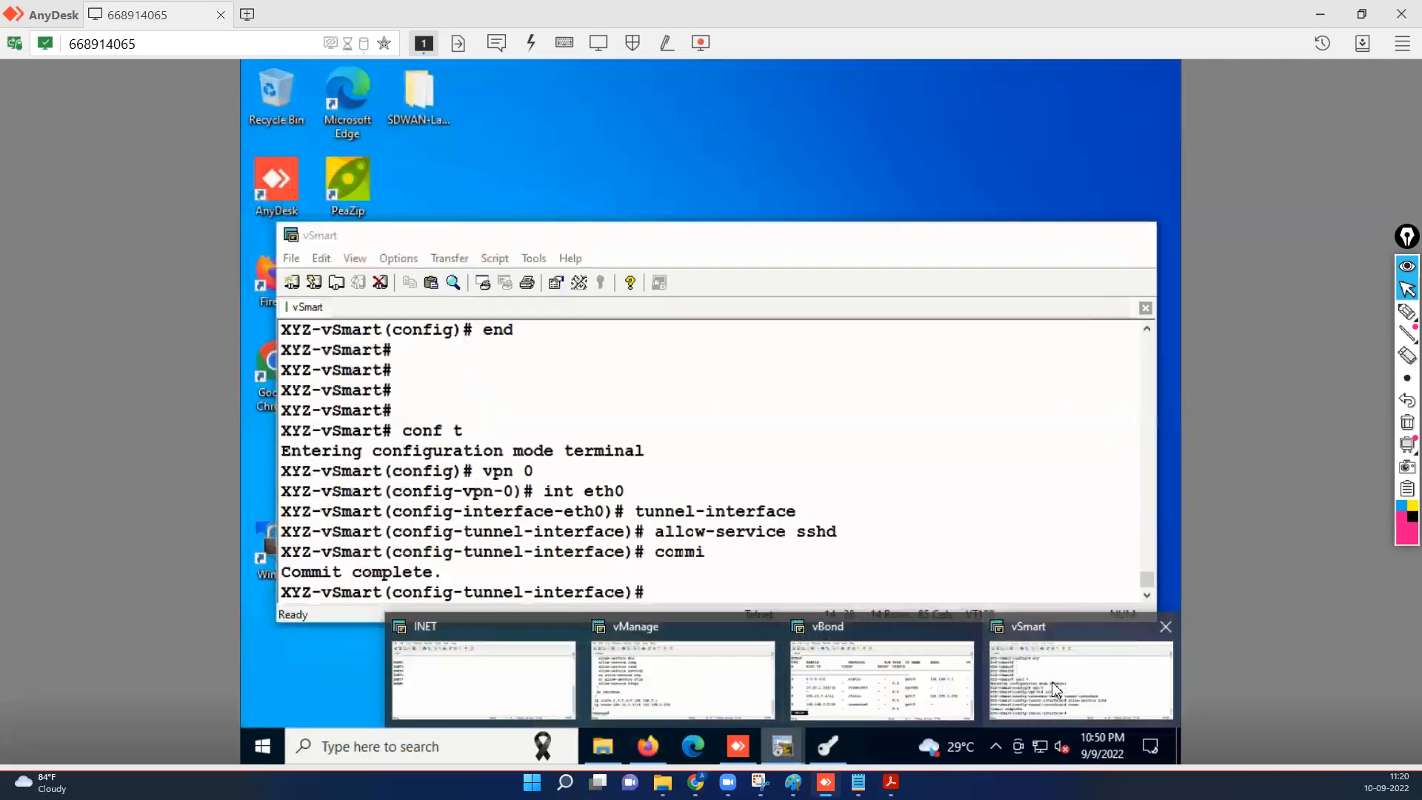
click(1064, 689)
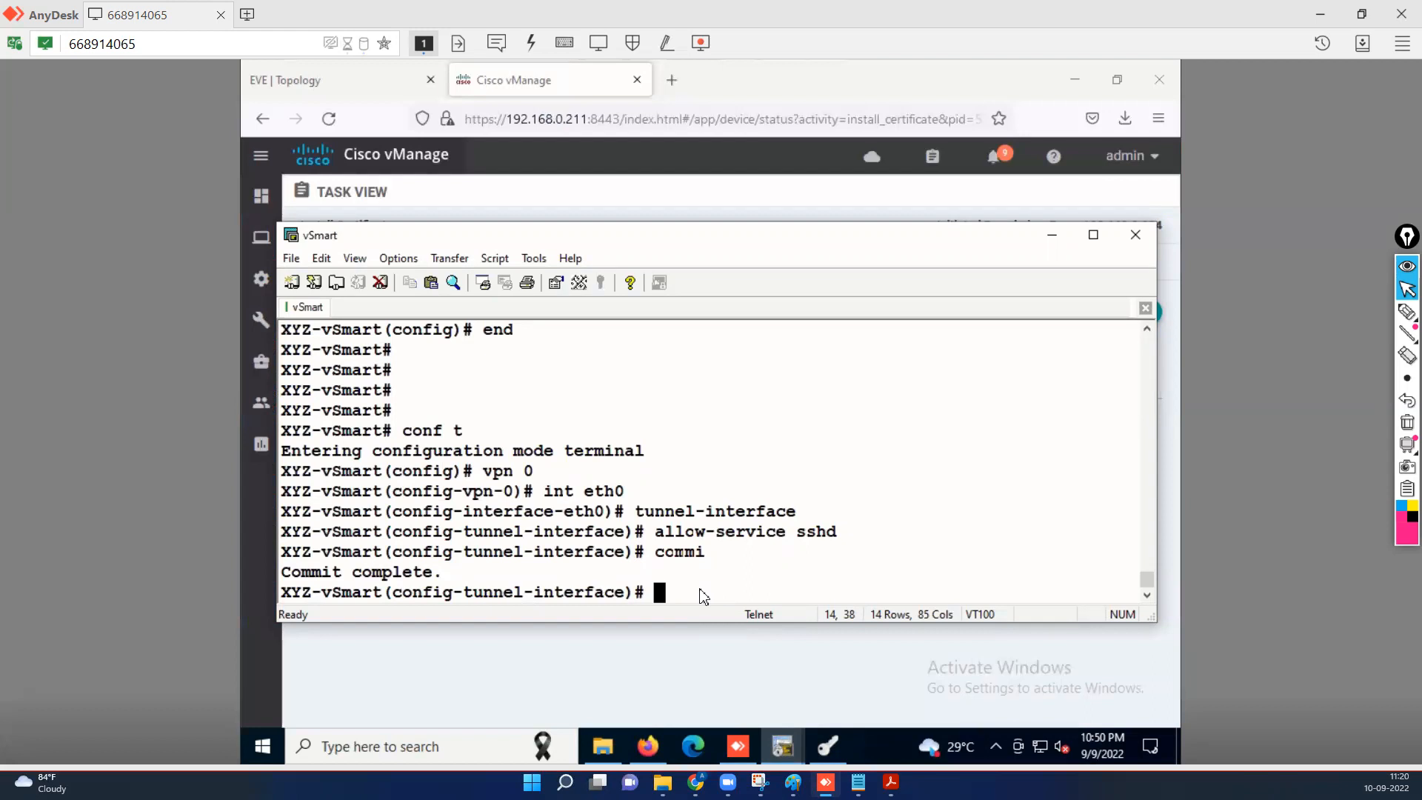
key(Tab)
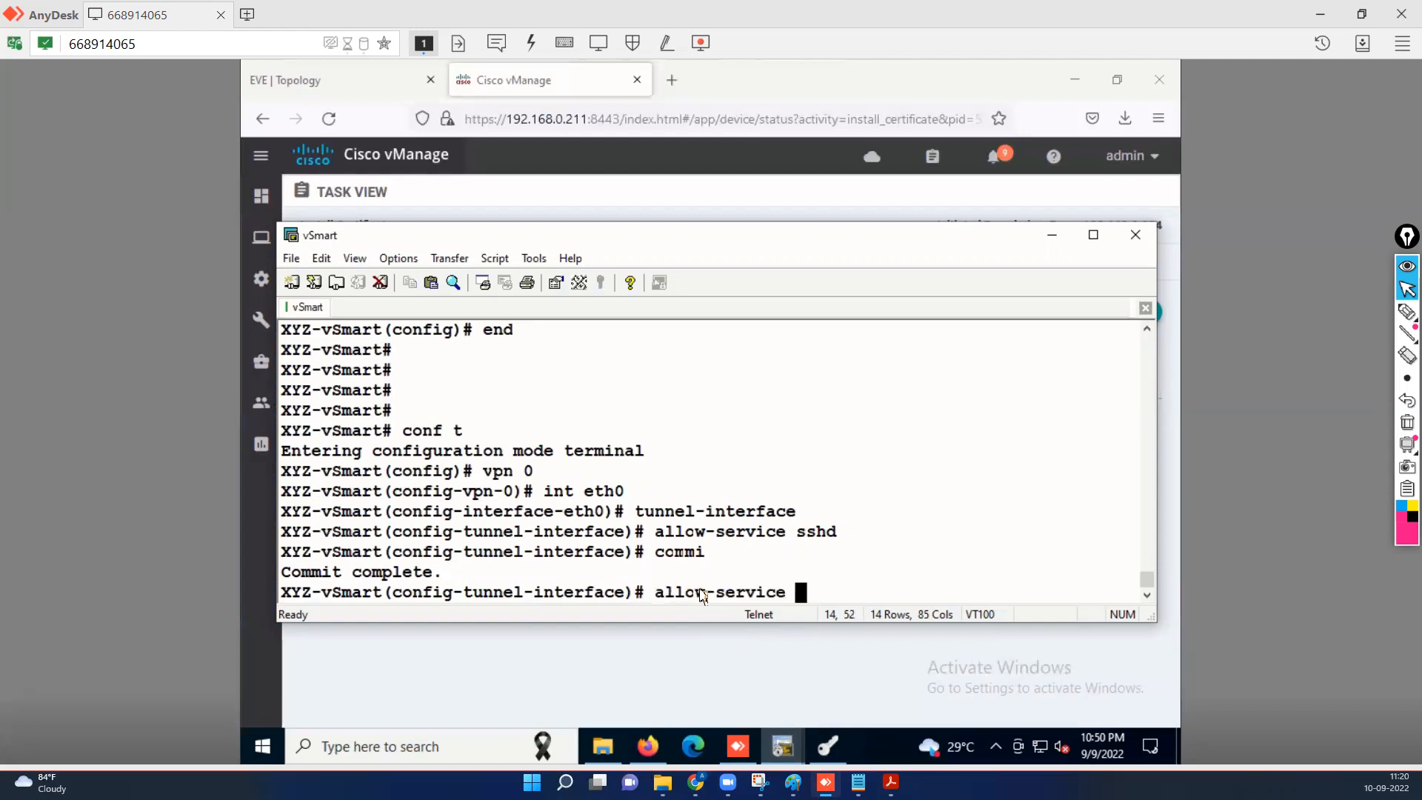
text(netconf)
key(Return)
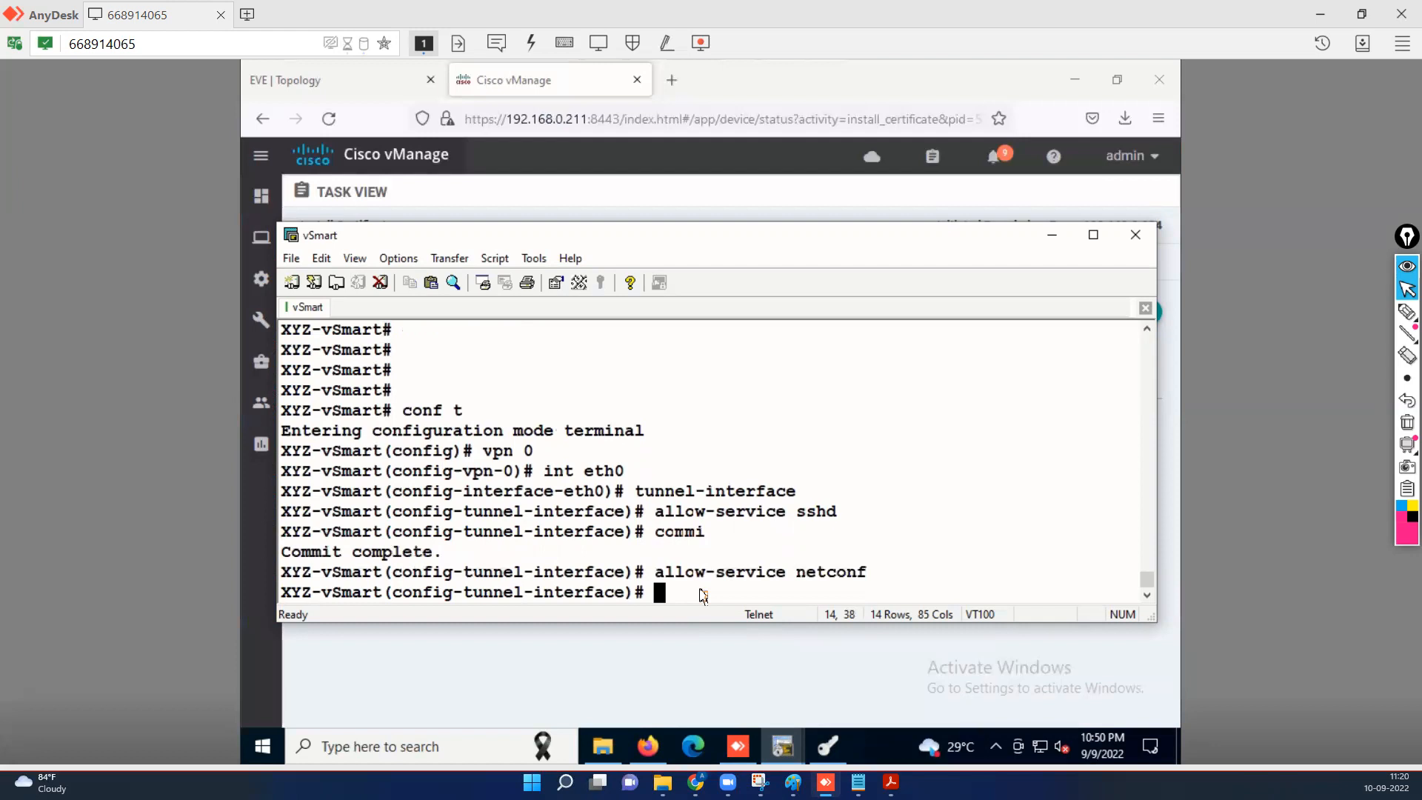
key(Return)
key(Return)
text(c)
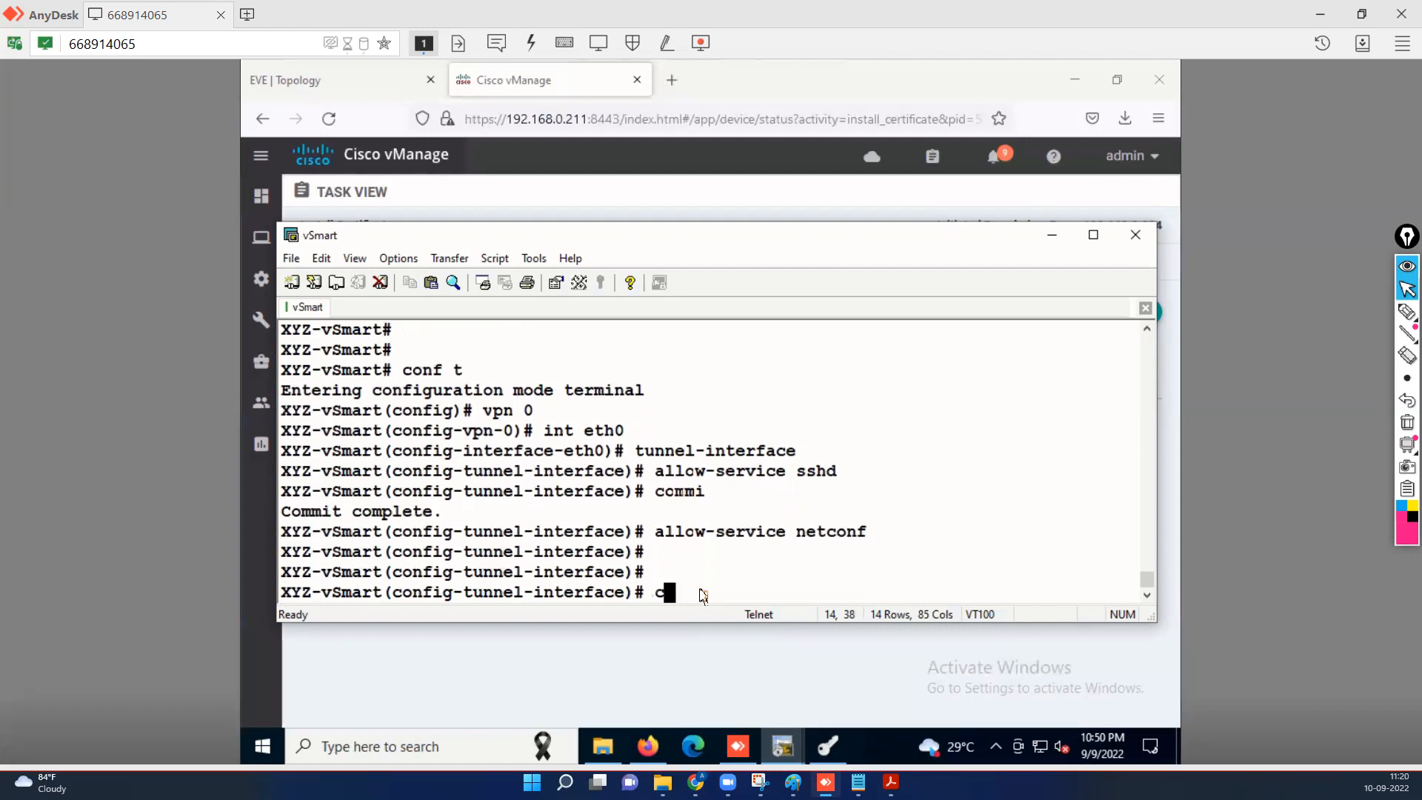
text(ommit)
key(Return)
key(Return)
key(Return)
key(Return)
text(end)
key(Return)
key(Return)
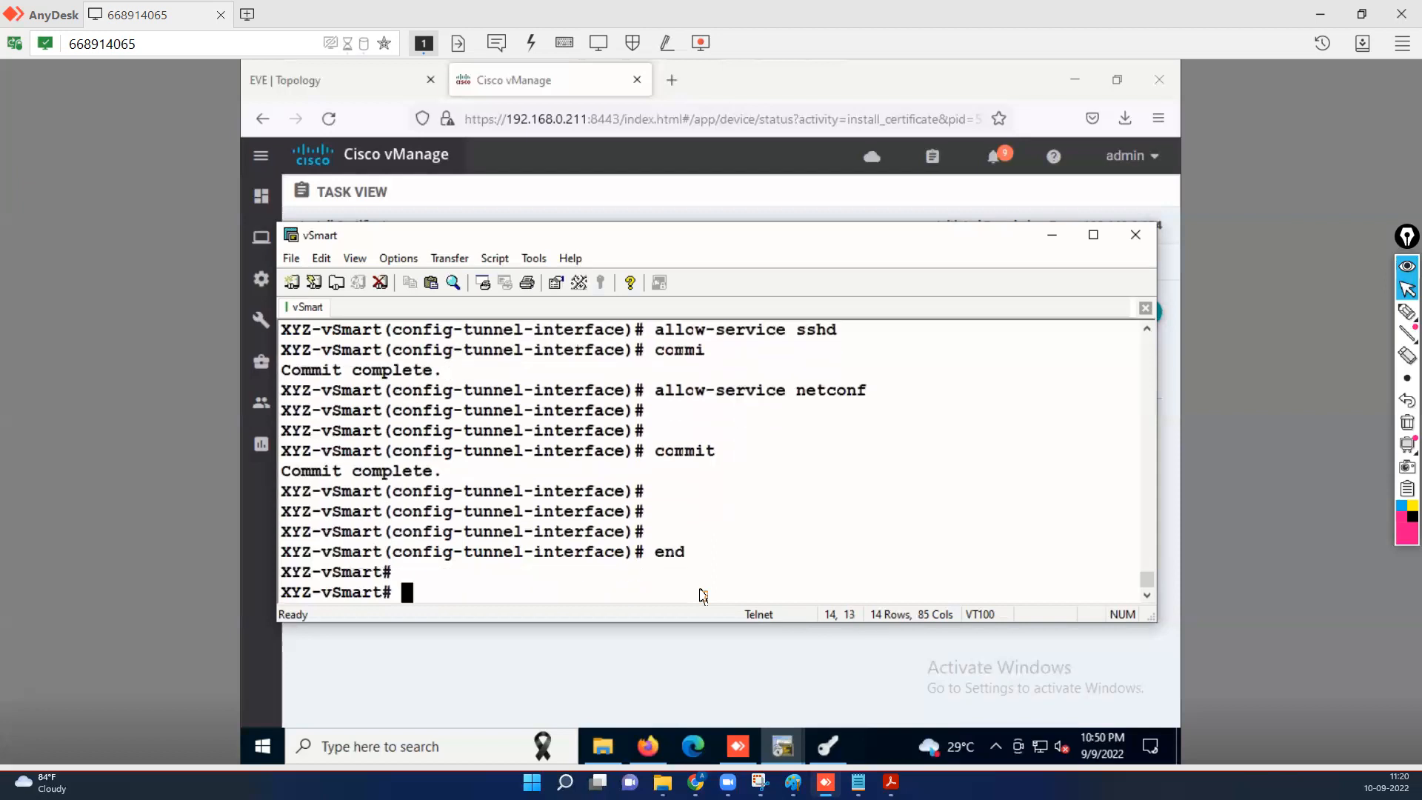
key(Return)
key(Return)
key(Return)
key(Return)
key(Return)
key(Return)
key(Return)
List the available debug options and the options under 'debug netconf'.
text(debug)
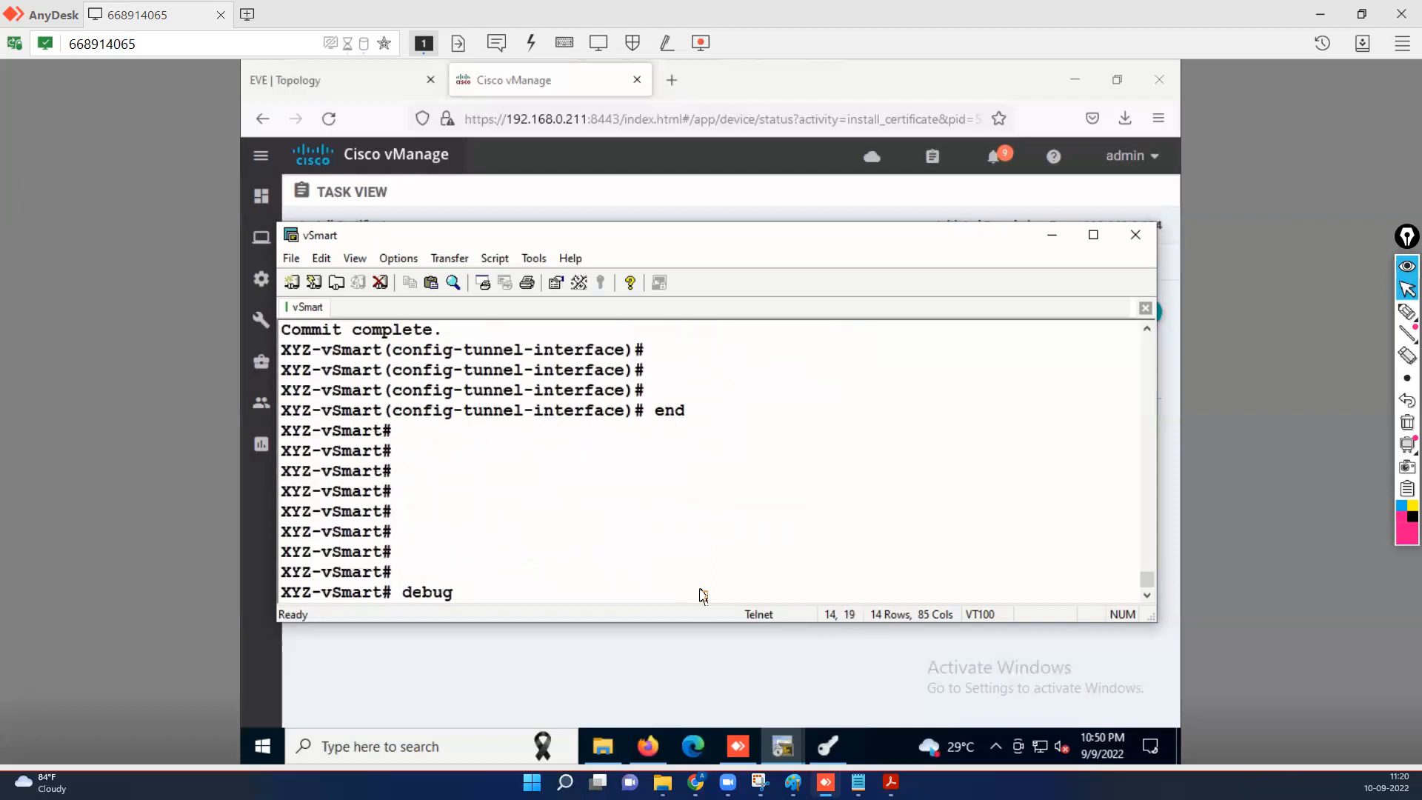
key(question)
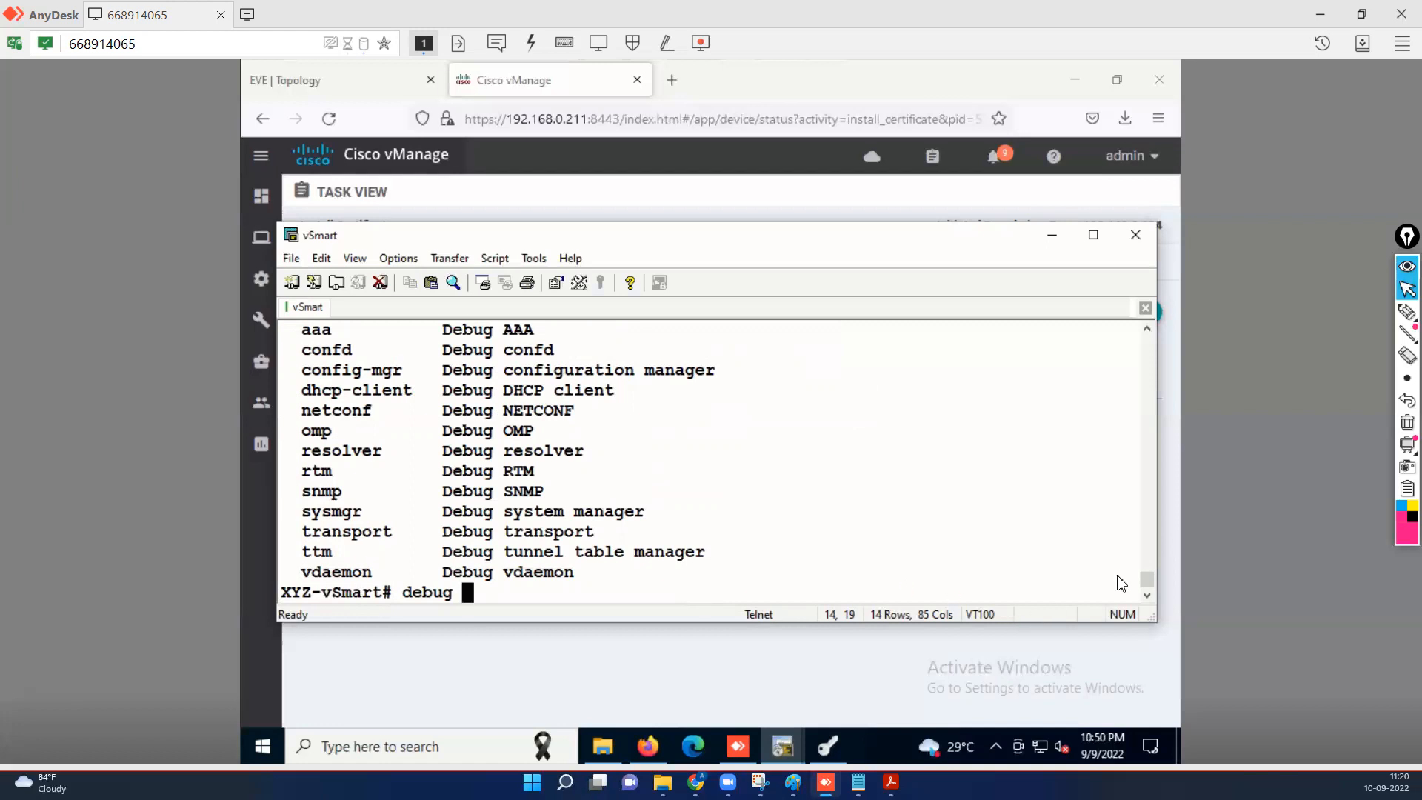
drag(1147, 590, 1149, 589)
text(netconf )
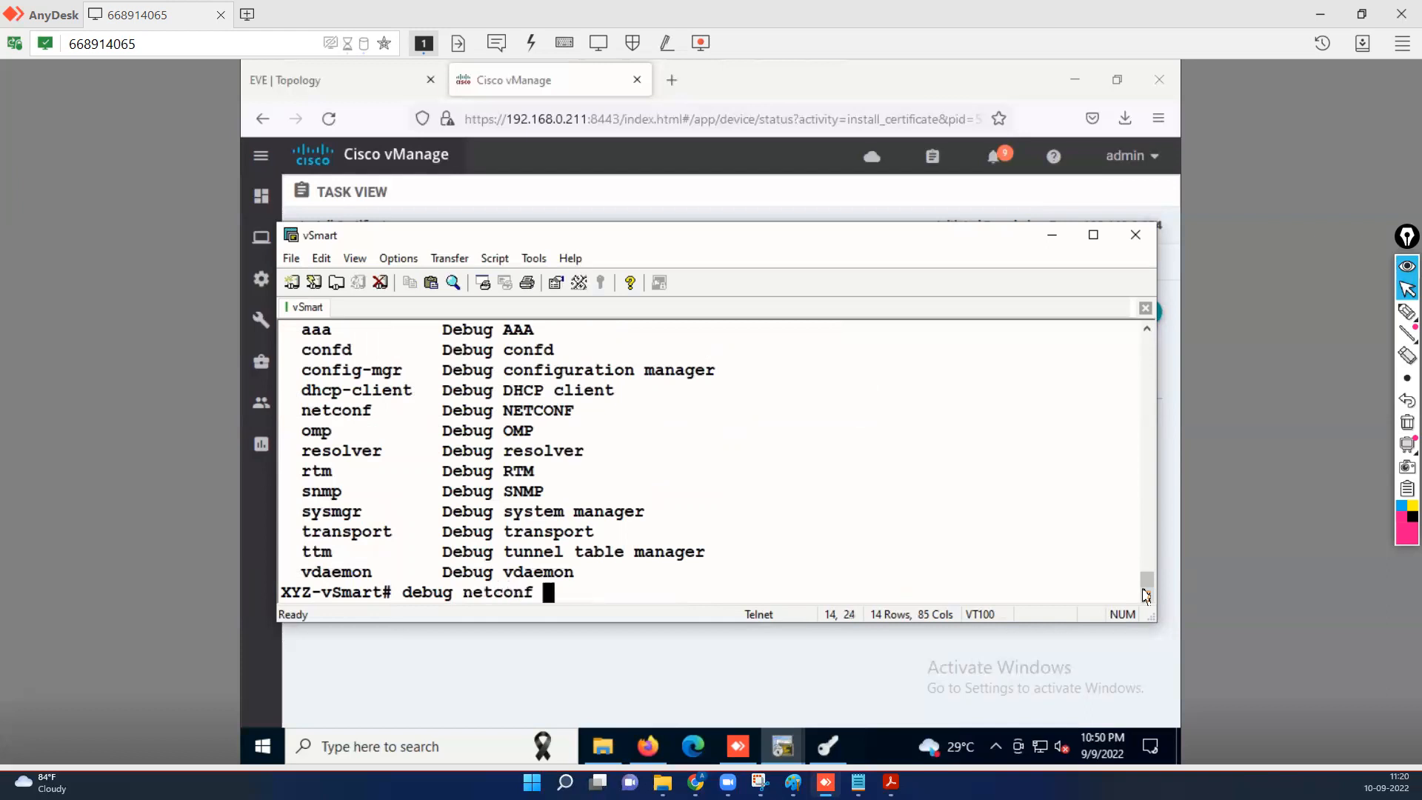
text(?)
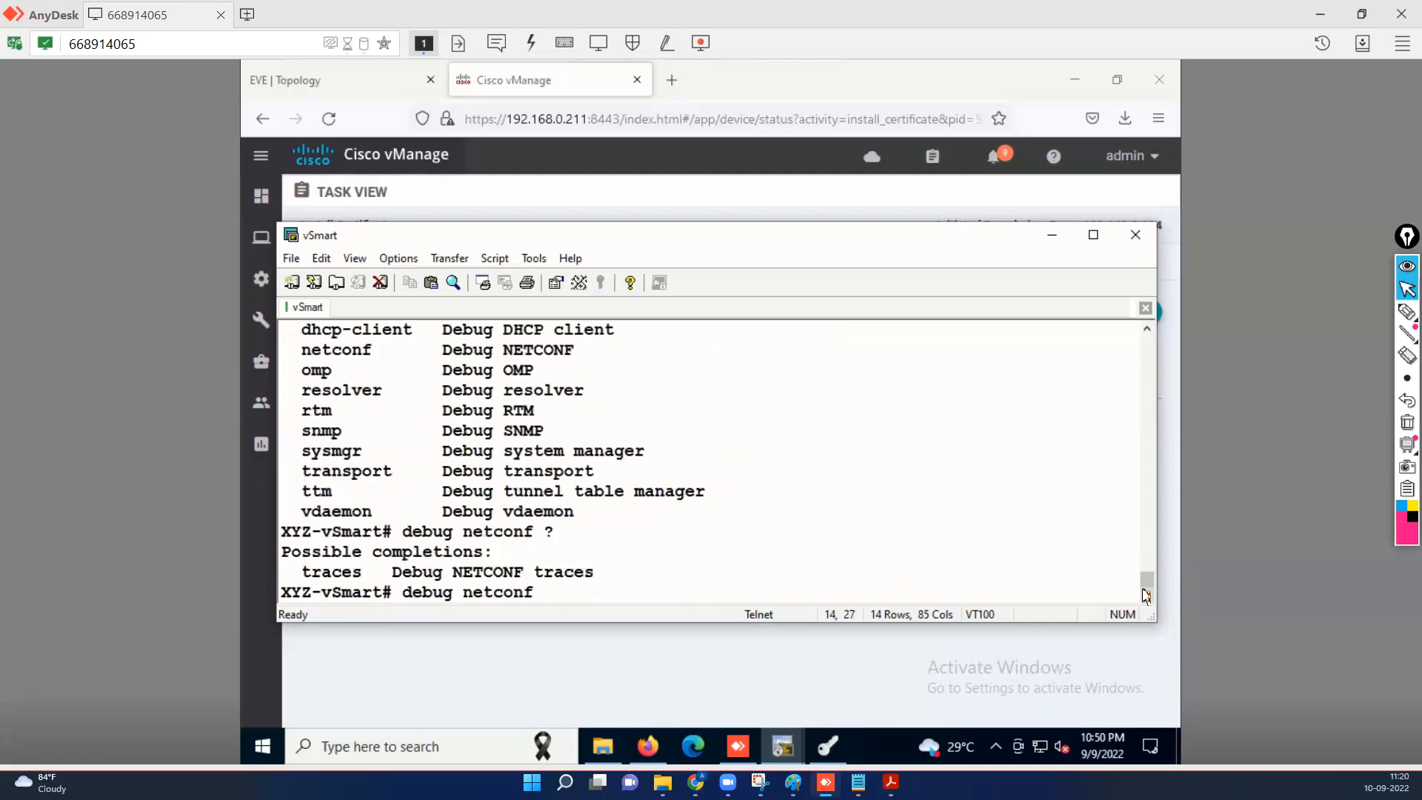
key(Return)
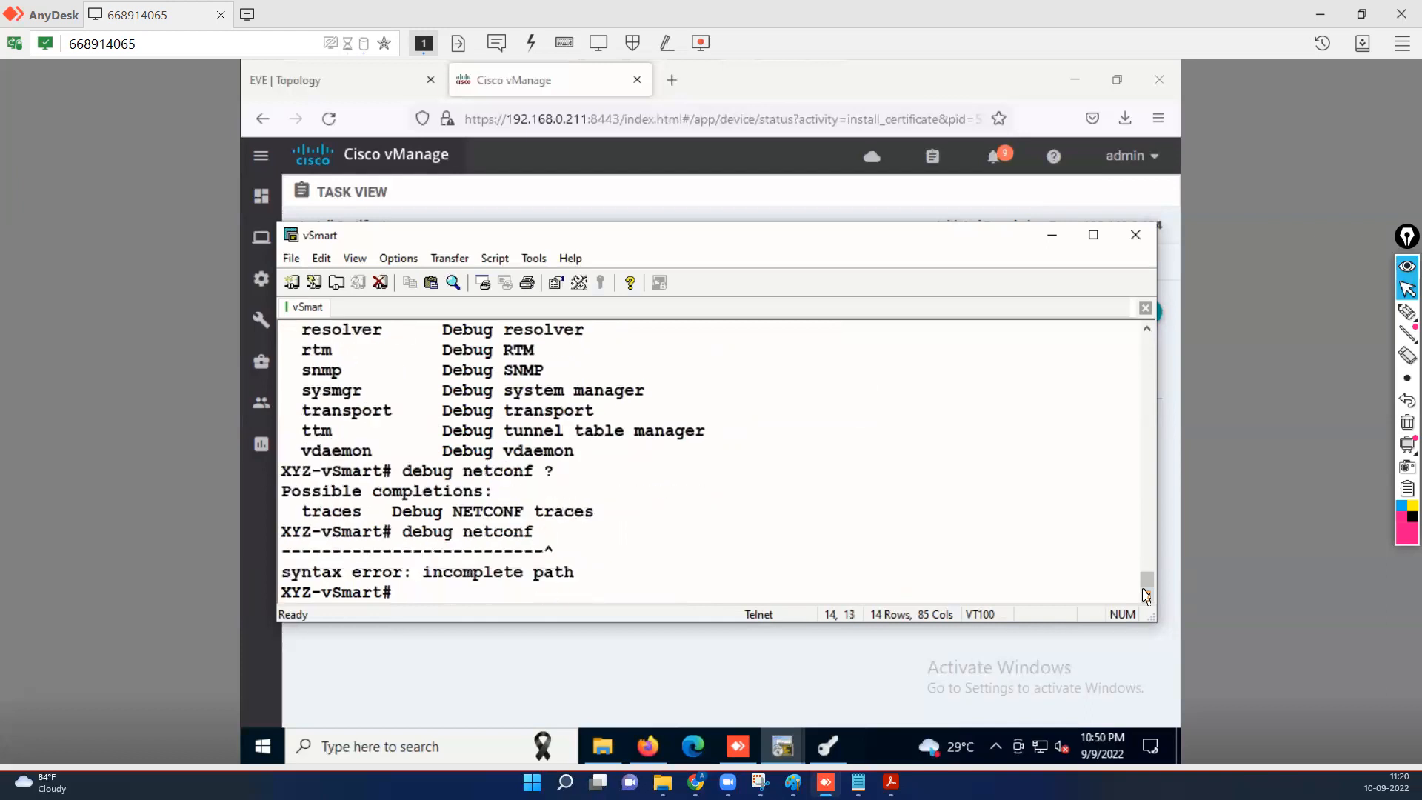
Enable 'debug netconf traces', then list the debug subsystems with 'debug ?'.
key(Up)
text(trac)
key(Tab)
key(Return)
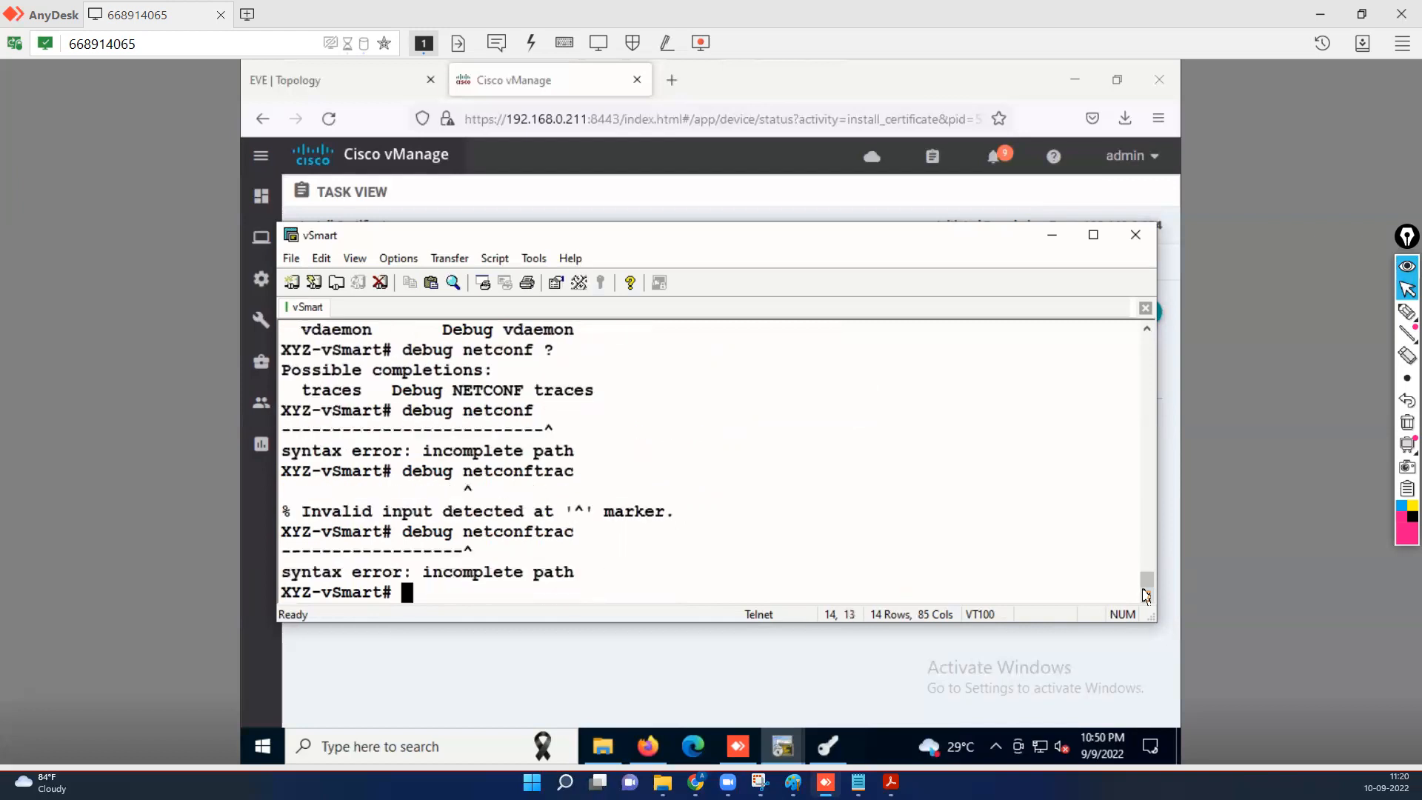
key(Up)
key(BackSpace)
key(BackSpace)
key(BackSpace)
key(BackSpace)
text(tras)
key(Tab)
key(BackSpace)
text(ces)
key(Return)
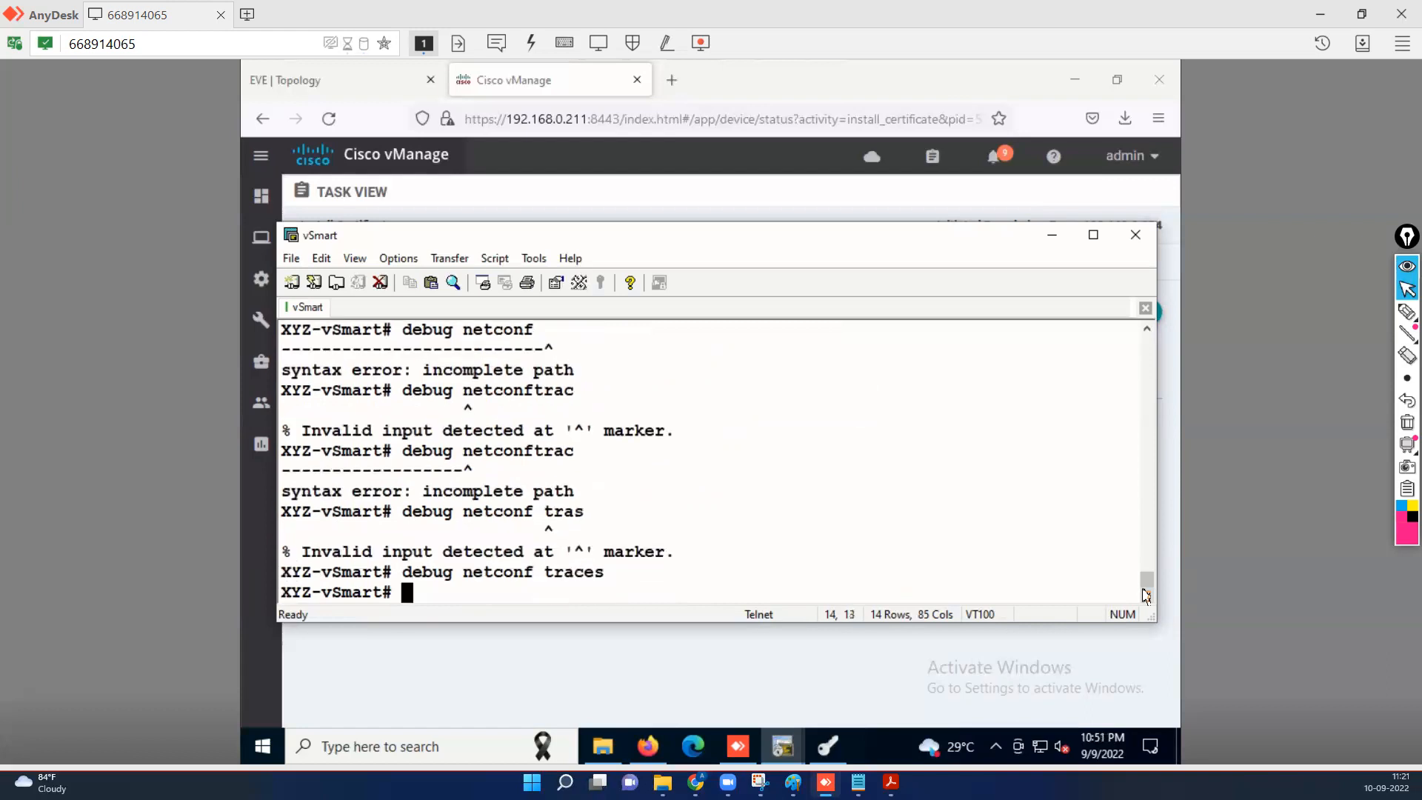
text(debug)
key(question)
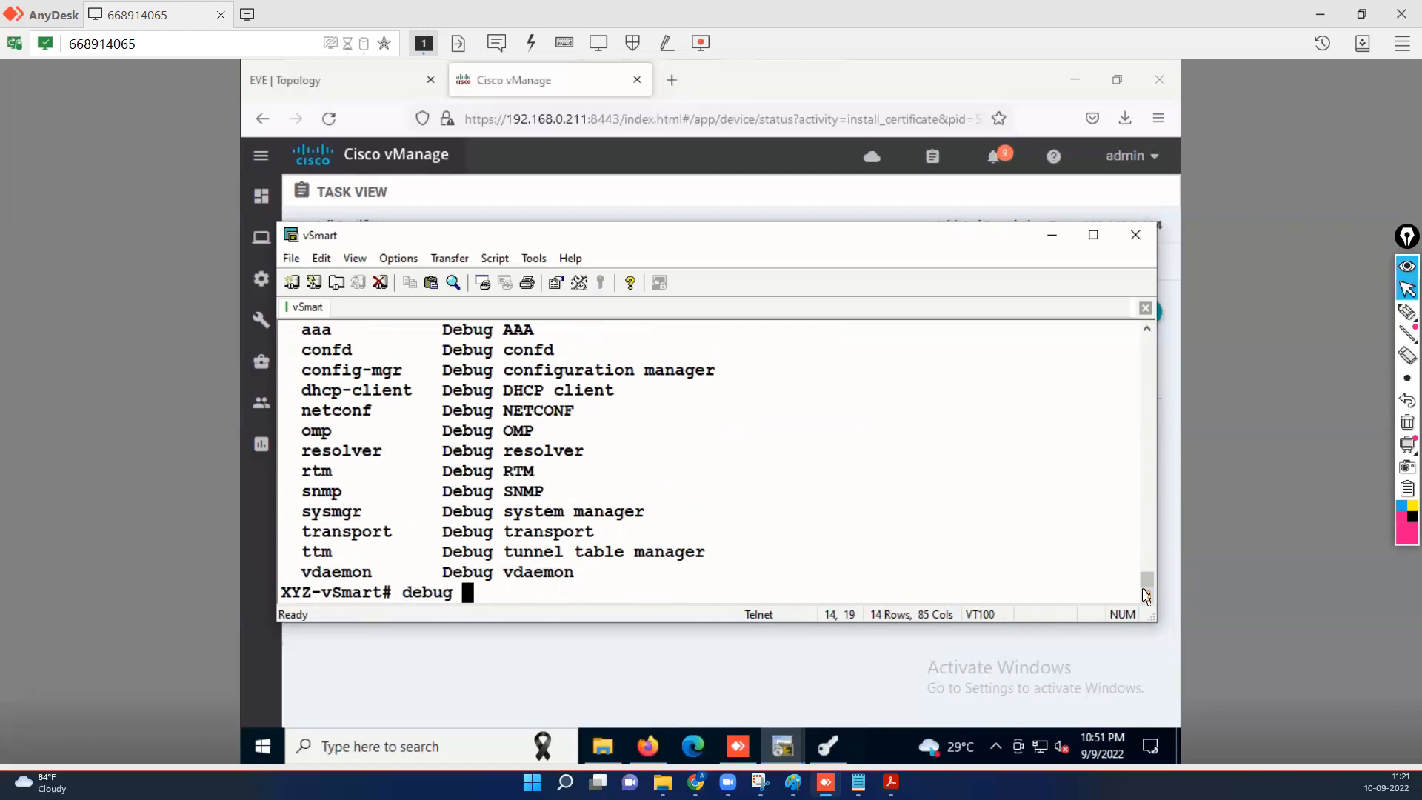
Enable 'debug vdaemon all' and 'debug vdaemon packets' on the vSmart console.
text(v)
key(Tab)
text(?)
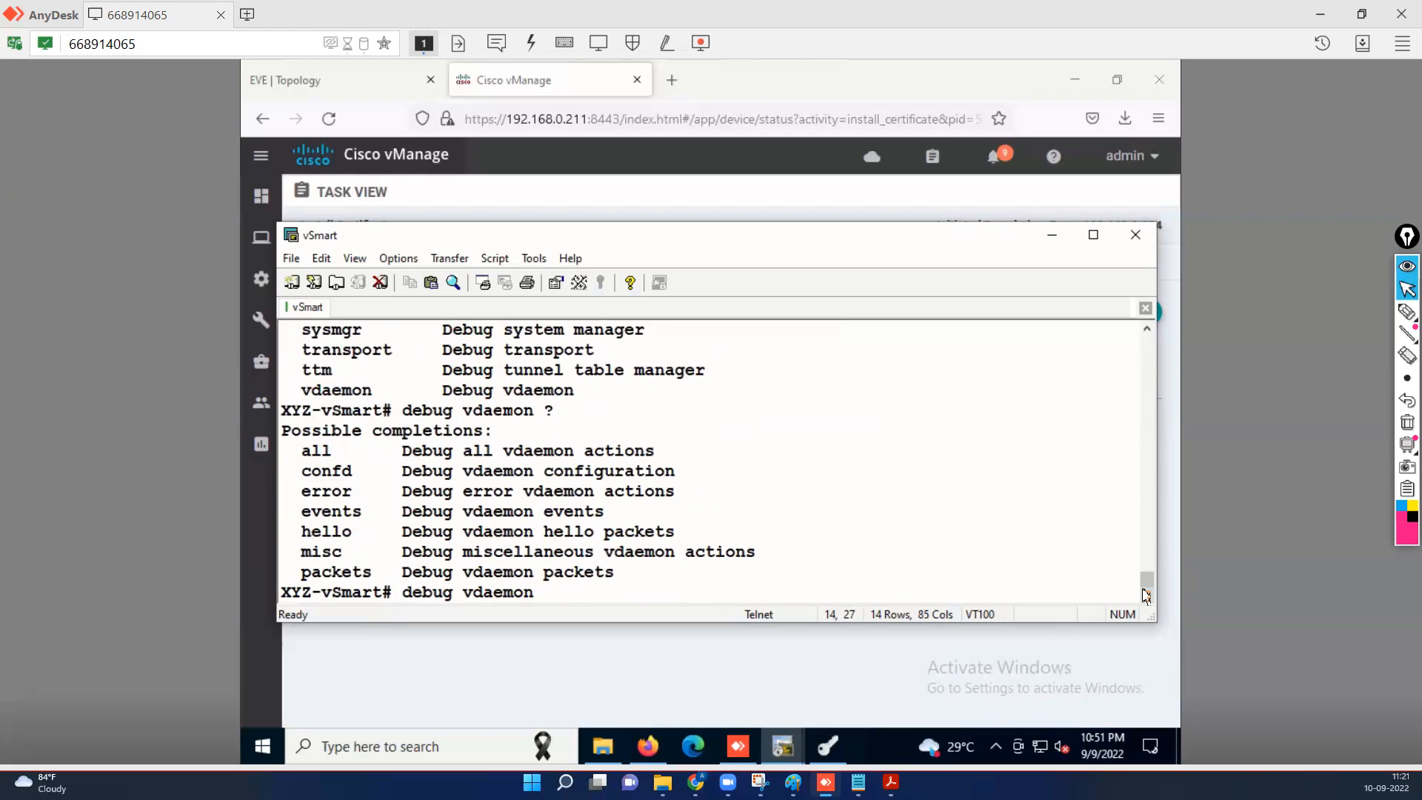
text(all)
key(Return)
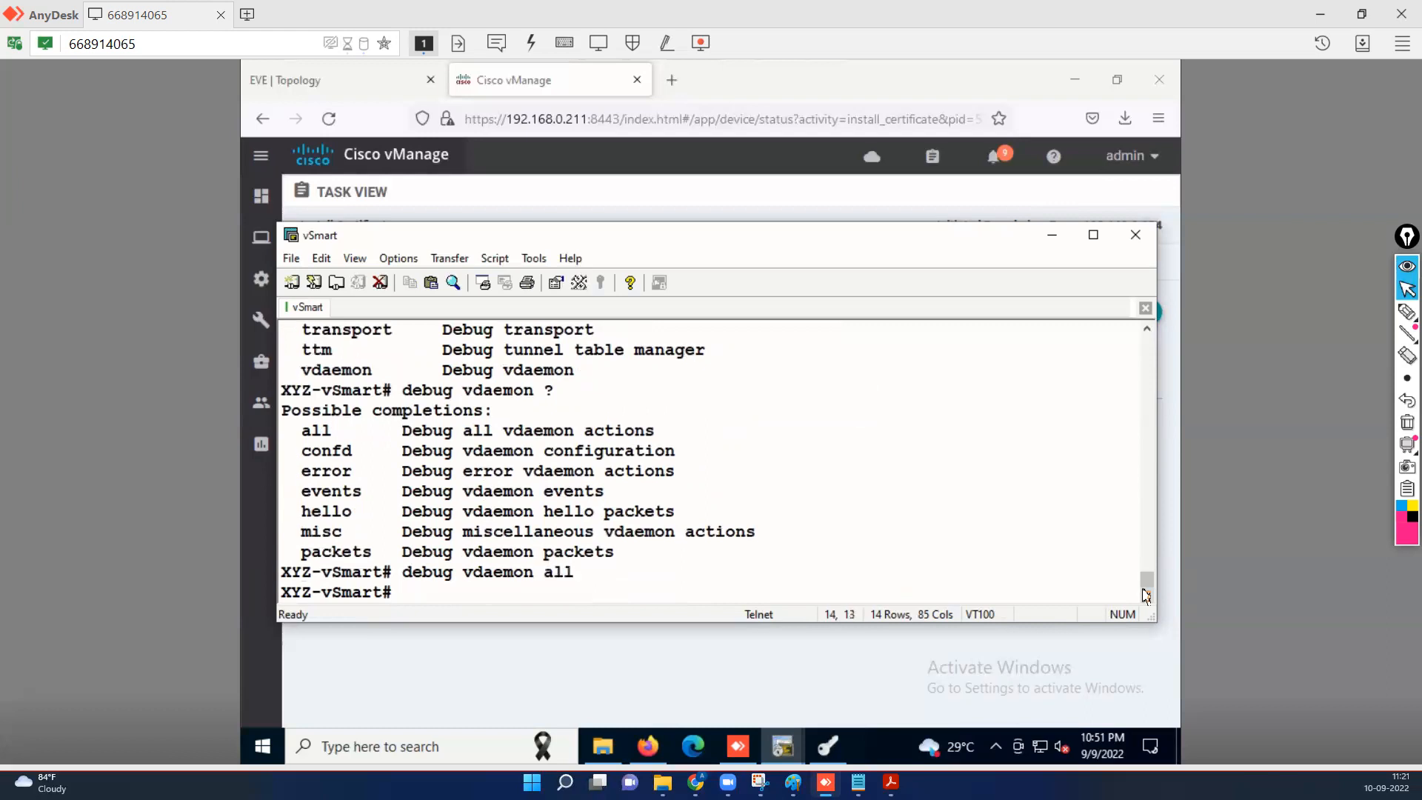
key(Up)
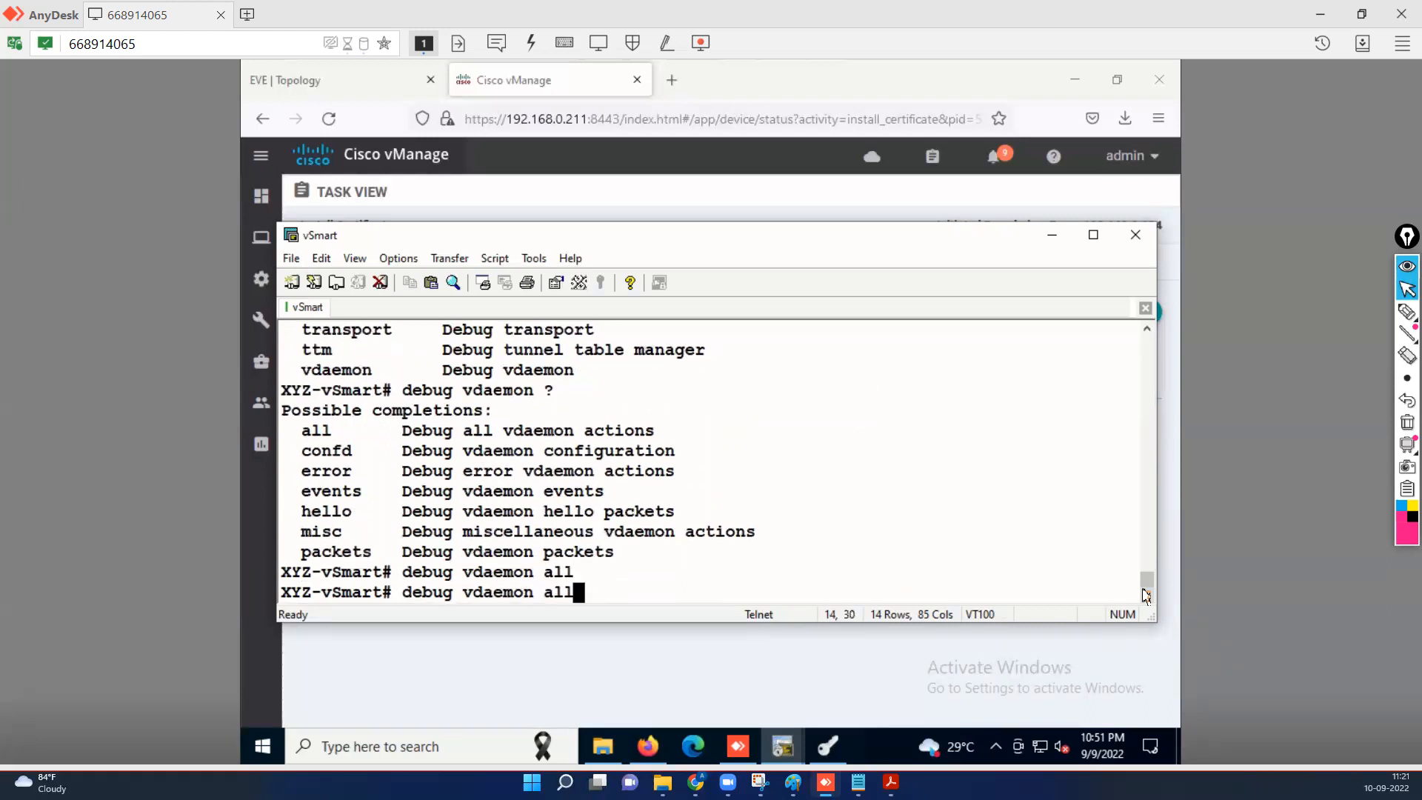
key(BackSpace)
key(BackSpace)
key(BackSpace)
text(pack)
key(Tab)
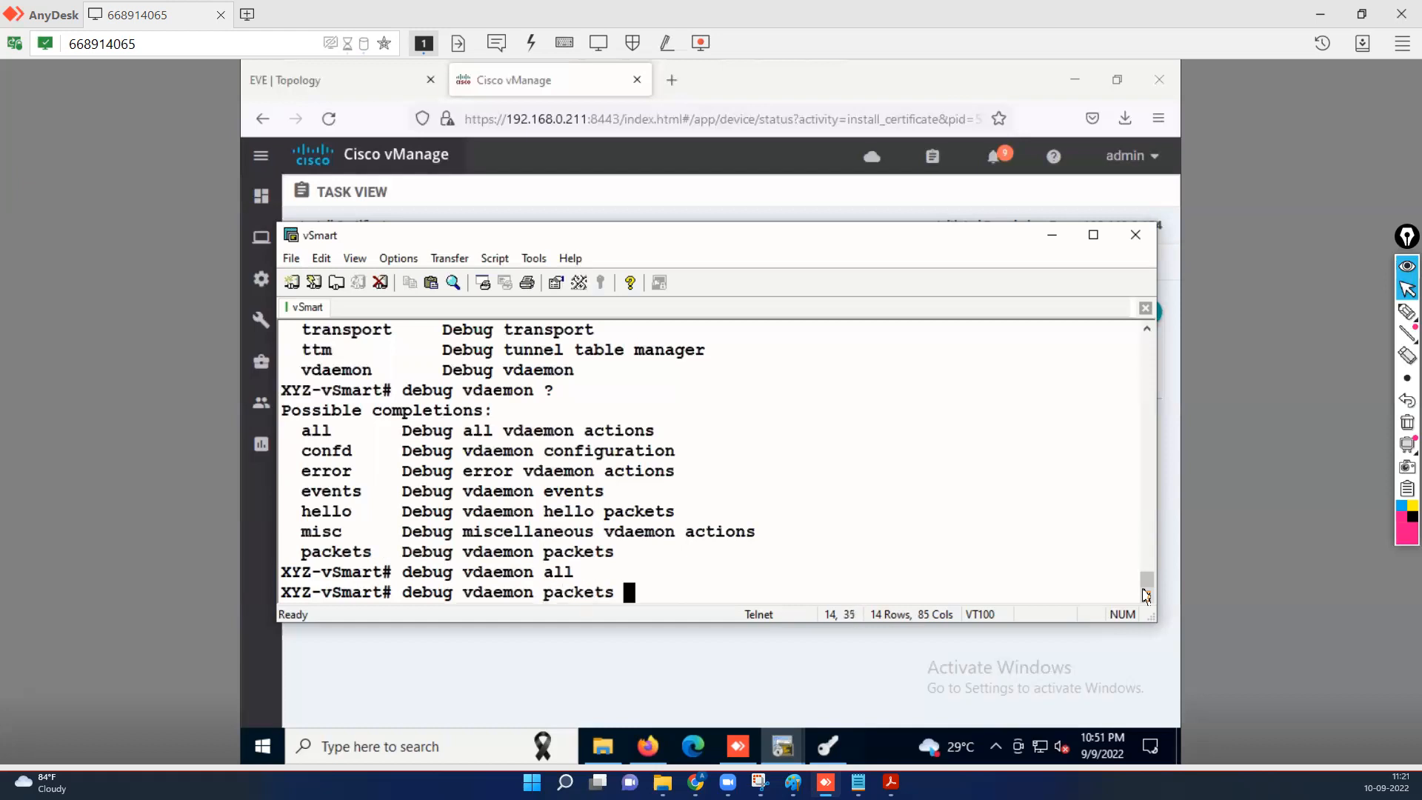
key(Return)
key(Return)
key(Return)
key(Return)
key(Return)
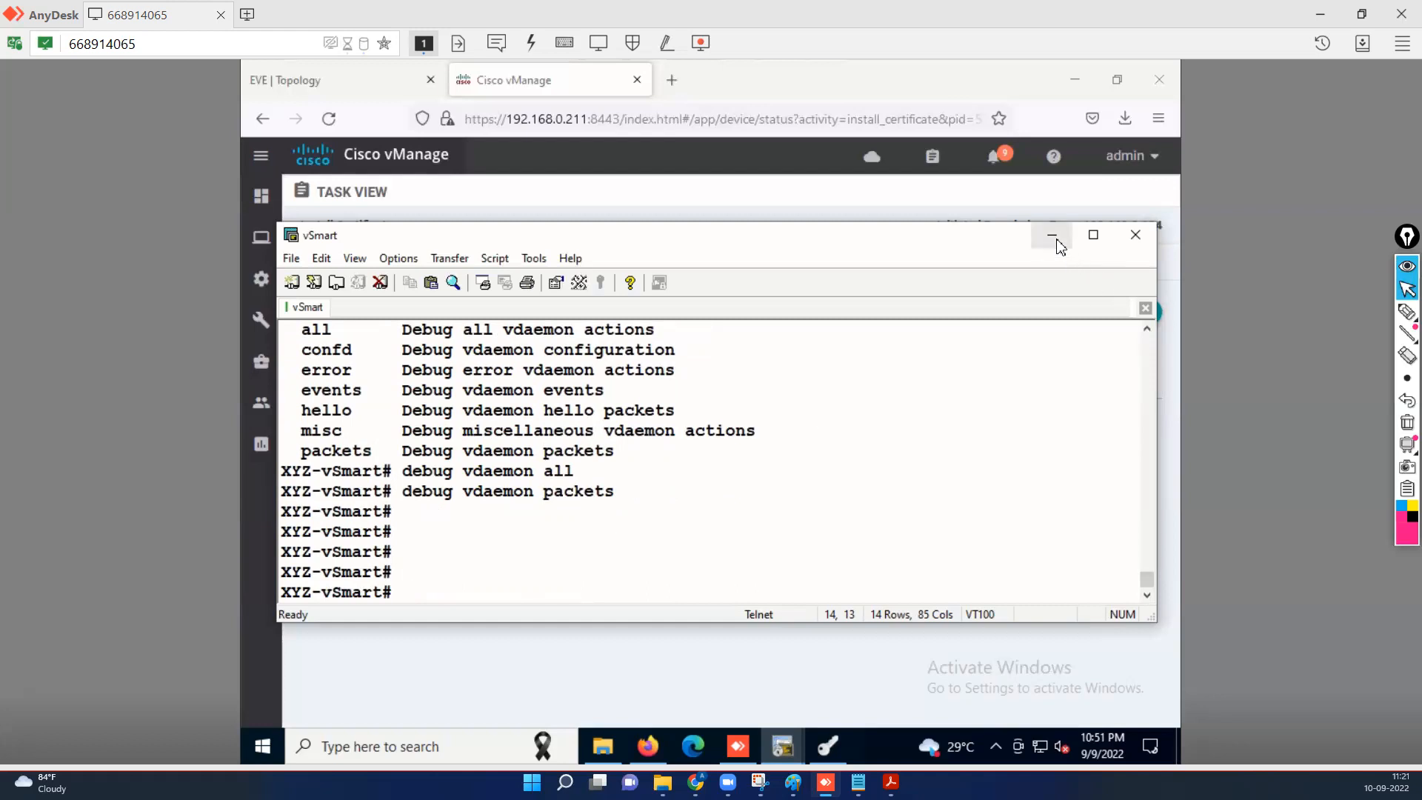
click(544, 82)
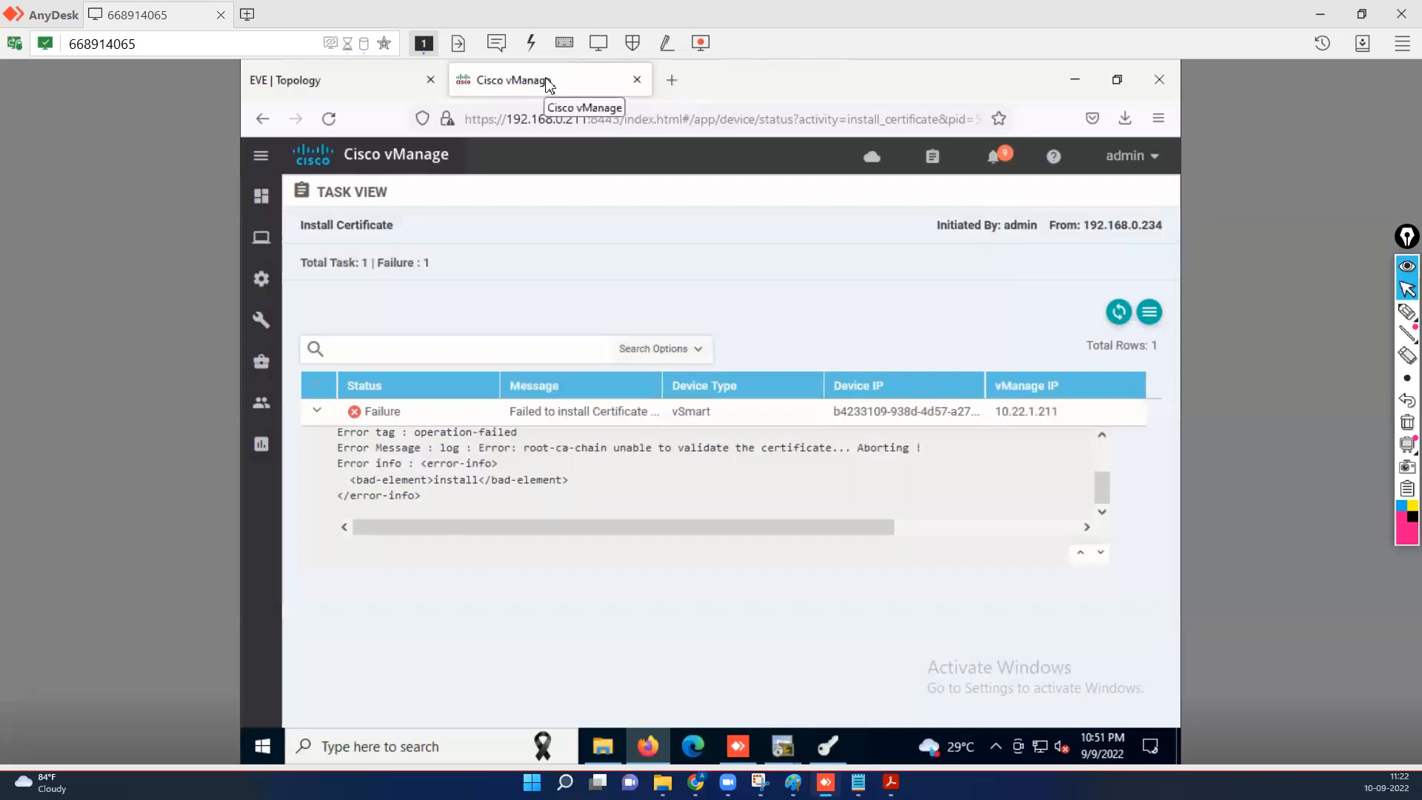
Open Install Certificate for the vSmart from Configuration > Certificates > Controllers.
mouse_move(260, 279)
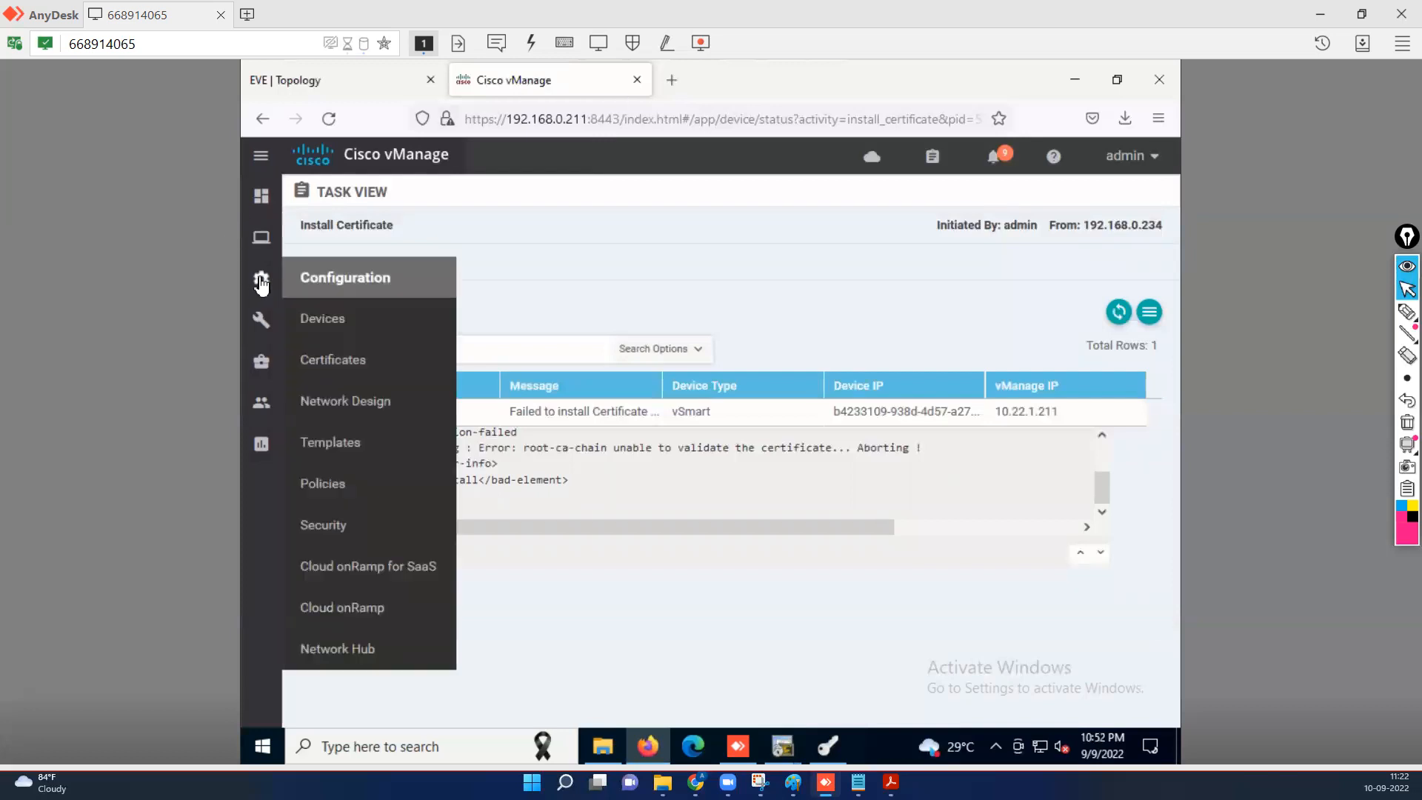
click(353, 363)
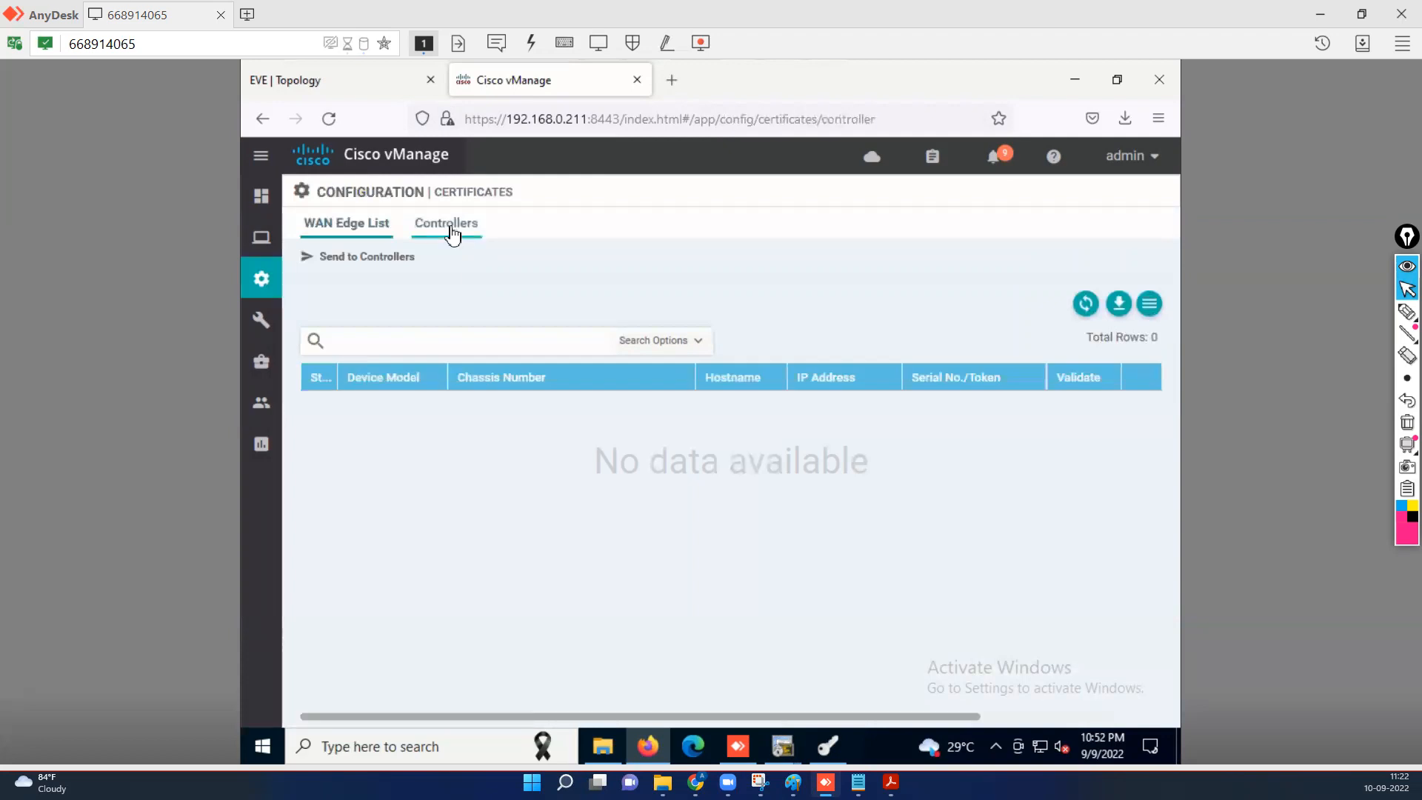
click(452, 233)
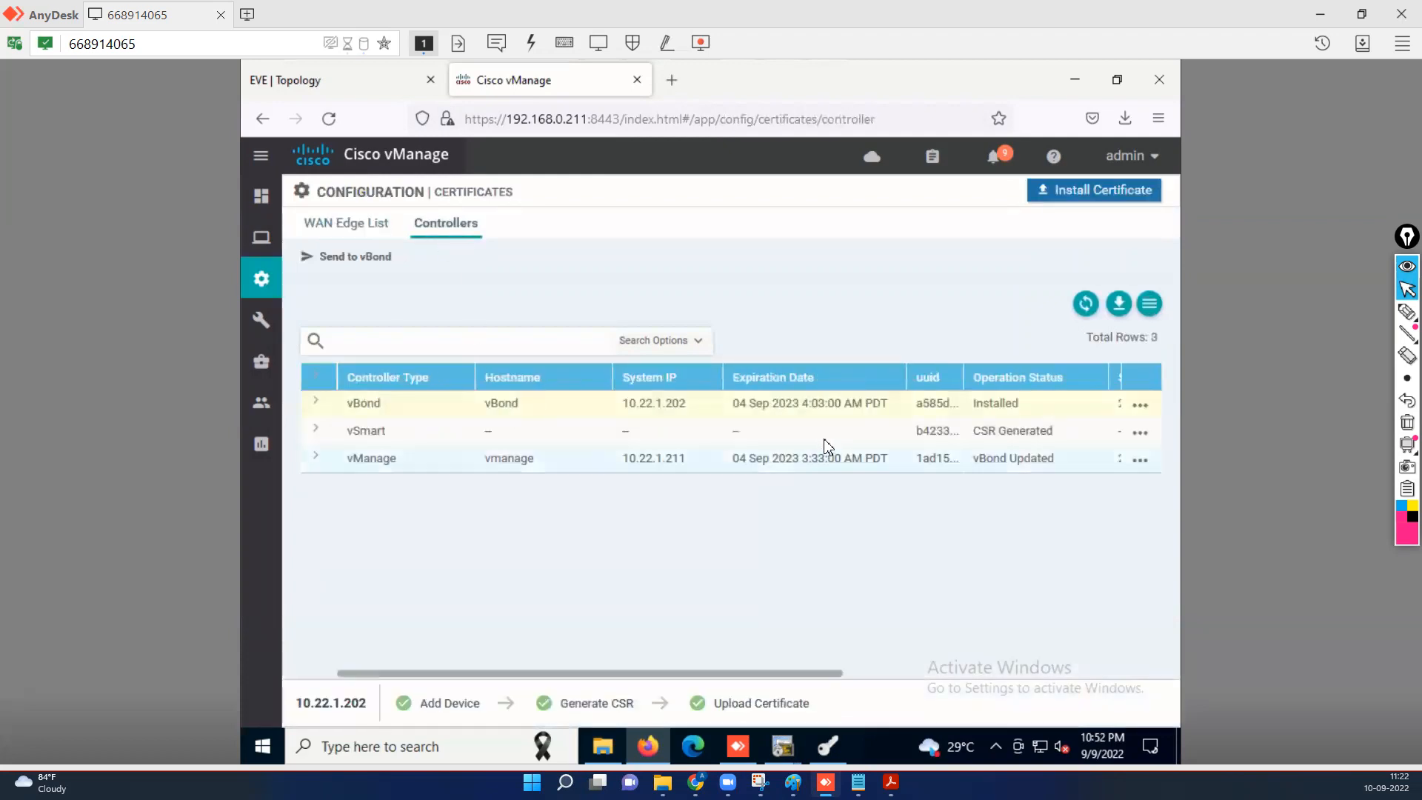
click(826, 437)
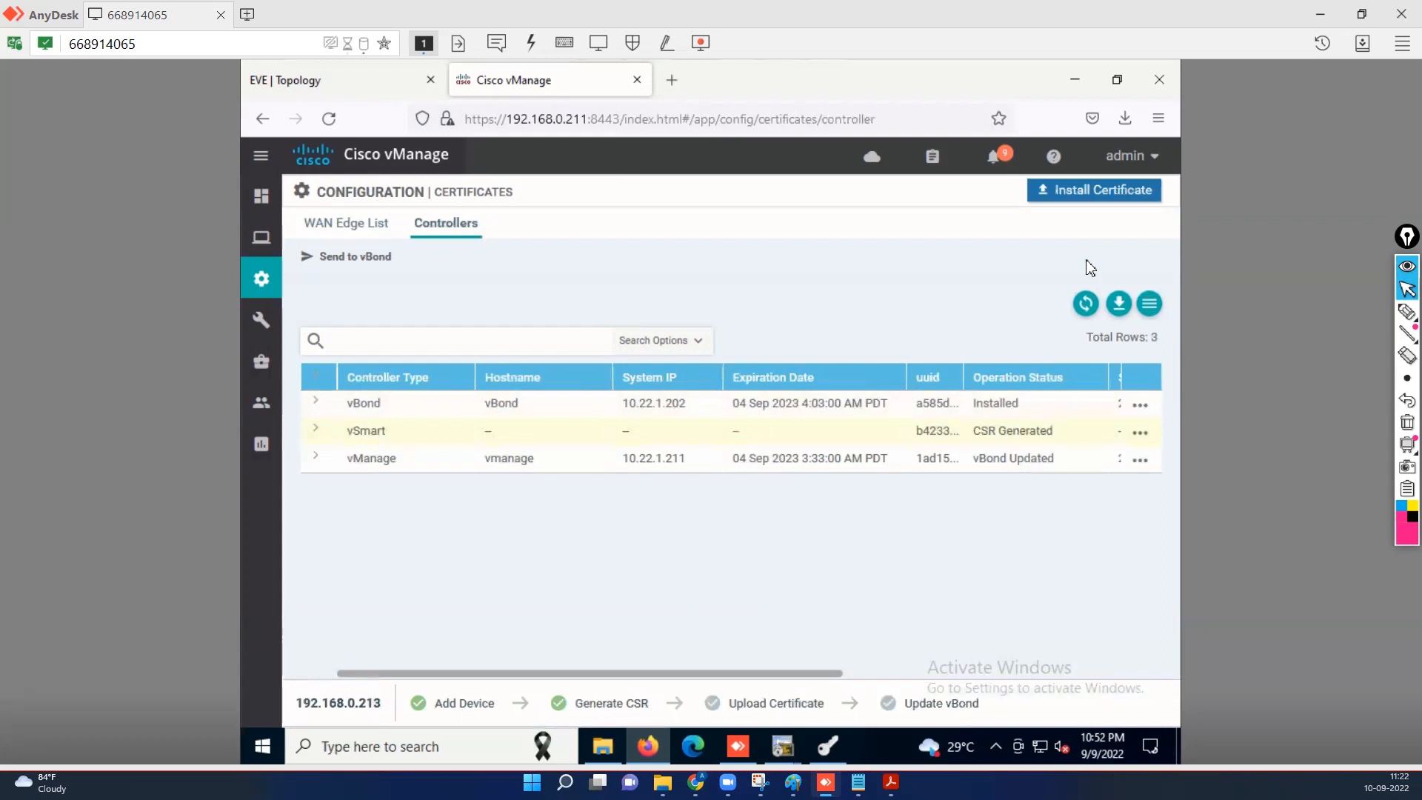
click(1106, 197)
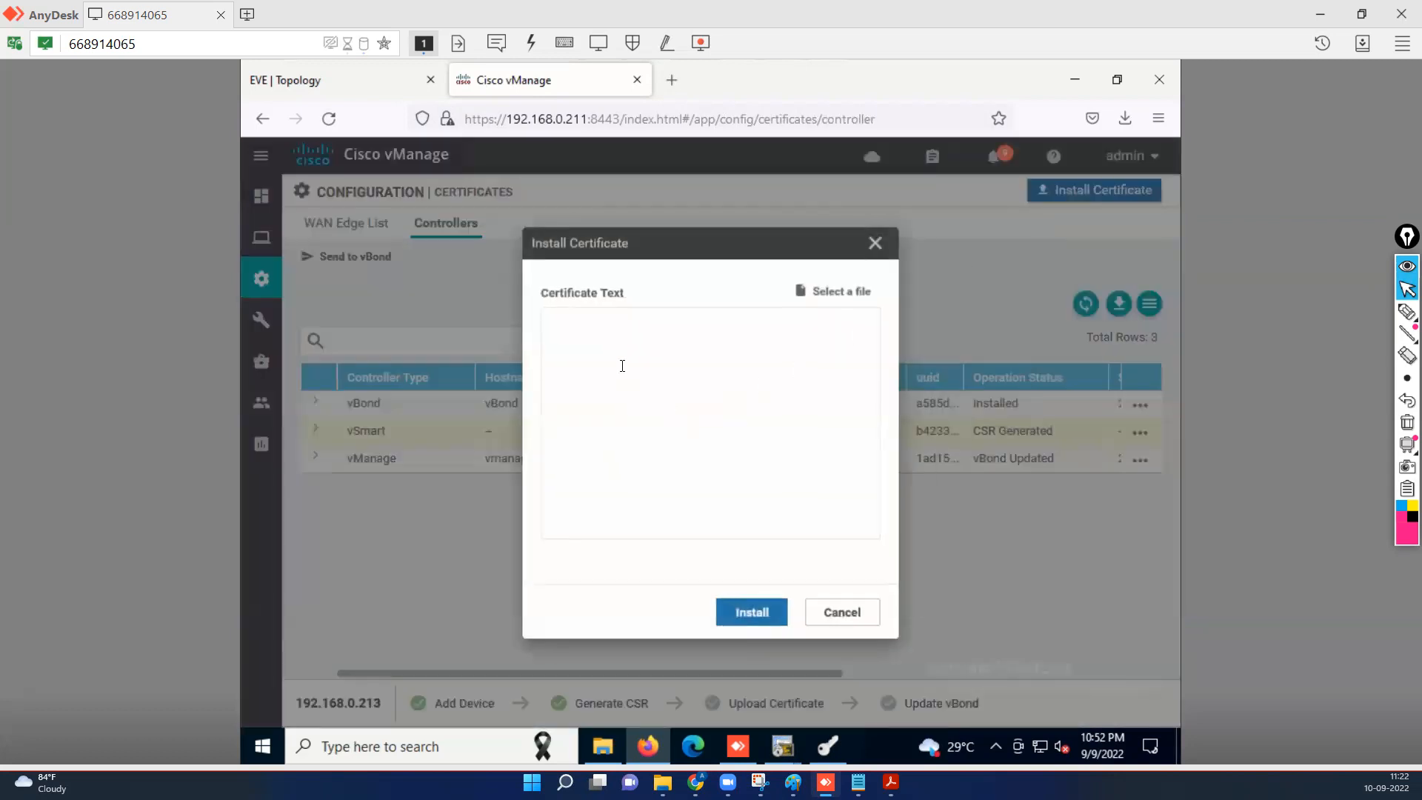
Paste the signed vSmart certificate and submit it for installation.
right_click(622, 374)
click(644, 498)
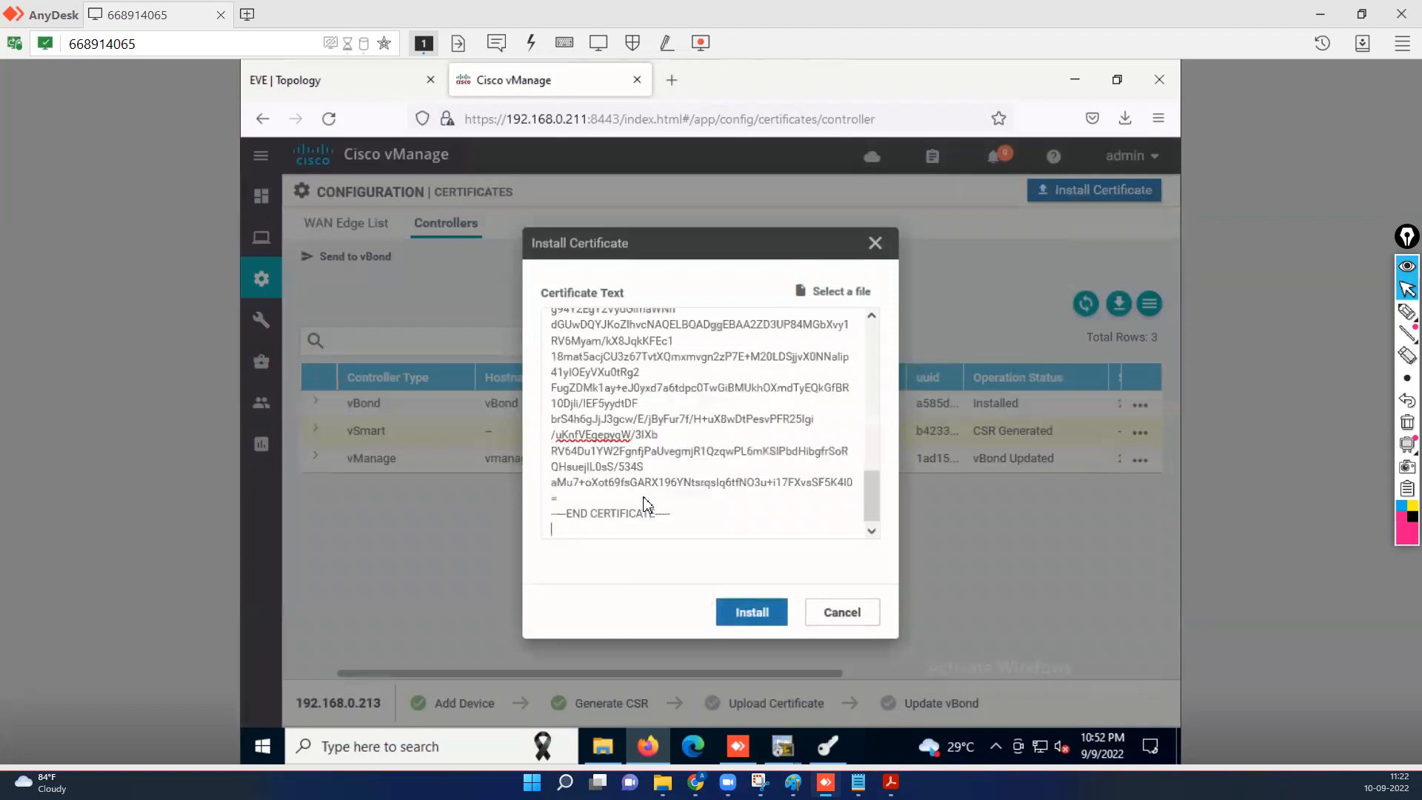
click(752, 613)
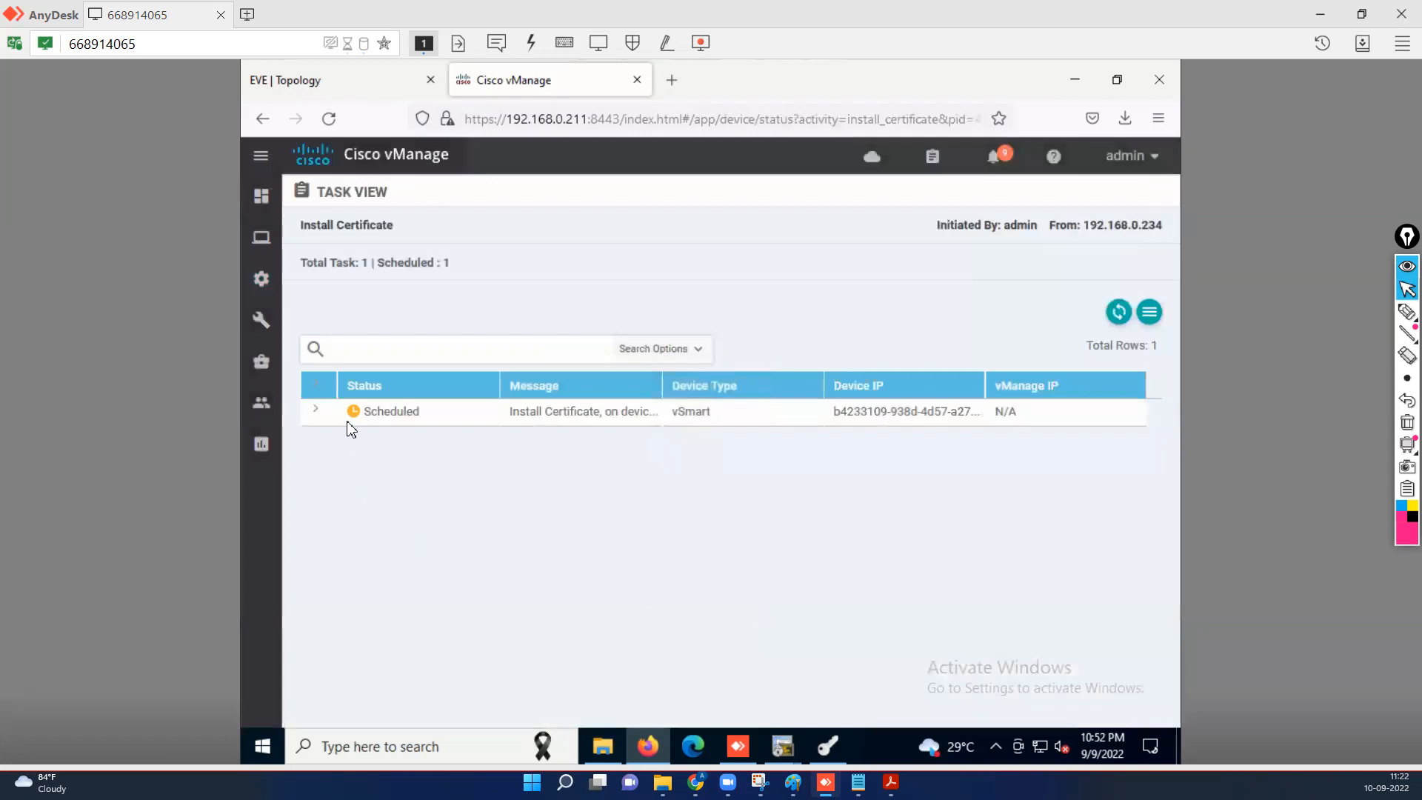
Expand the resubmitted install task's log showing the root-ca-chain validation failure.
click(316, 412)
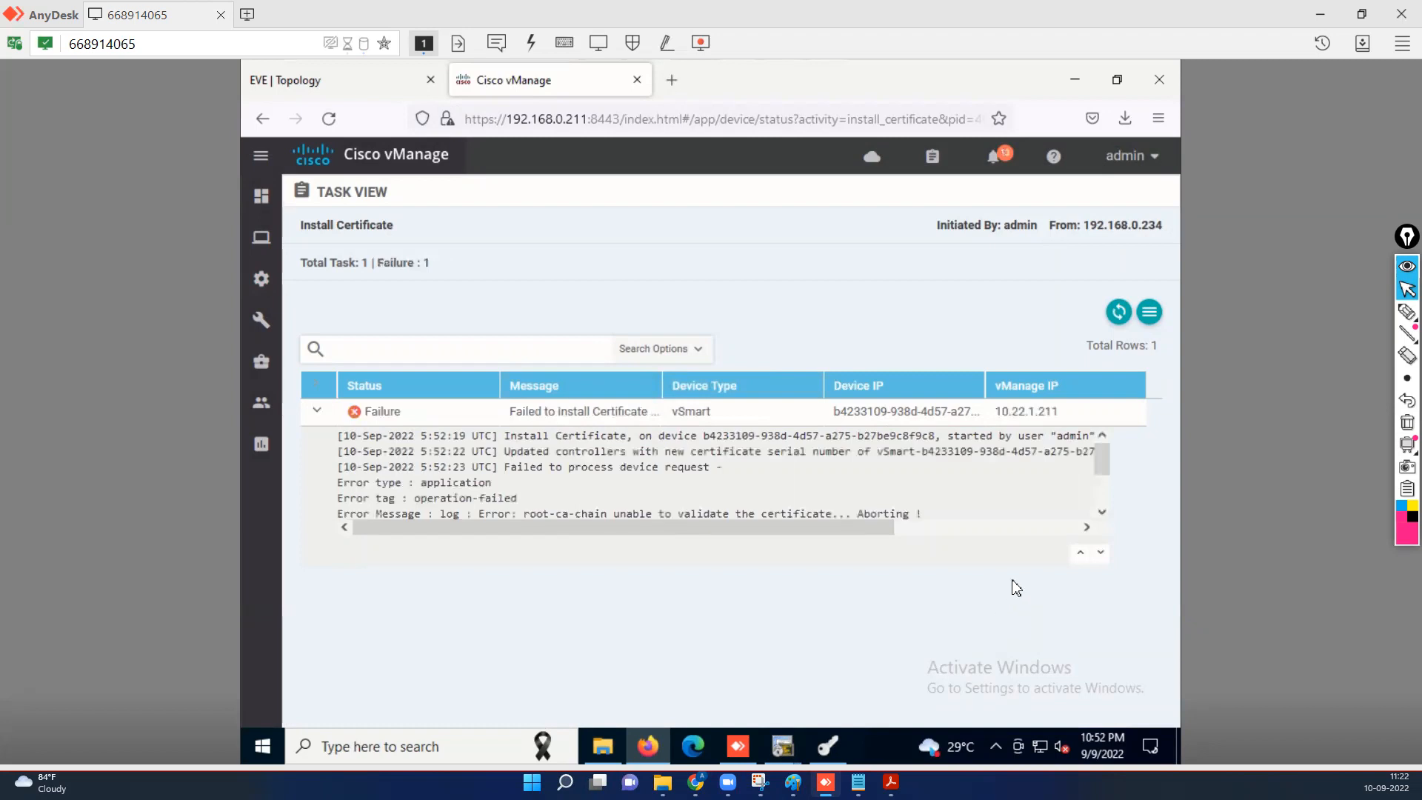
click(1103, 511)
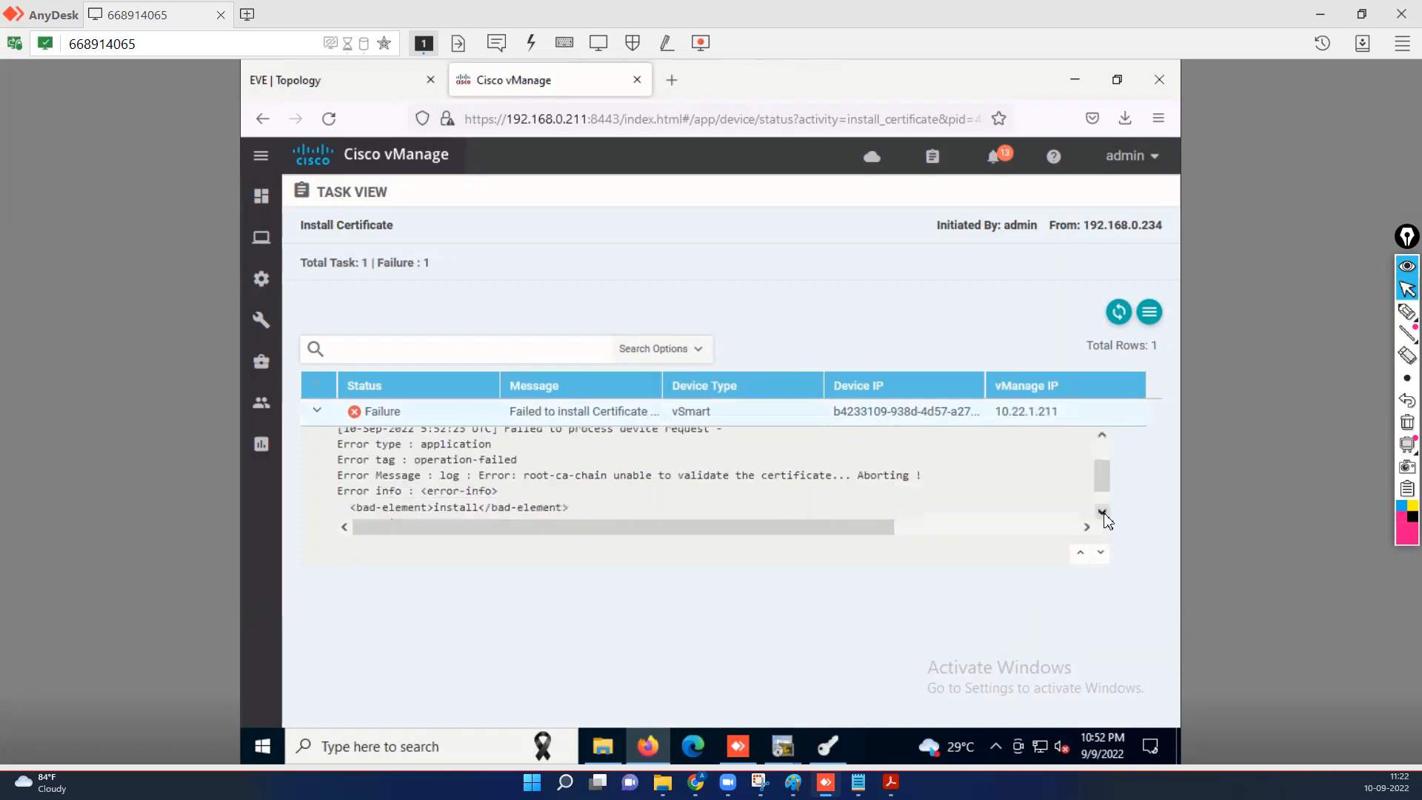
click(1102, 512)
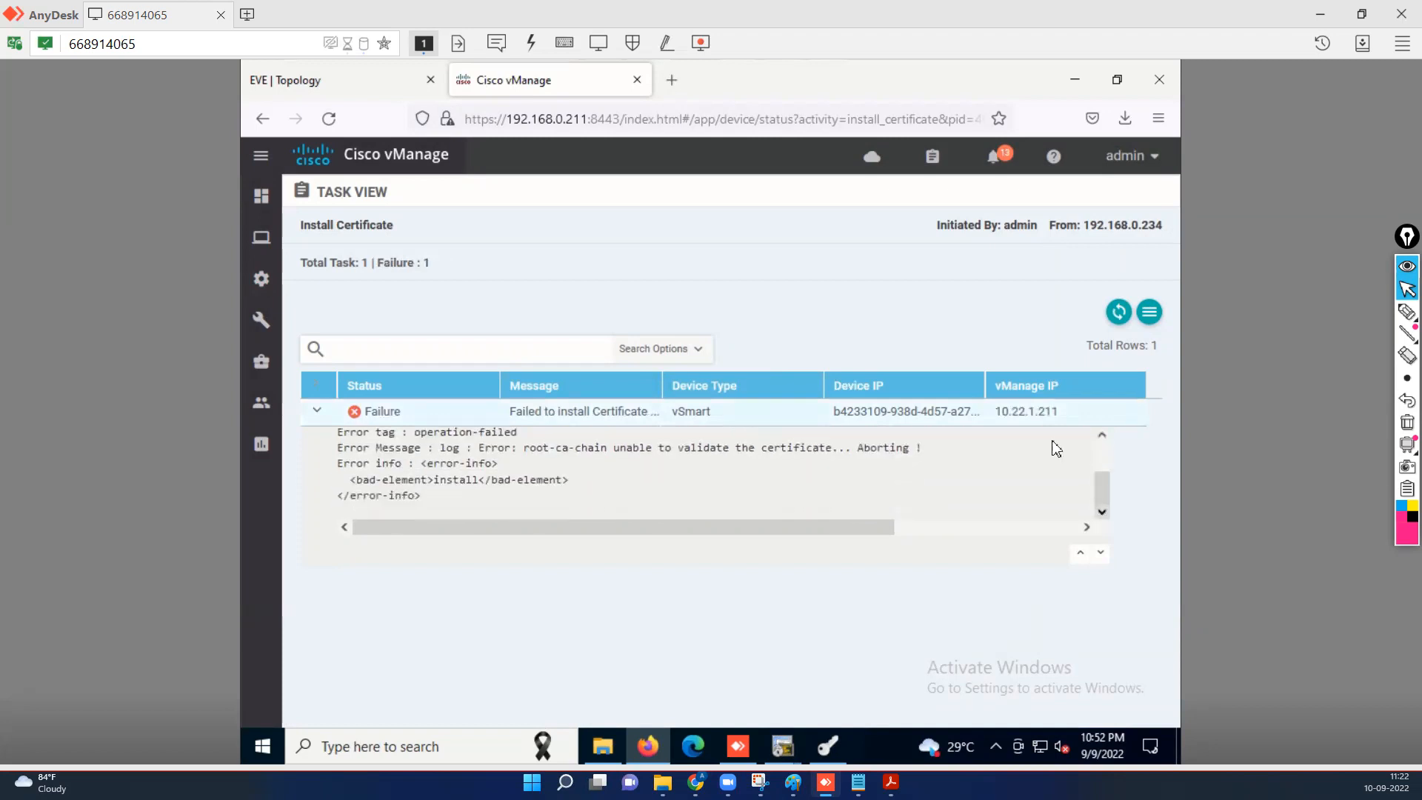
drag(1104, 489, 1114, 449)
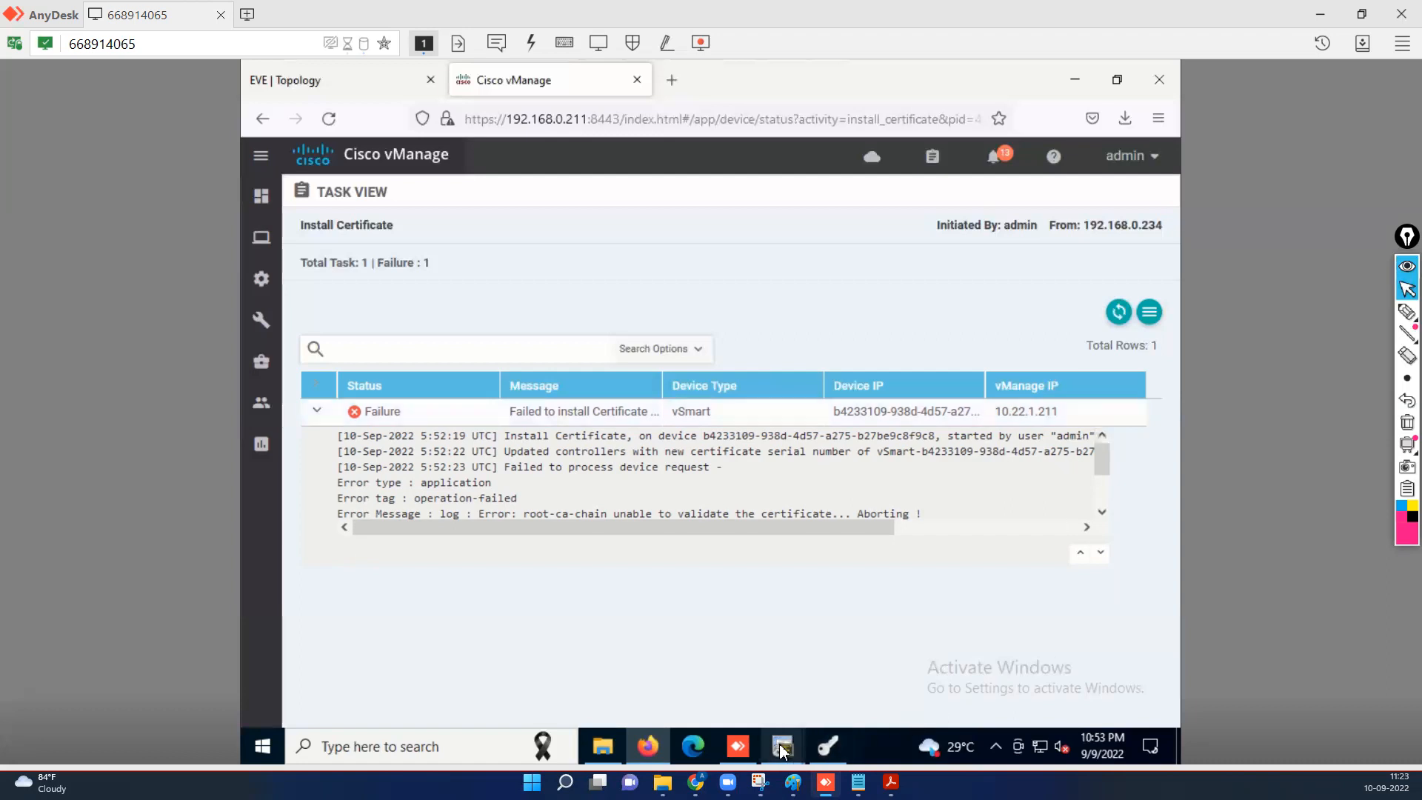
mouse_move(781, 750)
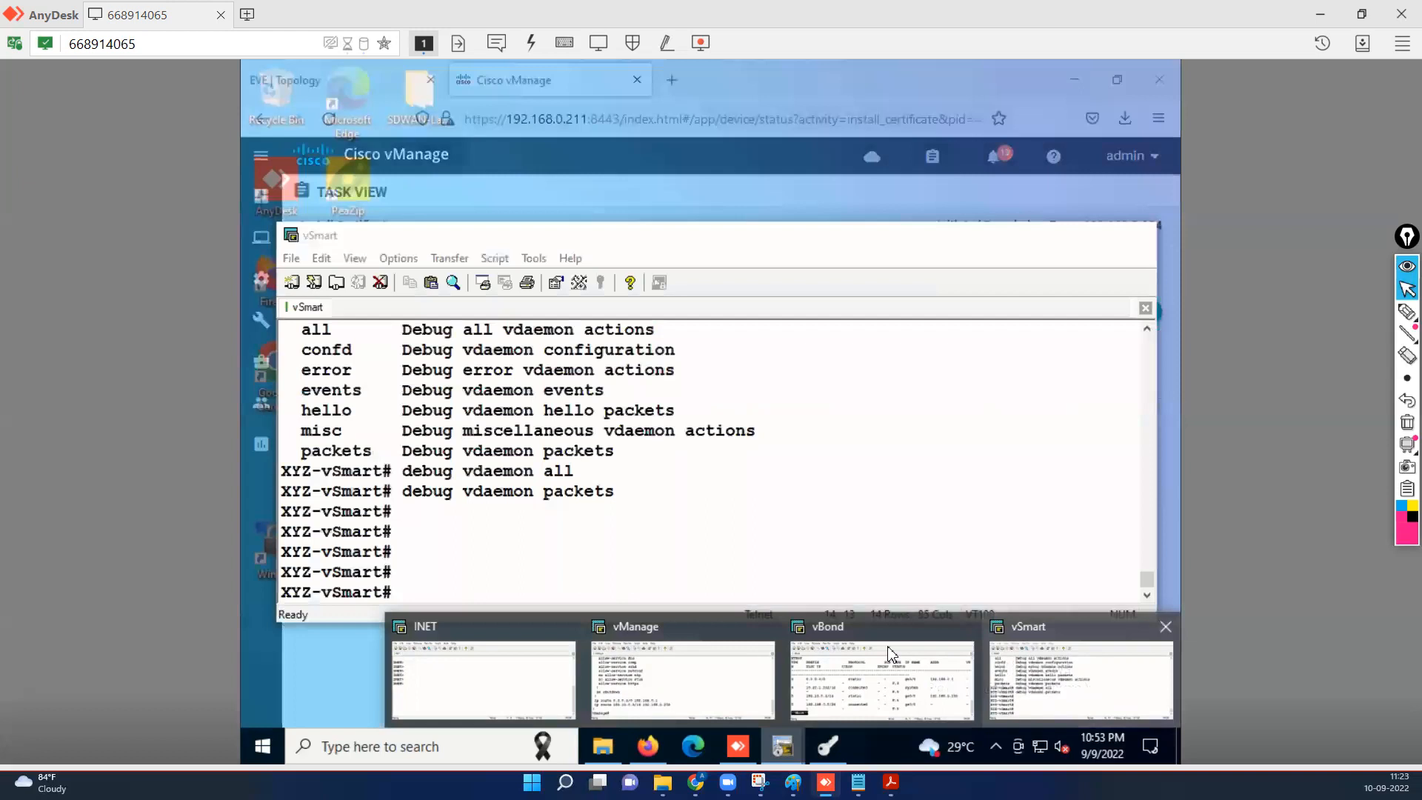
Show the vSmart's running system config and check its host name and organization TESTLAB-SDWAN.
click(1039, 698)
text(sh)
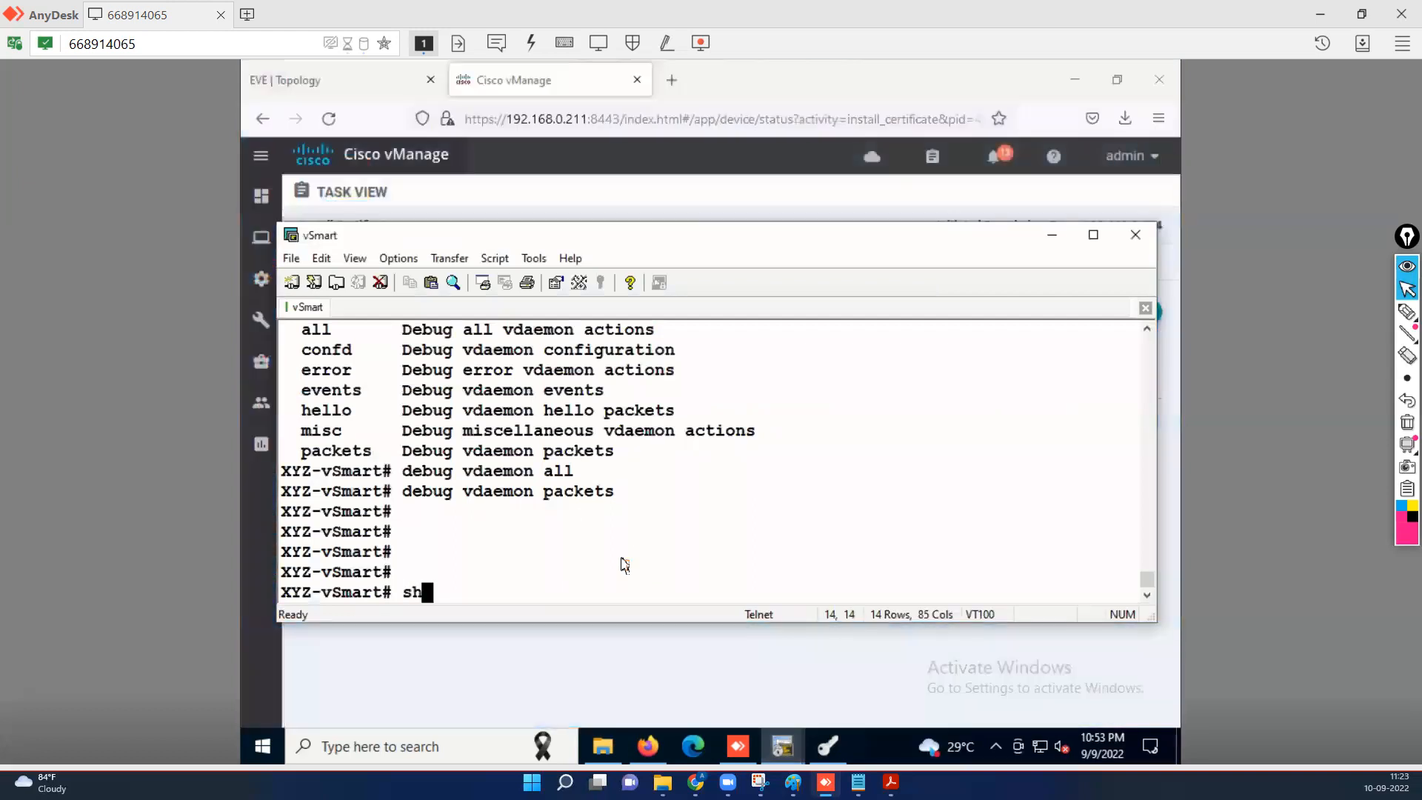
text( run sys)
key(Tab)
key(Return)
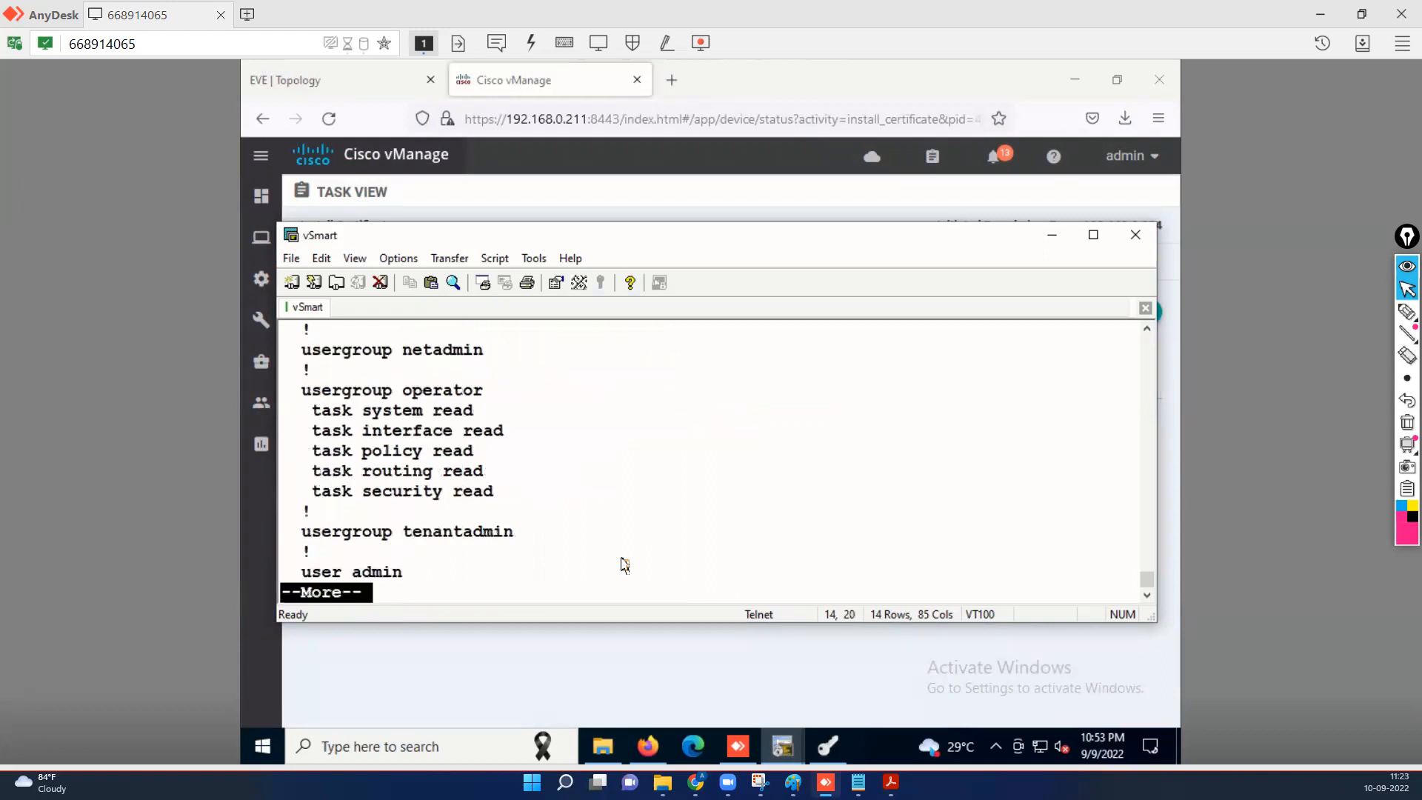
scroll(668, 541, up, 6)
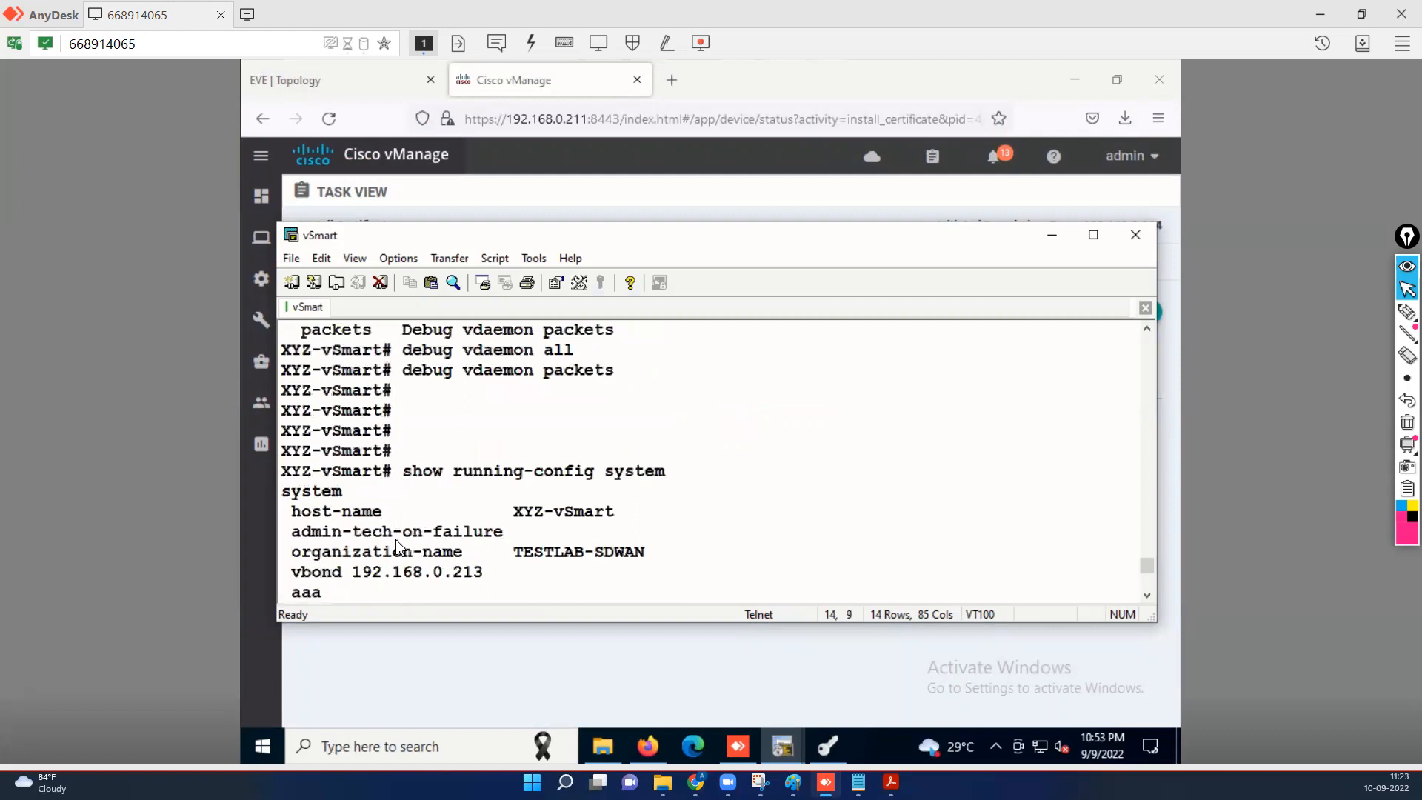
drag(615, 516, 523, 516)
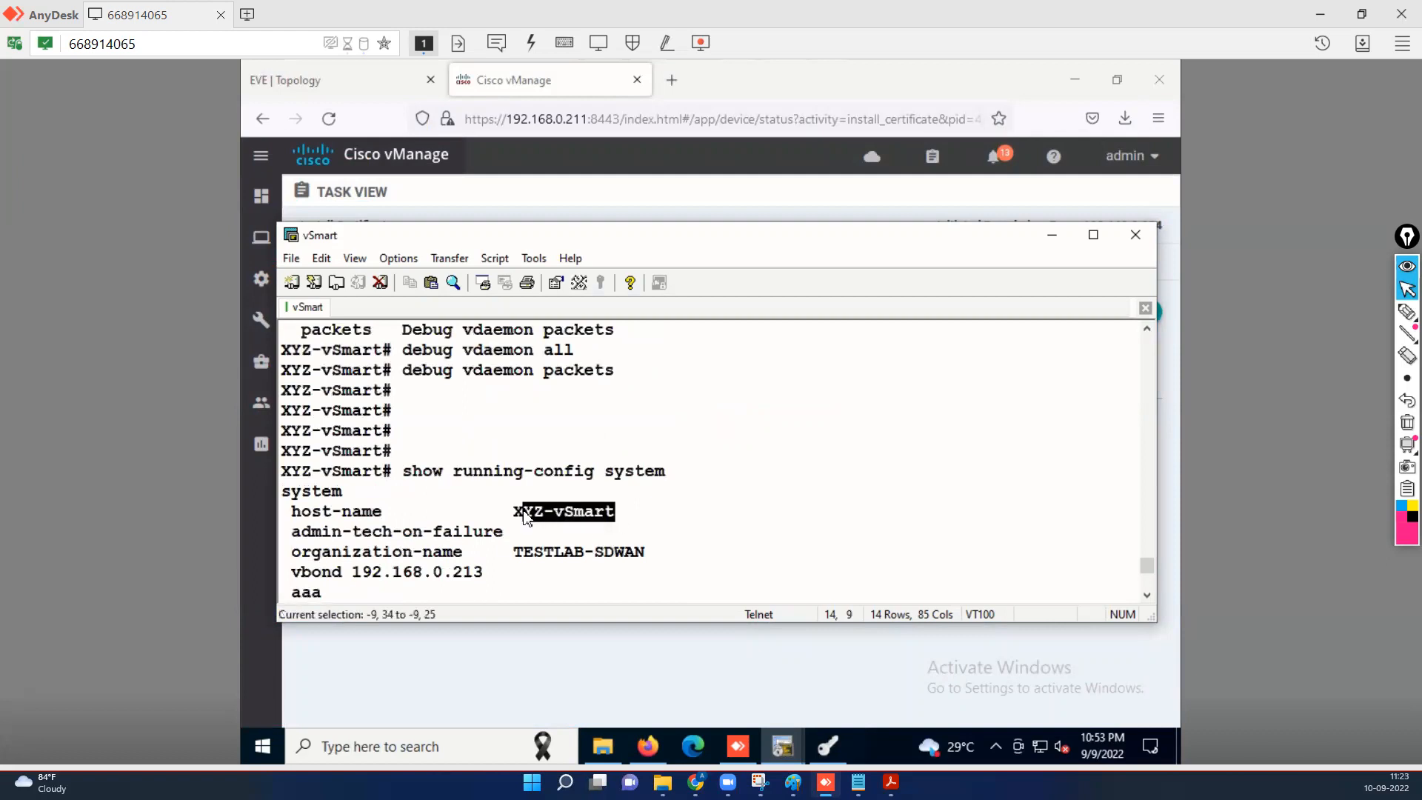
drag(649, 551, 547, 570)
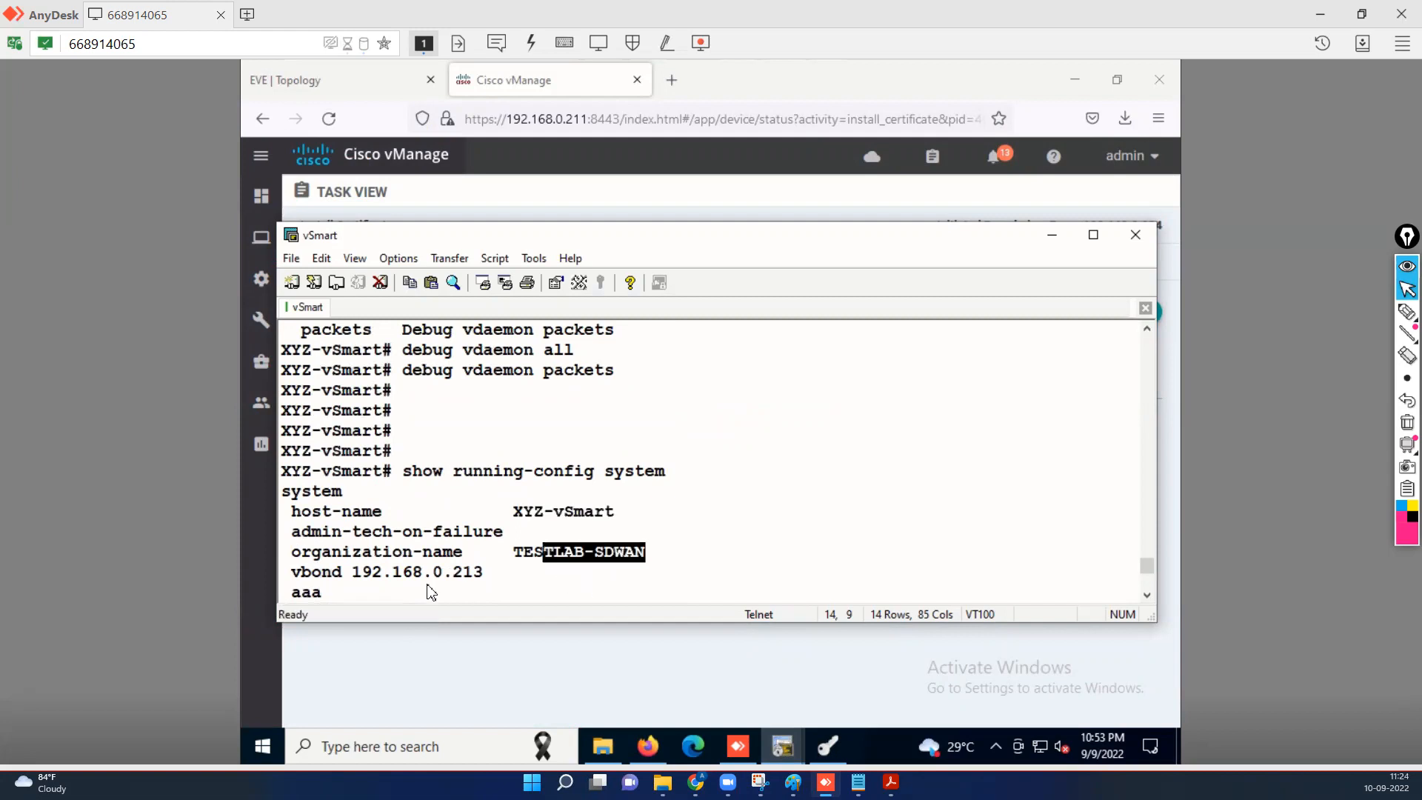
triple_click(395, 592)
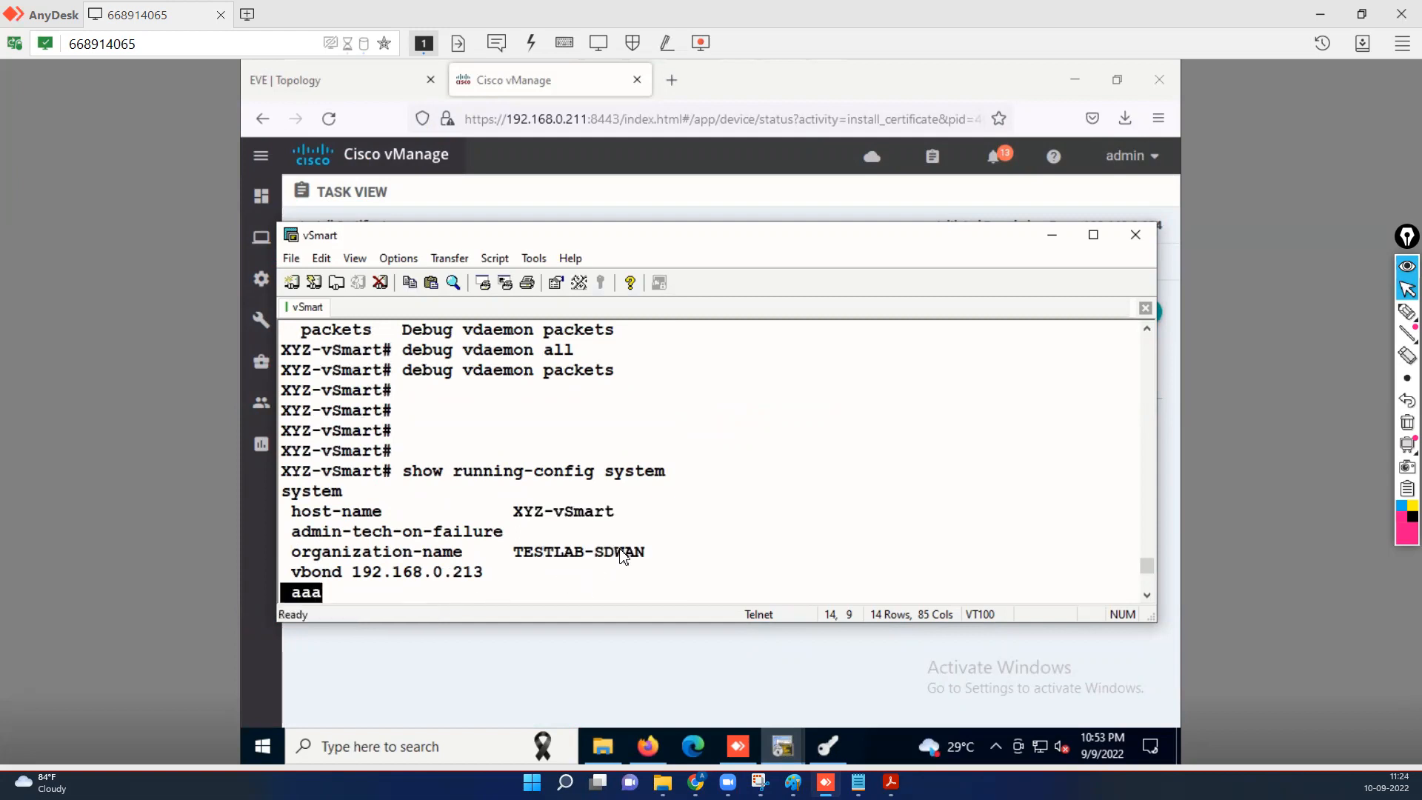
key(ctrl+c)
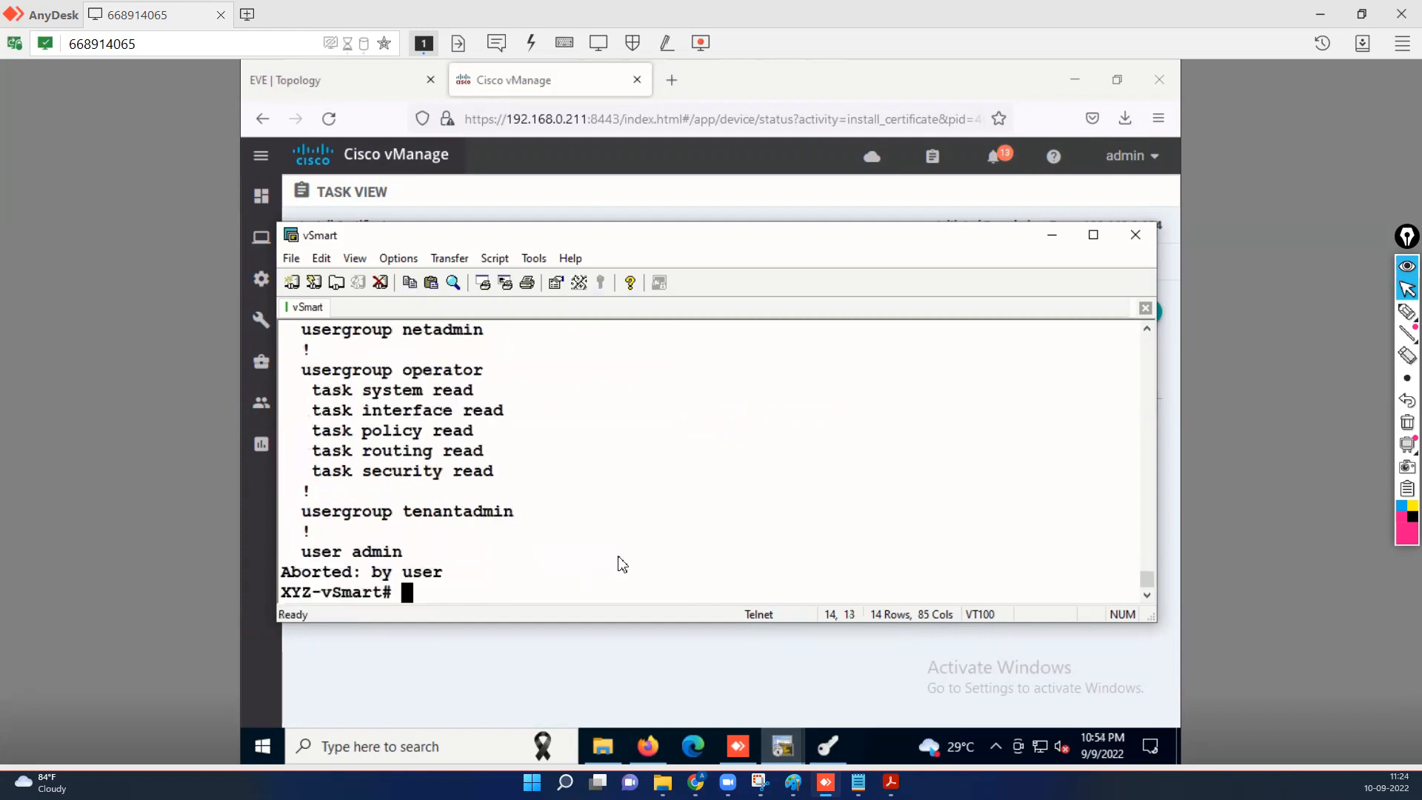
Set the vSmart's system-ip to 10.22.1.213 under system config and commit it.
text(conf t)
key(Return)
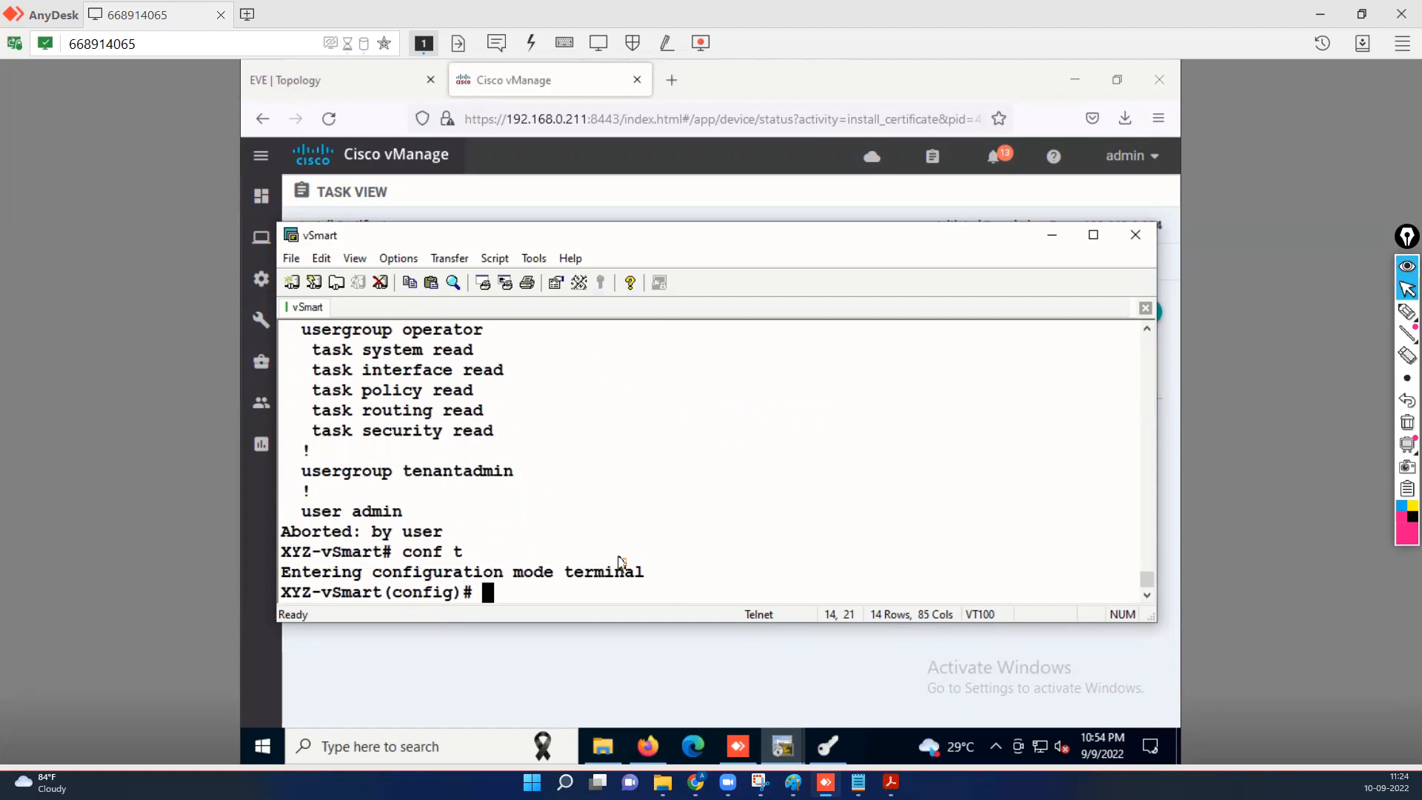
text(system)
key(Return)
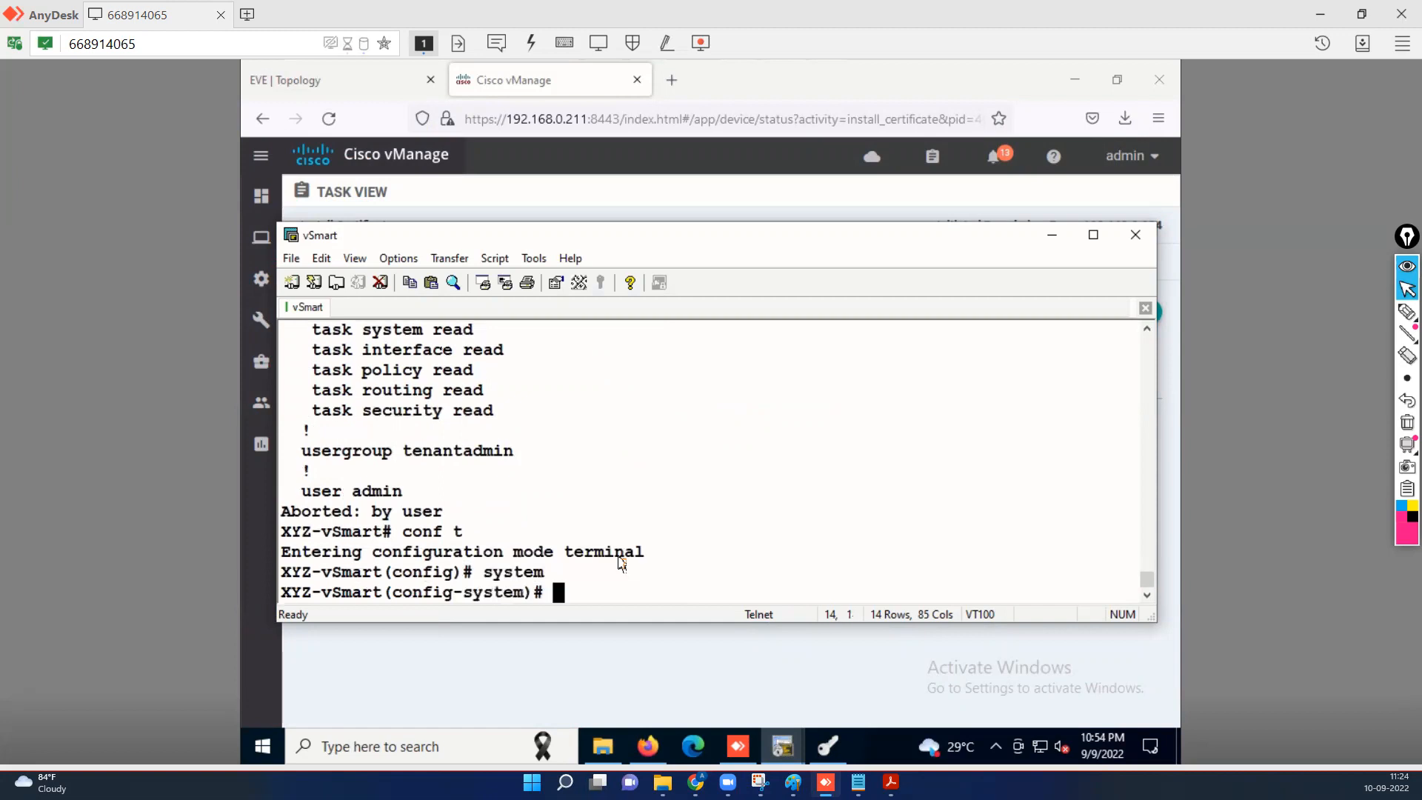
text(system-ip 10.22)
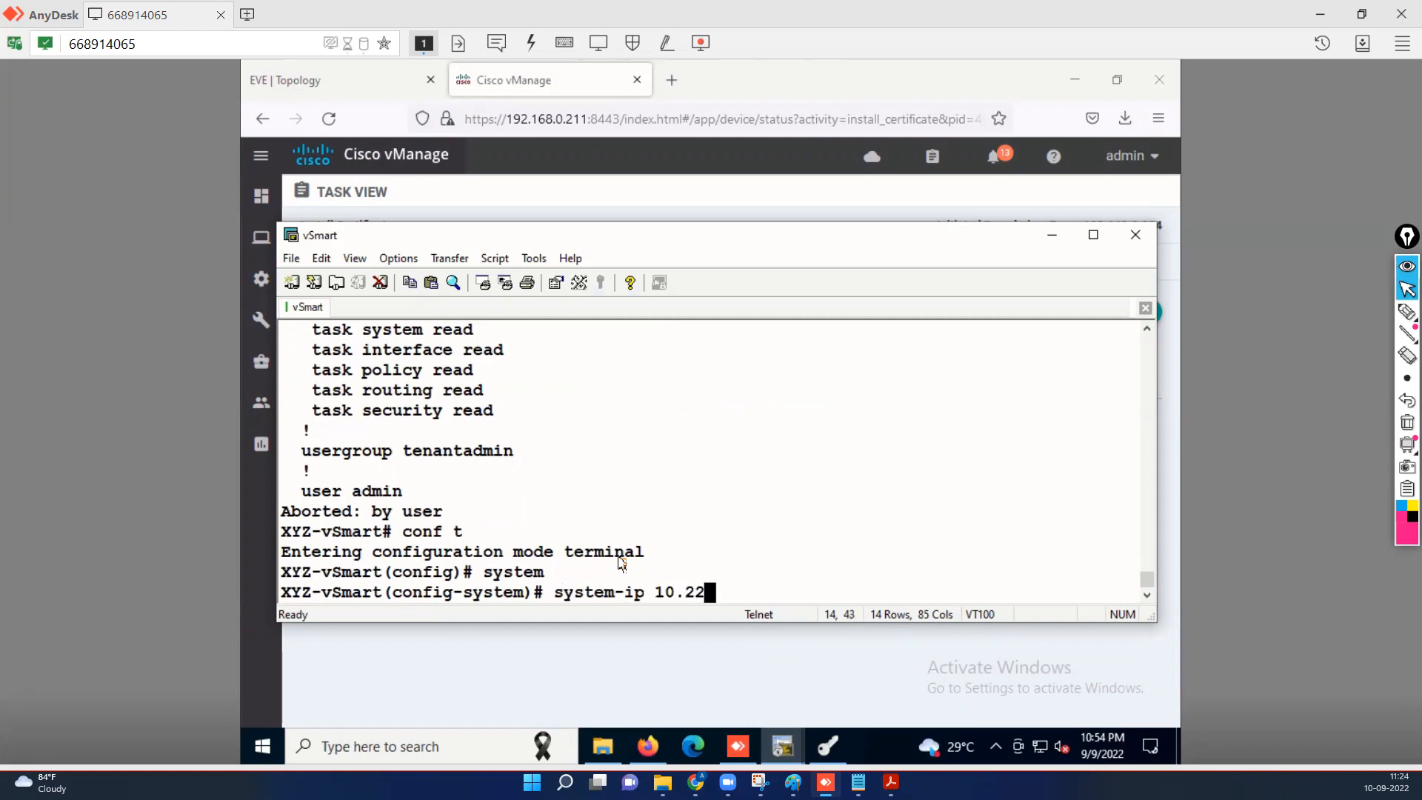
text(.1.213)
key(Return)
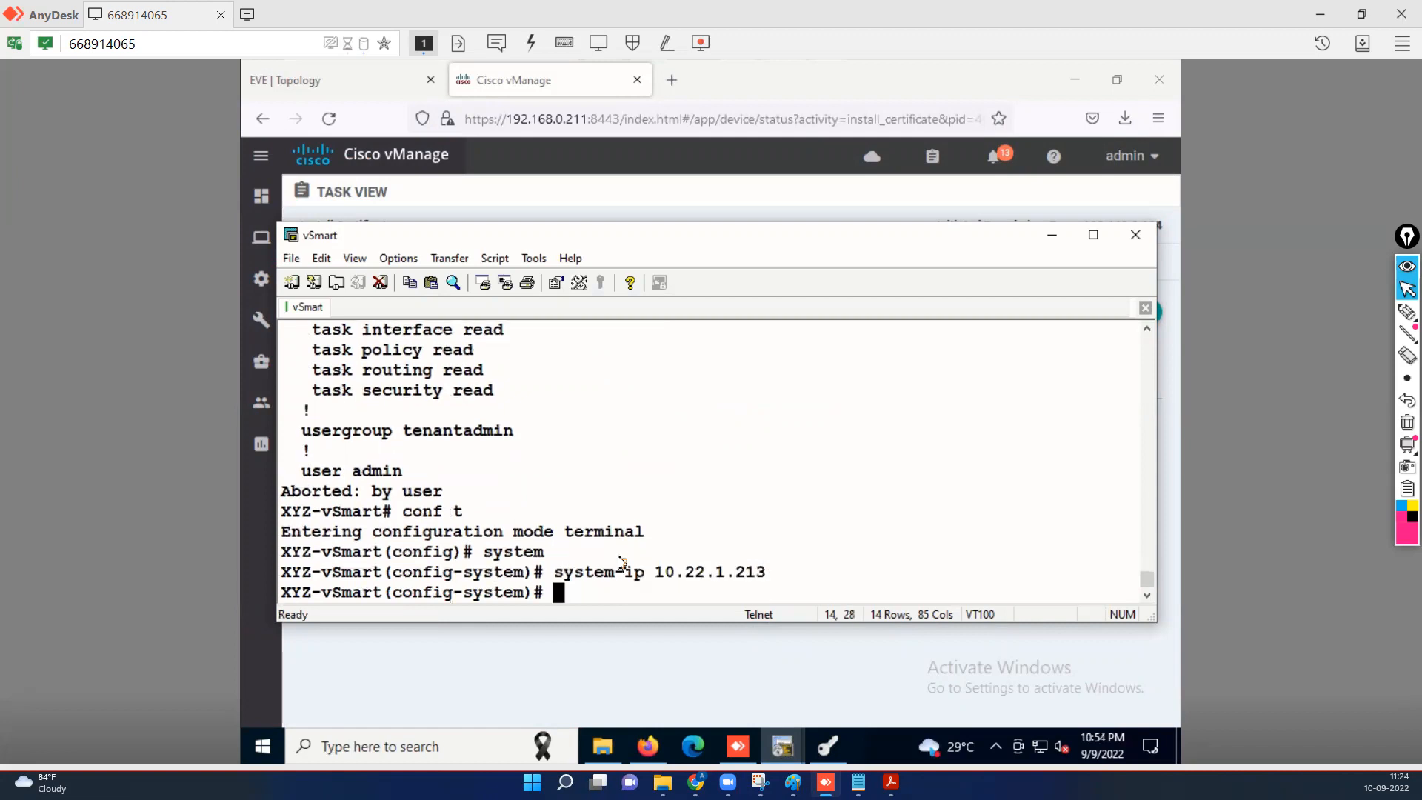
text(commit)
key(Return)
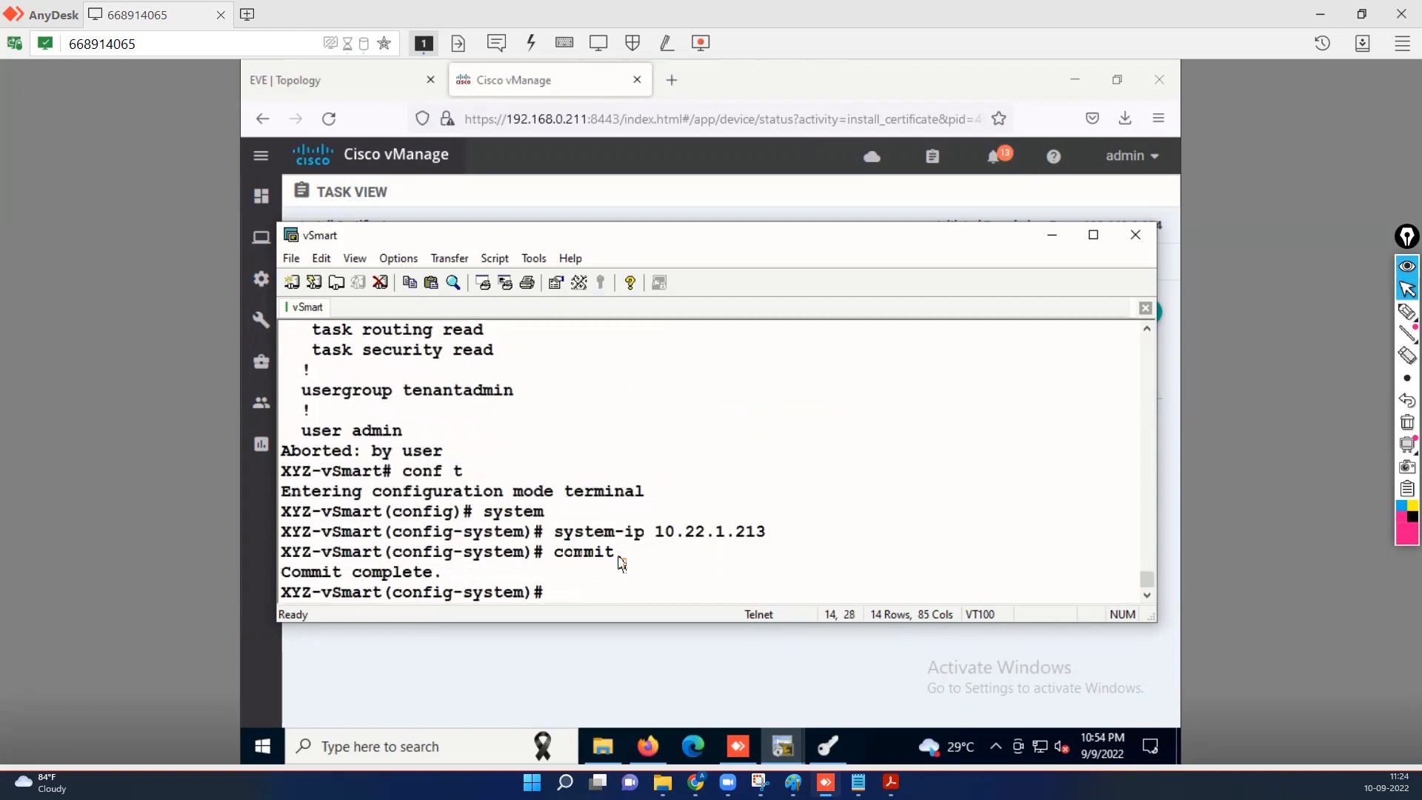
click(1053, 237)
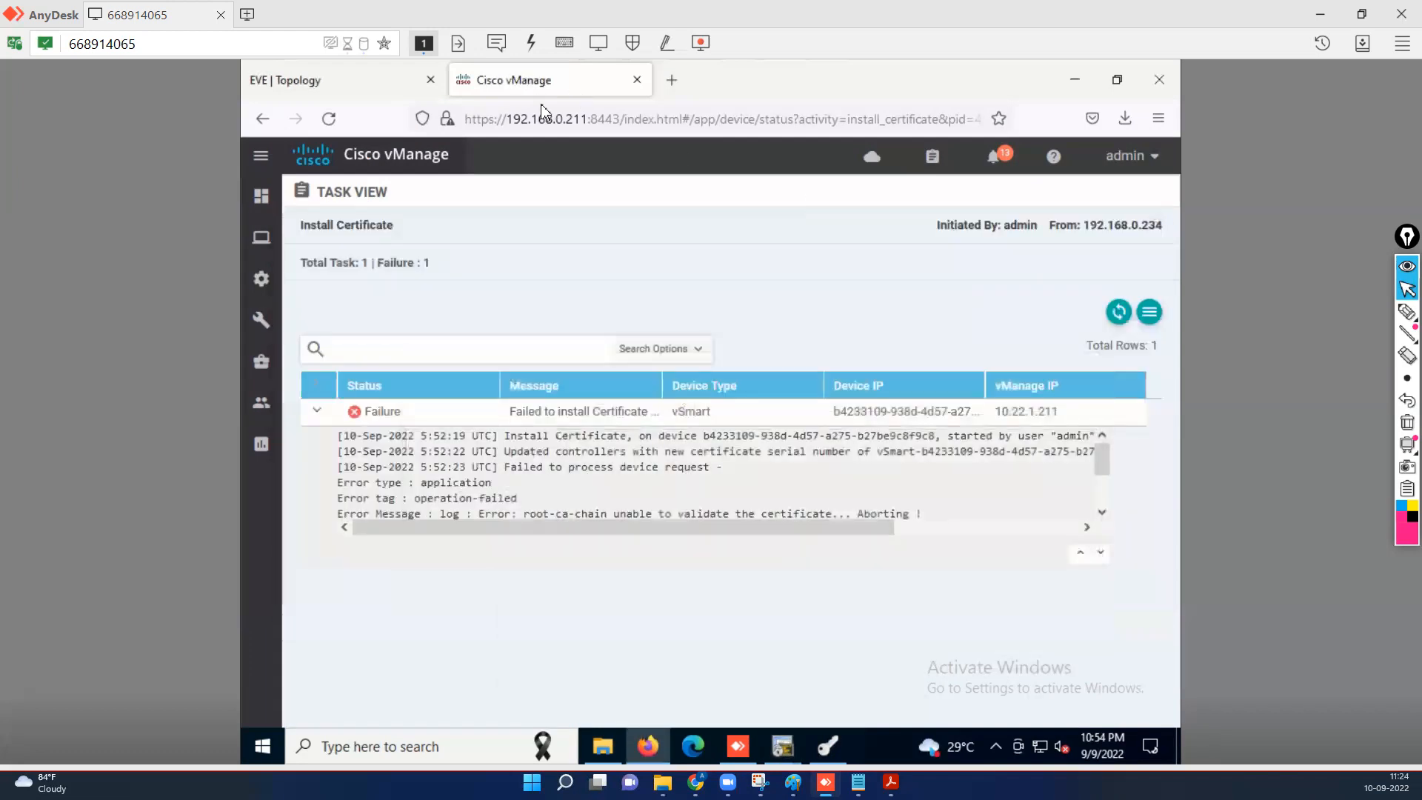
Open the Install Certificate form from Configuration > Certificates > Controllers.
mouse_move(263, 280)
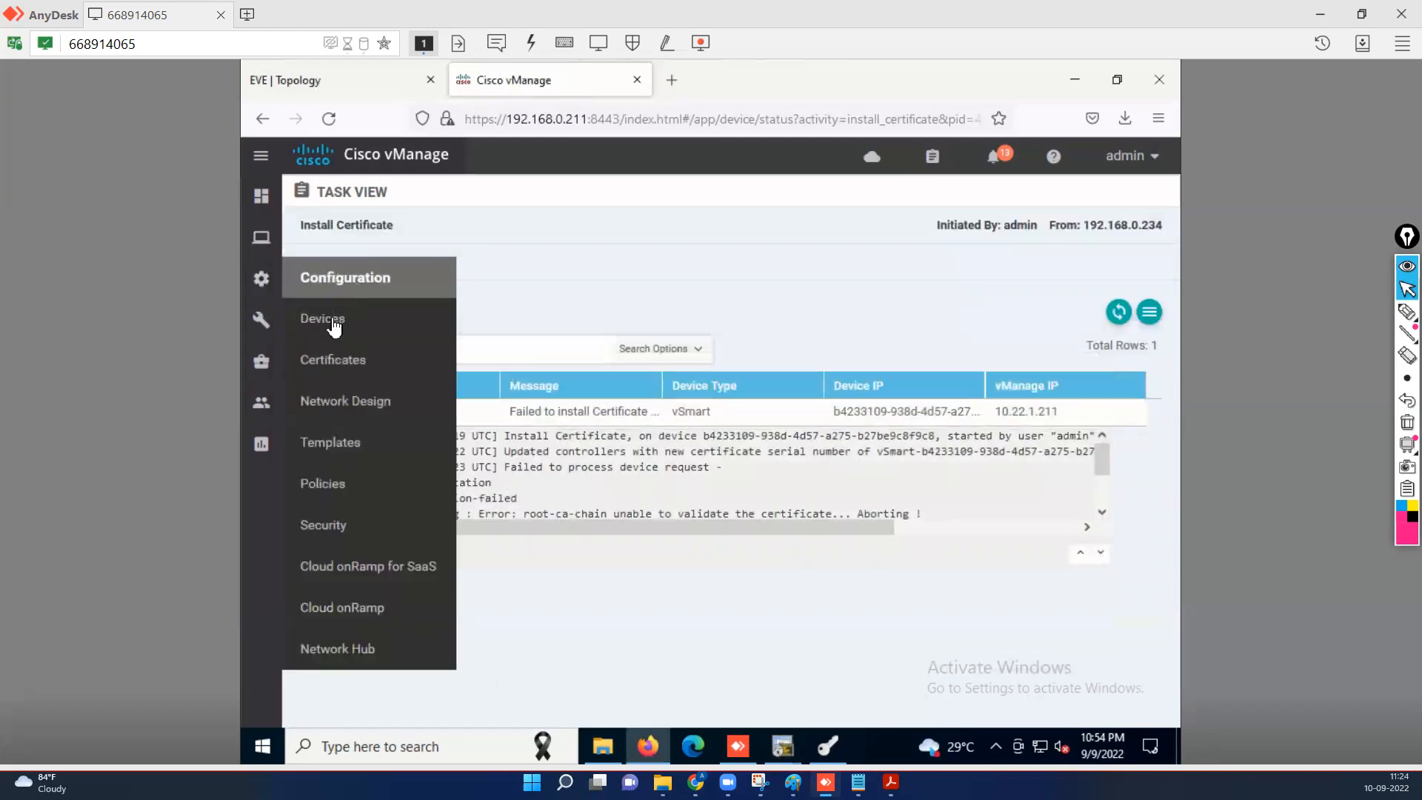
click(331, 363)
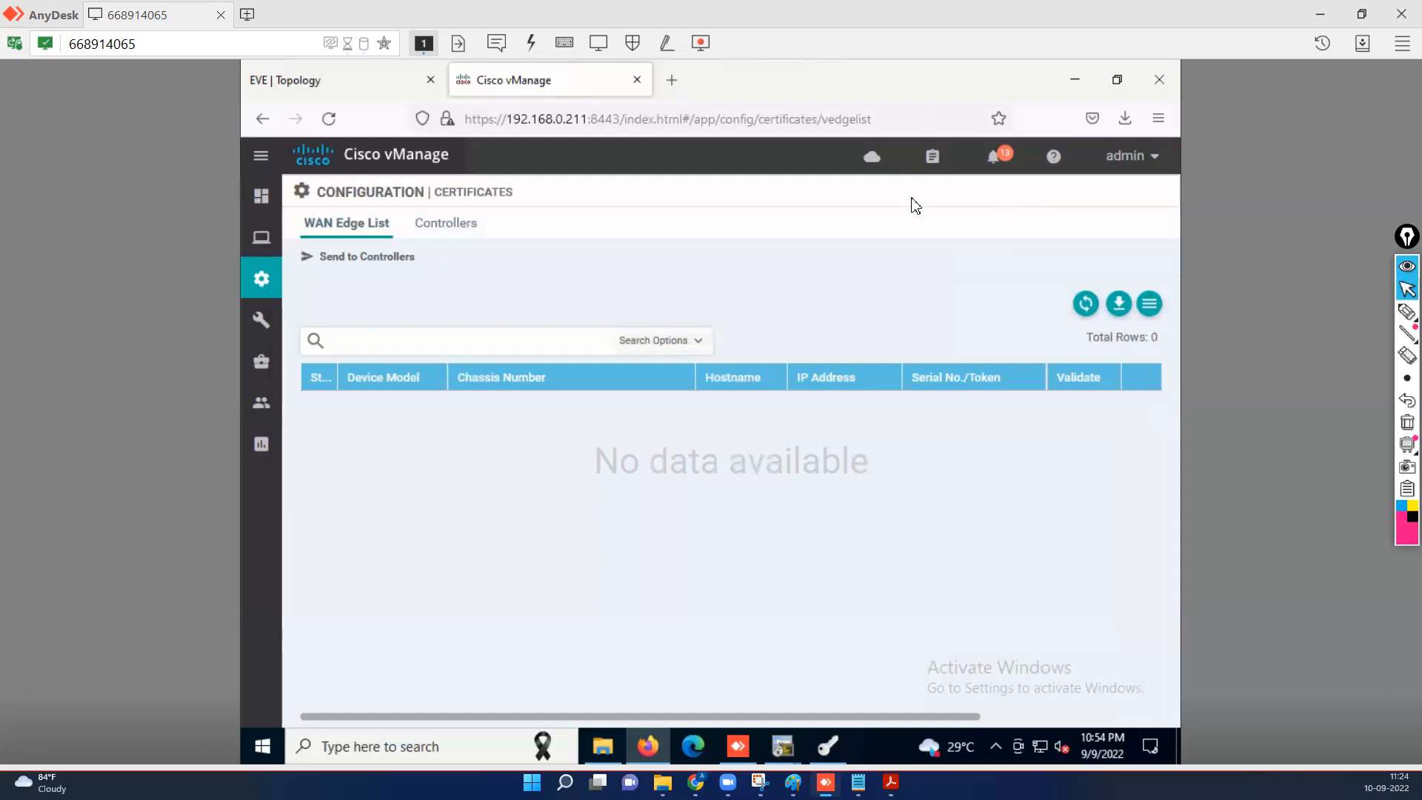
click(438, 227)
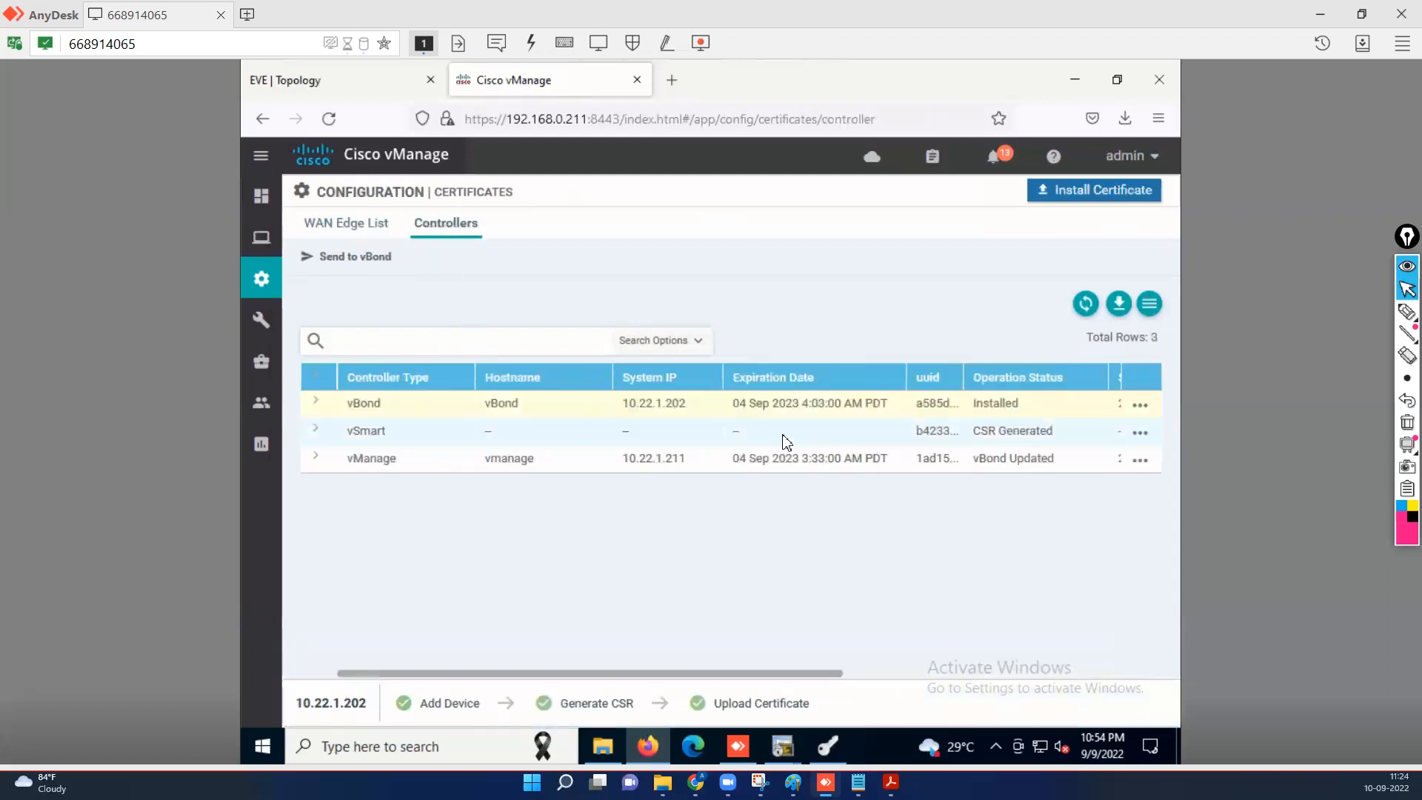
click(1075, 189)
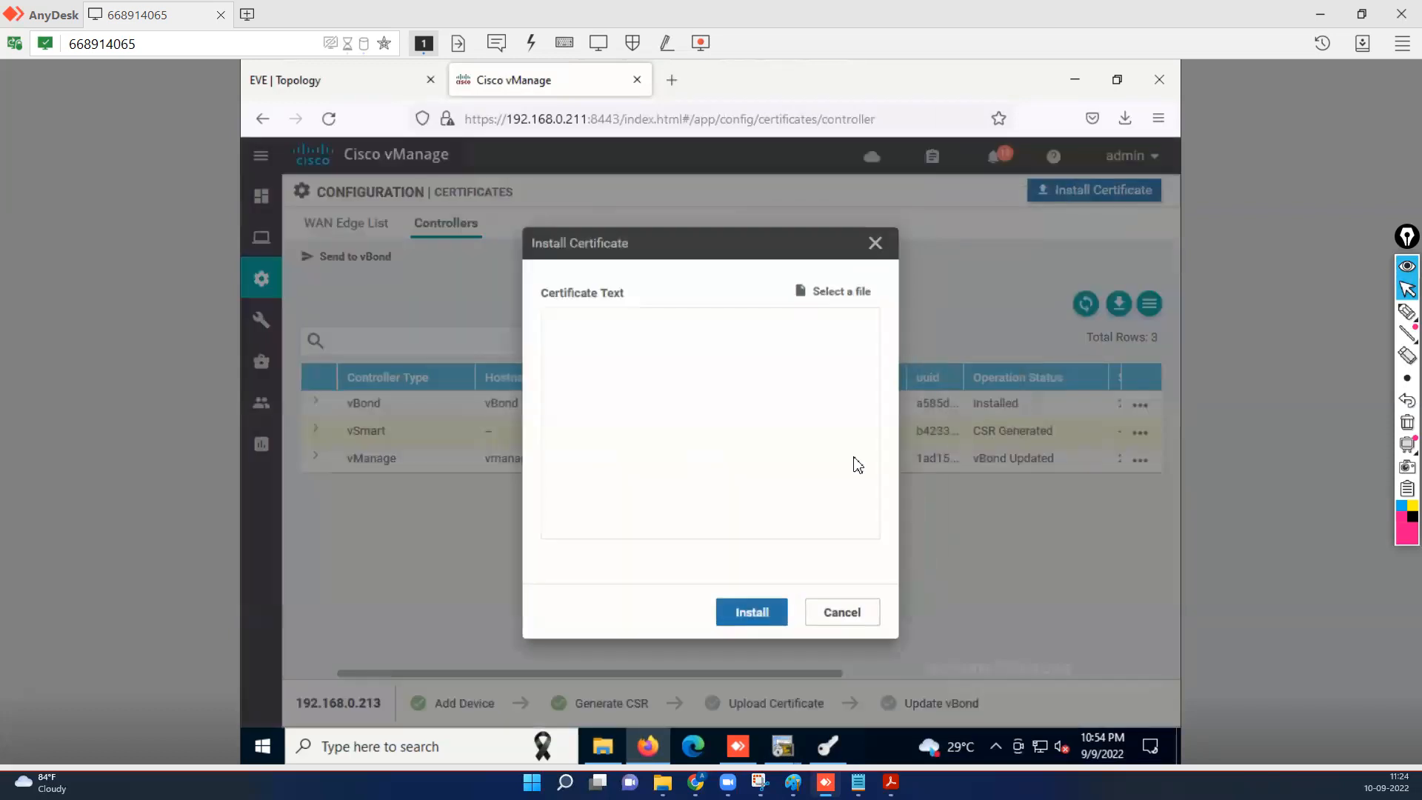
click(761, 621)
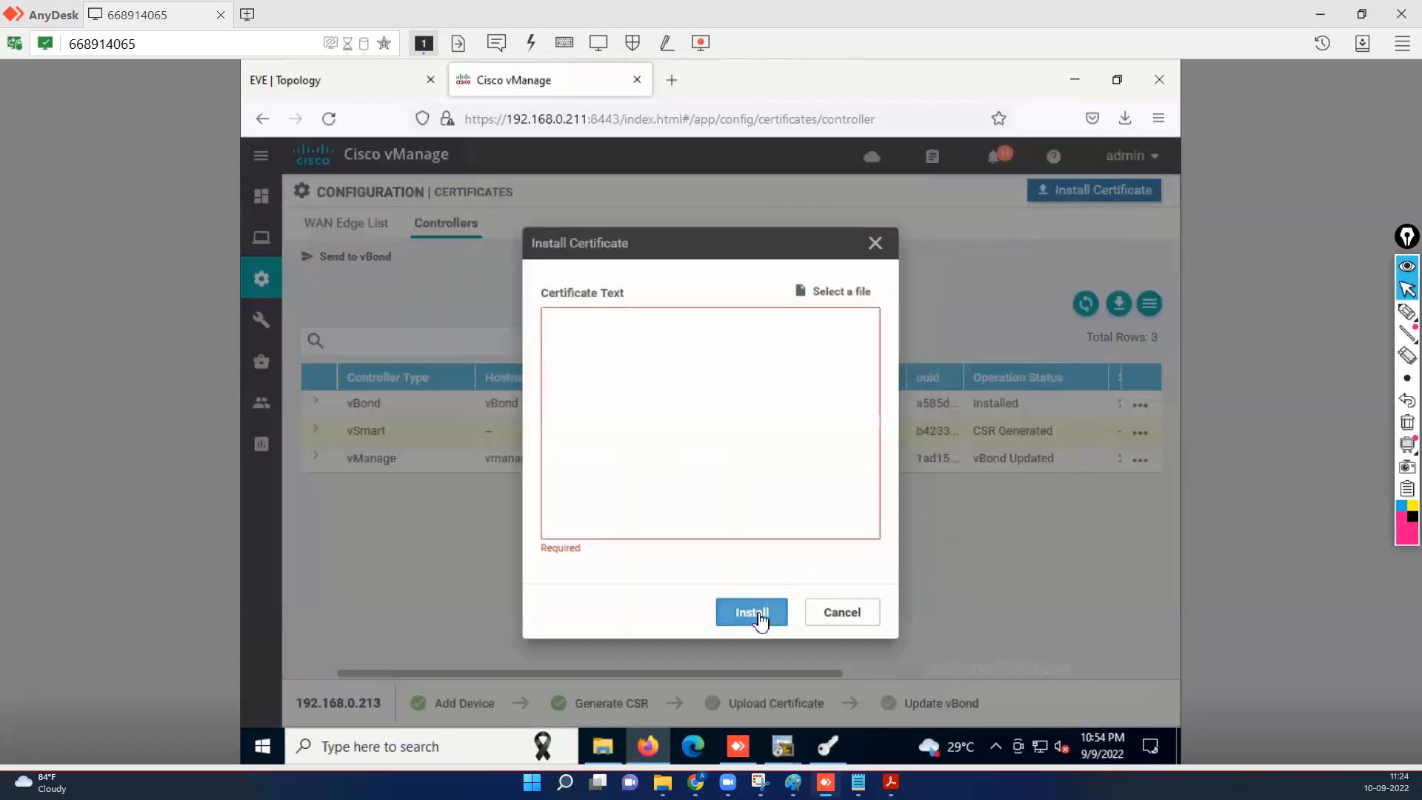
Paste the signed vSmart certificate into the text field and install it.
click(654, 353)
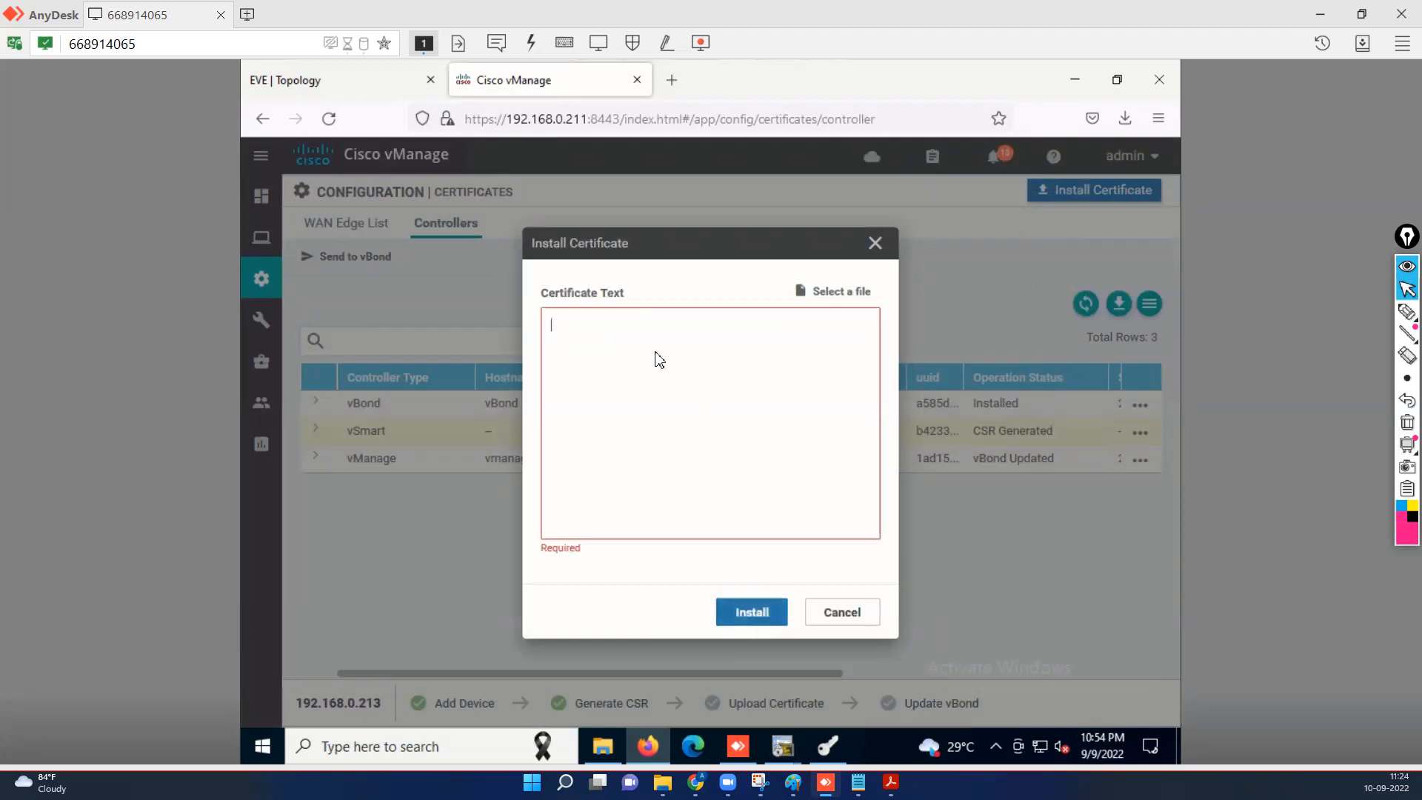
right_click(656, 354)
click(701, 486)
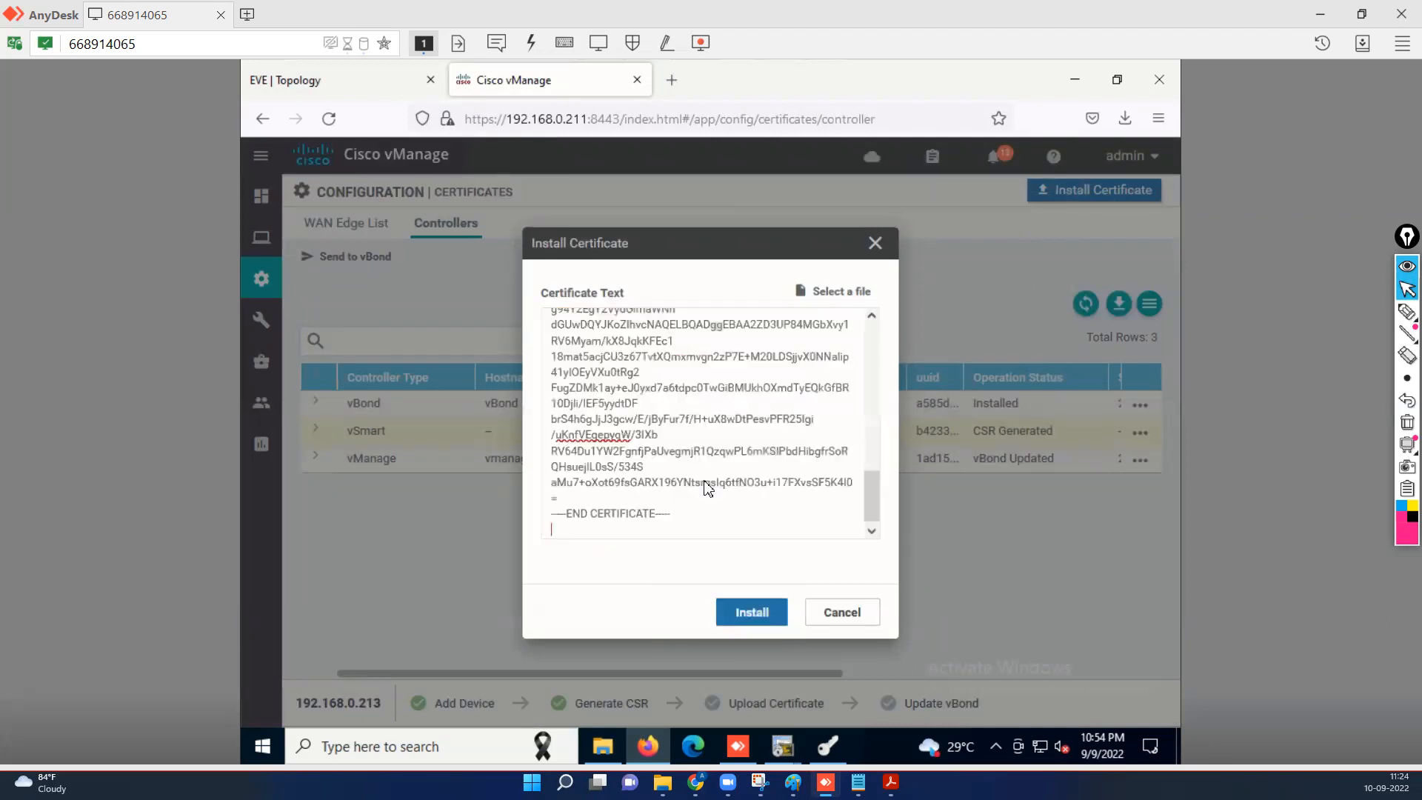
click(760, 622)
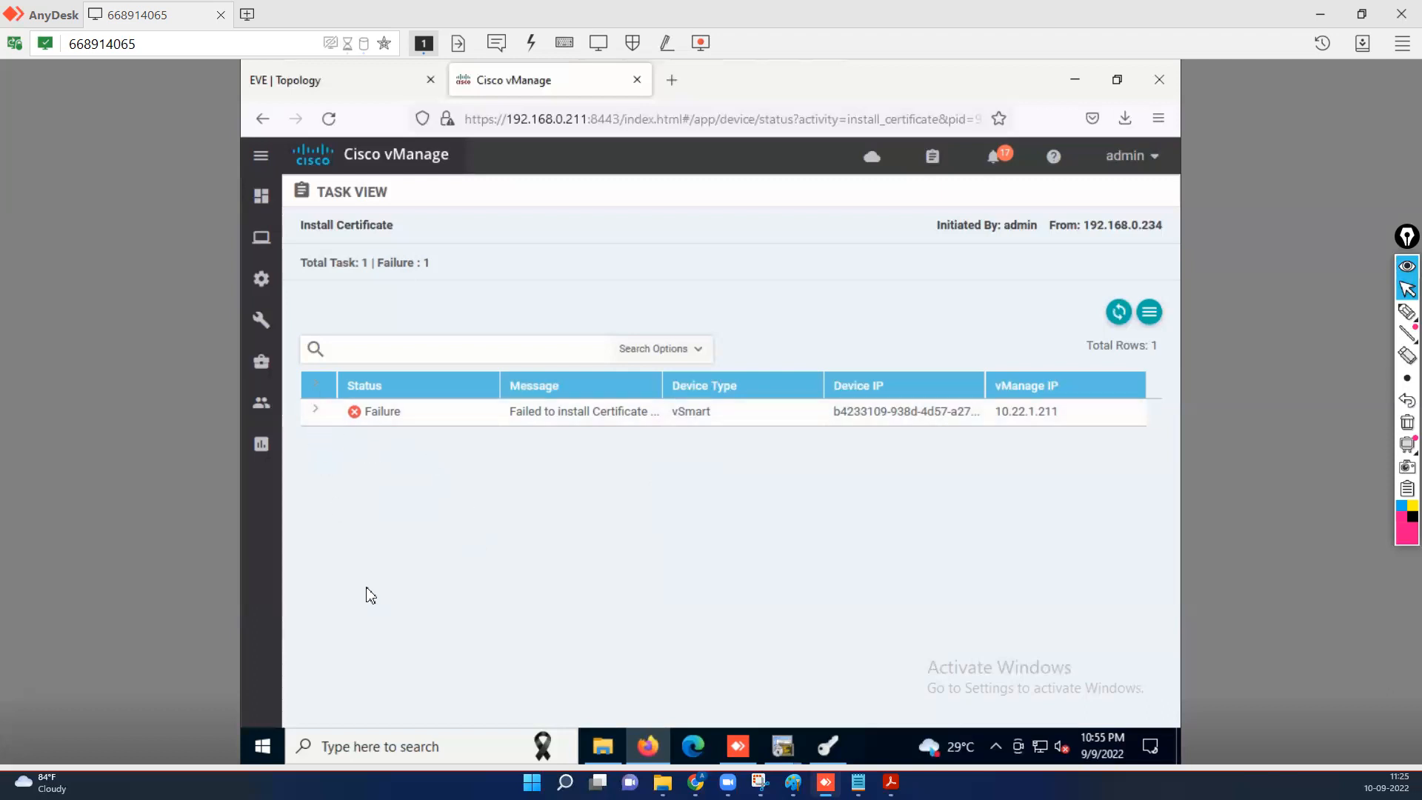
Read the failed install task's log for the root-ca-chain validation error, then bring XCA forward.
click(315, 410)
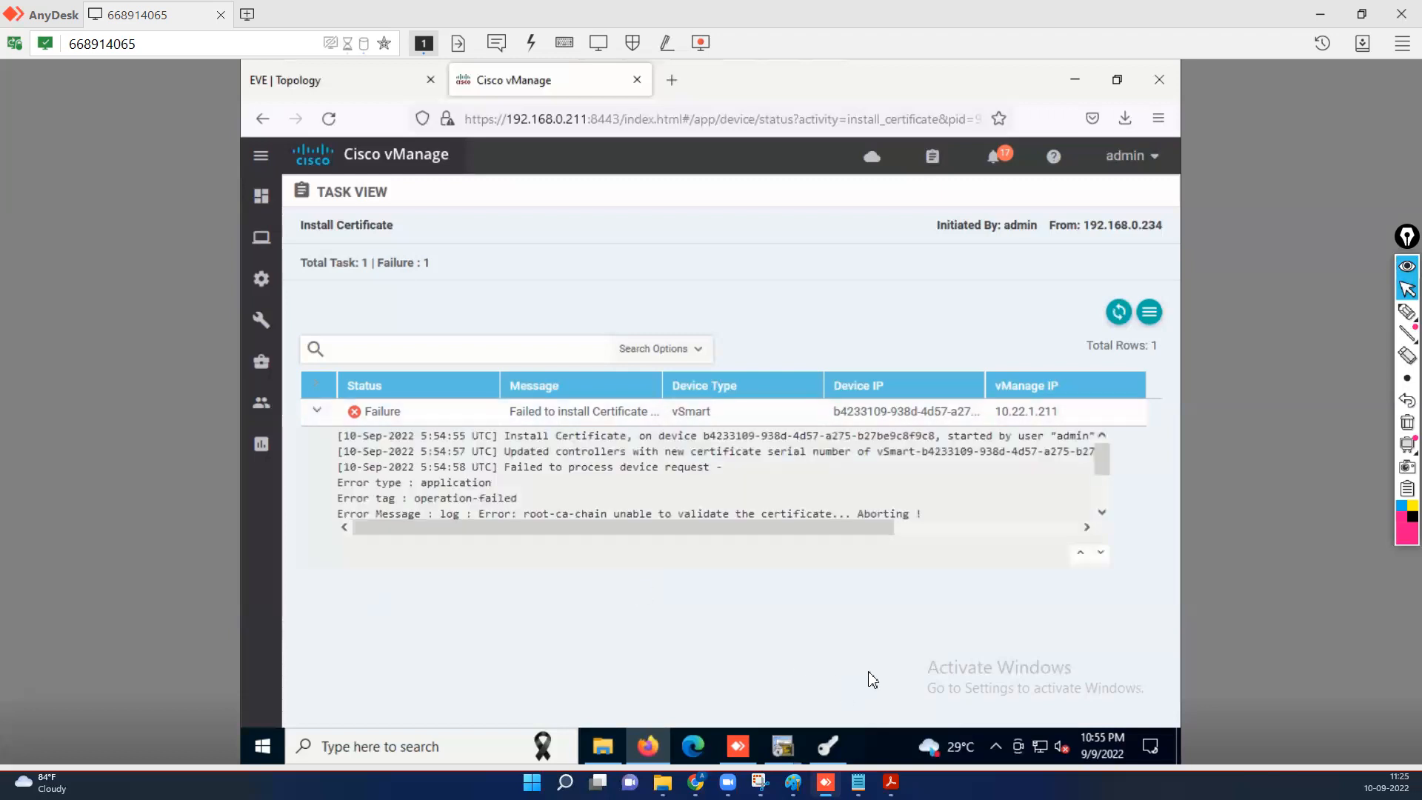
click(1103, 511)
click(1102, 511)
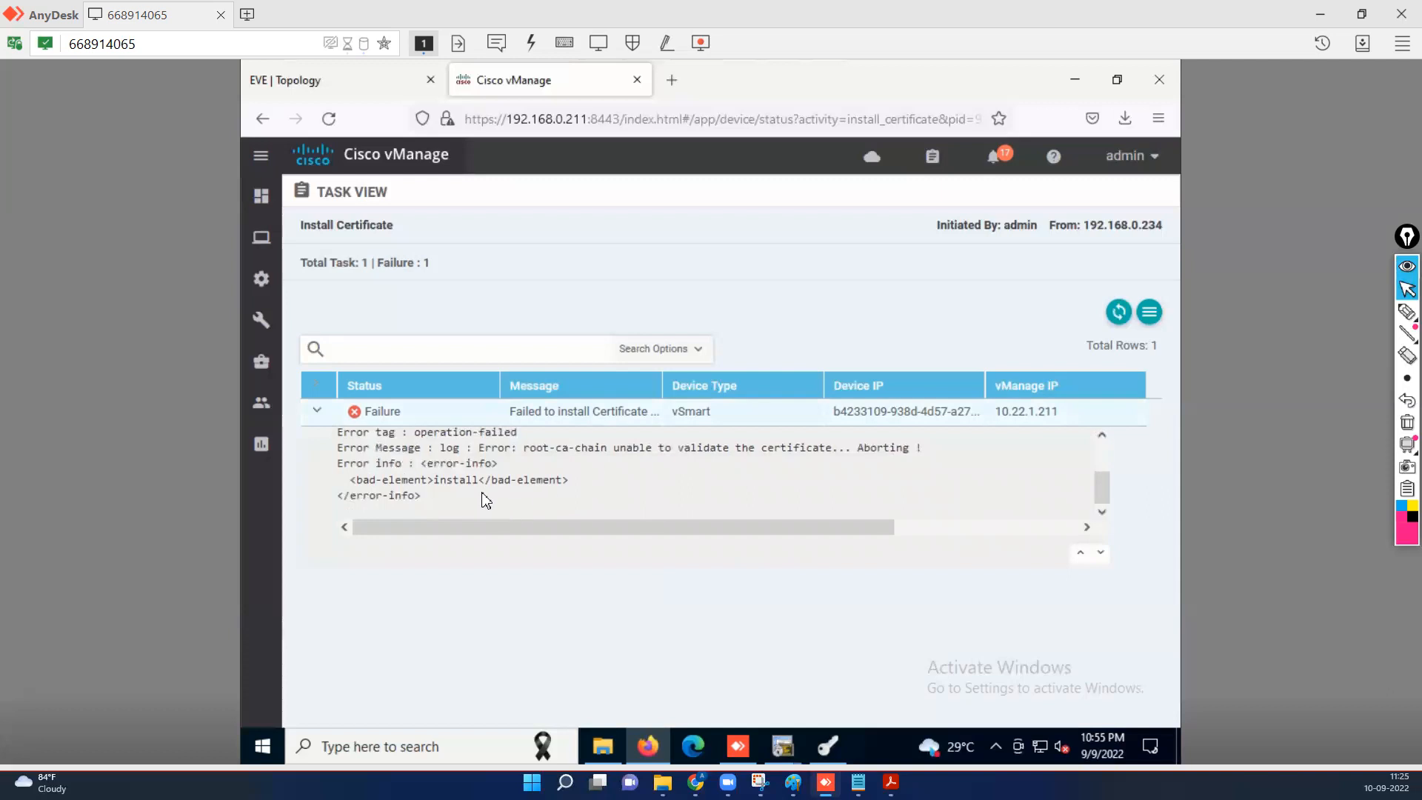
drag(477, 480, 435, 477)
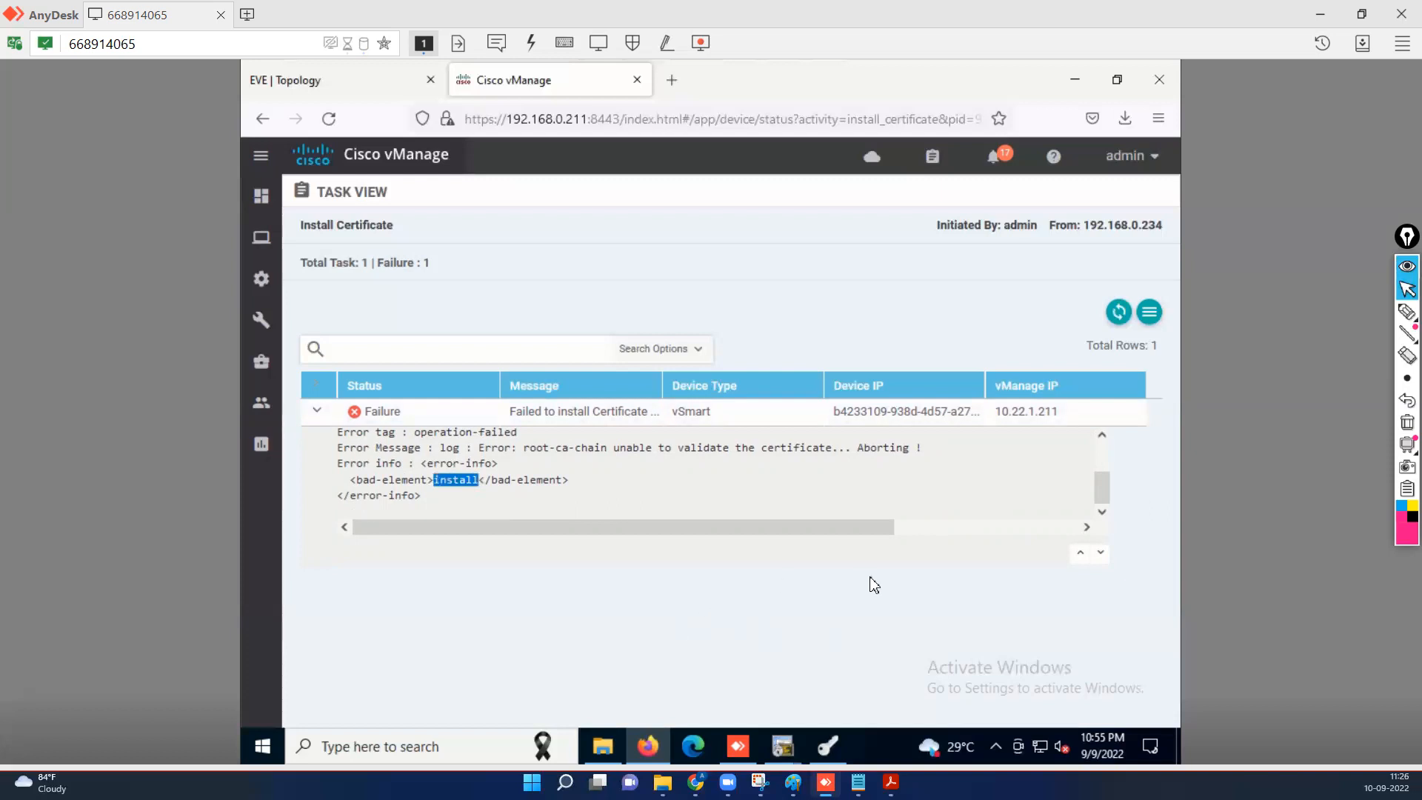
click(317, 409)
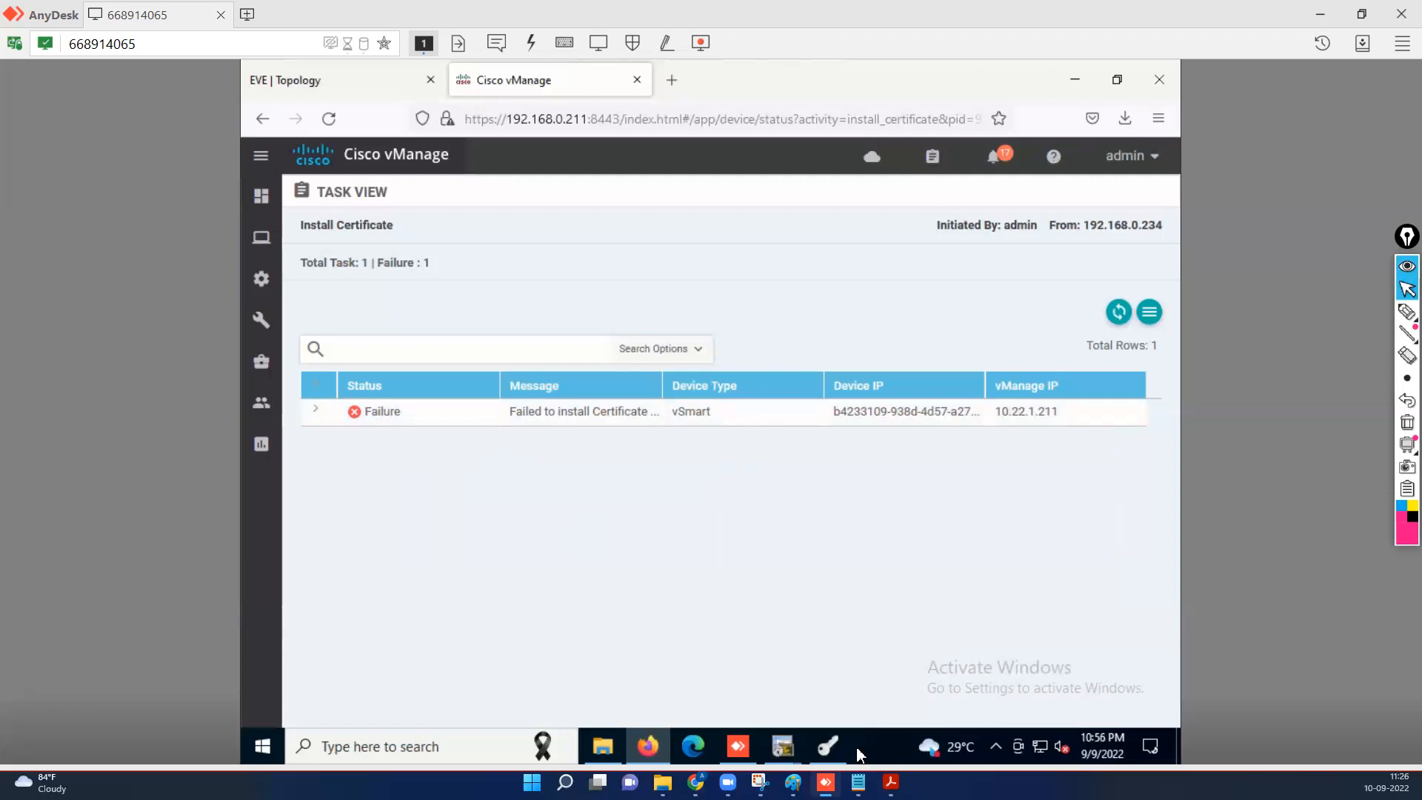
click(827, 746)
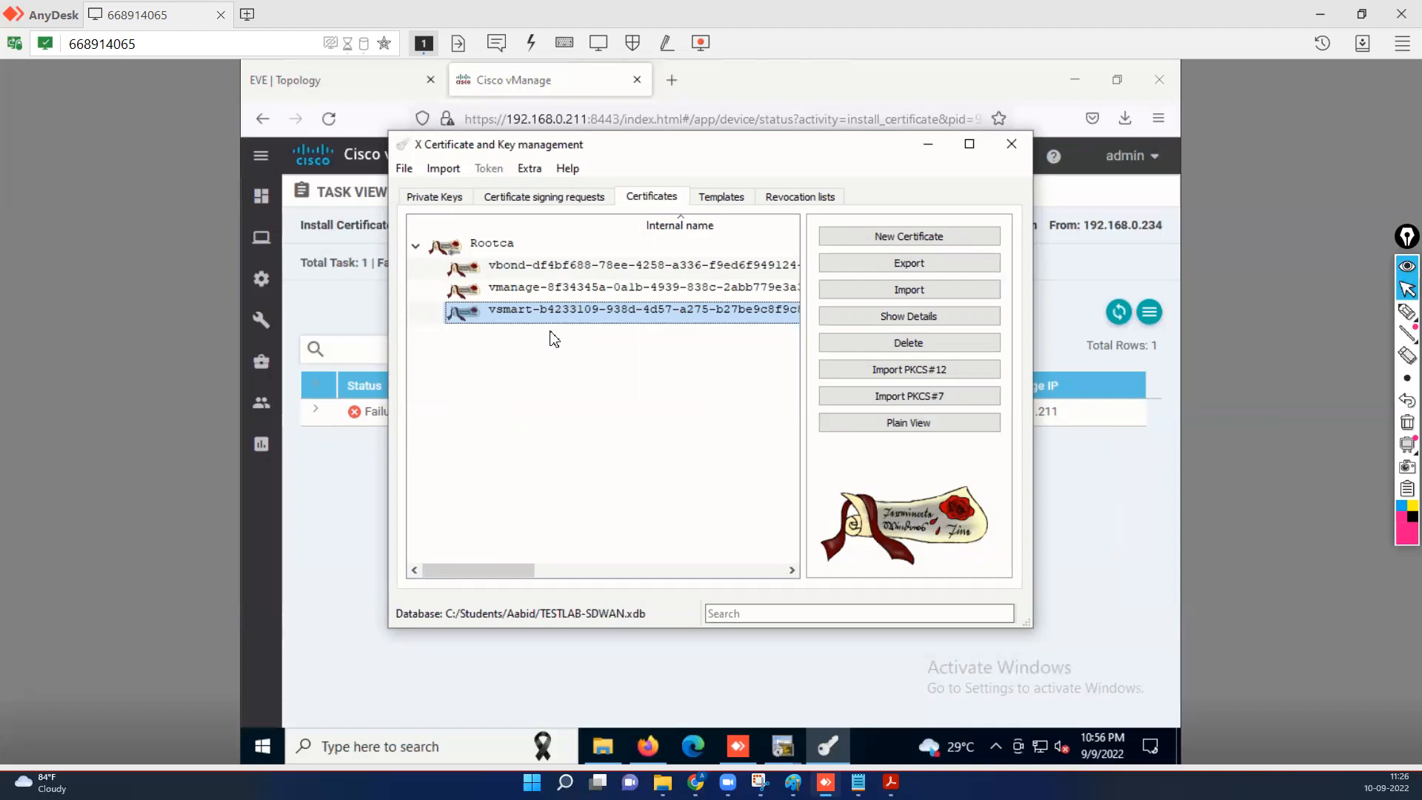
Remove the vsmart certificate and then the vsmart signing request in XCA, confirming each deletion.
click(913, 349)
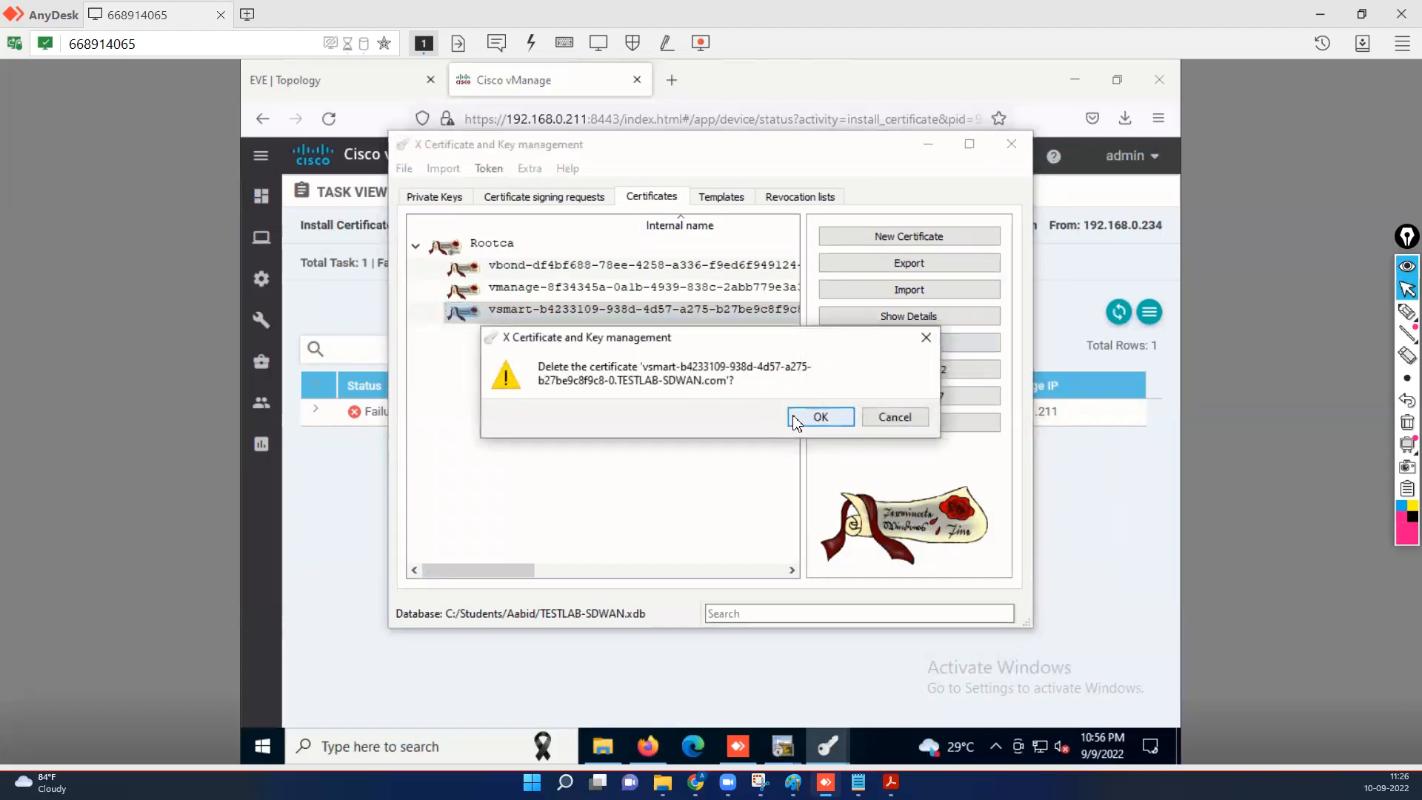
click(819, 416)
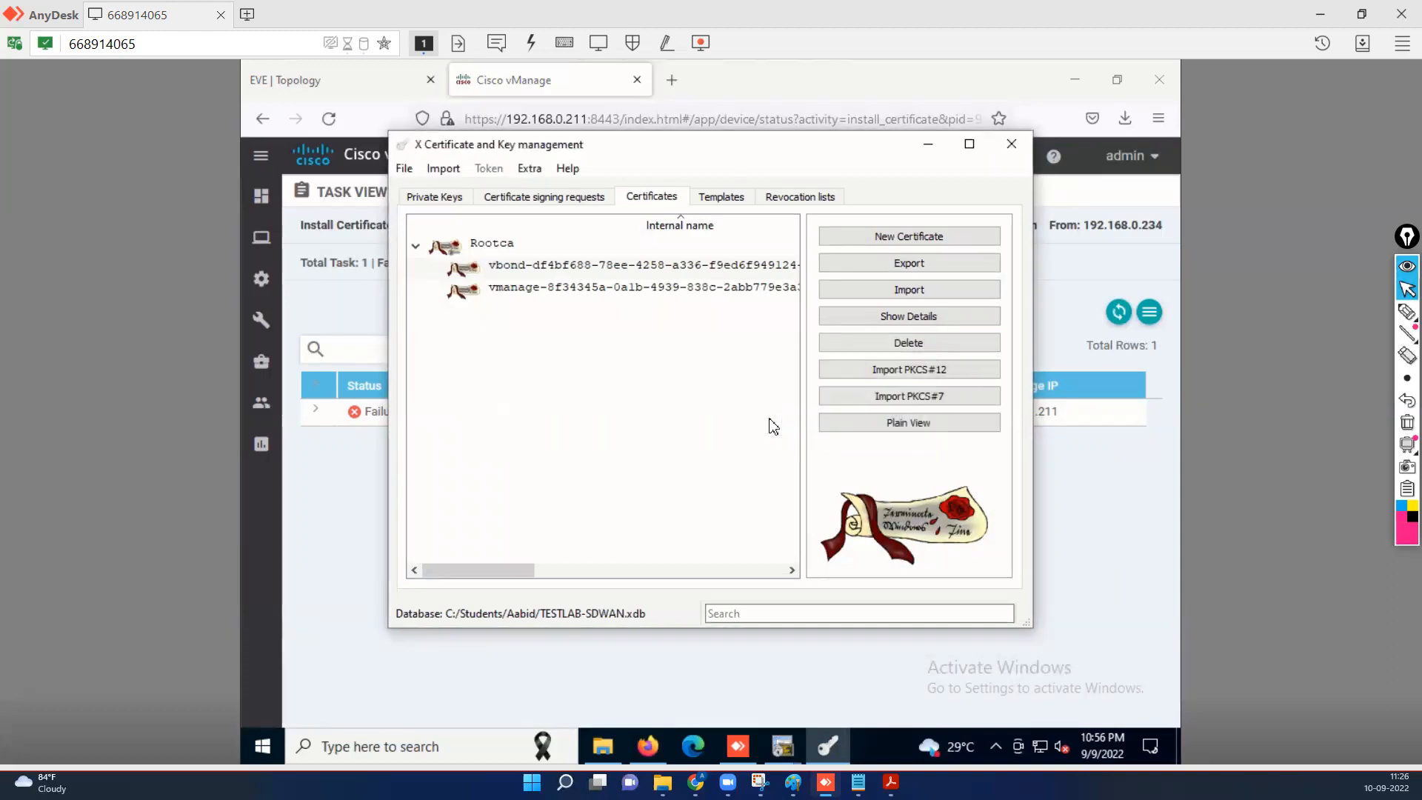
click(566, 197)
click(597, 292)
click(929, 341)
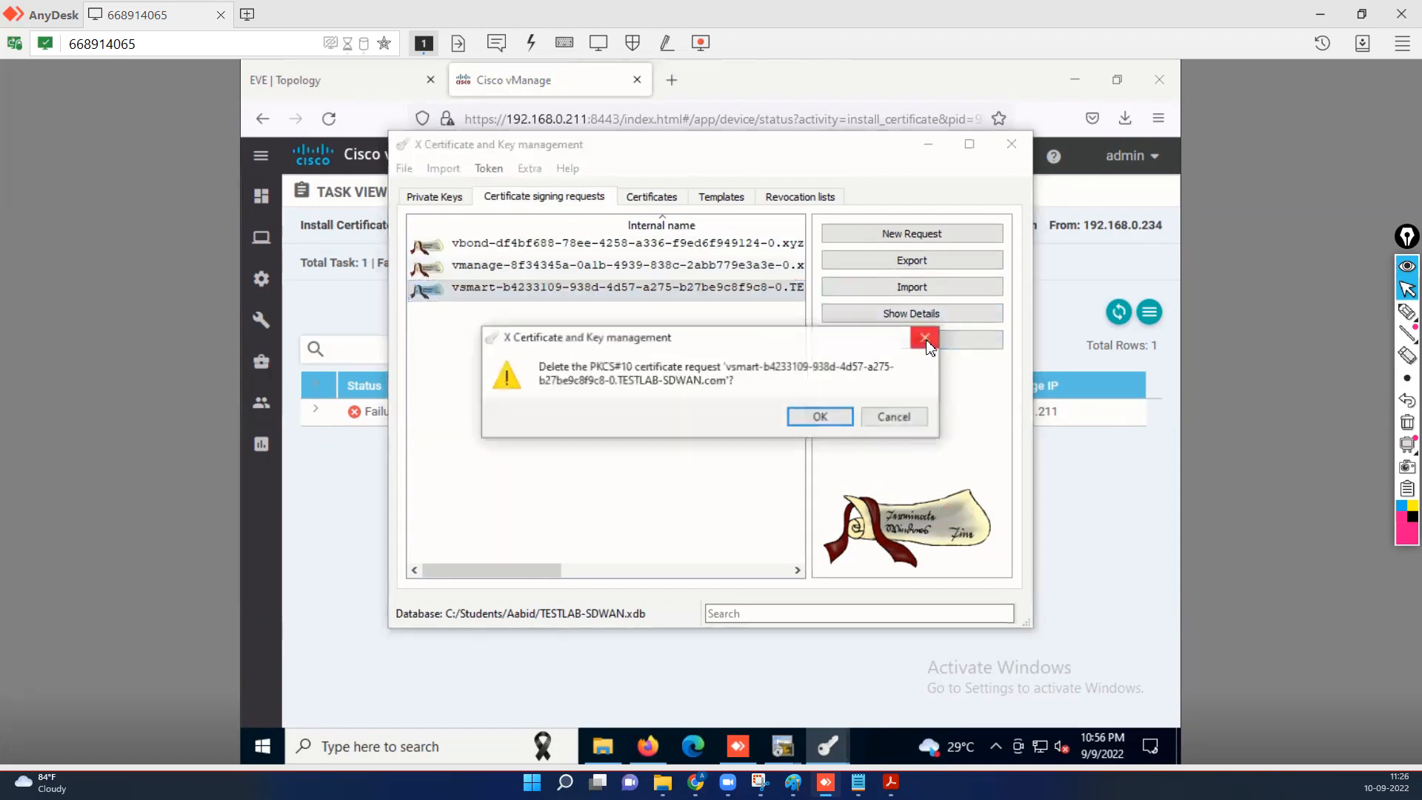
click(820, 416)
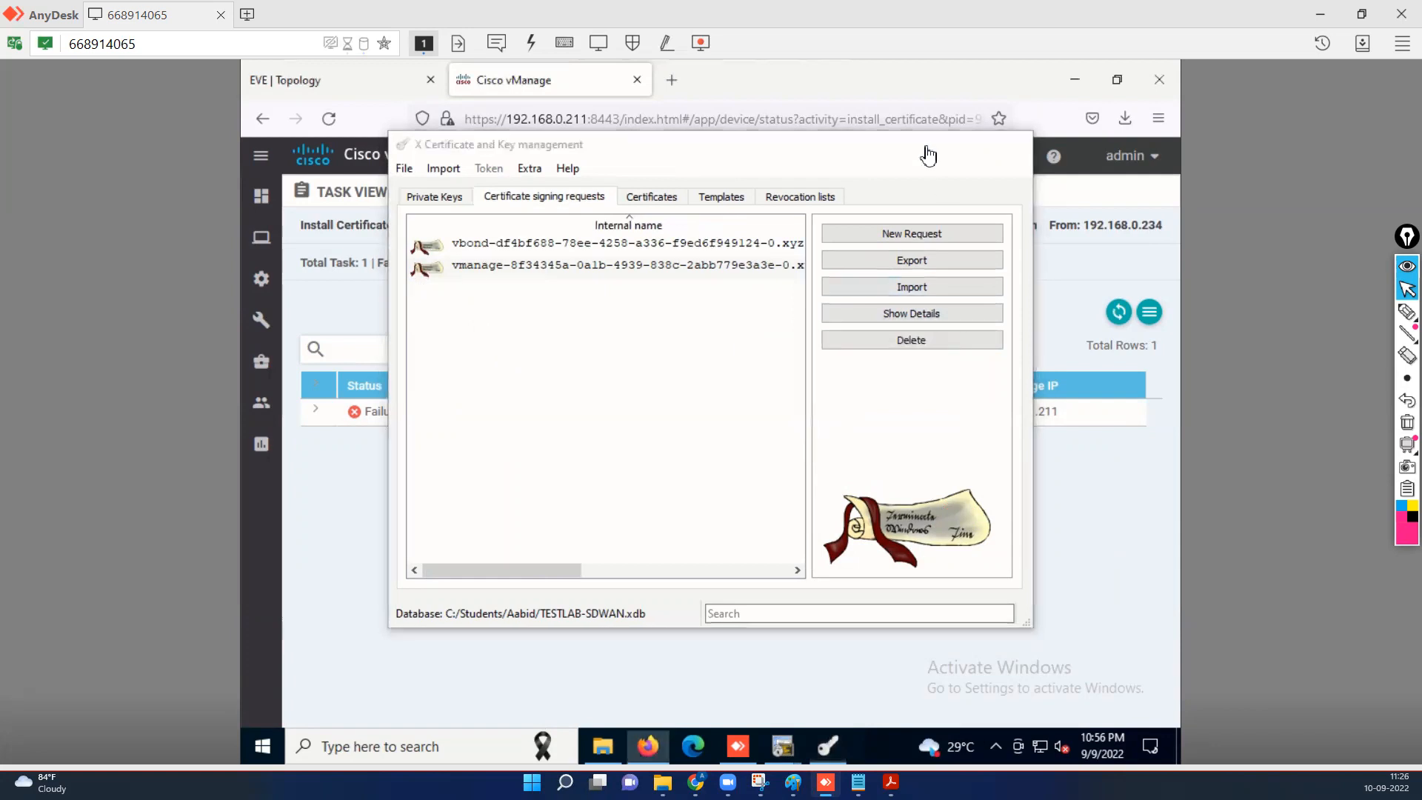
click(928, 149)
Go to Configuration > Certificates > Controllers and select the vSmart controller.
mouse_move(260, 279)
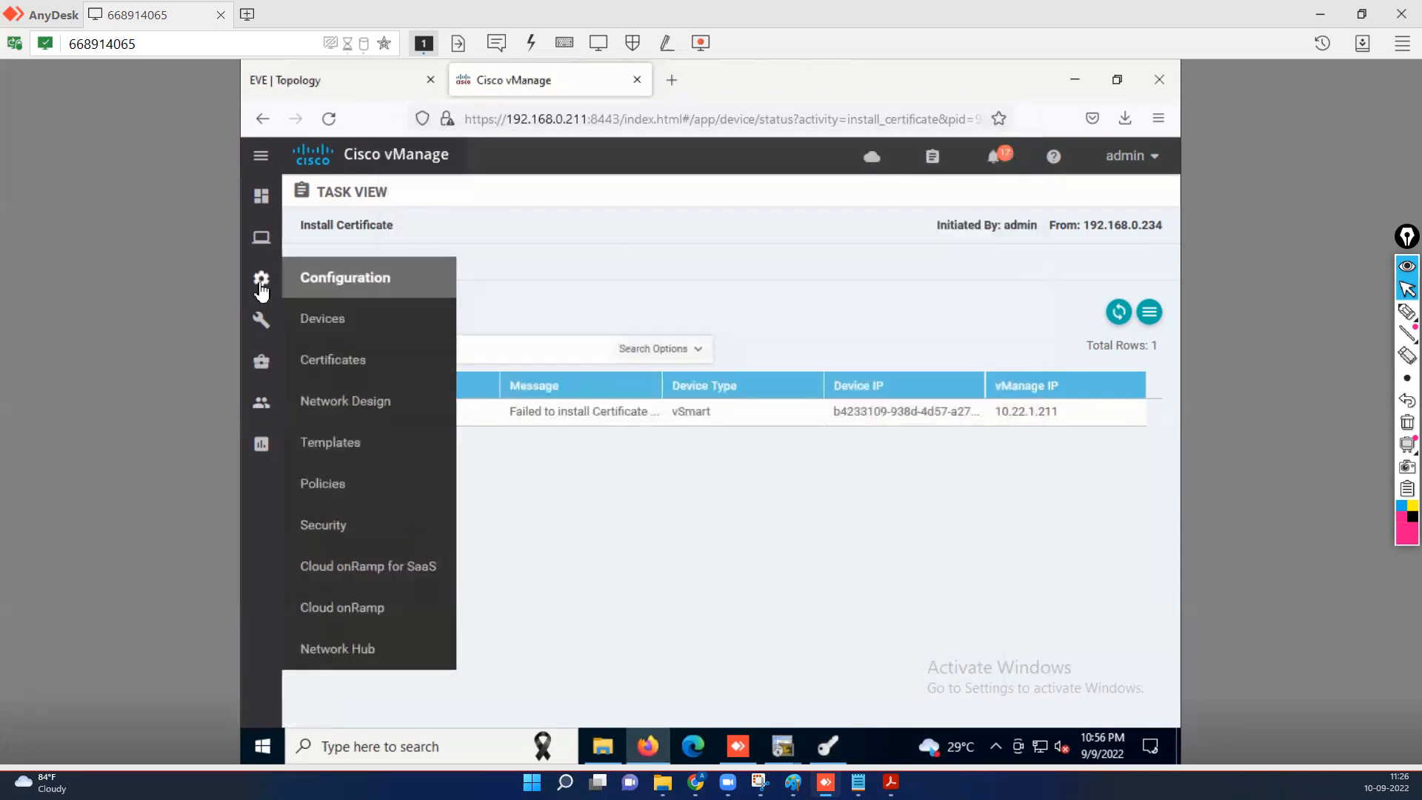
click(330, 368)
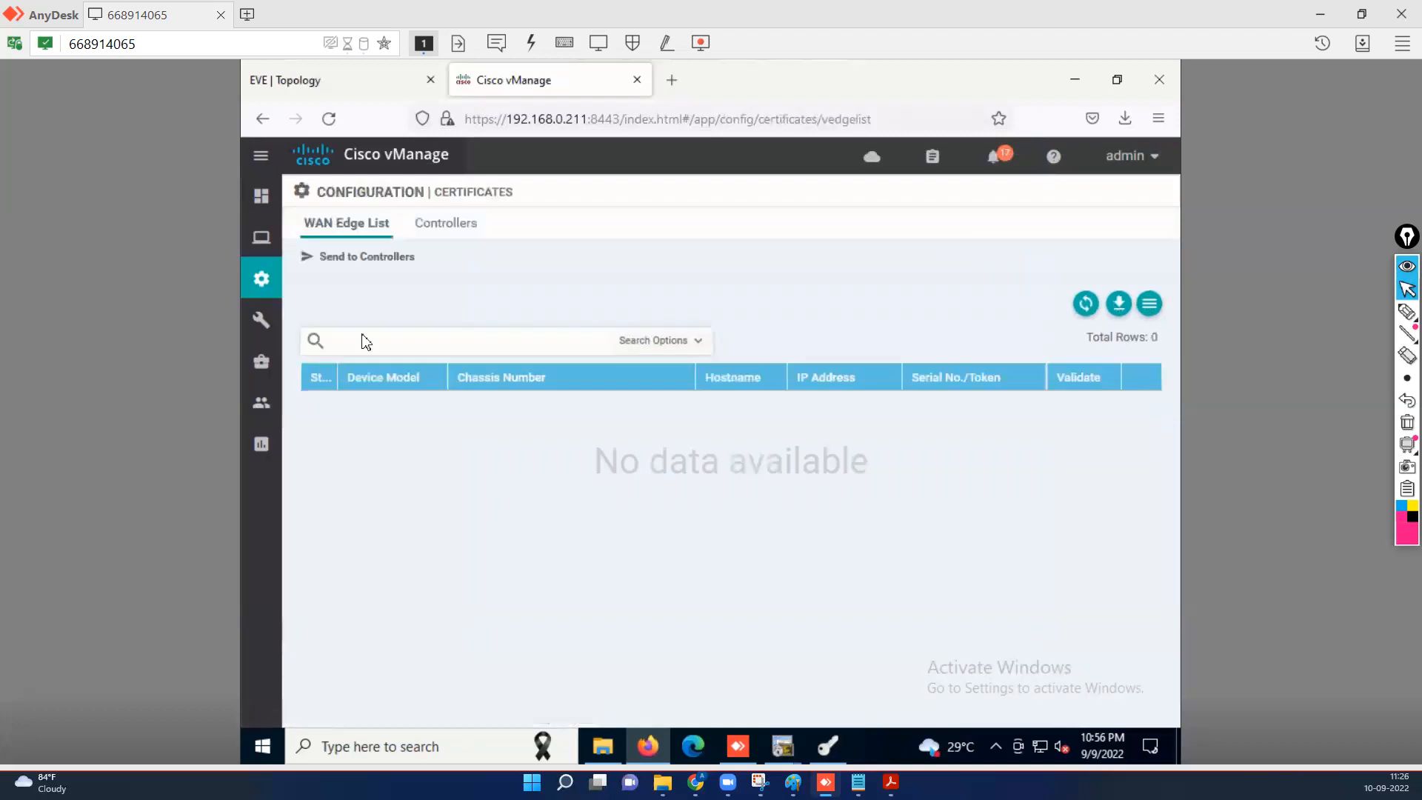
click(454, 229)
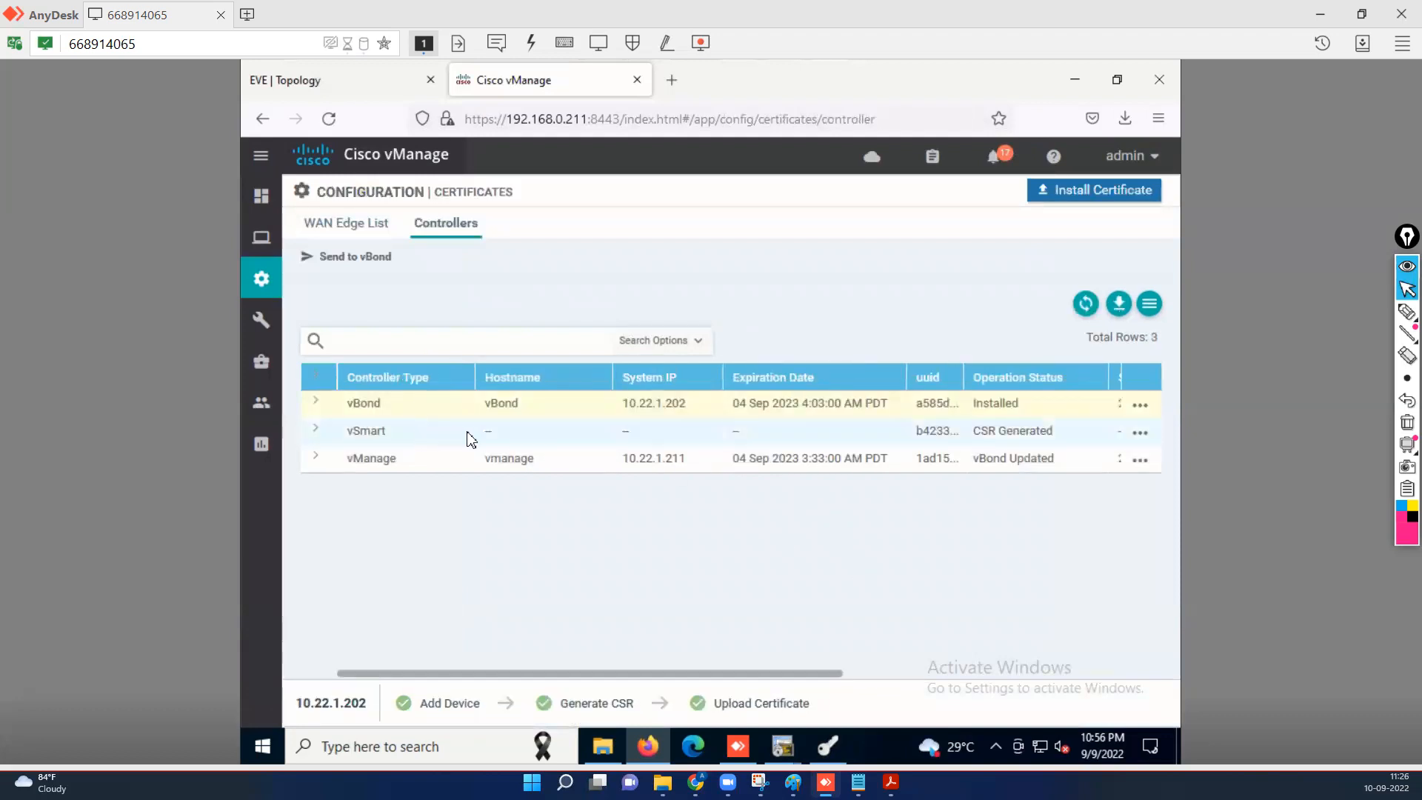
click(938, 432)
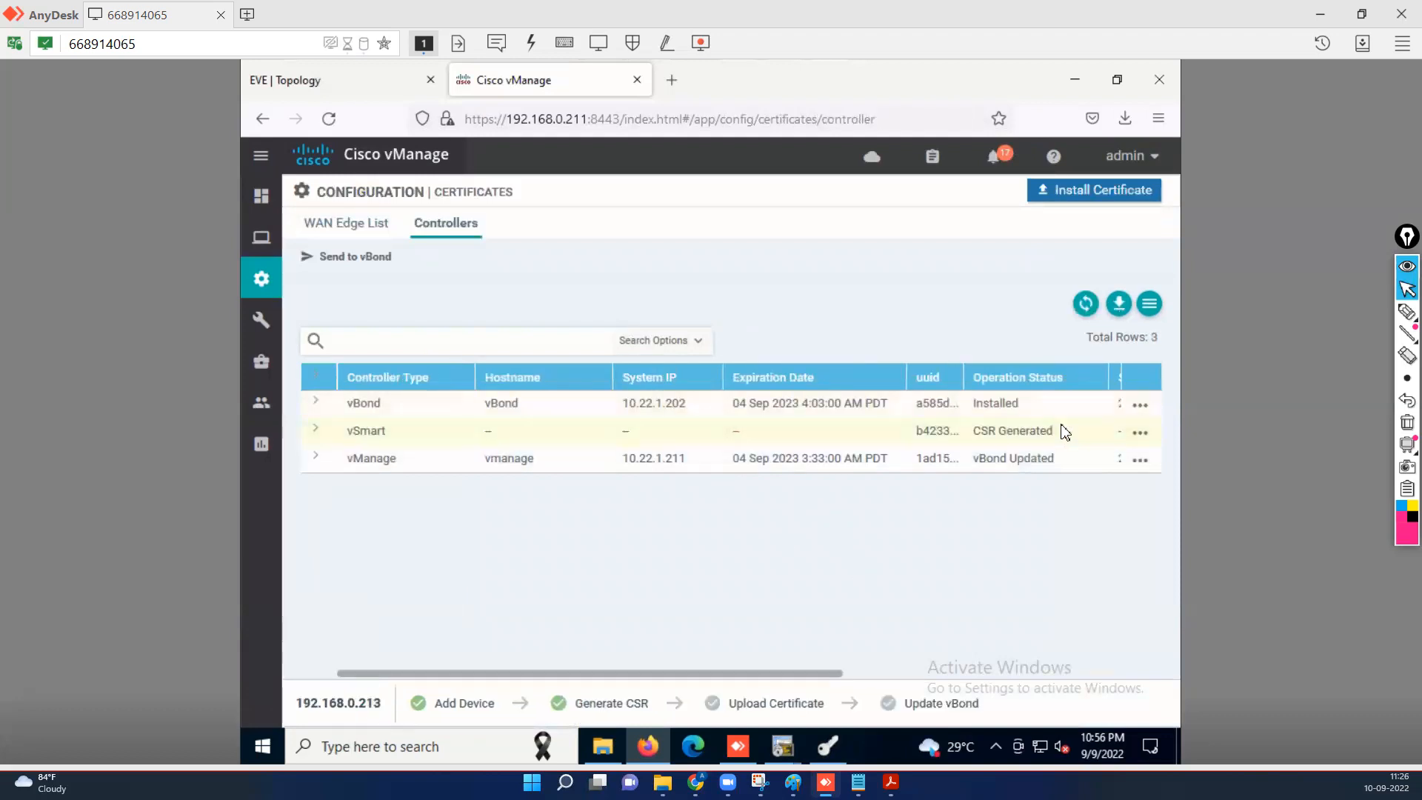
click(1141, 435)
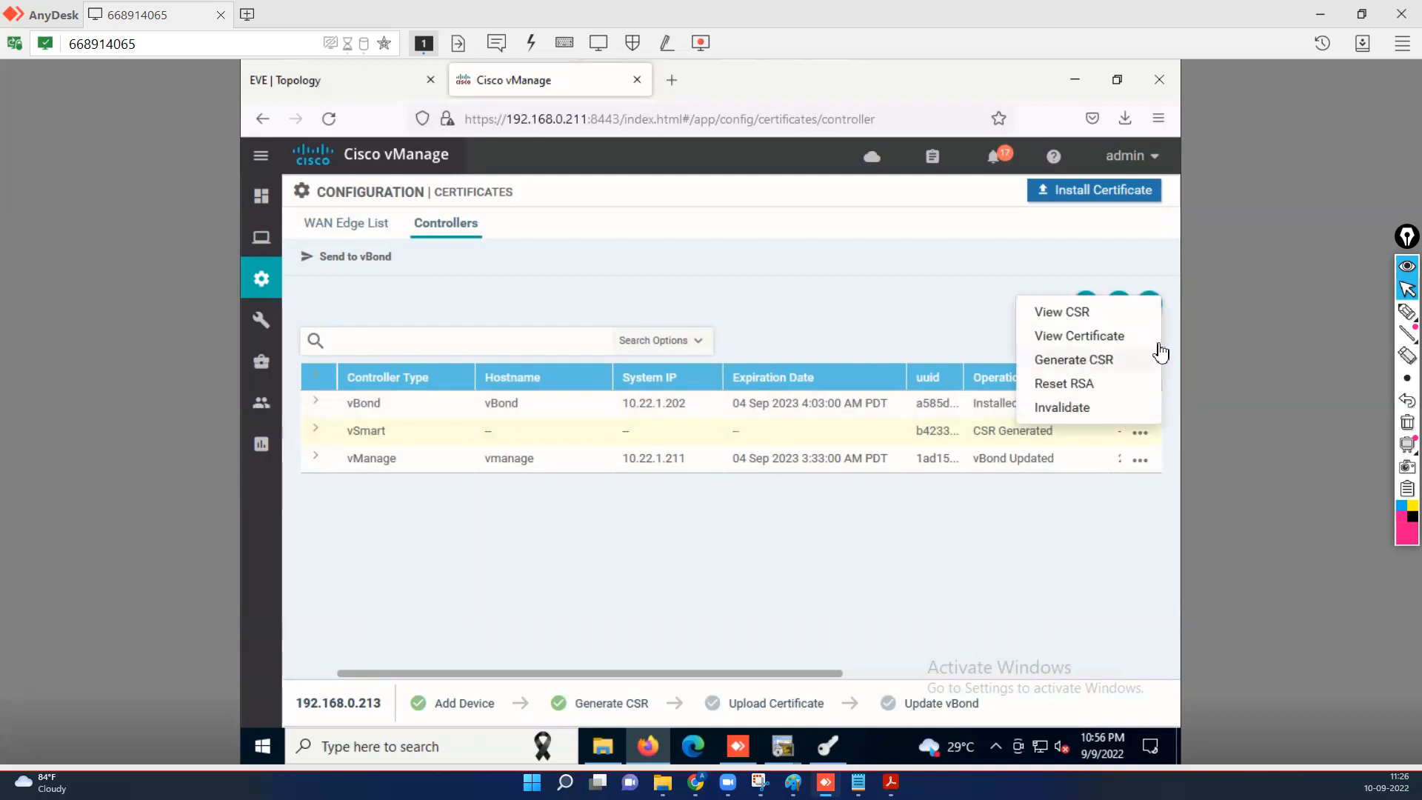
View the vSmart's current CSR, then close the CSR view.
click(1069, 310)
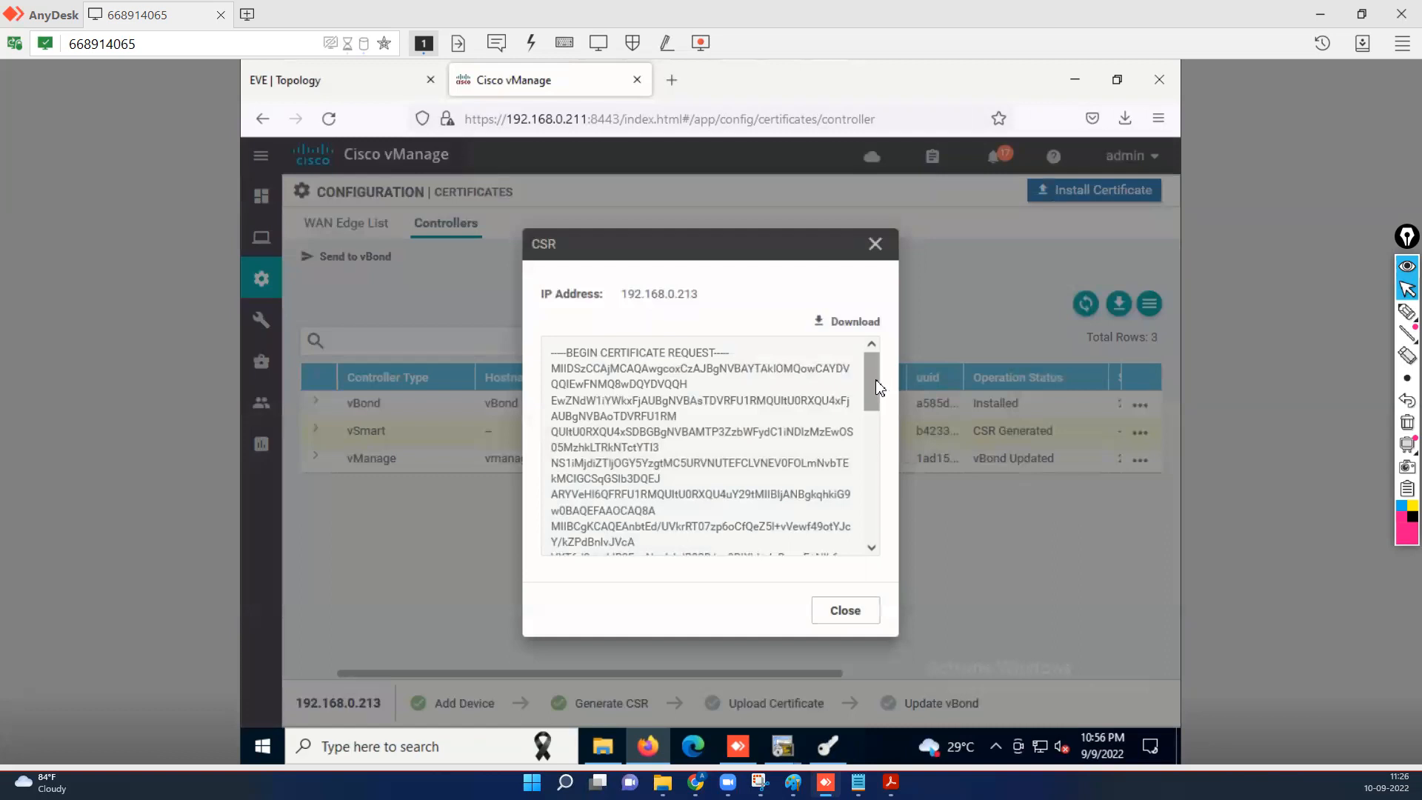
drag(878, 389, 872, 535)
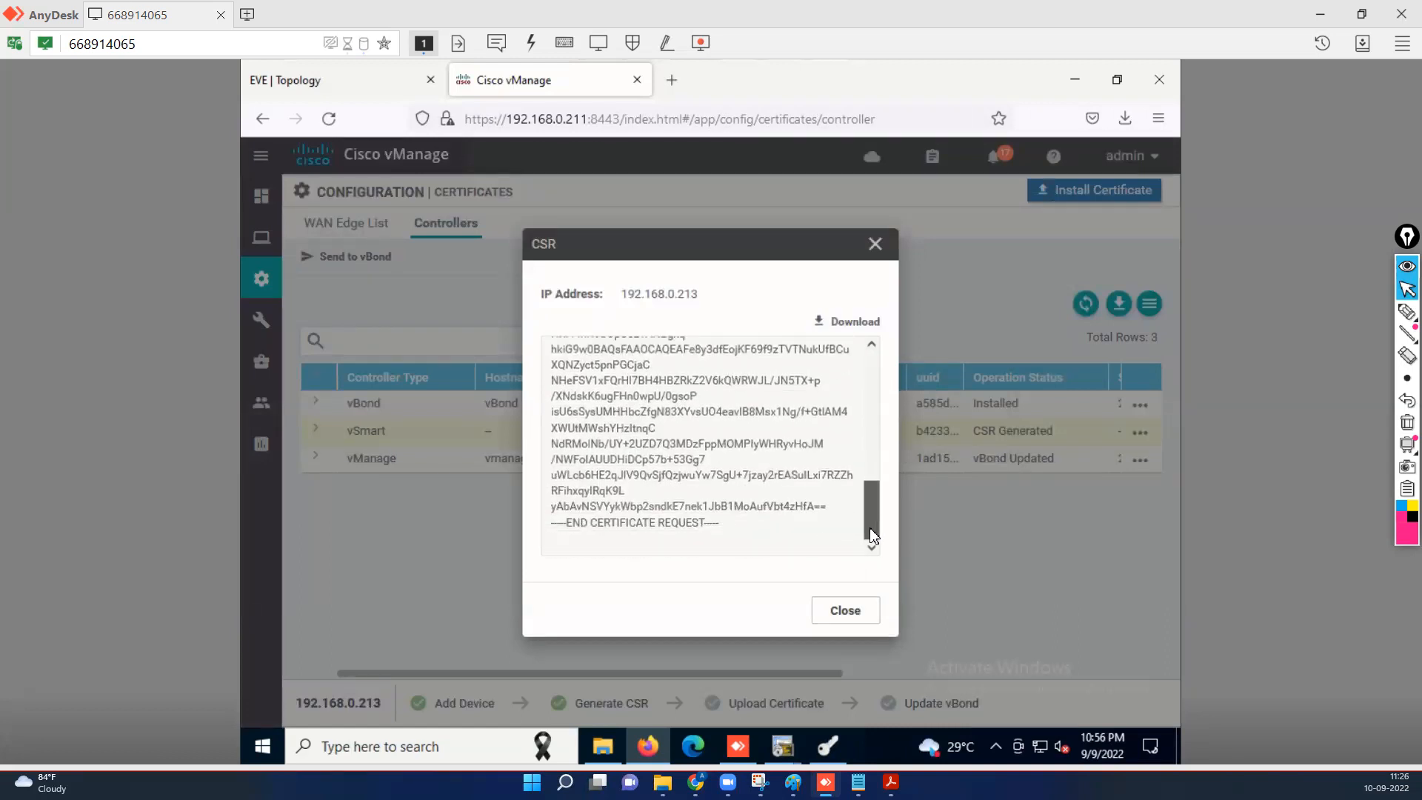
scroll(852, 518, up, 10)
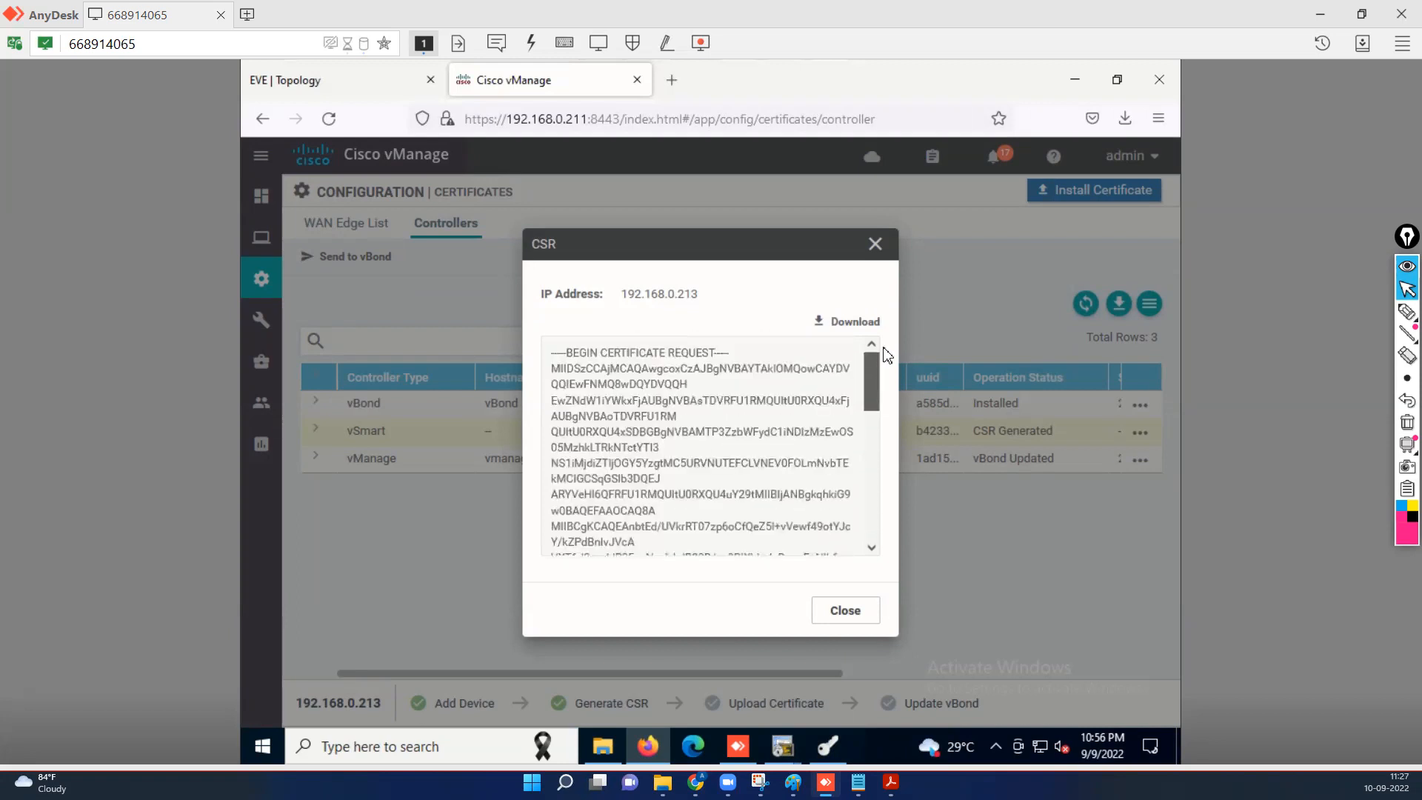
click(867, 610)
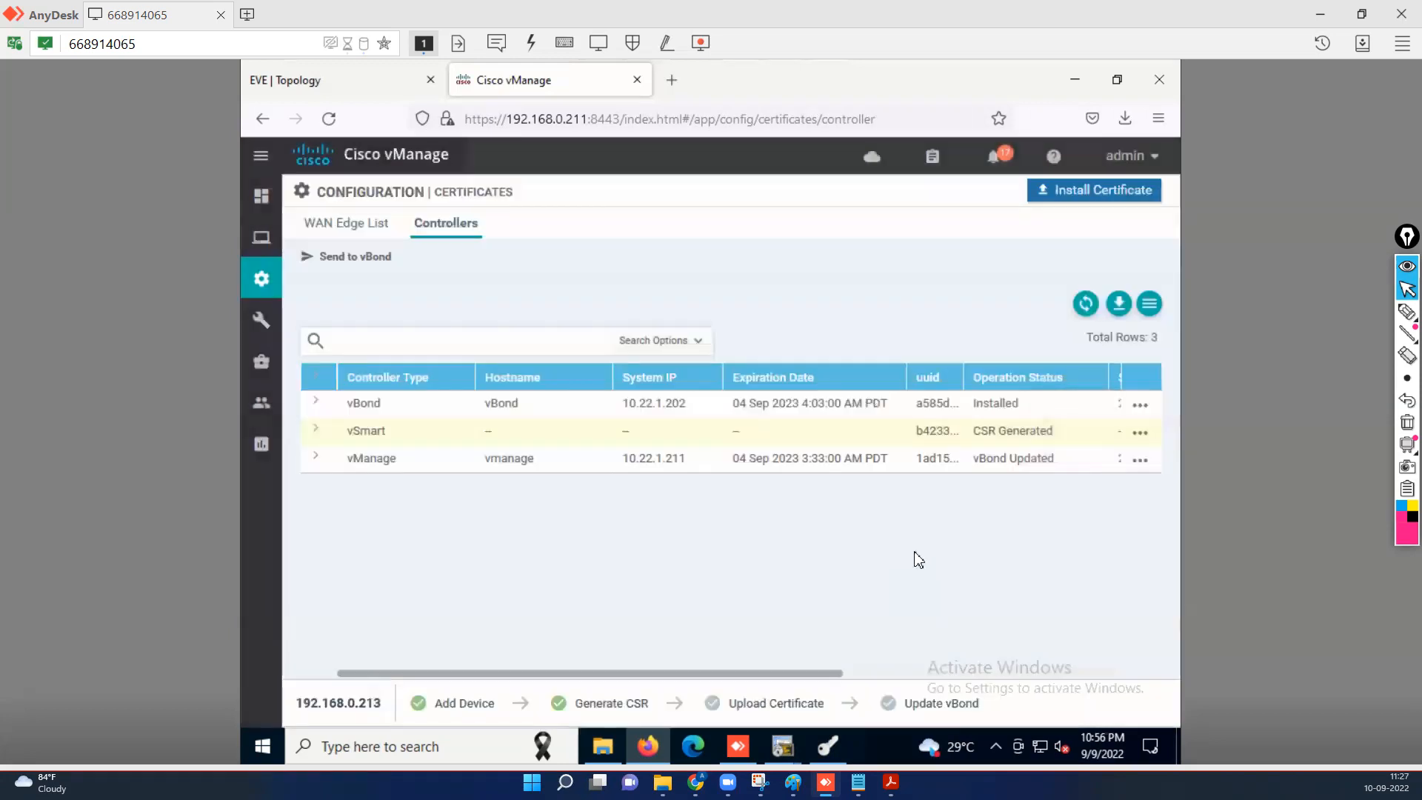
click(1141, 434)
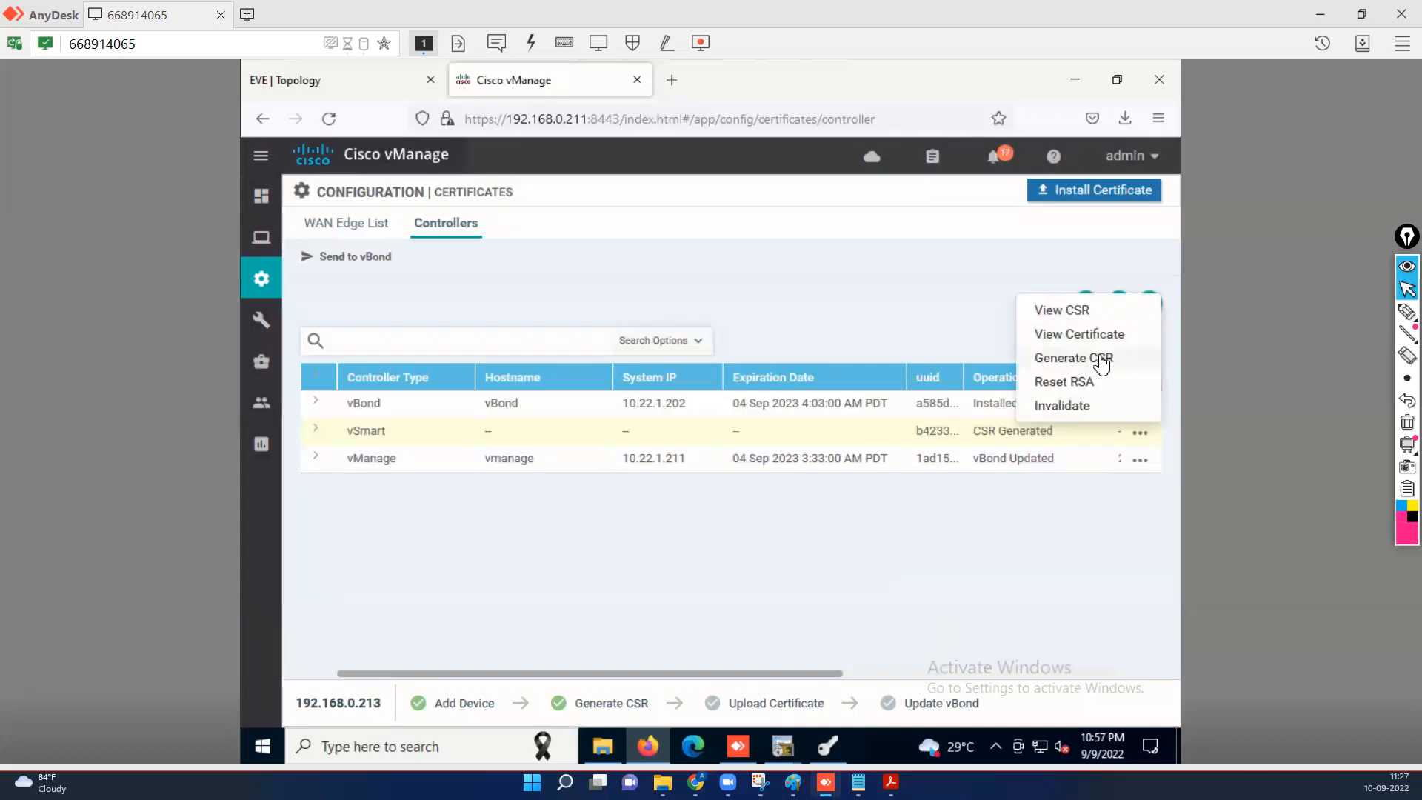
Regenerate the vSmart CSR and download it as undefined.csr.
click(1102, 361)
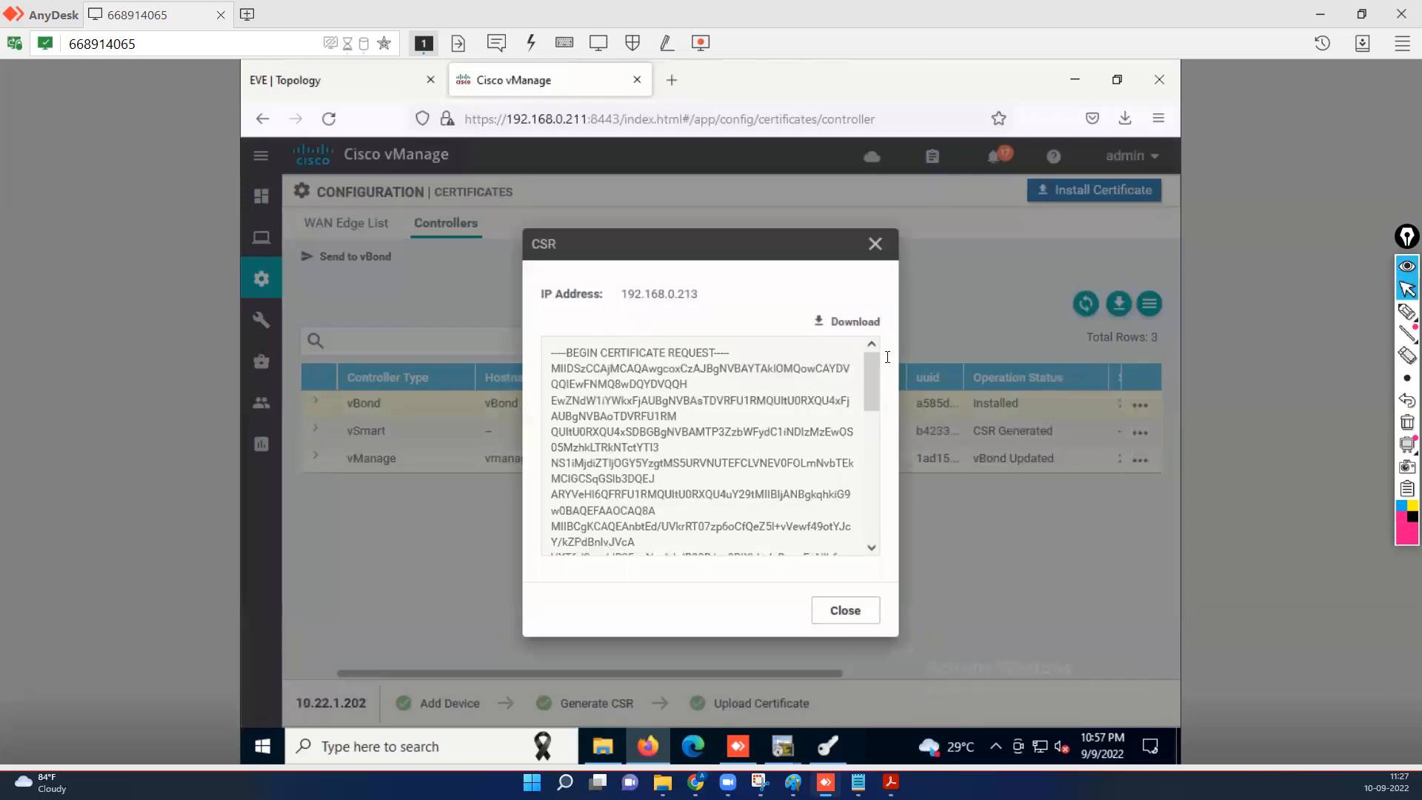
click(856, 323)
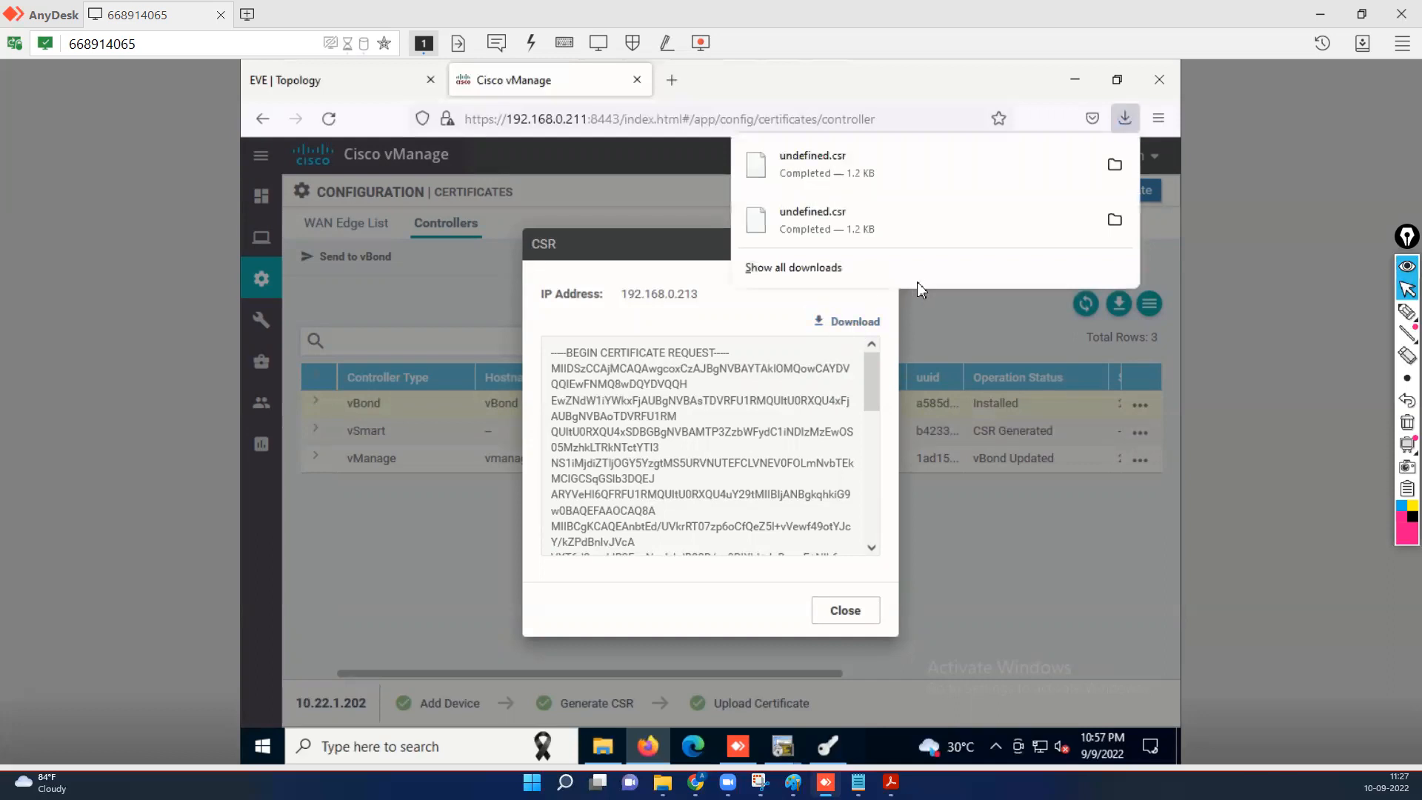
click(862, 613)
click(862, 614)
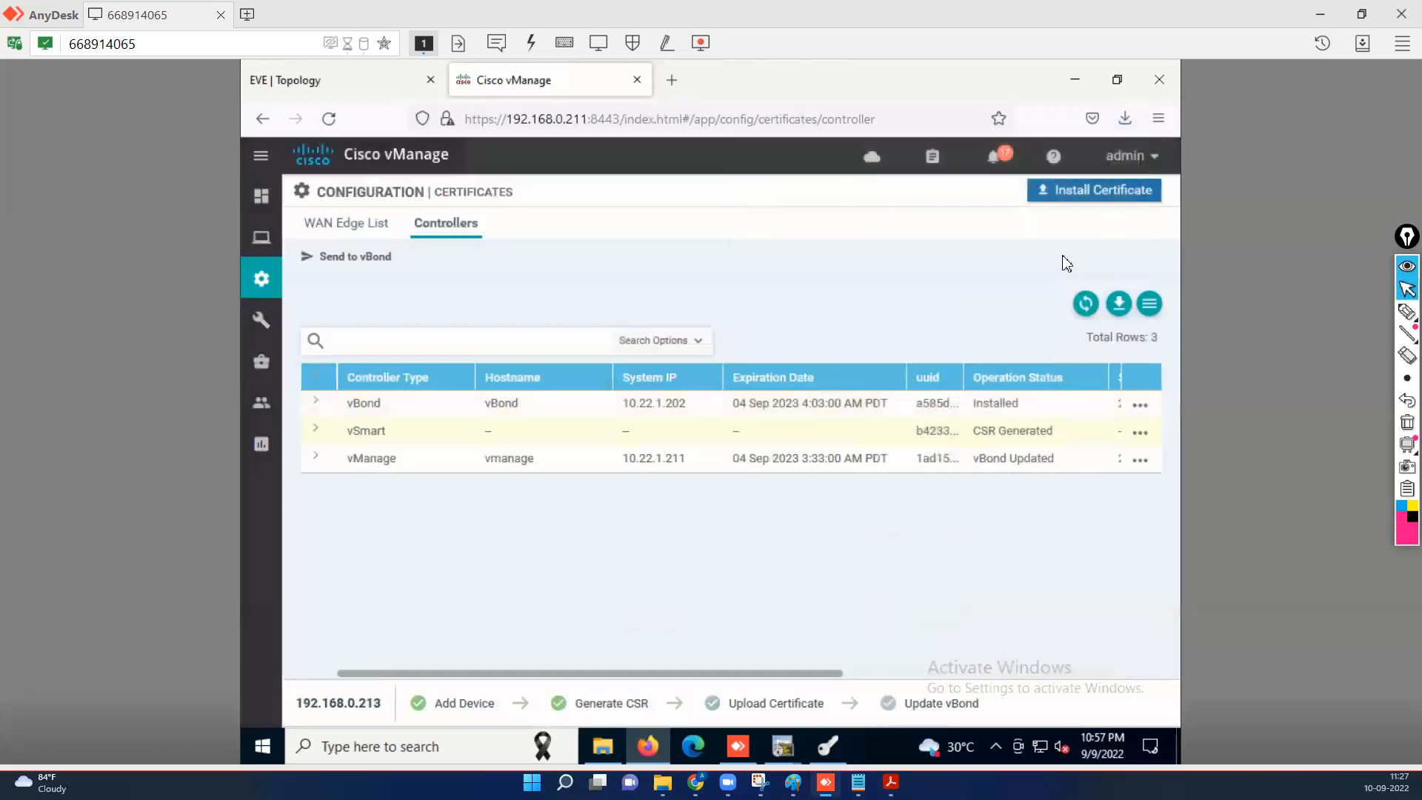
Open the newest undefined.csr from Firefox's recent downloads and dismiss the choose-an-app prompt.
click(1125, 120)
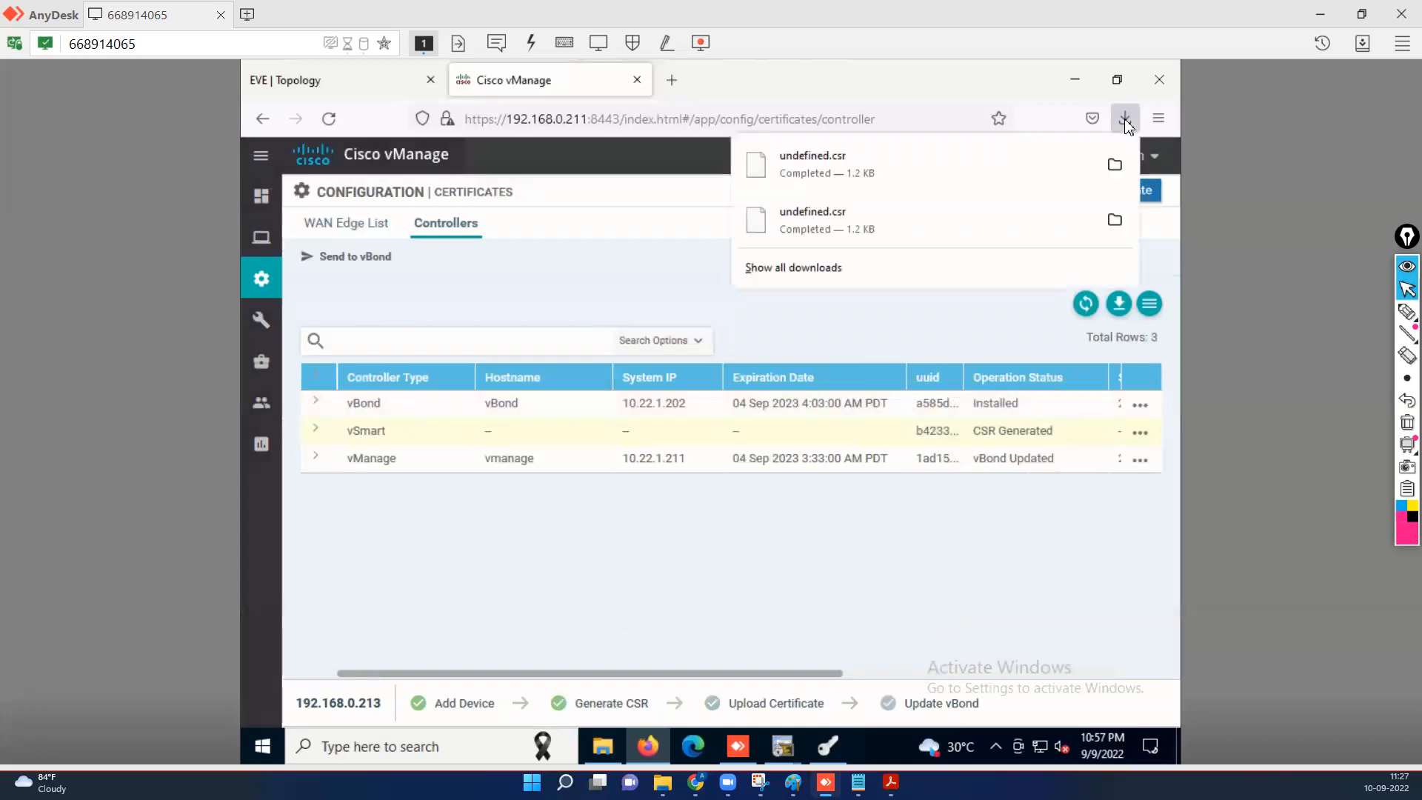
click(1046, 168)
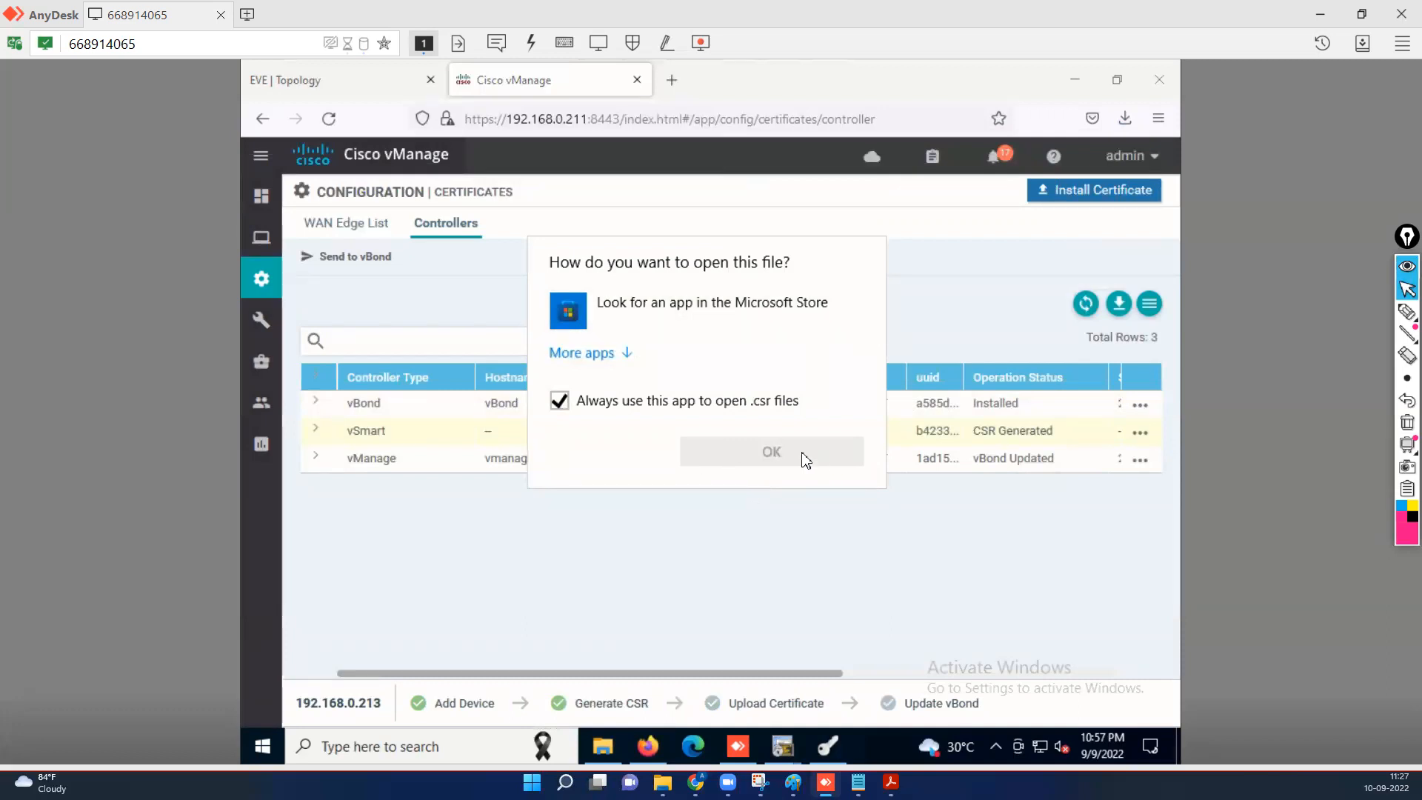
click(1123, 143)
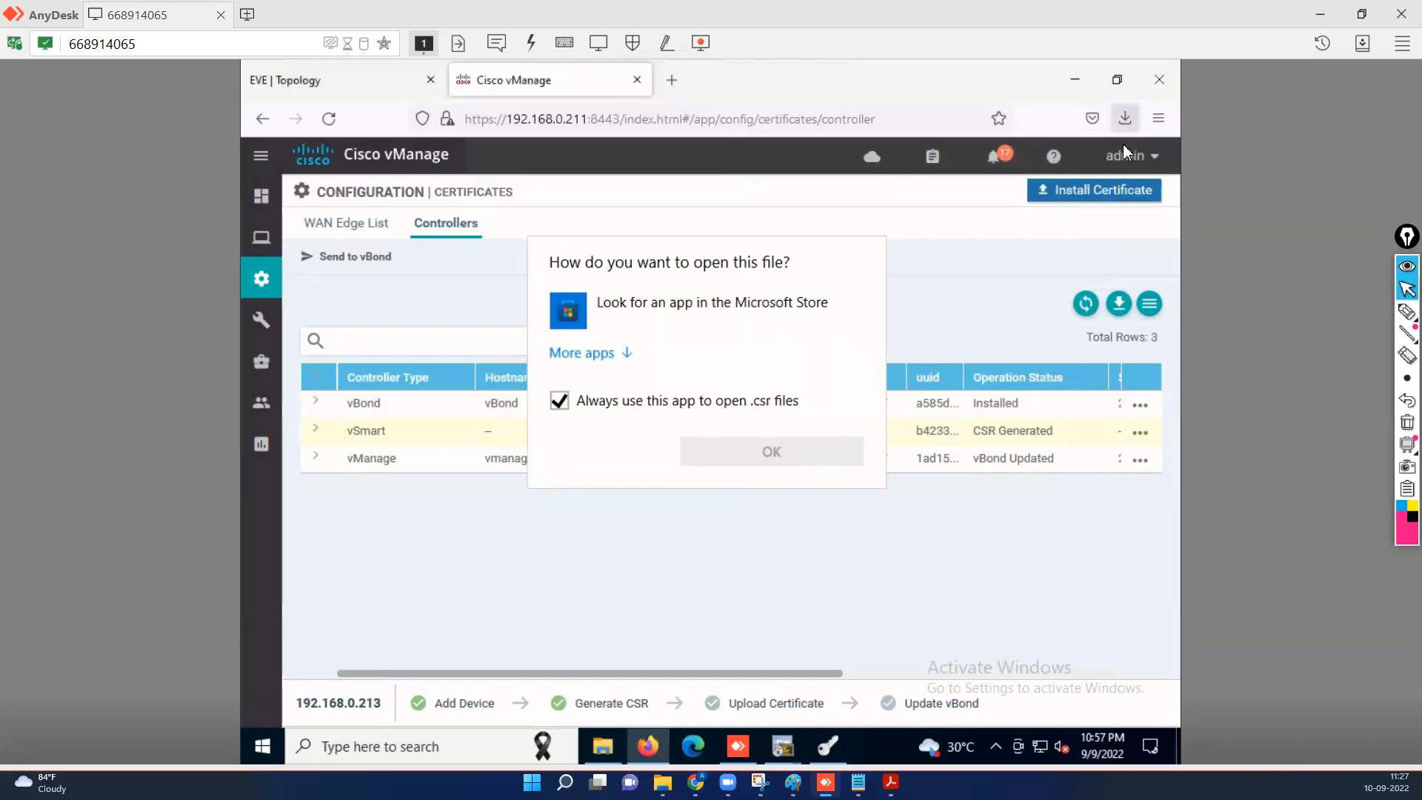
click(1126, 118)
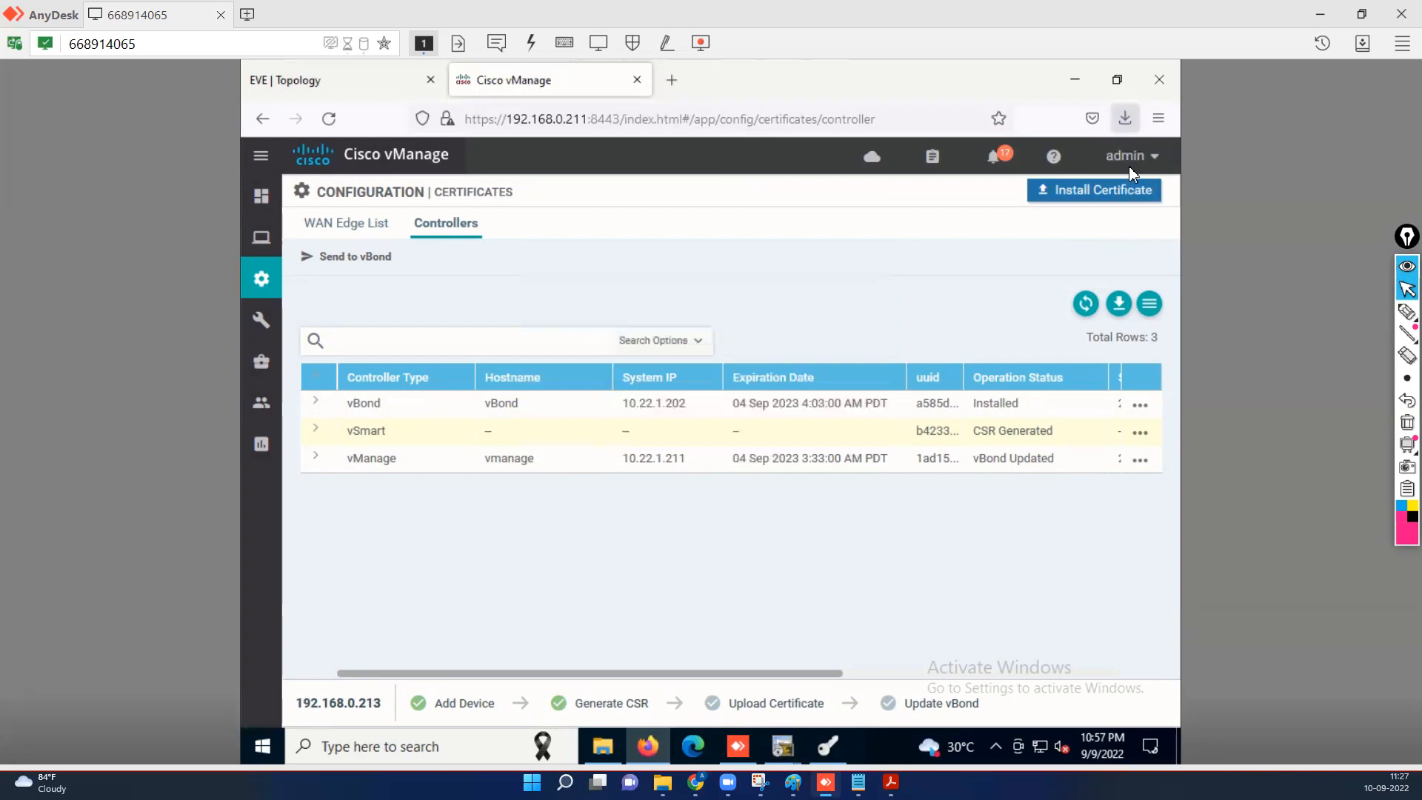
Reveal the newest undefined.csr (1.2 KB) in the Downloads folder, then minimize both windows.
click(989, 280)
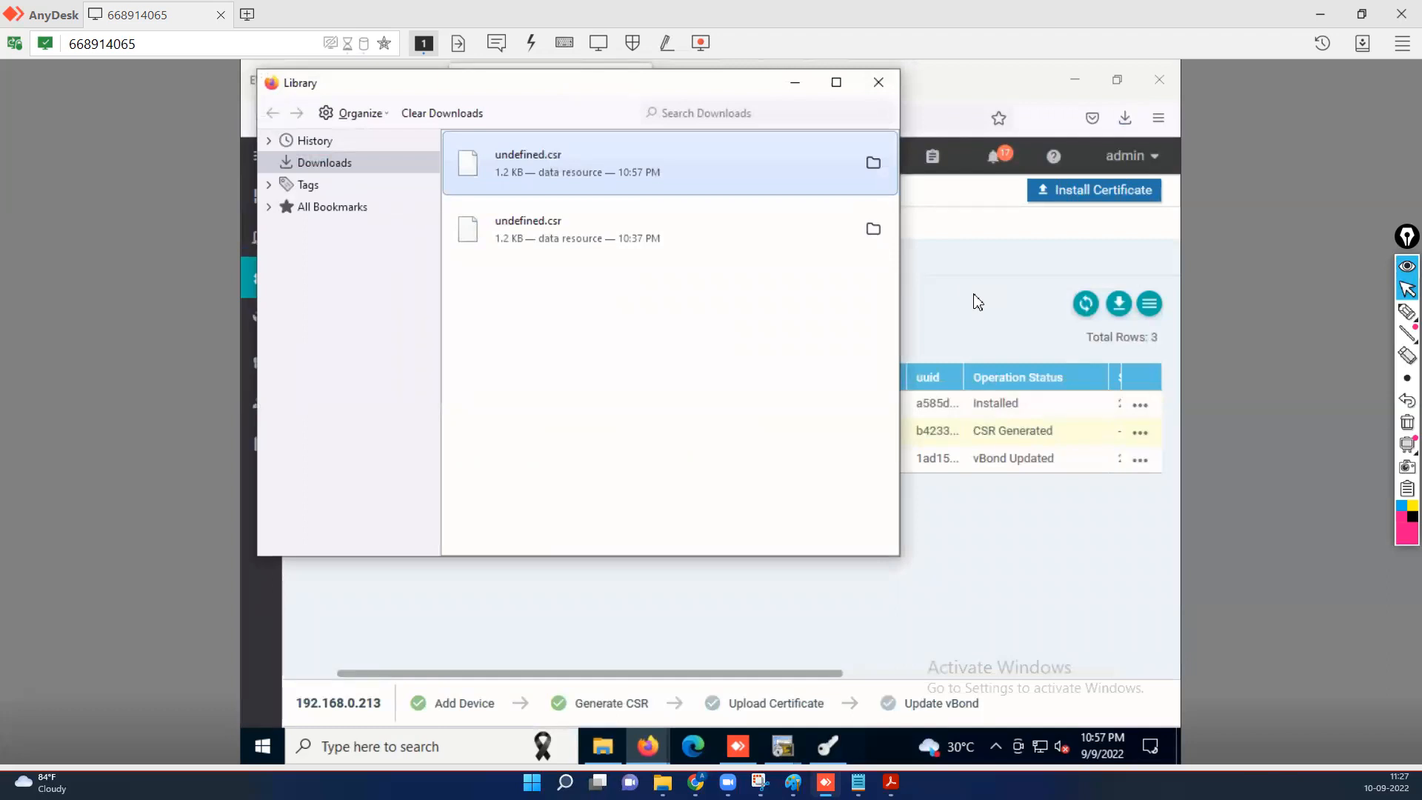
click(874, 161)
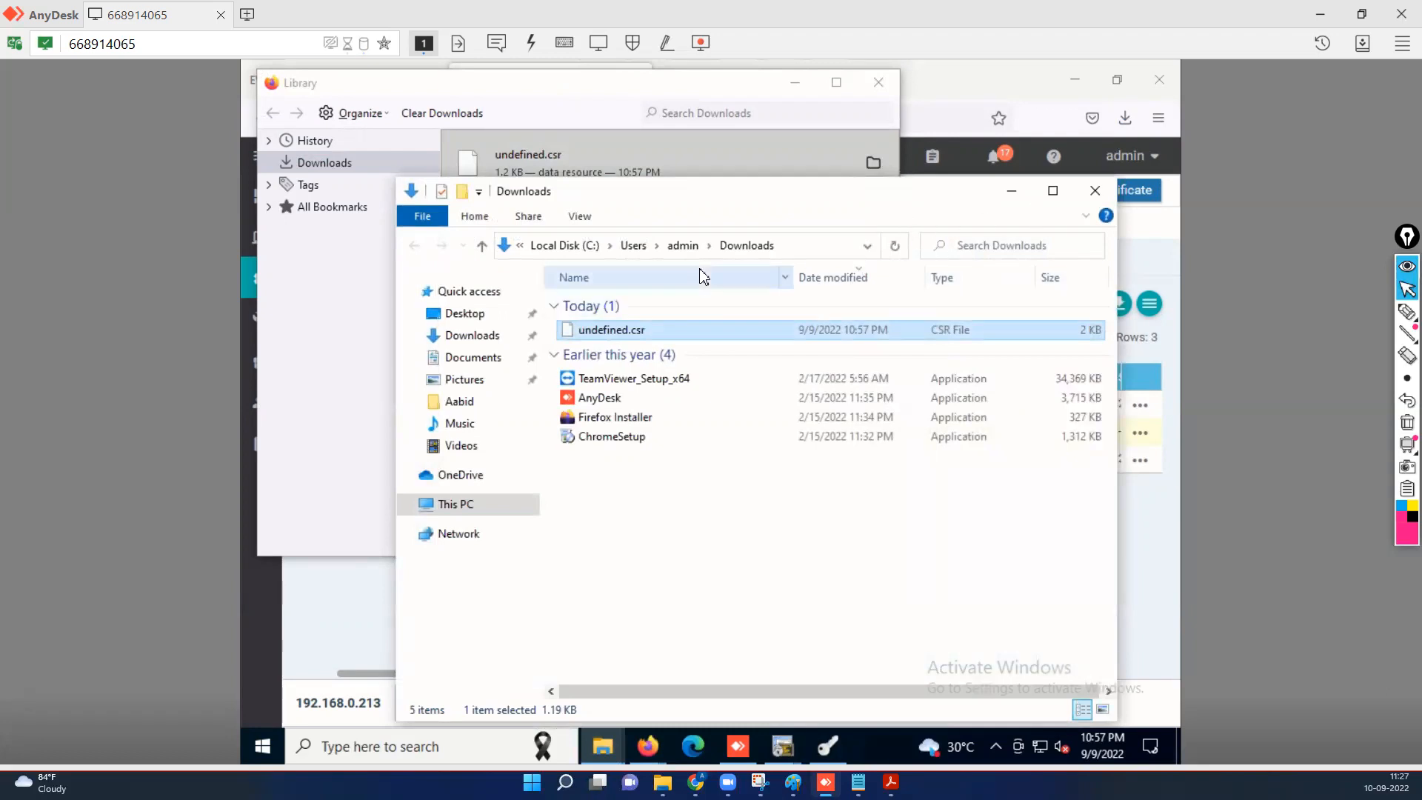
click(1015, 197)
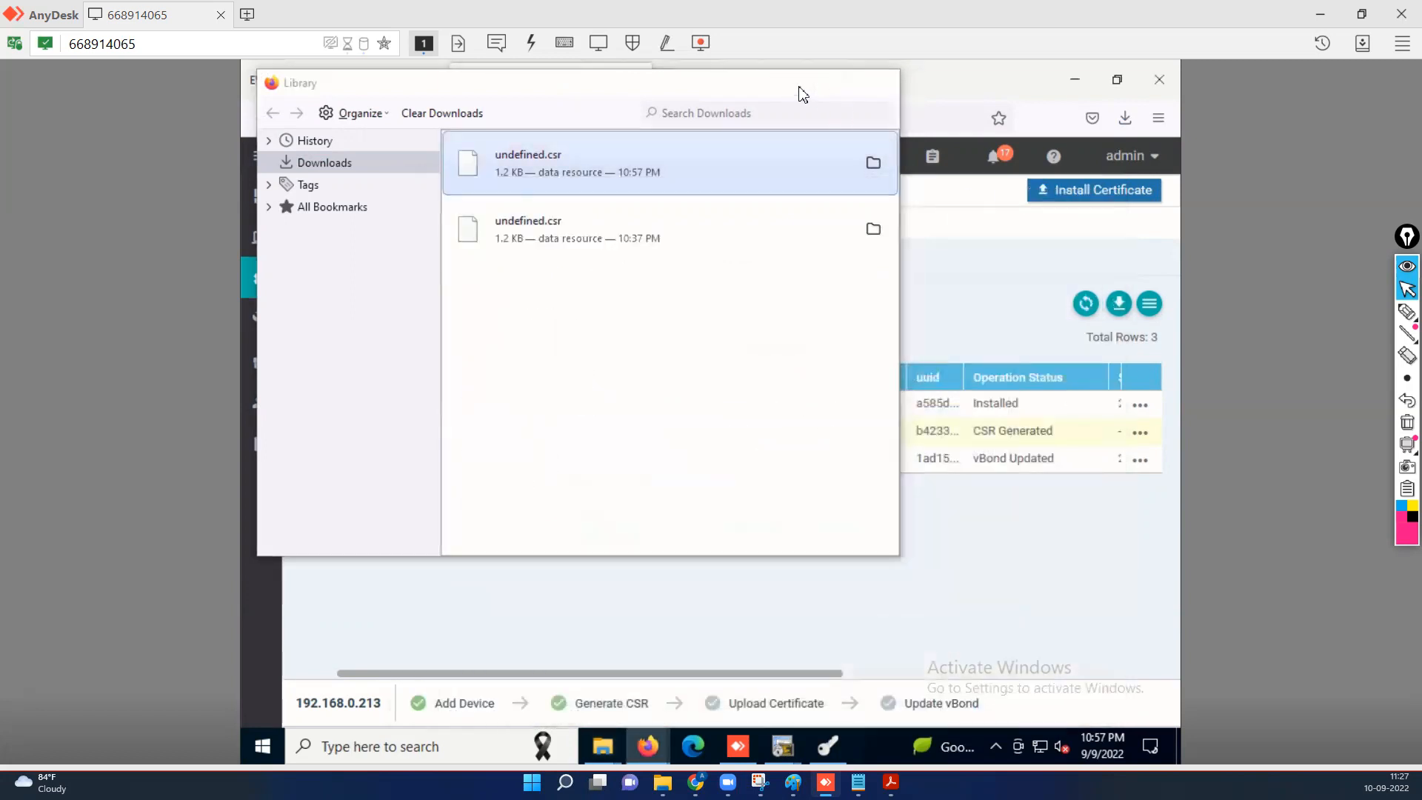
click(797, 89)
Import Downloads\undefined.csr into XCA as a certificate signing request.
click(821, 747)
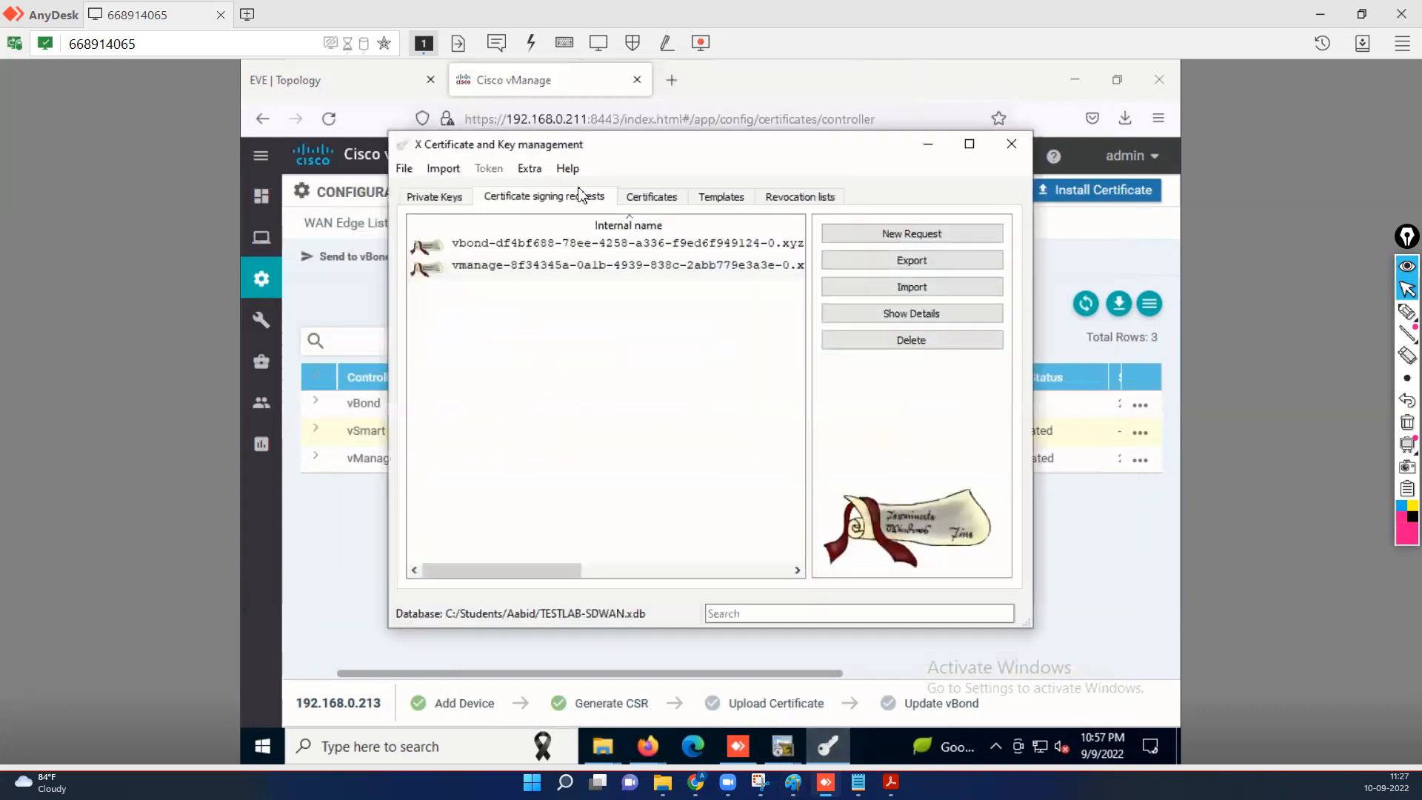
click(910, 289)
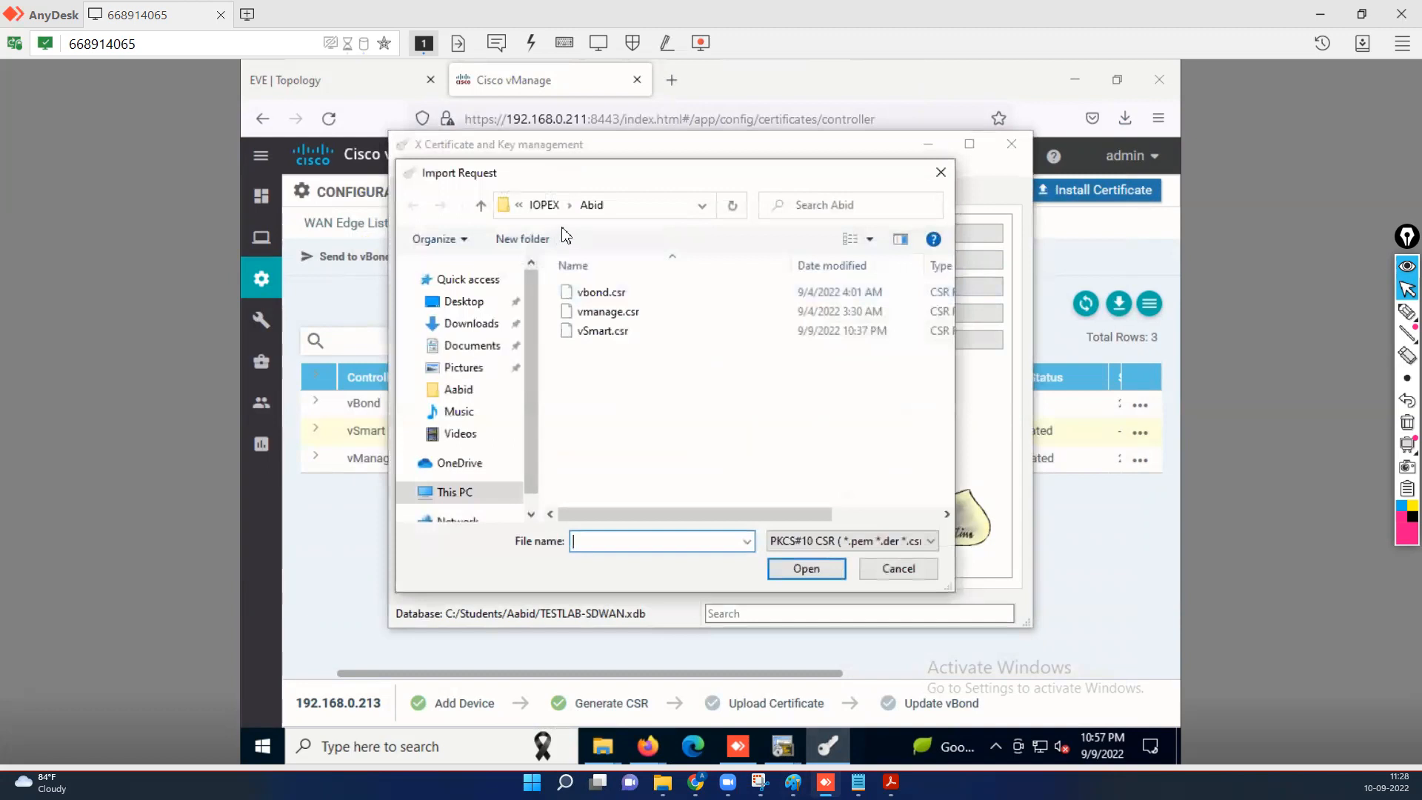
click(483, 324)
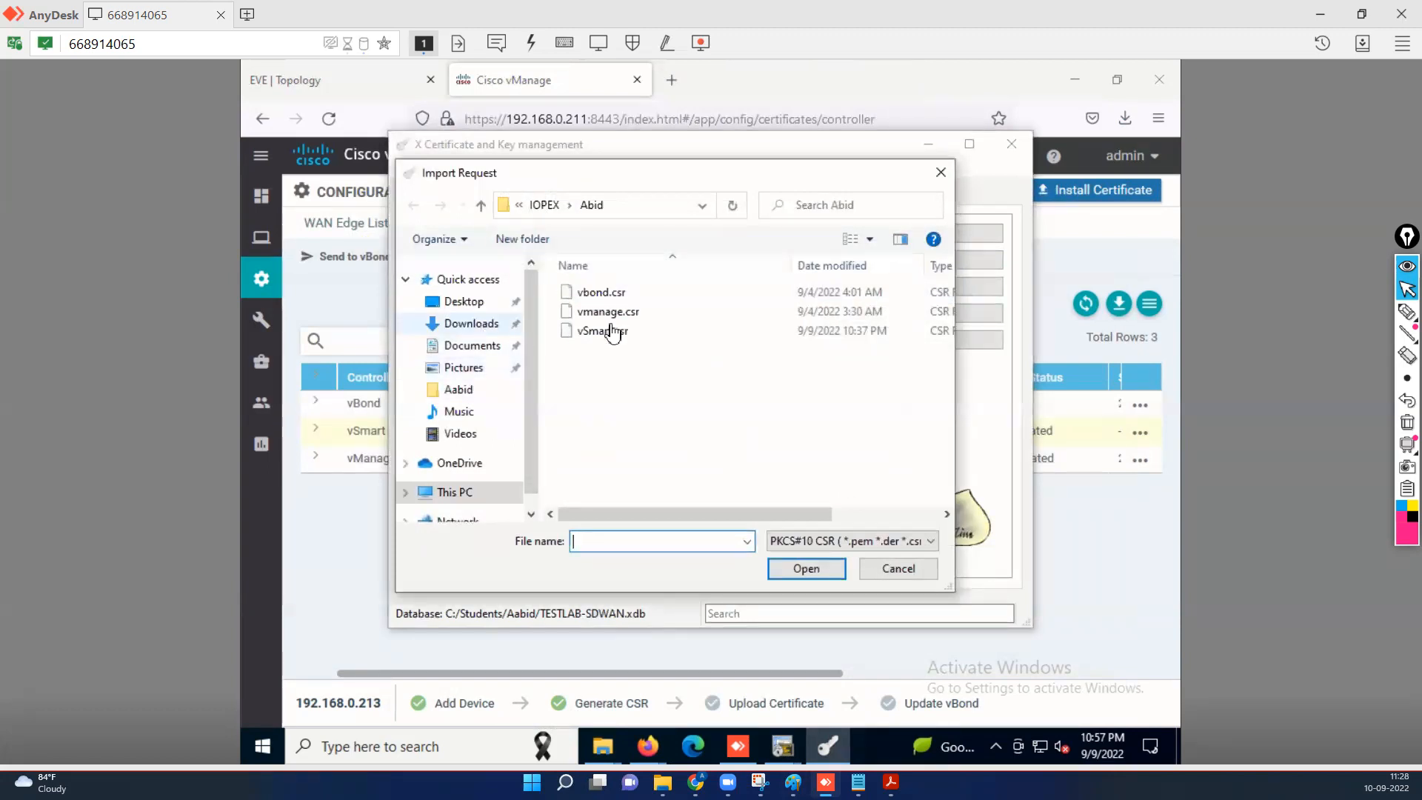
click(624, 326)
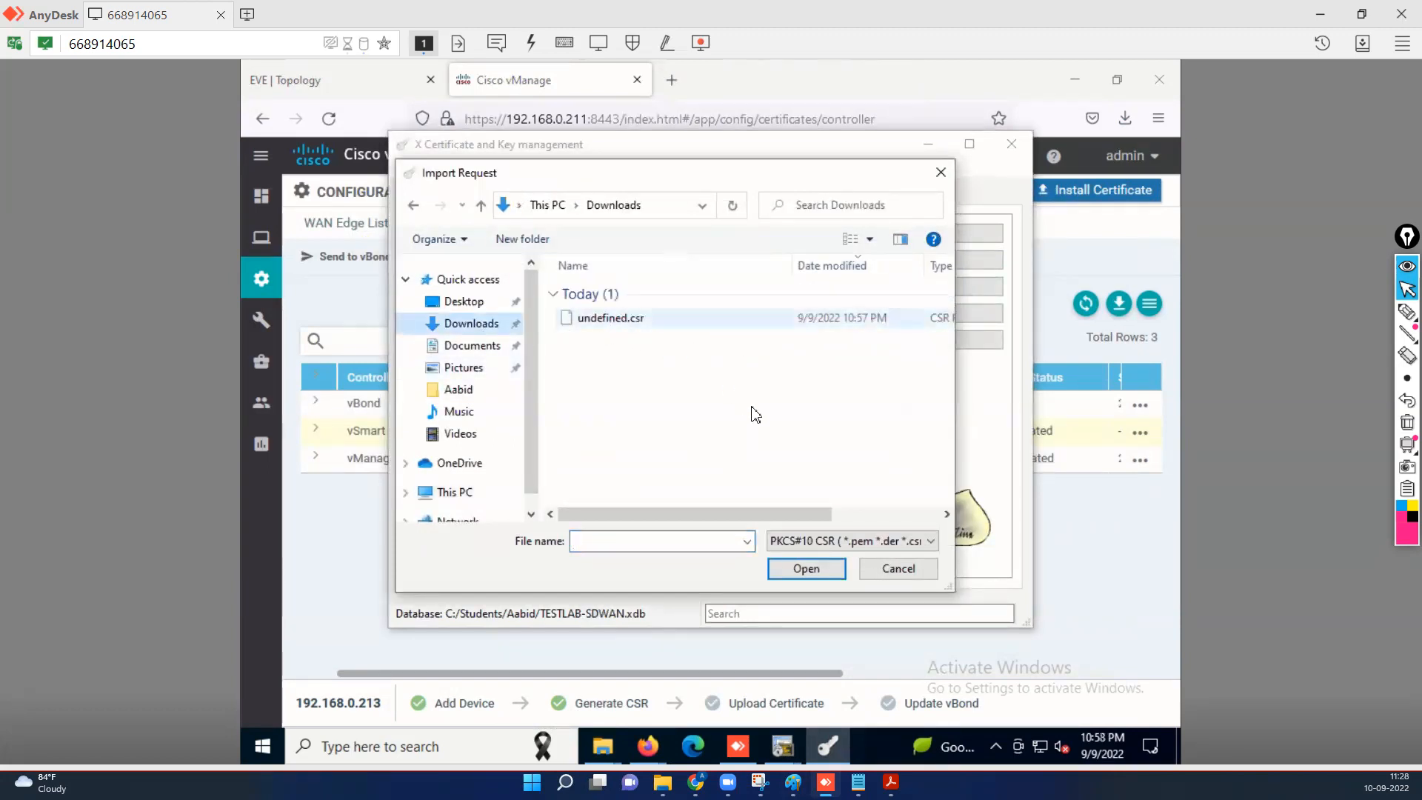
click(807, 571)
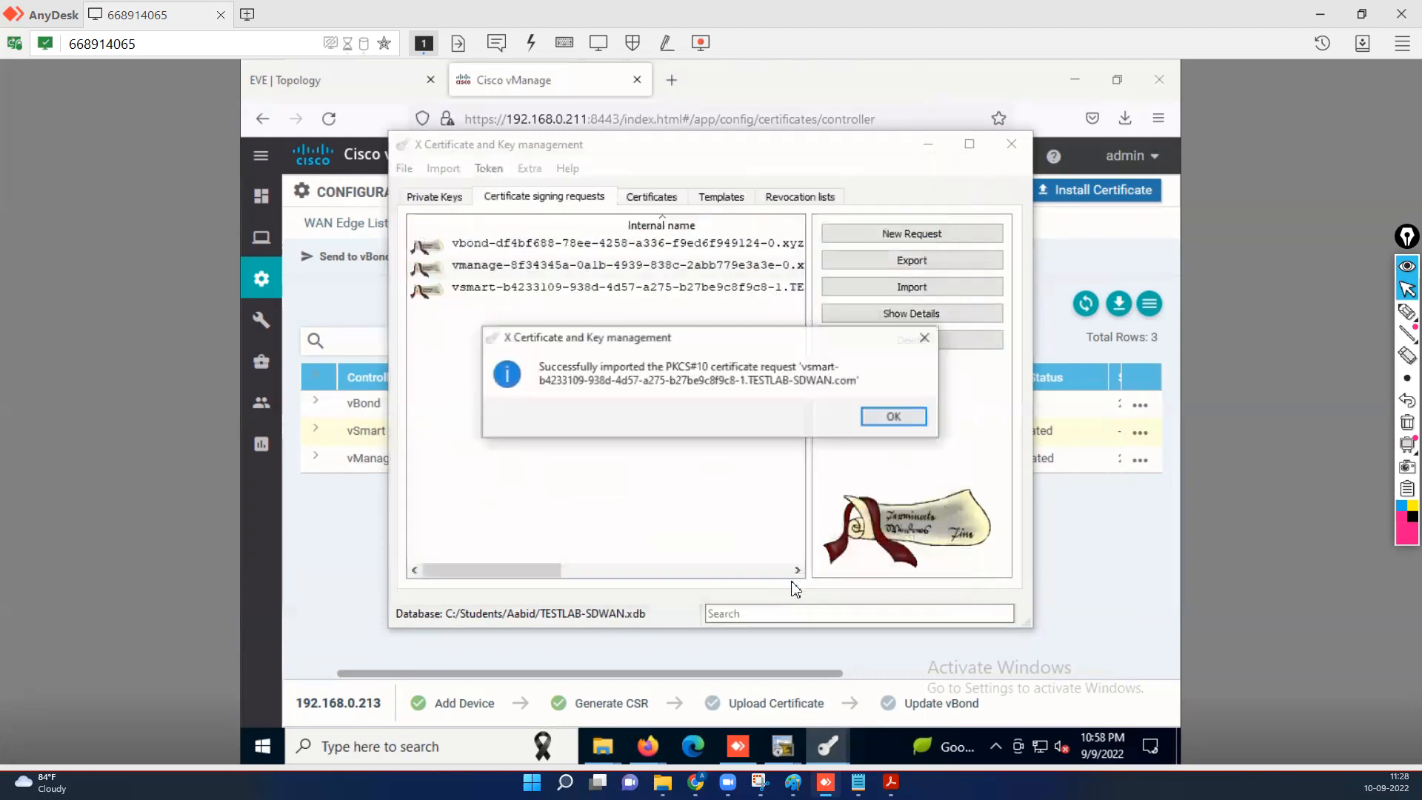
click(912, 422)
Review the imported vsmart request's subject (TESTLAB-SDWAN, Mumbai, IN) and extensions.
click(480, 289)
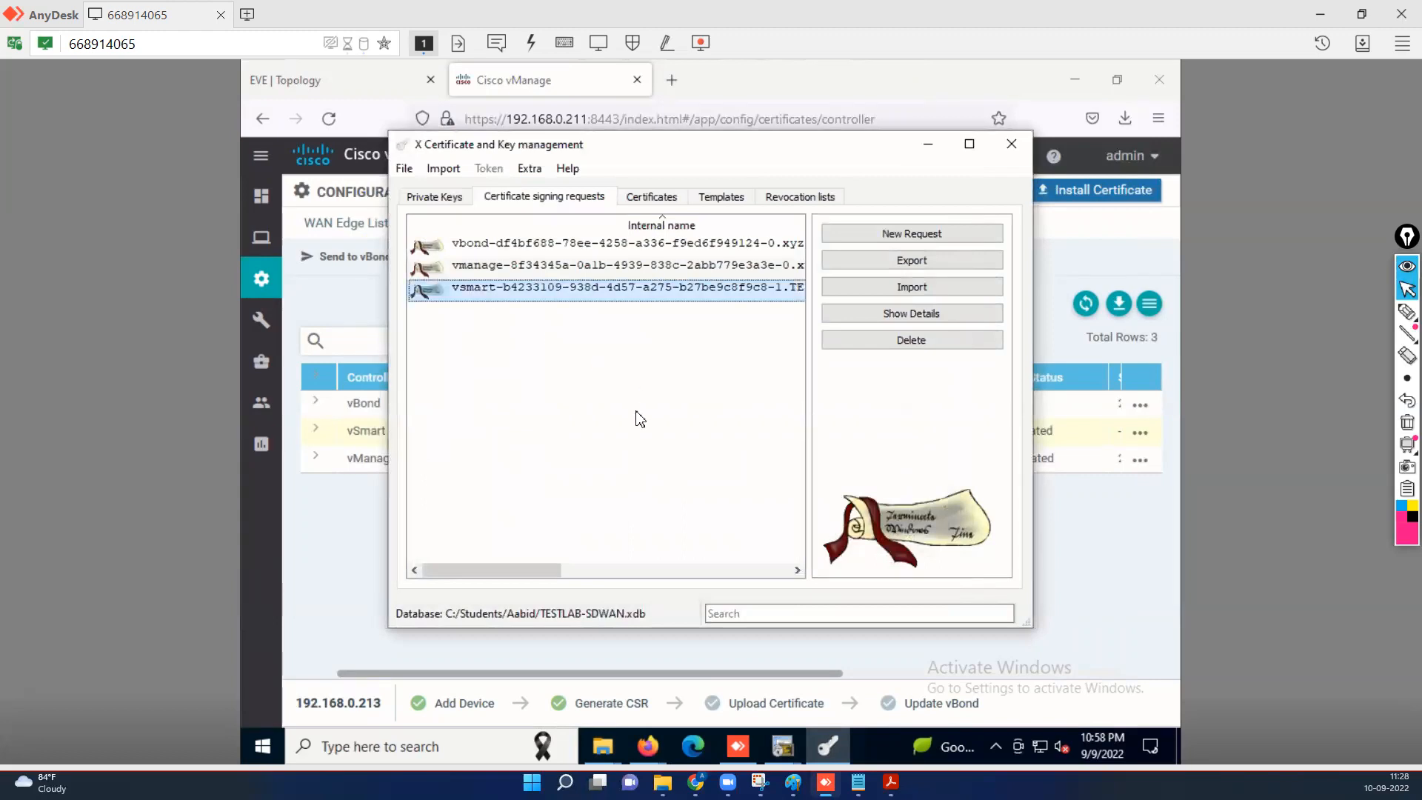
click(912, 313)
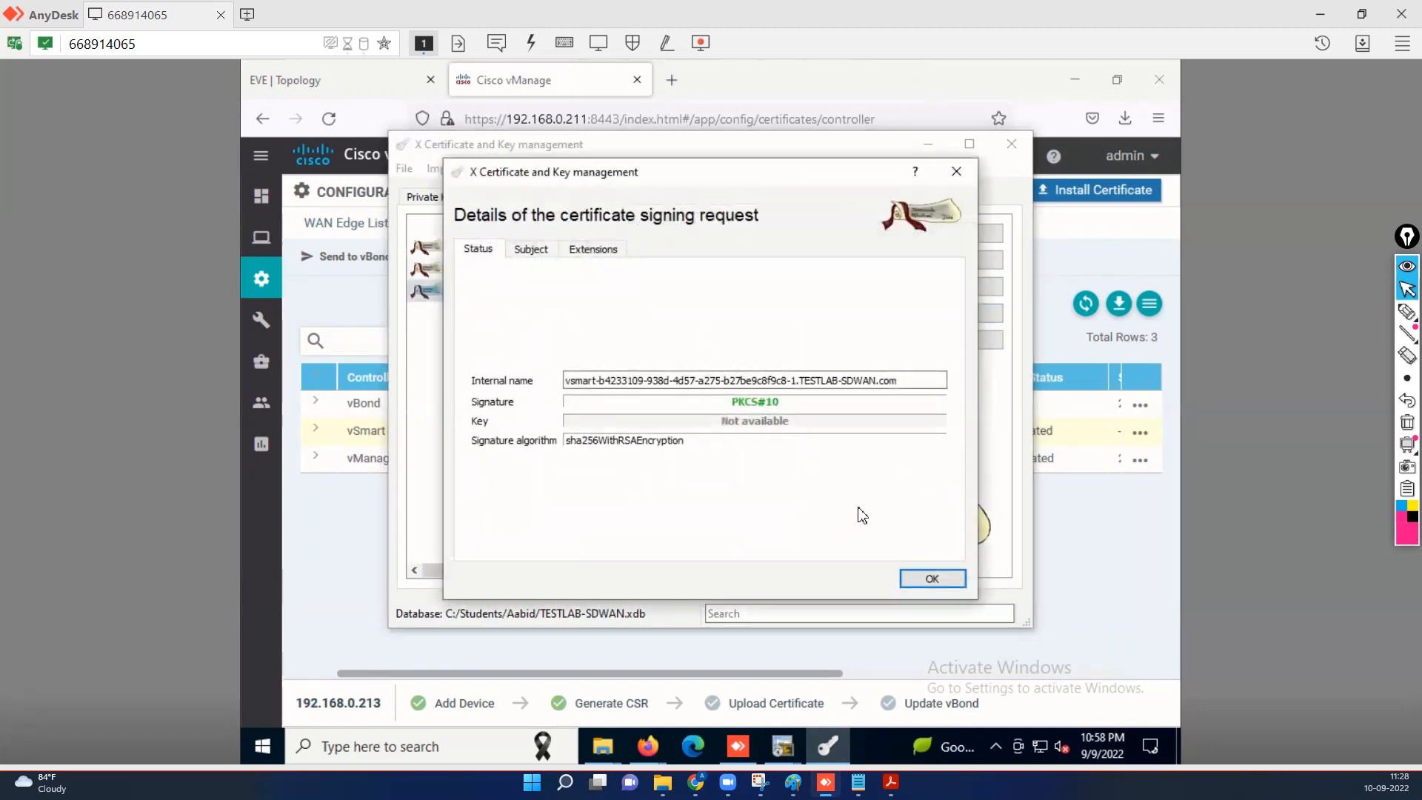
click(553, 251)
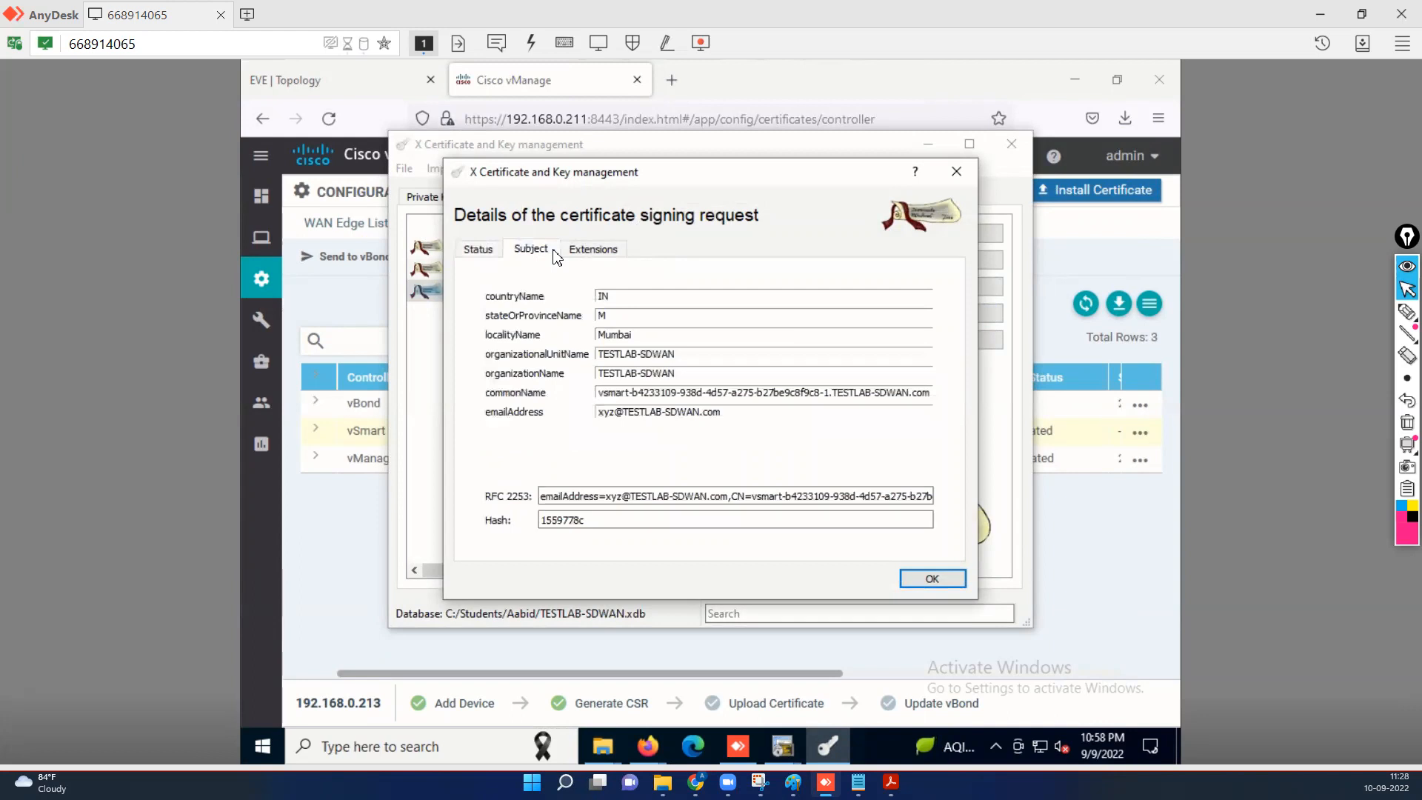
click(587, 252)
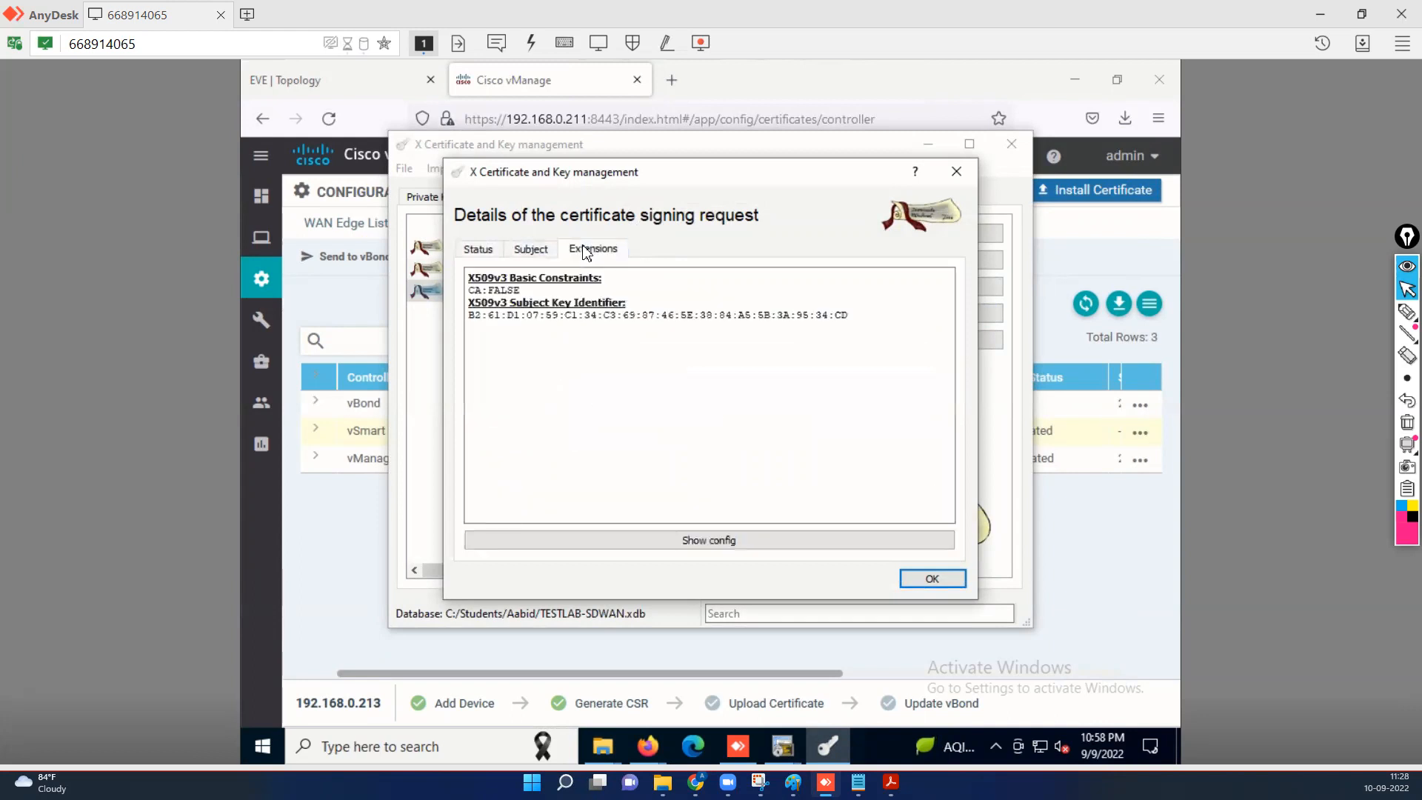
click(930, 578)
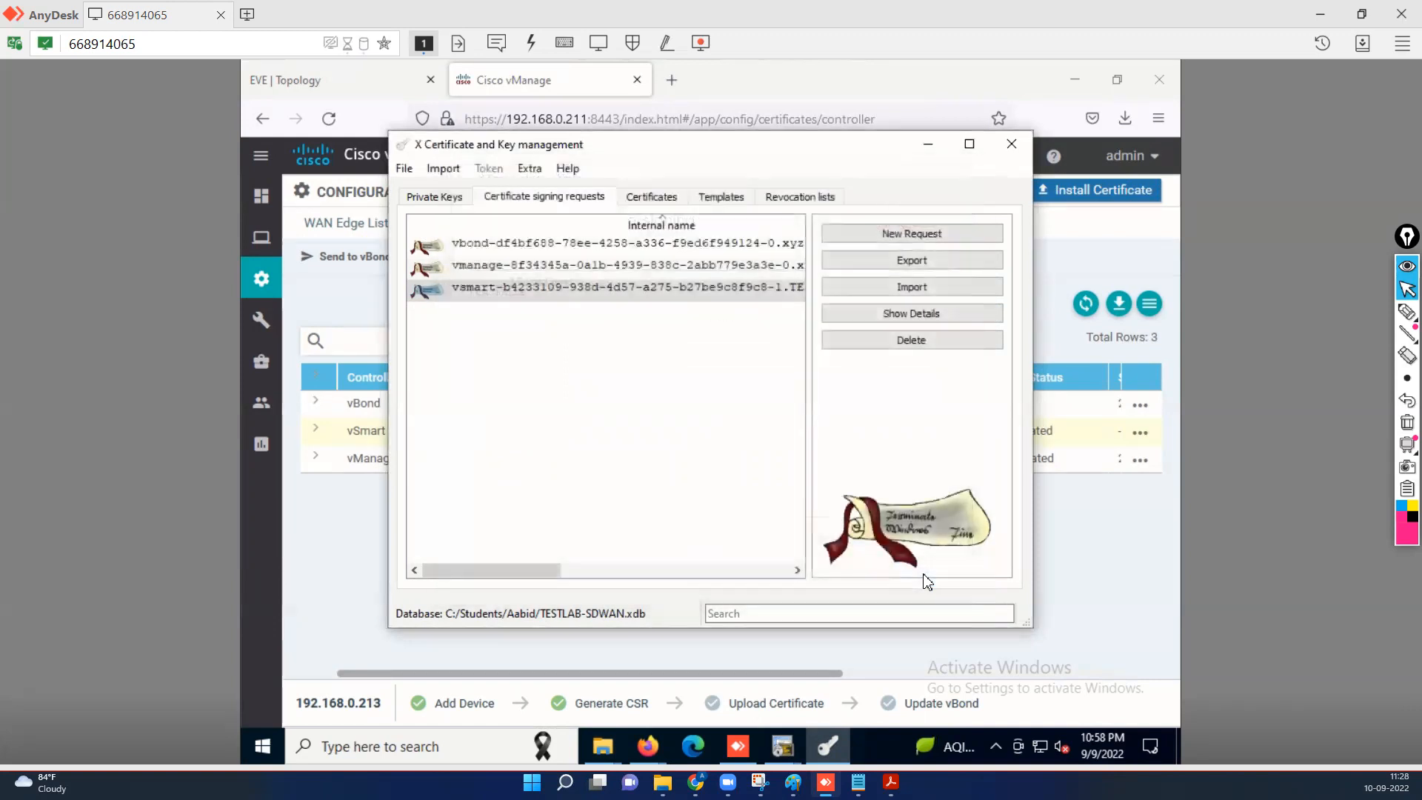
click(472, 294)
Sign the vsmart request with Rootca using the HTTPS_server template and 365-day validity.
right_click(468, 292)
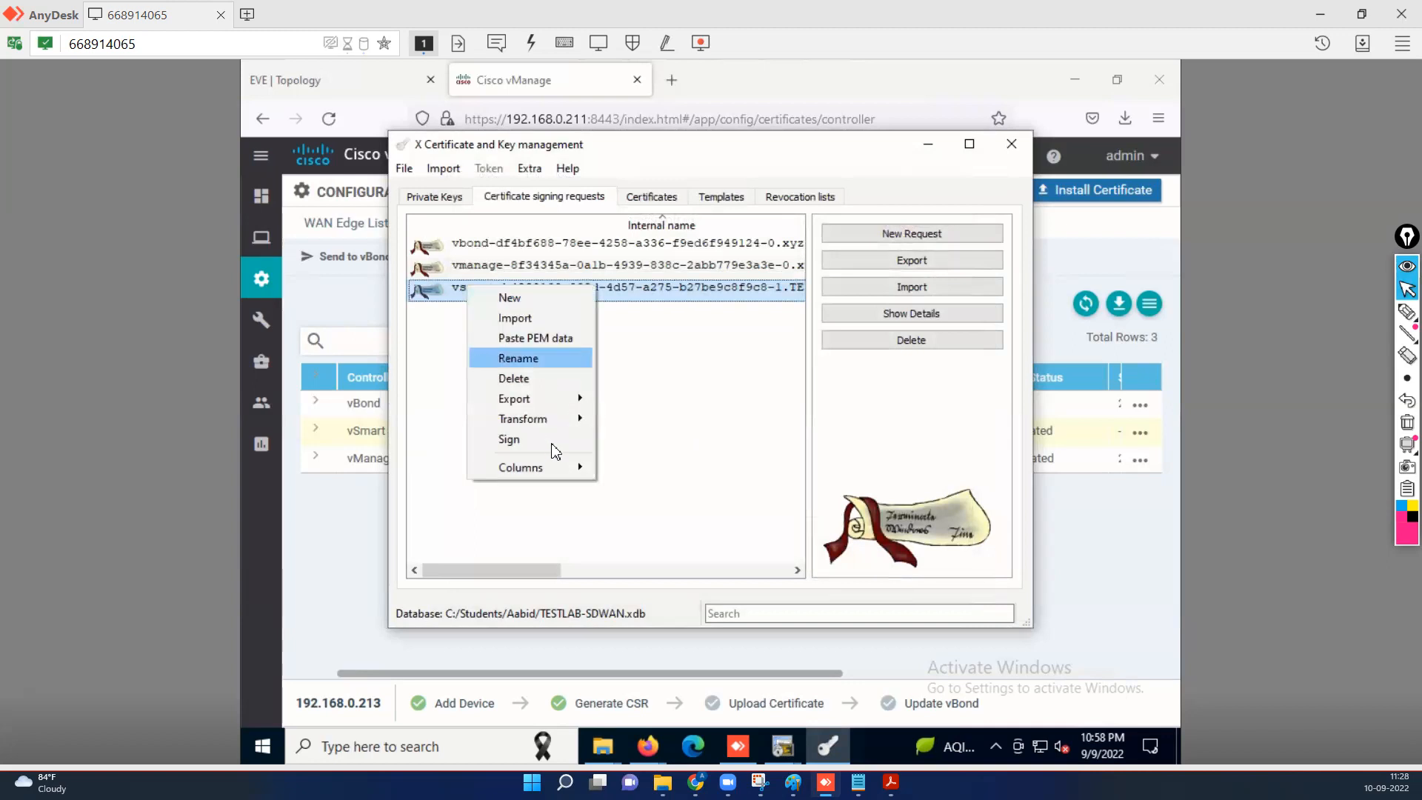
click(554, 444)
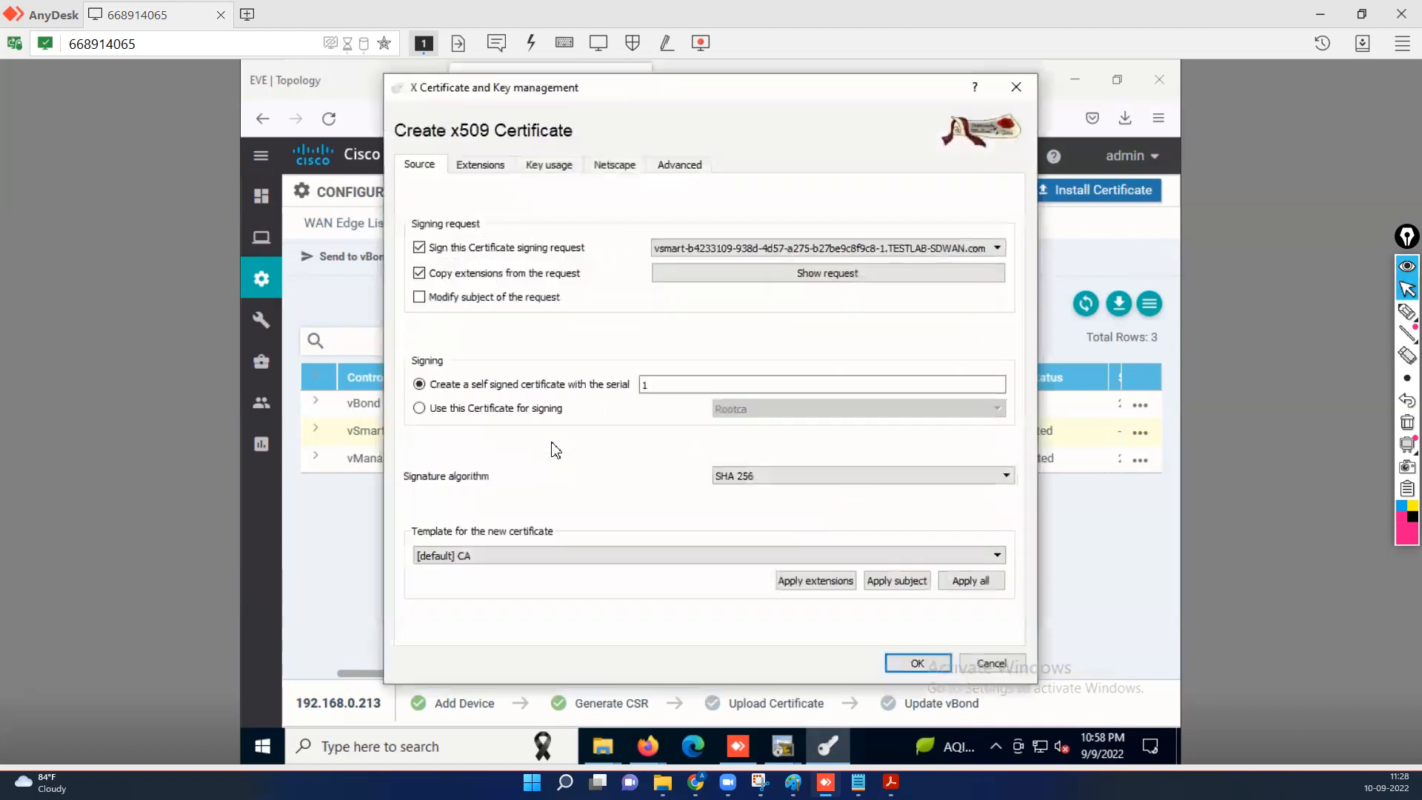
click(419, 408)
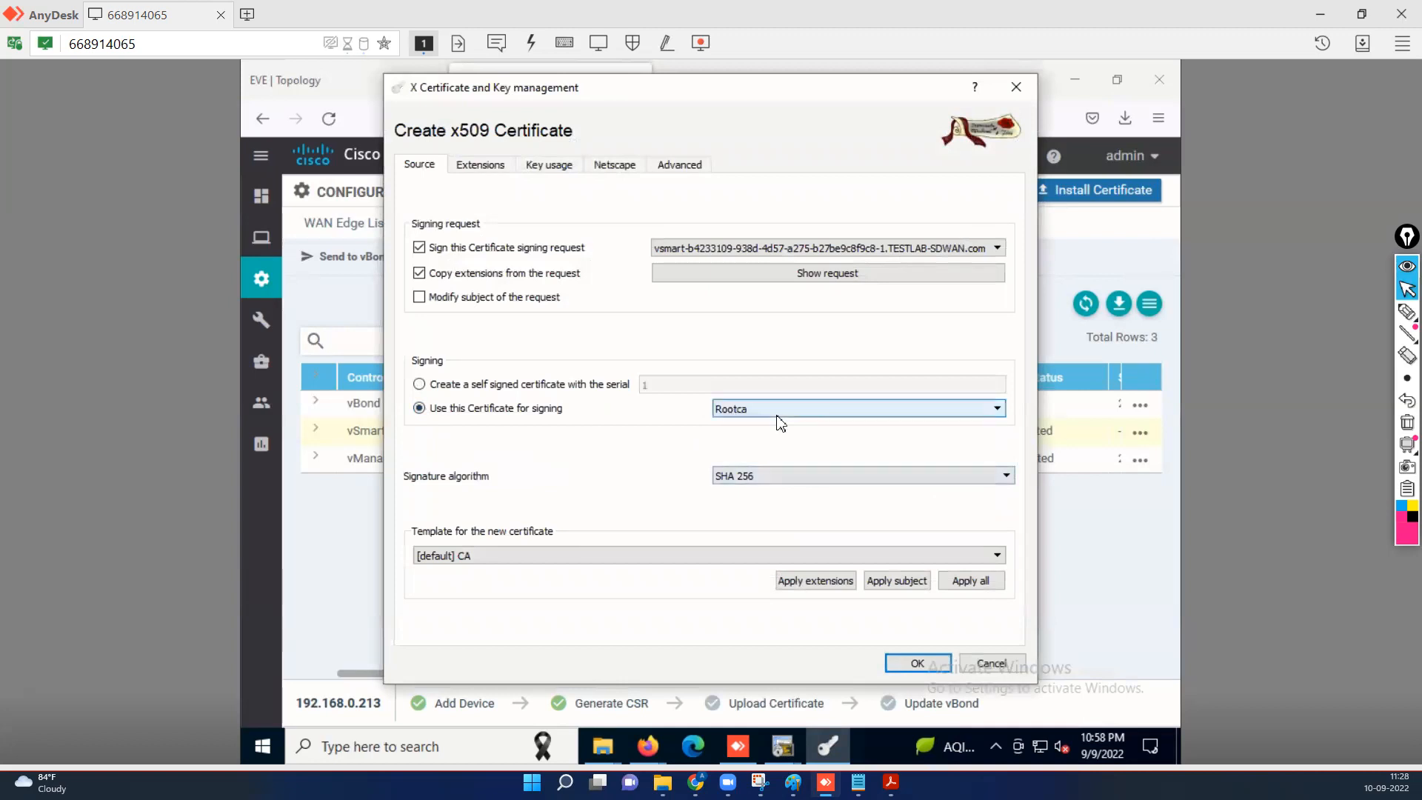
click(719, 557)
click(601, 595)
click(820, 584)
click(895, 583)
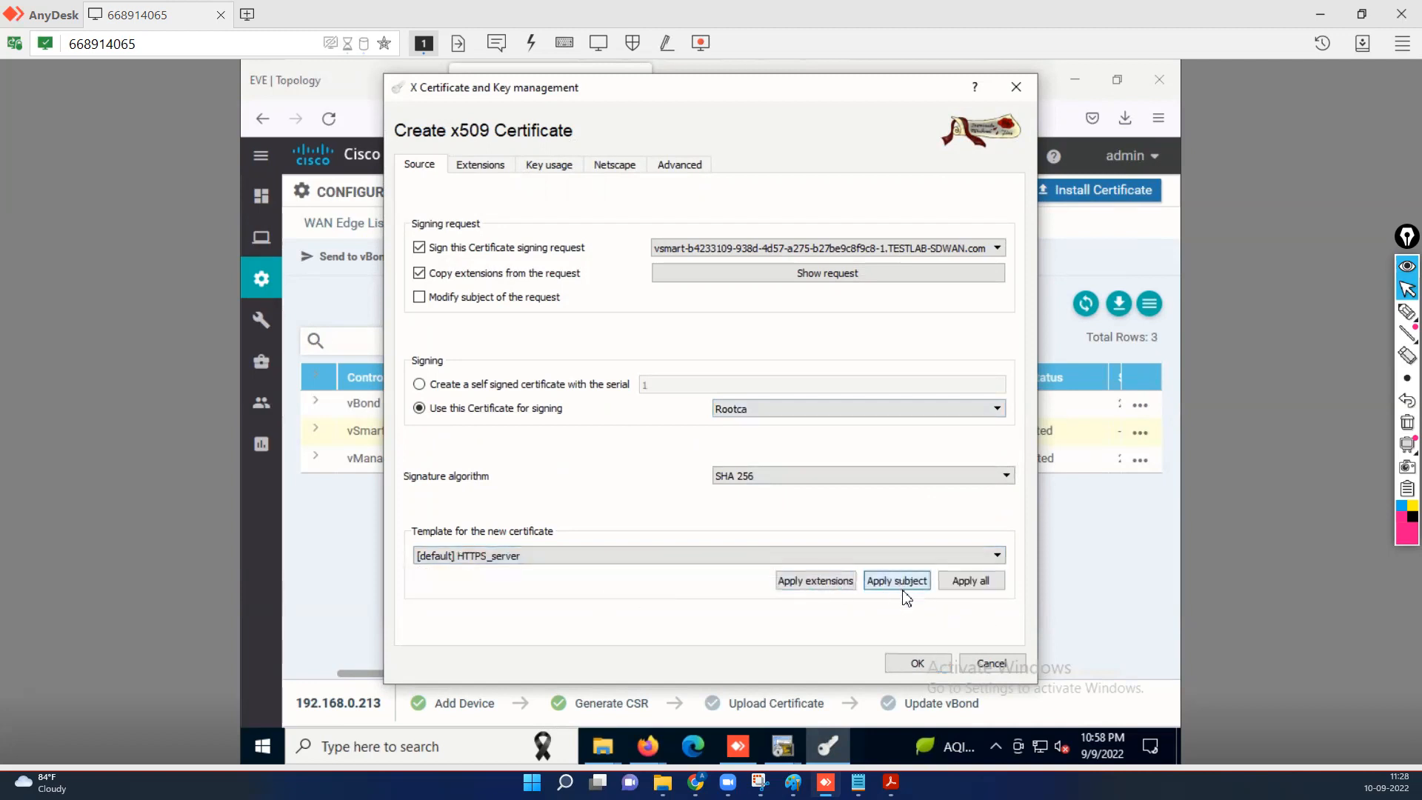
click(985, 583)
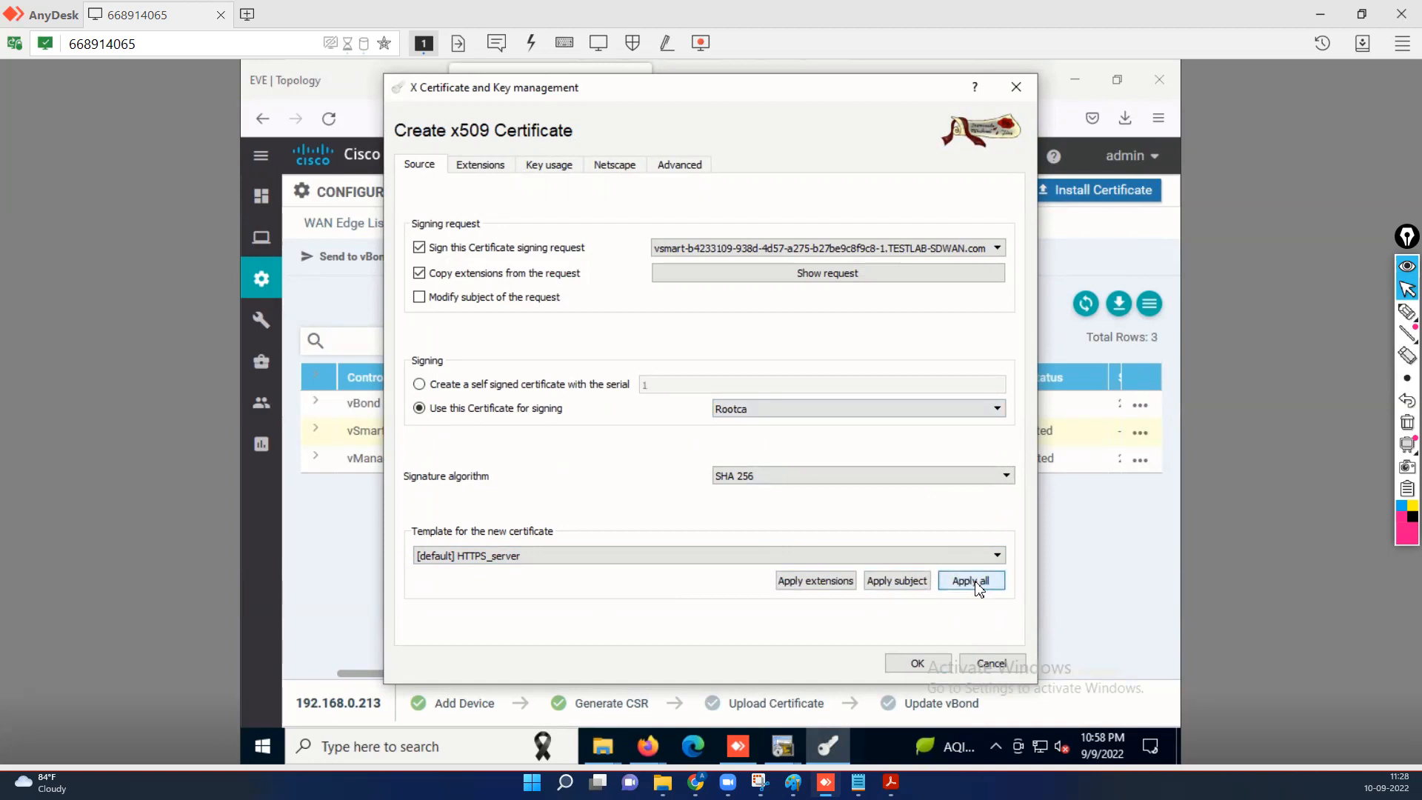
click(483, 166)
click(800, 415)
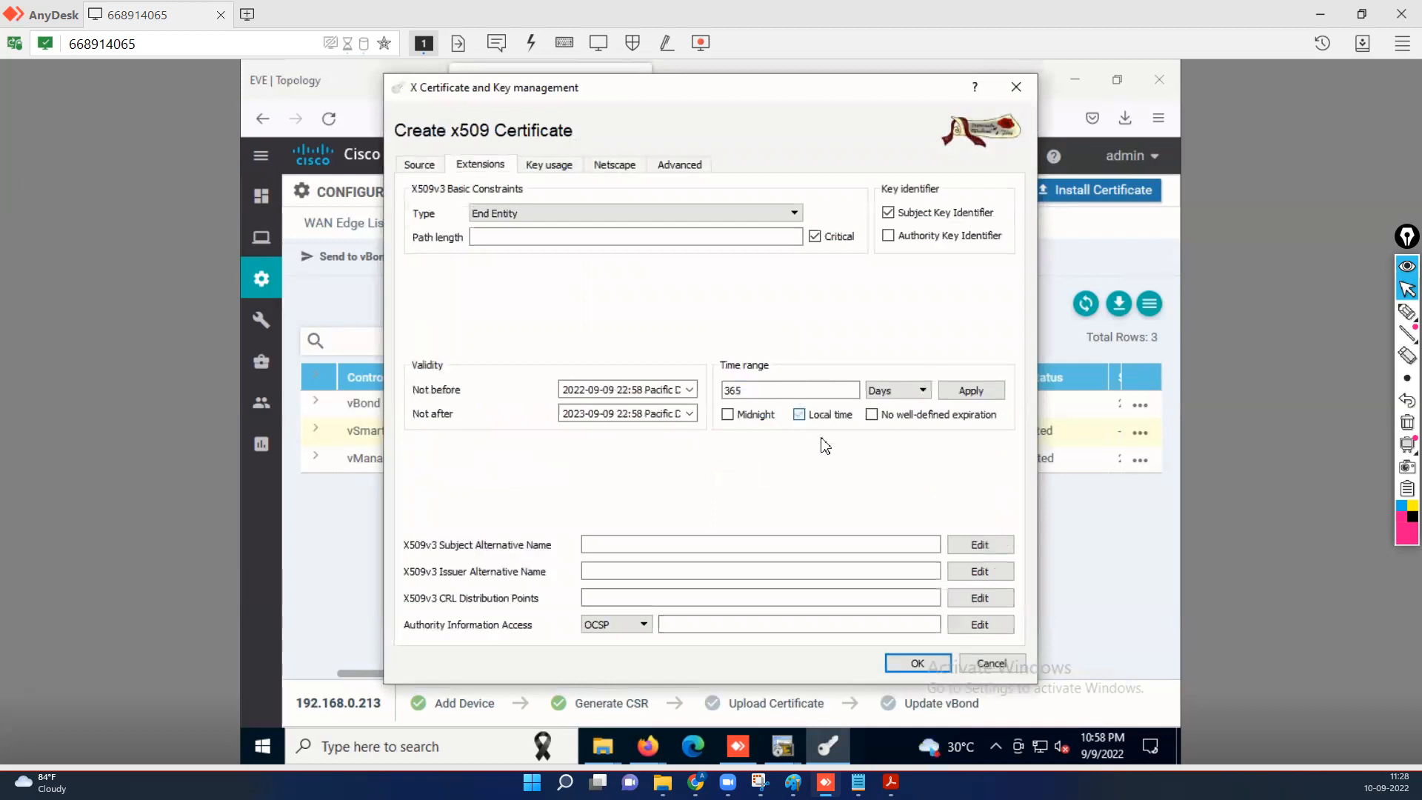
click(967, 393)
click(916, 663)
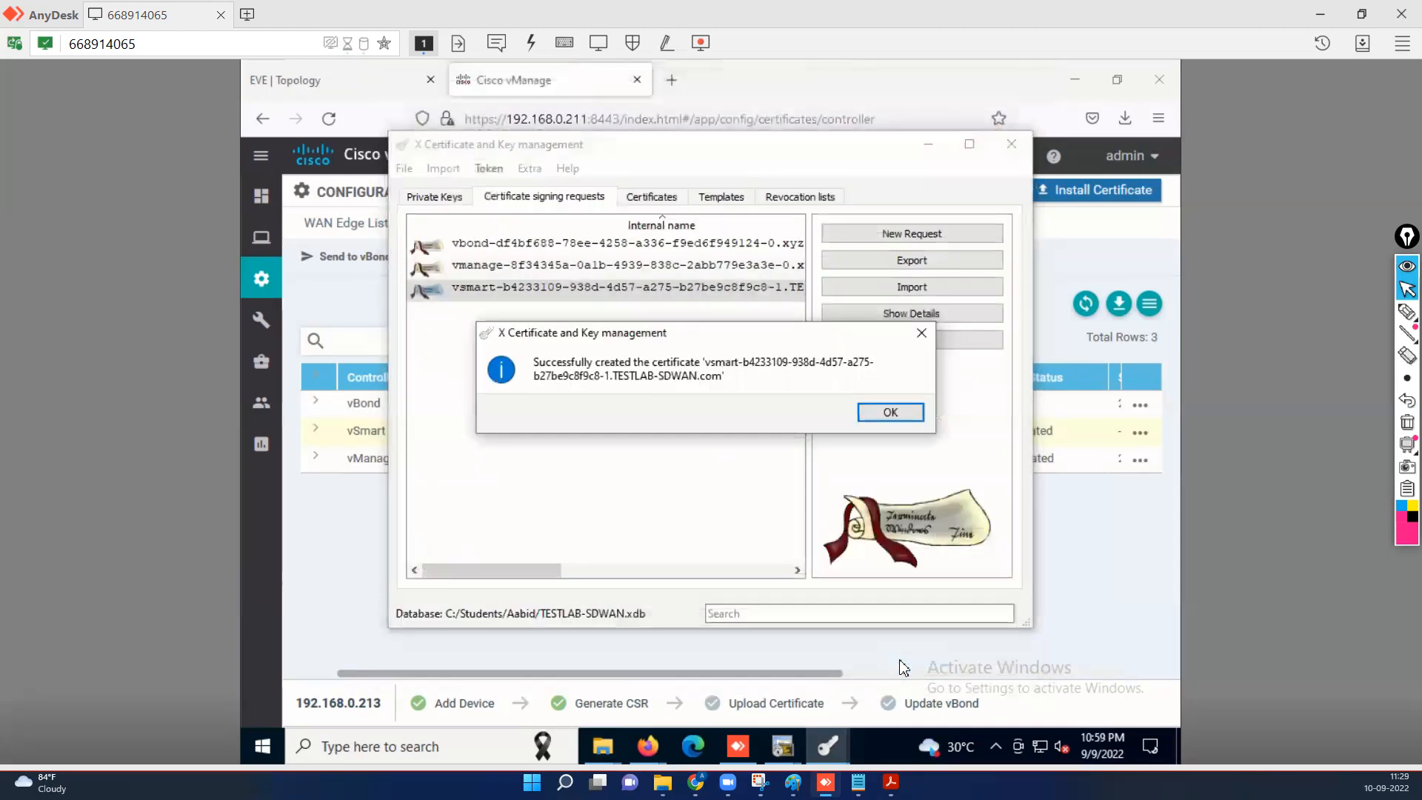
click(910, 413)
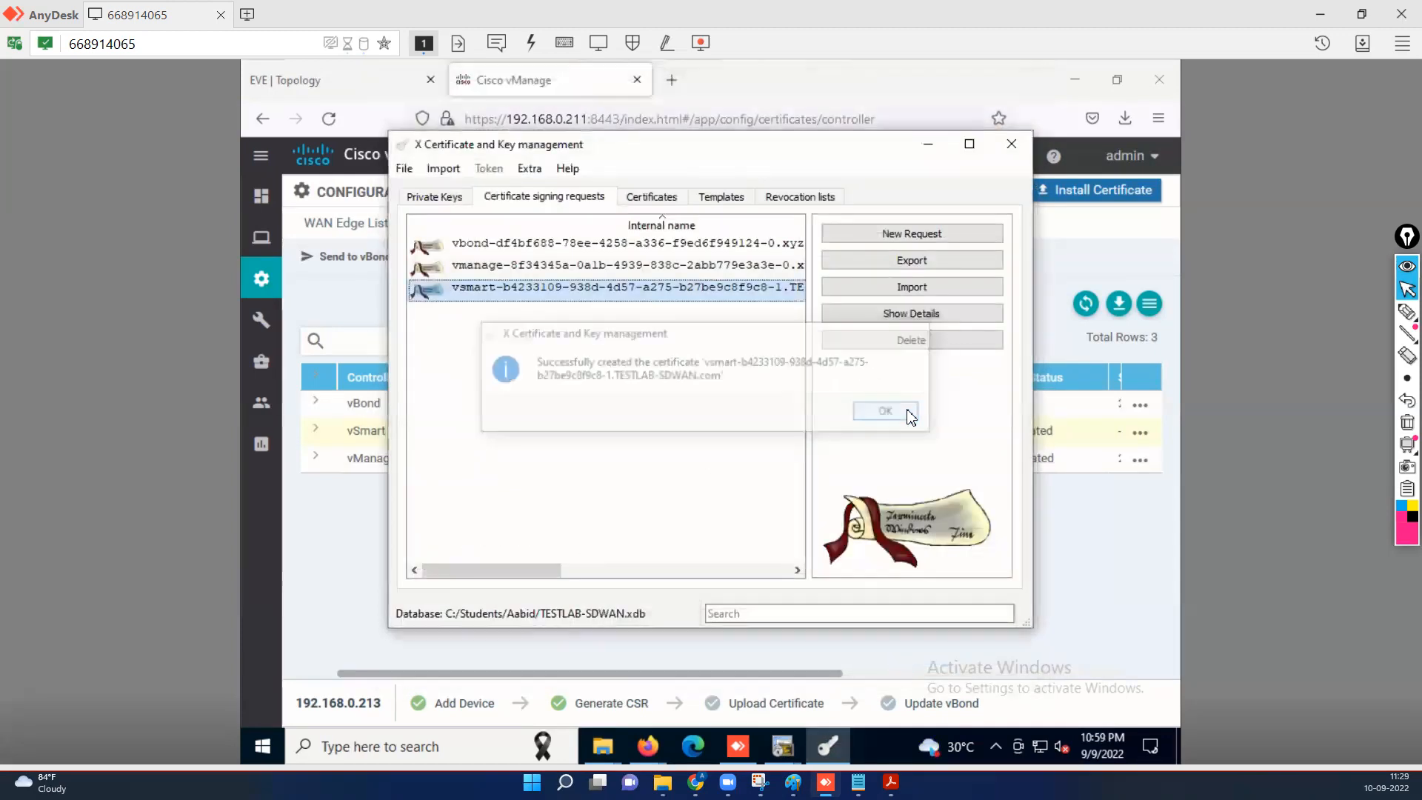
Export the new vsmart certificate to the clipboard.
click(652, 197)
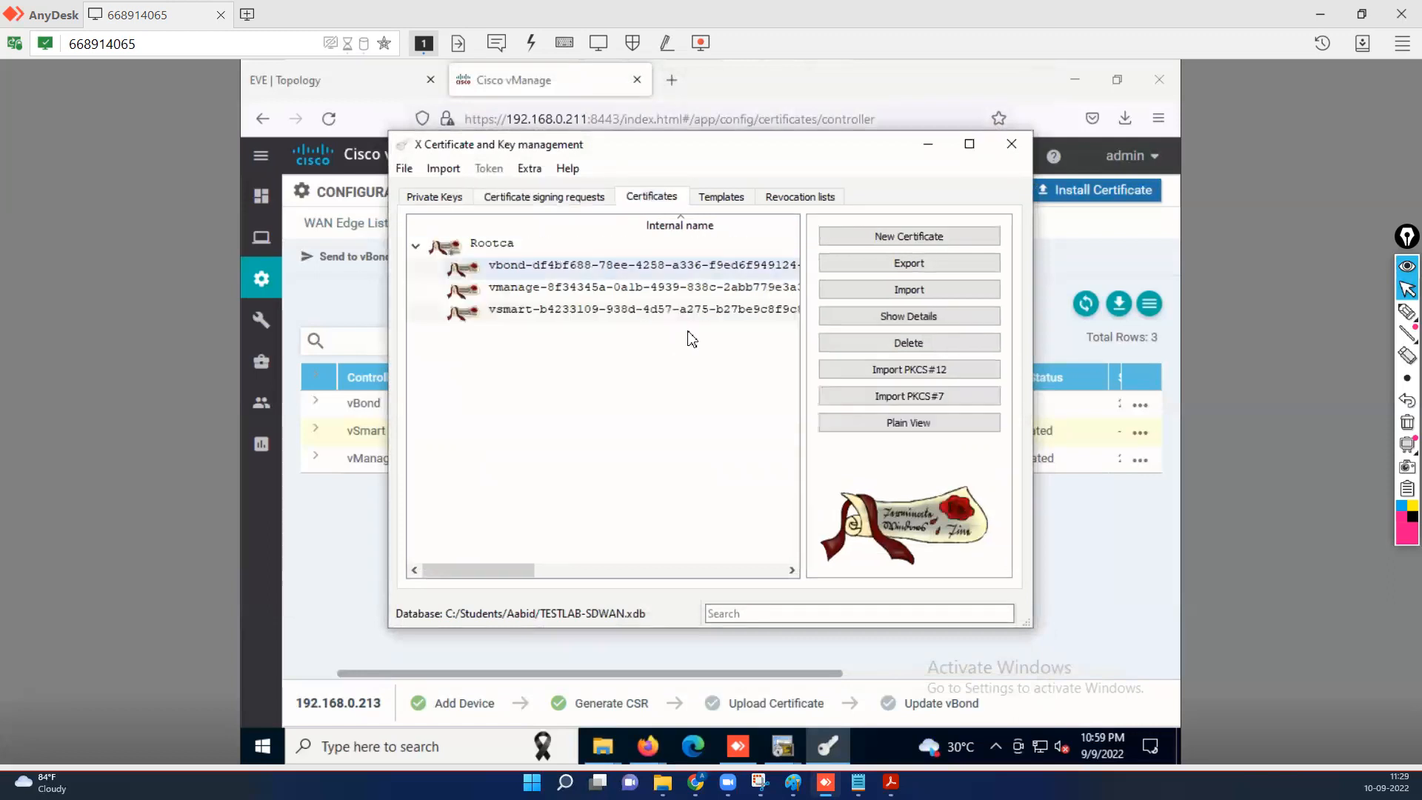
click(563, 311)
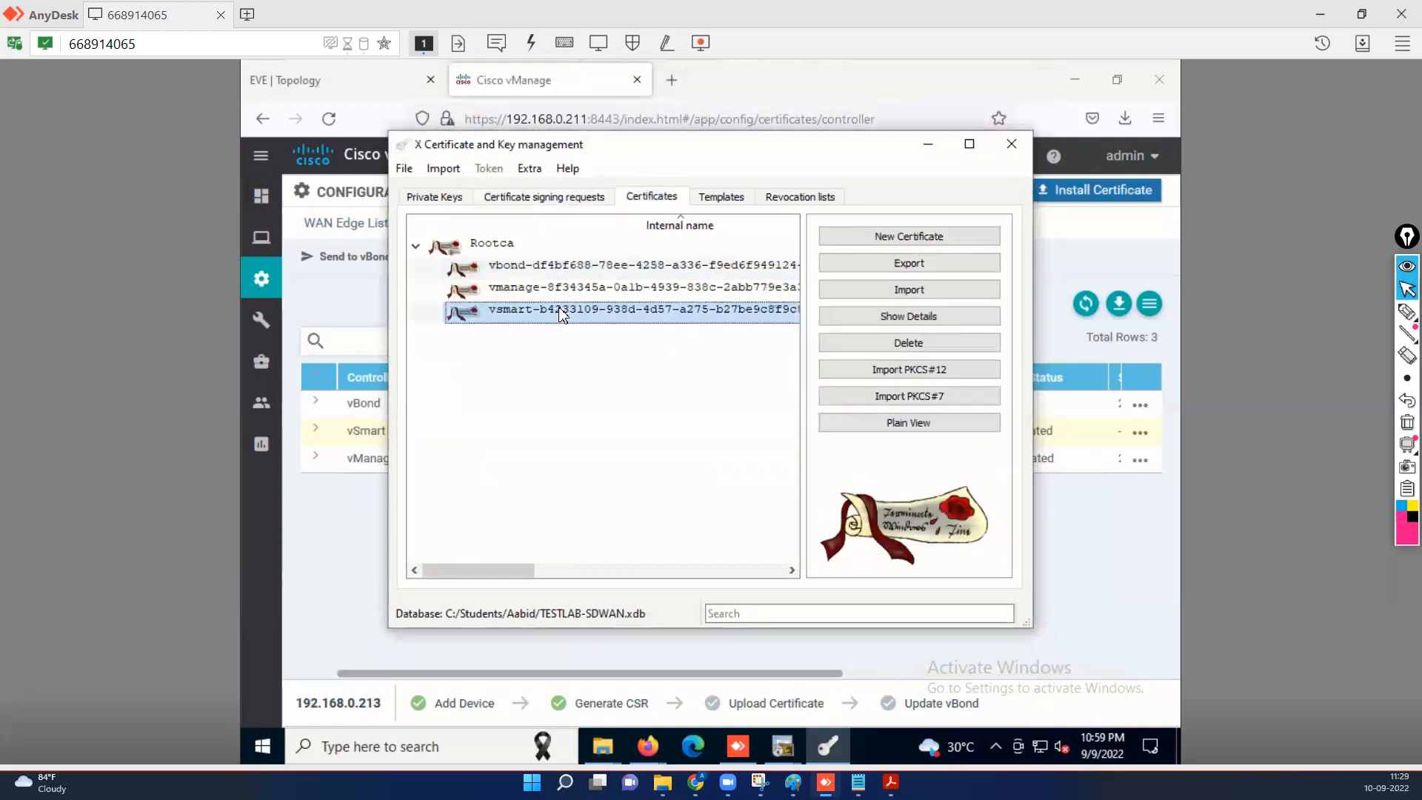
right_click(559, 315)
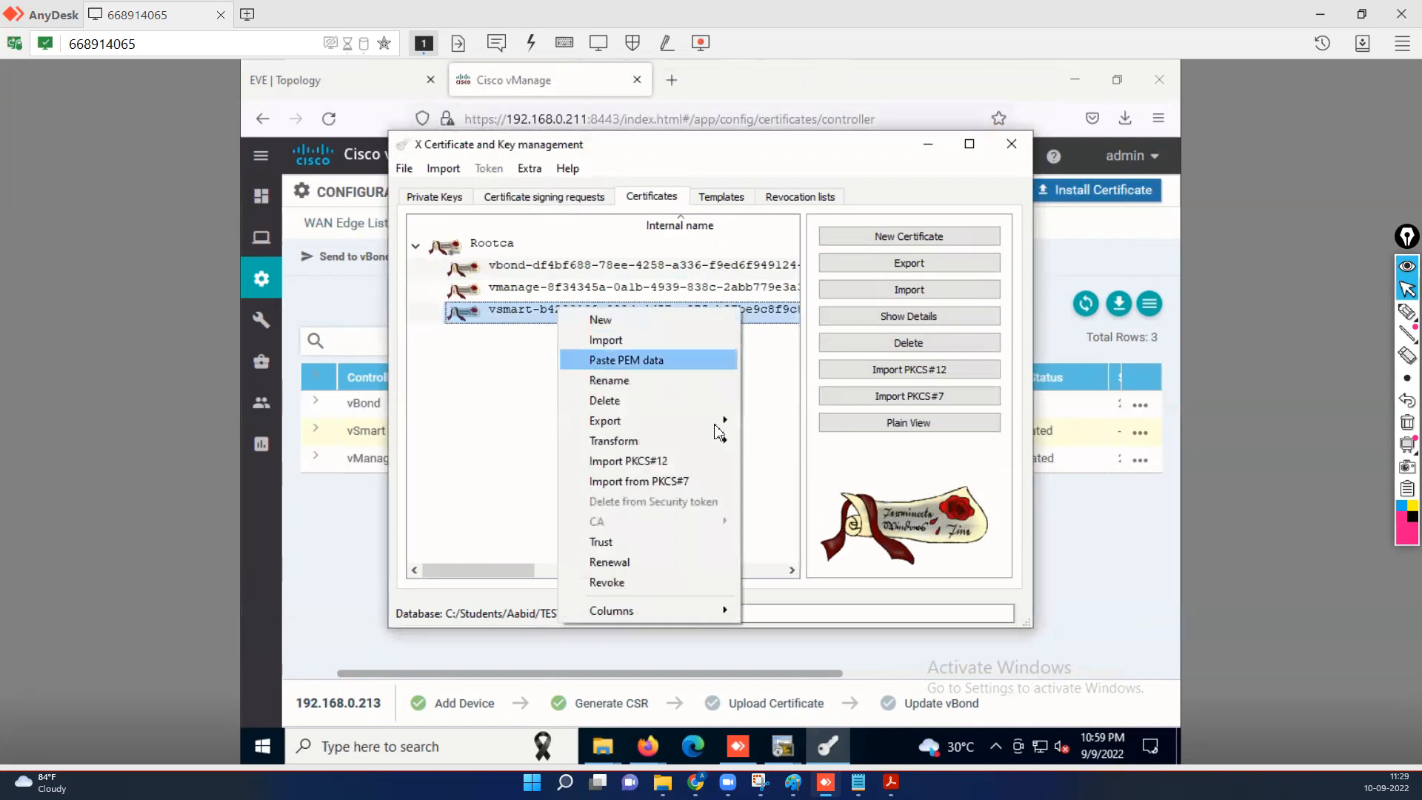
mouse_move(720, 422)
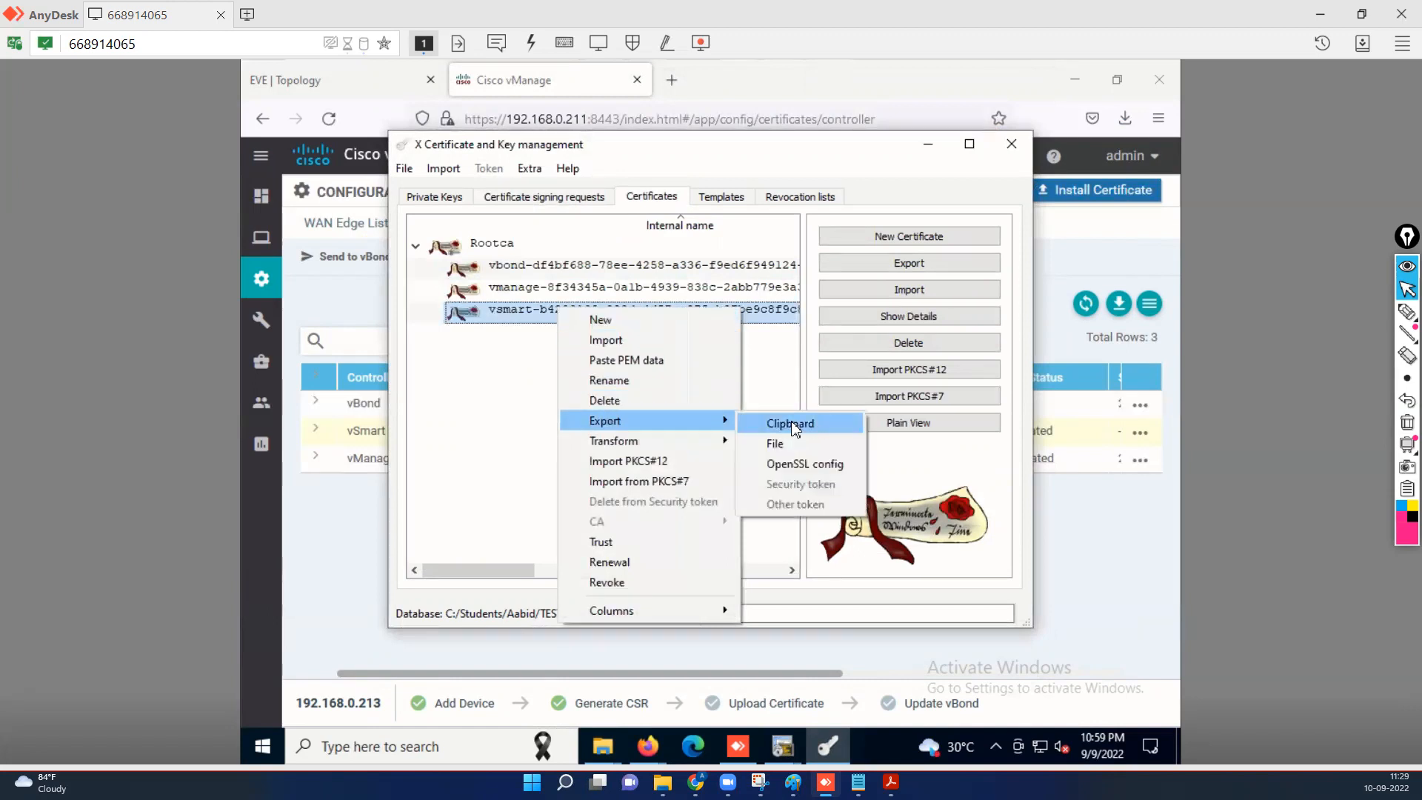
click(791, 425)
click(929, 148)
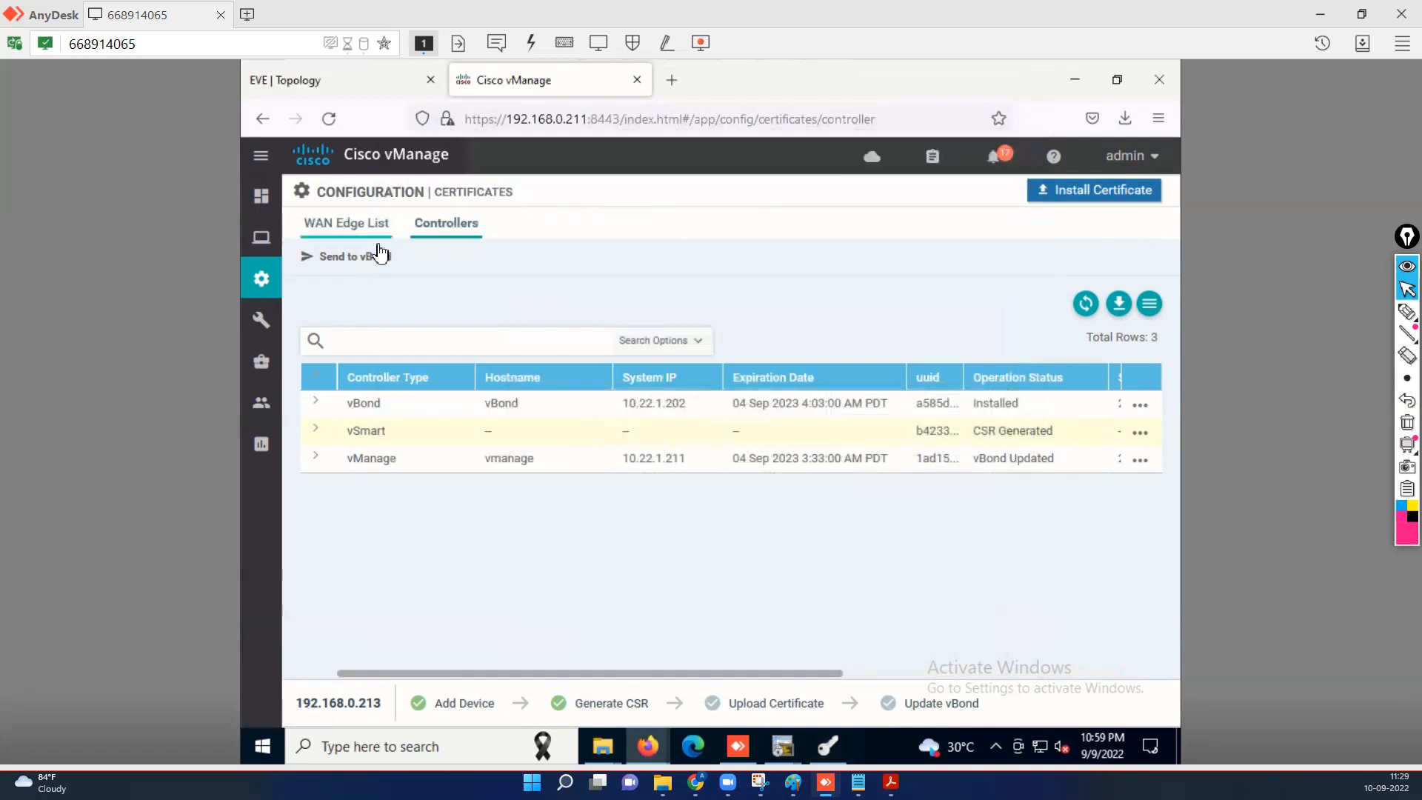
Paste the signed vSmart certificate into vManage's Install Certificate form and install it.
click(820, 457)
click(828, 433)
click(1126, 197)
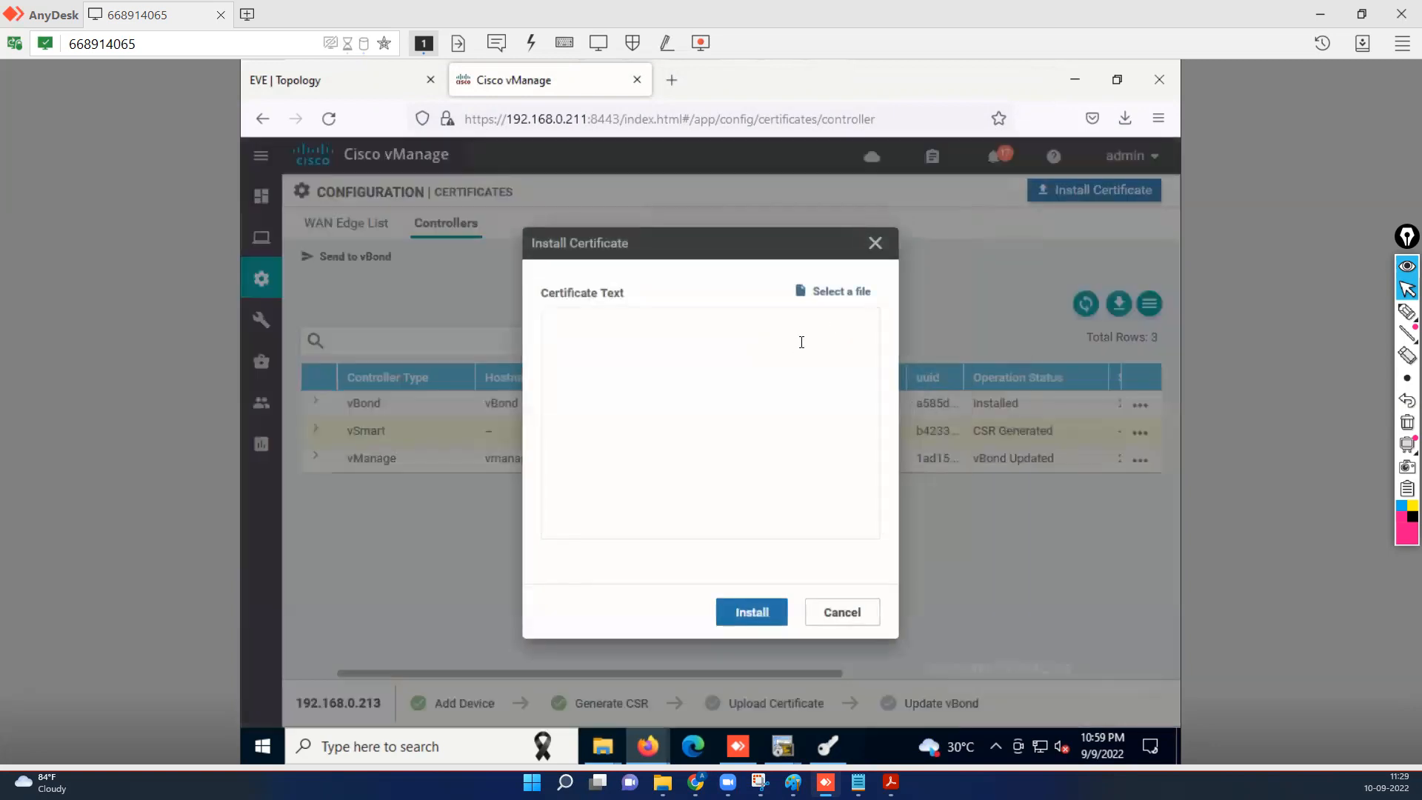
right_click(746, 378)
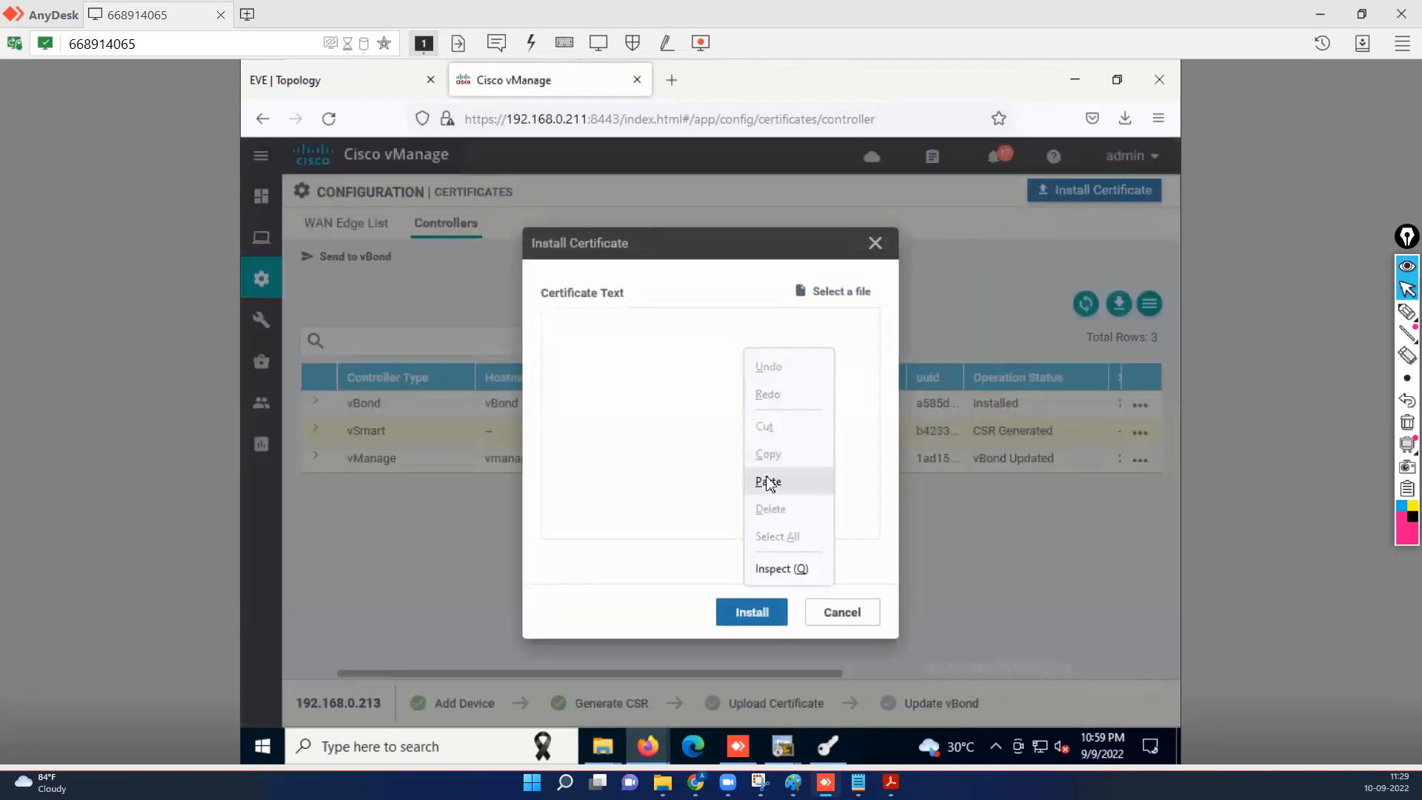
click(771, 482)
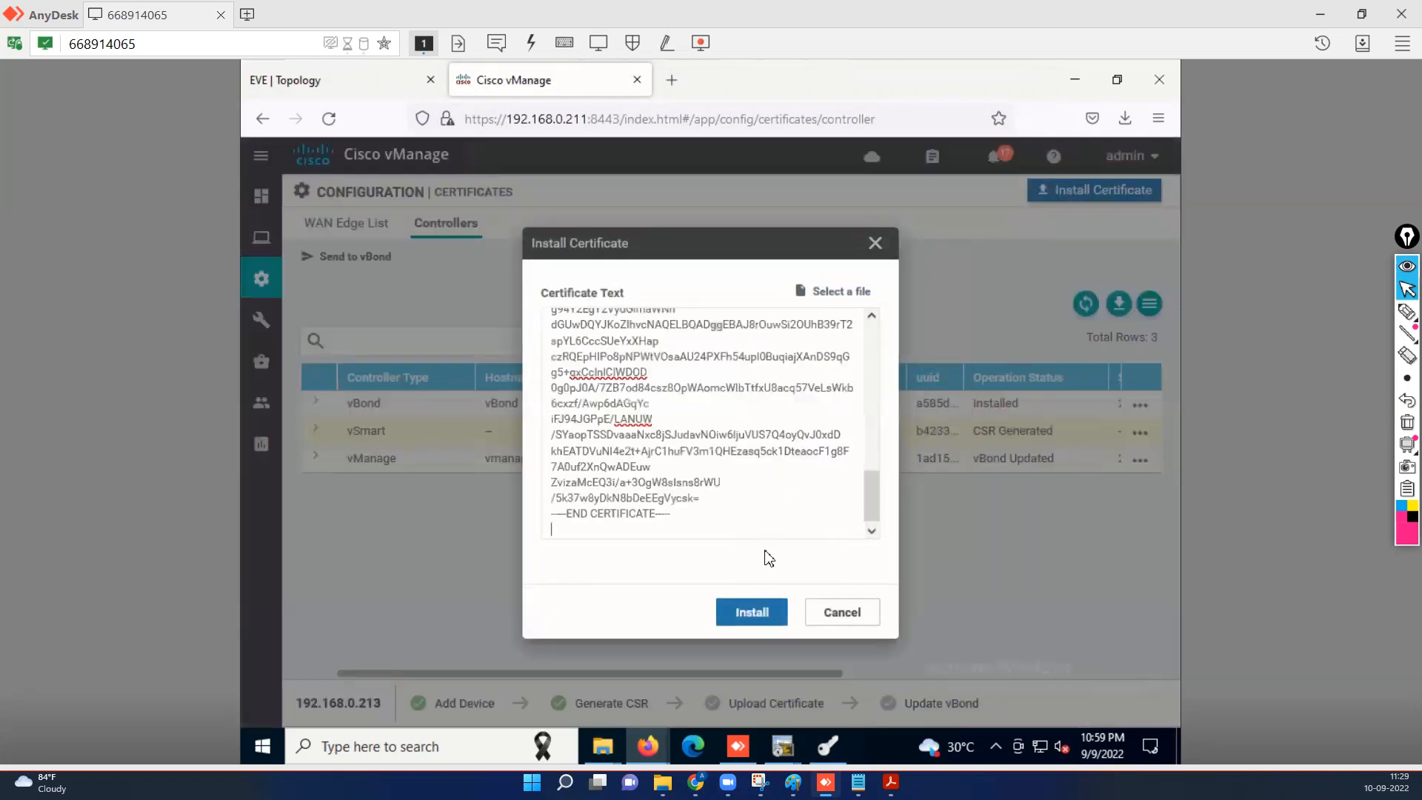
click(759, 620)
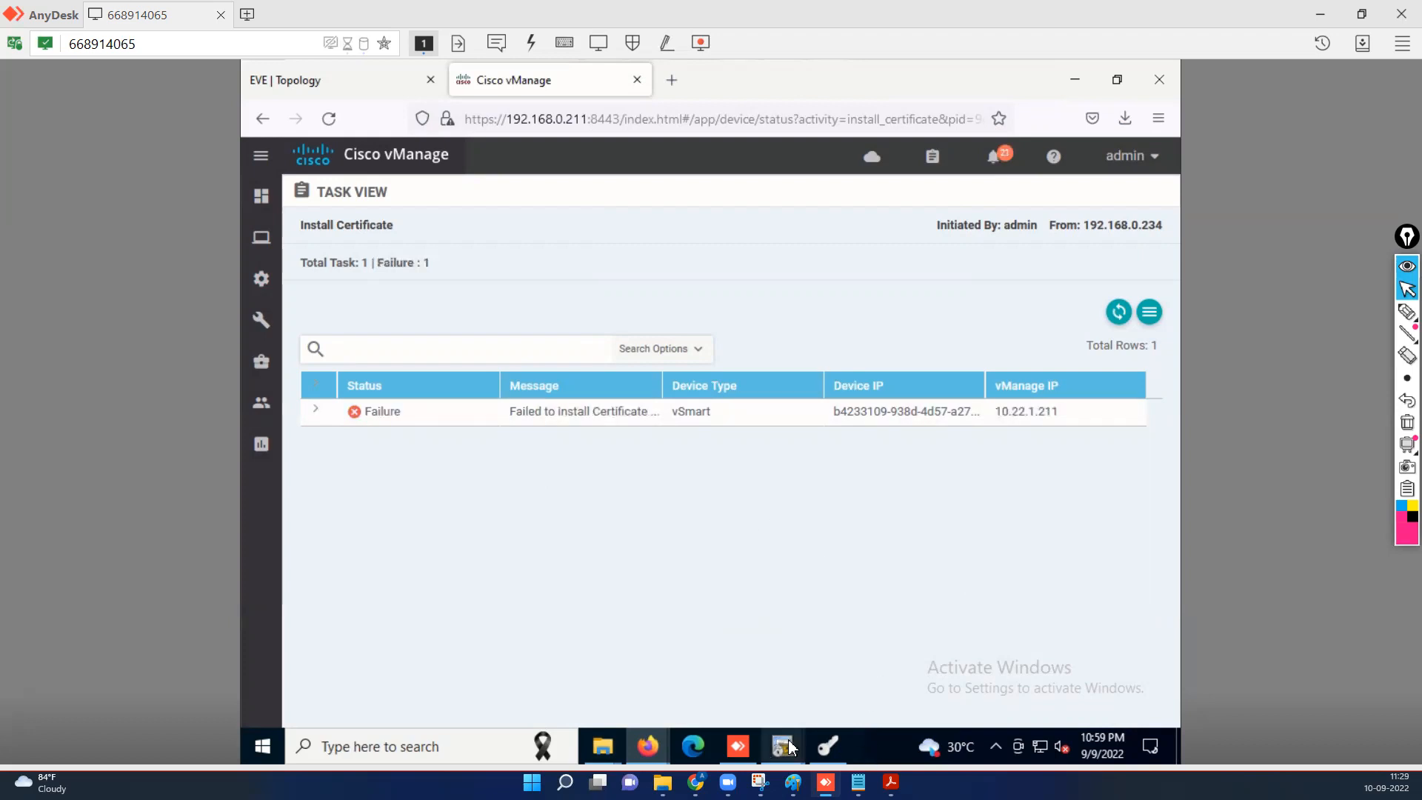
On the vSmart SecureCRT console, set site-id 22 and commit it.
mouse_move(789, 748)
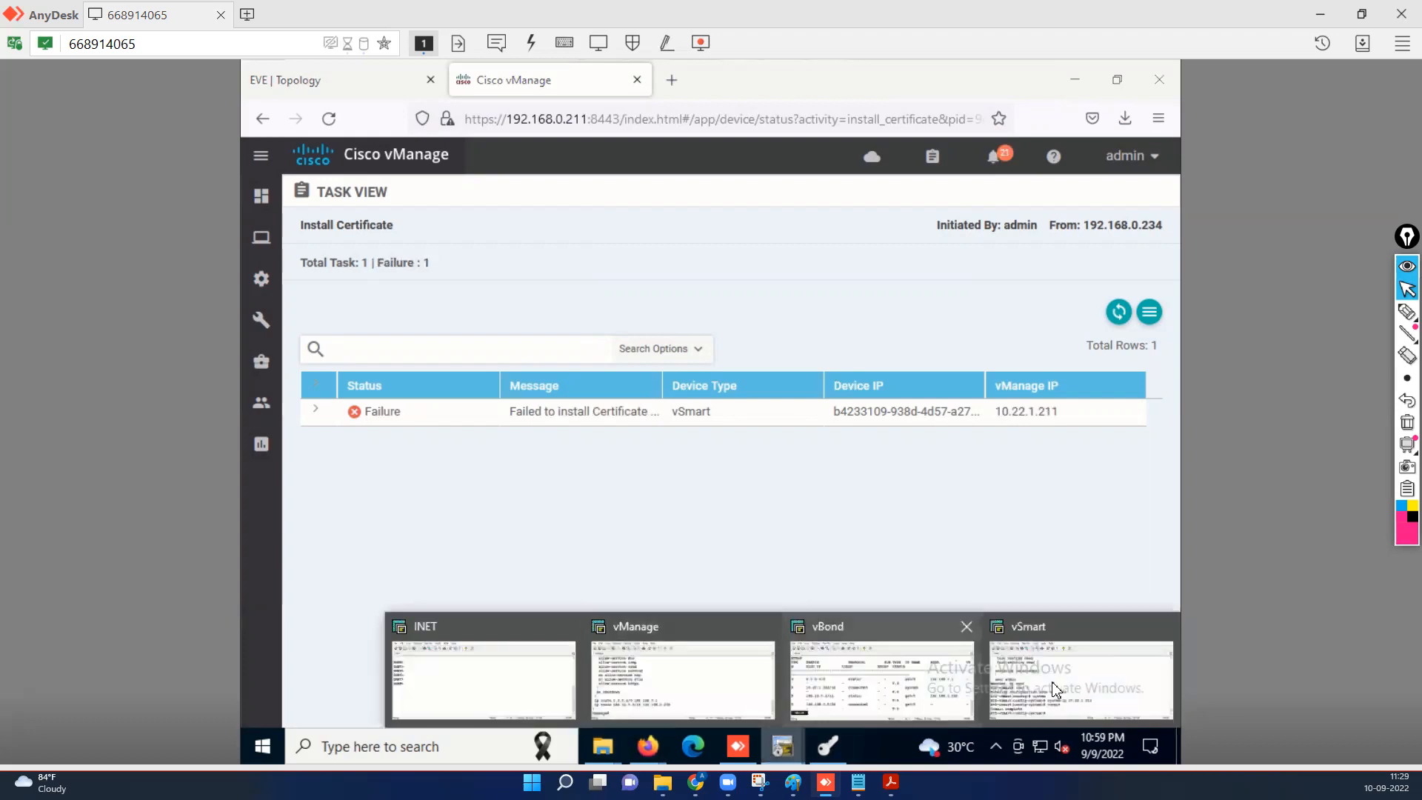
click(1081, 680)
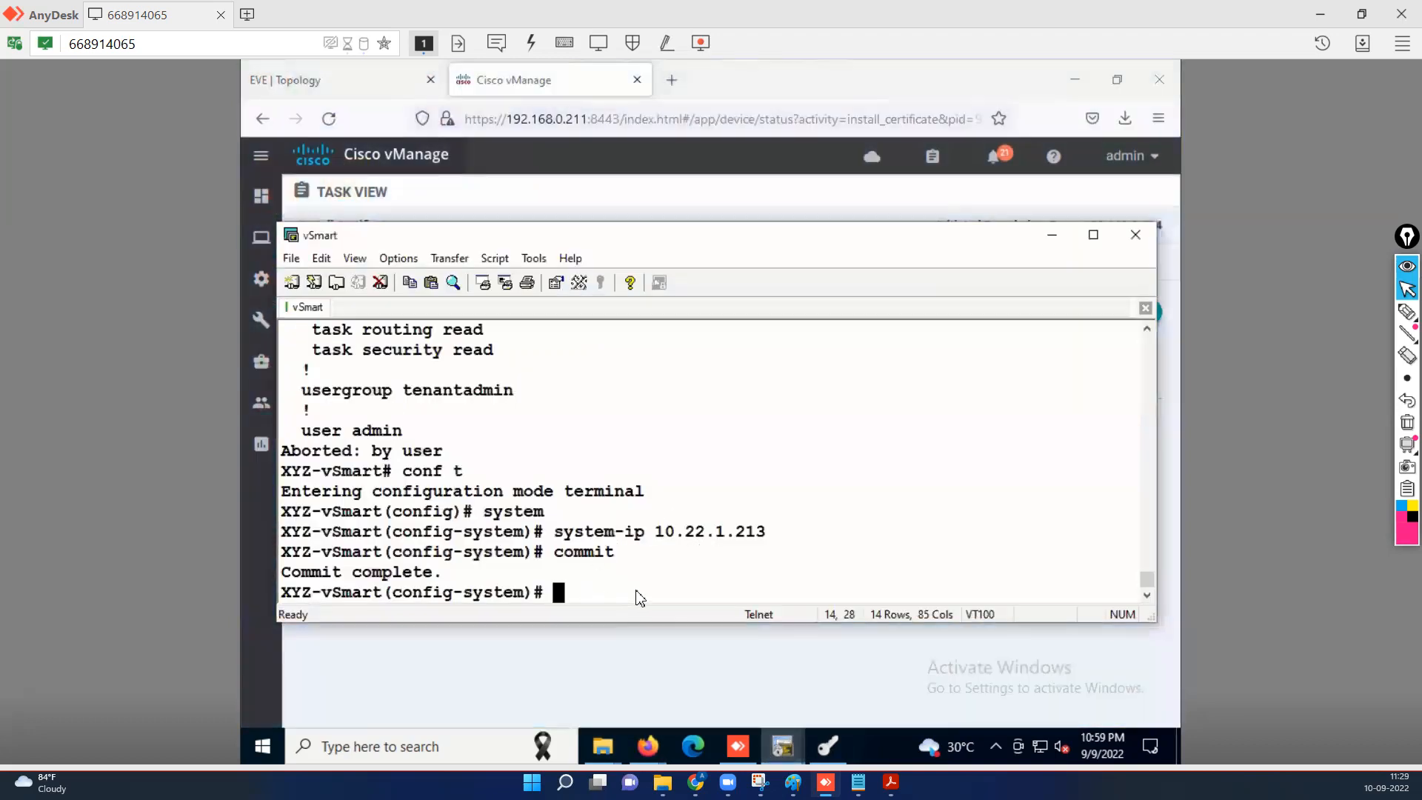
text(site-id )
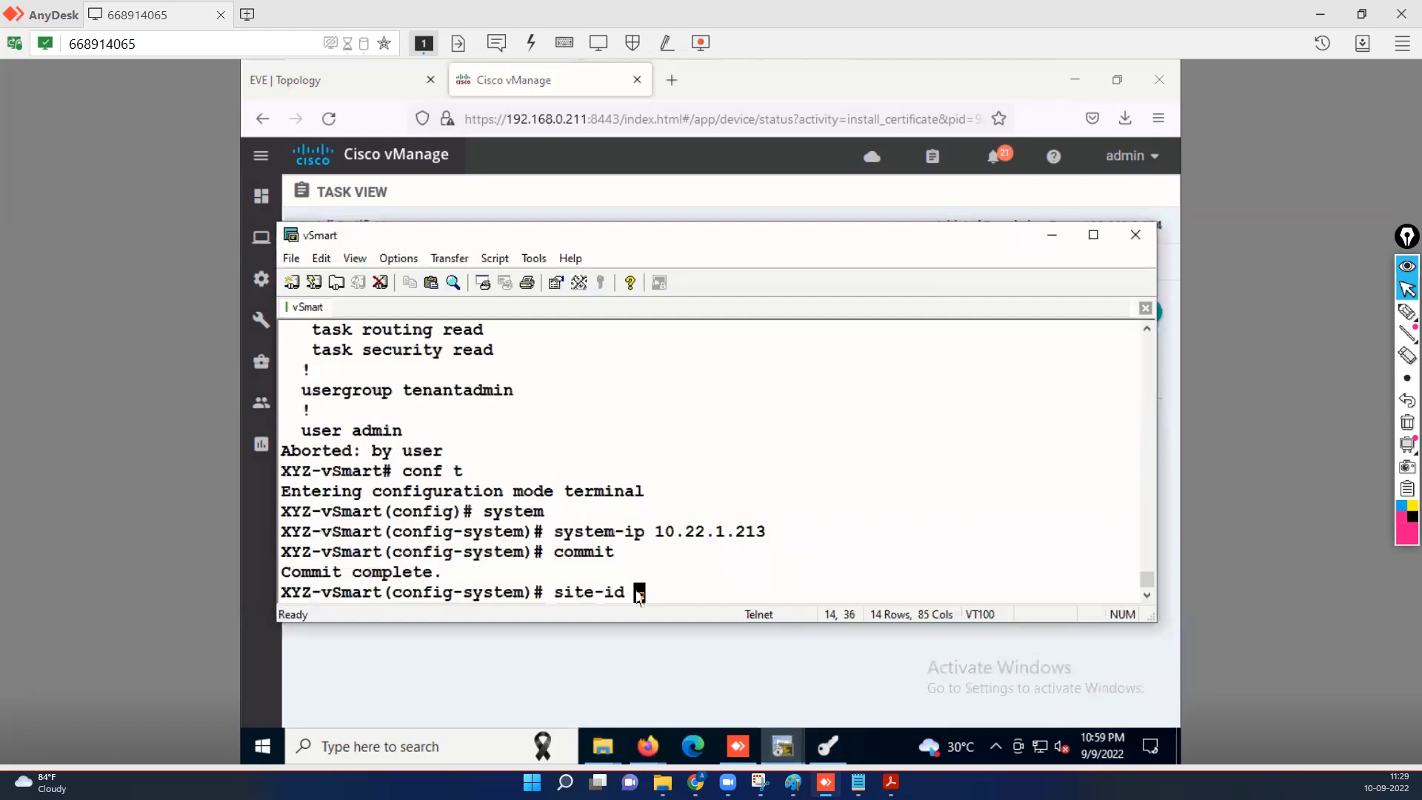
text(22)
key(Return)
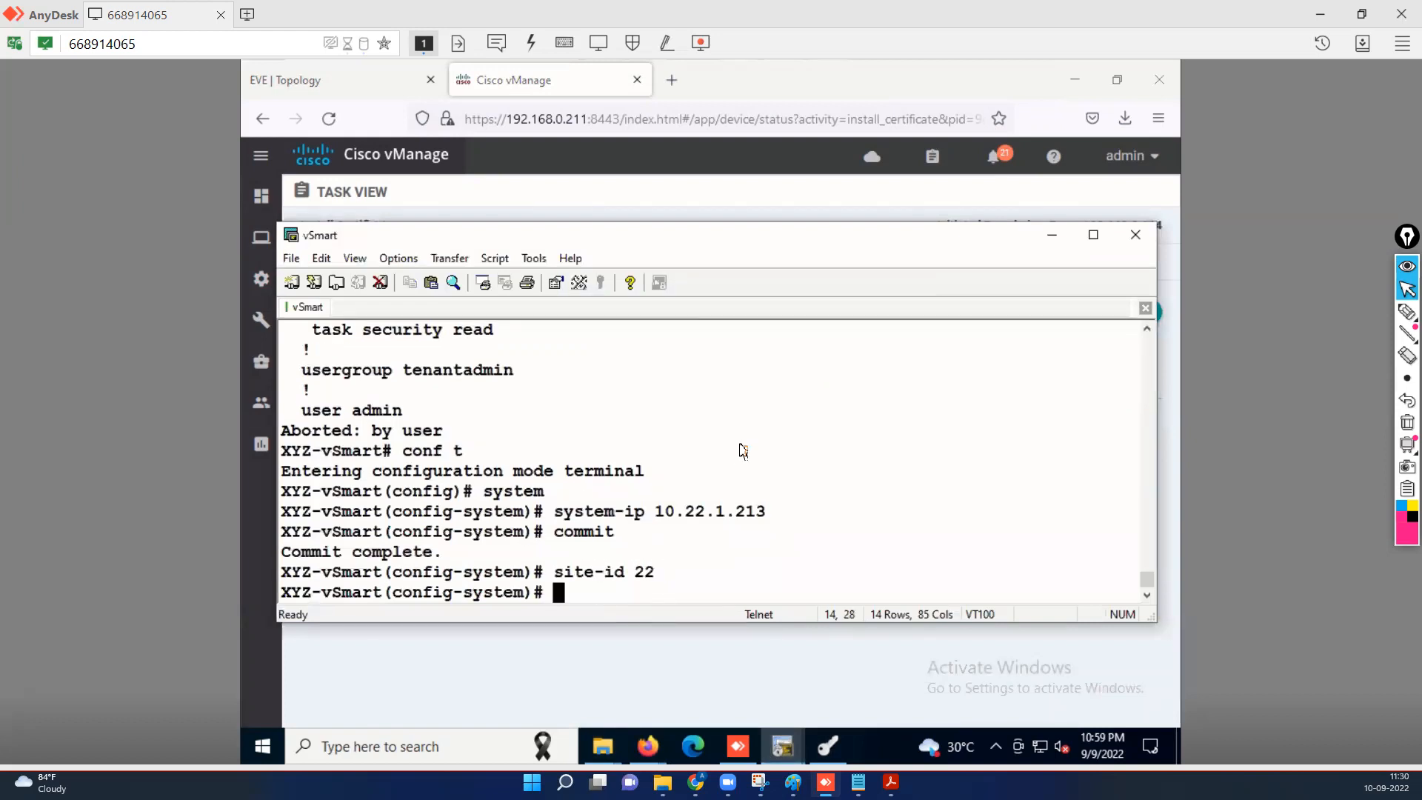
text(commit)
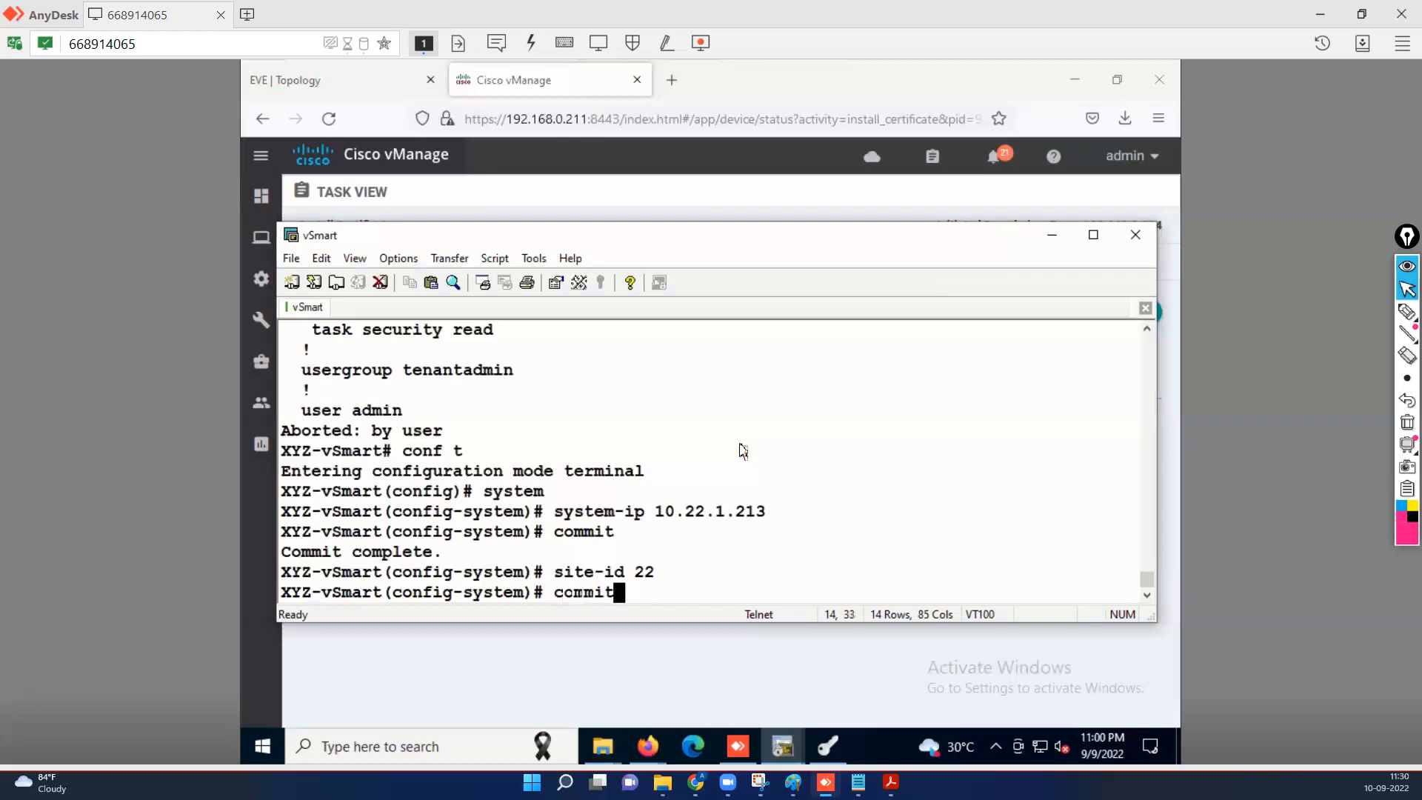
key(Return)
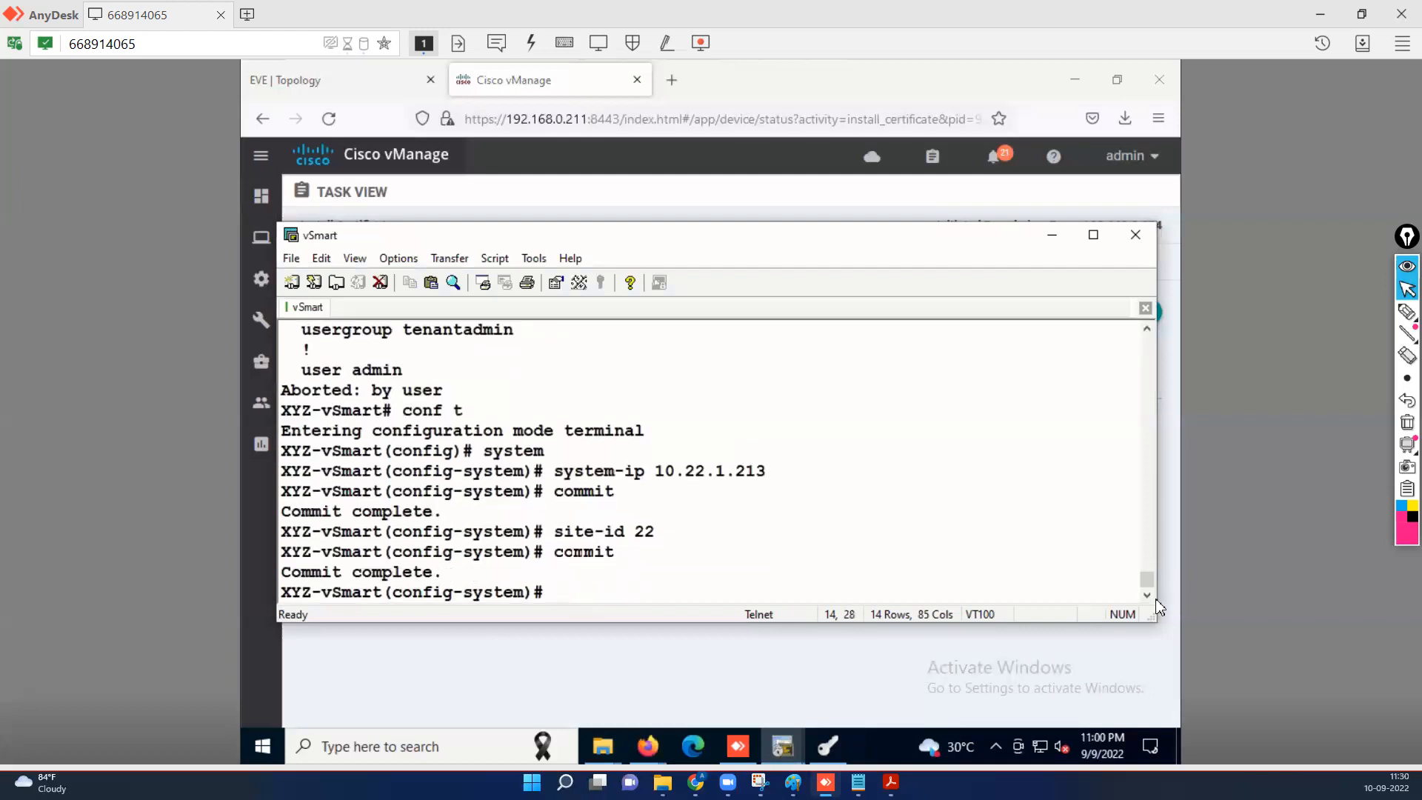
mouse_move(1147, 589)
mouse_down()
mouse_move(1148, 537)
mouse_move(1149, 605)
mouse_up()
click(1051, 238)
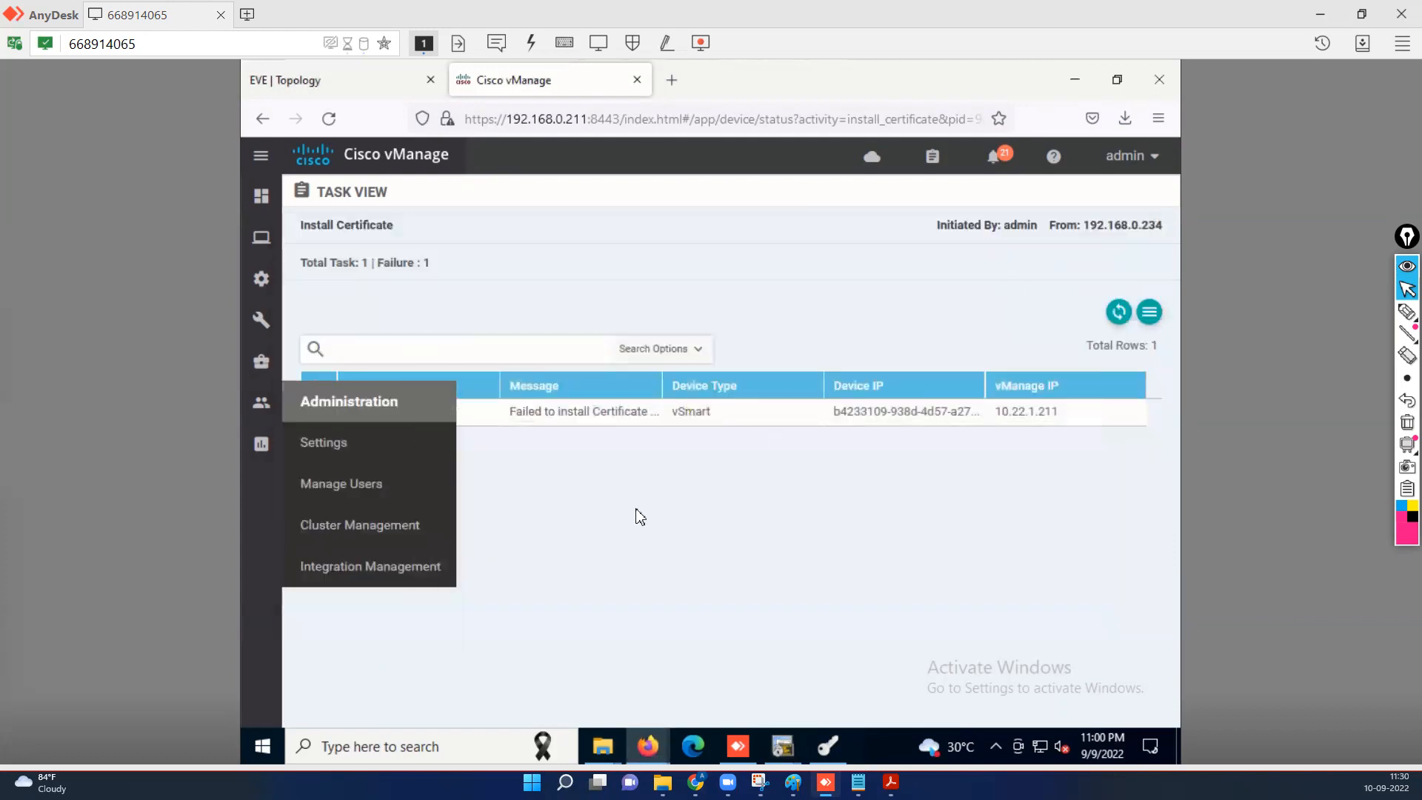
In XCA, delete the vsmart certificate and then the vsmart CSR, confirming each with OK.
click(830, 746)
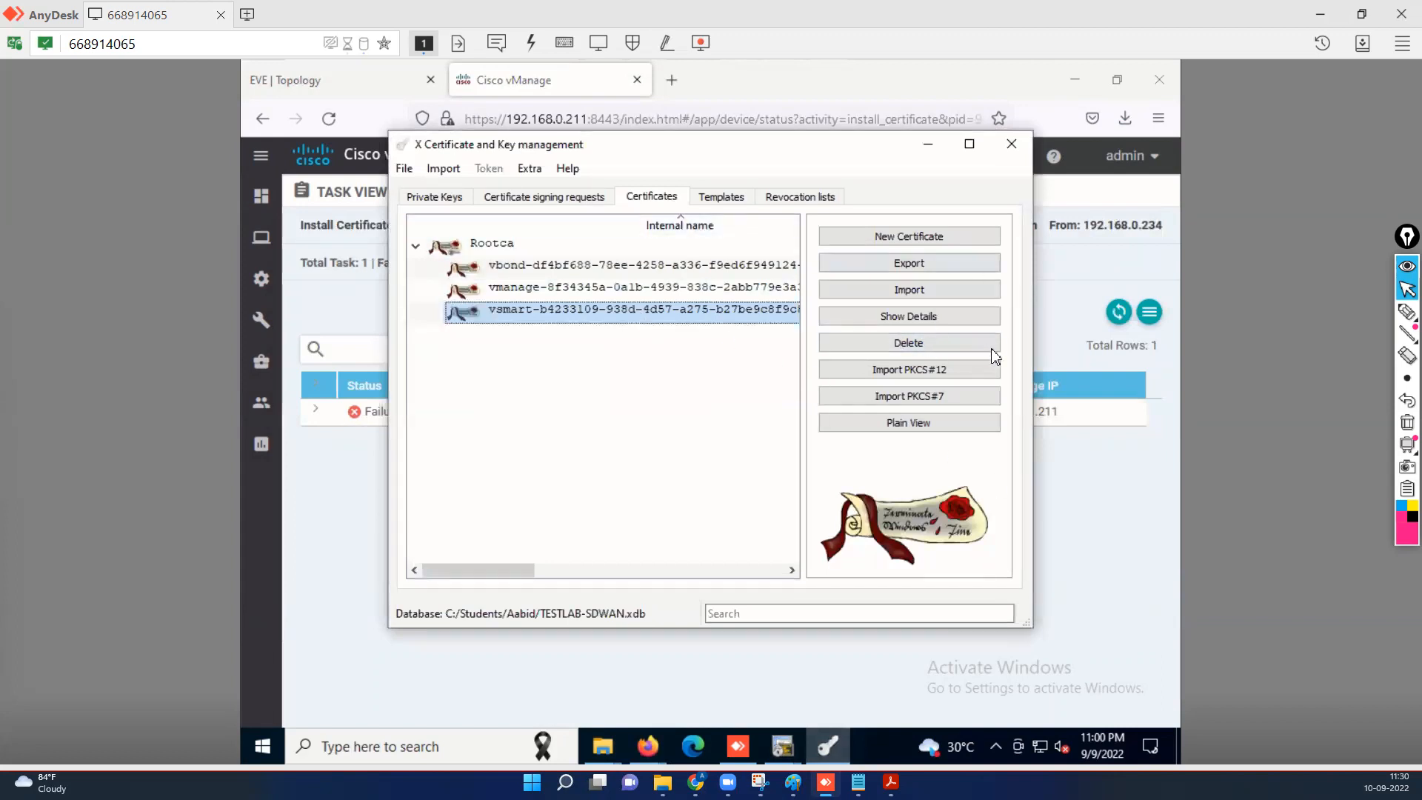
click(917, 346)
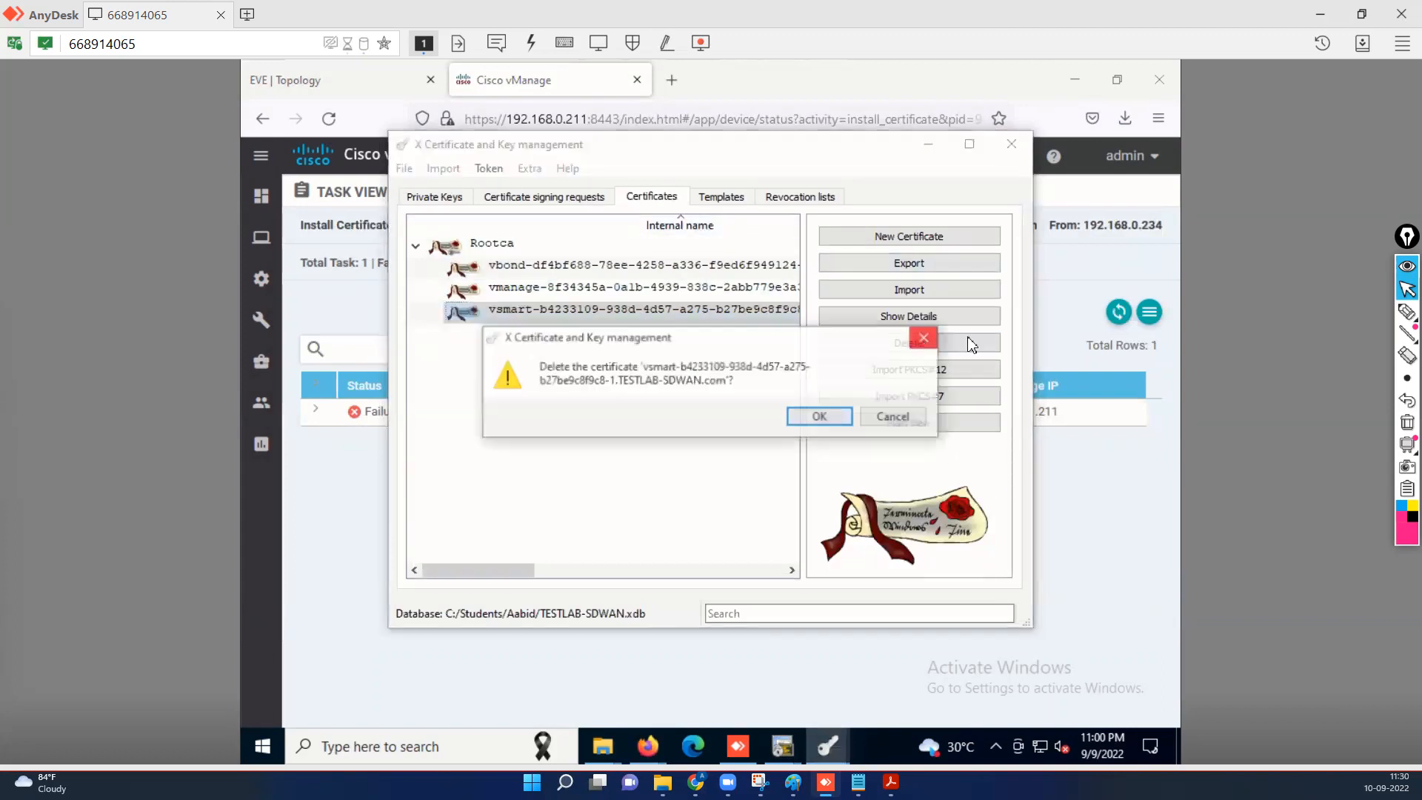
click(819, 412)
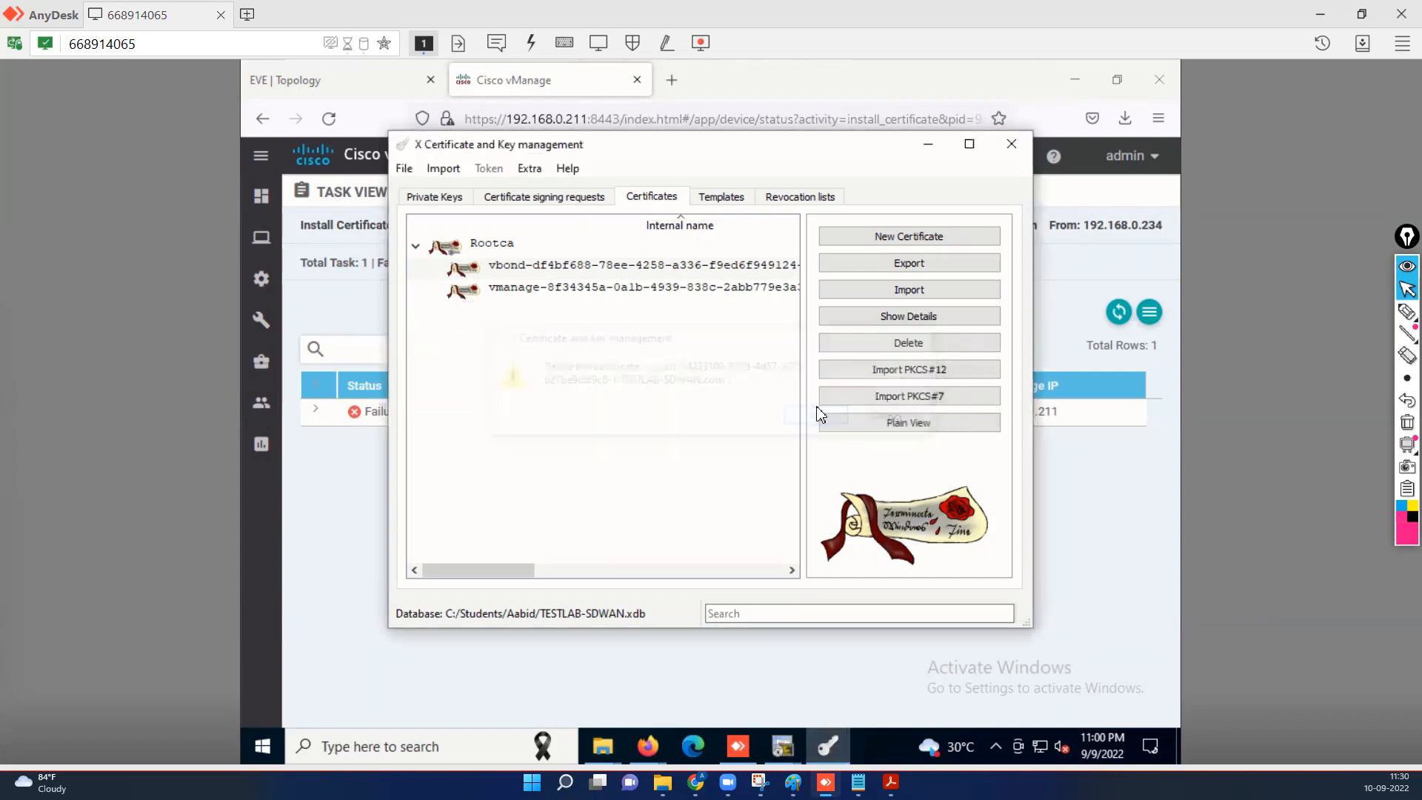
click(563, 197)
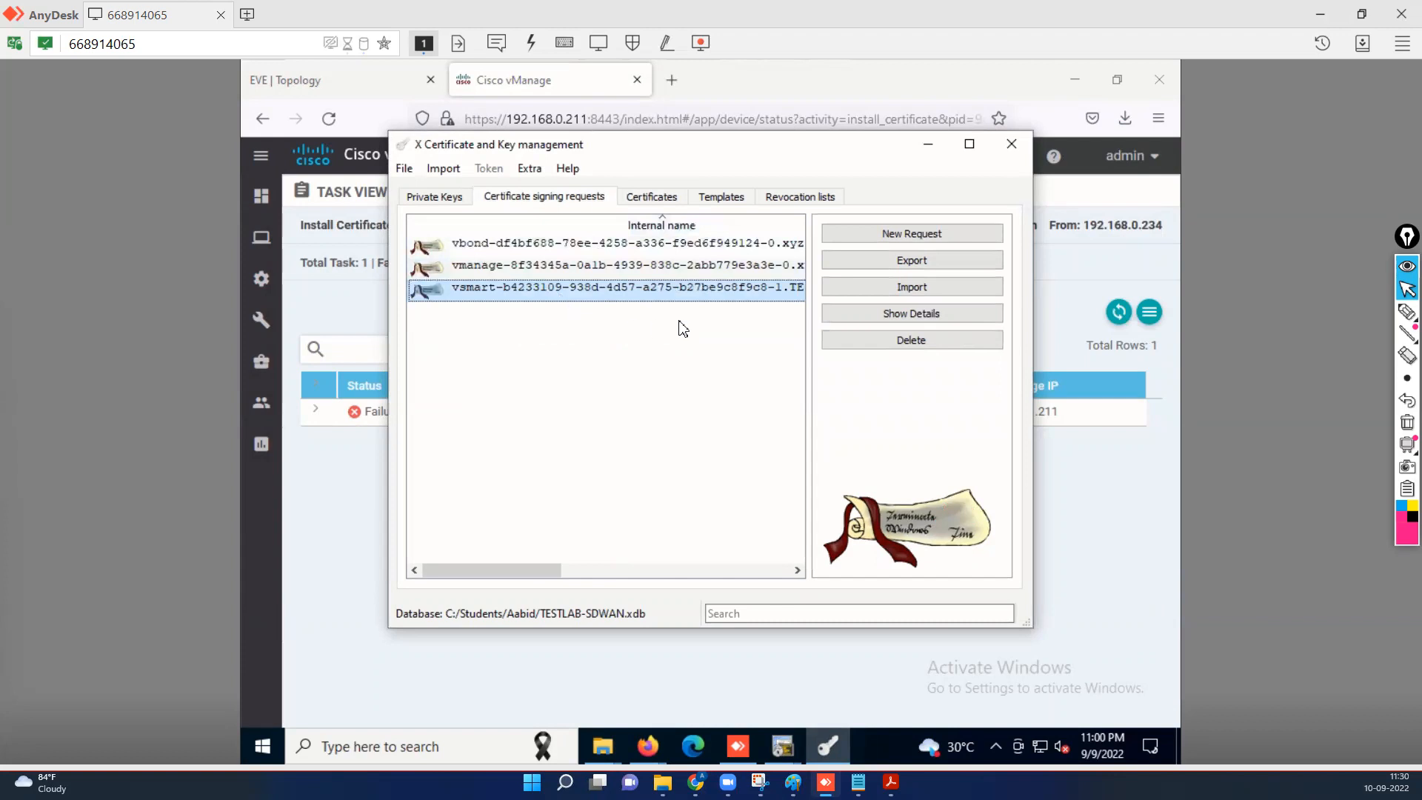
click(956, 341)
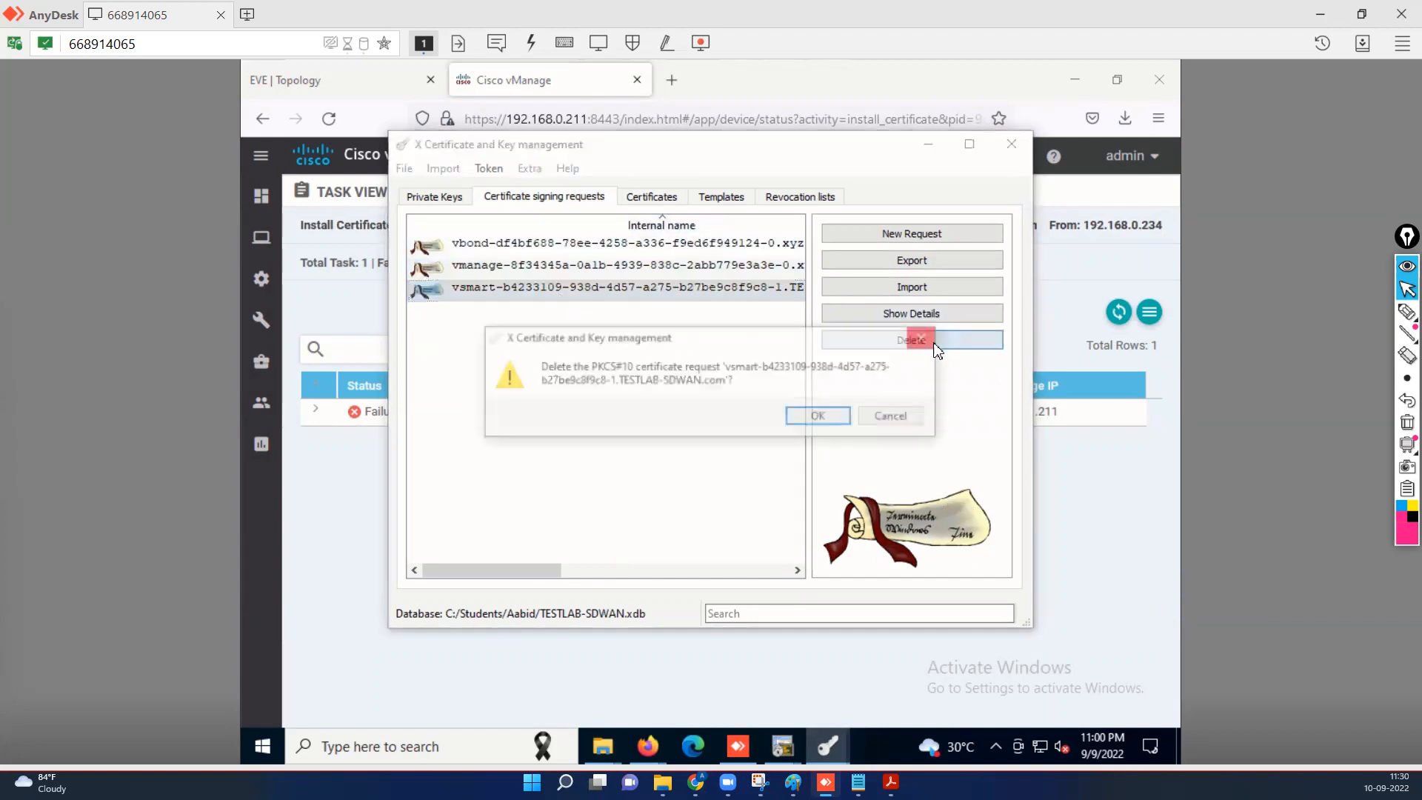
click(821, 417)
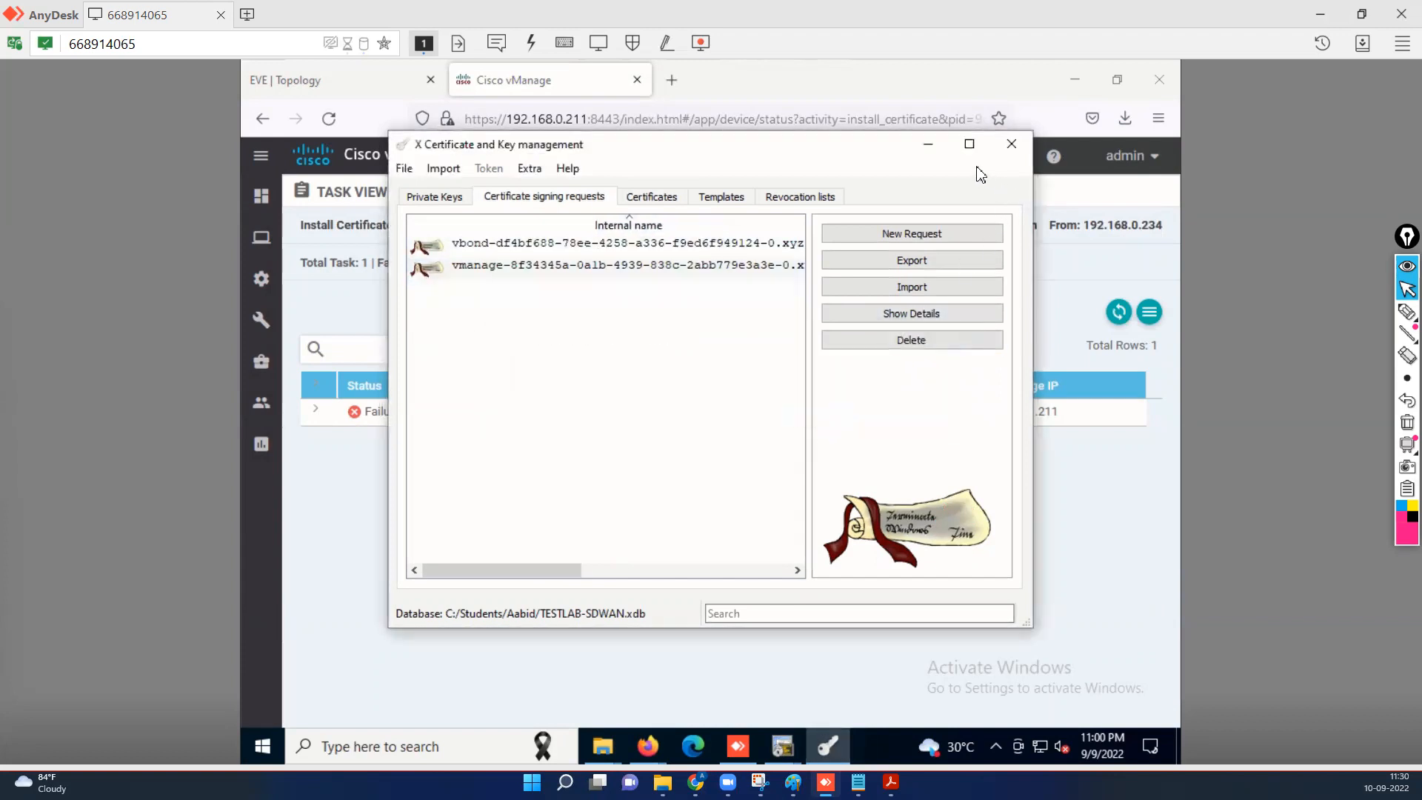
click(928, 145)
From Firefox's downloads library, open the Downloads folder and permanently delete undefined.csr with Shift+Delete.
click(1124, 122)
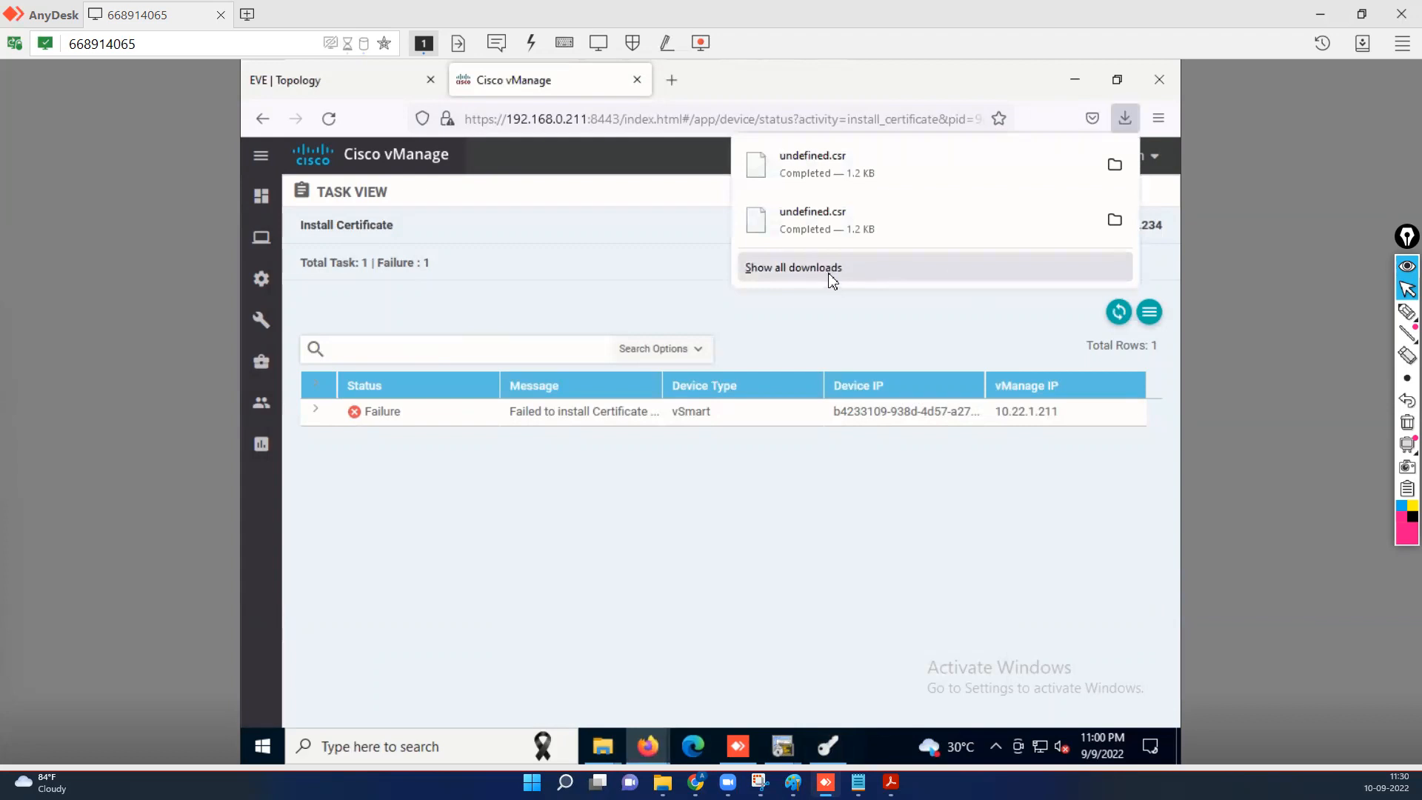
click(830, 273)
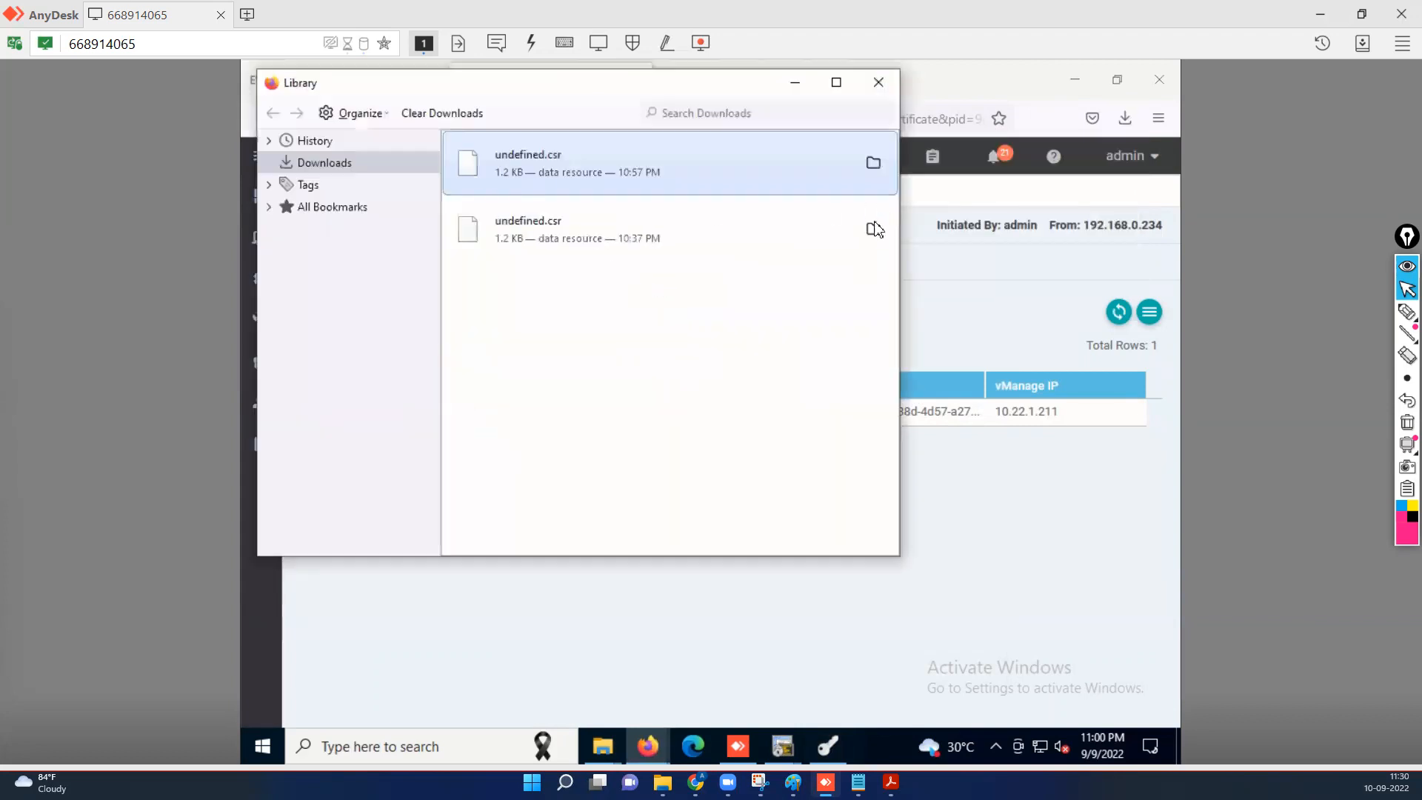
click(875, 169)
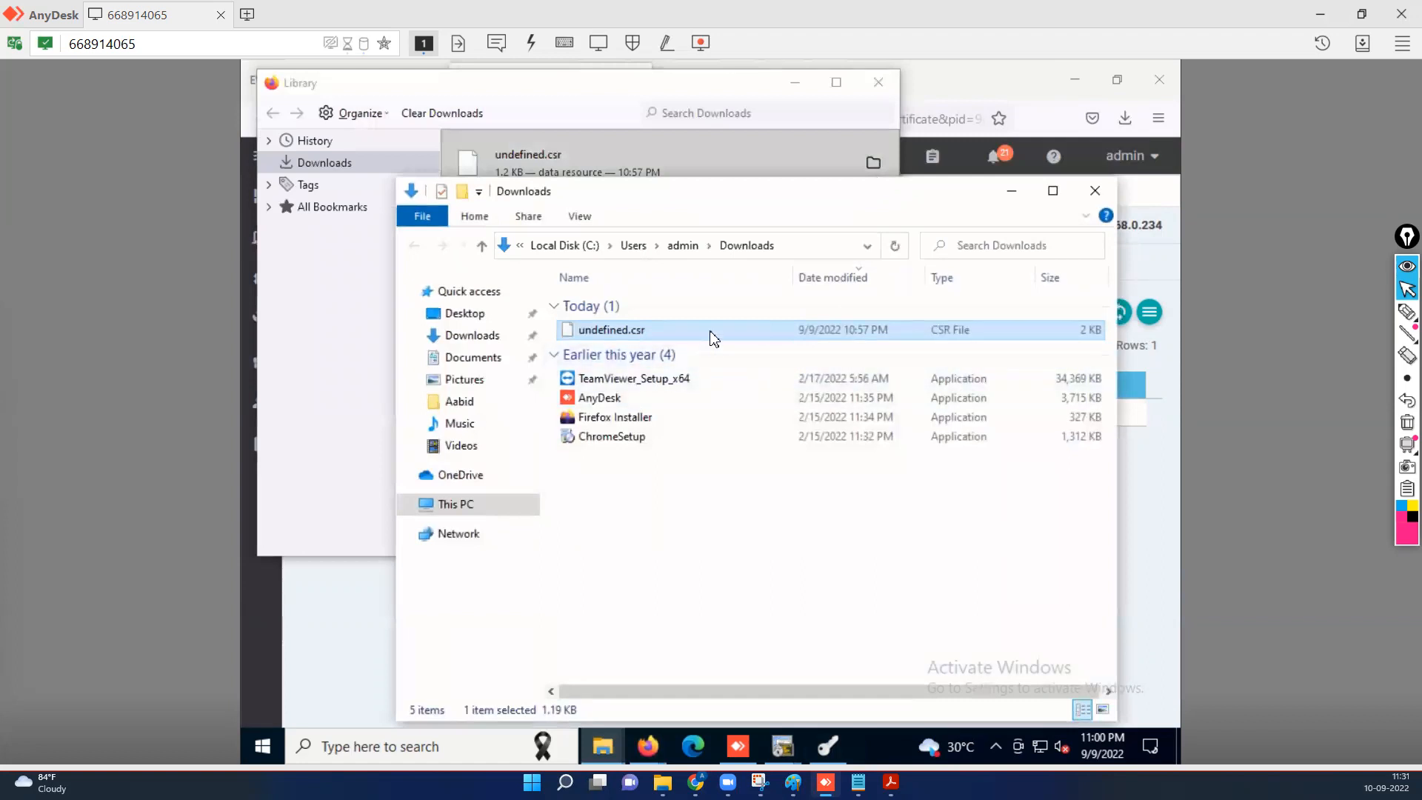
click(617, 377)
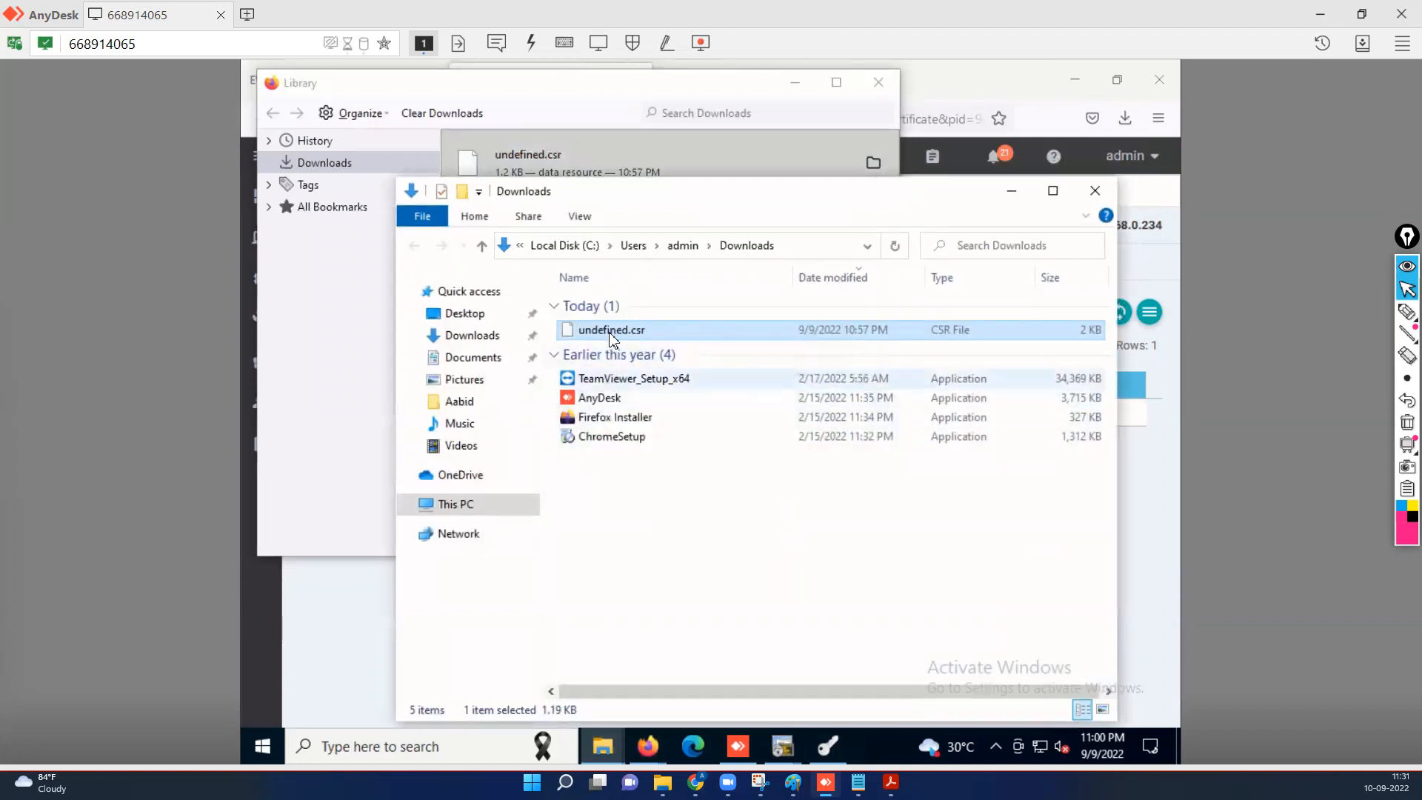
click(615, 337)
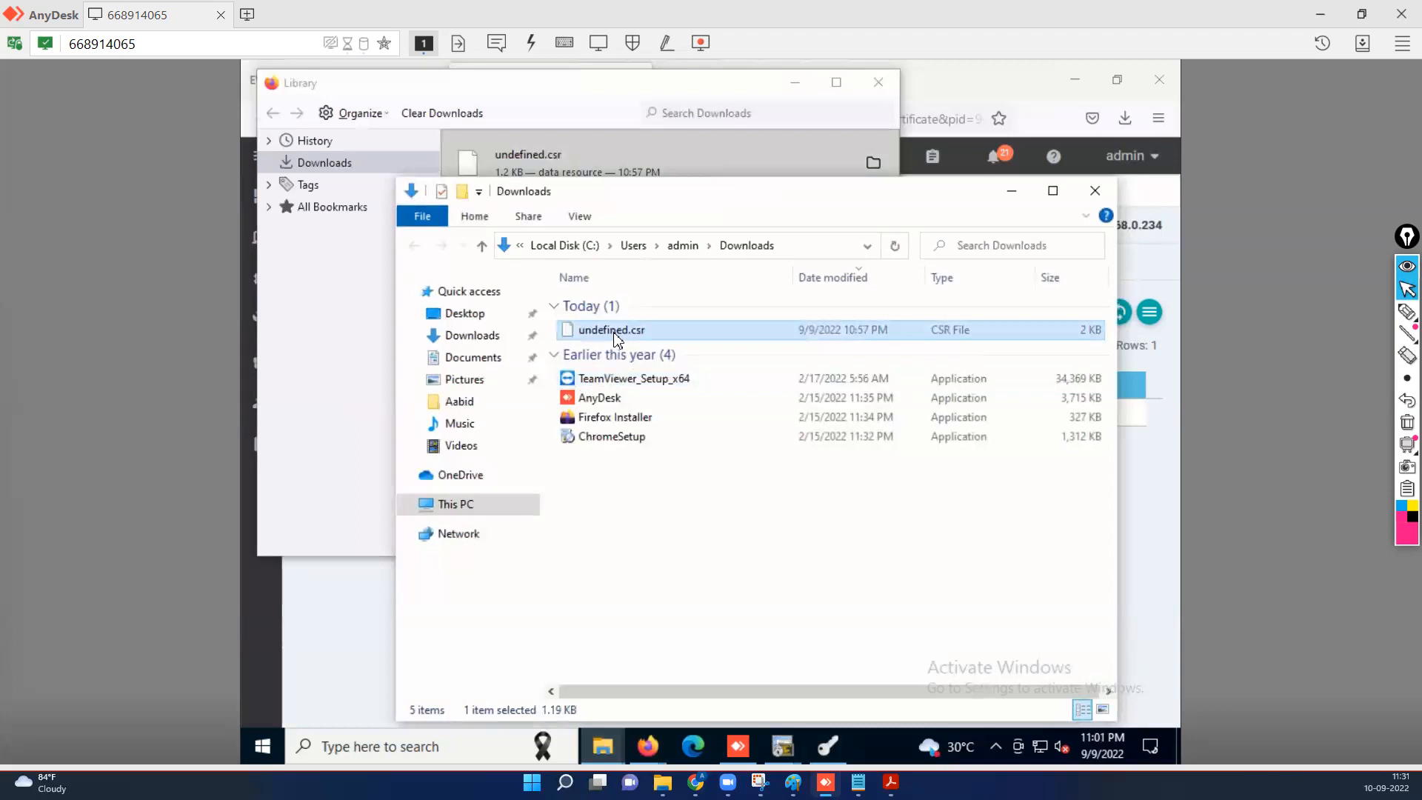
key(shift+Delete)
key(Return)
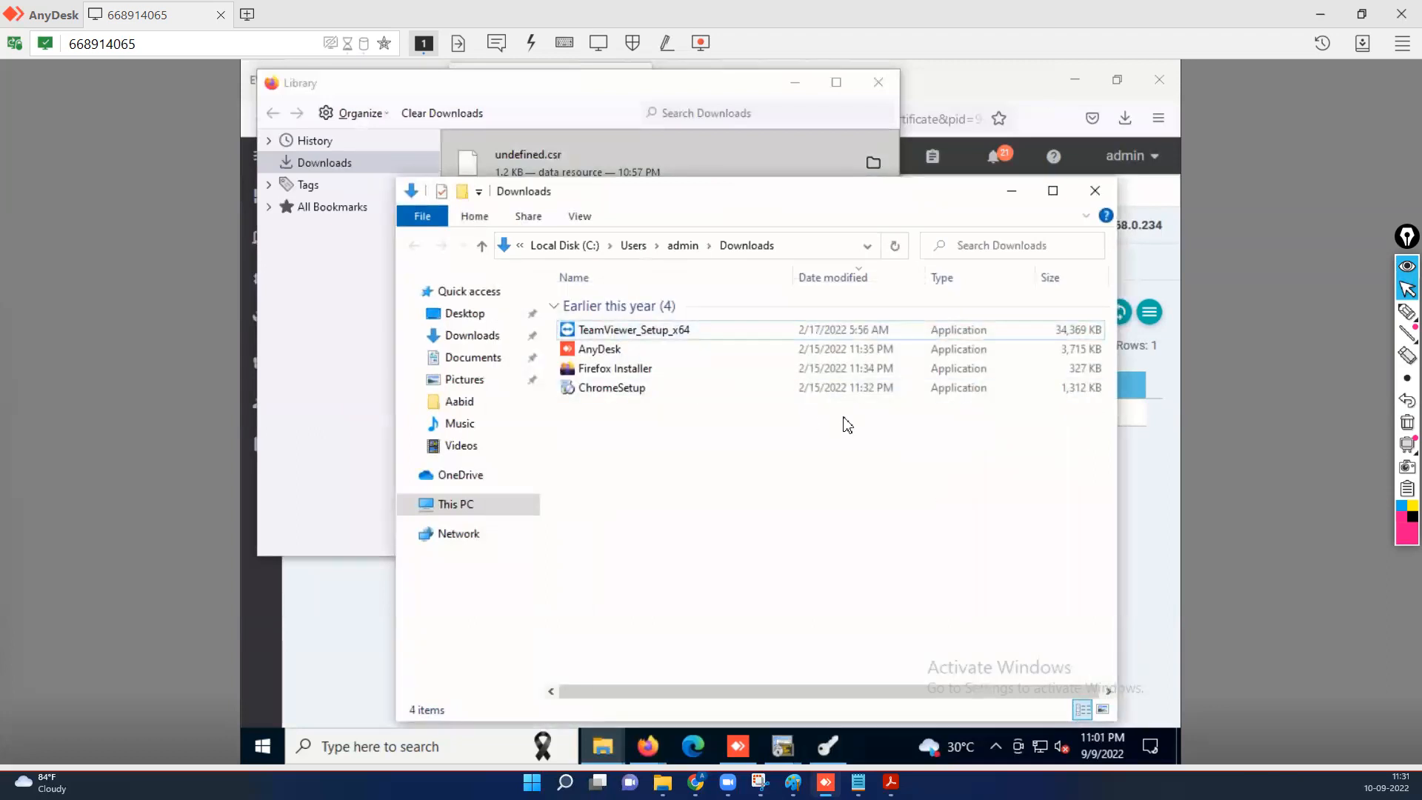
click(1011, 190)
click(878, 81)
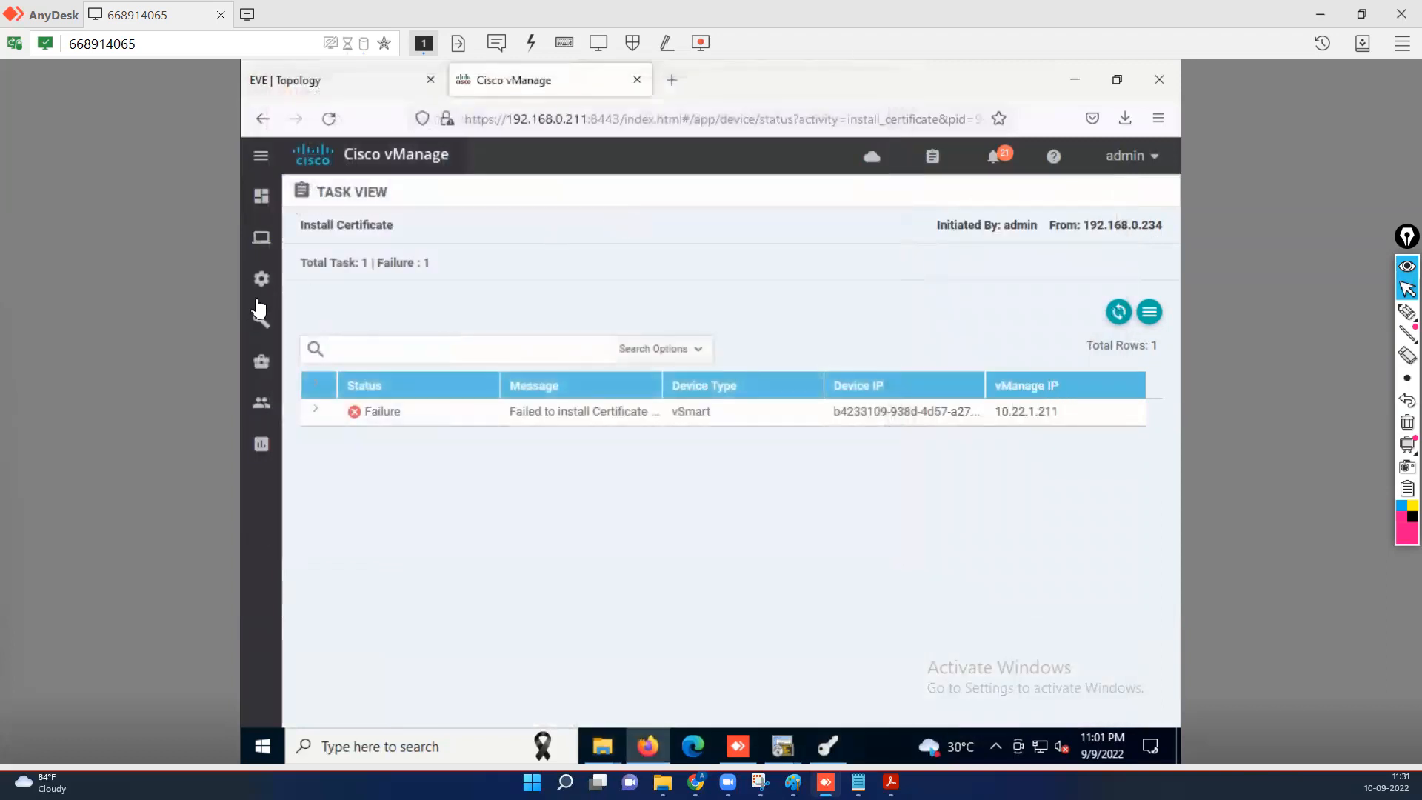
In Configuration > Certificates > Controllers, view the vSmart CSR and download it as undefined.csr.
mouse_move(273, 279)
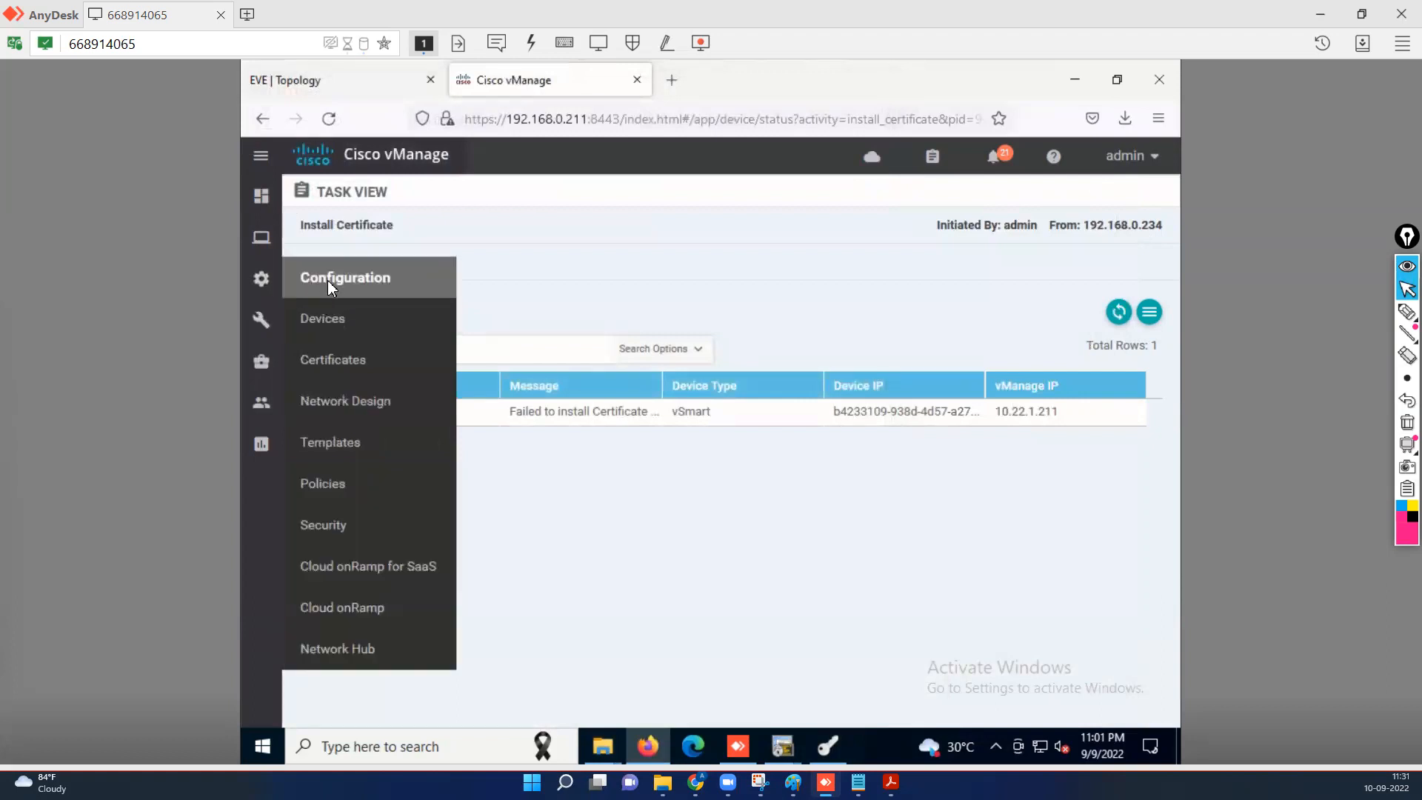
click(343, 370)
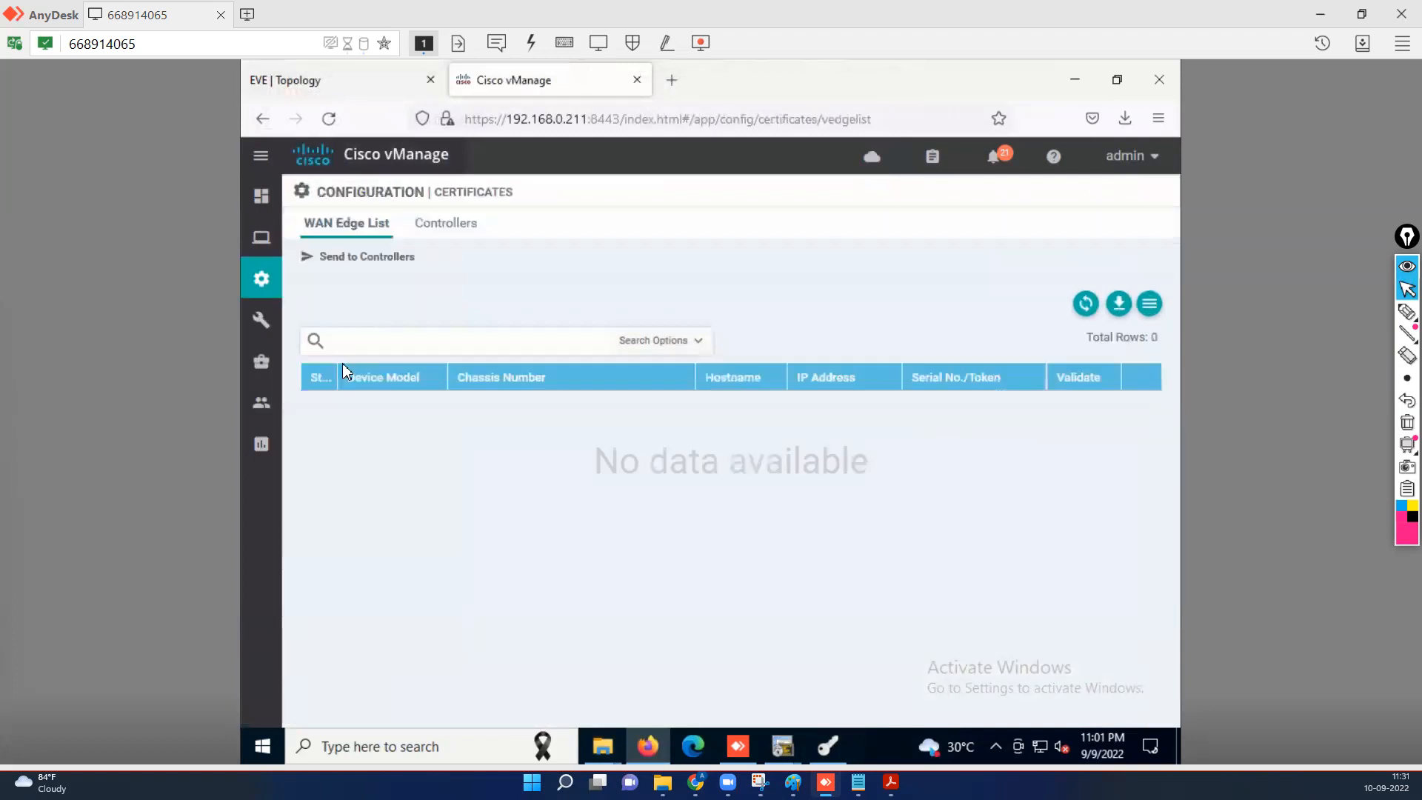
click(460, 228)
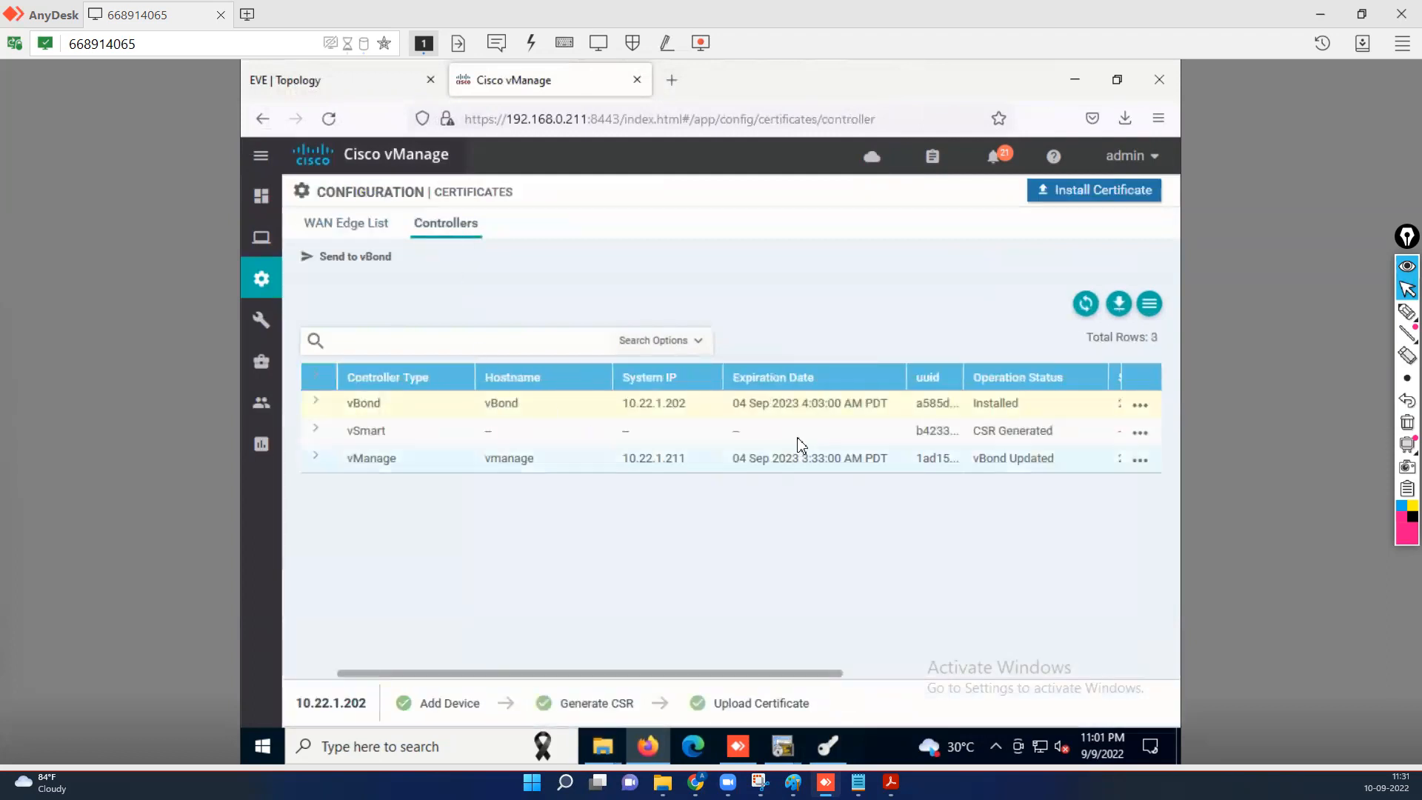
click(815, 438)
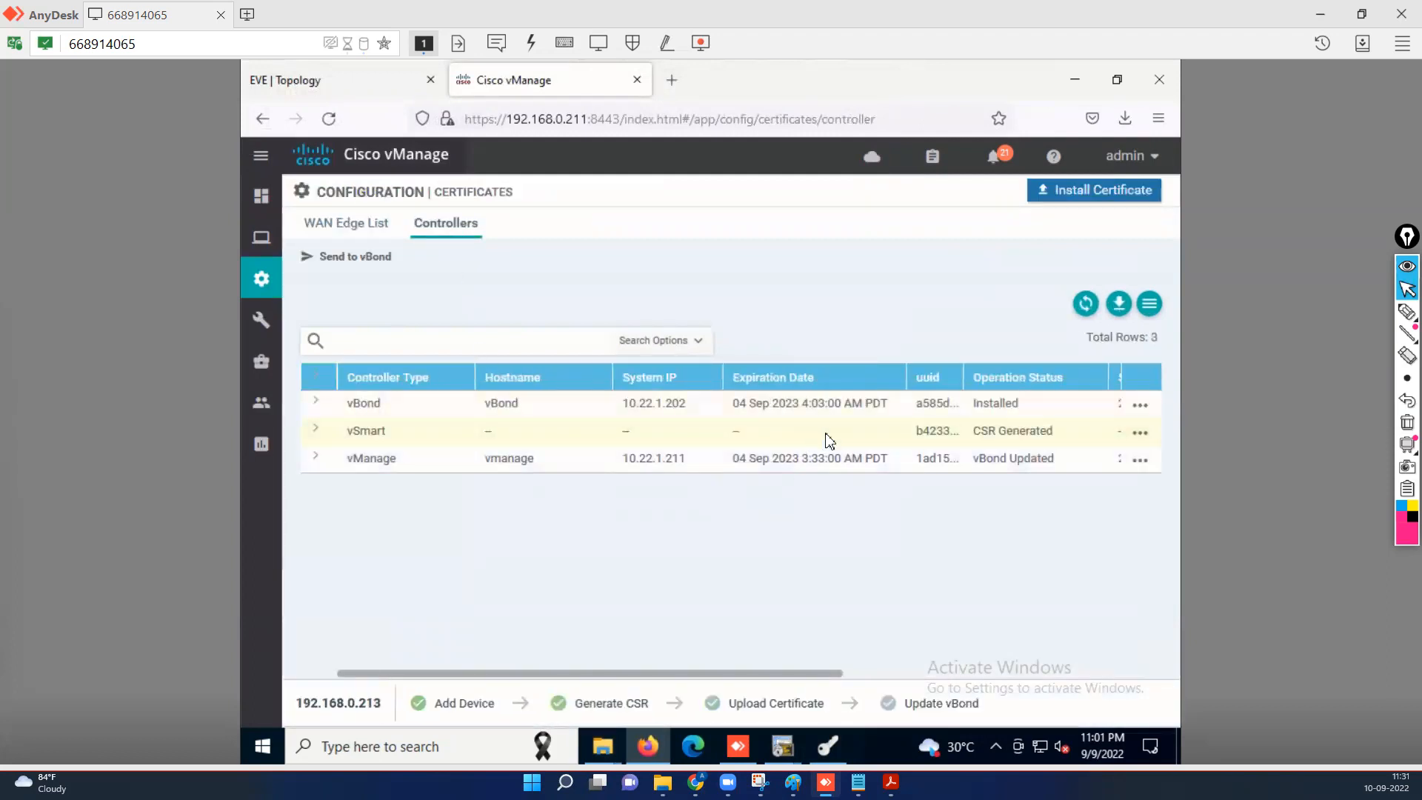
click(1141, 437)
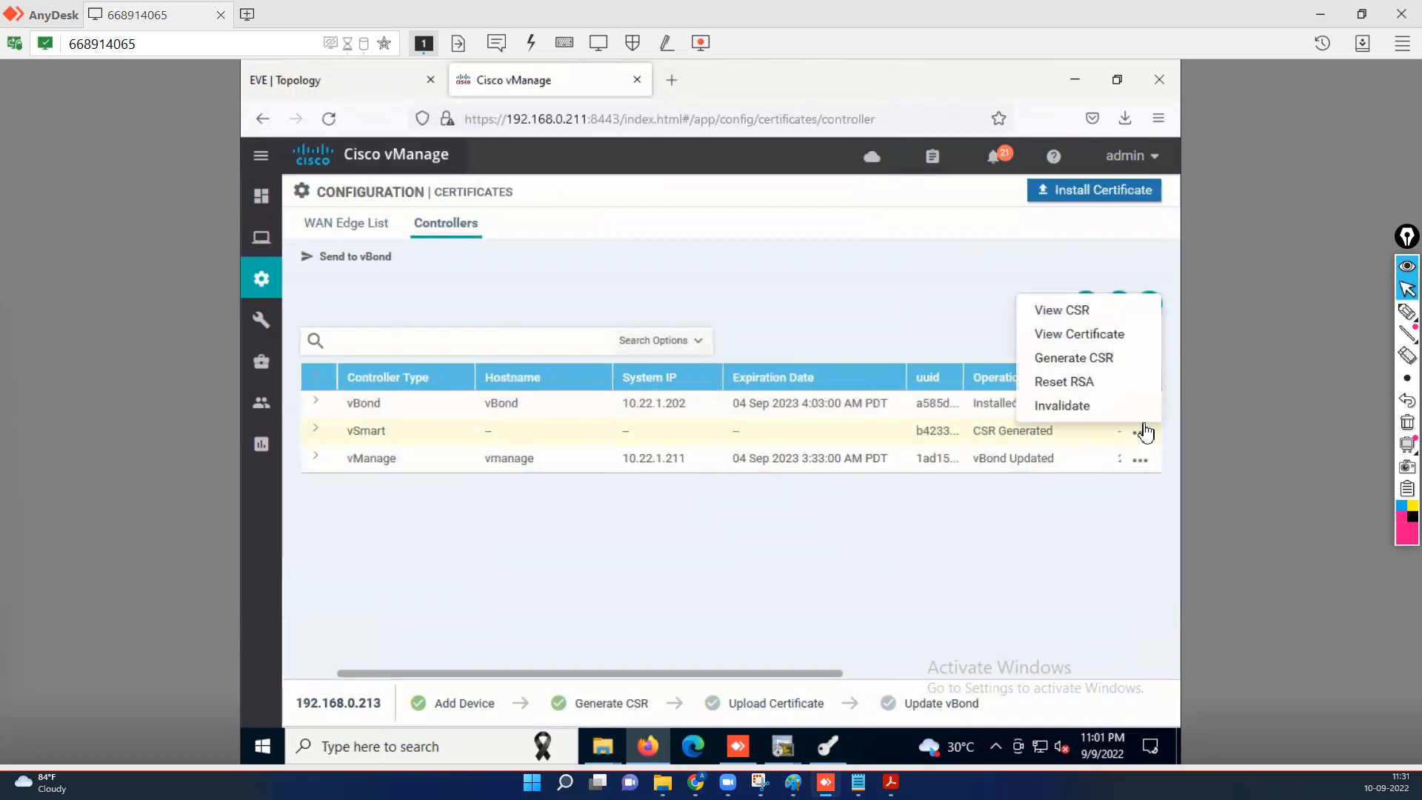
click(1060, 360)
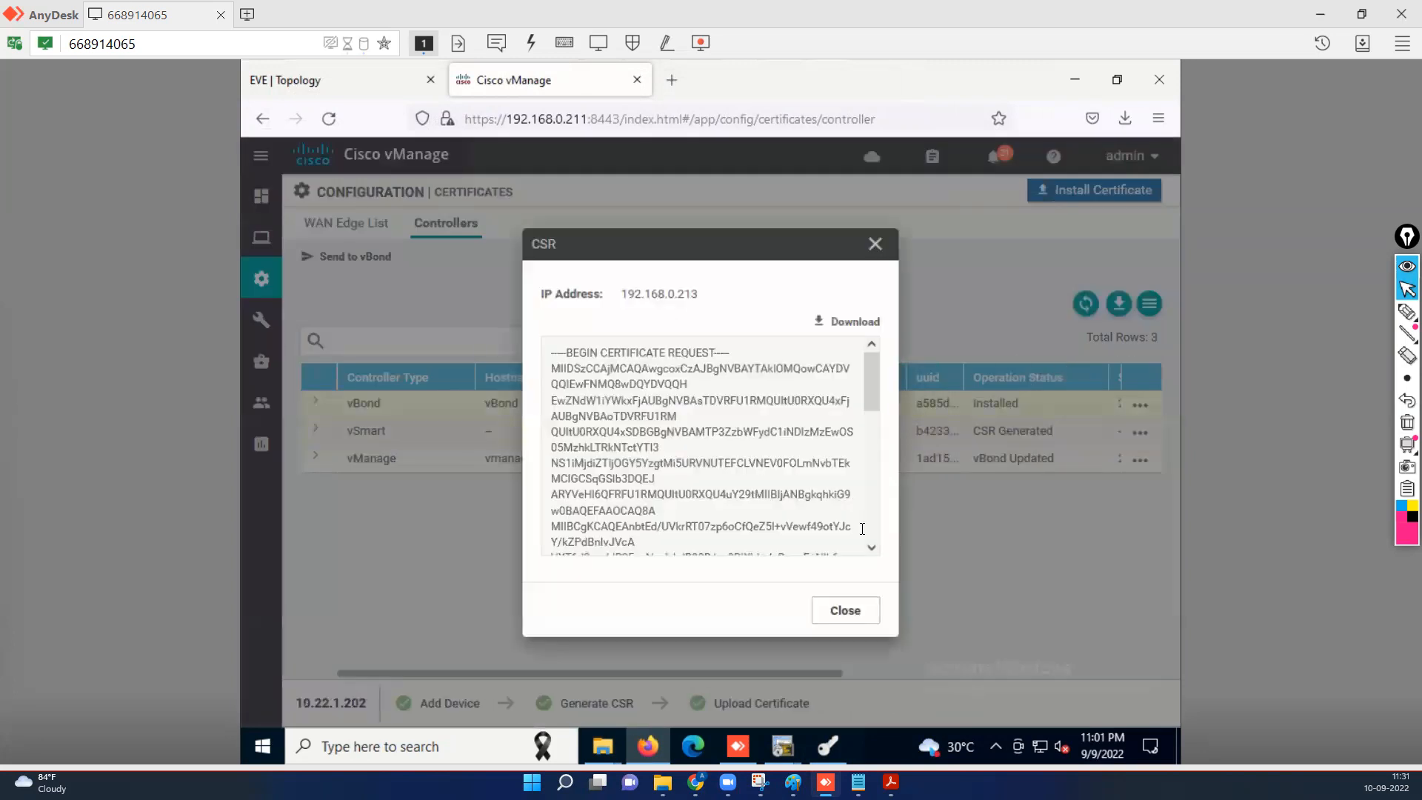
click(857, 323)
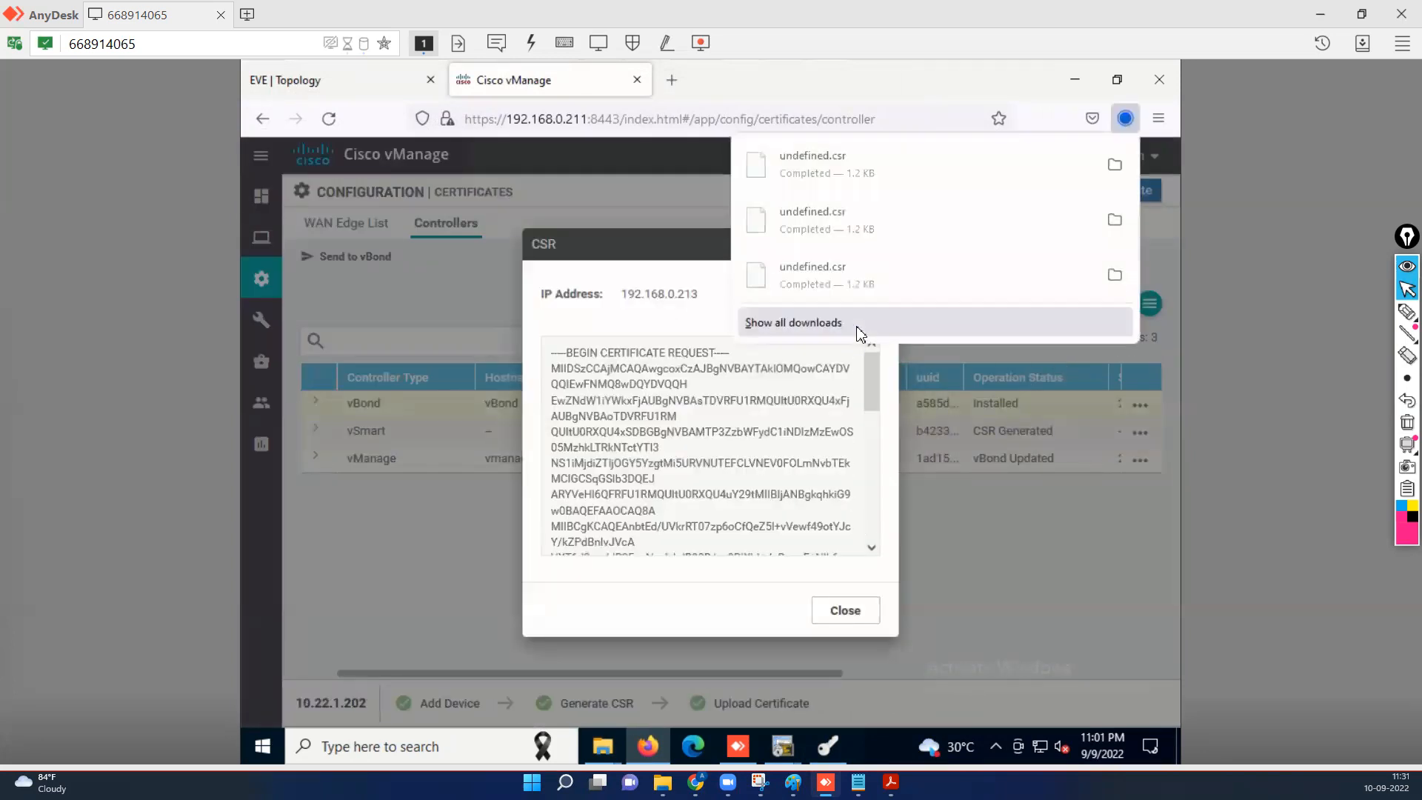
click(837, 614)
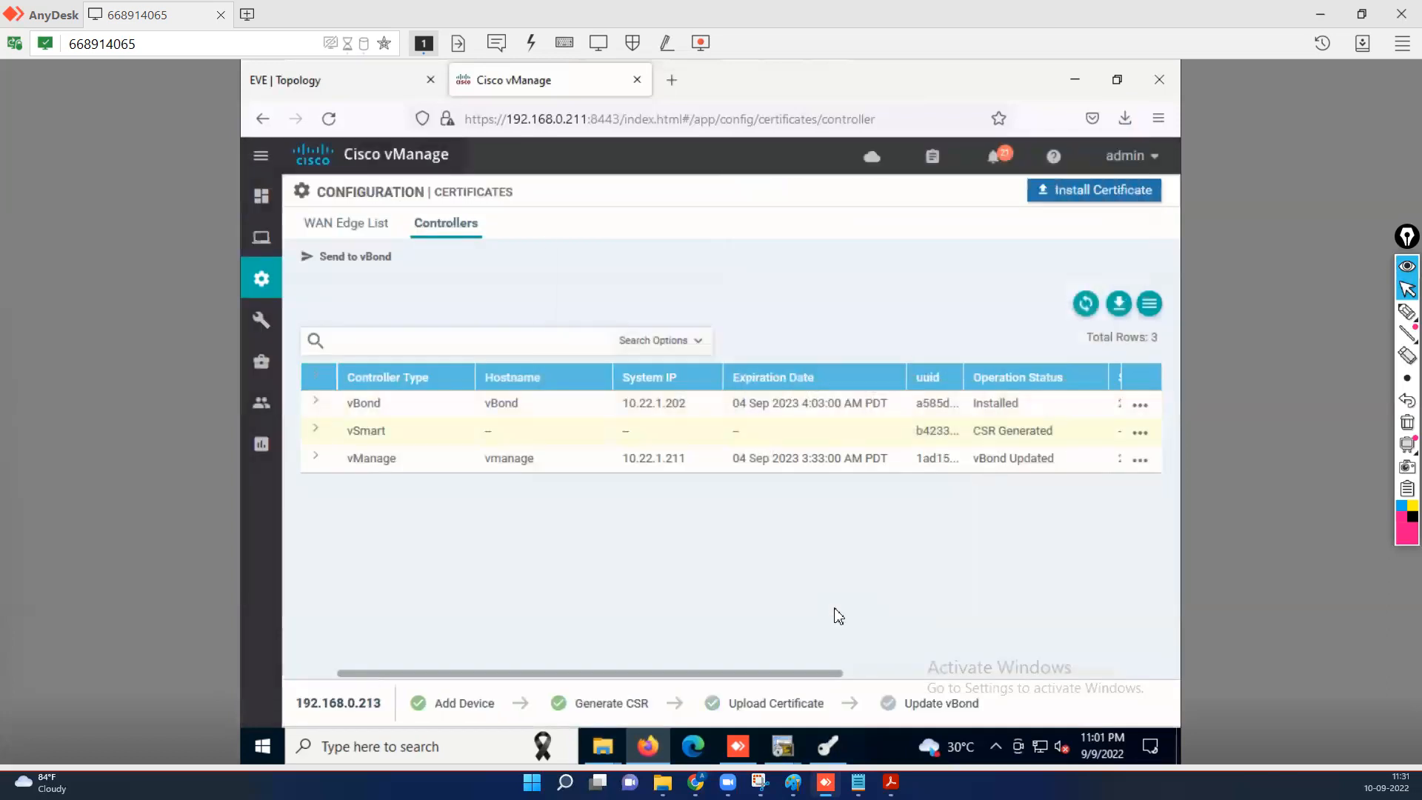
Import the downloaded undefined.csr signing request into XCA.
click(840, 741)
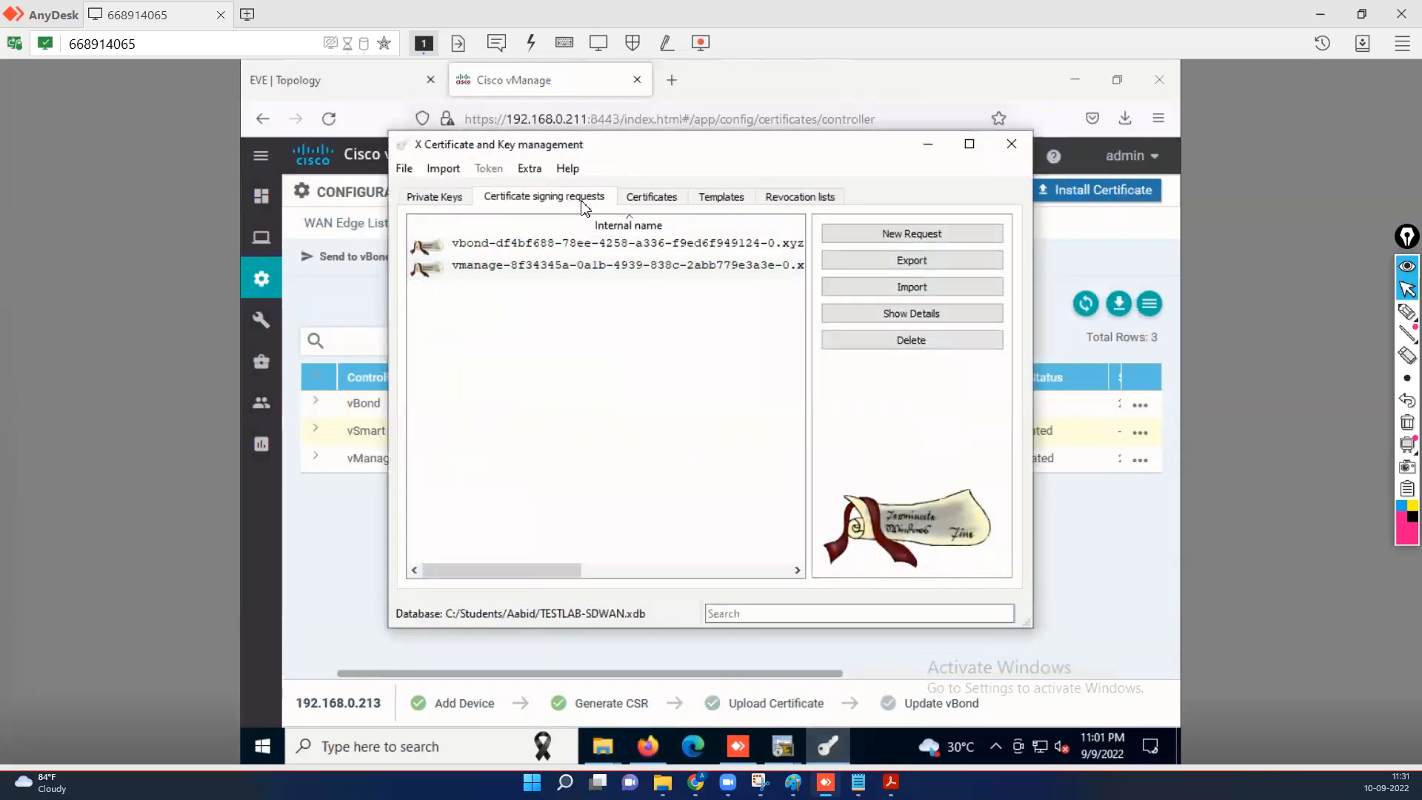
click(922, 288)
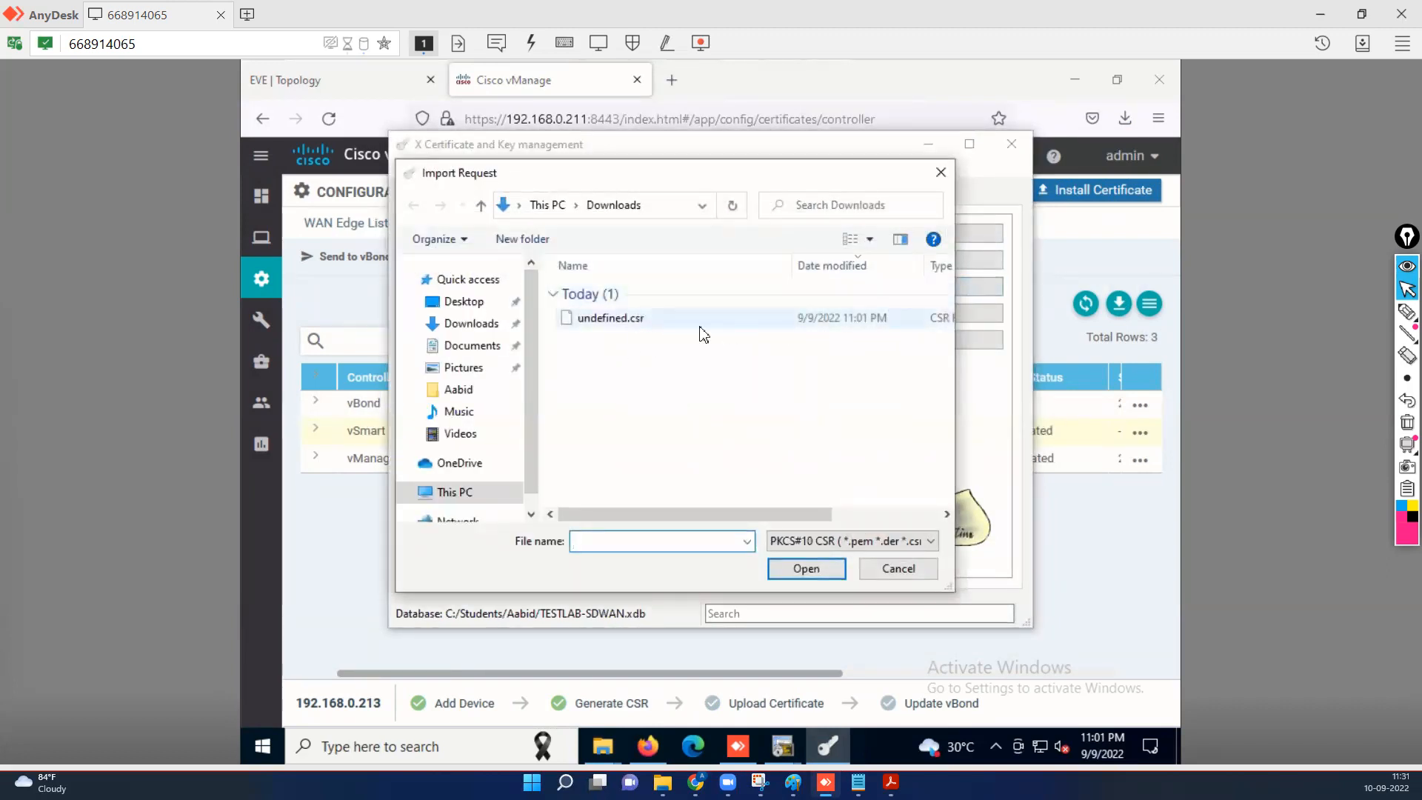
click(652, 320)
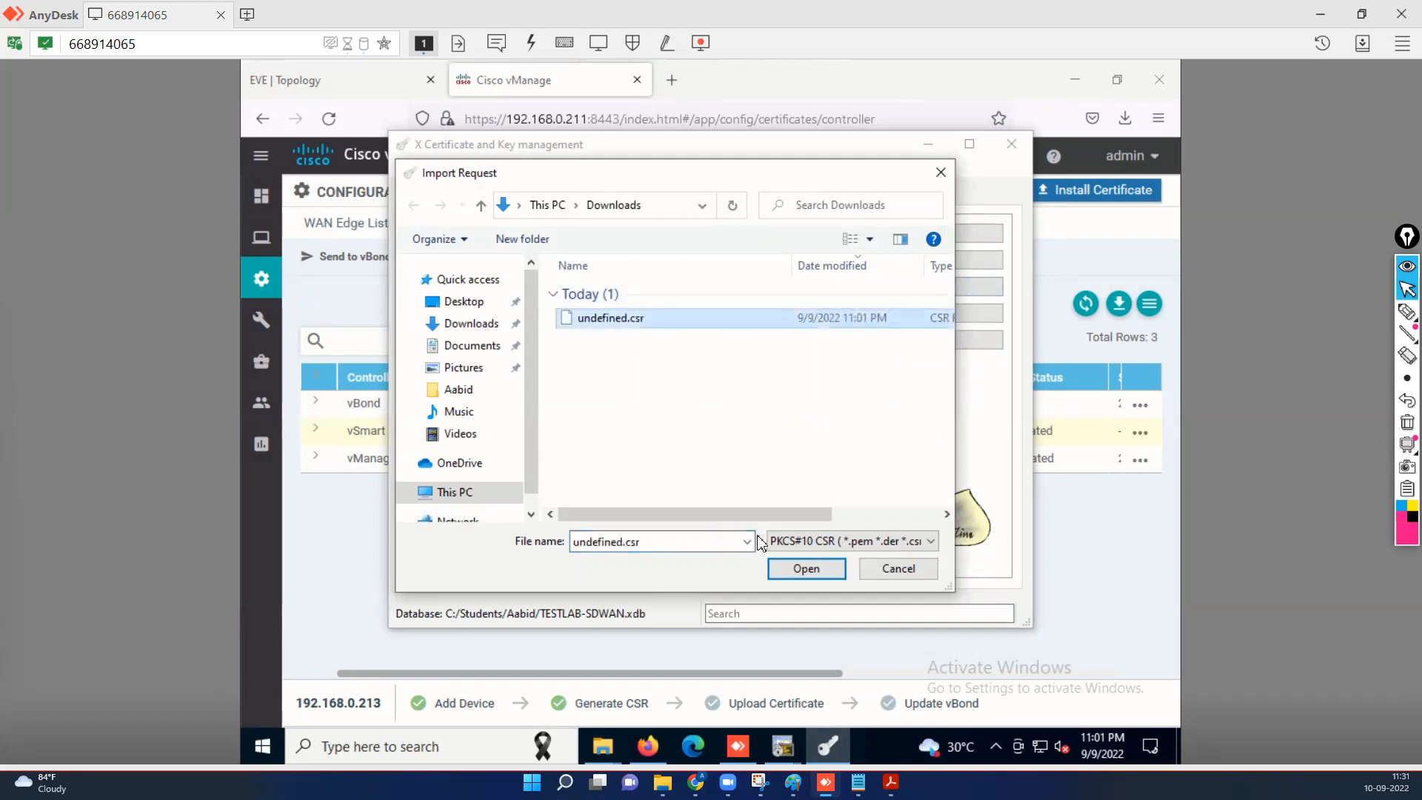
click(801, 570)
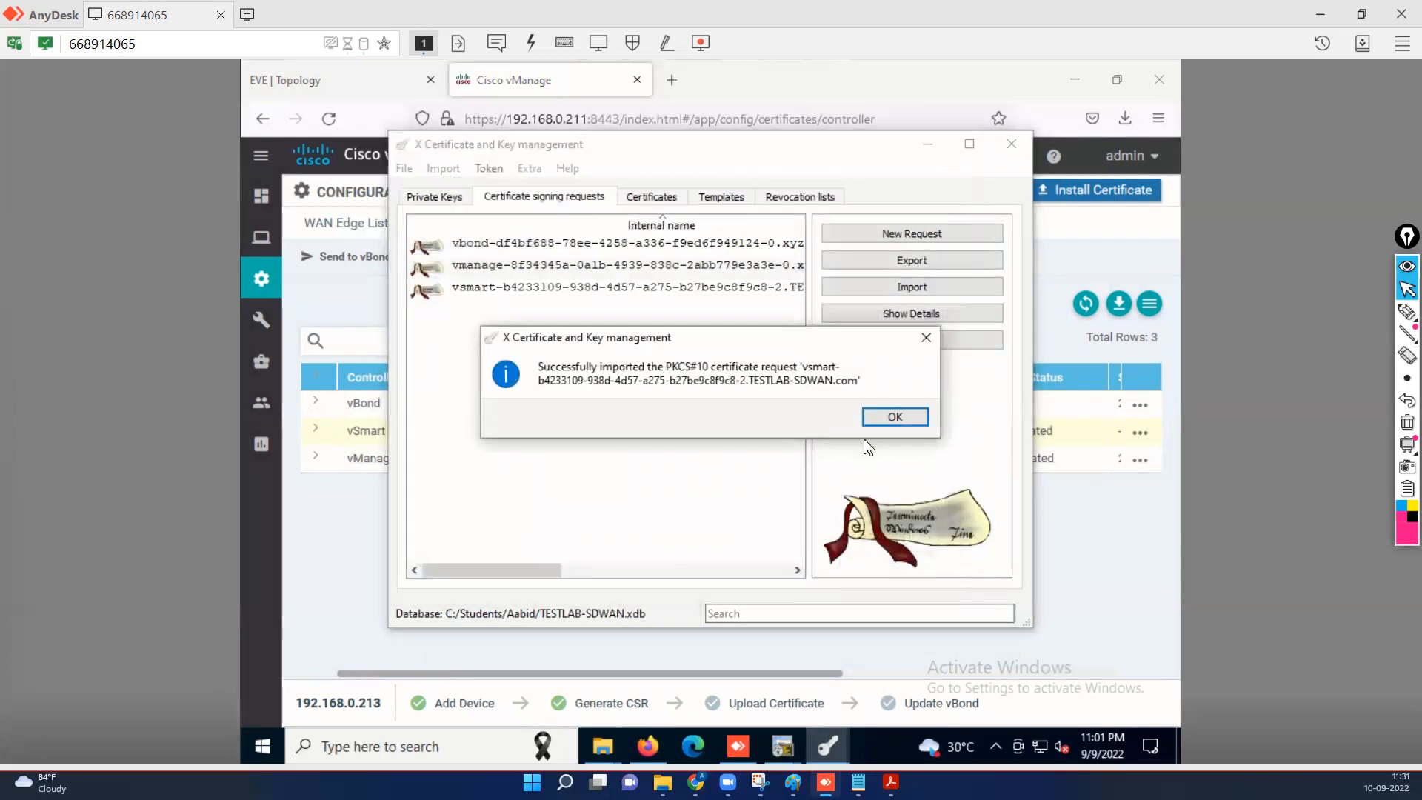
click(894, 418)
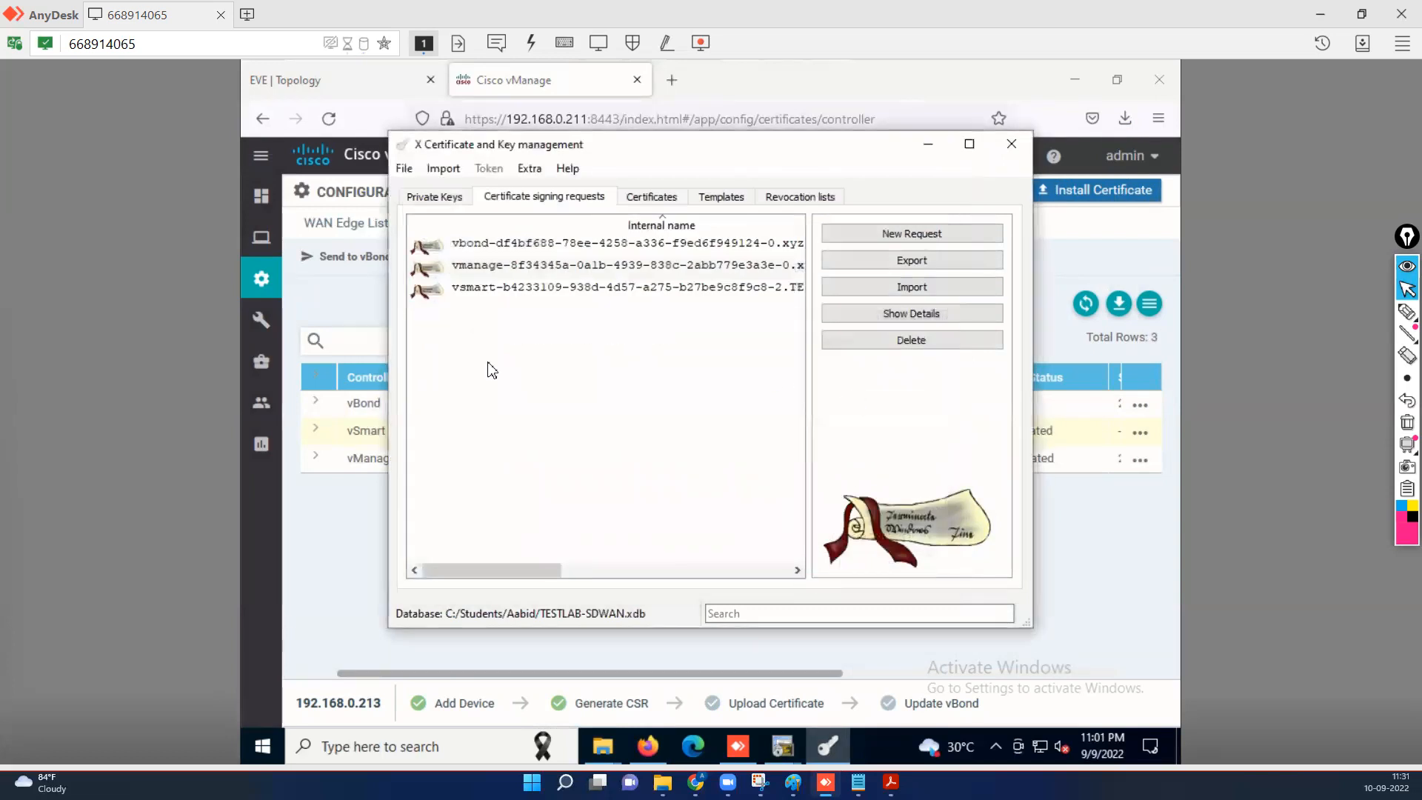
Sign the vsmart request with Rootca using the HTTPS_server template and 365-day local-time validity.
click(533, 297)
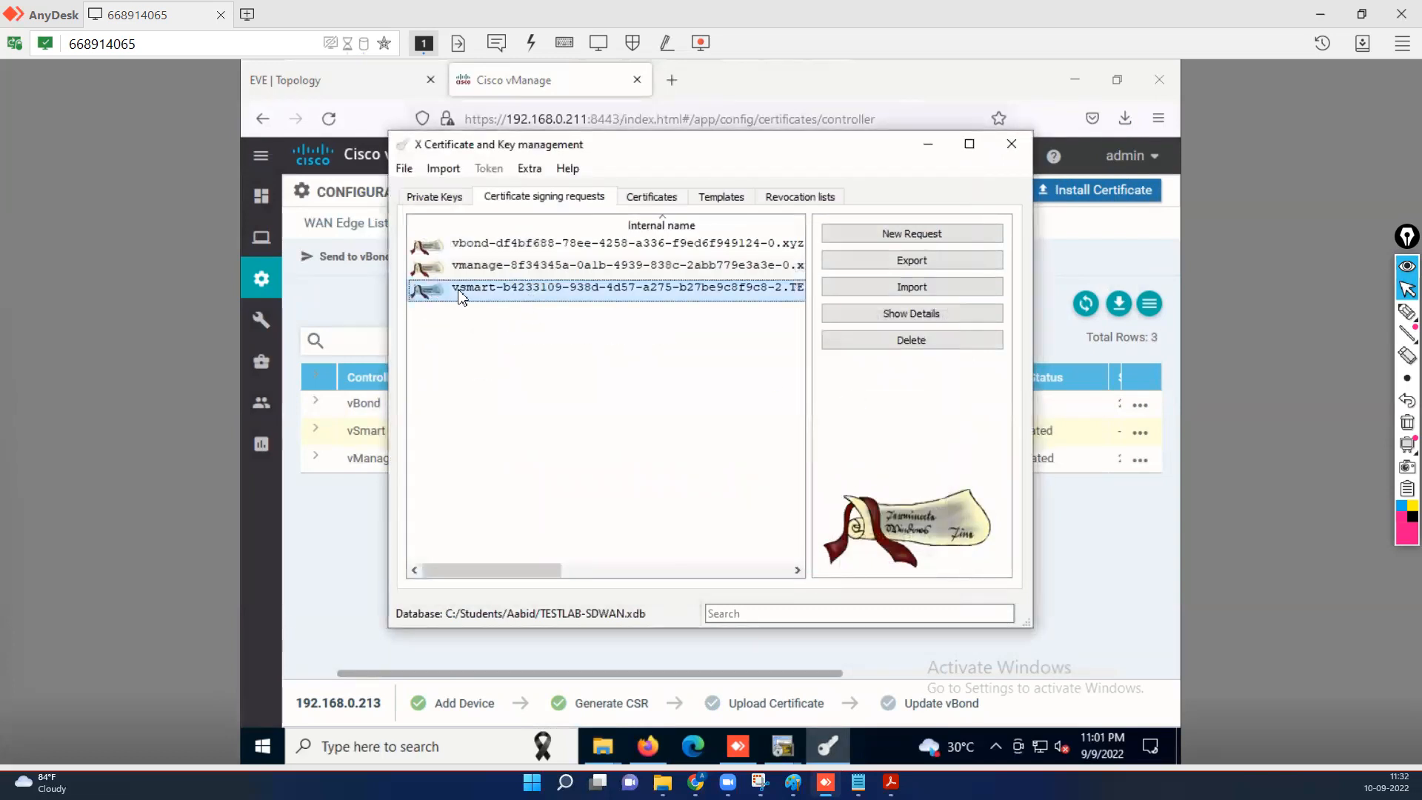
right_click(480, 296)
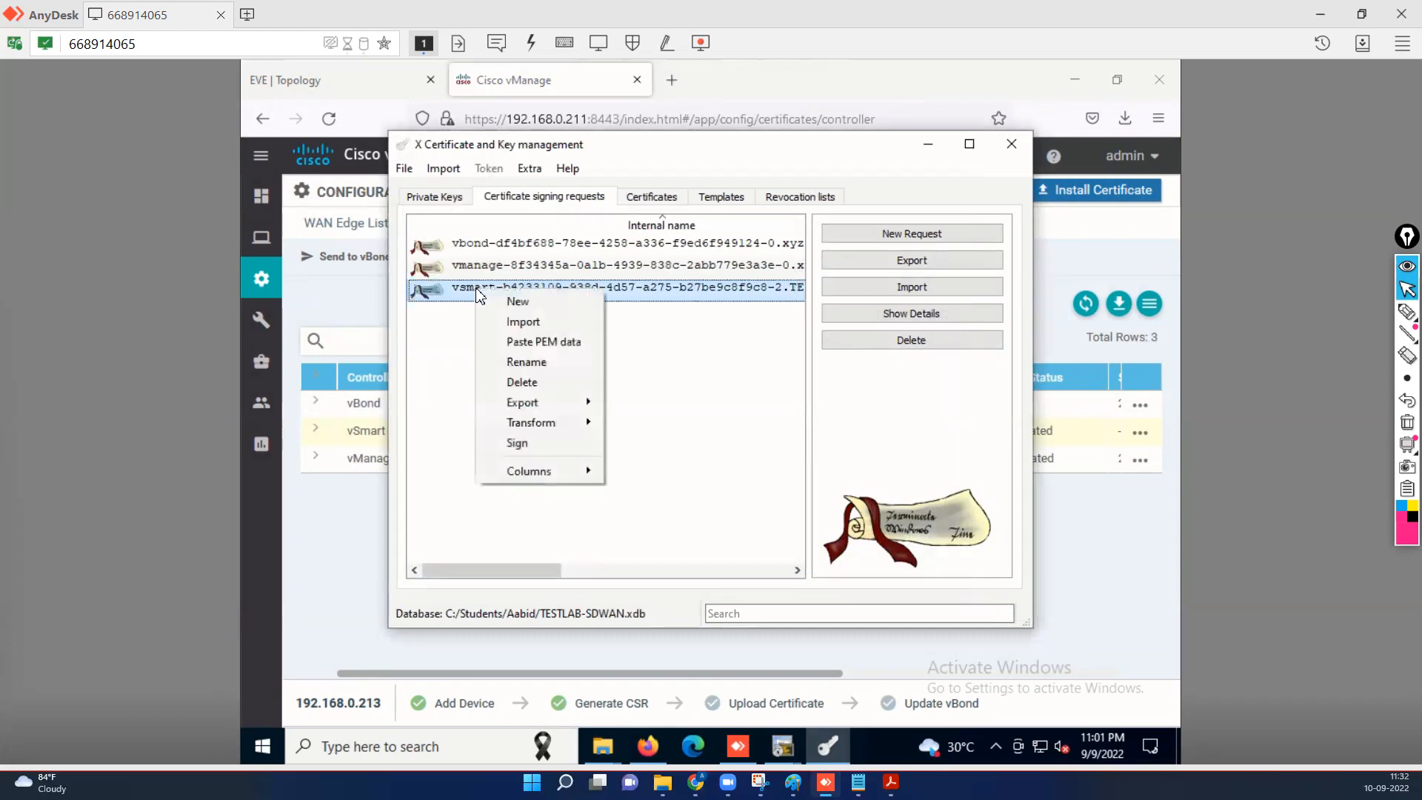
click(545, 447)
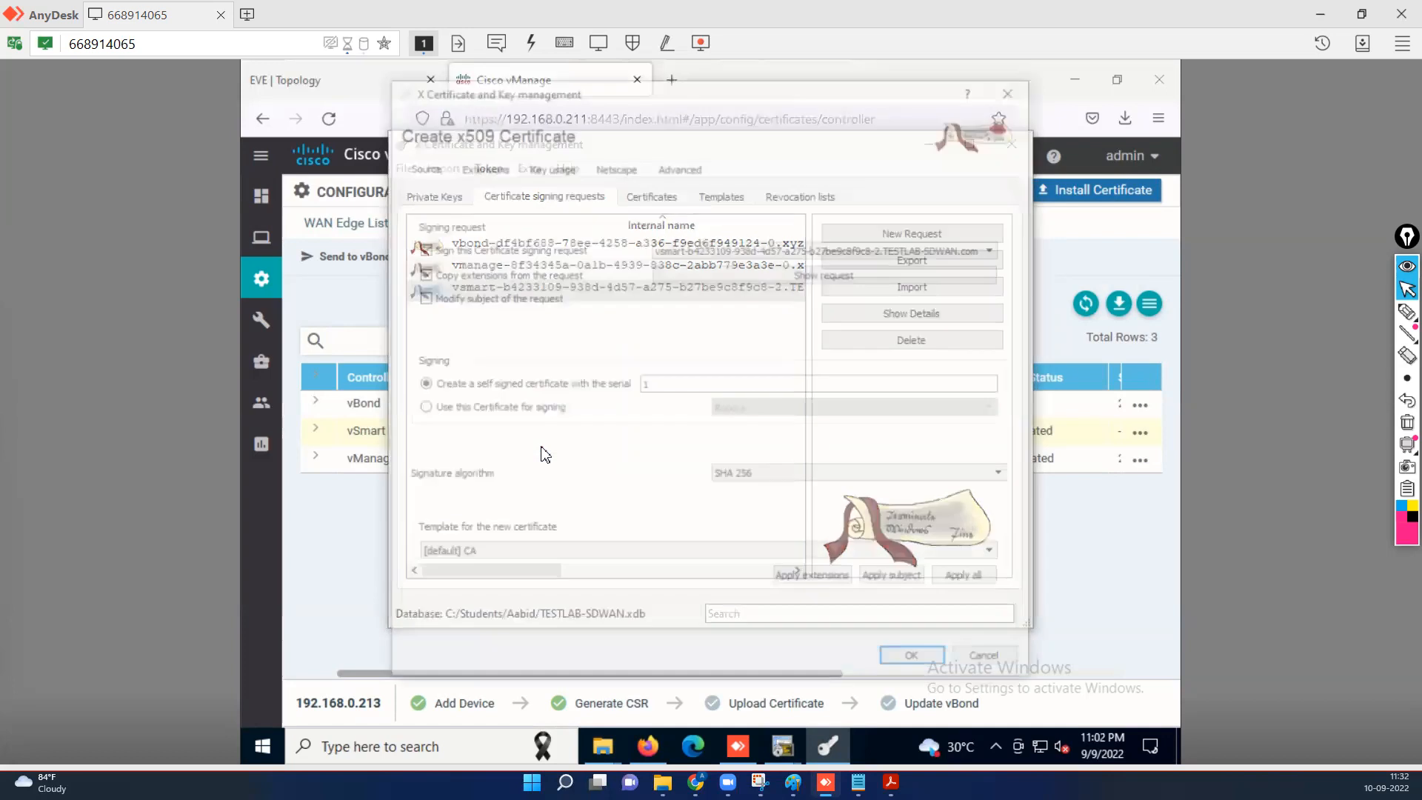
click(420, 408)
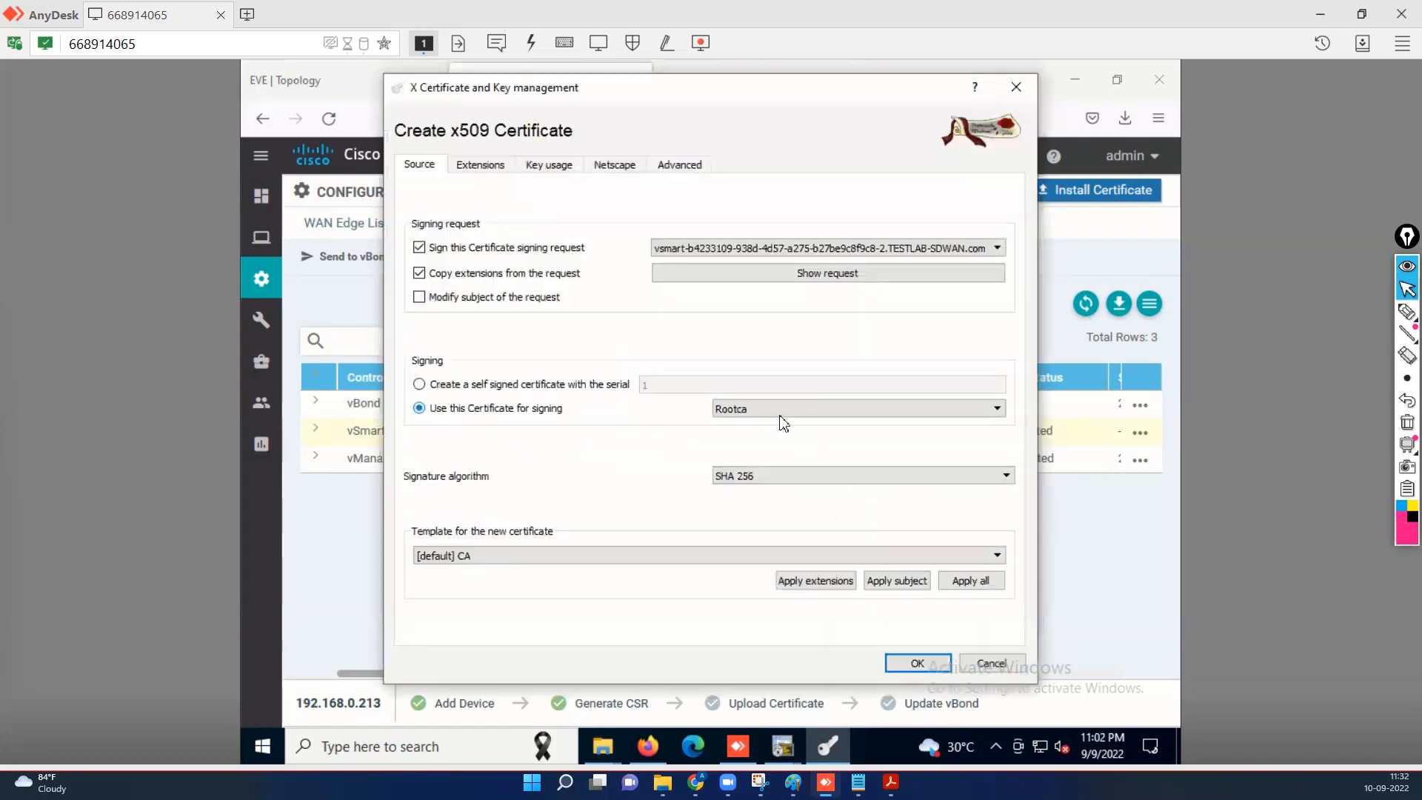
click(624, 563)
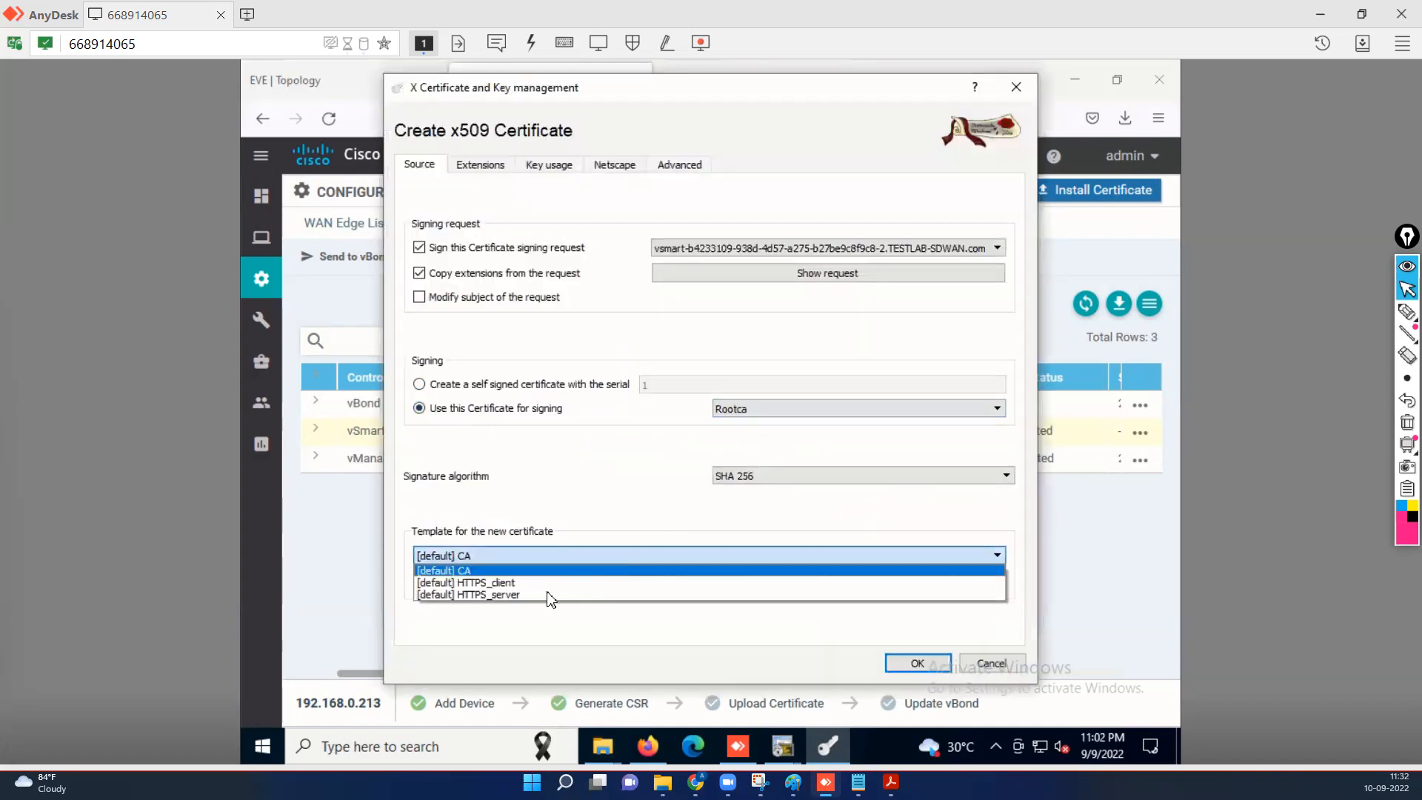
click(741, 593)
click(812, 583)
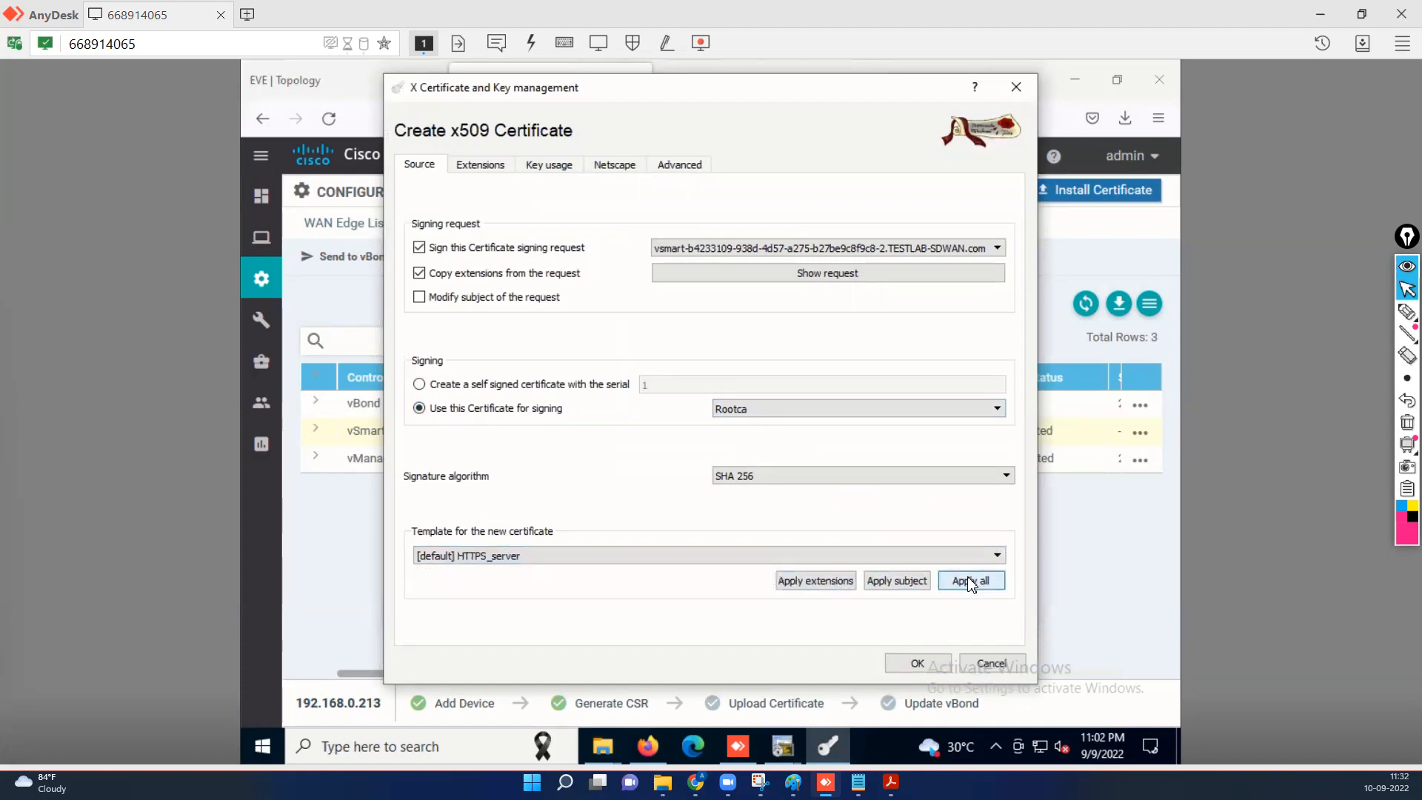
click(480, 164)
click(800, 416)
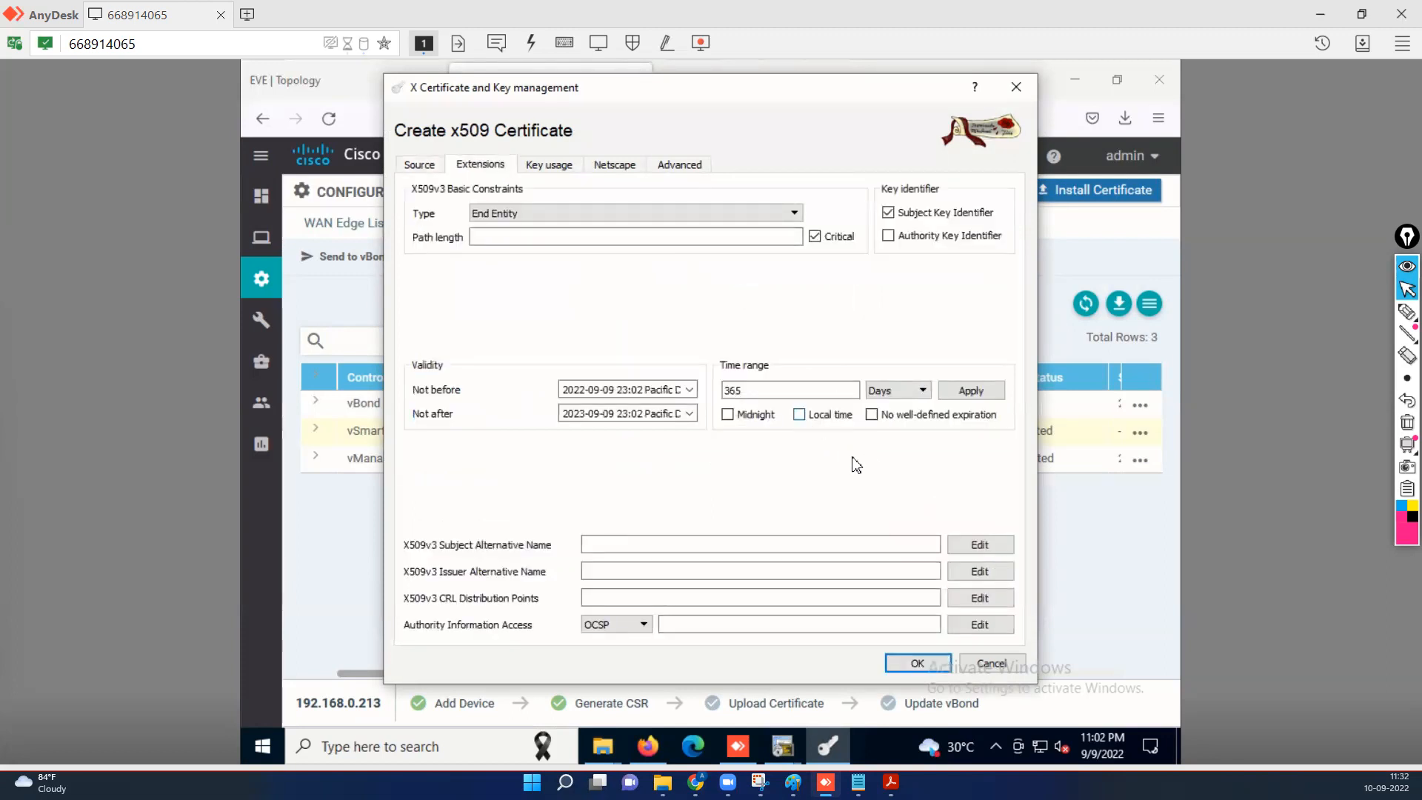
click(974, 394)
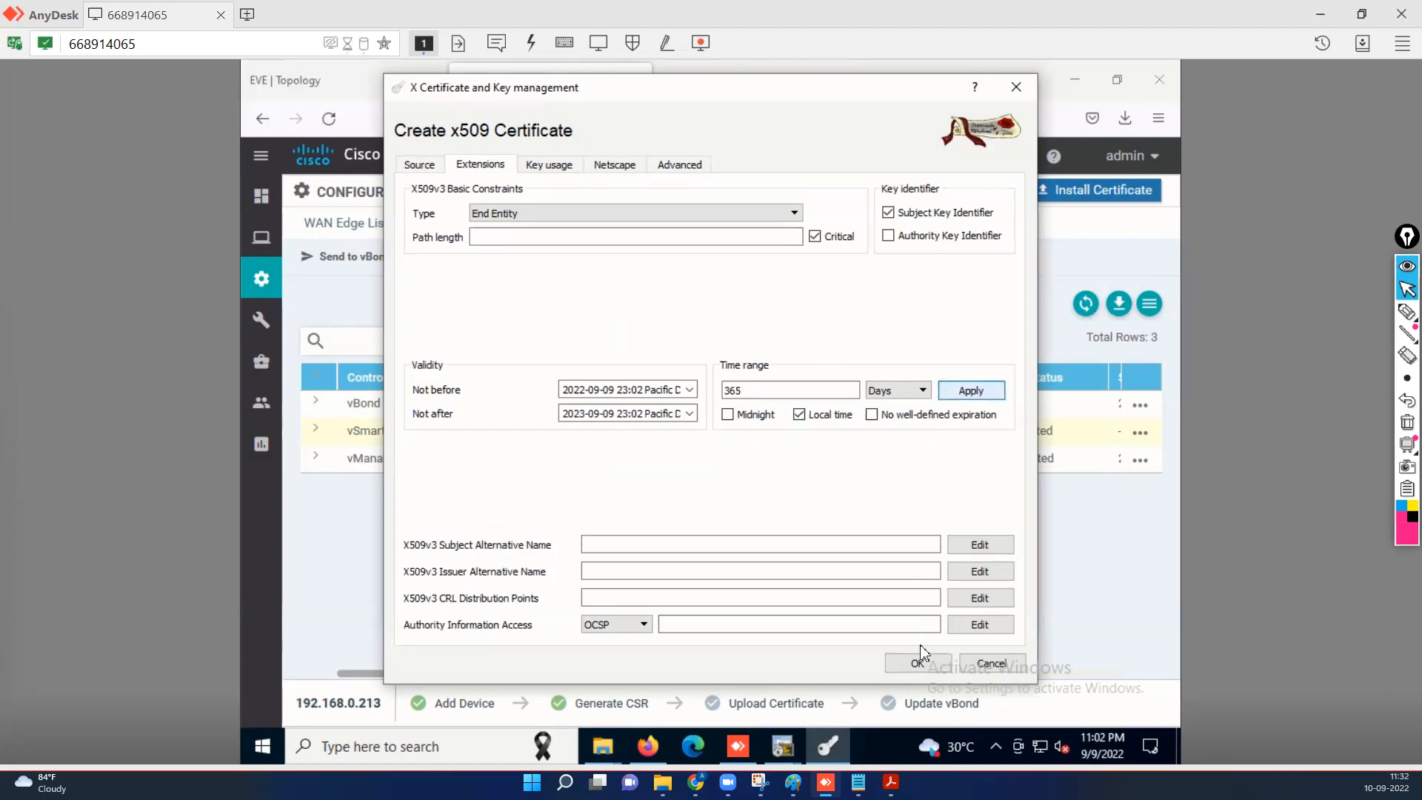
click(911, 668)
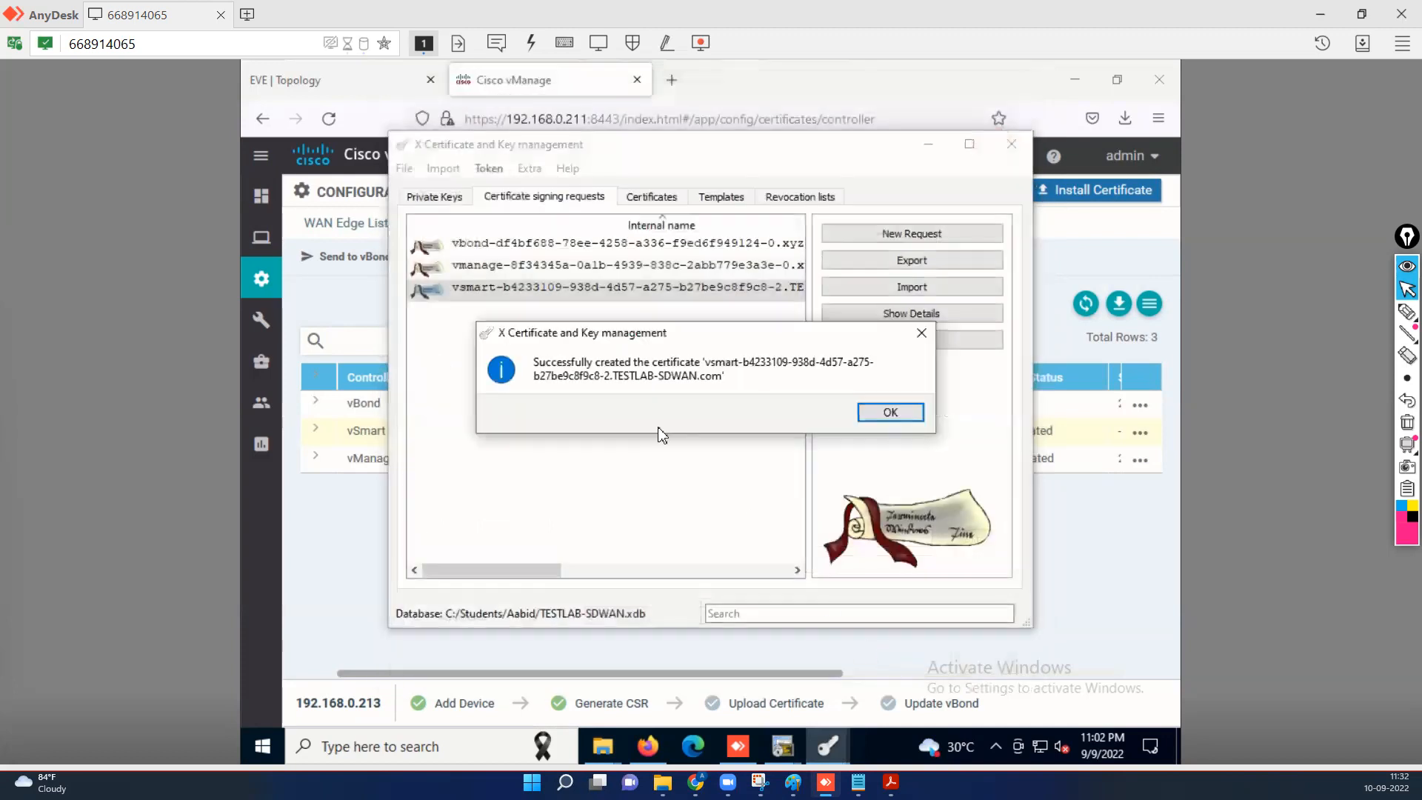
Export the new Rootca-signed vsmart certificate from XCA's Certificates list to the clipboard.
click(882, 415)
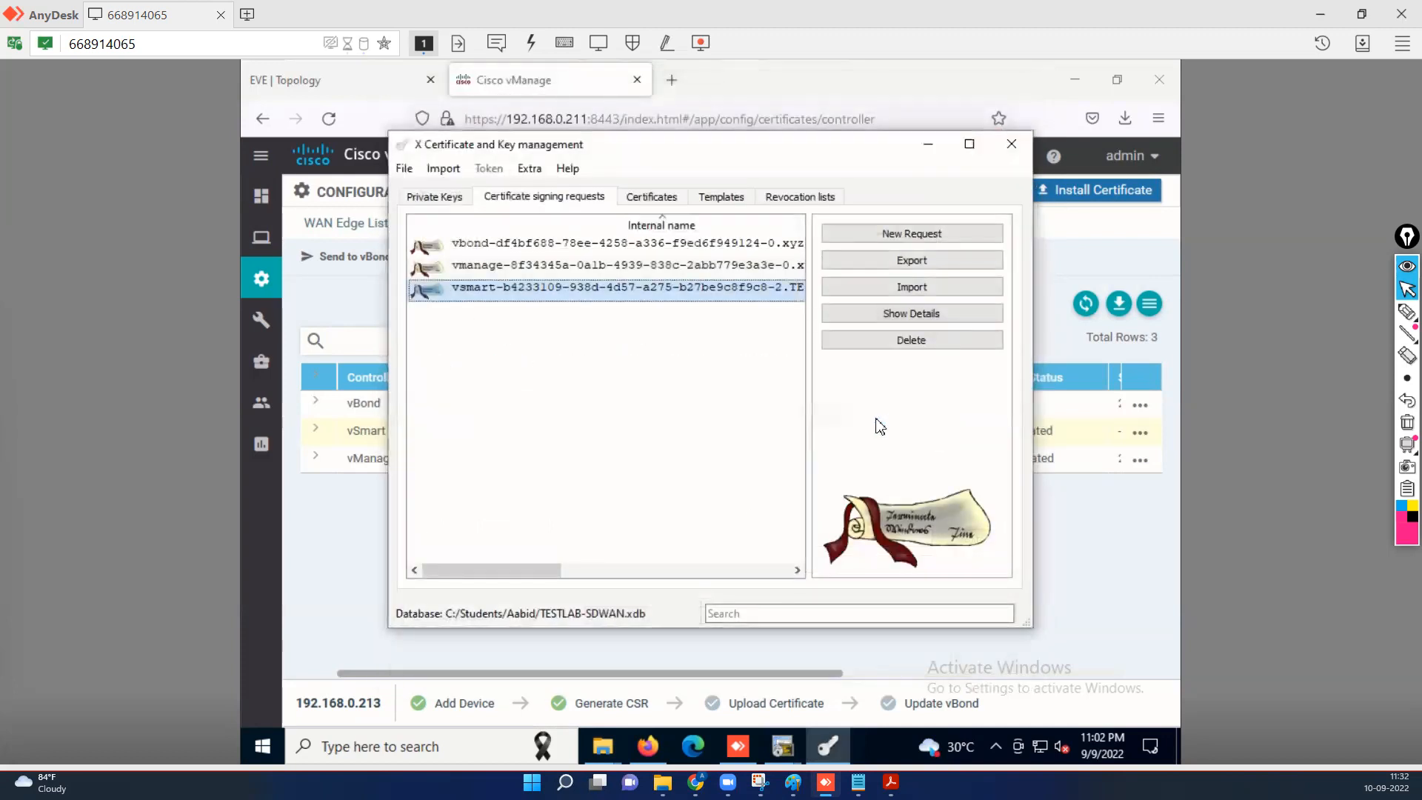
click(649, 197)
click(567, 312)
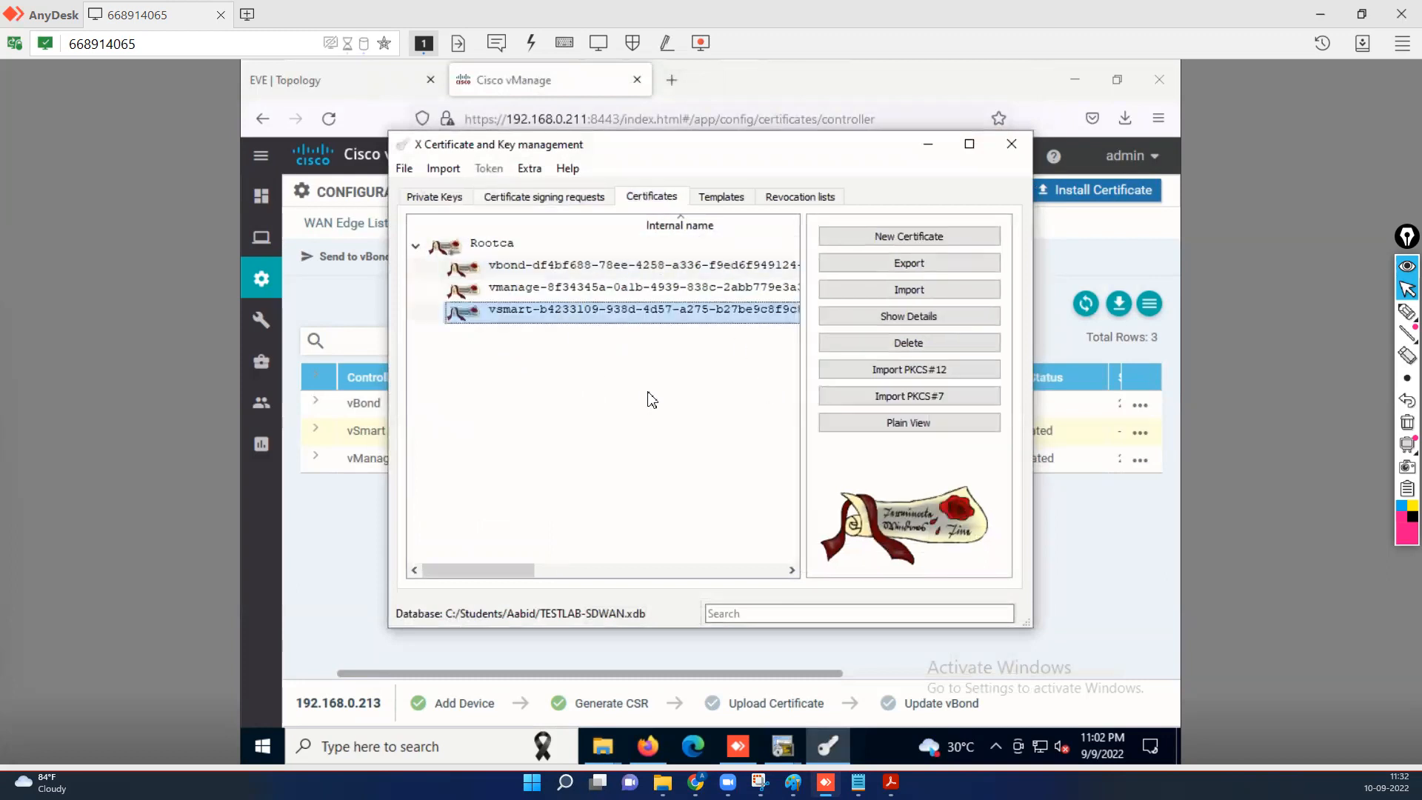
right_click(495, 317)
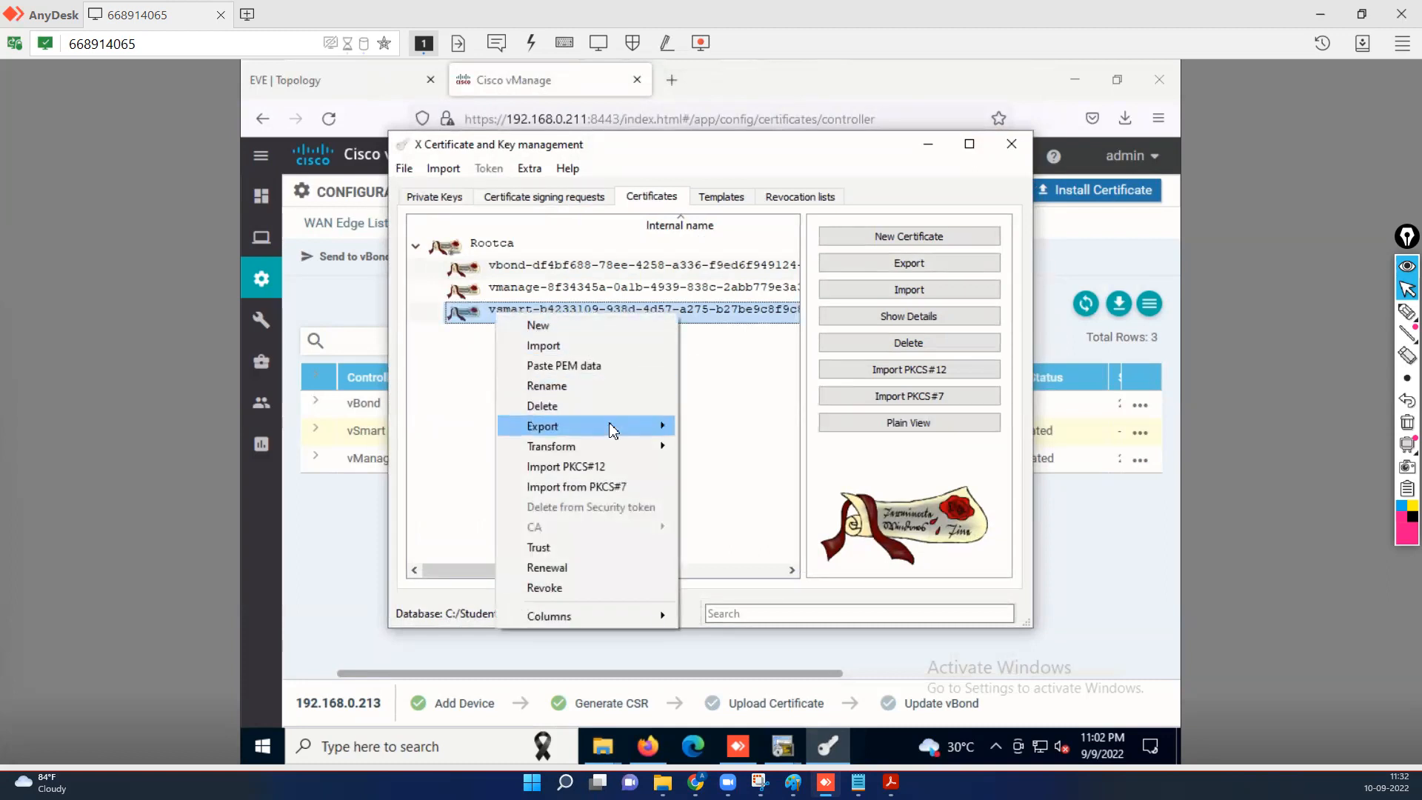
mouse_move(651, 427)
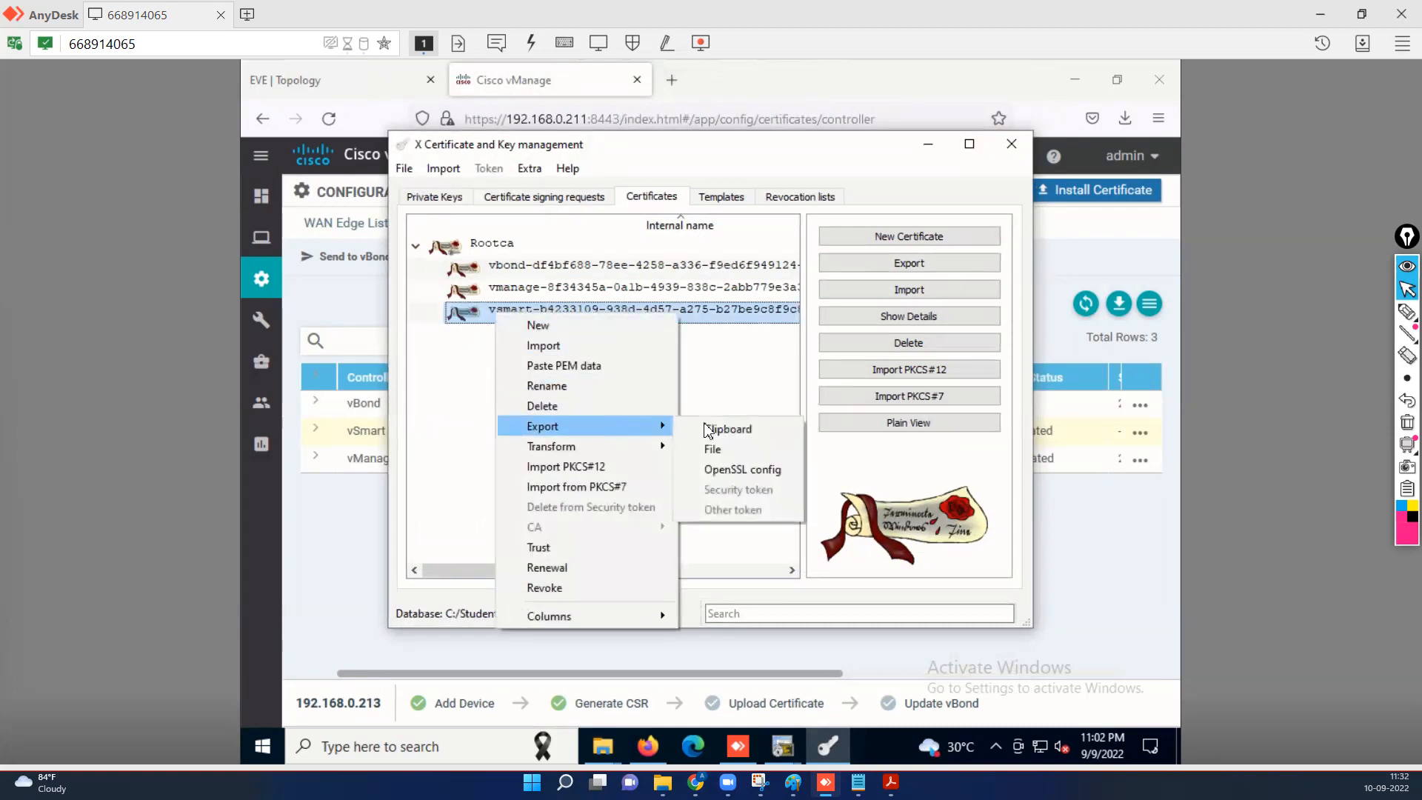
click(754, 436)
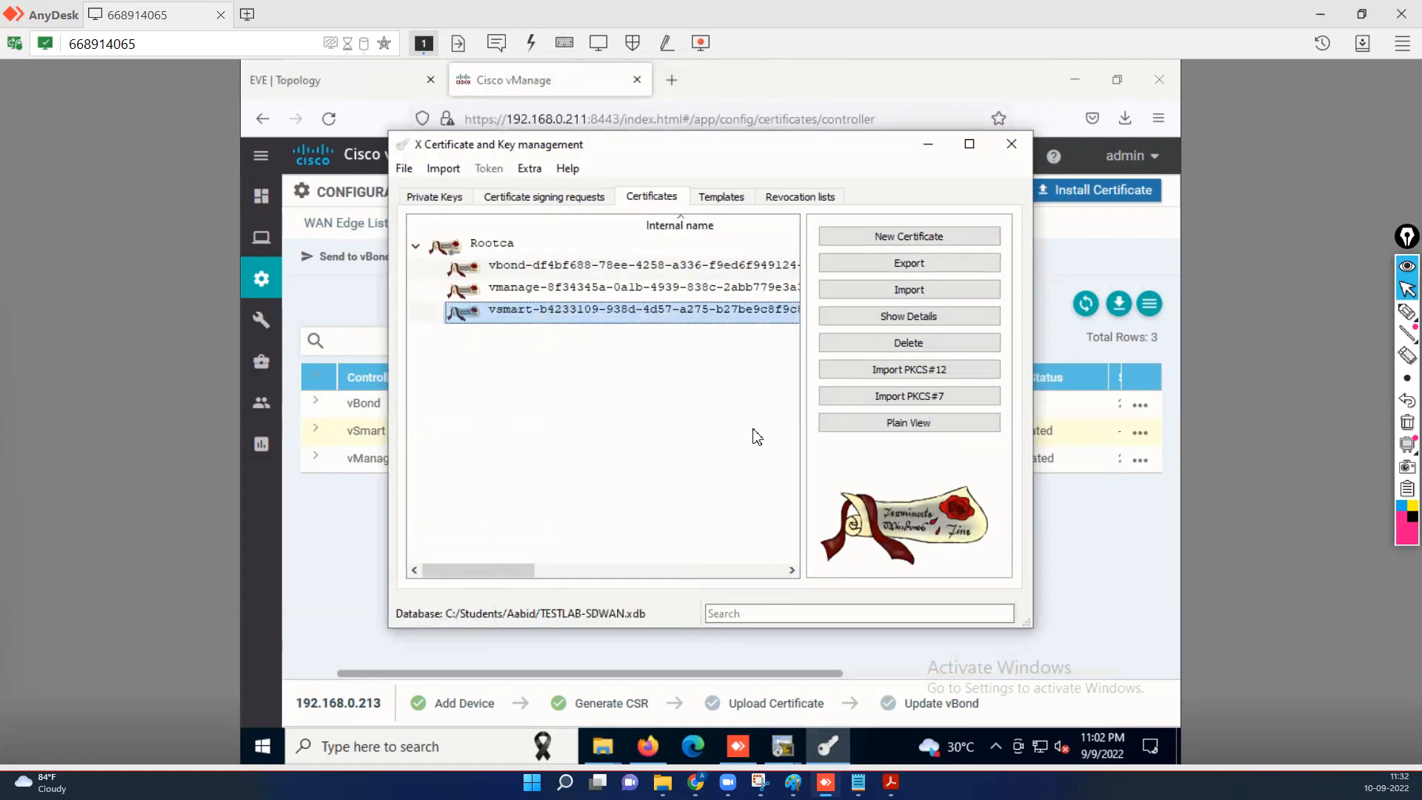
click(928, 144)
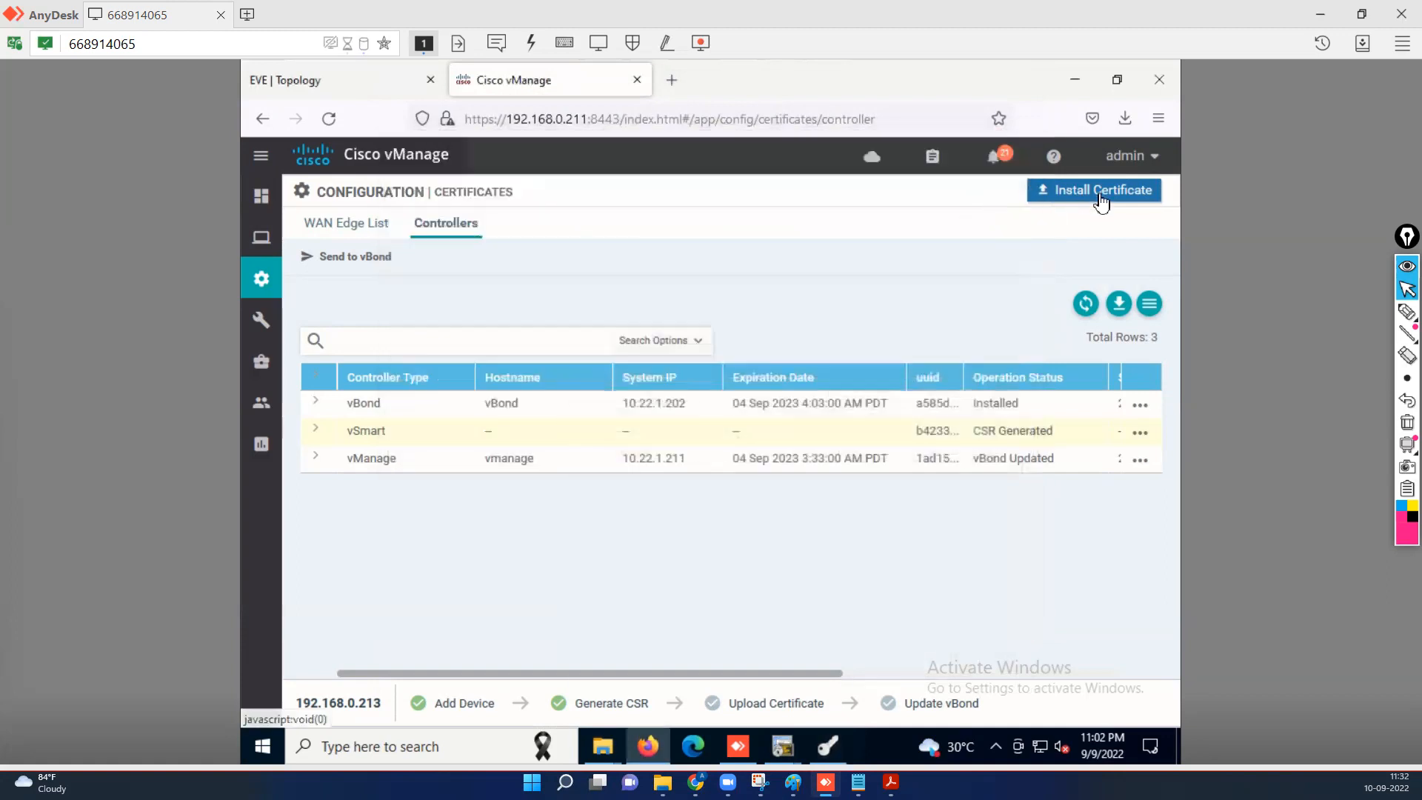
Paste the signed vSmart certificate into Install Certificate, install it, and review the failed task.
click(1094, 194)
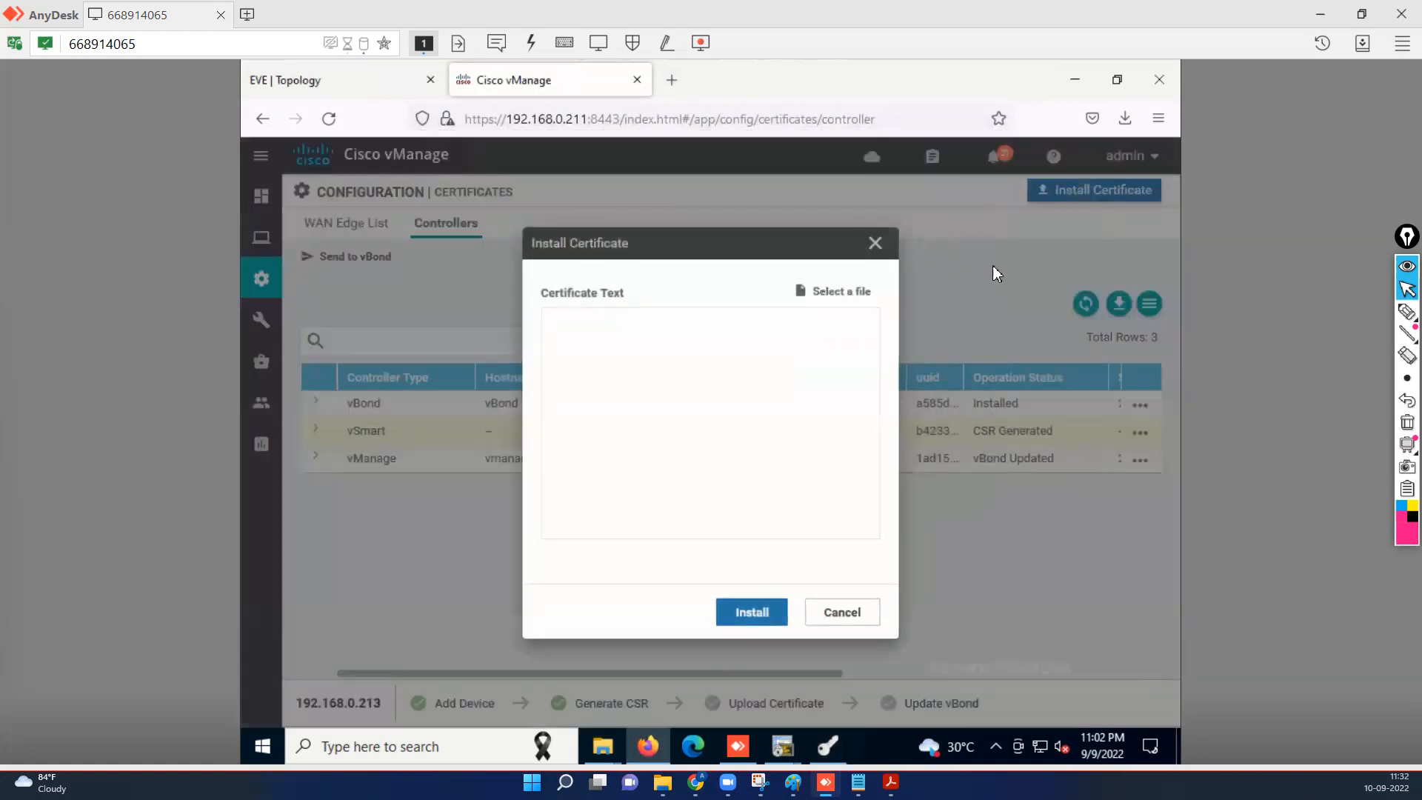
right_click(665, 366)
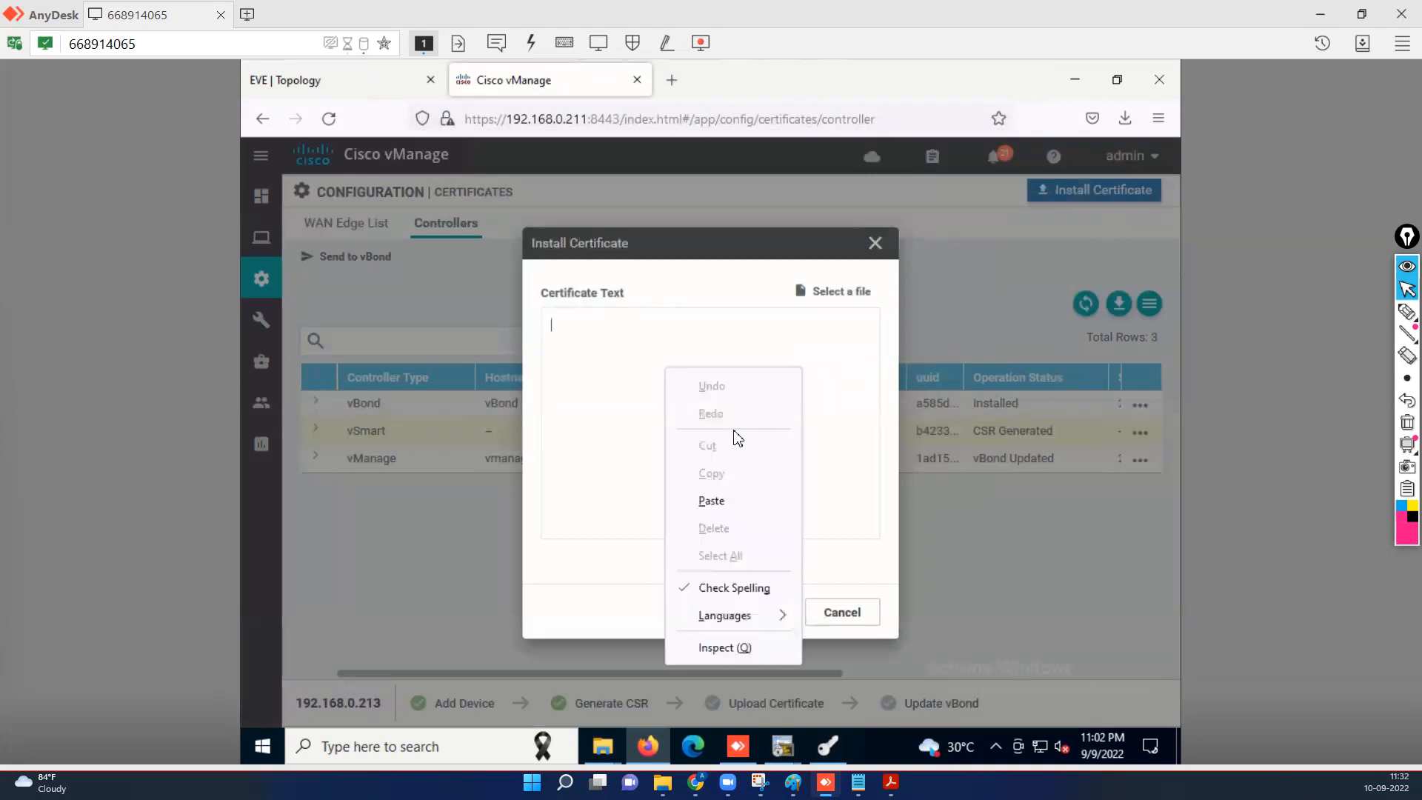
click(722, 498)
click(756, 613)
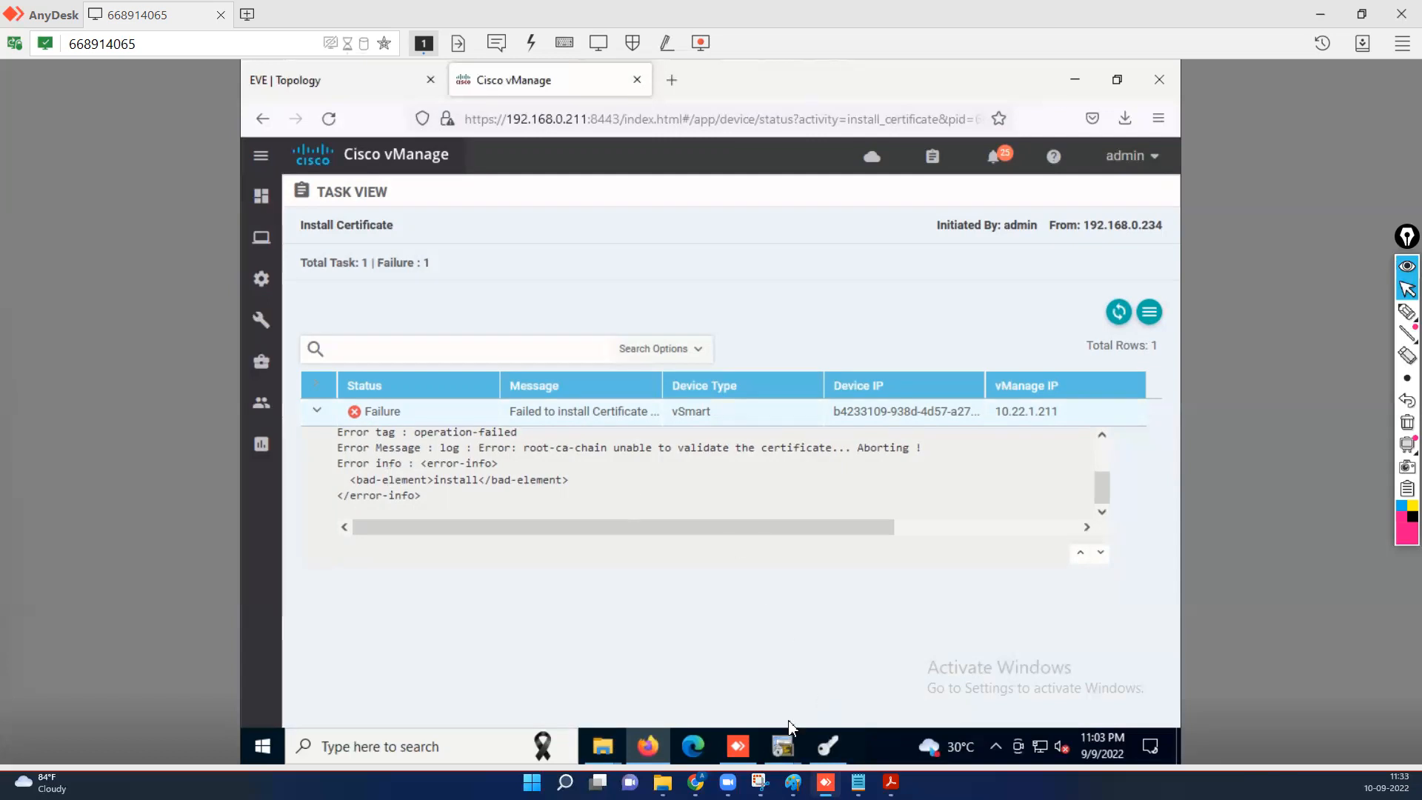
click(788, 745)
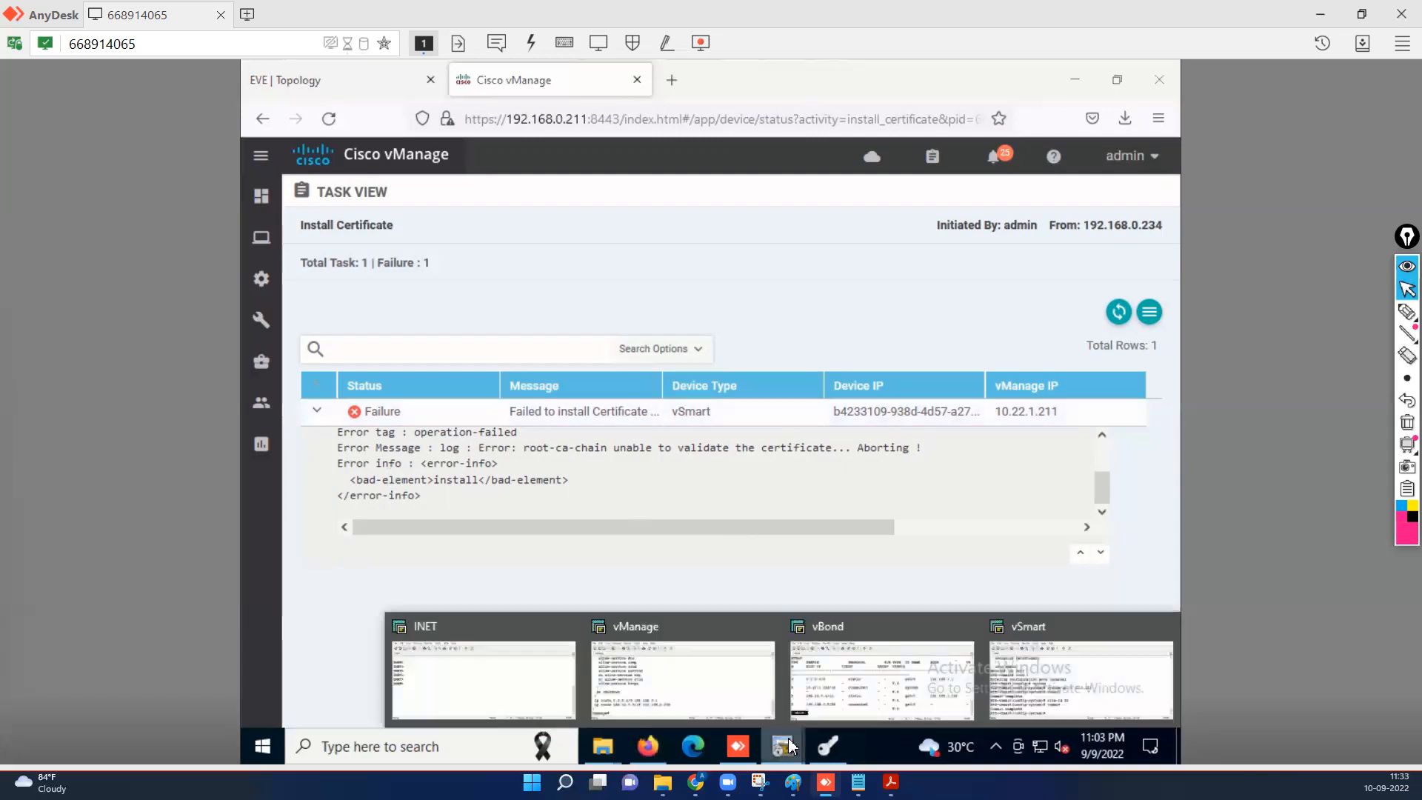
click(1009, 668)
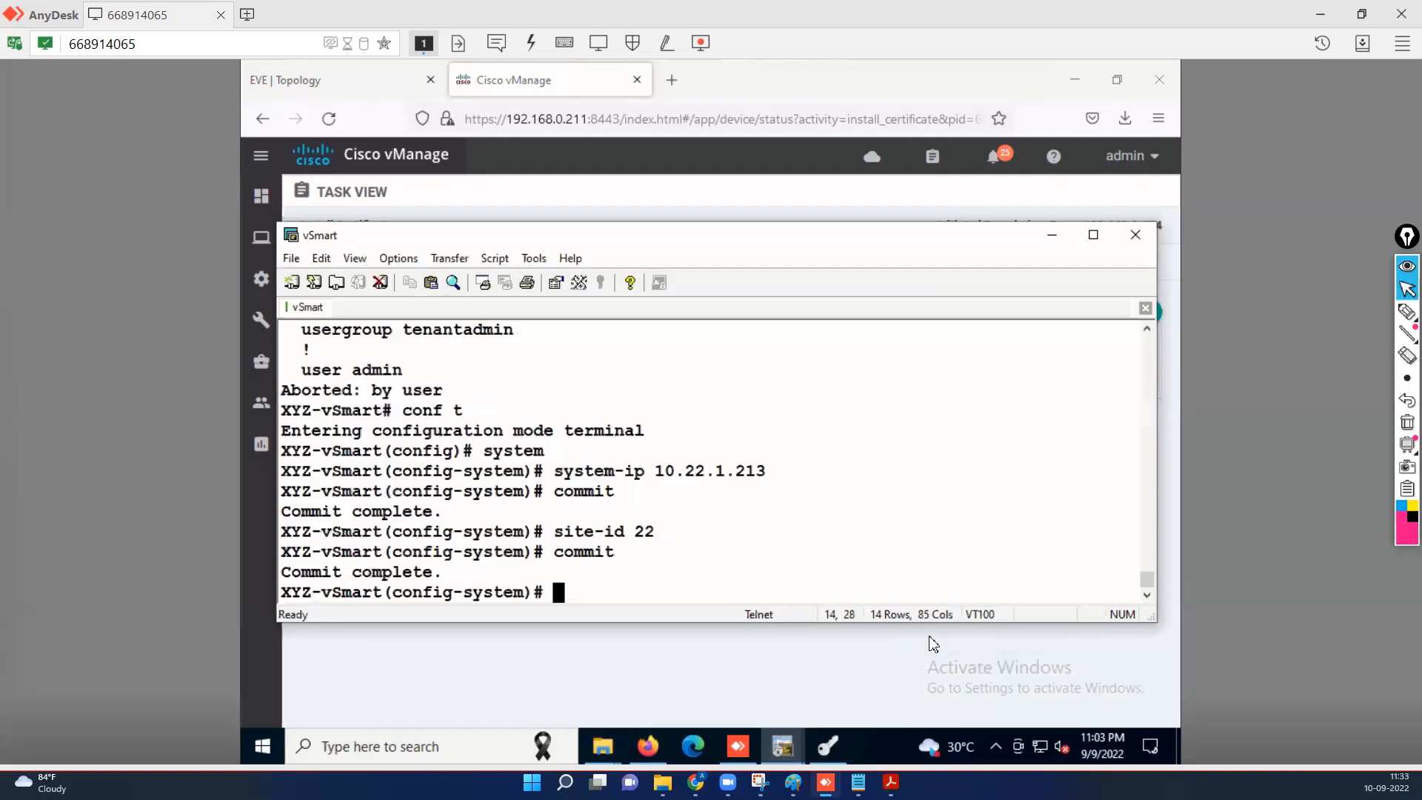
drag(666, 535, 553, 551)
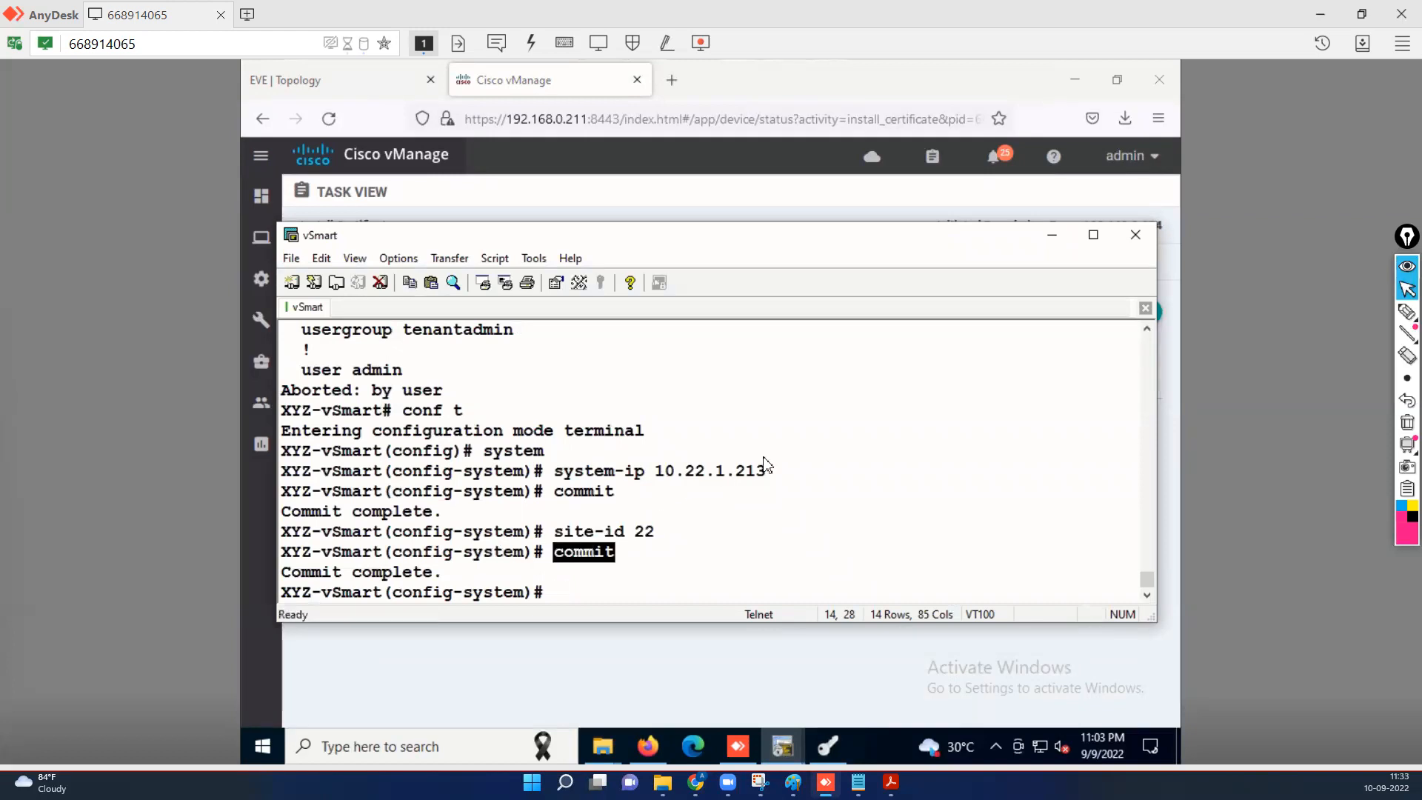
key(Return)
key(Return)
text(do sh run )
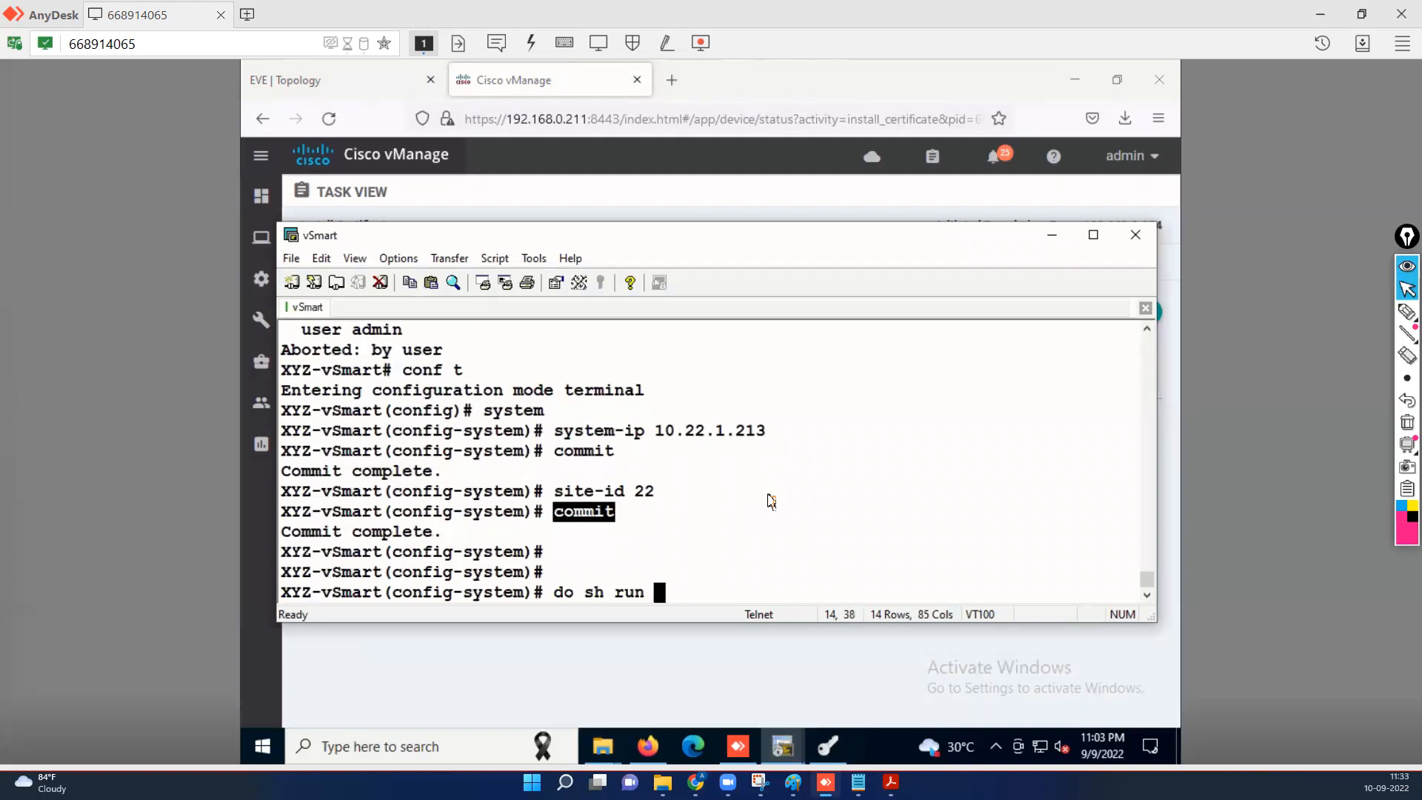
text(sys)
key(Return)
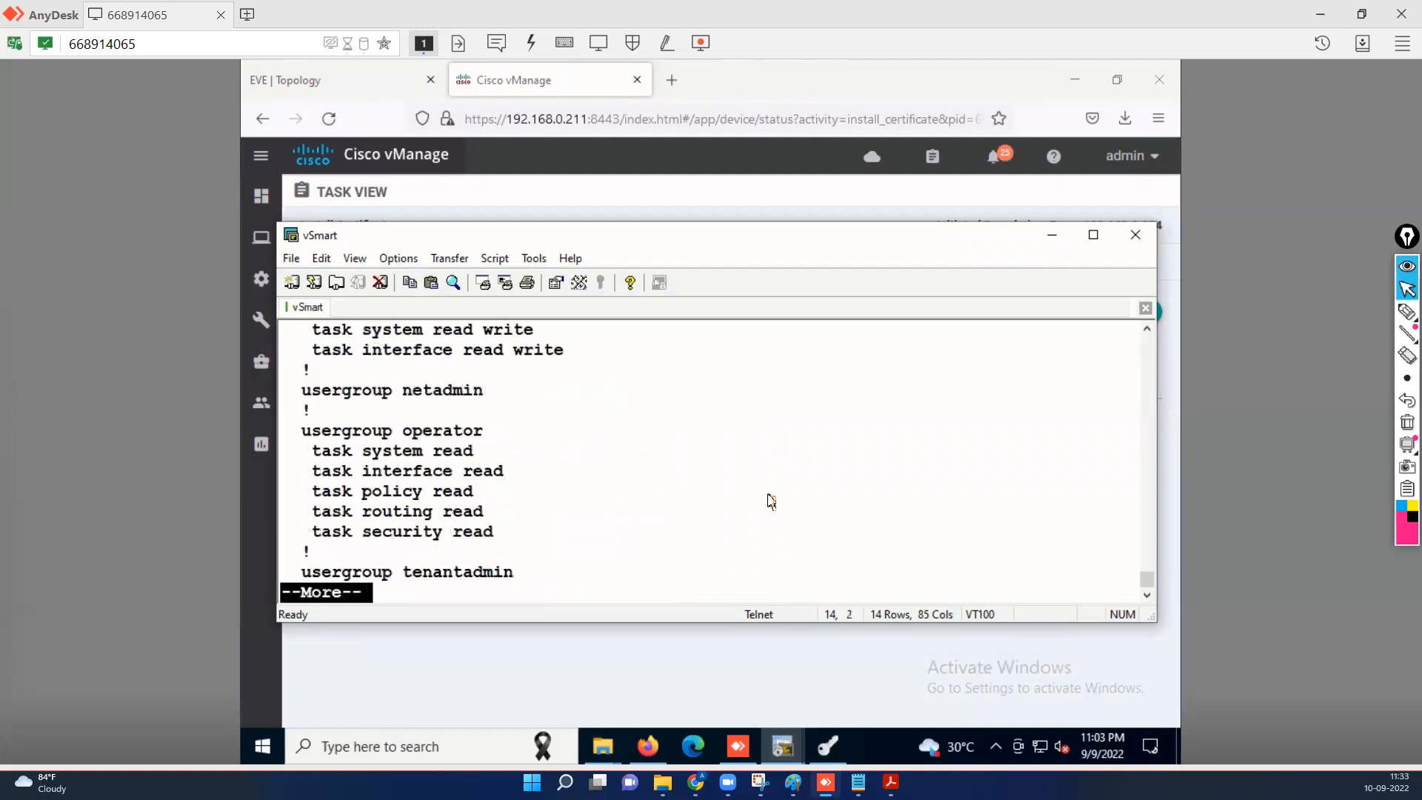
scroll(787, 504, up, 4)
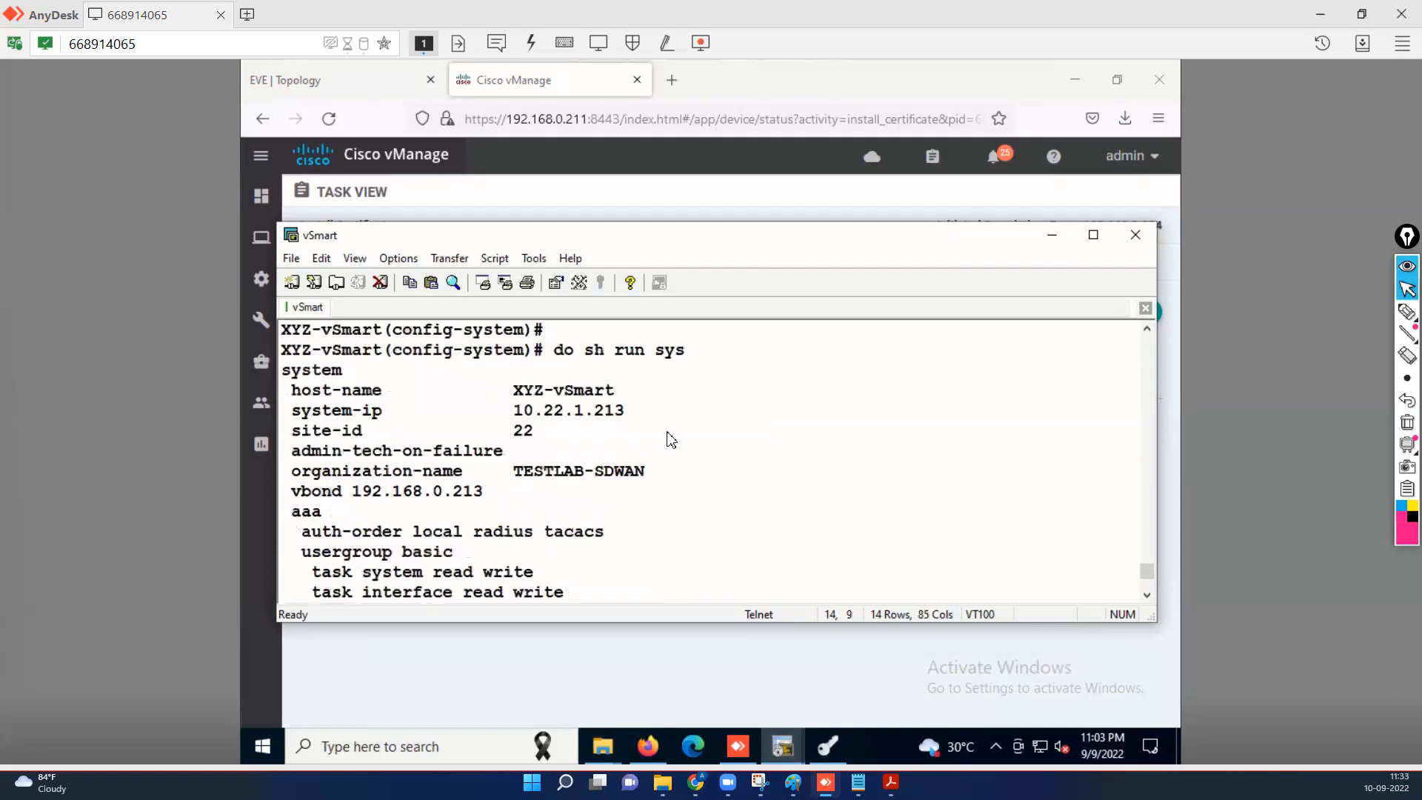
drag(614, 392, 535, 391)
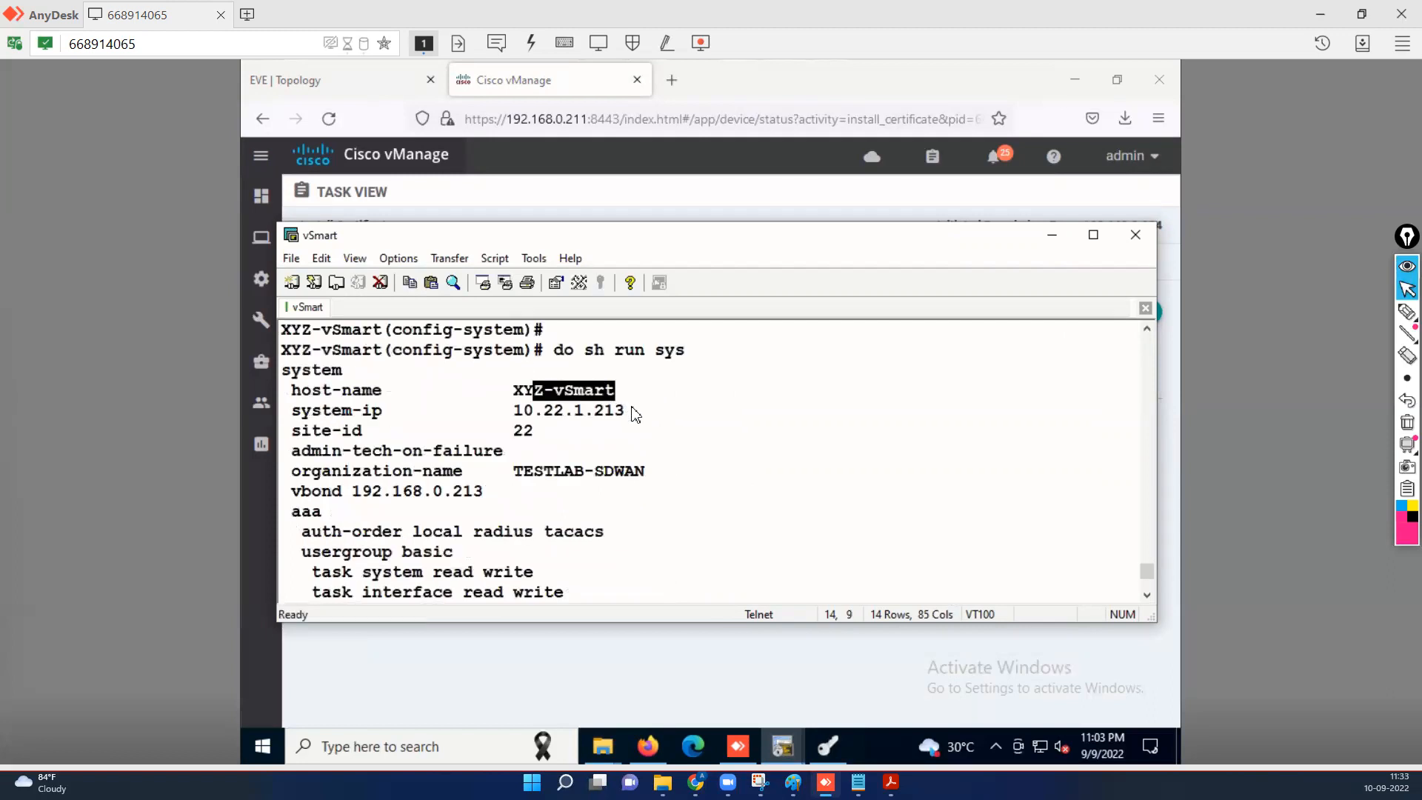
drag(624, 412, 511, 431)
drag(650, 475, 465, 494)
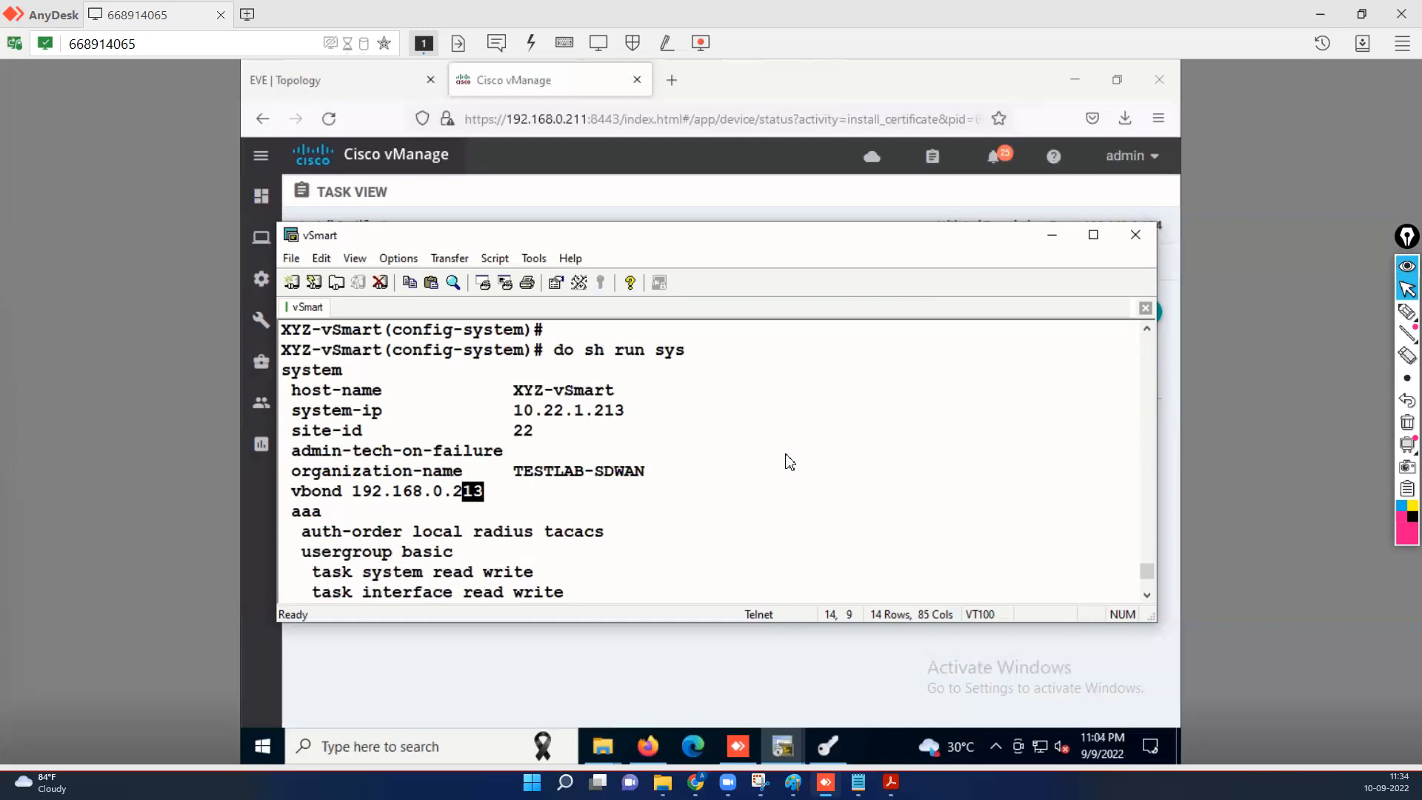
key(q)
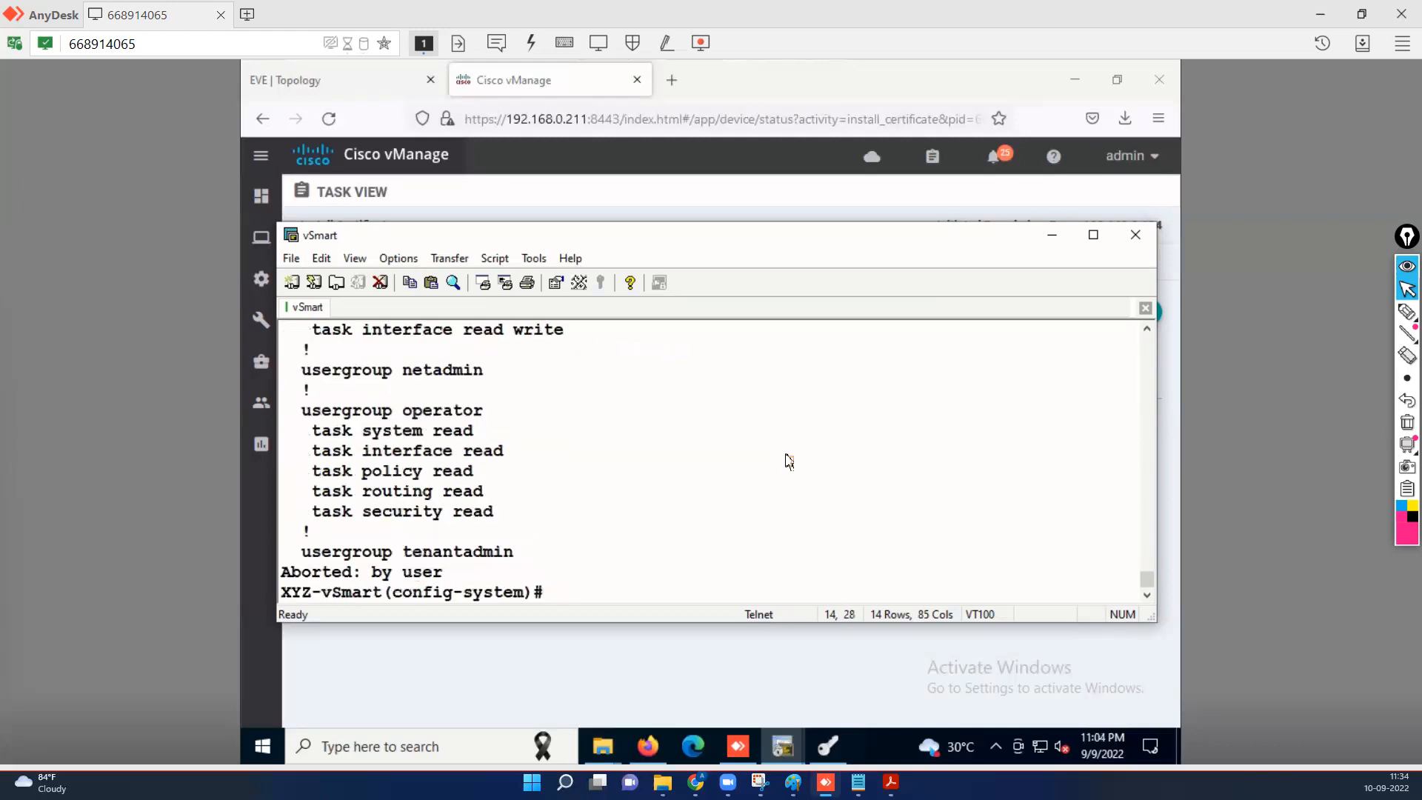
text(do sh run sys)
key(BackSpace)
key(BackSpace)
key(BackSpace)
text(vpn 0)
key(Return)
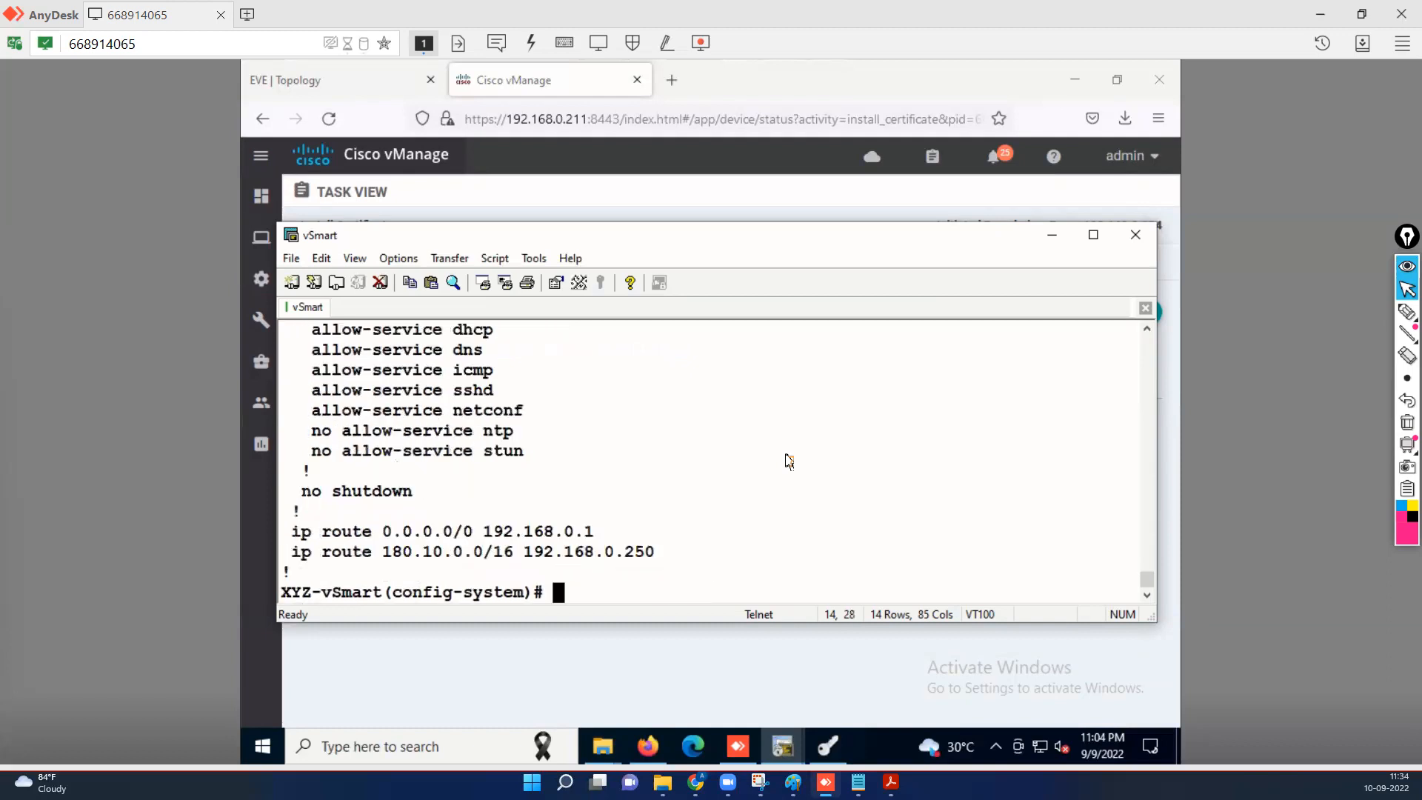
scroll(1148, 338, up, 1)
click(1147, 330)
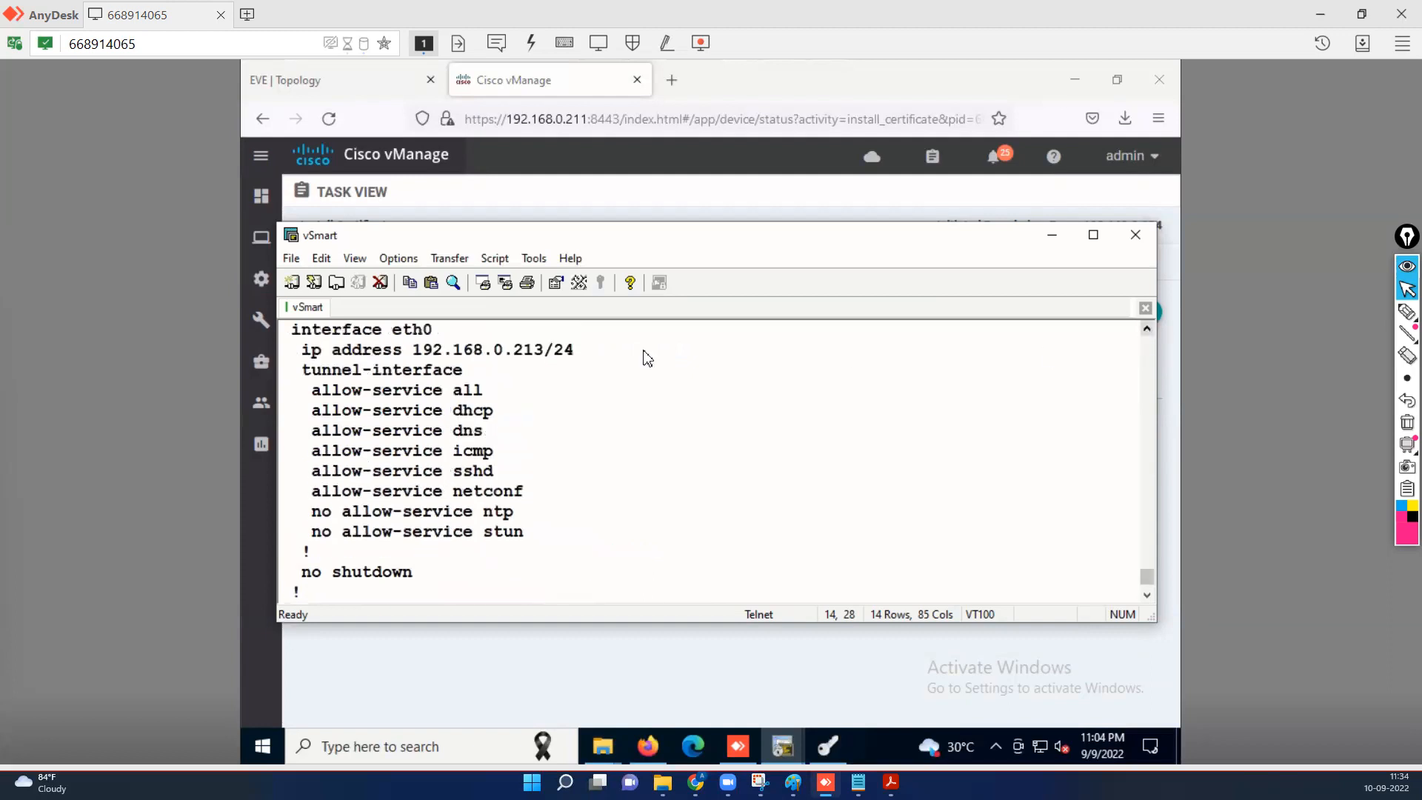
drag(534, 349, 666, 369)
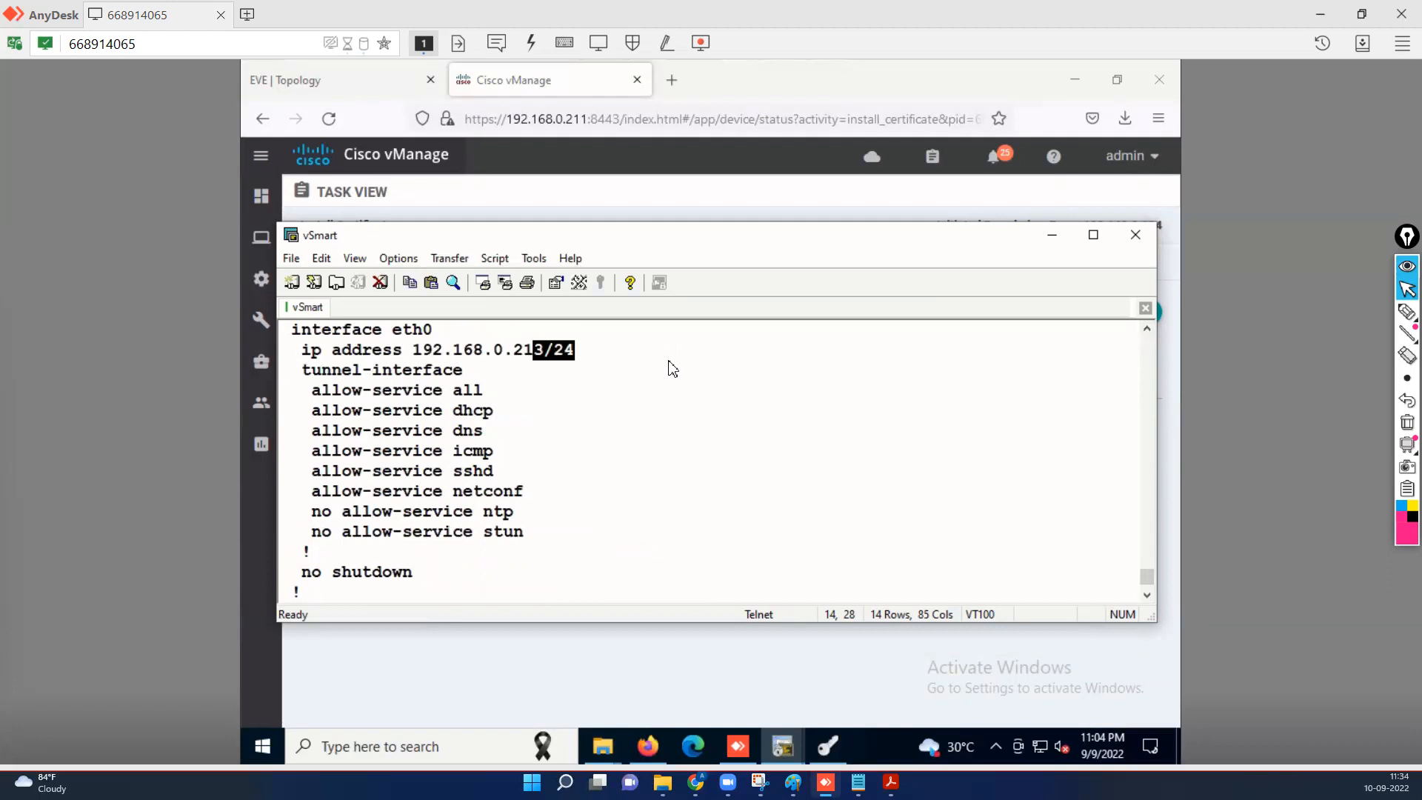
drag(479, 393, 526, 492)
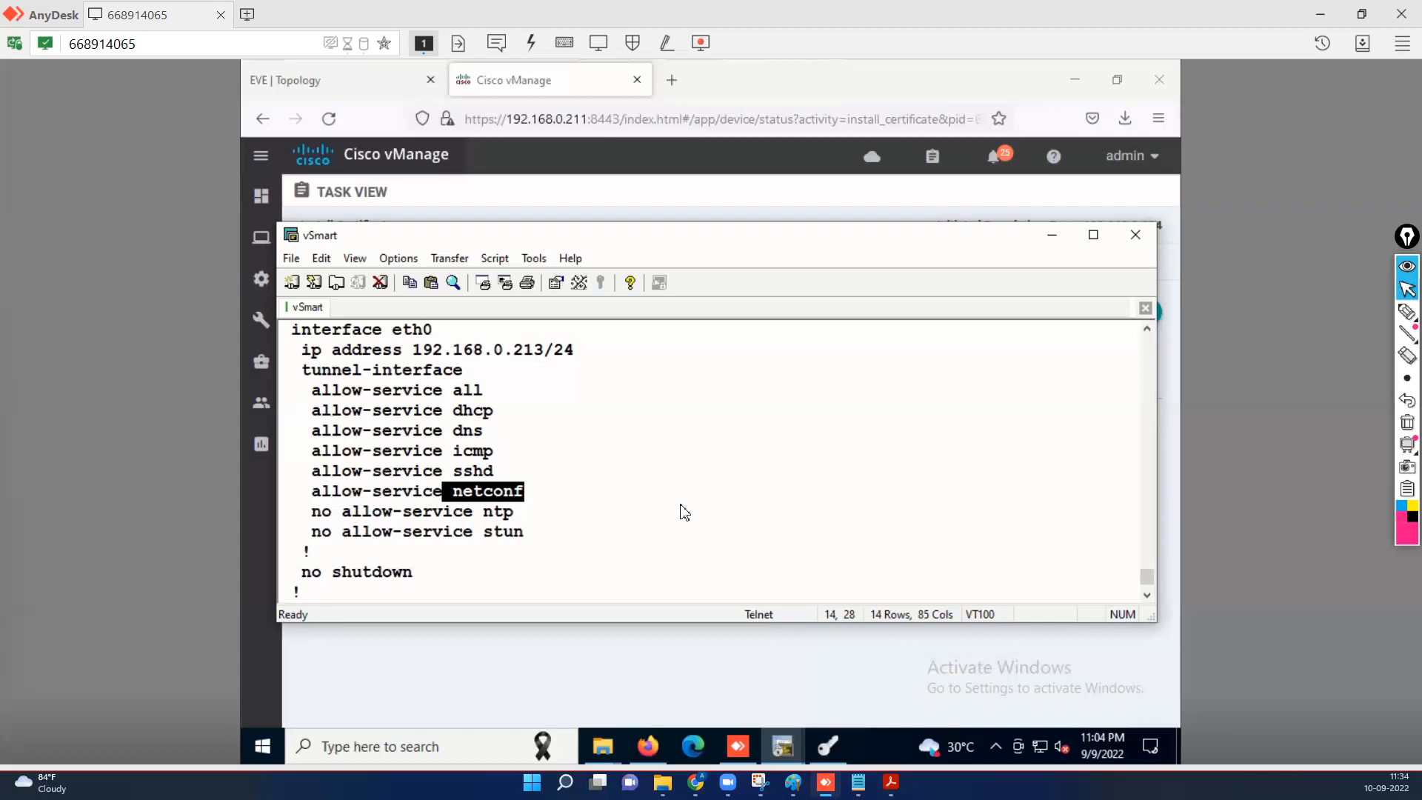
scroll(683, 511, up, 2)
scroll(682, 512, up, 2)
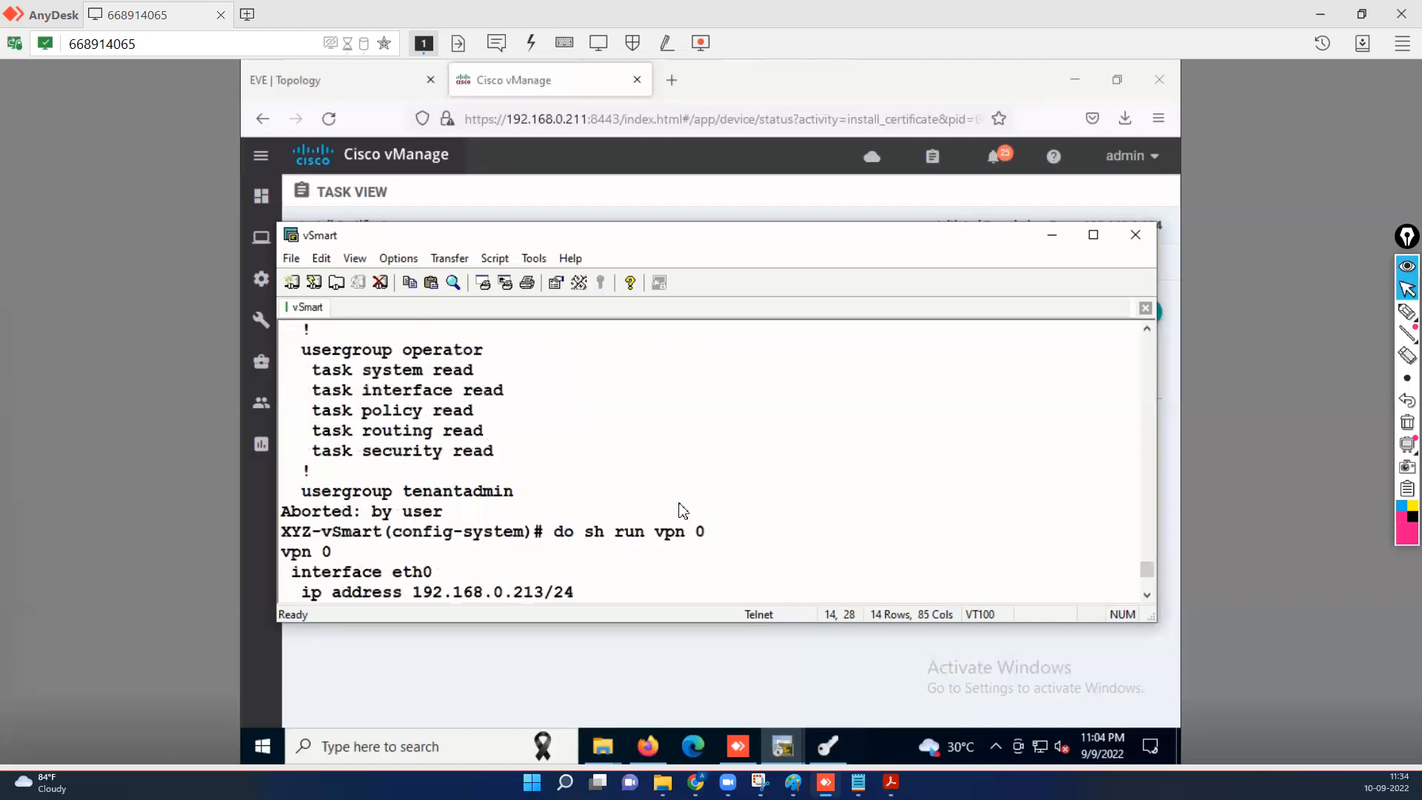
scroll(683, 511, up, 4)
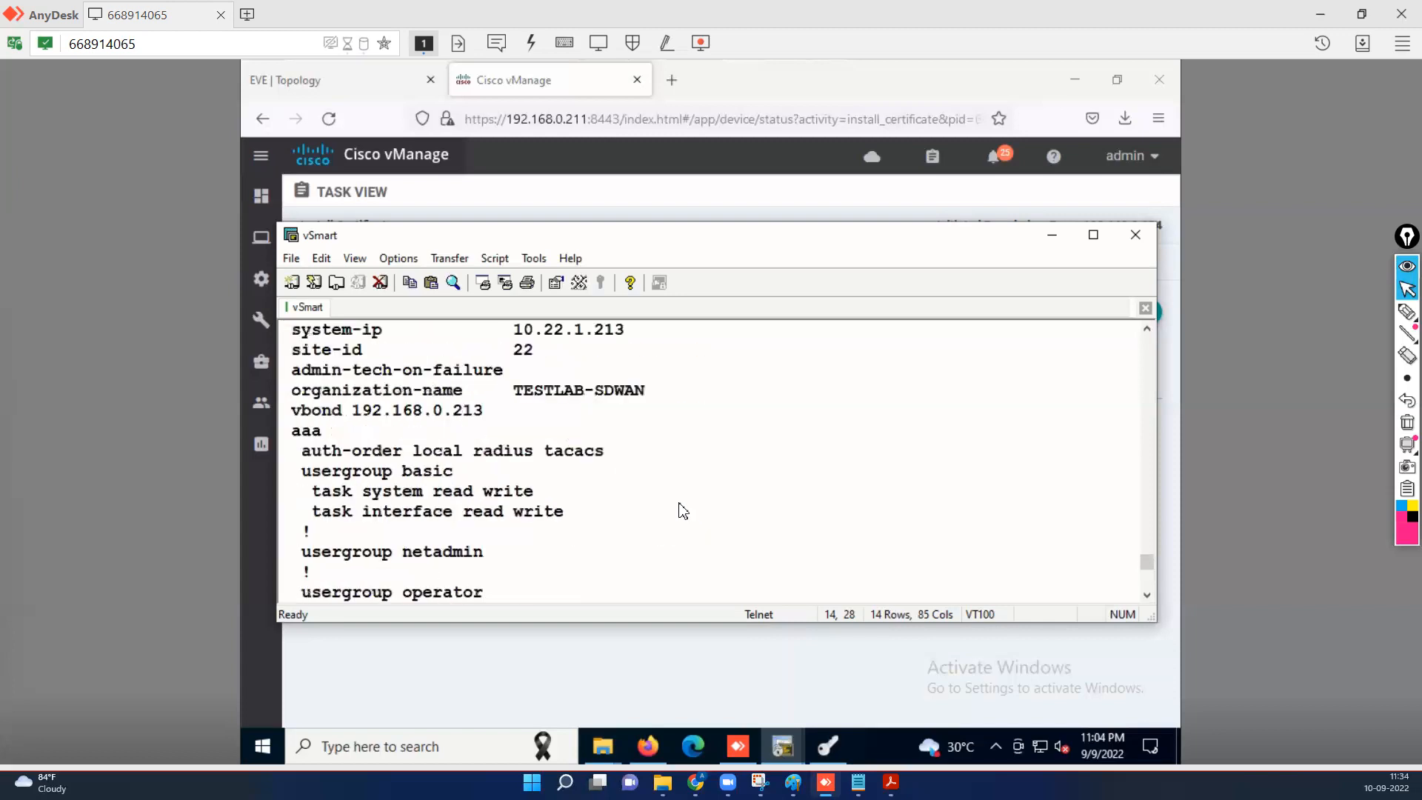
click(458, 417)
On the vSmart console, change the vbond address from 192.168.0.213 to 192.168.0.202 and commit.
double_click(457, 412)
text(q)
key(BackSpace)
text(vbo)
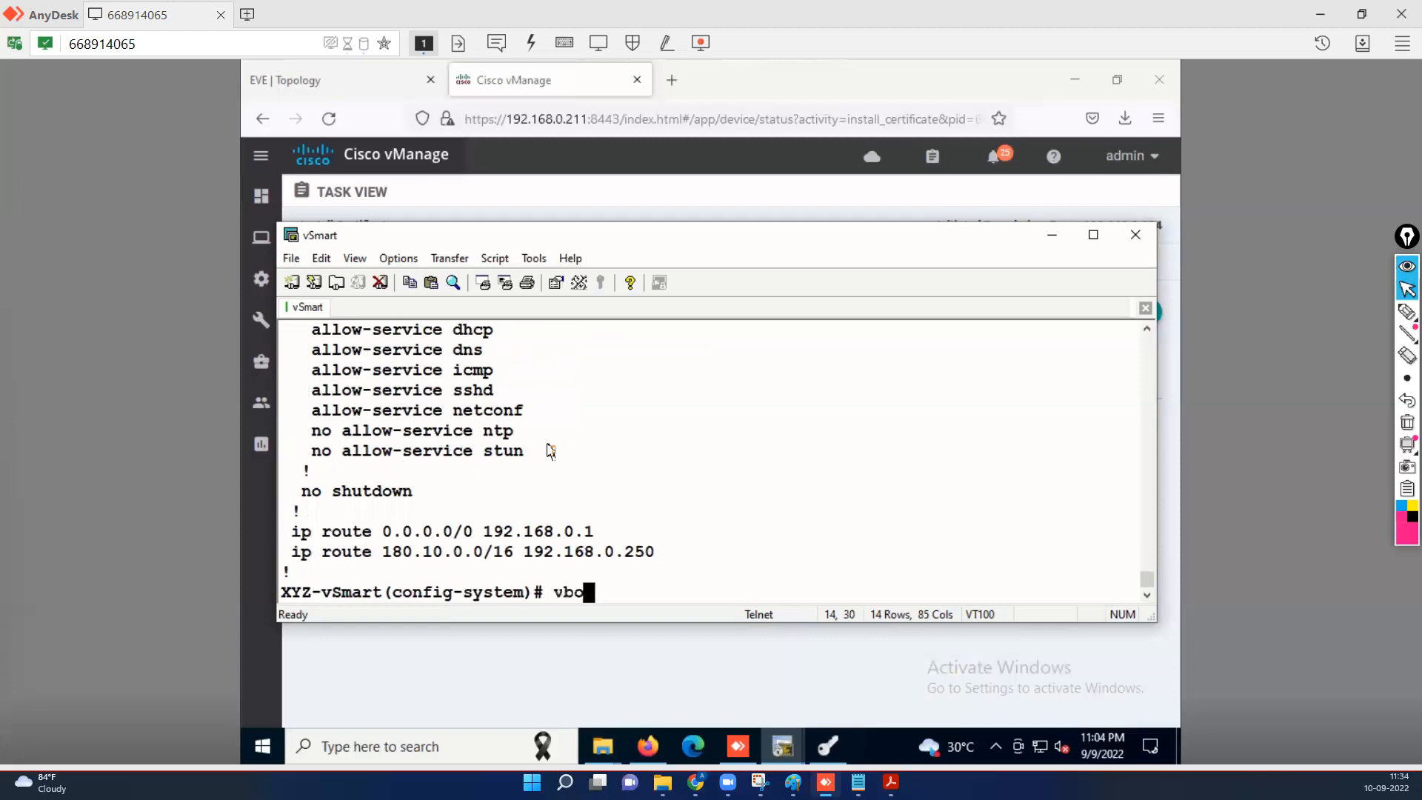
text(nd 192.168)
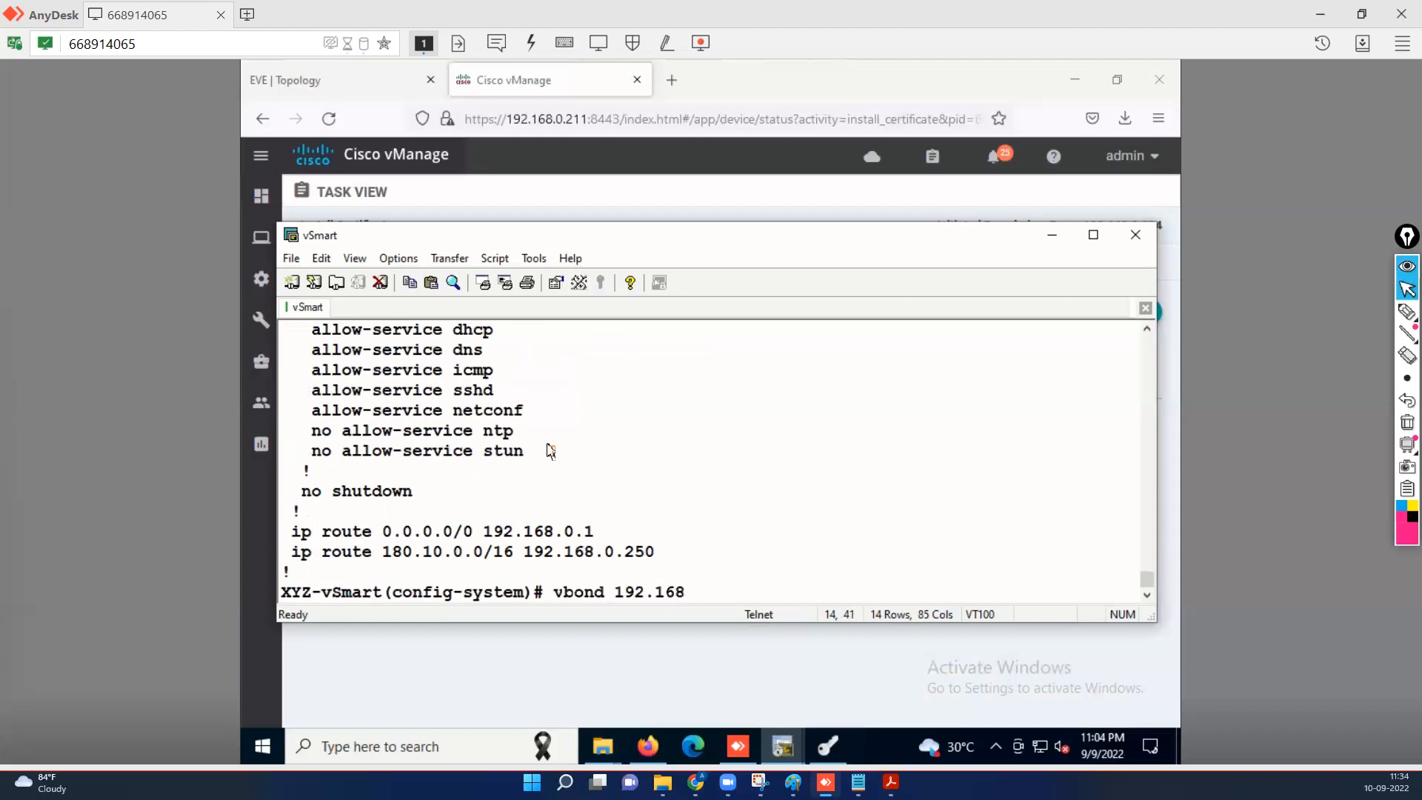
text(.0.202)
key(Return)
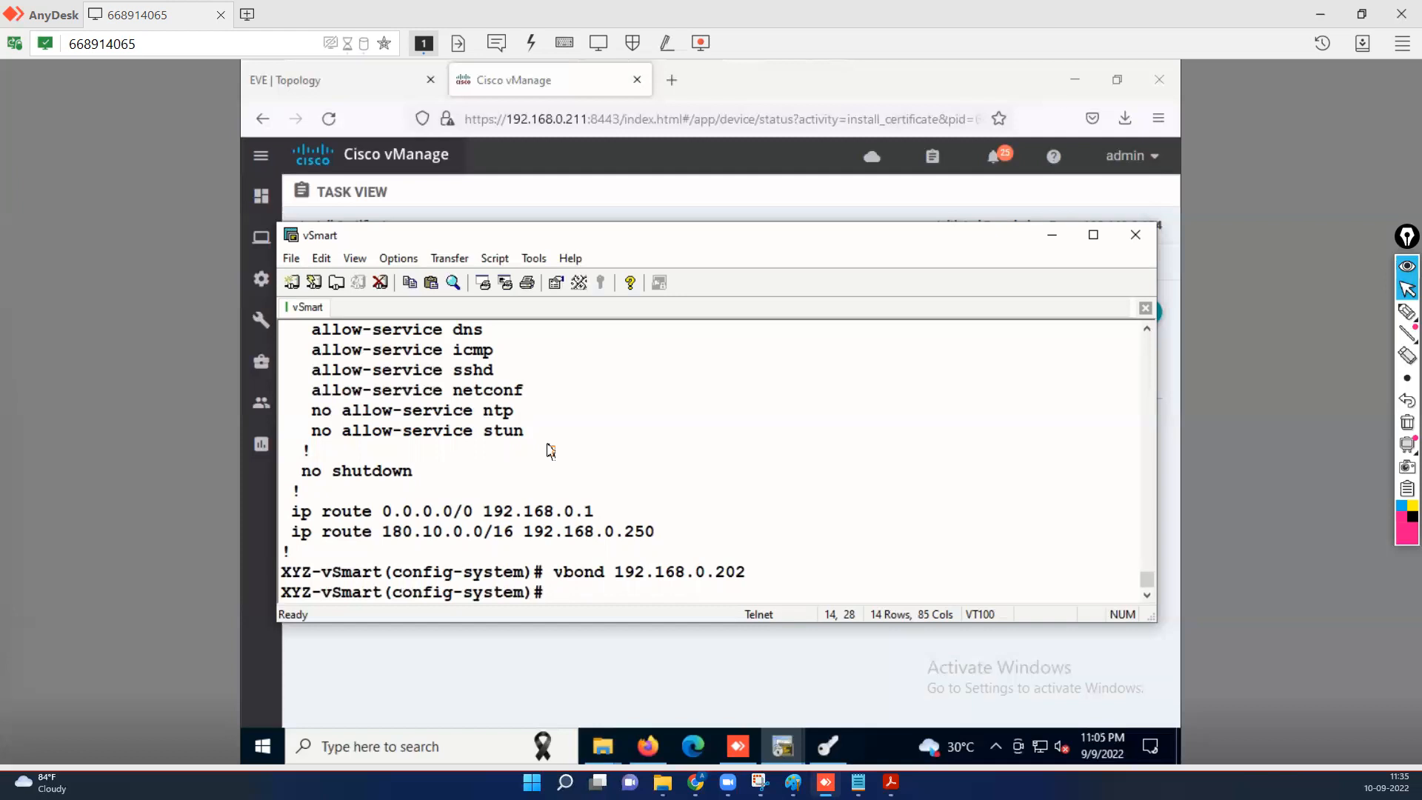
text(commi)
text(t)
key(Return)
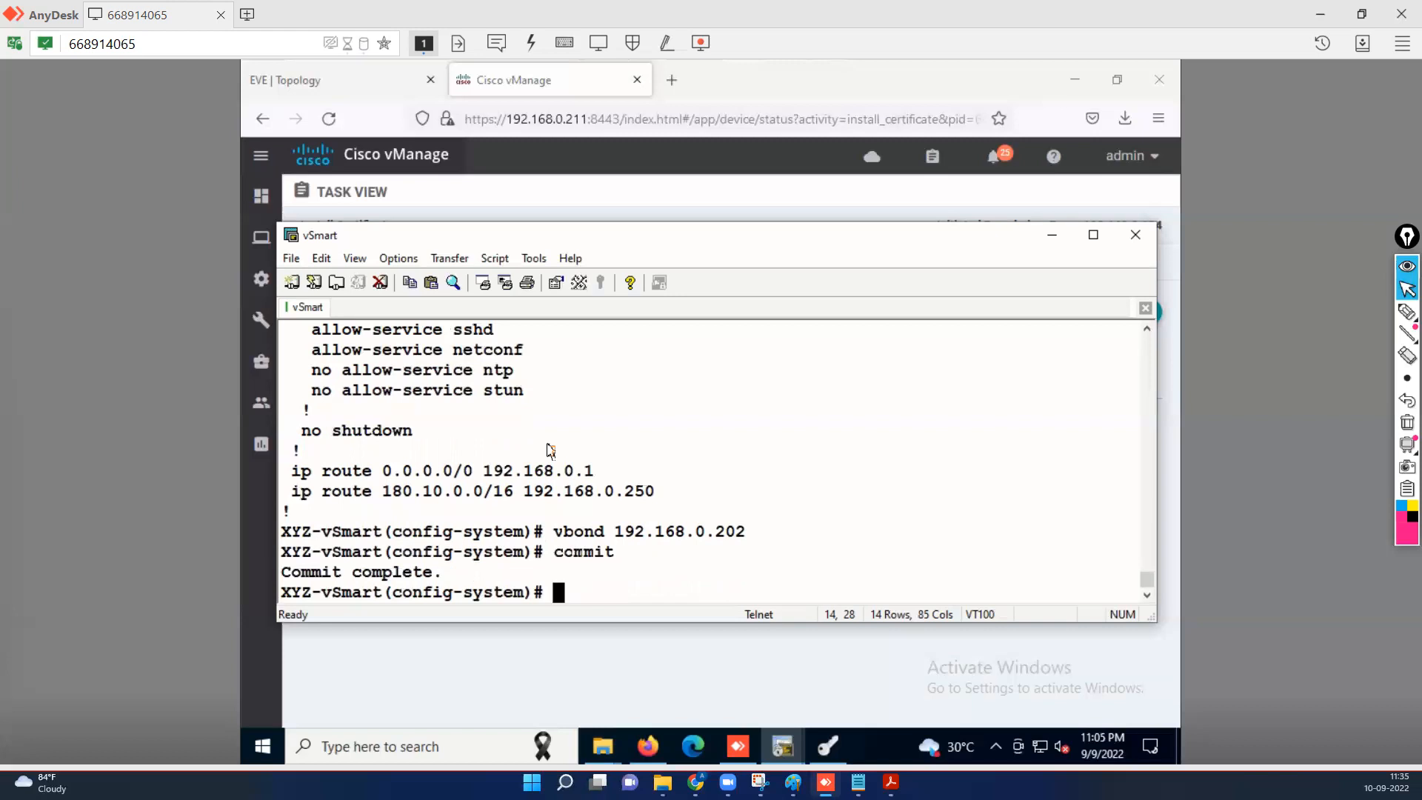
key(Return)
key(Return)
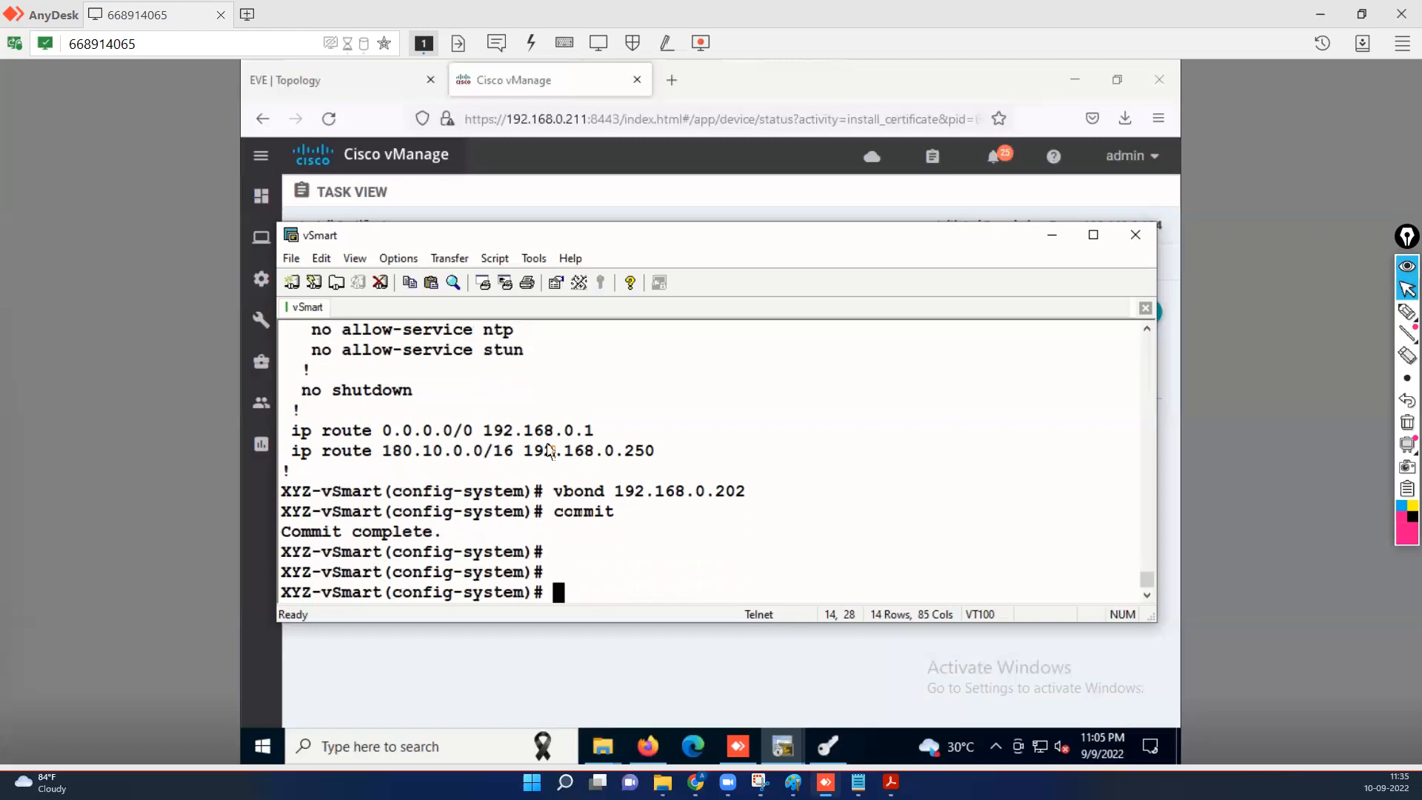
Remove site-id 22 and system-ip 10.22.1.213 from the vSmart and commit.
text(site-id )
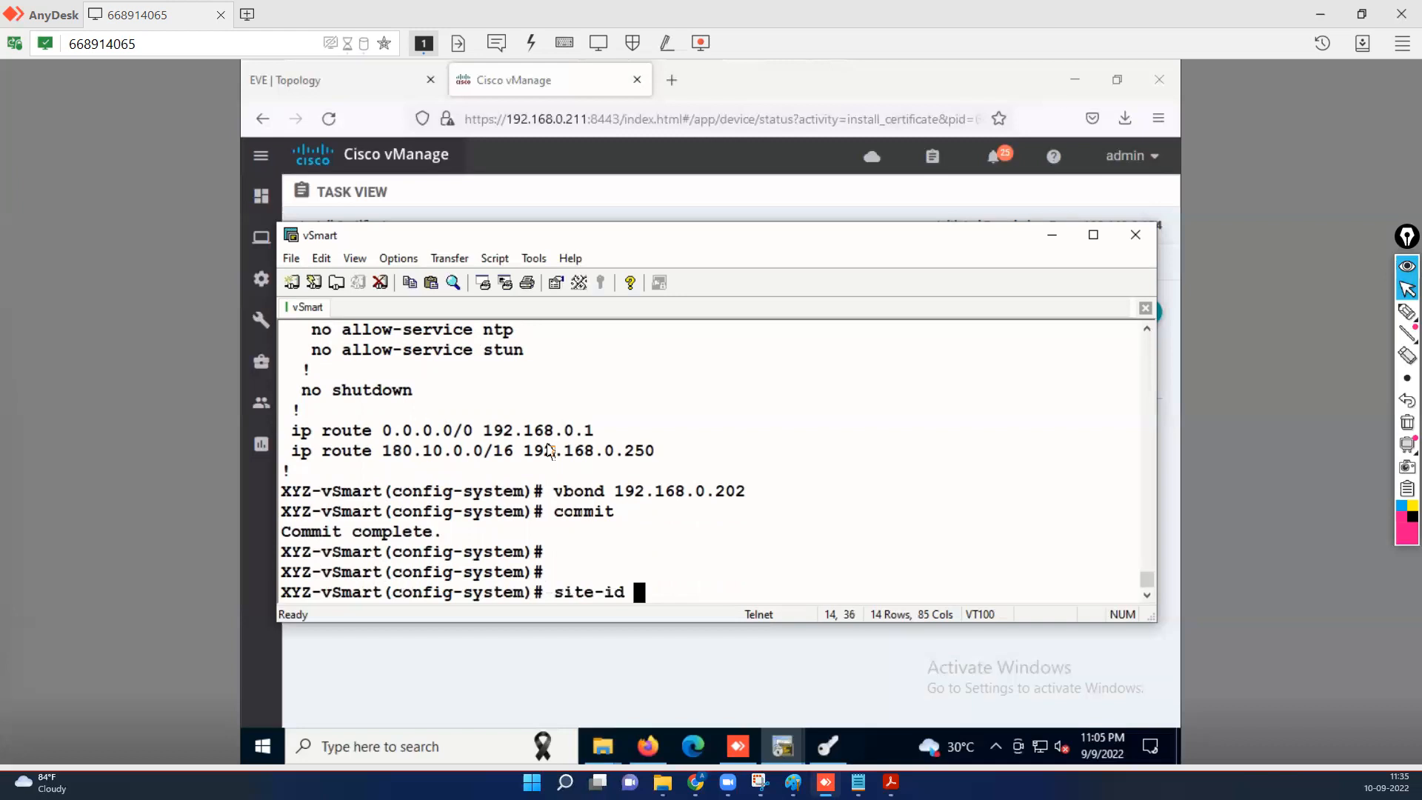
text(22)
key(ctrl+a)
text(no)
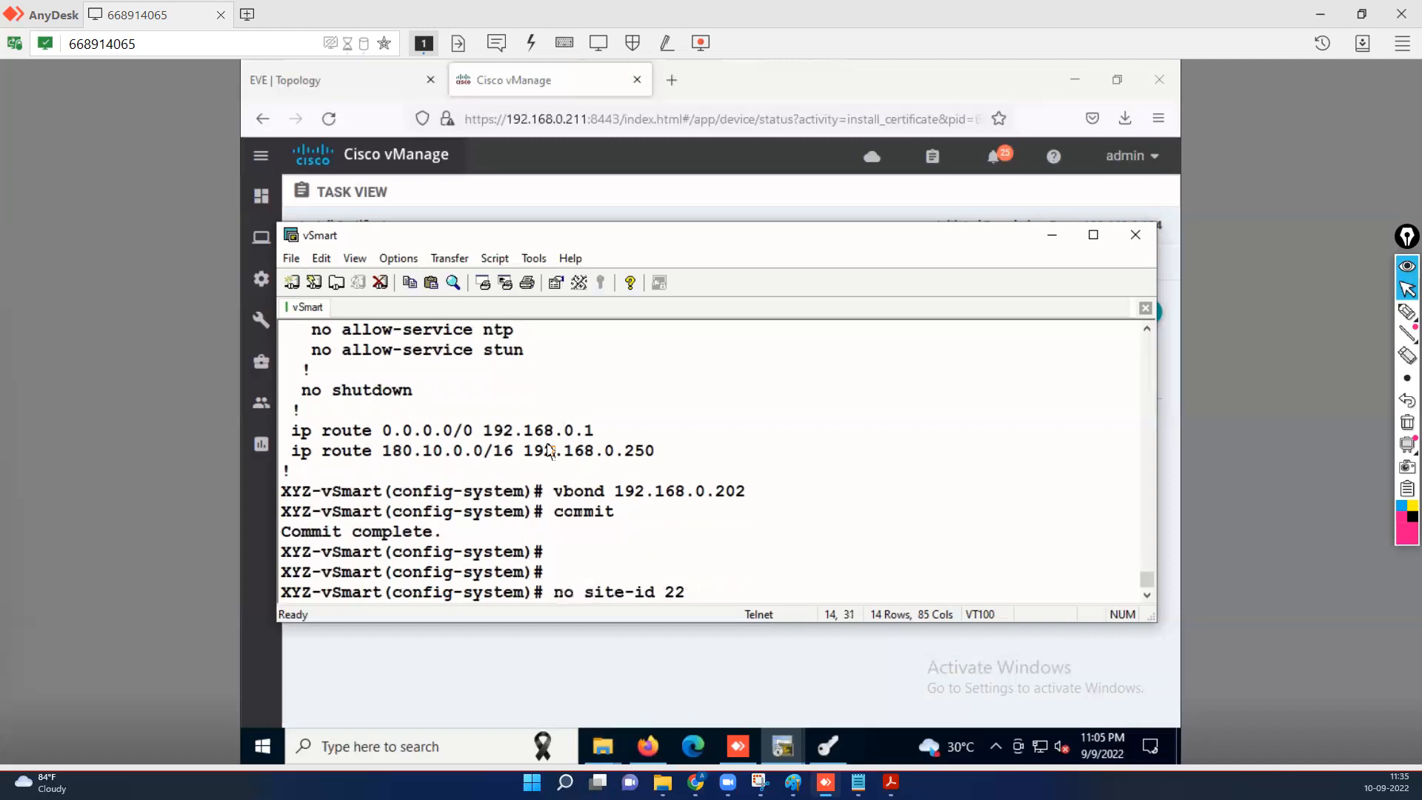
key(Return)
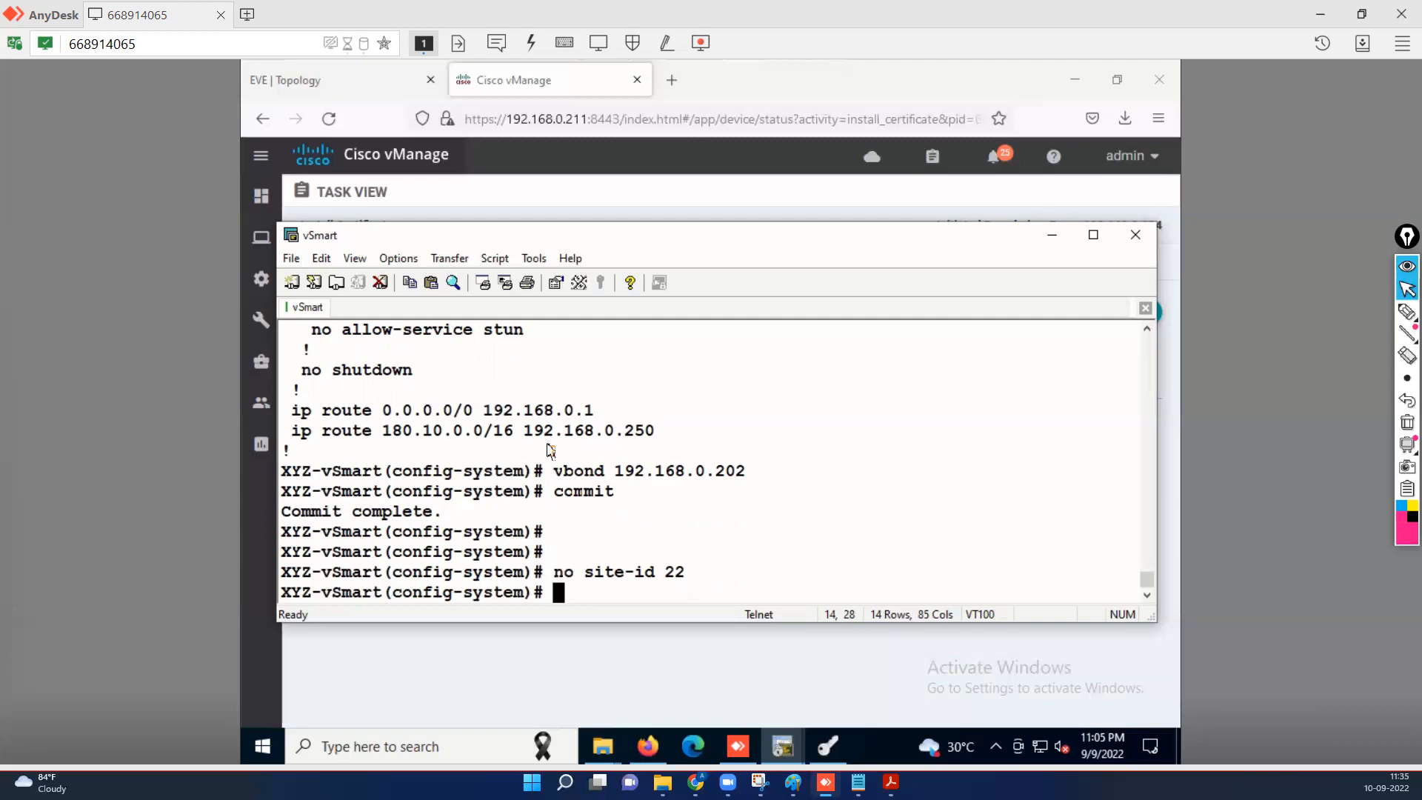
text(no system-)
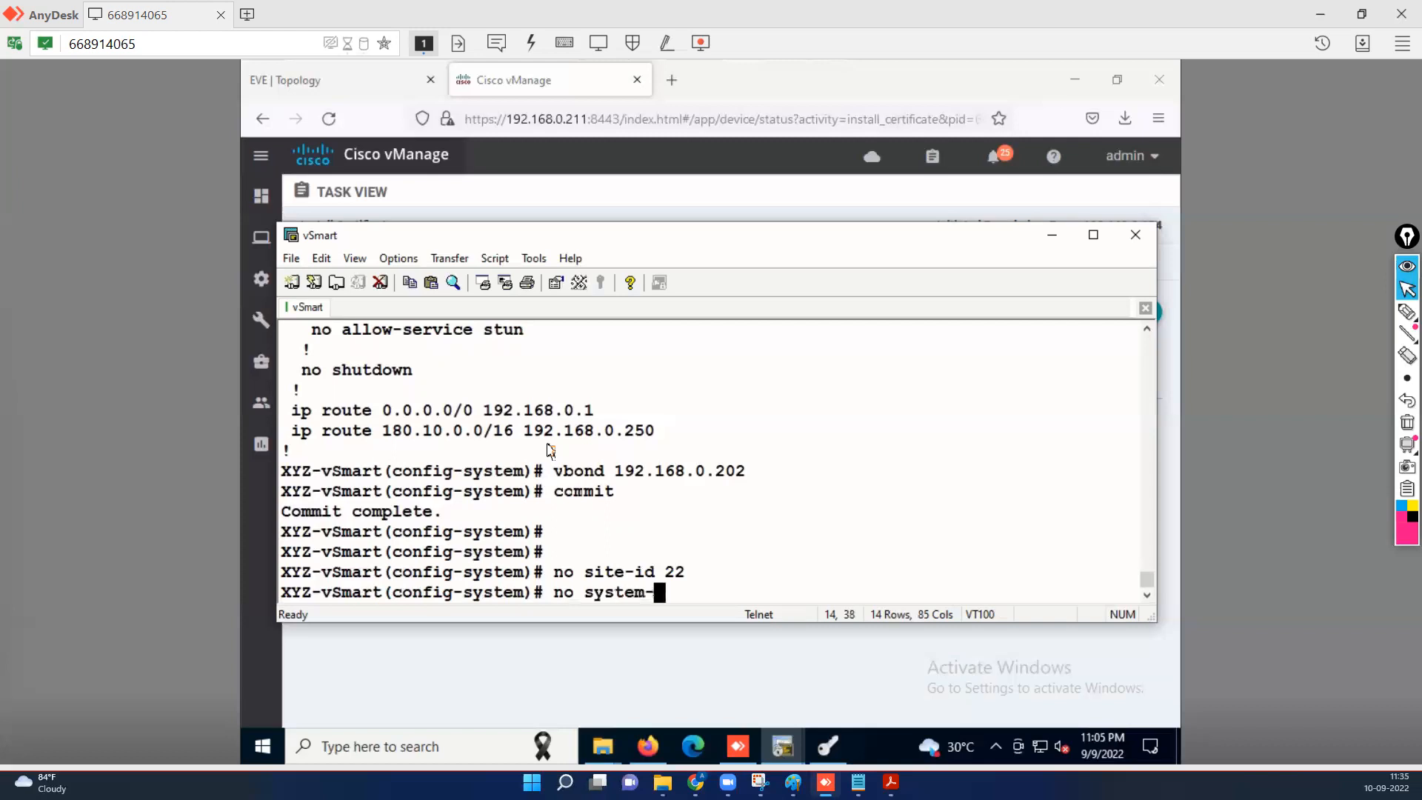
text(*ip)
key(BackSpace)
text(ip 10.22)
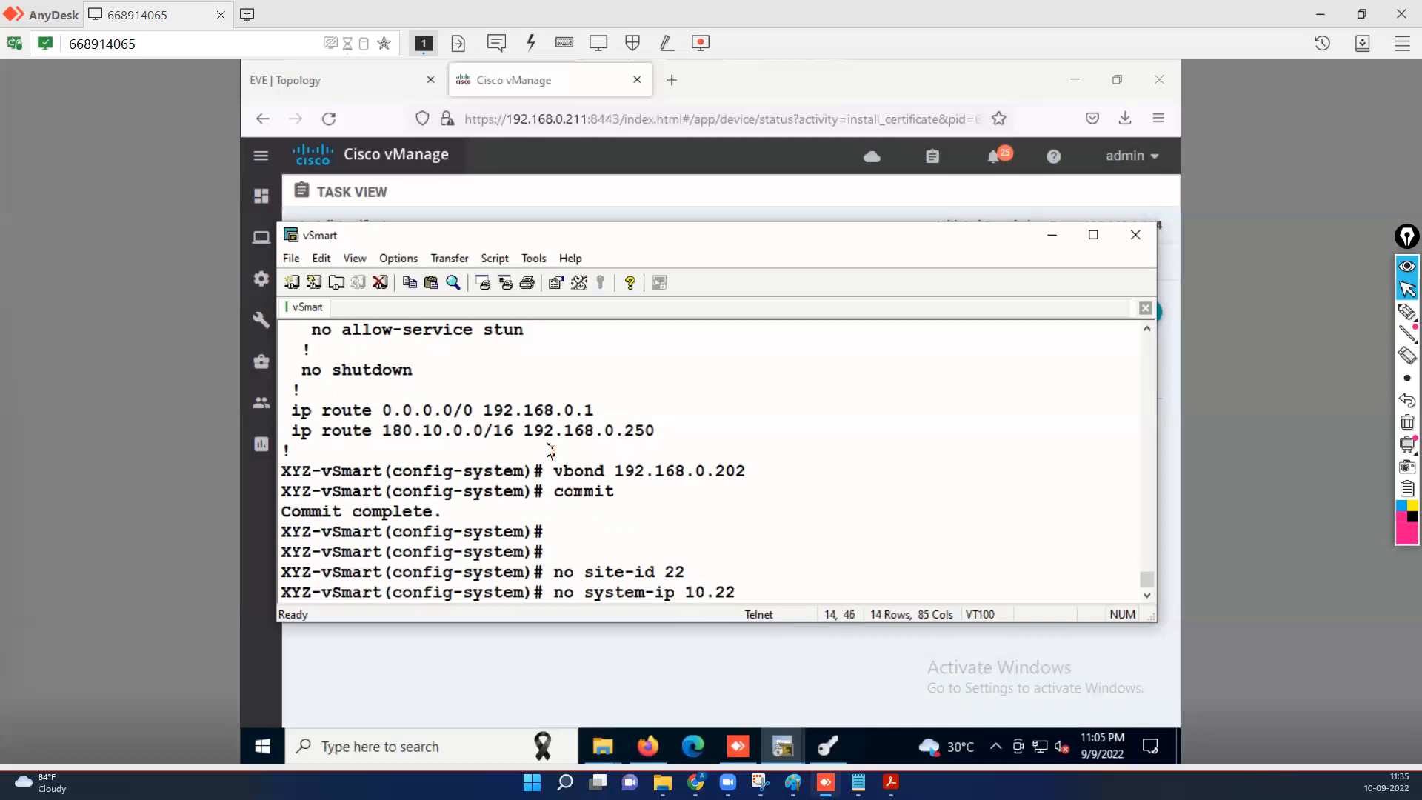
text(.1.213)
key(Return)
text(commit)
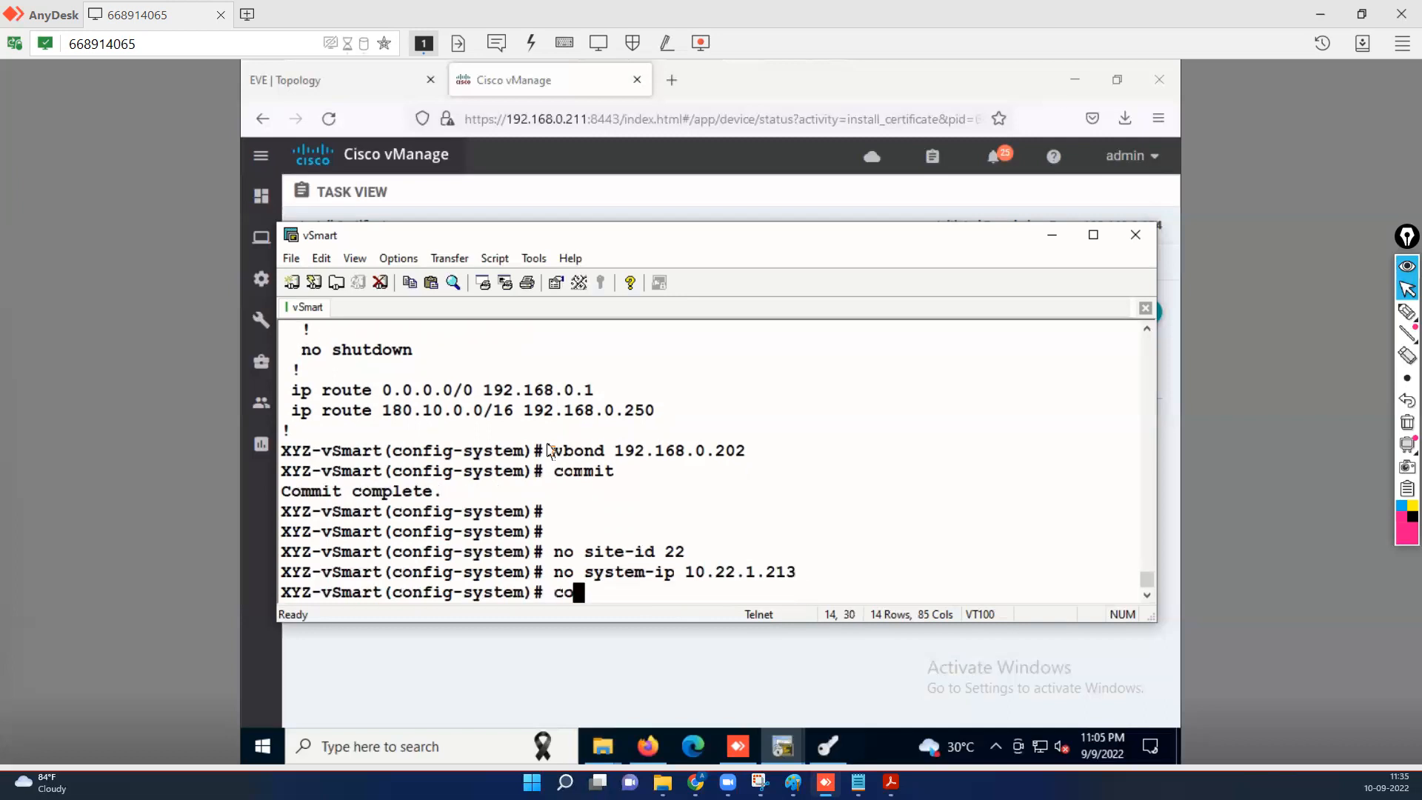
key(Return)
key(Return)
key(Return)
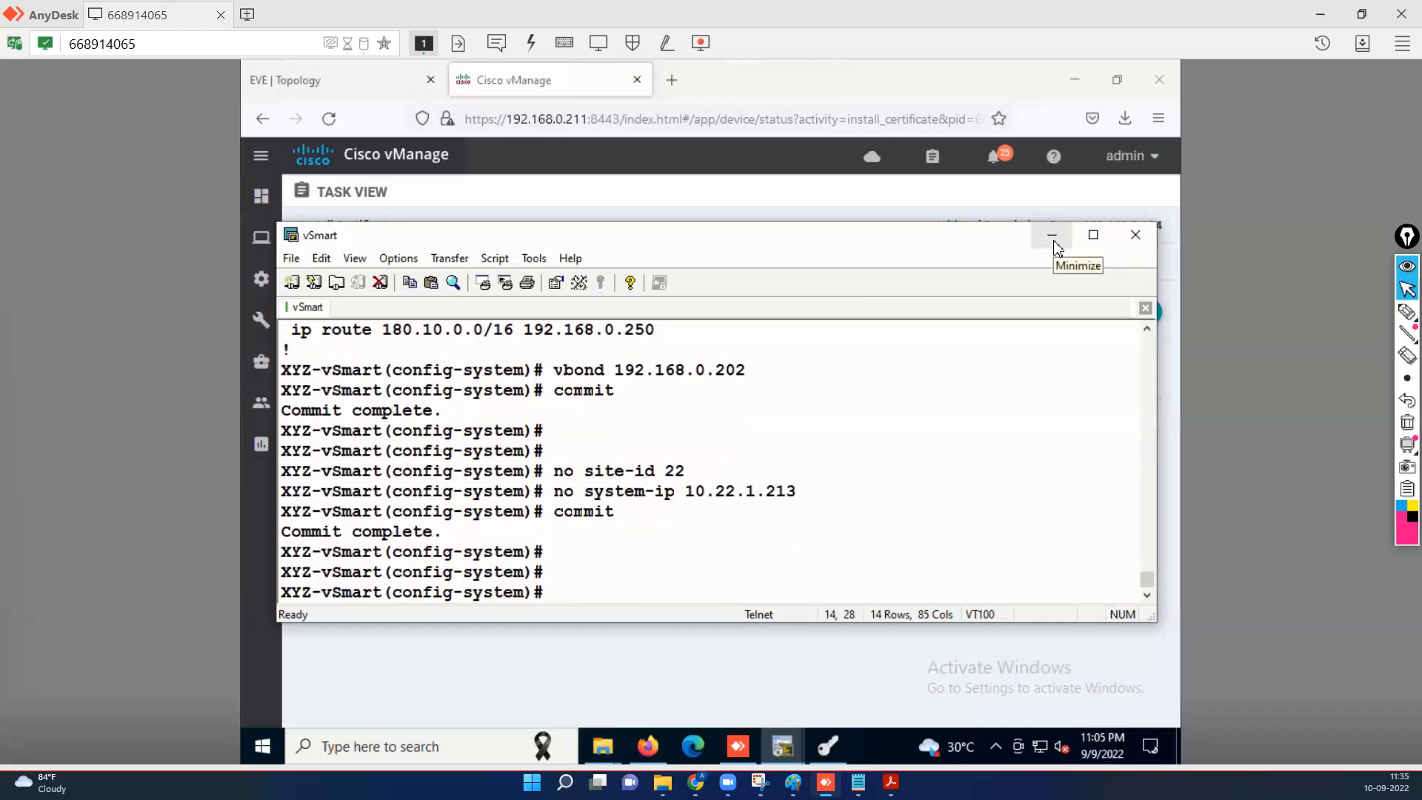
Minimize SecureCRT and bring the XCA certificate manager back into view.
click(595, 91)
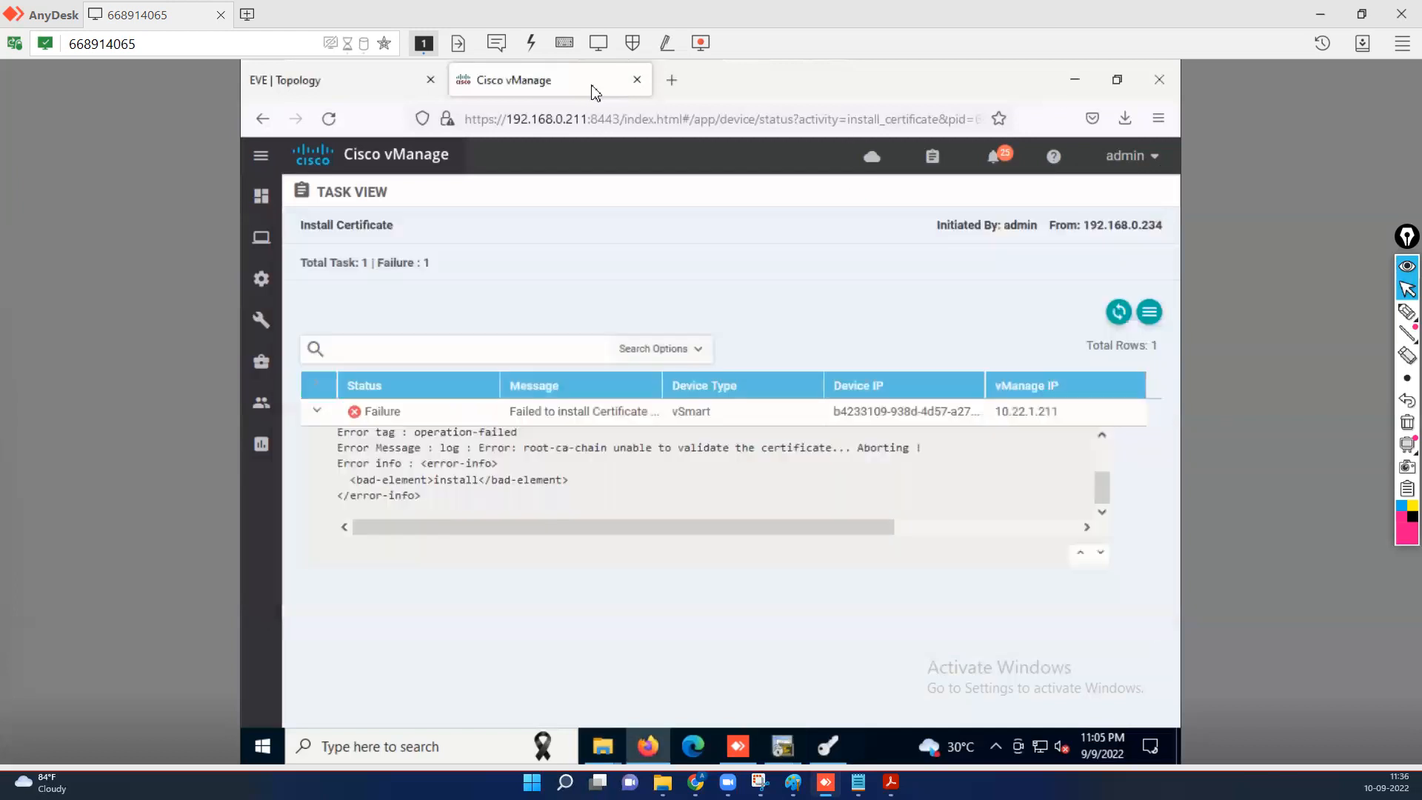
mouse_move(263, 281)
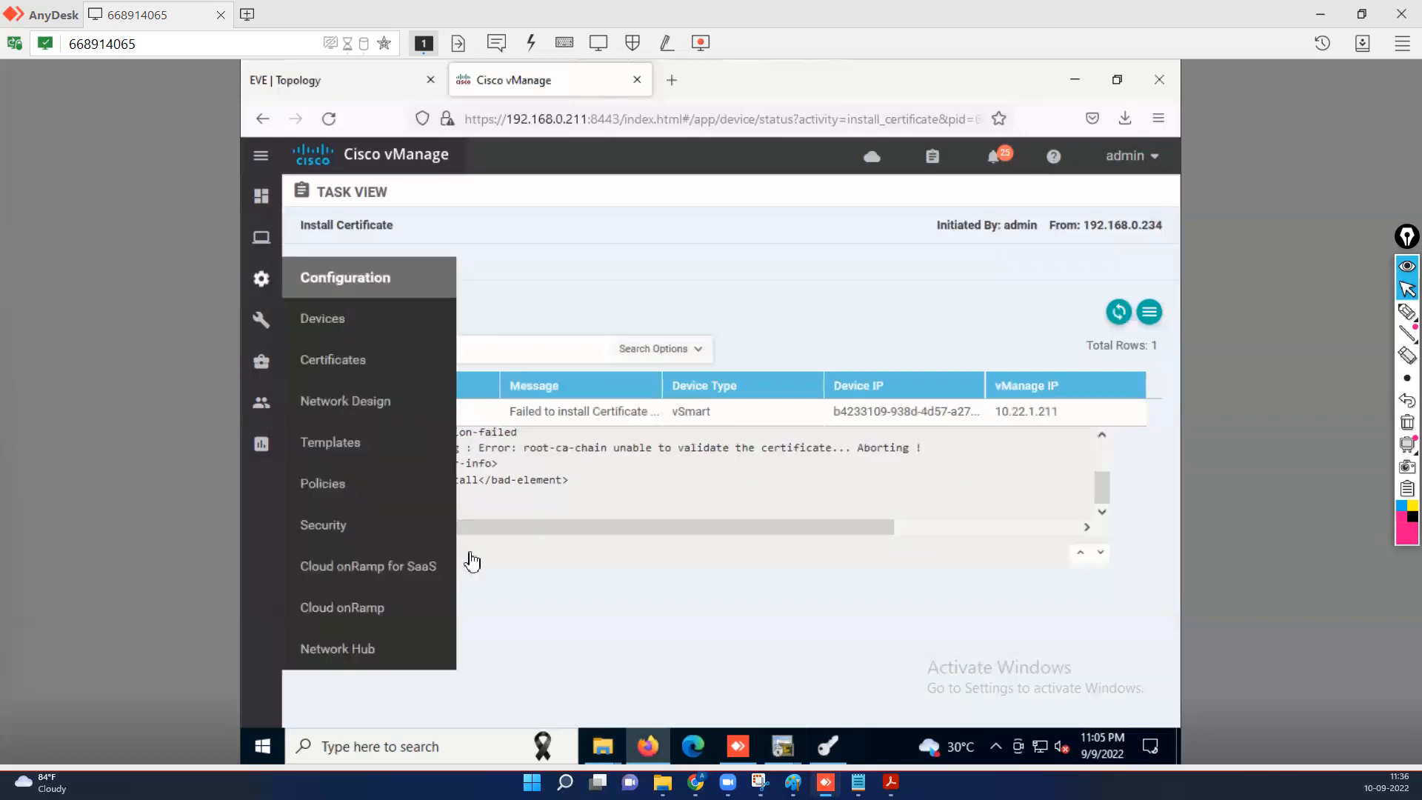
click(827, 746)
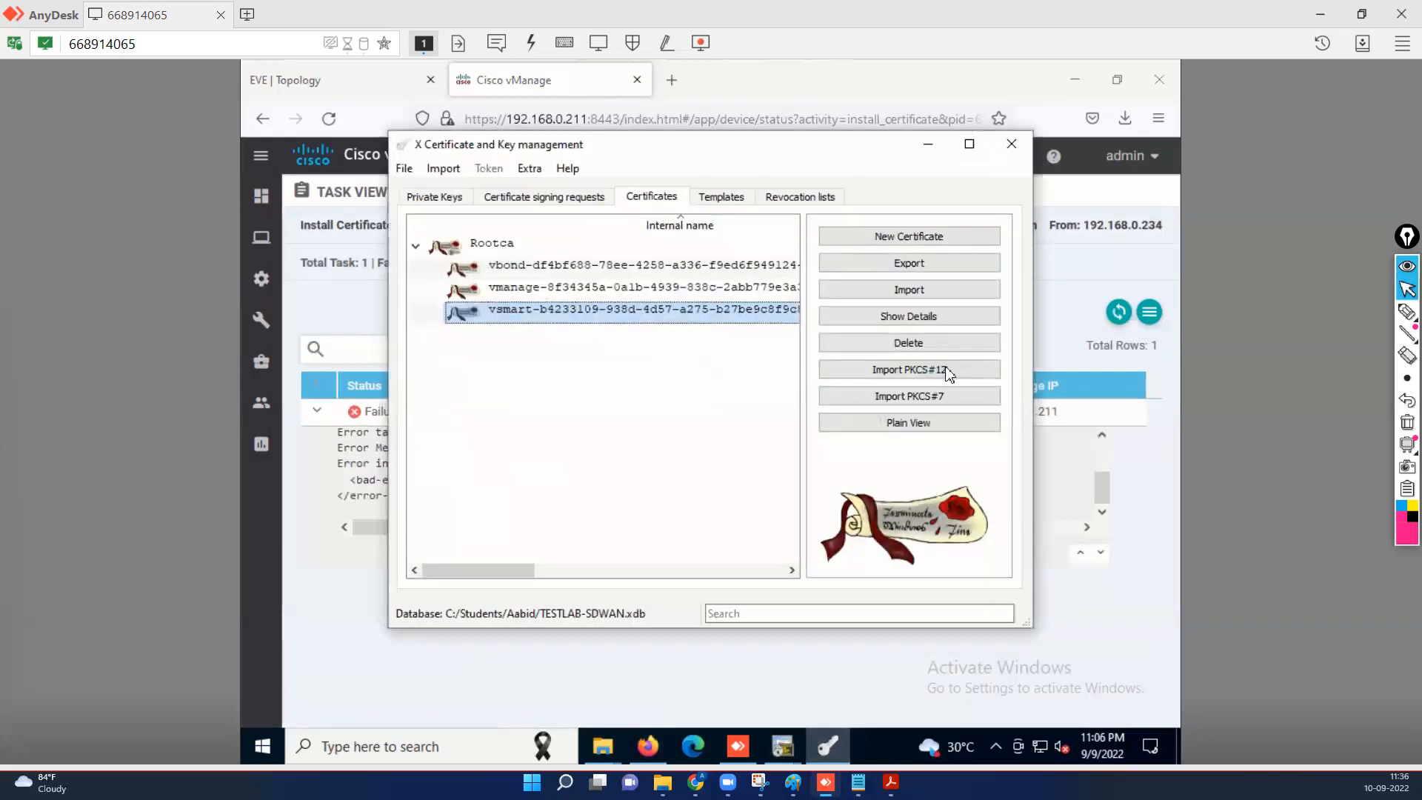
Delete the vsmart certificate and then the vsmart signing request from XCA, and minimize XCA.
click(909, 343)
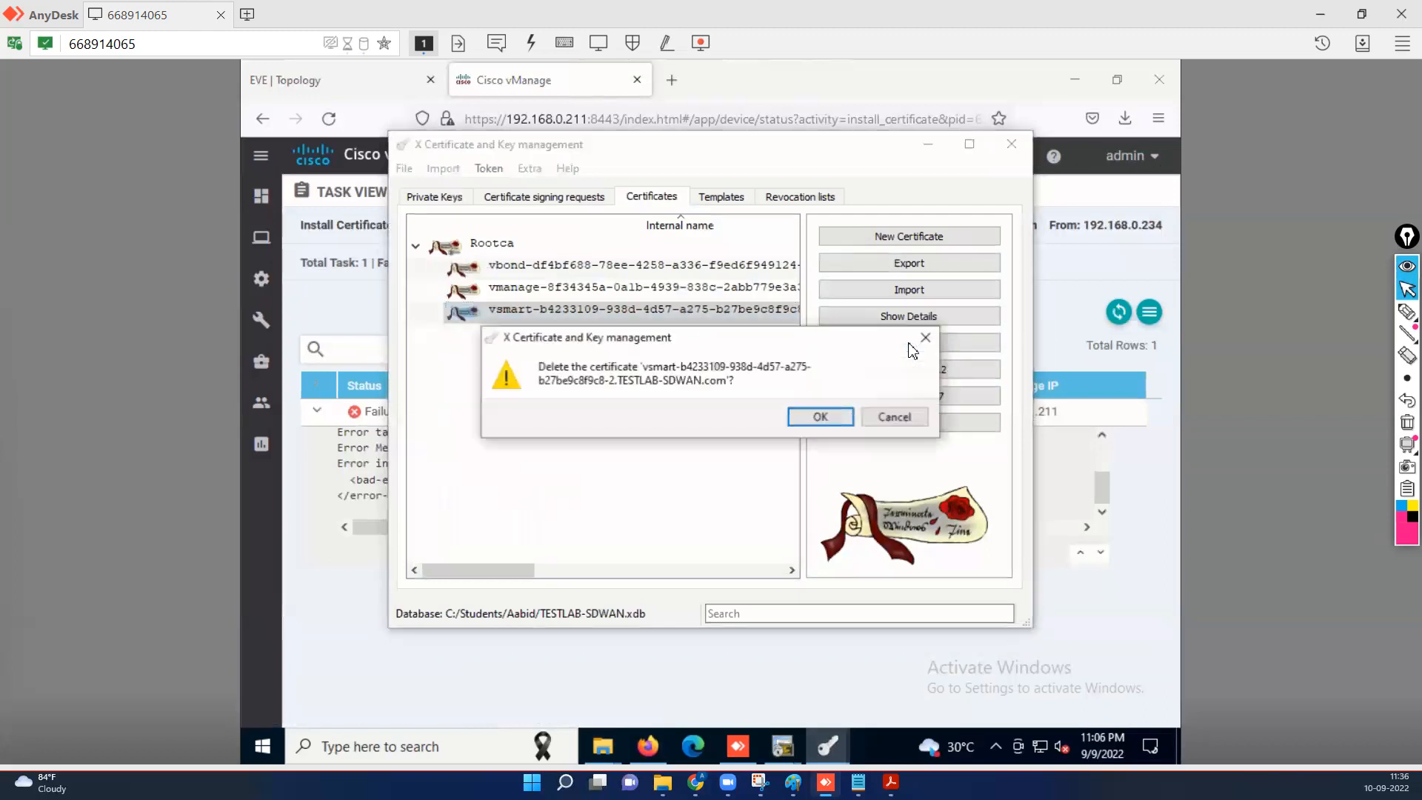
click(820, 416)
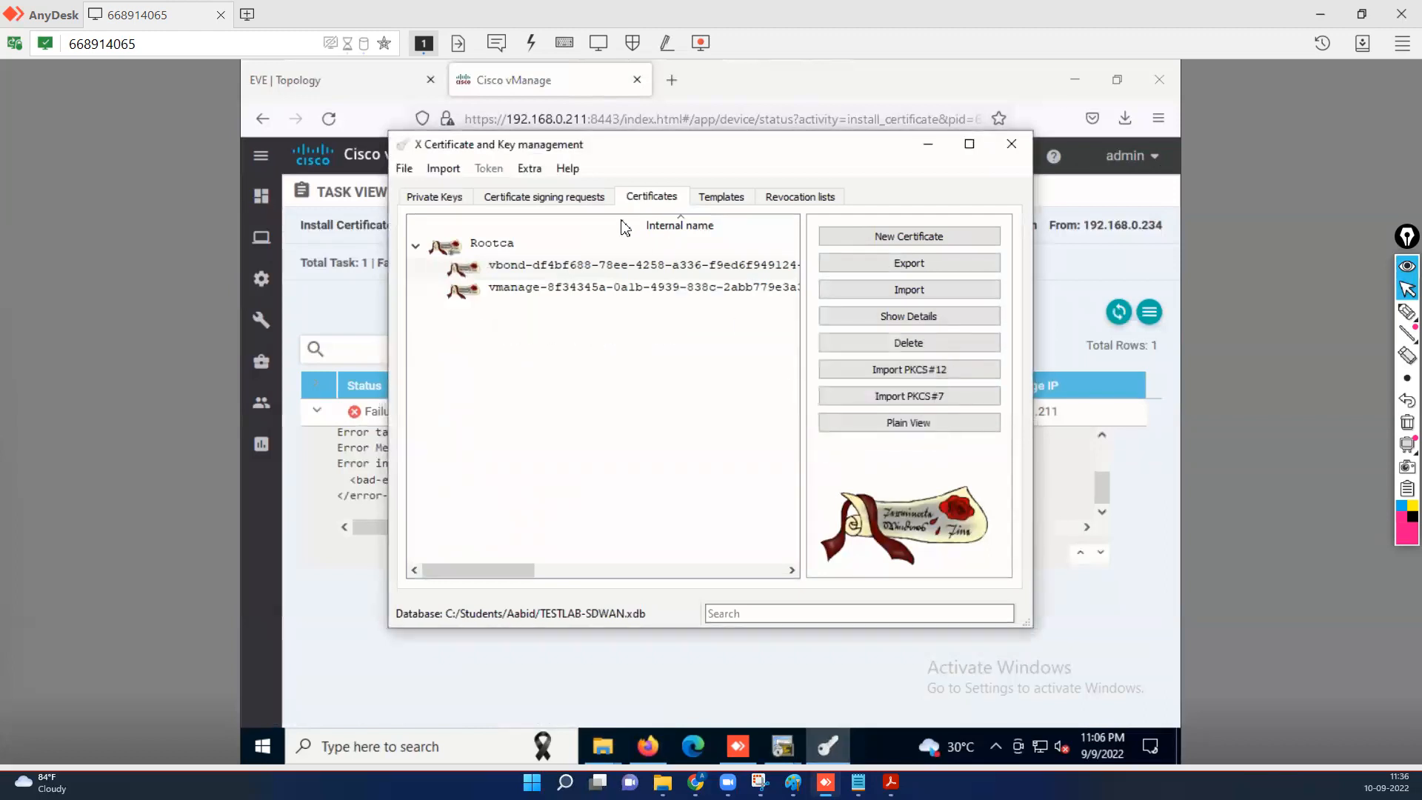
click(582, 199)
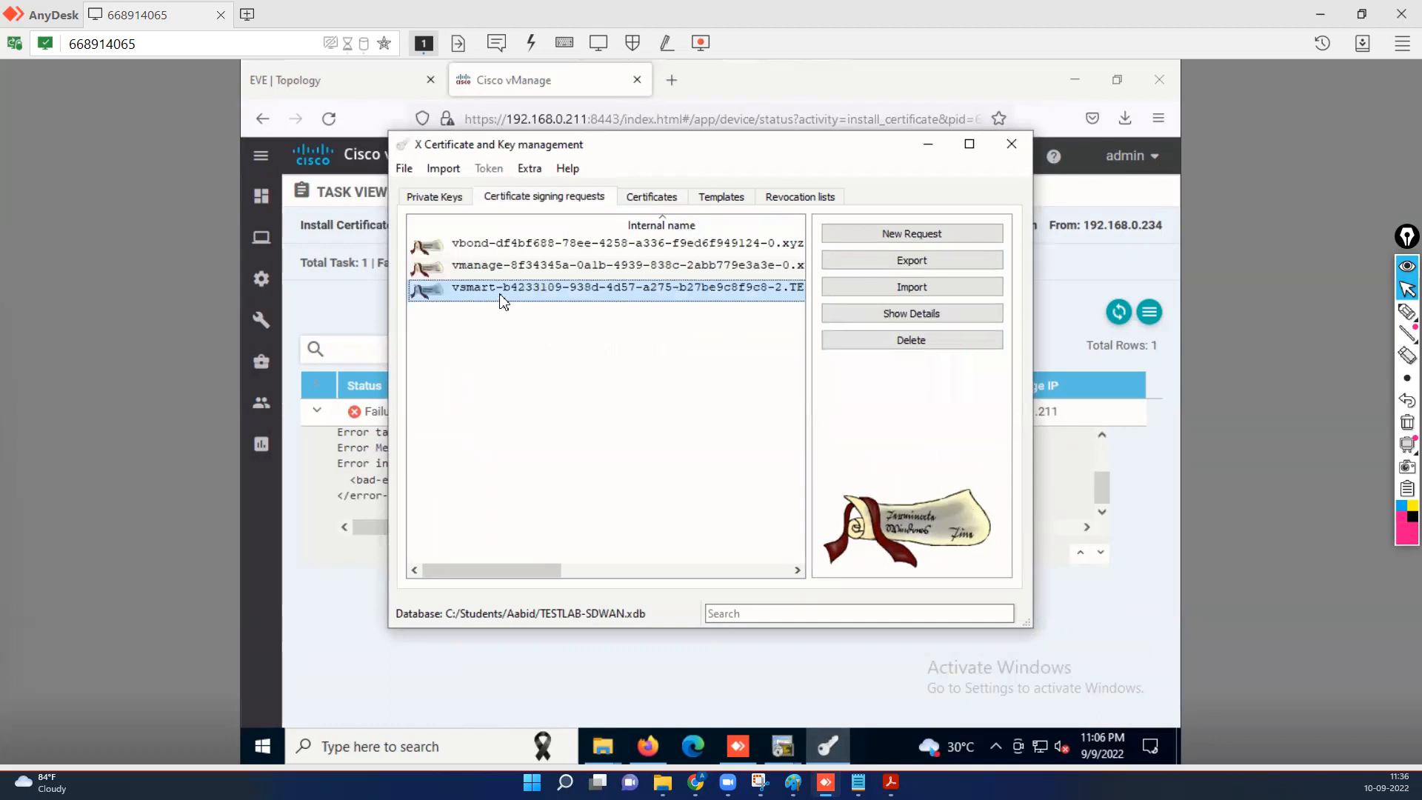
click(912, 289)
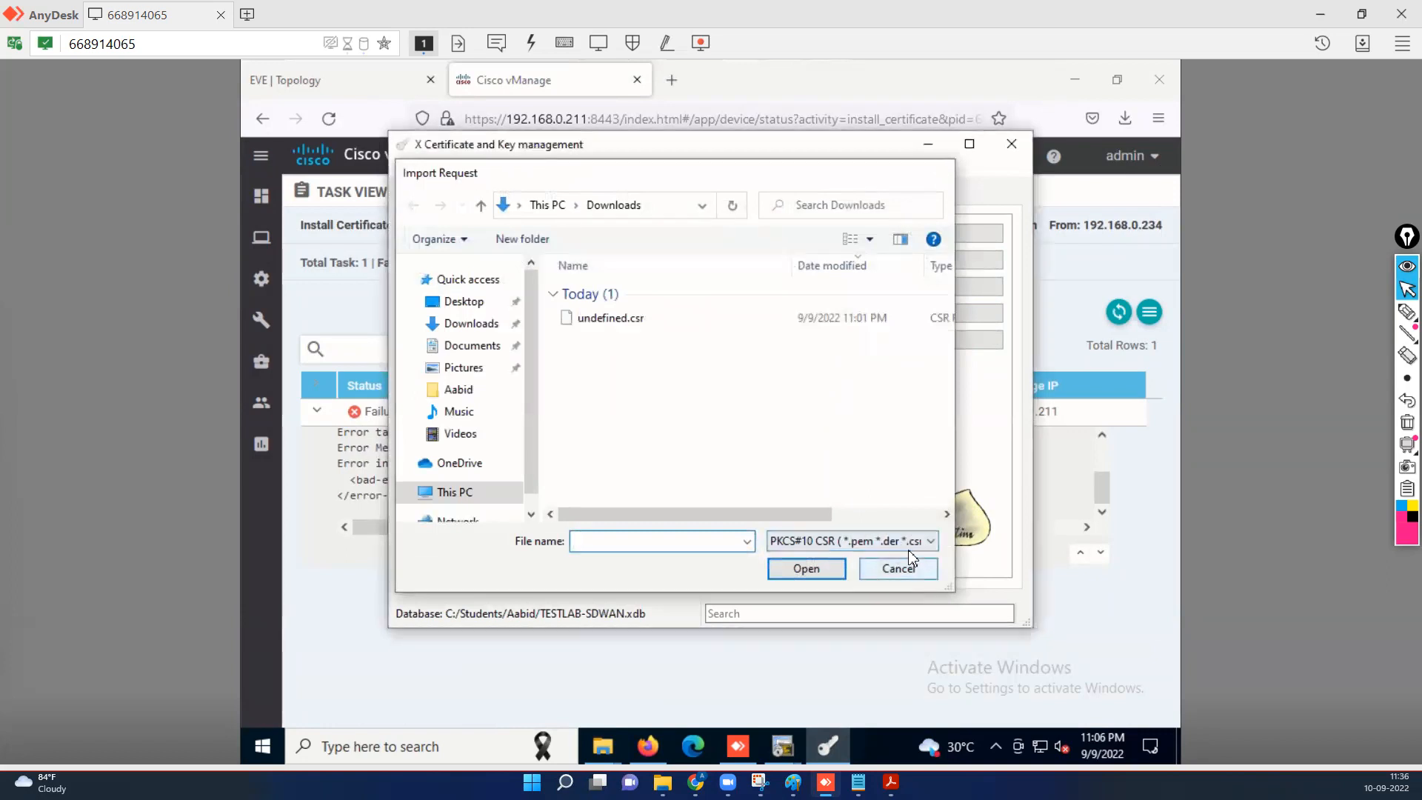
click(917, 568)
click(906, 340)
click(832, 417)
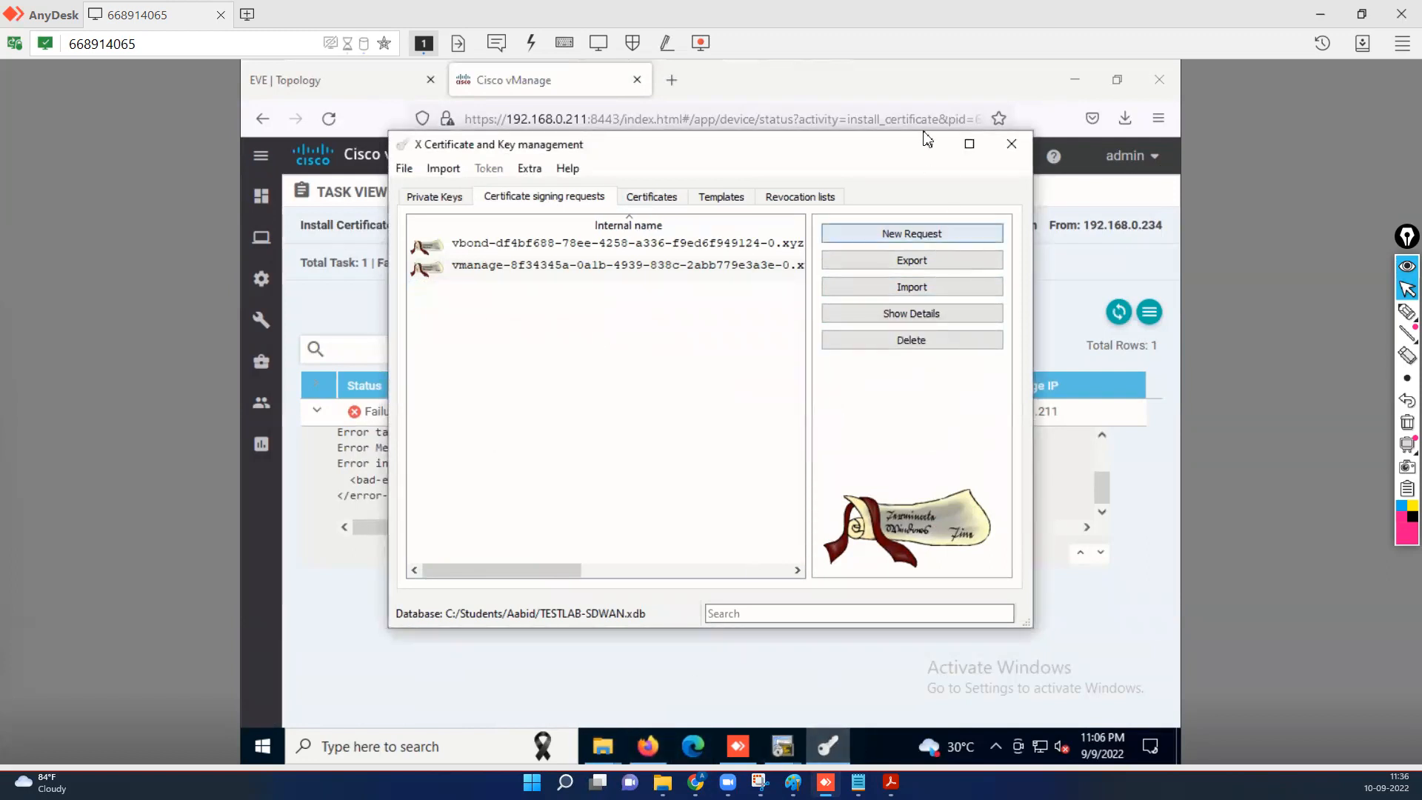
click(924, 155)
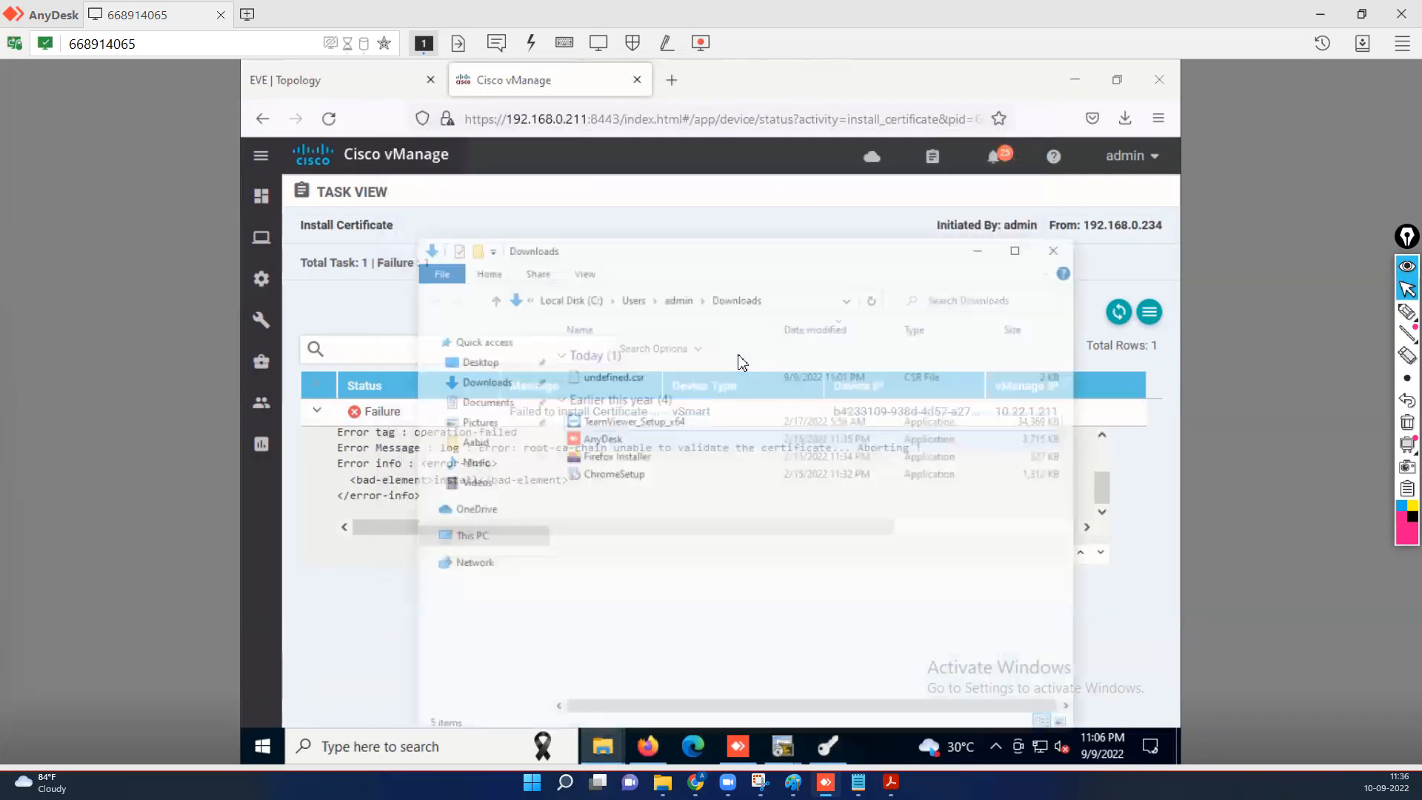
Delete undefined.csr from the Downloads folder, confirming with Yes, and minimize Explorer.
click(655, 335)
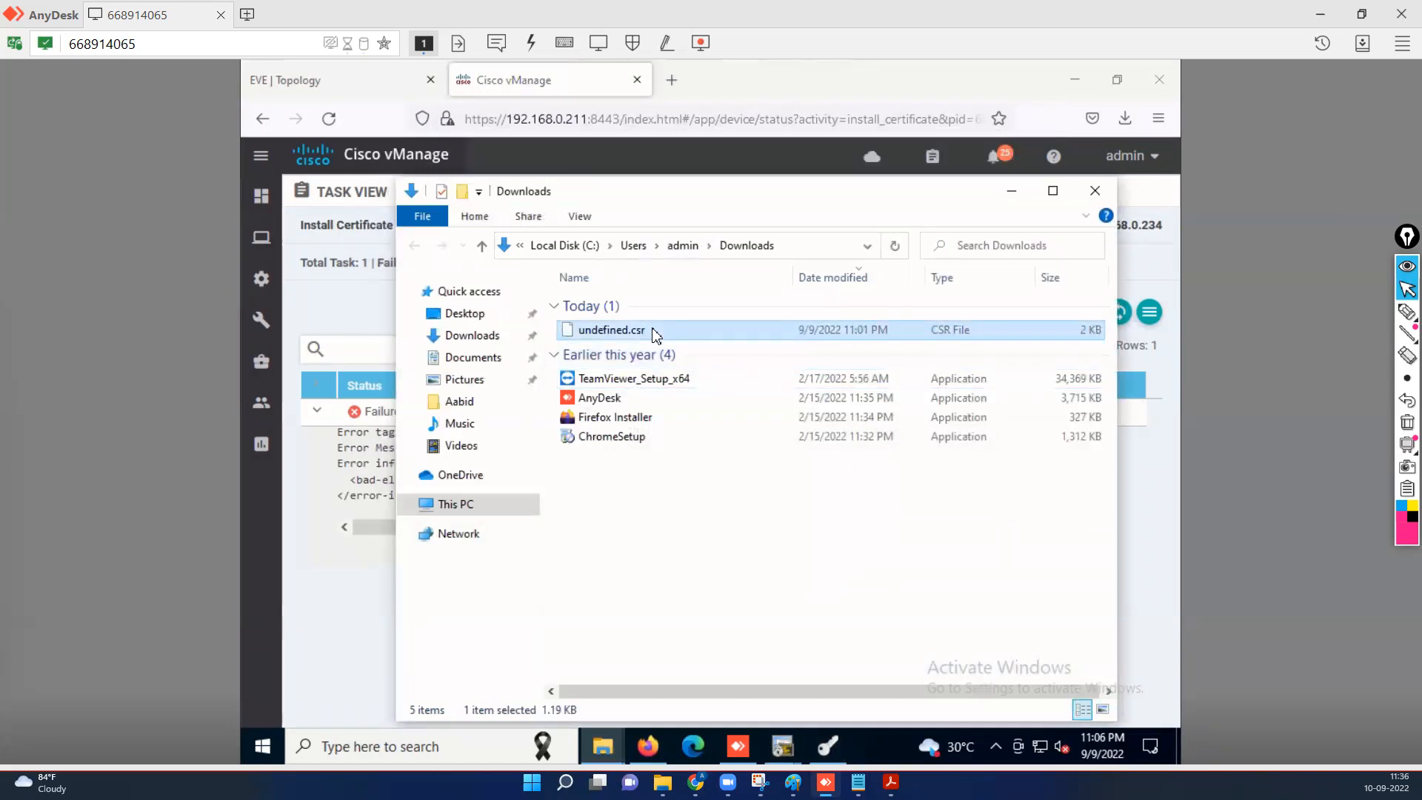
key(Delete)
click(781, 475)
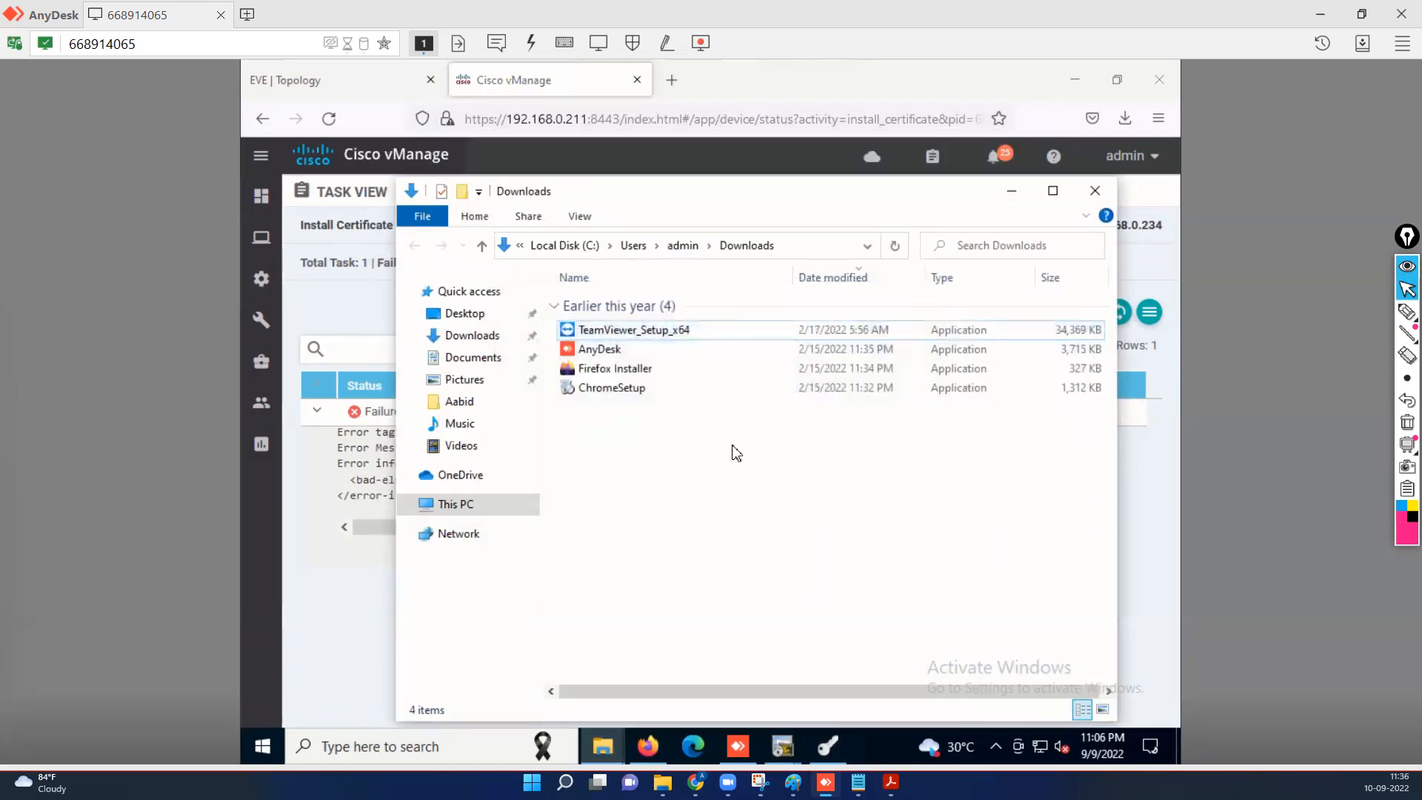
click(1012, 190)
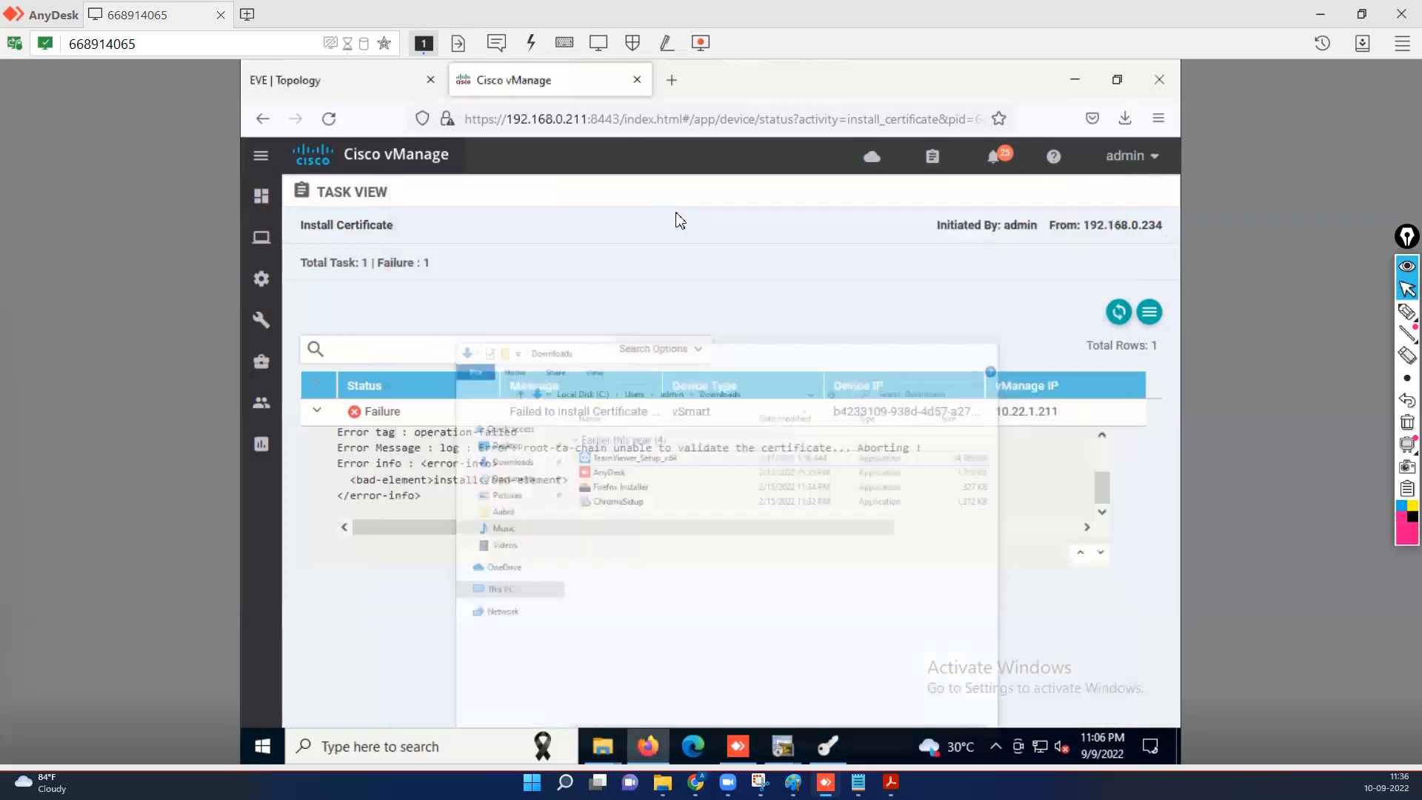
Generate a new CSR for the vSmart controller under Certificates > Controllers and download it as undefined.csr.
mouse_move(269, 282)
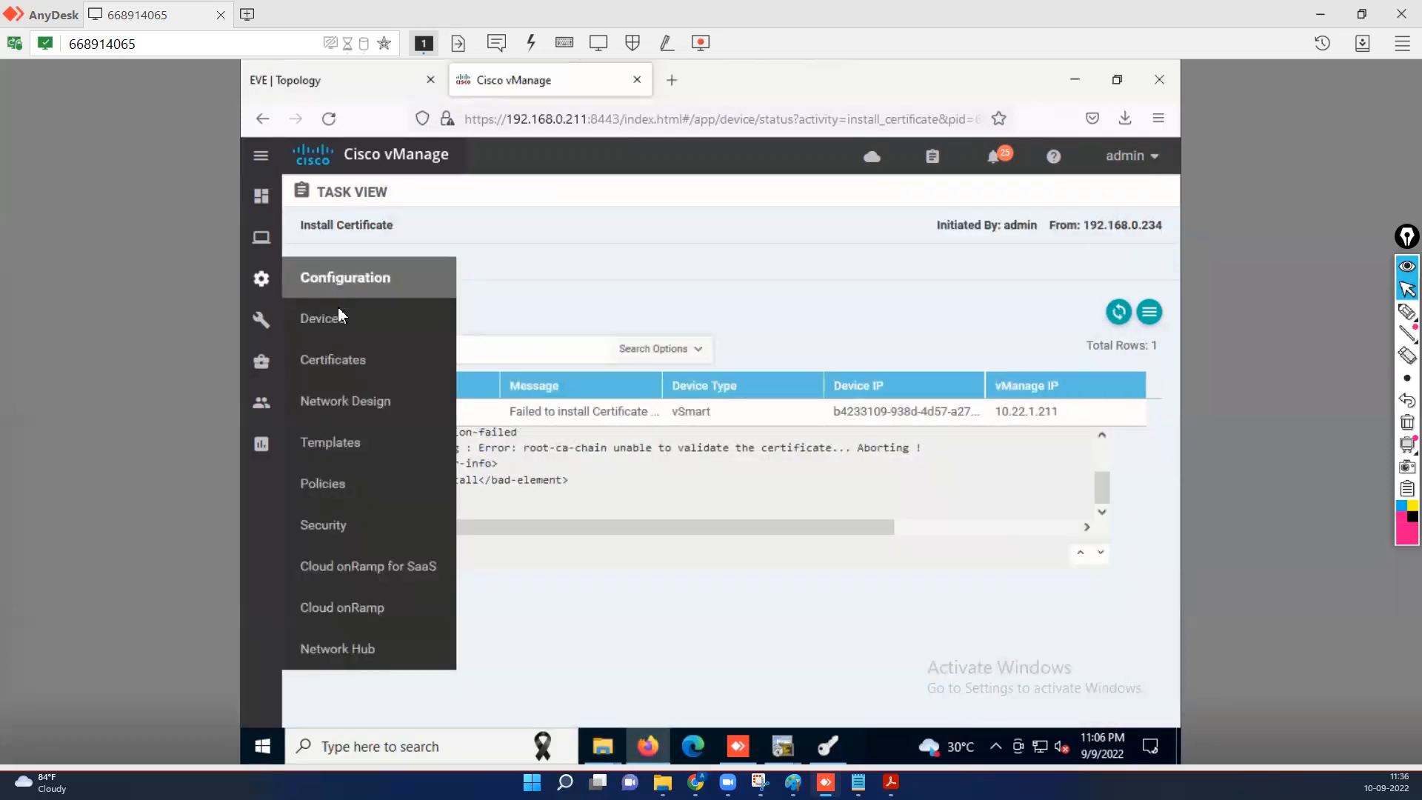
click(346, 368)
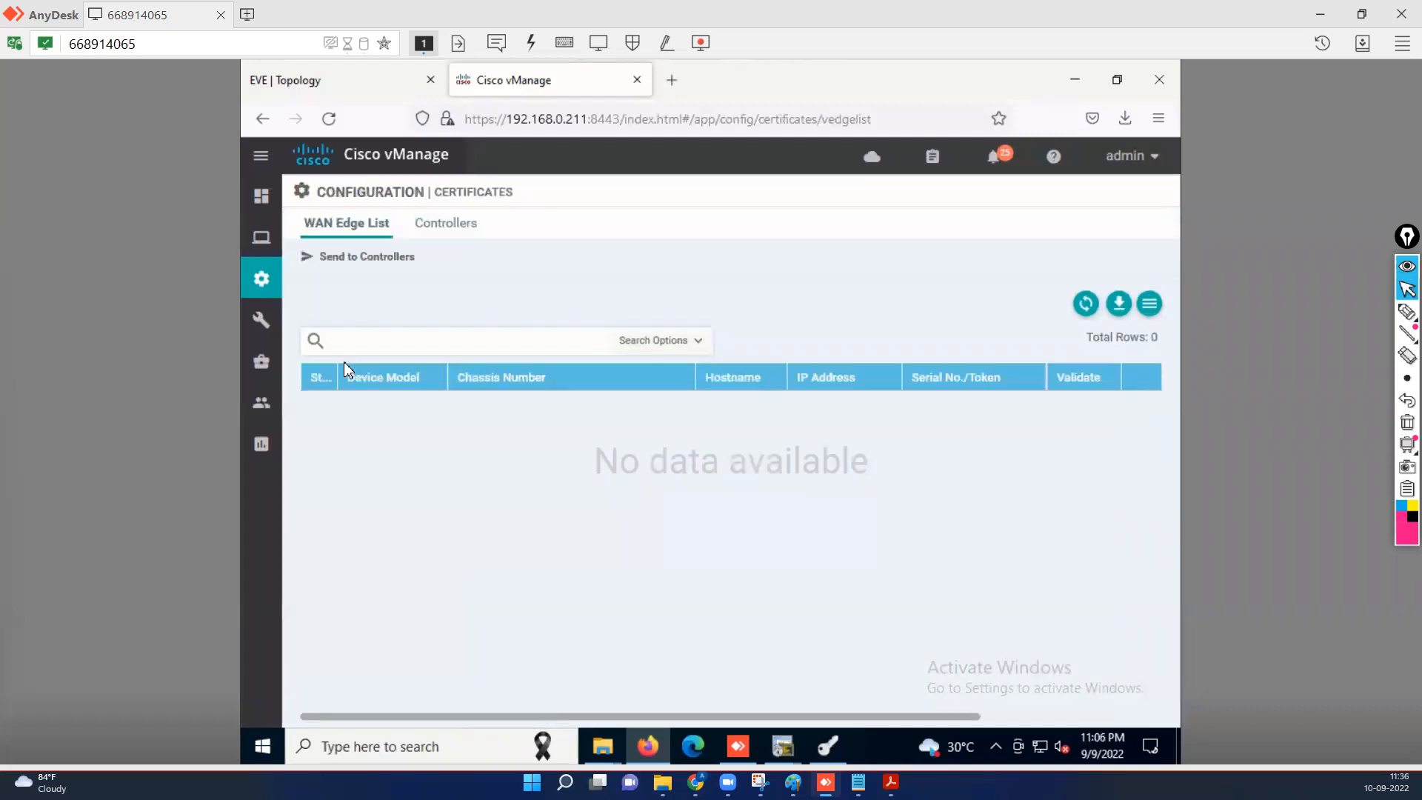
click(461, 234)
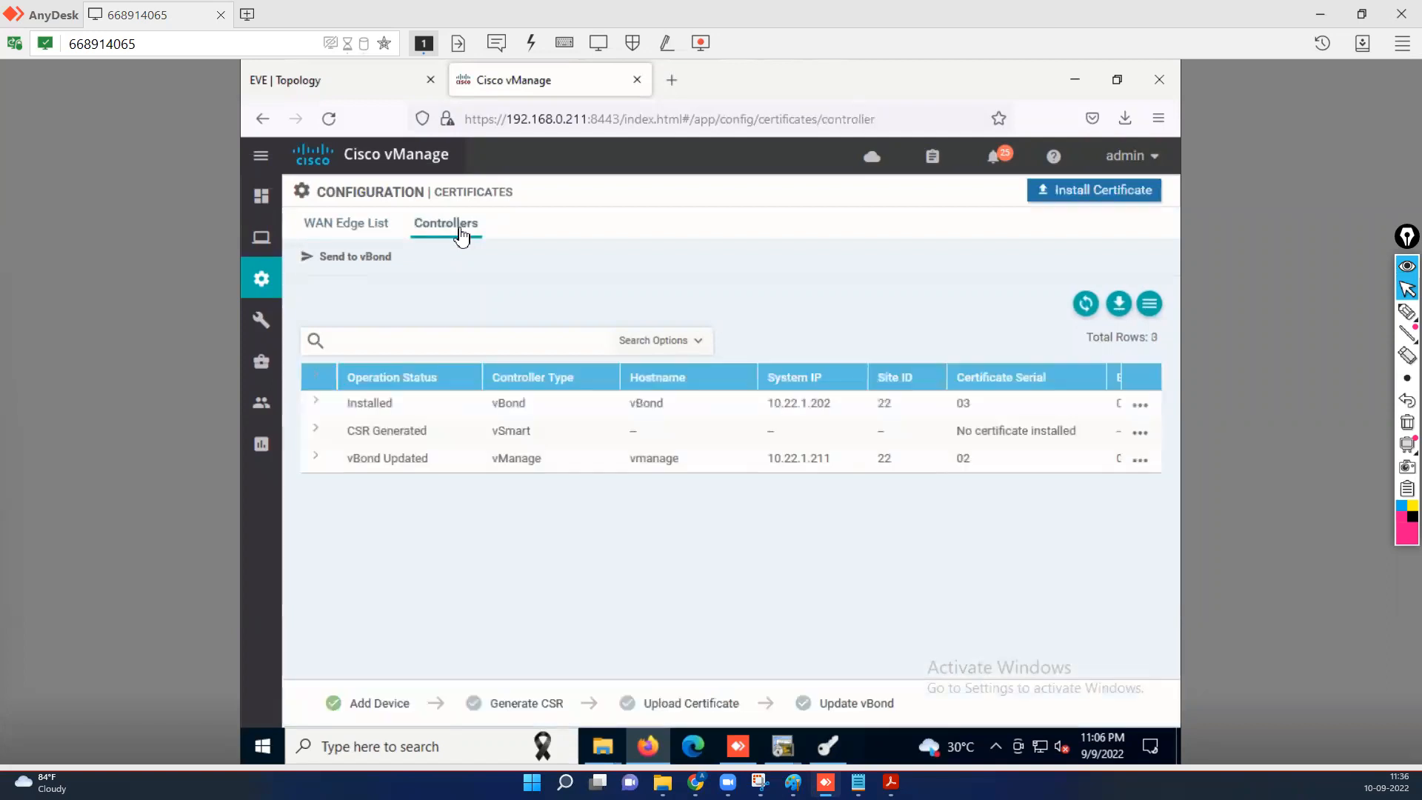
click(599, 438)
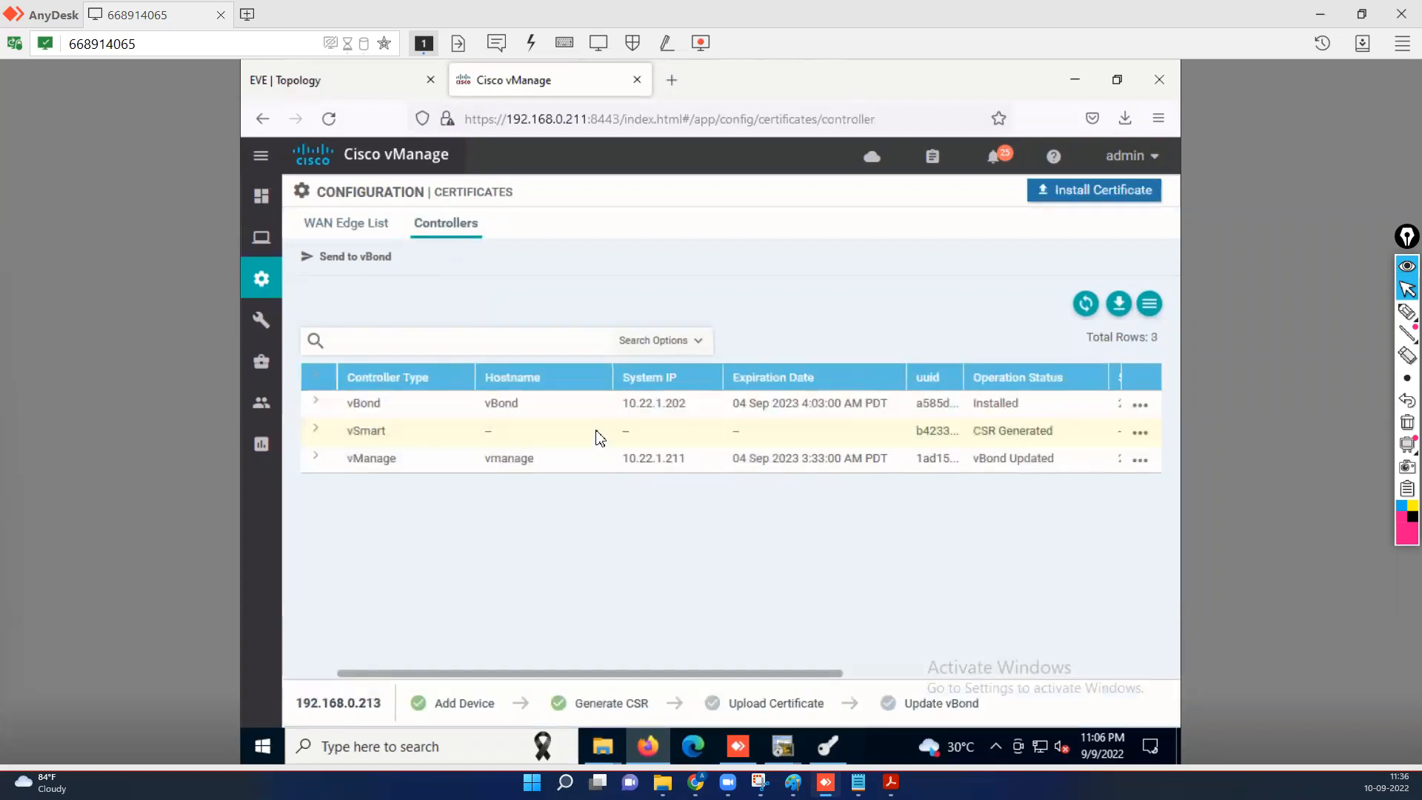
click(1142, 434)
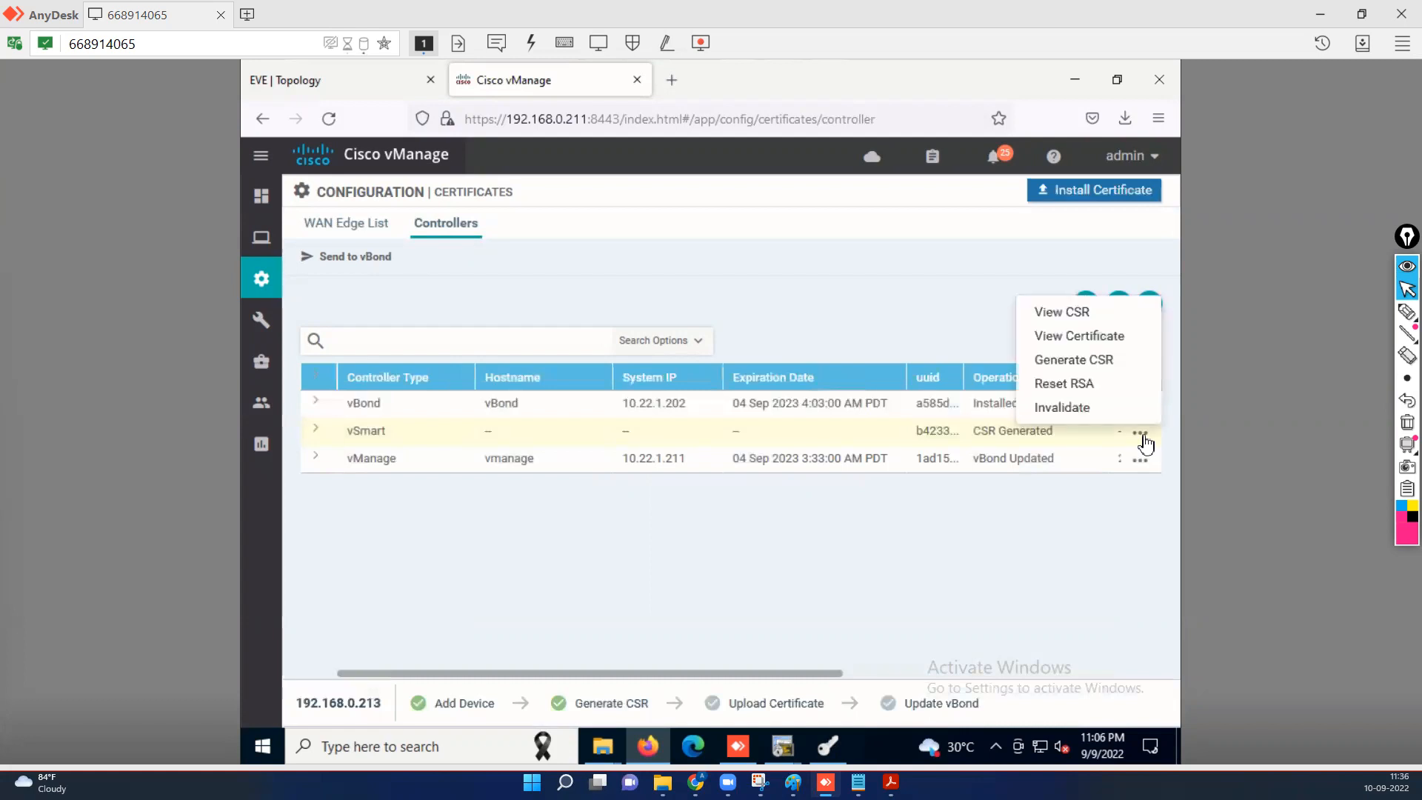
click(1074, 361)
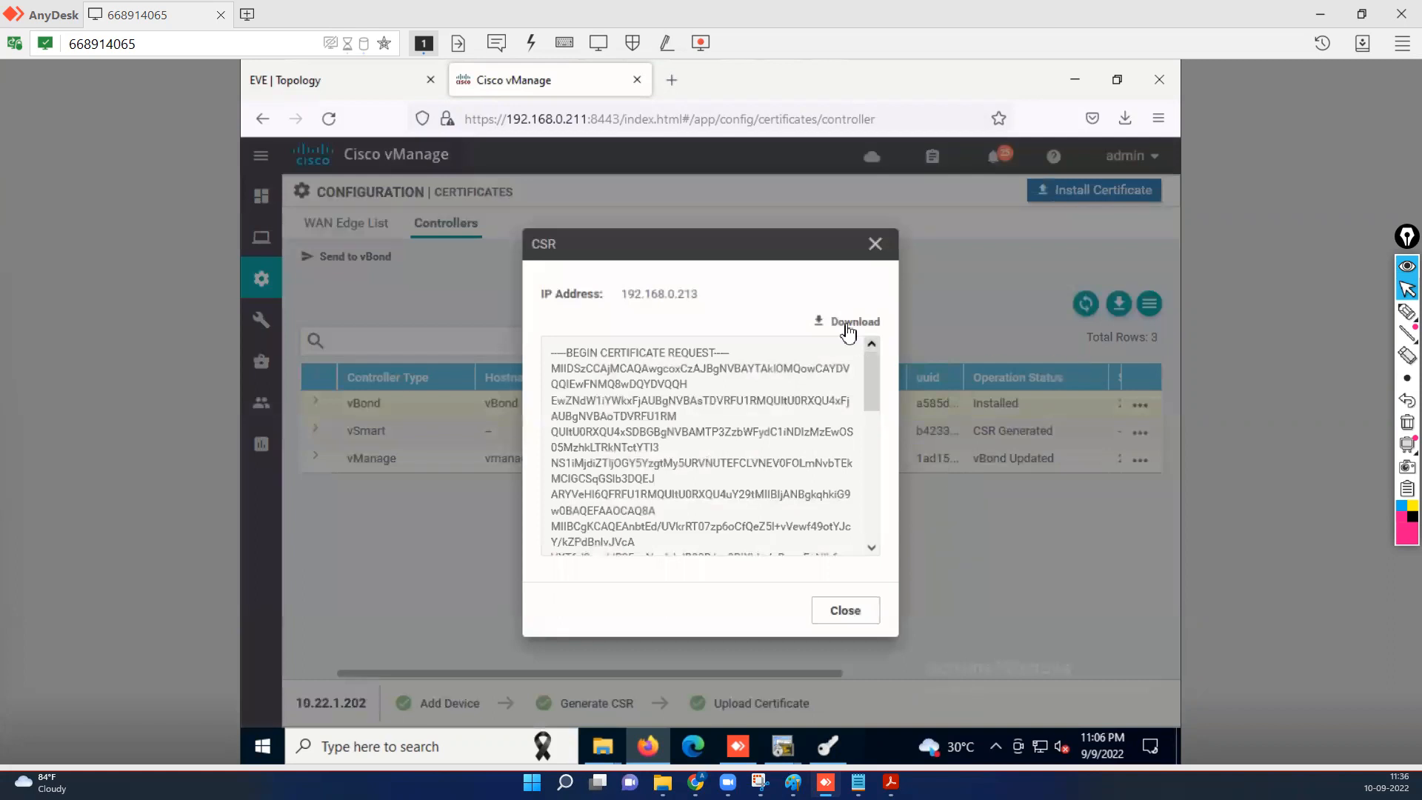
click(849, 330)
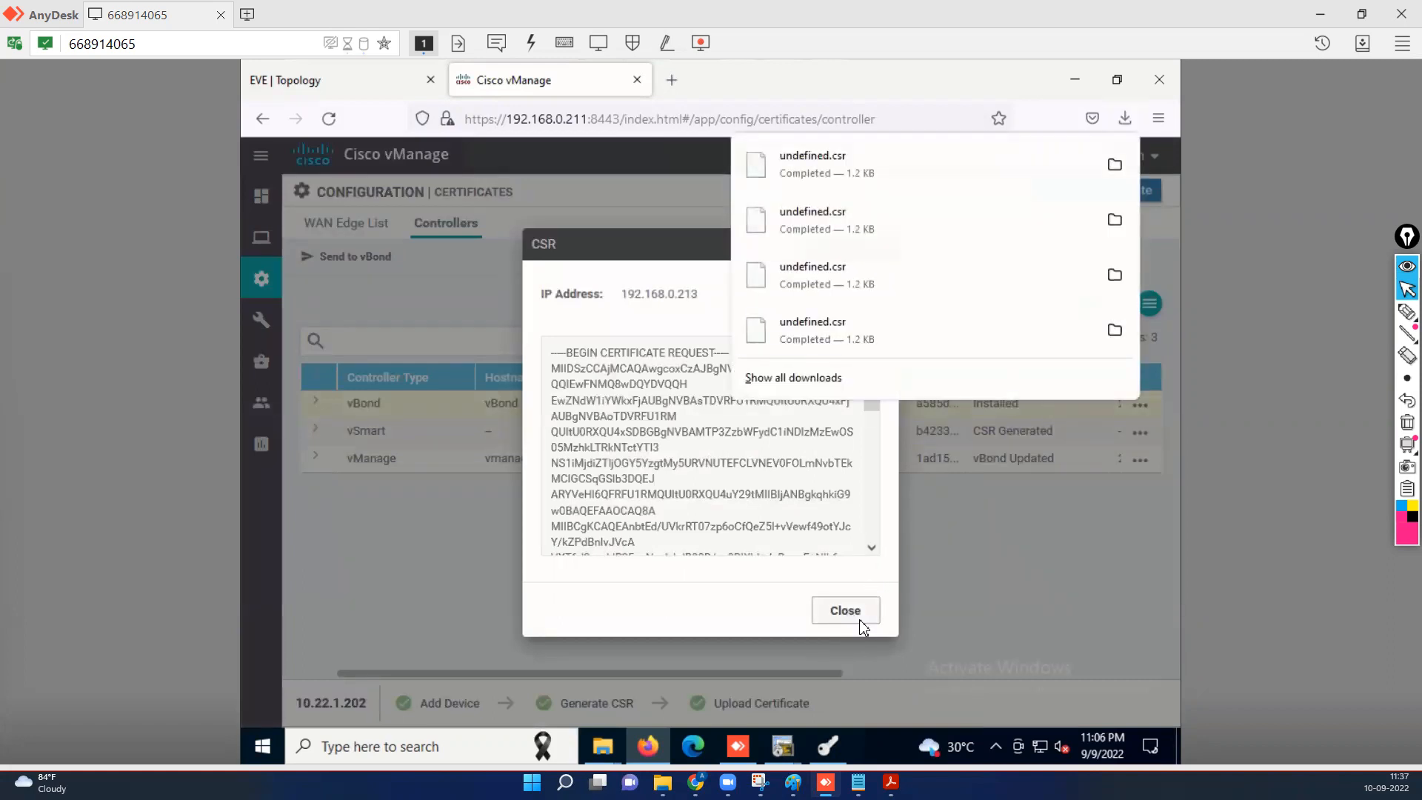
click(848, 621)
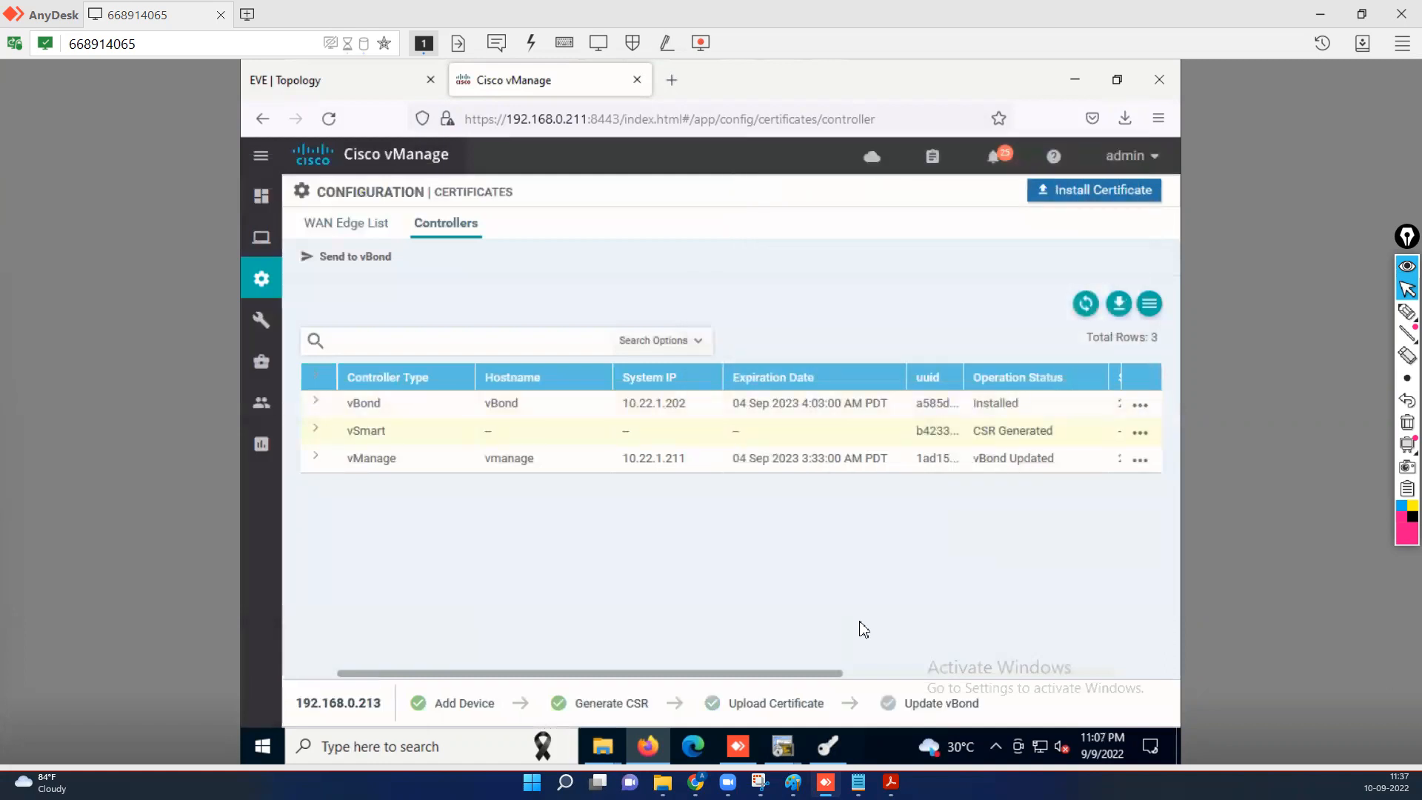
Import the undefined.csr signing request into XCA.
click(828, 754)
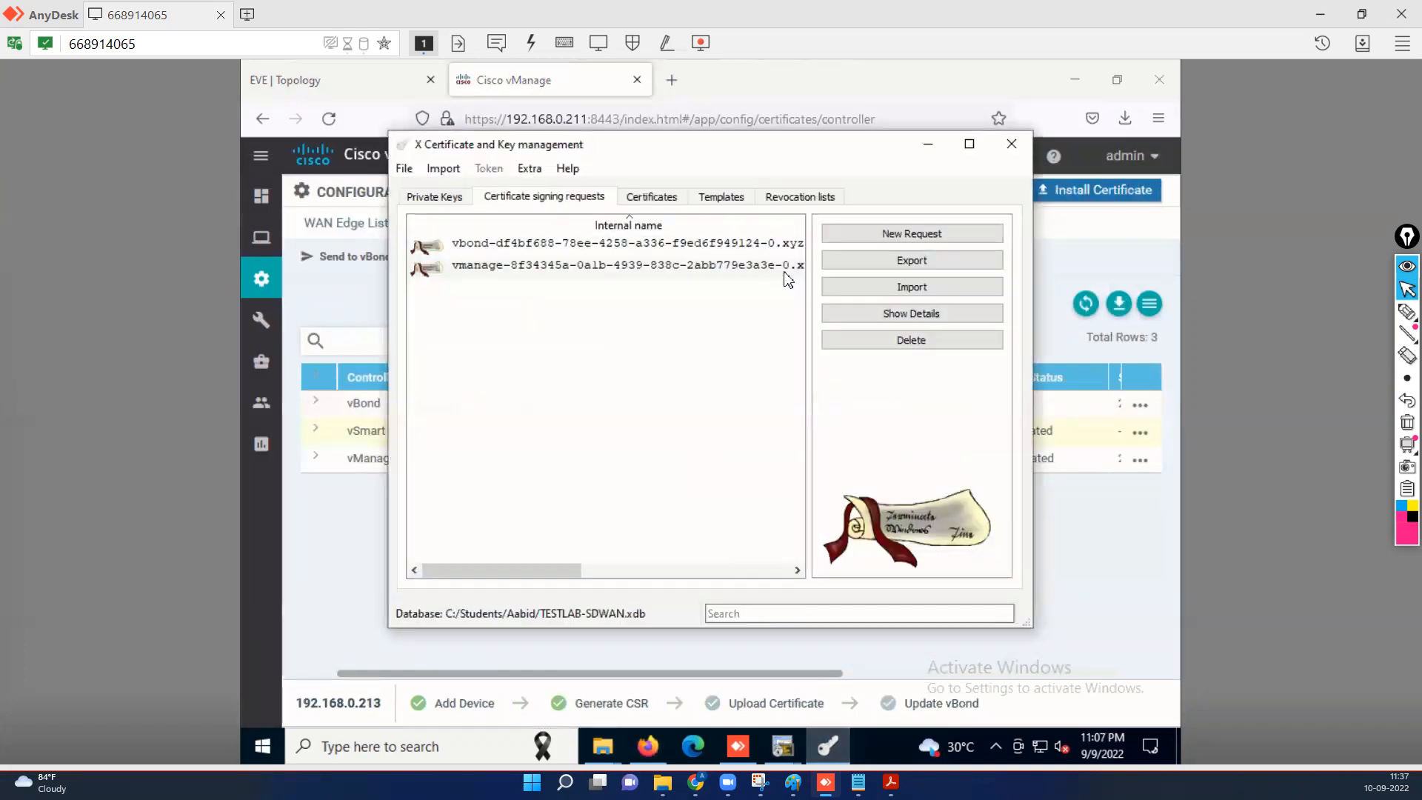
click(904, 297)
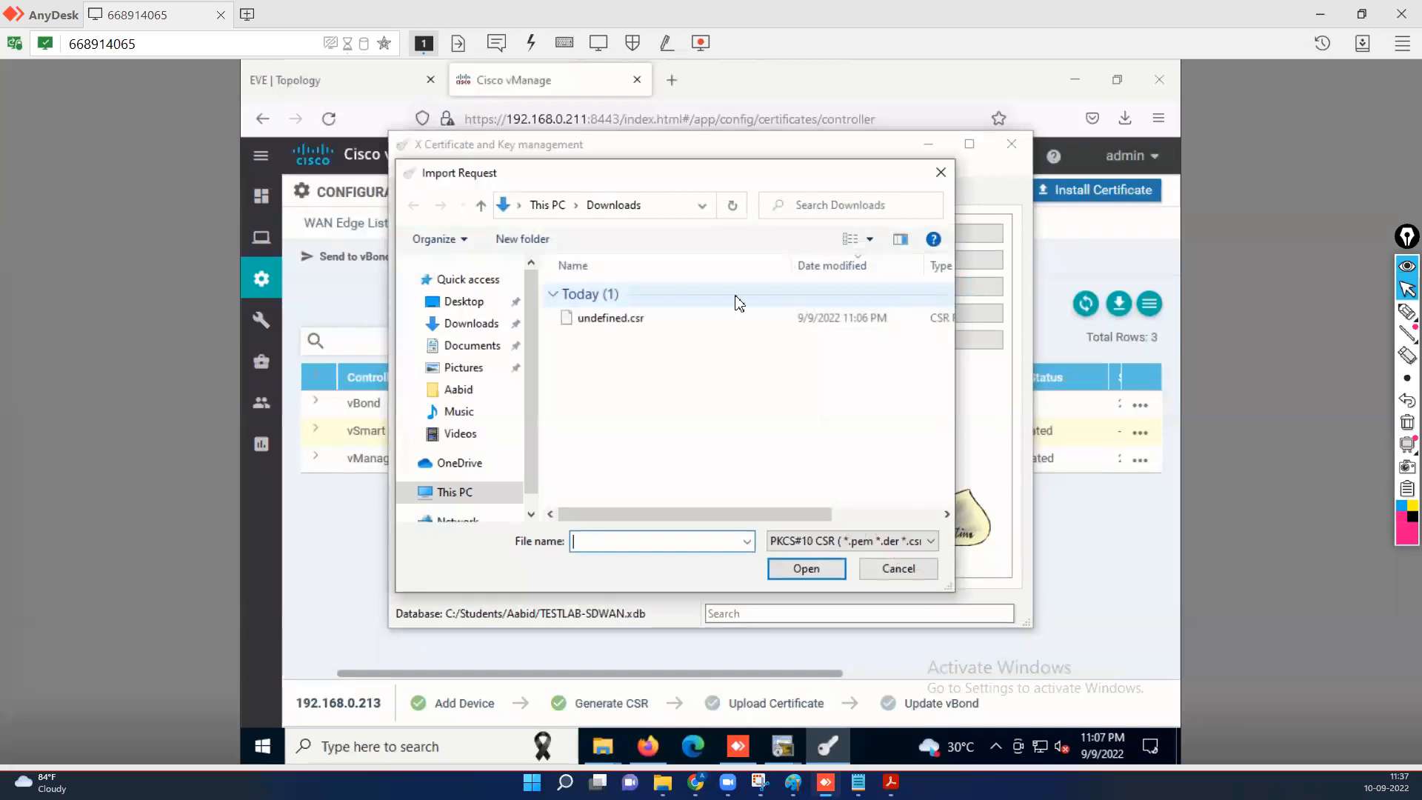
click(616, 326)
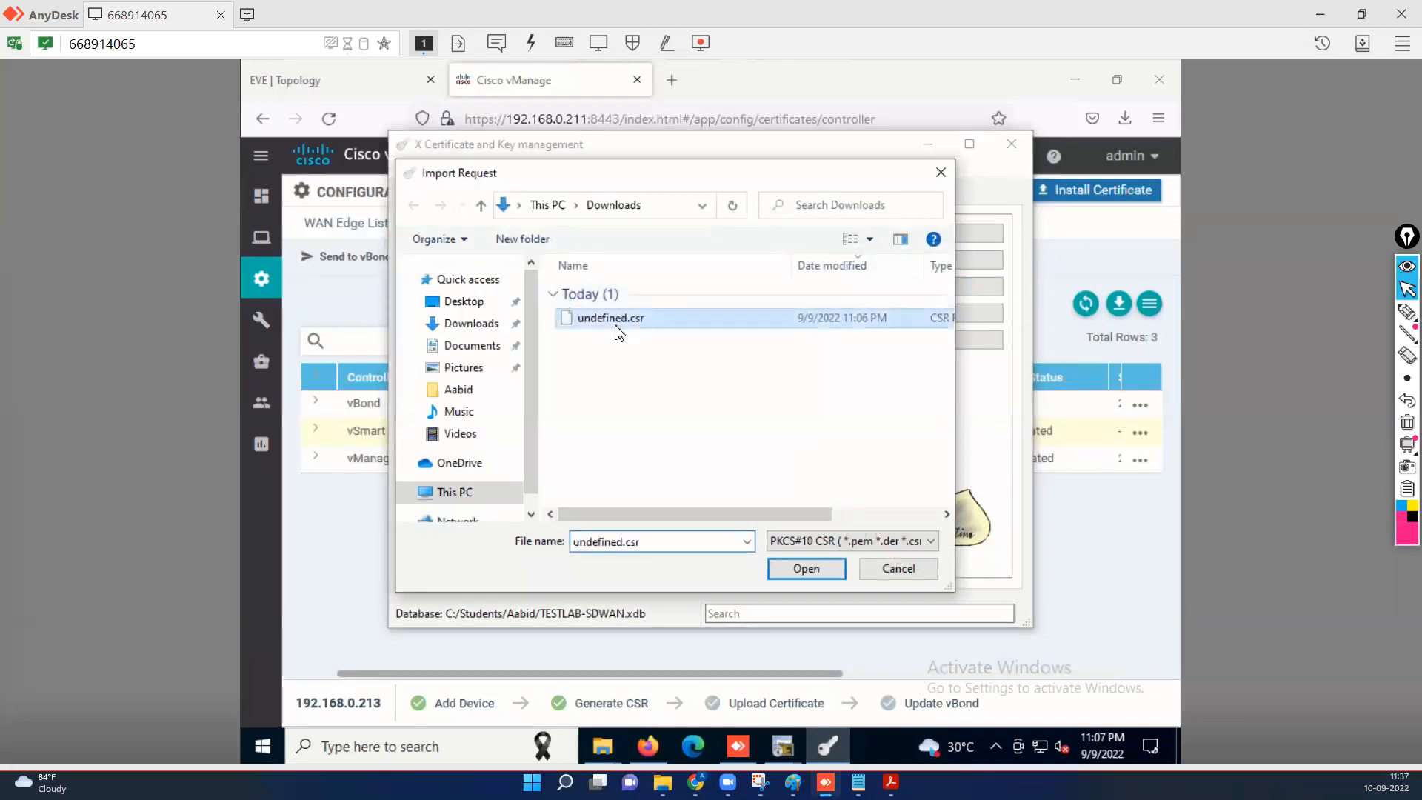
click(806, 569)
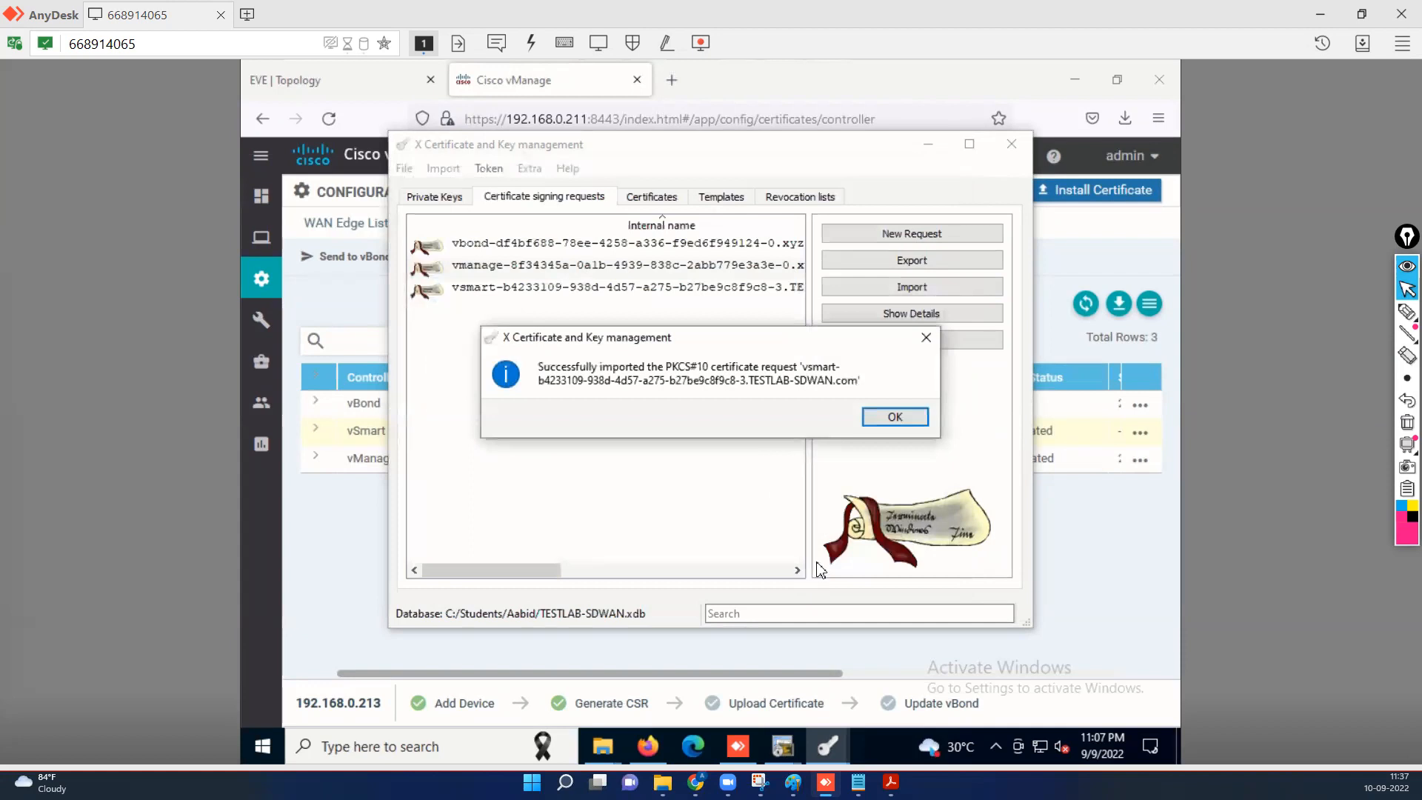
click(899, 425)
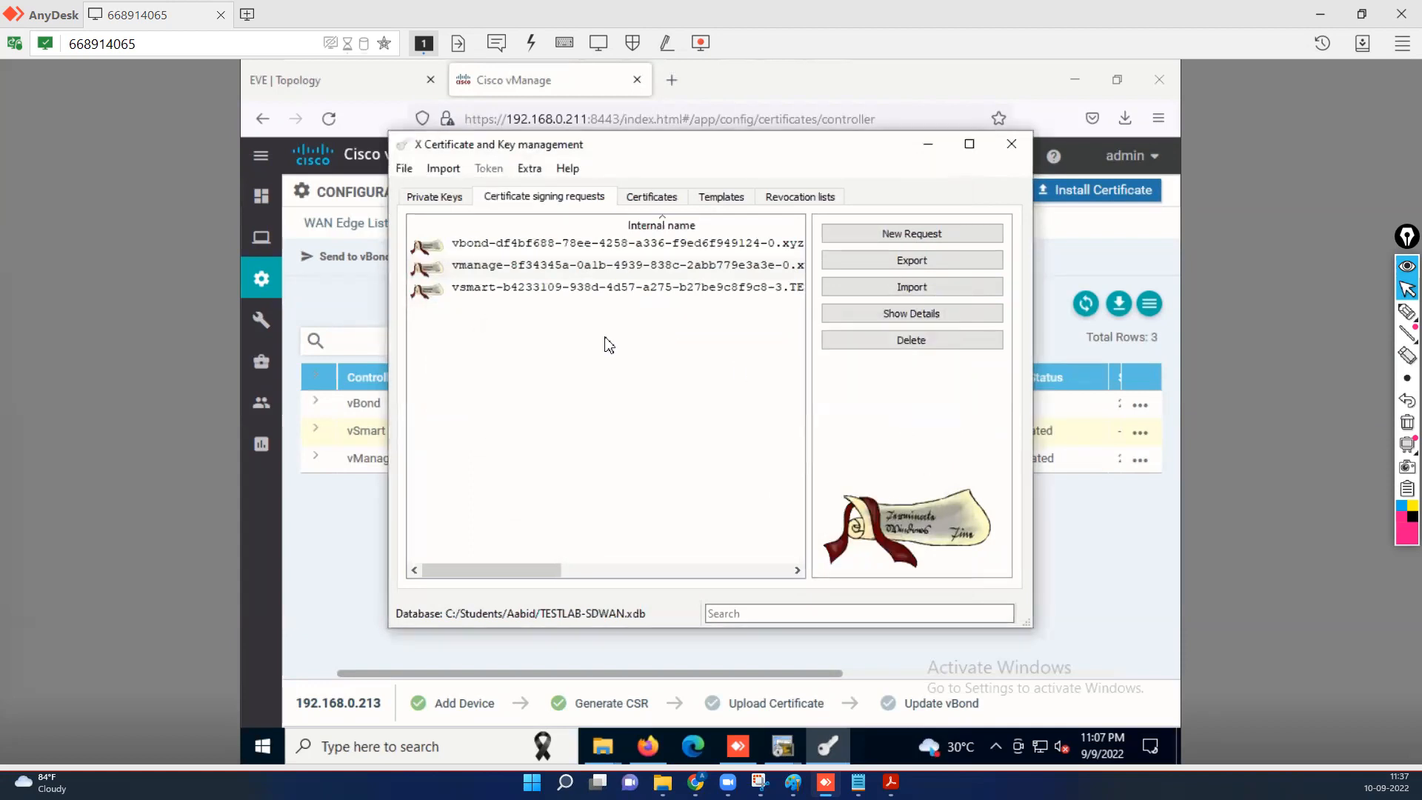
Sign the vsmart request with Rootca, applying all settings from the HTTPS_server template.
click(480, 295)
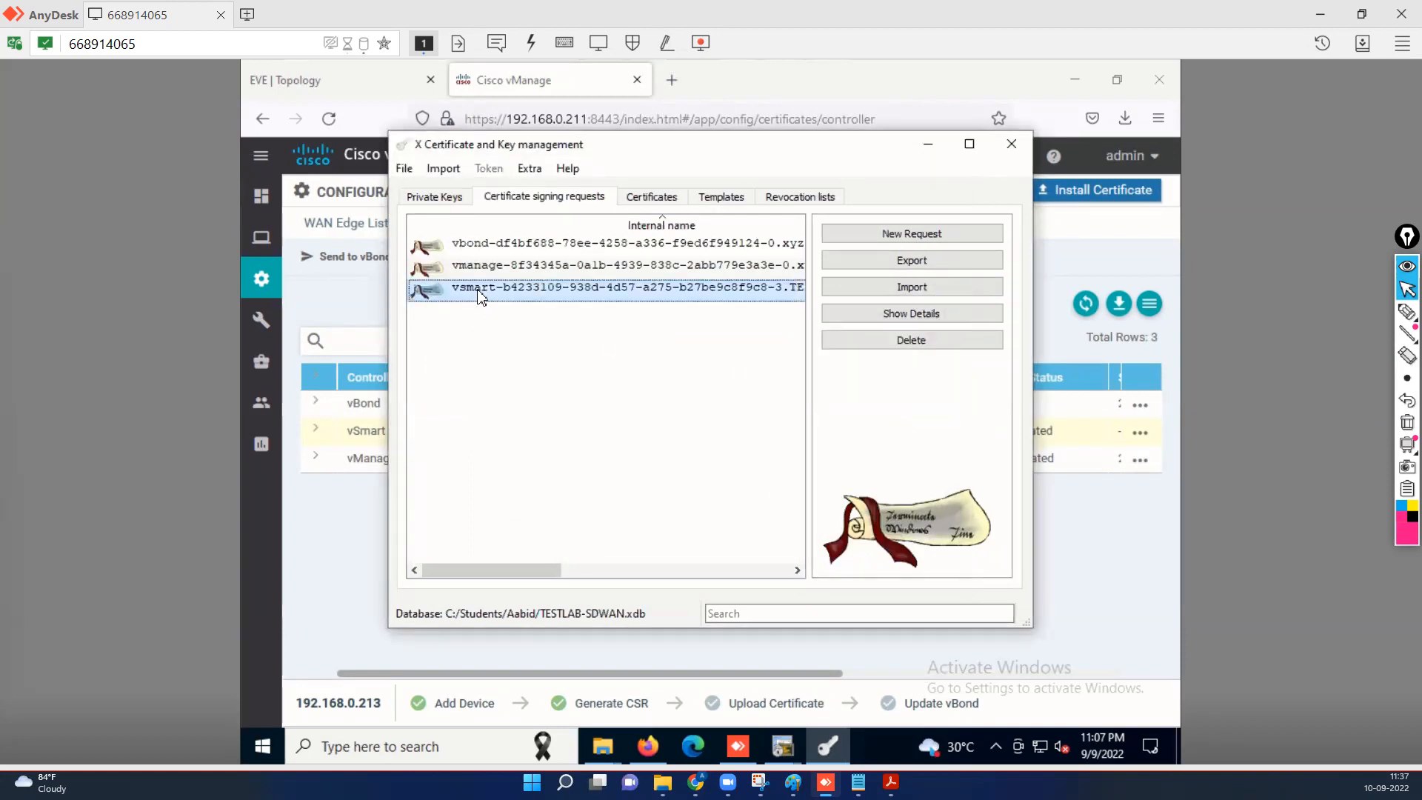
right_click(480, 295)
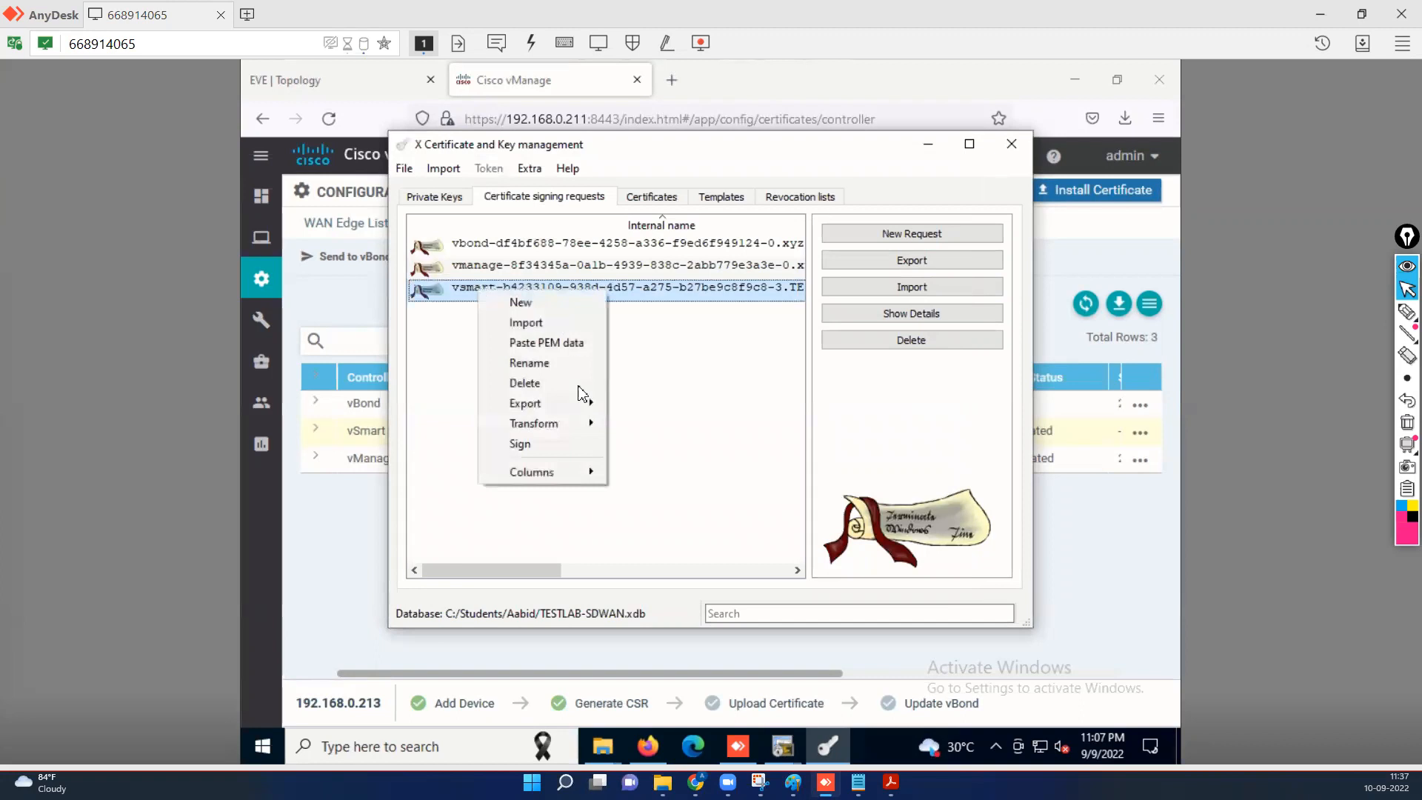
click(525, 444)
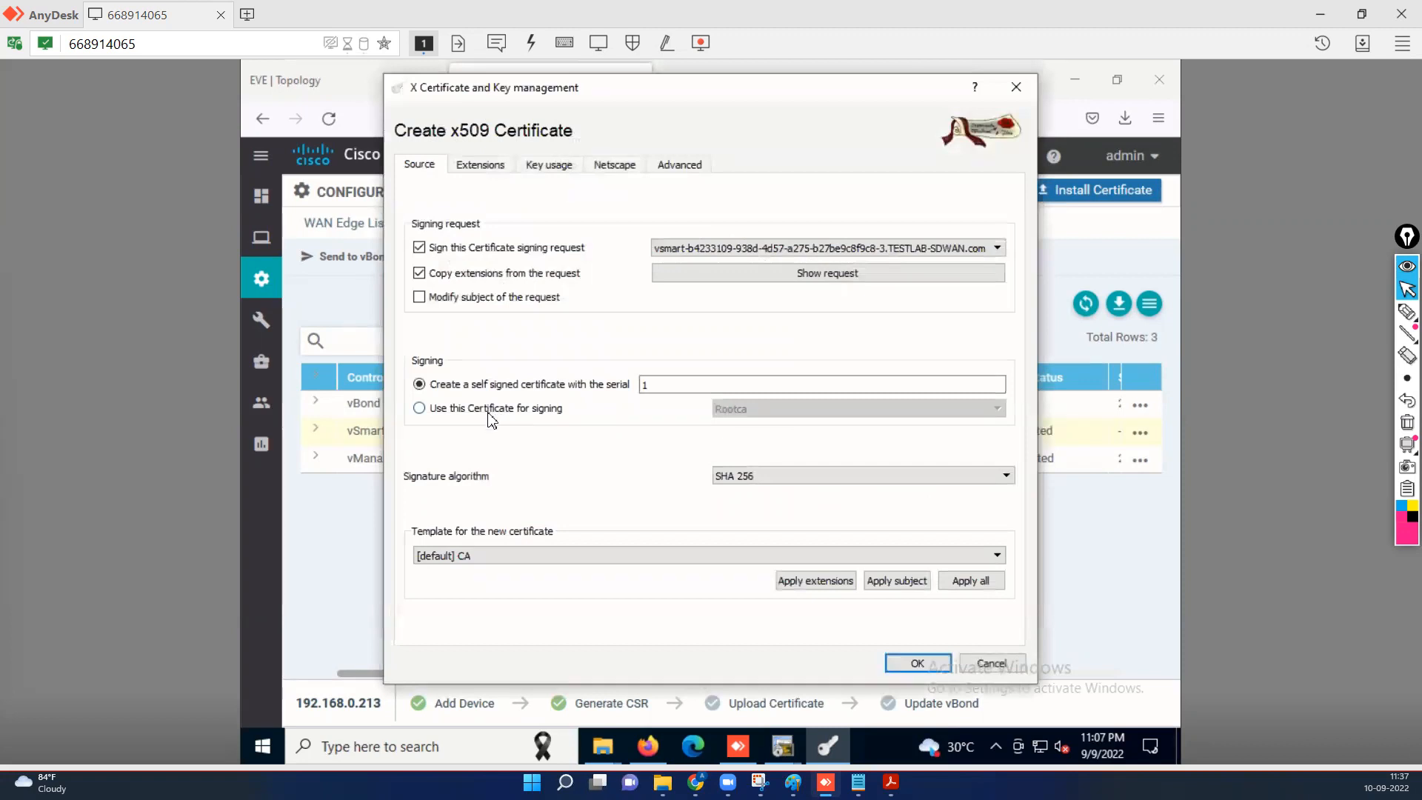
click(489, 412)
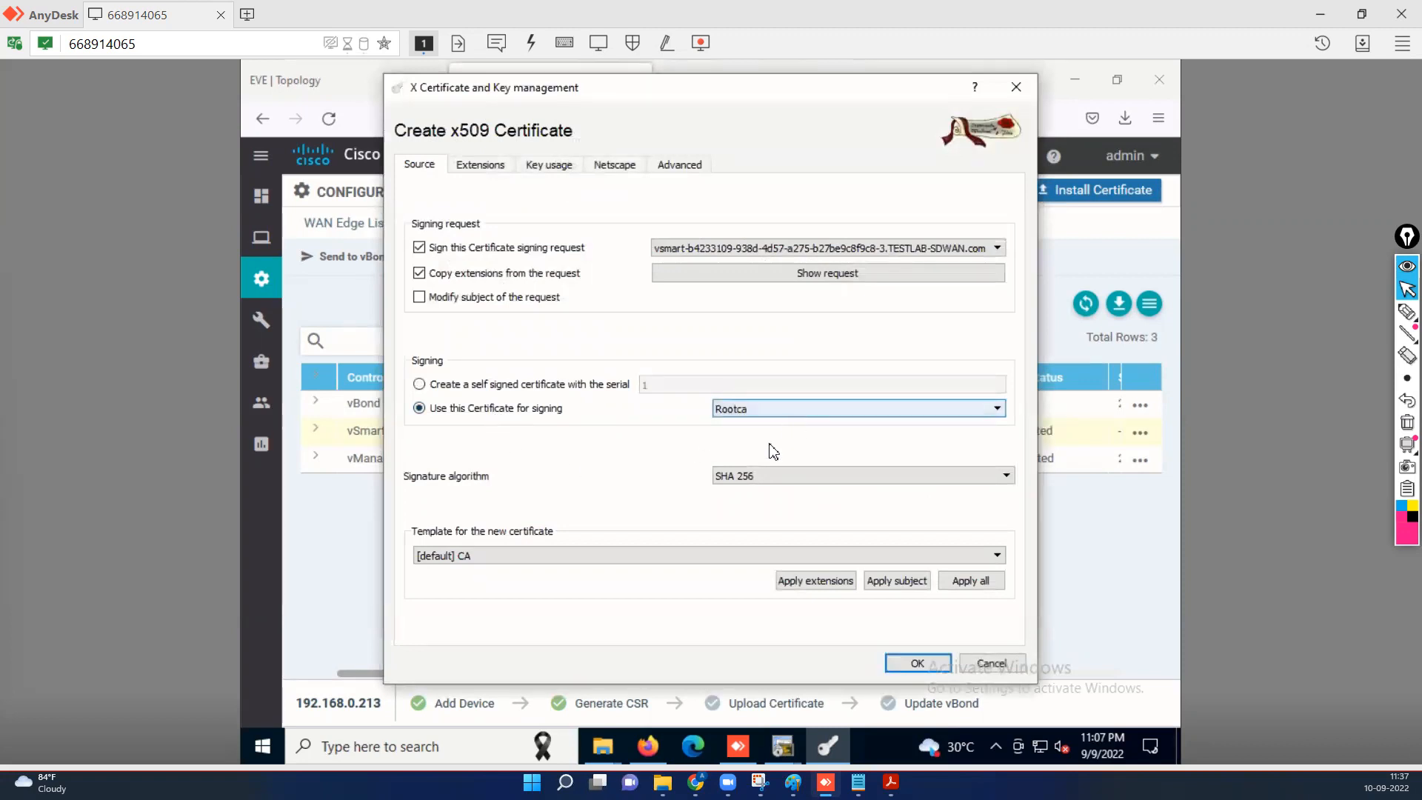
click(611, 559)
click(519, 594)
click(817, 584)
click(895, 582)
click(968, 583)
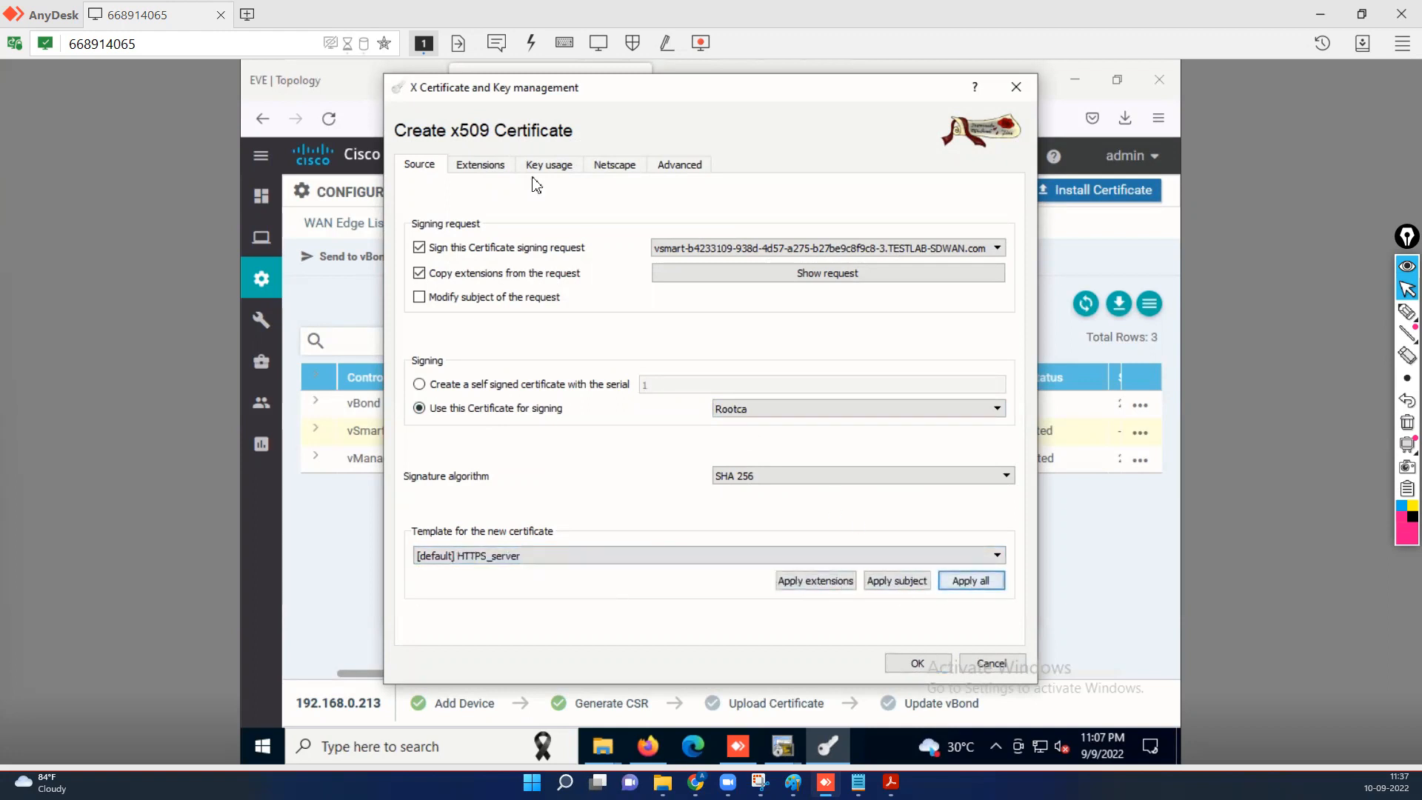
Set a 365-day validity in local time and create the signed vsmart certificate.
click(480, 165)
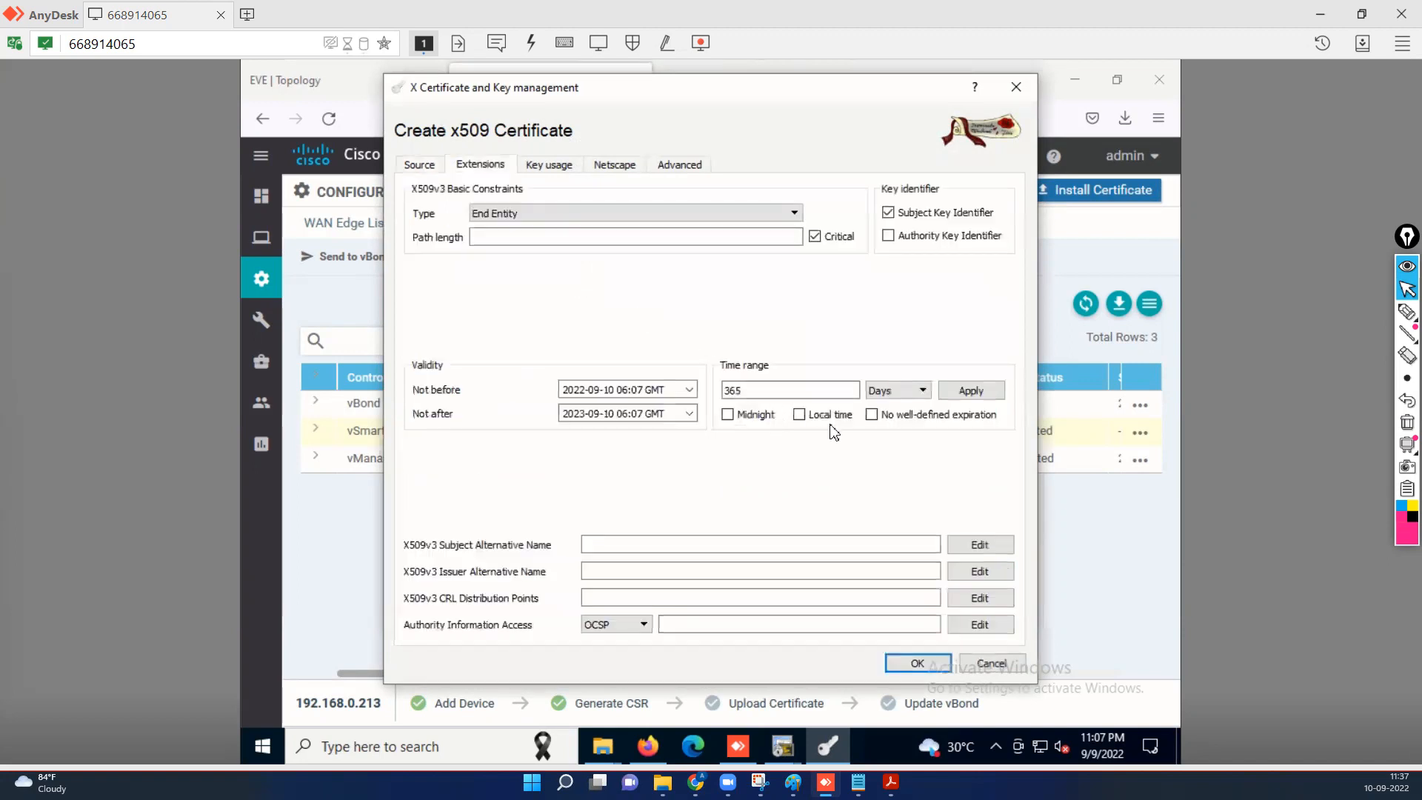
click(800, 414)
click(984, 396)
click(907, 665)
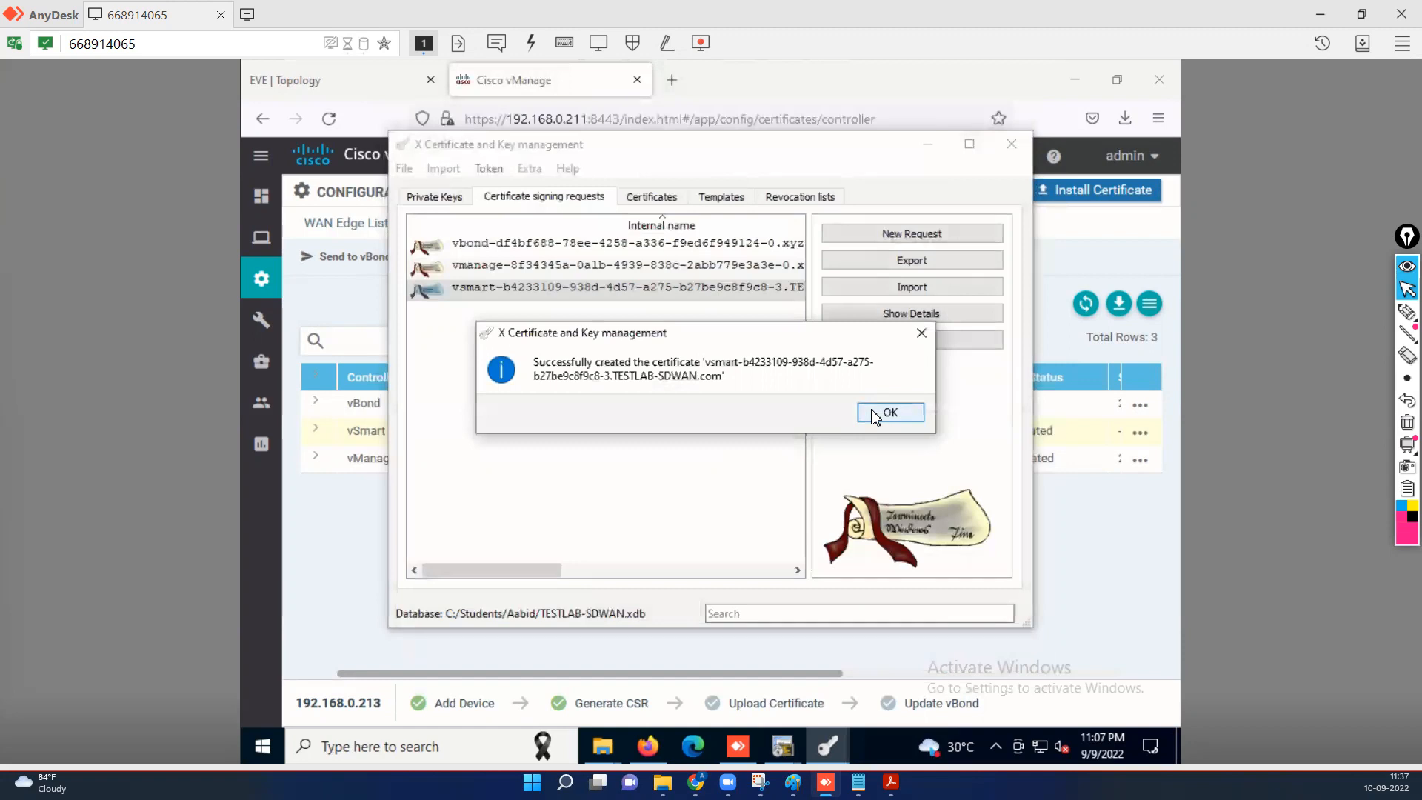
click(888, 413)
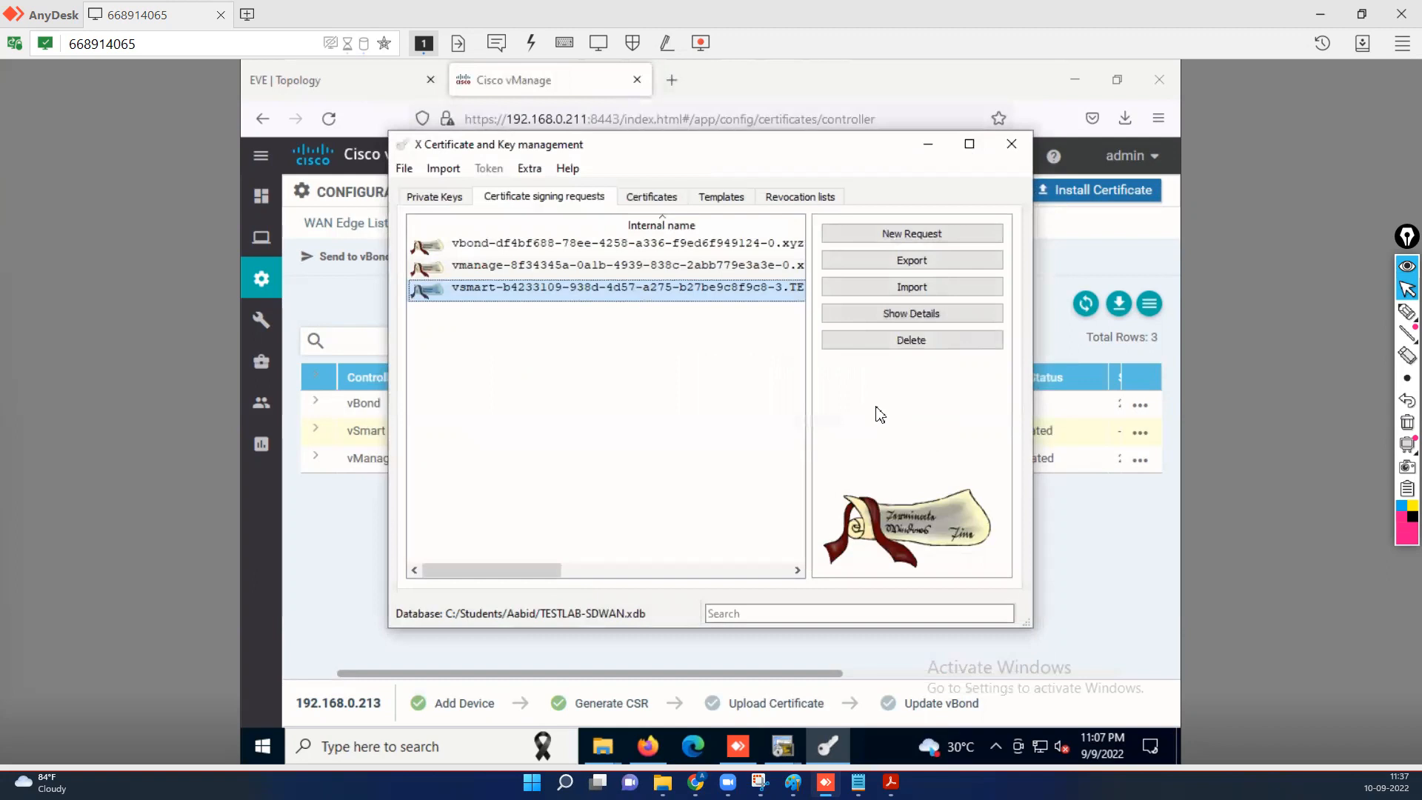
Export the new vsmart certificate under Rootca to the clipboard.
click(658, 200)
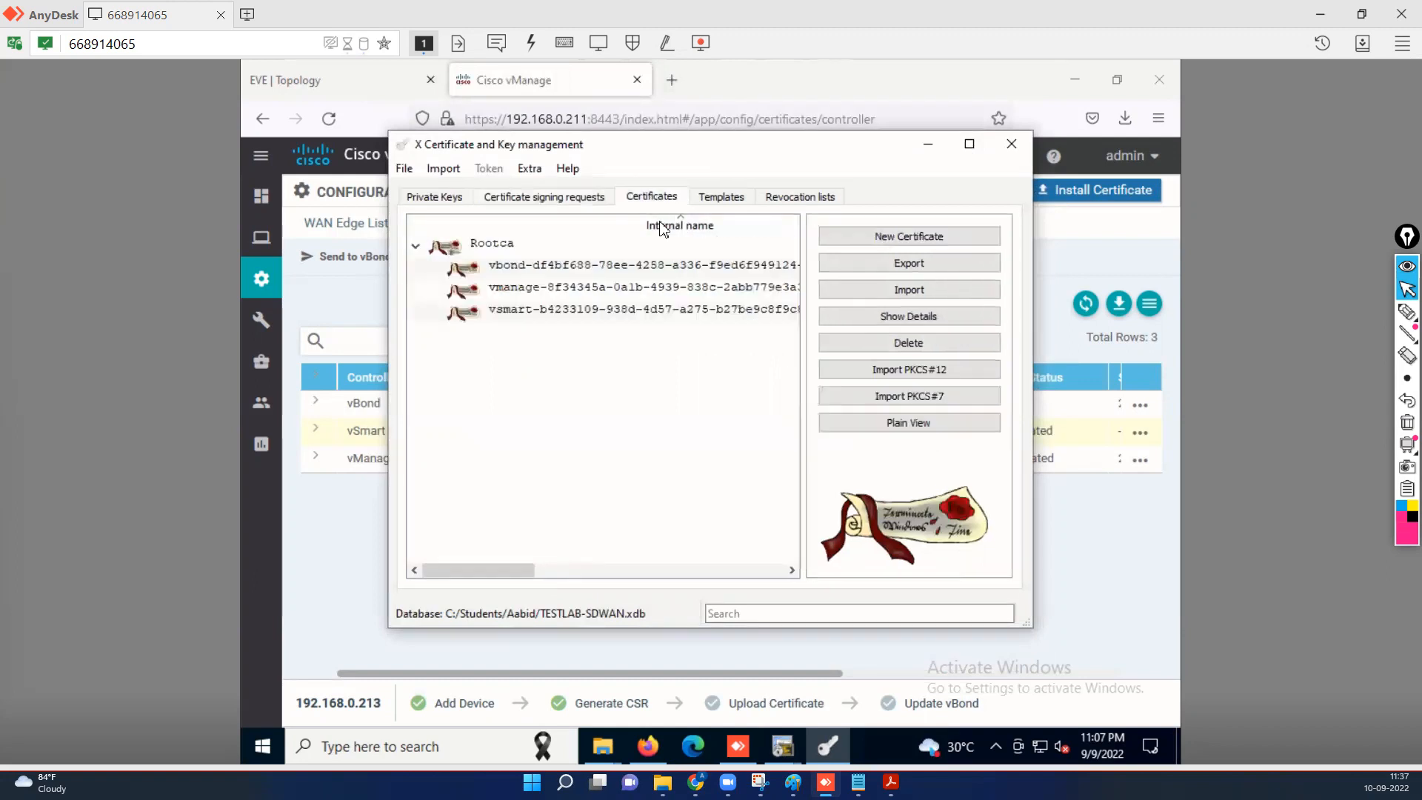
click(516, 315)
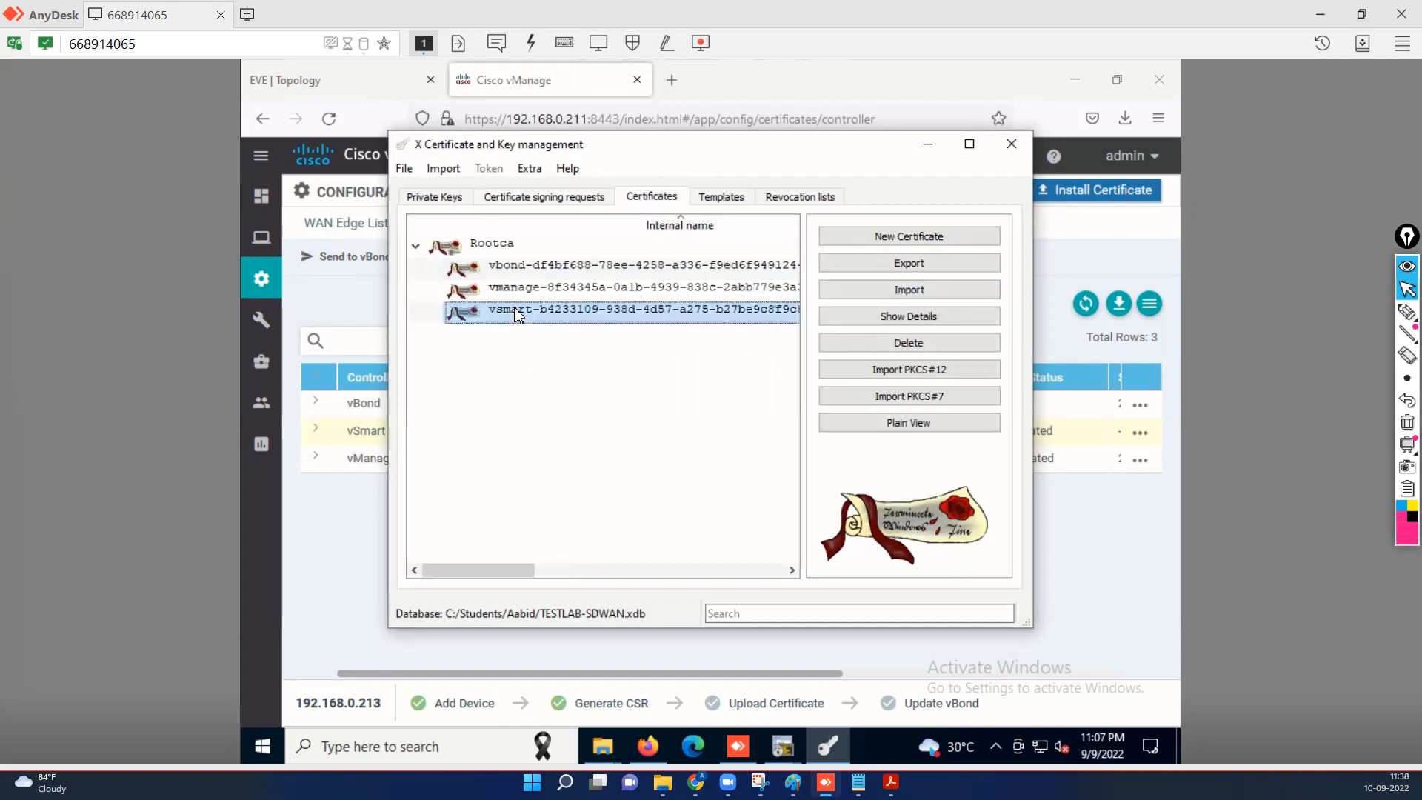
right_click(517, 316)
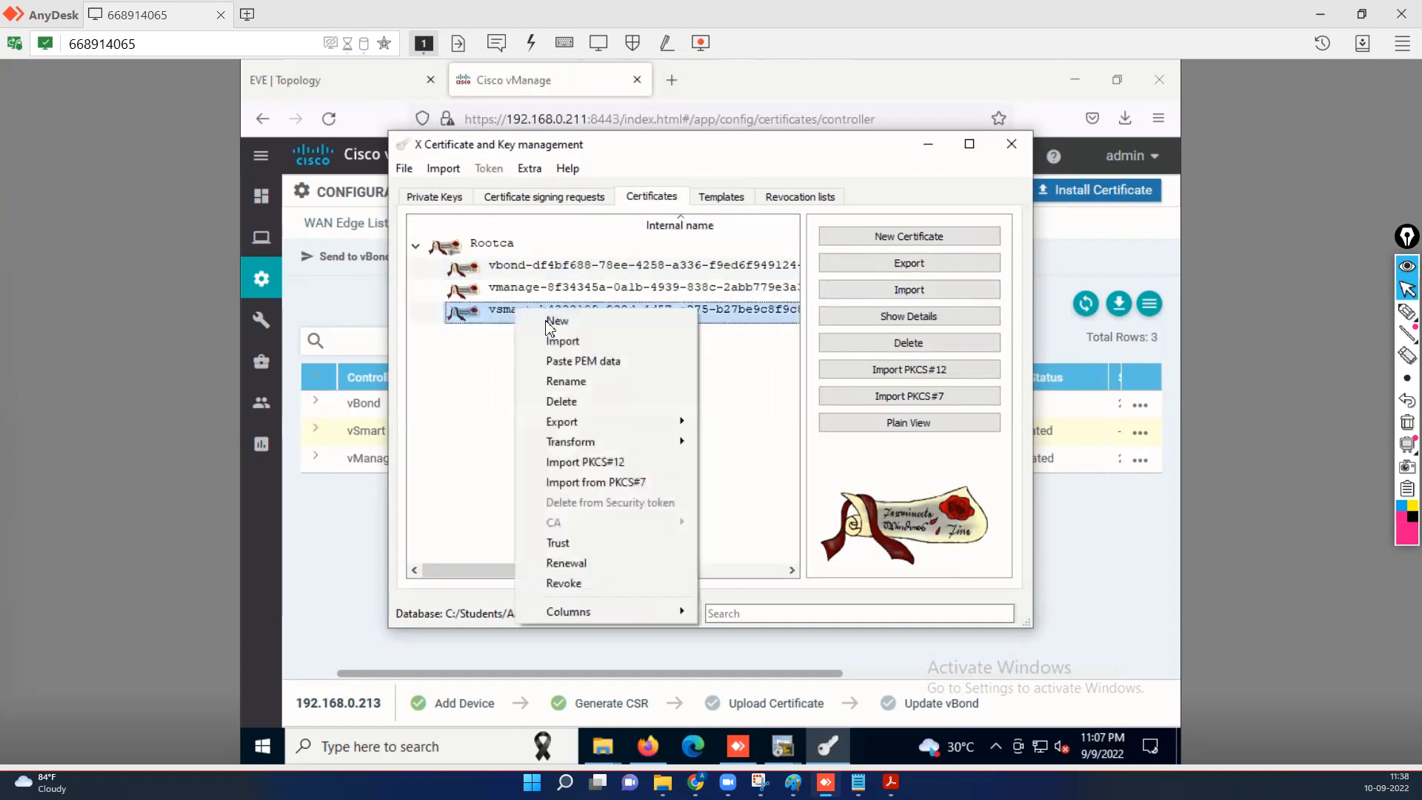
mouse_move(628, 429)
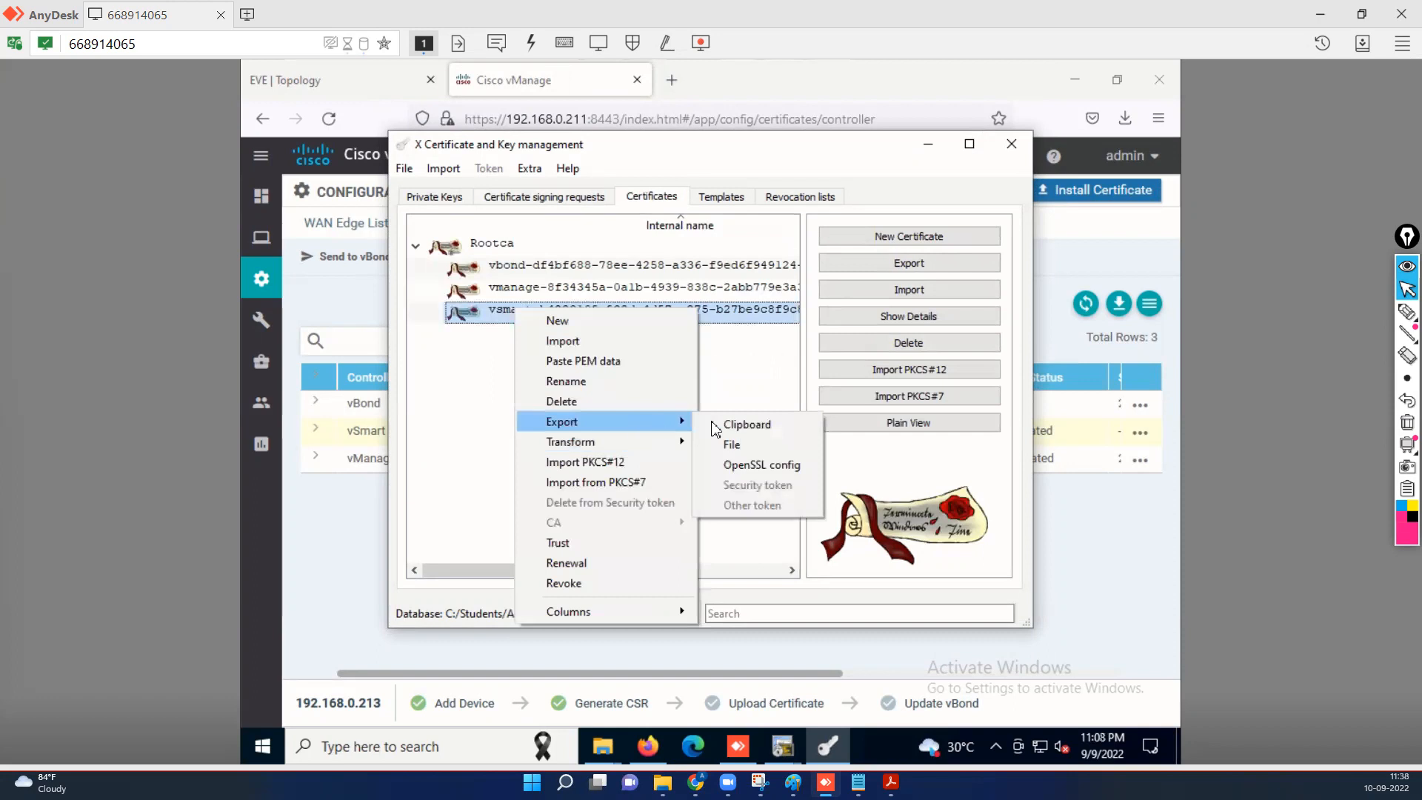
click(743, 422)
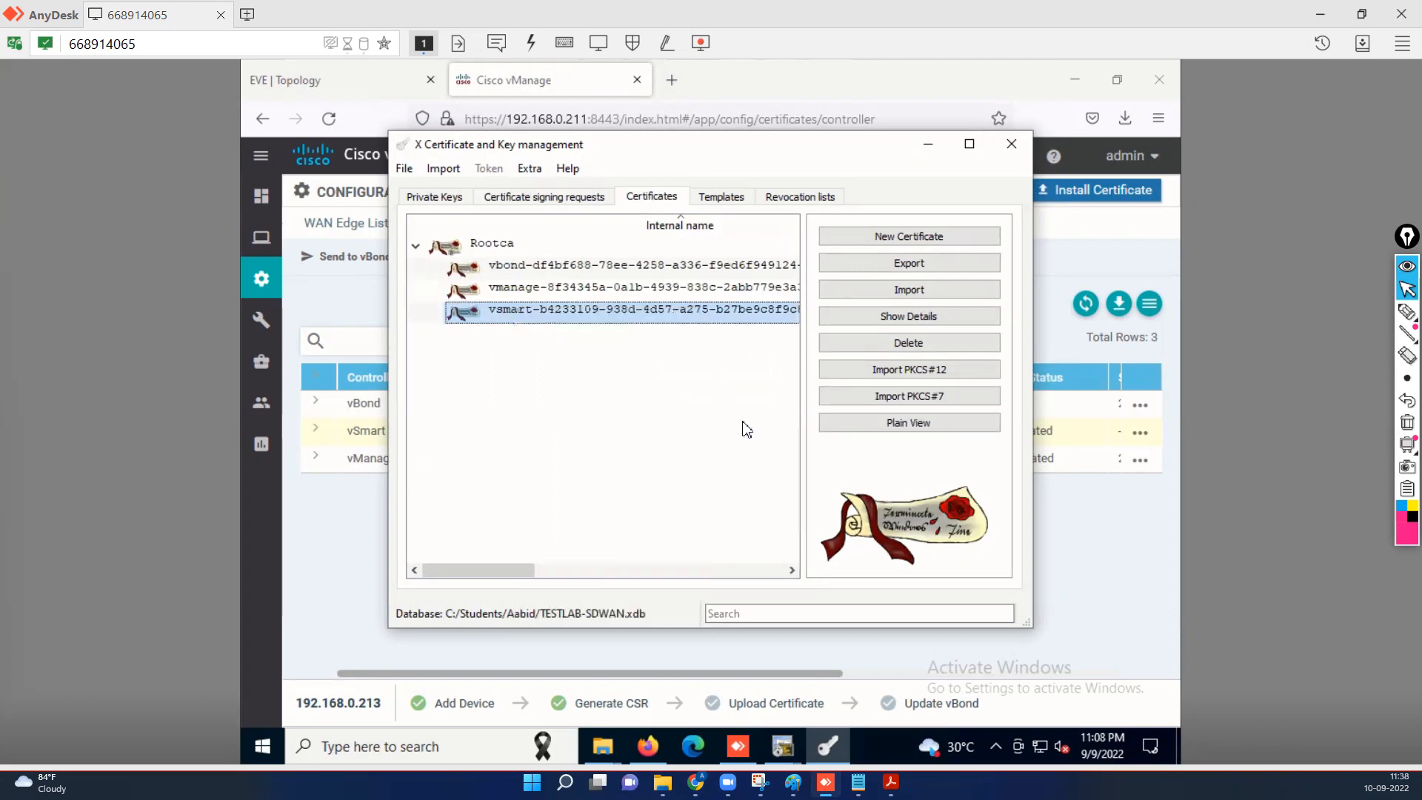
Paste the signed vSmart certificate into vManage's Install Certificate box and install it.
click(928, 158)
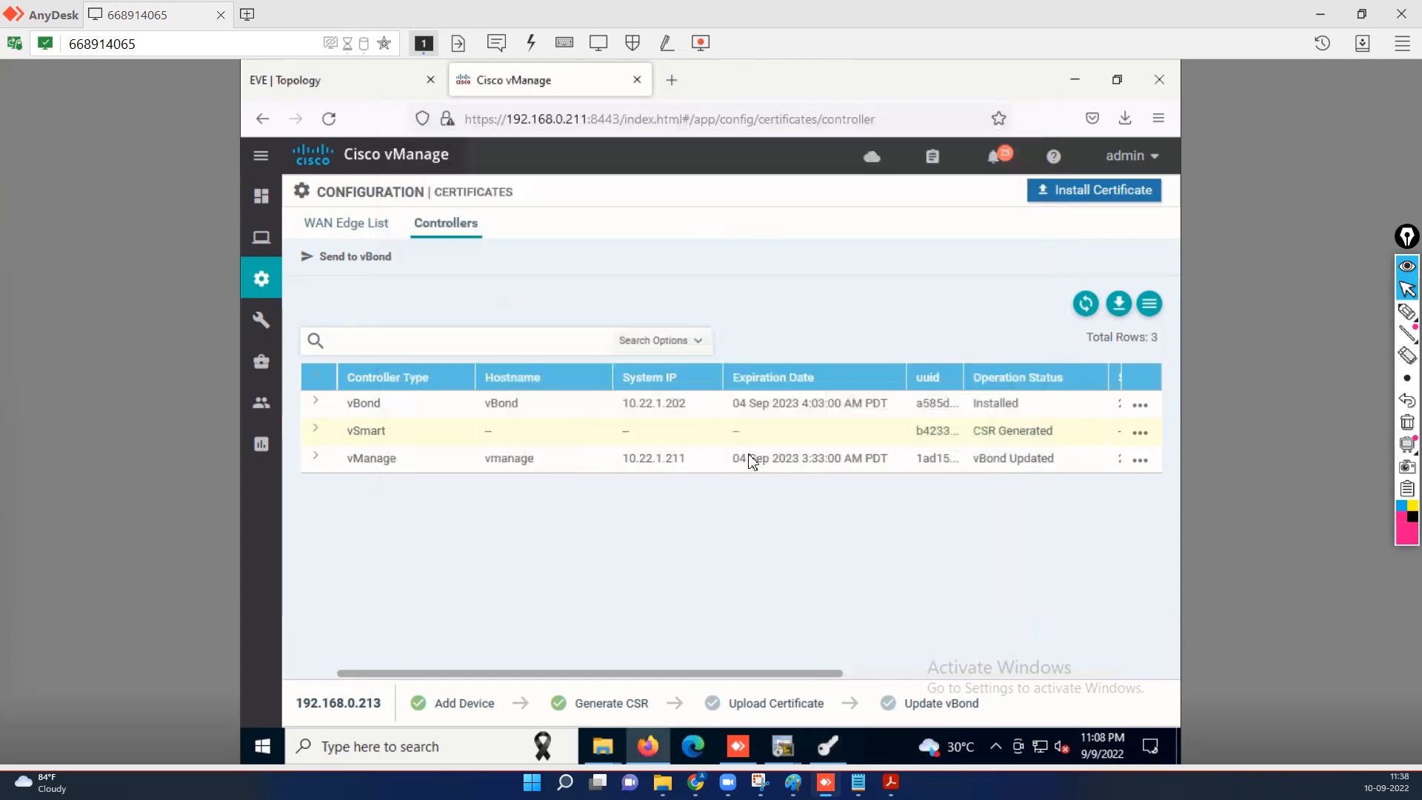
click(1093, 192)
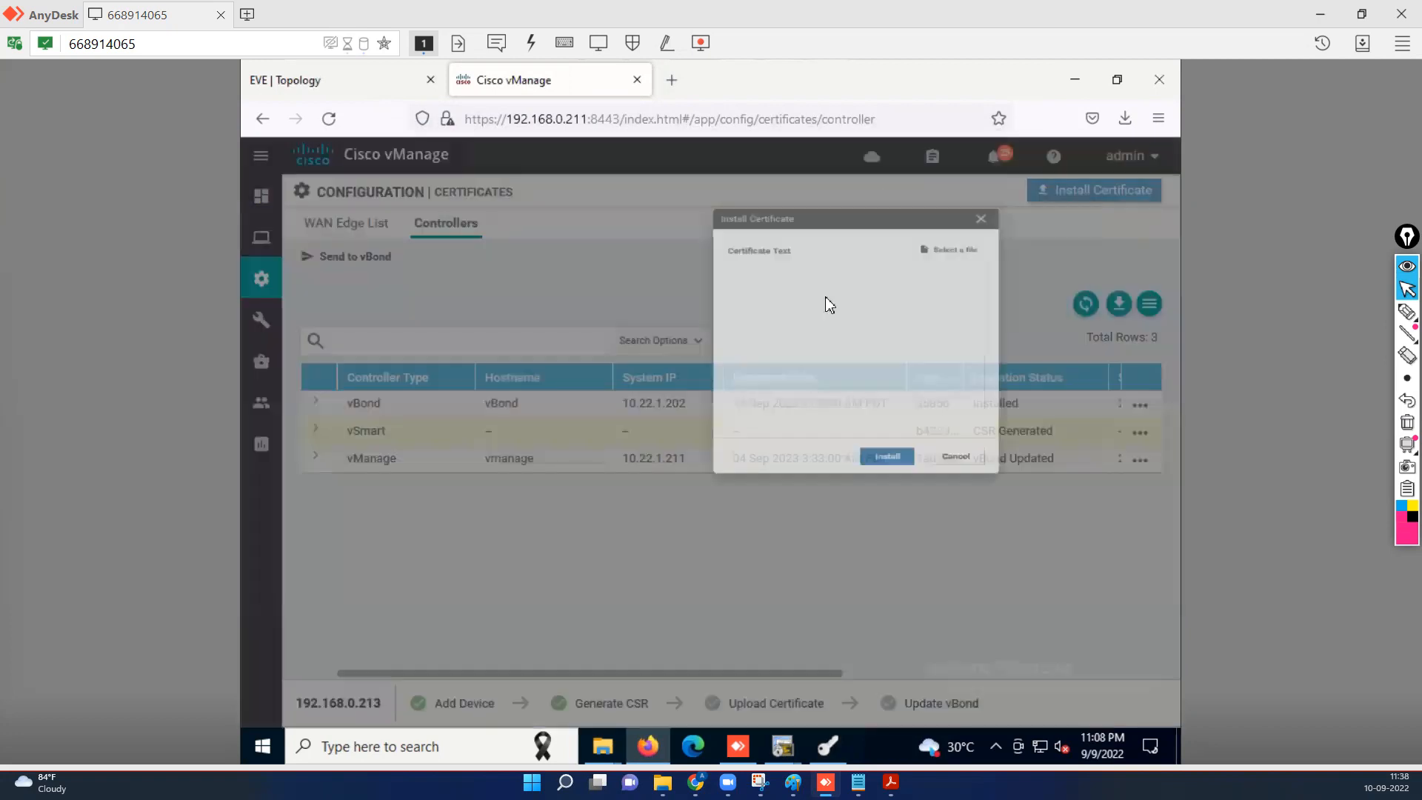
right_click(669, 349)
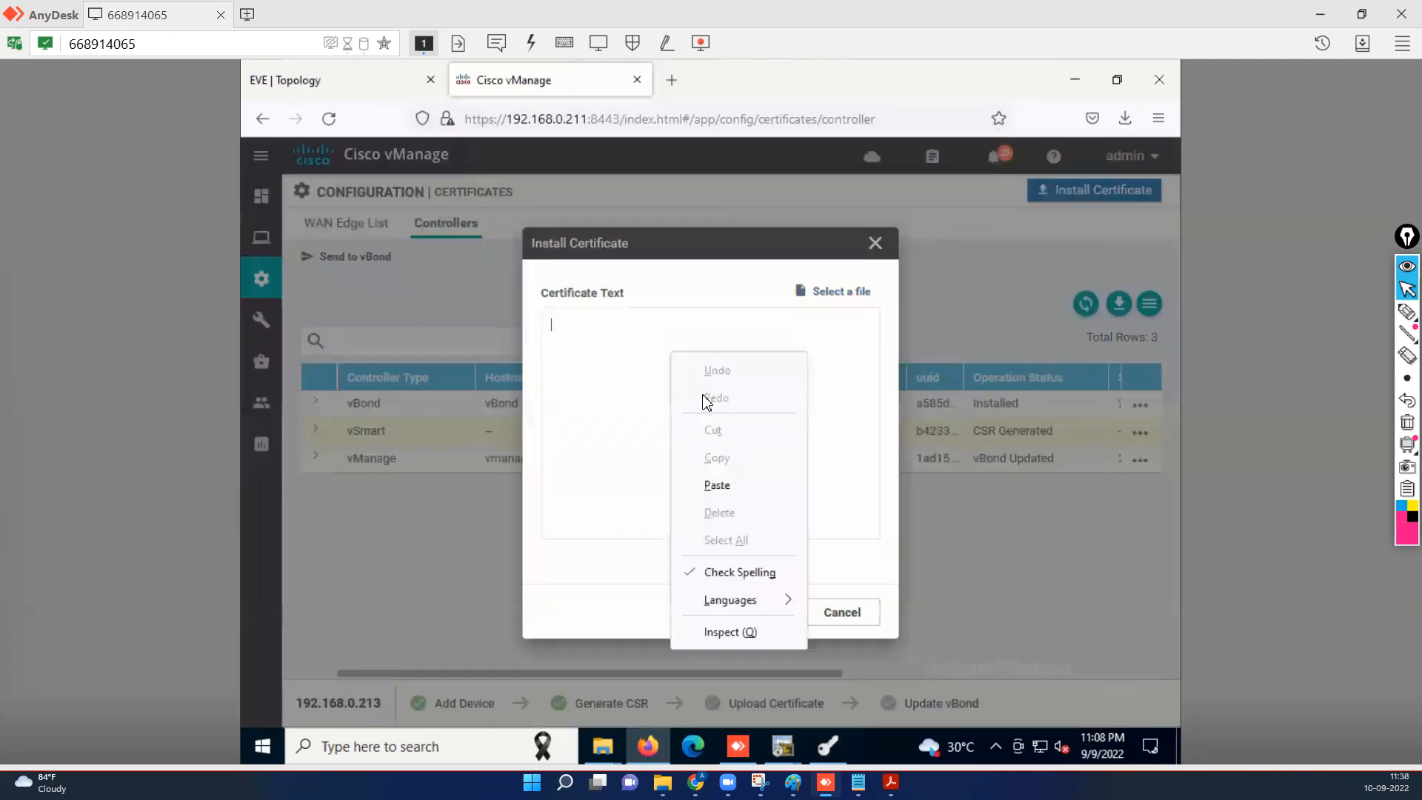
click(717, 485)
click(743, 619)
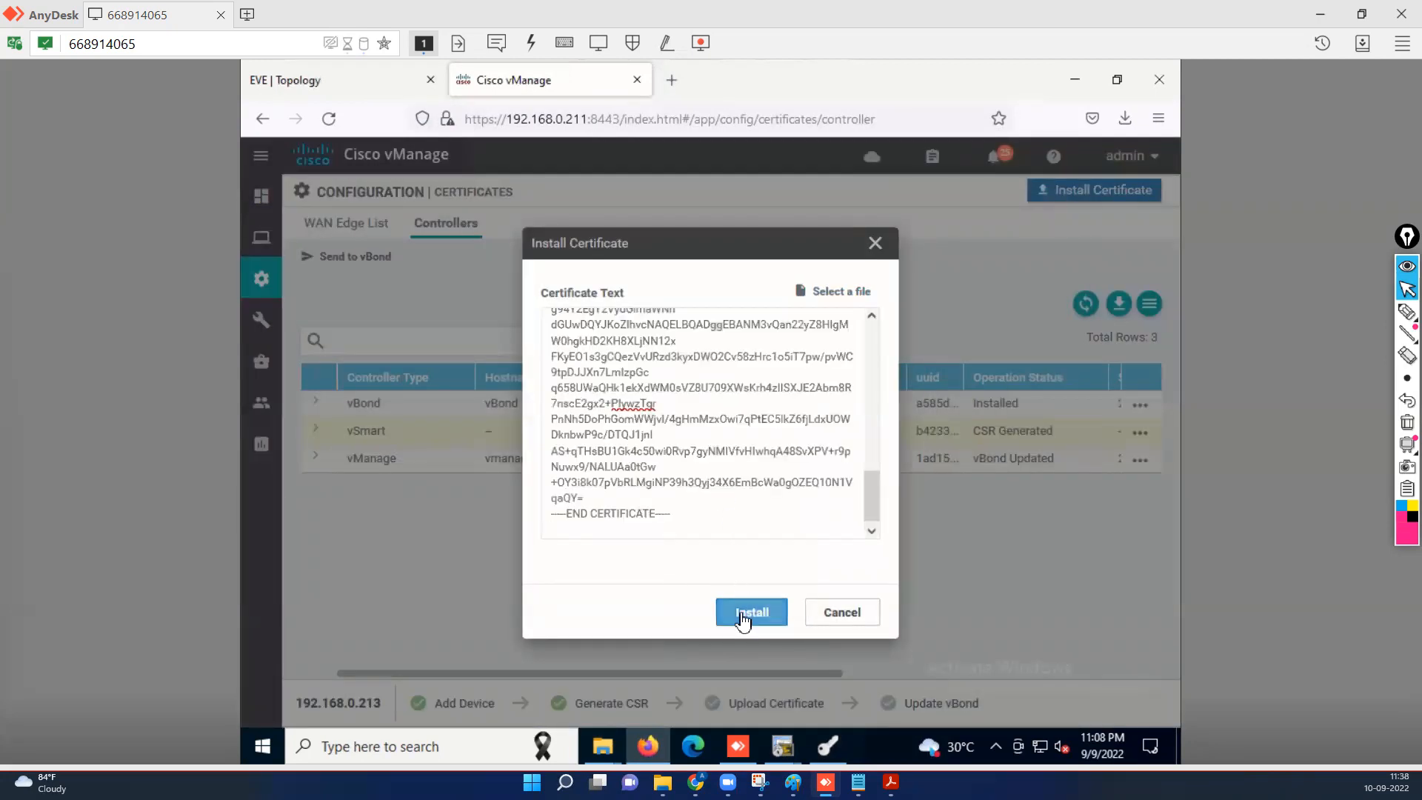
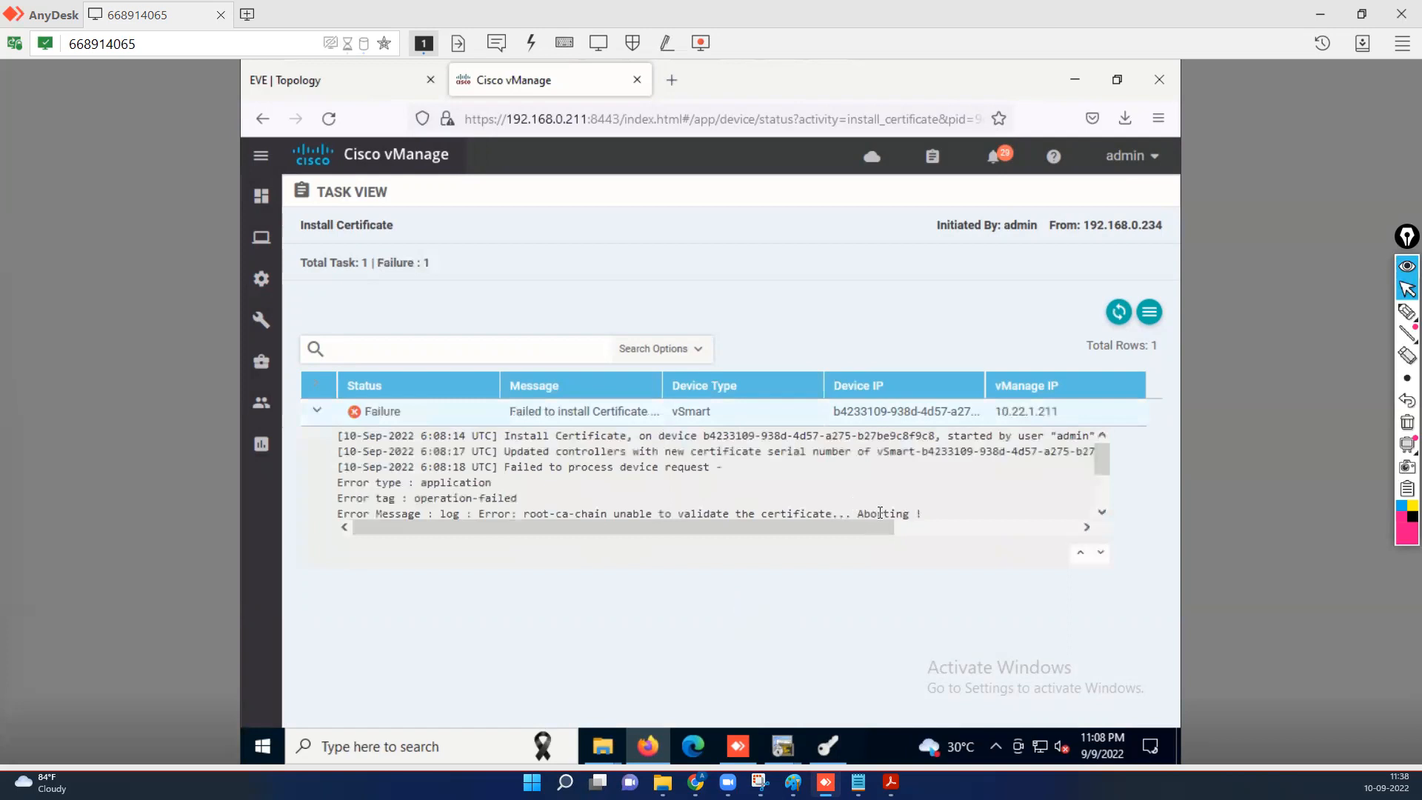
Read the rest of the root-ca-chain error details, then bring the vSmart console to the front.
click(1103, 513)
click(1102, 513)
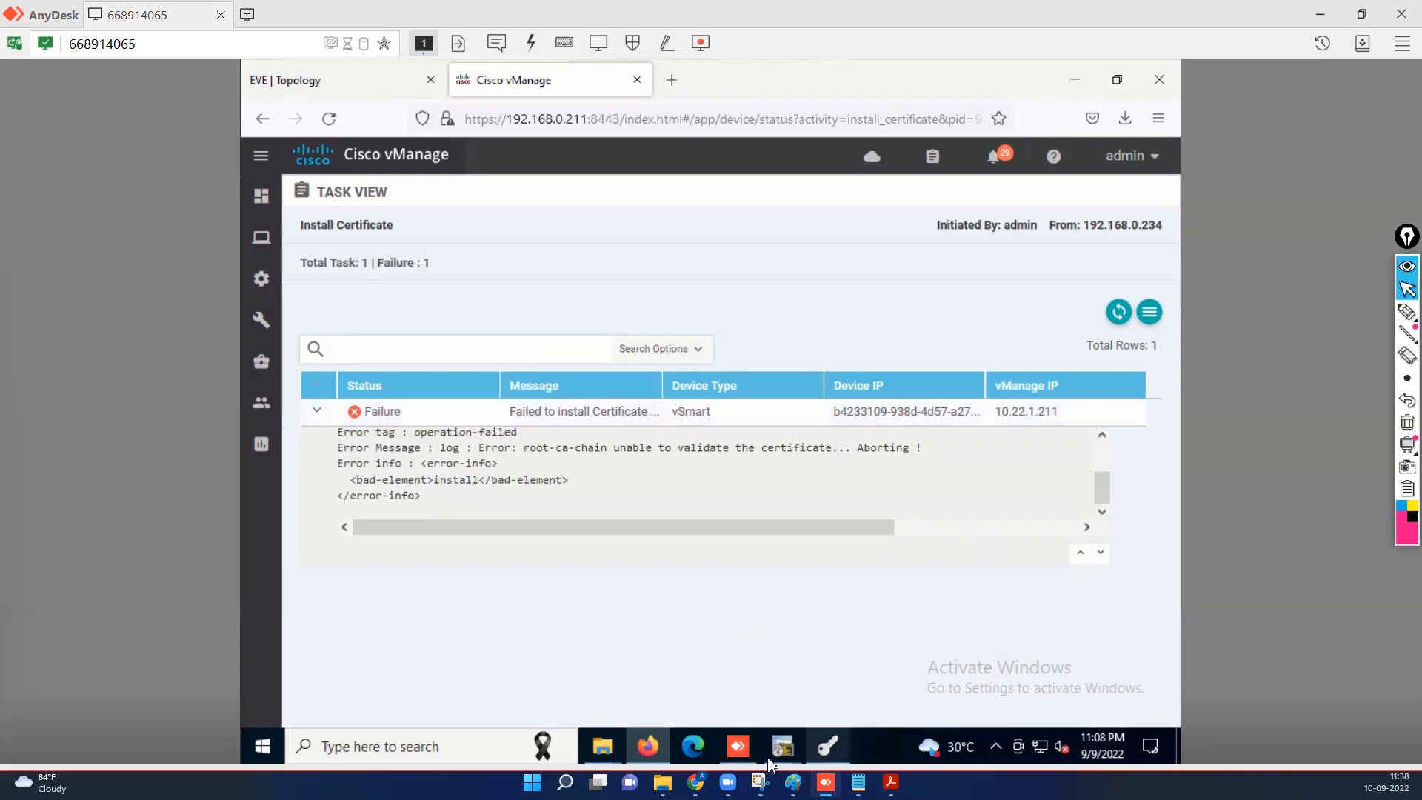
mouse_move(787, 756)
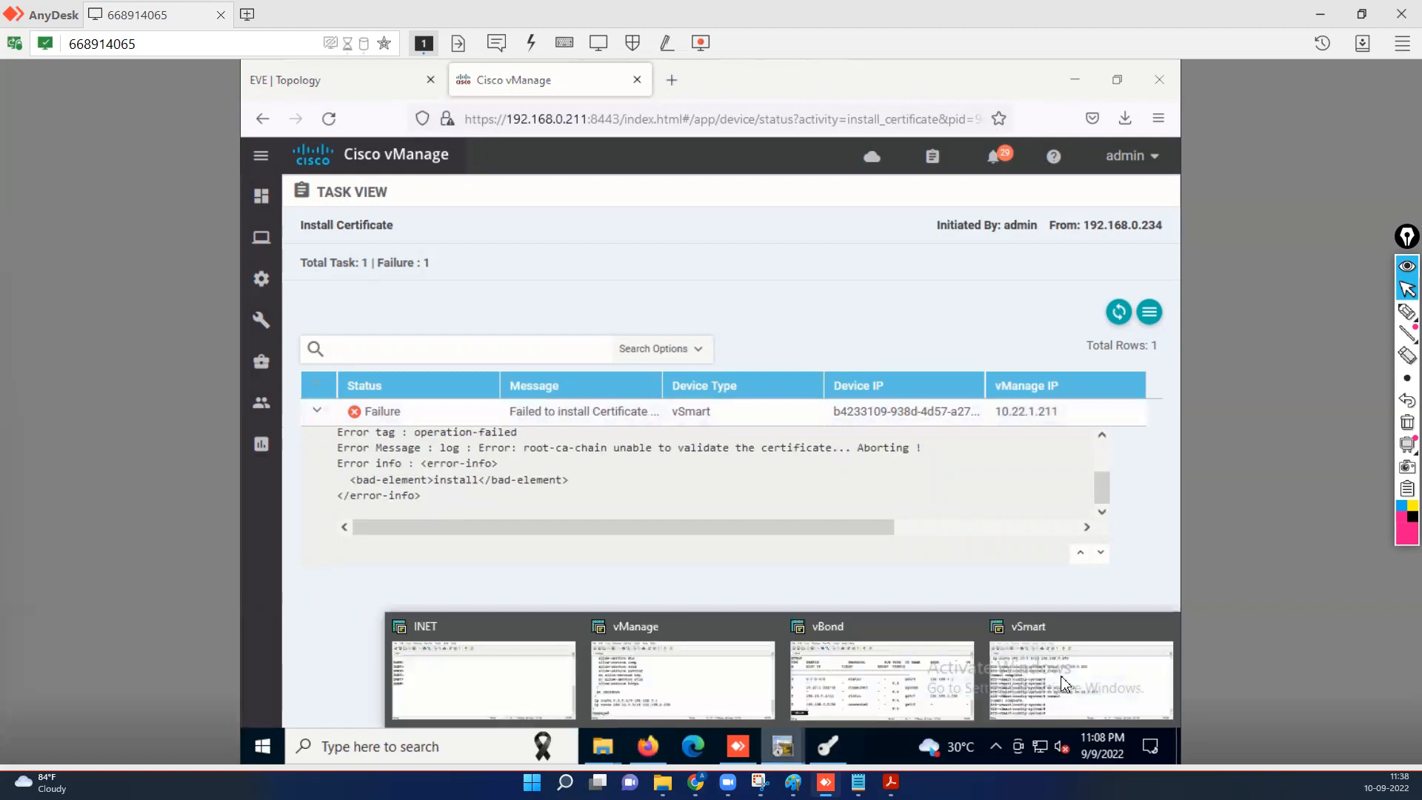
click(1081, 674)
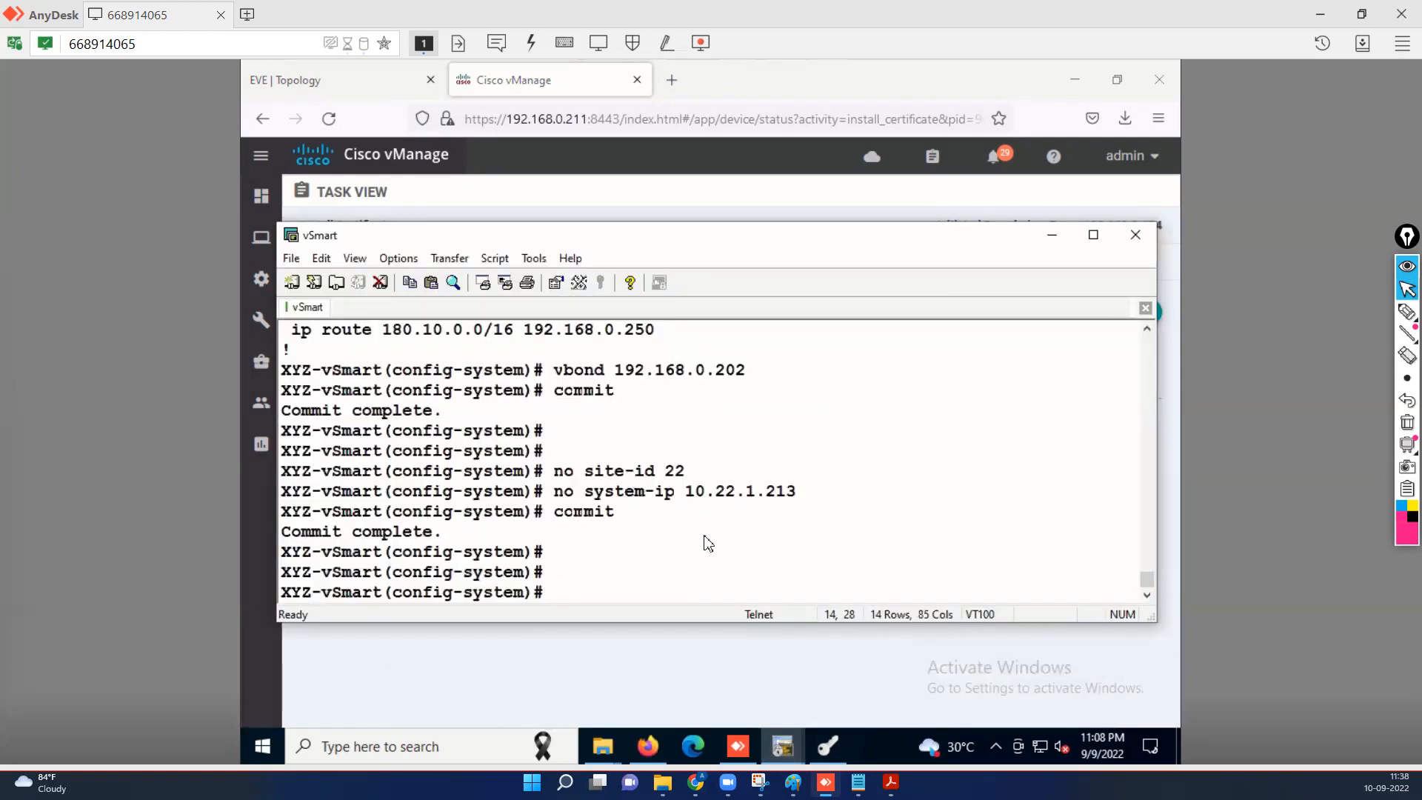
Show the vSmart running system config with 'do sh run sys': host-name XYZ-vSmart, vbond 192.168.0.202.
key(Return)
key(Return)
key(Return)
text(do sh)
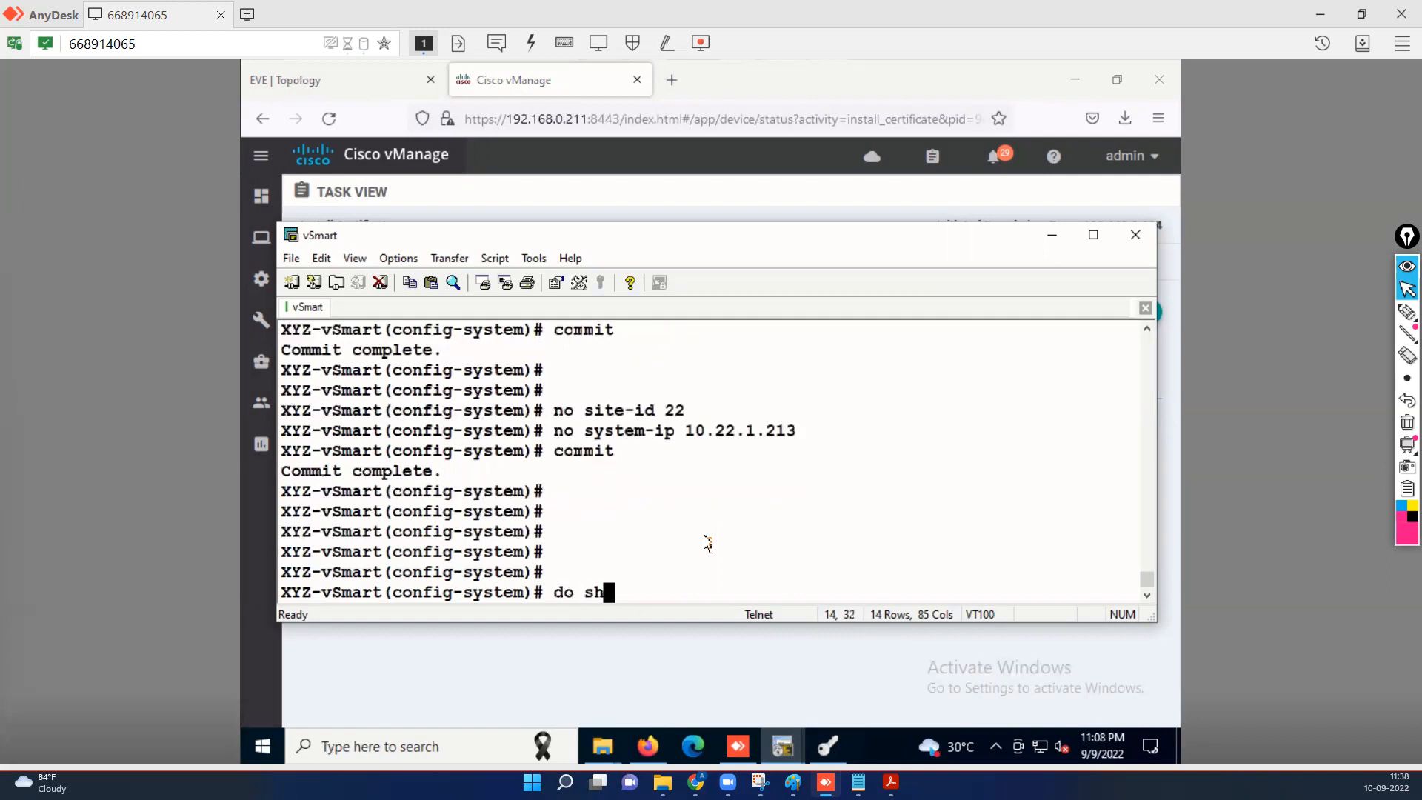
text( run sys)
key(Return)
drag(712, 623, 712, 700)
scroll(714, 645, up, 4)
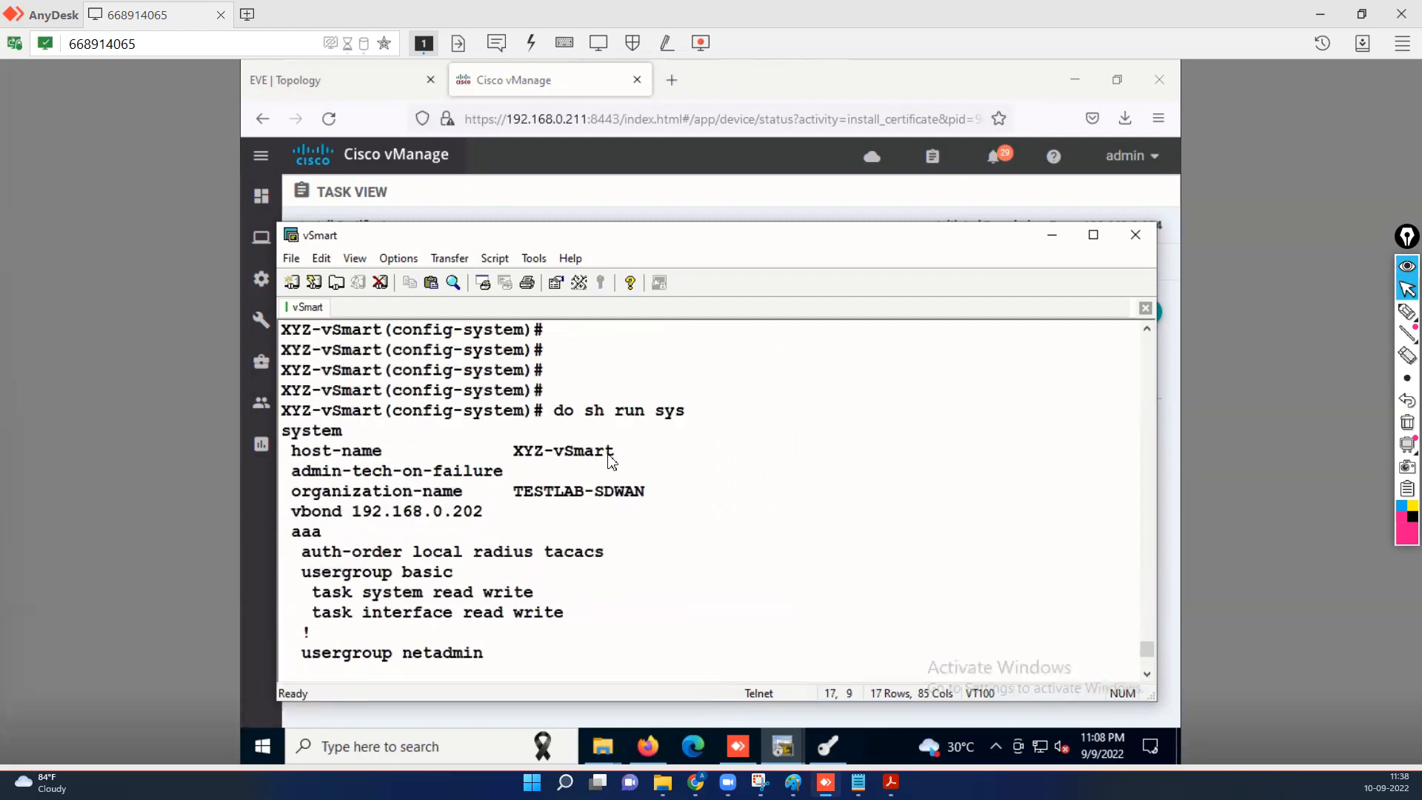
drag(531, 453, 615, 452)
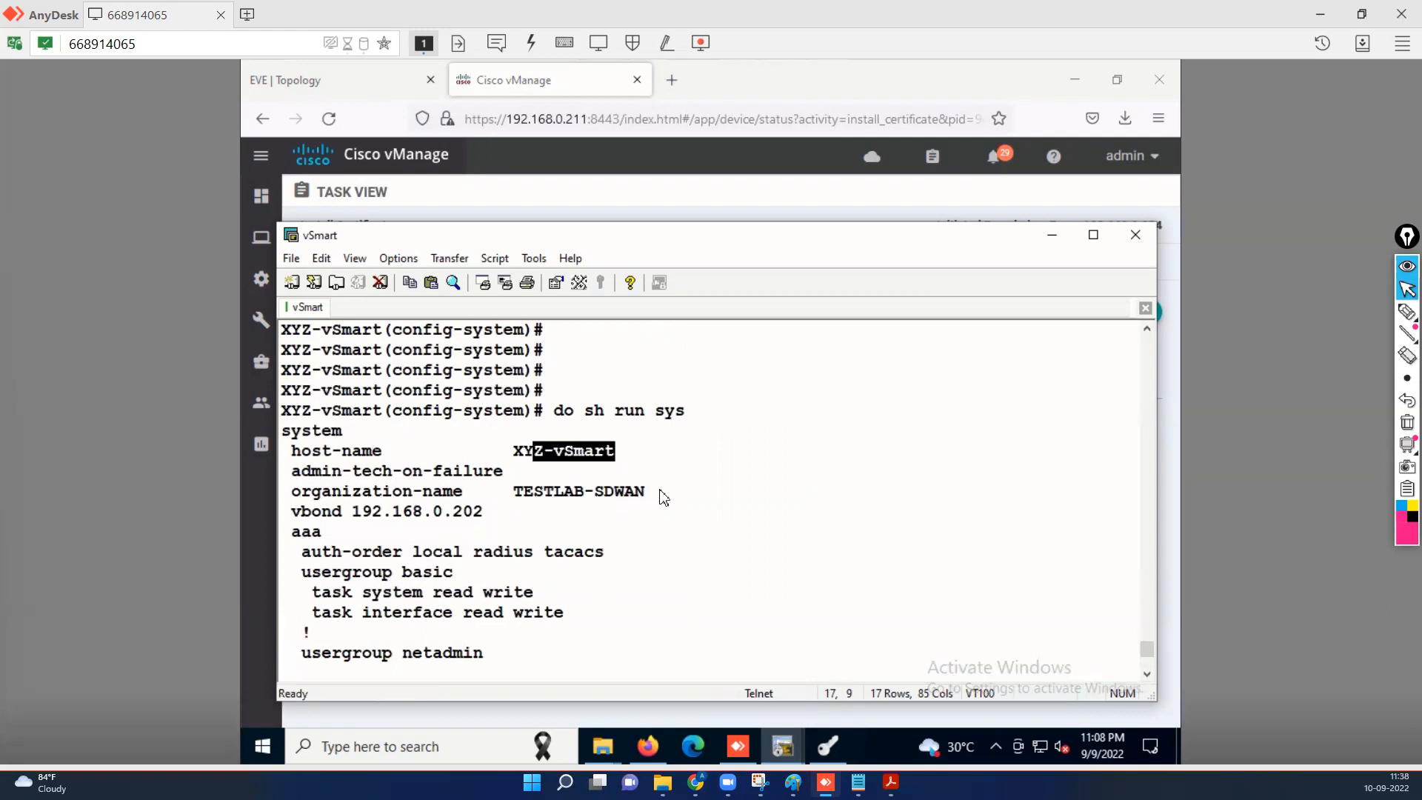
drag(483, 512, 368, 513)
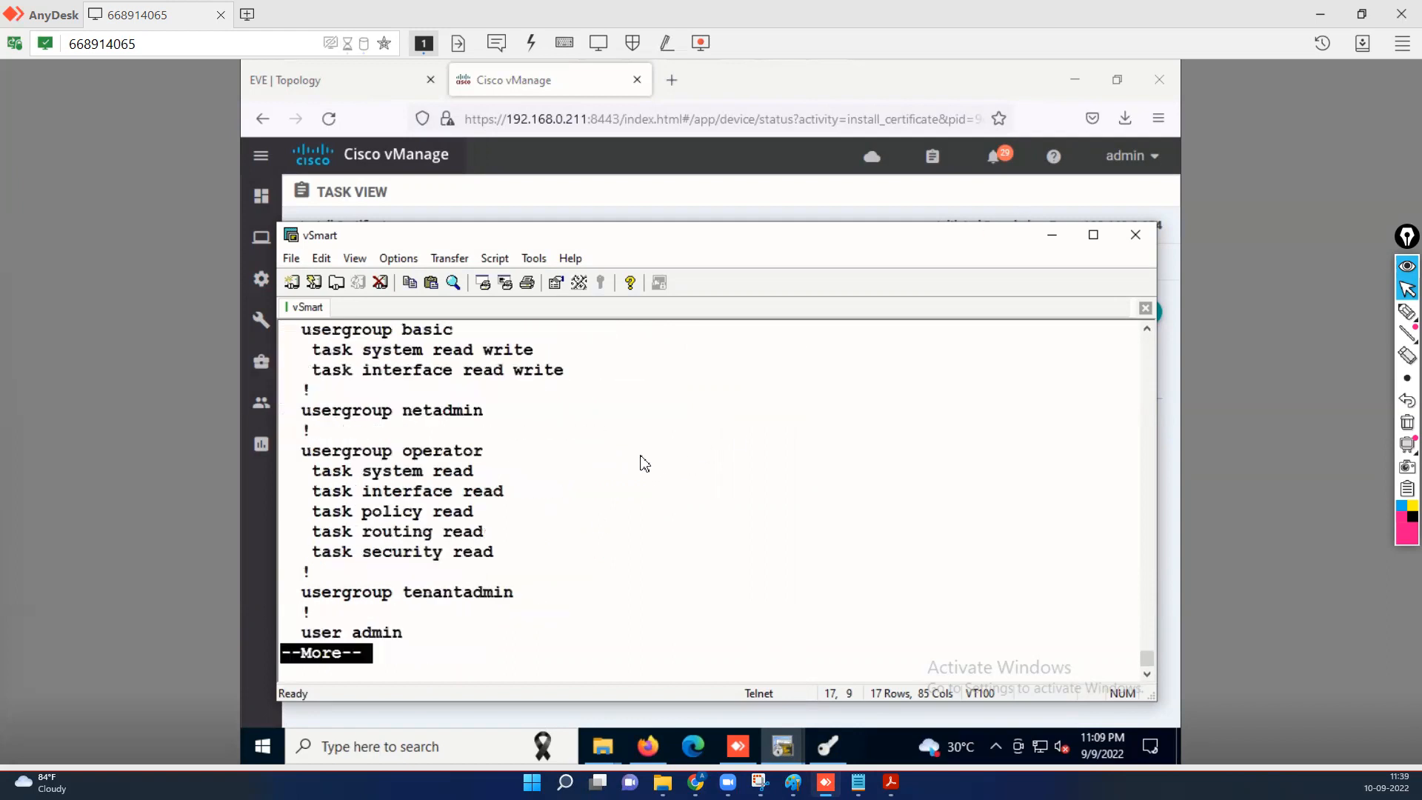
key(space)
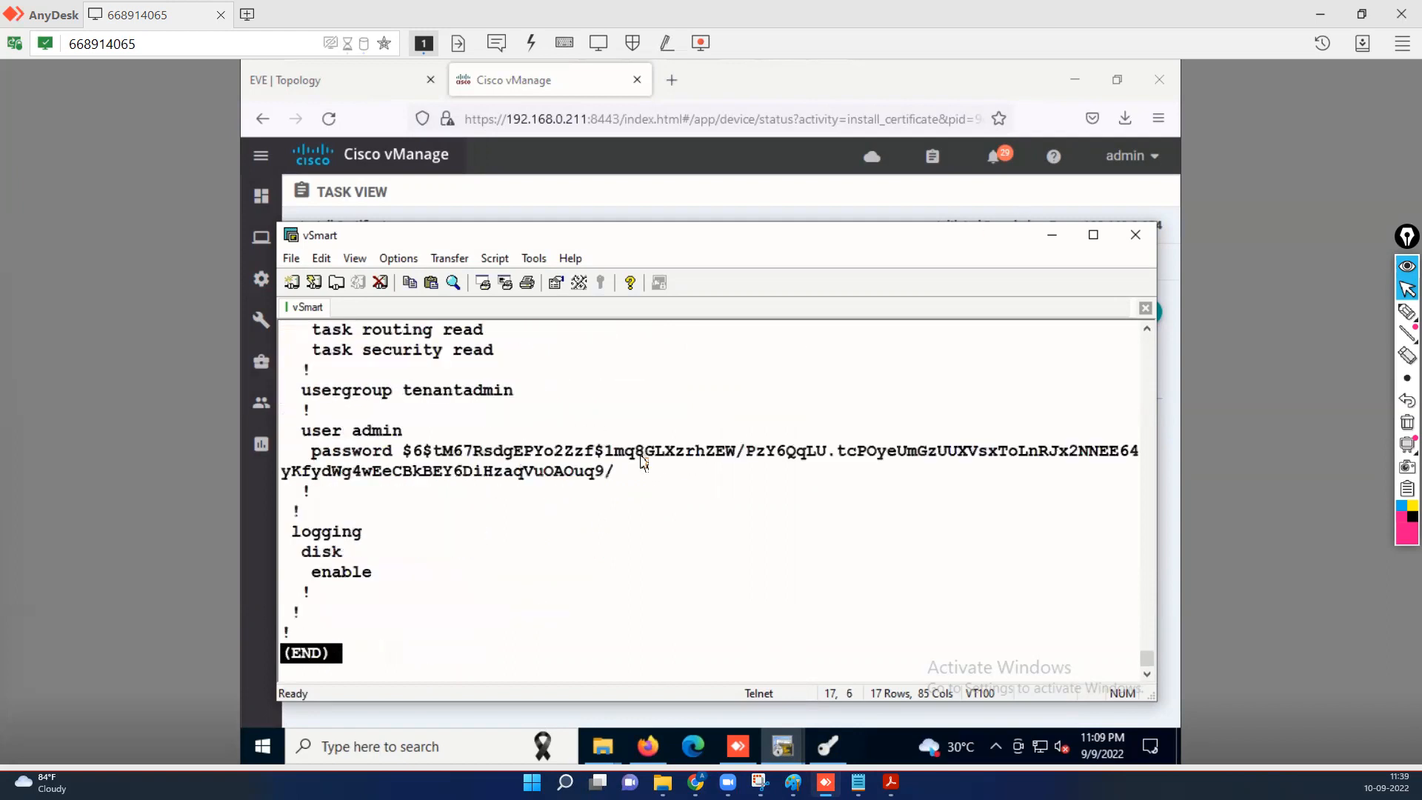
click(1052, 236)
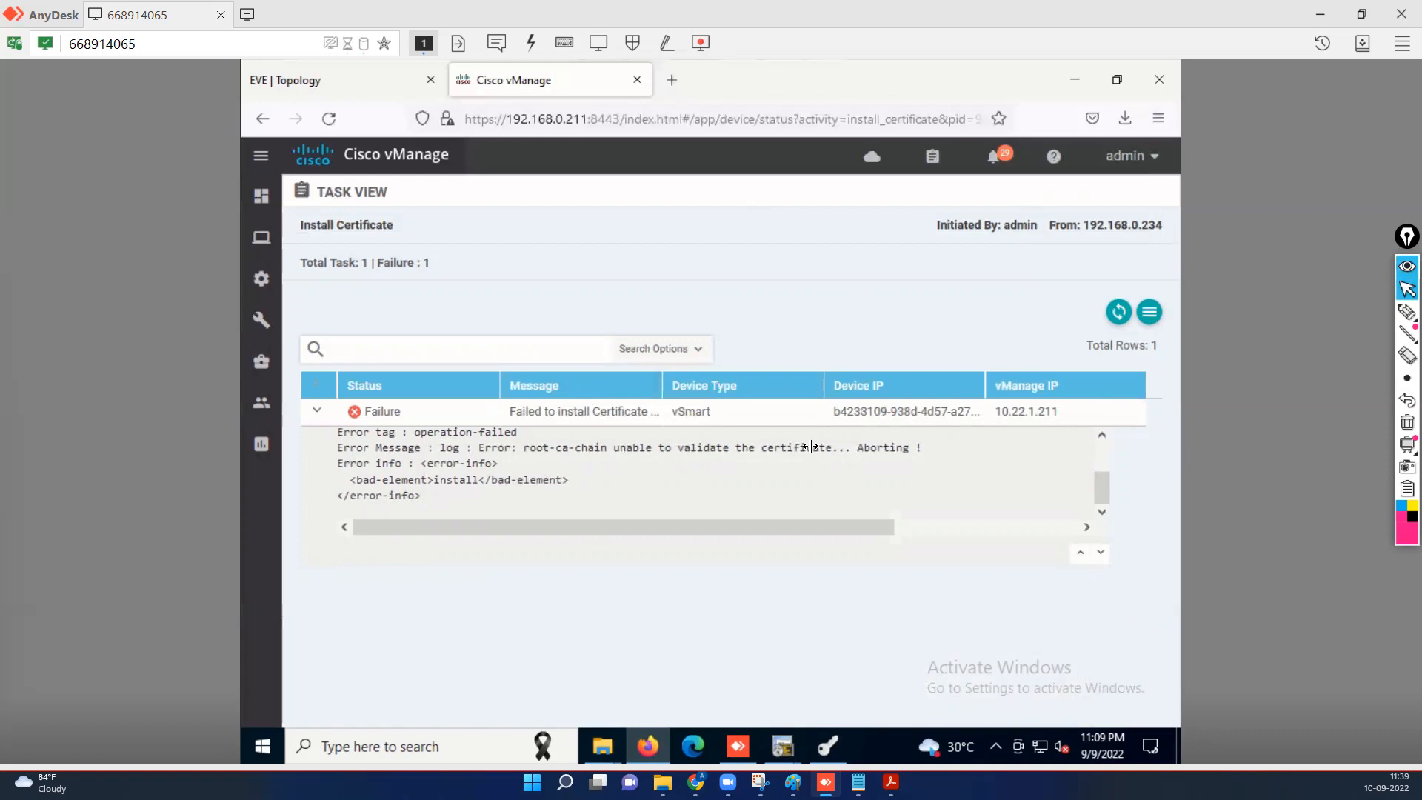
click(783, 745)
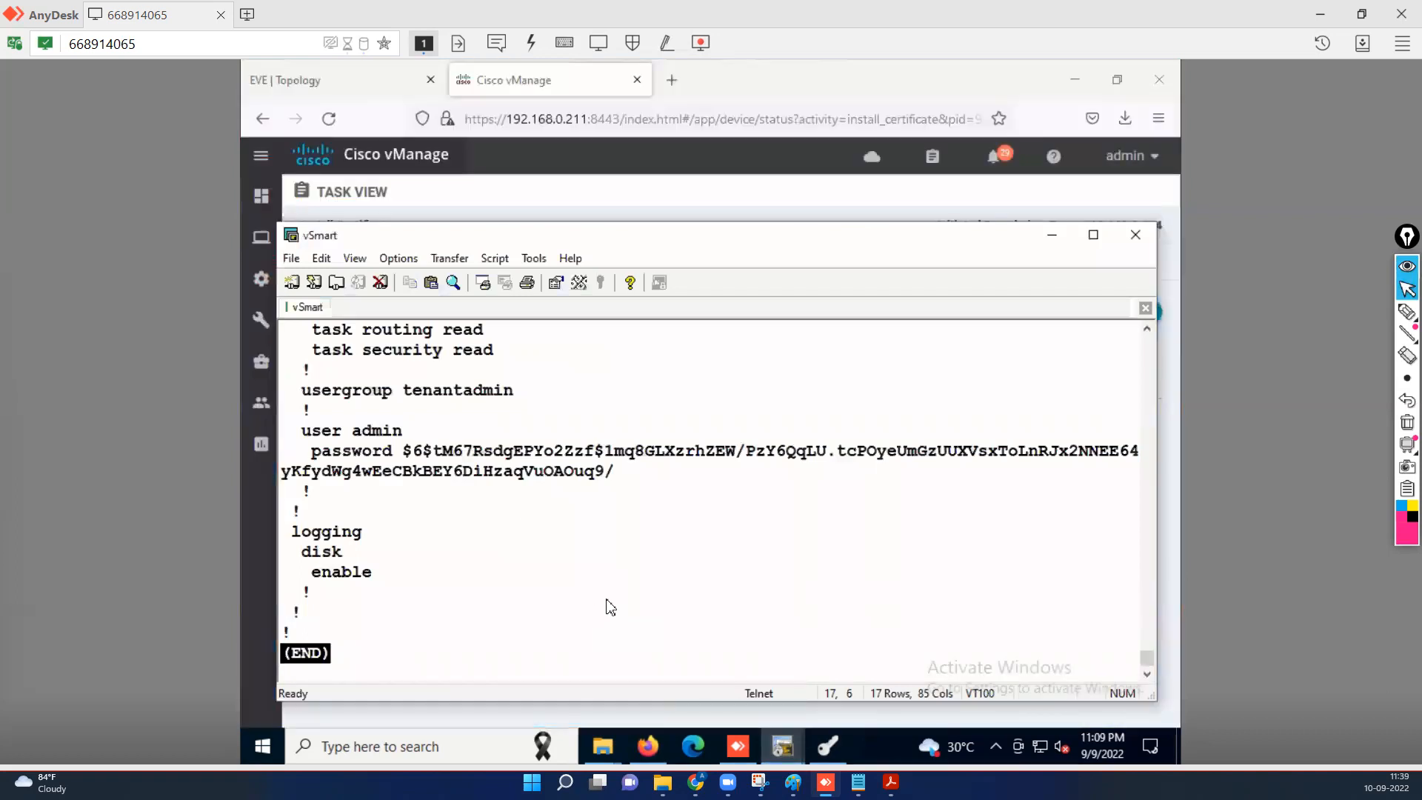
Set the vSmart system-ip to 10.22.1.213 and site-id to 22, and commit.
key(q)
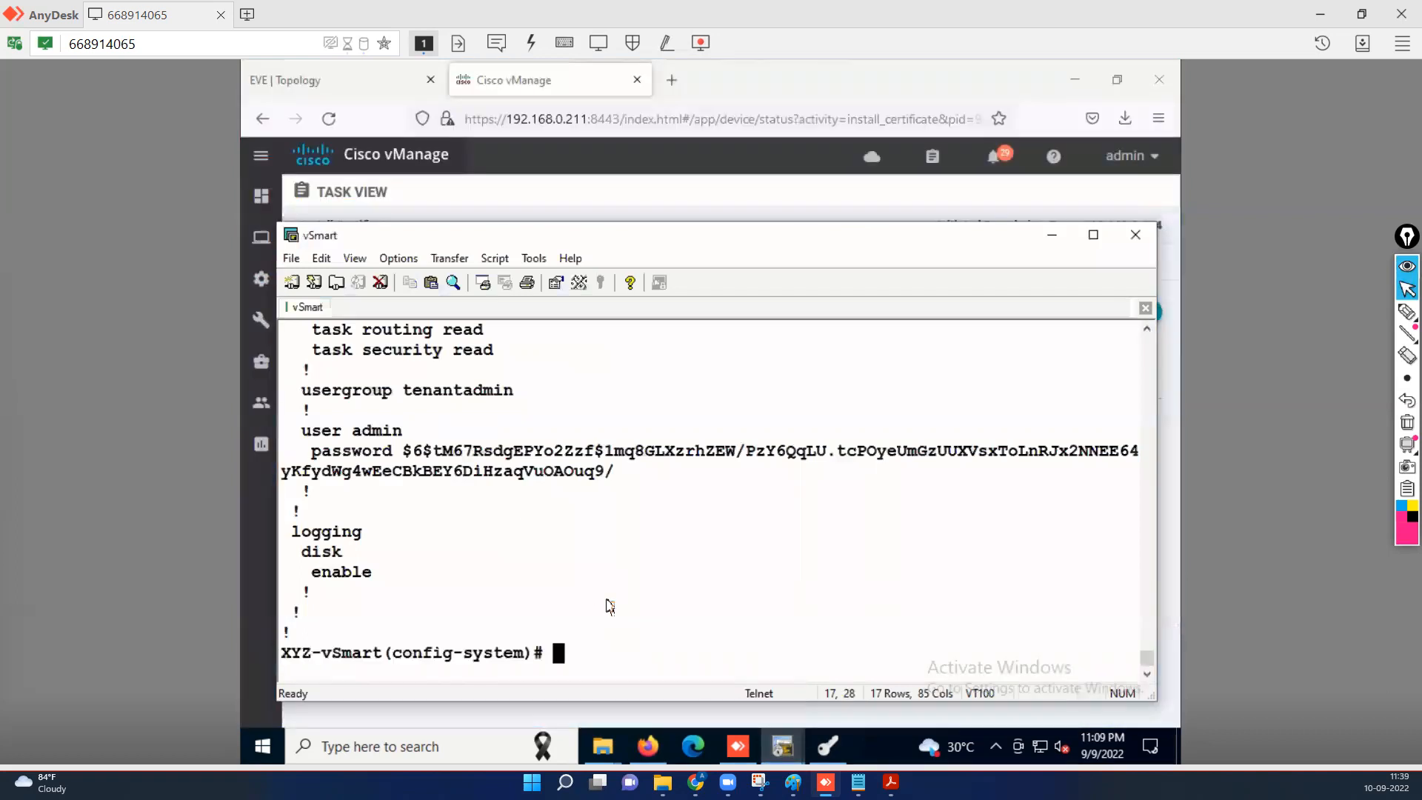
key(Return)
key(Return)
key(Return)
text(system-)
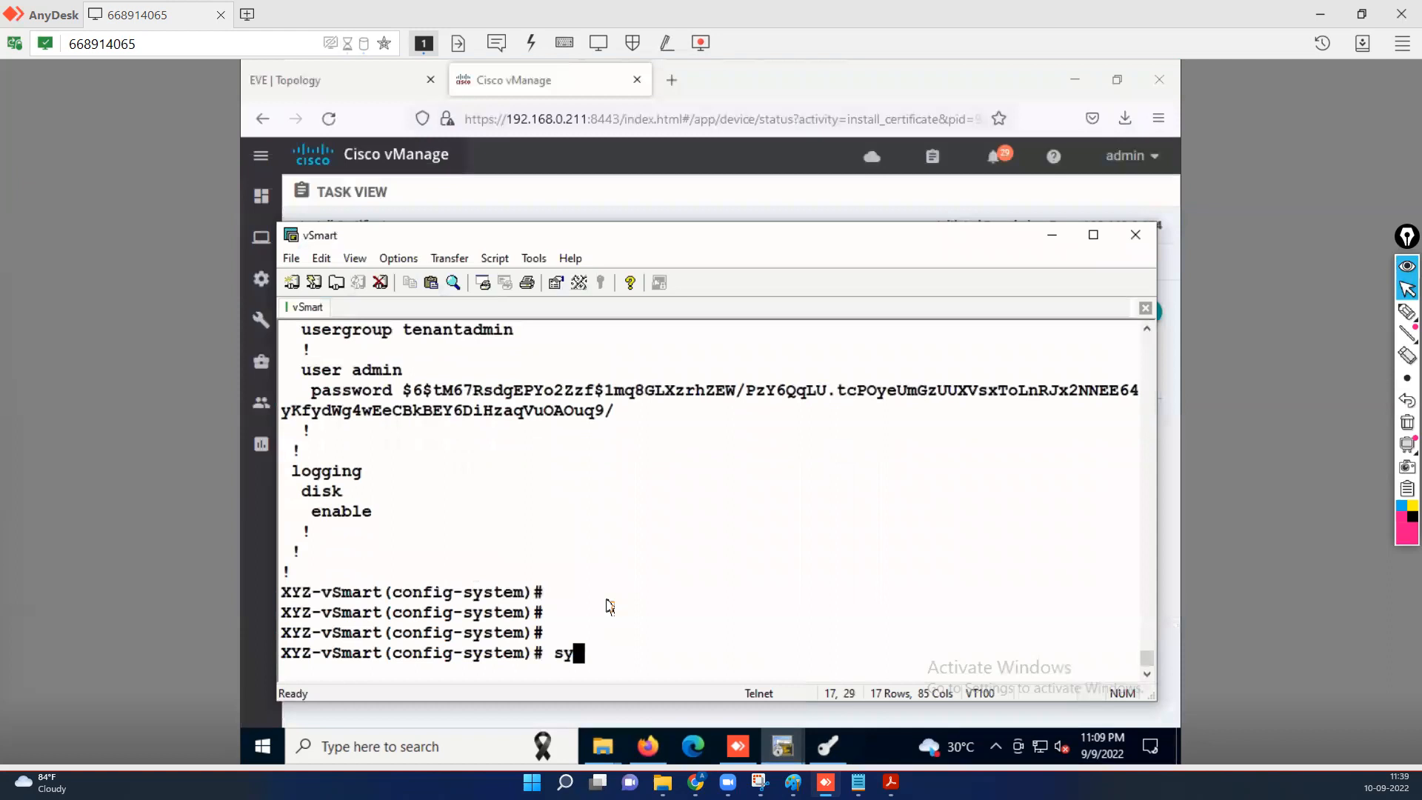
text(ip )
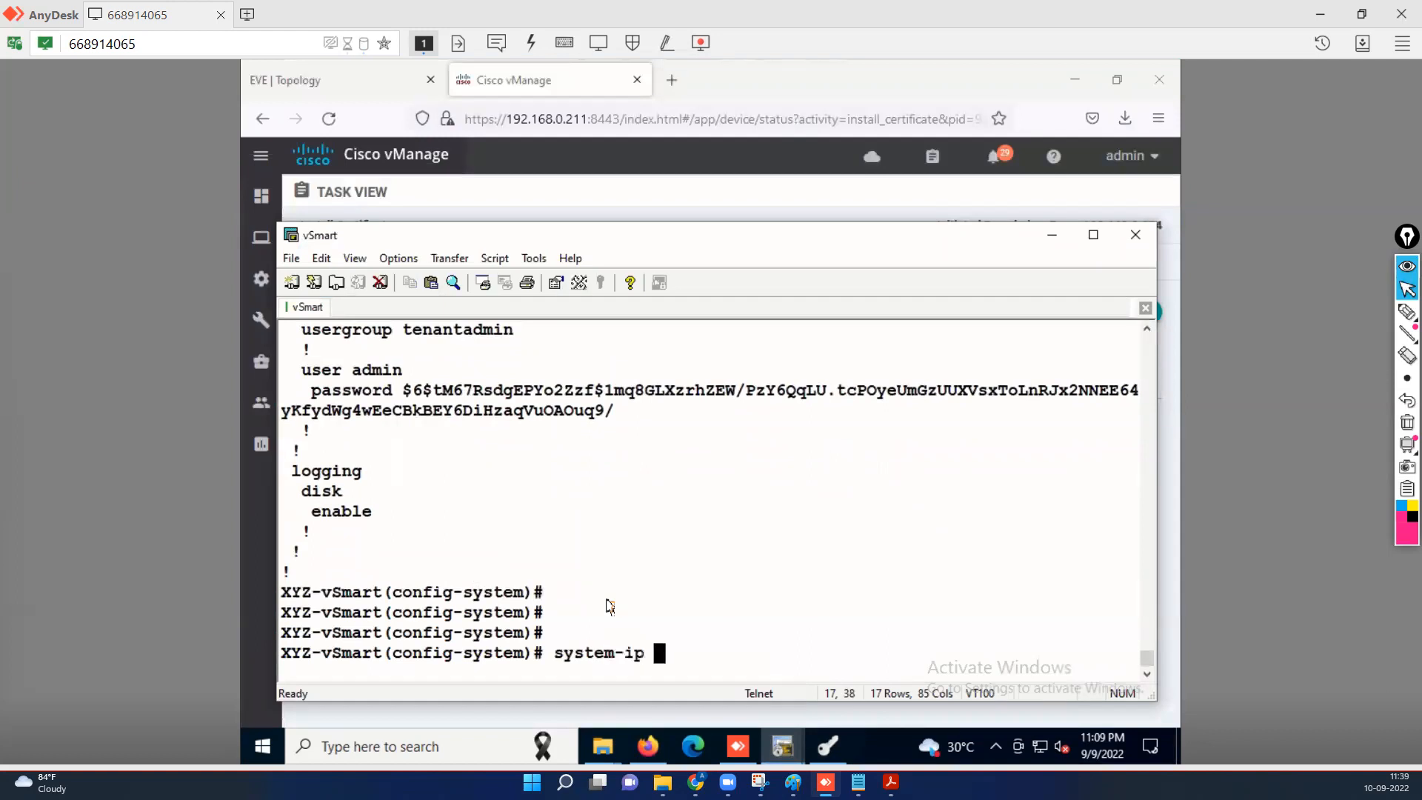
text(10.22.1.213)
key(Return)
text(site-id )
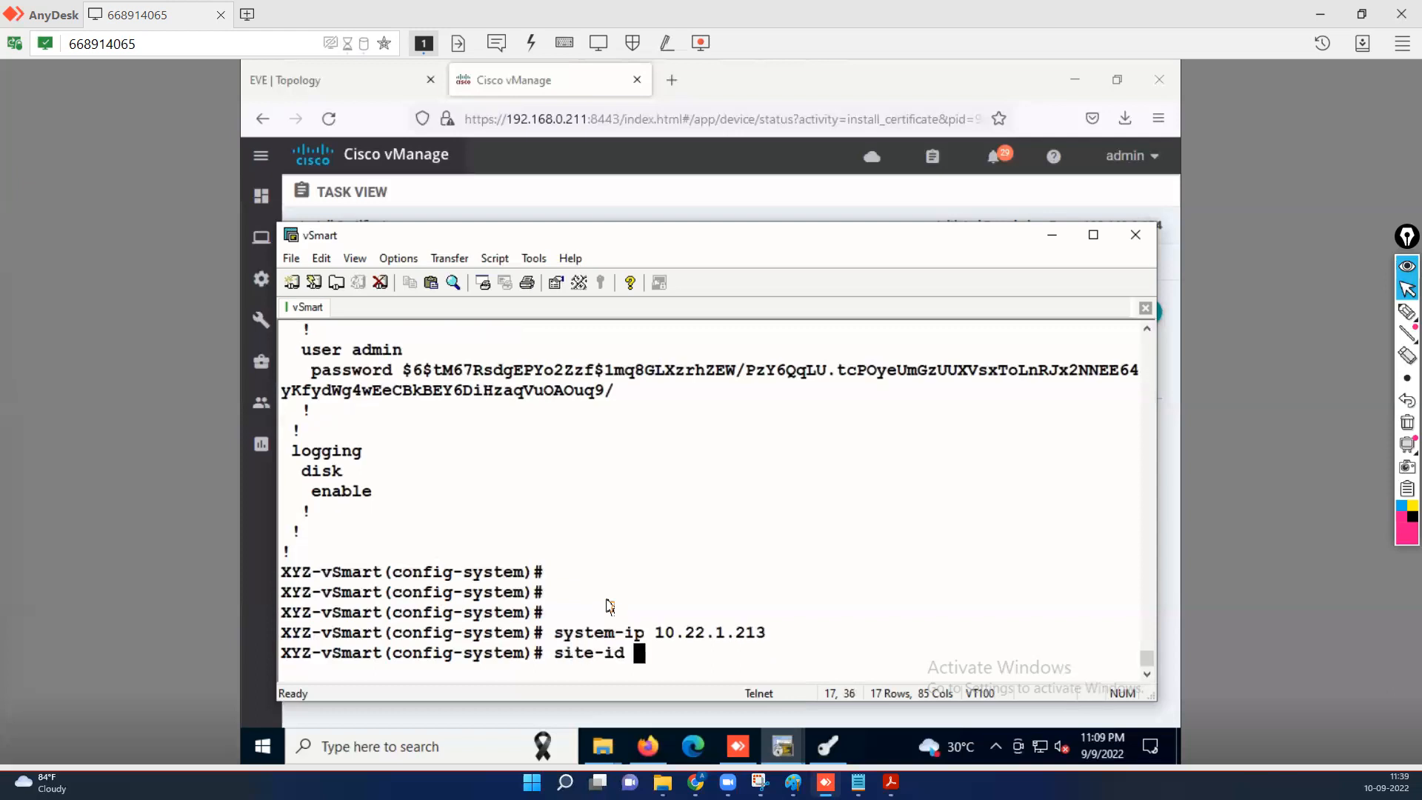
text(22)
key(Return)
key(Return)
key(Return)
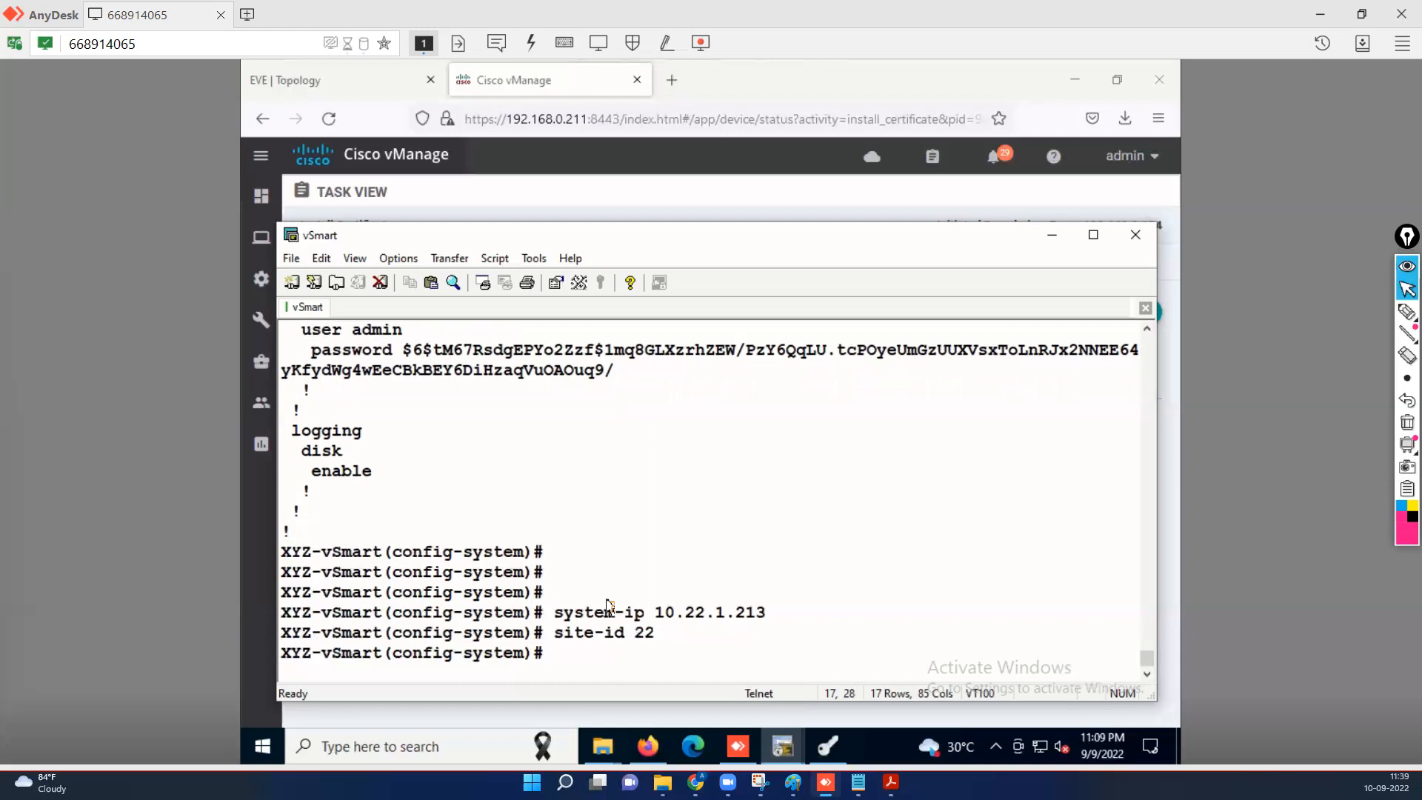
key(Return)
text(commit)
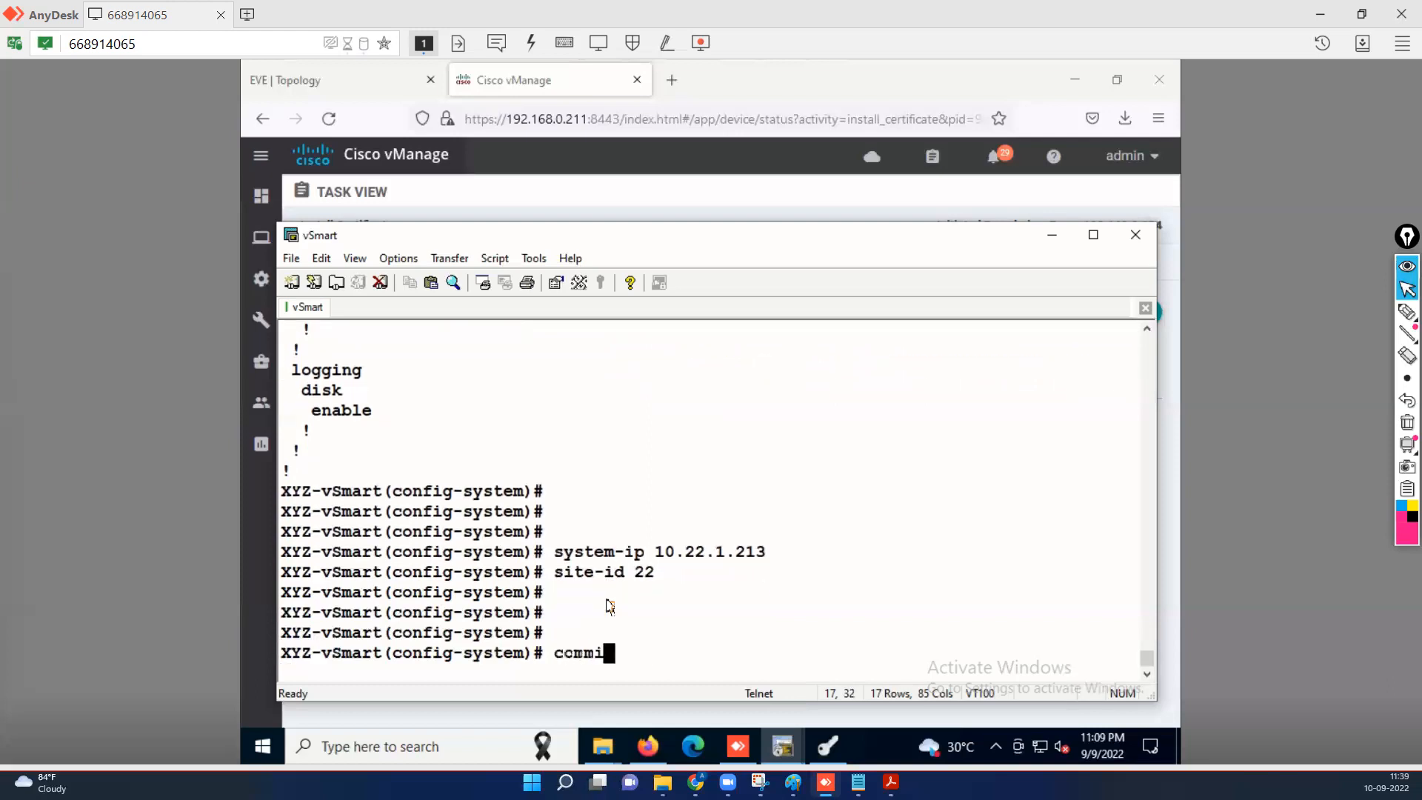
key(Return)
key(Return)
key(Return)
key(Return)
key(Return)
key(Return)
key(Return)
key(Return)
key(Return)
key(Return)
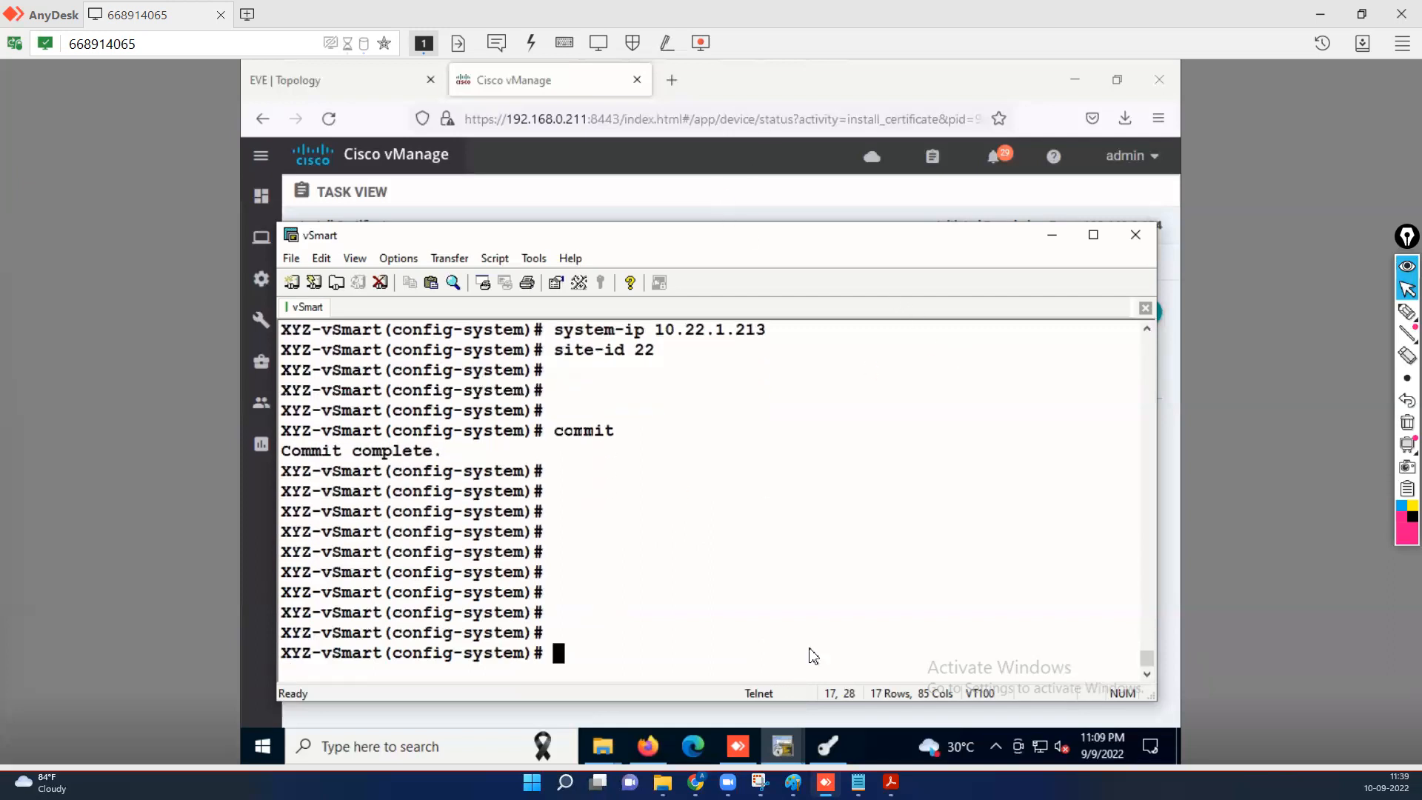
click(829, 748)
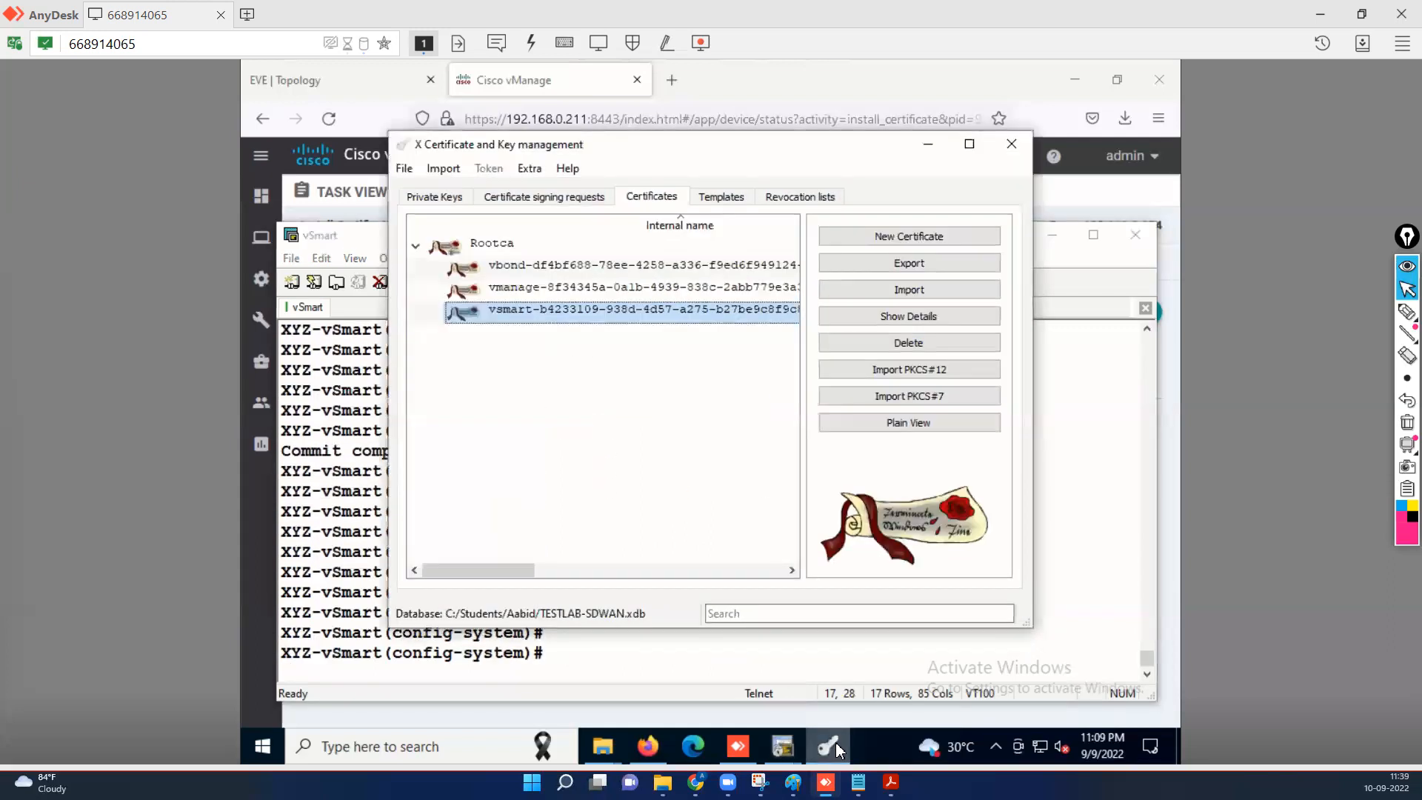
Delete the vsmart certificate and the vsmart signing request in XCA.
click(909, 343)
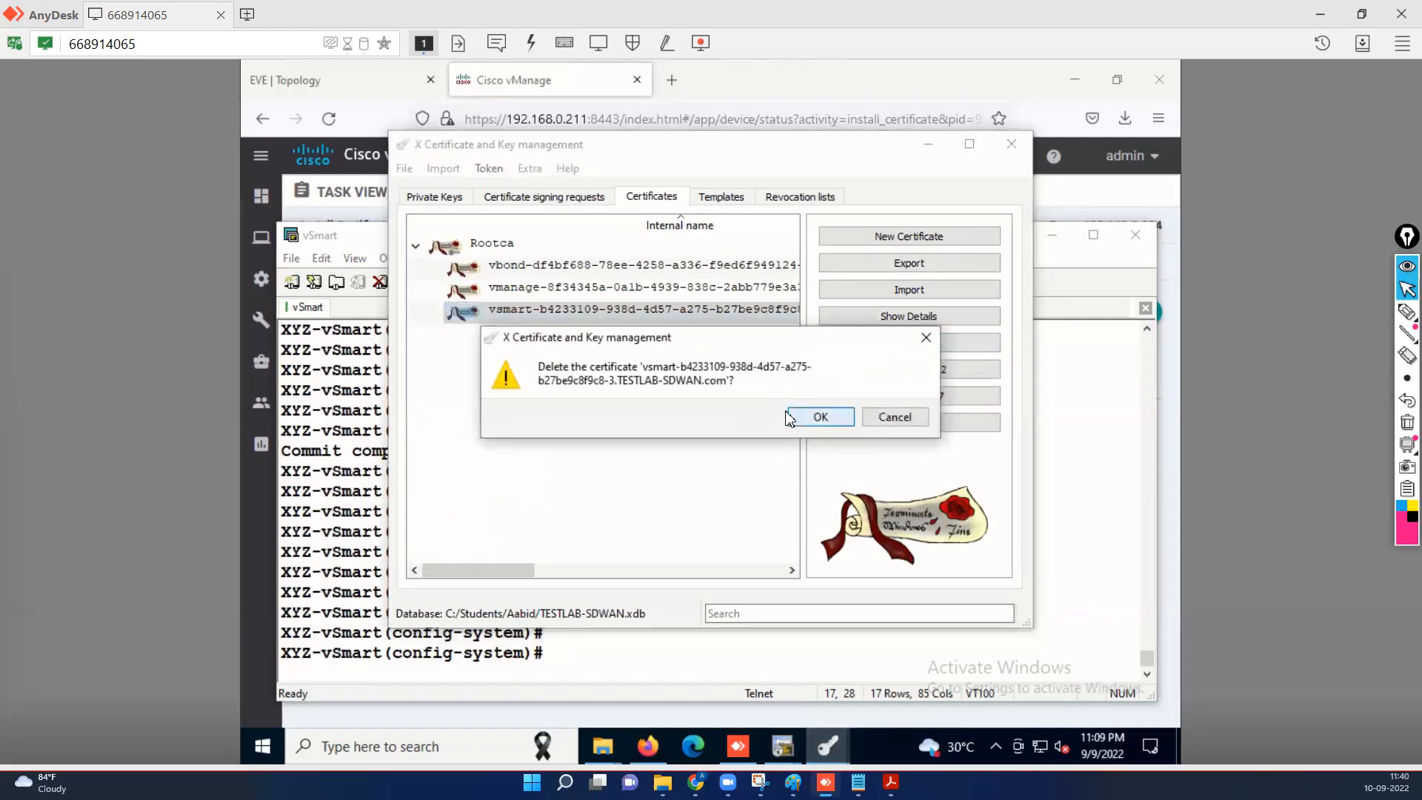
click(818, 416)
click(577, 198)
click(568, 288)
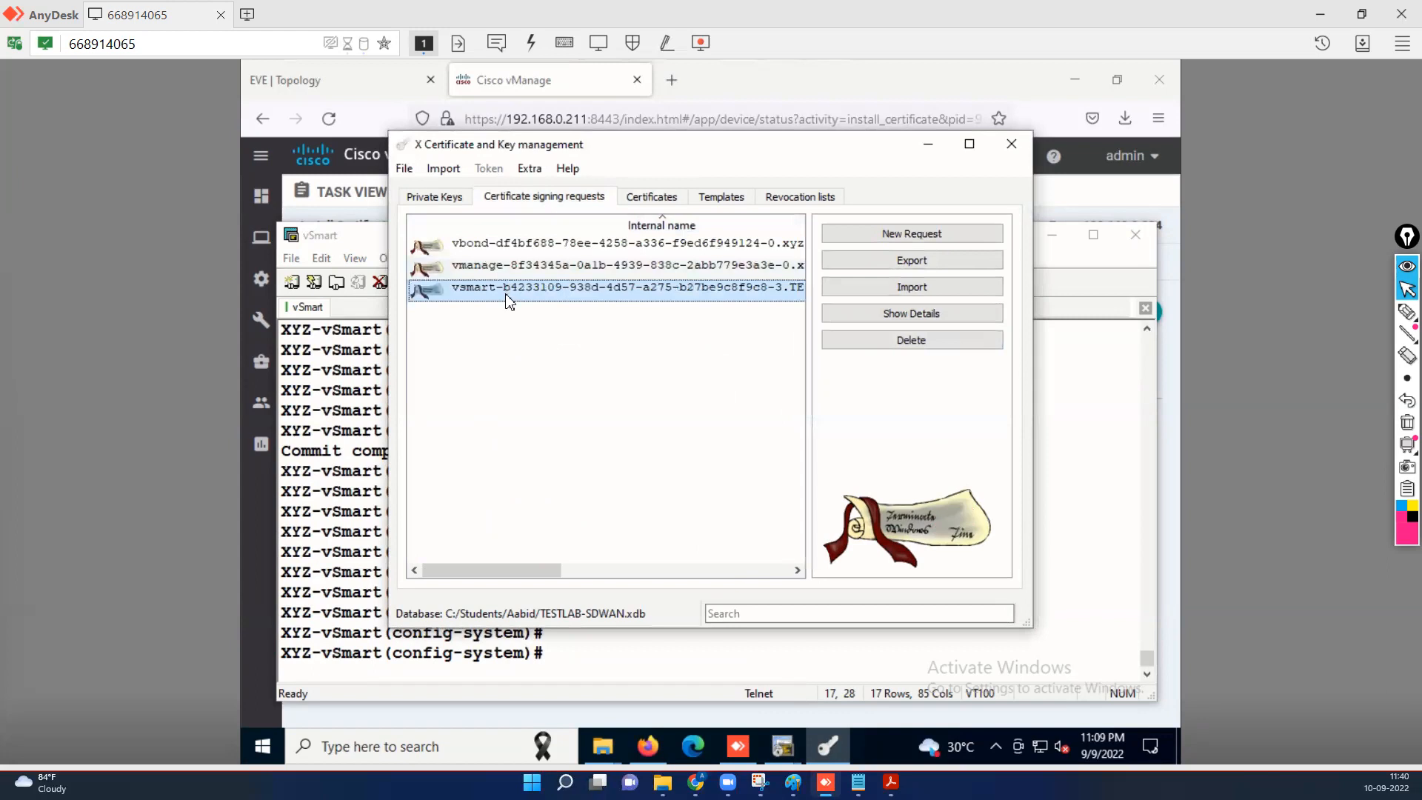
click(911, 339)
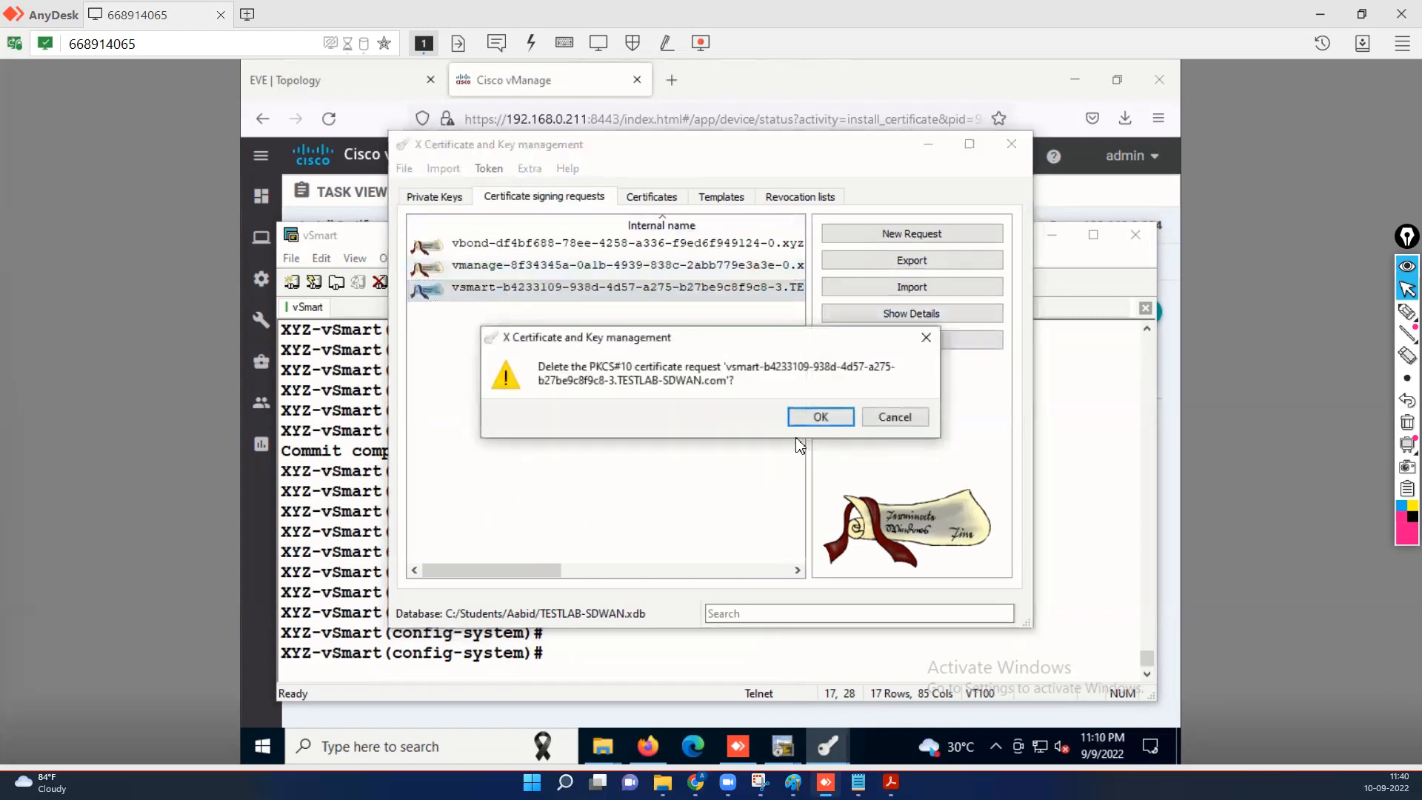
click(818, 417)
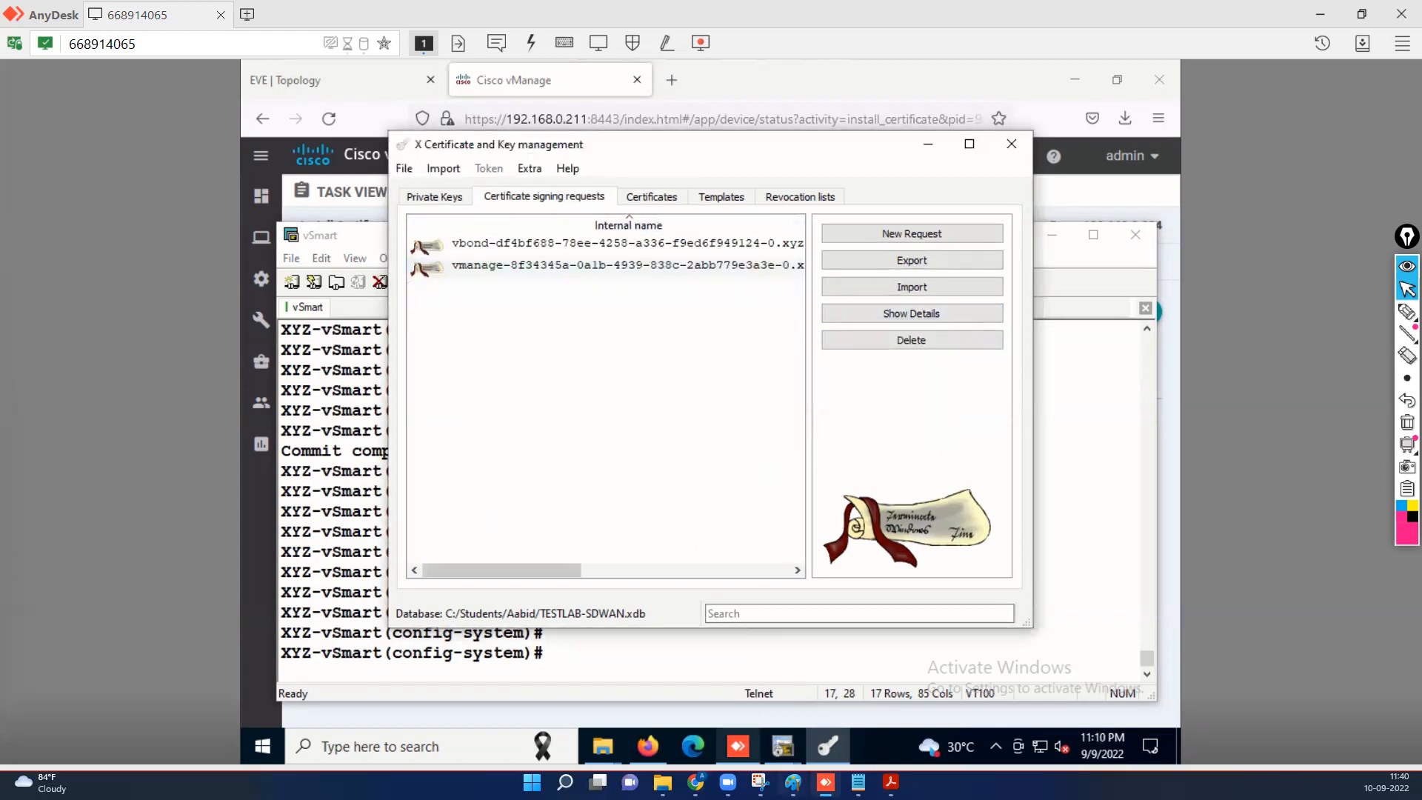
Permanently delete undefined.csr from the Downloads folder.
mouse_move(603, 748)
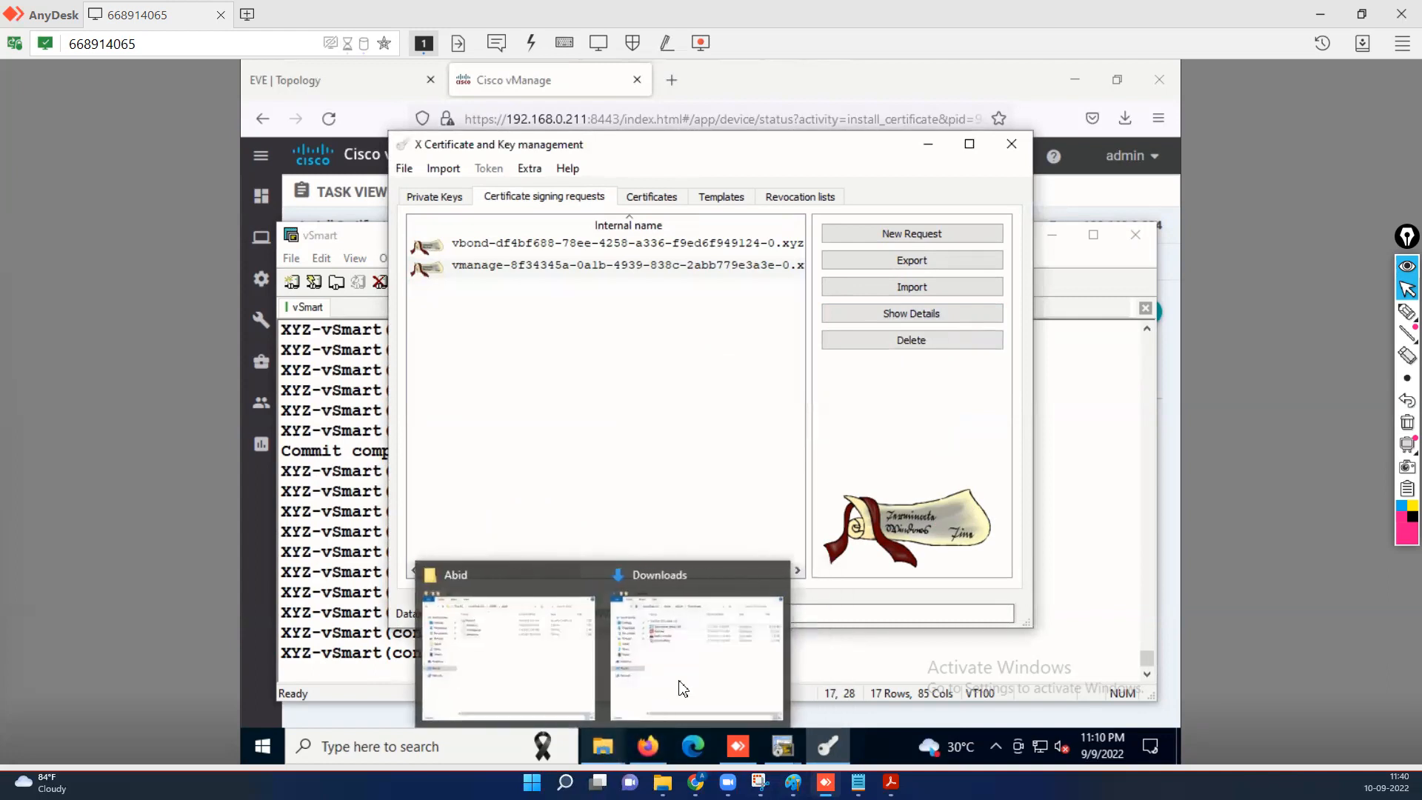
click(699, 652)
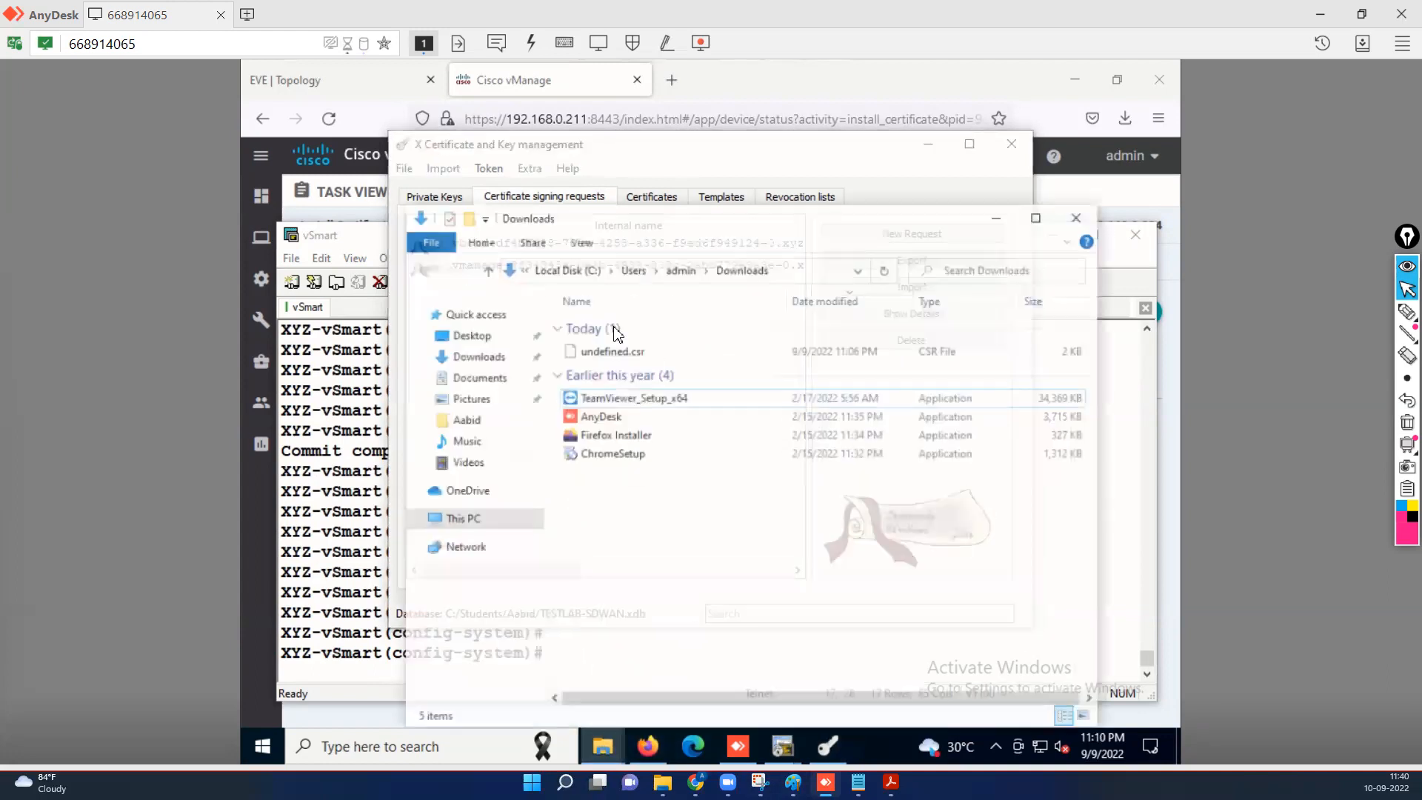
click(700, 337)
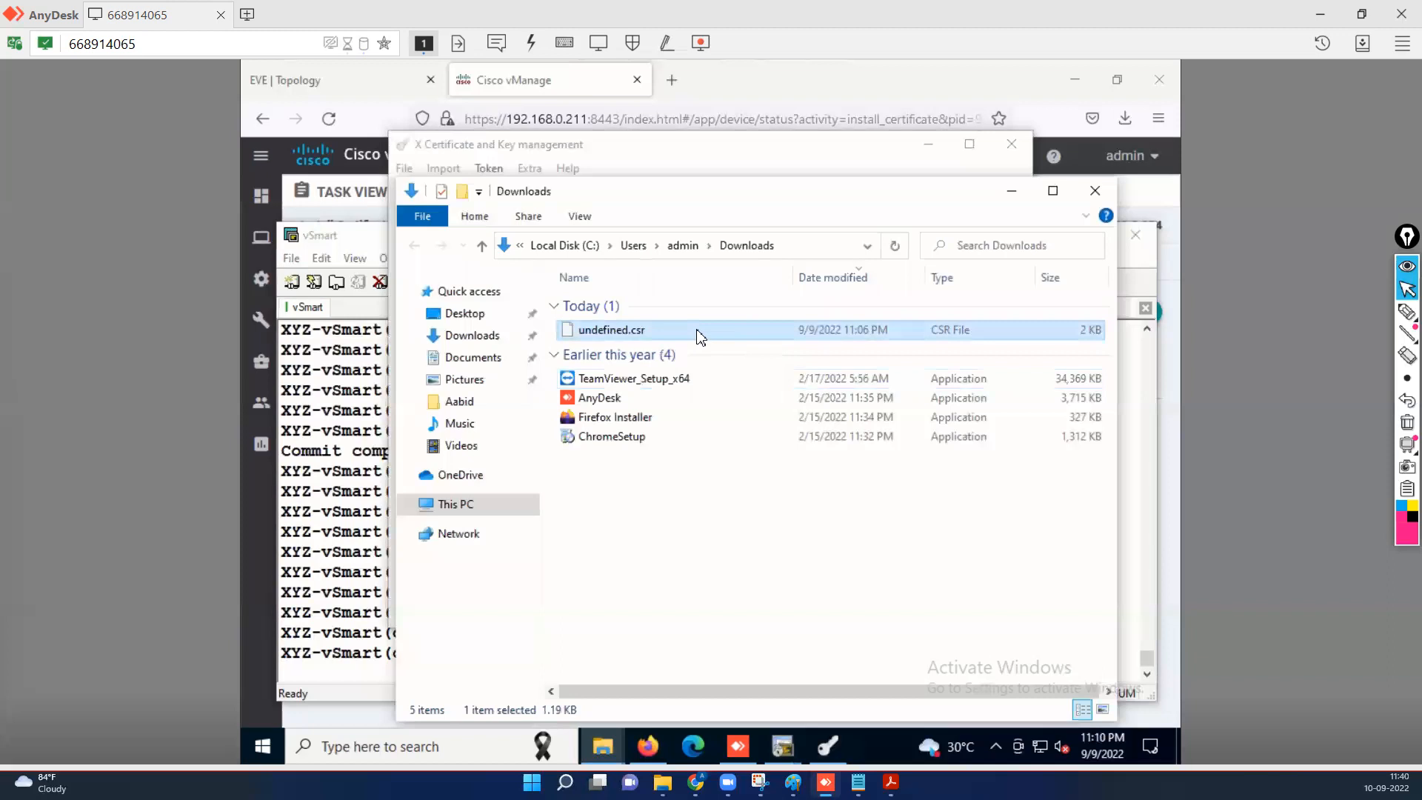
key(shift+Delete)
key(Return)
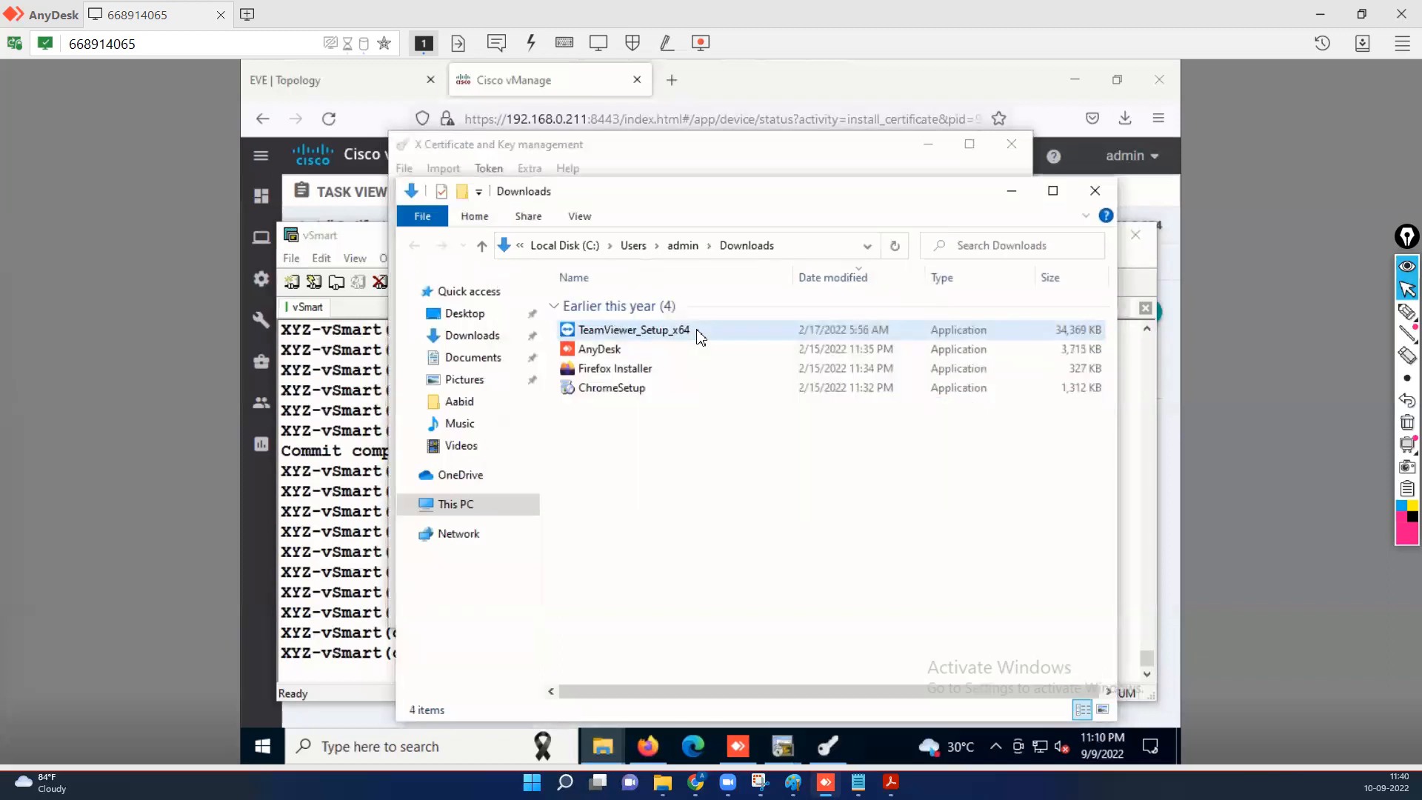
click(940, 147)
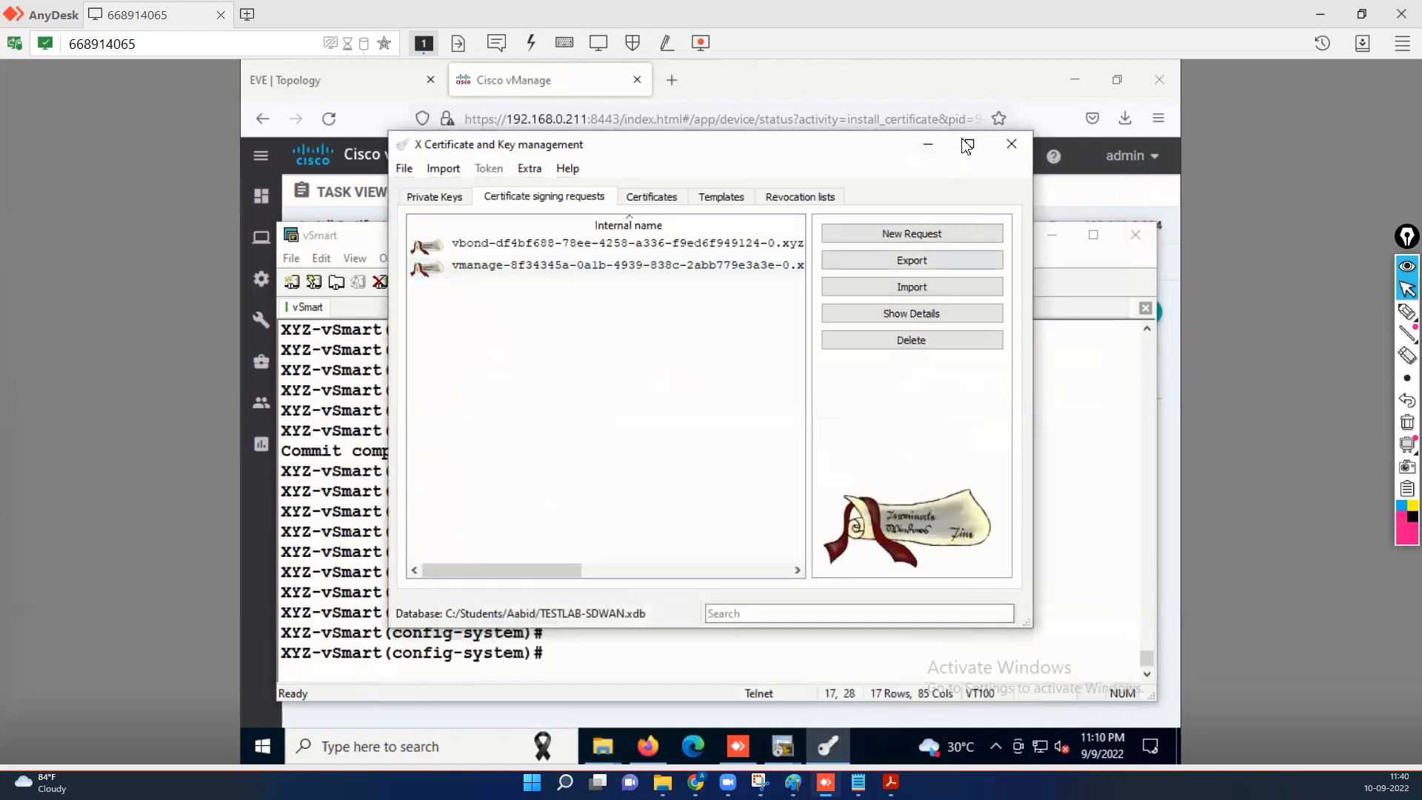
Generate a new CSR for the vSmart 192.168.0.213 in the Controllers list and download it.
click(1066, 194)
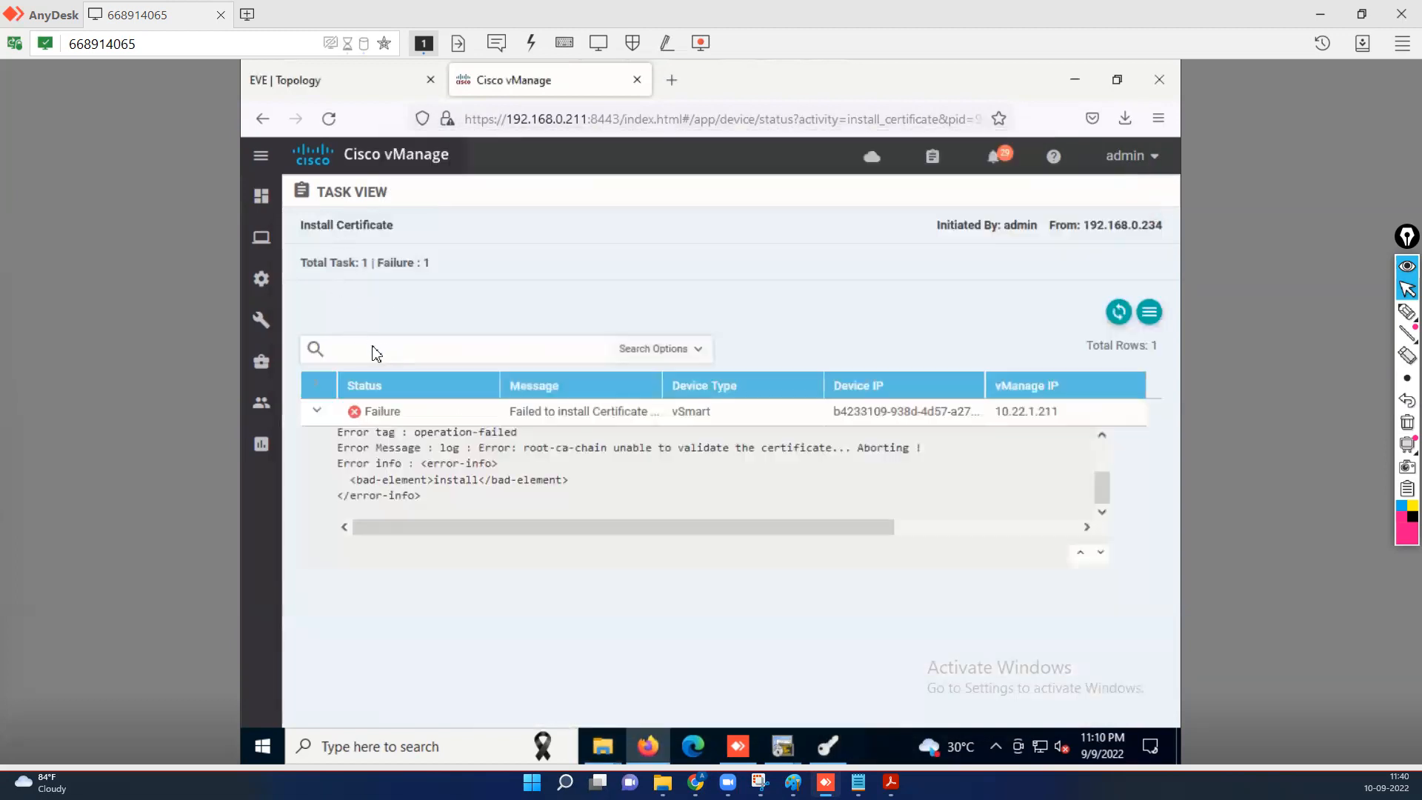
mouse_move(262, 288)
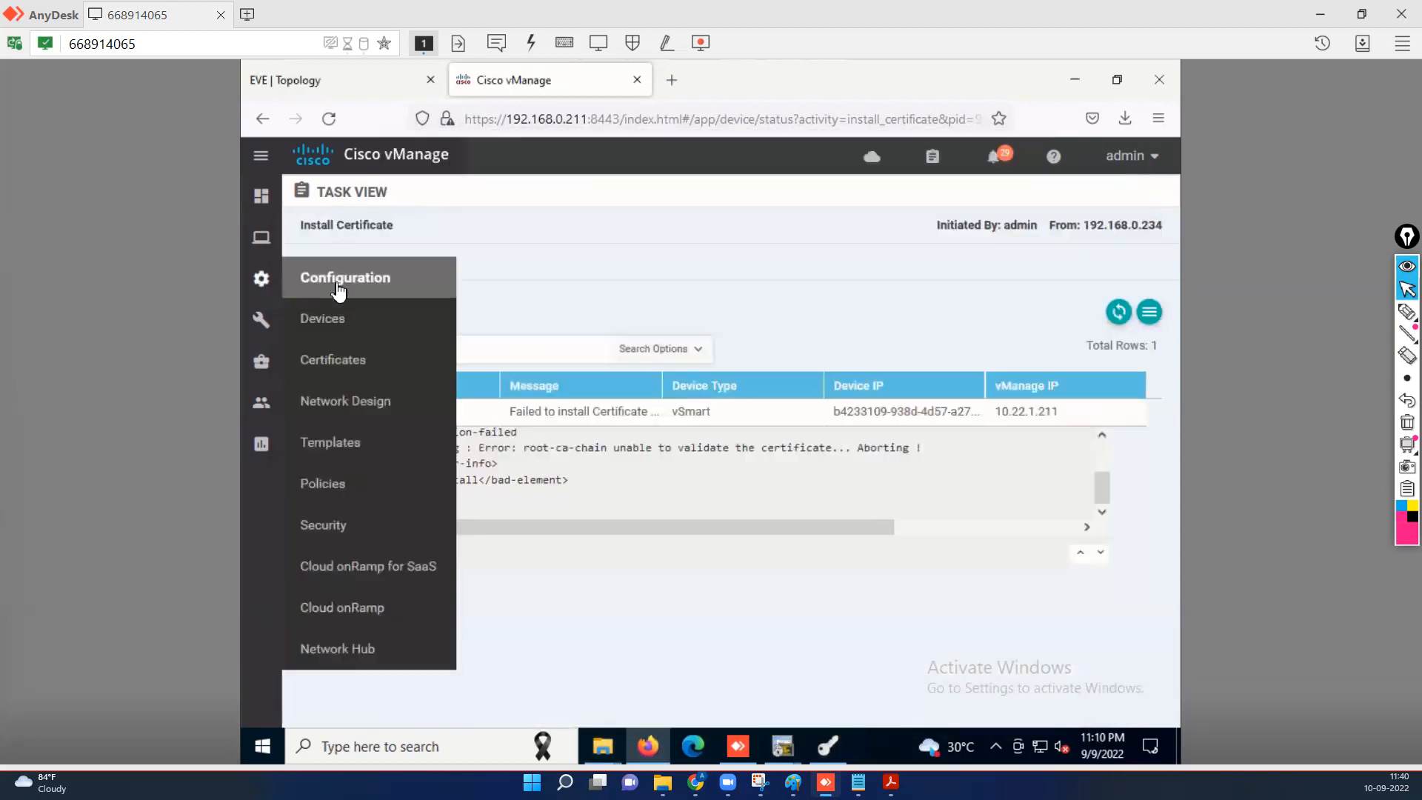
click(334, 359)
click(453, 228)
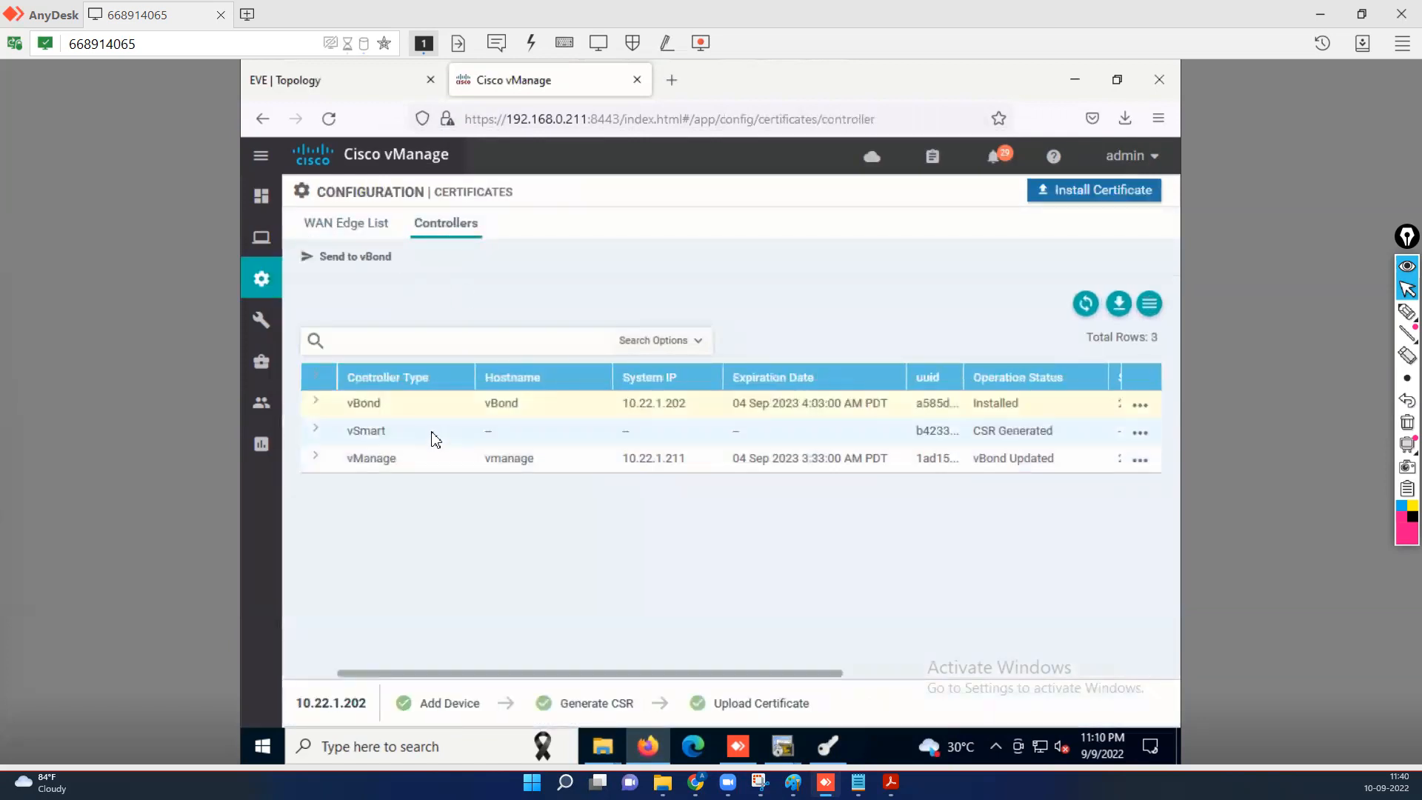
click(1140, 434)
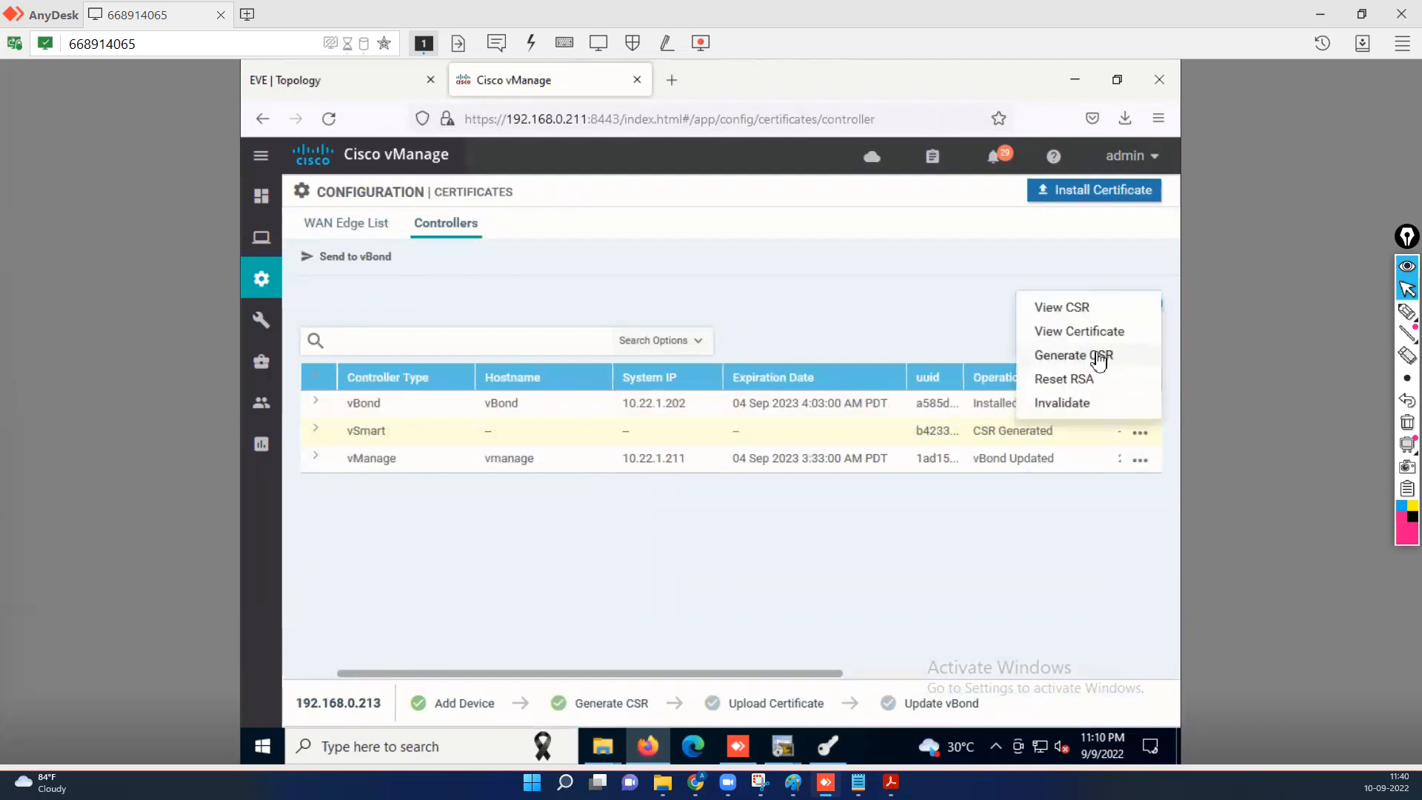
click(1098, 356)
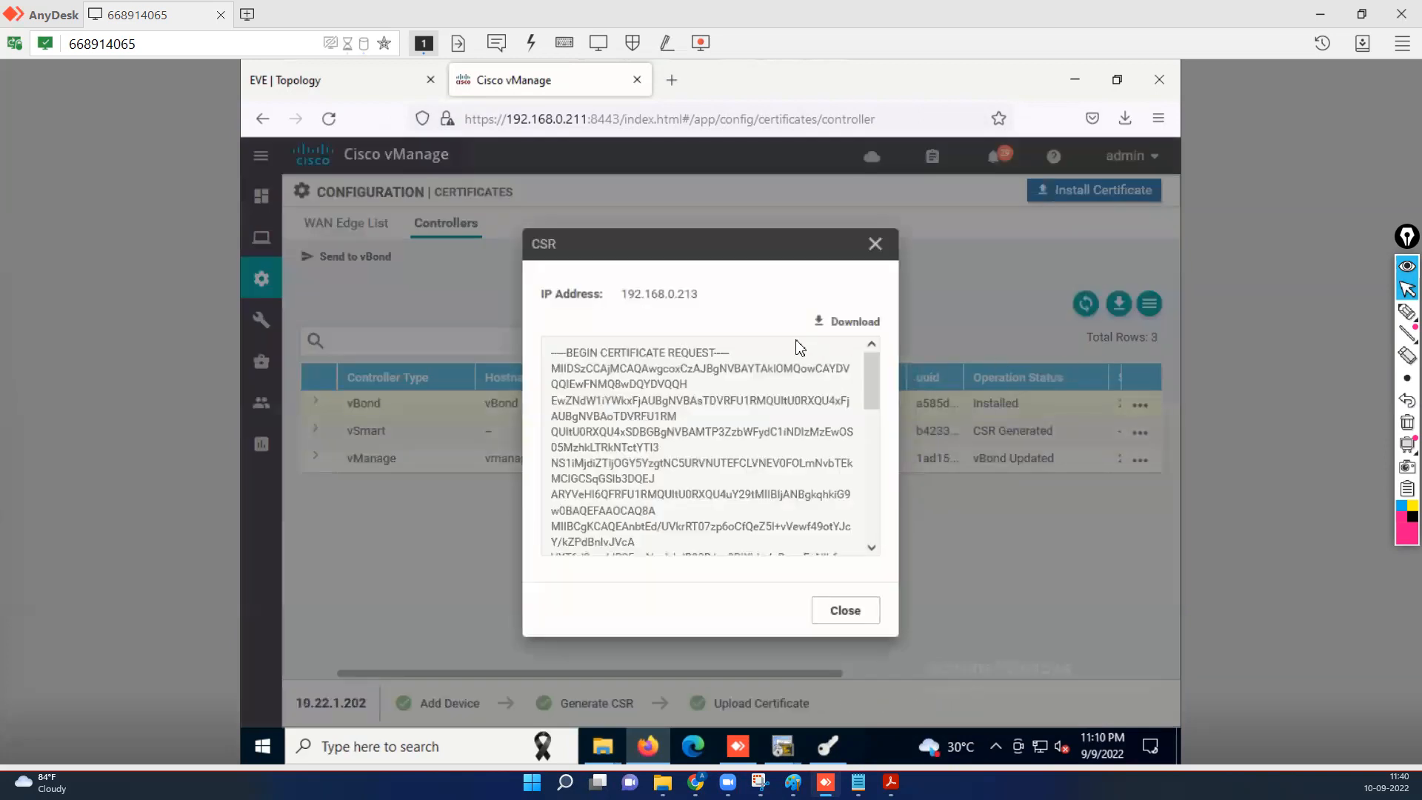
click(854, 327)
click(843, 611)
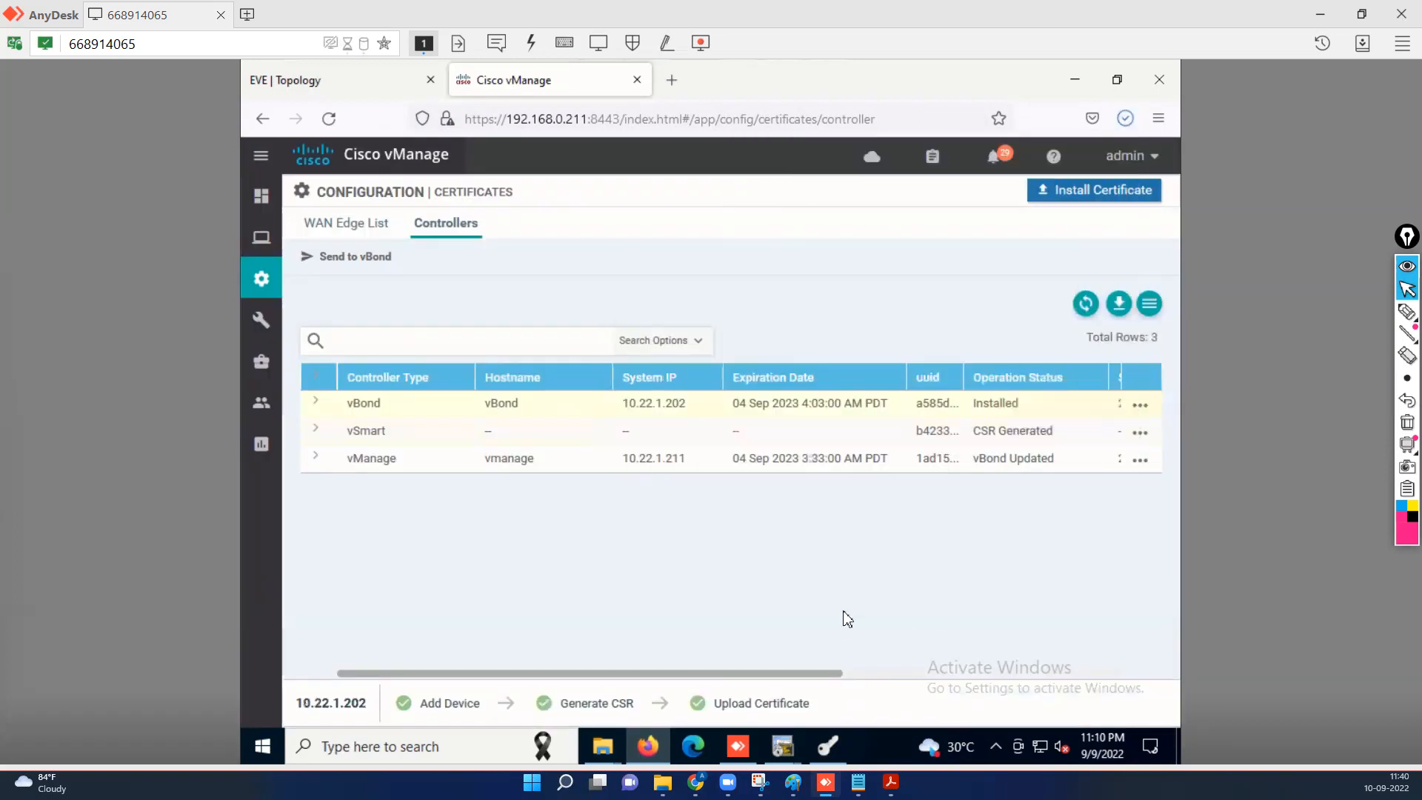
click(827, 745)
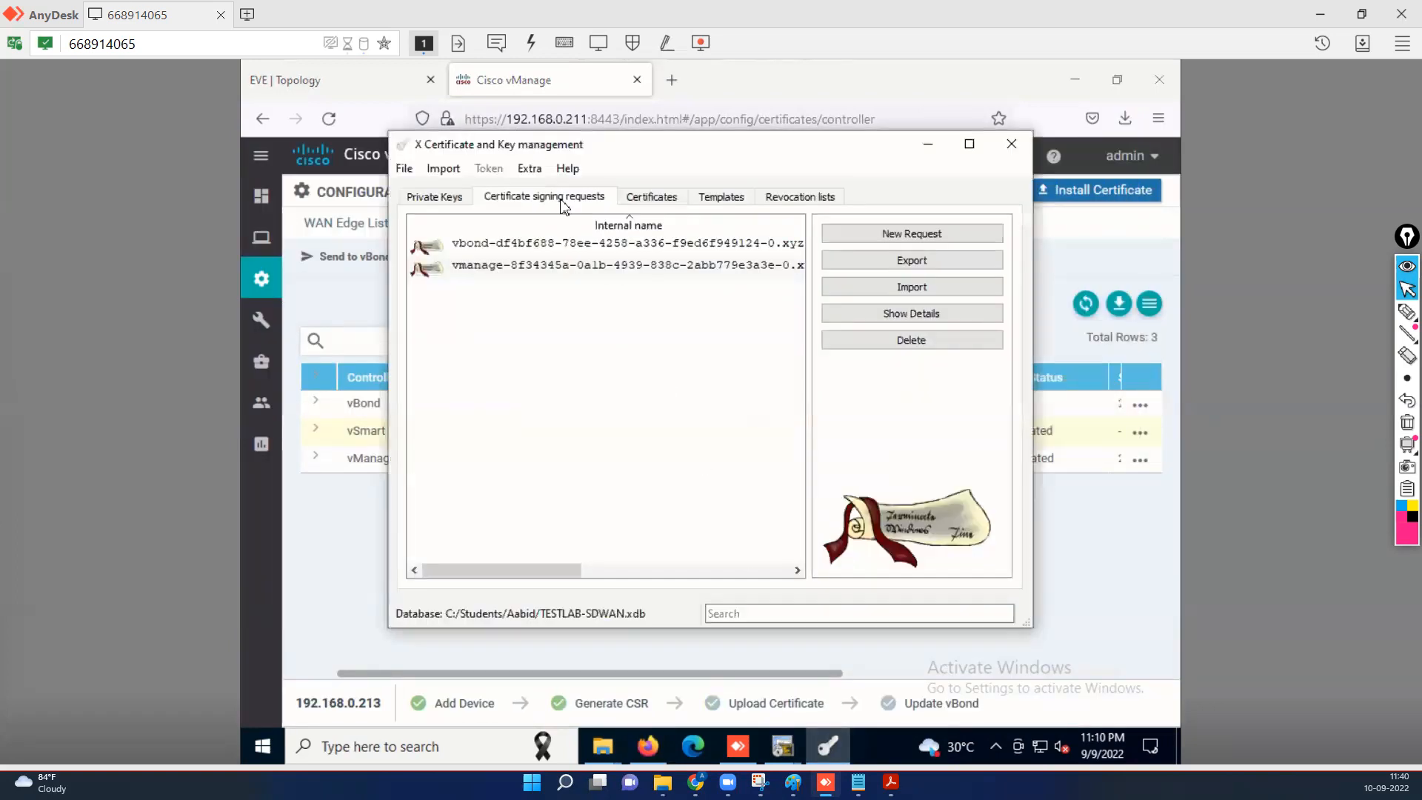
Import the downloaded undefined.csr into XCA's signing requests.
click(917, 291)
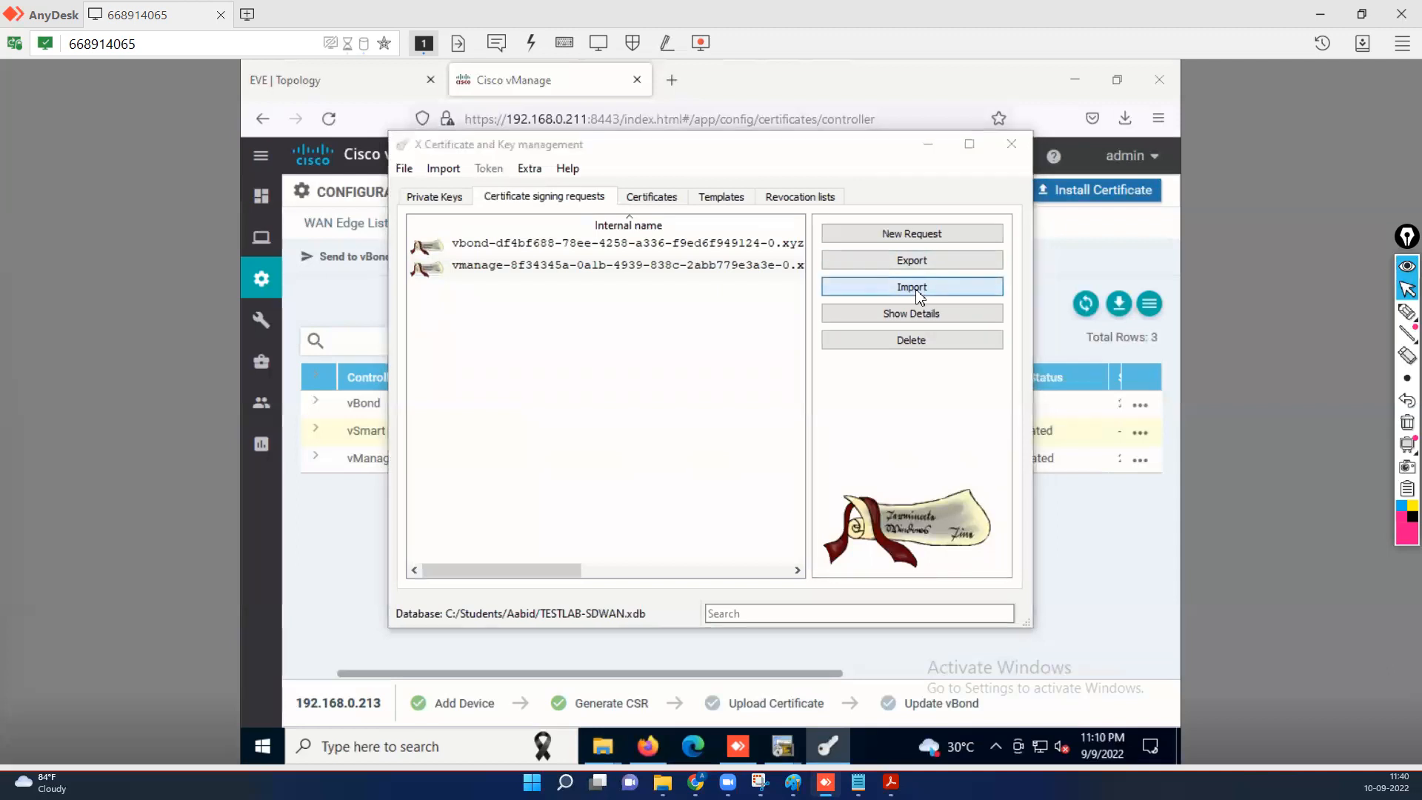
click(621, 320)
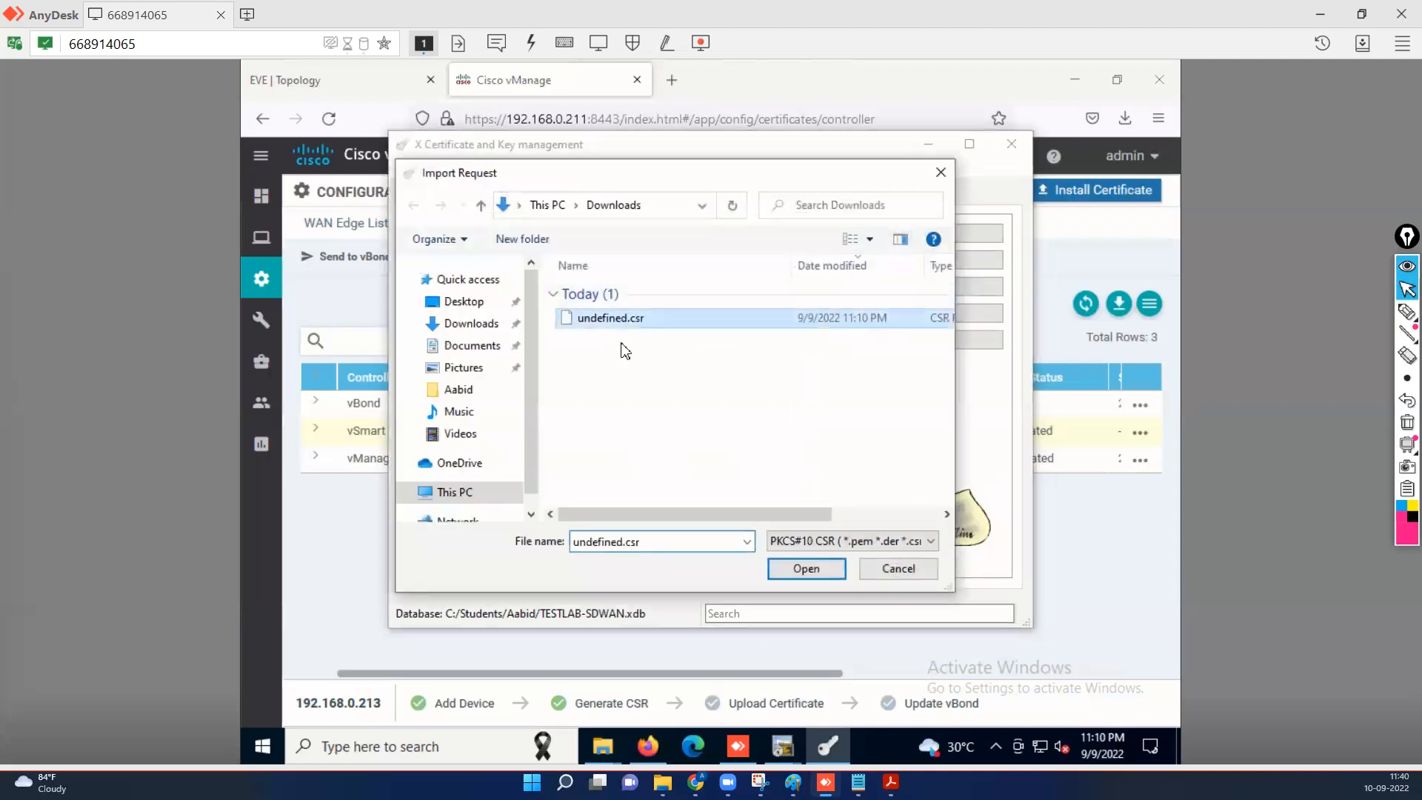
click(815, 571)
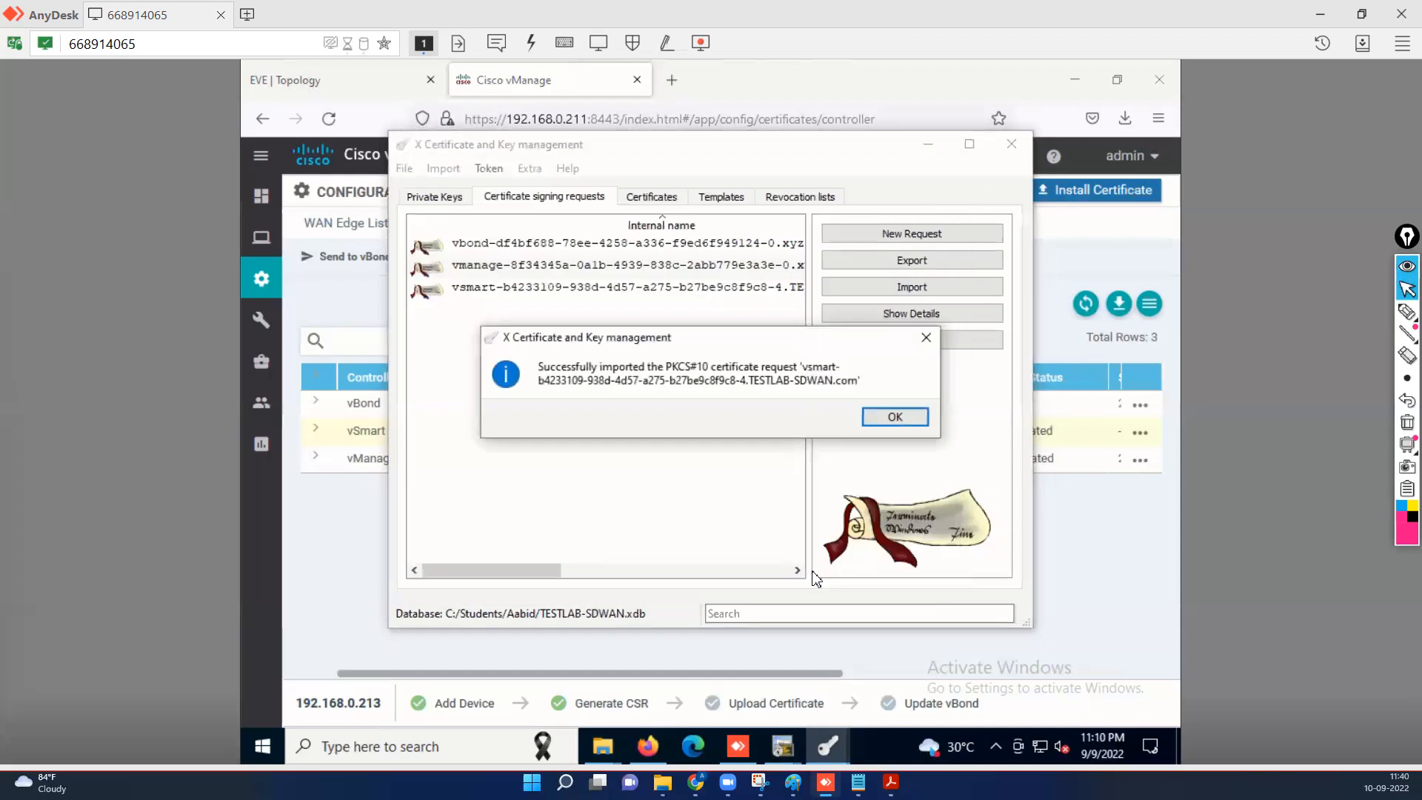
click(910, 417)
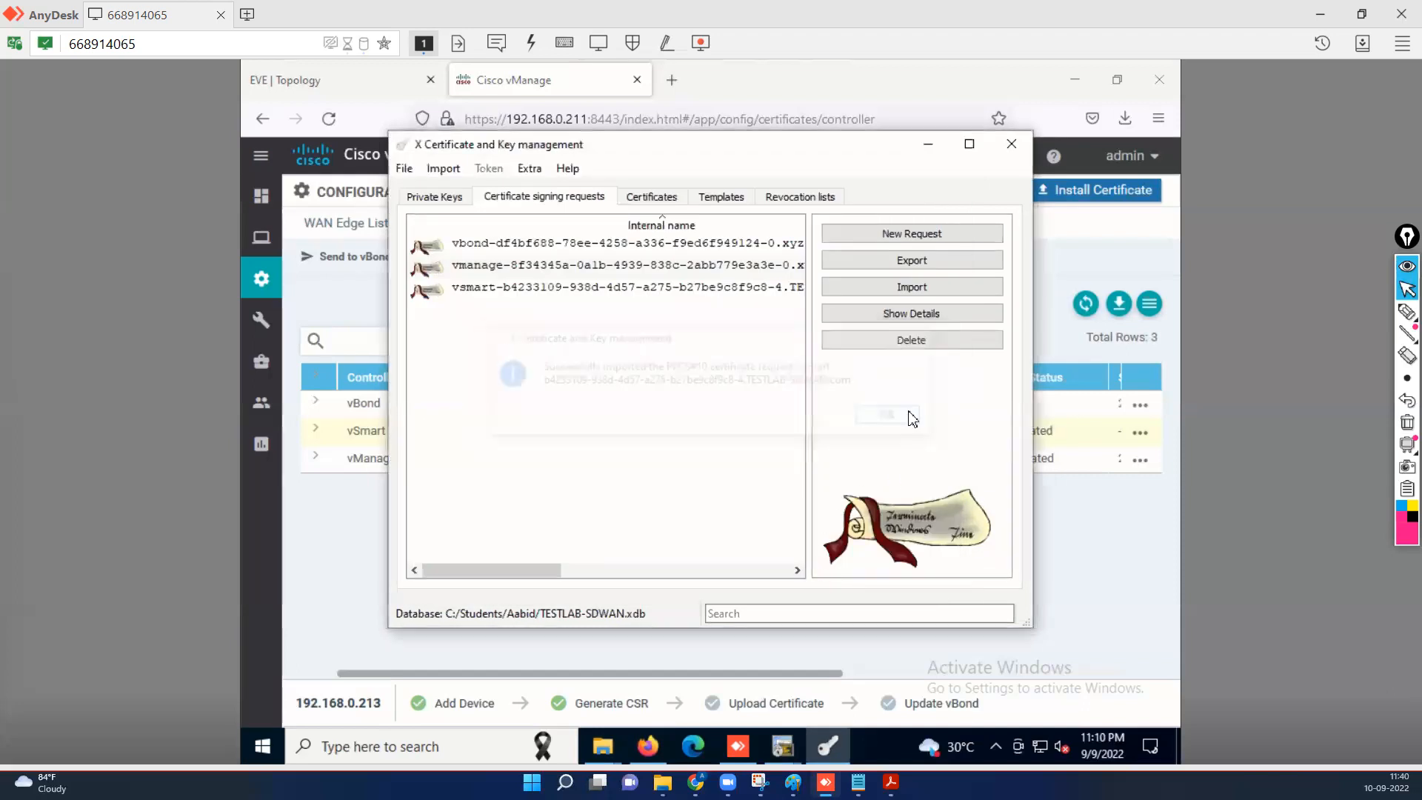
Sign the vsmart request with Rootca using the HTTPS_server template, 365 days in local time.
click(489, 293)
right_click(489, 293)
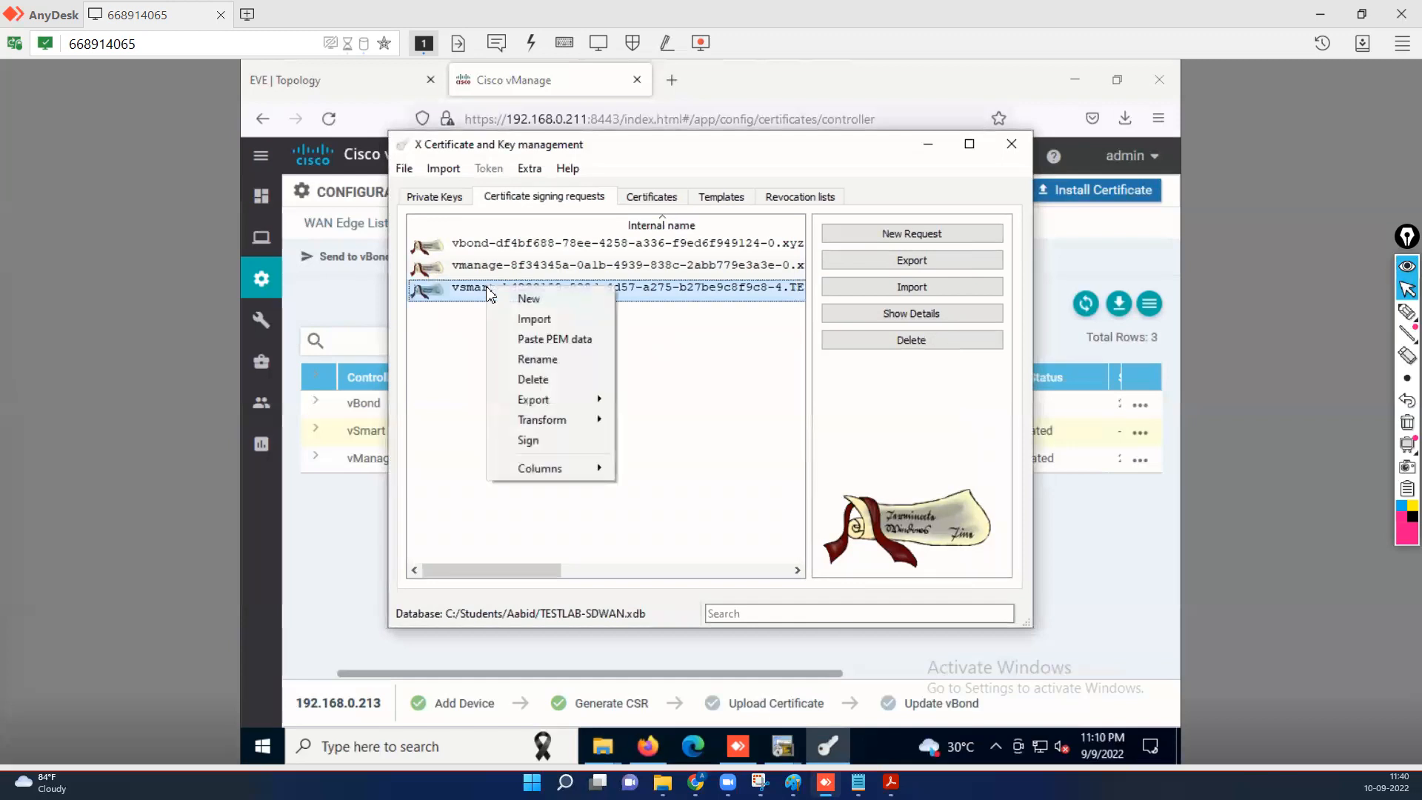
click(535, 450)
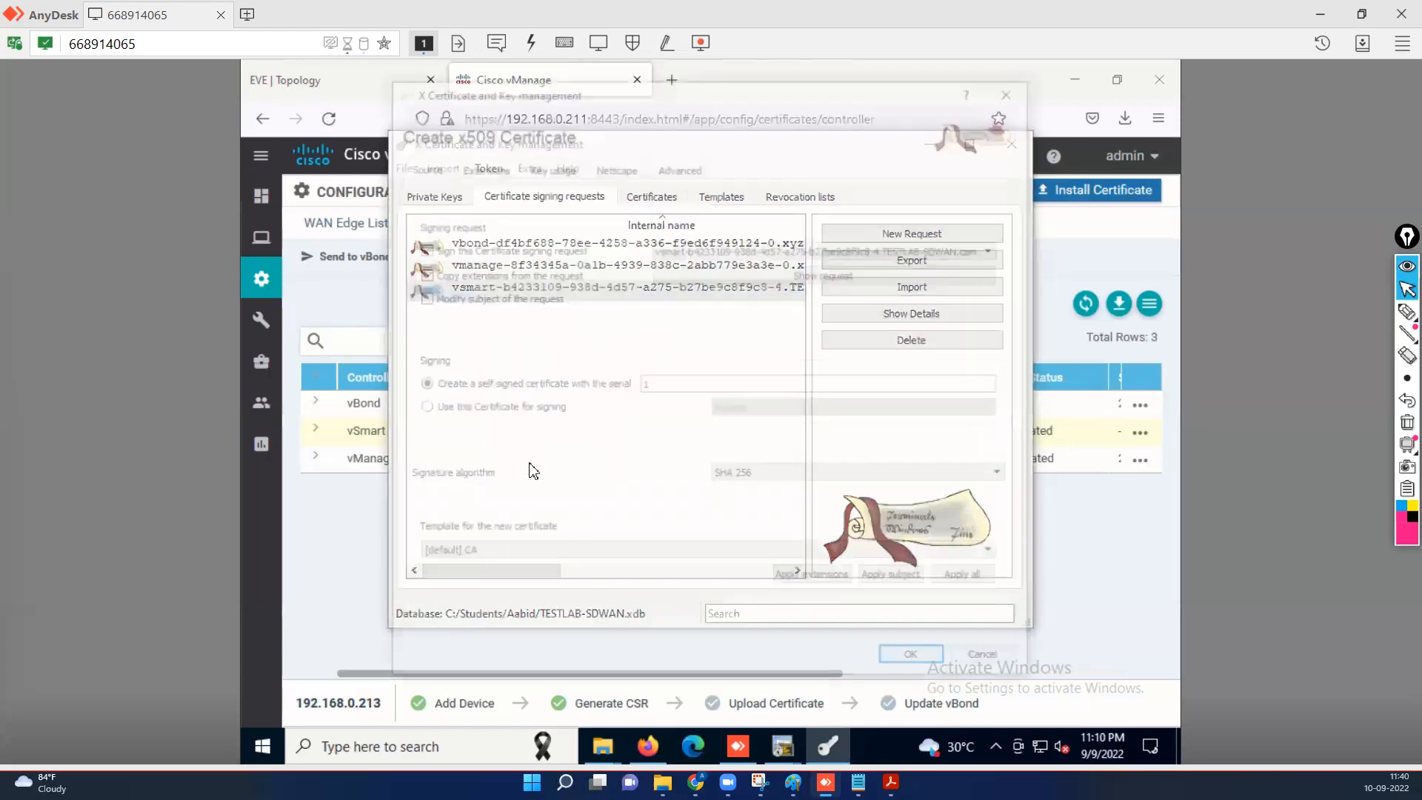
click(419, 408)
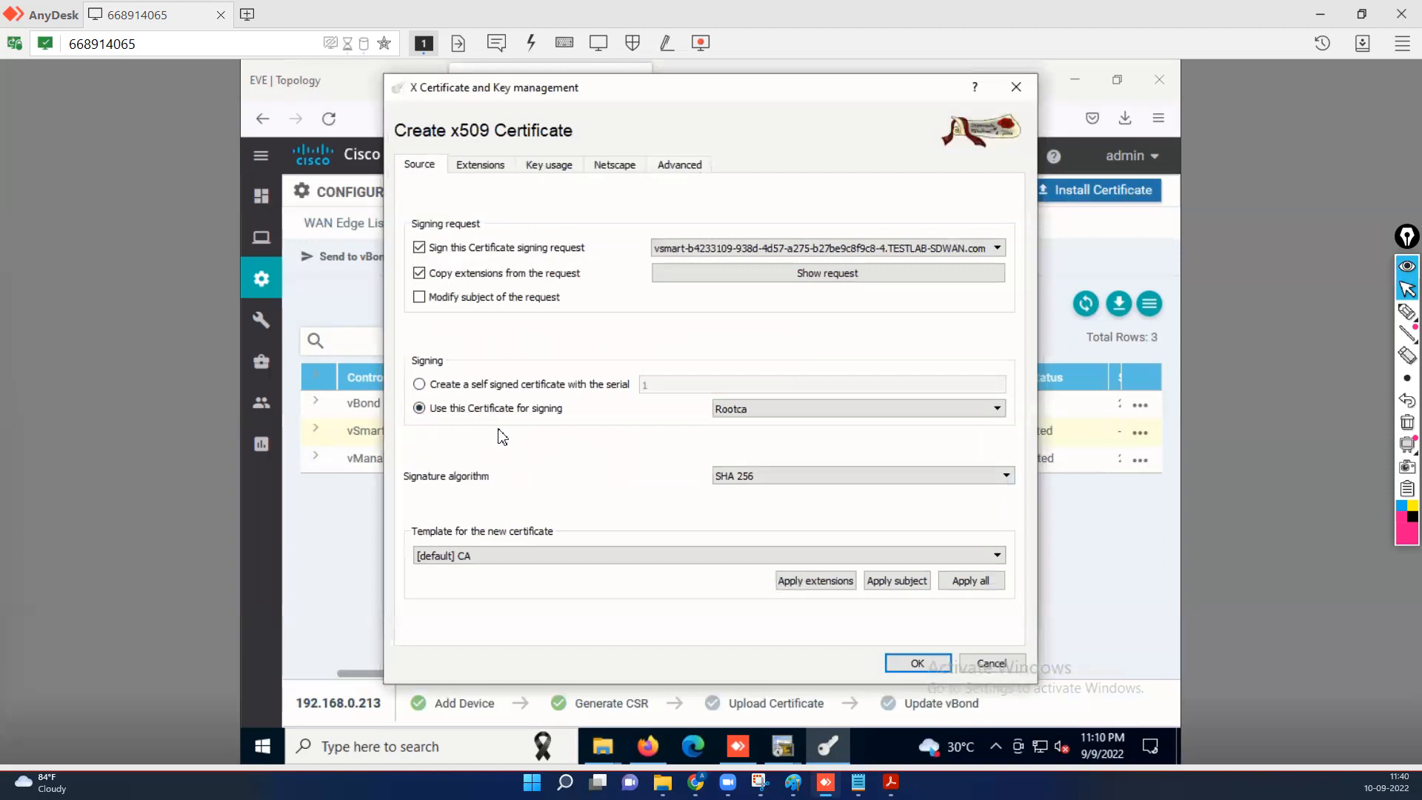
click(539, 557)
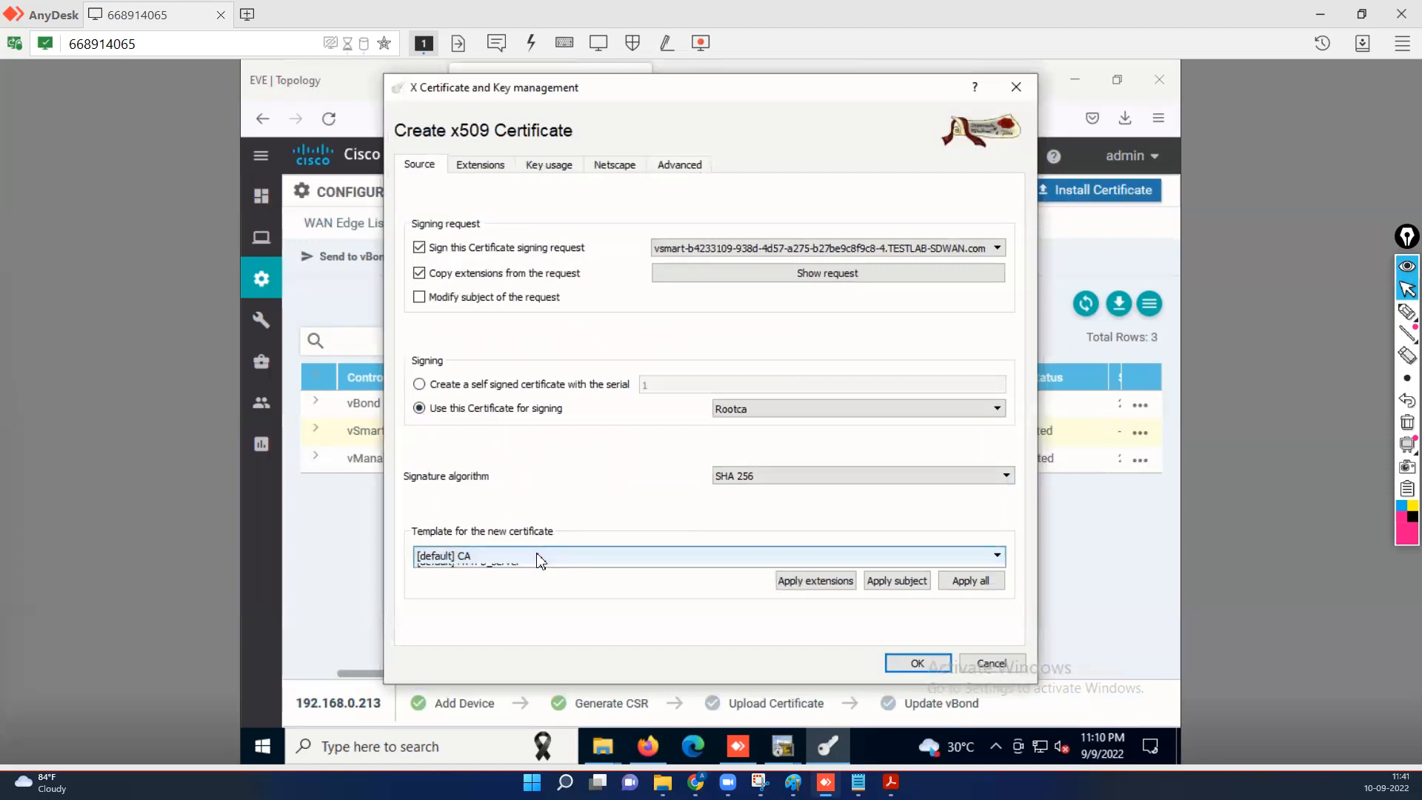
click(523, 597)
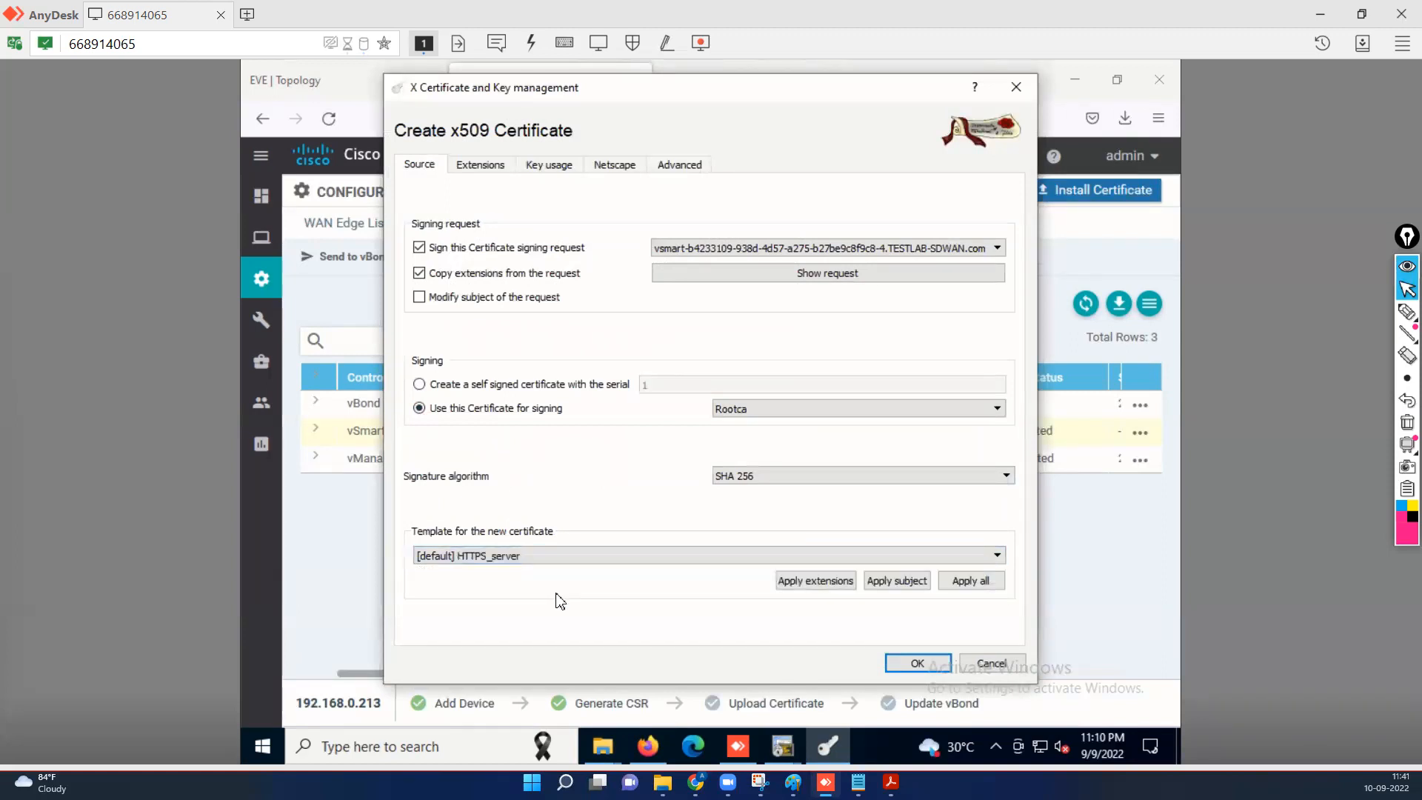
click(821, 581)
click(964, 584)
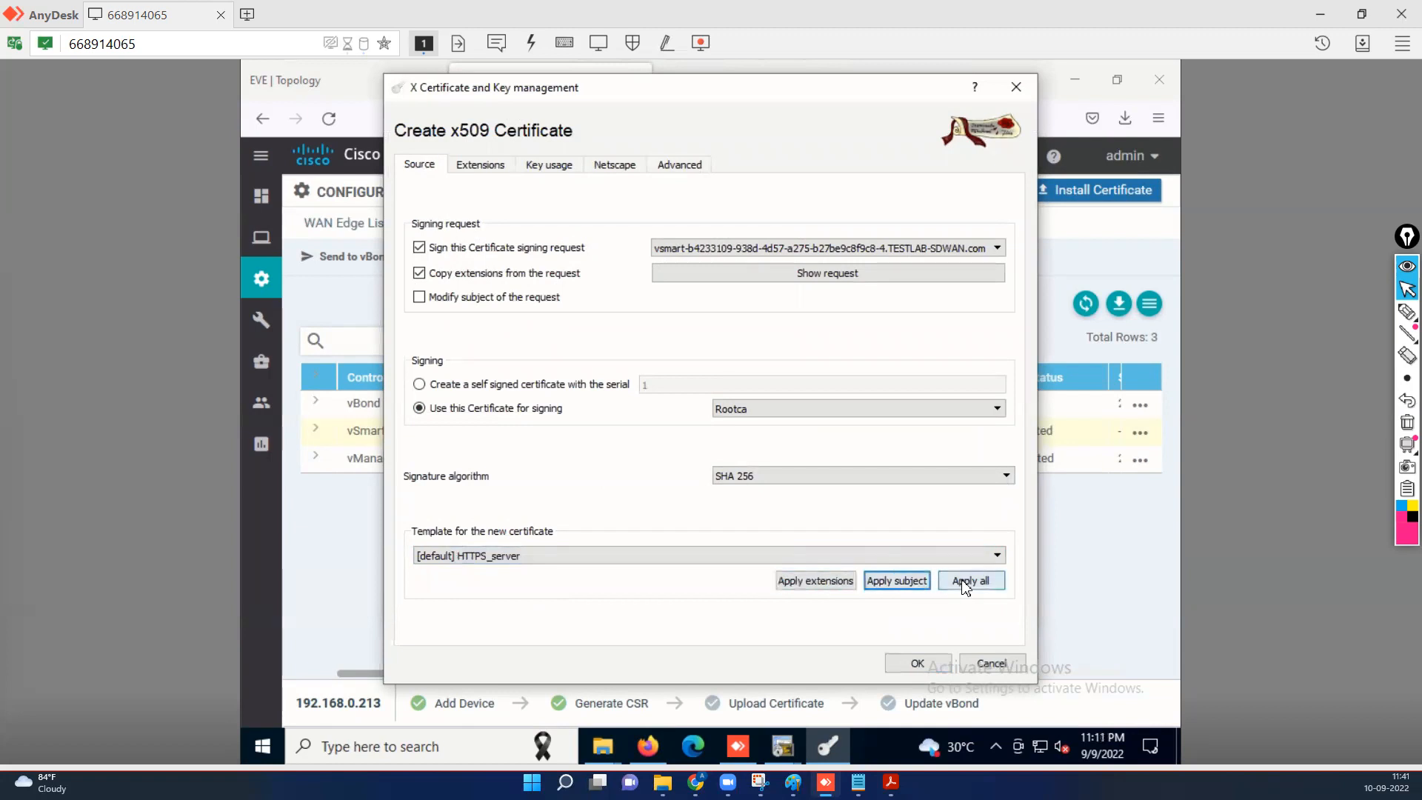
click(483, 167)
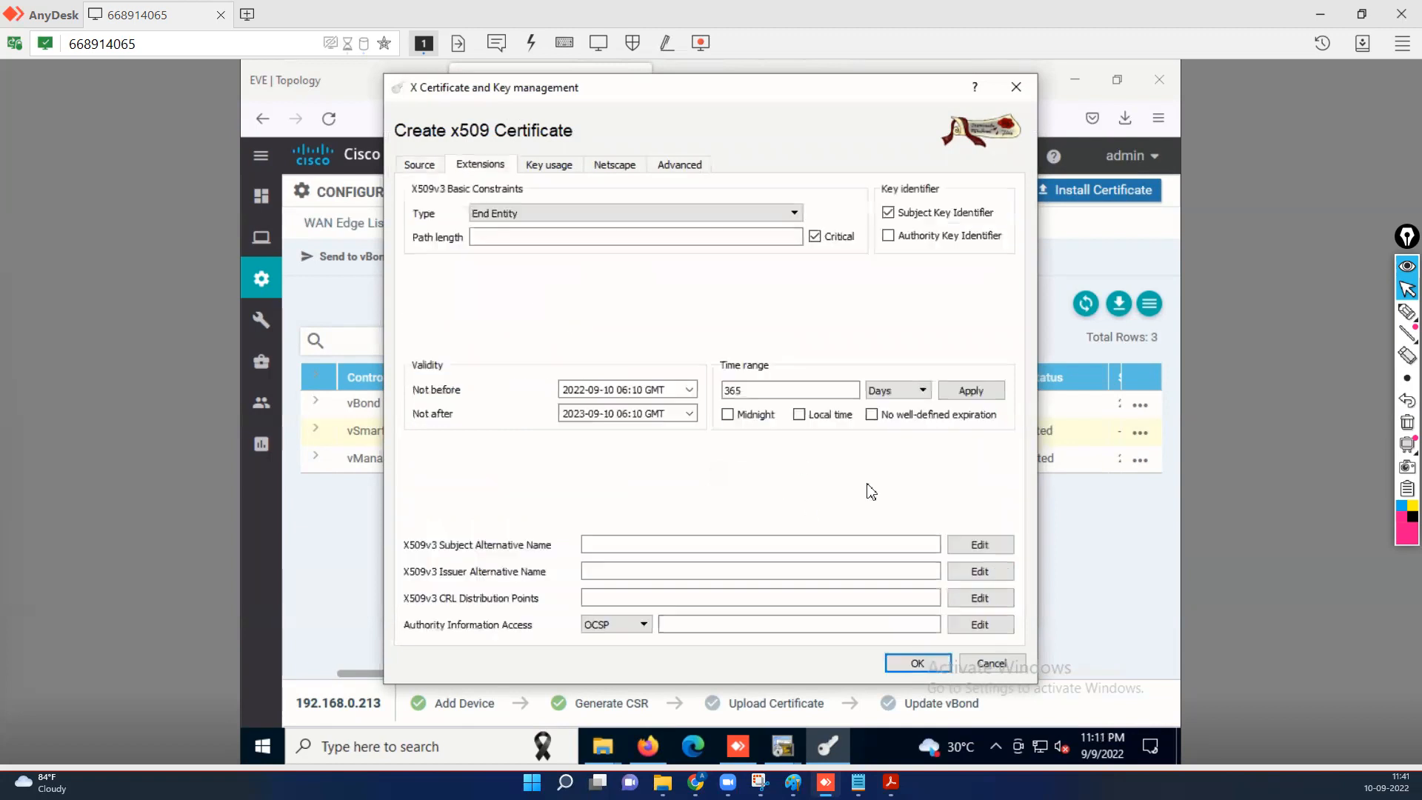
click(855, 415)
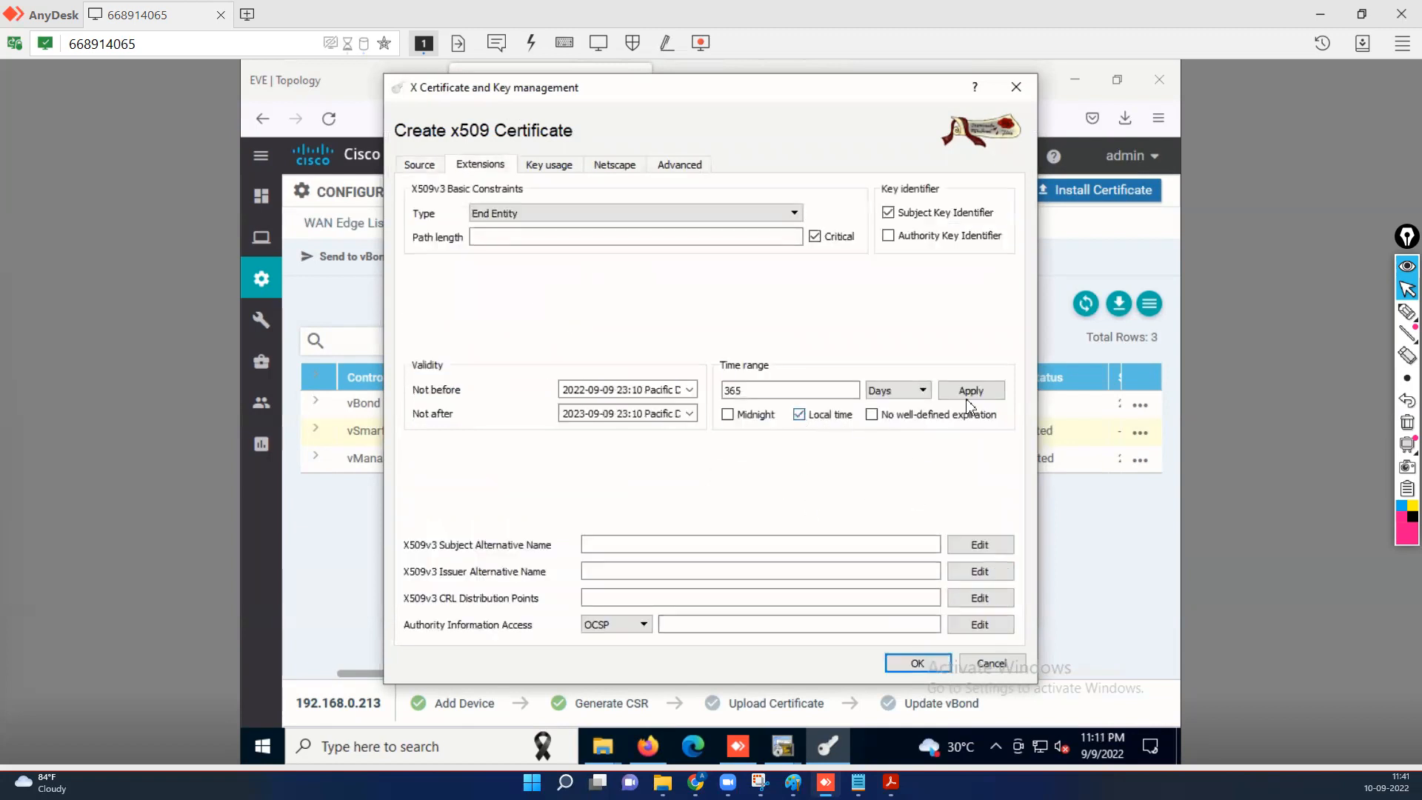
click(972, 390)
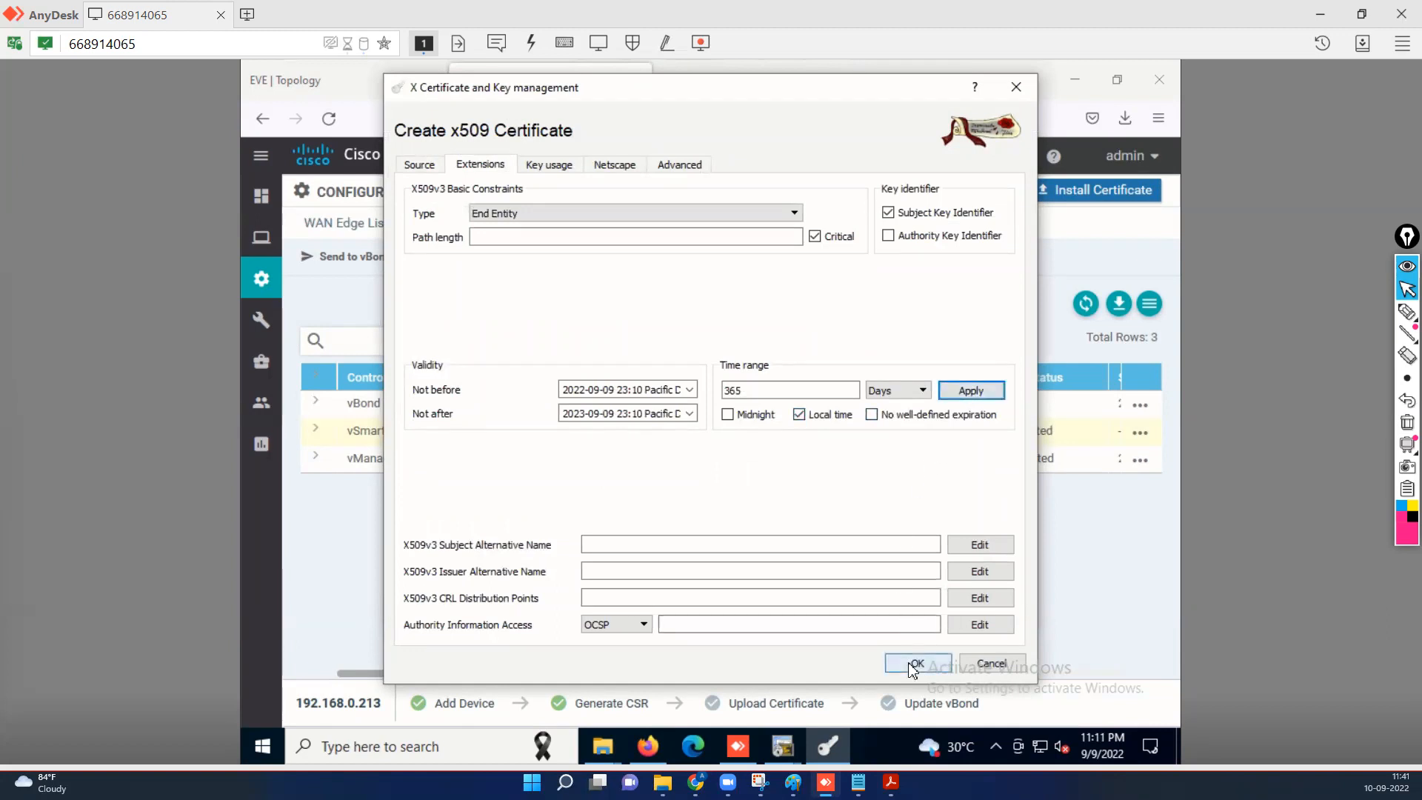
click(904, 671)
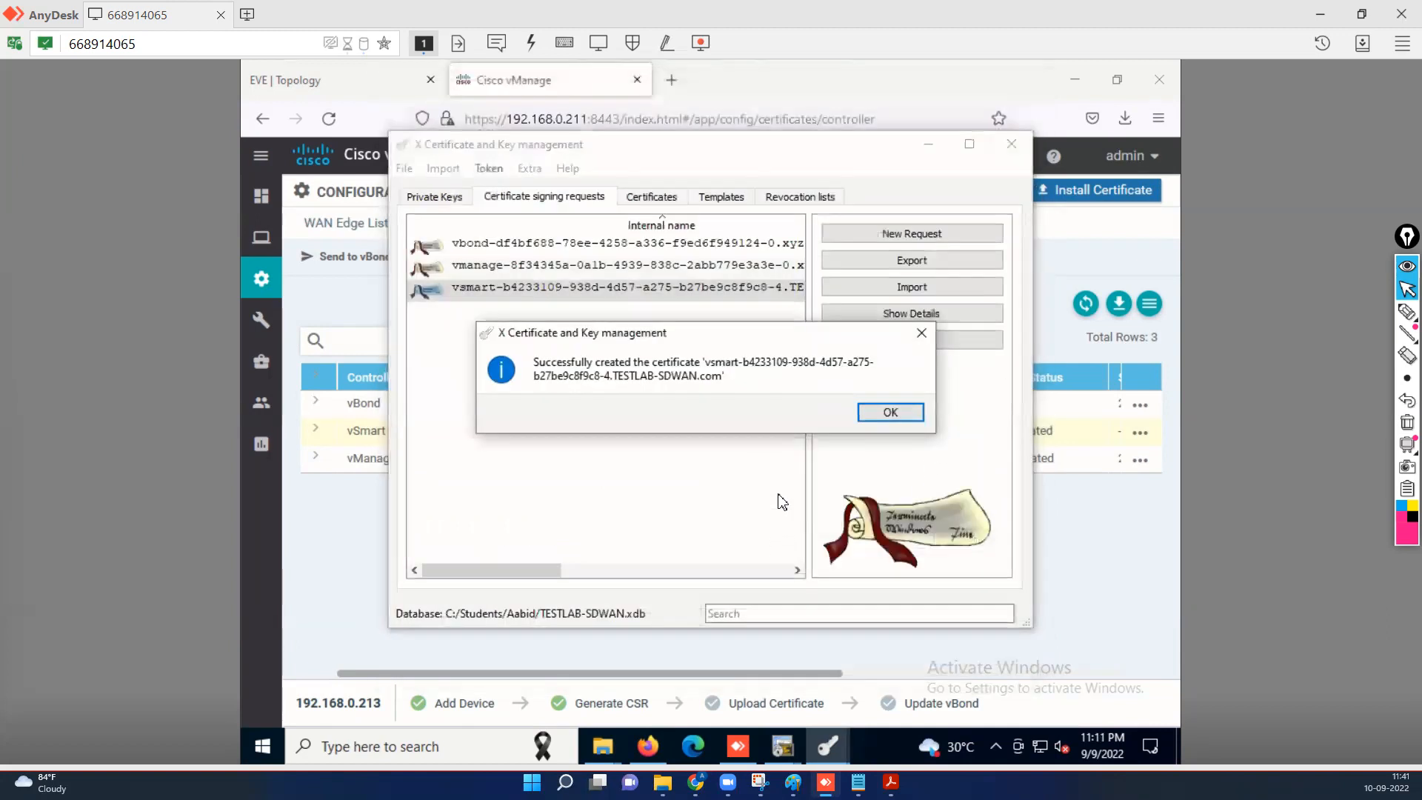
click(914, 416)
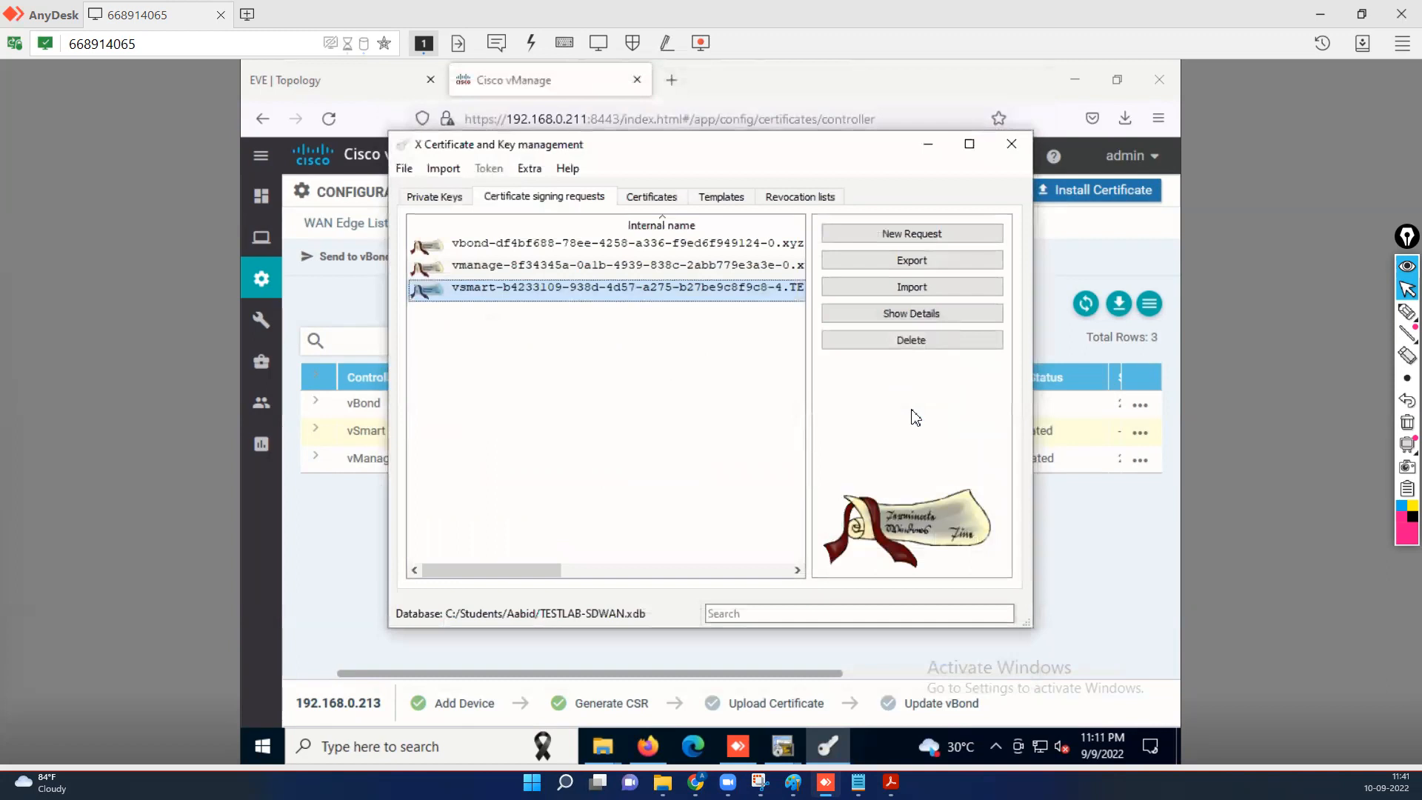
Export the new vsmart certificate under Rootca to the clipboard.
click(670, 201)
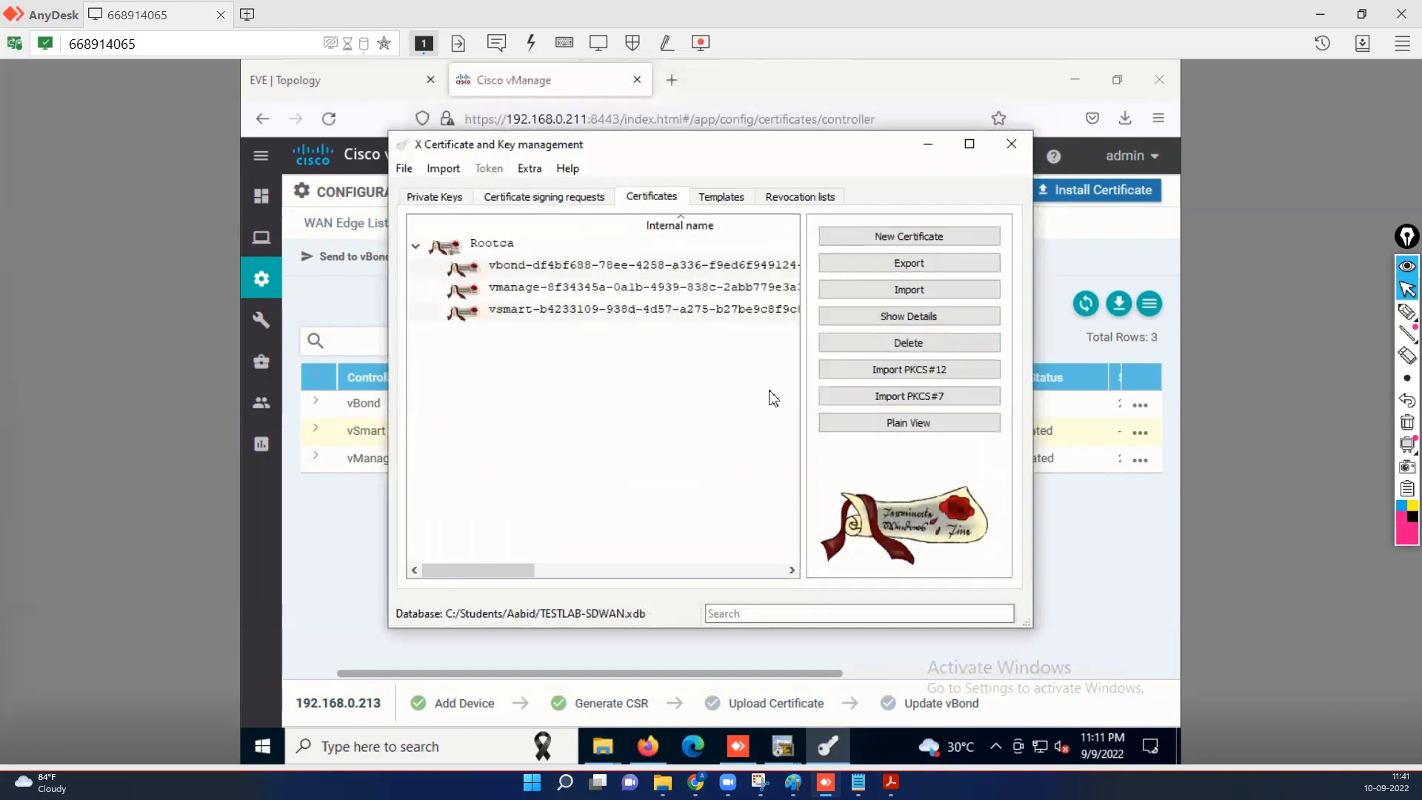
click(495, 319)
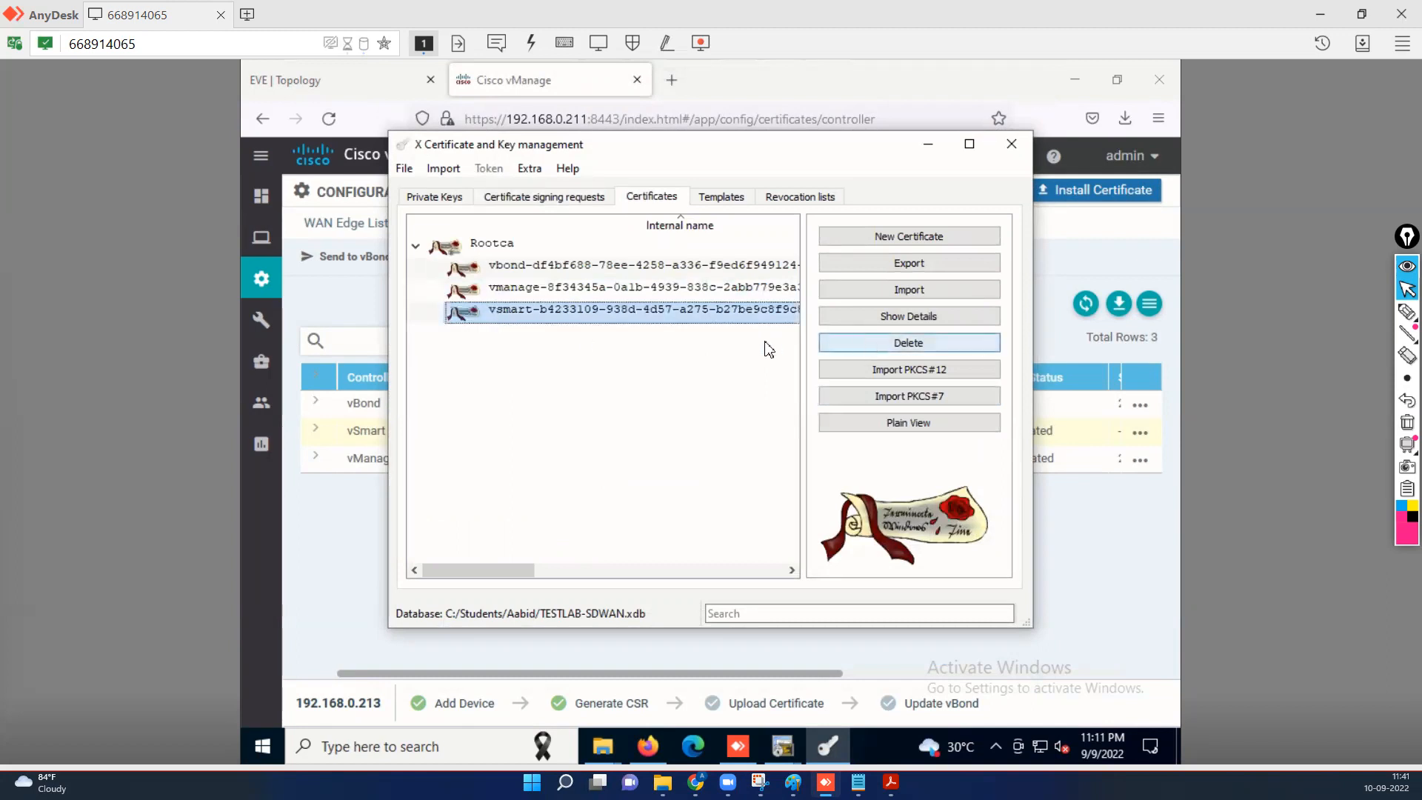
right_click(515, 317)
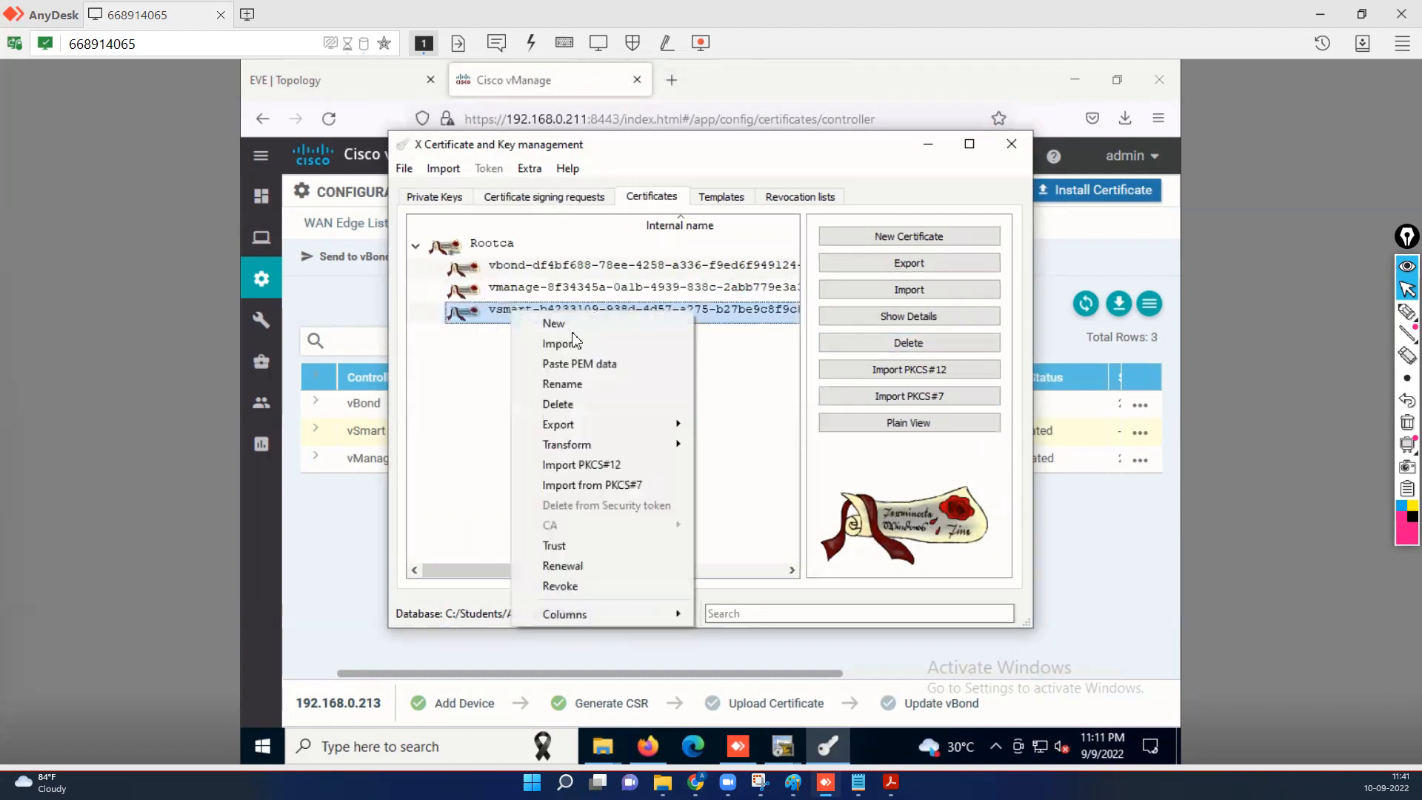
mouse_move(652, 424)
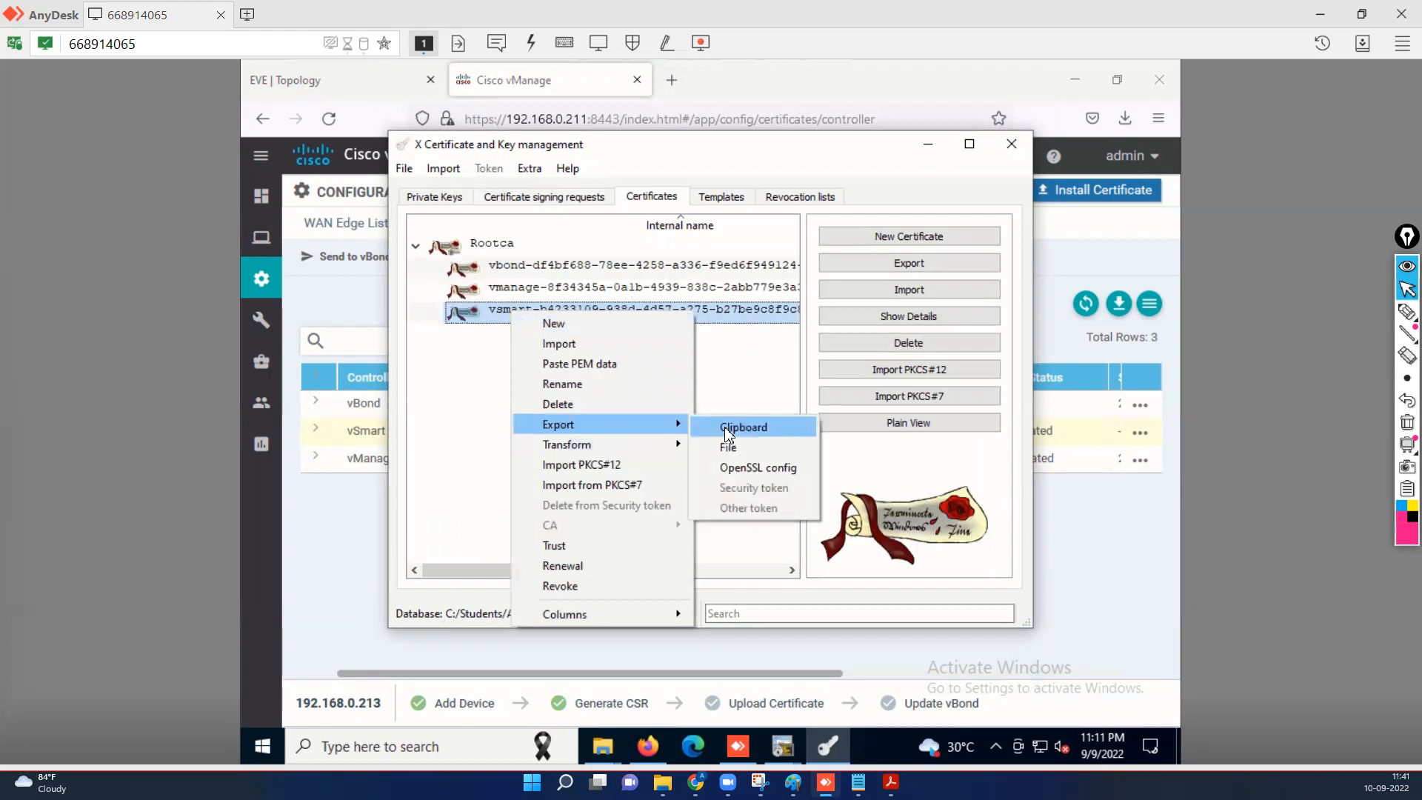
click(755, 434)
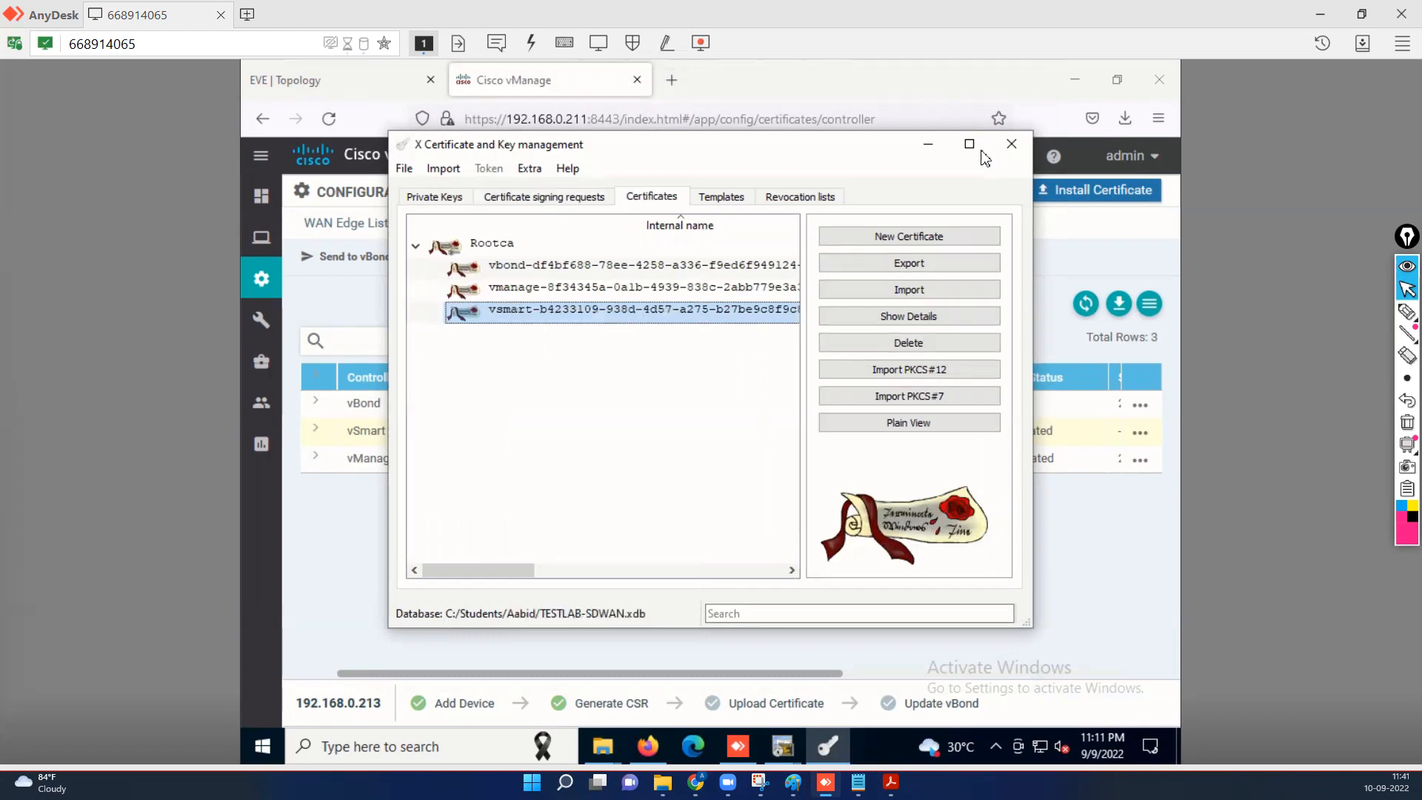
Paste the newly signed vSmart certificate into Install Certificate and install it.
click(1012, 144)
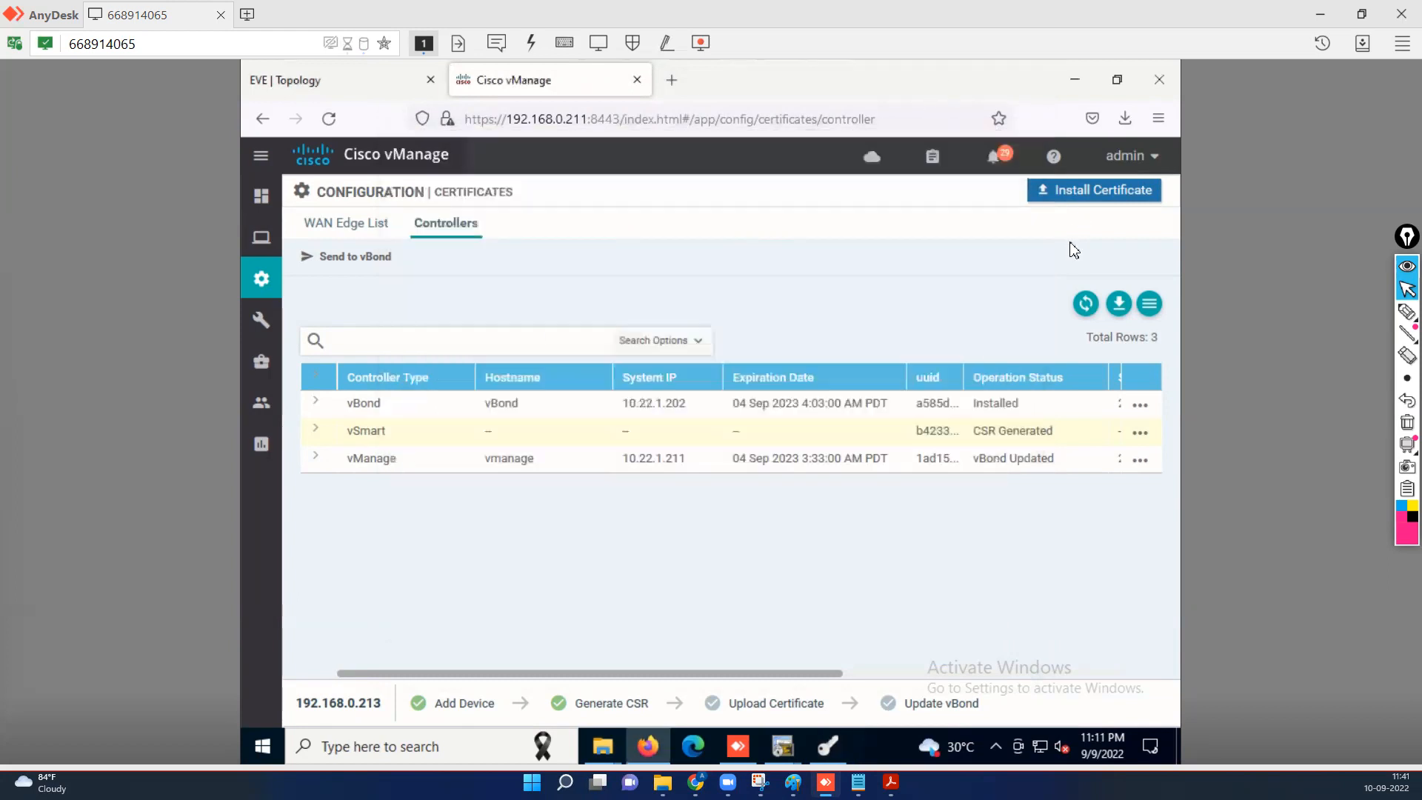
click(1095, 194)
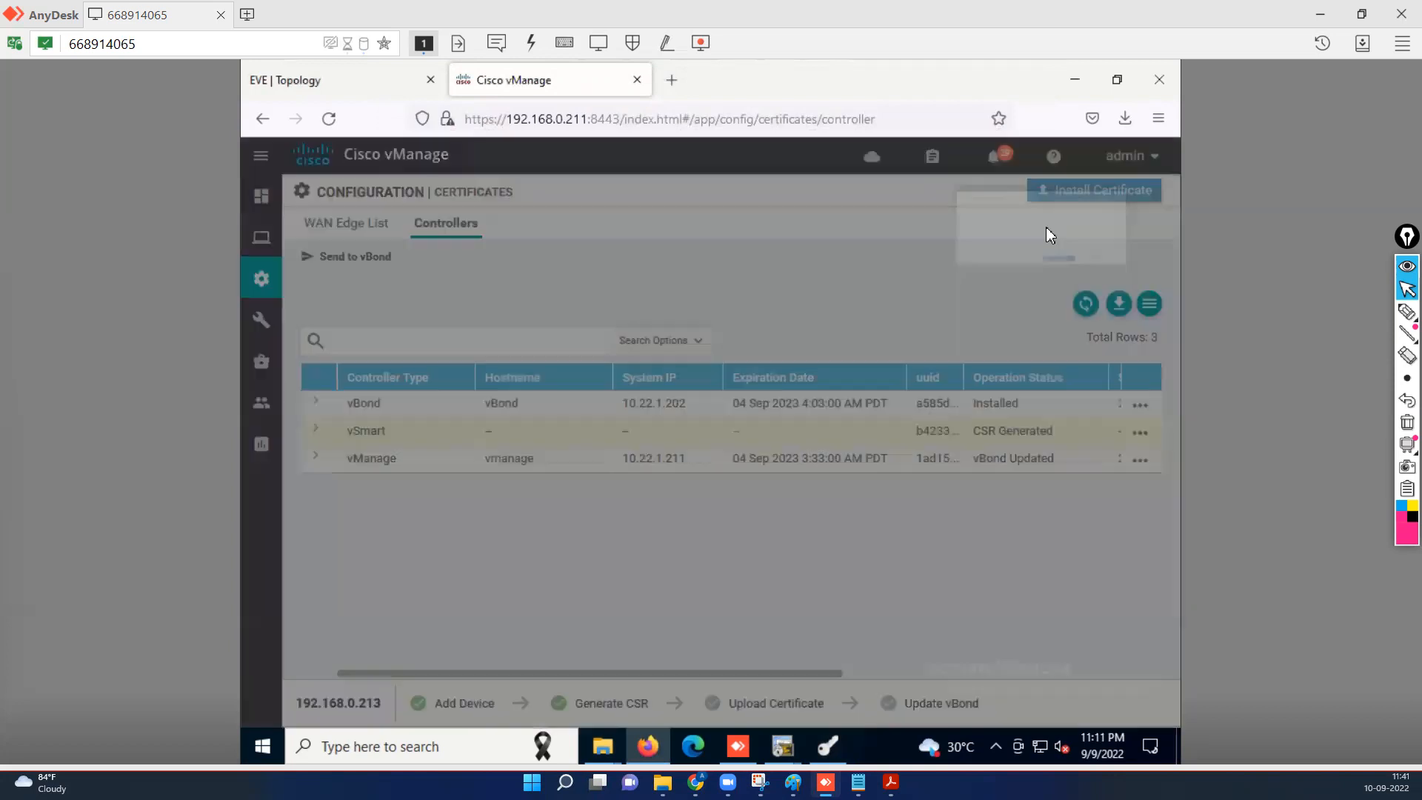
right_click(649, 380)
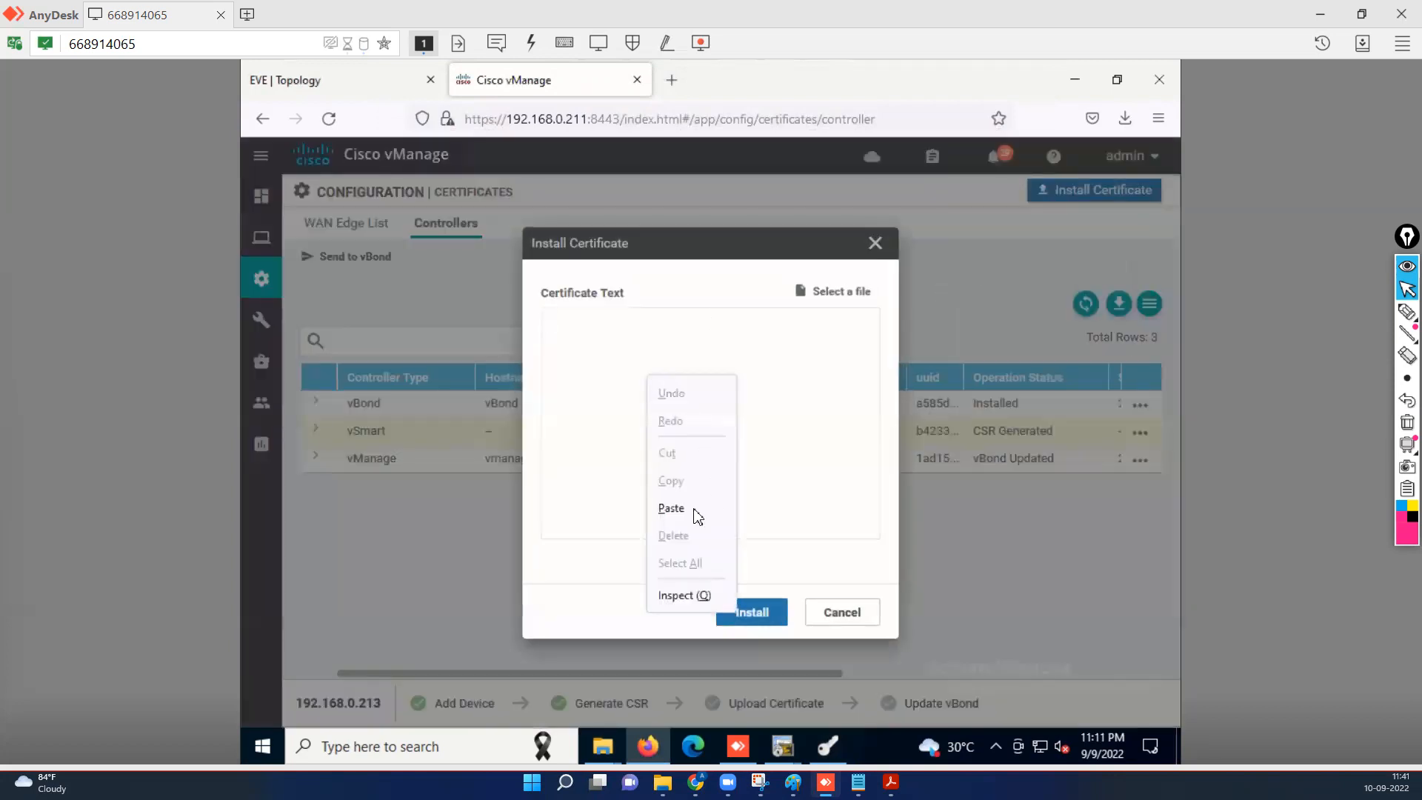
click(666, 509)
click(769, 618)
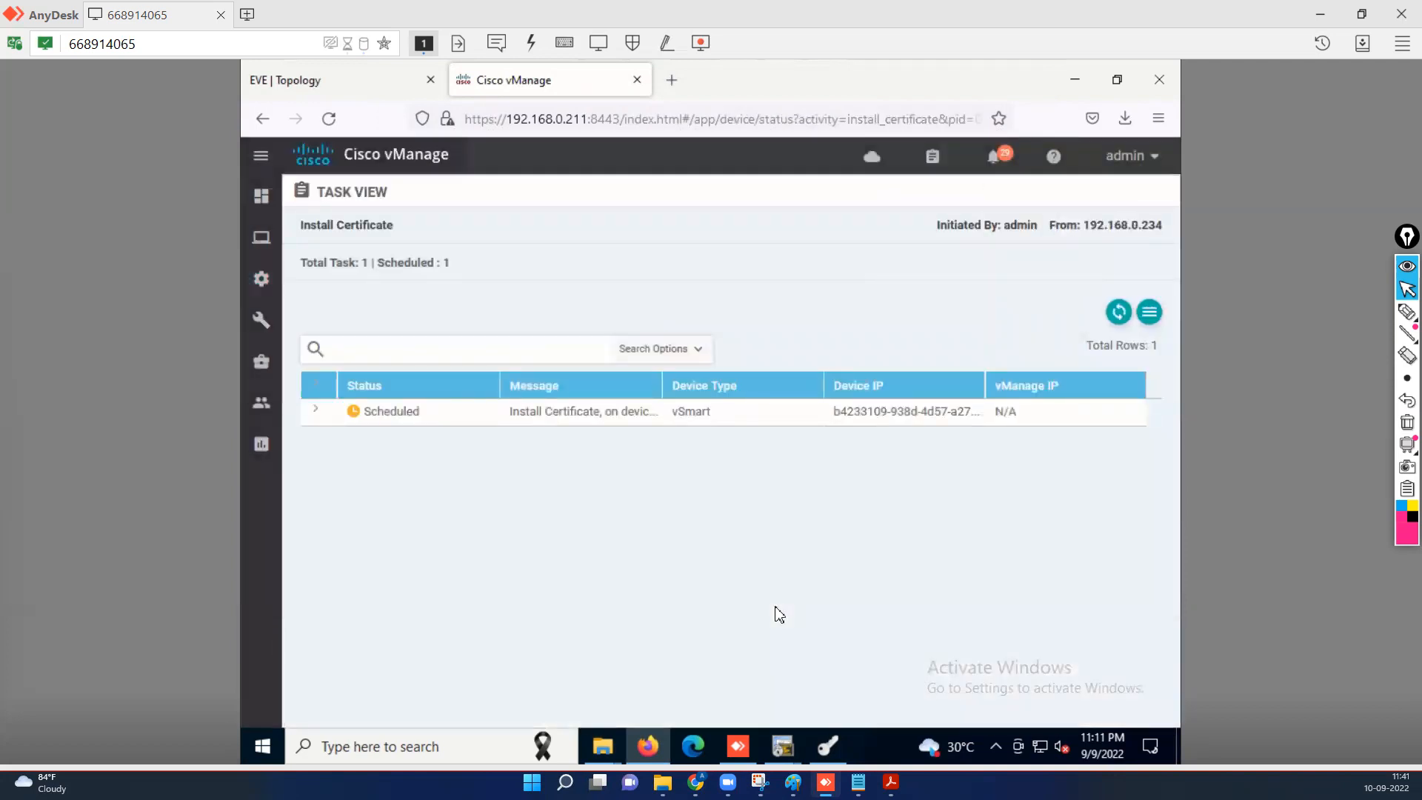
Expand the install task log to read the root-ca-chain validation failure.
click(317, 413)
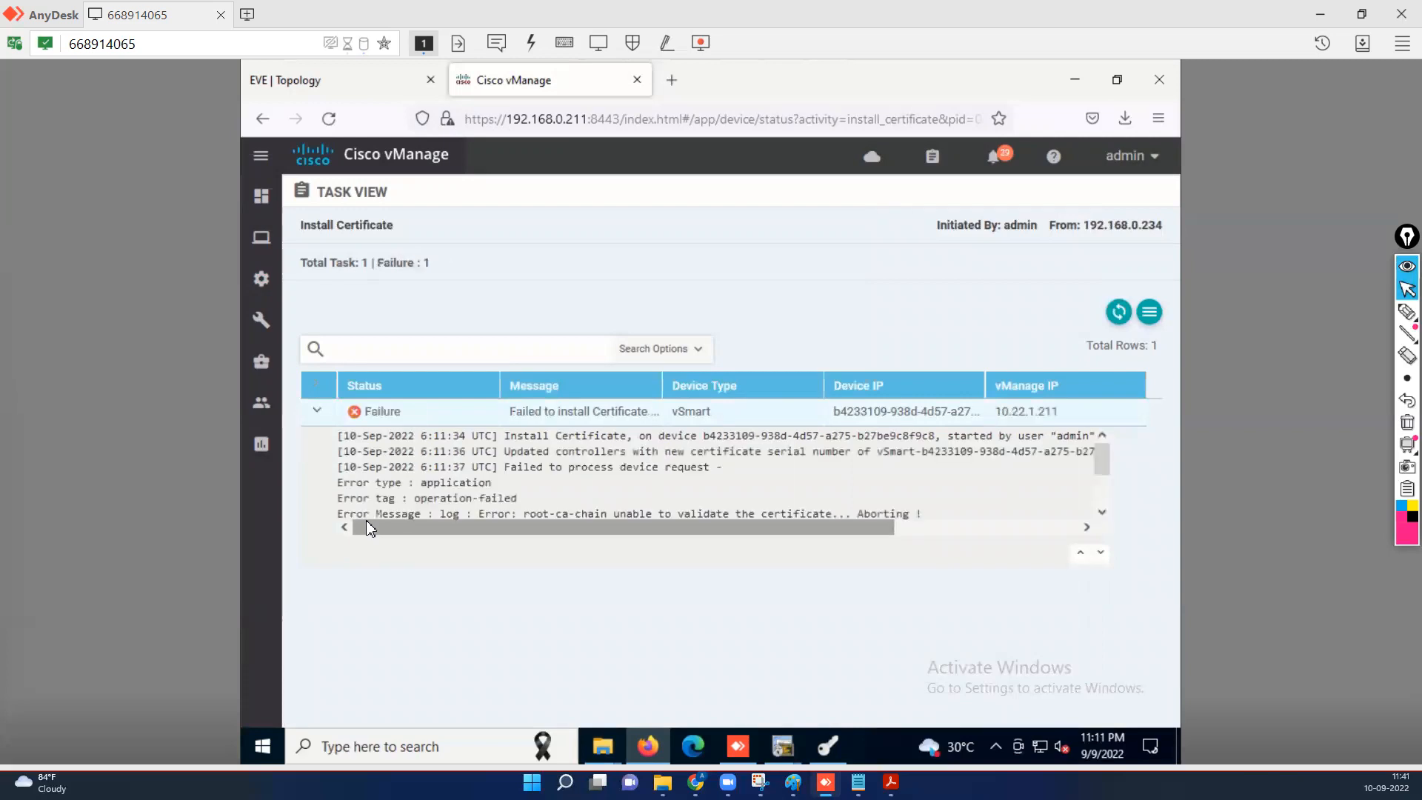
click(1102, 514)
click(1100, 513)
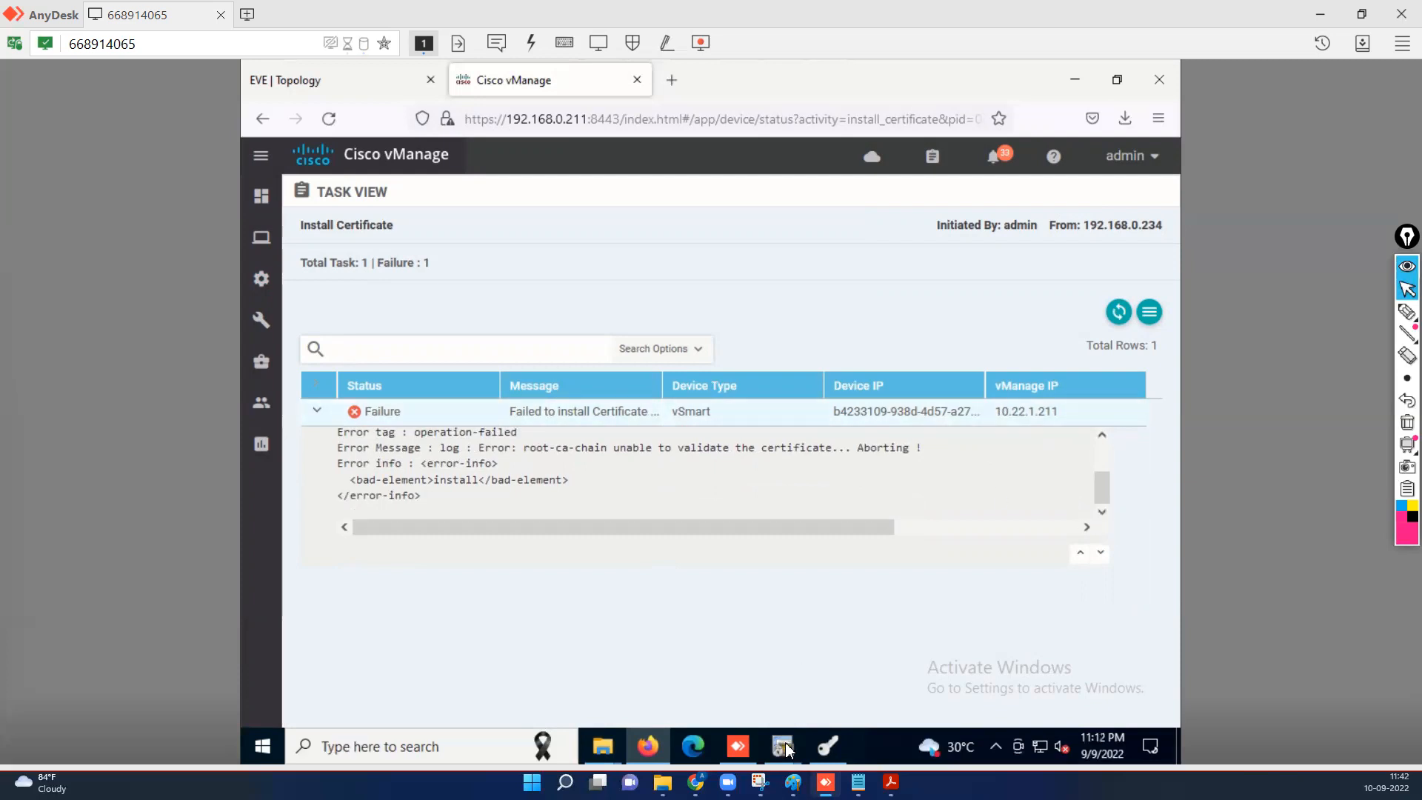
mouse_move(847, 756)
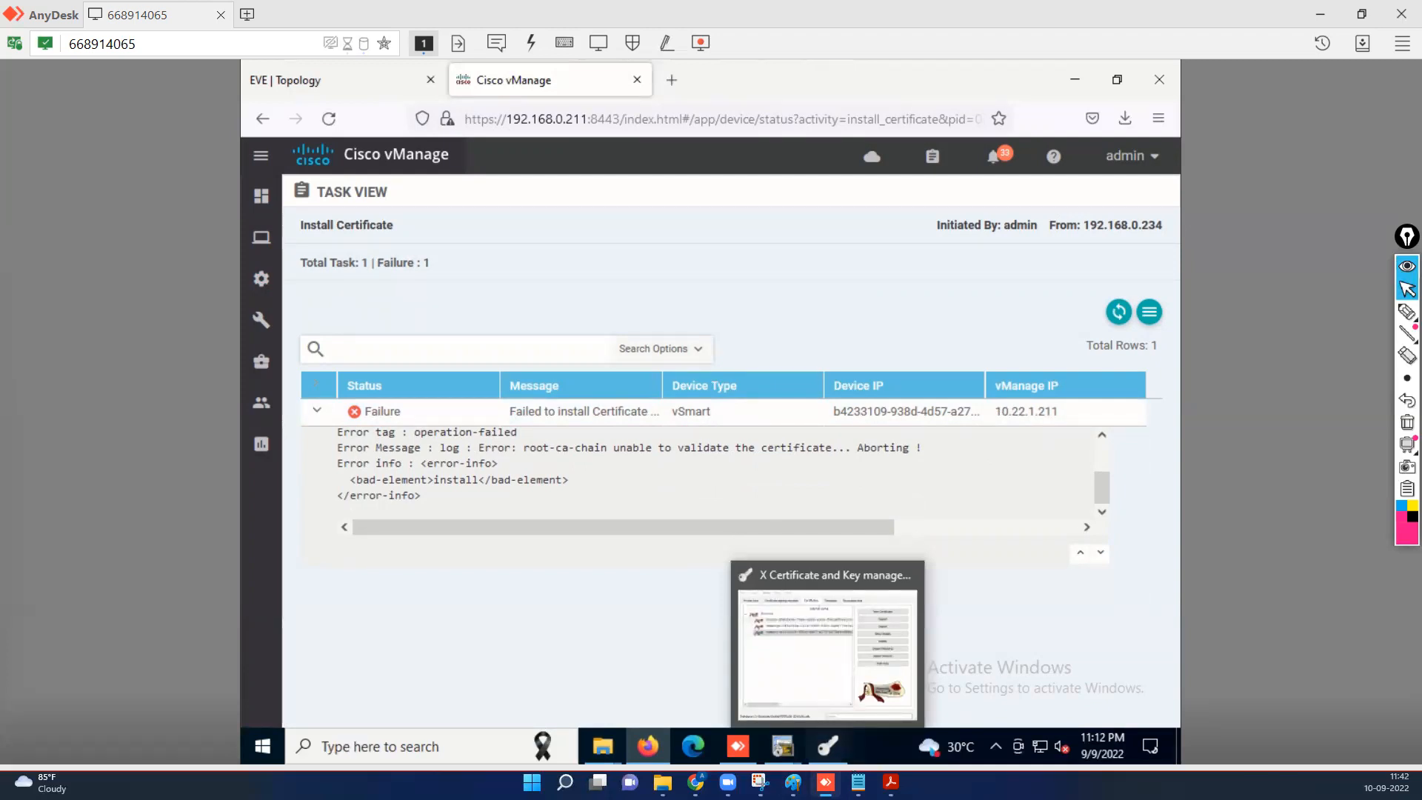
Review the Lab 6a vSmart system parameters in the lab PDF, then minimize Acrobat Reader.
click(891, 782)
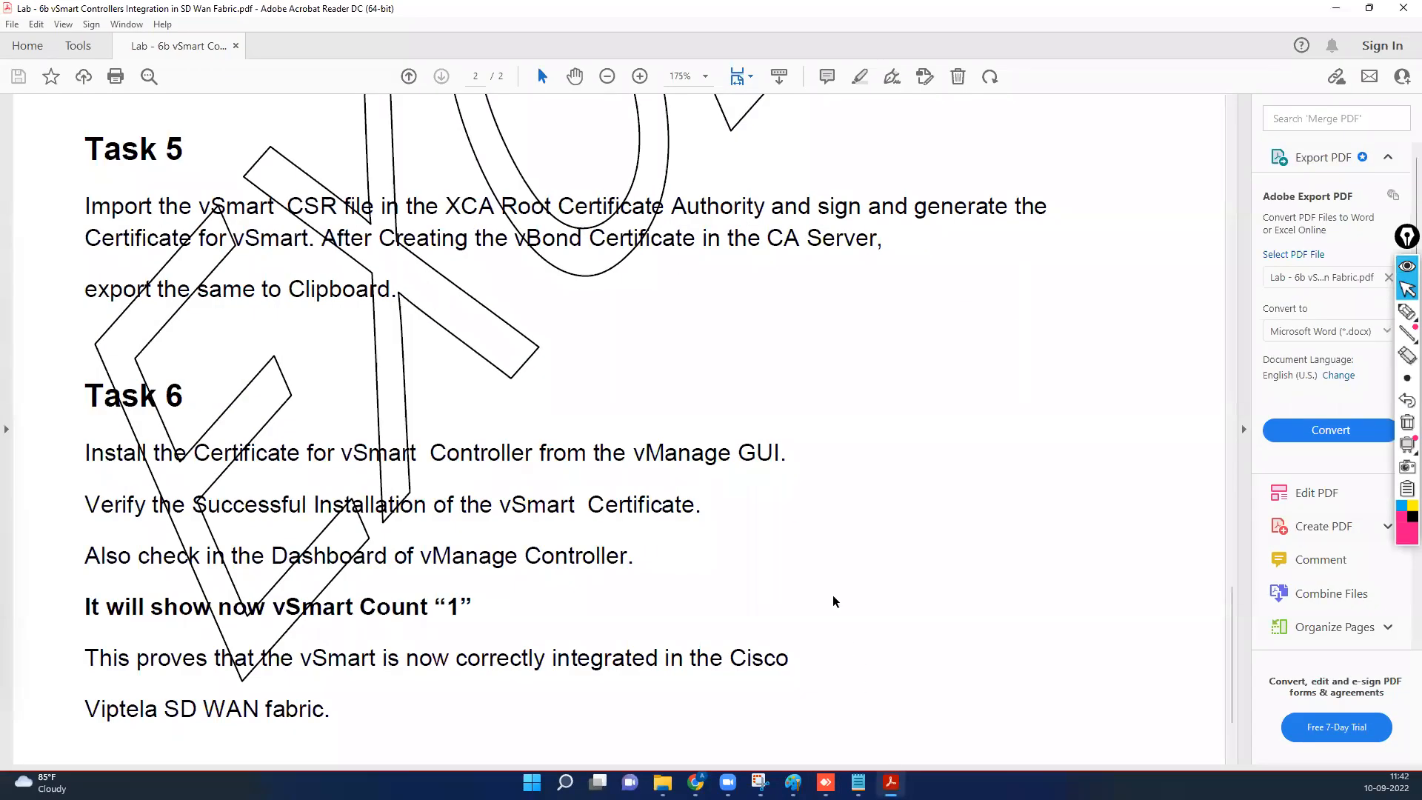
scroll(746, 424, up, 12)
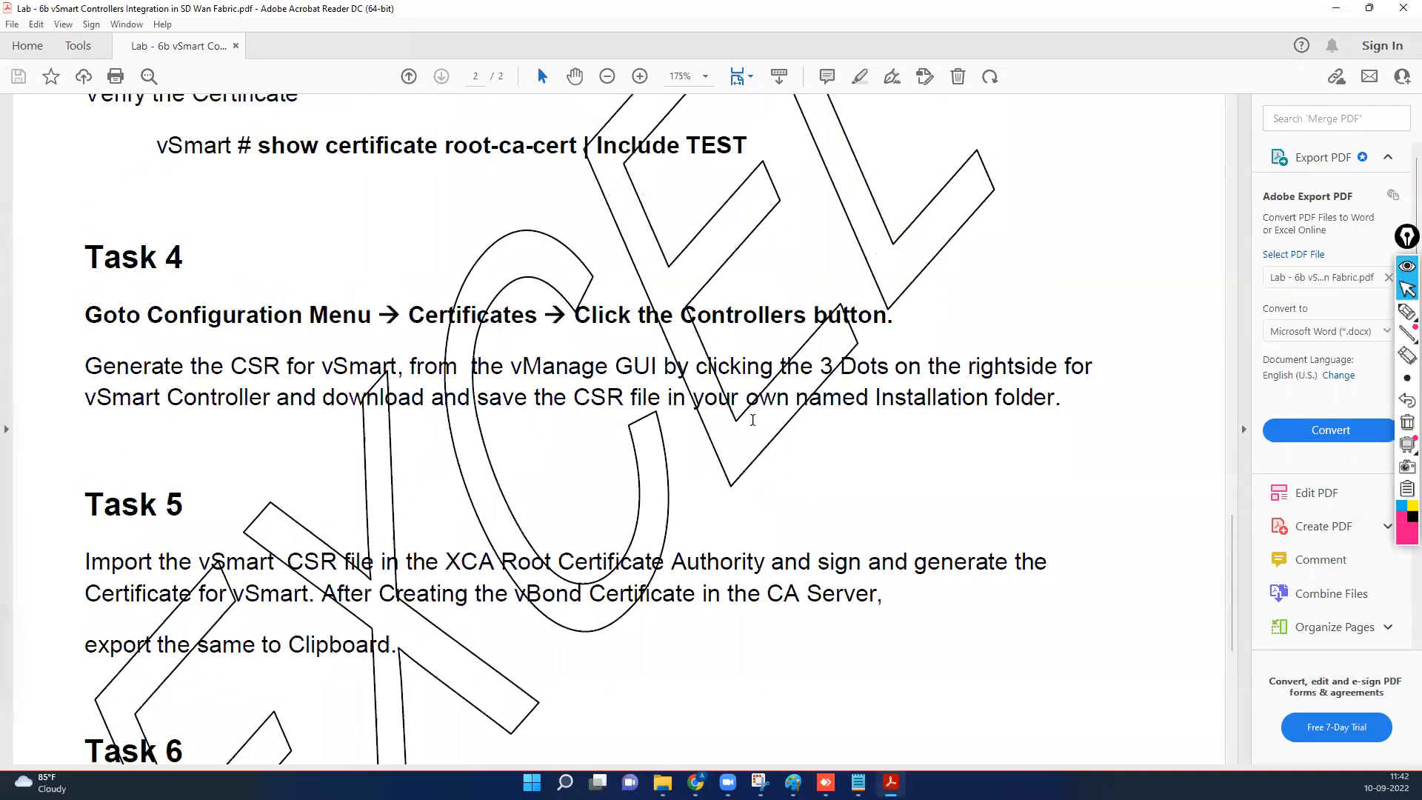
scroll(754, 423, up, 10)
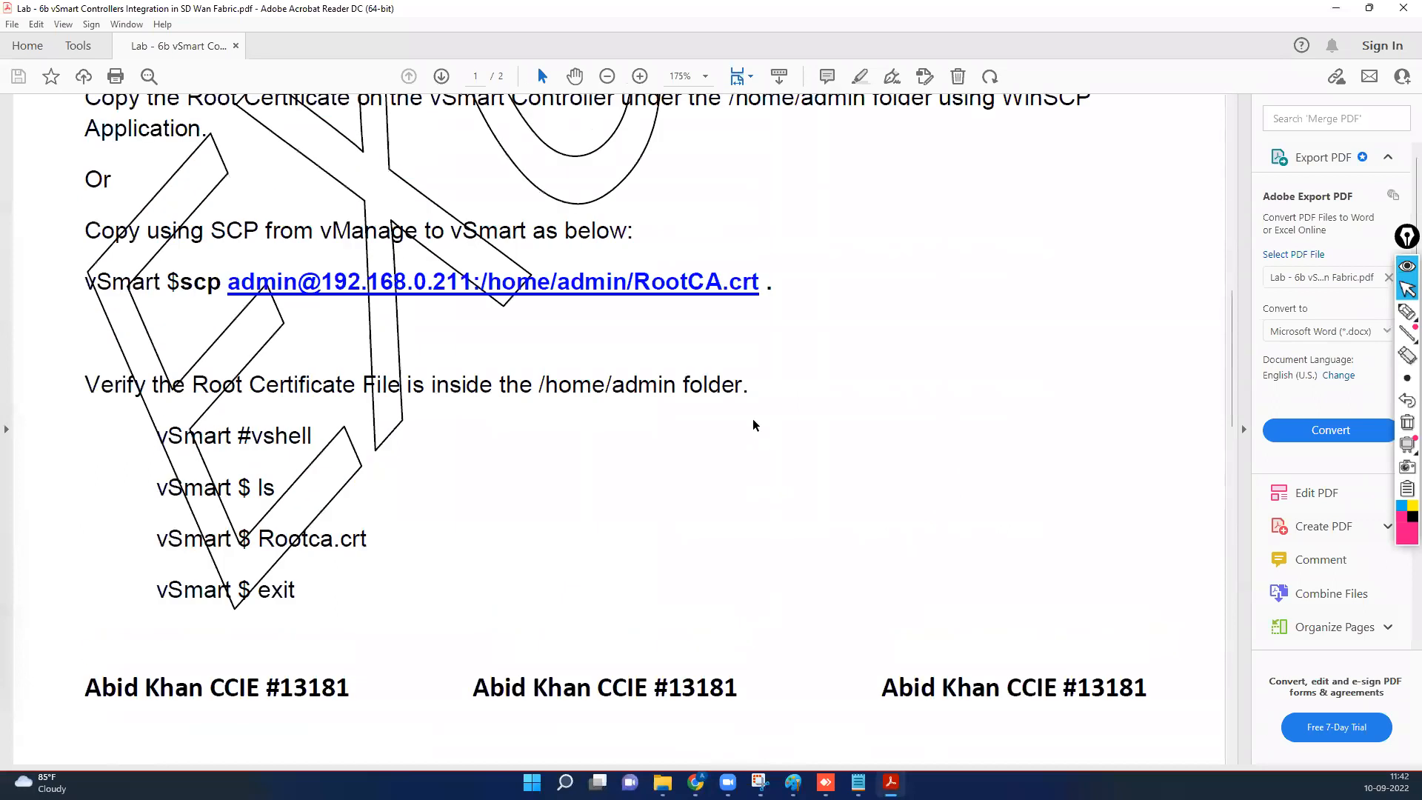
scroll(754, 423, up, 2)
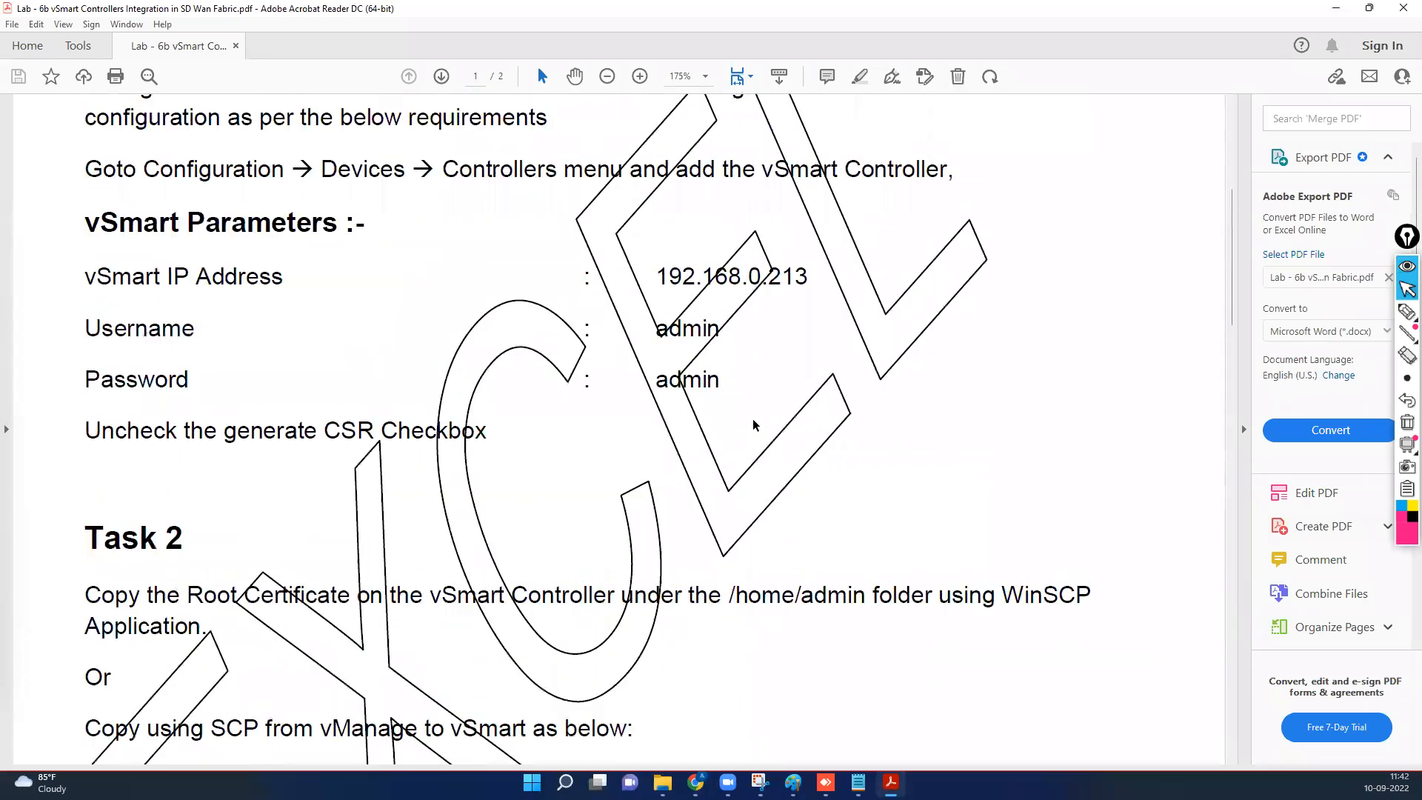
scroll(754, 424, up, 2)
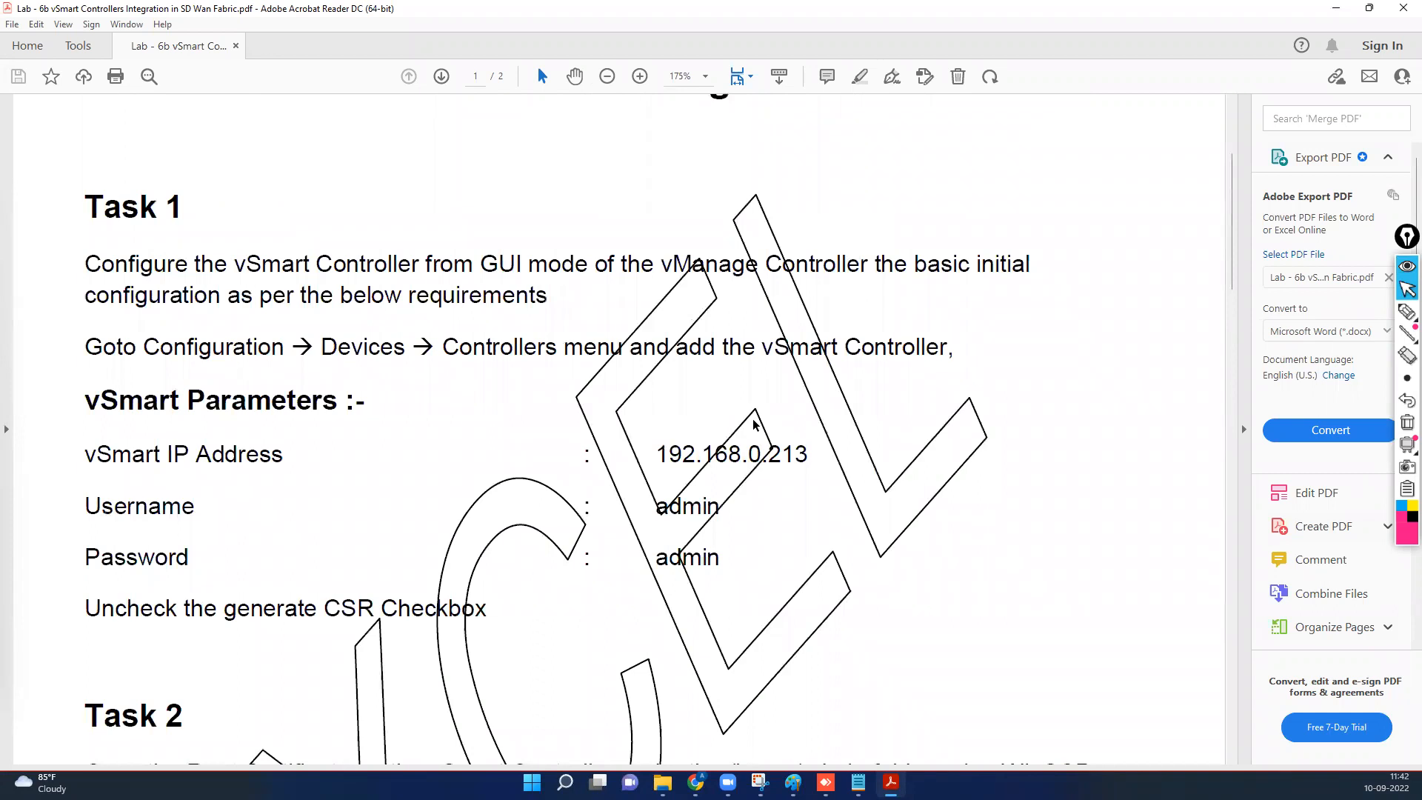
scroll(754, 424, up, 2)
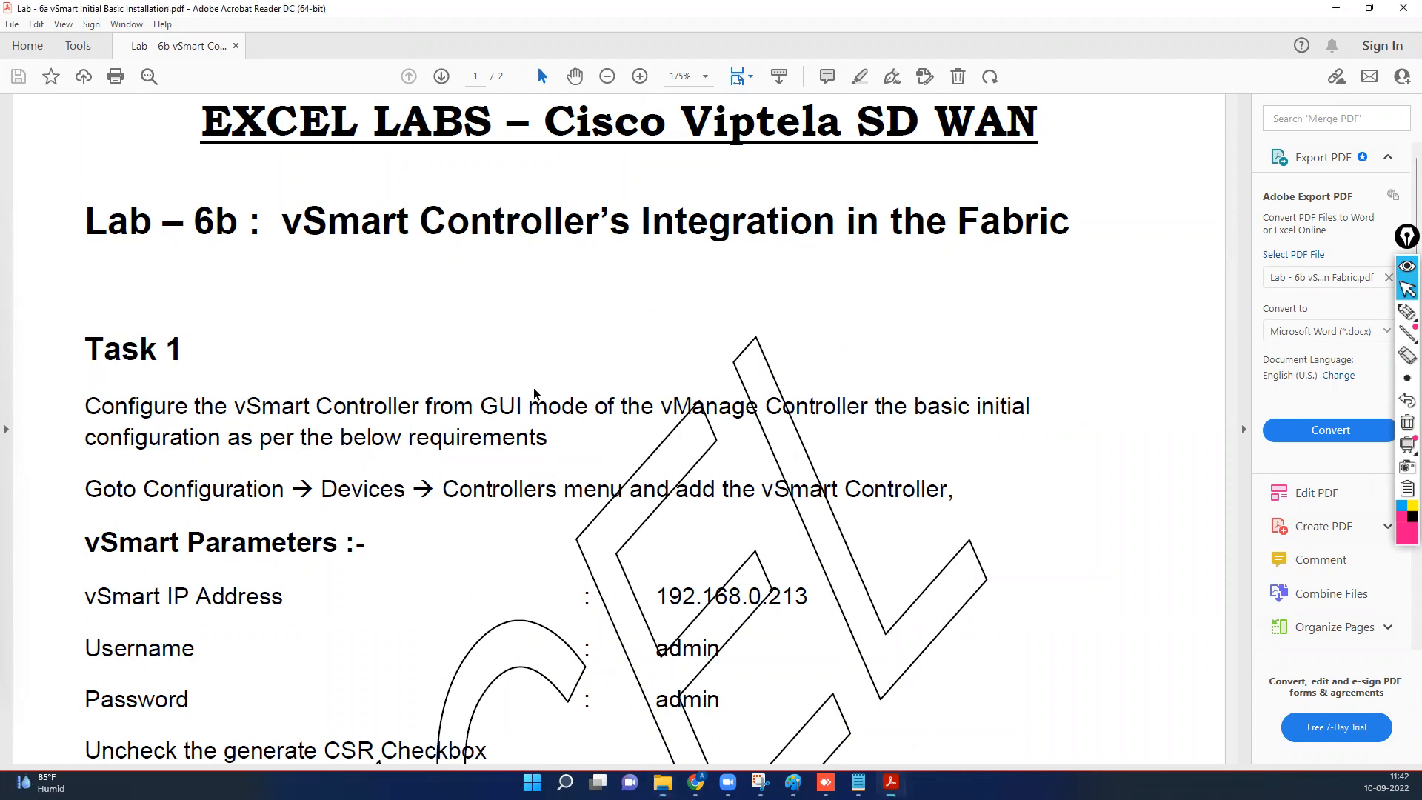
scroll(822, 517, down, 3)
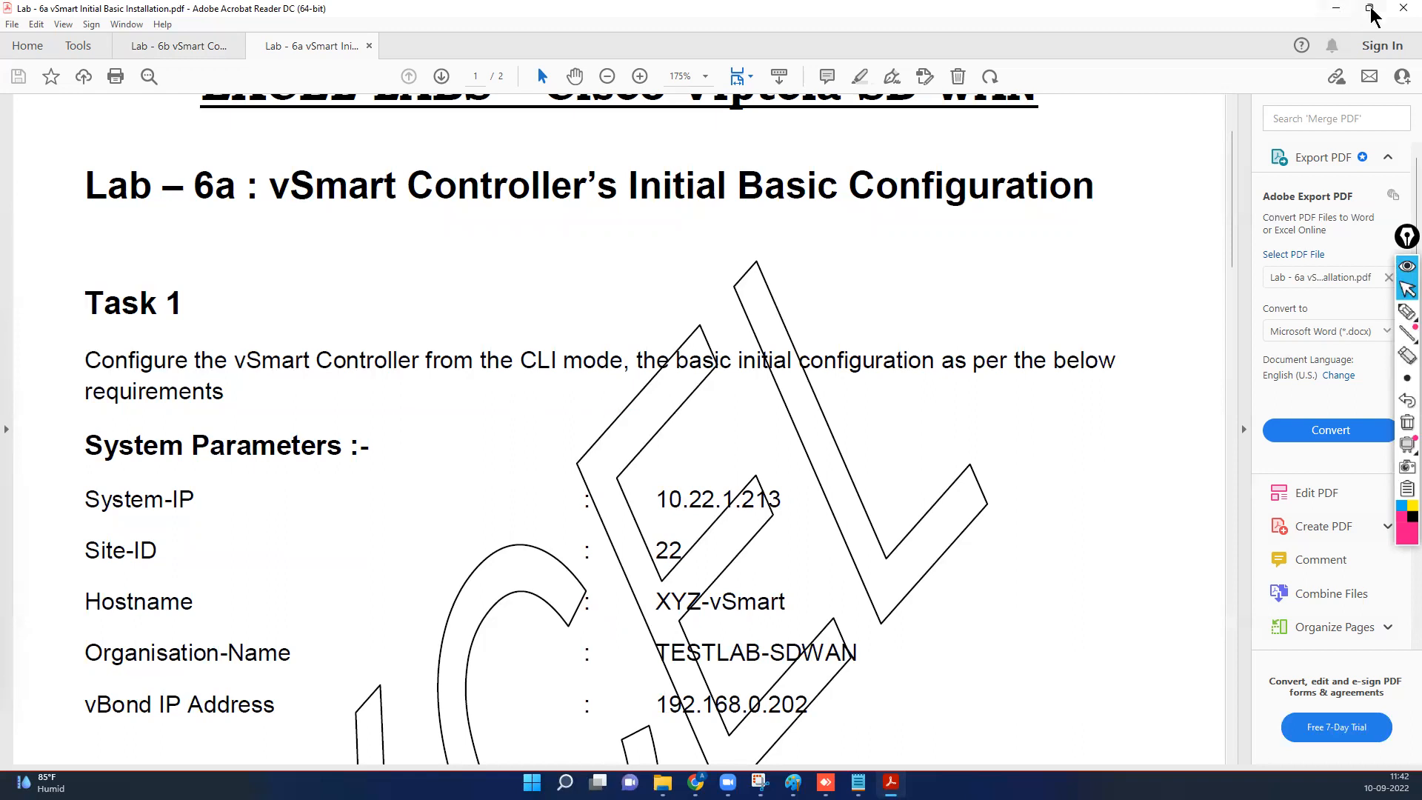
click(1335, 9)
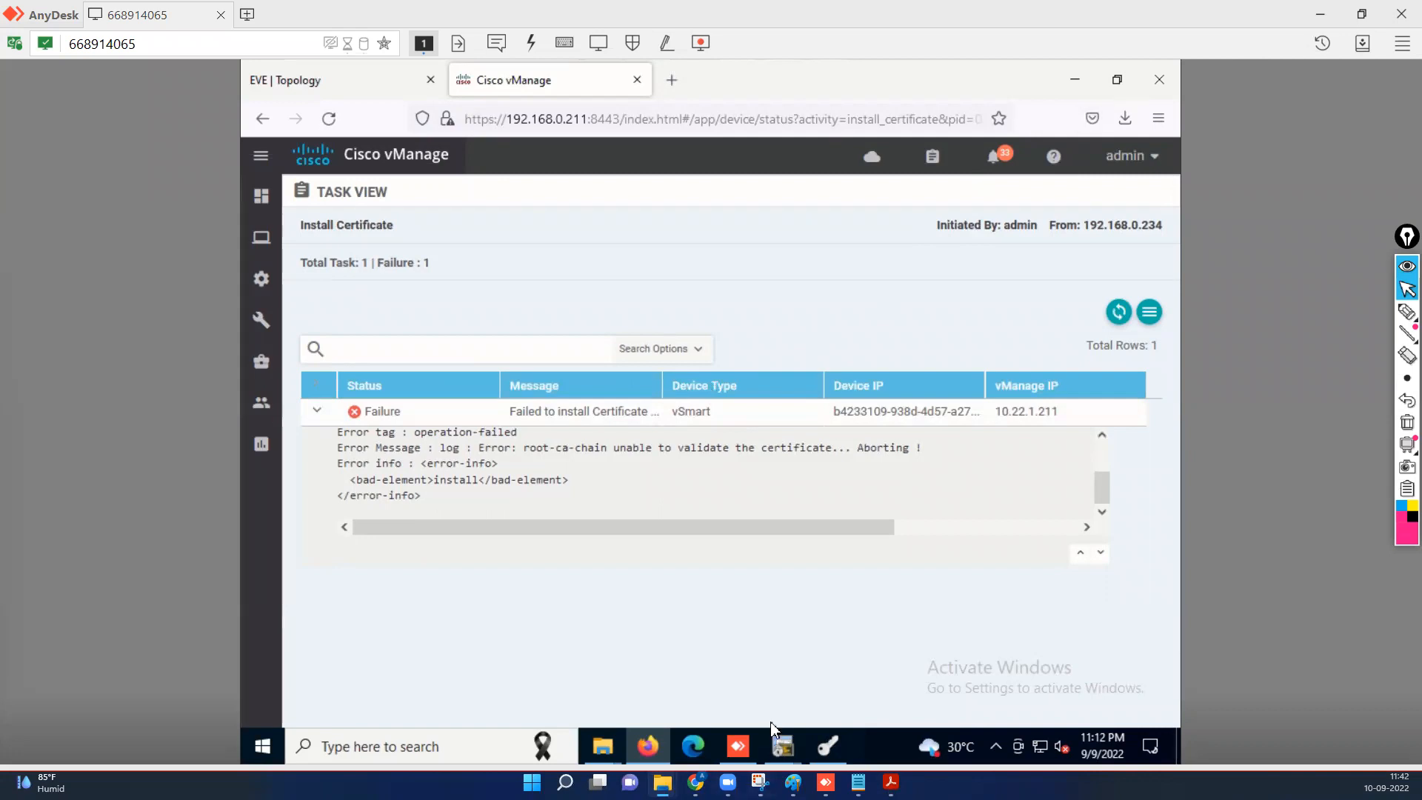
Check the open SecureCRT sessions and bring the XCA certificate manager forward over vManage.
click(778, 750)
mouse_move(725, 670)
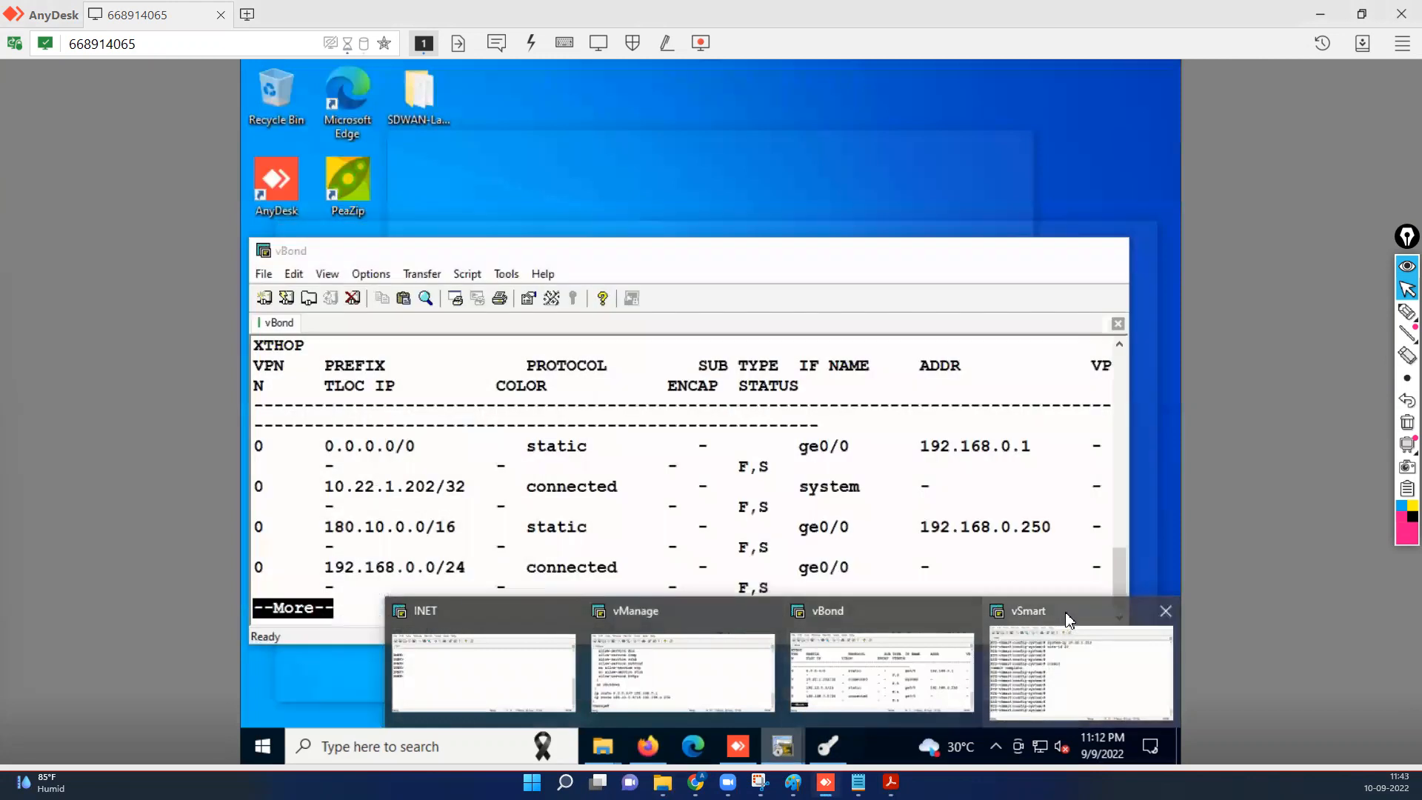
mouse_move(1069, 620)
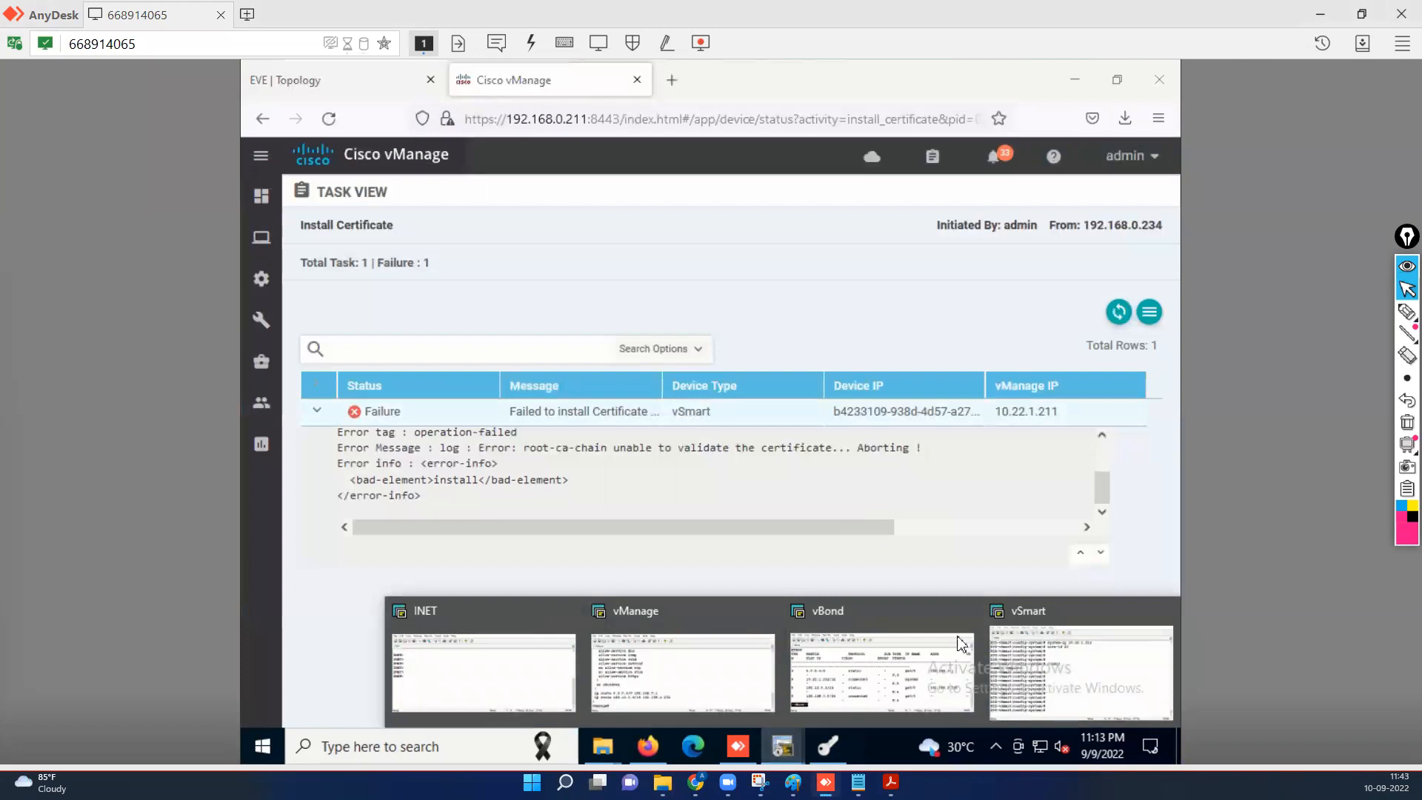
mouse_move(1040, 666)
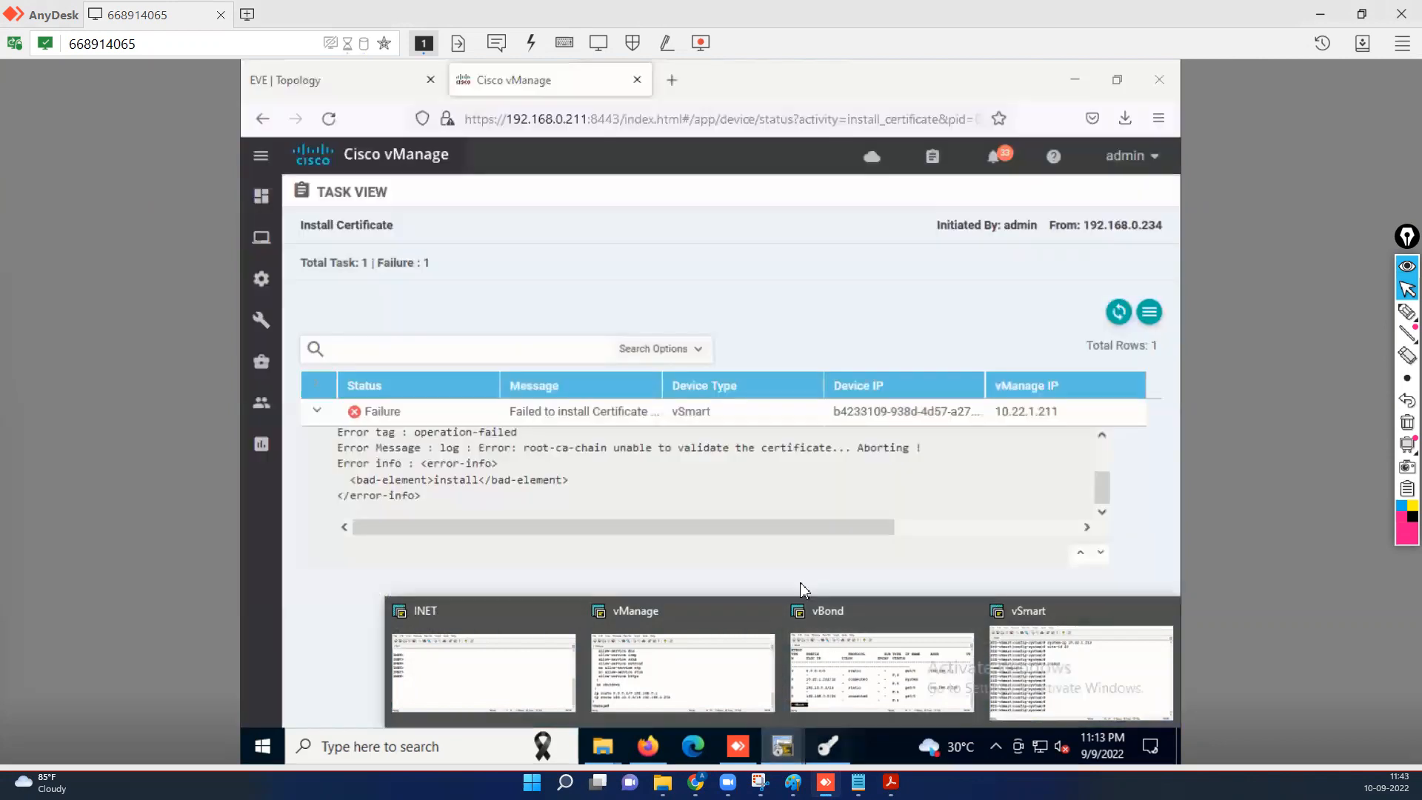
Remove the vsmart certificate and its signing request from XCA again.
click(827, 745)
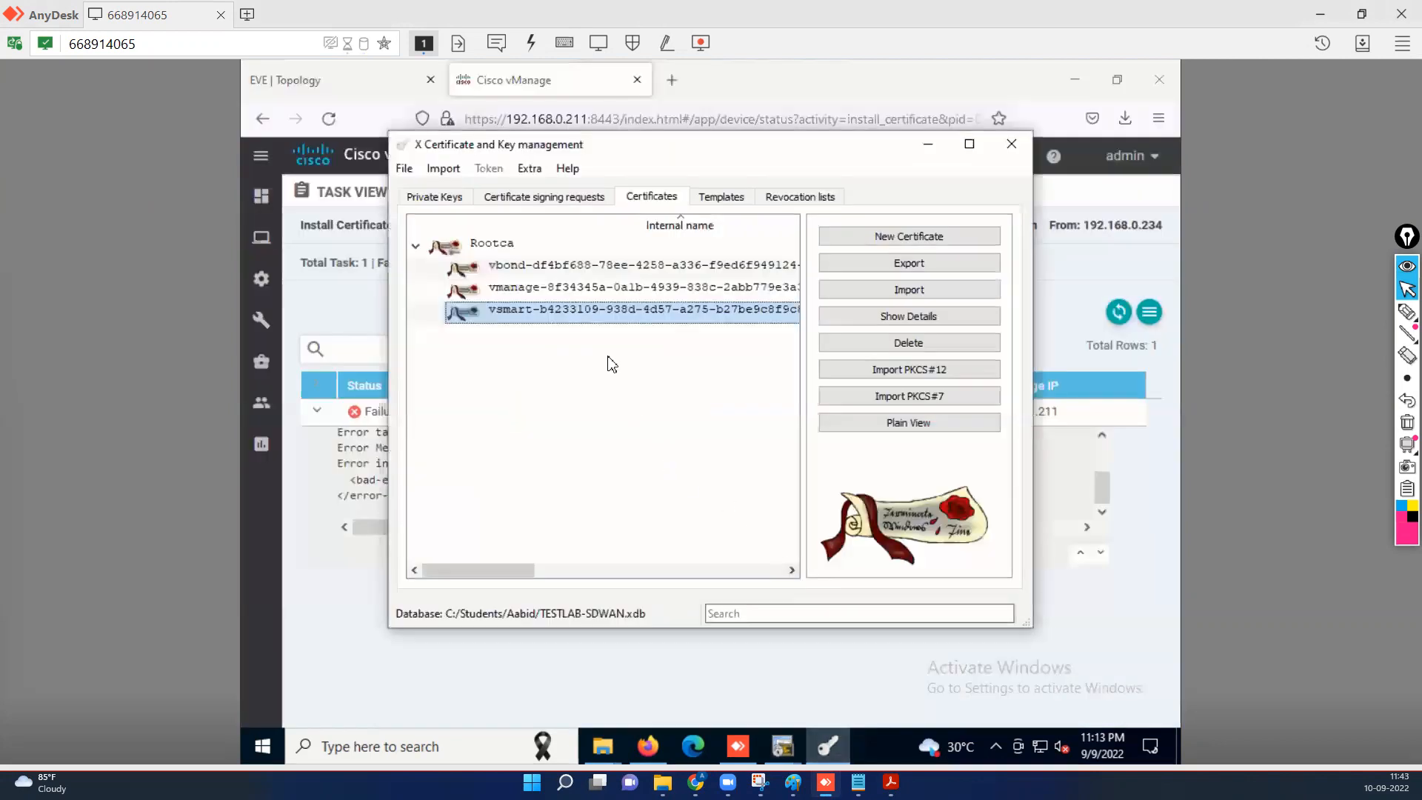
click(934, 342)
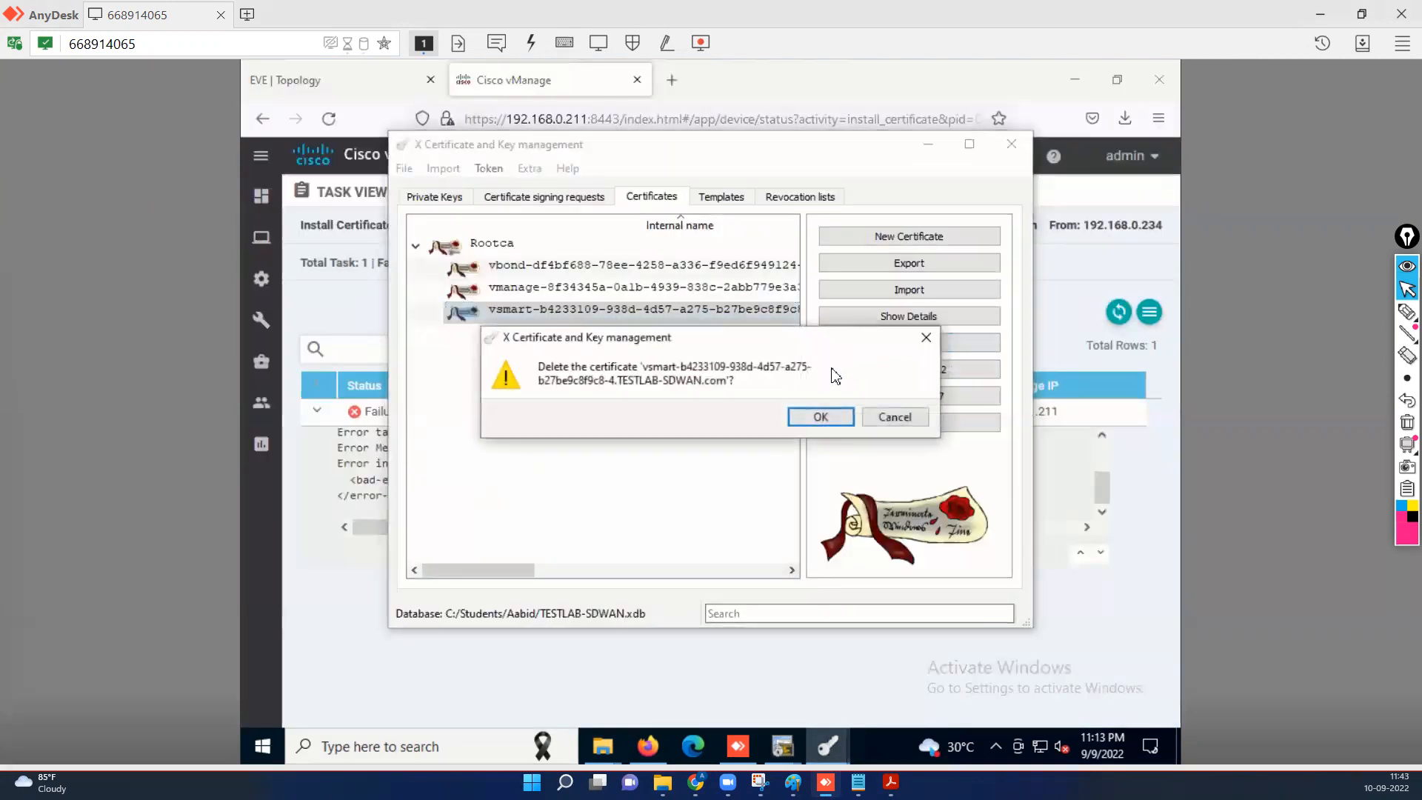
click(821, 417)
click(545, 196)
click(518, 290)
click(910, 288)
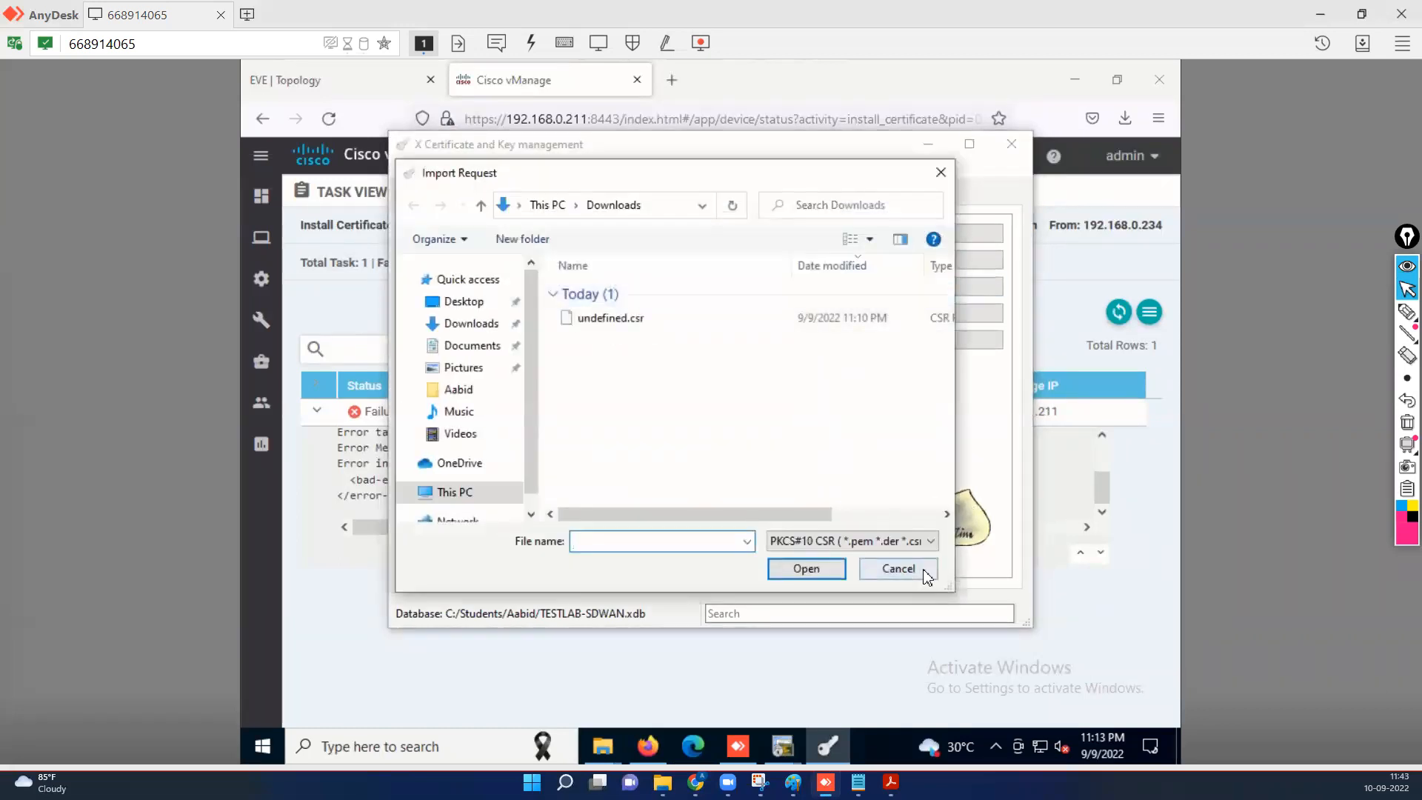
key(Escape)
click(482, 300)
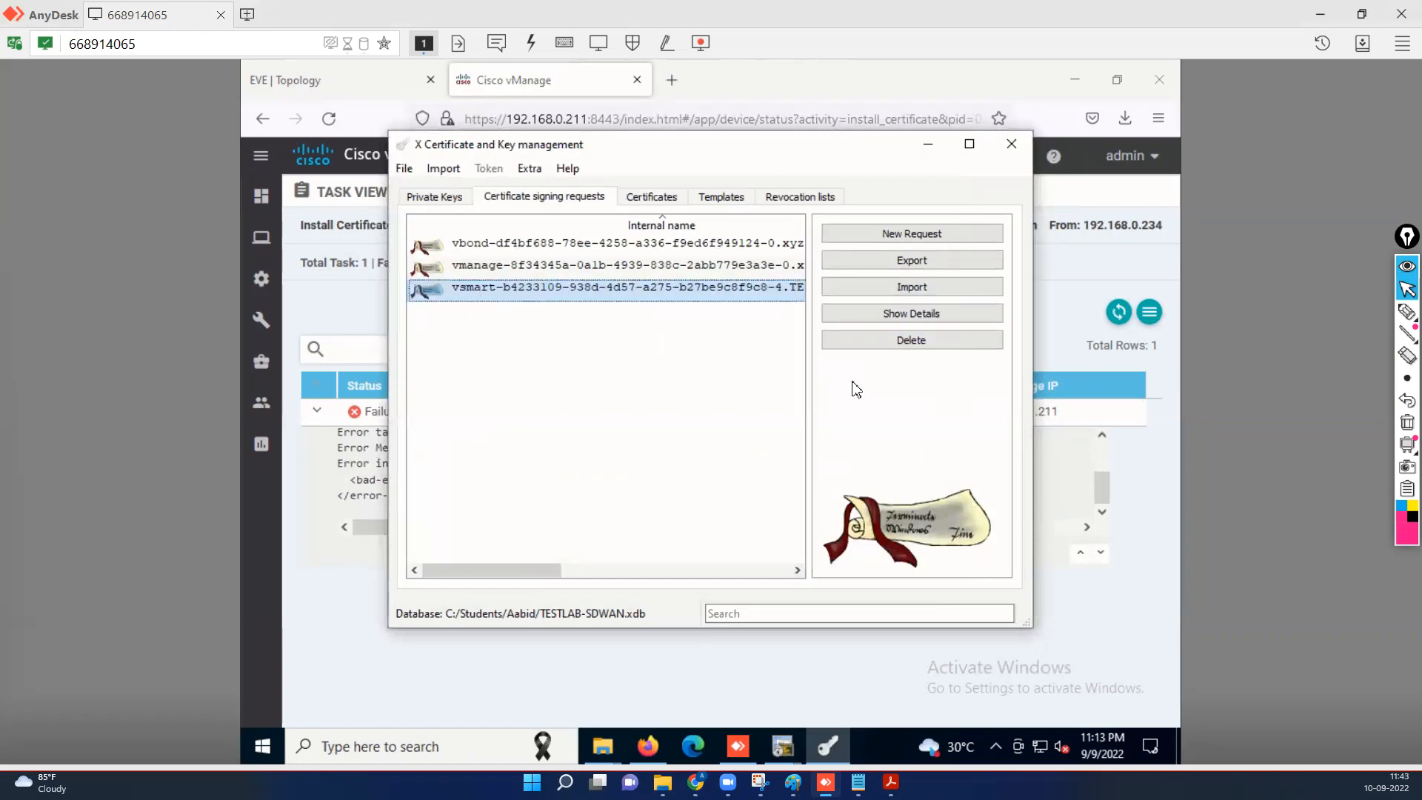
click(912, 342)
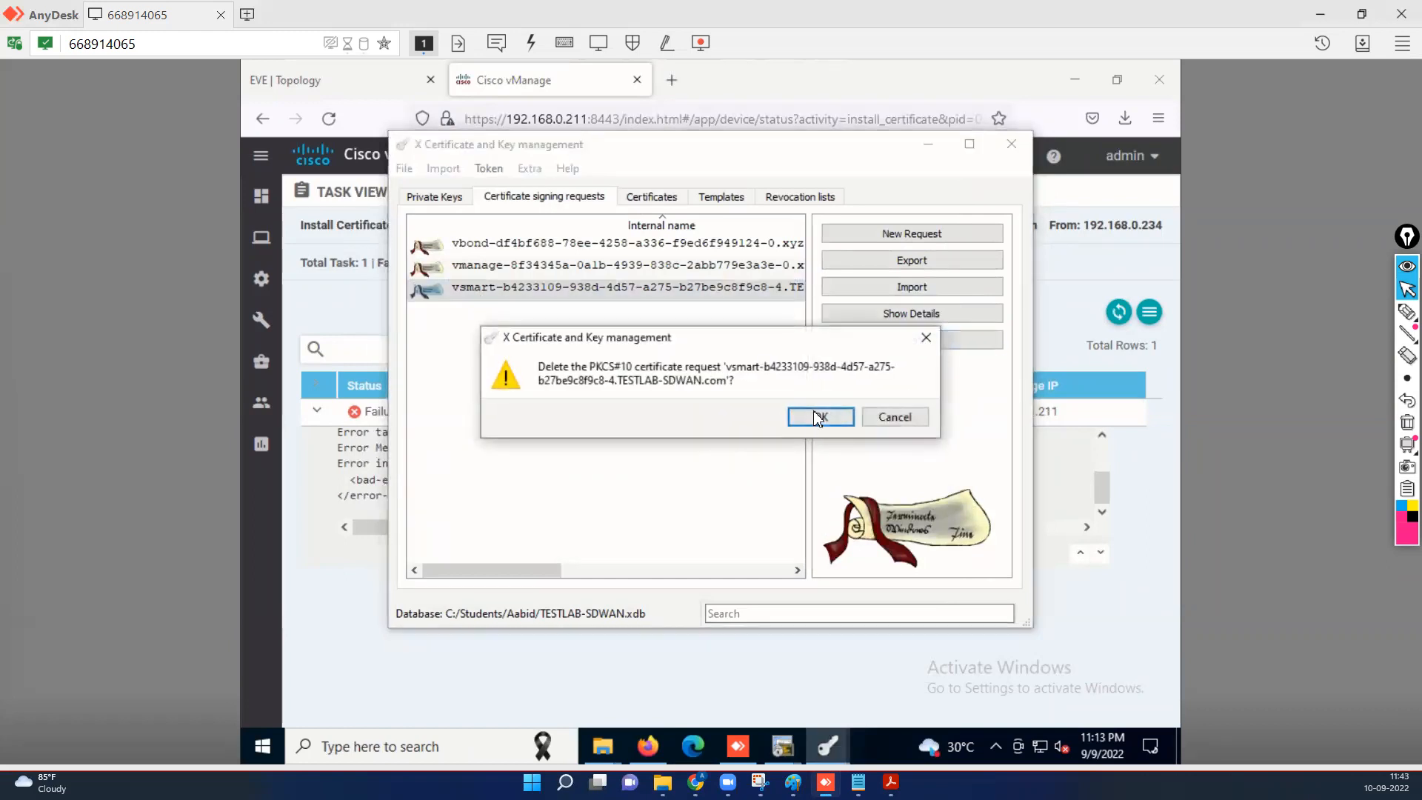
click(817, 416)
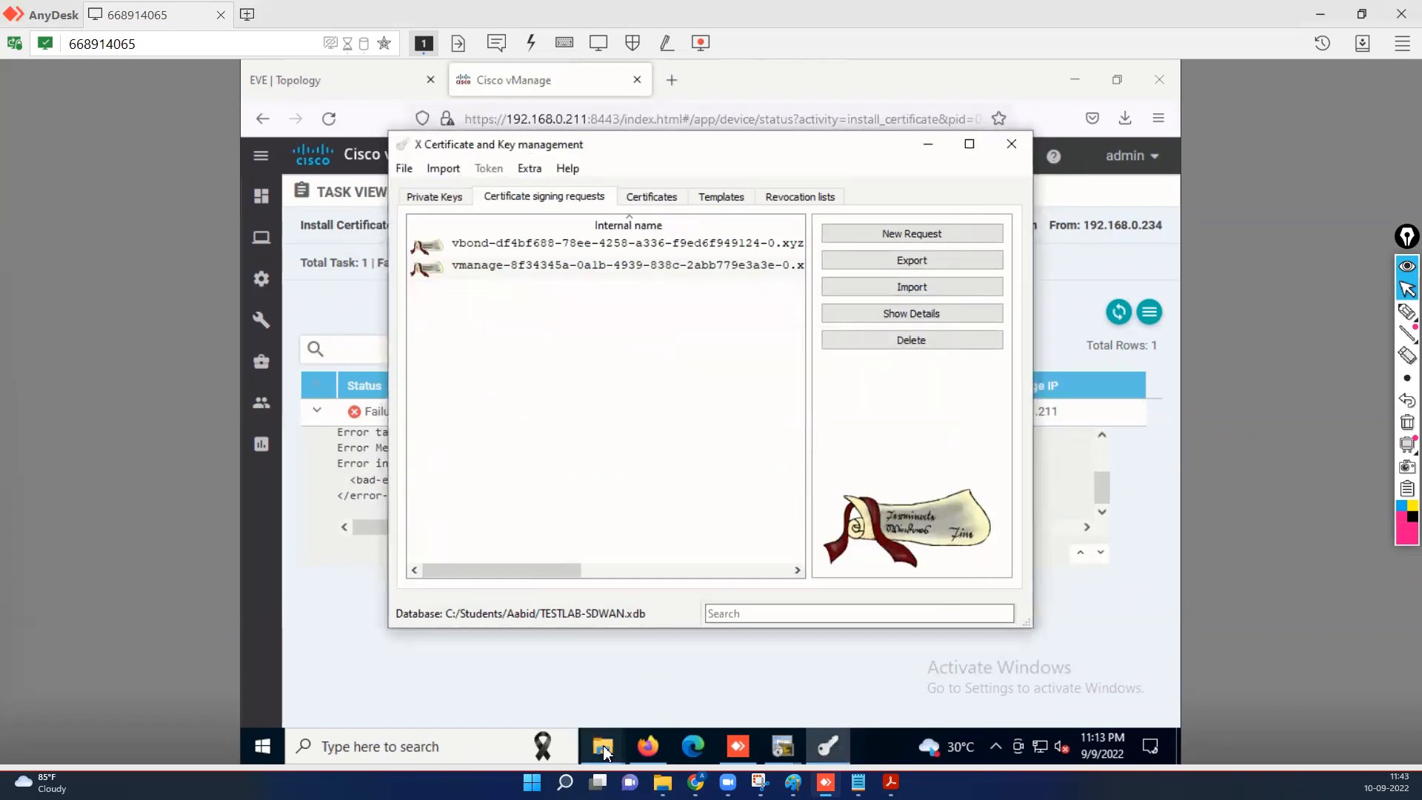
Permanently delete undefined.csr from Downloads and minimize XCA to reveal vManage.
mouse_move(605, 751)
click(696, 655)
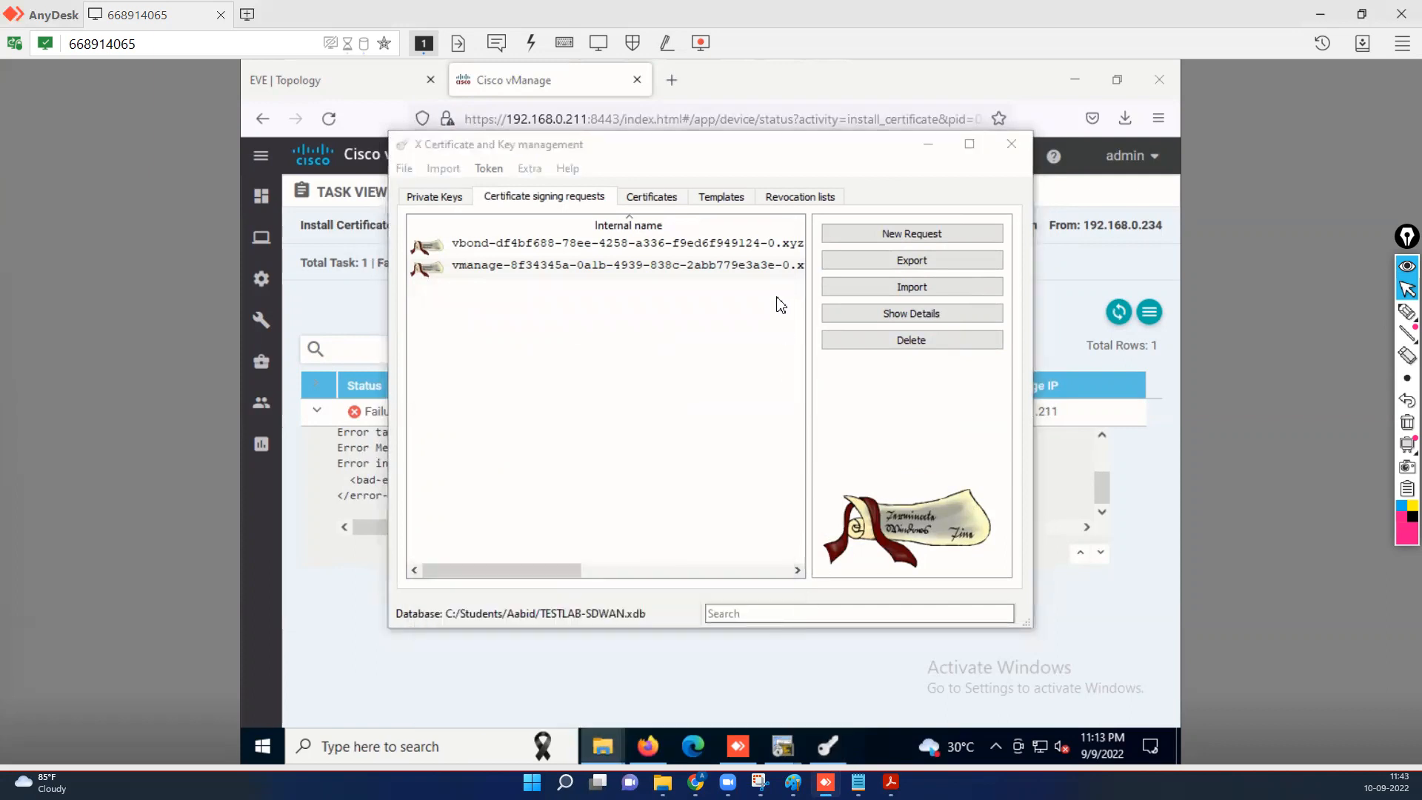
click(641, 330)
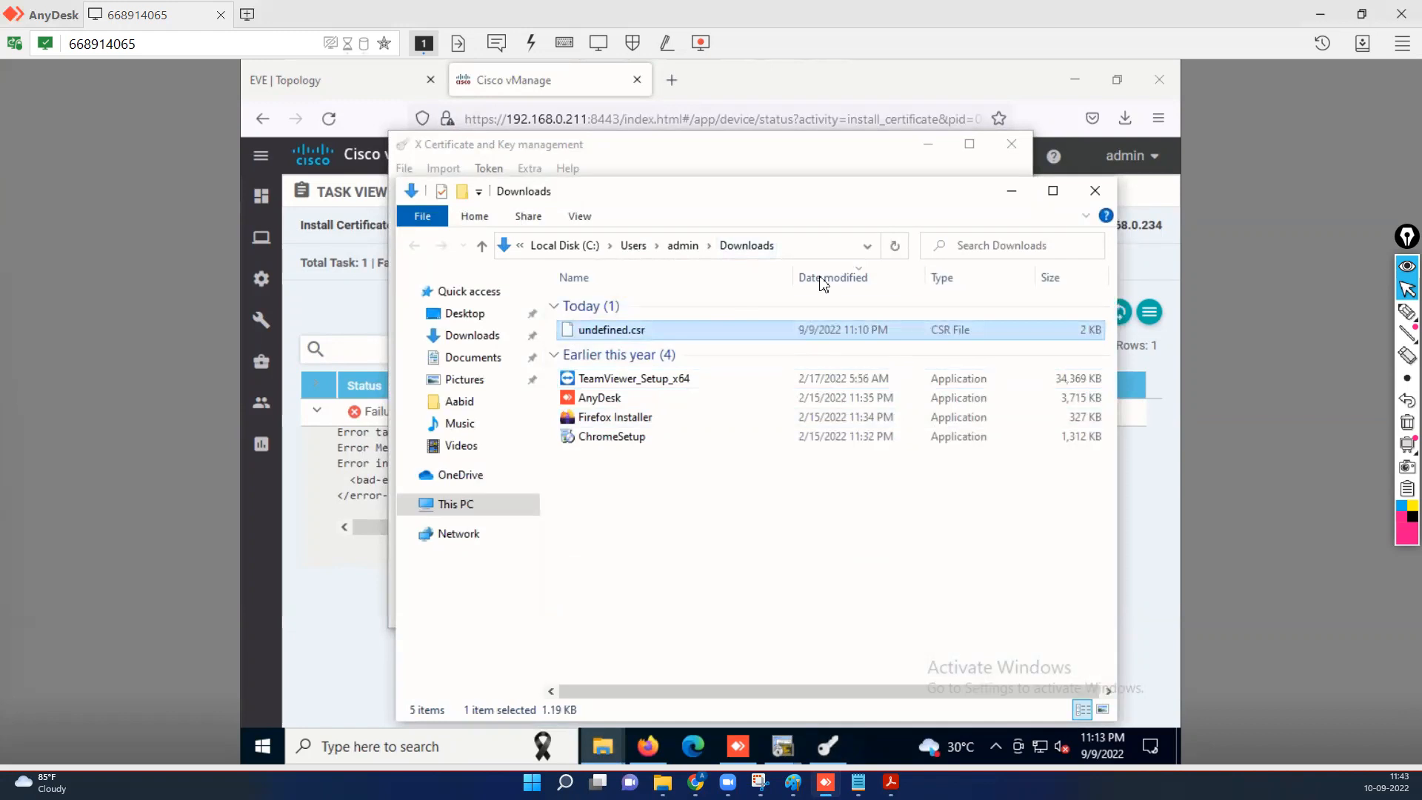
key(shift+Delete)
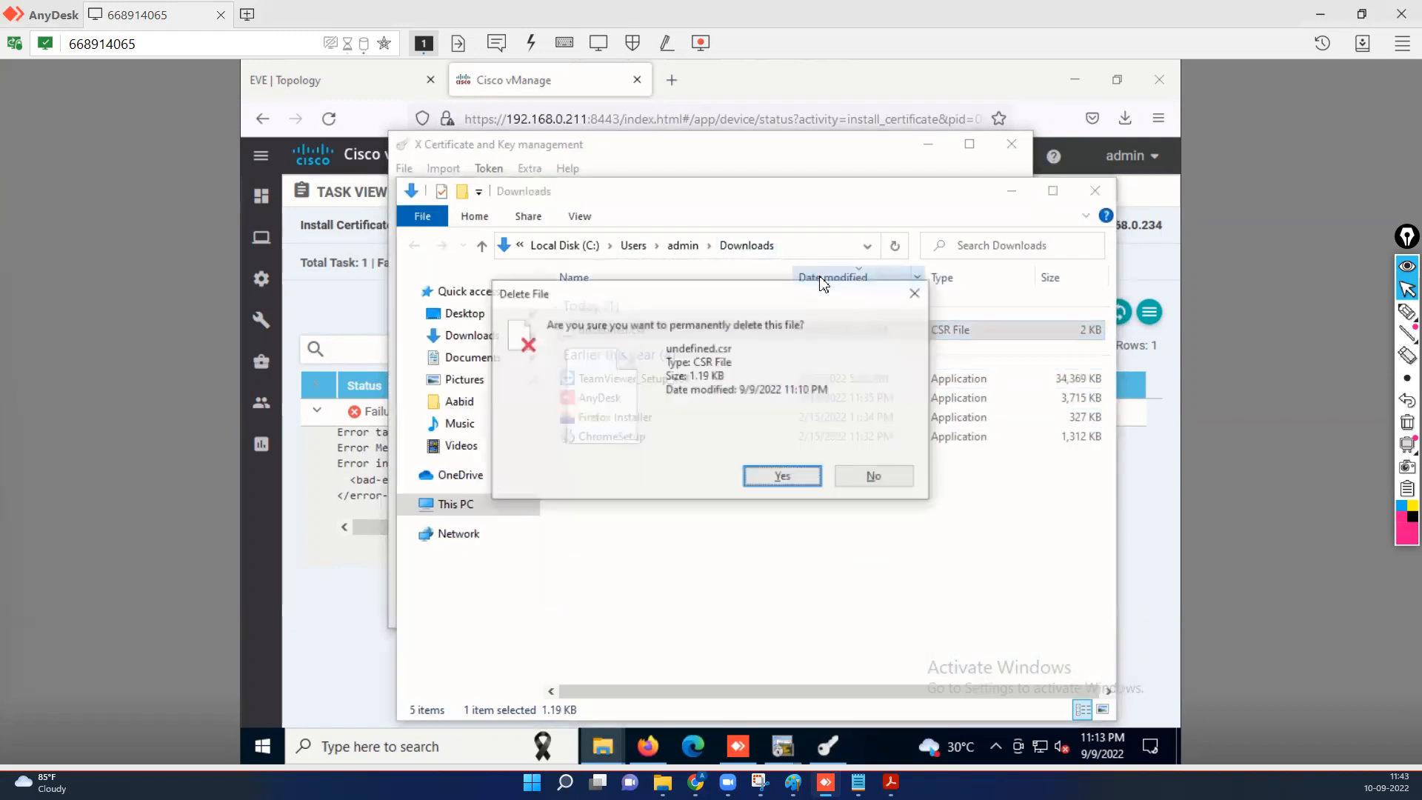
key(Return)
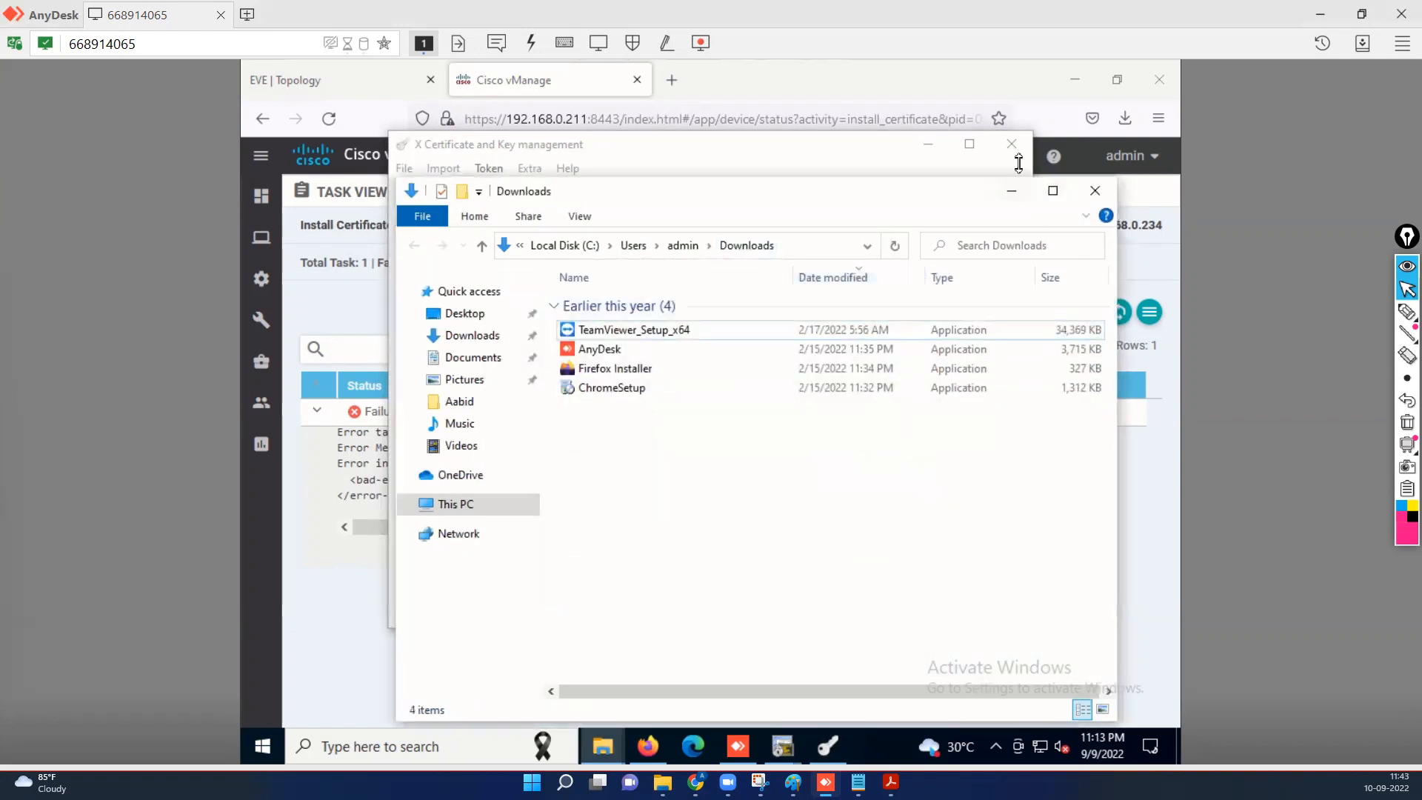
click(931, 143)
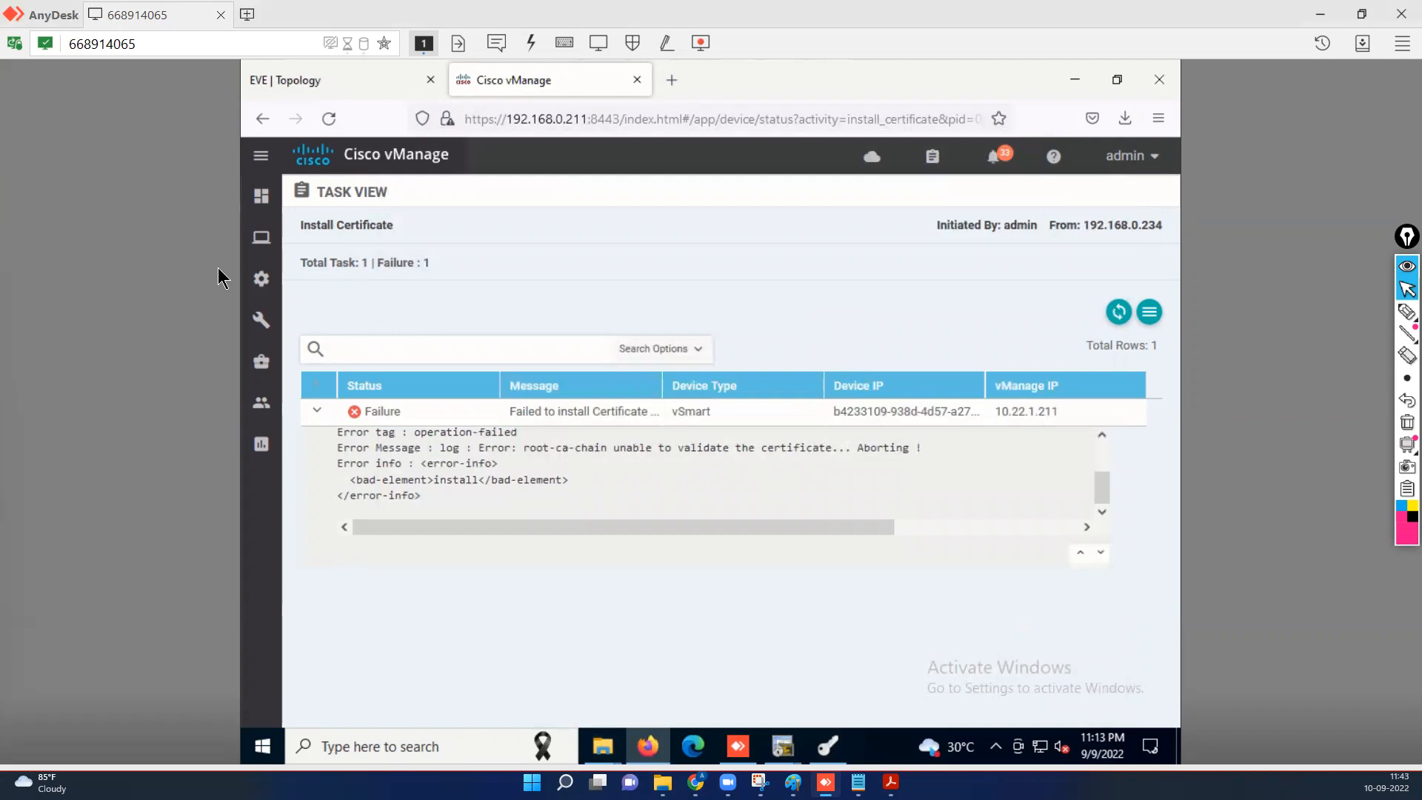
Invalidate the vSmart entry in the Controllers certificate list, leaving only vBond and vManage.
mouse_move(261, 278)
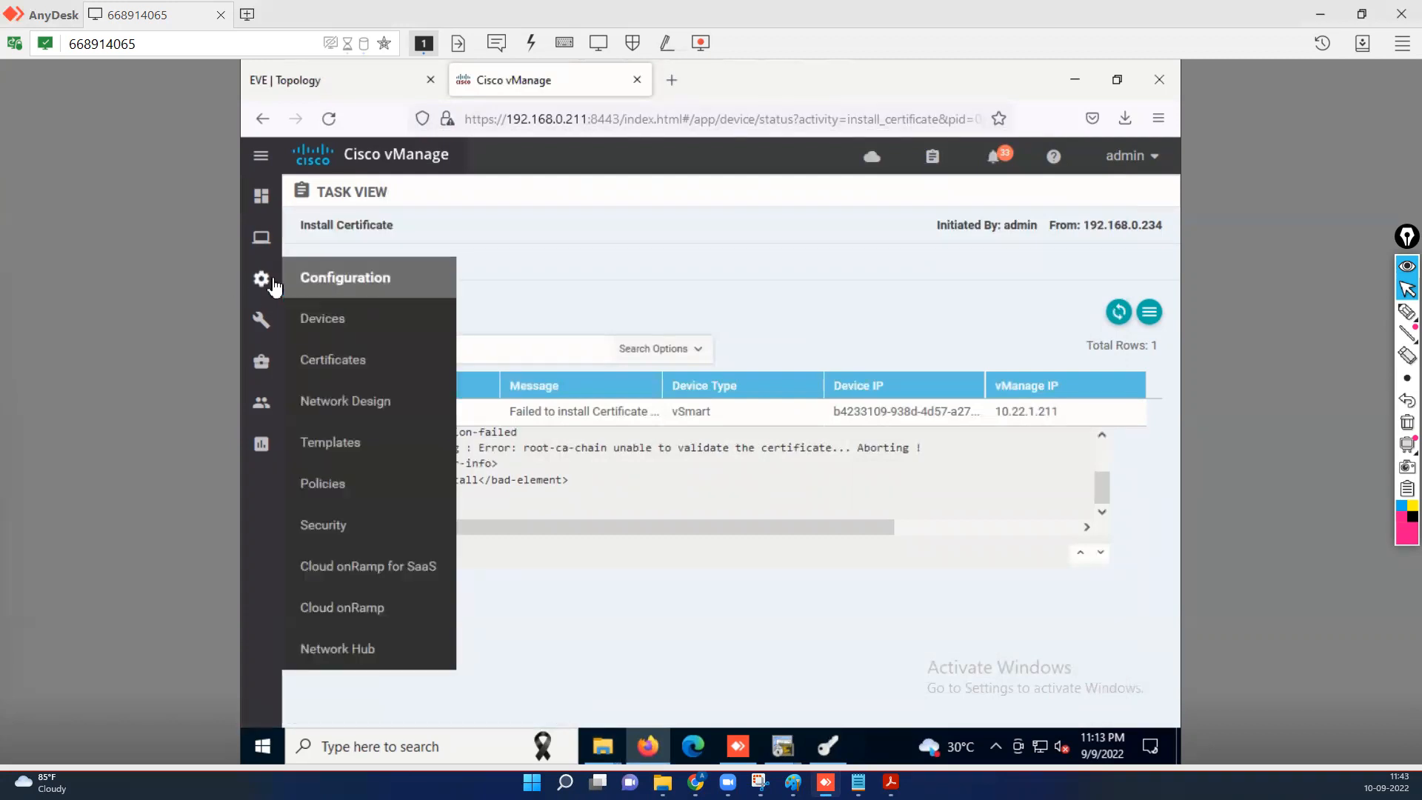
click(326, 360)
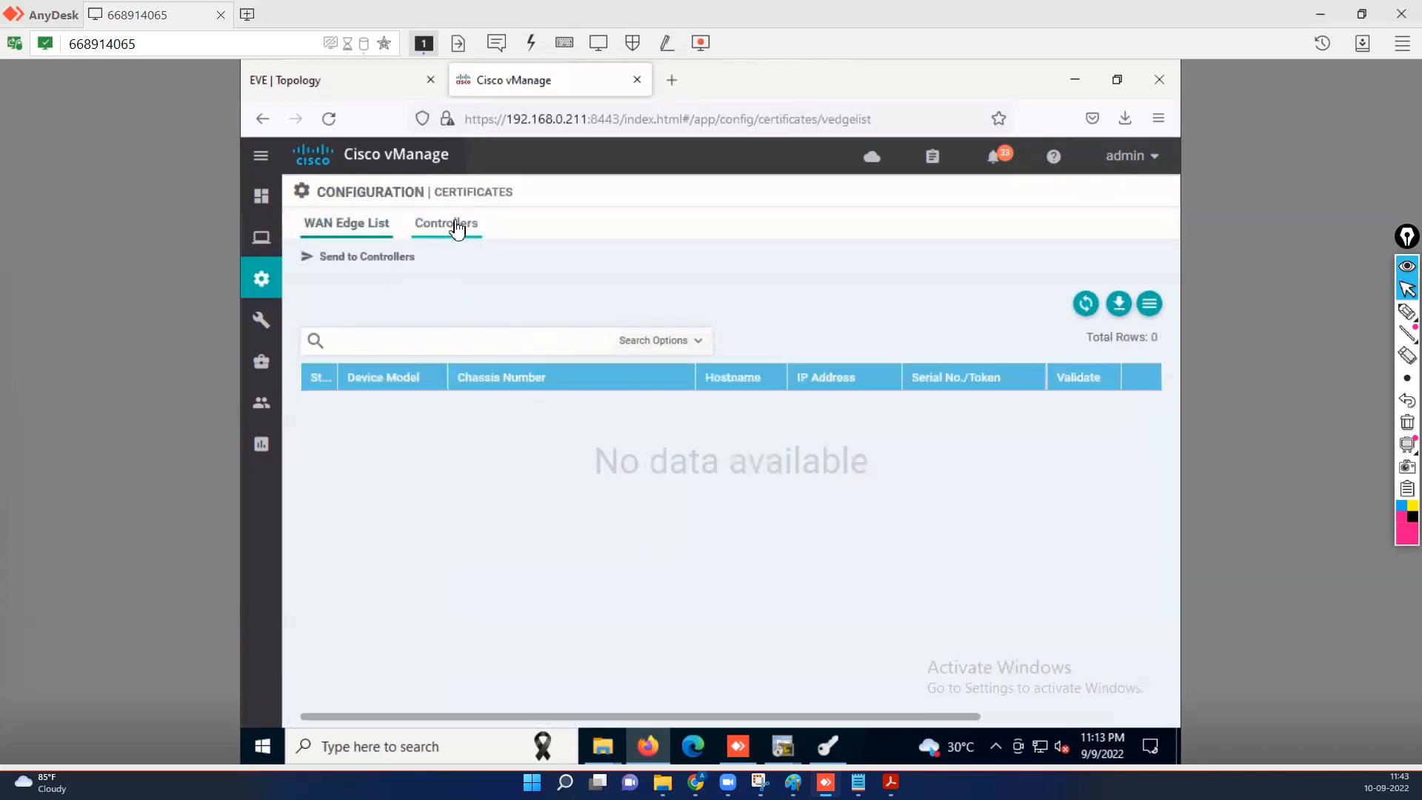
click(454, 225)
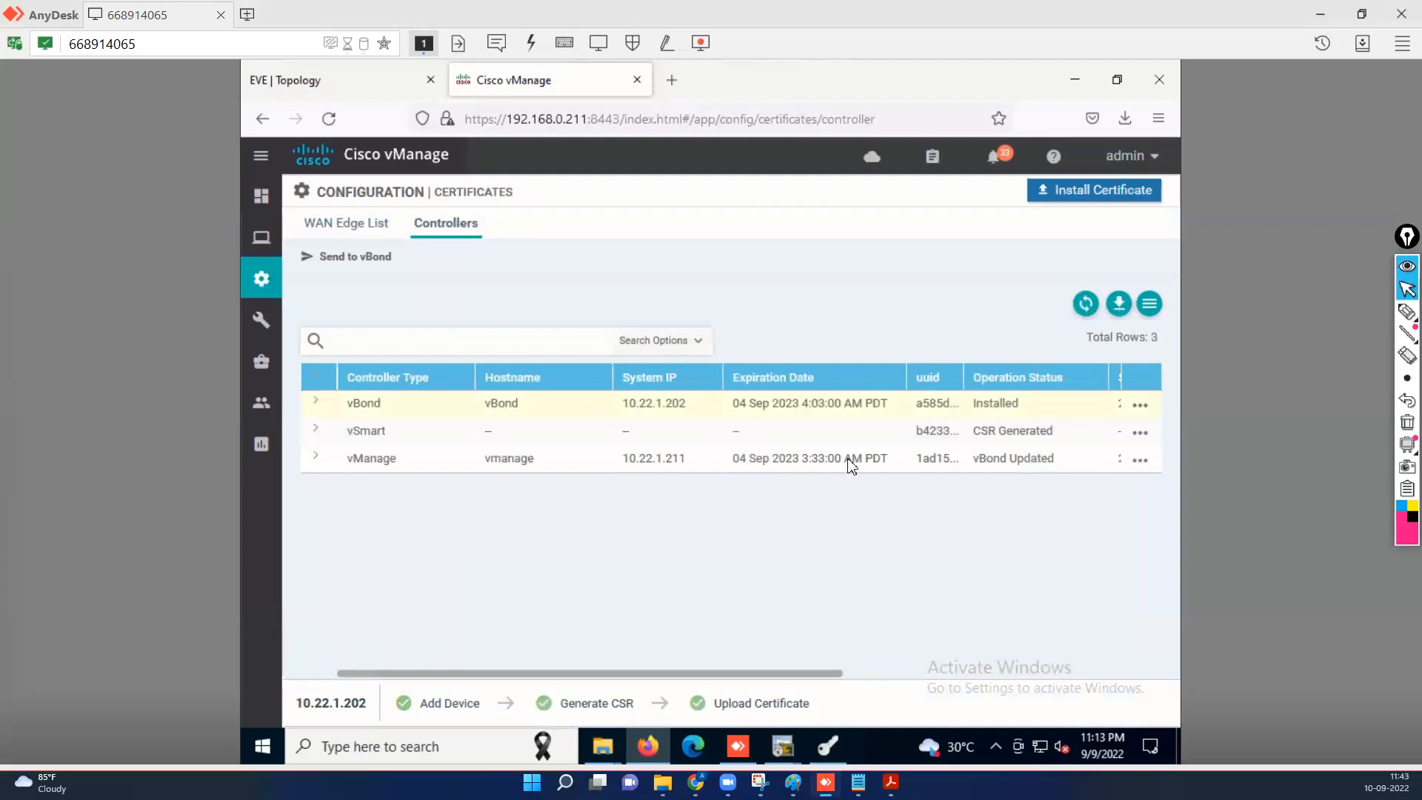
click(1140, 435)
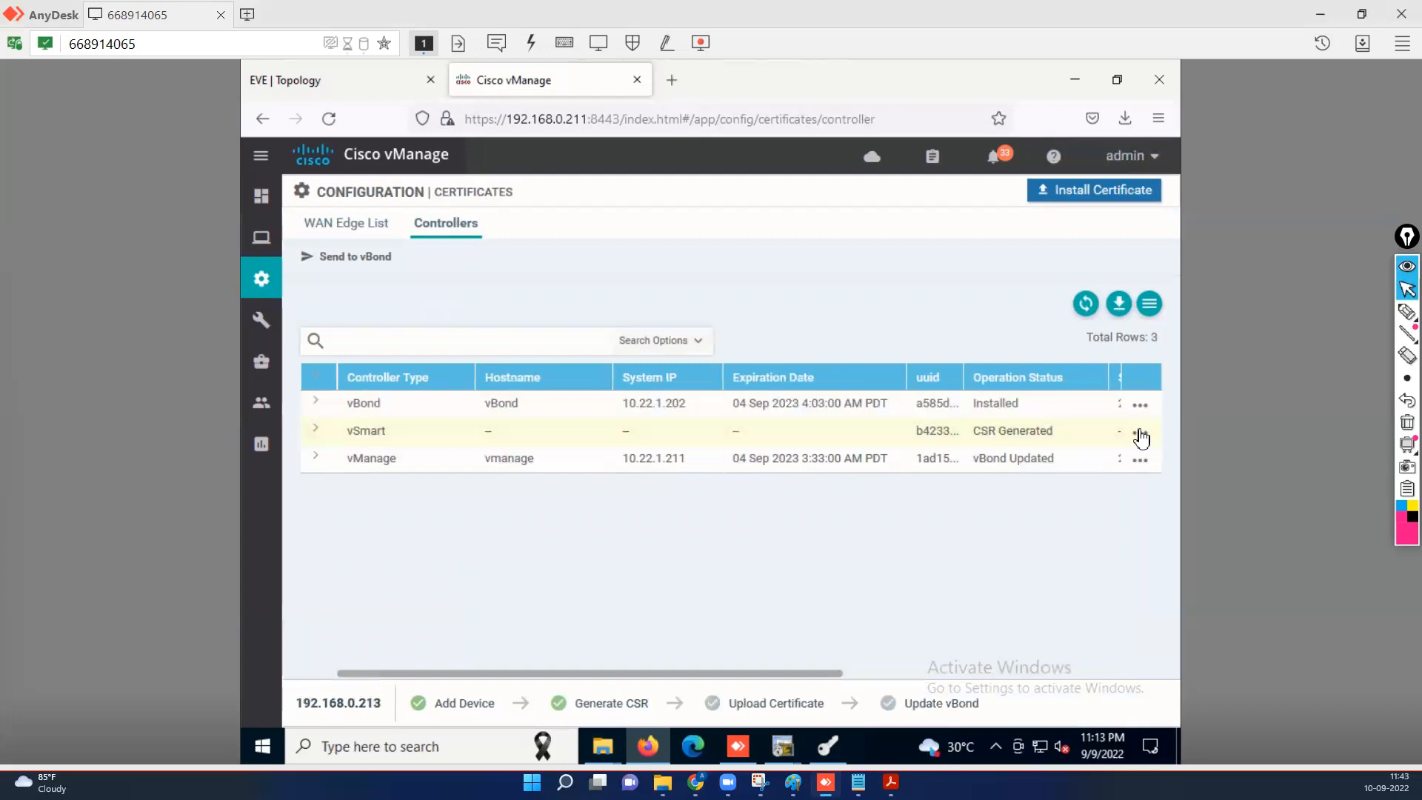
click(1140, 436)
click(1066, 404)
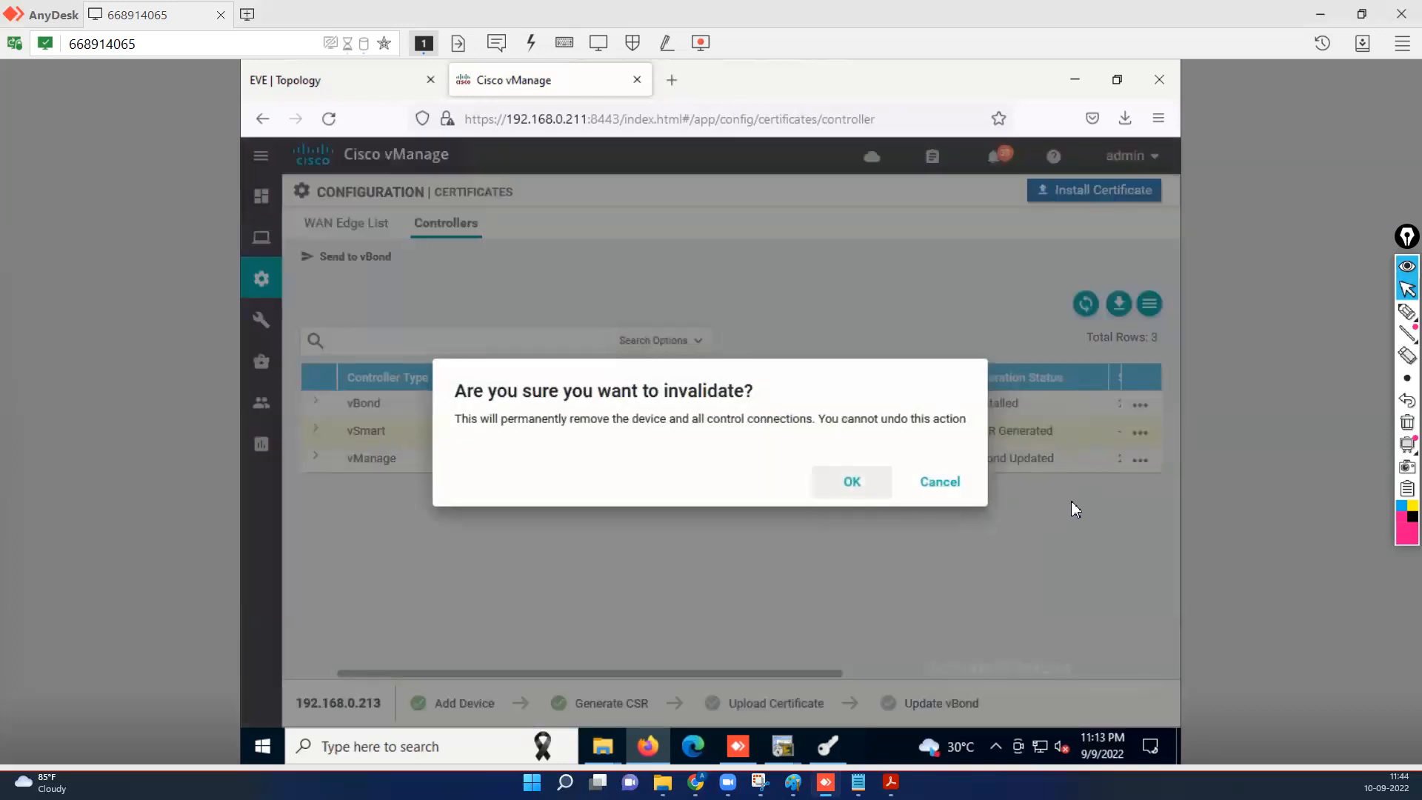
click(860, 485)
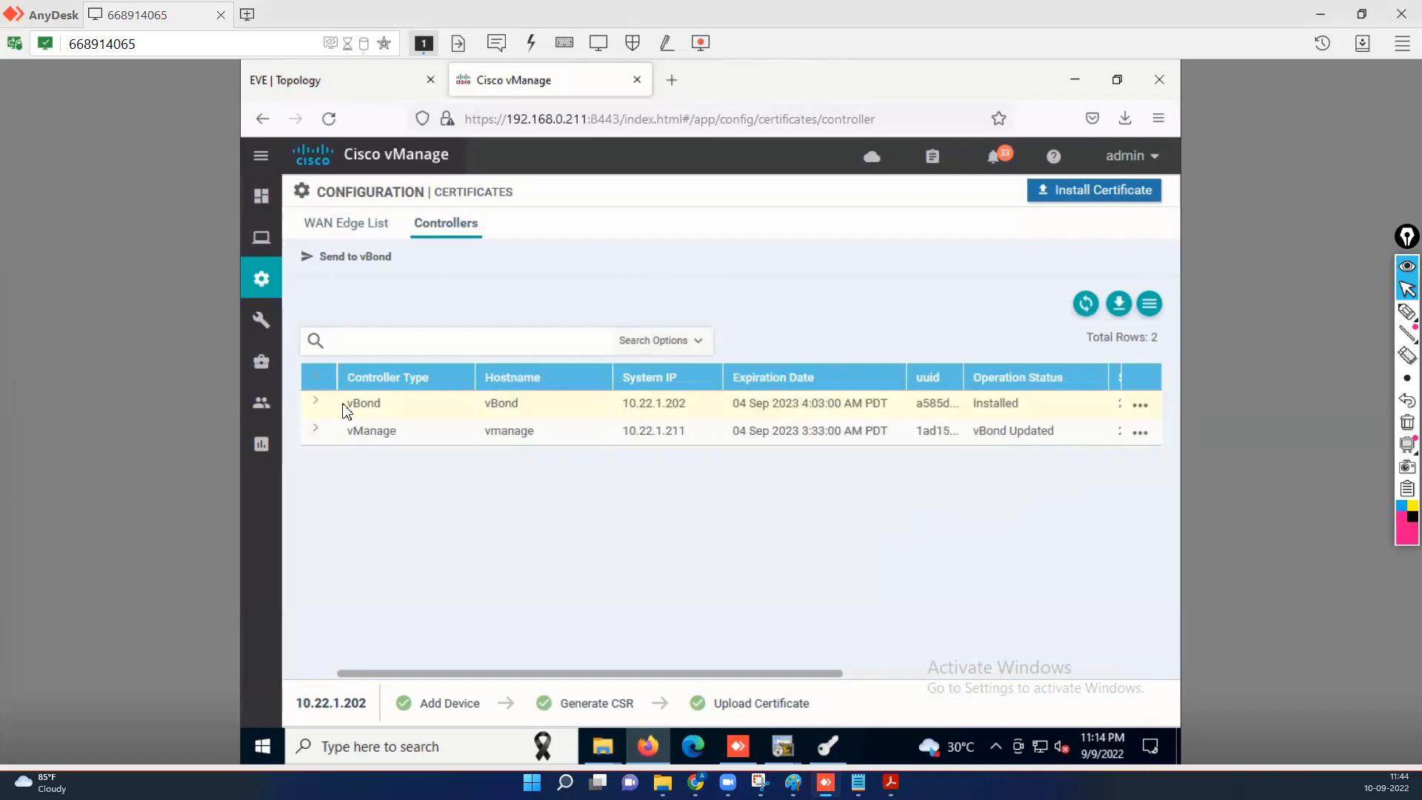
Start adding a new vSmart from the Devices Controllers list.
mouse_move(368, 277)
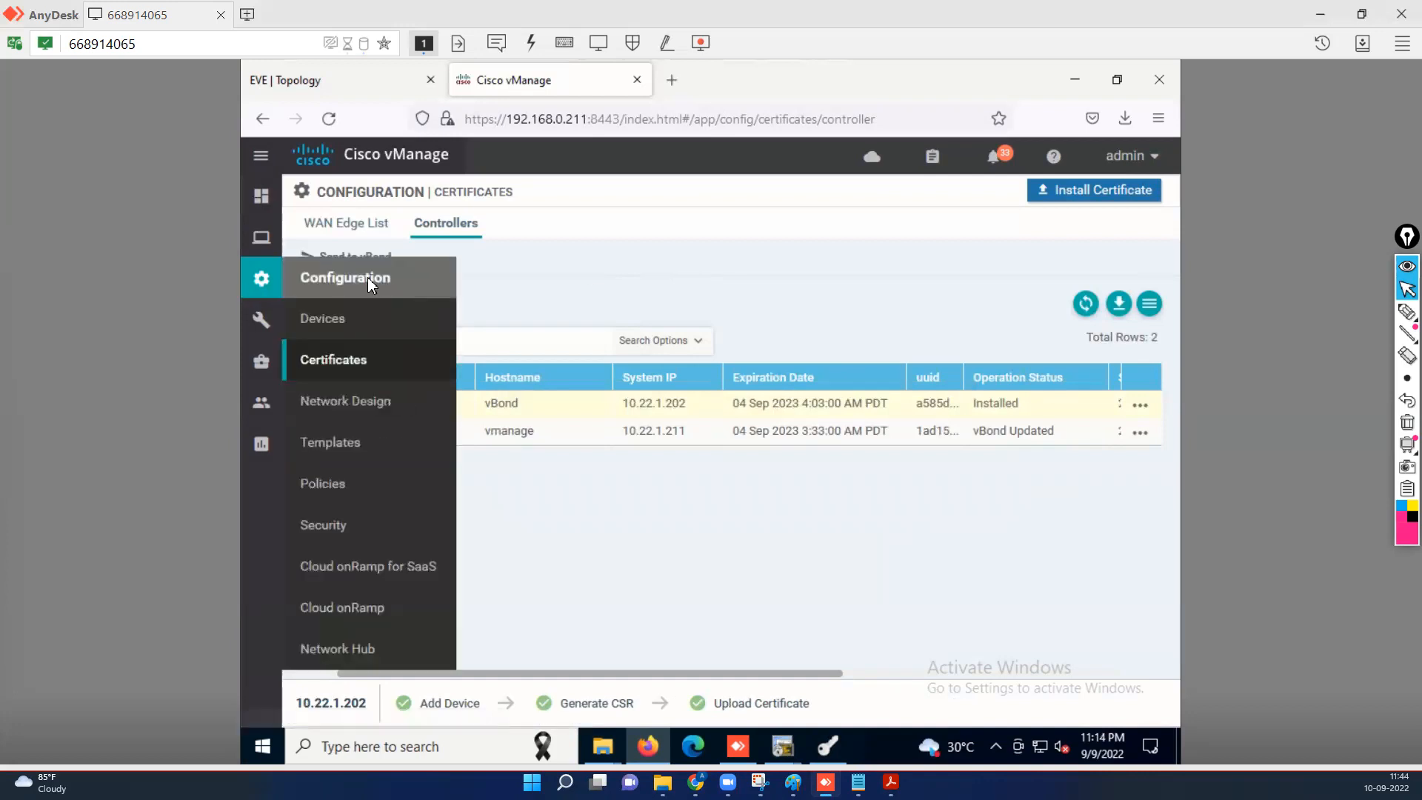
click(316, 323)
click(453, 226)
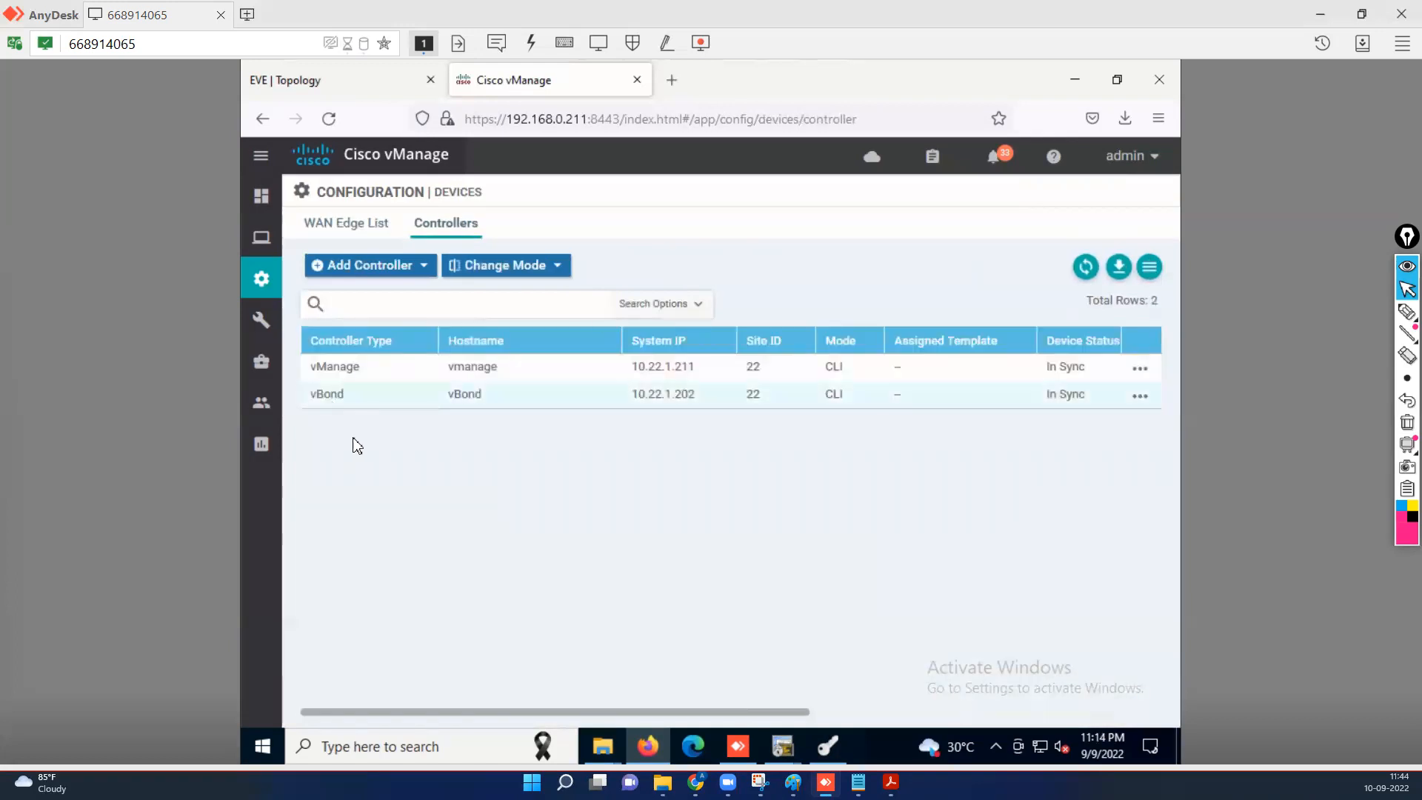
mouse_move(417, 273)
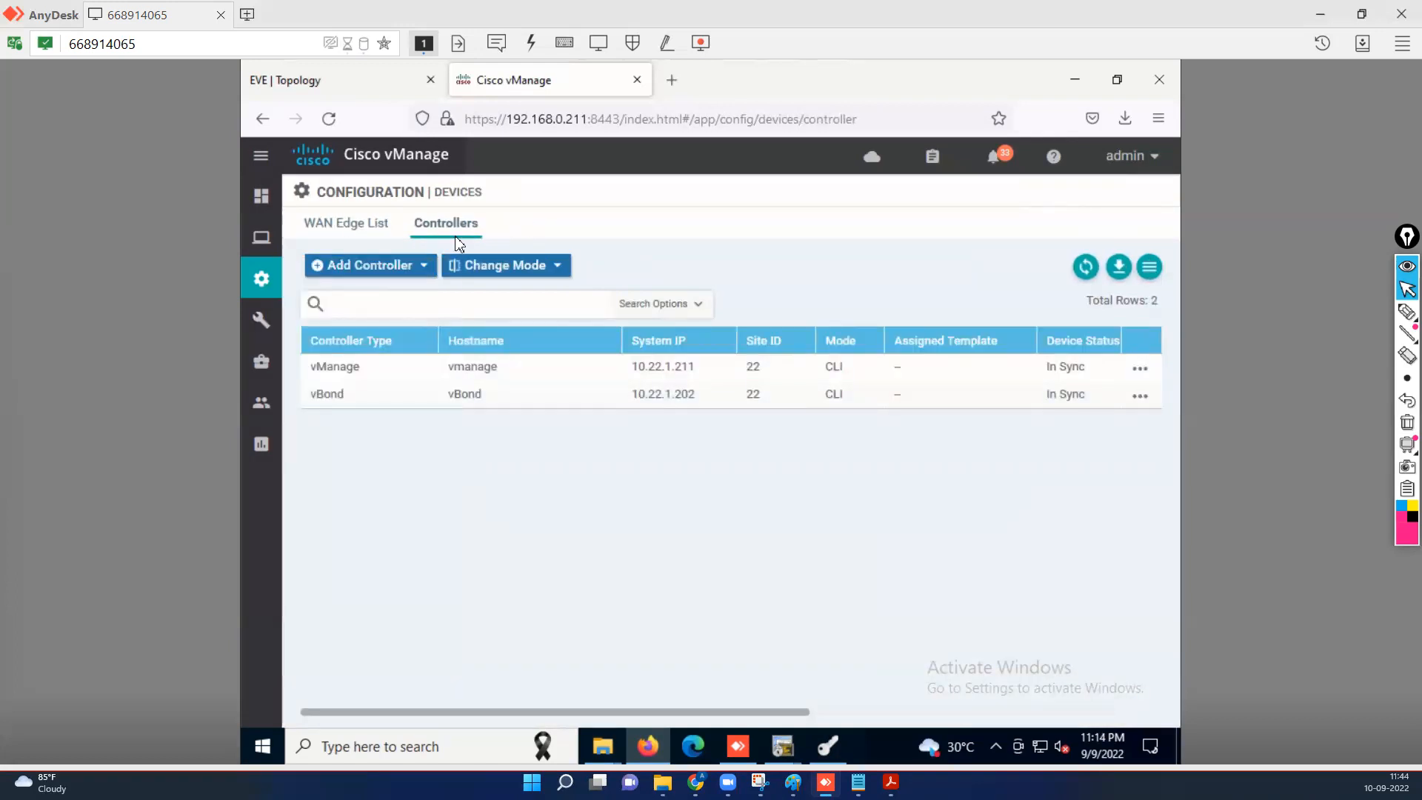
click(412, 268)
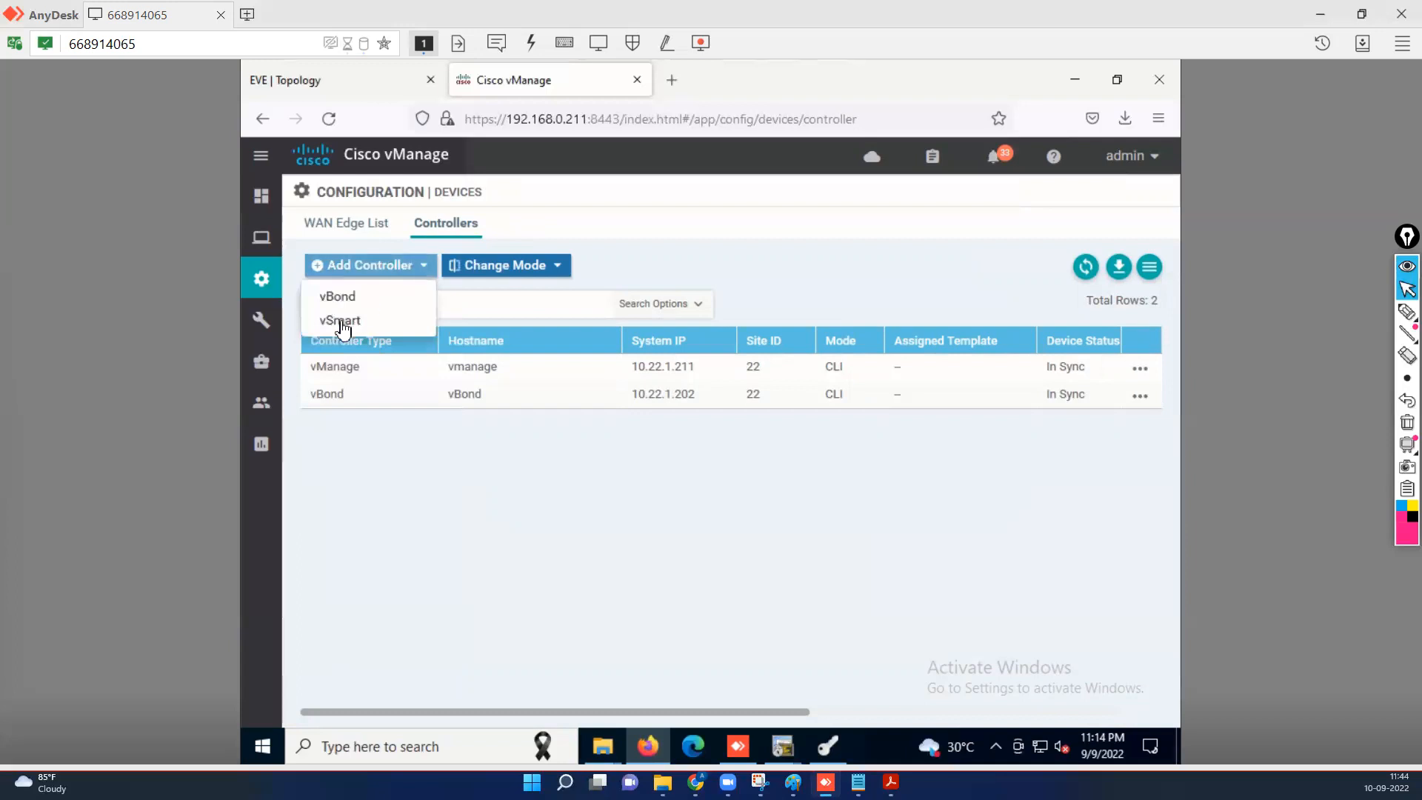
click(382, 325)
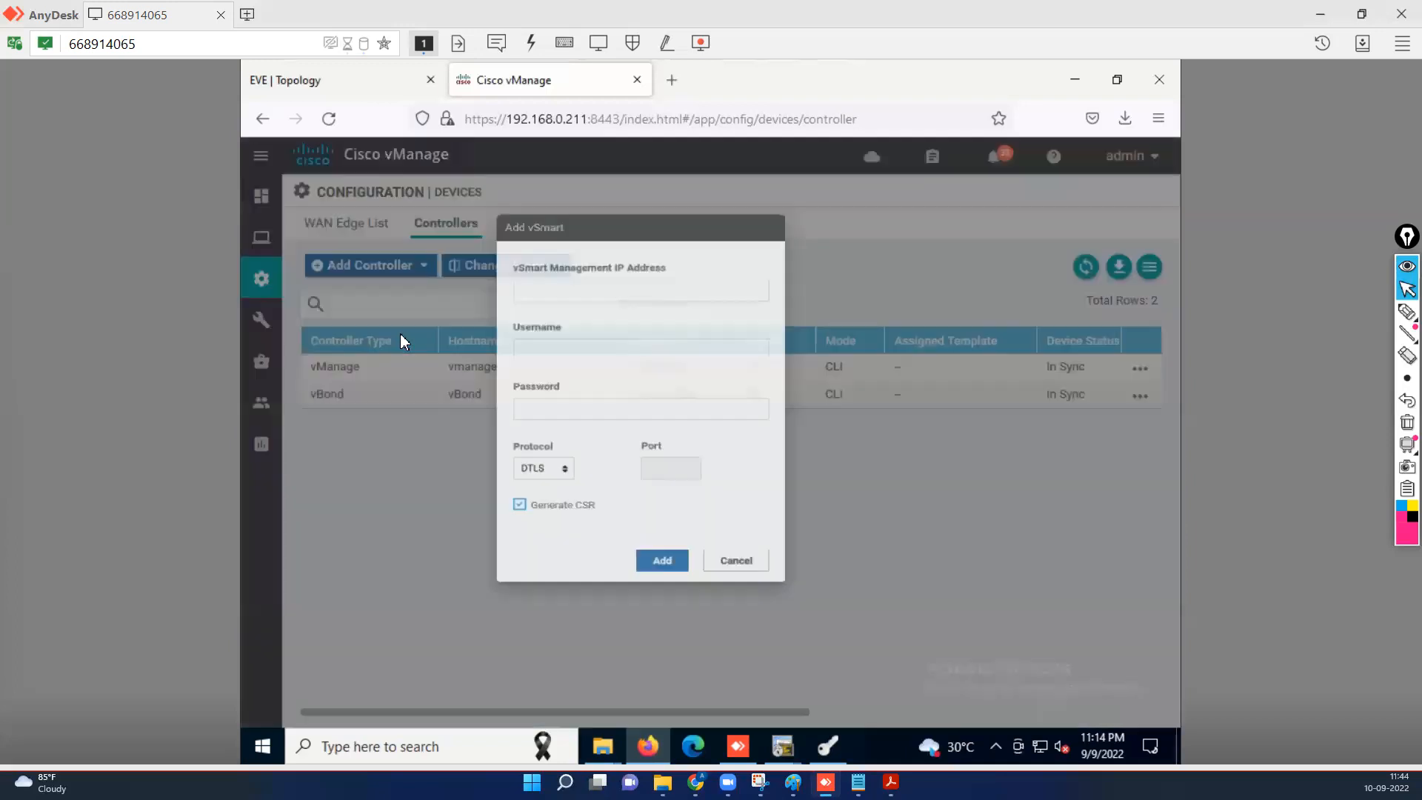
Add the vSmart at 192.168.0.213 with user admin and its password, without generating a CSR.
click(601, 297)
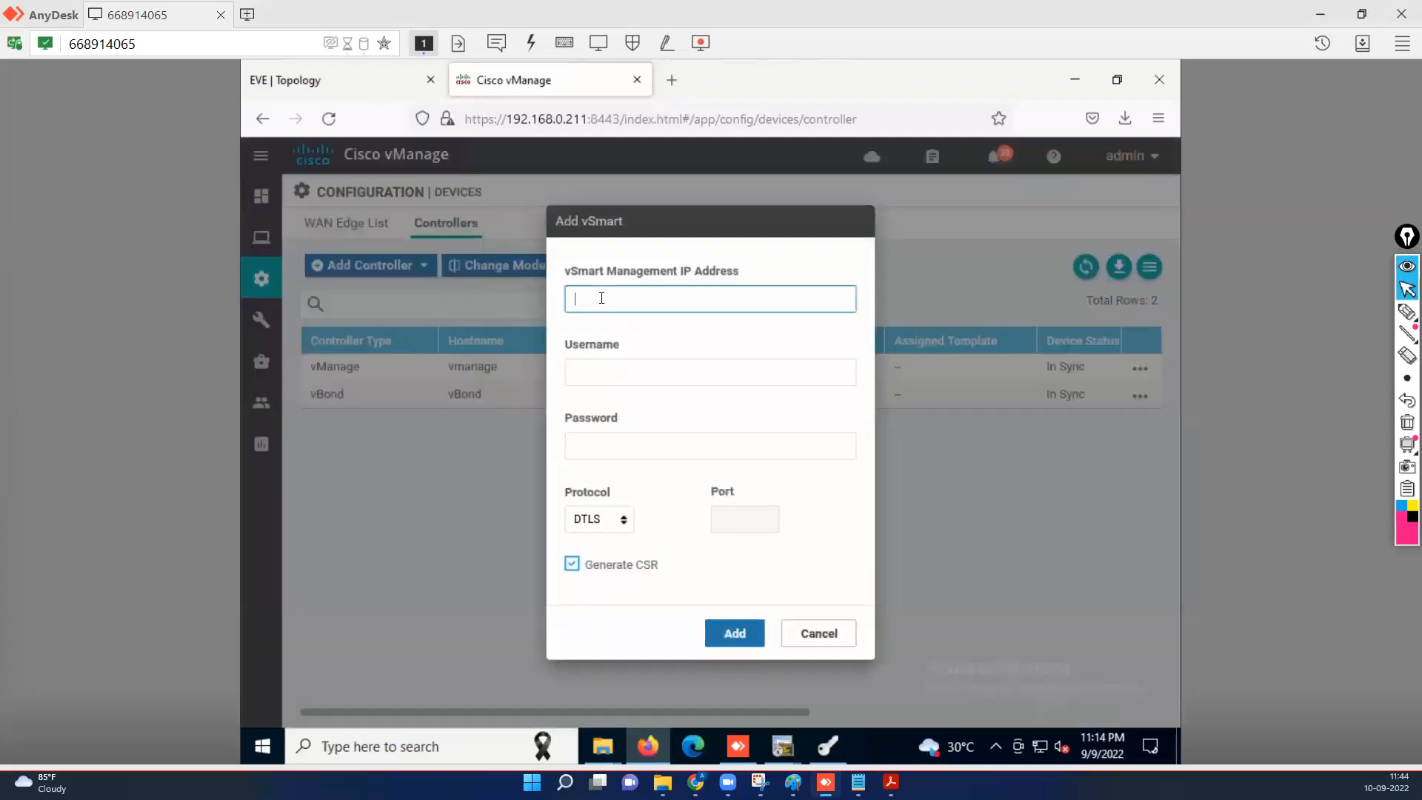
text(19)
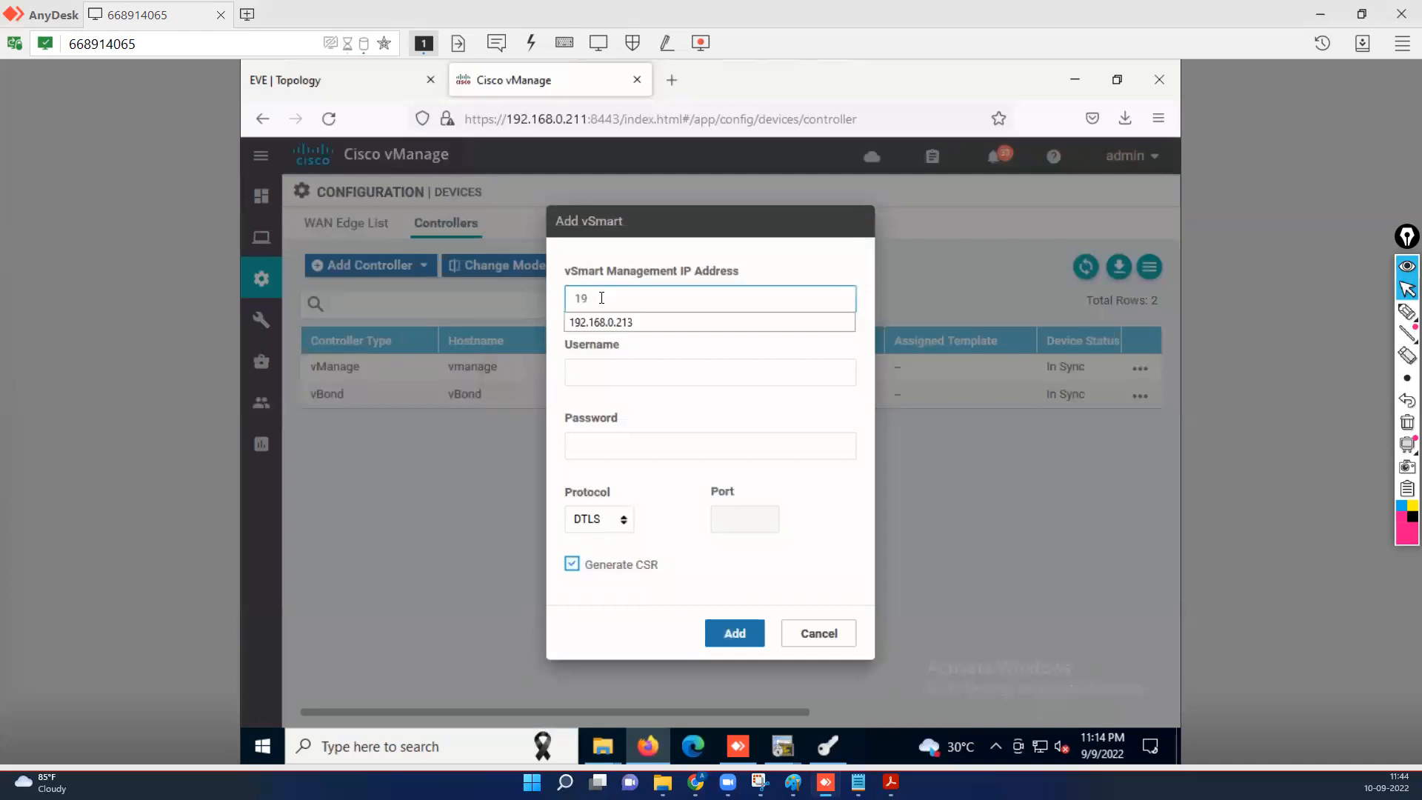
click(633, 325)
click(605, 369)
click(589, 397)
click(596, 443)
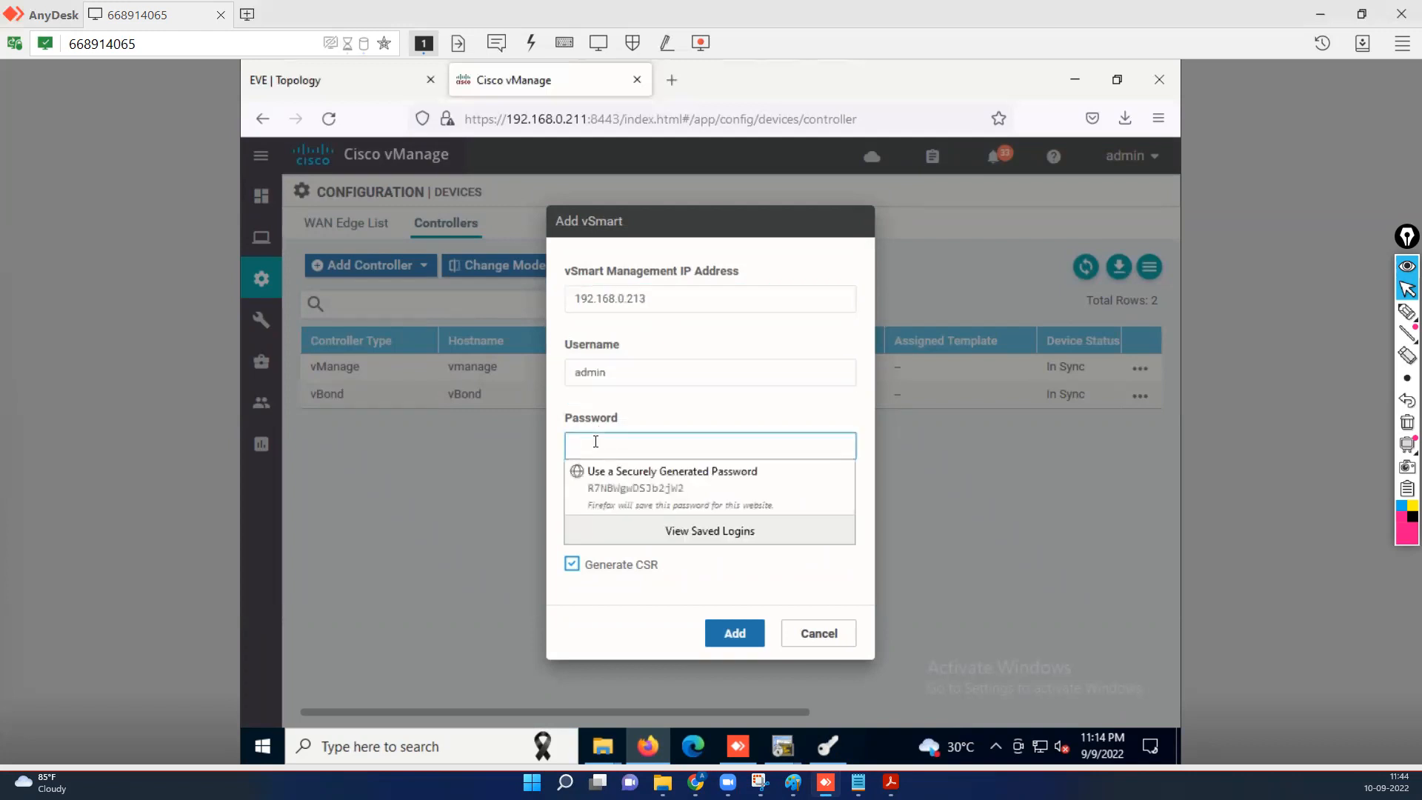
text(a)
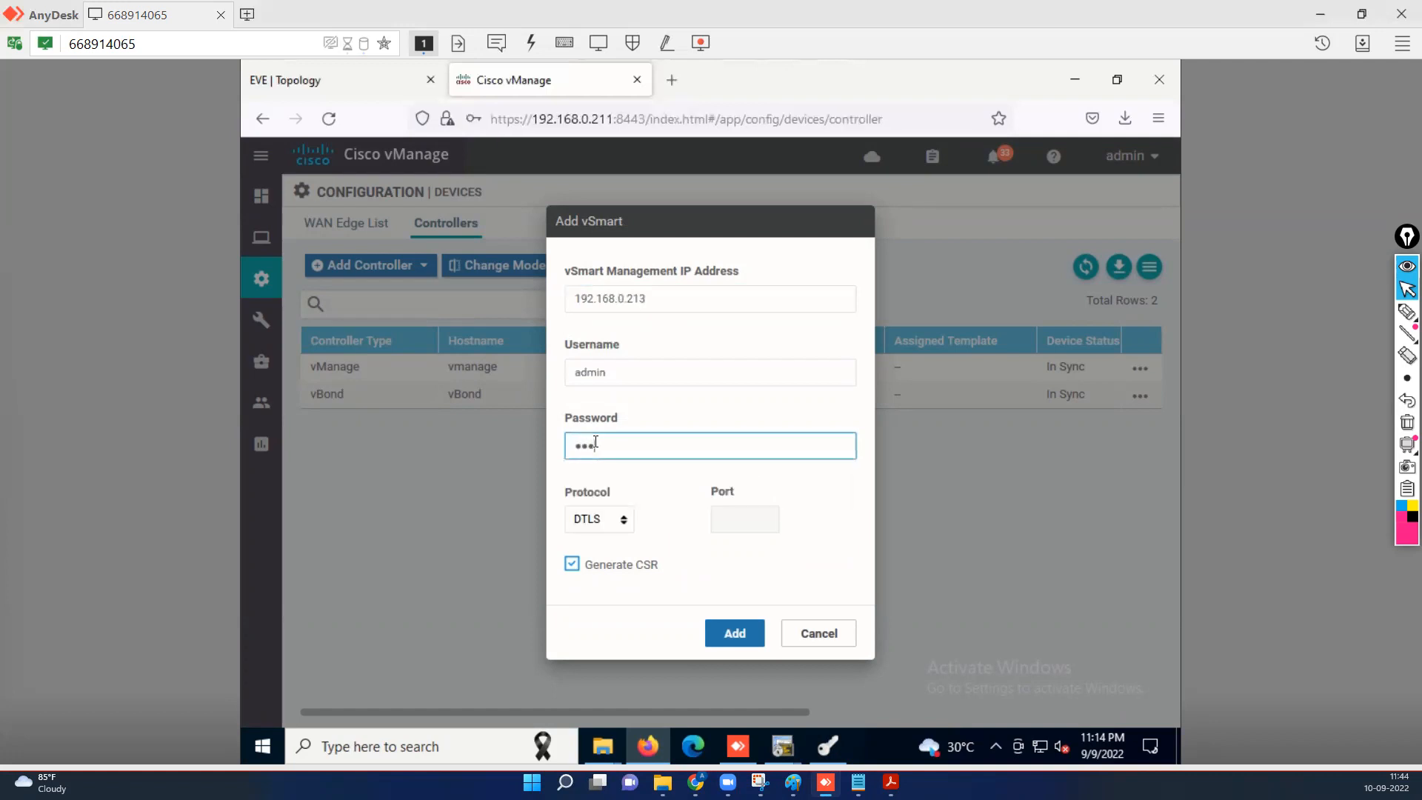
click(574, 565)
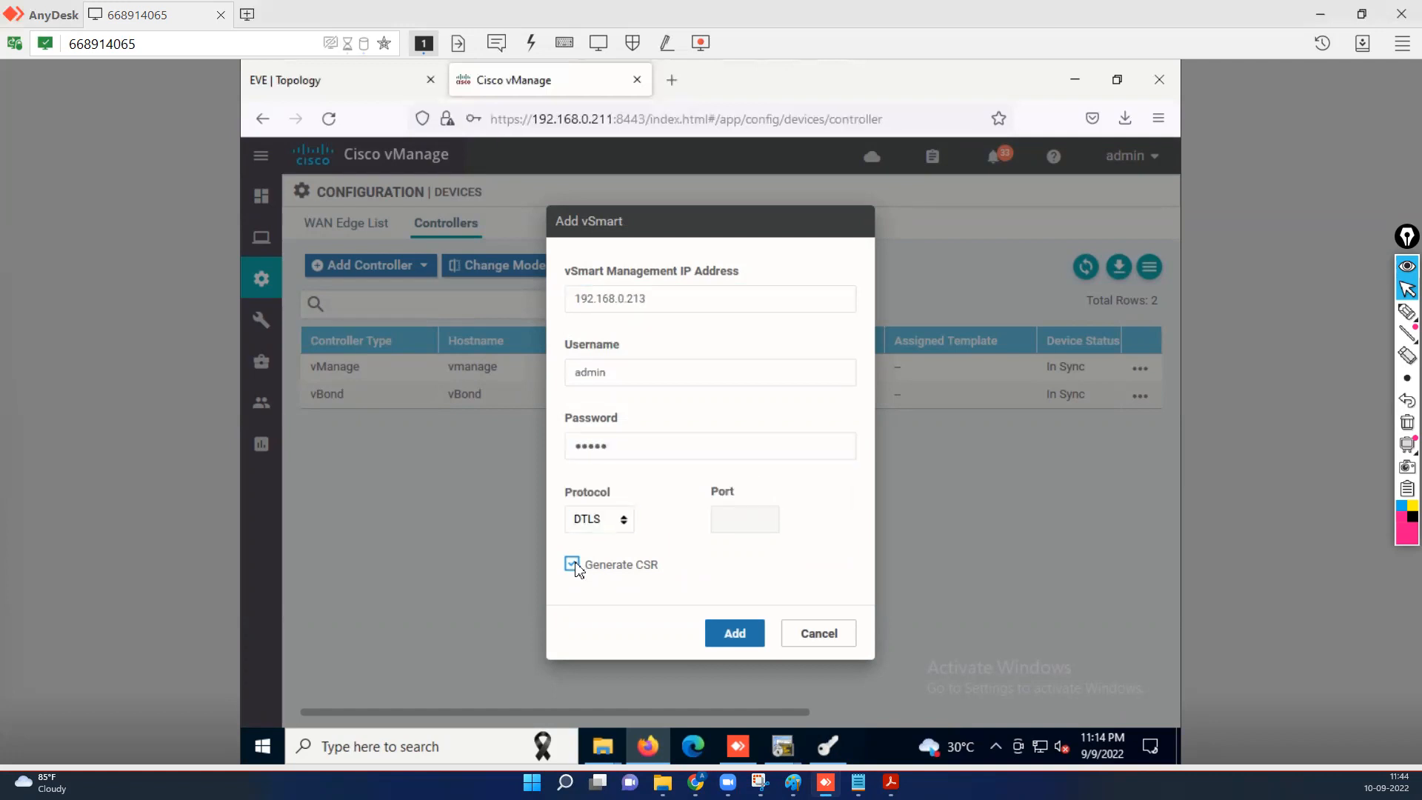
click(735, 633)
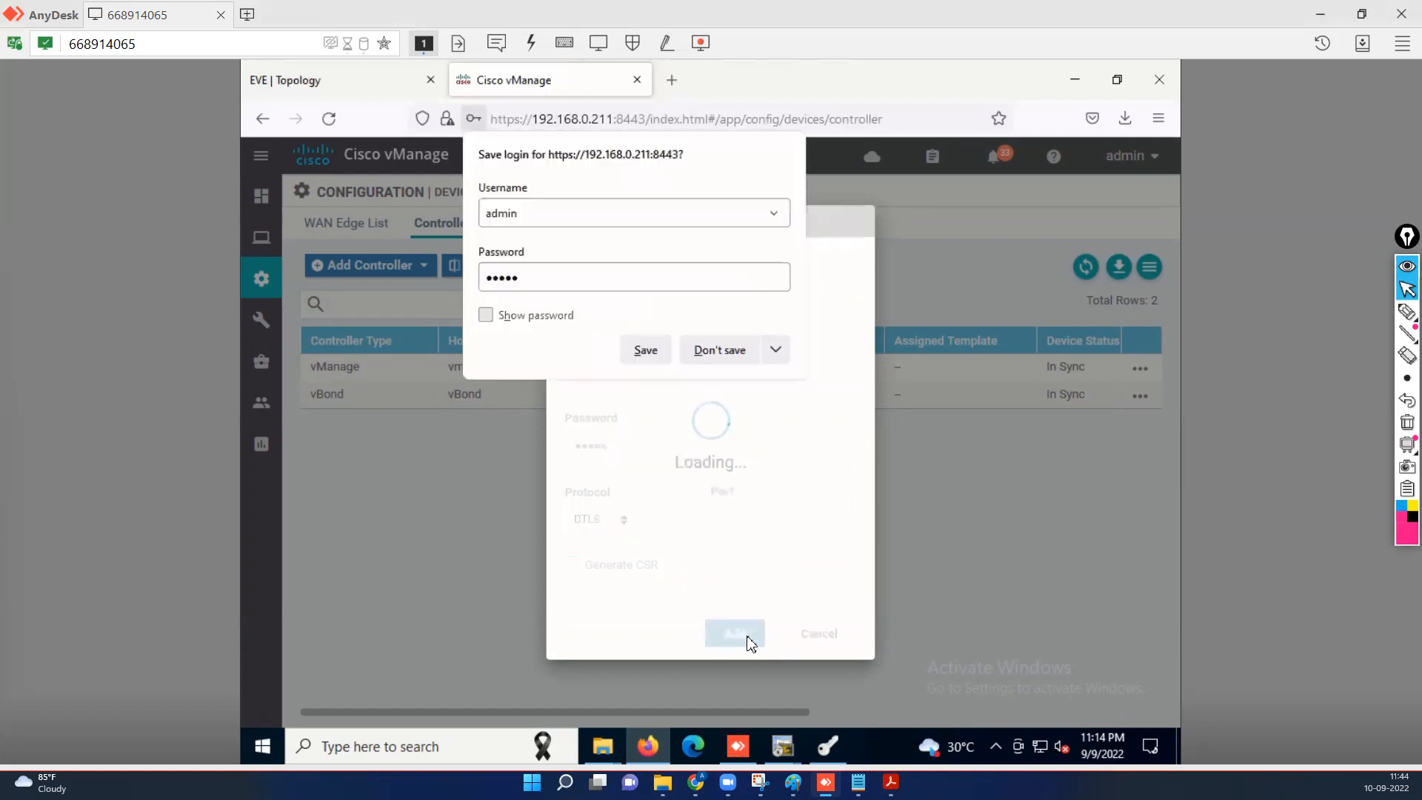
Generate a CSR for the vSmart in the Controllers certificate list and download it as undefined.csr.
click(734, 351)
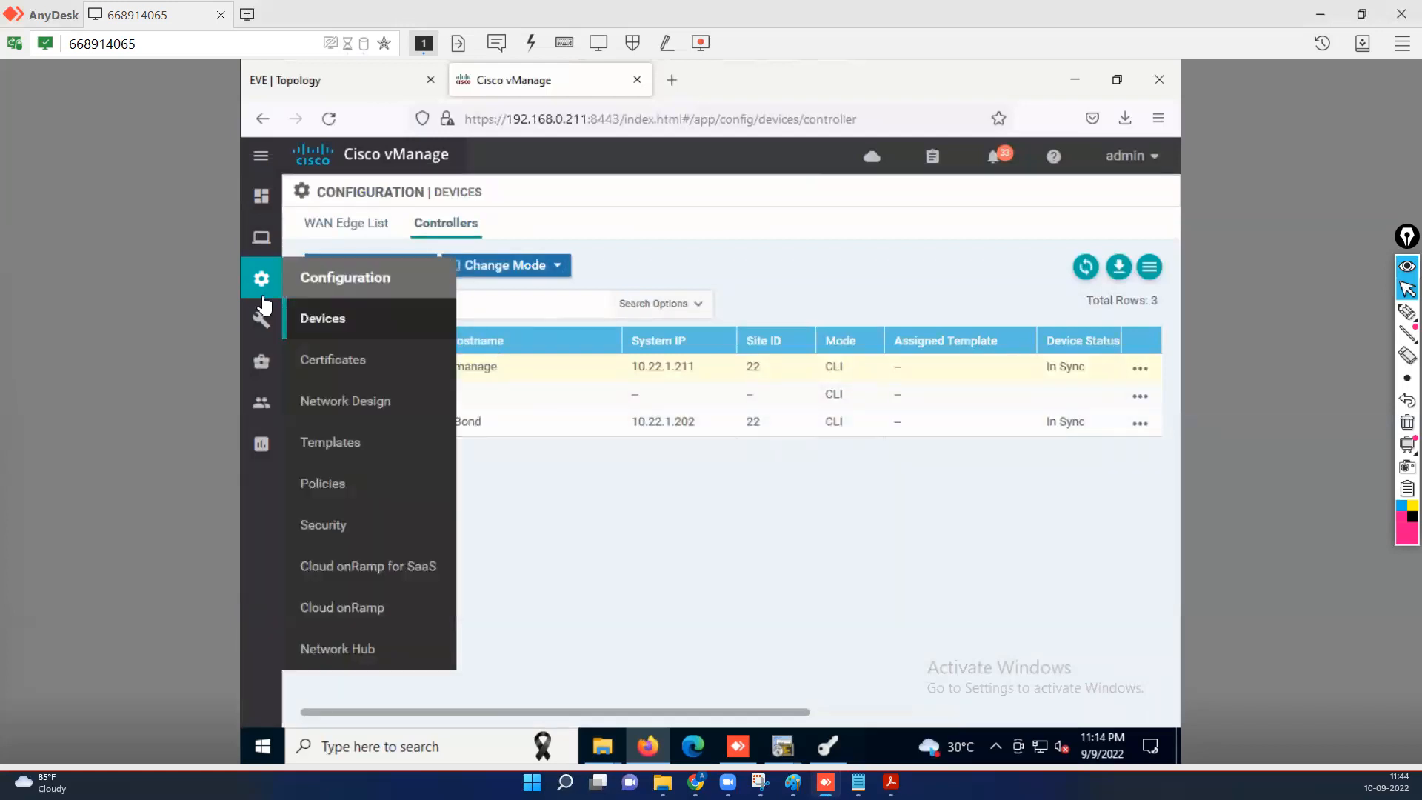
mouse_move(261, 278)
click(347, 374)
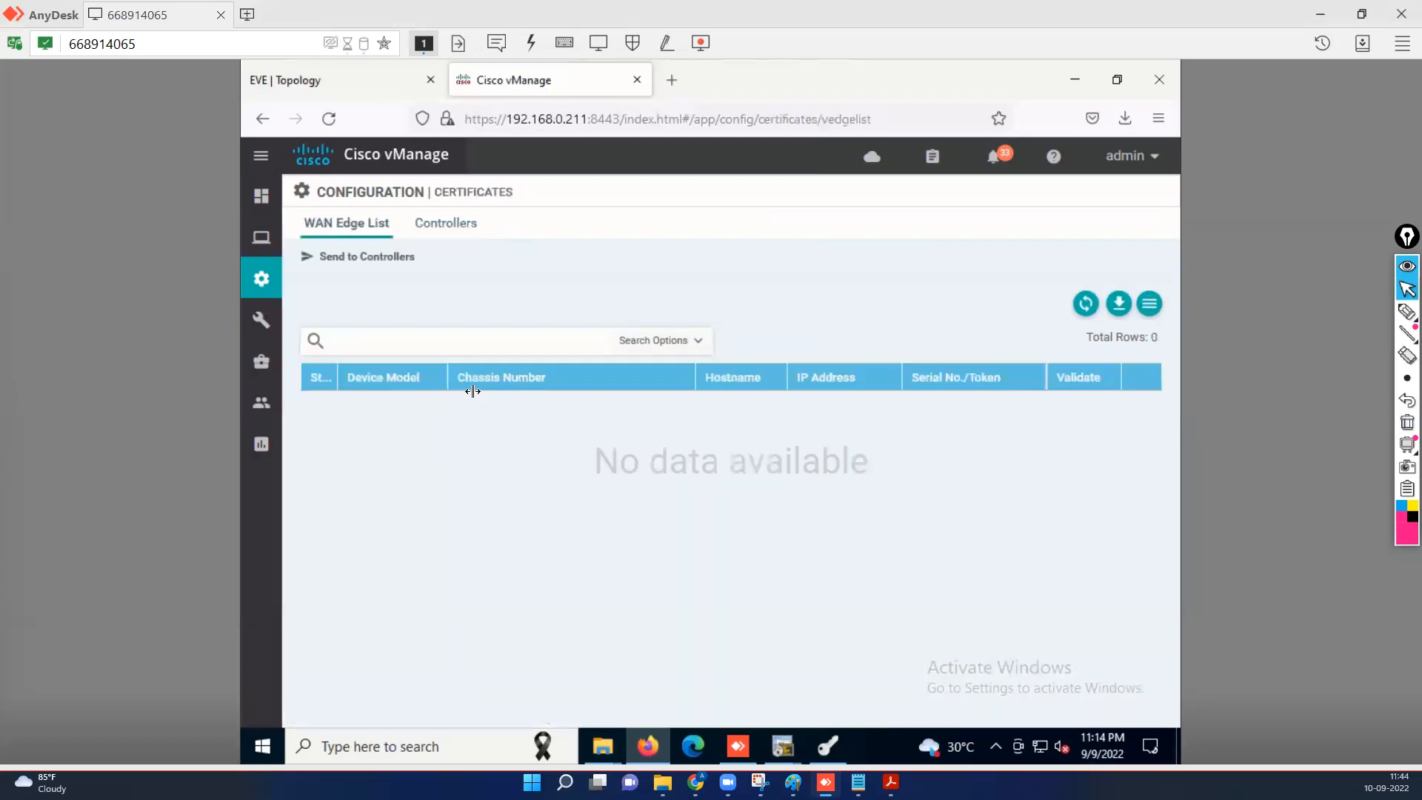
click(462, 231)
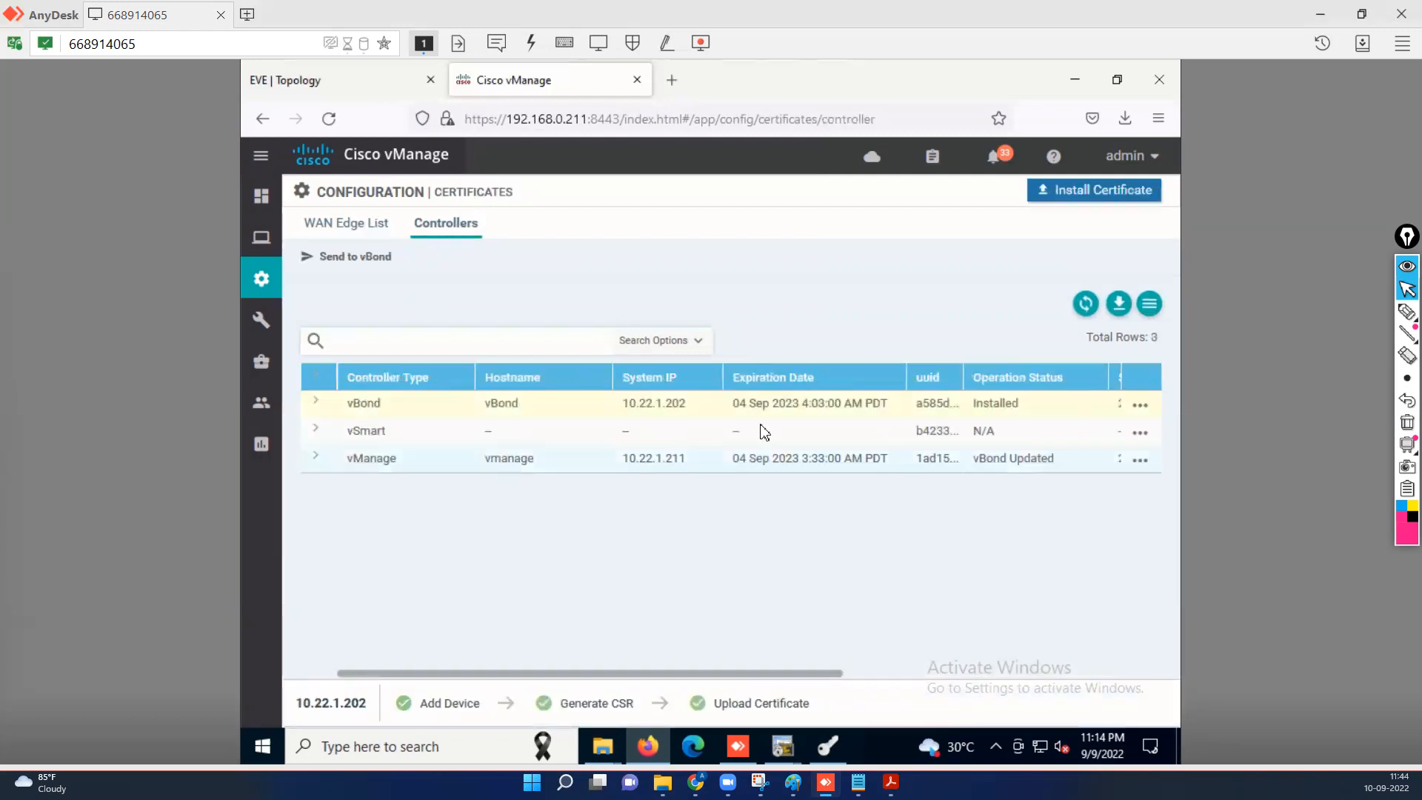
click(1141, 434)
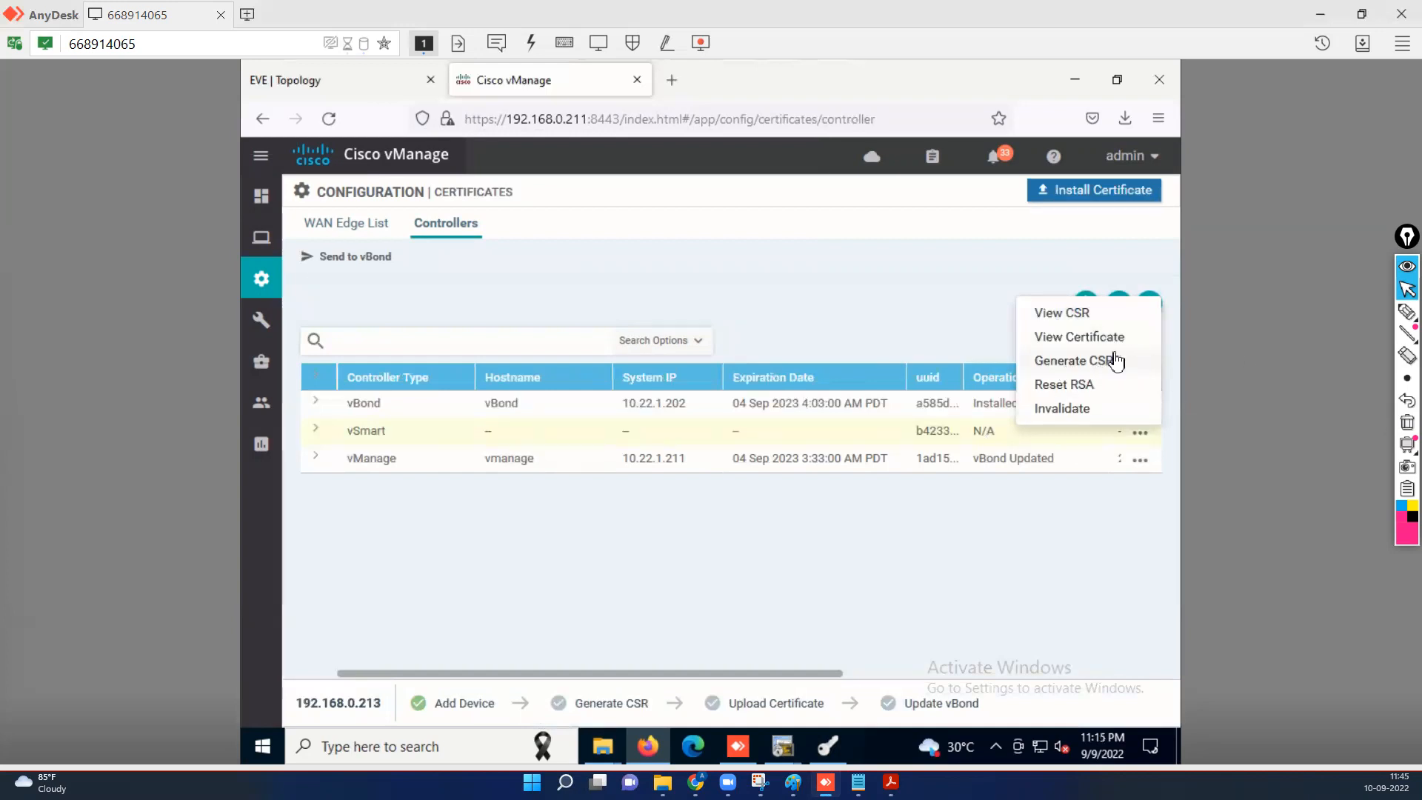
click(1080, 362)
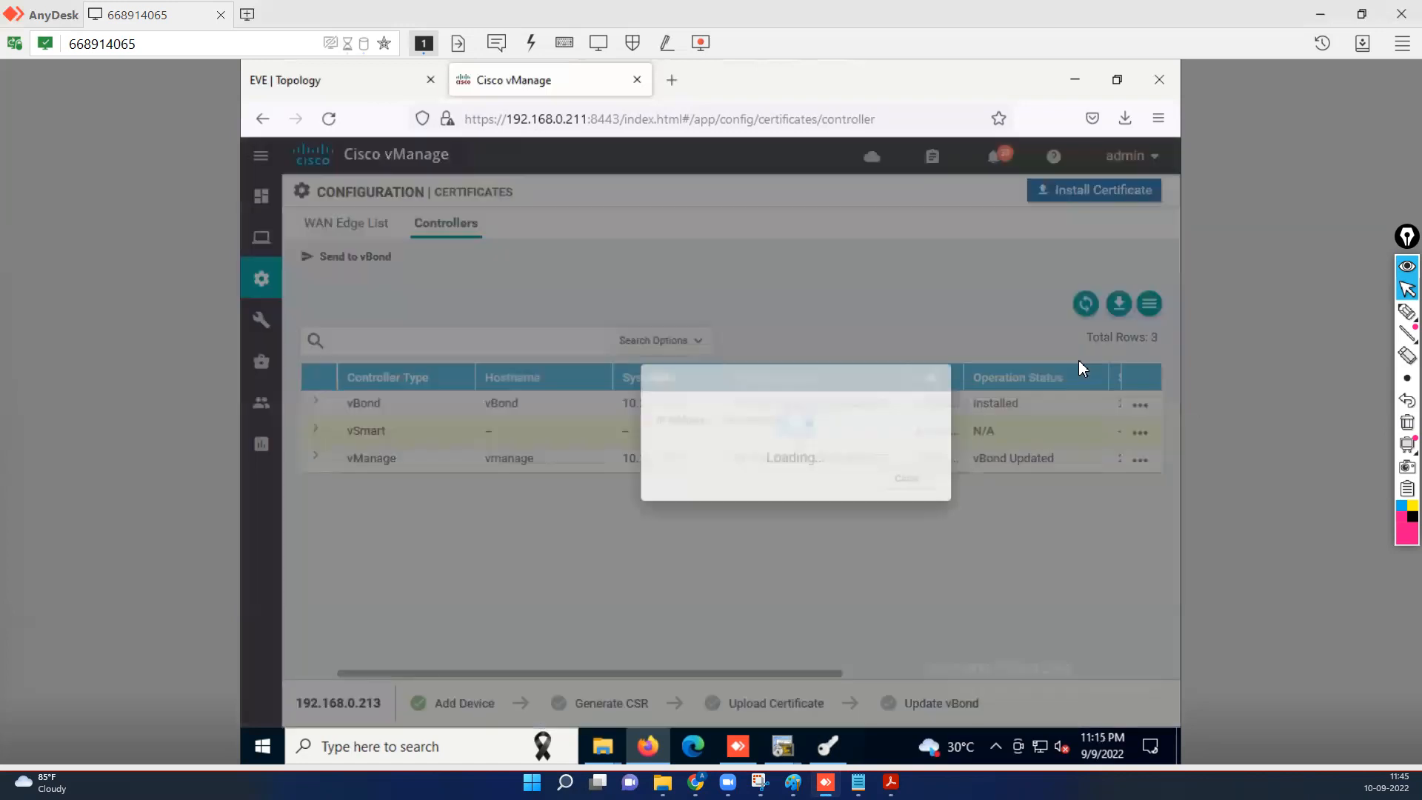
click(846, 324)
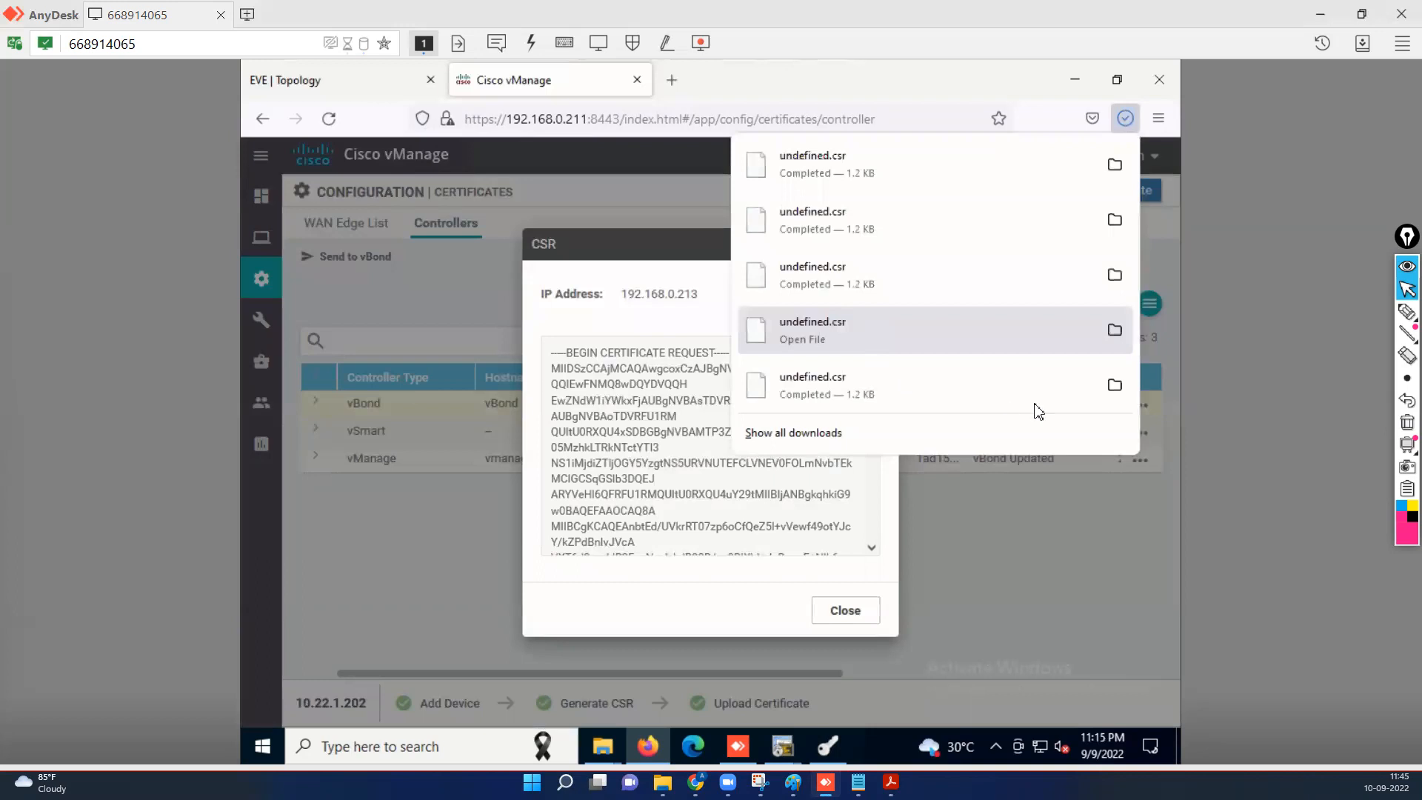
click(839, 612)
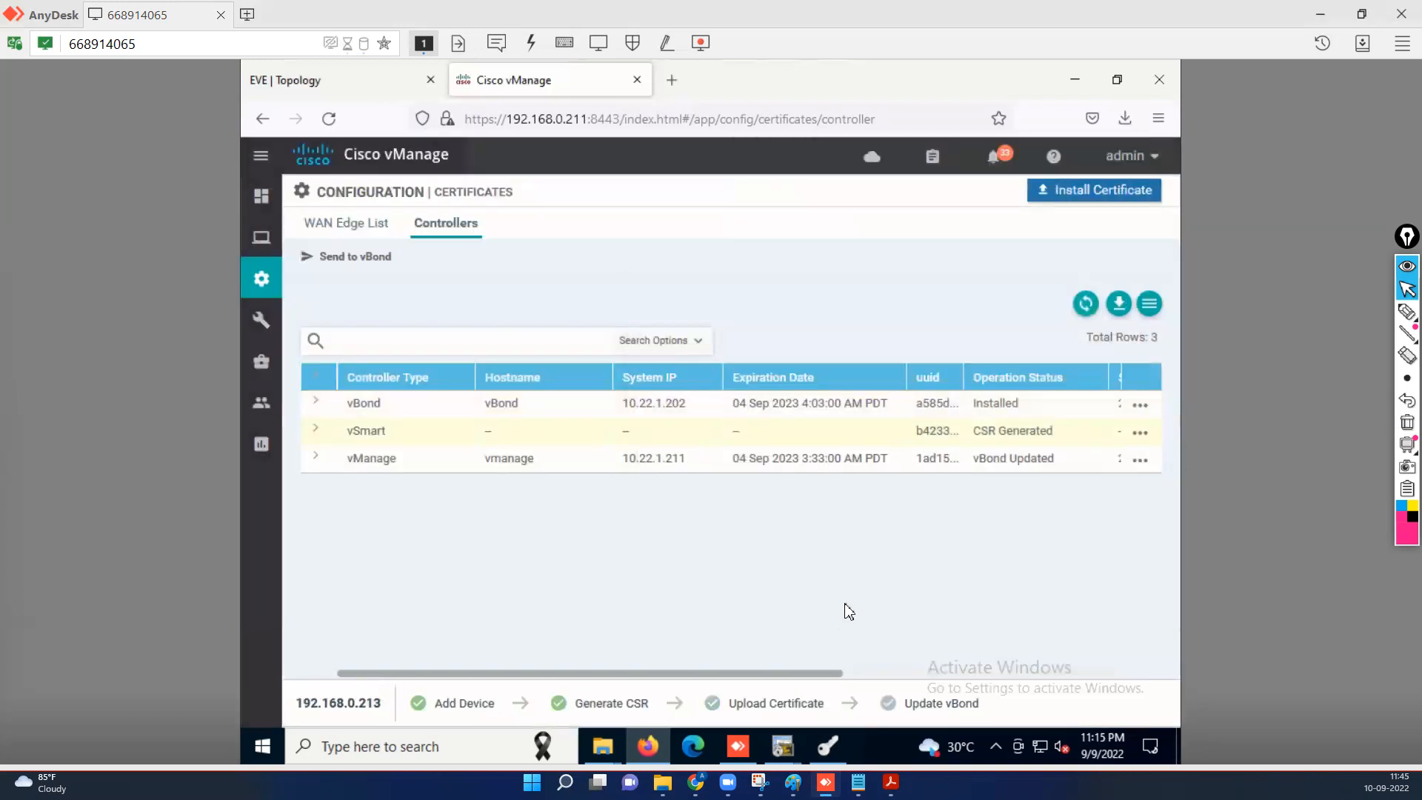
click(830, 747)
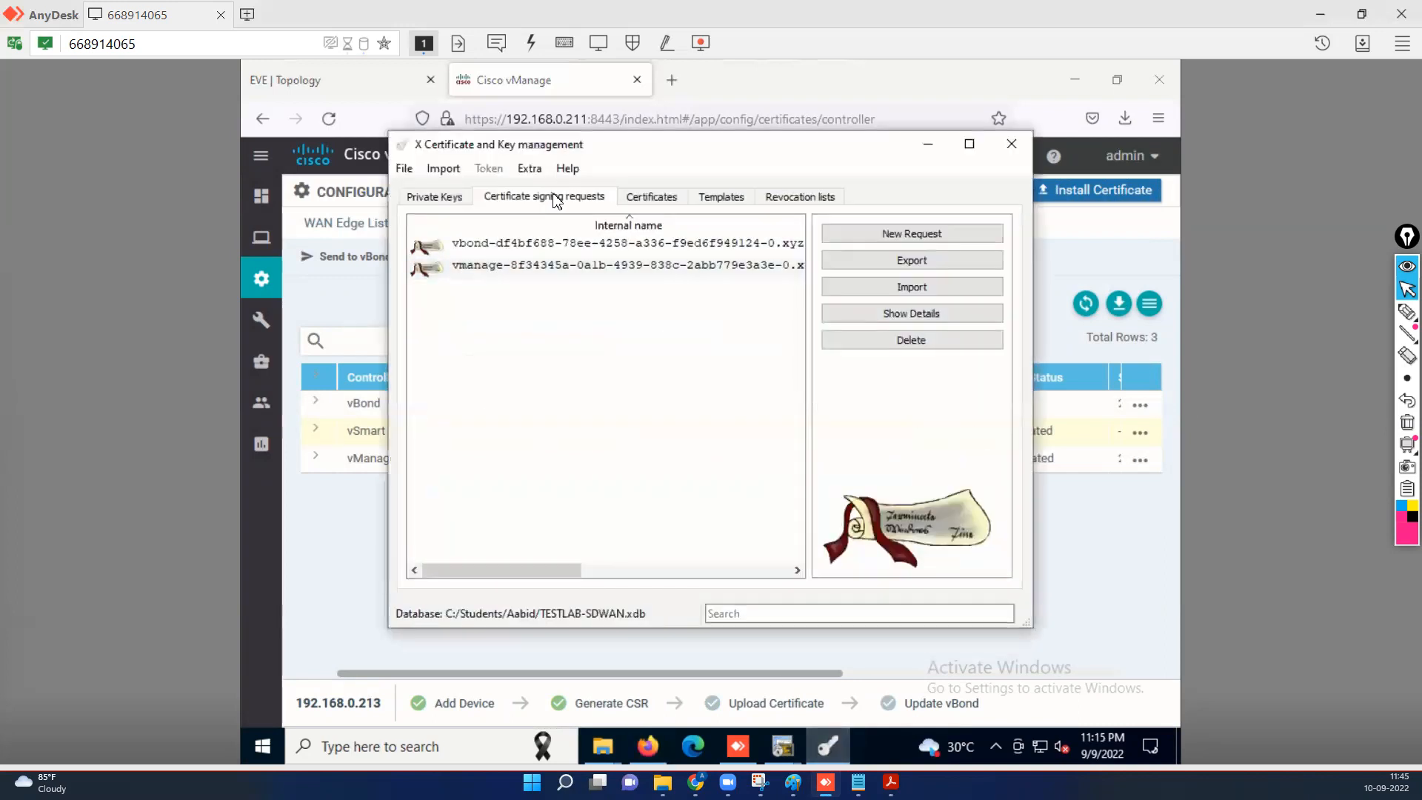
Import undefined.csr into XCA's certificate signing requests.
click(912, 293)
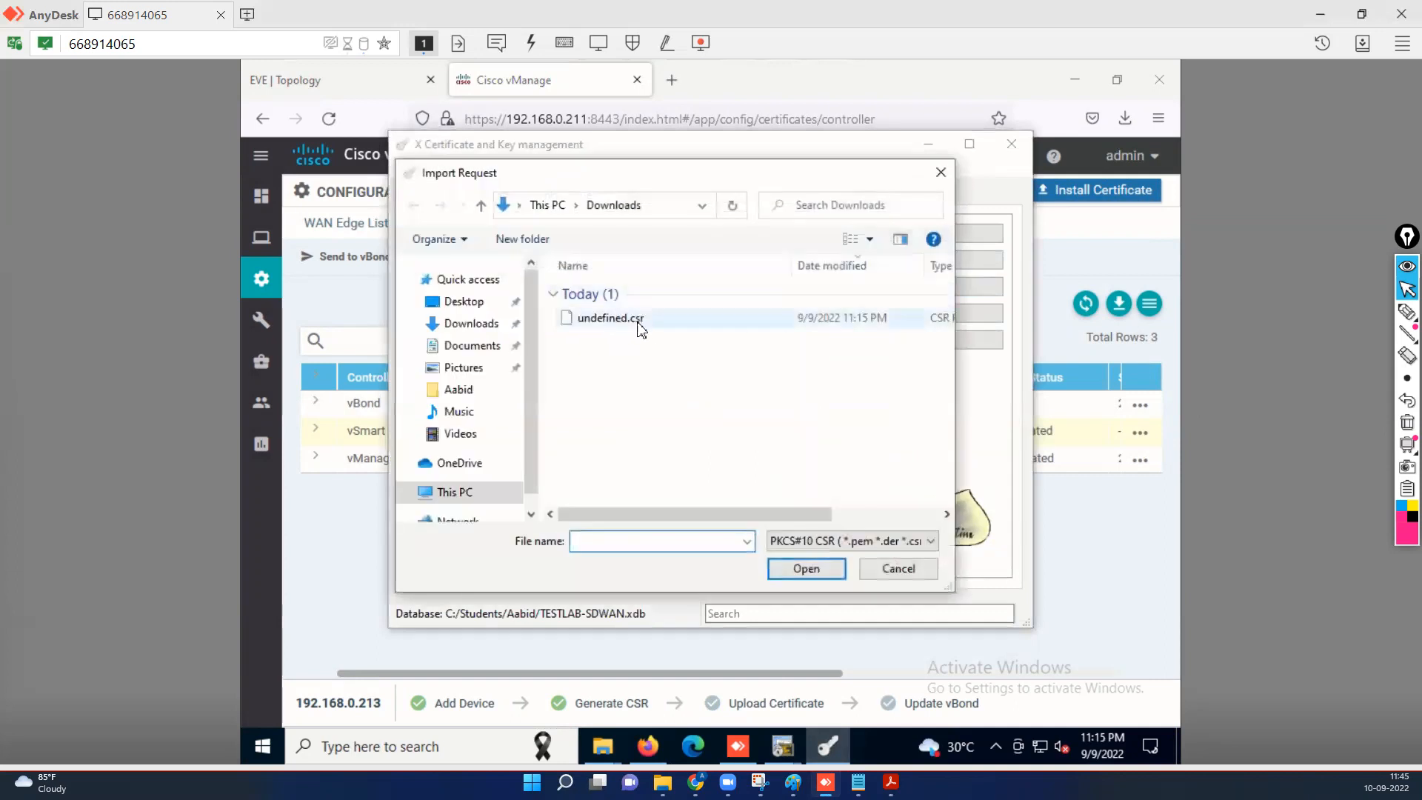
click(642, 328)
click(813, 571)
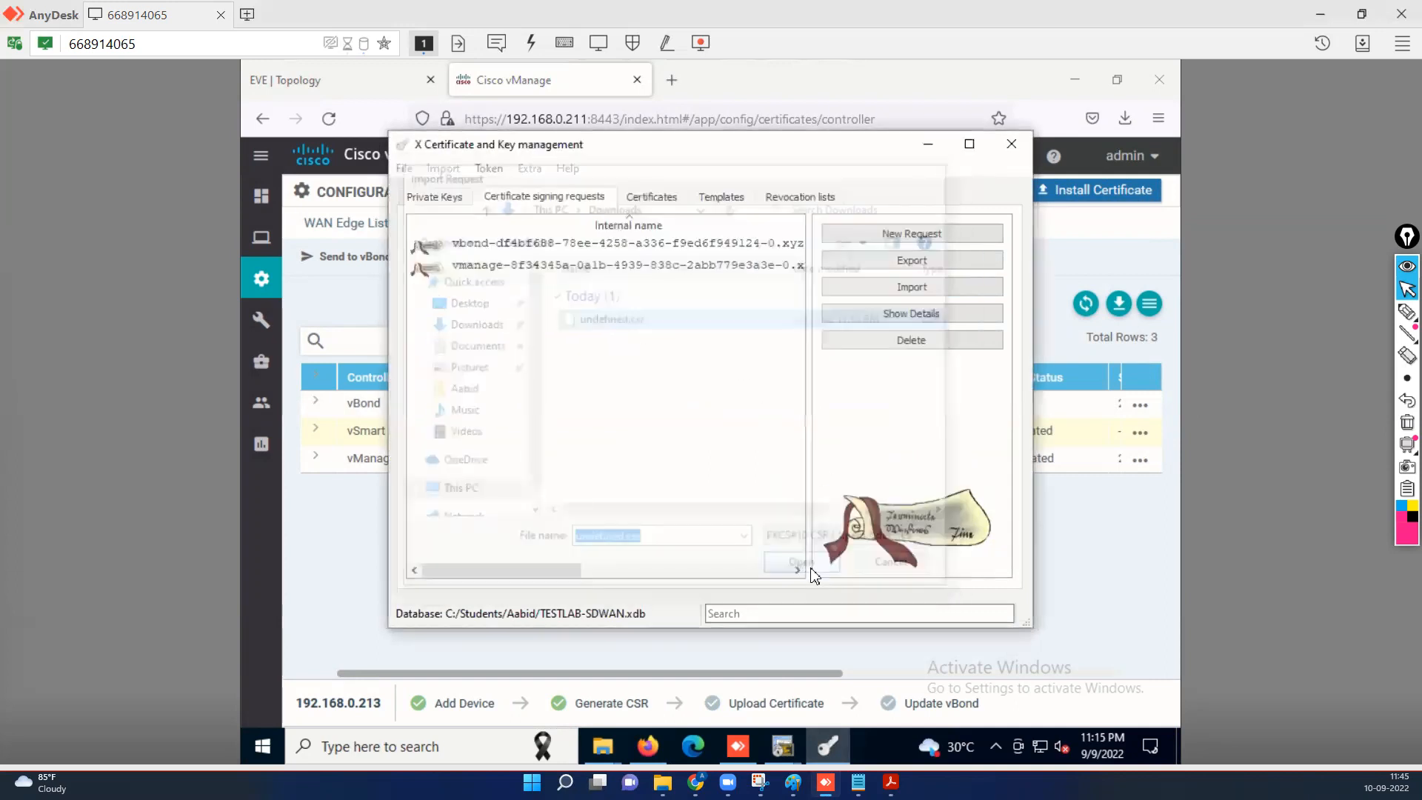
click(908, 419)
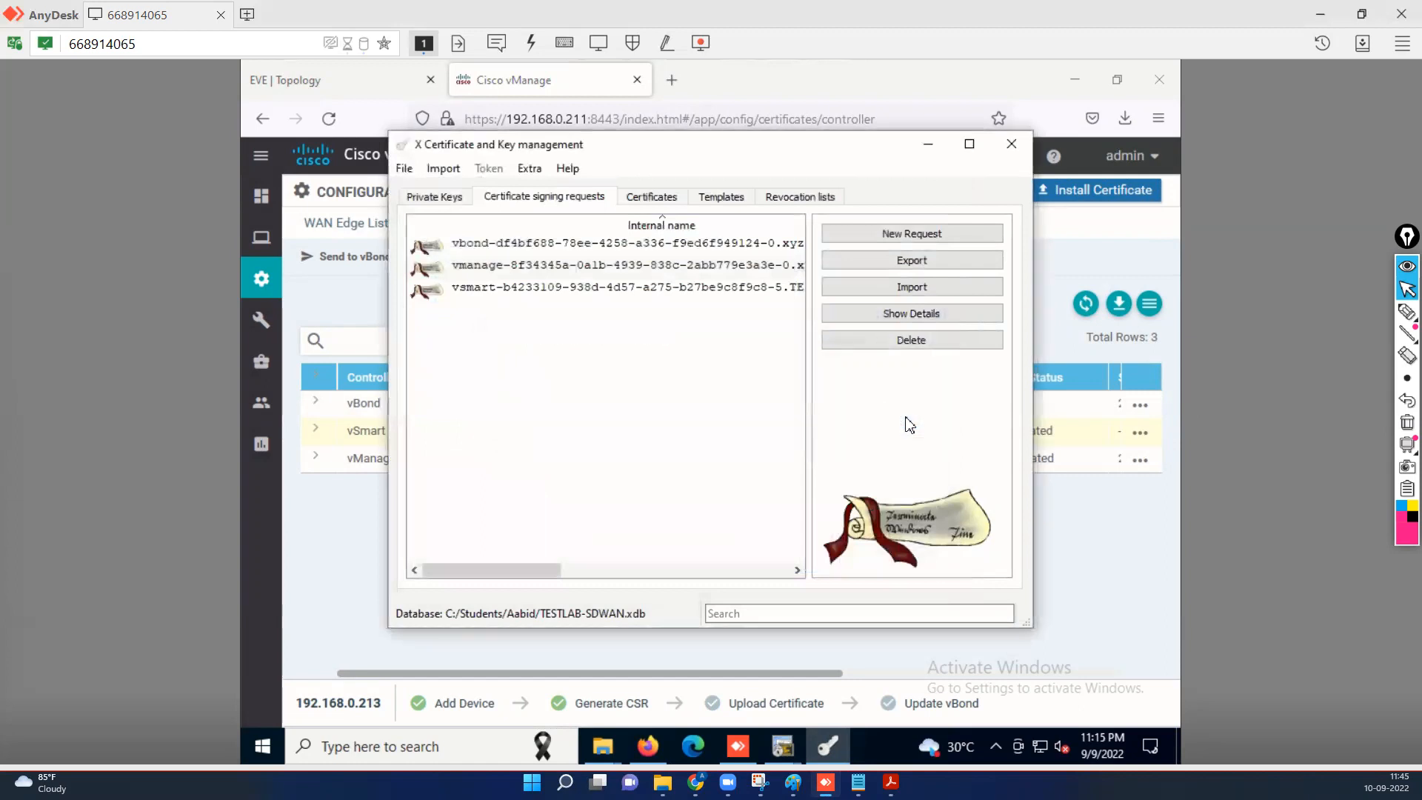
click(495, 293)
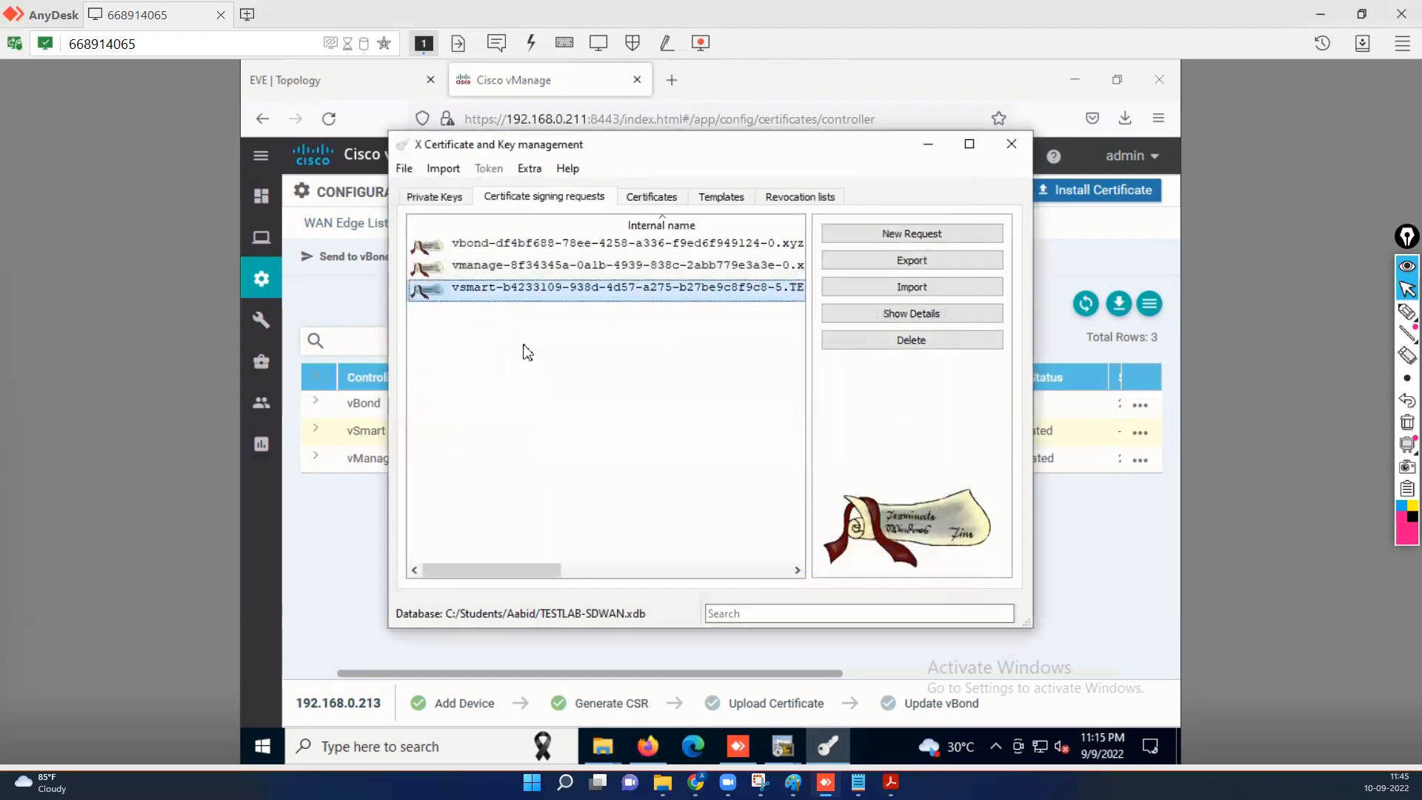
Sign the vsmart request with Rootca using the HTTPS_server template and 365-day local-time validity.
right_click(468, 297)
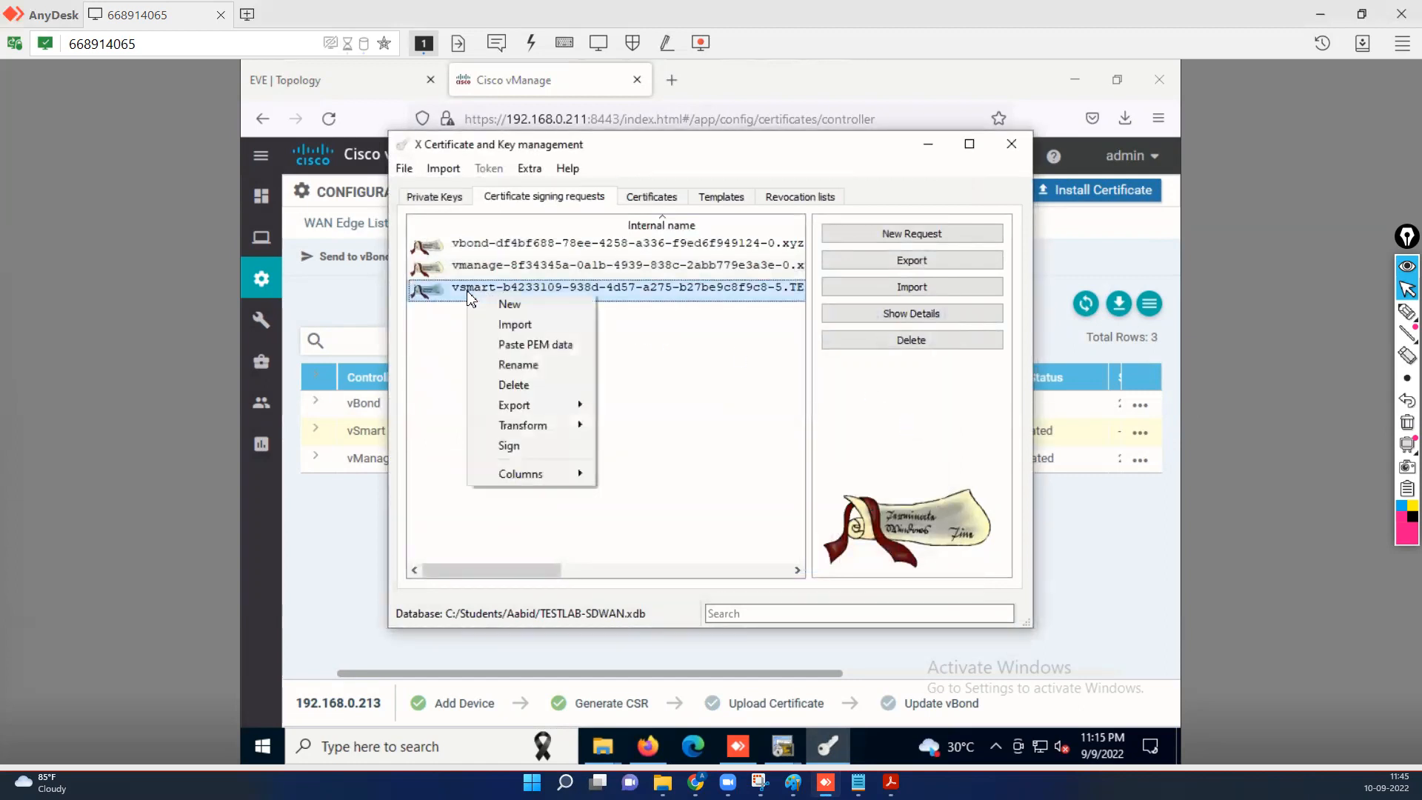
click(517, 446)
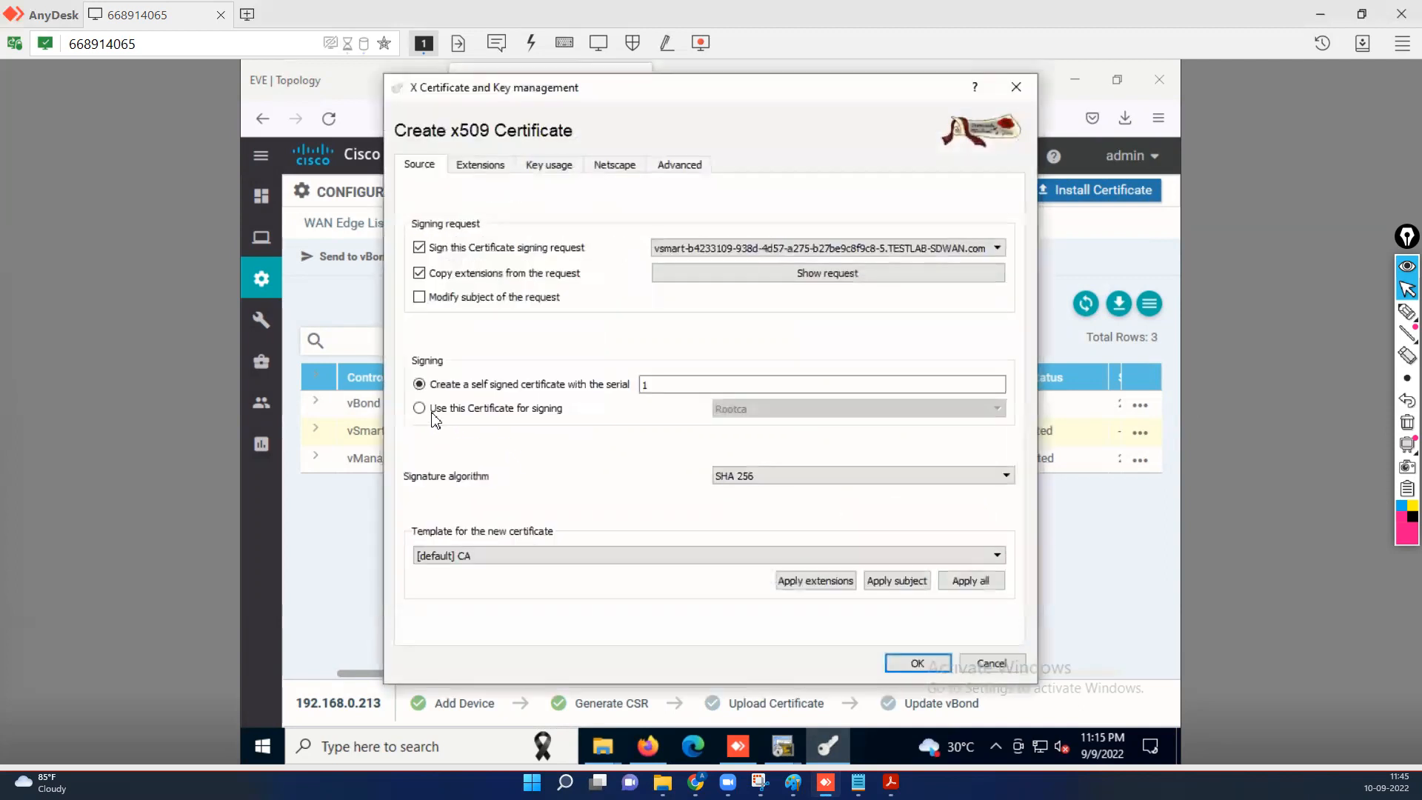
click(472, 555)
click(550, 594)
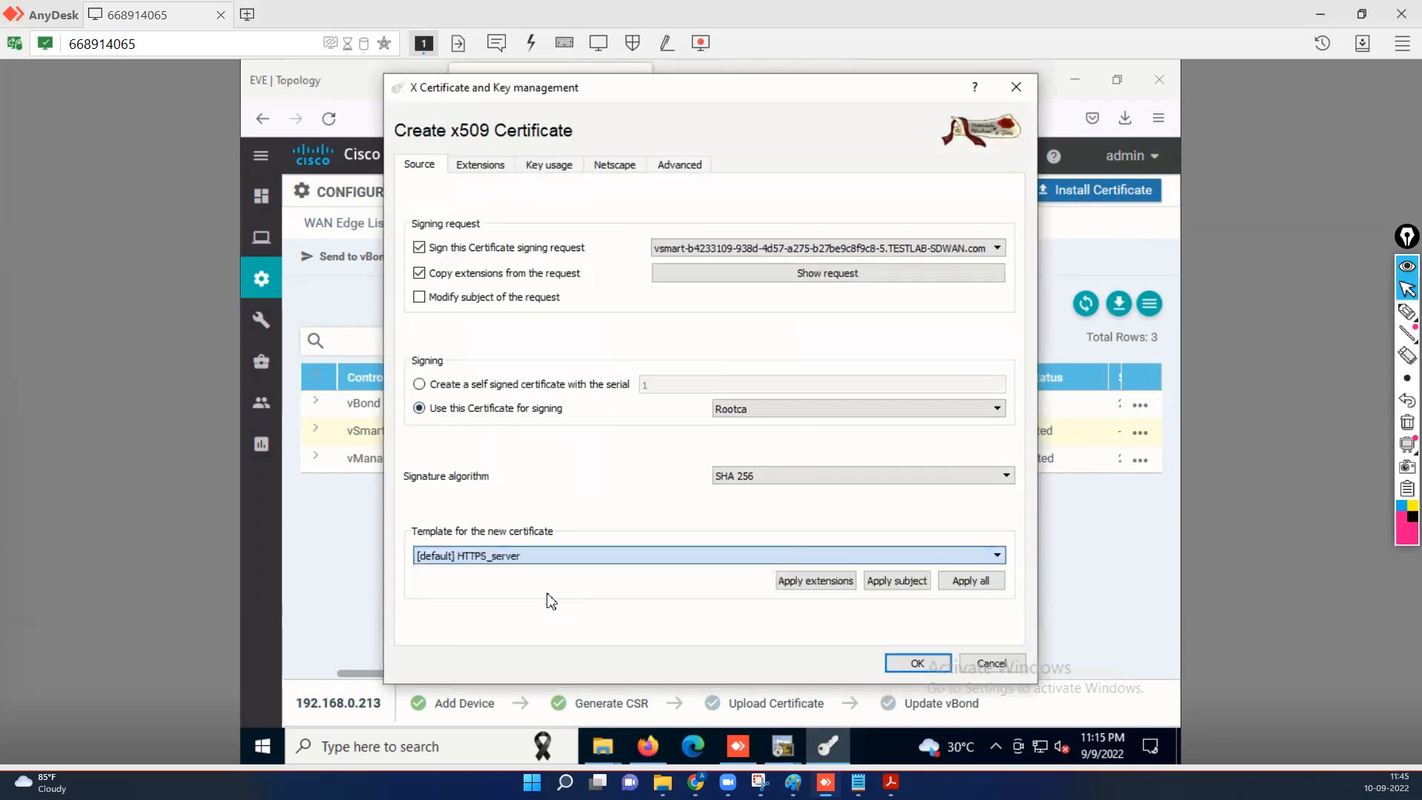
click(833, 580)
click(902, 585)
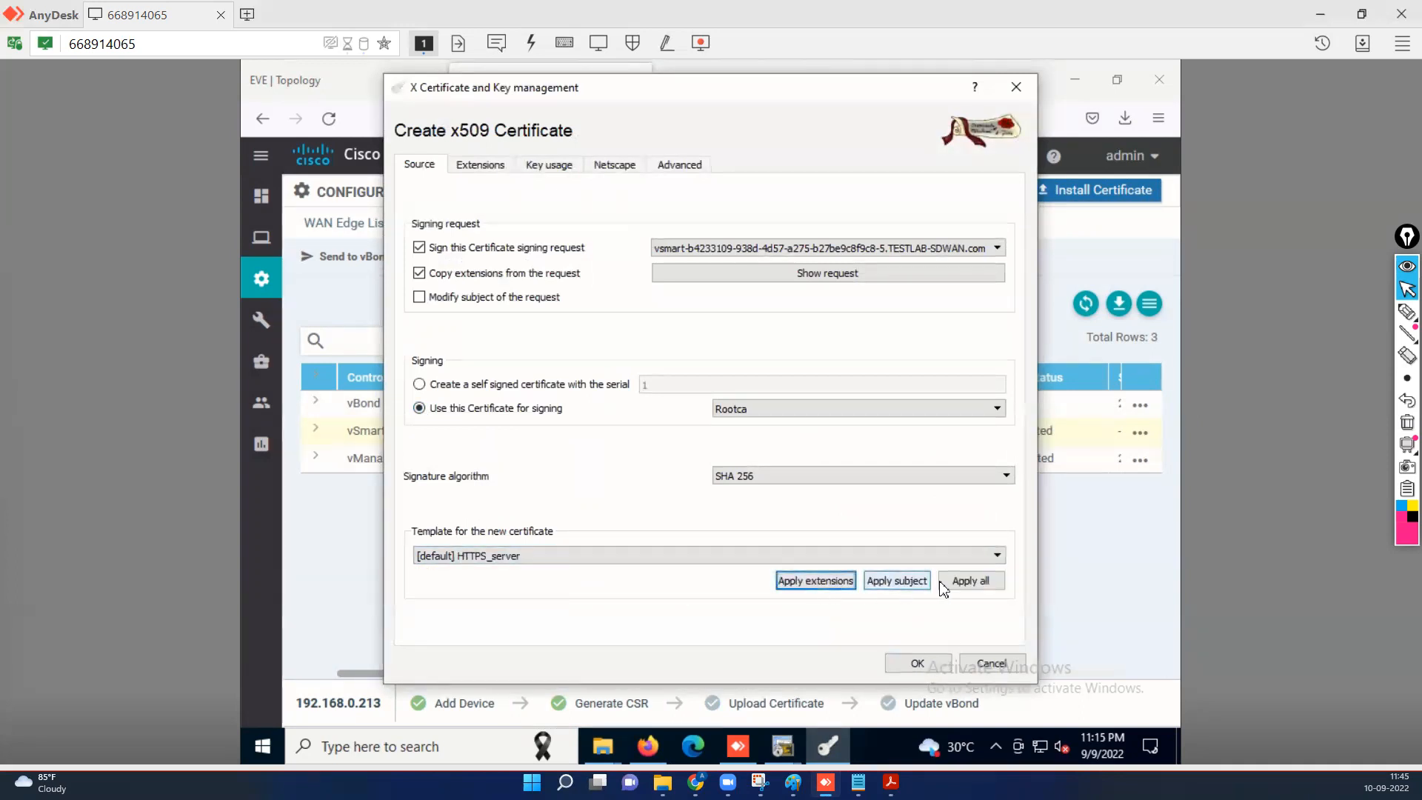
click(959, 581)
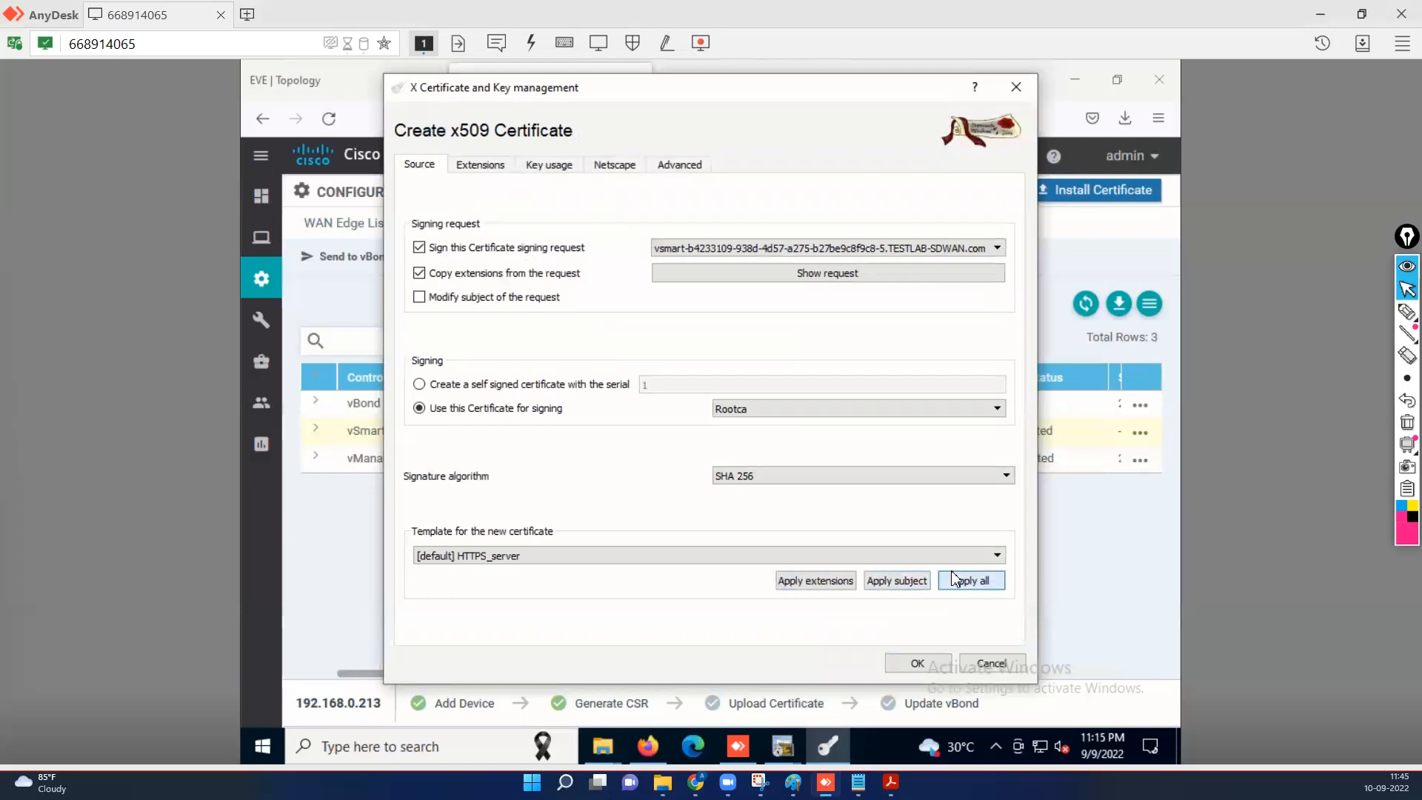
click(486, 168)
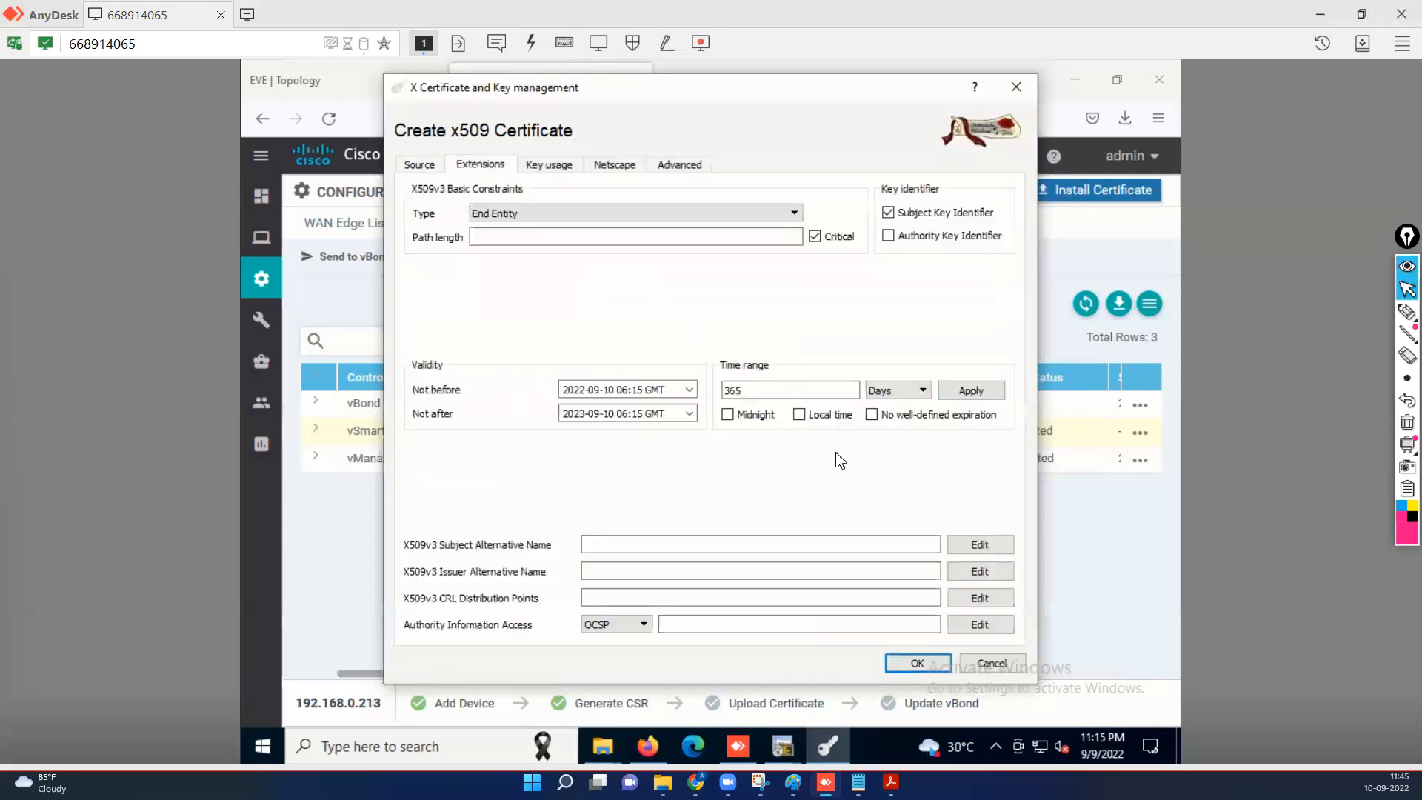
click(825, 420)
click(979, 392)
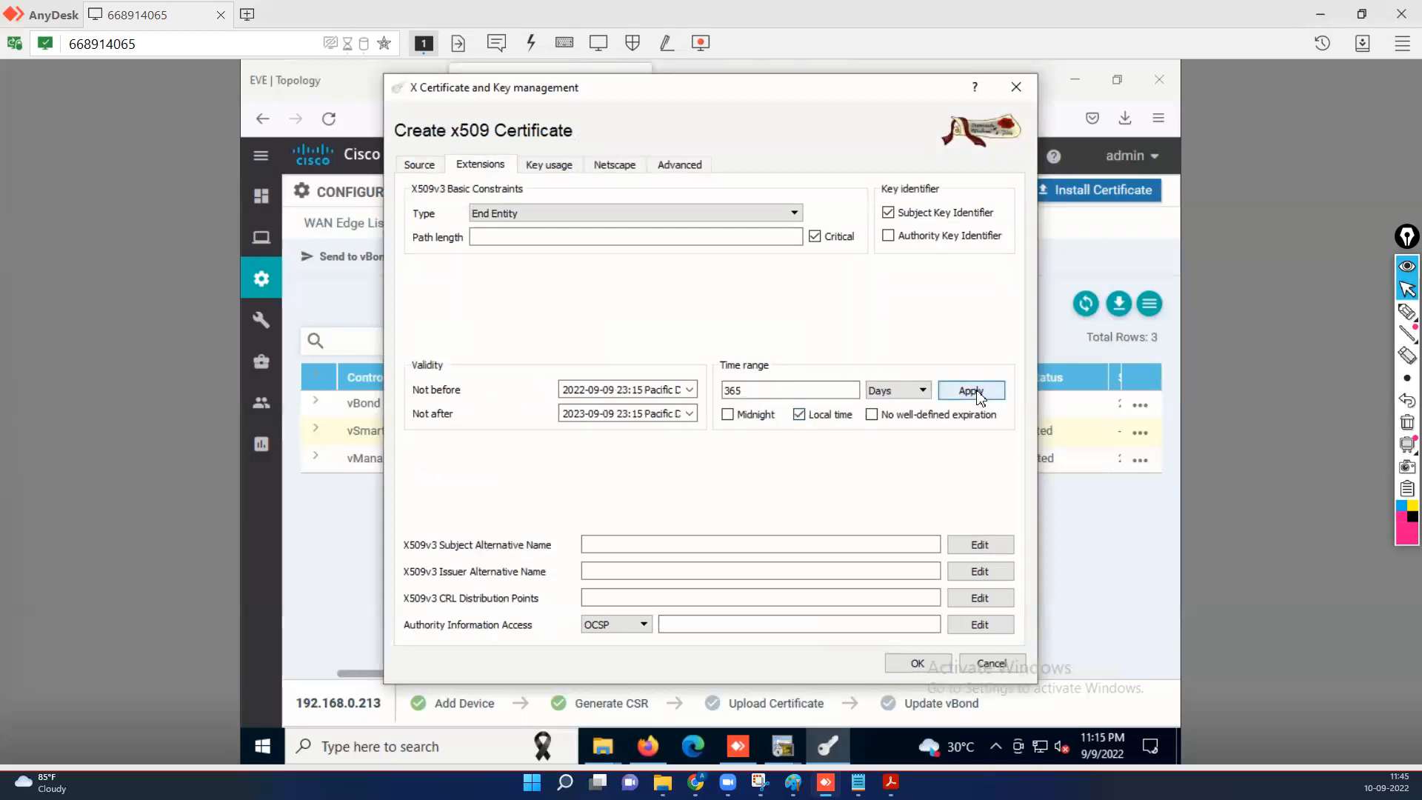
click(909, 662)
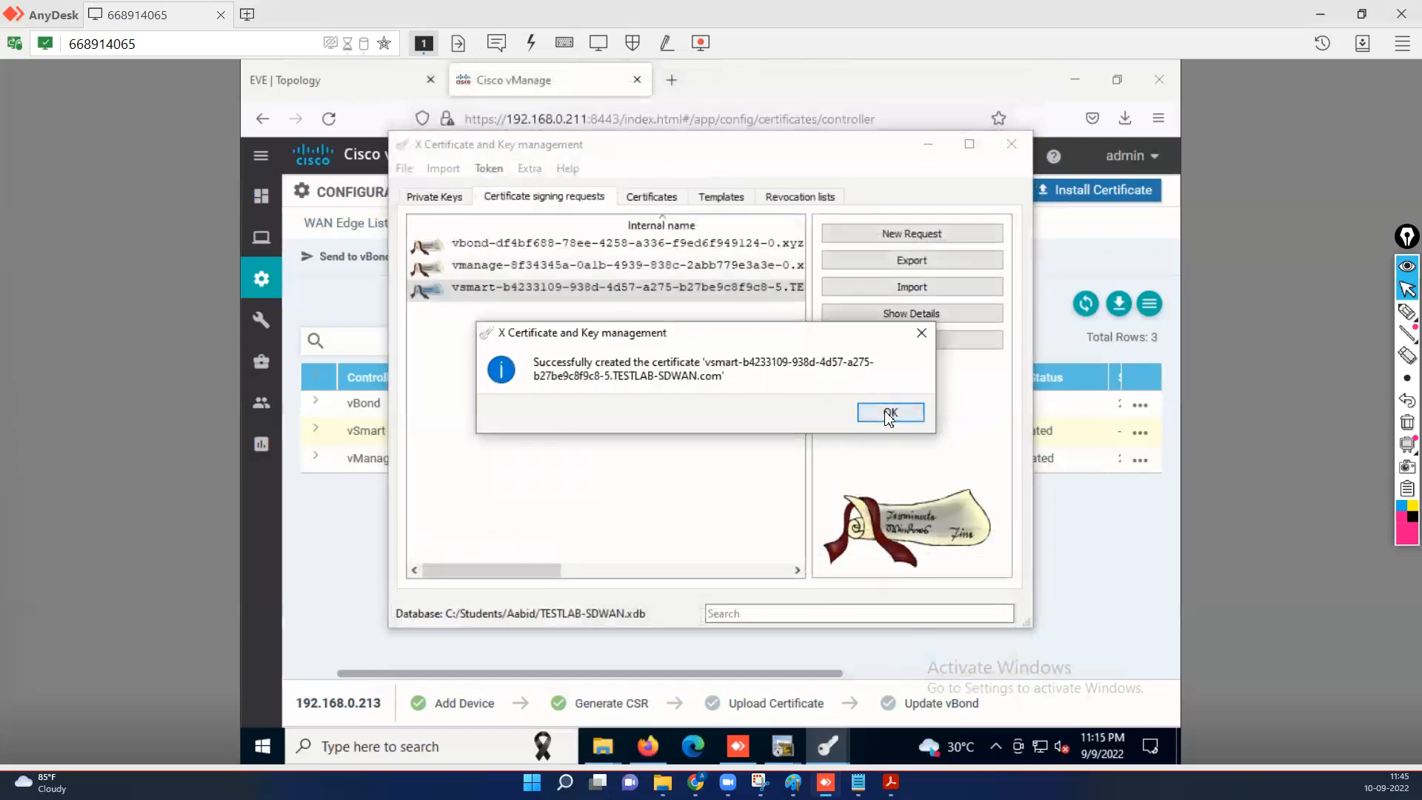
click(872, 414)
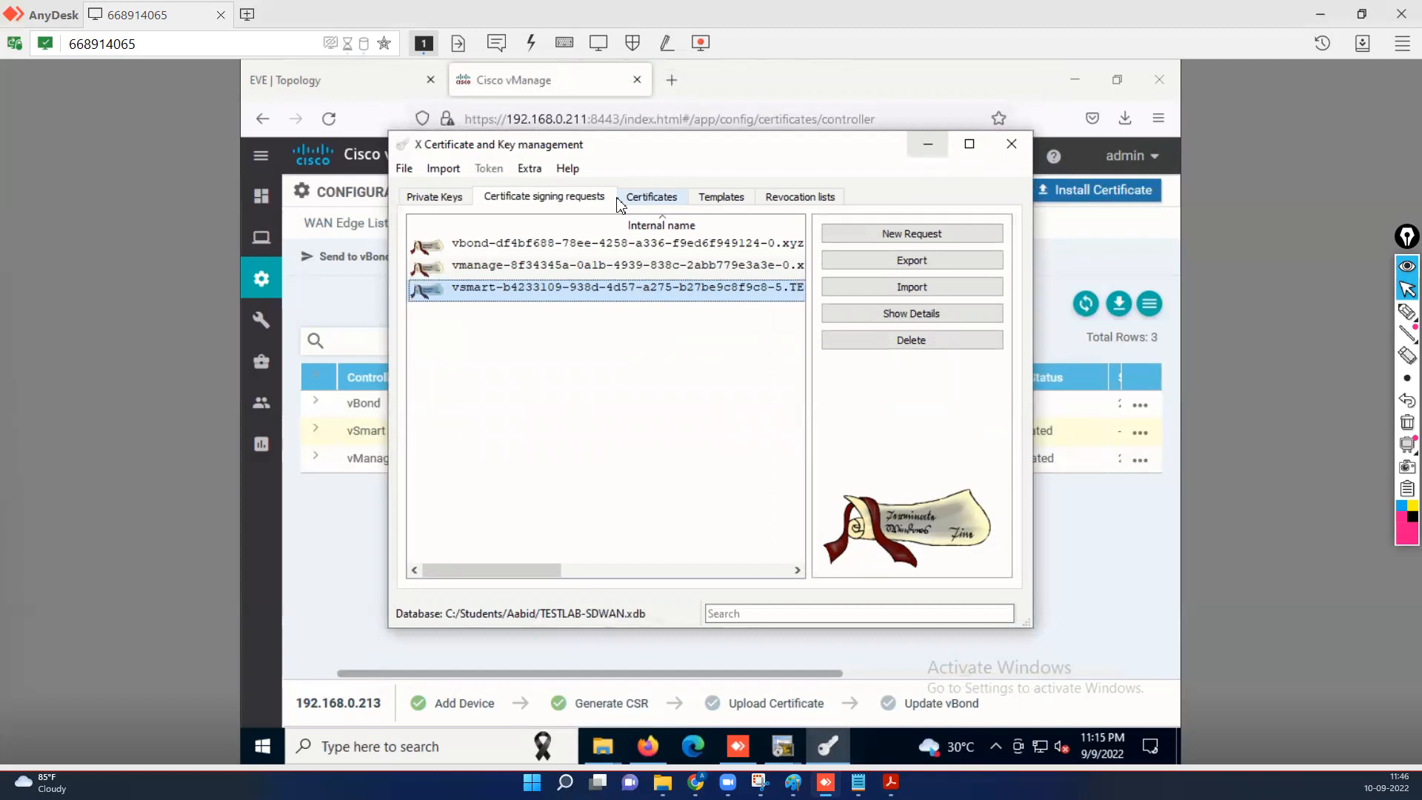
Copy the signed vsmart certificate to the clipboard and minimize XCA.
click(649, 203)
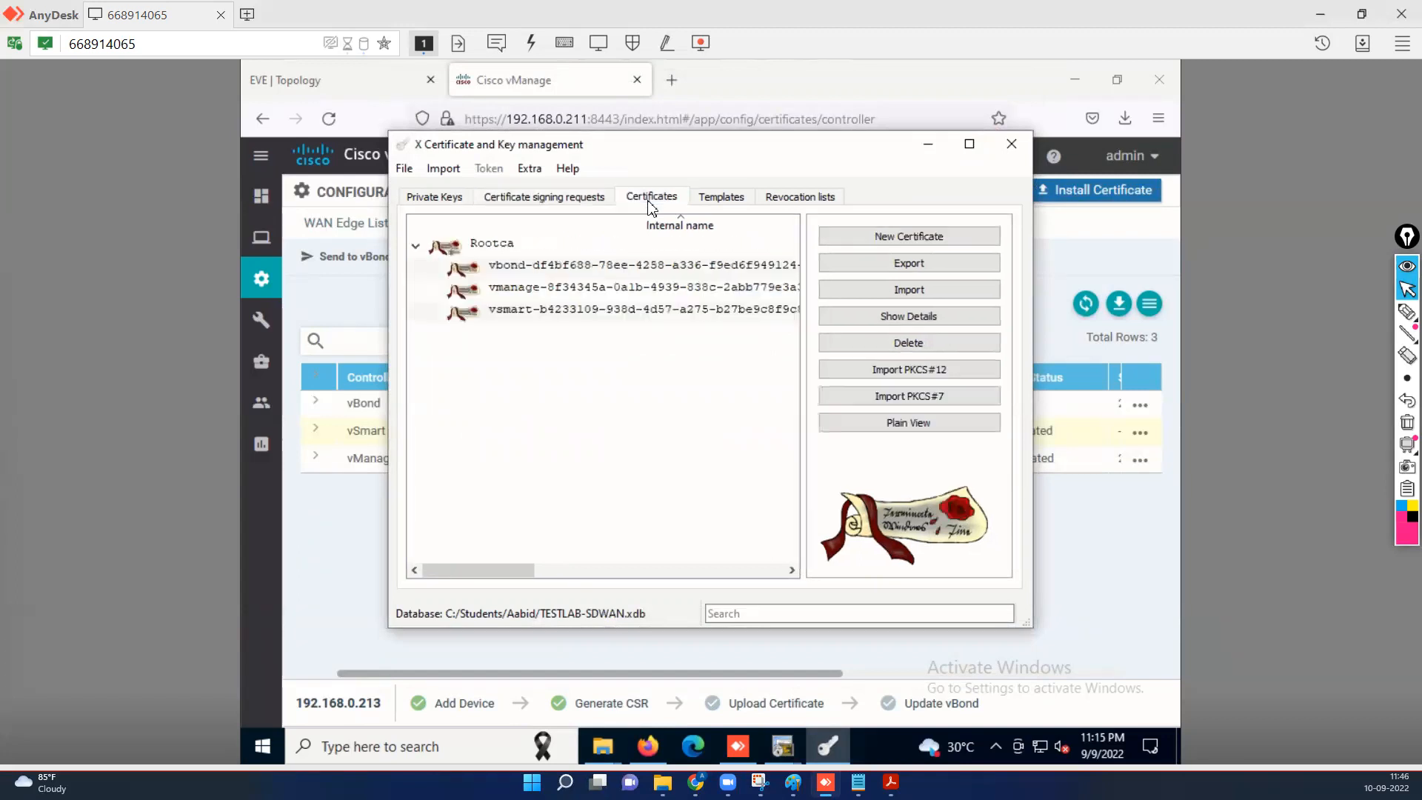
click(565, 311)
right_click(563, 312)
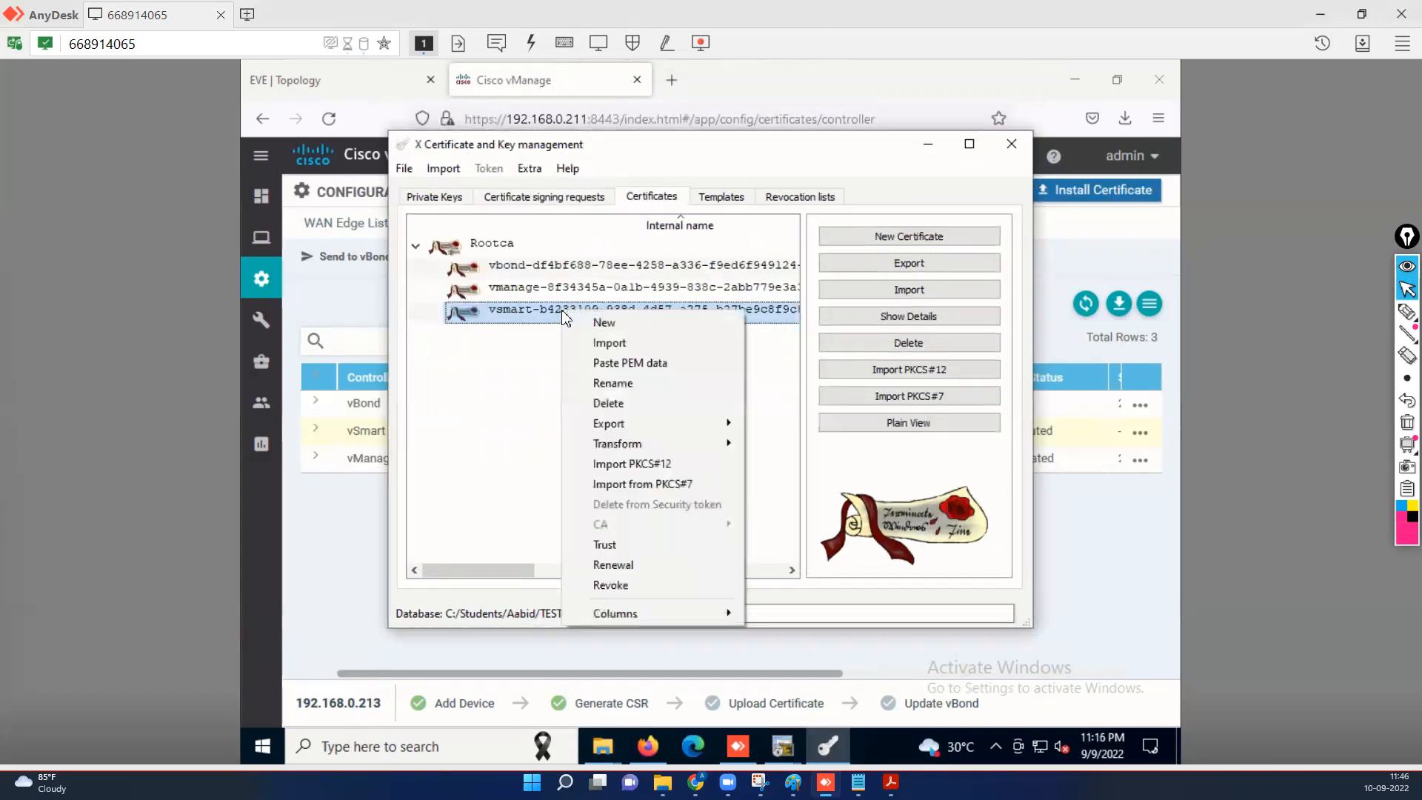
mouse_move(690, 429)
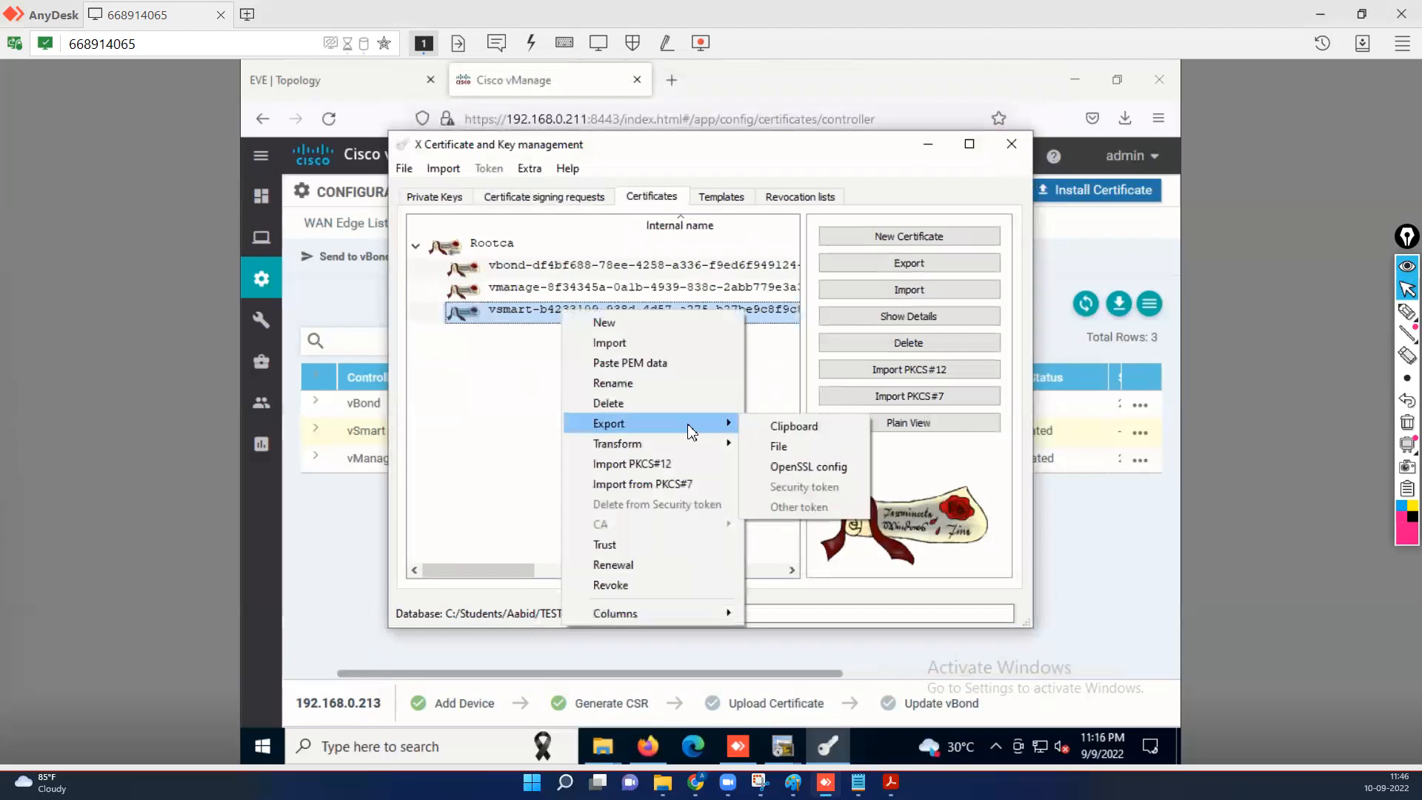
click(801, 432)
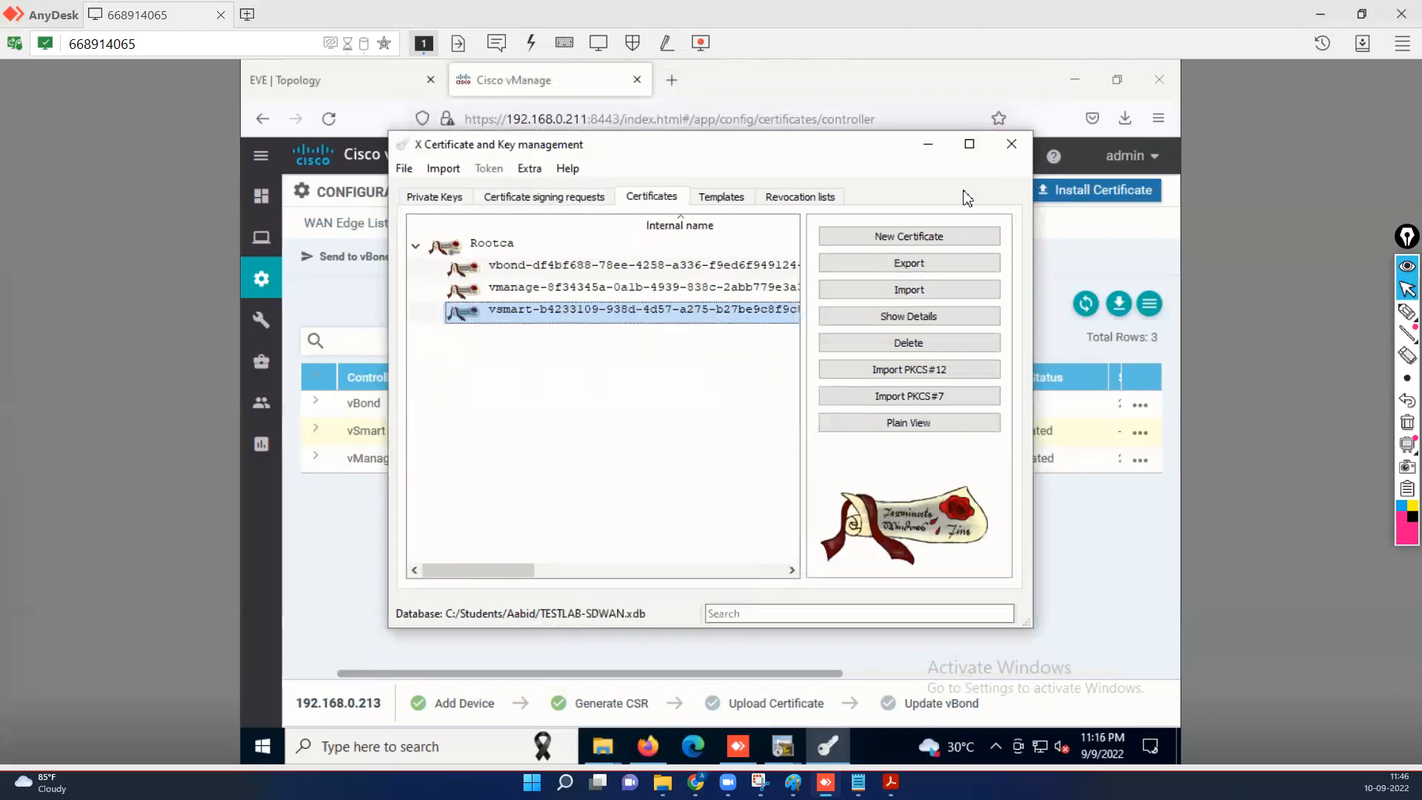
click(930, 148)
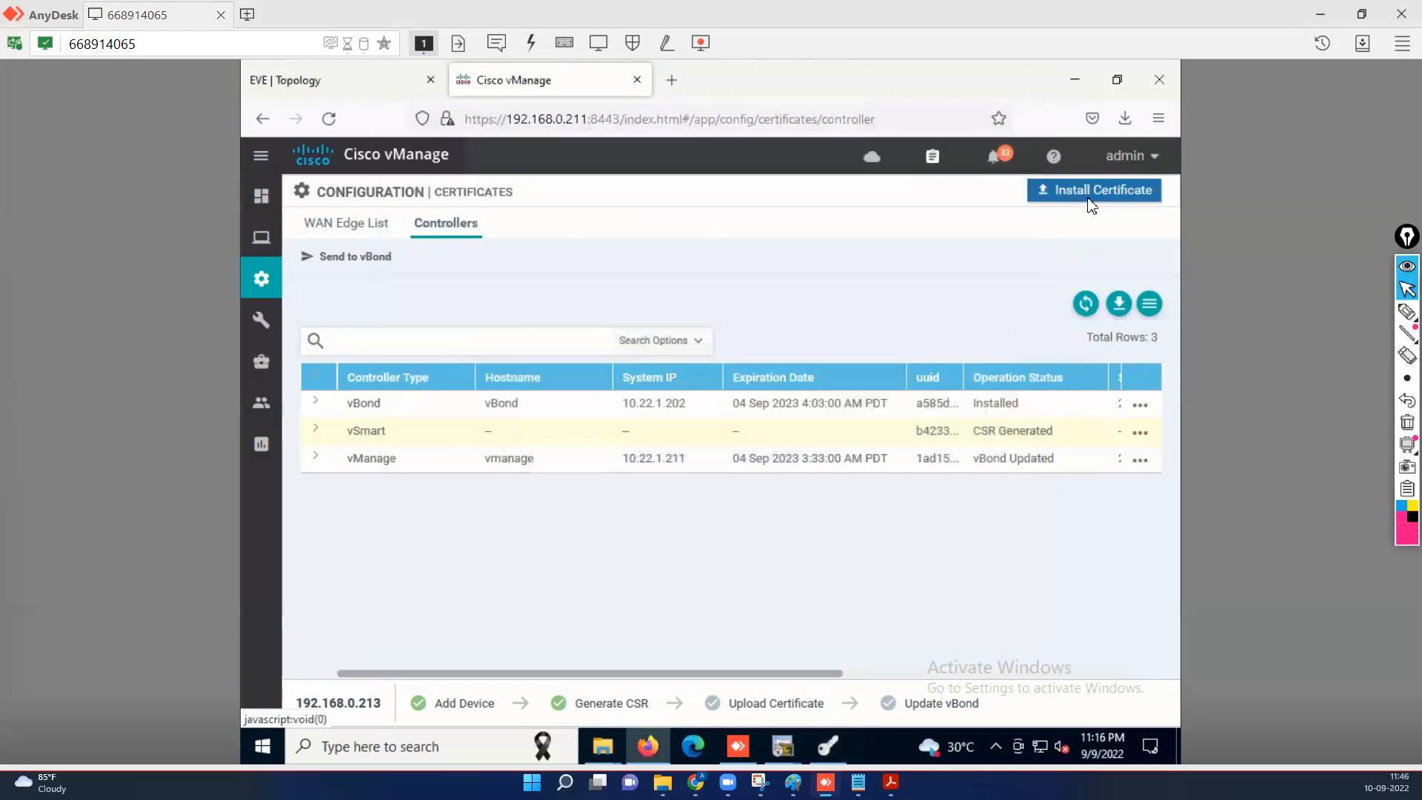
Install the pasted signed certificate on the vSmart controller row.
click(522, 463)
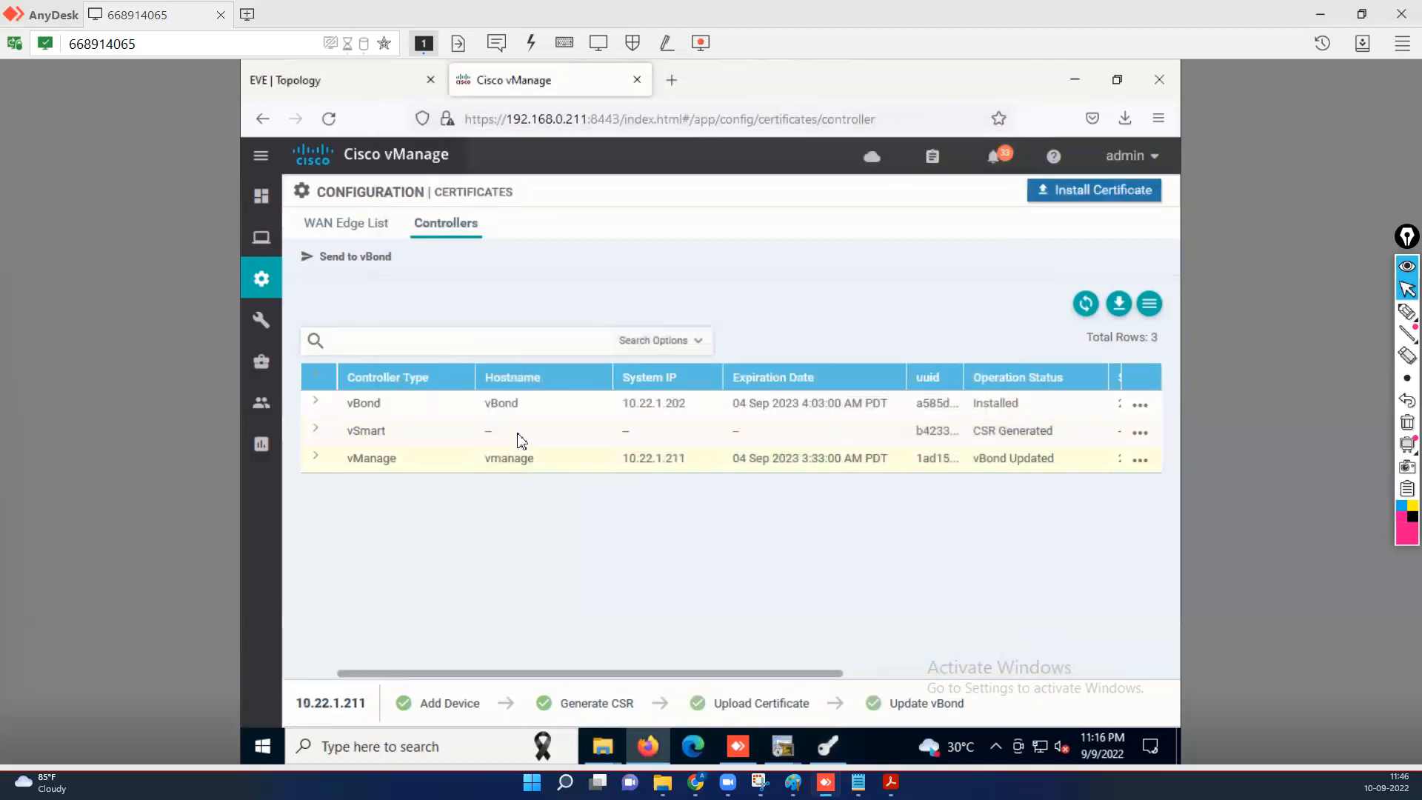
click(522, 437)
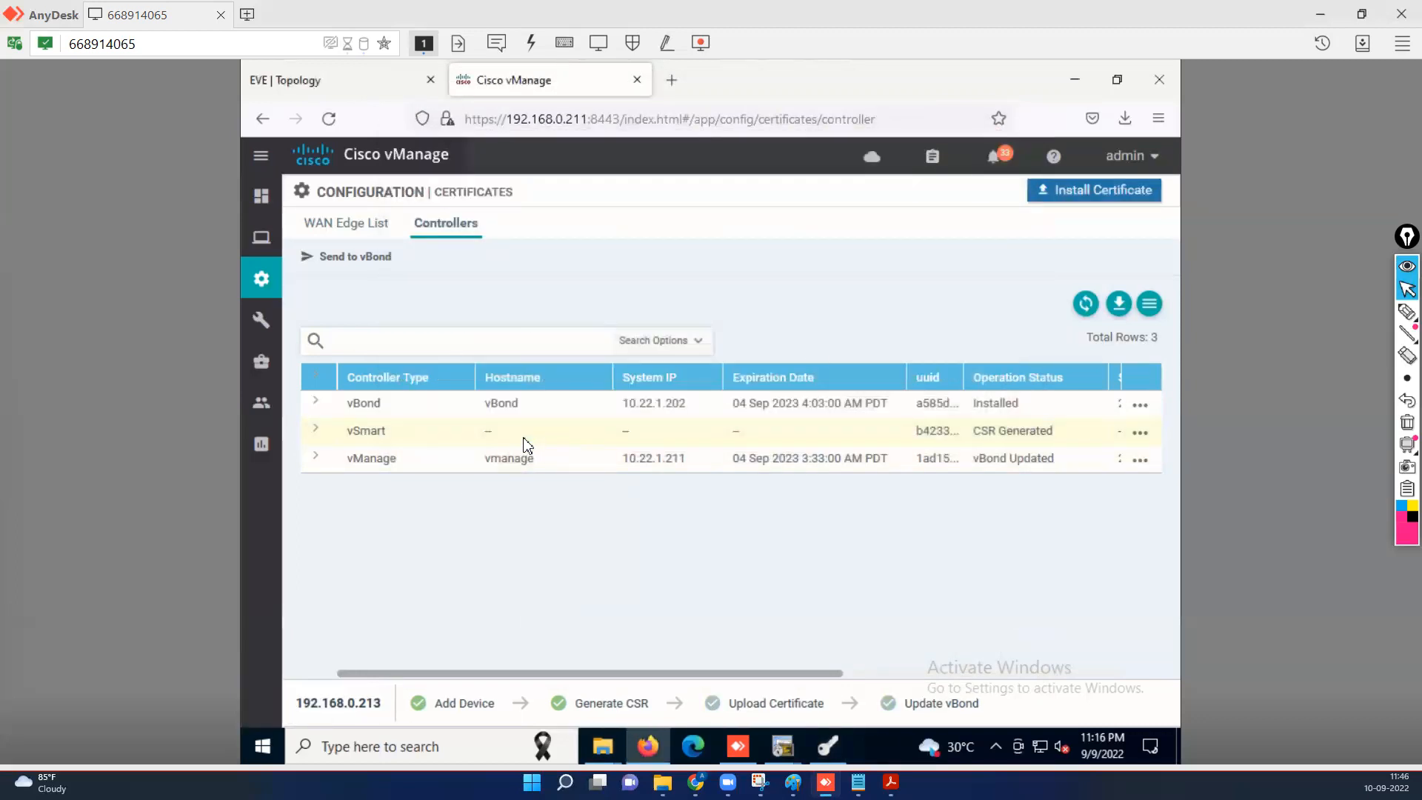
click(1094, 194)
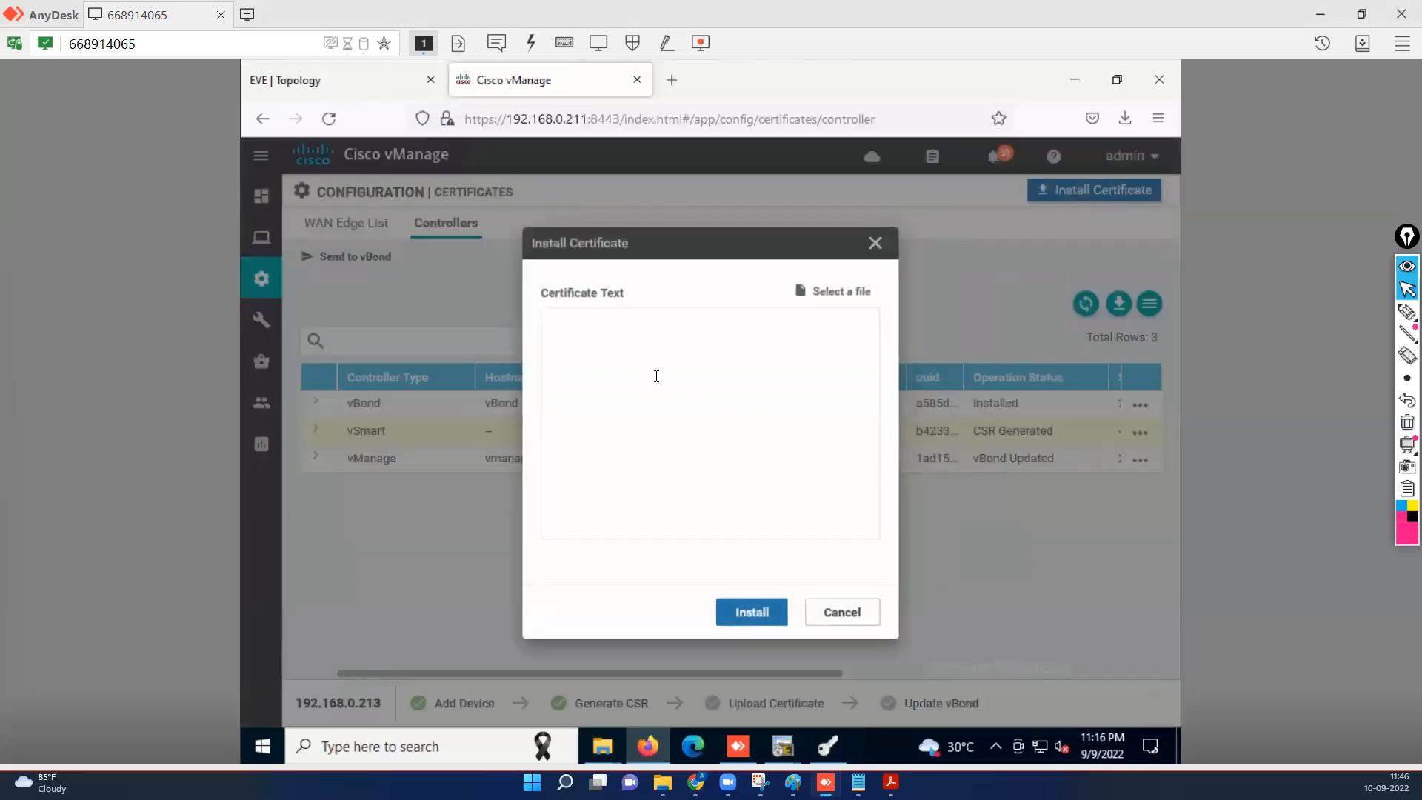
right_click(656, 379)
click(715, 513)
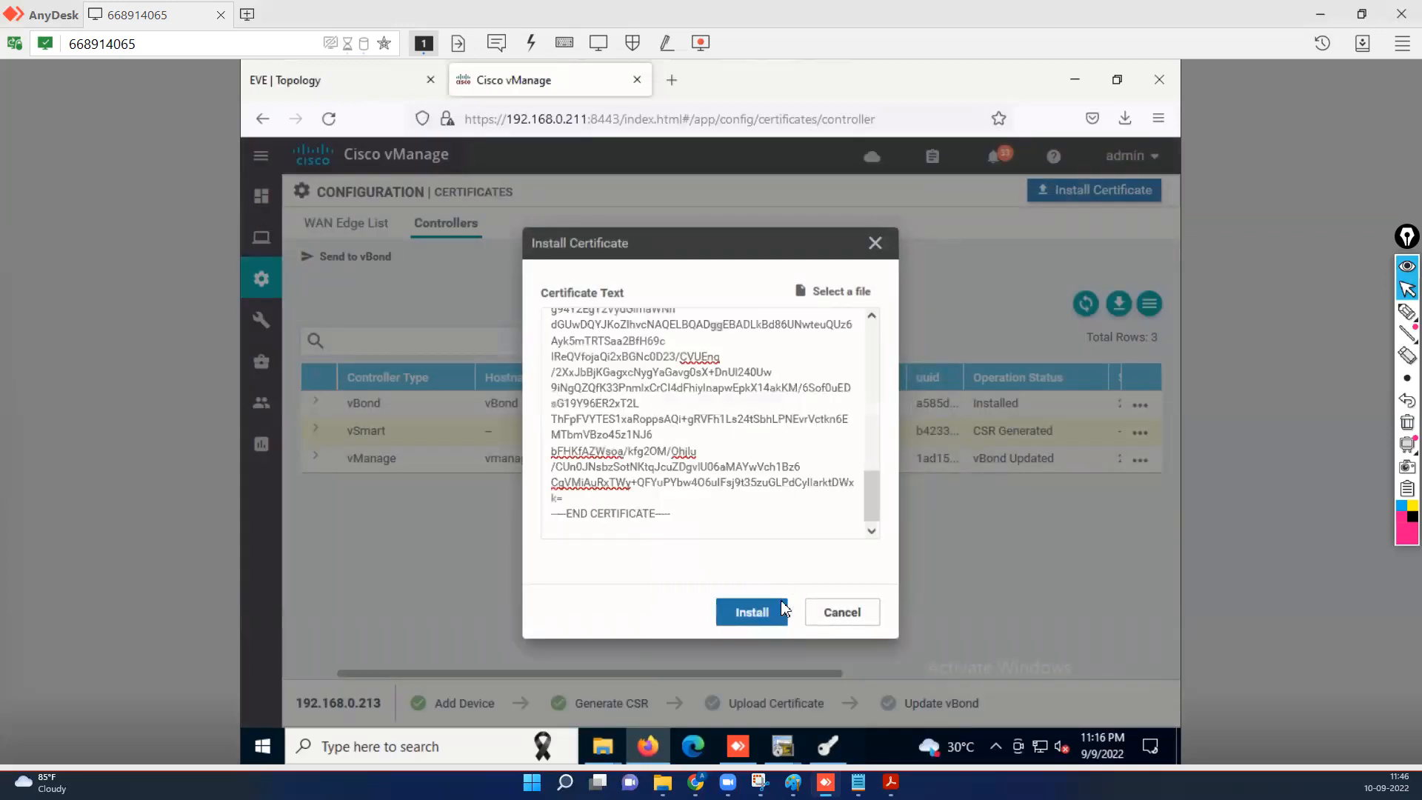
click(768, 618)
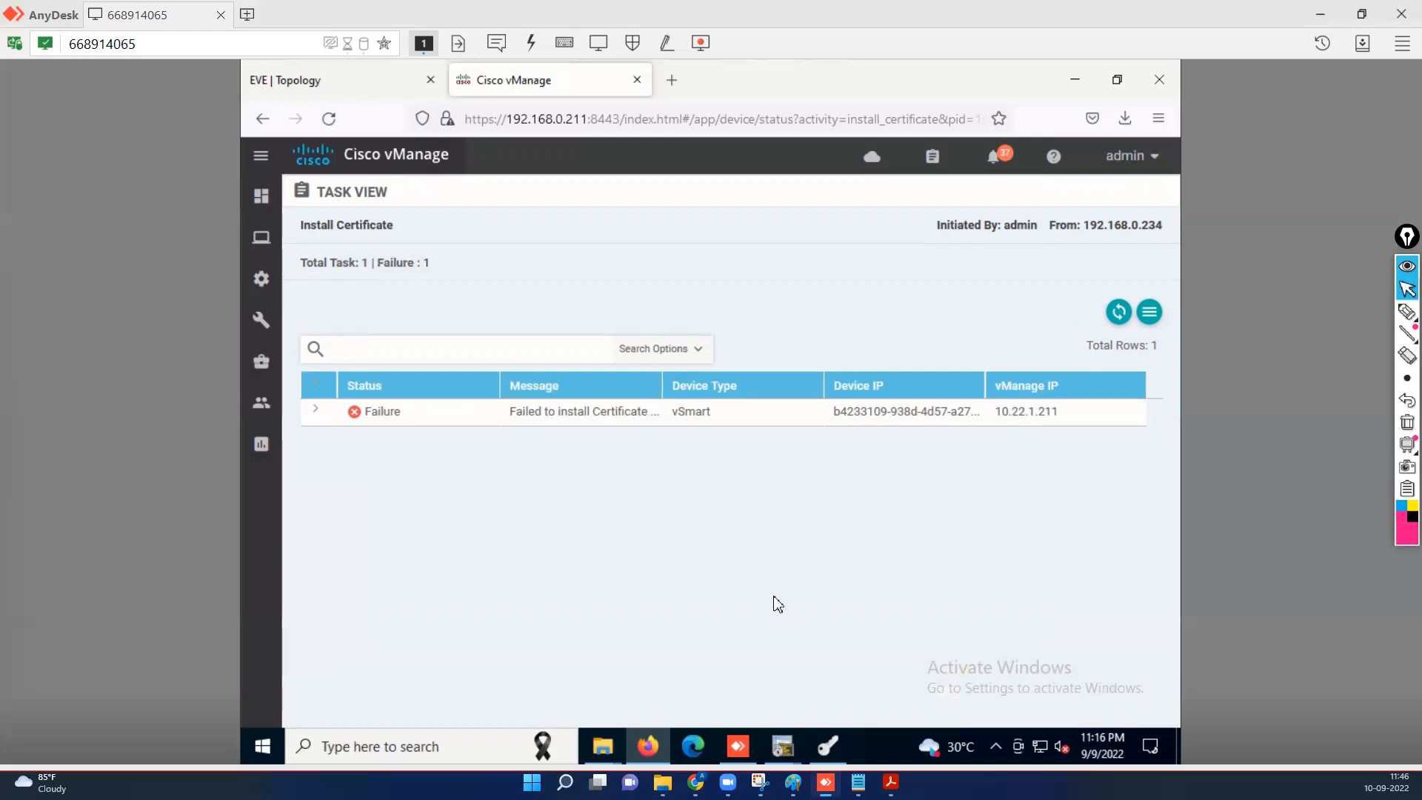
Expand the failed install task and read its root-ca-chain validation error.
click(315, 412)
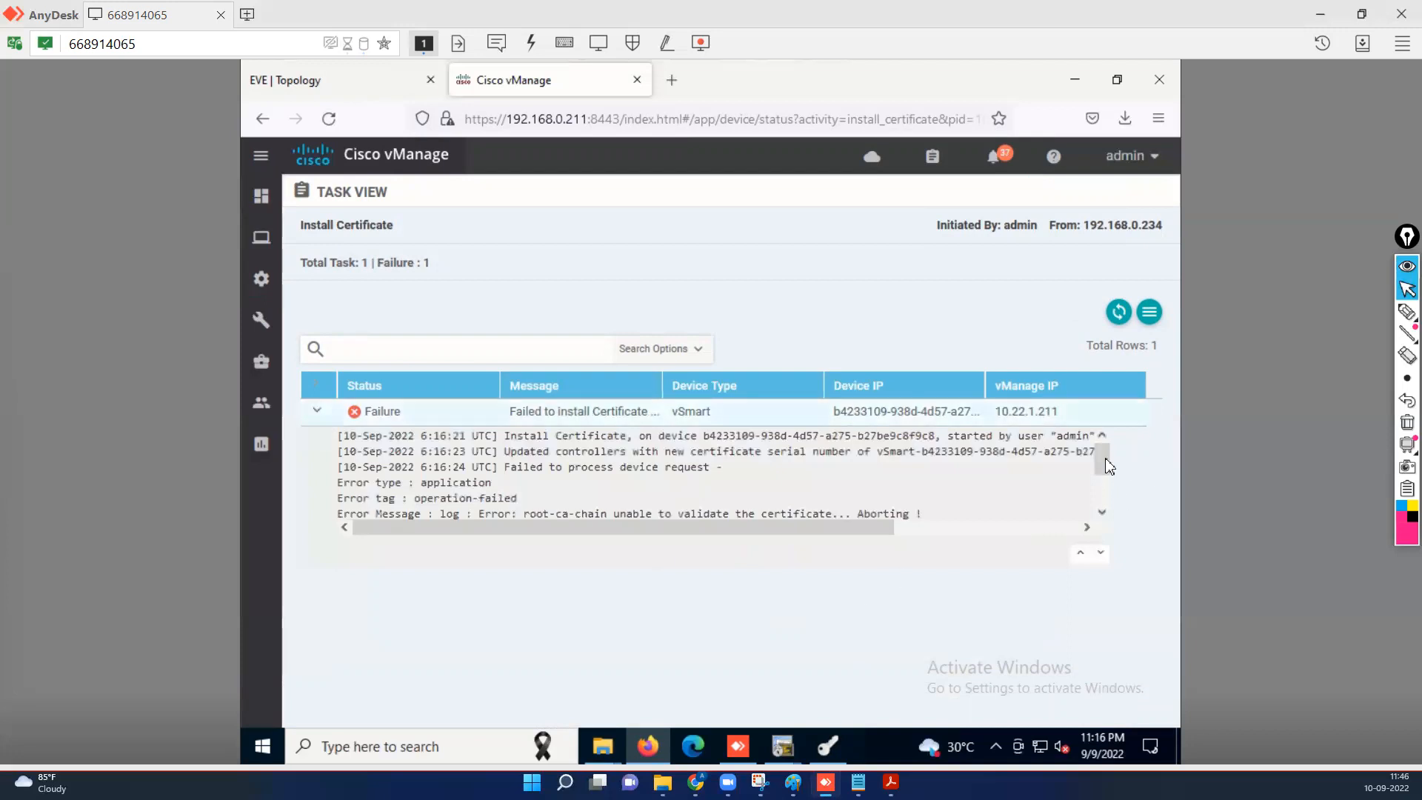
scroll(1104, 467, down, 1)
scroll(1102, 486, down, 1)
scroll(1102, 470, up, 3)
click(1103, 512)
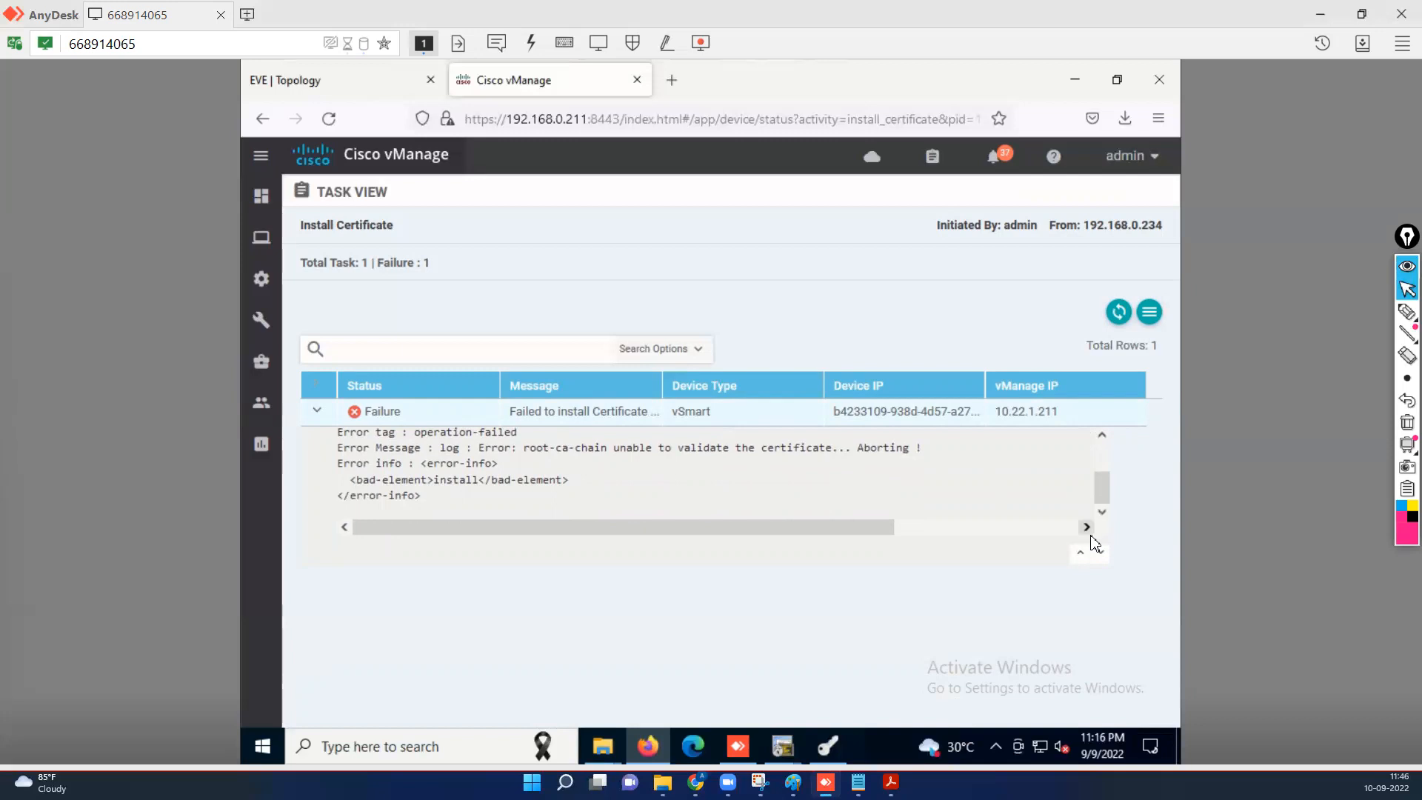
Remove the vsmart certificate and vsmart CSR from XCA, then minimize it.
click(830, 747)
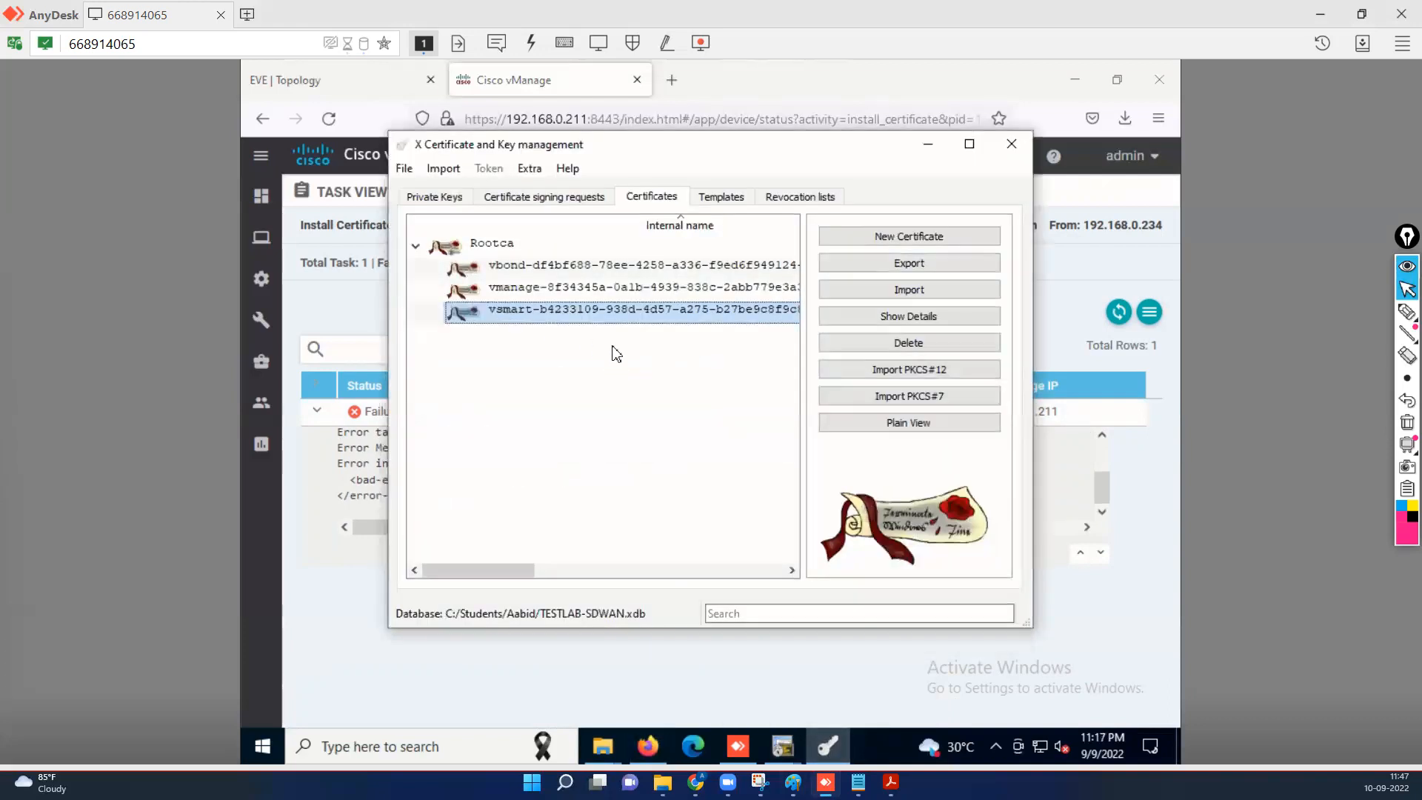
click(923, 347)
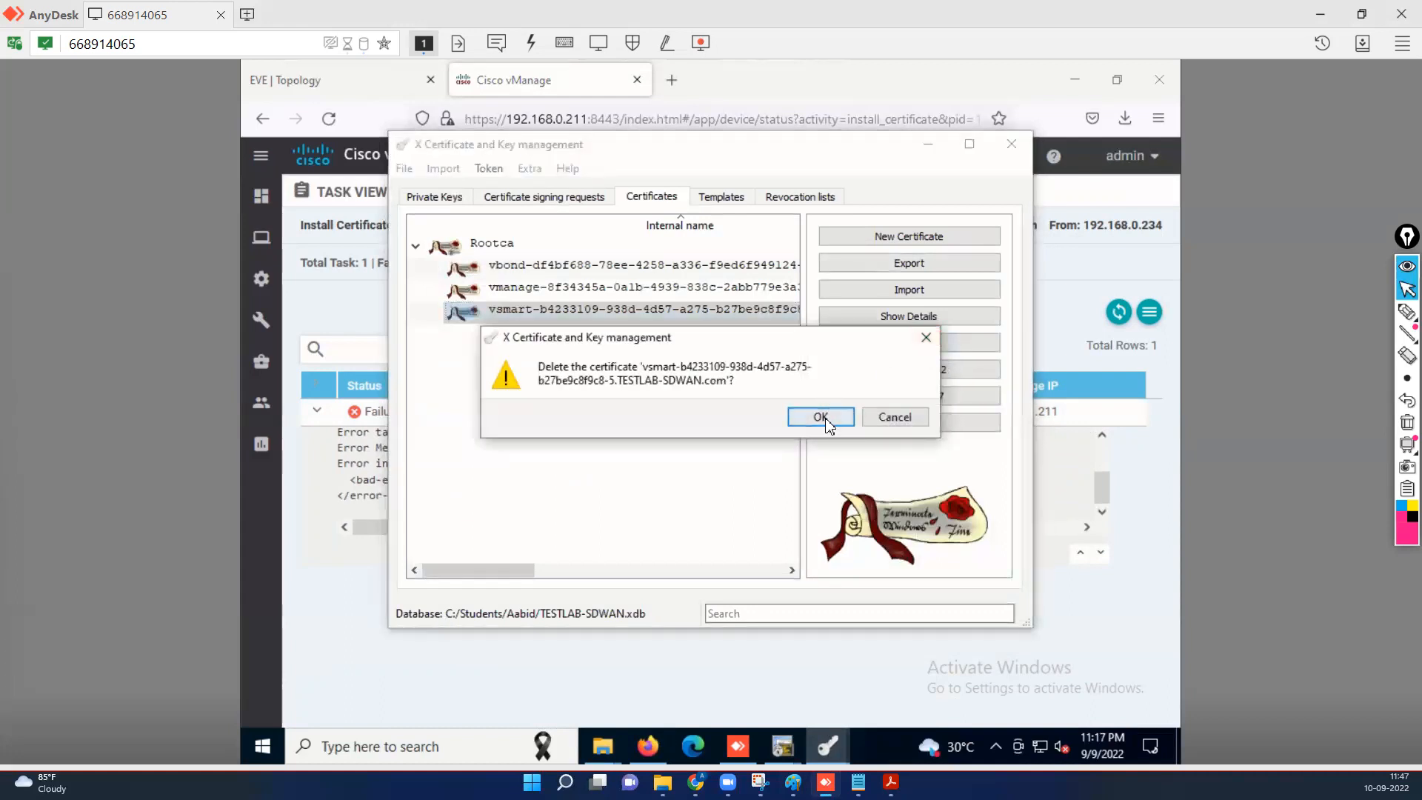
click(825, 418)
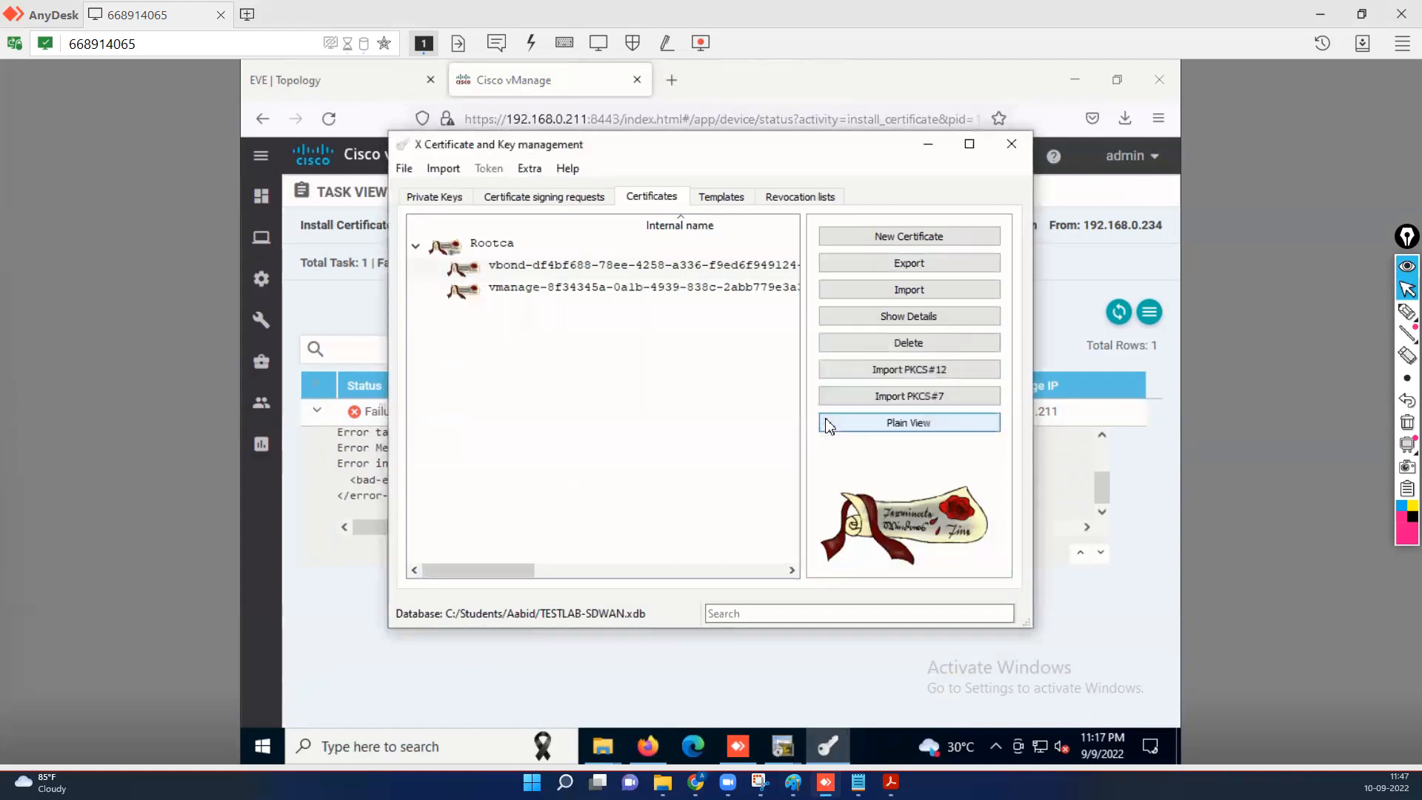
click(562, 201)
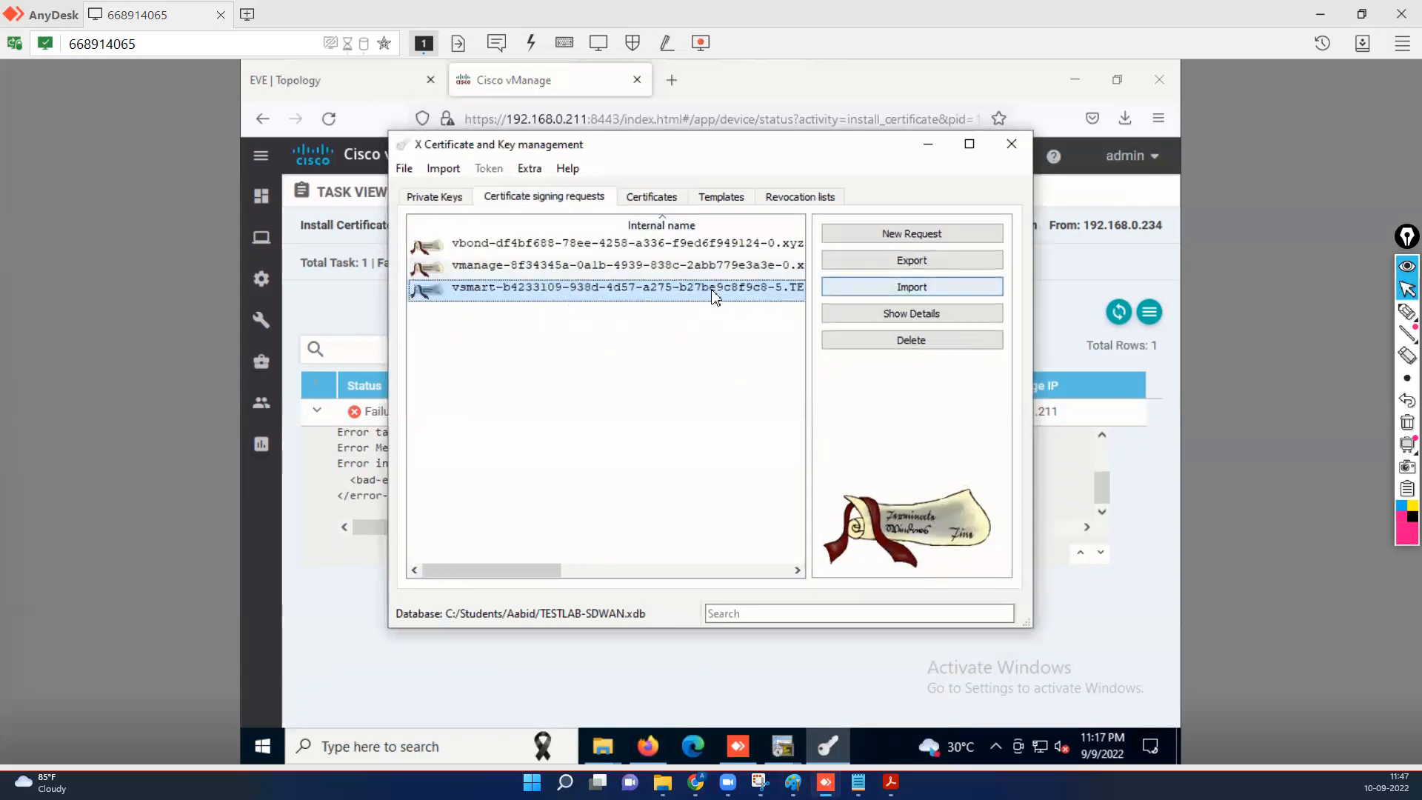
click(906, 350)
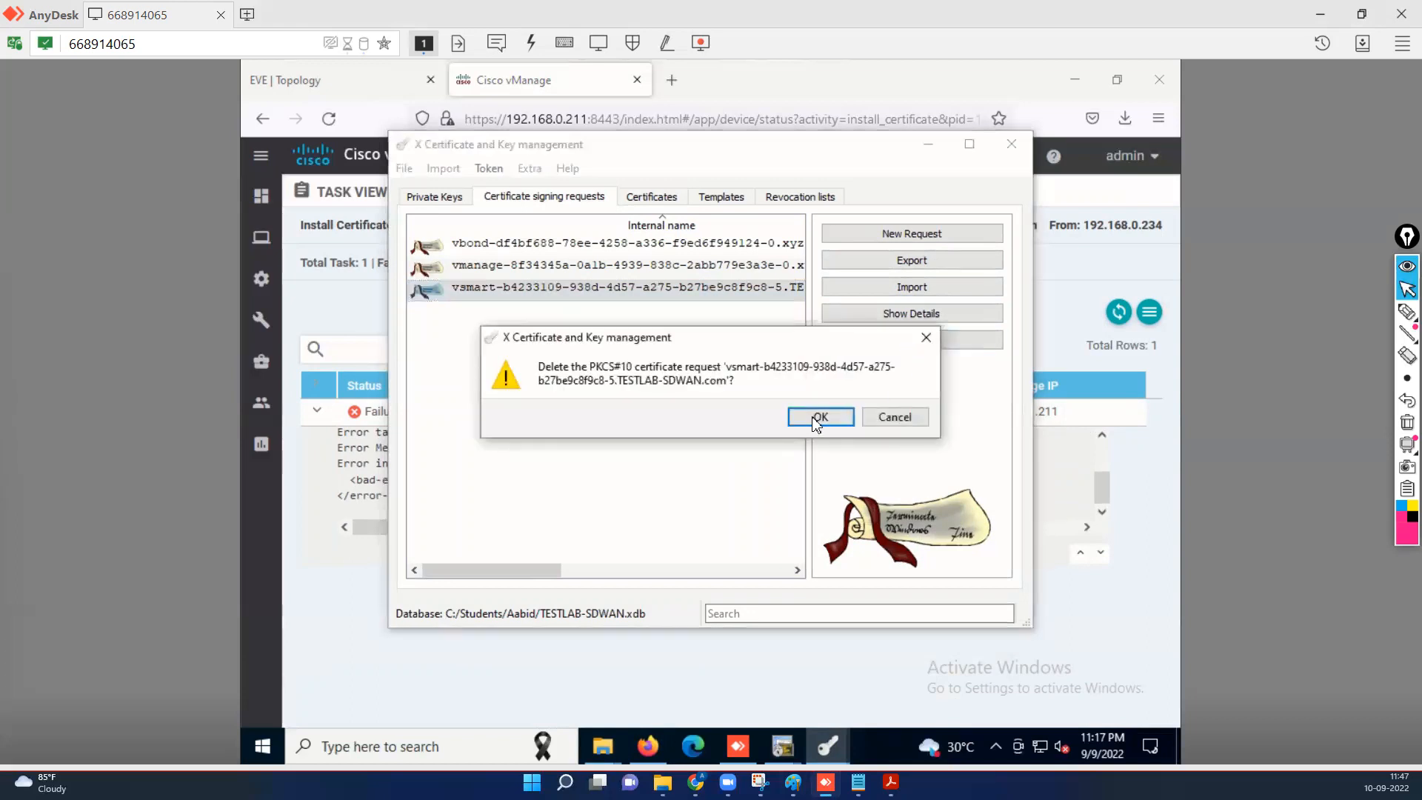
click(816, 417)
click(928, 144)
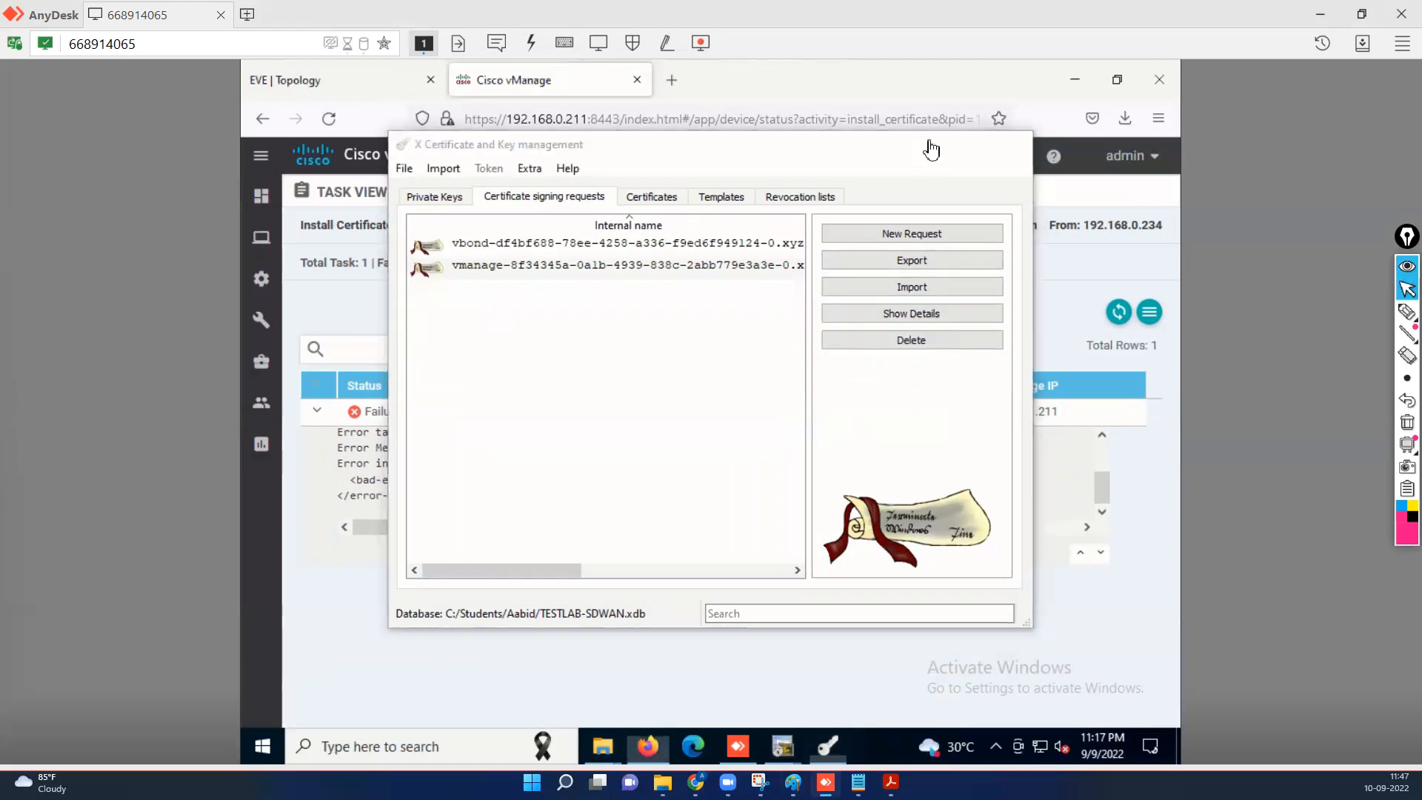
Permanently delete undefined.csr from Downloads with Shift+Delete, then minimize Explorer.
mouse_move(600, 750)
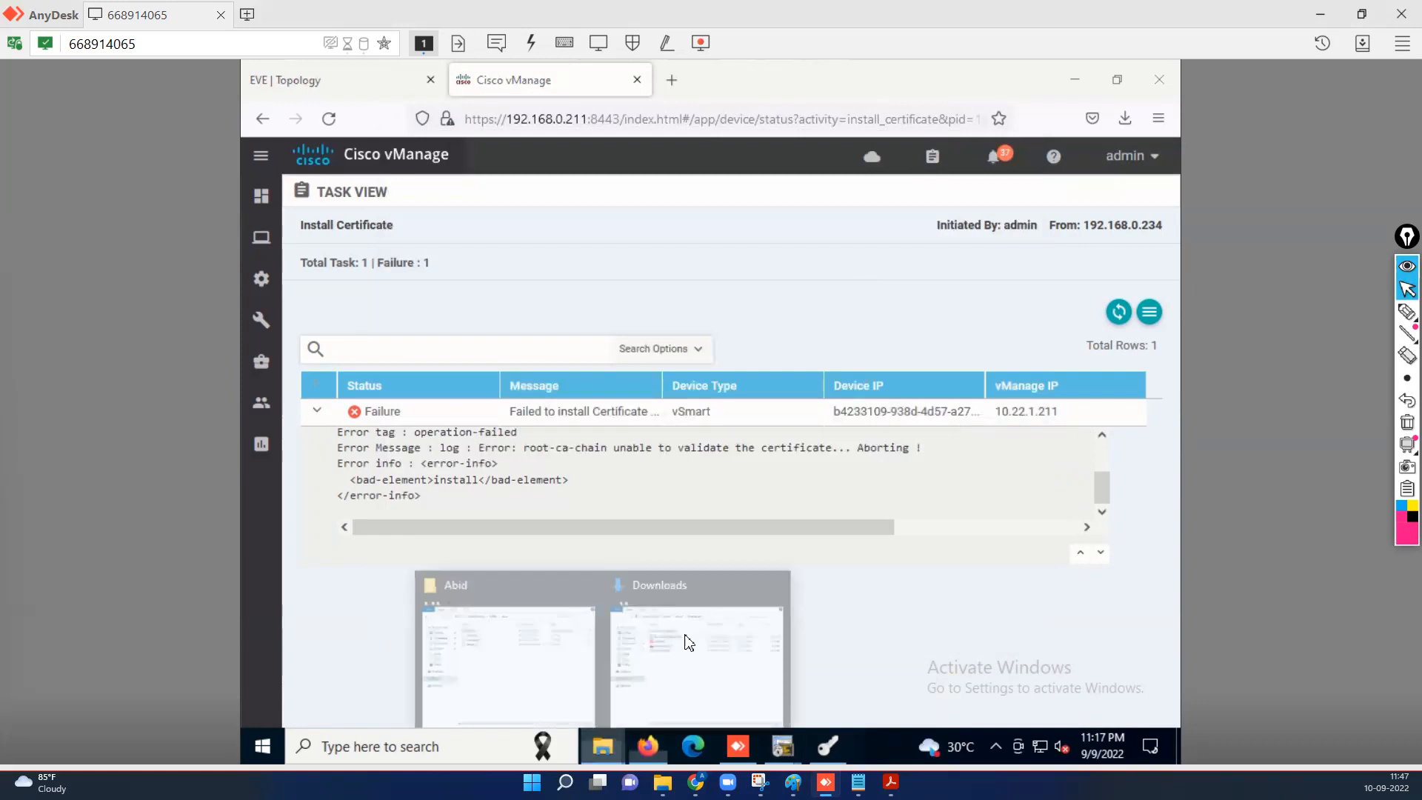
click(724, 564)
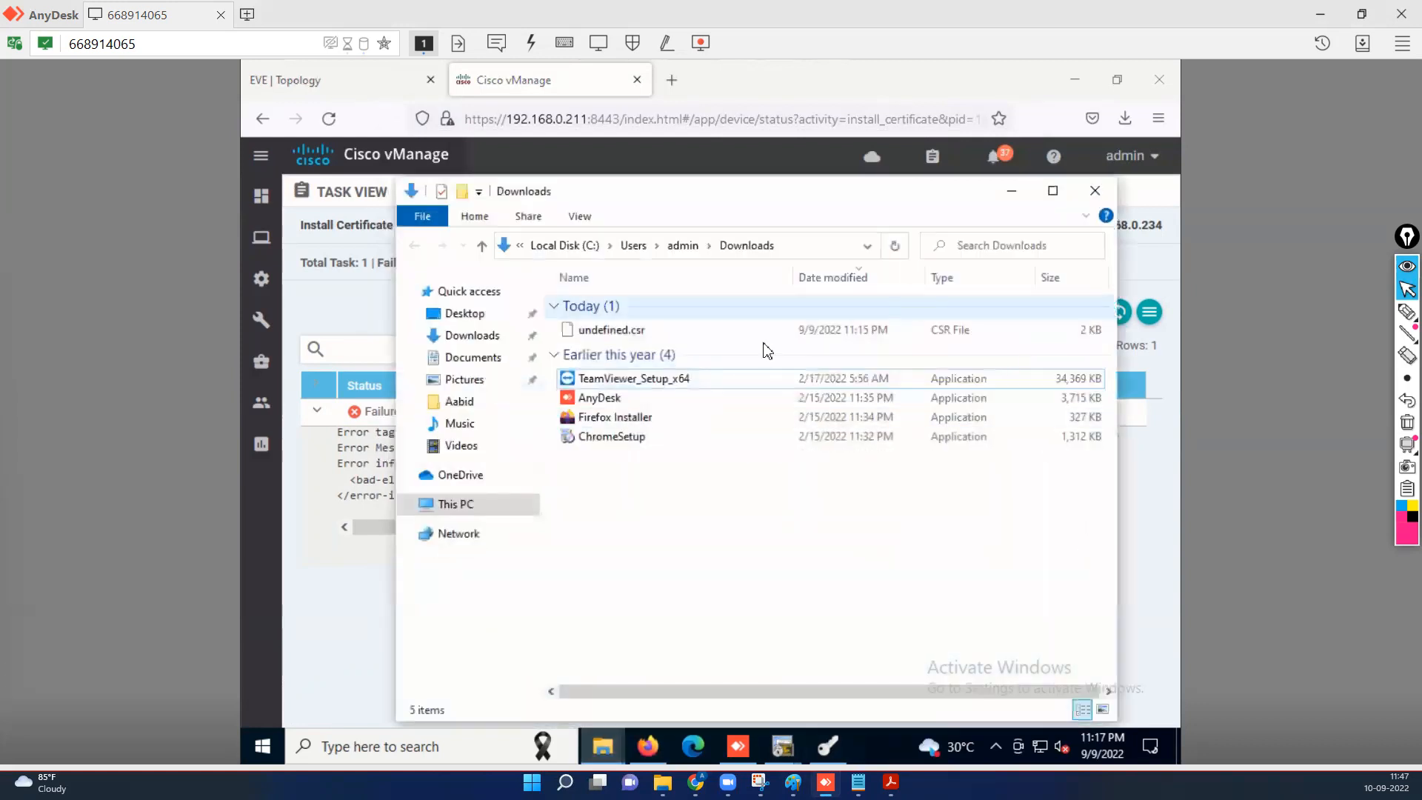
click(657, 335)
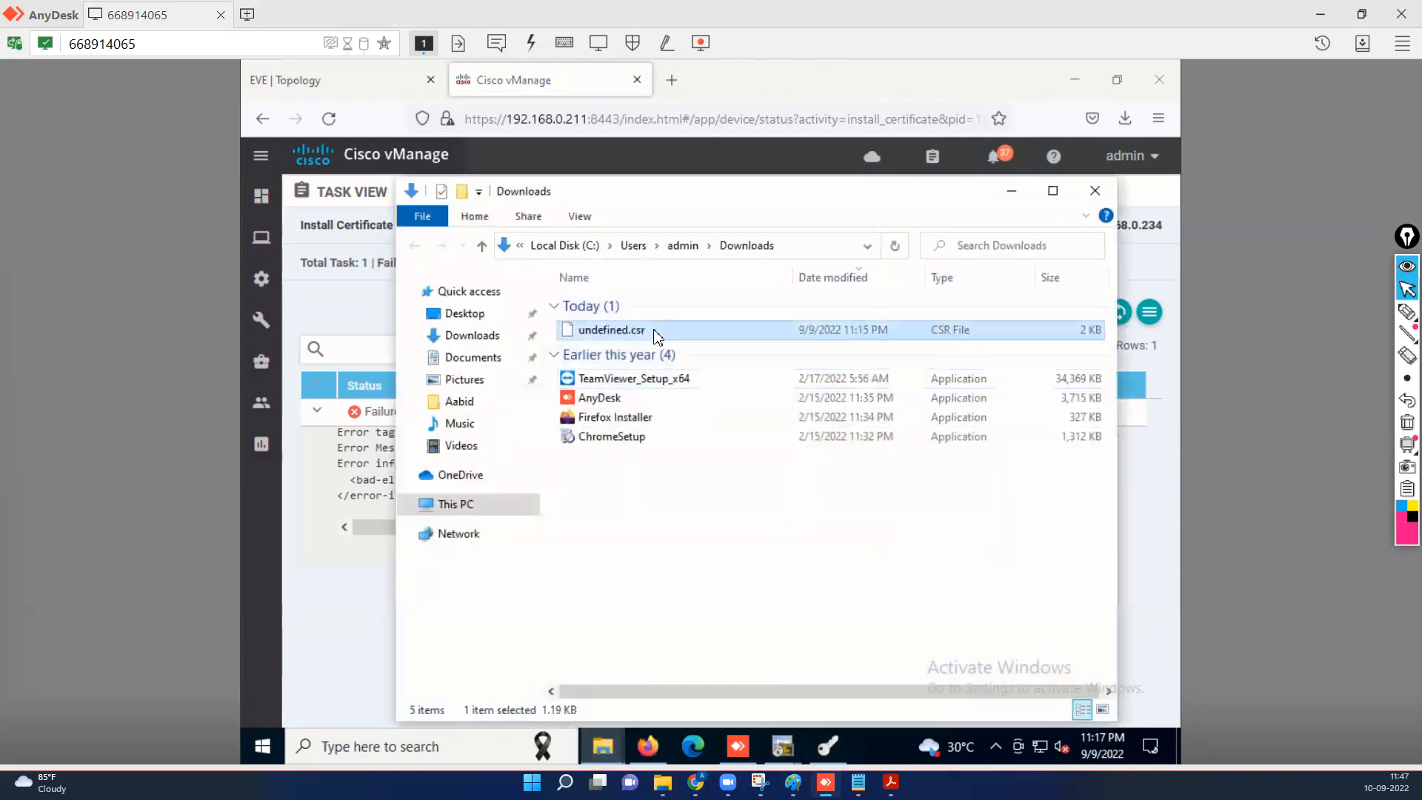
key(shift+Delete)
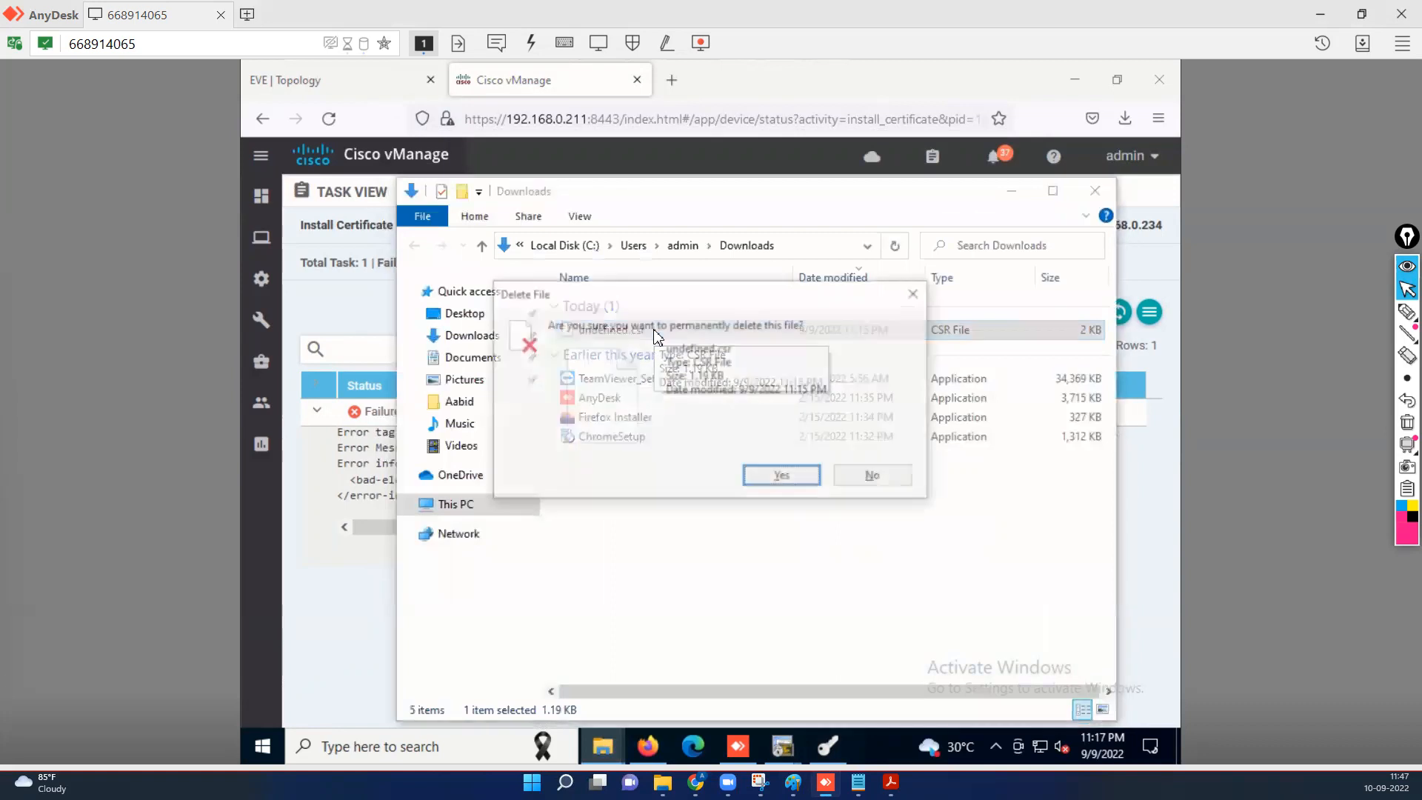
key(Return)
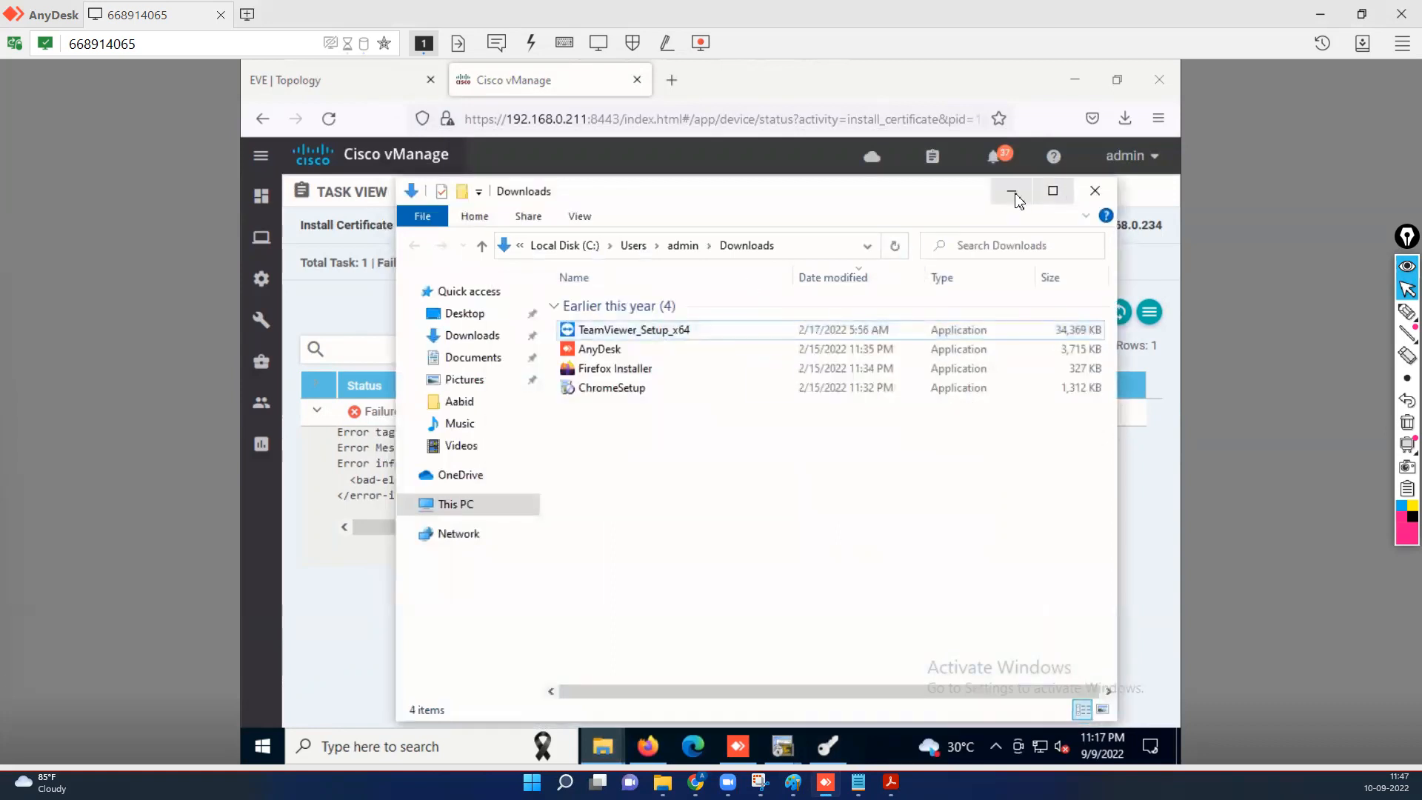
click(1011, 190)
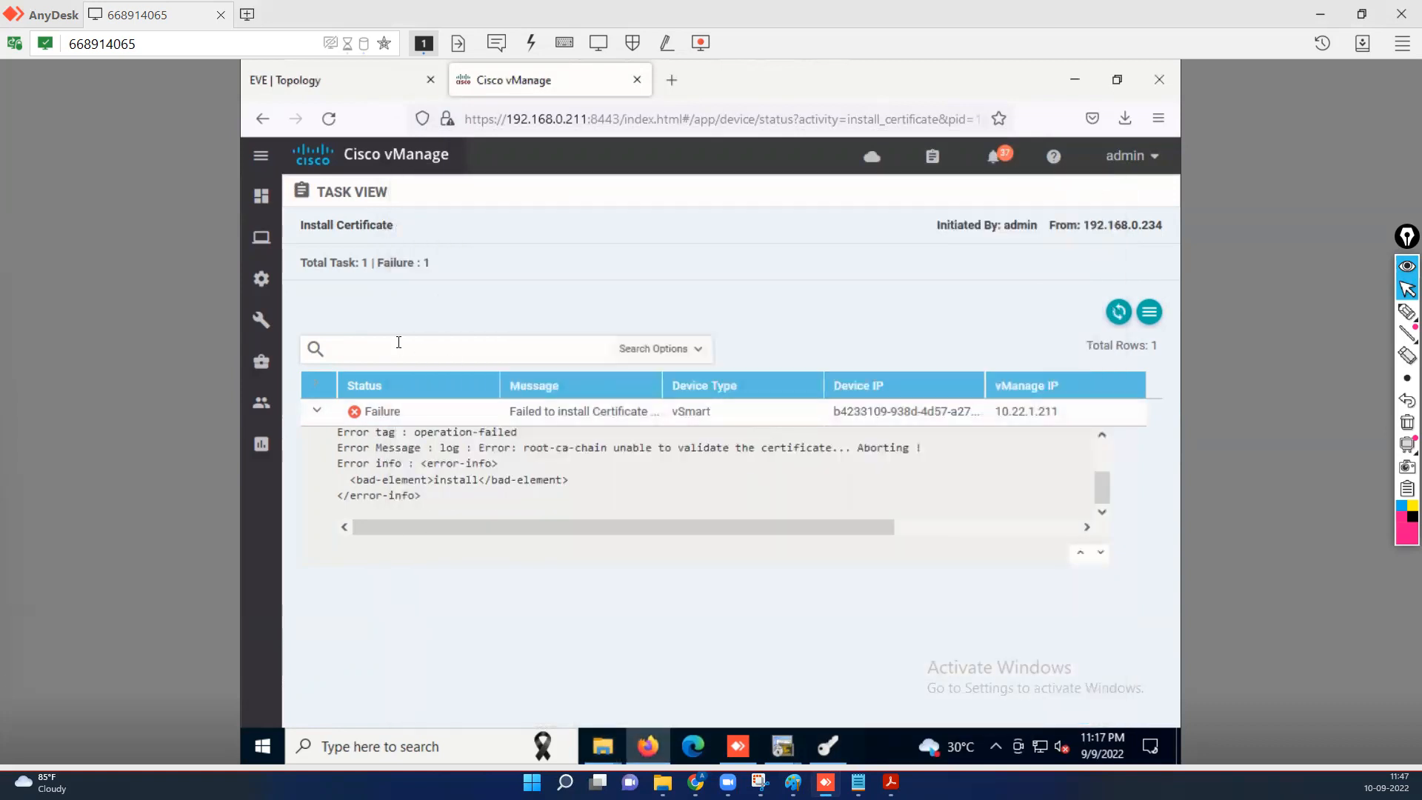
Invalidate the vSmart in the Devices Controllers list, then switch to the EVE topology tab.
mouse_move(265, 287)
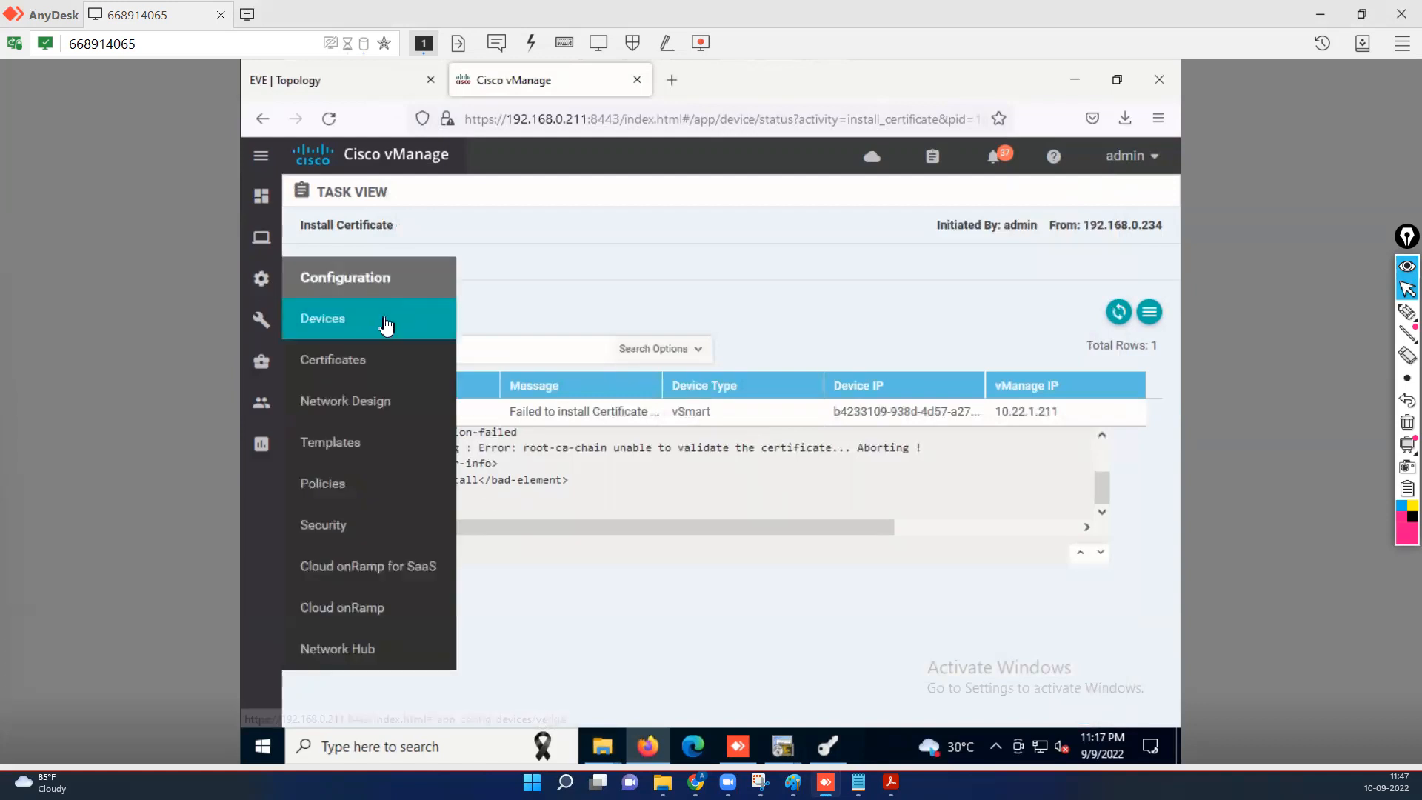
click(338, 326)
click(454, 225)
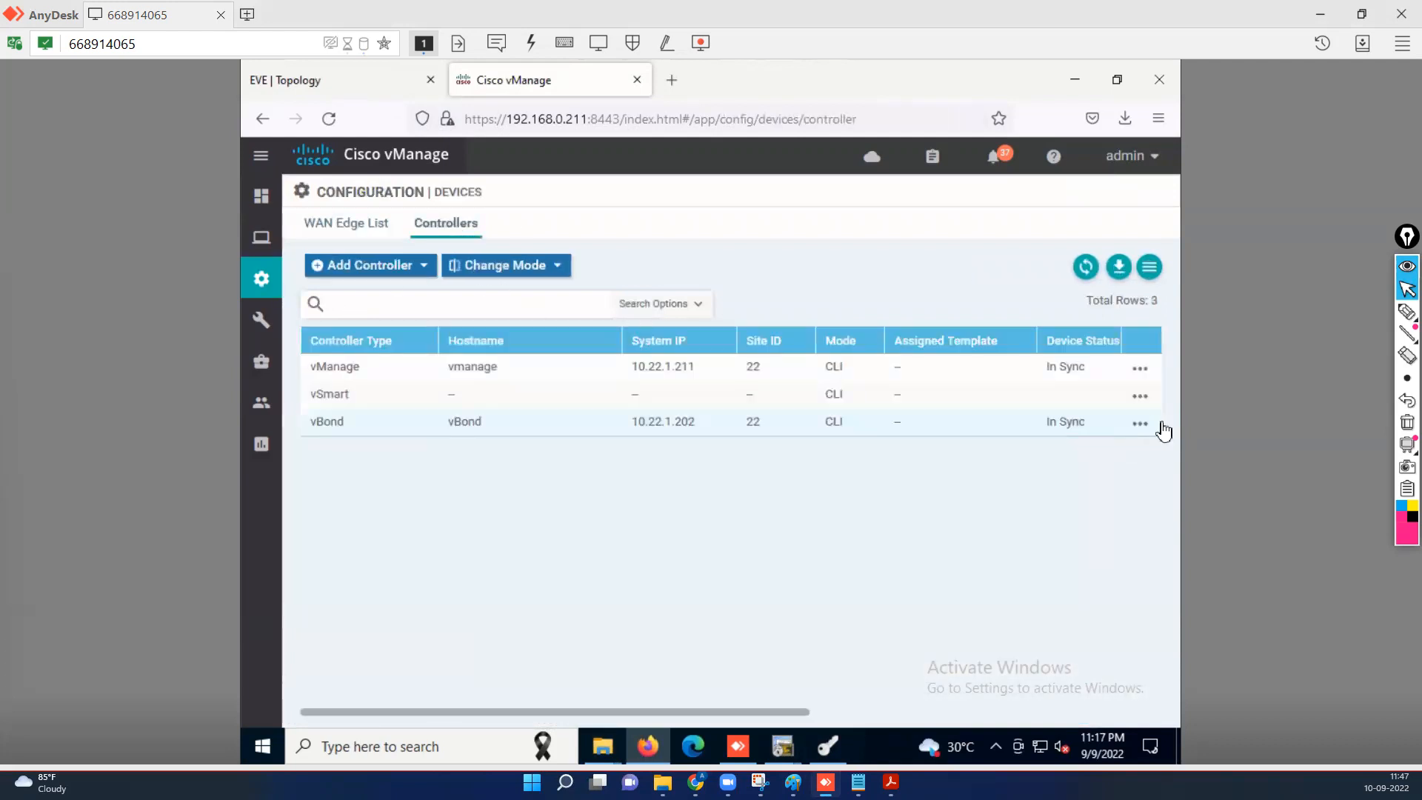
click(1140, 400)
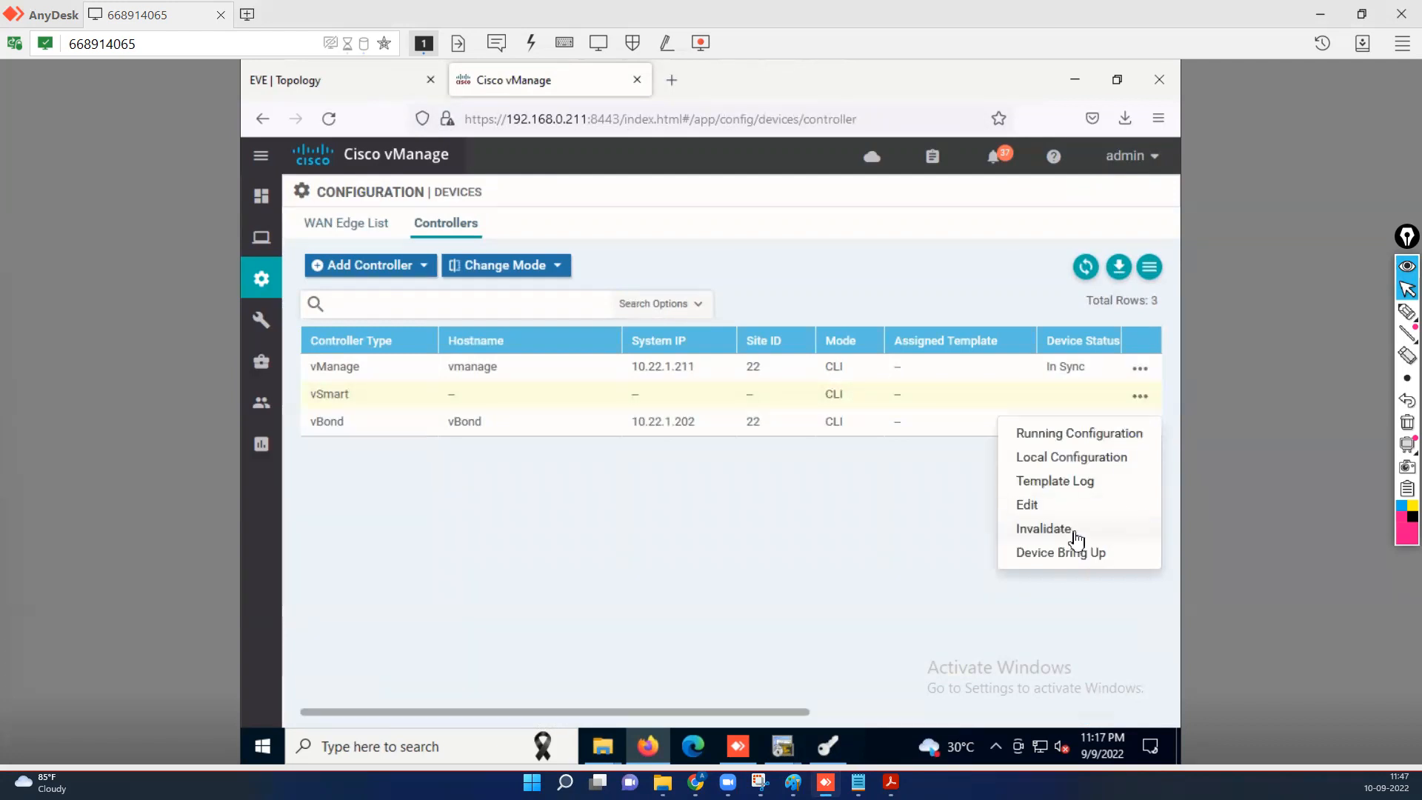
click(1052, 530)
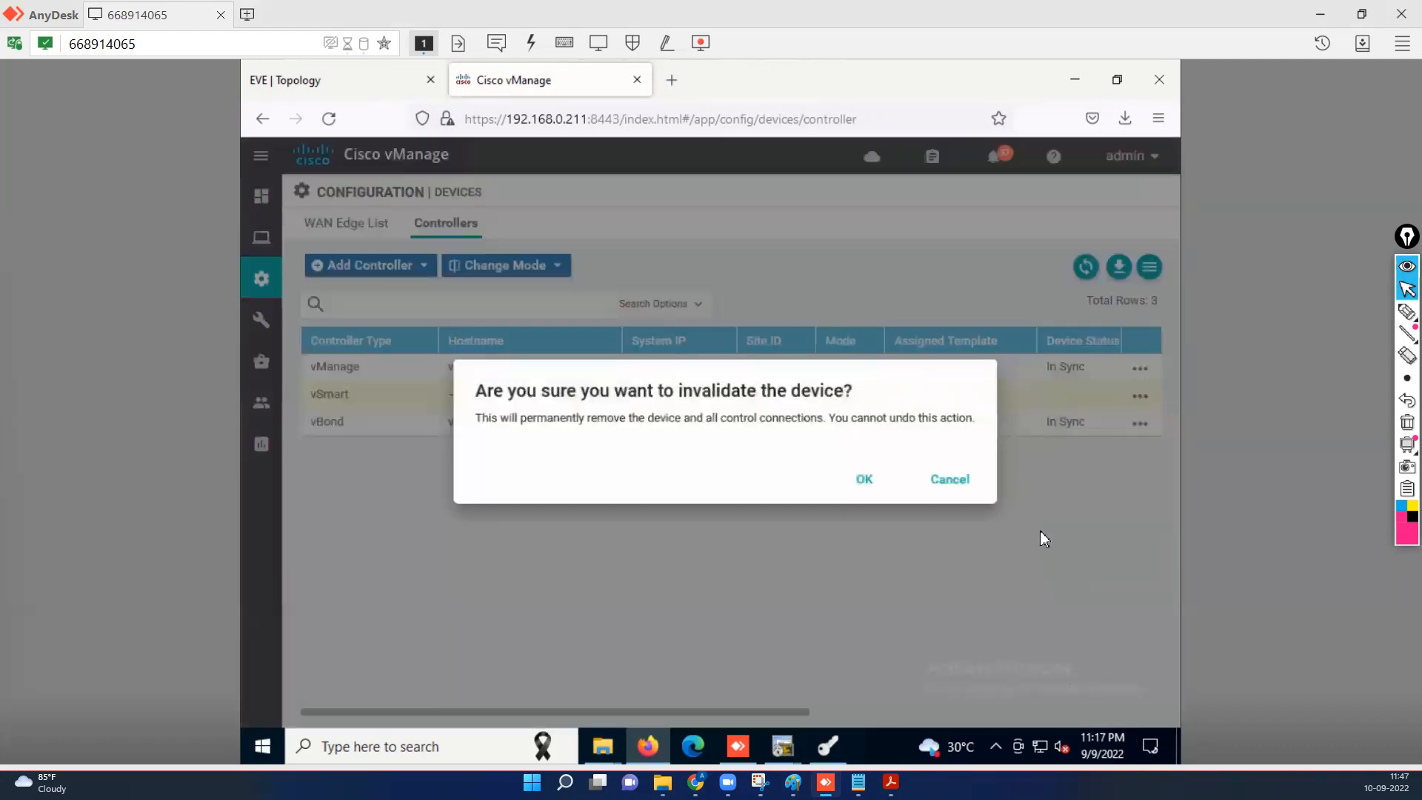
click(854, 483)
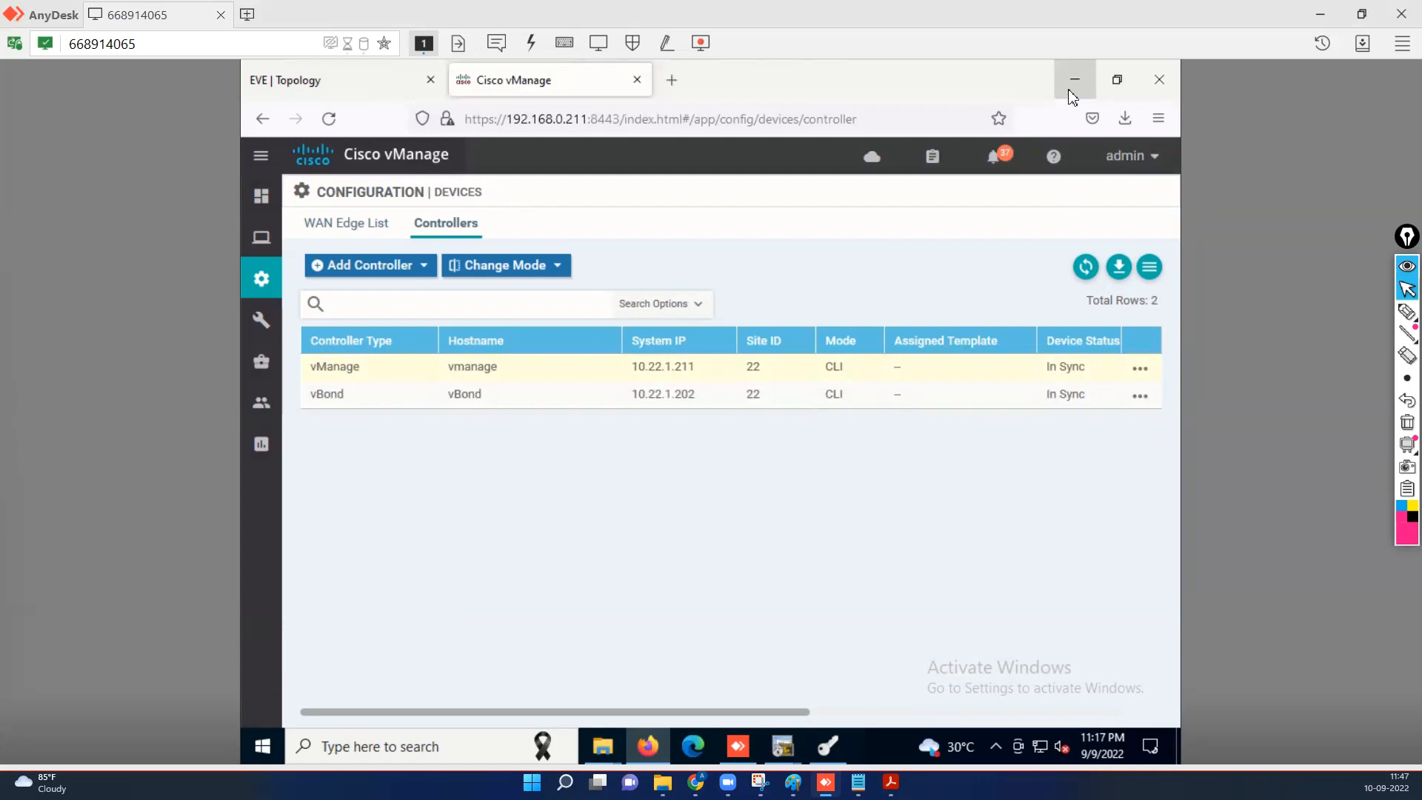
click(326, 83)
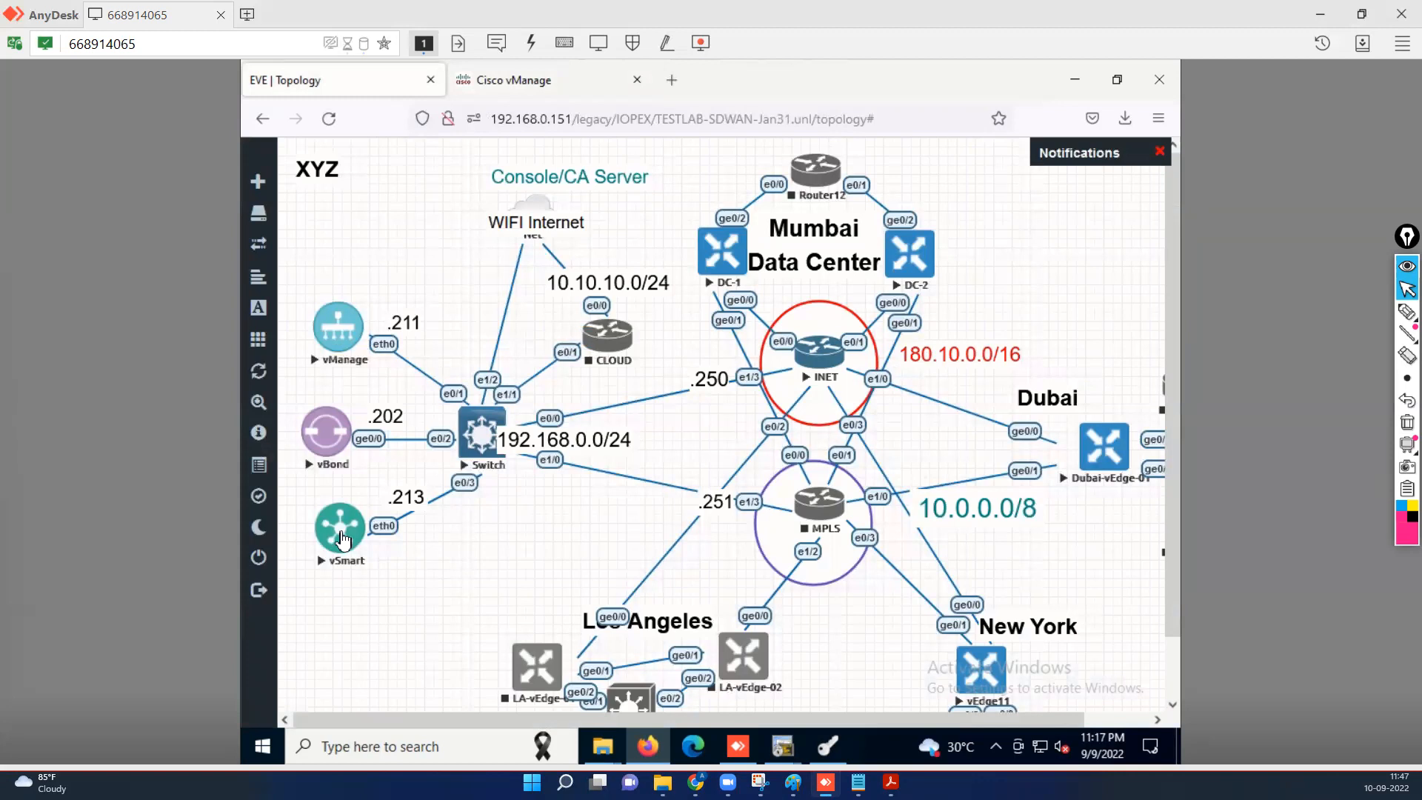
Wipe the vSmart node in EVE-NG.
right_click(343, 537)
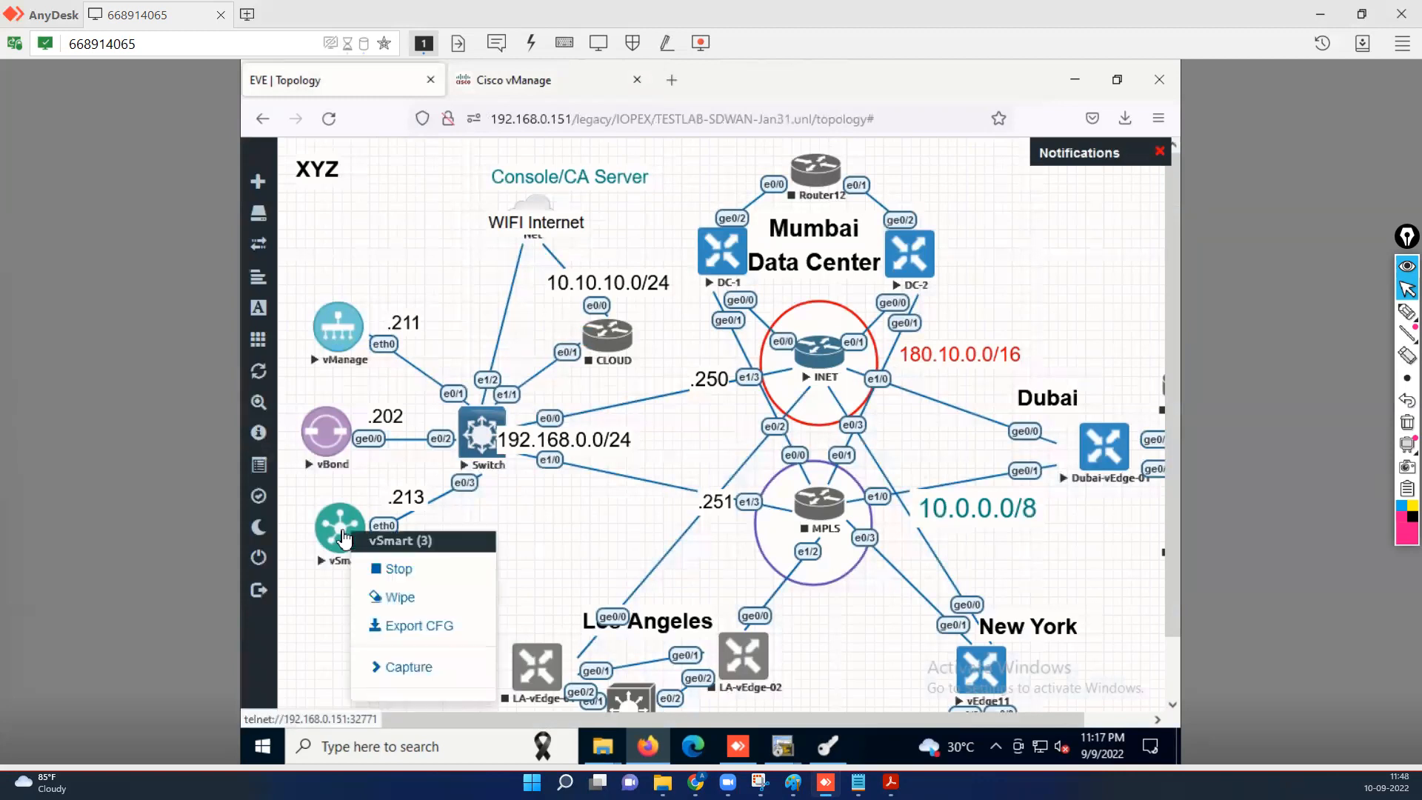
click(406, 602)
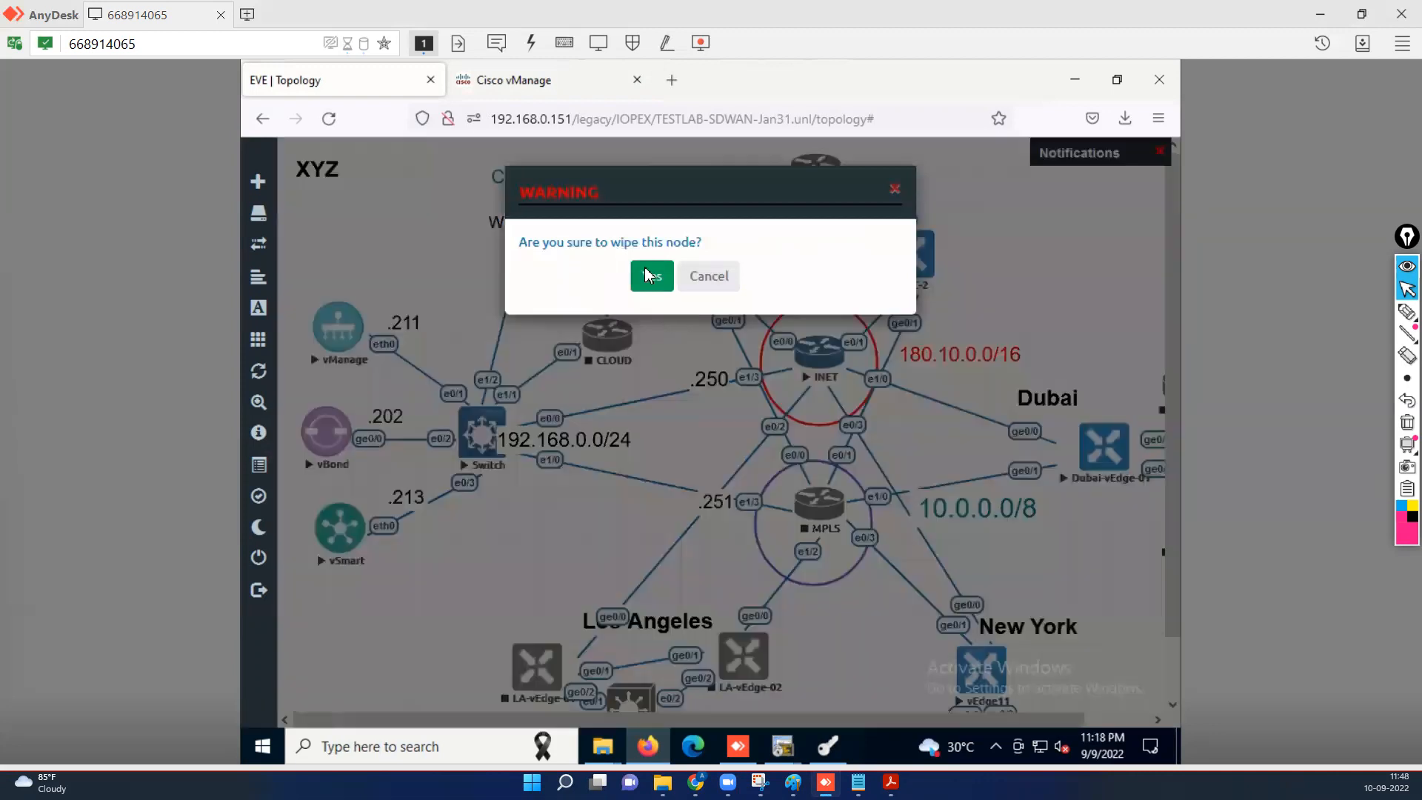
click(652, 276)
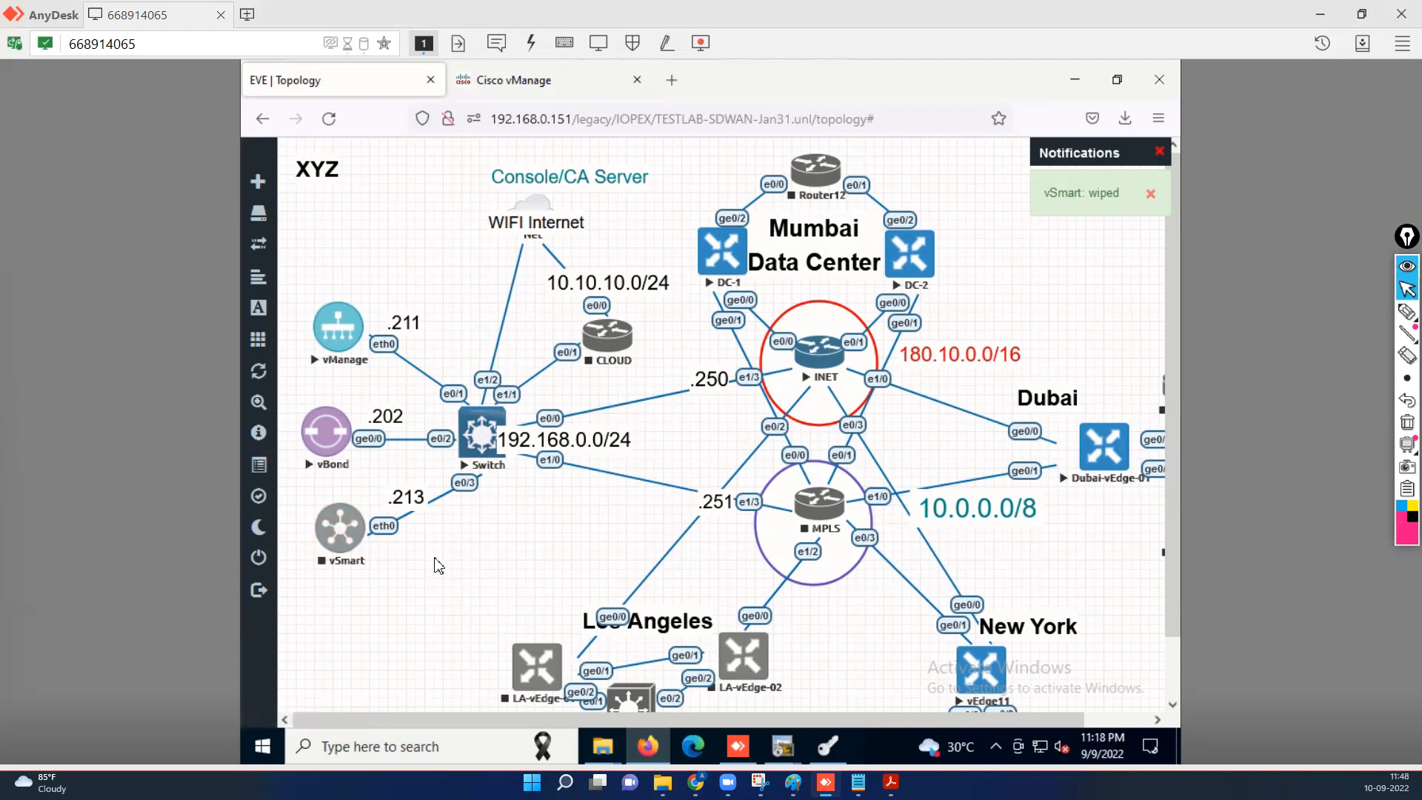
Start the vSmart node and bring its SecureCRT console to the front.
mouse_move(792, 757)
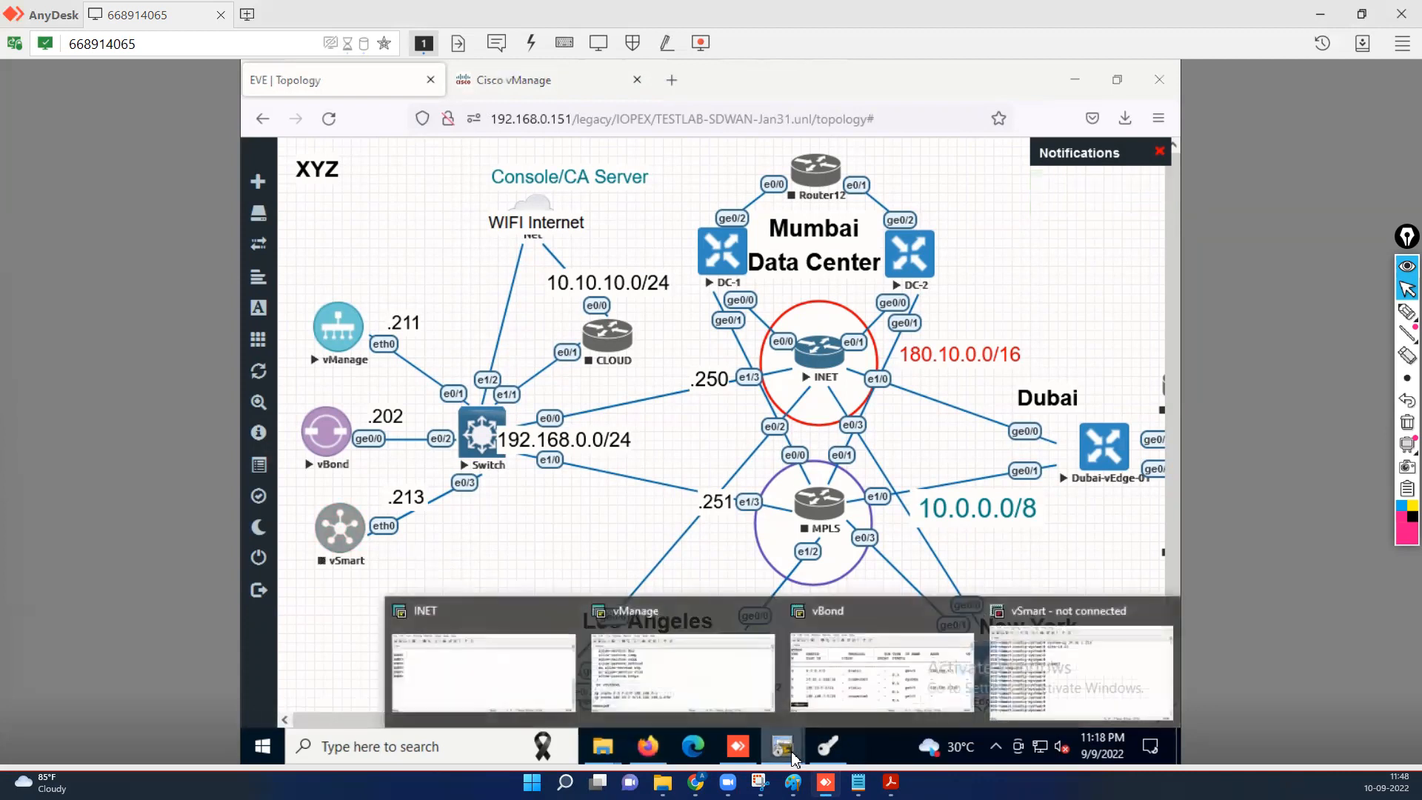
right_click(349, 530)
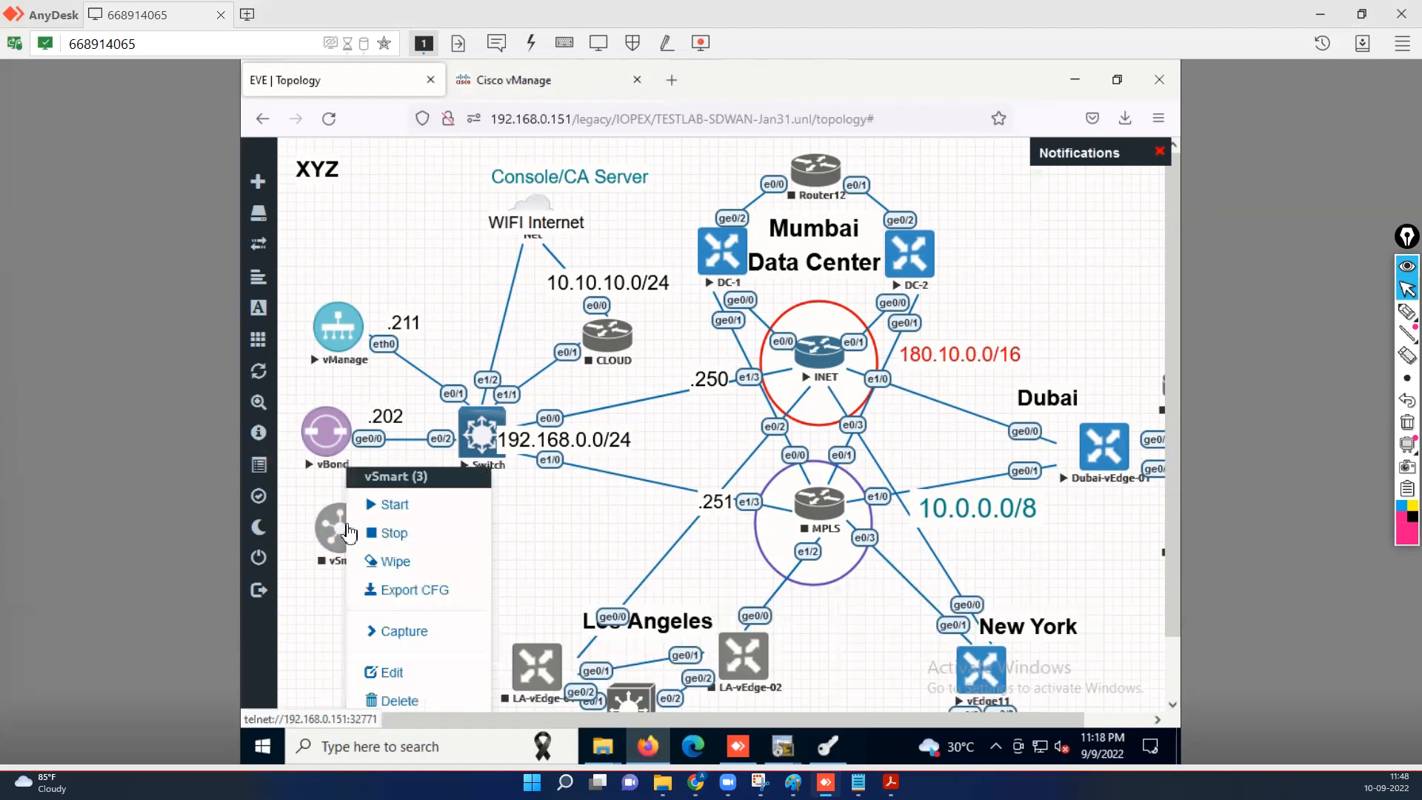
click(395, 505)
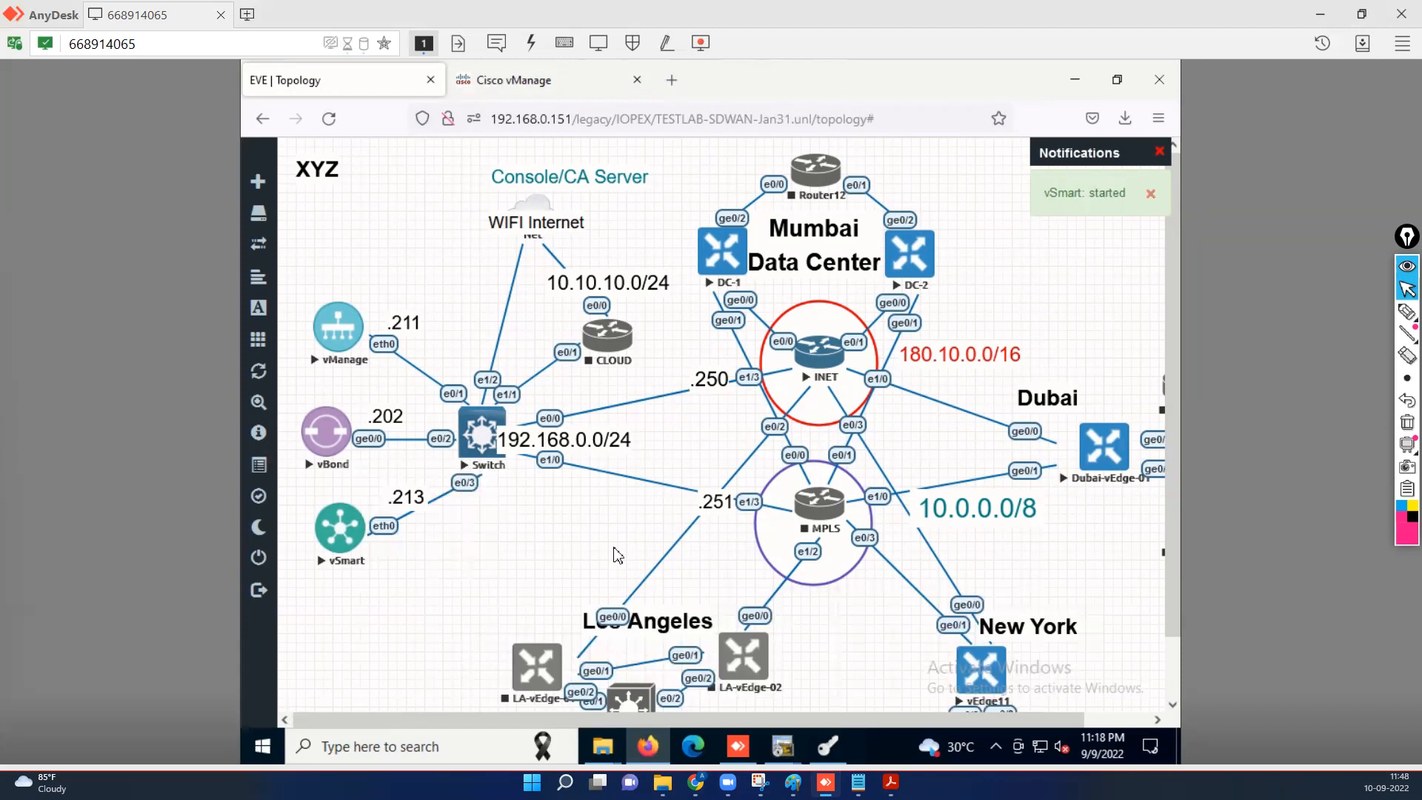
mouse_move(783, 746)
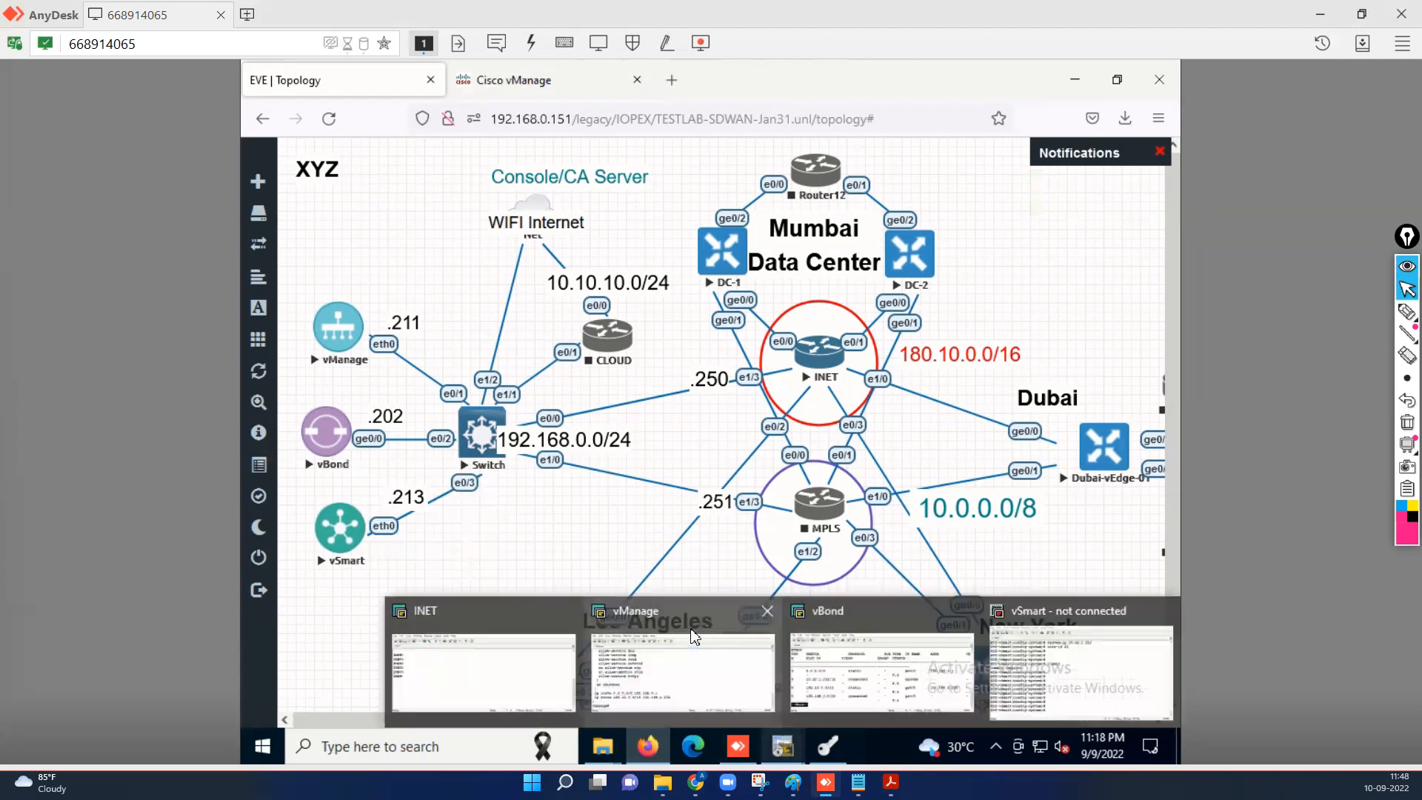
click(1111, 665)
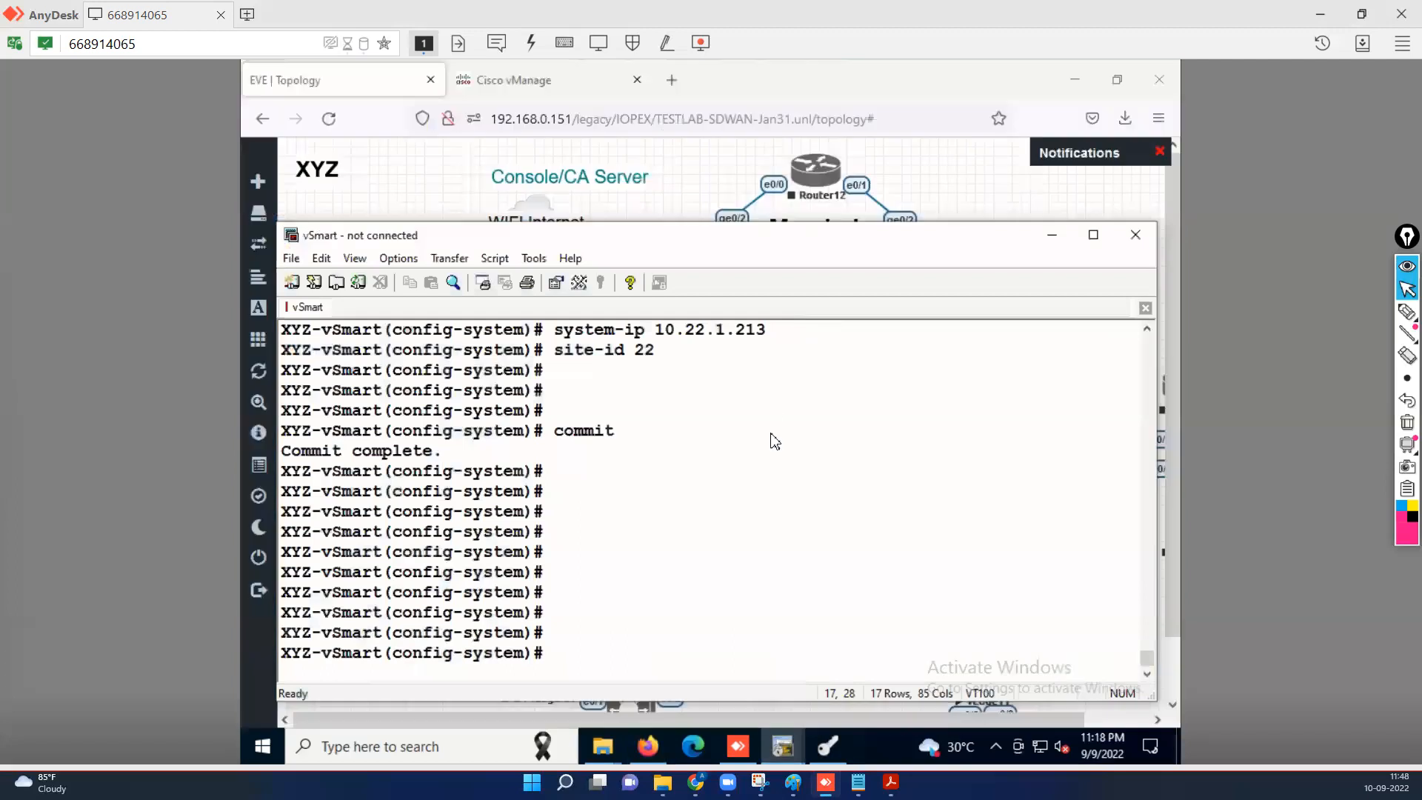
Reconnect the vSmart console and log in as admin.
key(Return)
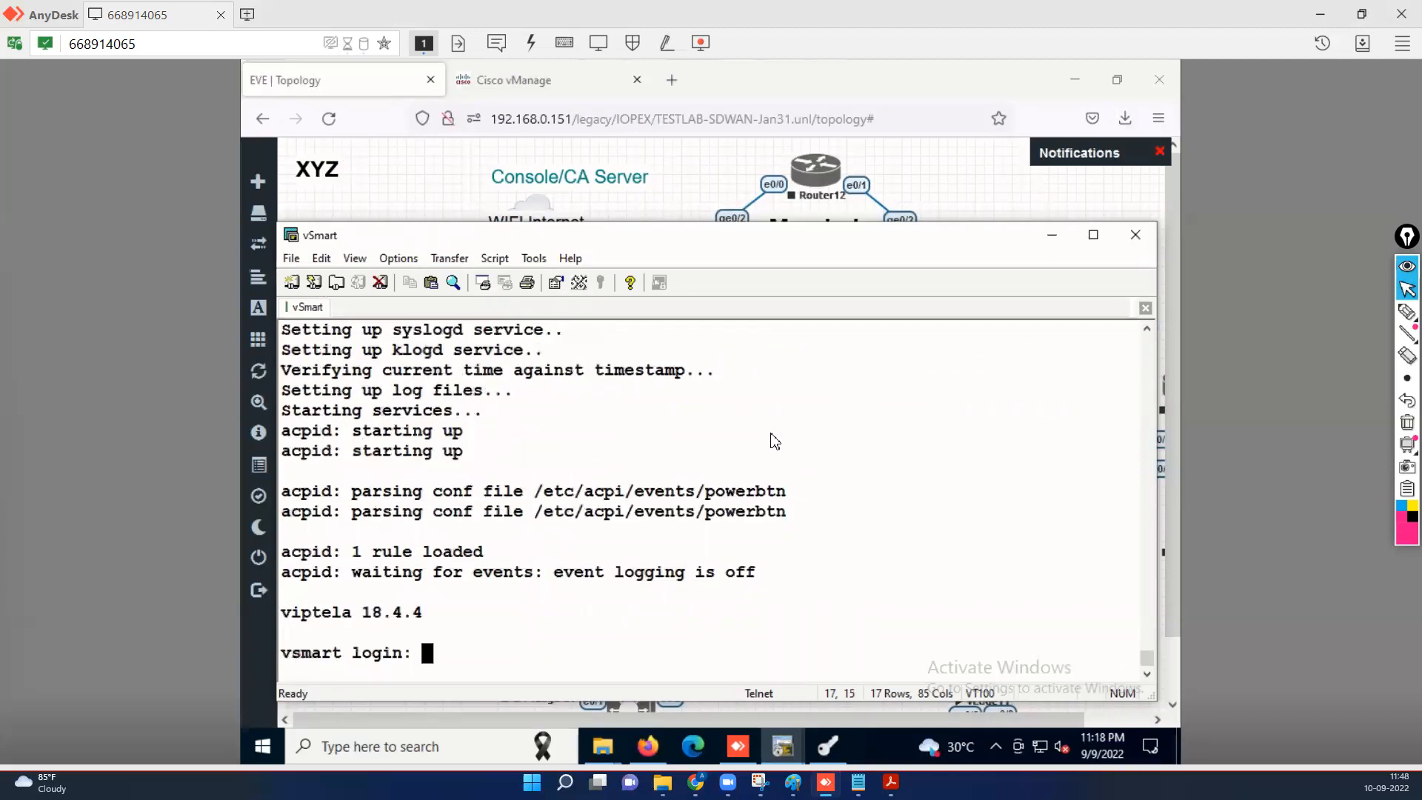
drag(794, 235, 800, 200)
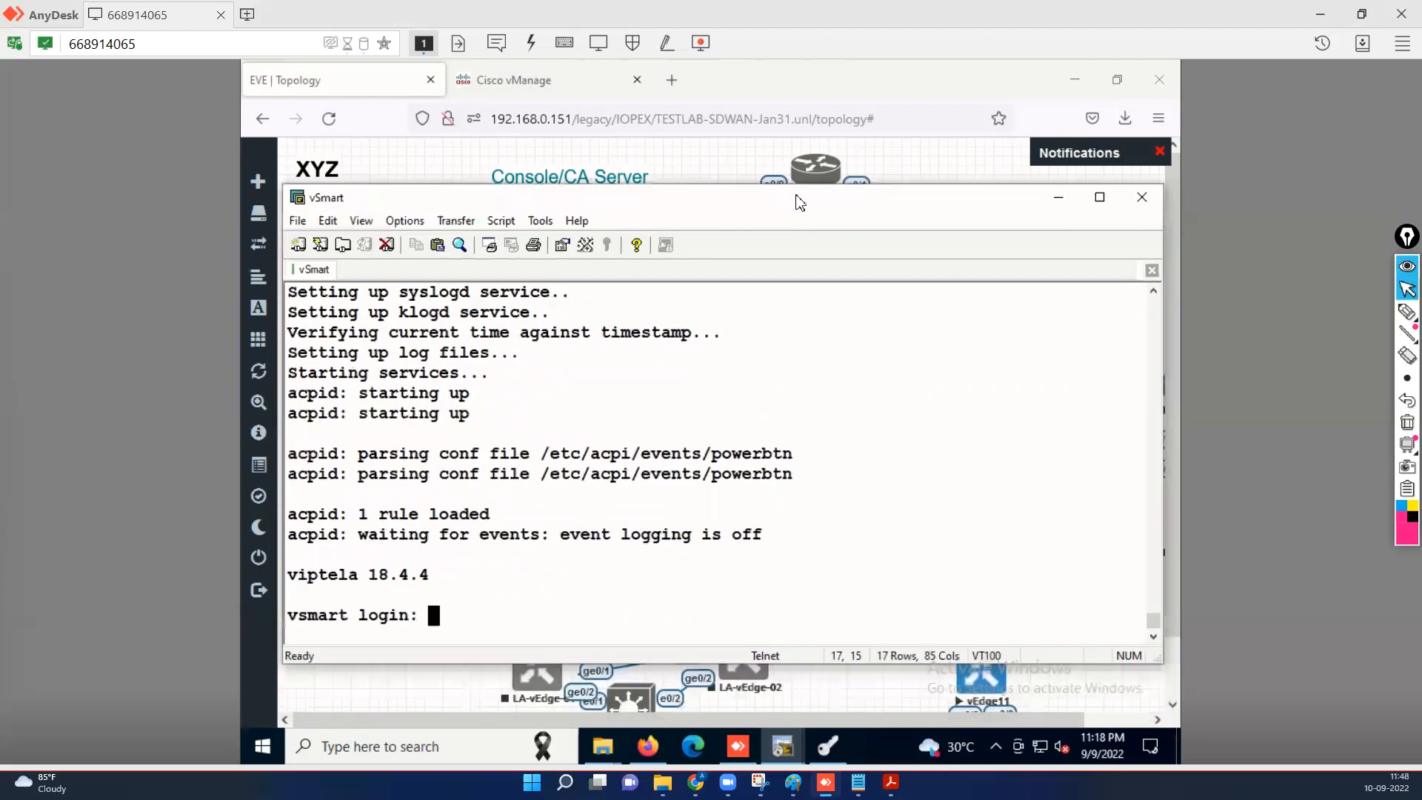
key(Return)
key(Return)
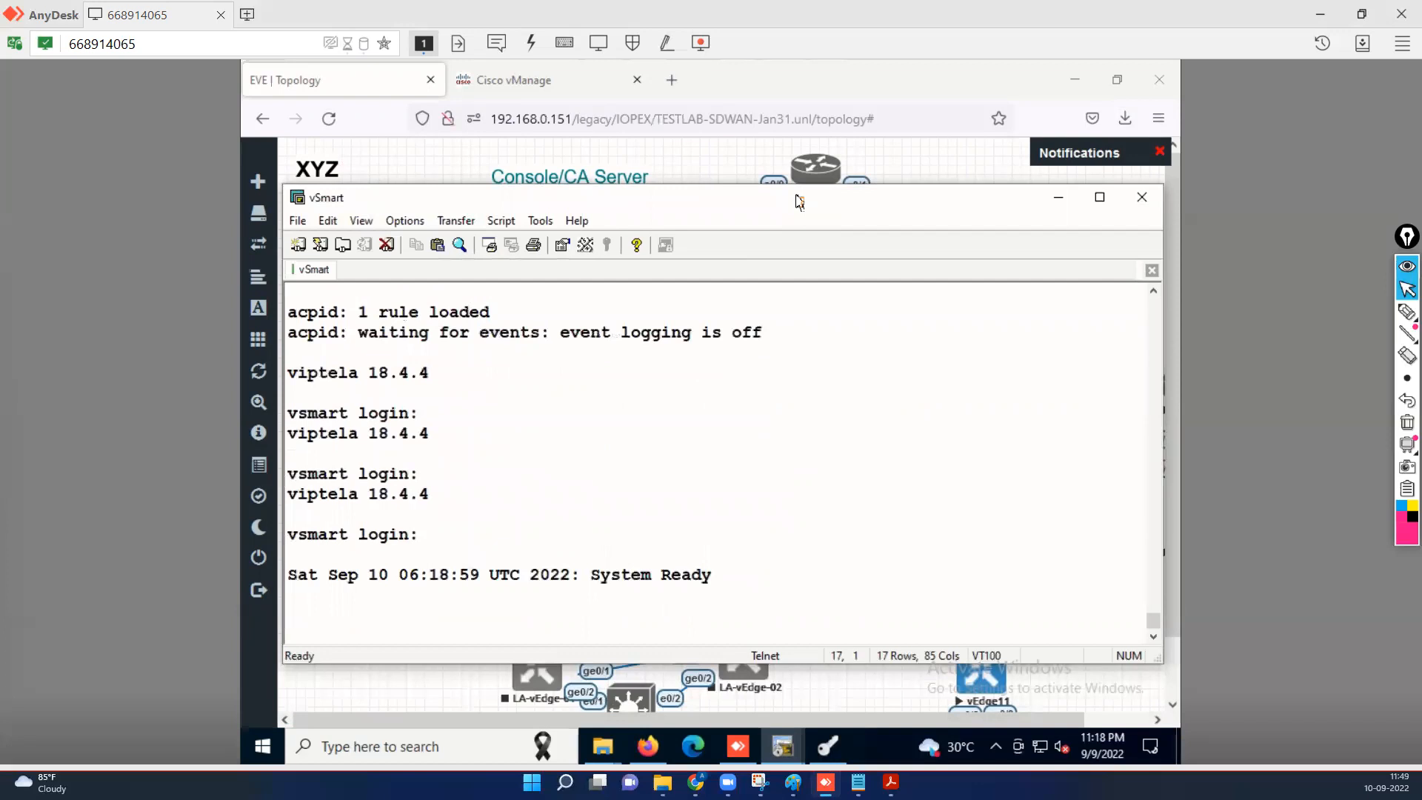
key(Return)
key(Return)
text(admin)
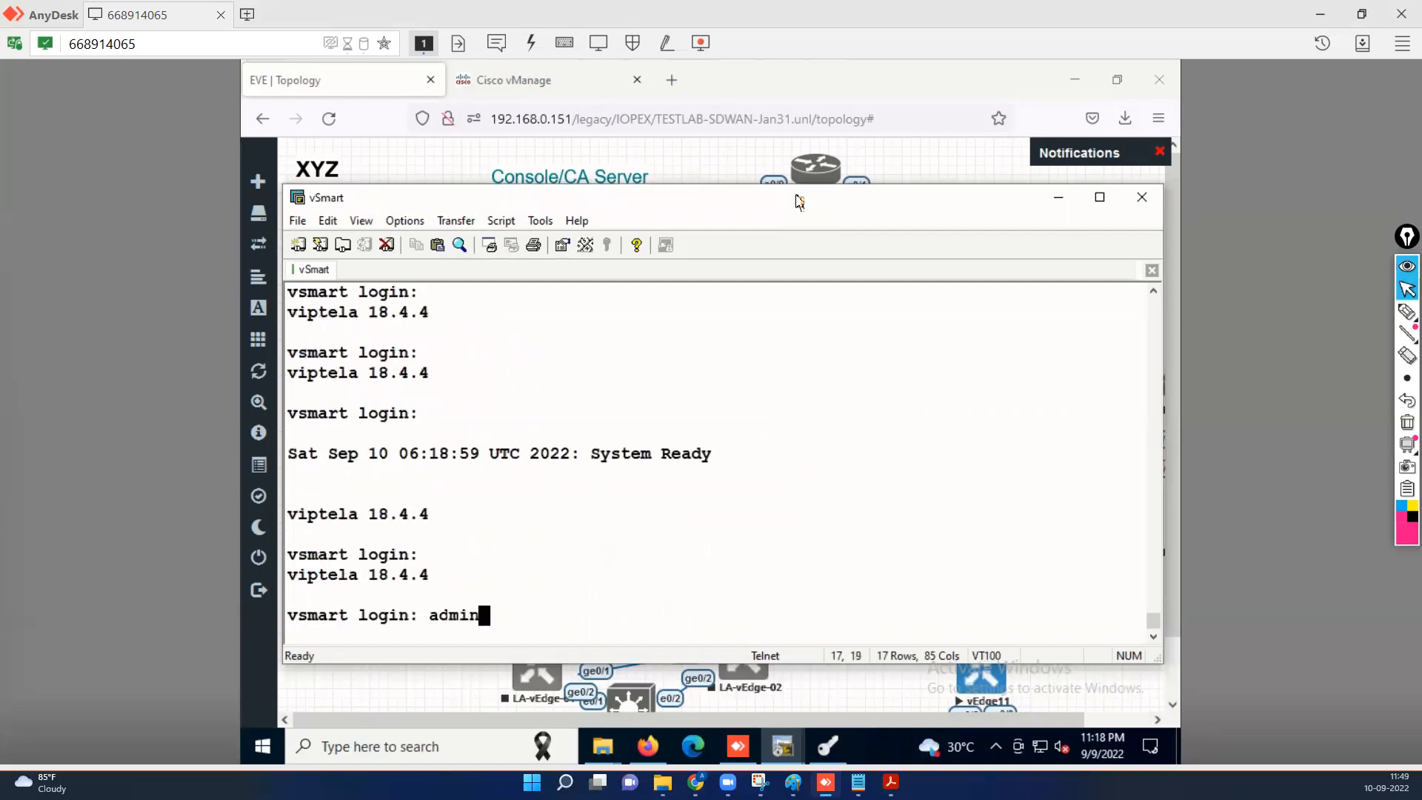
key(Return)
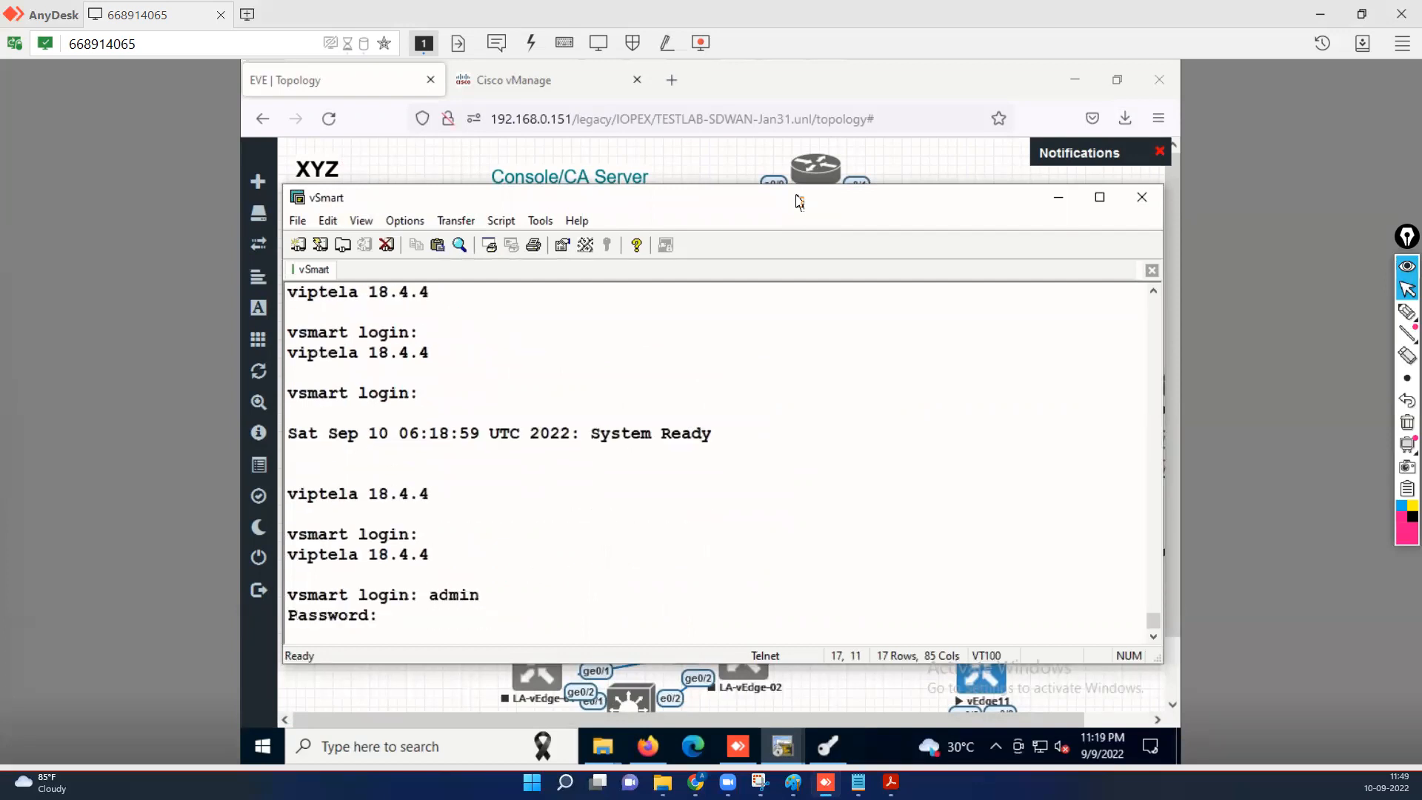
text(admin)
key(Return)
key(Return)
key(Return)
Run 'sh run vpn 0' and 'sh run sys', then abort the paged output.
text(sh run )
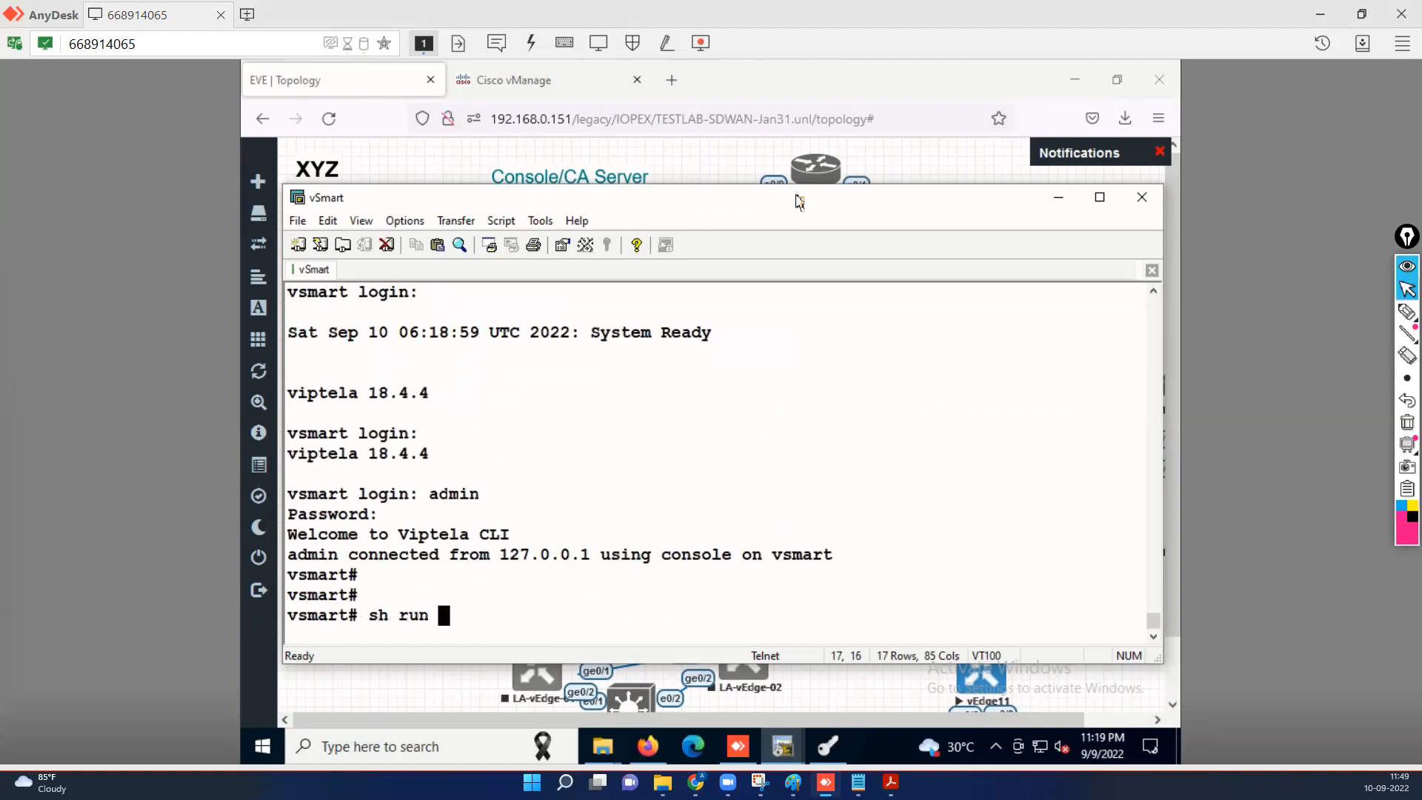
text(vpn 0)
key(Return)
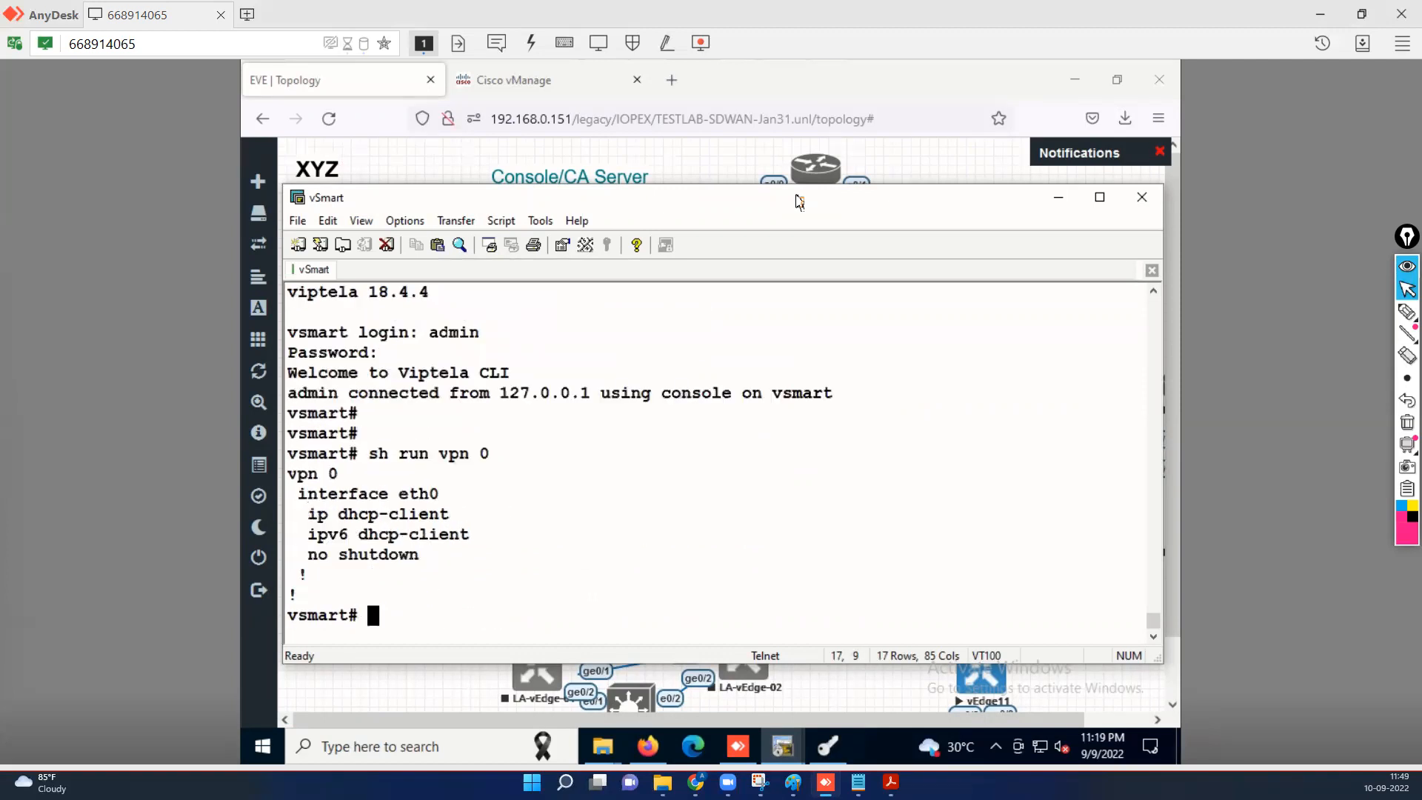
key(Up)
key(BackSpace)
key(BackSpace)
key(BackSpace)
key(BackSpace)
key(BackSpace)
text(sys)
key(Return)
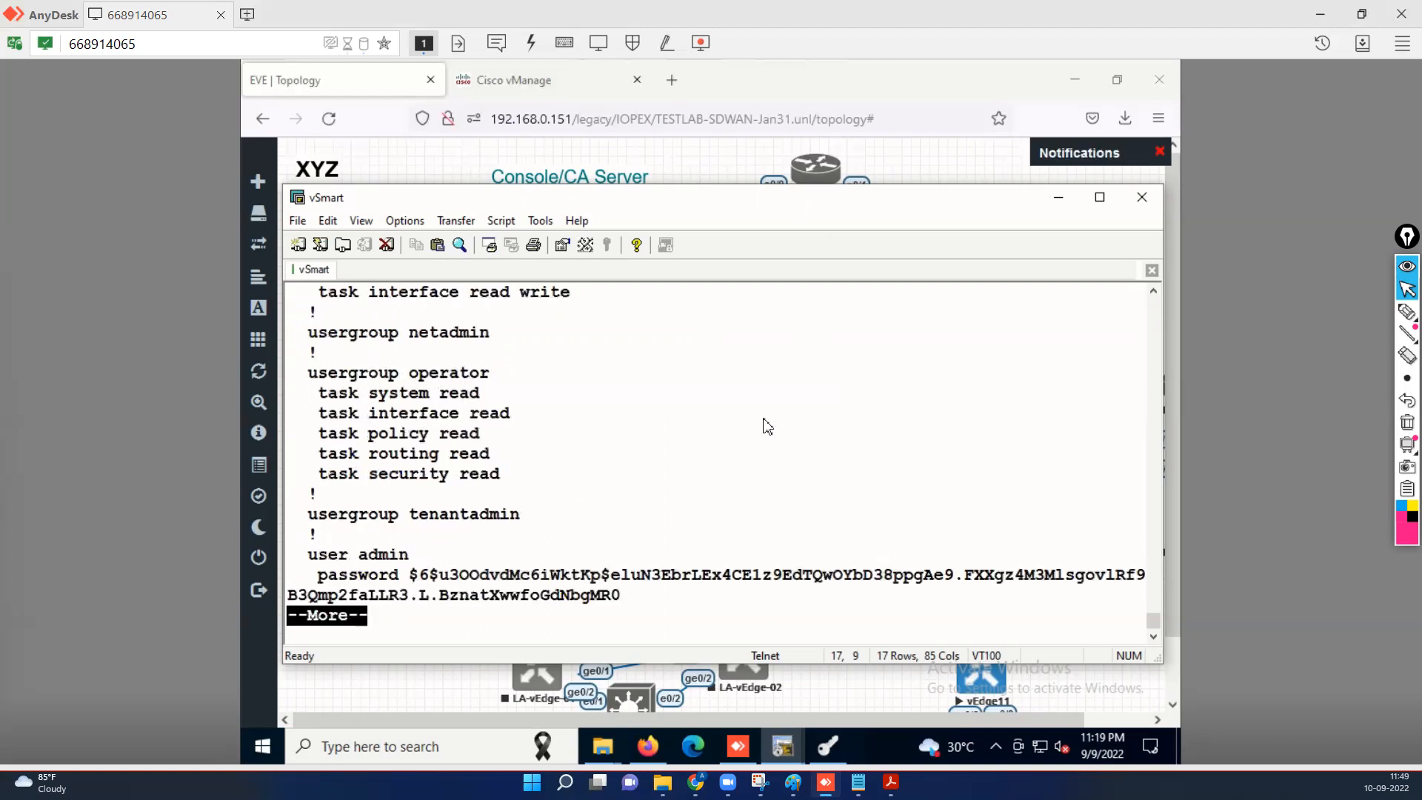
scroll(735, 442, up, 3)
scroll(735, 442, down, 3)
key(ctrl+c)
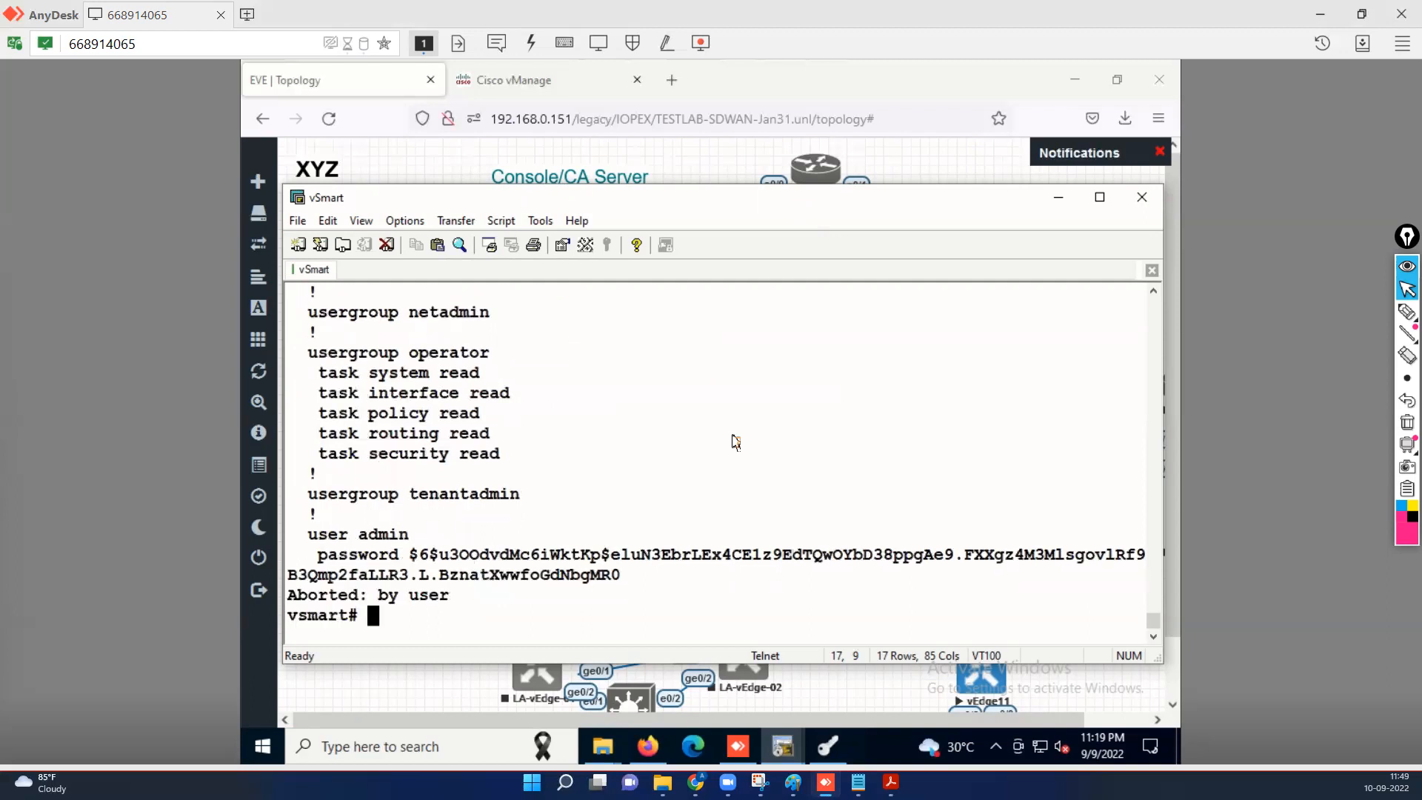
key(Return)
key(Return)
key(Return)
In configuration mode, give VPN 0 interface eth0 the address 192.168.0.213/24.
text(conf t)
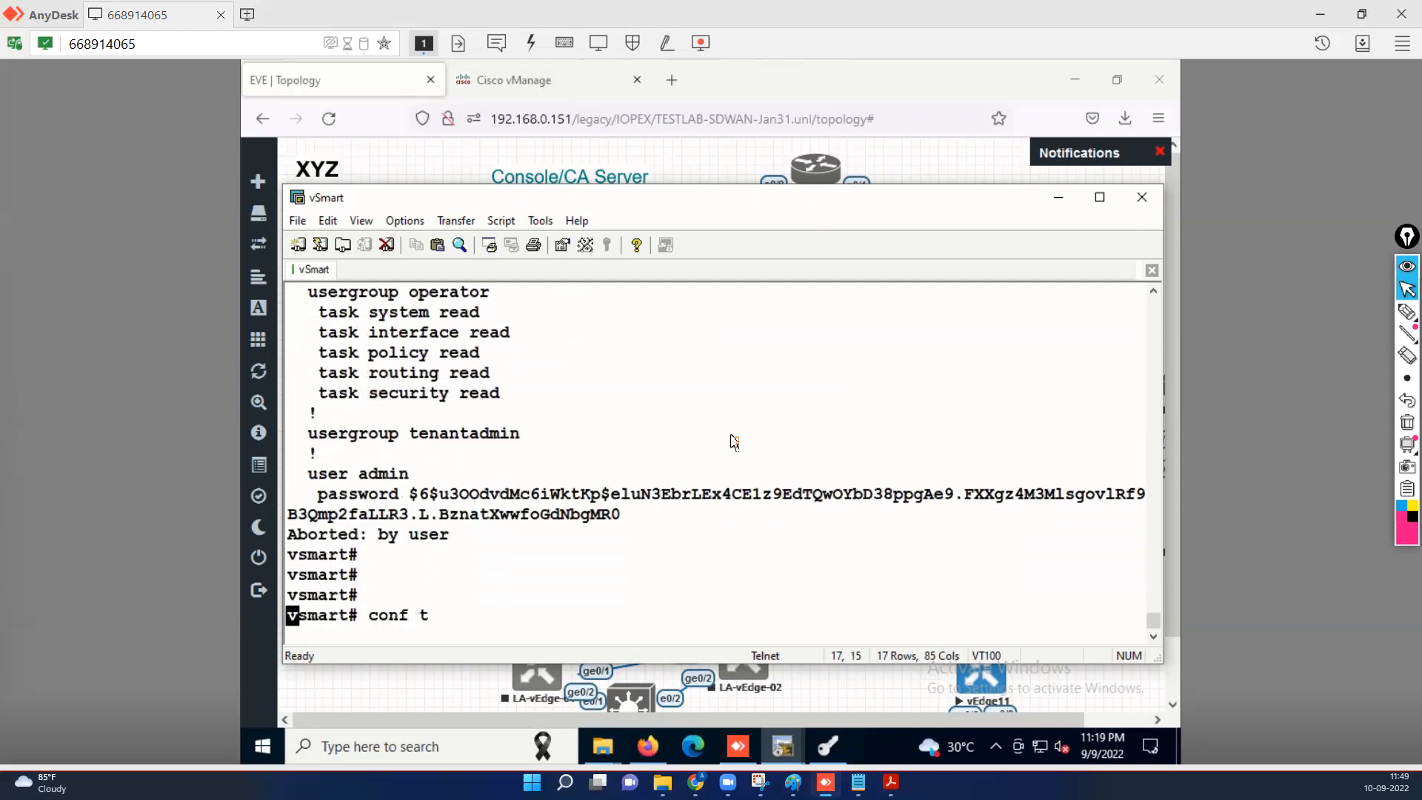
key(Return)
text(vpn 0)
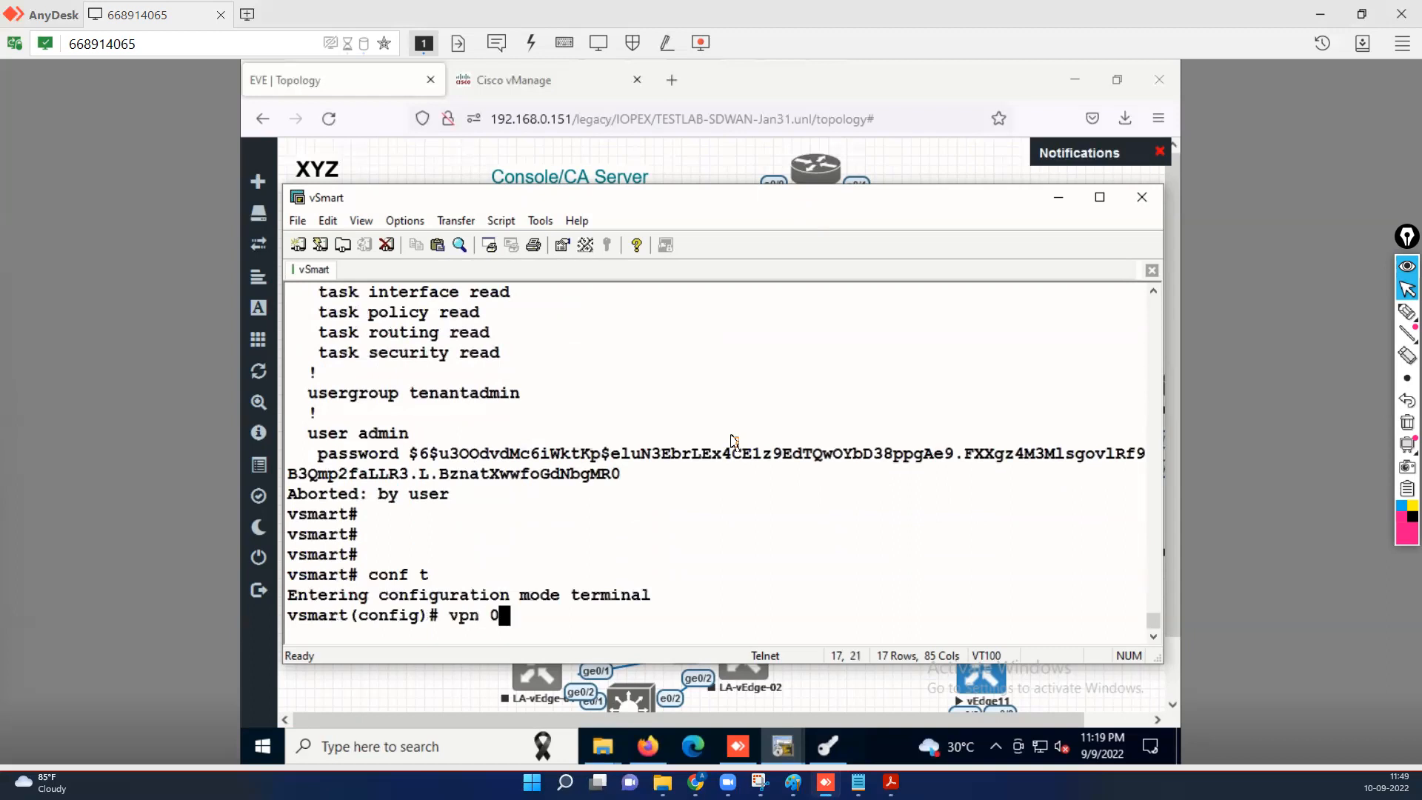
key(Return)
text(int eth0)
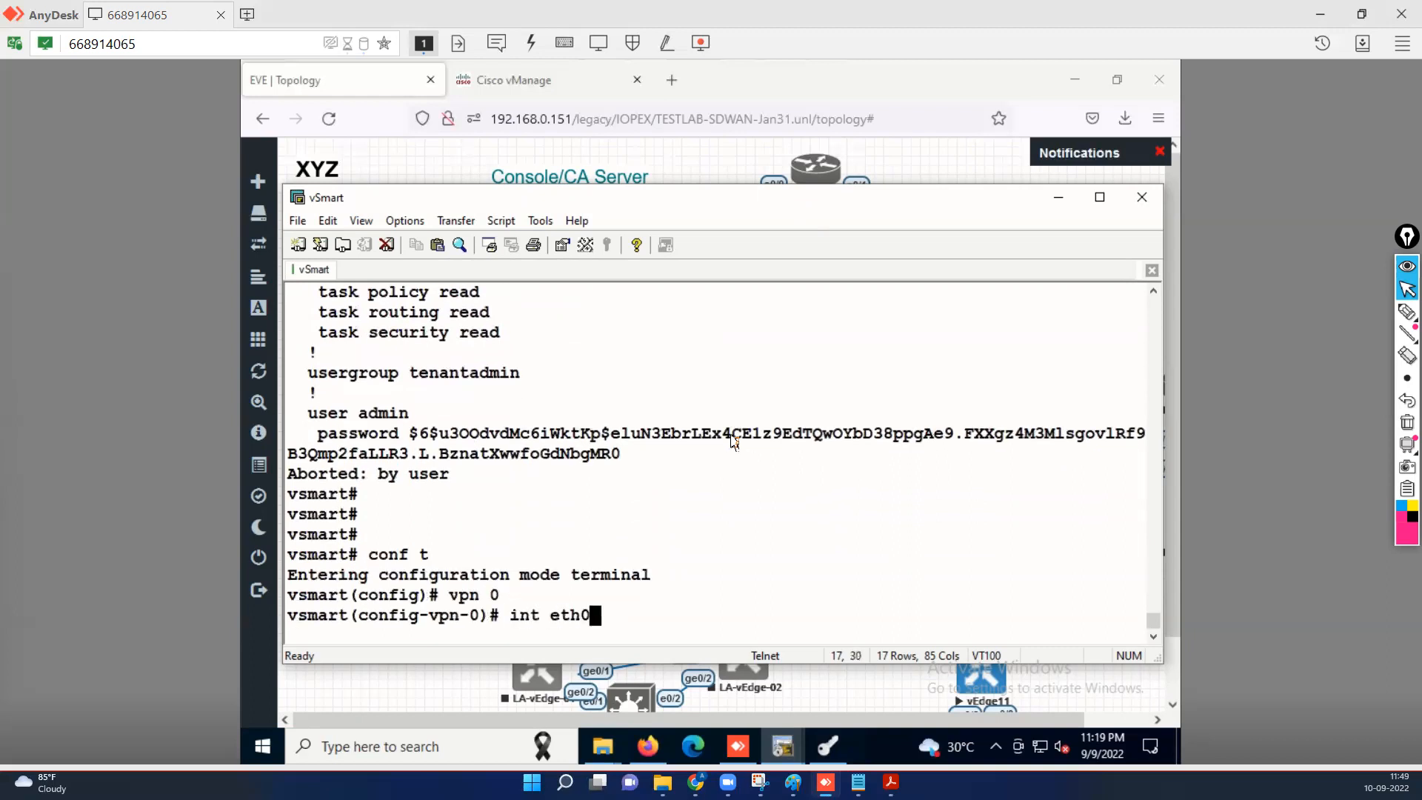
key(Return)
text(ip )
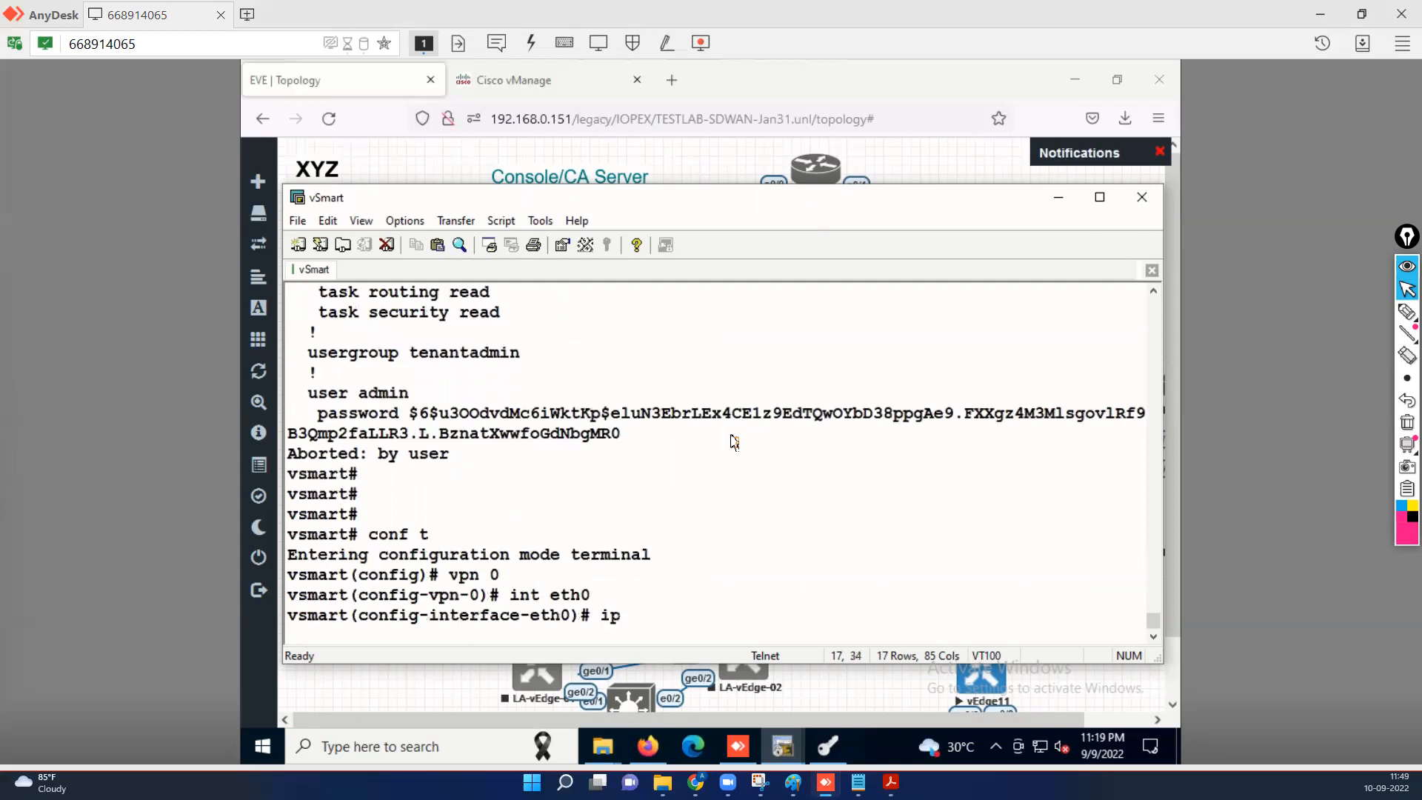
text(add 192.168.0.213)
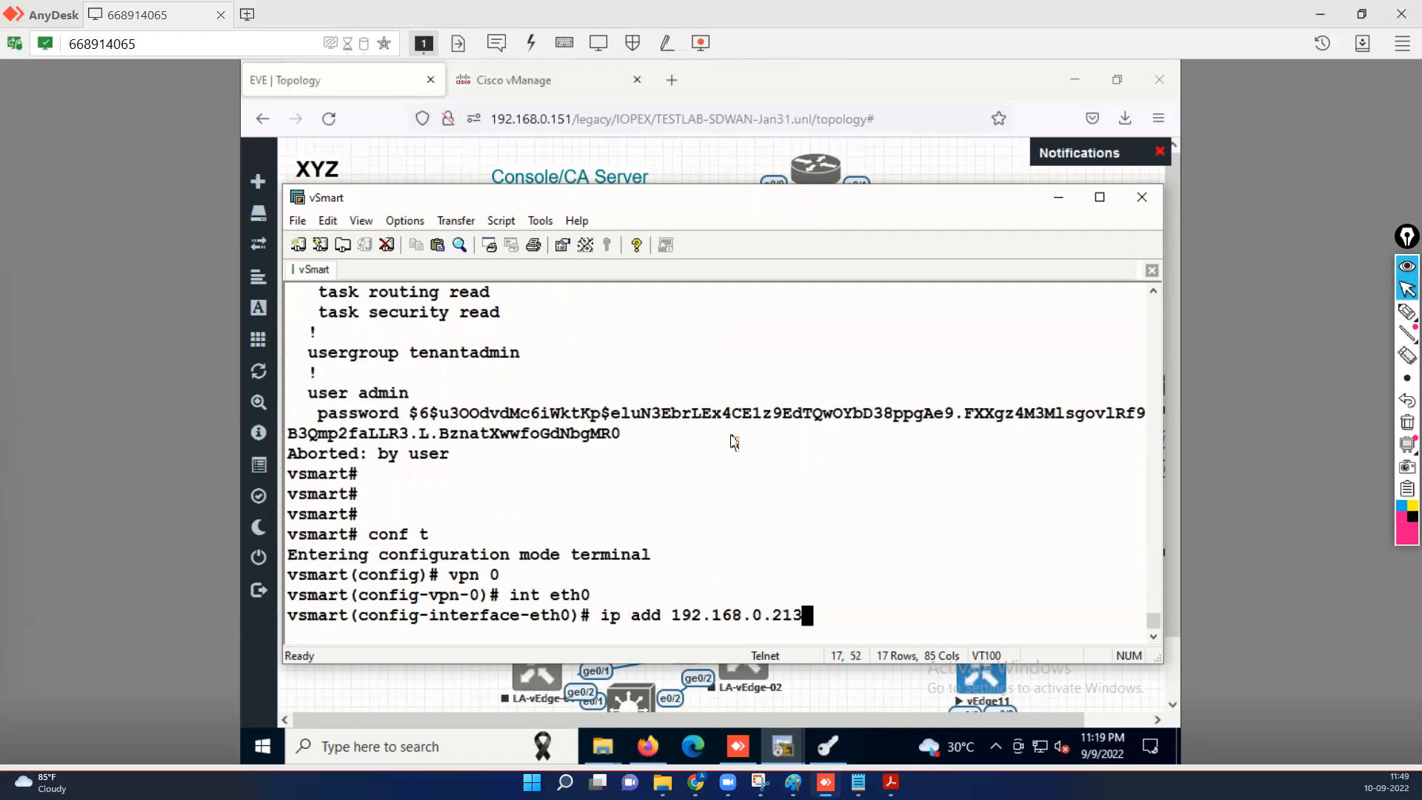
text(/24)
key(Return)
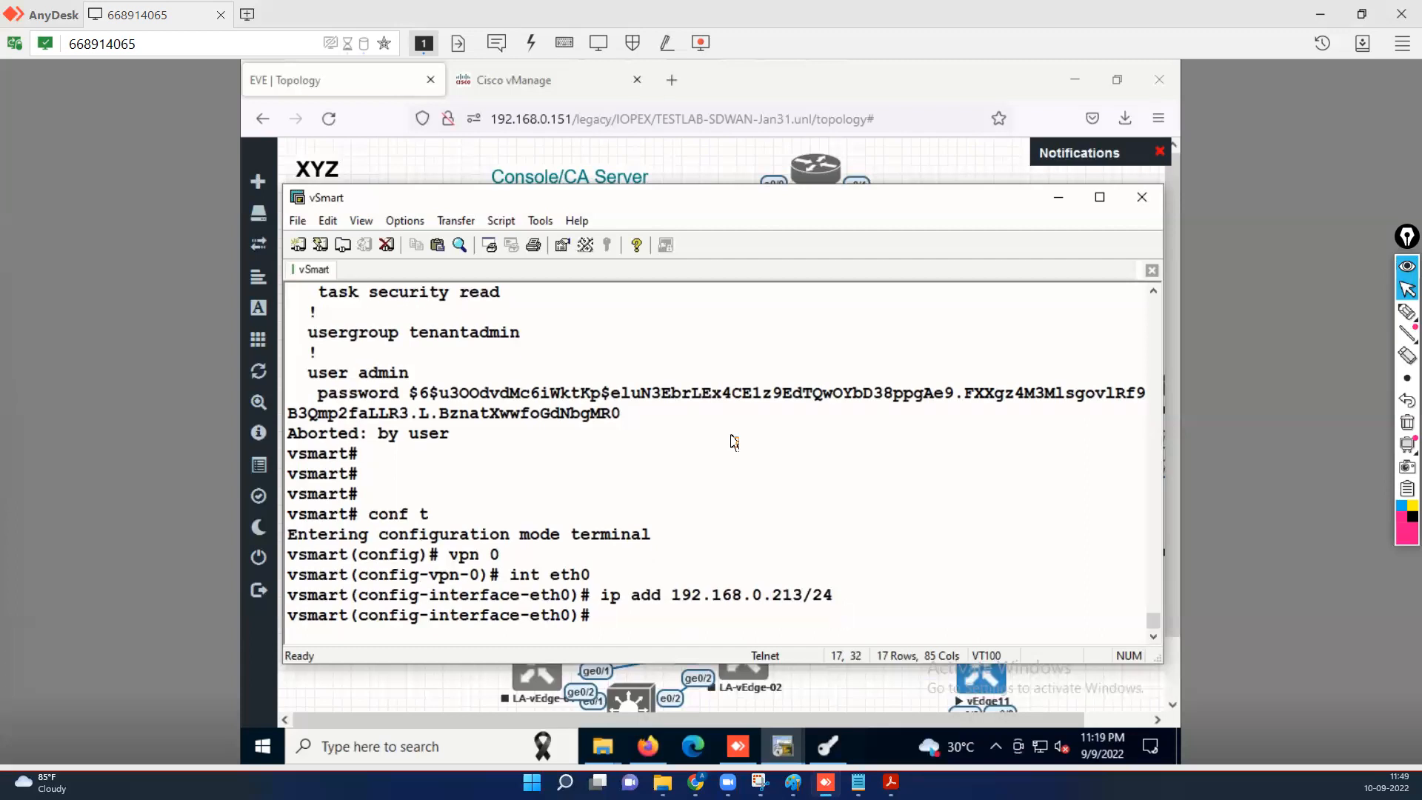
Add a tunnel interface on eth0 that allows the sshd service.
text(tunnel-interface)
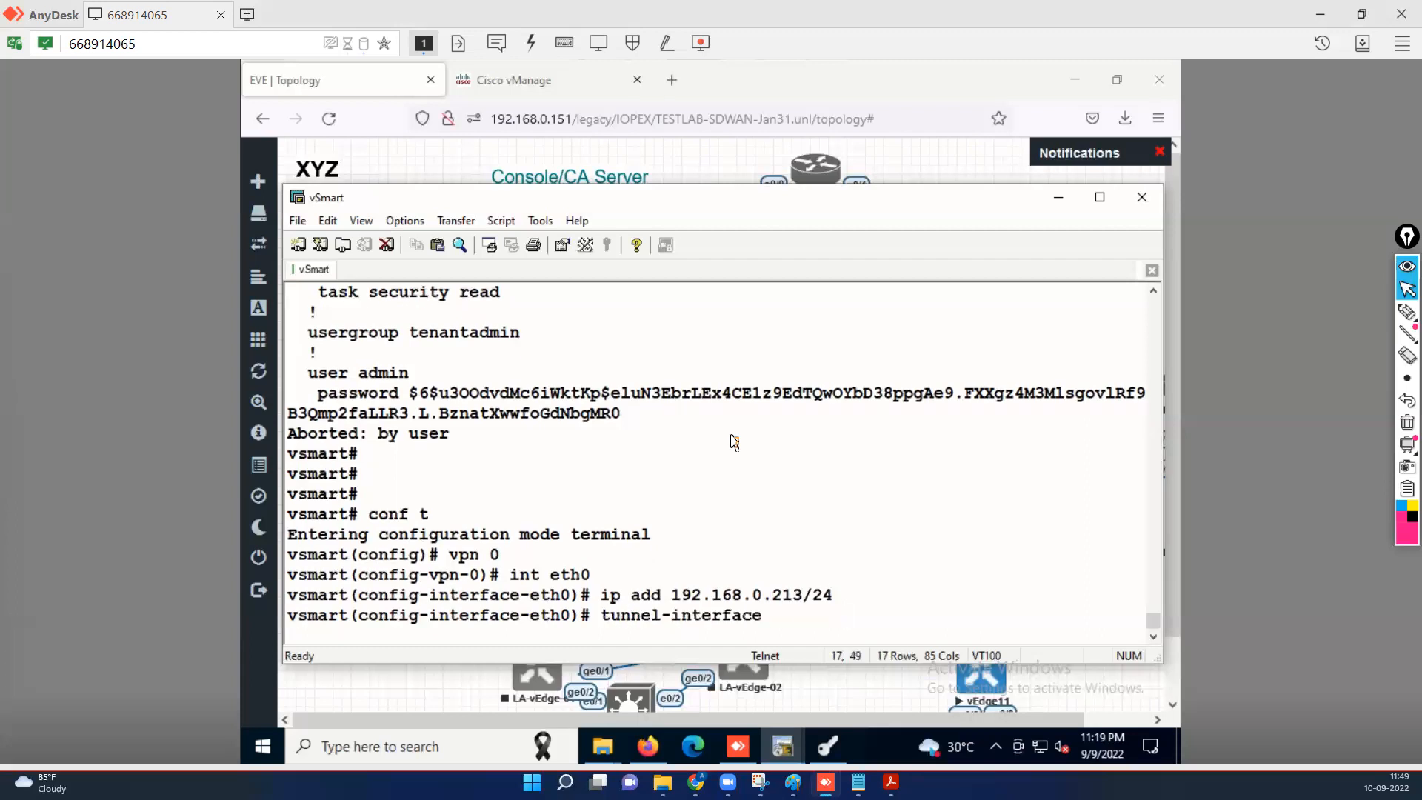
key(Return)
text(allow-service sss)
key(Return)
key(BackSpace)
text(hd)
key(Return)
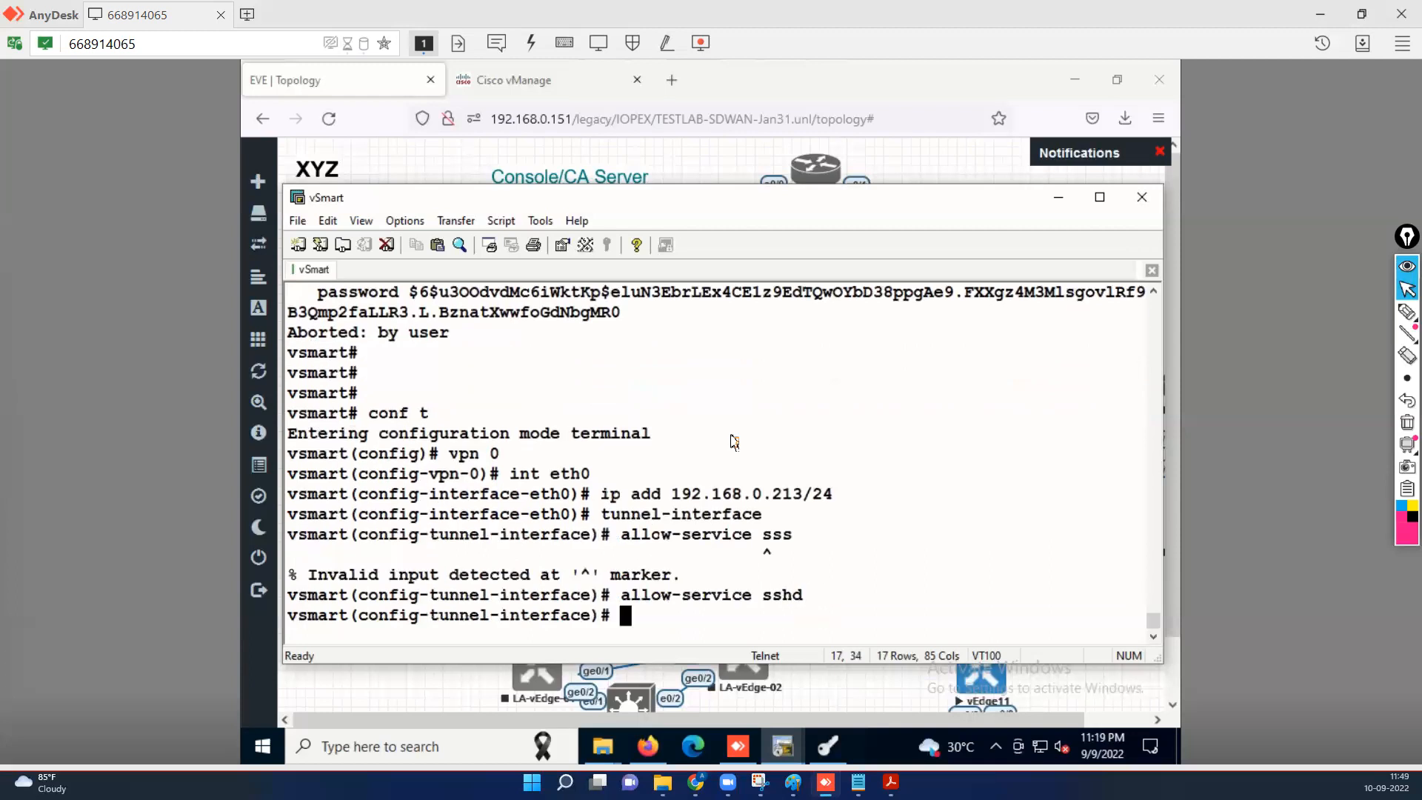
Also allow the all and netconf services on the eth0 tunnel interface.
key(Up)
key(BackSpace)
key(BackSpace)
key(BackSpace)
key(BackSpace)
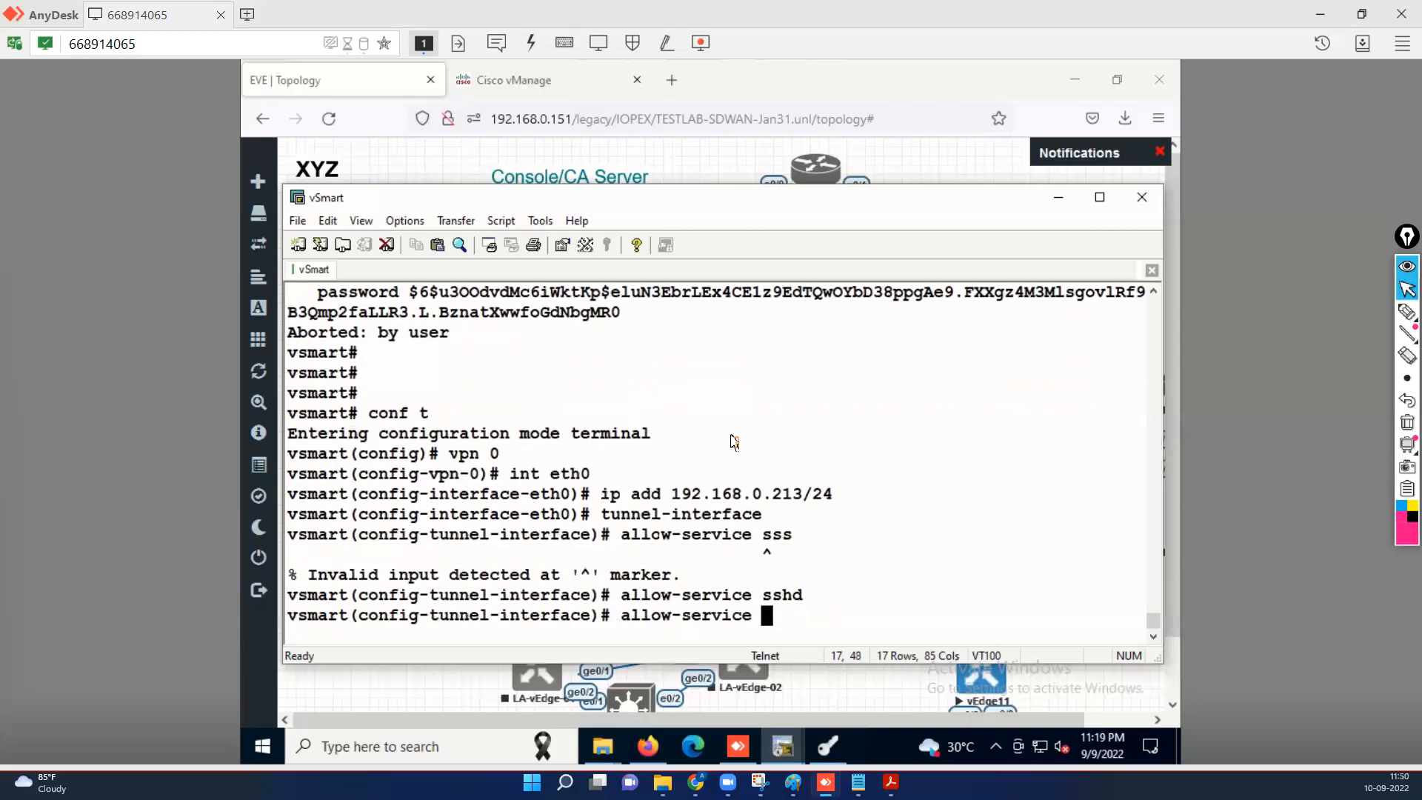
text(all)
key(Return)
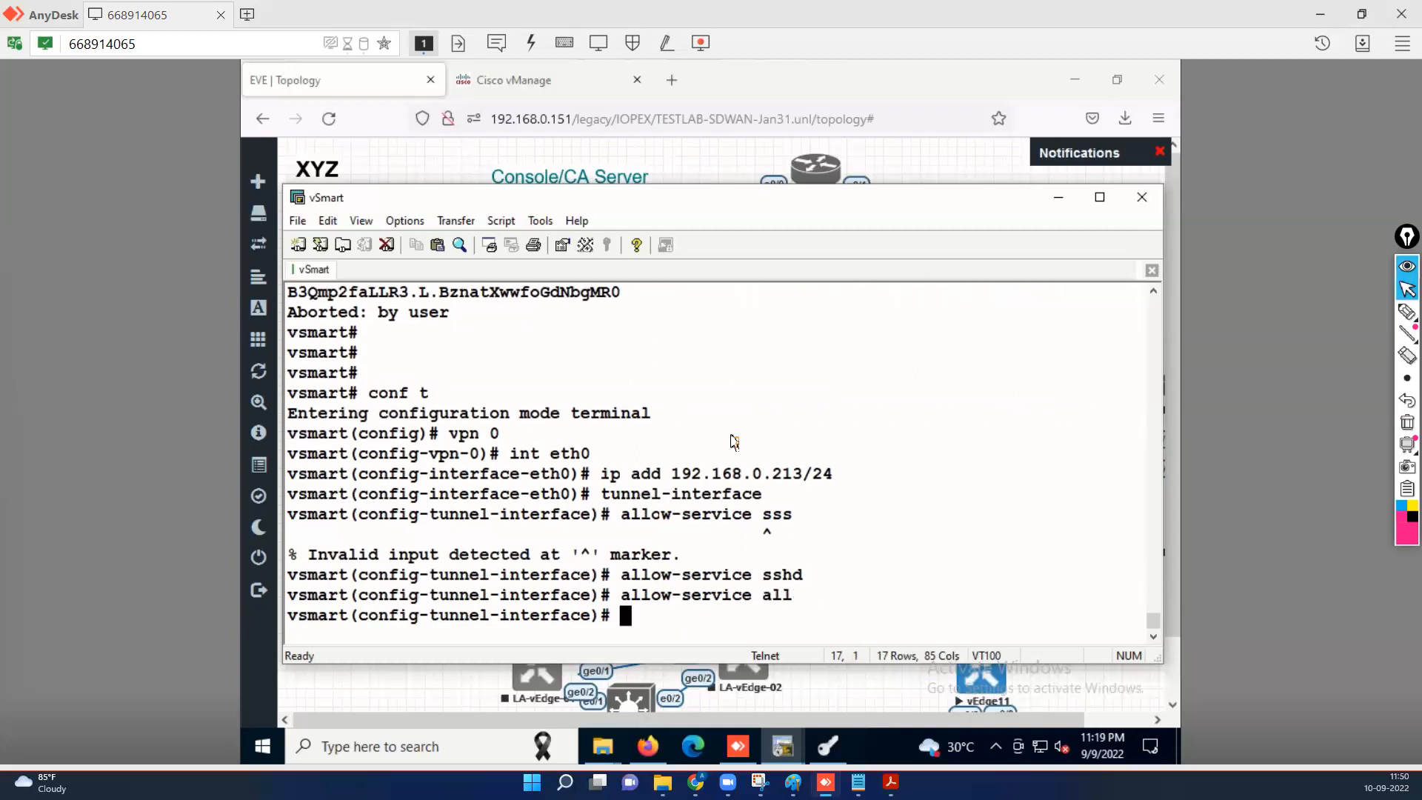
key(Up)
key(Left)
key(Left)
key(Left)
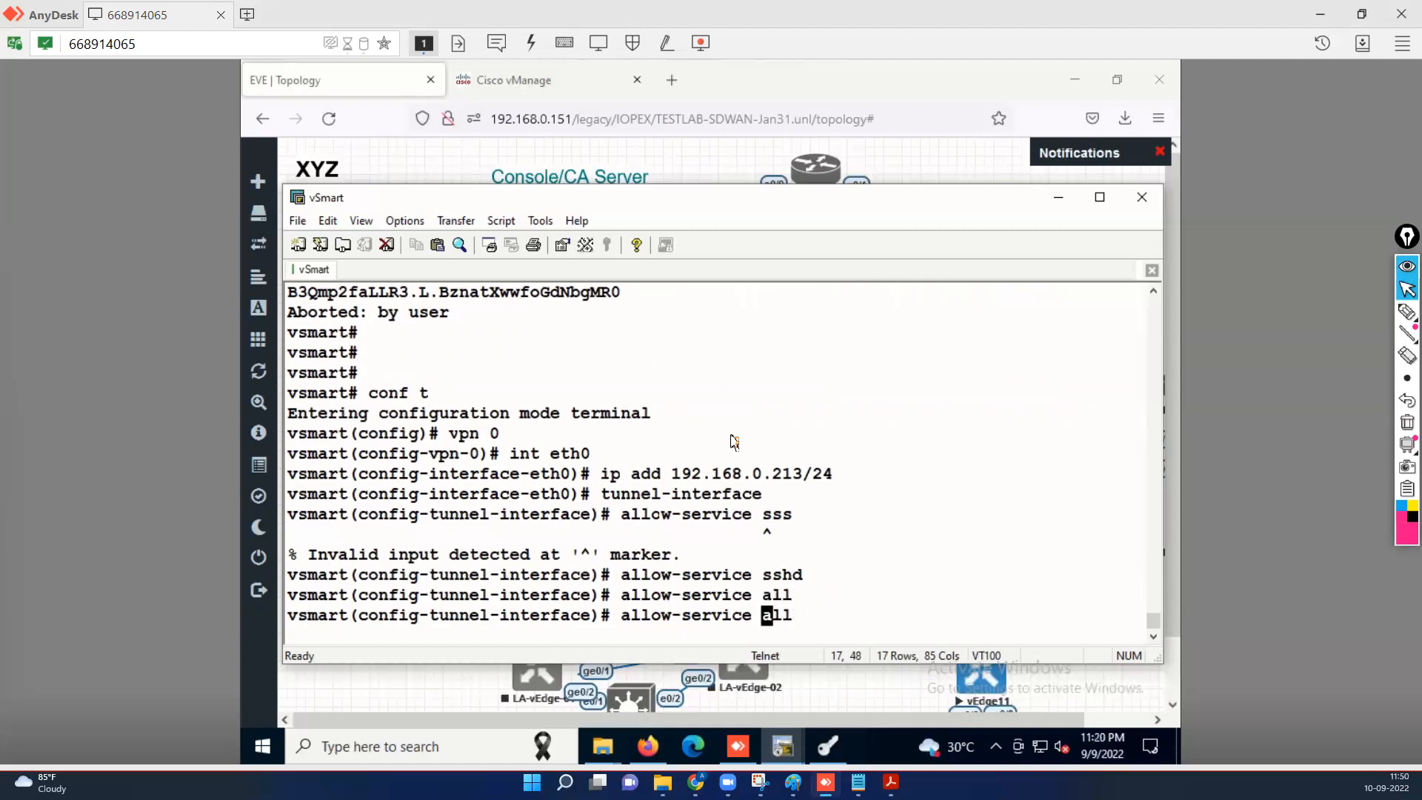
key(Right)
key(Right)
key(Right)
key(BackSpace)
key(BackSpace)
key(BackSpace)
text(netconf)
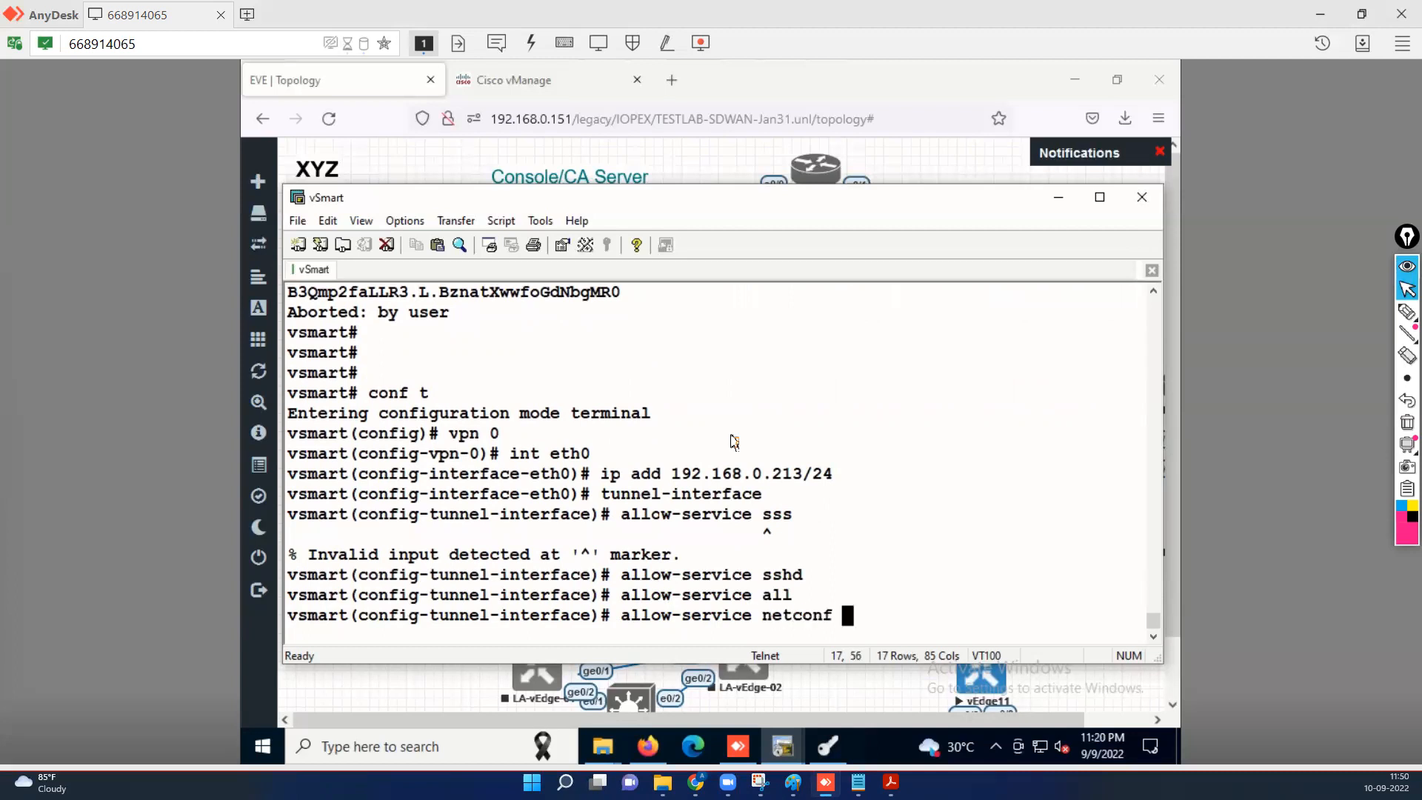
key(Return)
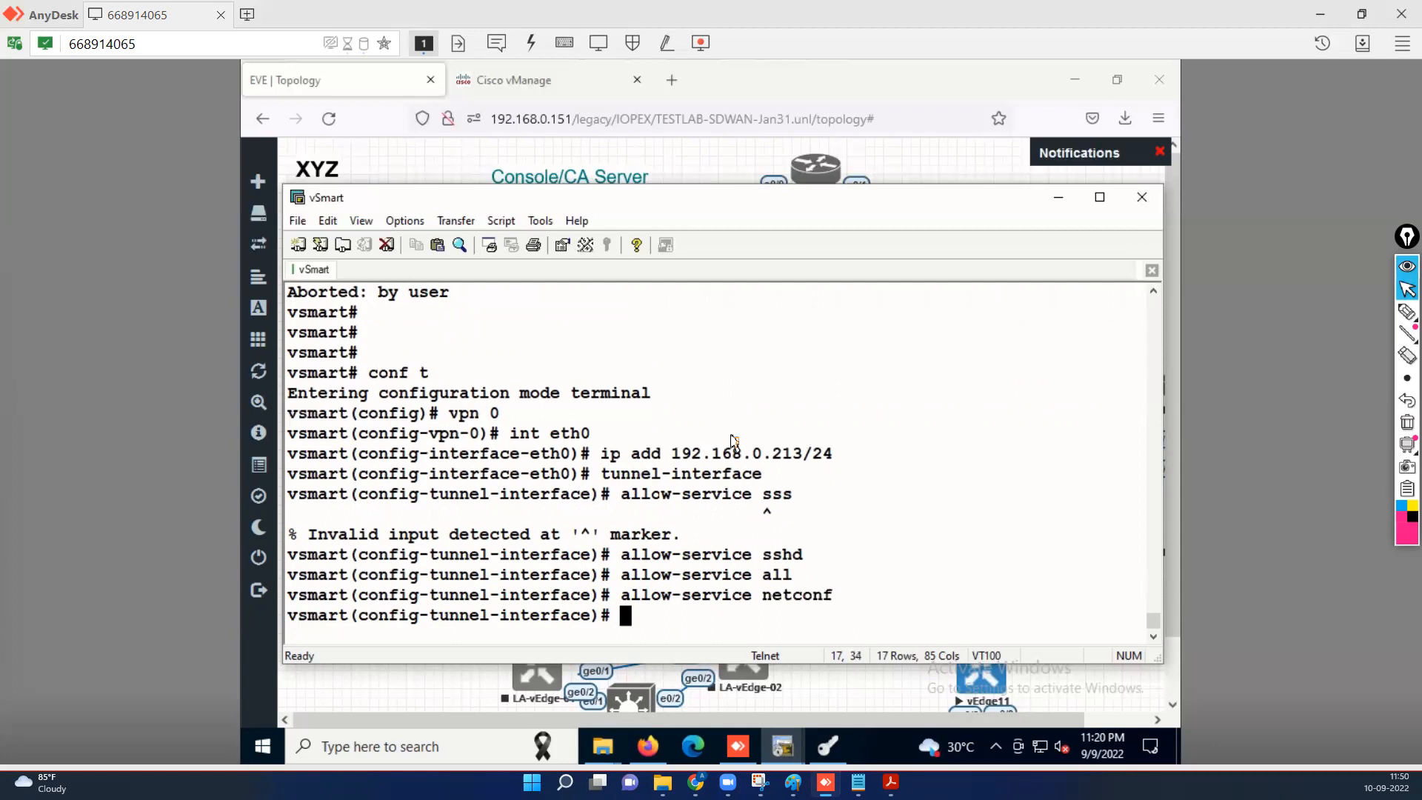
Exit twice back to the VPN 0 level and begin an ip route entry.
text(exi)
key(Return)
text(exi)
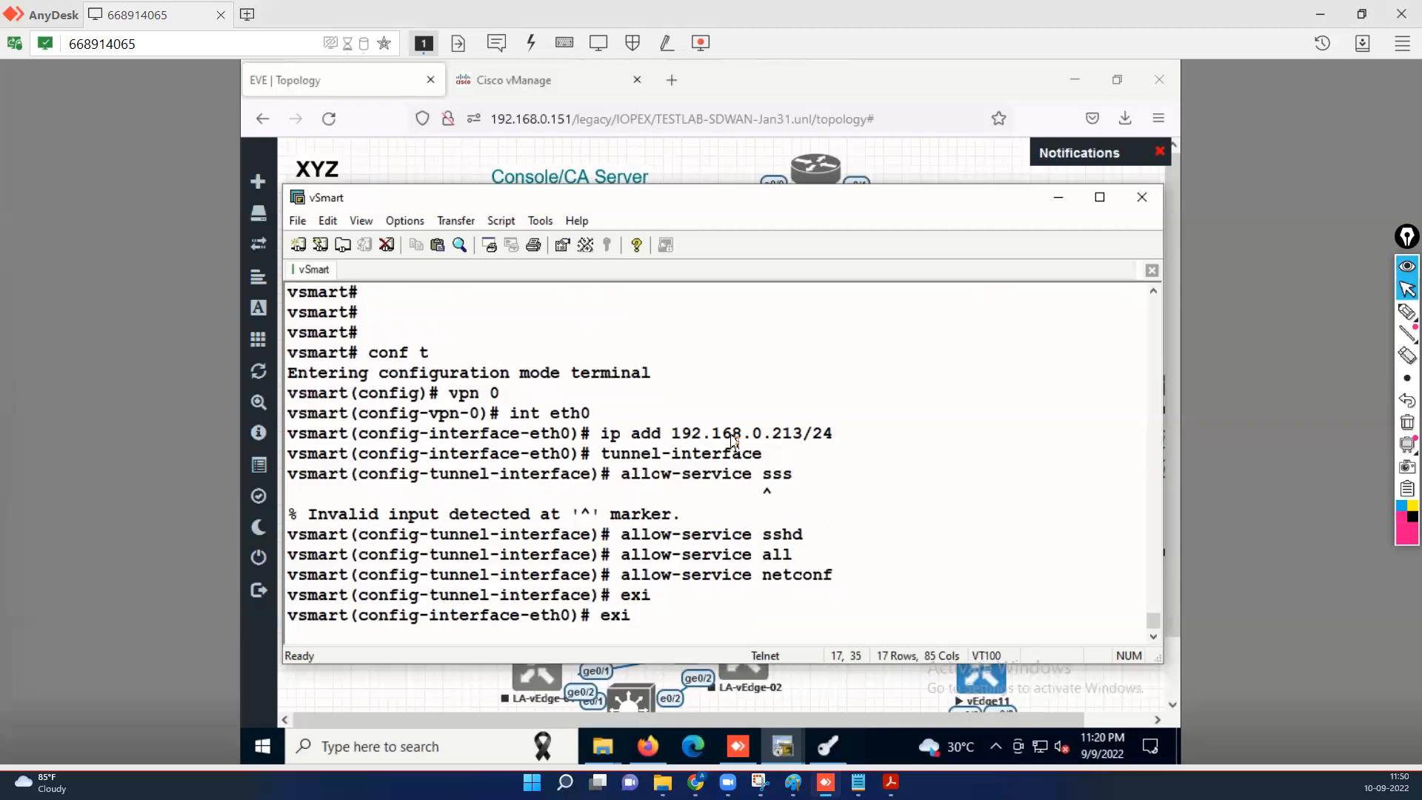
key(Return)
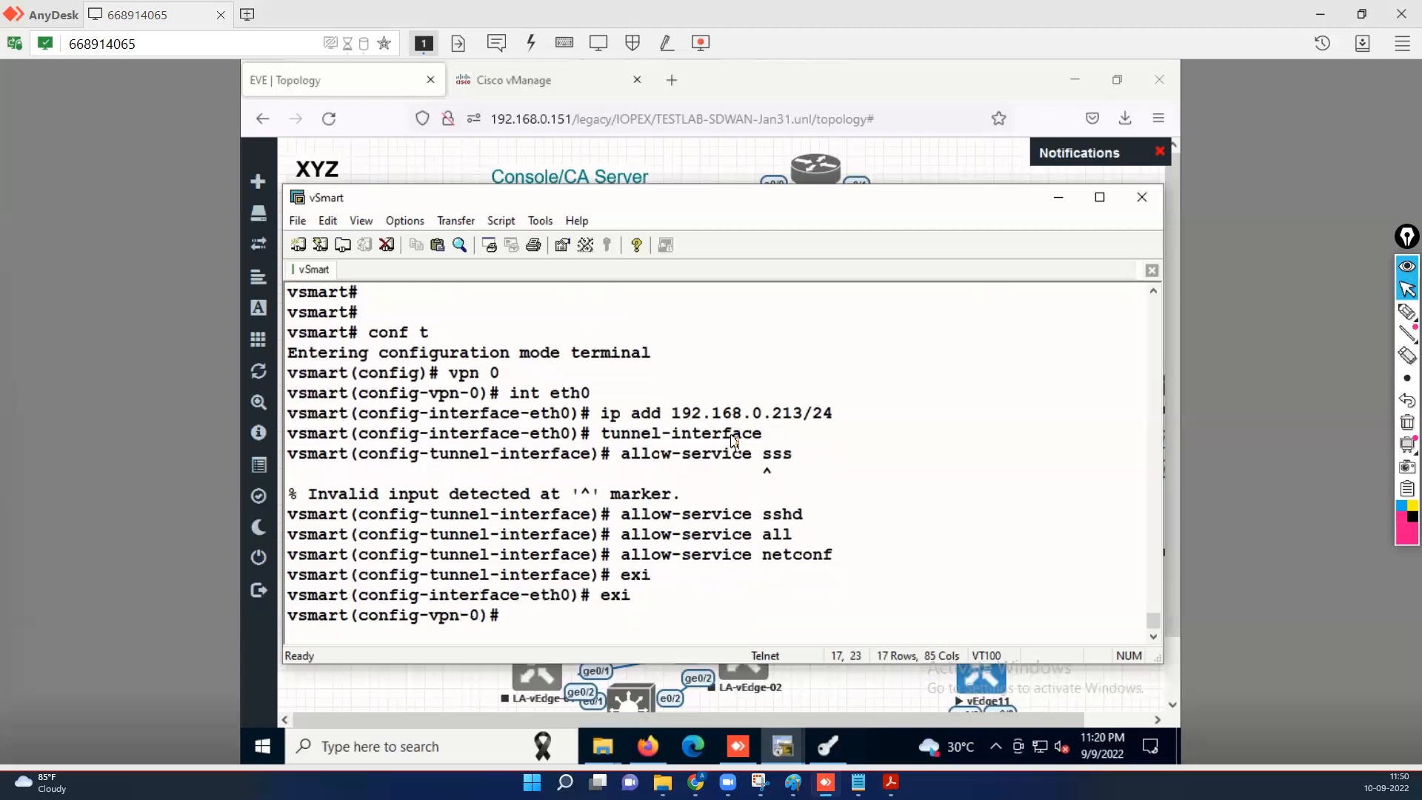
text(ip route 0.0.0.0)
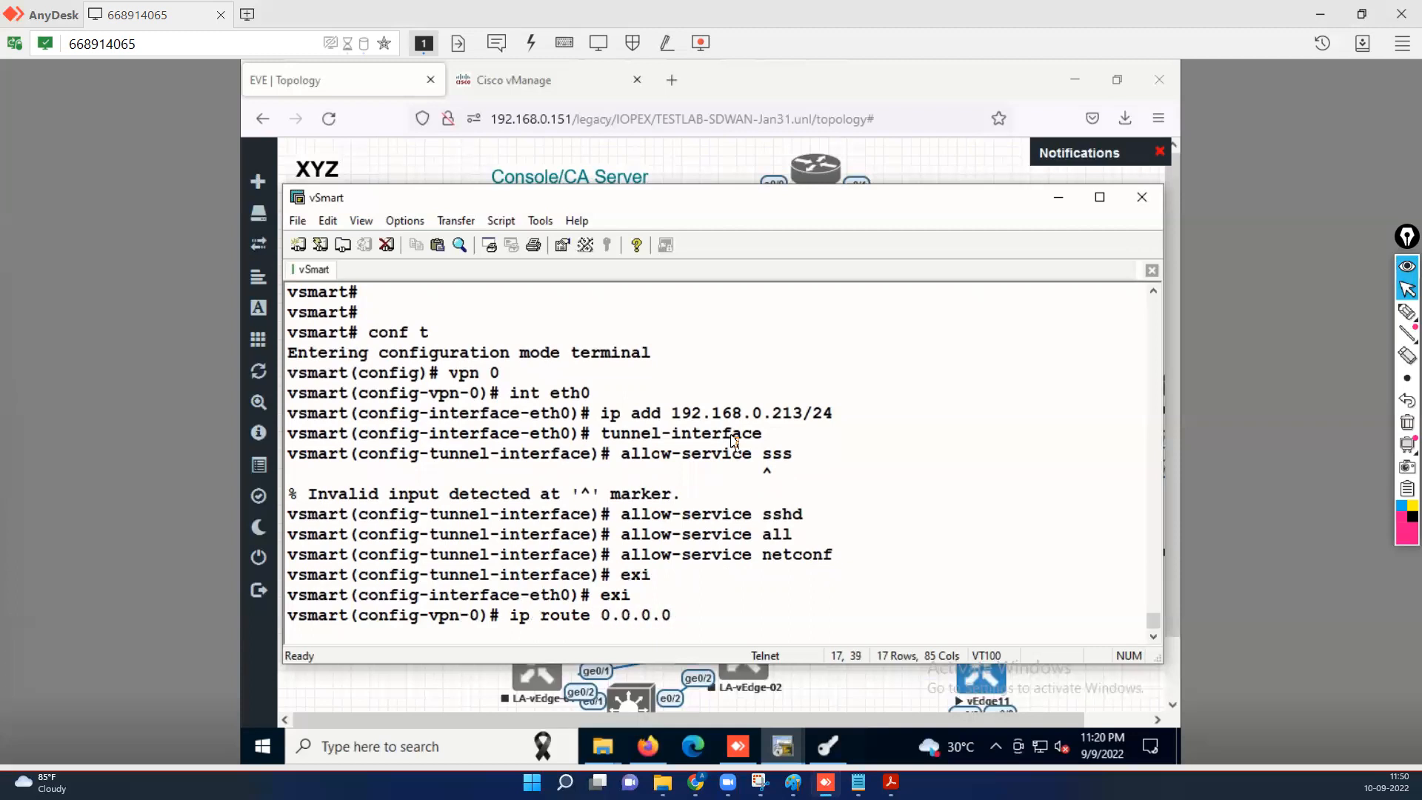
Add a default route 0.0.0.0/0 via 192.168.0.1 and commit it.
text(/0 192.168.0.1)
key(Return)
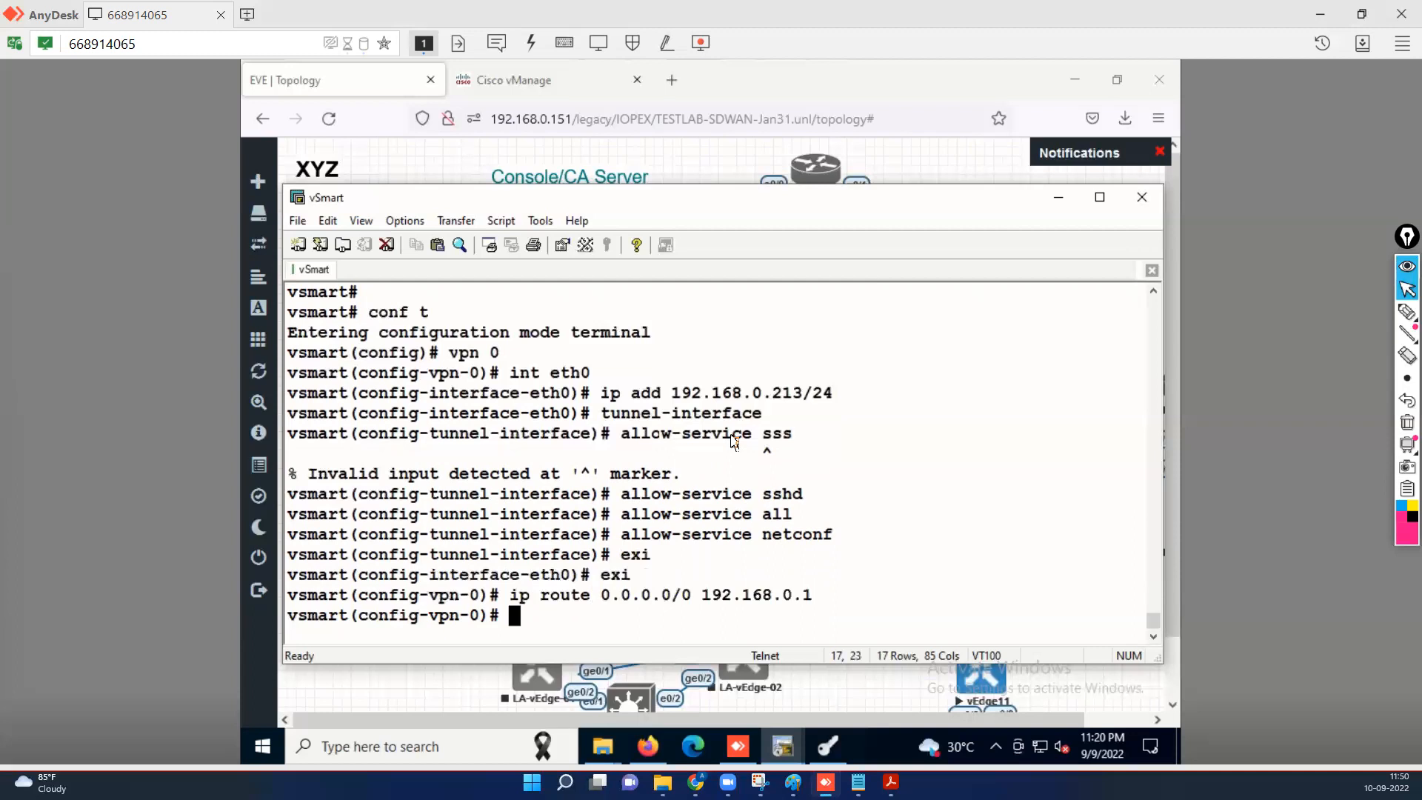
text(commit)
key(Return)
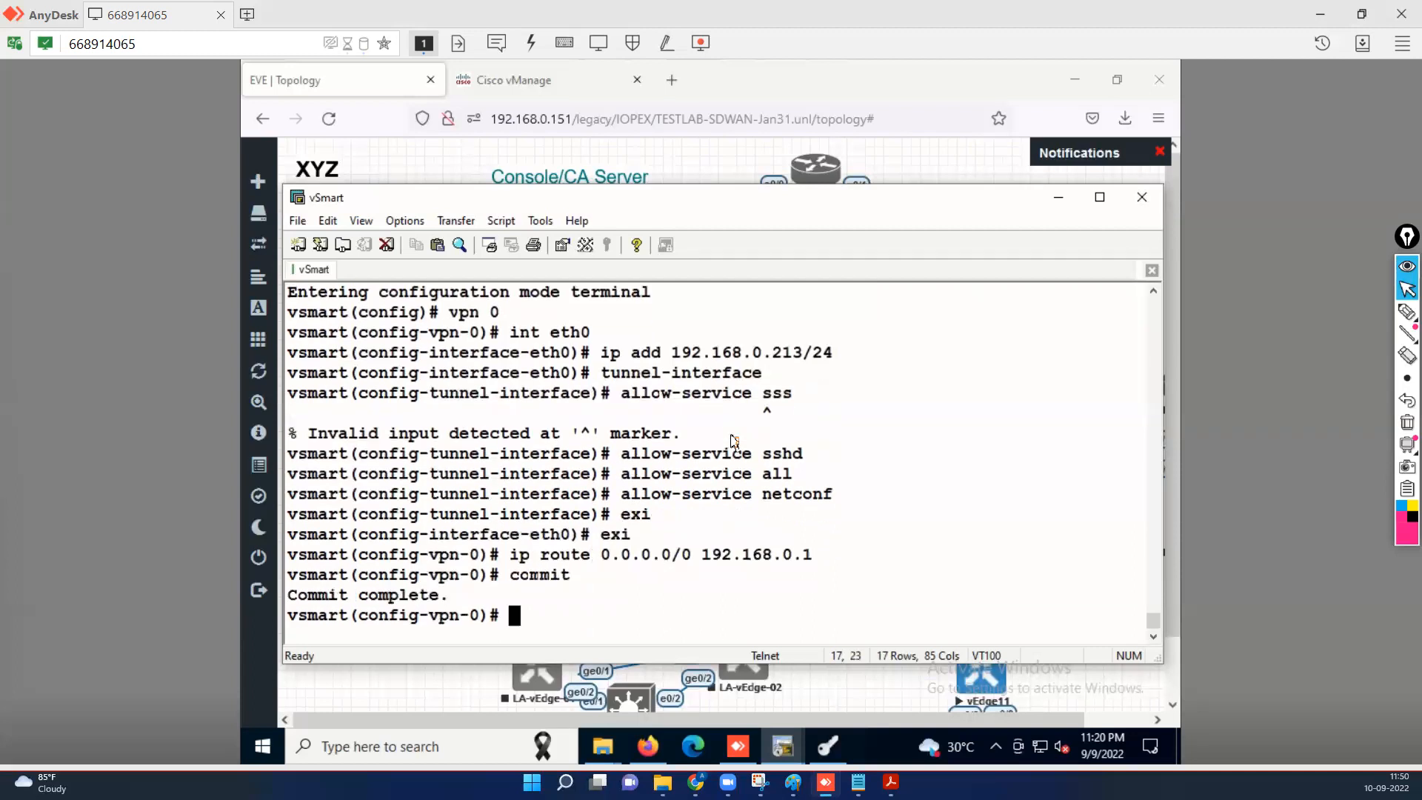
Ping 8.8.8.8 and then 192.168.0.211 from the vSmart, stopping each after two replies.
text(do ping 8.8.8.)
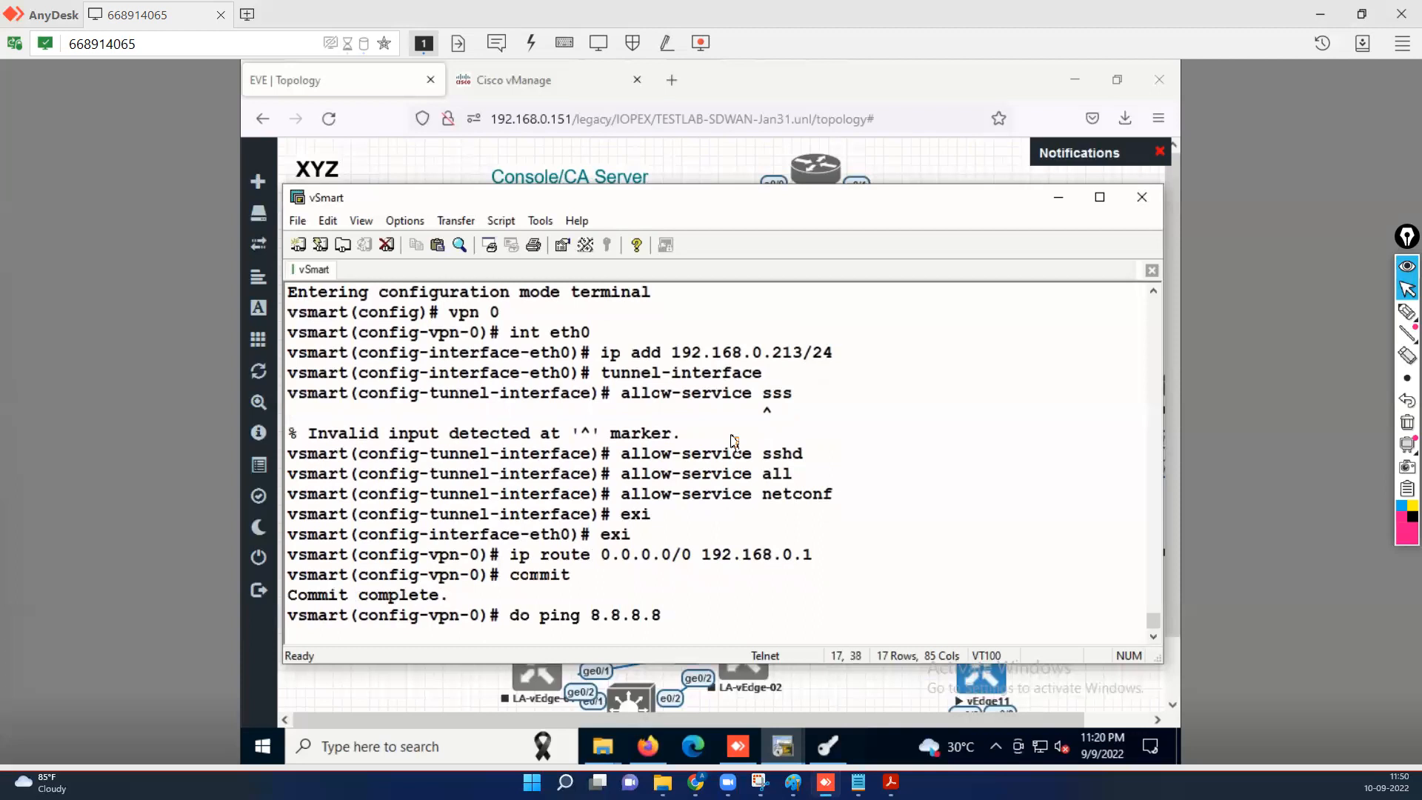
text(8)
key(Return)
key(ctrl+c)
key(ctrl+c)
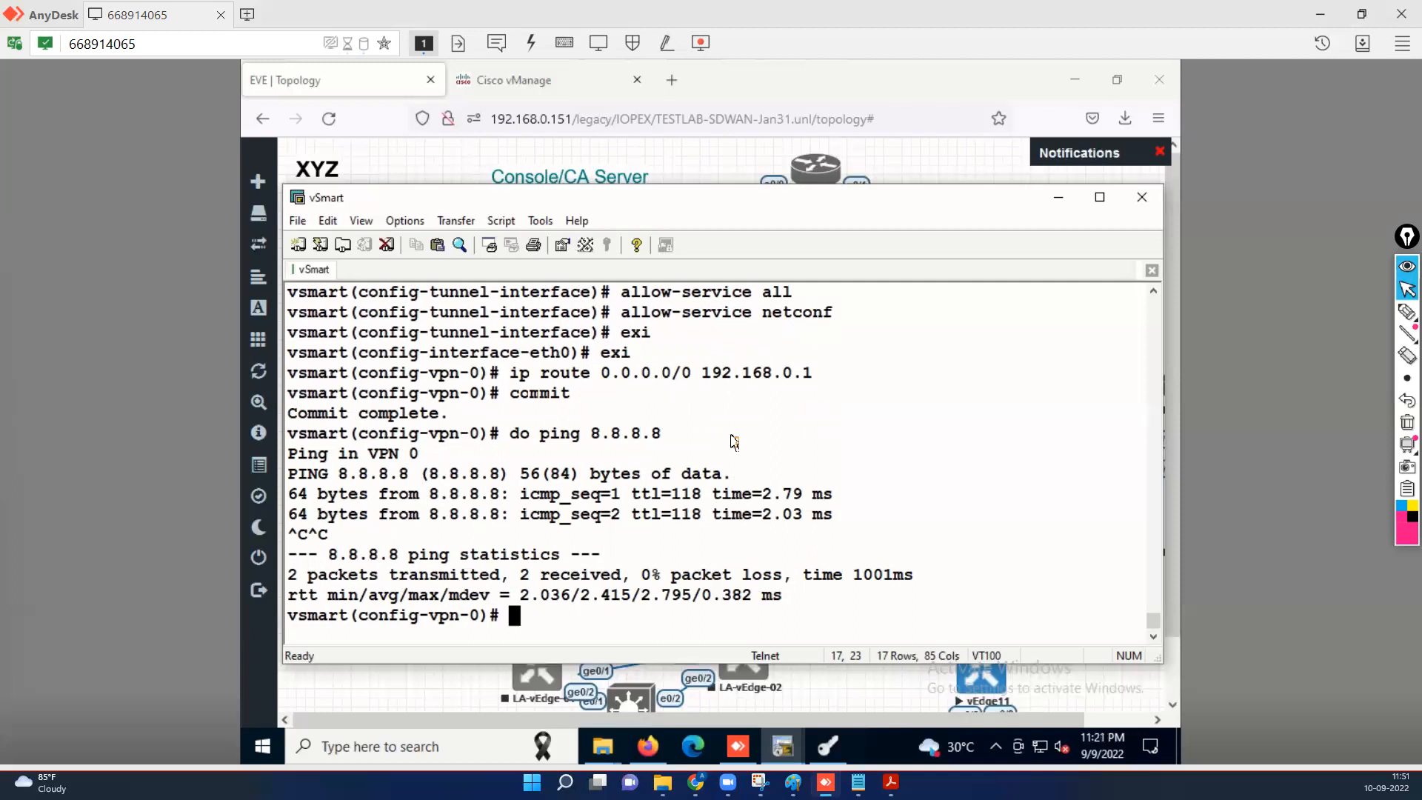
key(Up)
key(BackSpace)
key(BackSpace)
key(BackSpace)
key(BackSpace)
key(BackSpace)
key(BackSpace)
key(BackSpace)
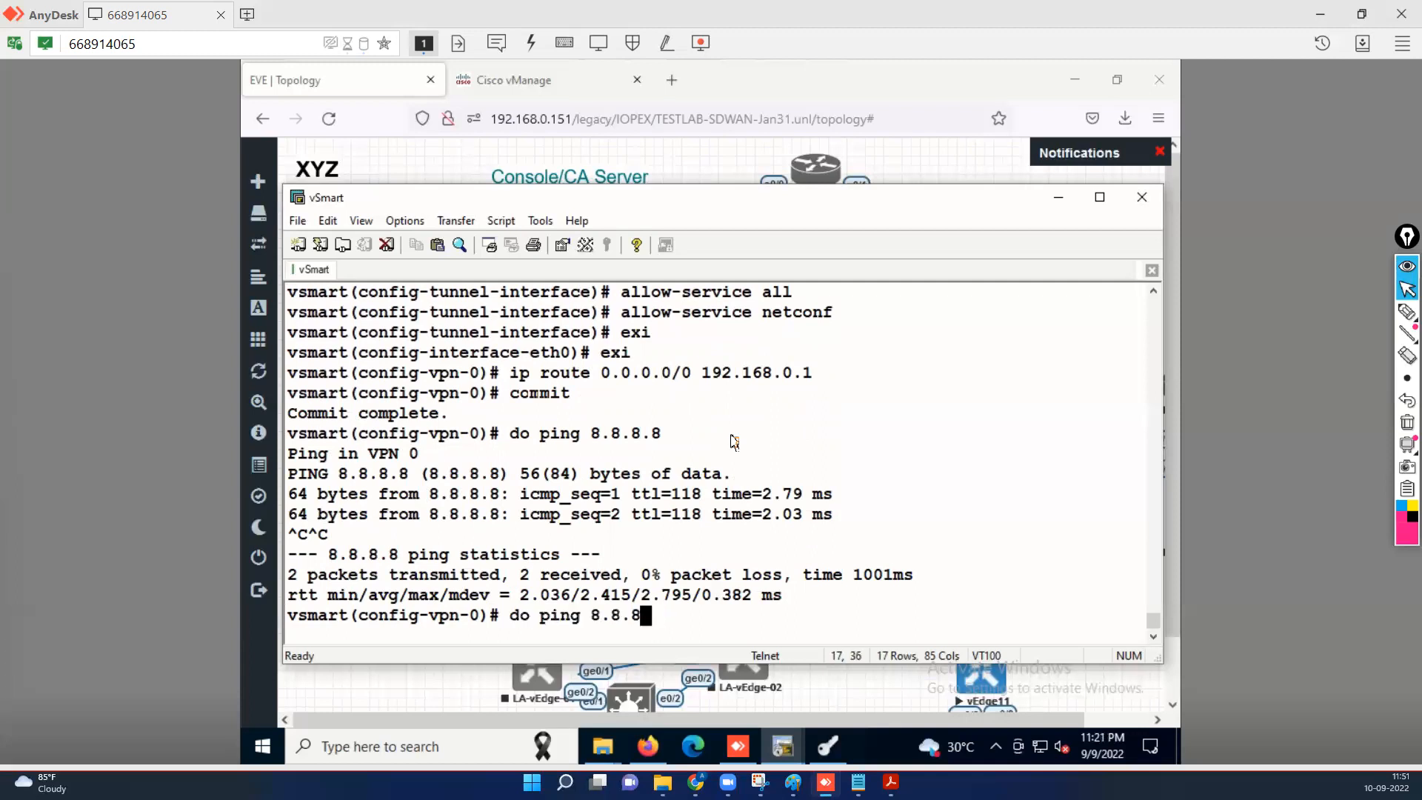
text(192.168.0.211)
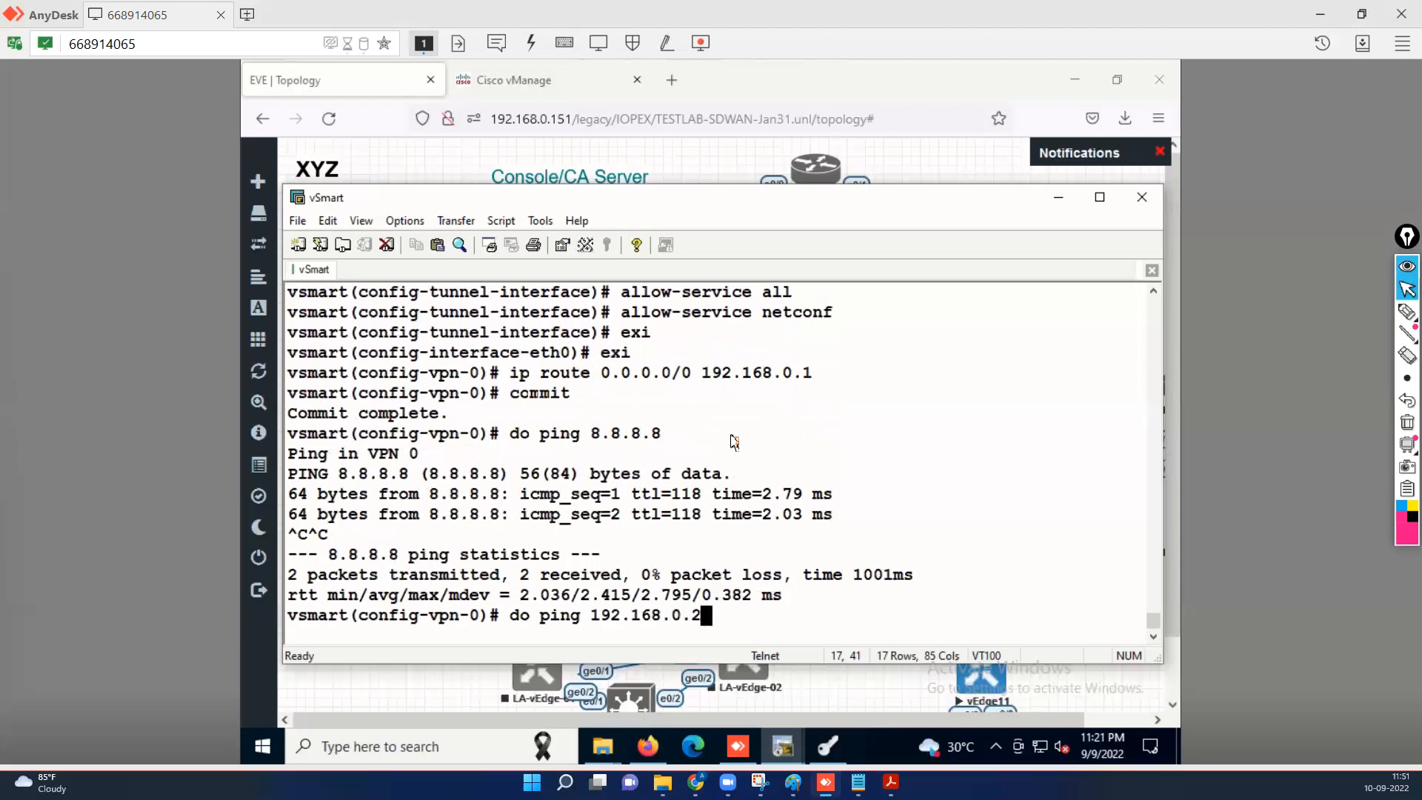
key(Return)
key(ctrl+c)
key(ctrl+c)
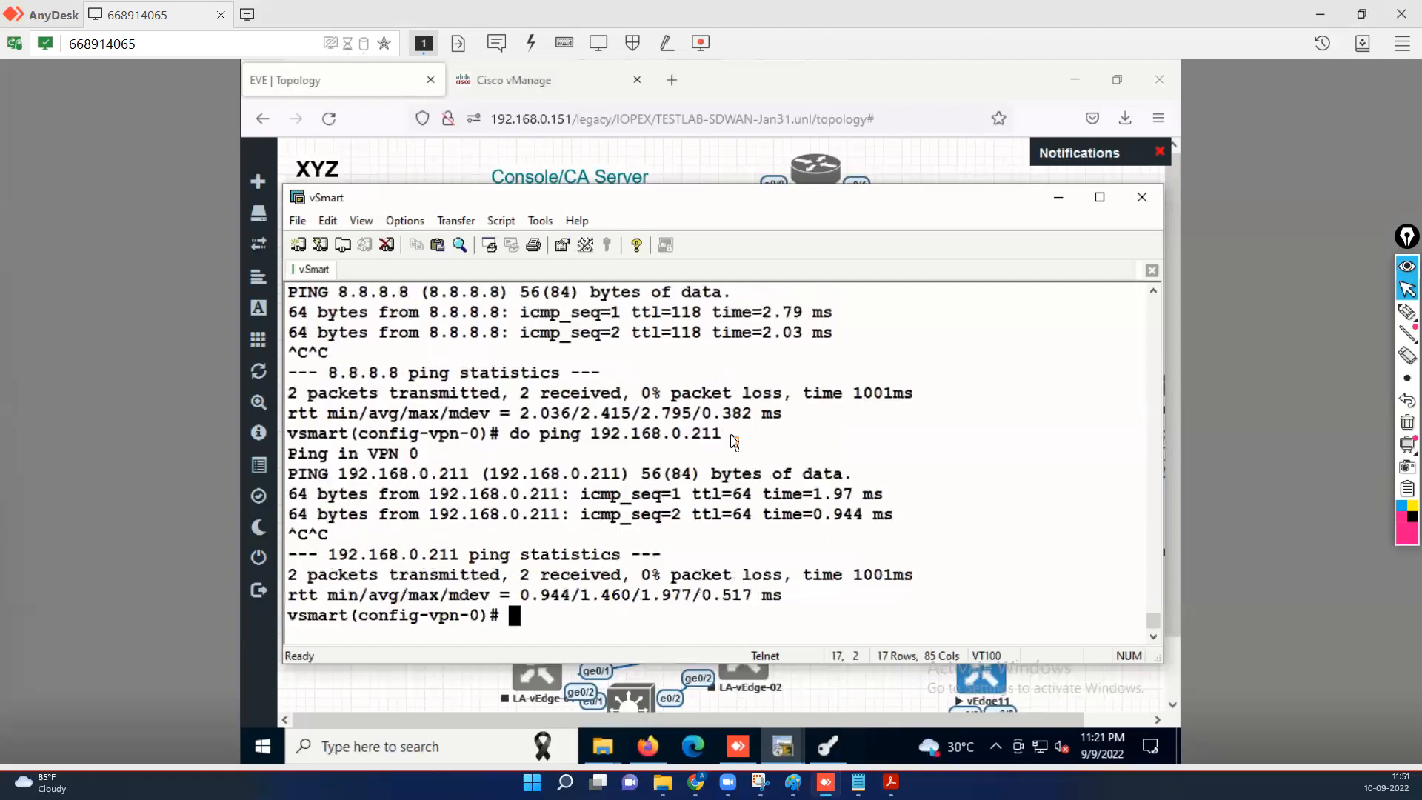
key(Return)
key(Return)
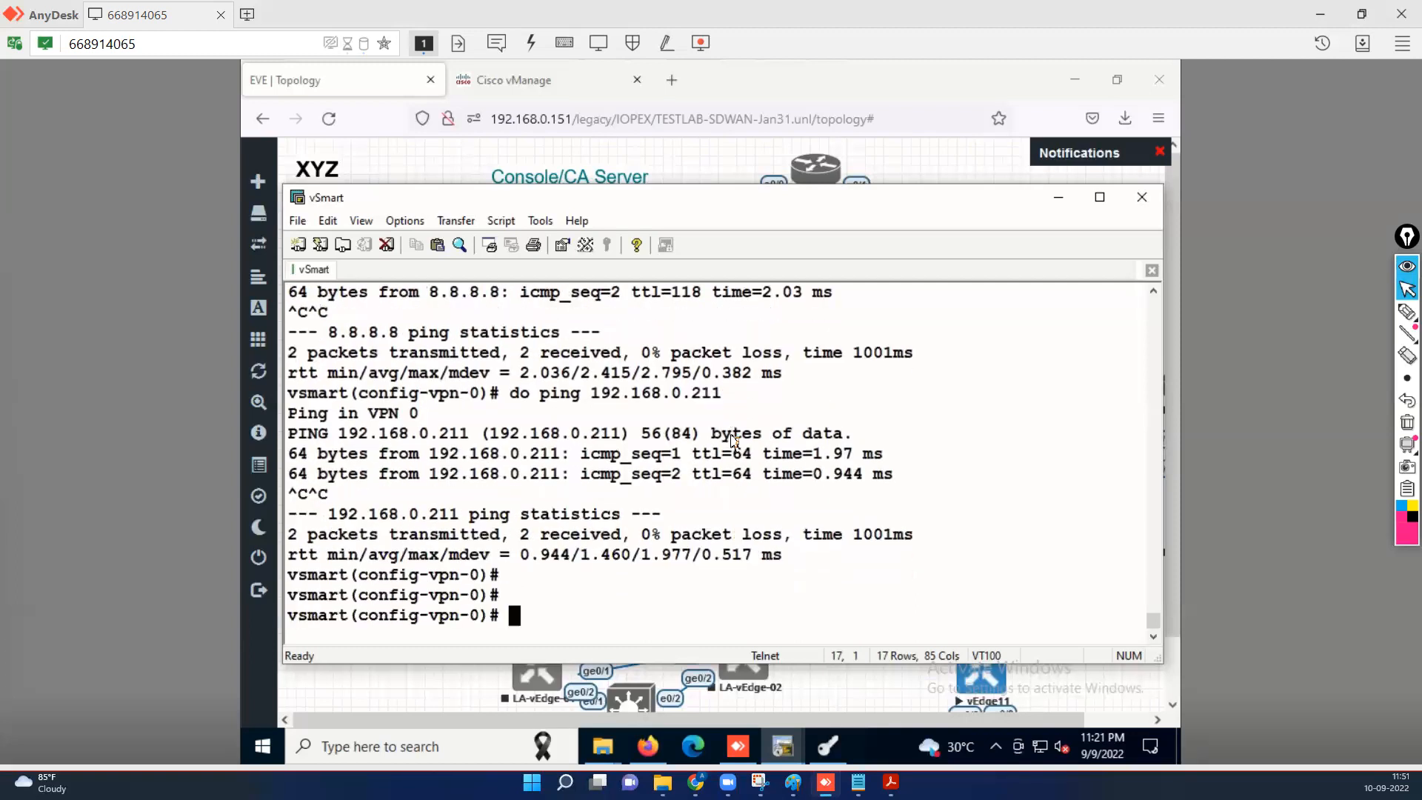
key(Return)
text(ip r)
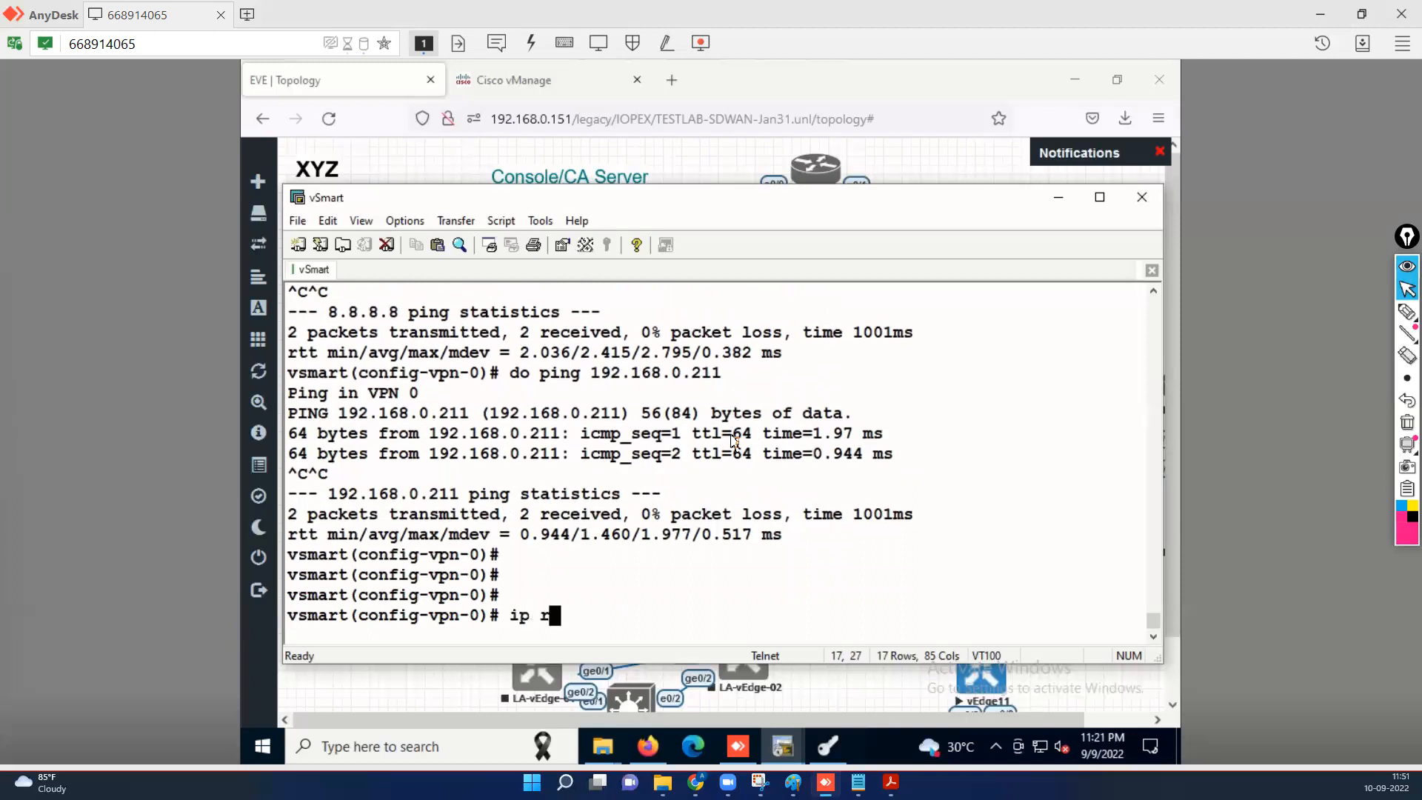
text(oute 180.10.0.0/16)
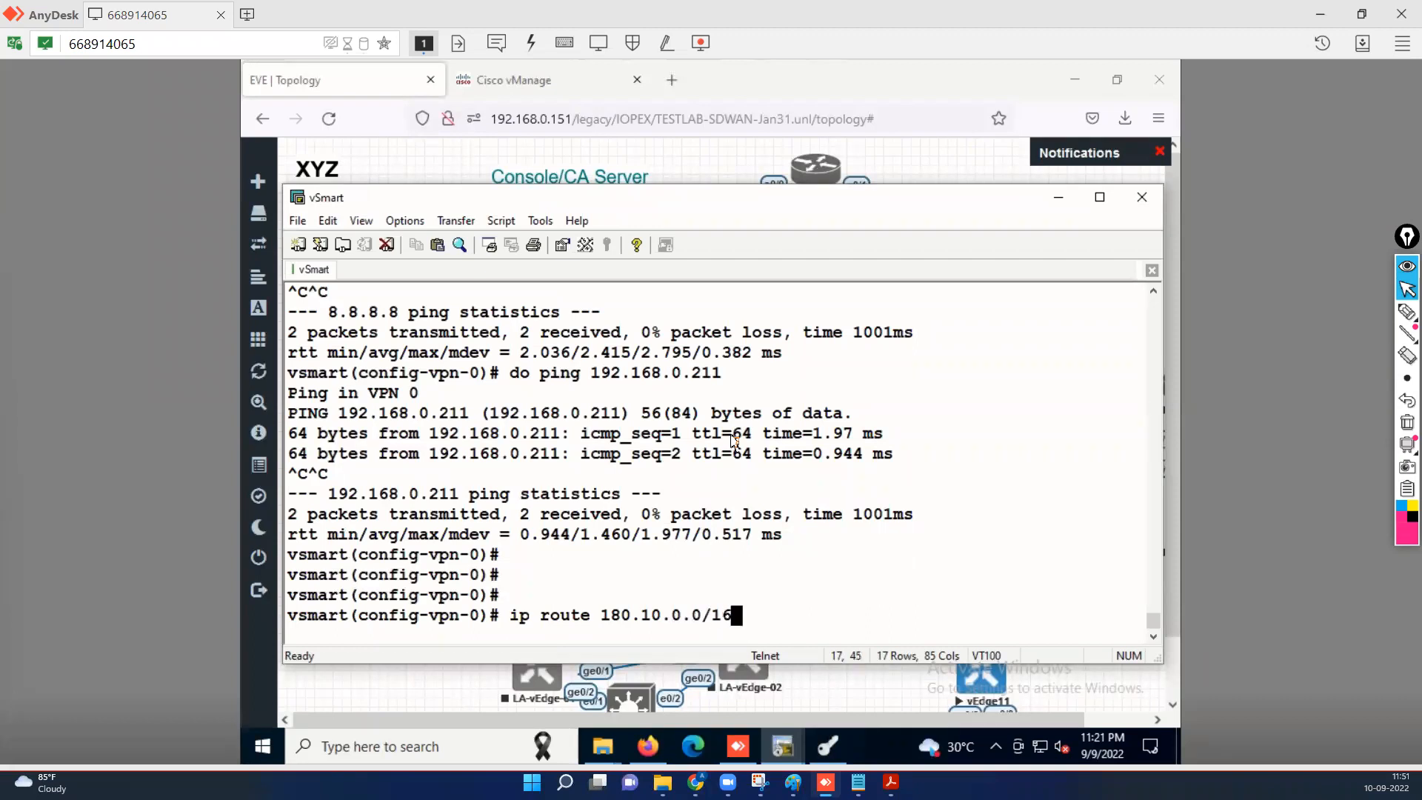
text( 192.168.0.250)
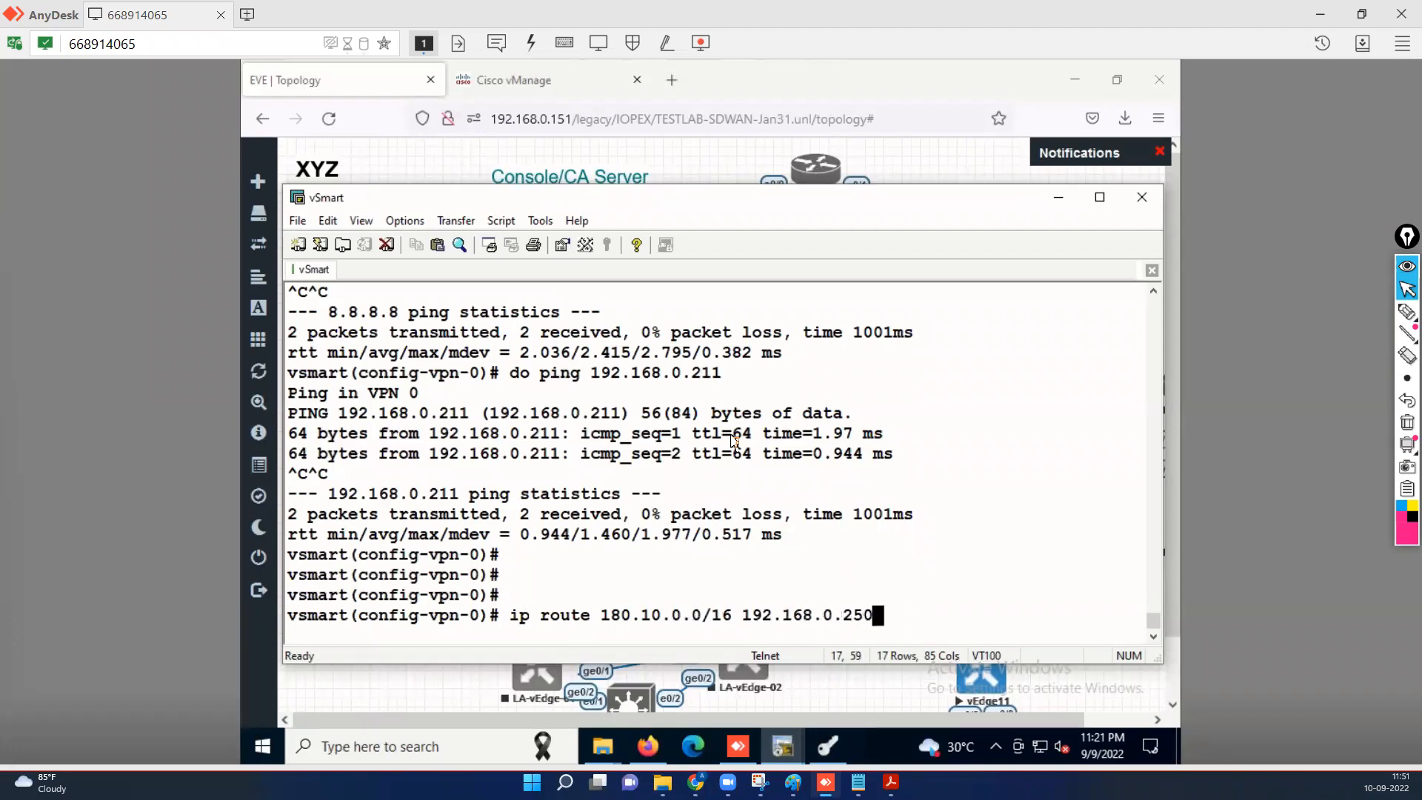
Add the static route 180.10.0.0/16 via 192.168.0.250 and commit it.
key(Return)
text(commit)
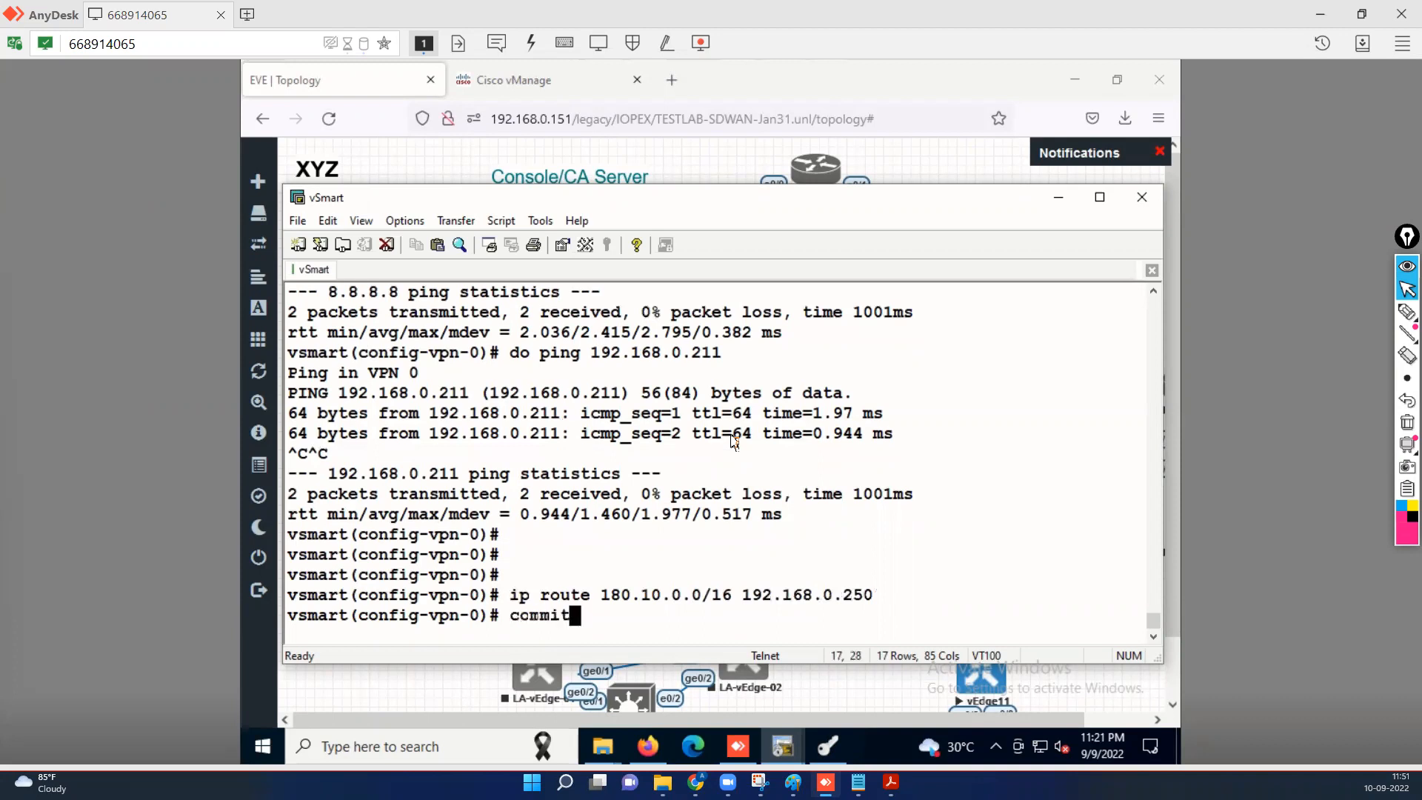
key(Return)
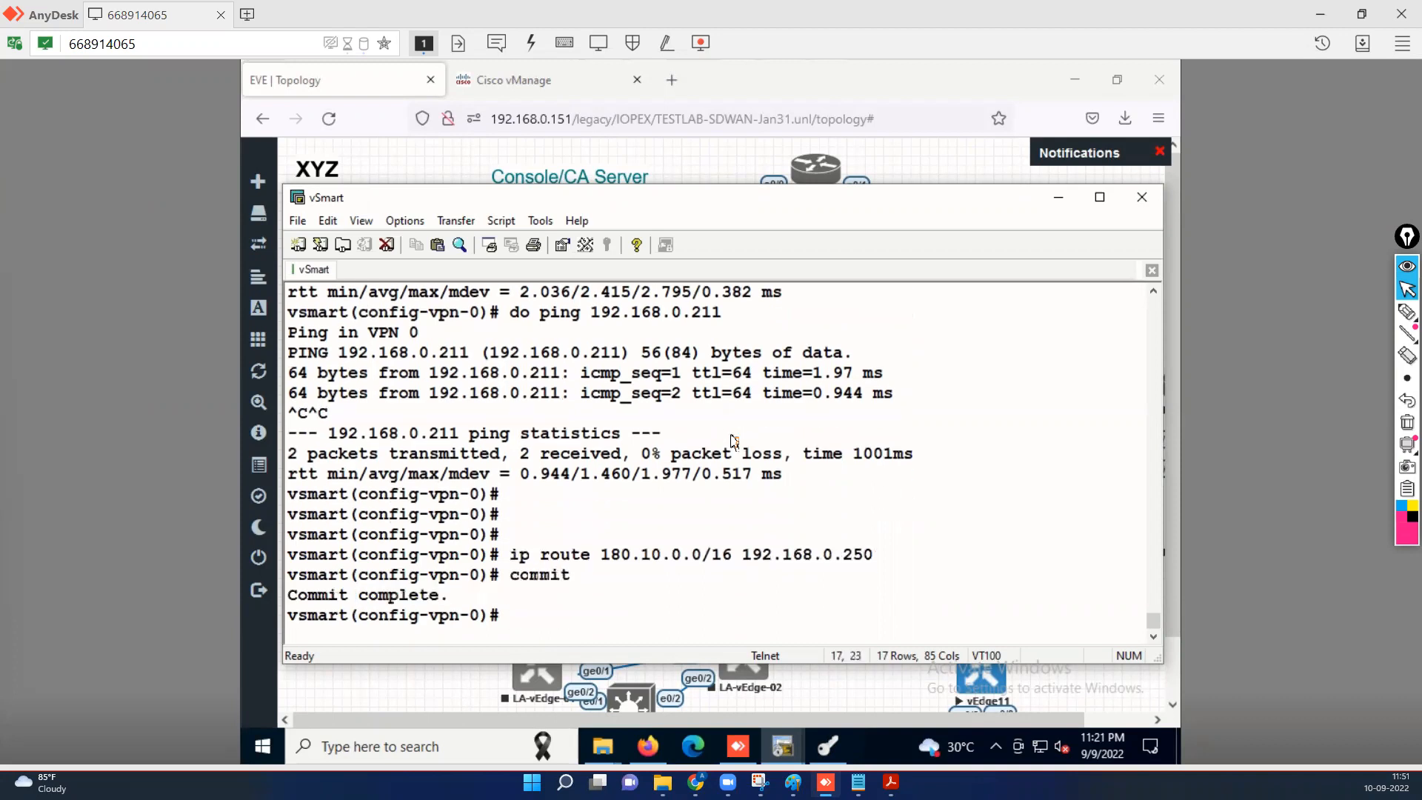
Ping 180.10.44.151 from the vSmart and stop it to view the statistics.
text(do ping 180.10.44)
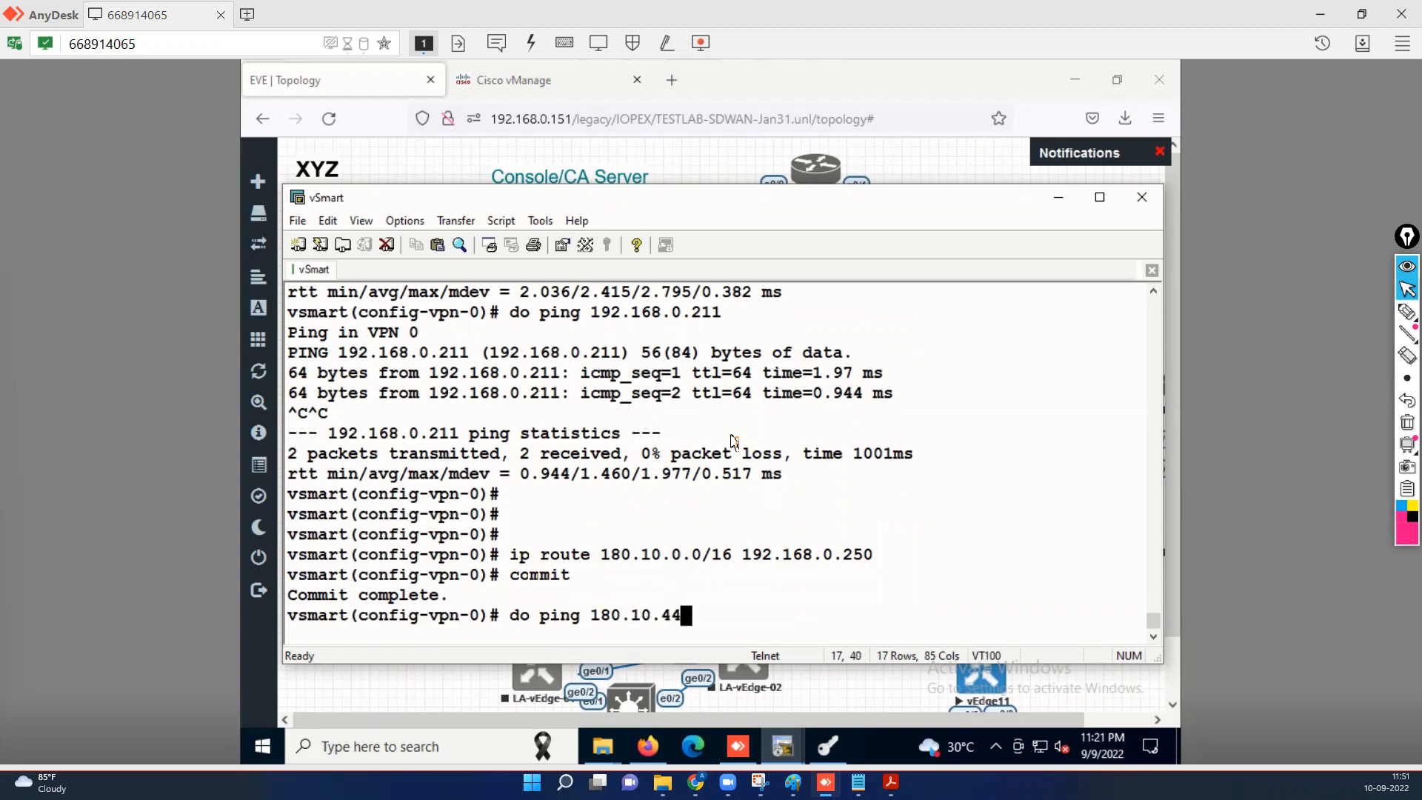
text(.151)
key(Return)
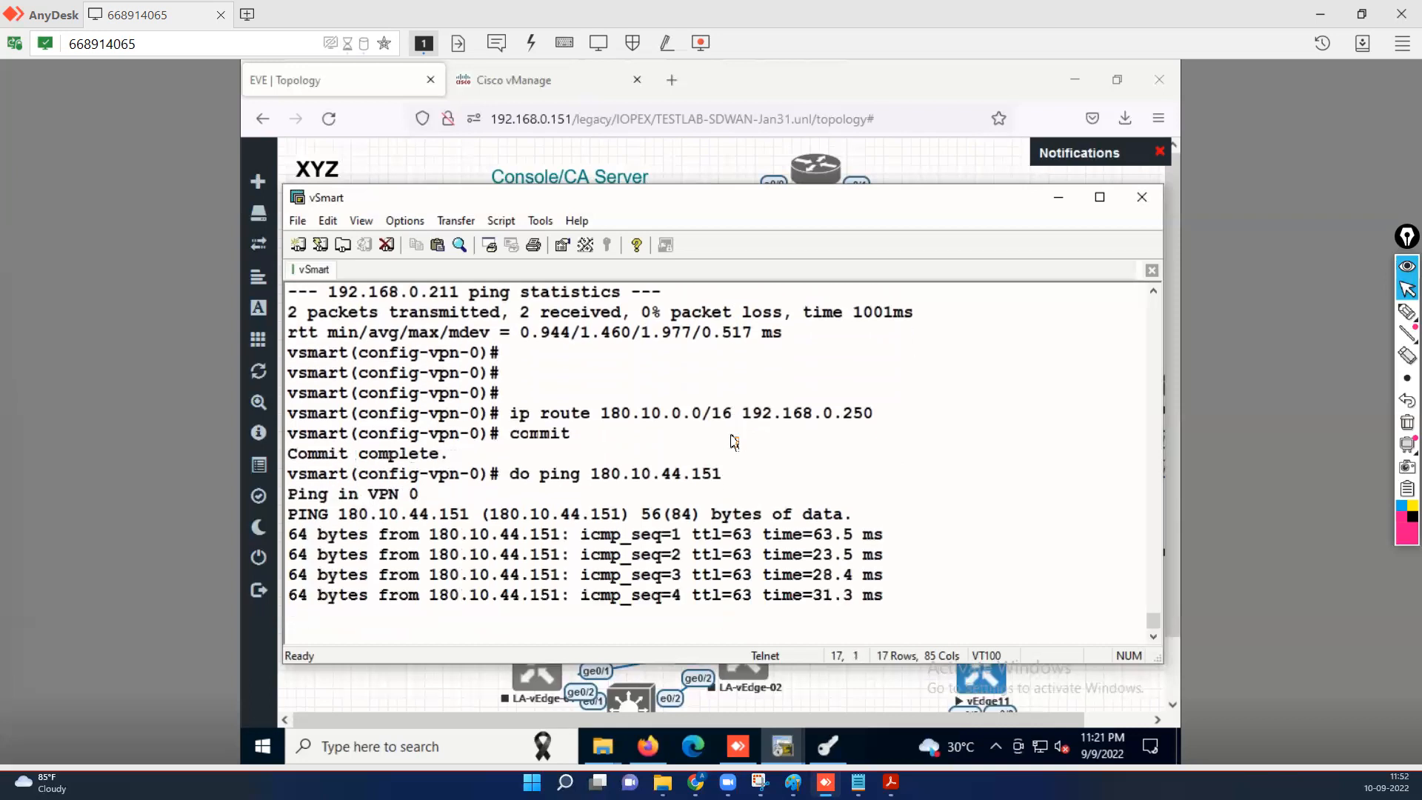
key(ctrl+c)
key(ctrl+c)
key(Return)
key(Return)
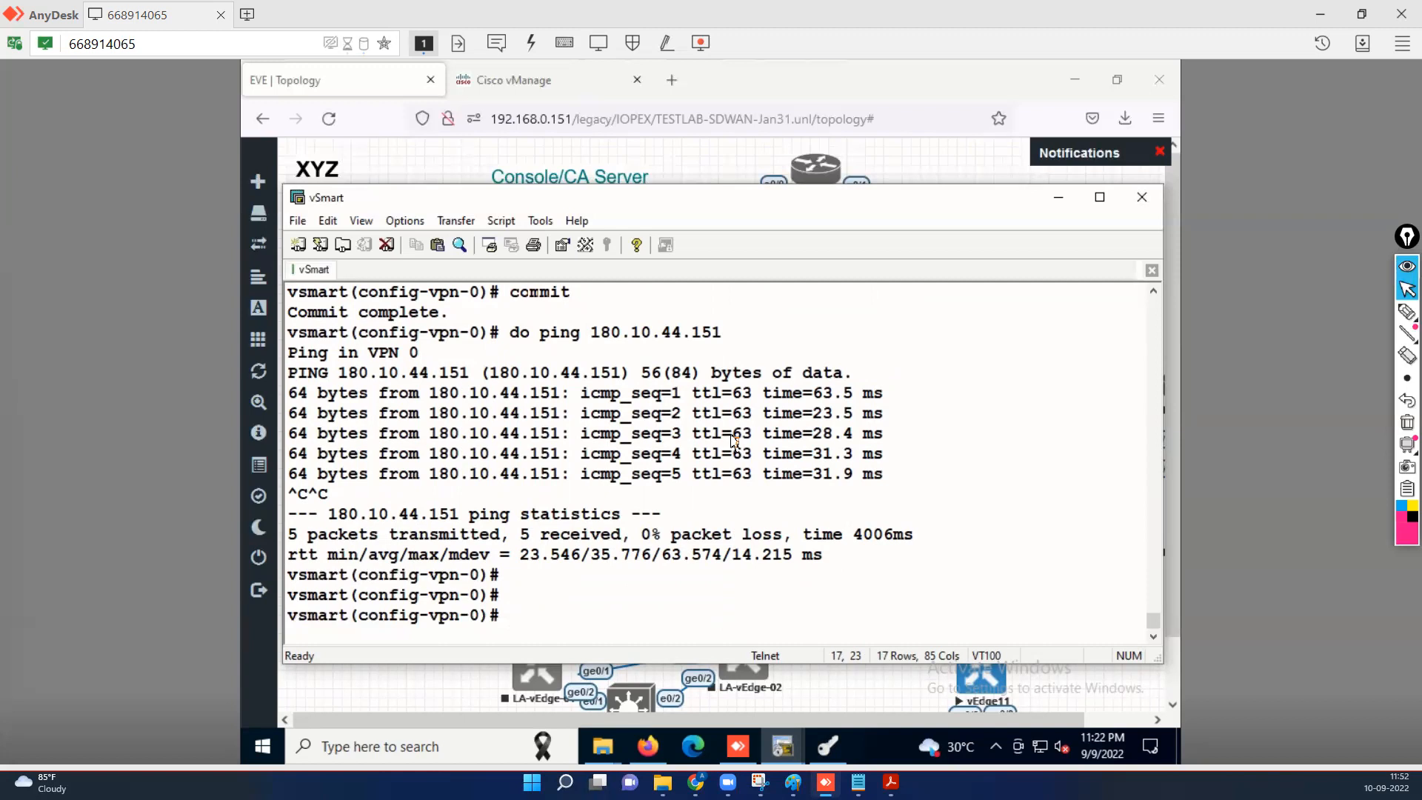
Leave VPN 0 and, under system, set system-ip 10.22.1.213 and site-id 22.
text(exi)
key(Return)
key(Return)
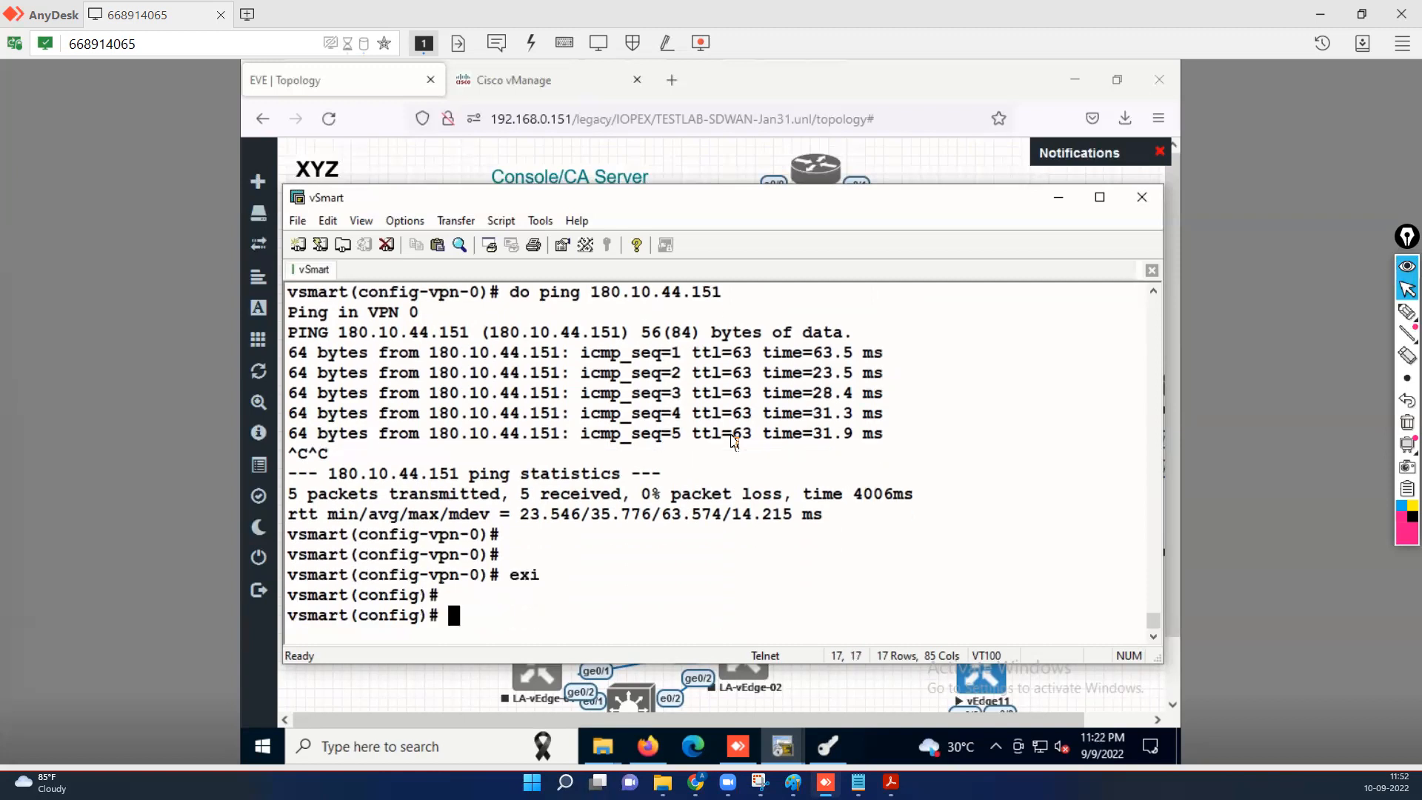
text(system)
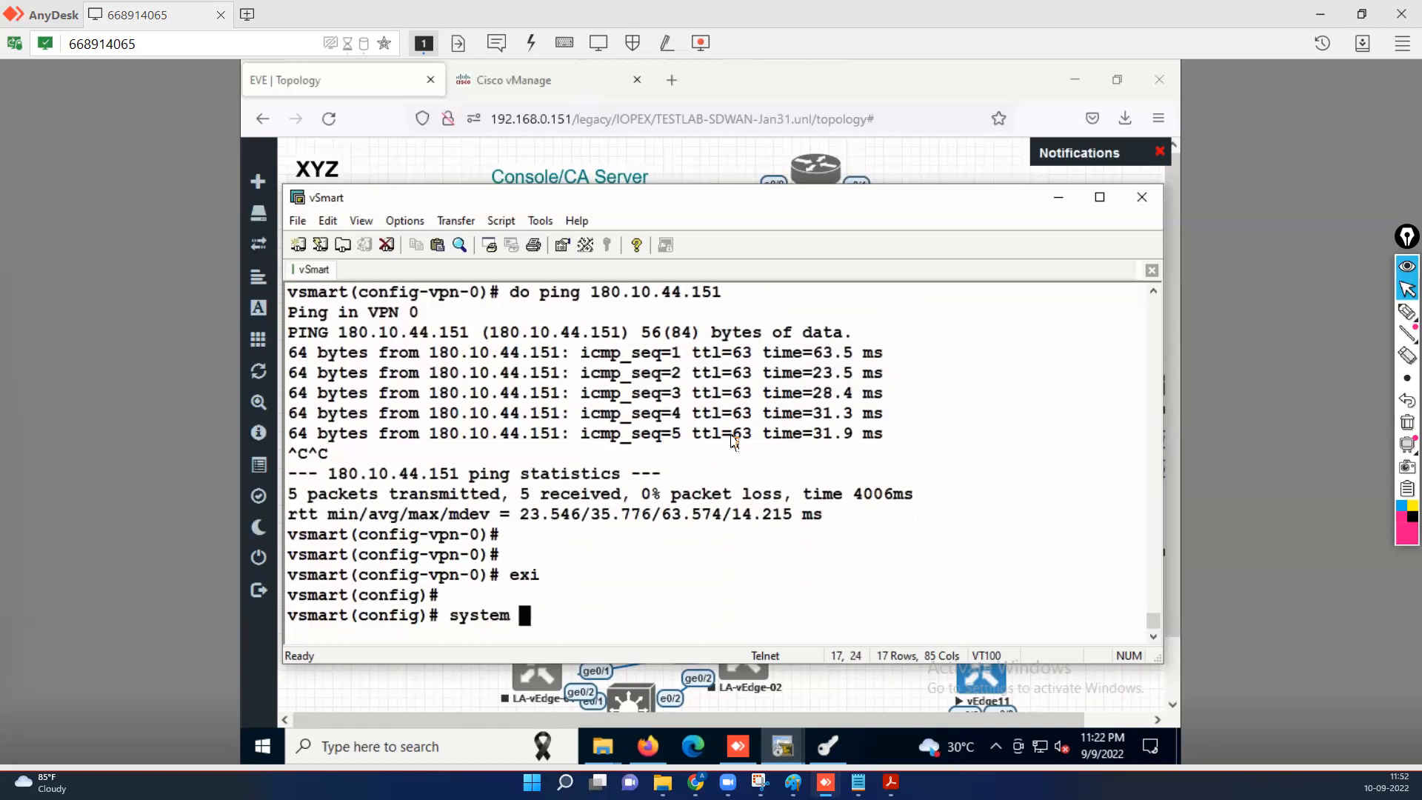
key(Return)
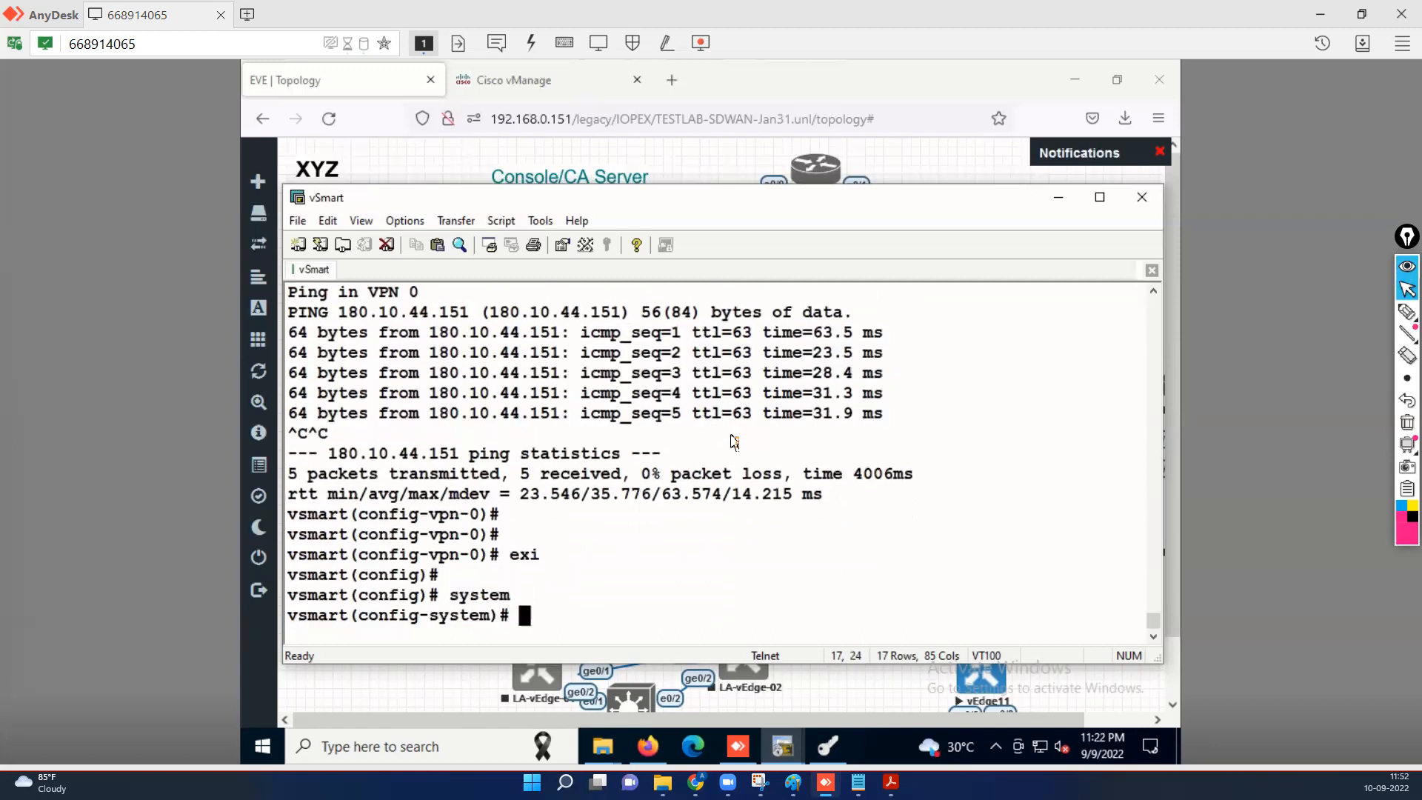
text(system-ip )
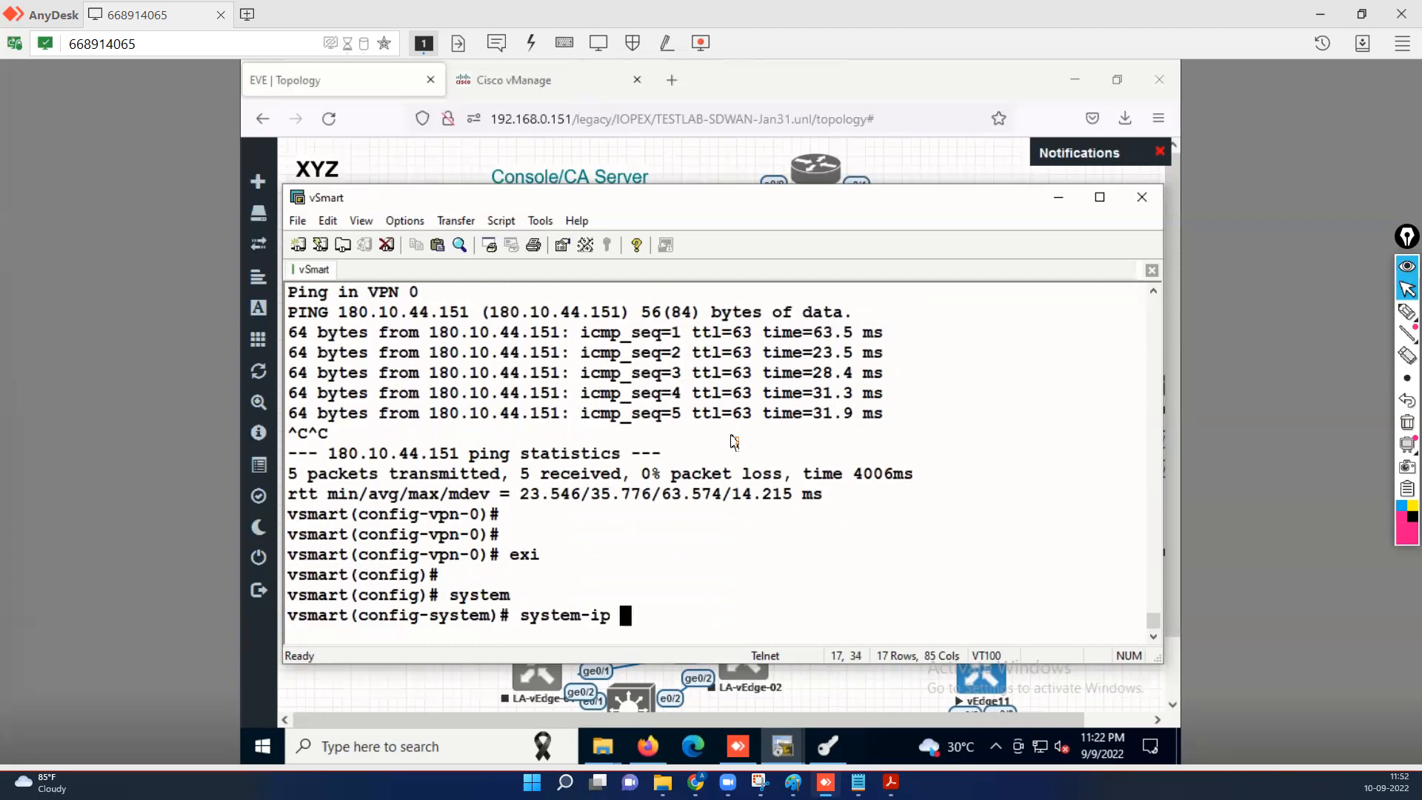
text(10.22.1.213)
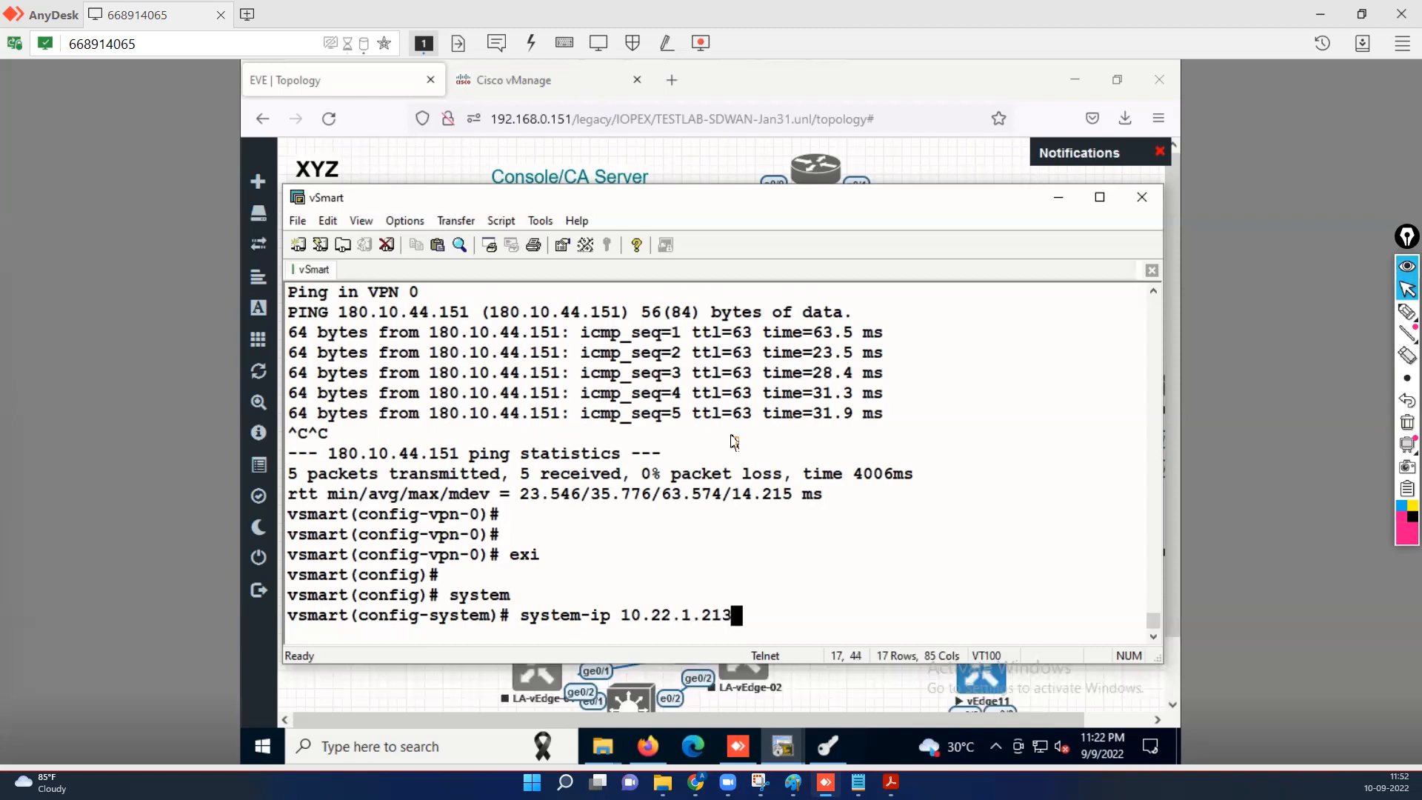
key(Return)
text(s)
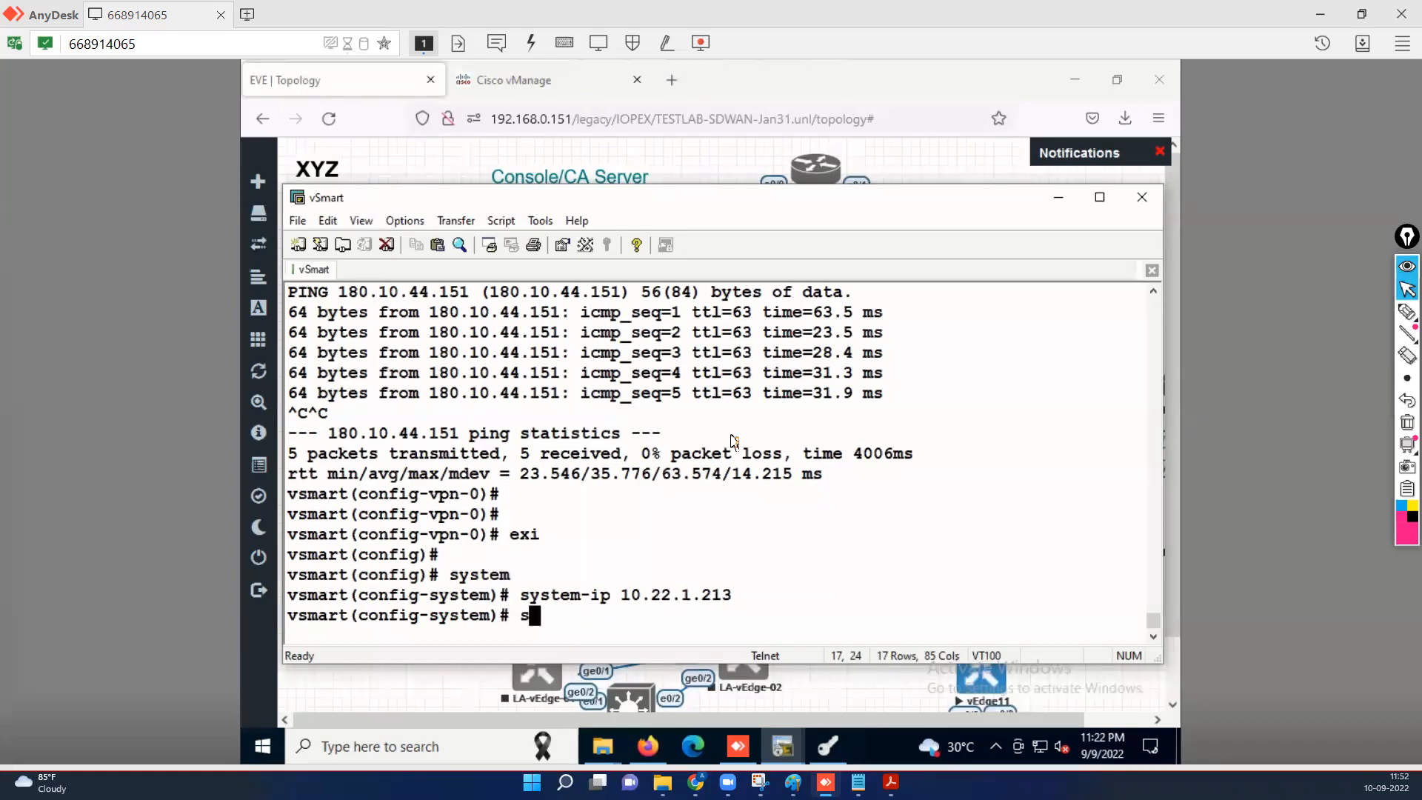
text(ite-id 22)
key(Return)
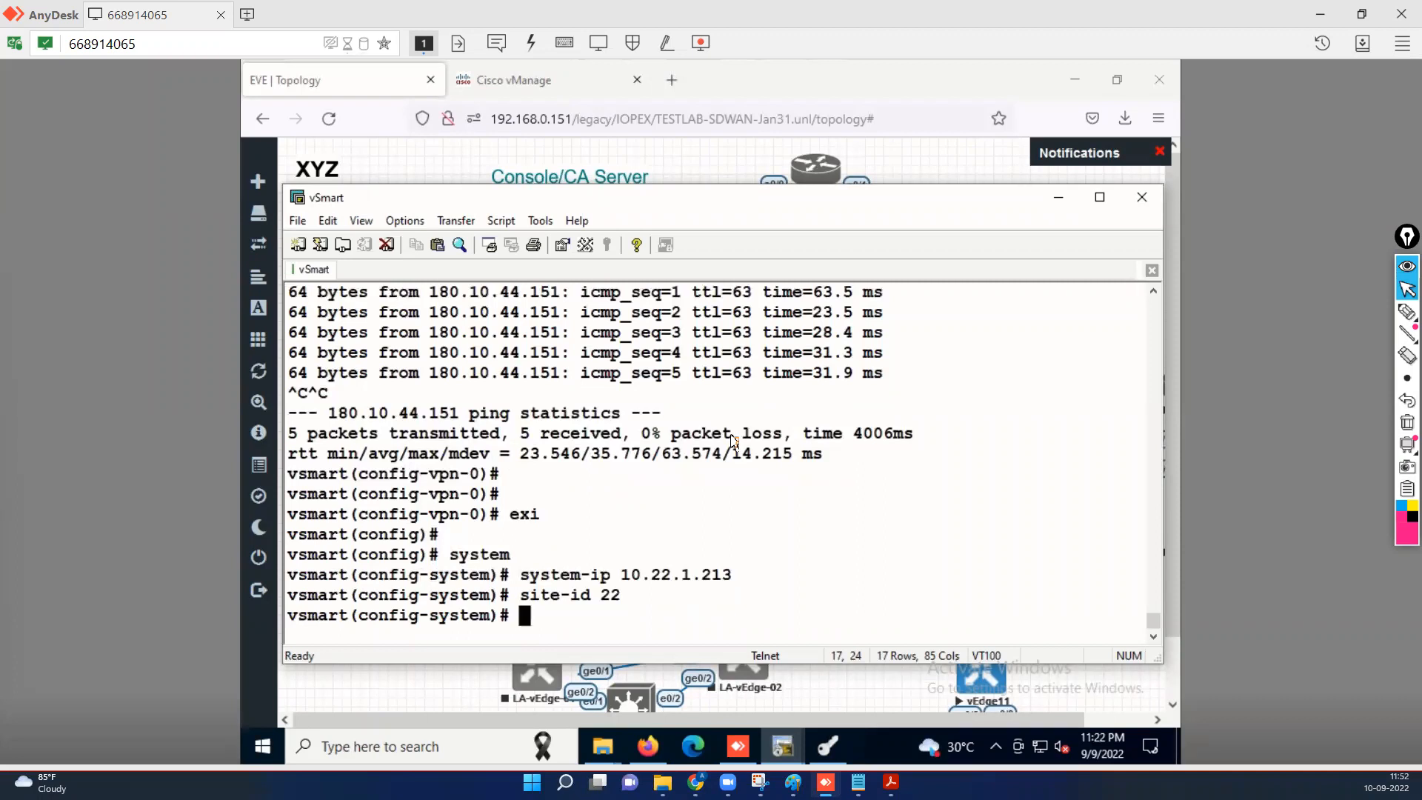
Set host-name XYZ-vSmart and type organization-name TESTLAB-SDWAN.
text(host)
key(Tab)
text(X)
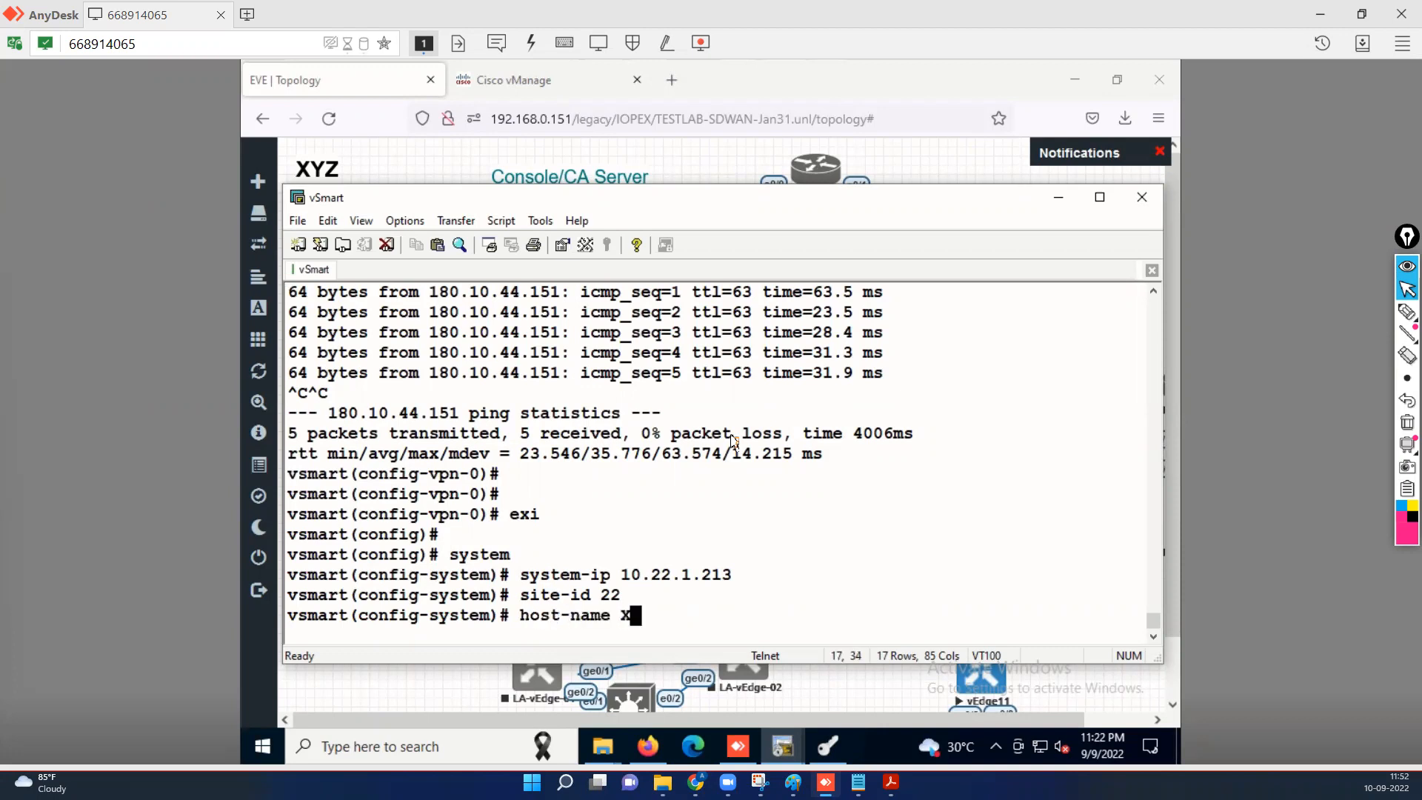
text(YZ-vSmart)
key(Return)
text(orh)
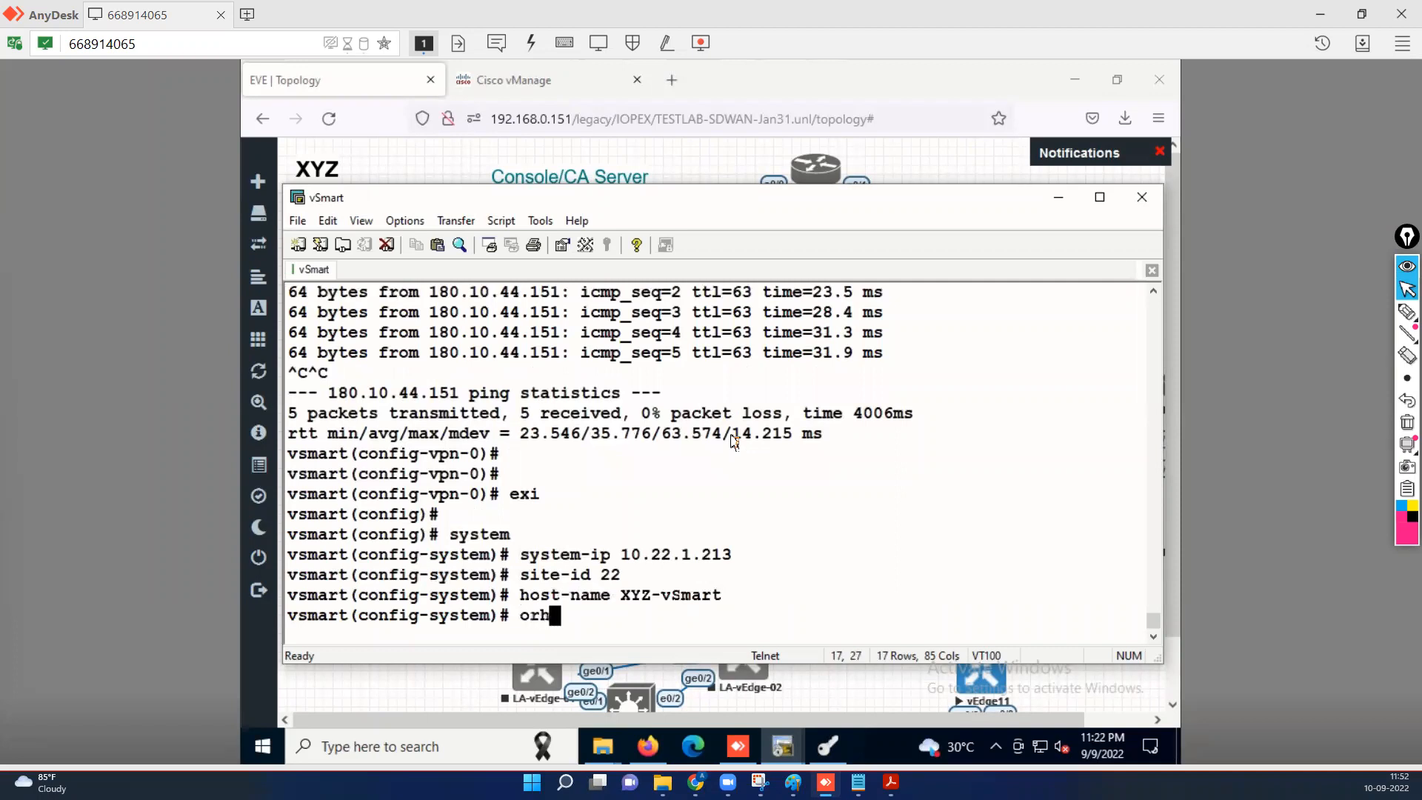
key(BackSpace)
key(Tab)
text(TEST)
text(LAB)
text(-SDWA)
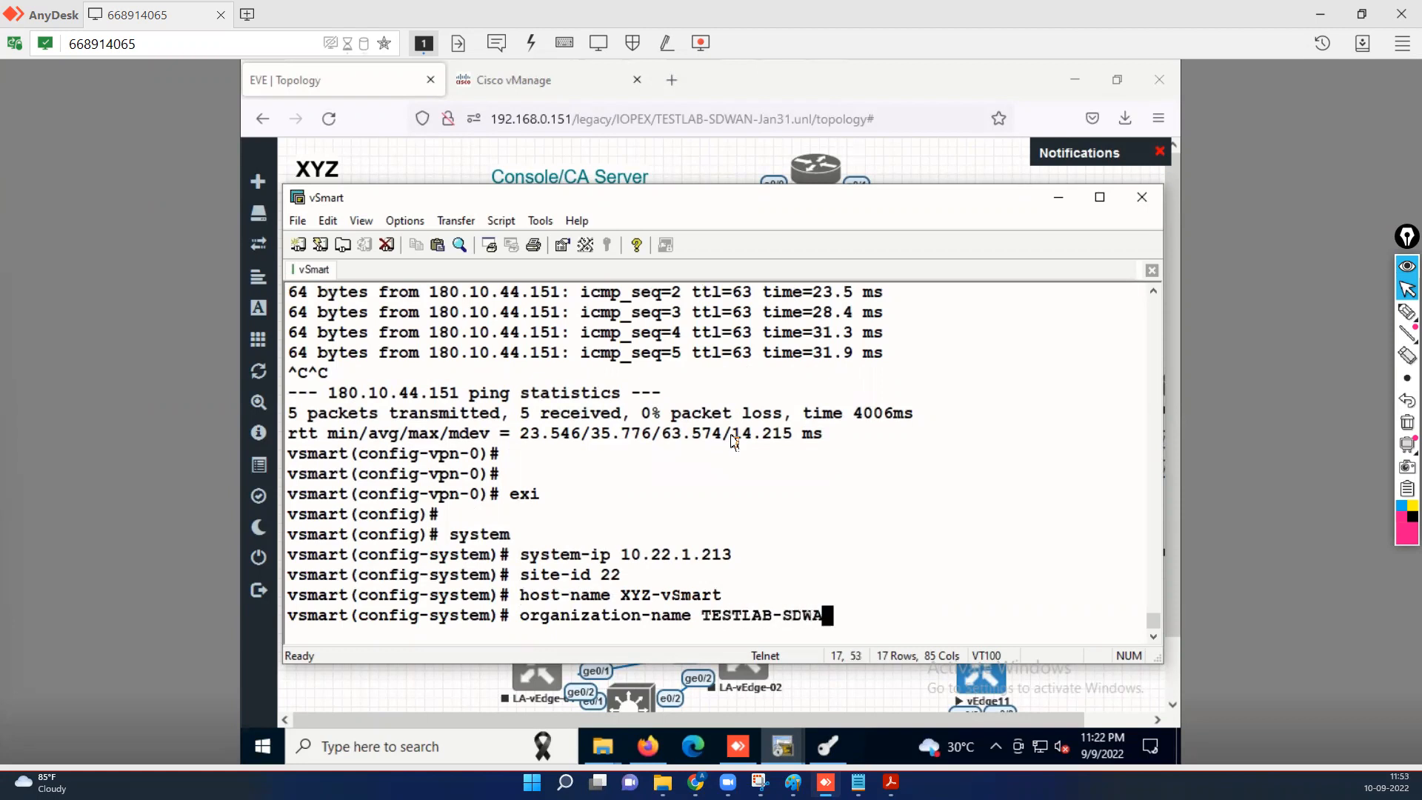
key(Caps_Lock)
text(N)
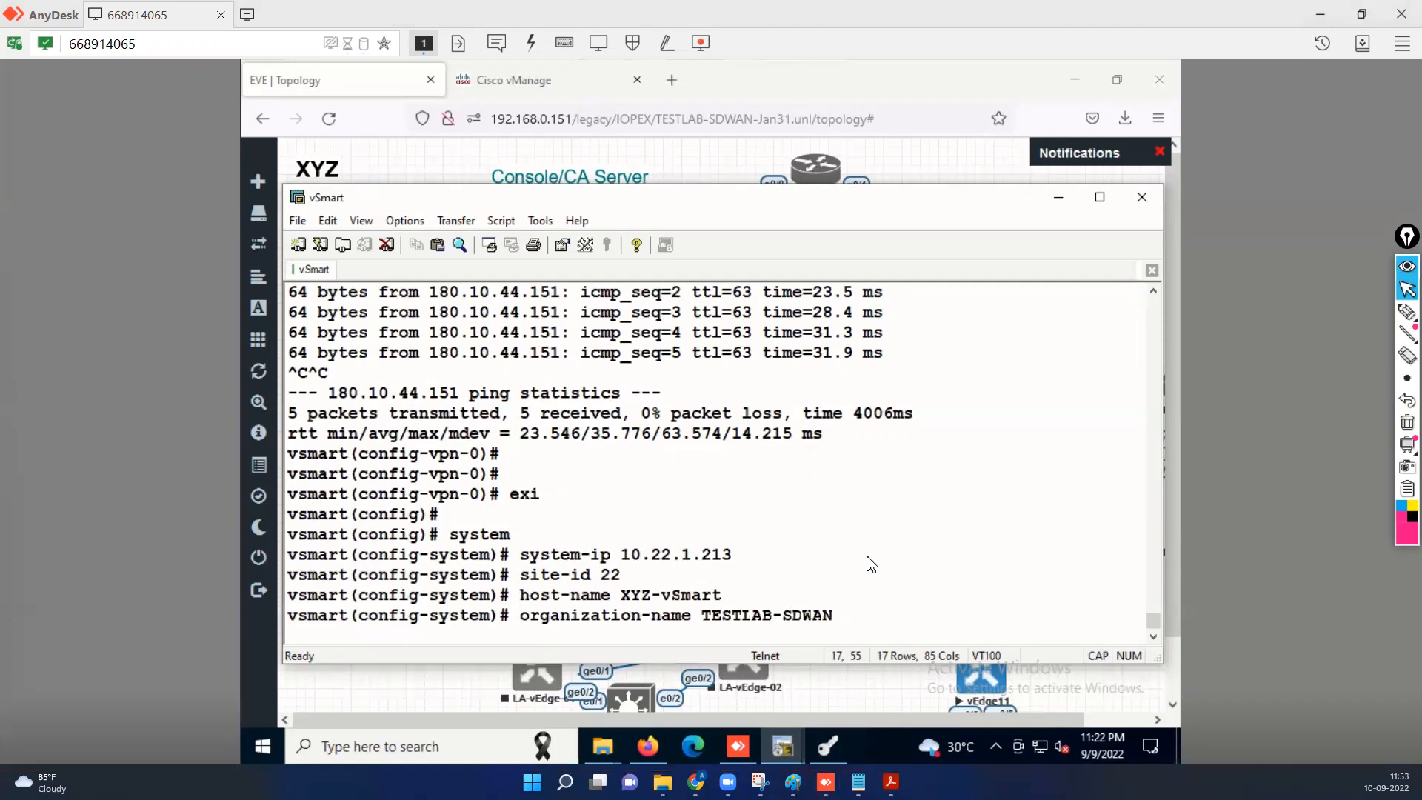
mouse_move(890, 782)
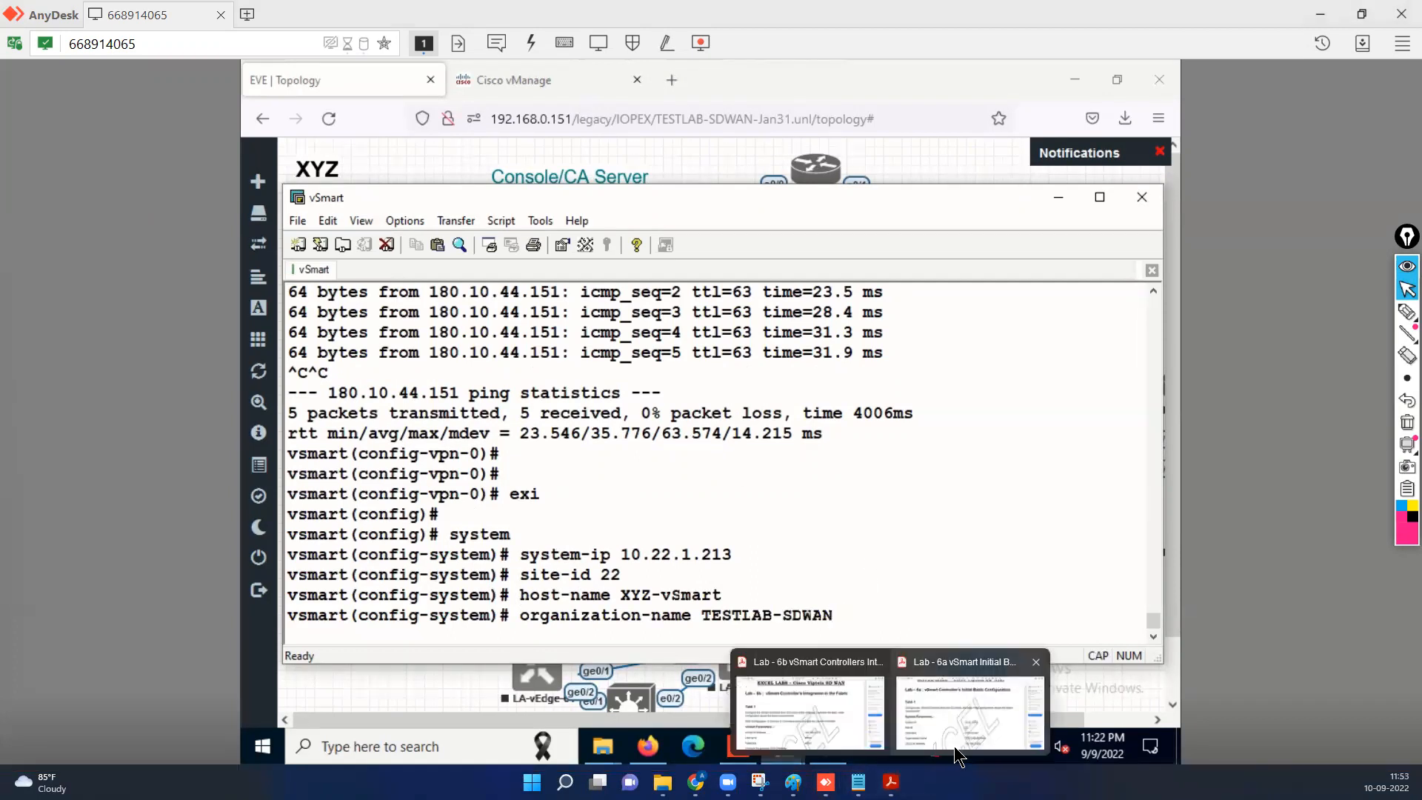
click(1001, 723)
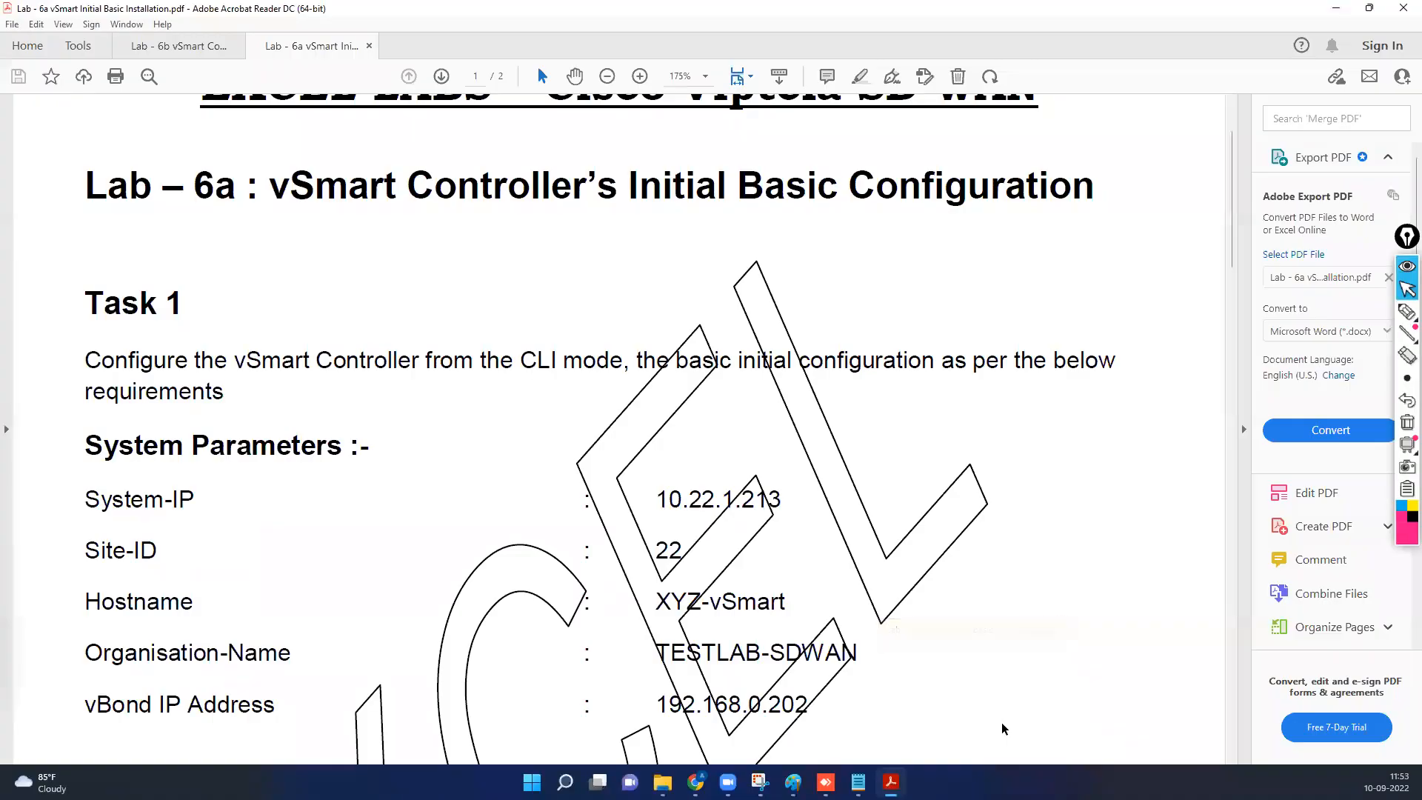
click(1337, 9)
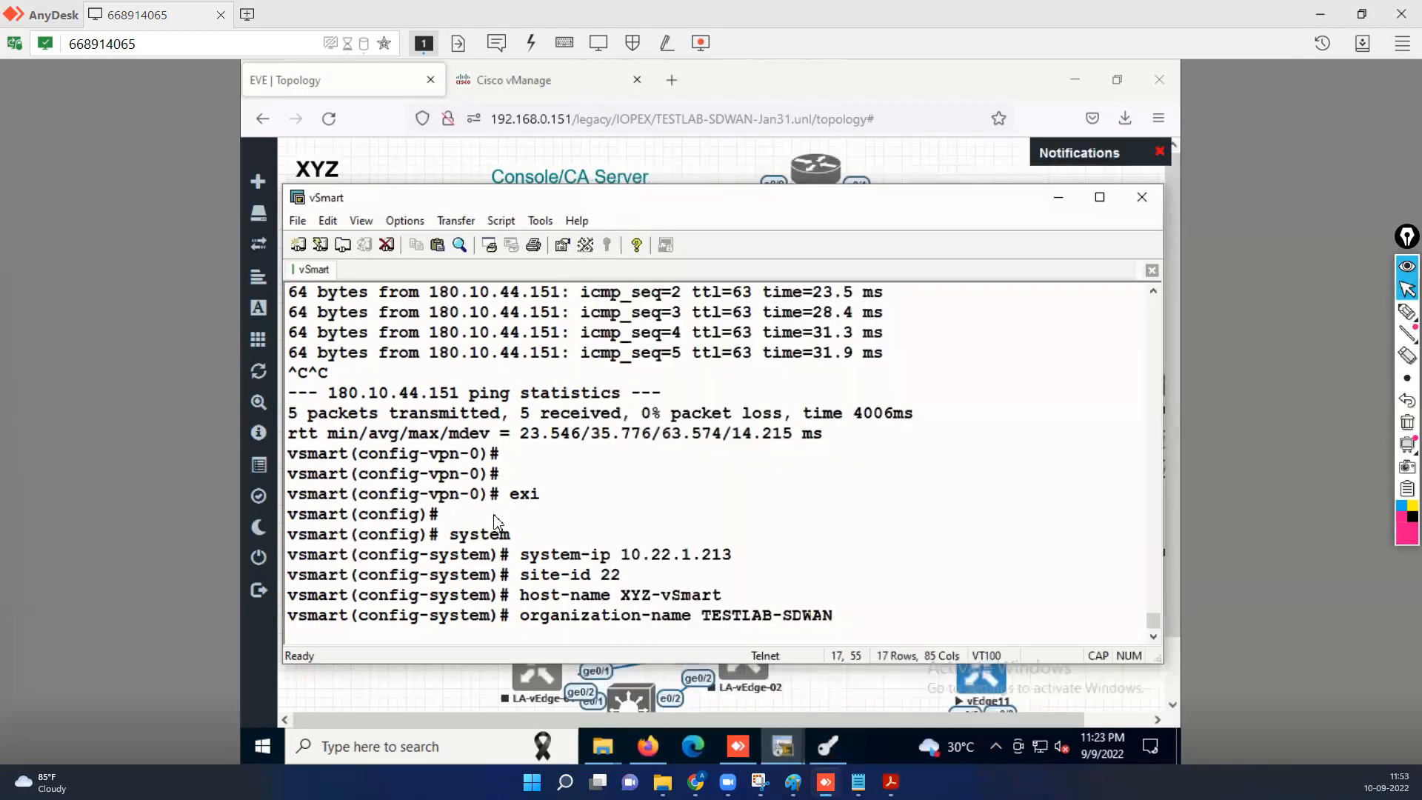
Enter the organization name, set vbond 192.168.0.202, and commit the system settings.
key(Caps_Lock)
key(Return)
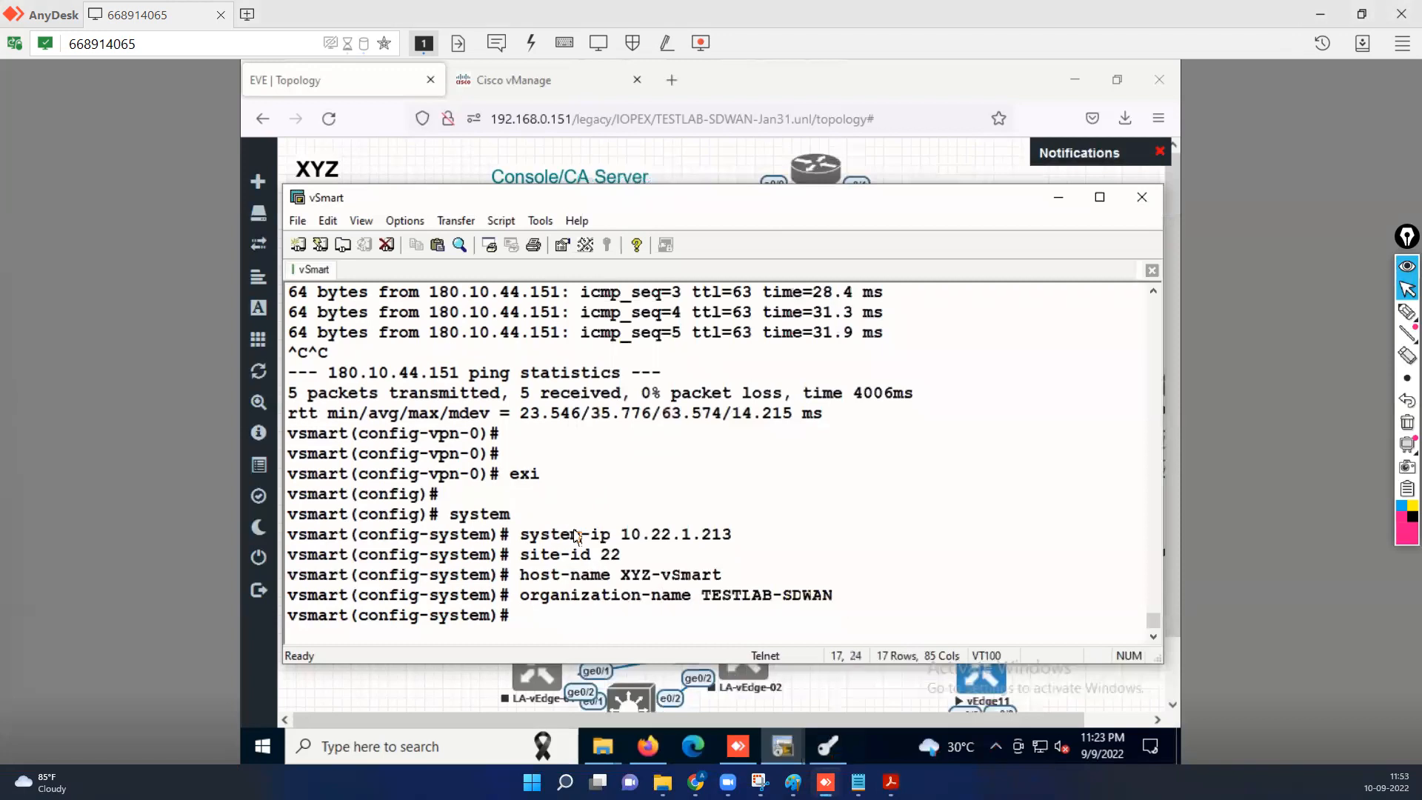
text(vbond 192.1)
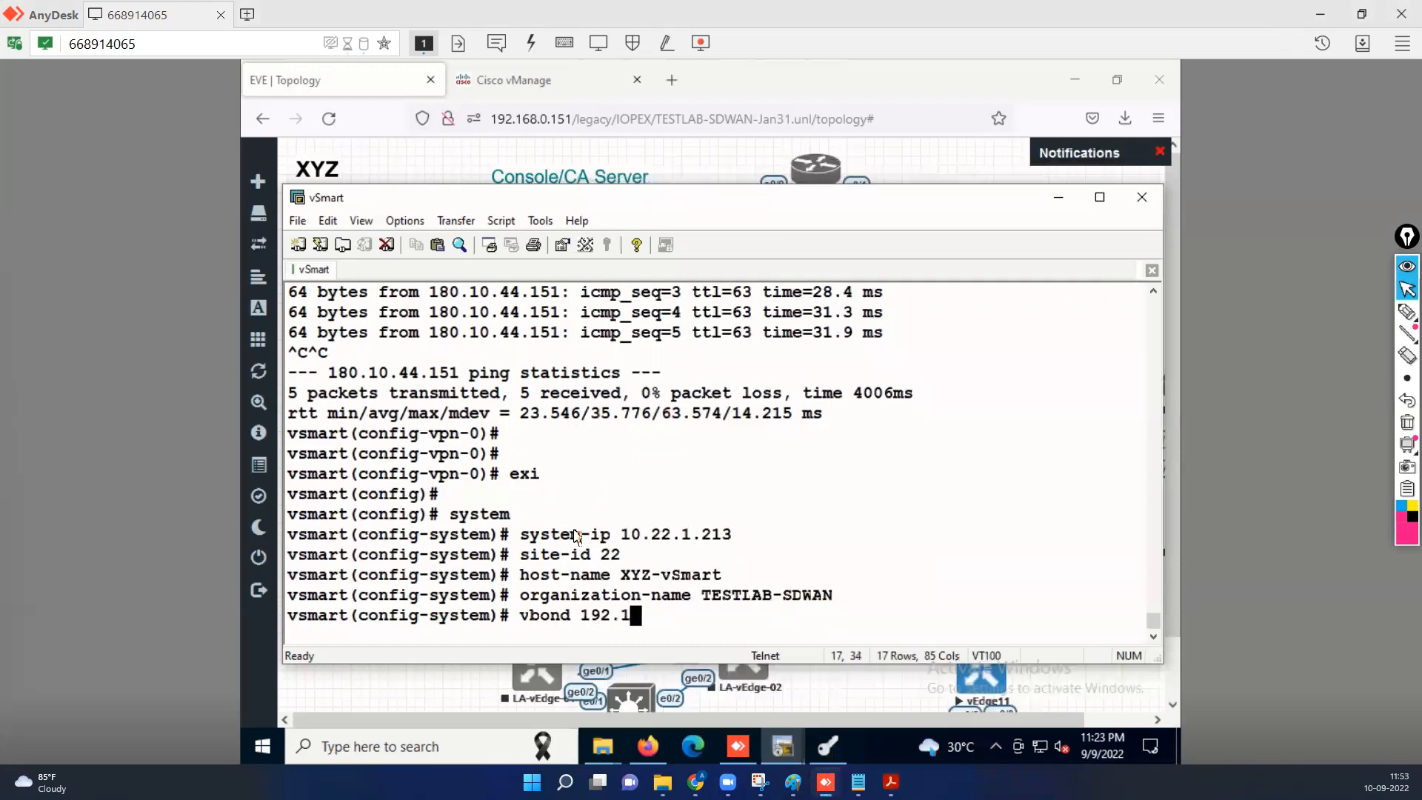
text(68.0.202)
key(Return)
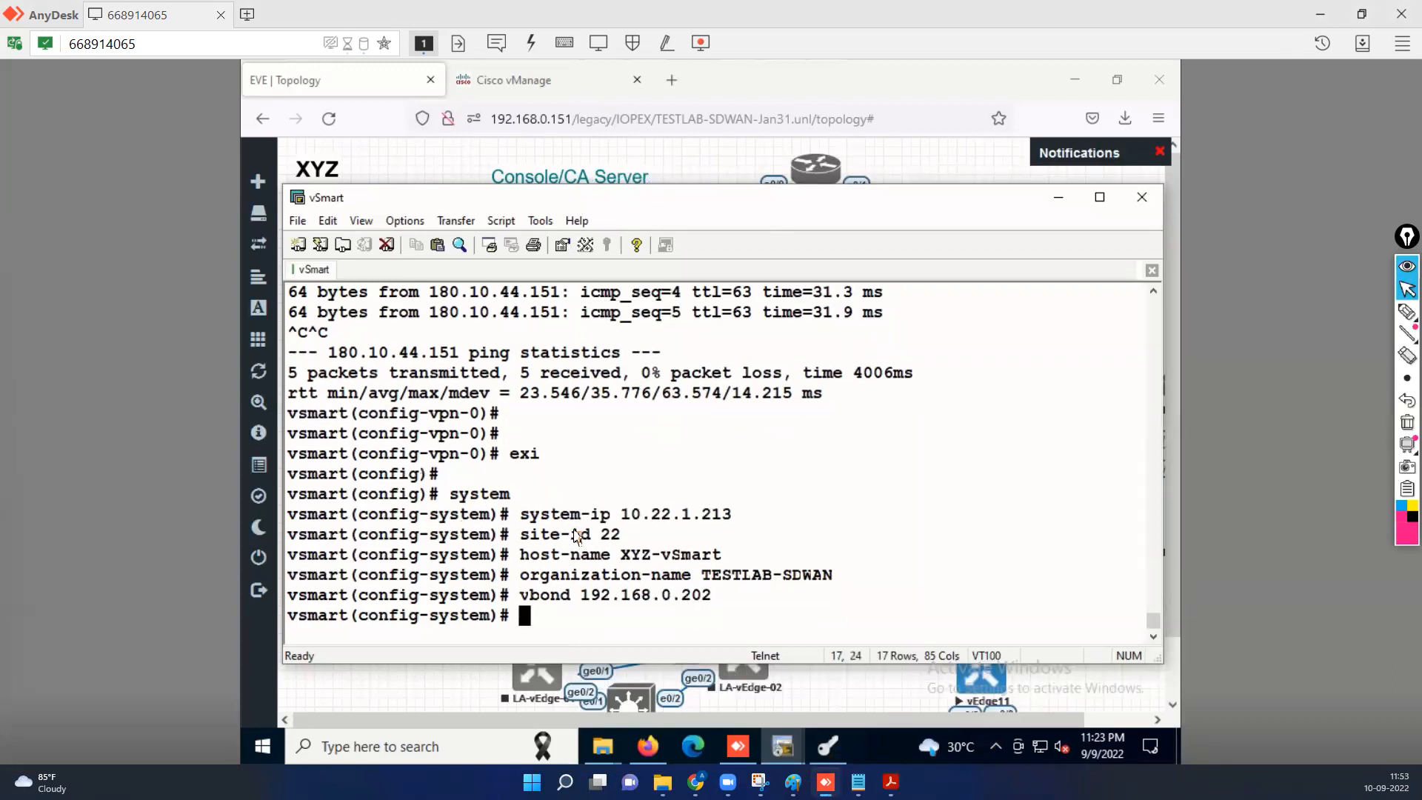
key(Return)
key(Return)
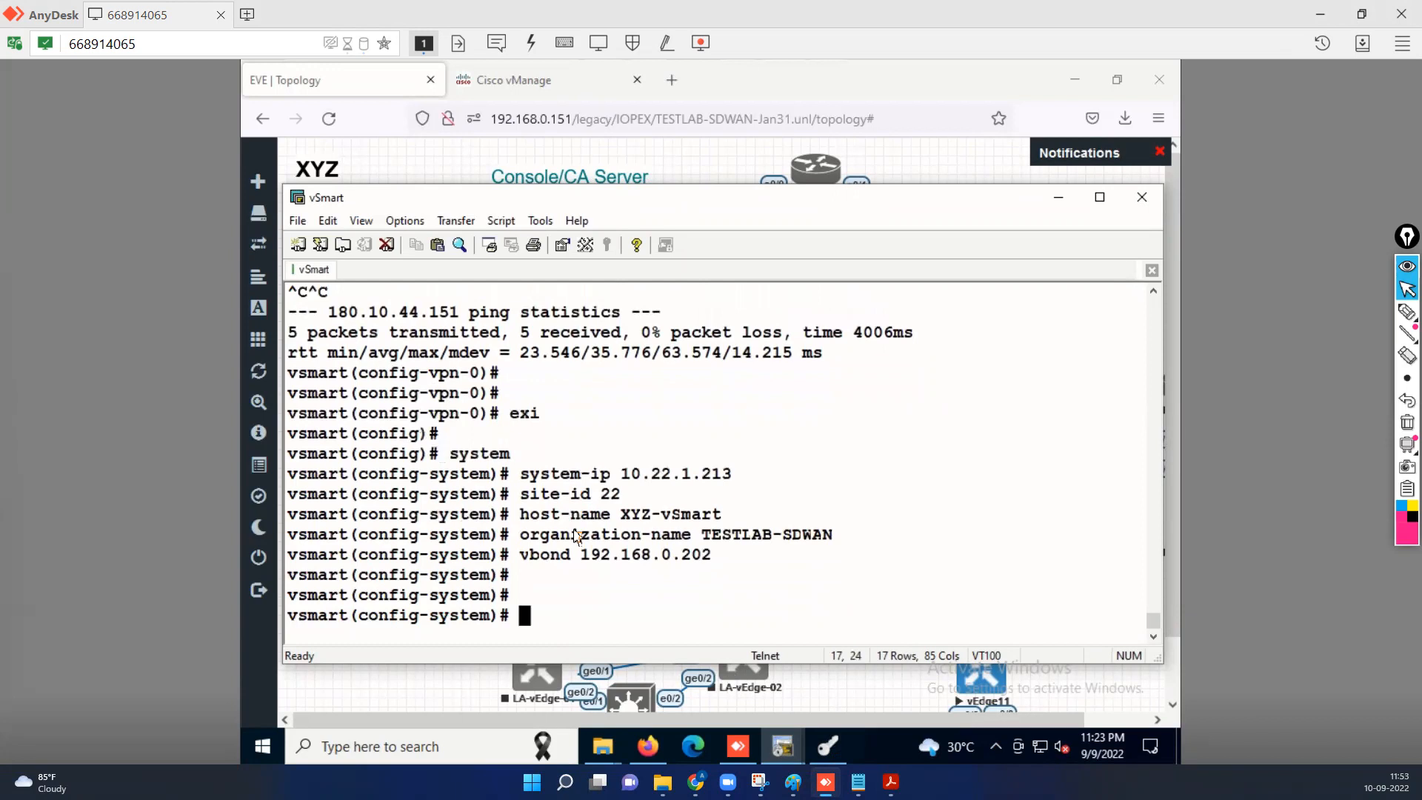
text(commit)
key(Return)
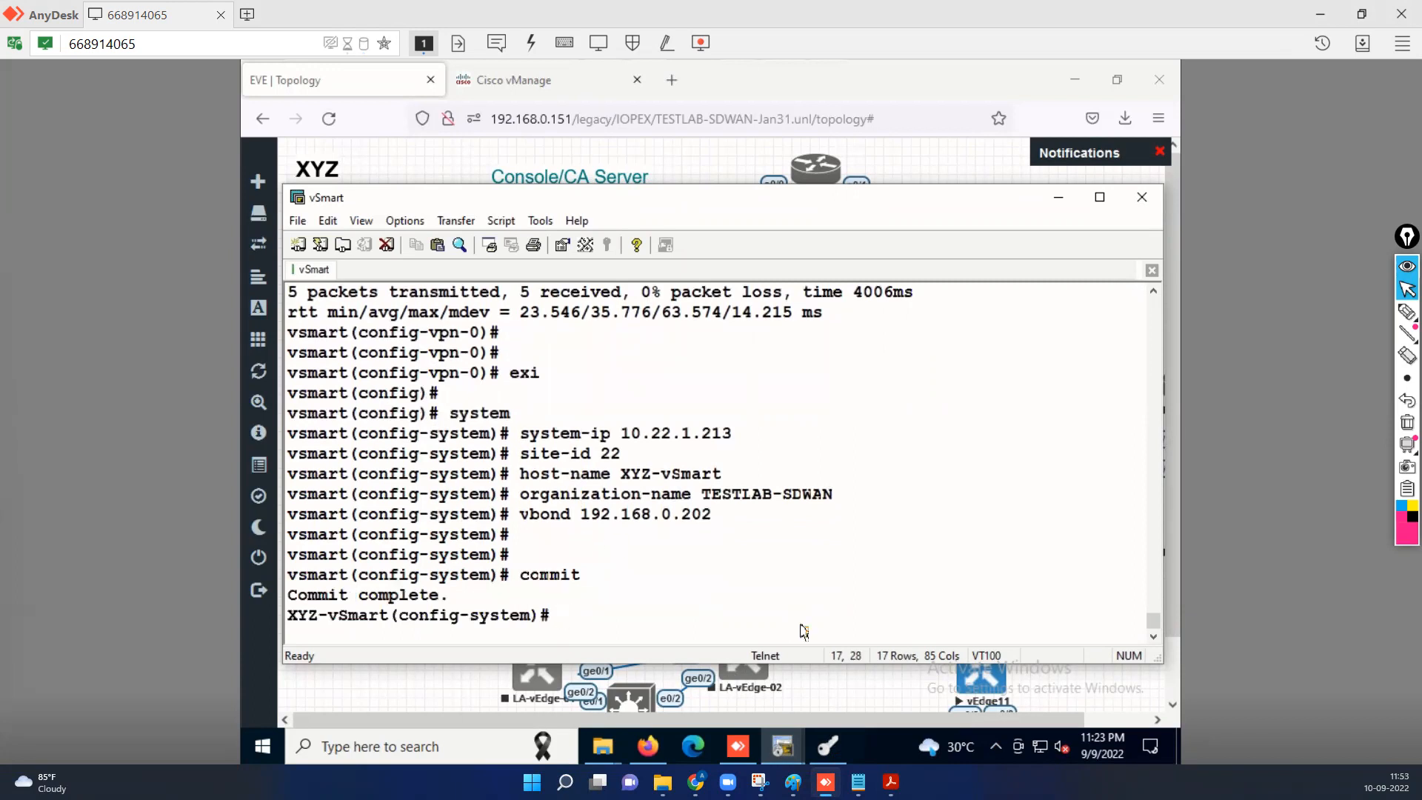
Bring the Lab 6a sheet forward and scroll to the VPN 0 and Task 3 tunnel-interface parameters.
mouse_move(890, 782)
click(921, 717)
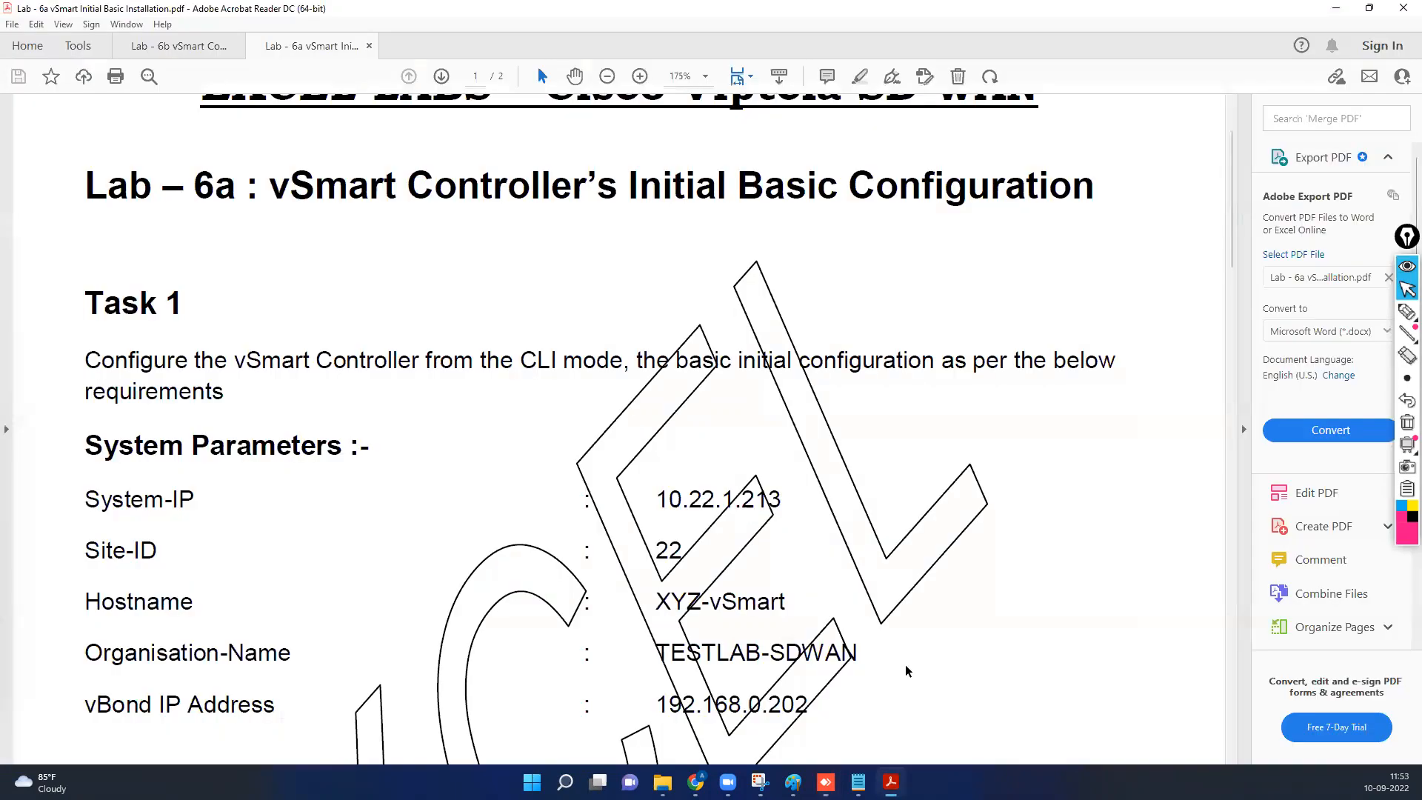
scroll(833, 517, down, 10)
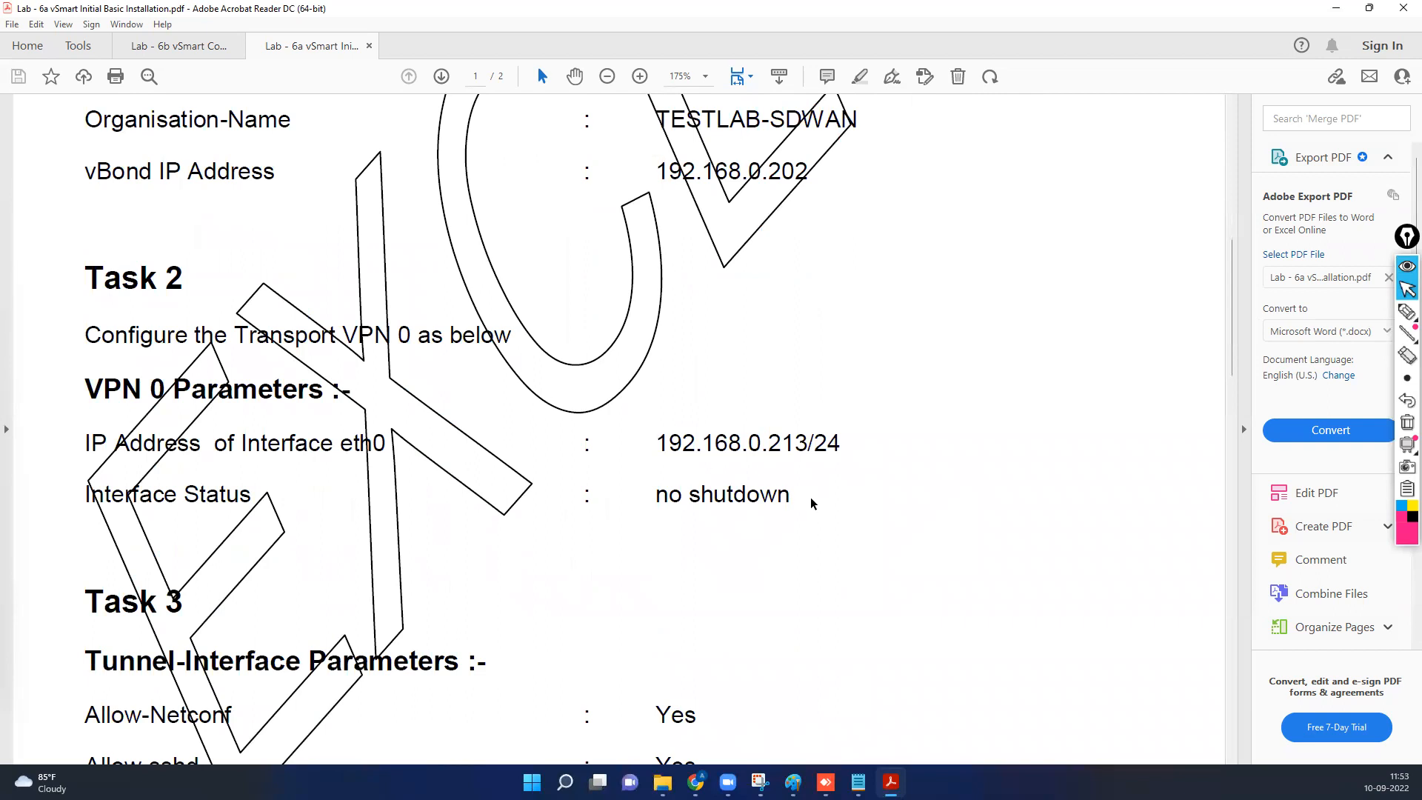
scroll(812, 505, down, 5)
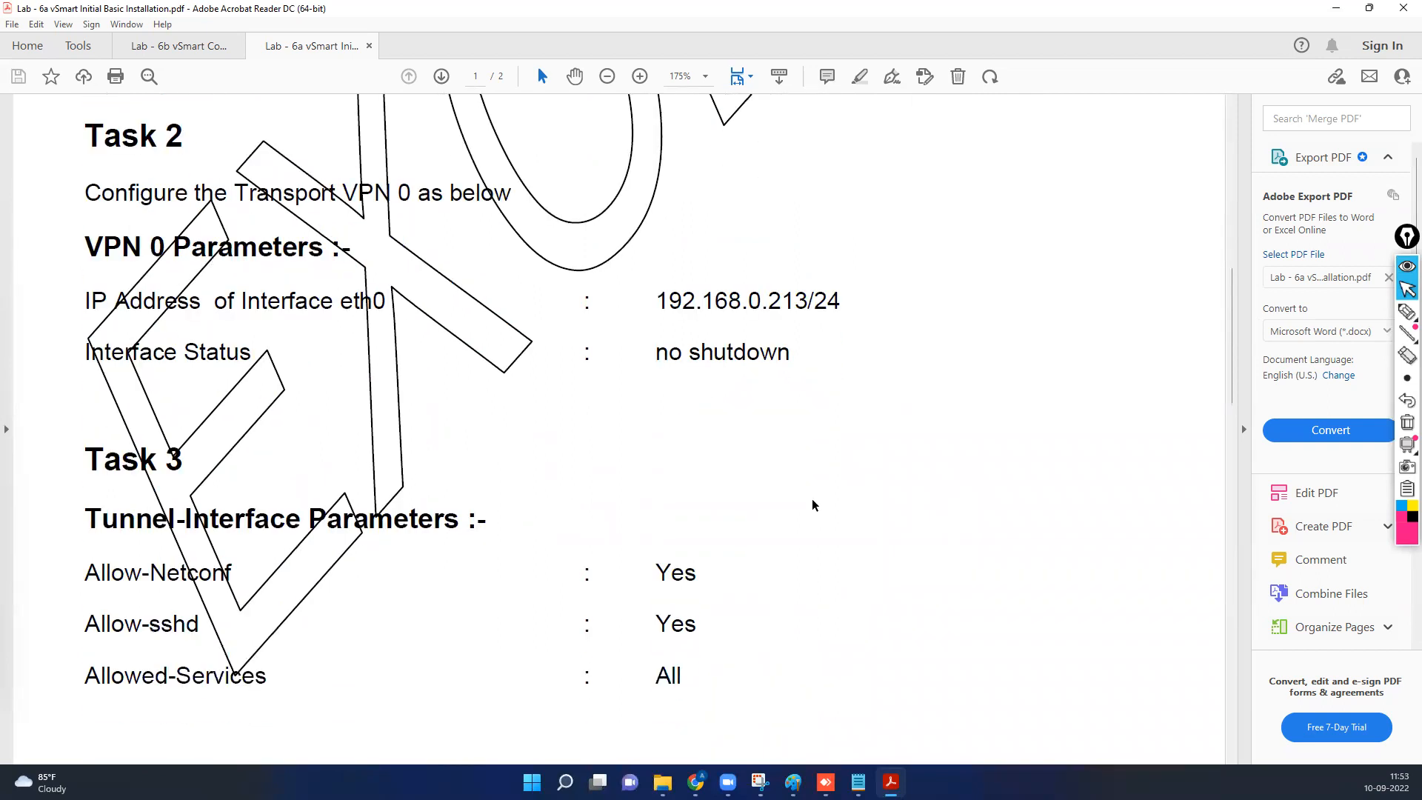
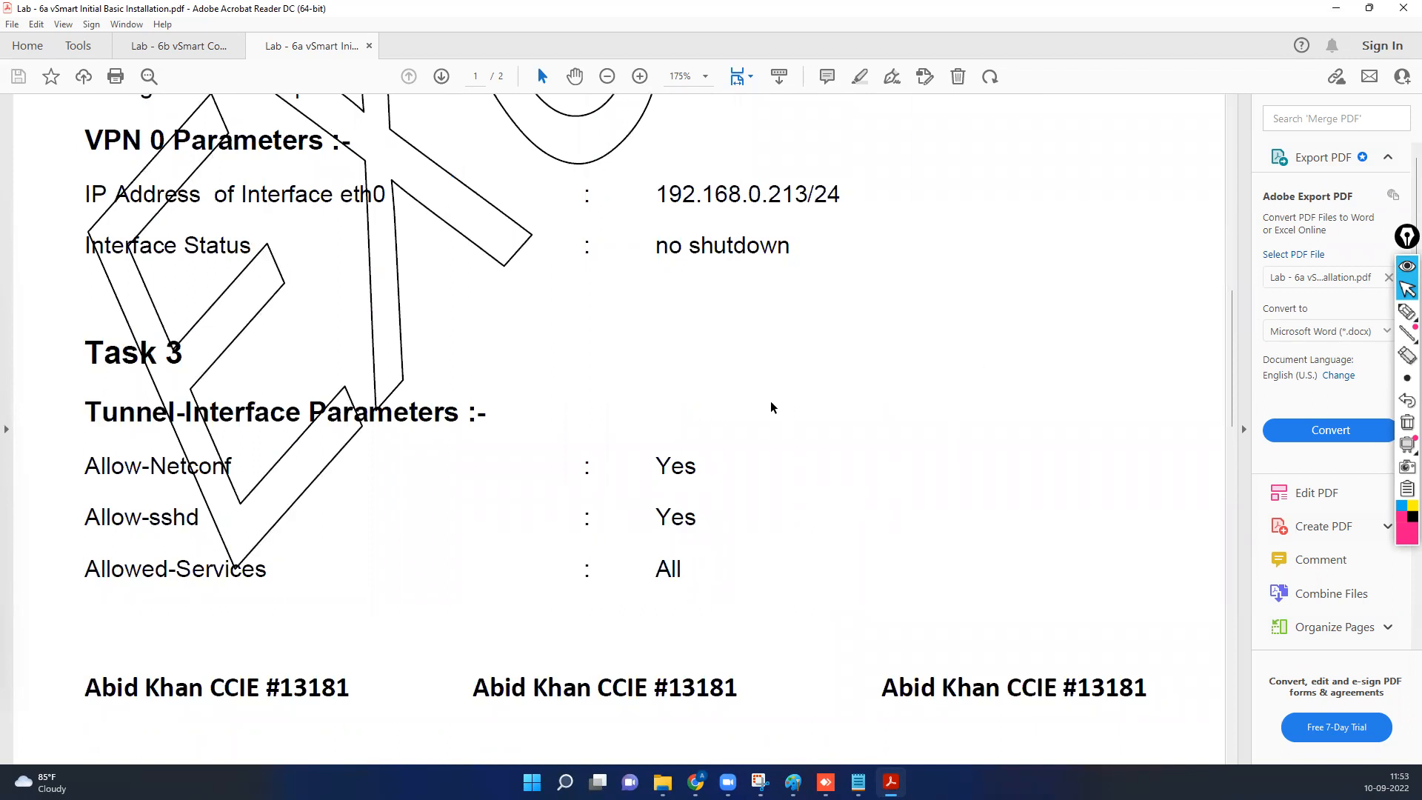
Scroll the lab guide from Task 3 down to the Task 5 VPN 512 parameters.
scroll(771, 408, down, 15)
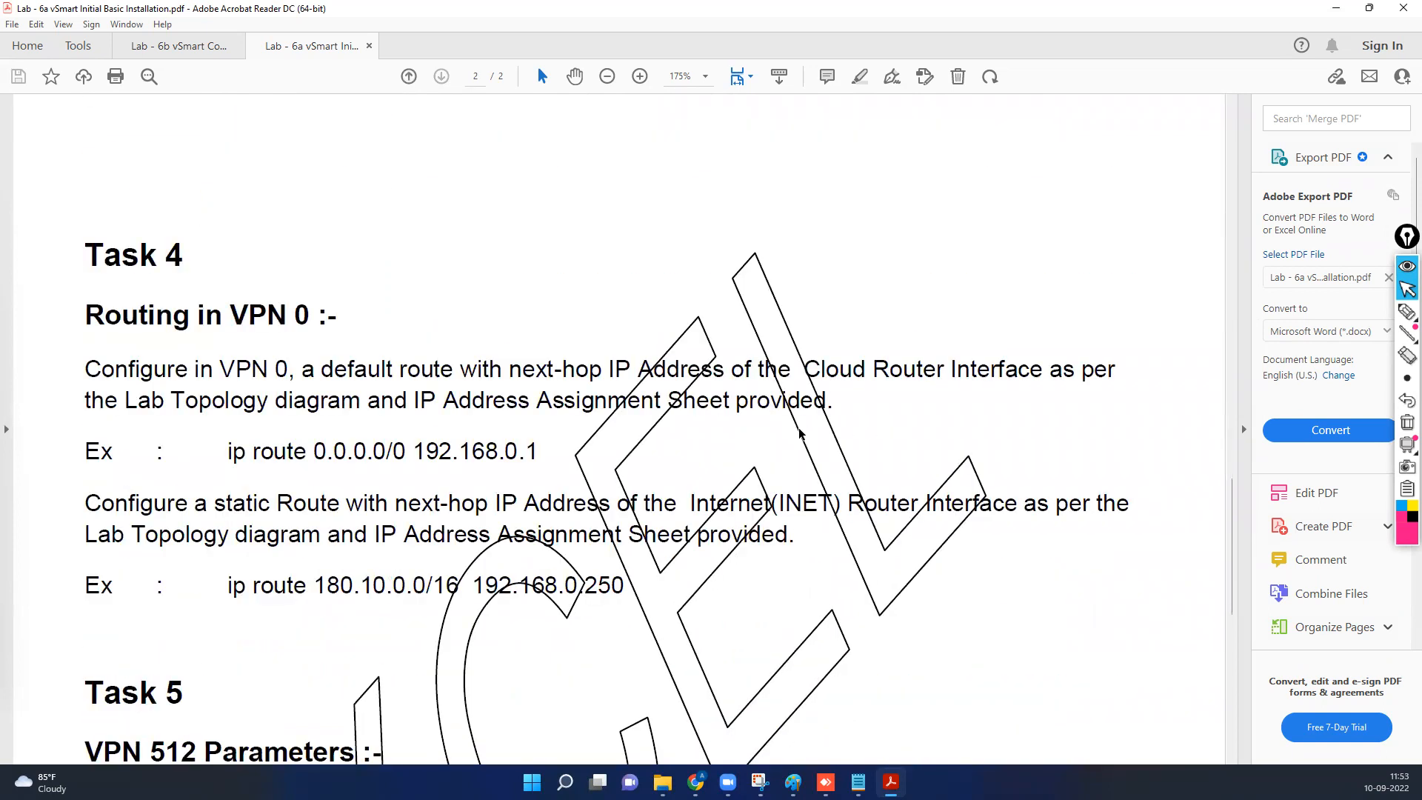
scroll(802, 435, down, 5)
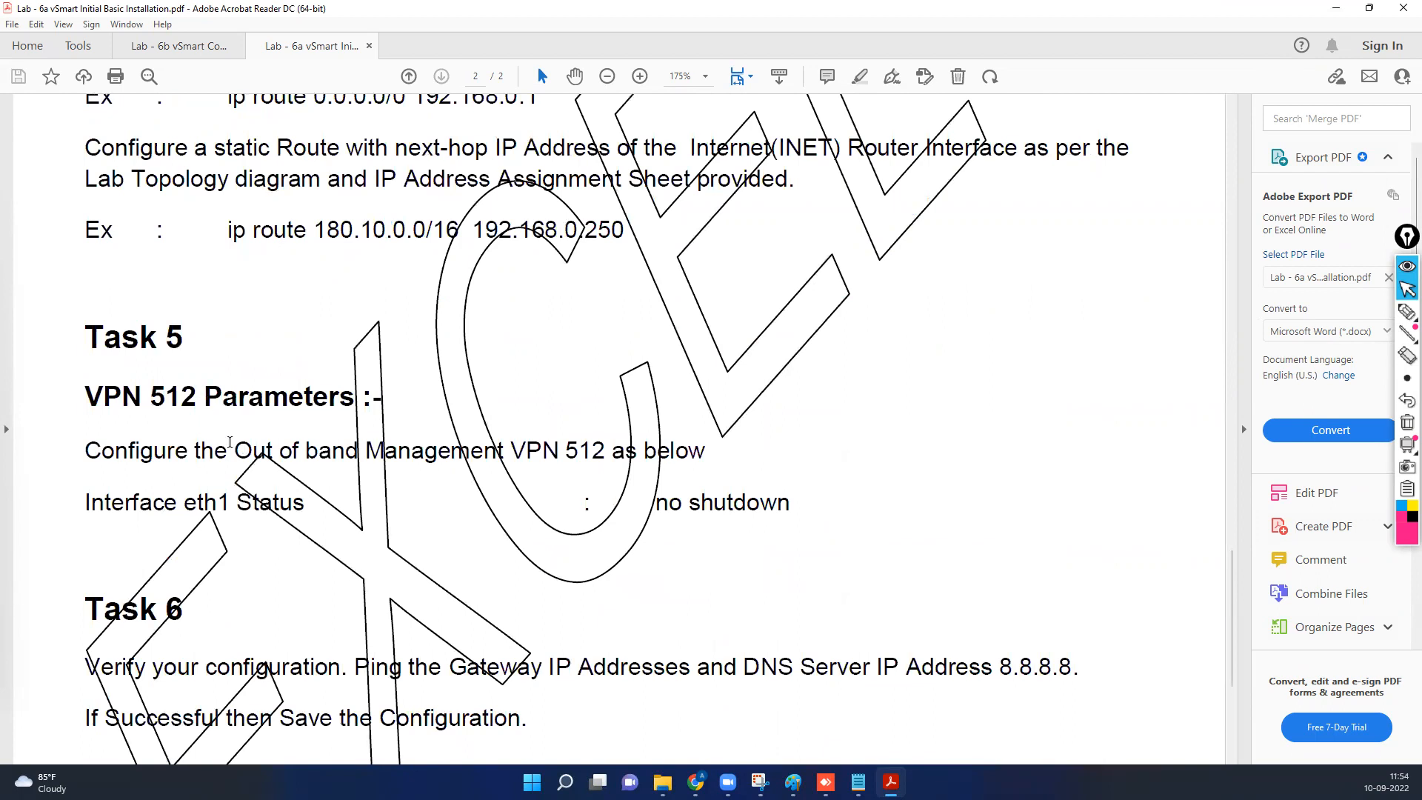
mouse_move(826, 784)
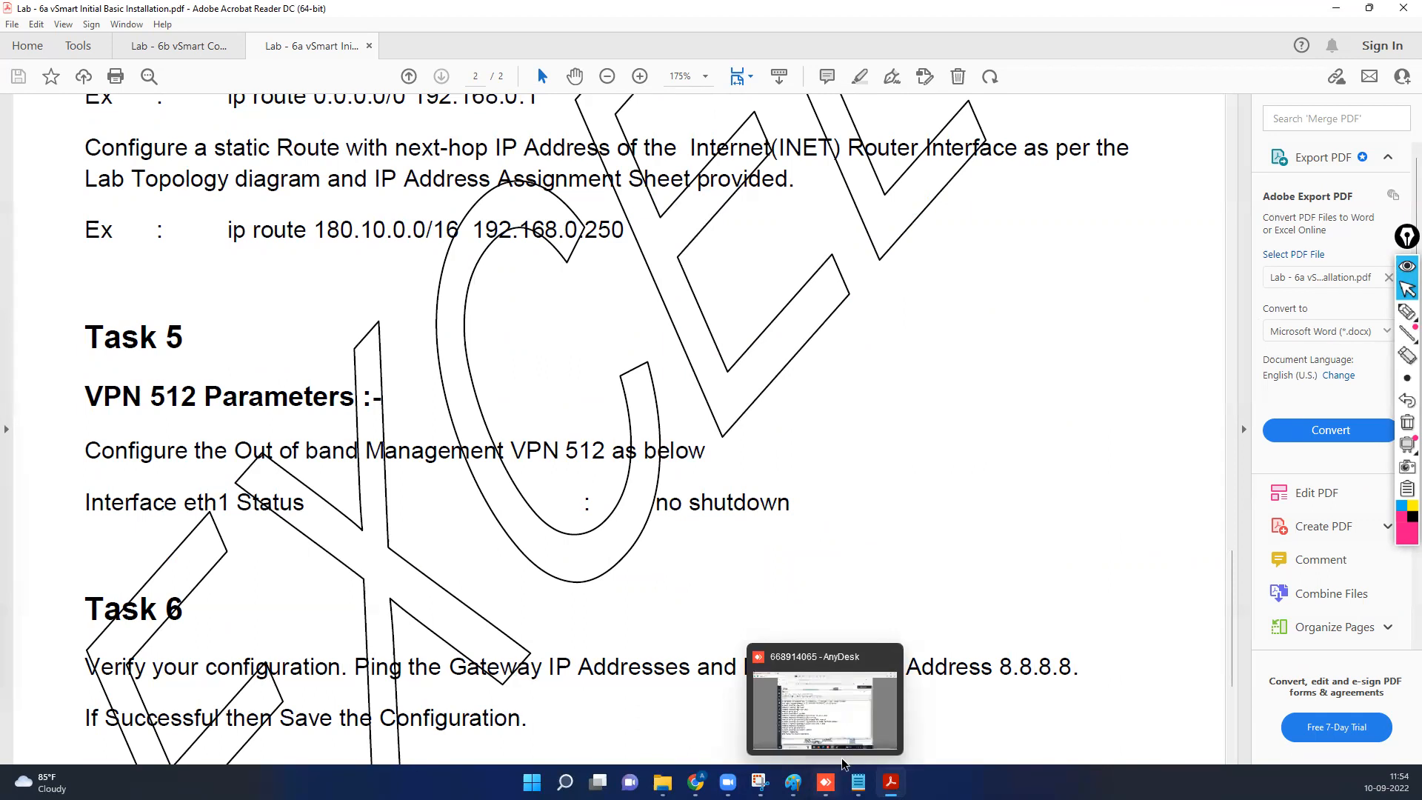
On vSmart, shut down interface eth1 under VPN 512 and commit the change.
click(1337, 9)
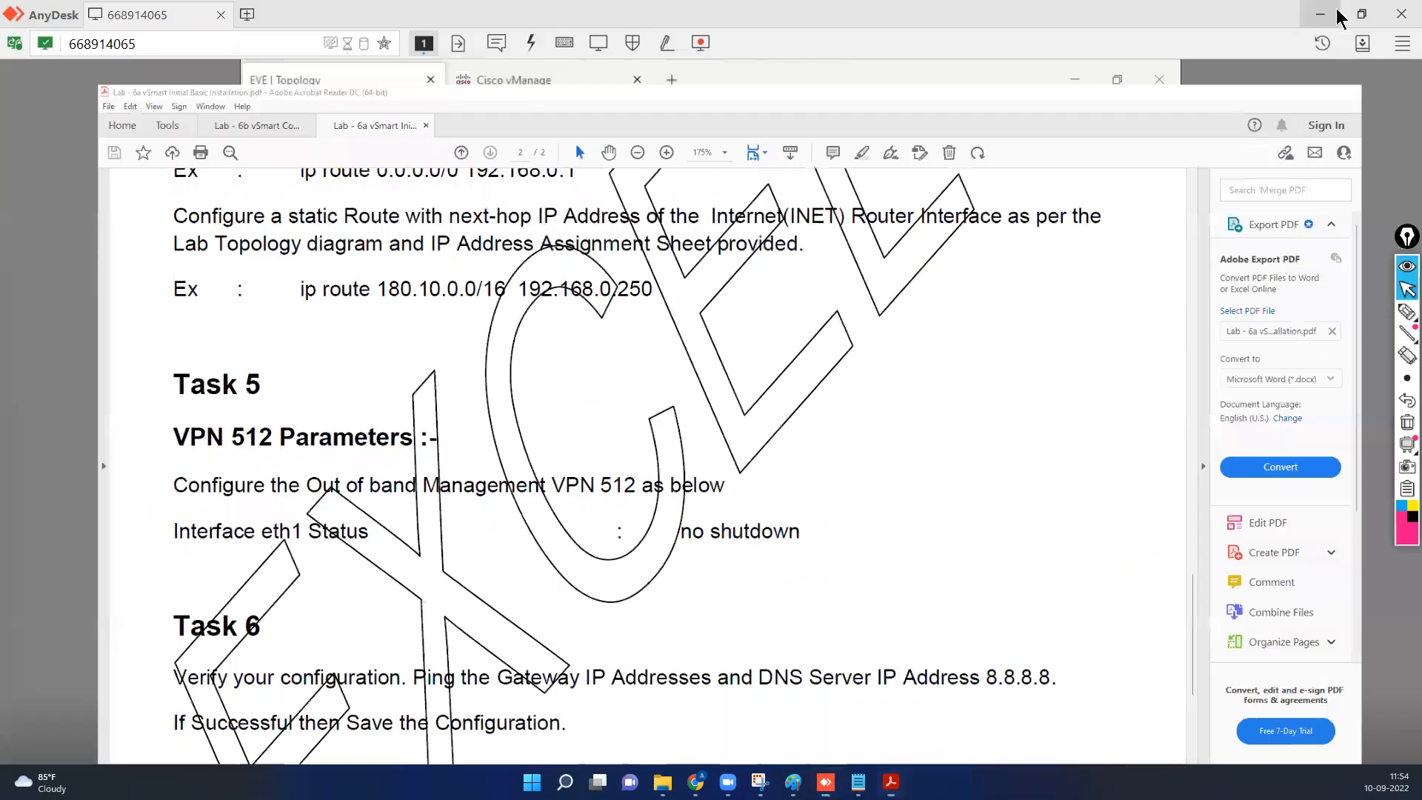
text(exi)
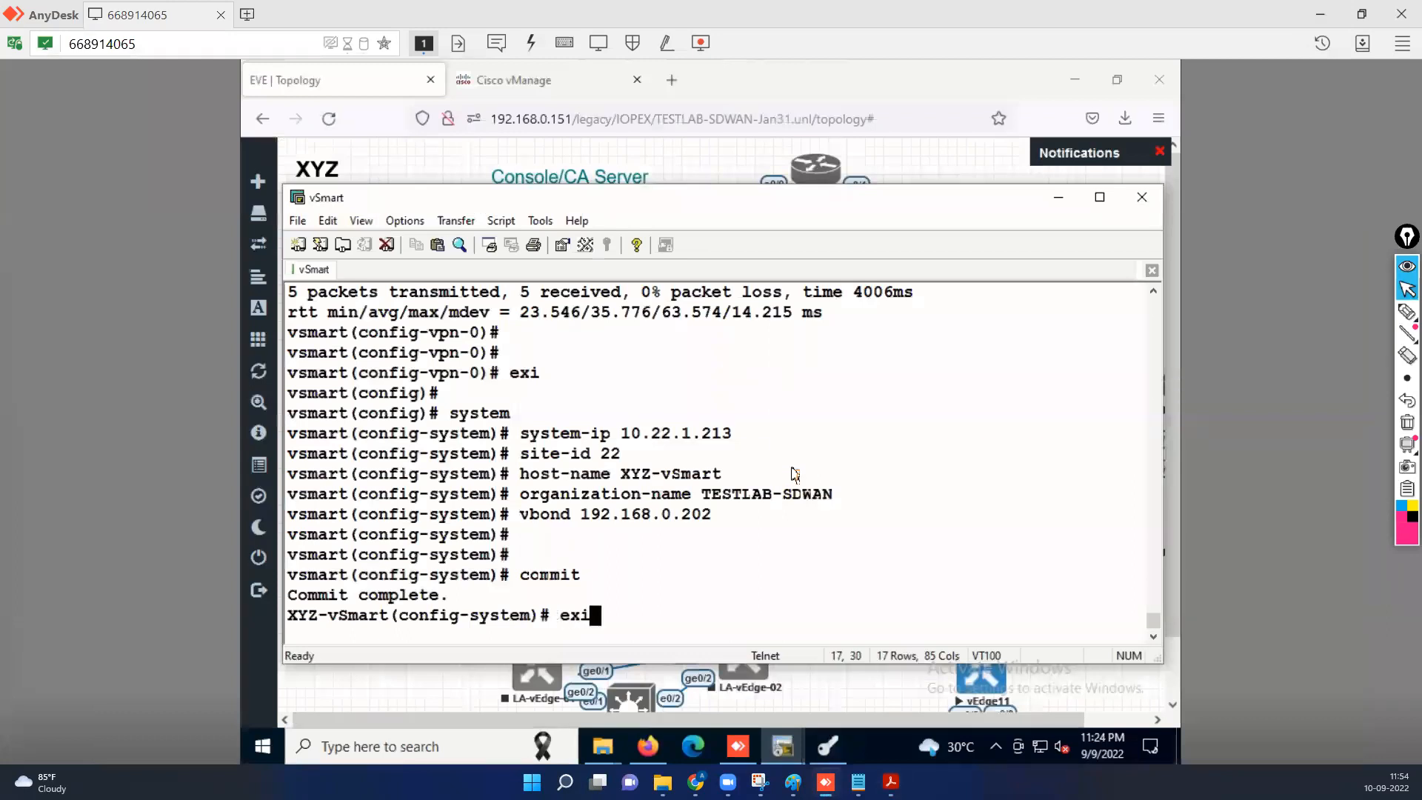
key(Return)
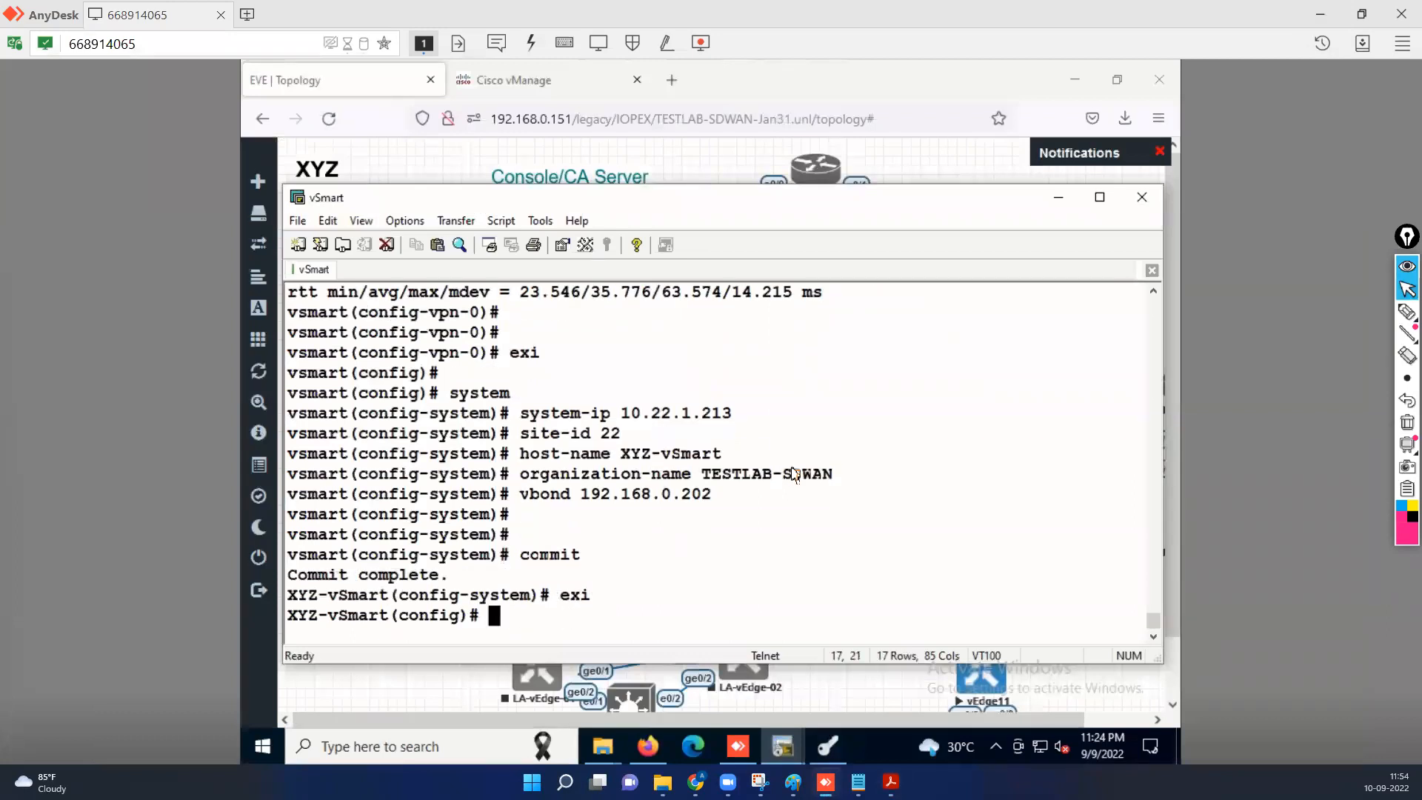
text(vpn 512)
key(Return)
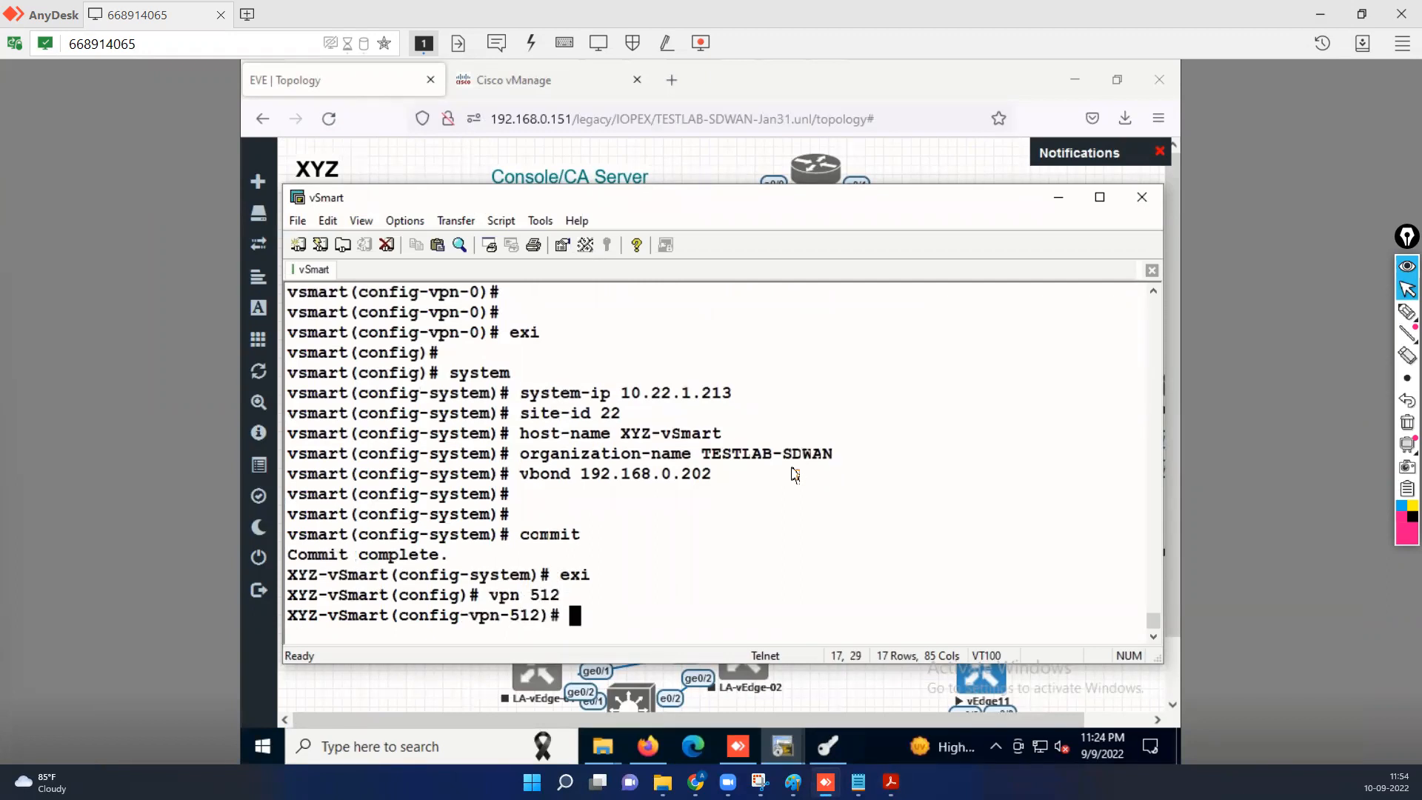
text(interface eth1)
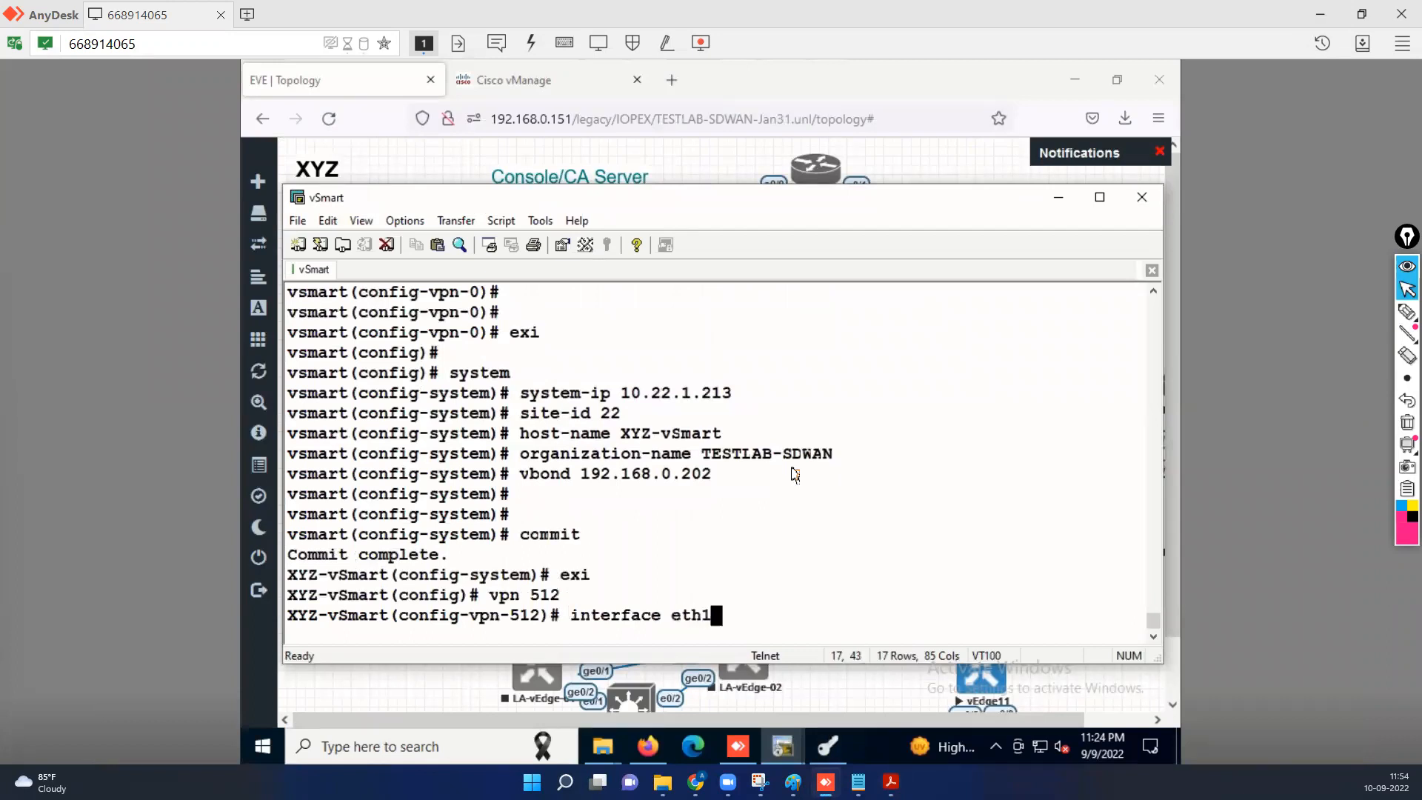
key(Return)
text(shut)
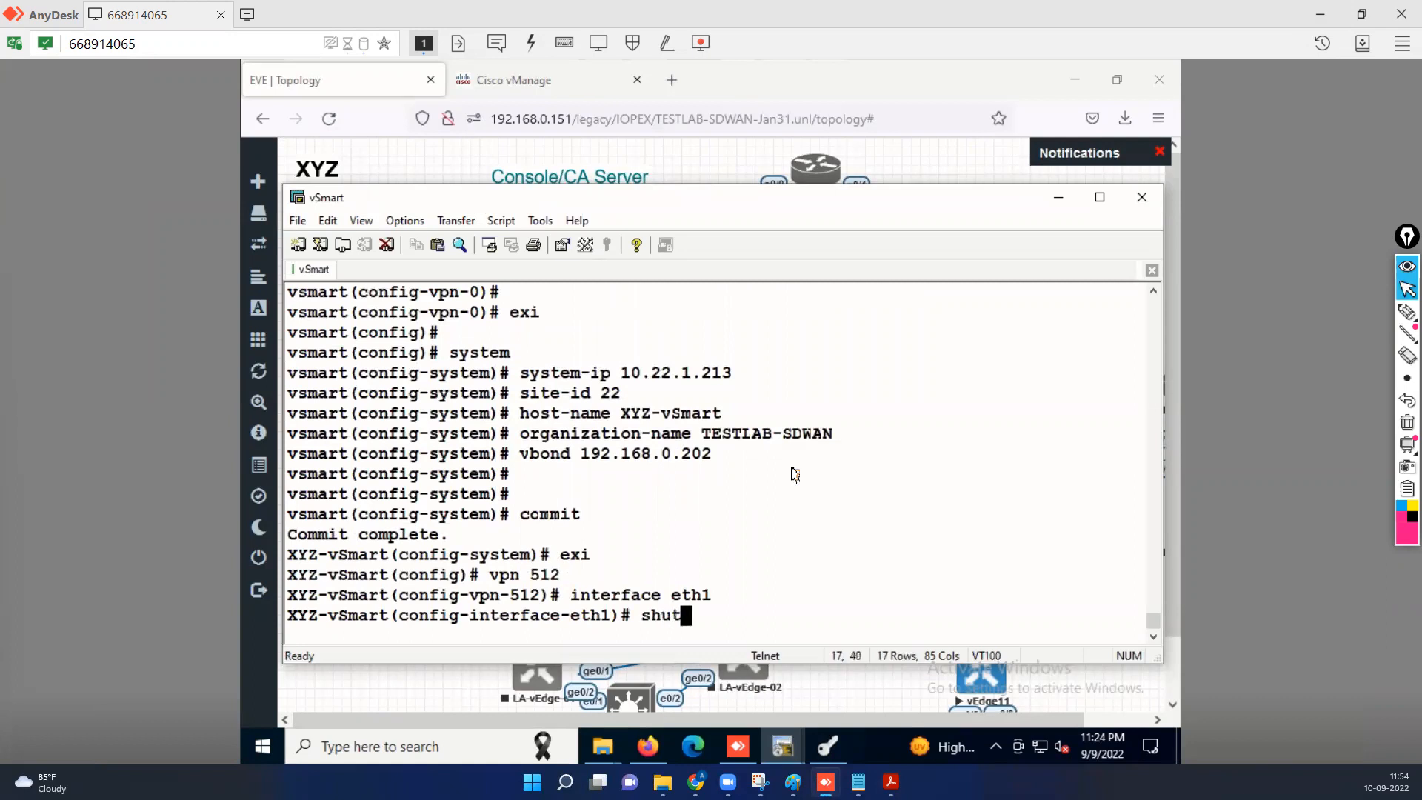
key(Return)
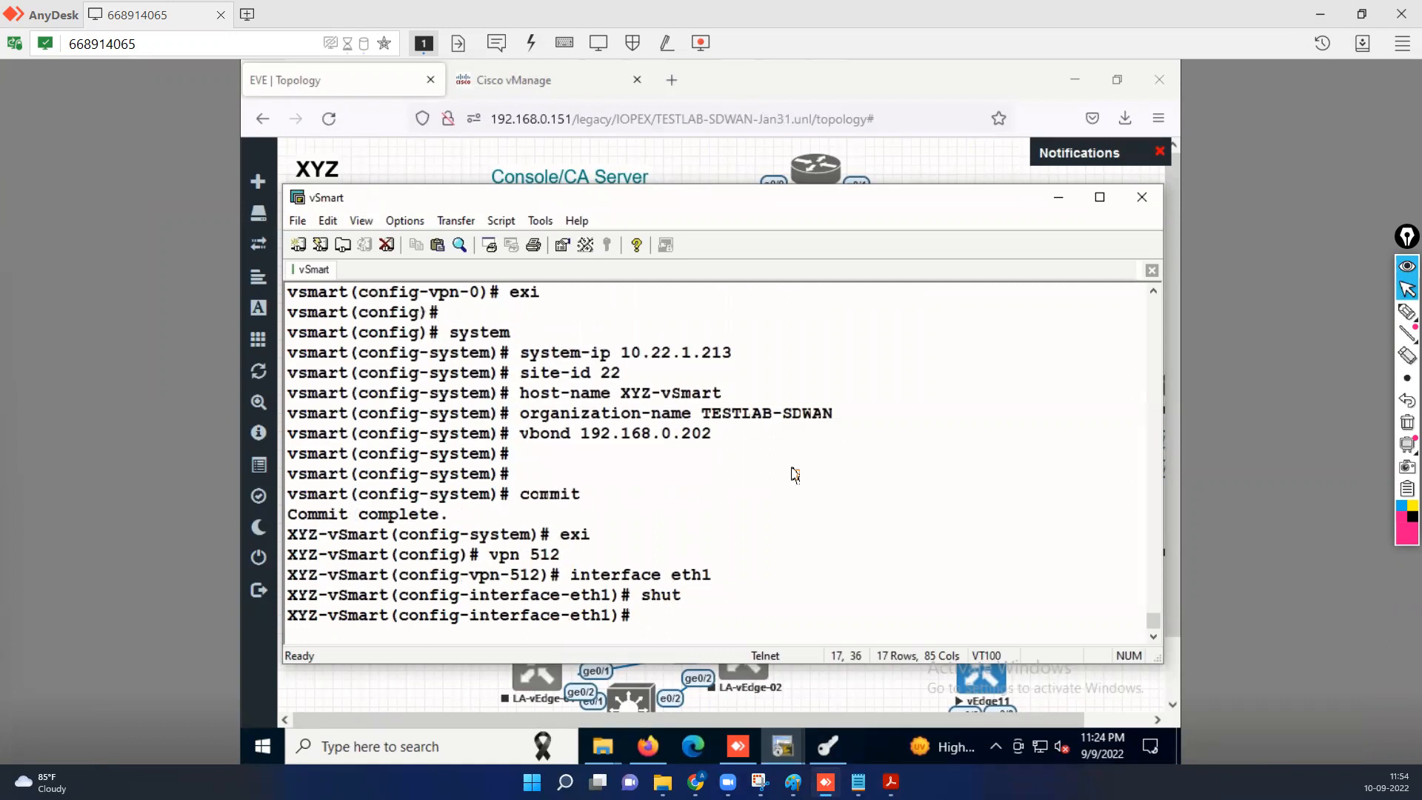
text(commit)
key(Return)
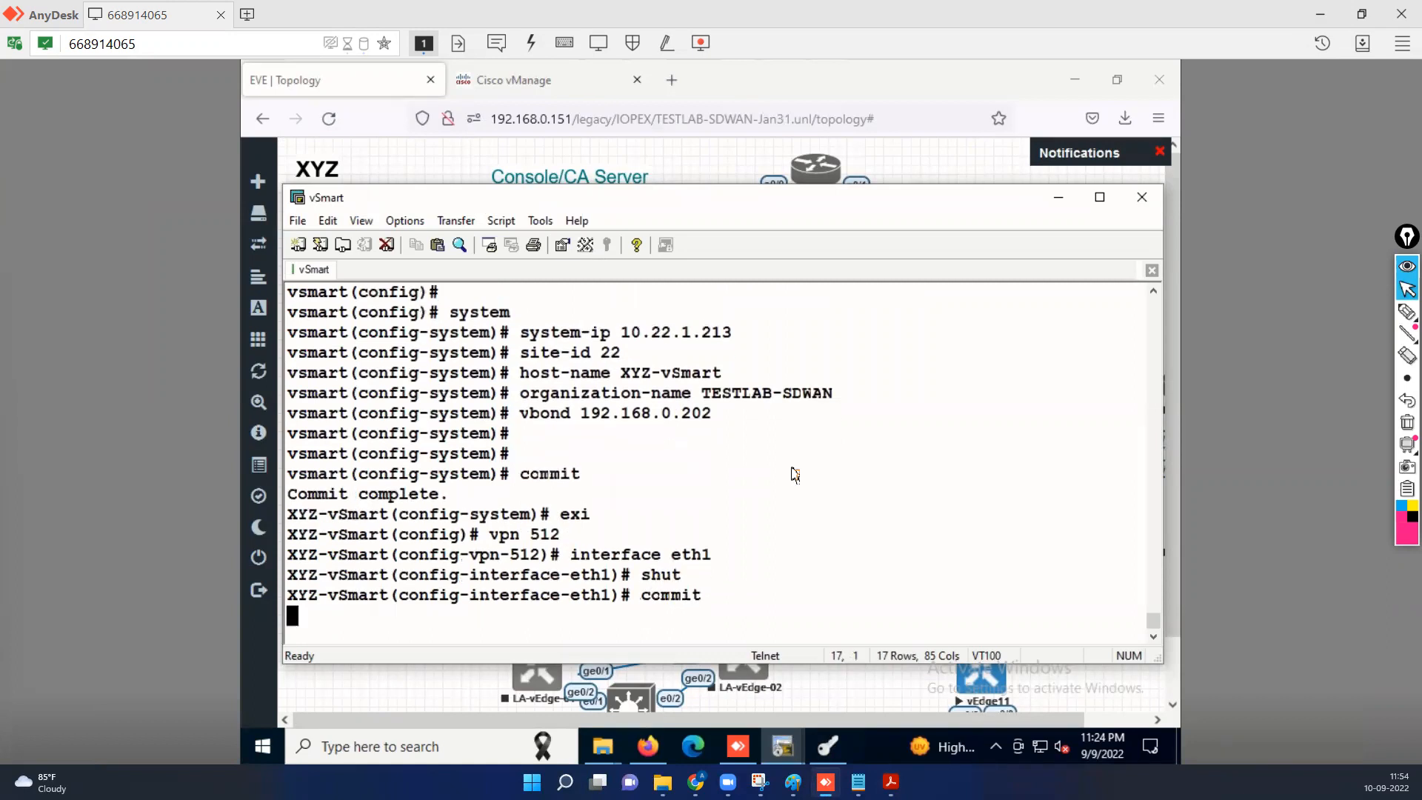
key(Return)
key(Return)
Return to the XYZ-vSmart# exec prompt and begin a show certificate command.
text(end)
key(Return)
key(Return)
key(Return)
key(Return)
key(Return)
key(Return)
key(Return)
key(Return)
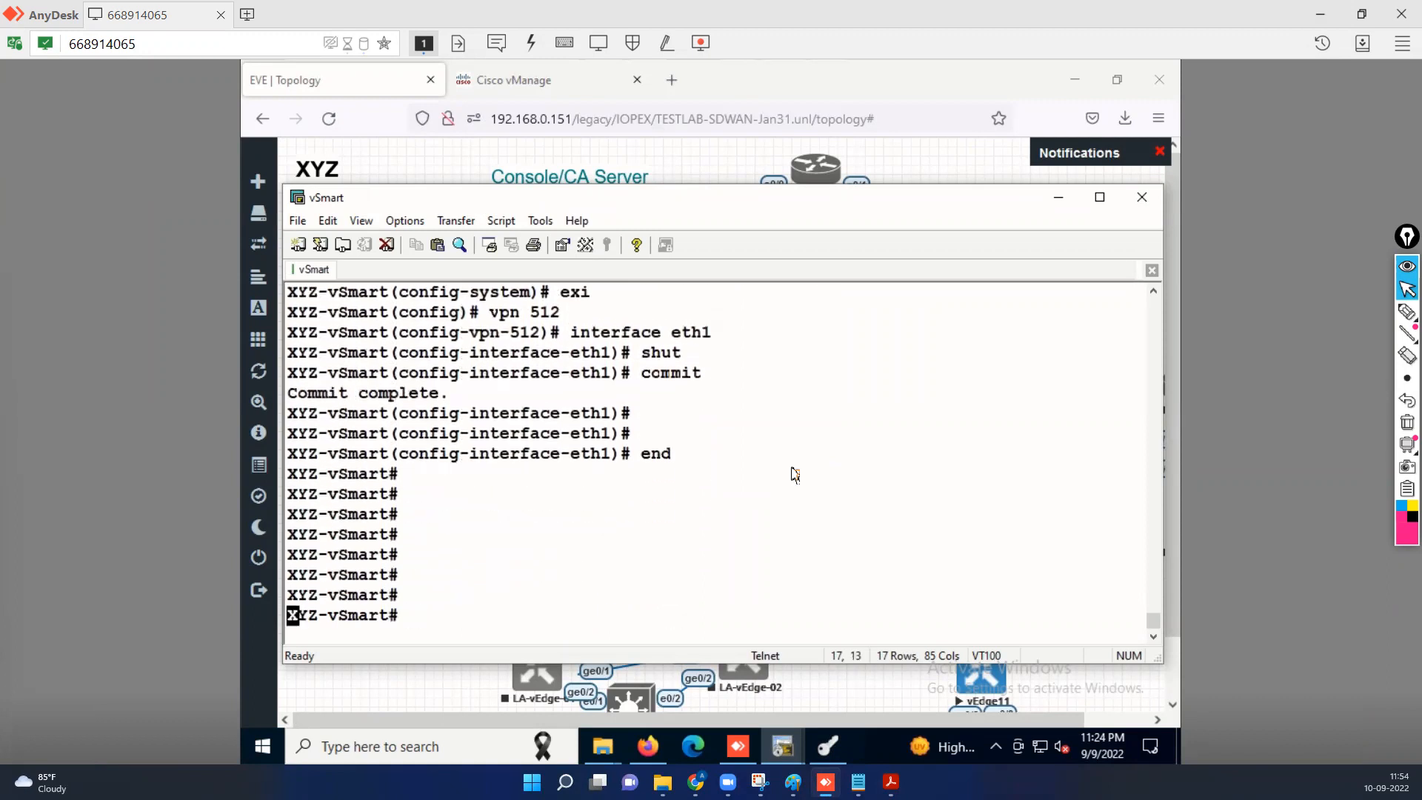
key(Return)
key(Return)
key(Return)
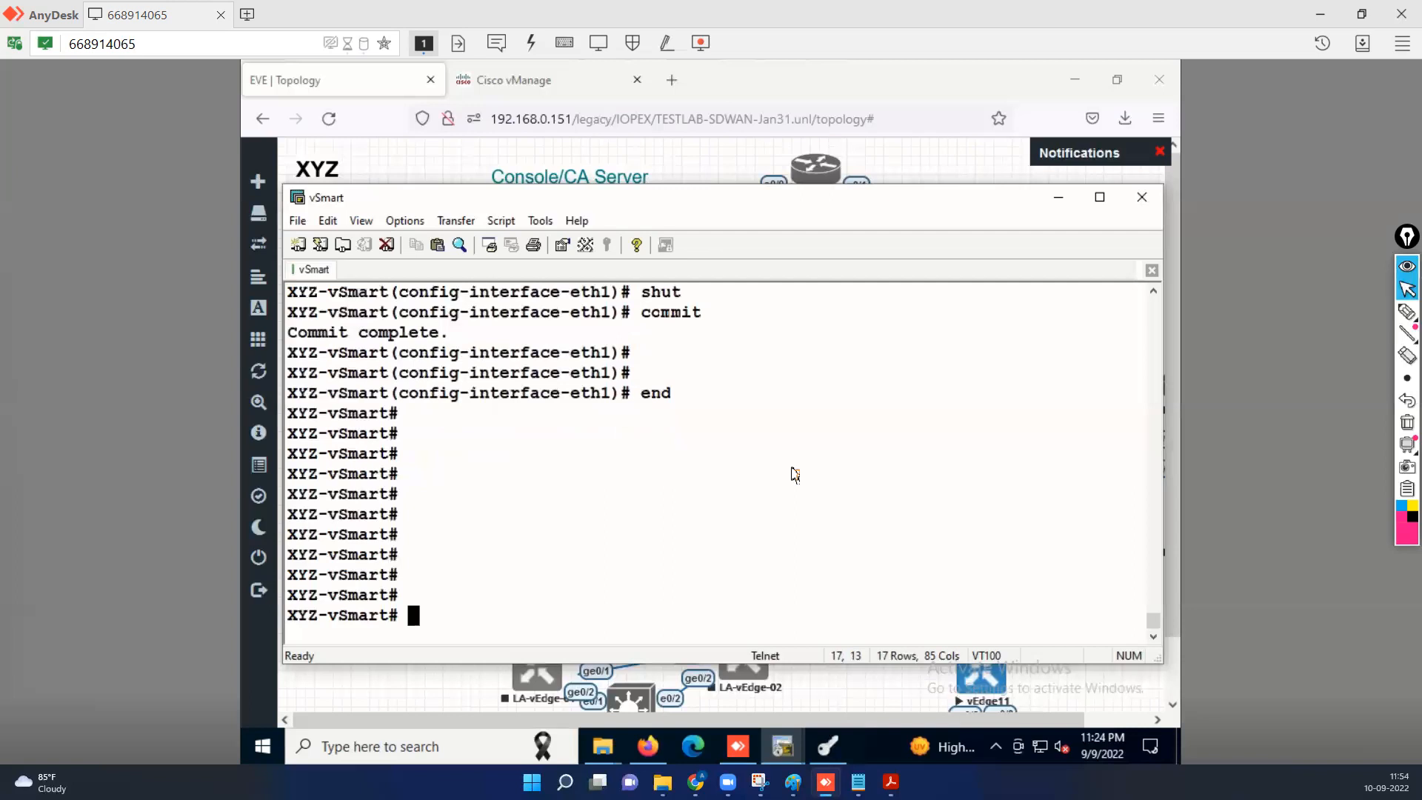
text(show )
text(cert)
Check the vSmart root CA certificate with 'show certificate root-ca-cert | include TEST'.
key(Tab)
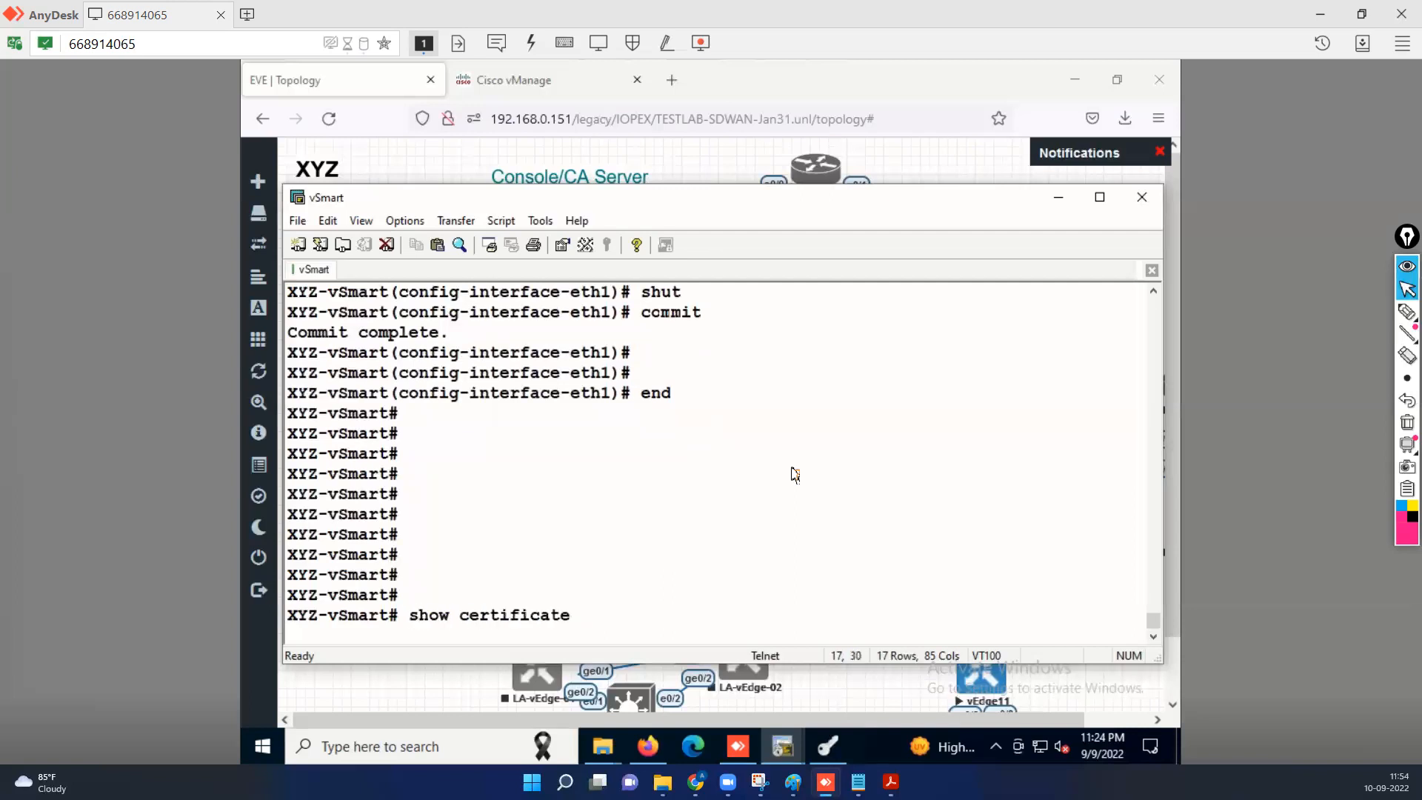
text(roo)
key(Tab)
text(| icn)
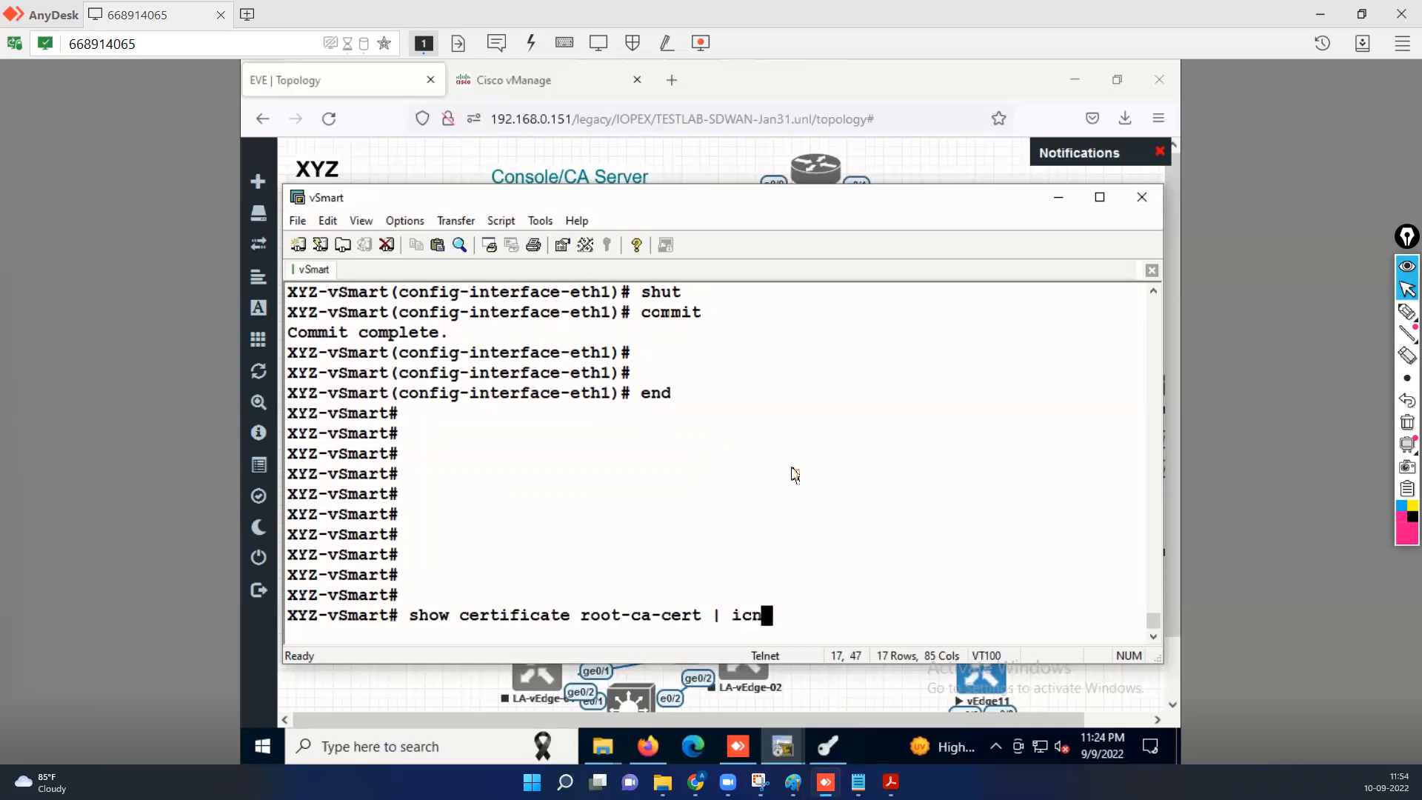
key(BackSpace)
text(nclude TEST)
key(Return)
Enter vshell, list its files, and start an scp of RootCA from 192.168.0.211.
key(Return)
key(Return)
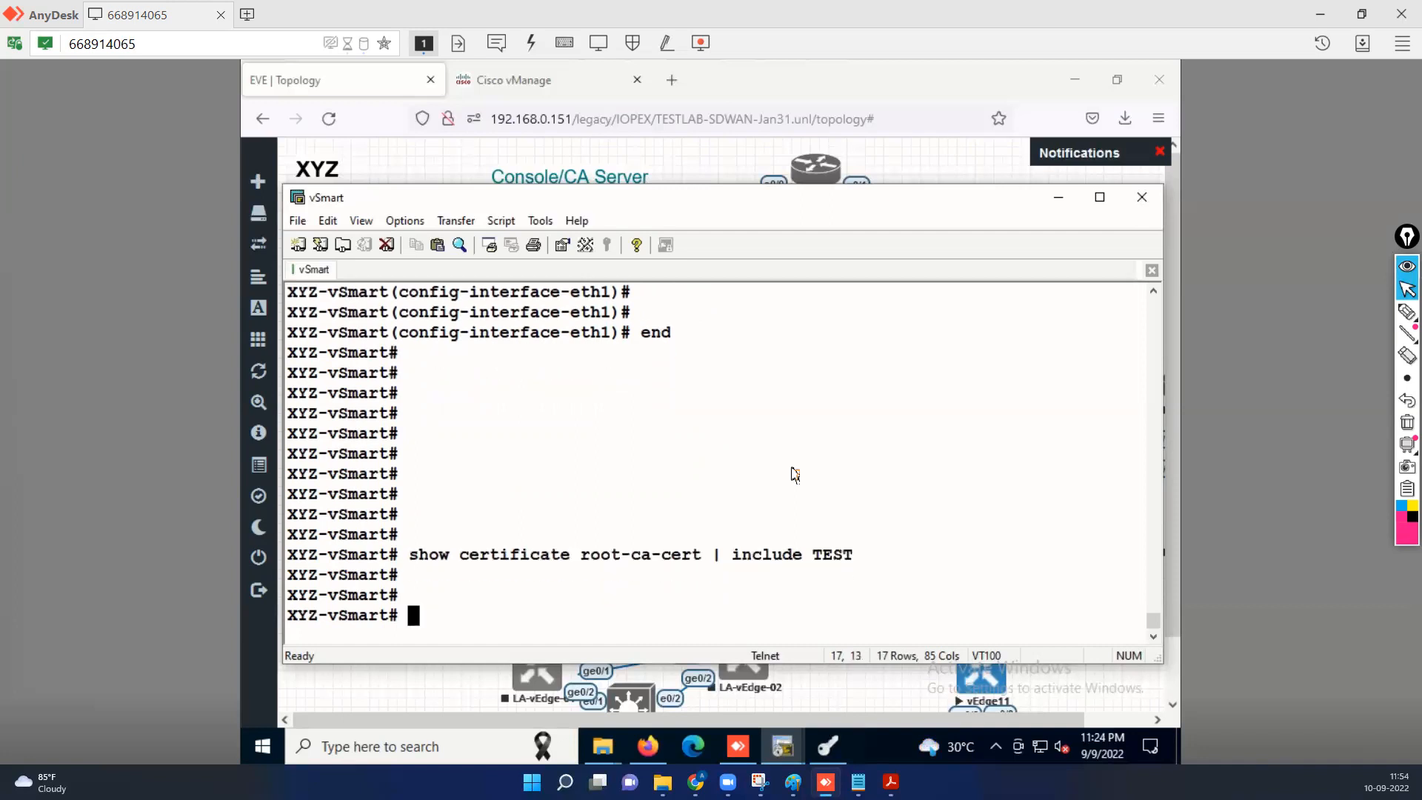
text(vsm)
key(BackSpace)
text(hell)
key(Return)
text(ls)
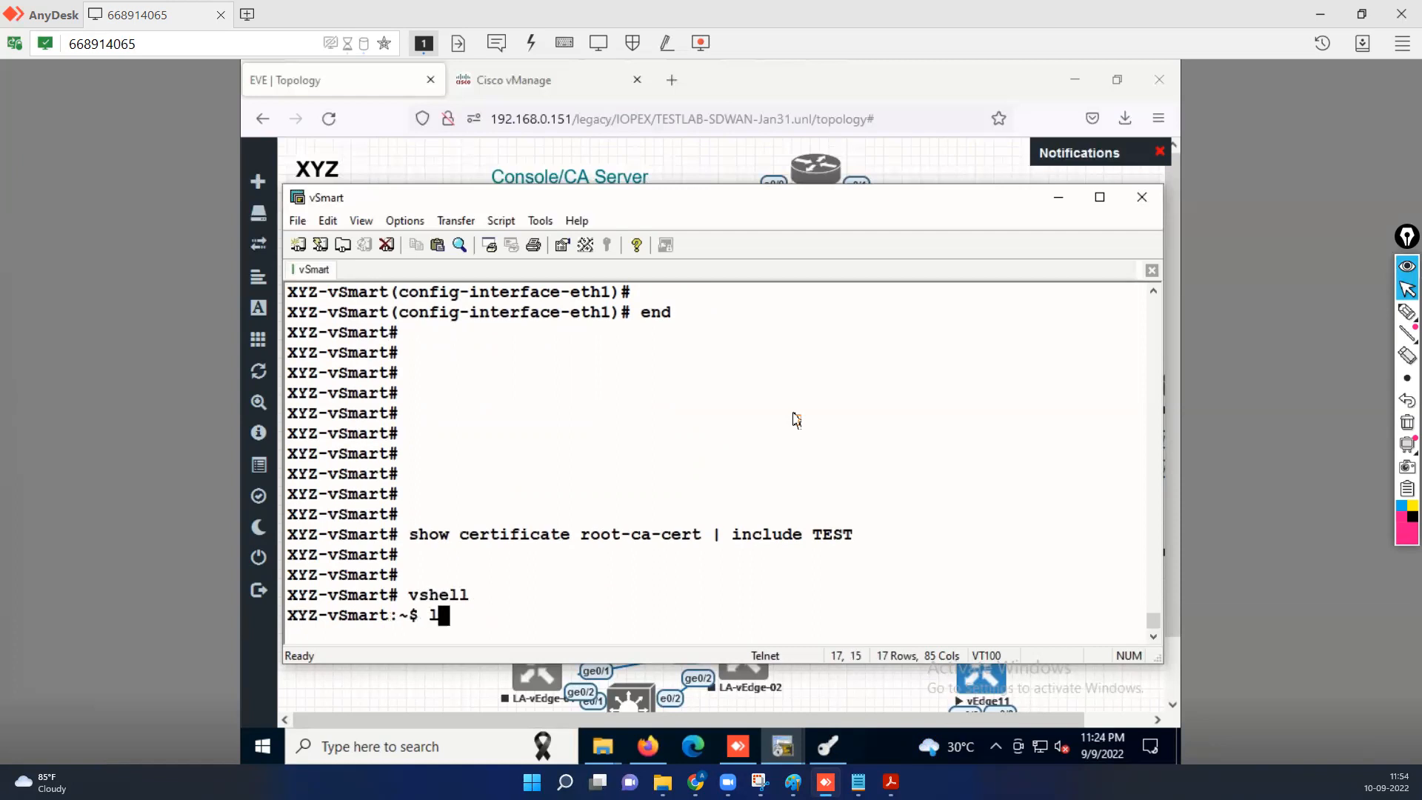
key(Return)
text(scp admin@192.168.0.211)
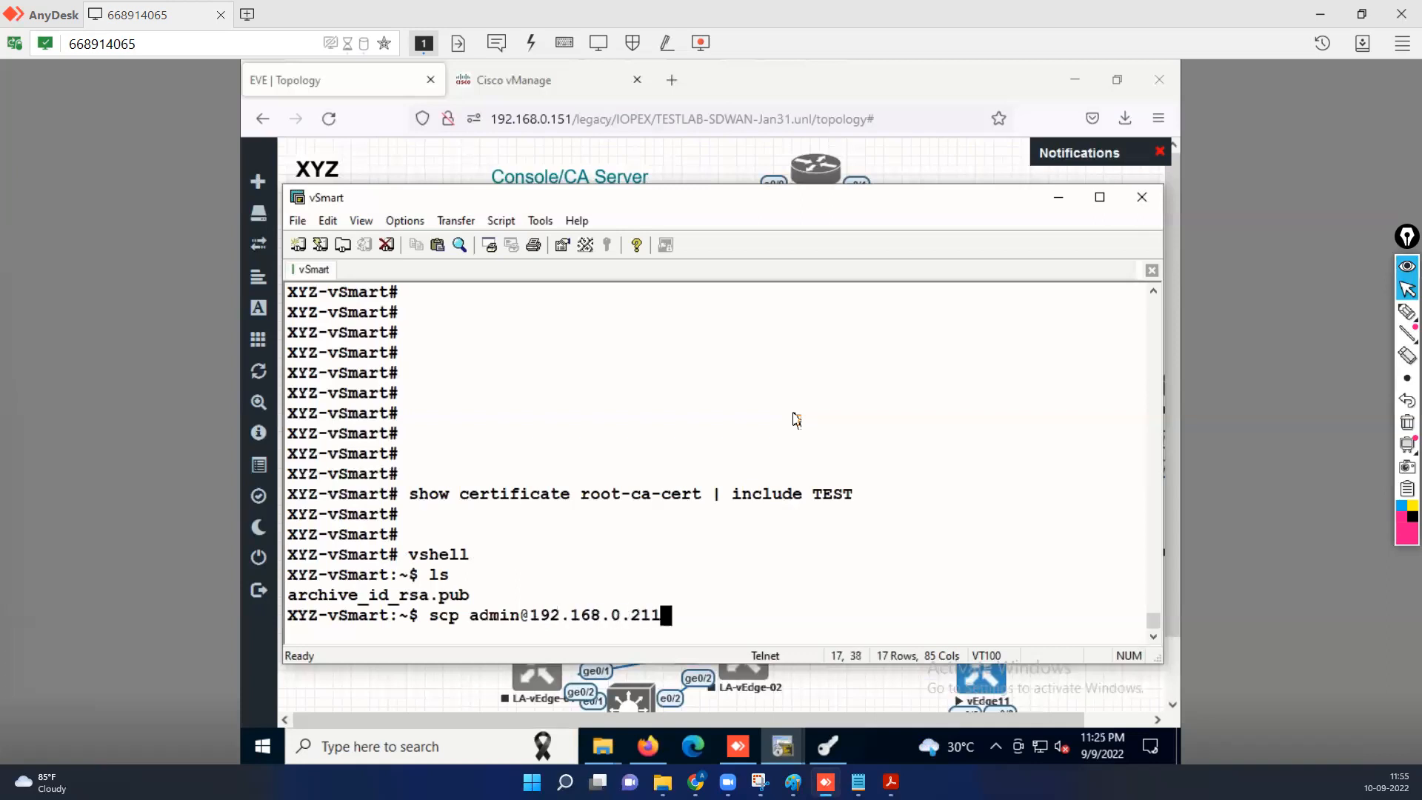
text(:/home/)
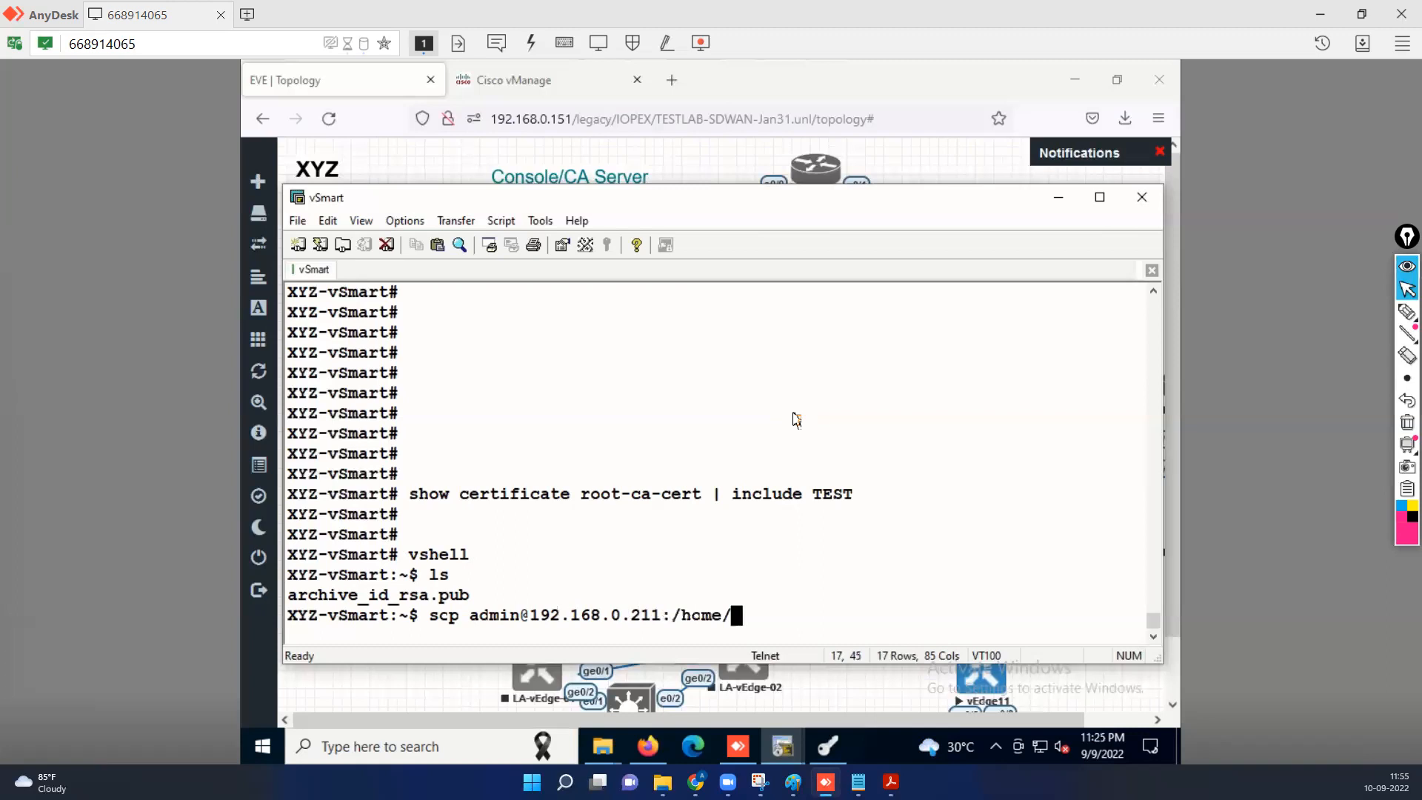
text(admin/Root)
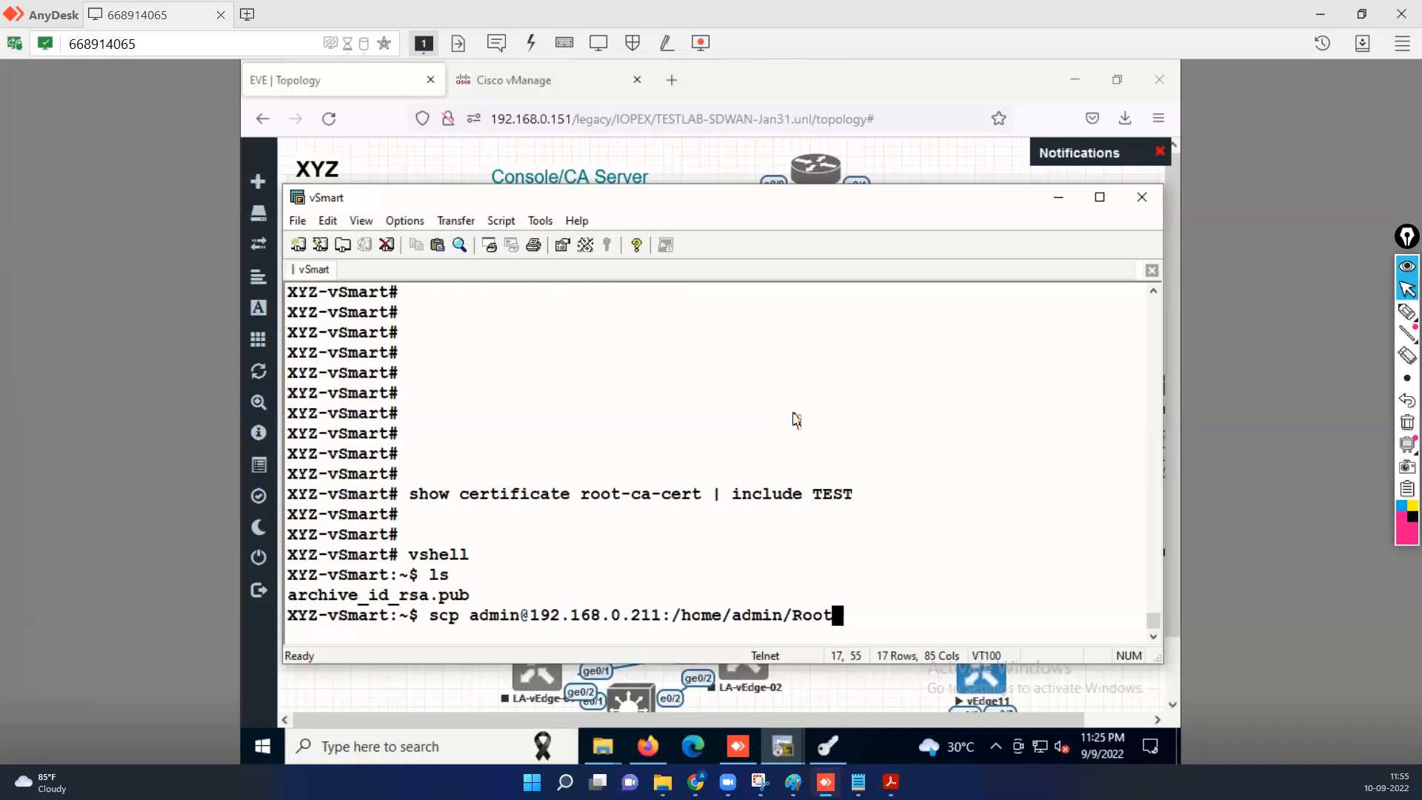
text( CA)
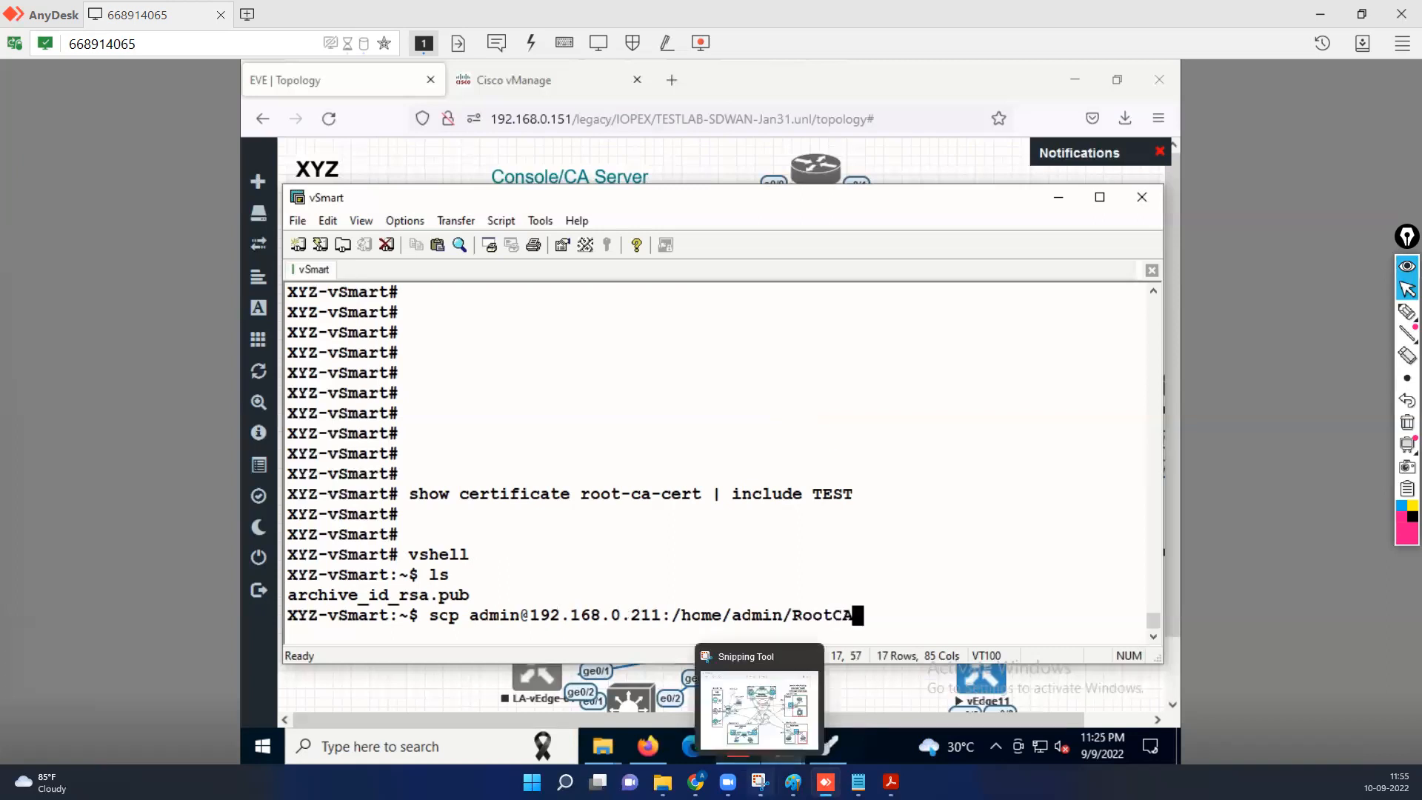
mouse_move(830, 749)
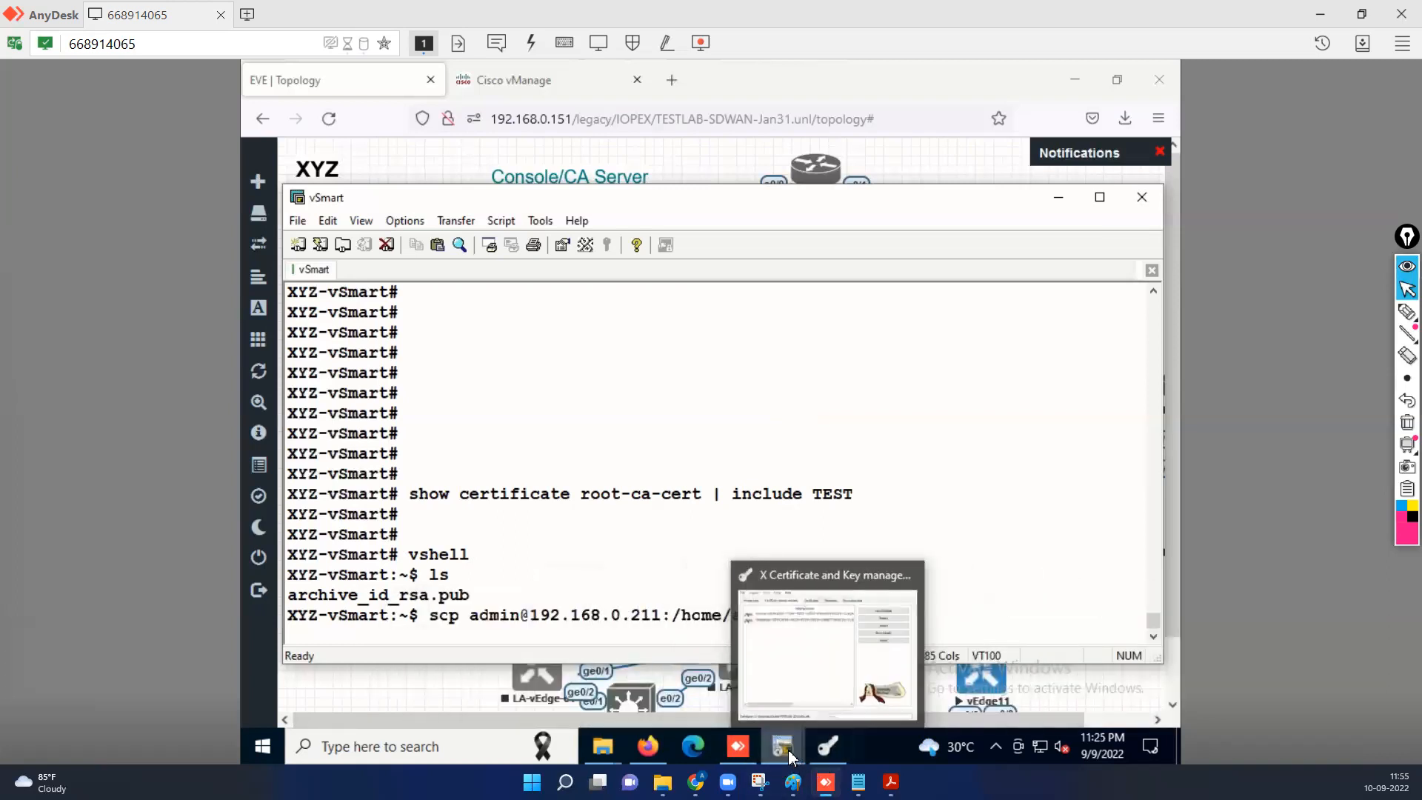
Switch to the vManage console and log in as admin.
click(682, 683)
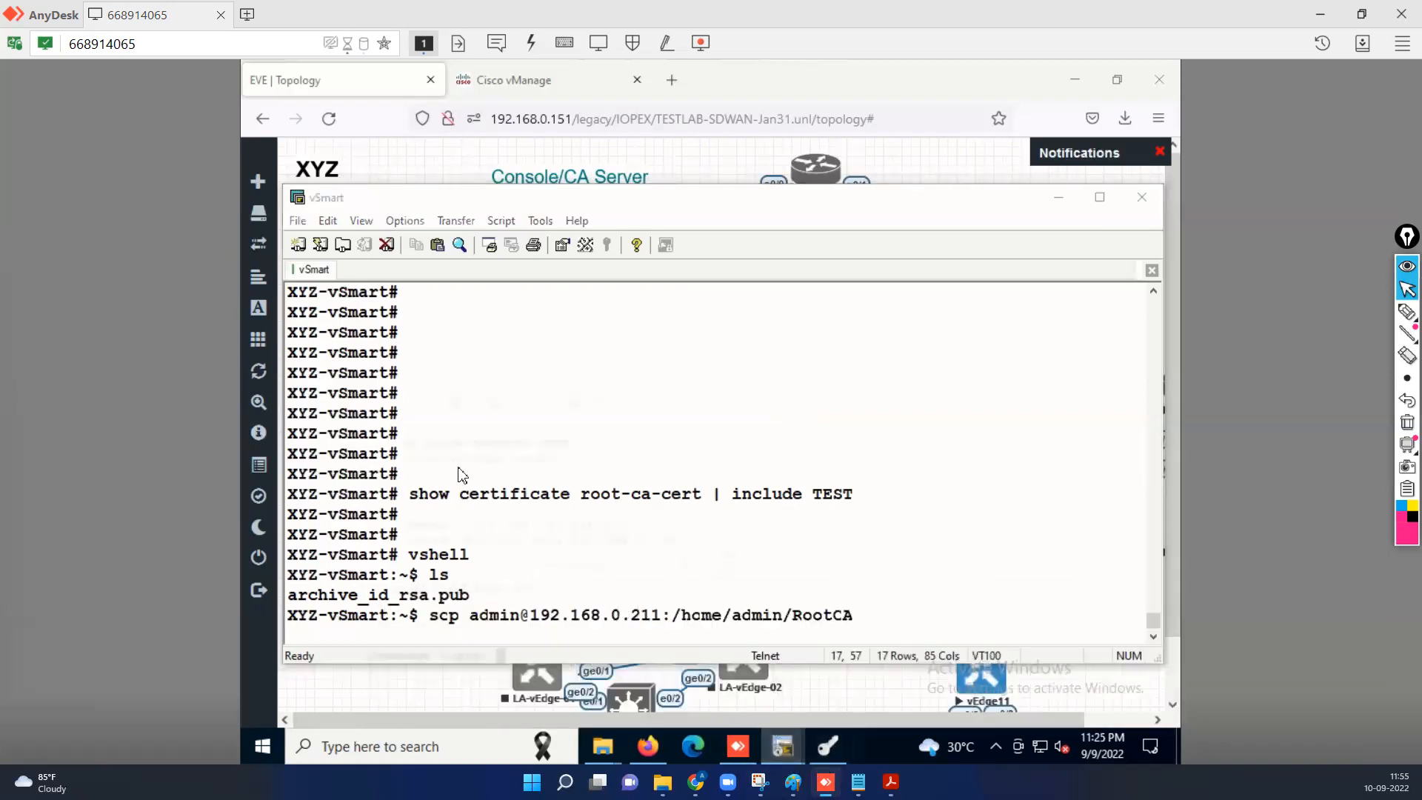
key(Return)
key(Return)
text(admin)
key(Return)
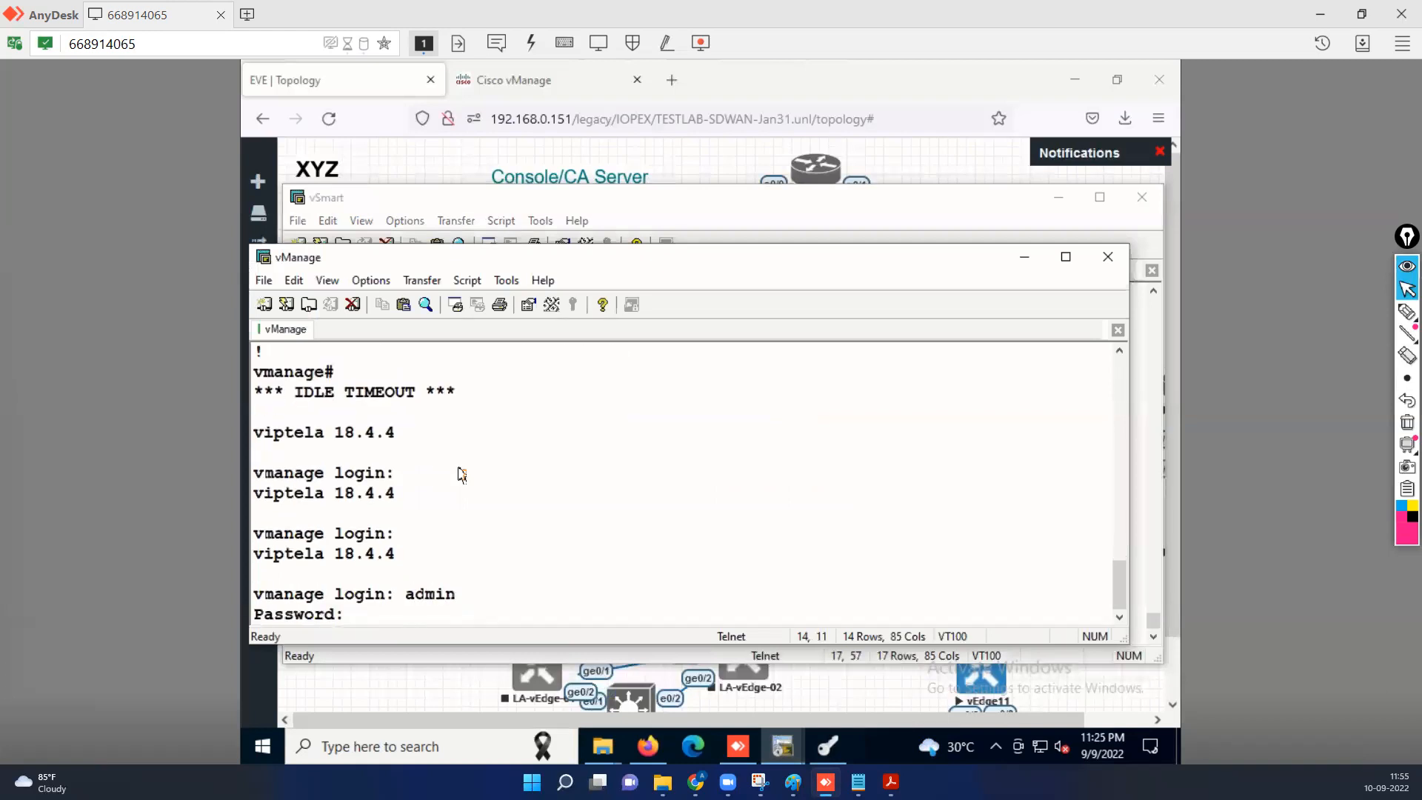
key(Return)
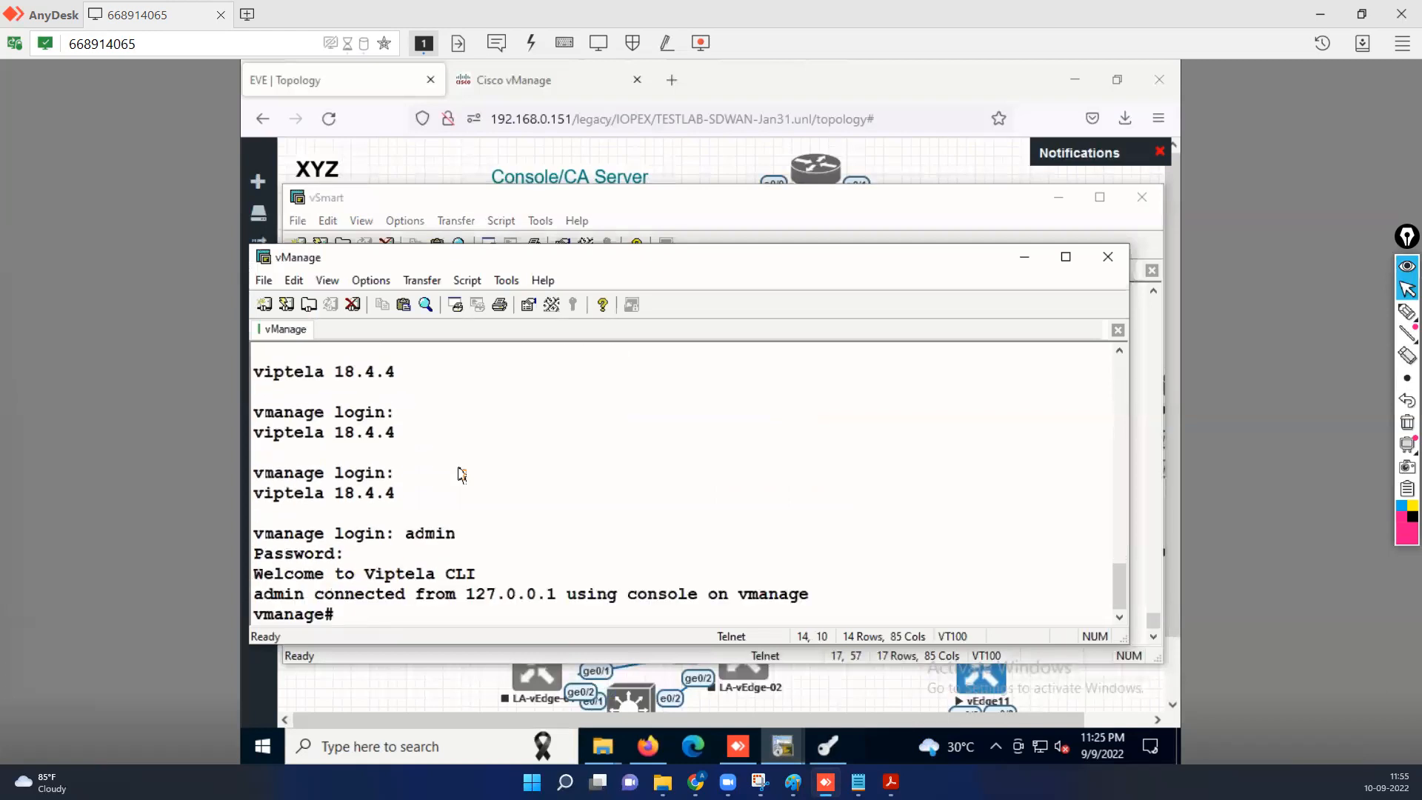
key(Return)
key(Return)
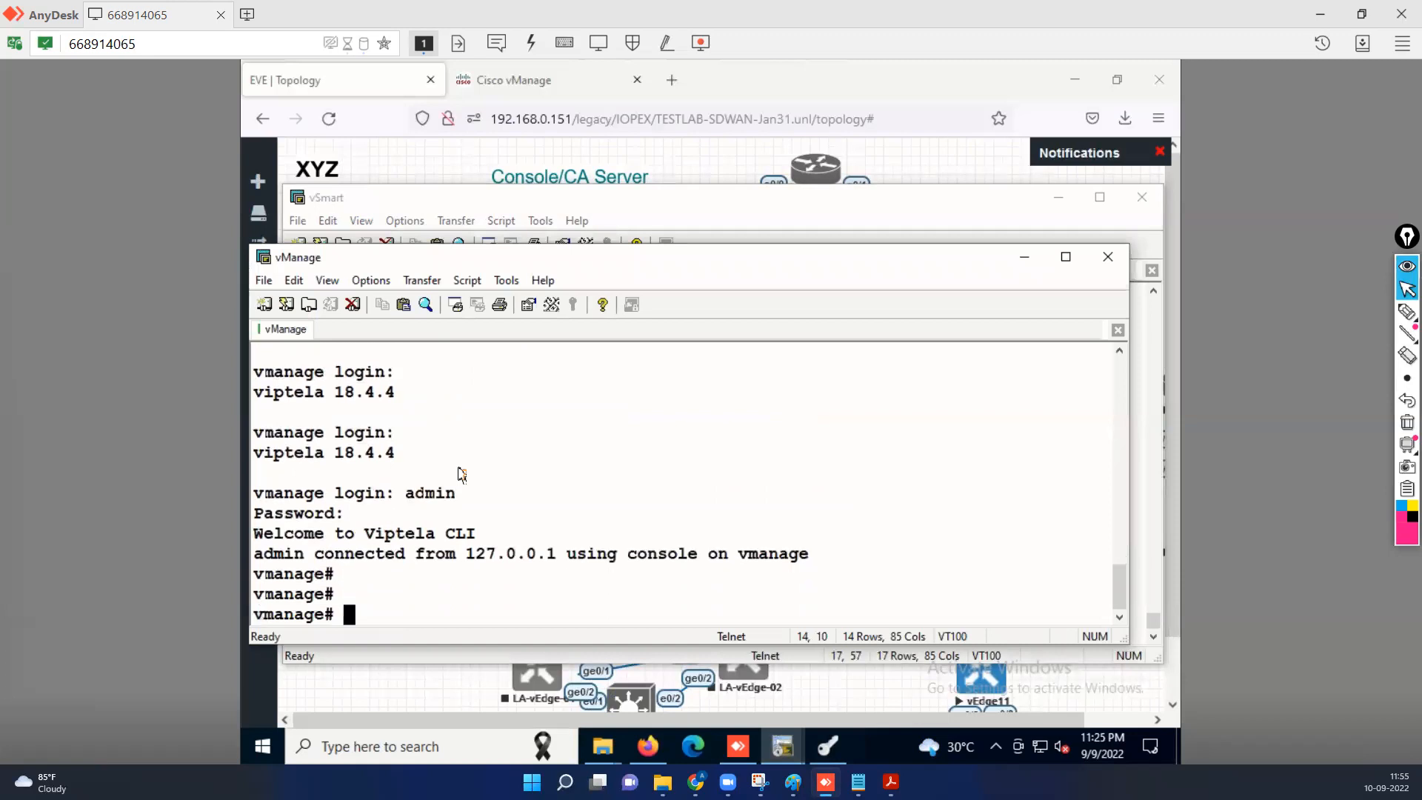
Enter the vManage vshell after correcting a mistyped command.
text(vhse)
key(Return)
text(q)
key(BackSpace)
text(vshell)
key(Return)
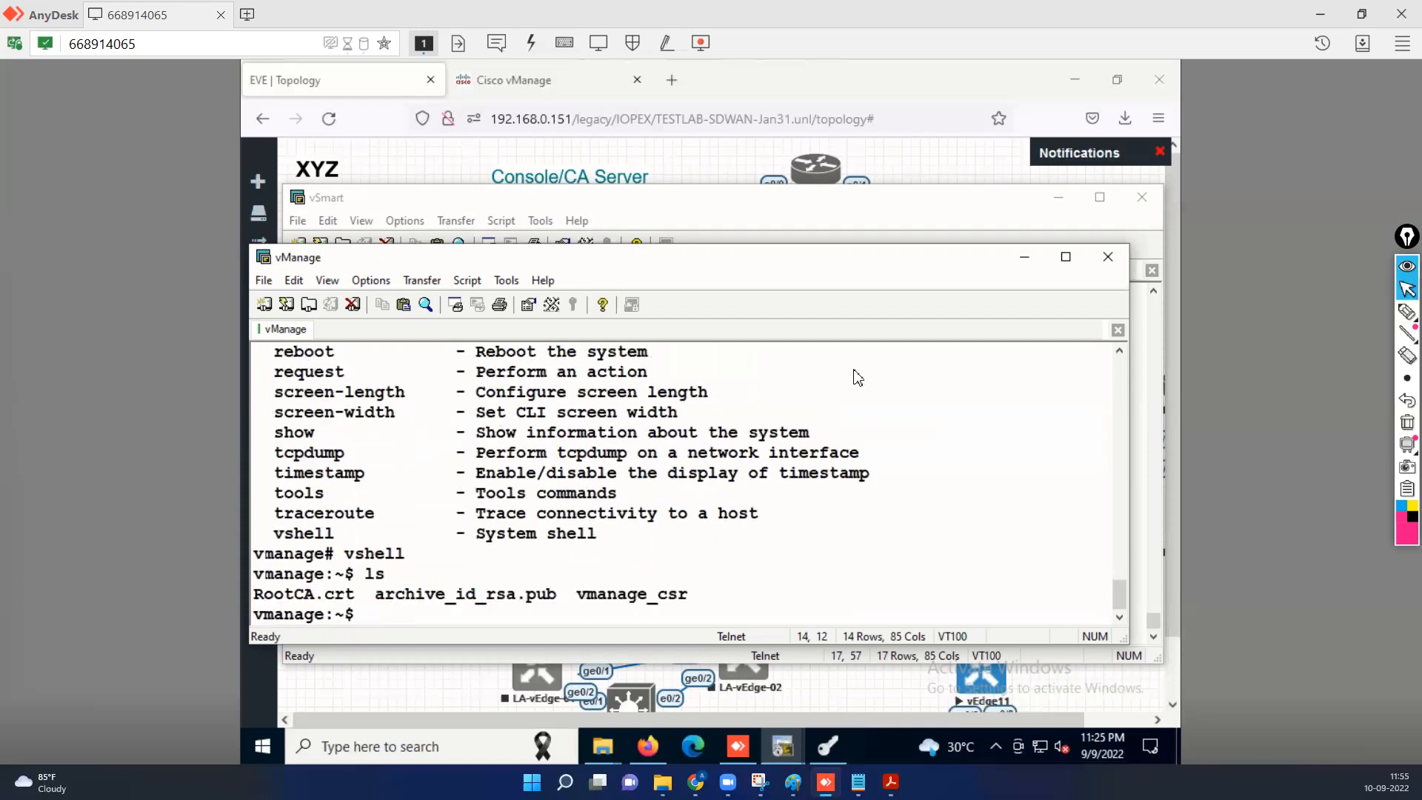
Finish copying RootCA.crt to vSmart via scp, accepting the host key, and confirm with ls.
click(1142, 424)
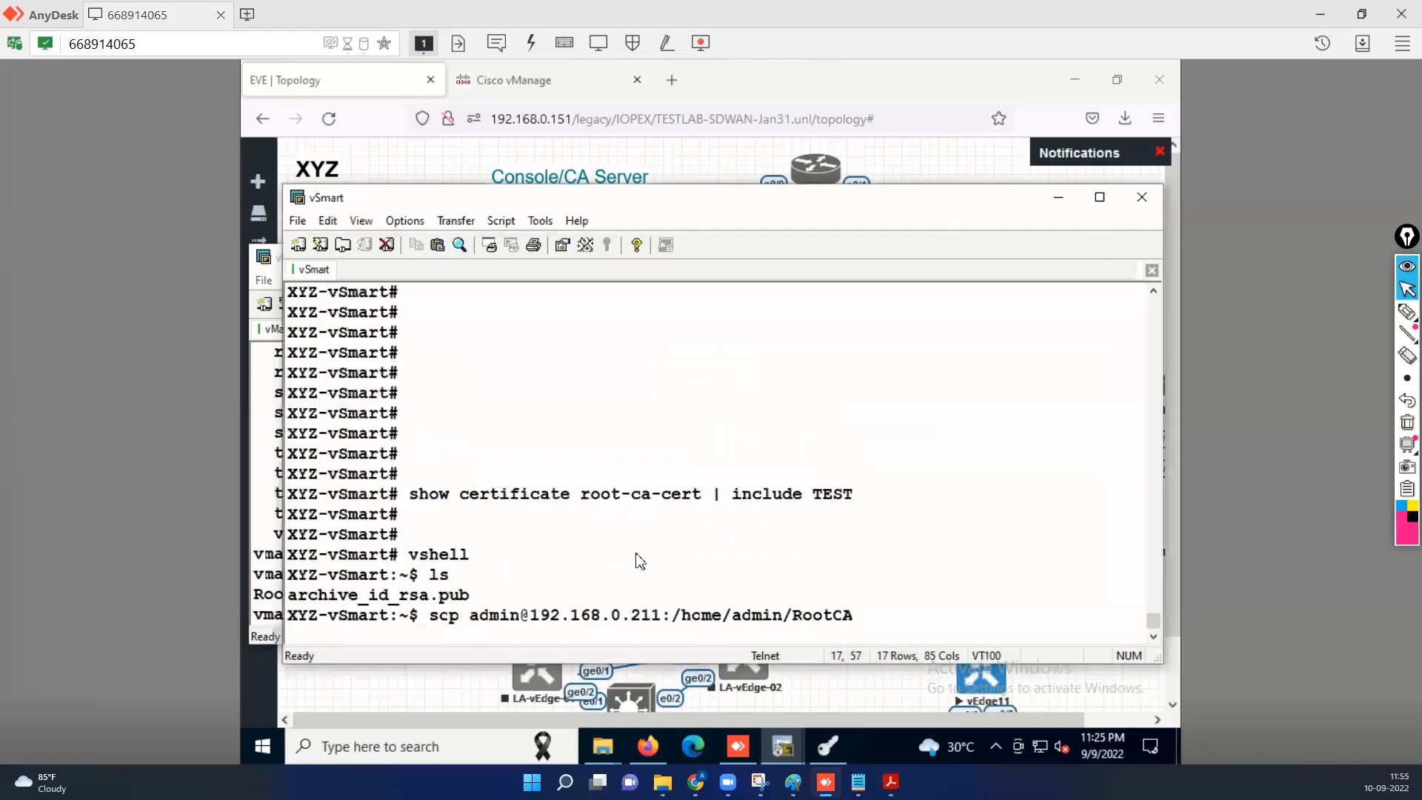
text(.crt .)
key(Return)
text(yes)
key(Return)
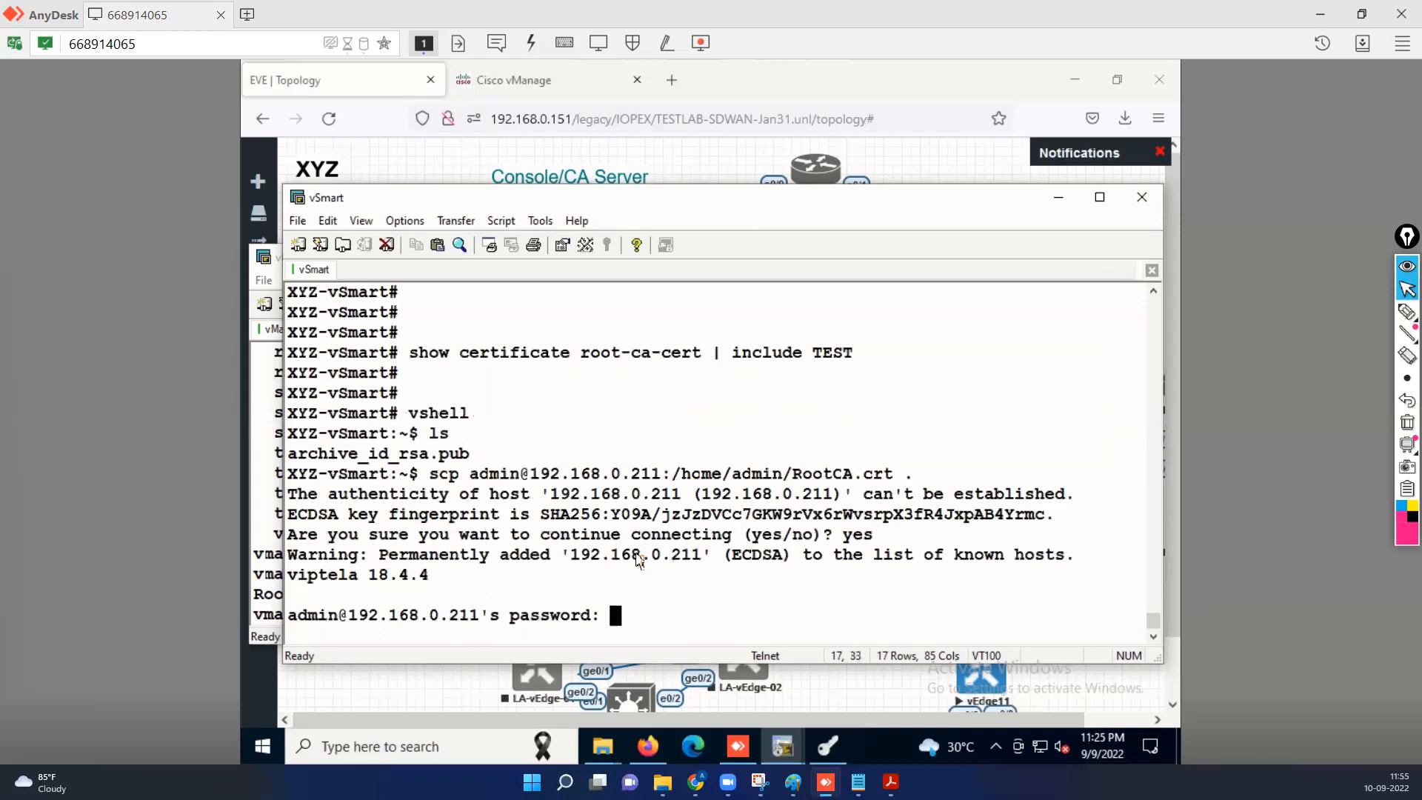
key(Return)
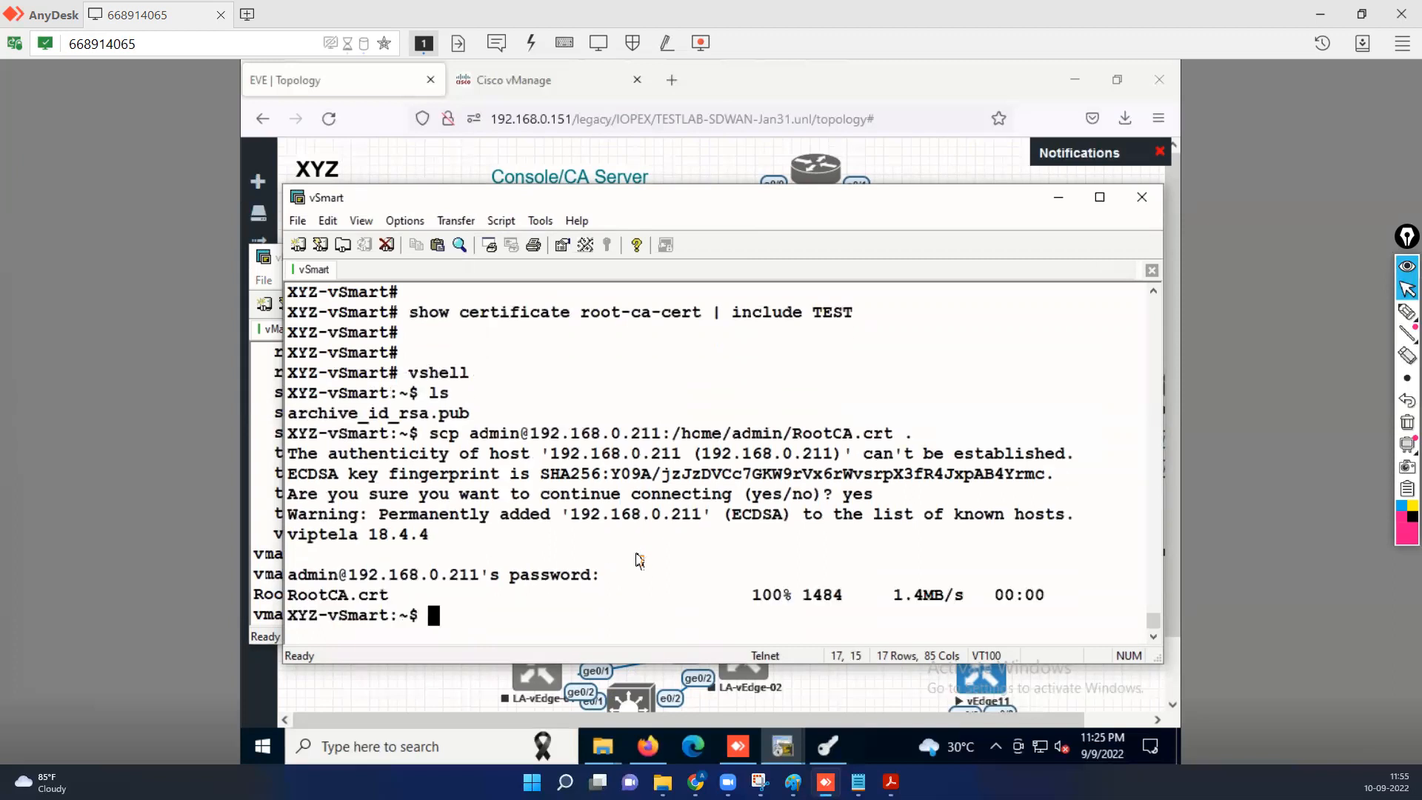
key(Return)
key(Return)
text(ls)
key(Return)
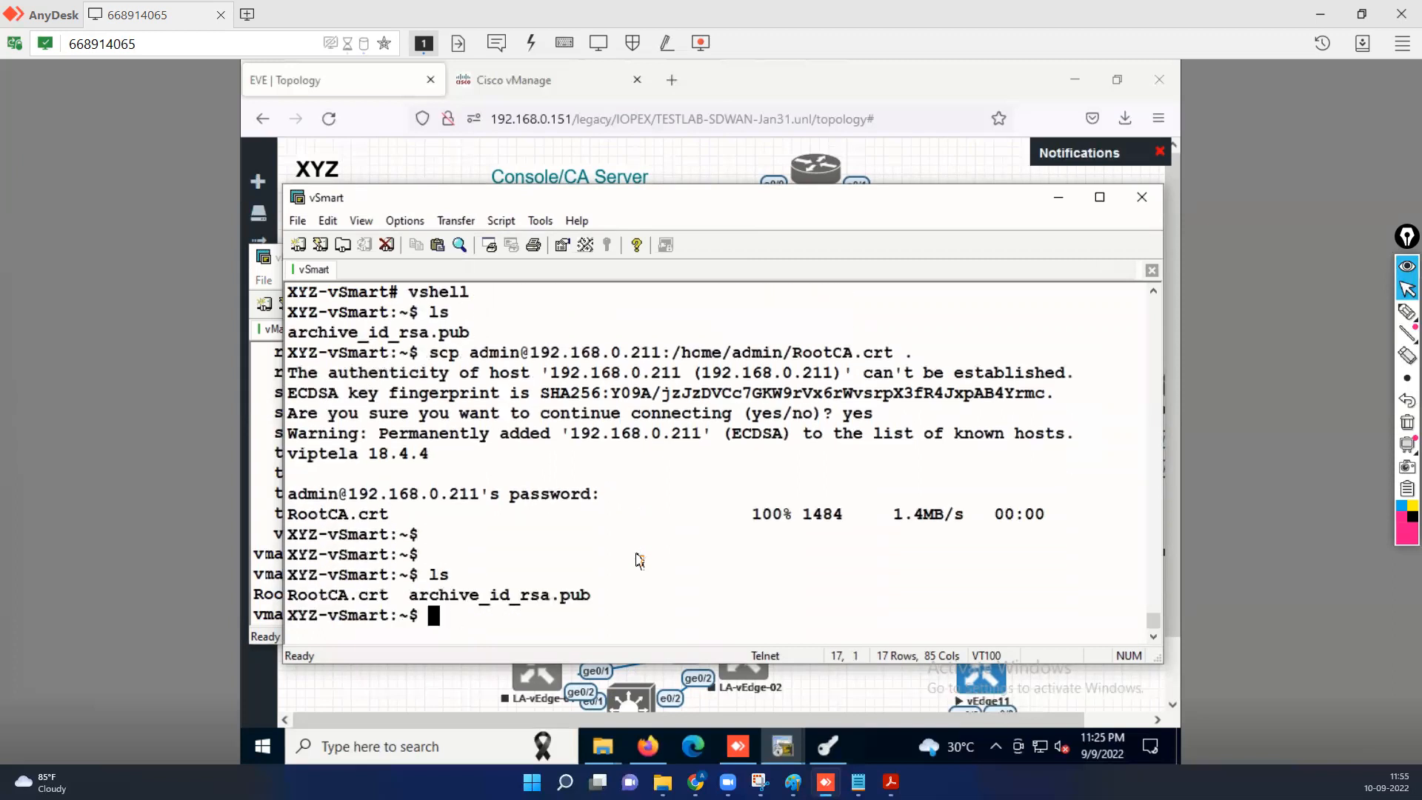
key(Return)
Exit vshell back to the XYZ-vSmart# CLI prompt.
text(exit)
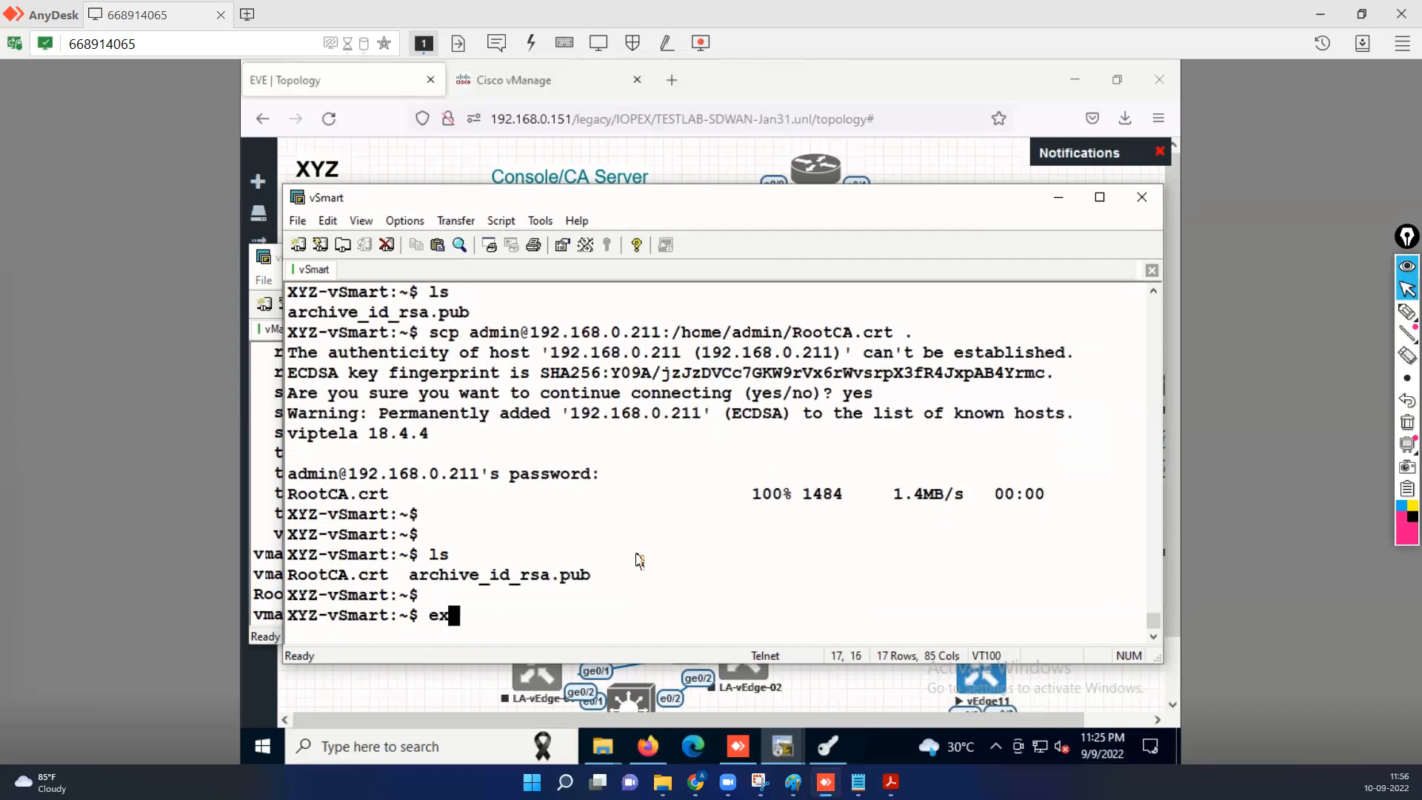
key(Return)
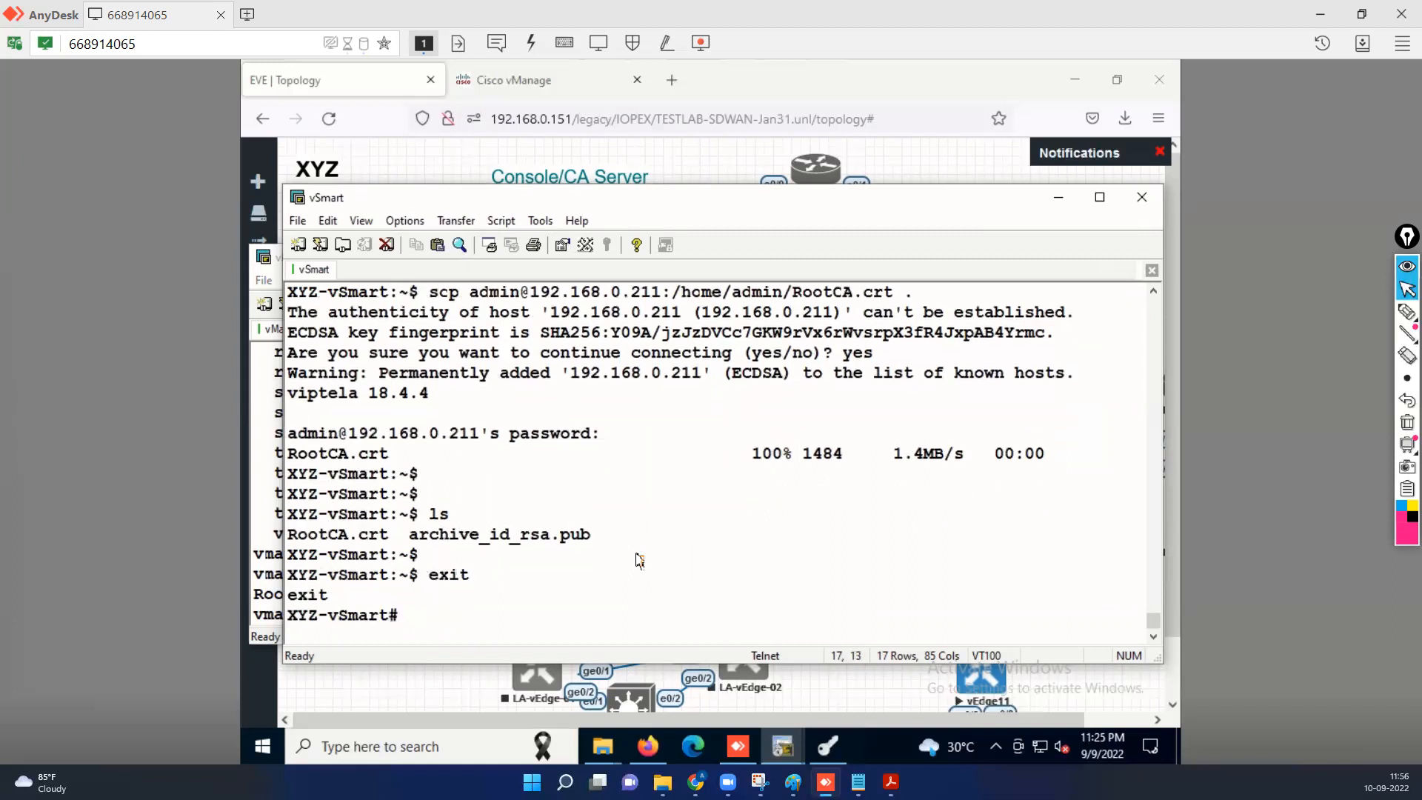
key(Return)
mouse_move(828, 746)
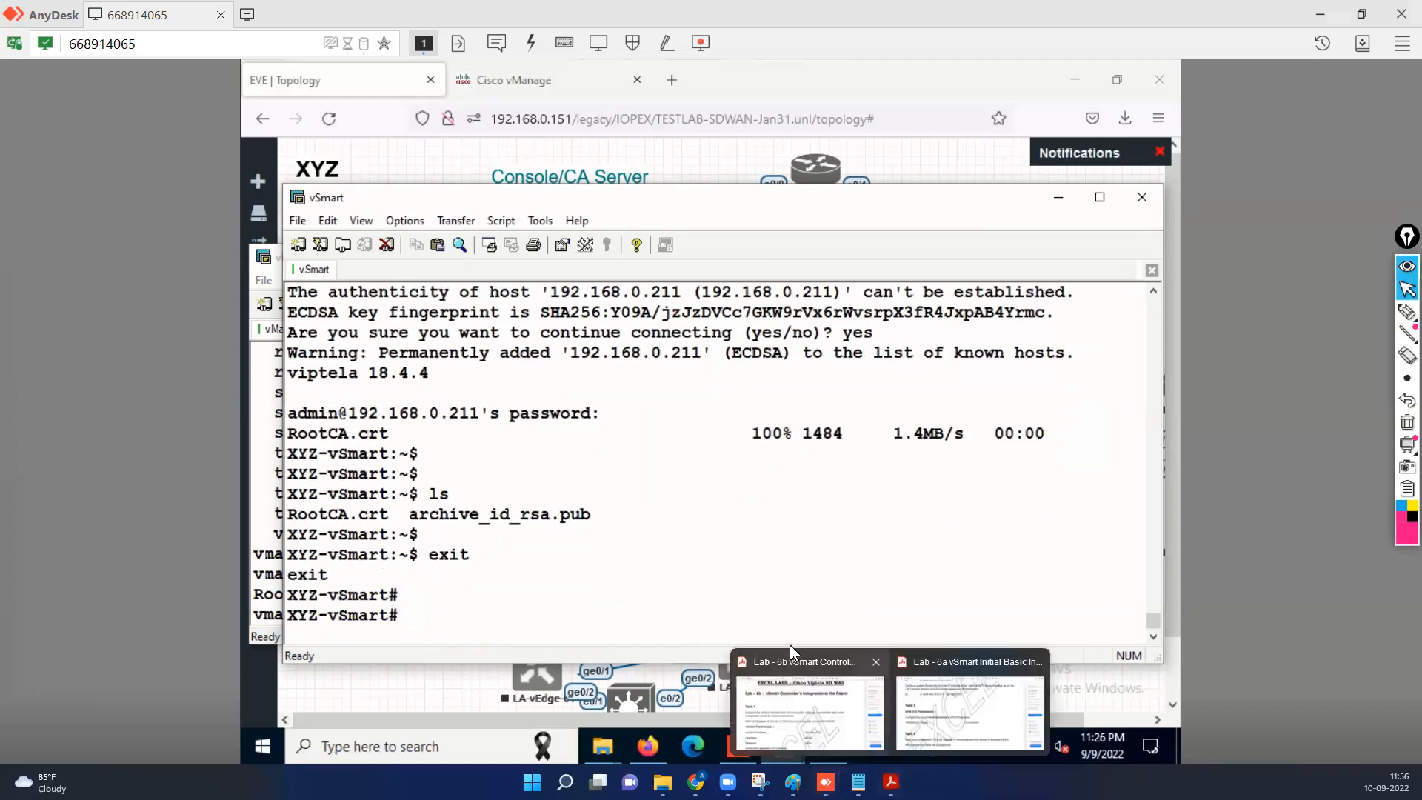
click(1037, 660)
click(841, 699)
scroll(681, 491, down, 3)
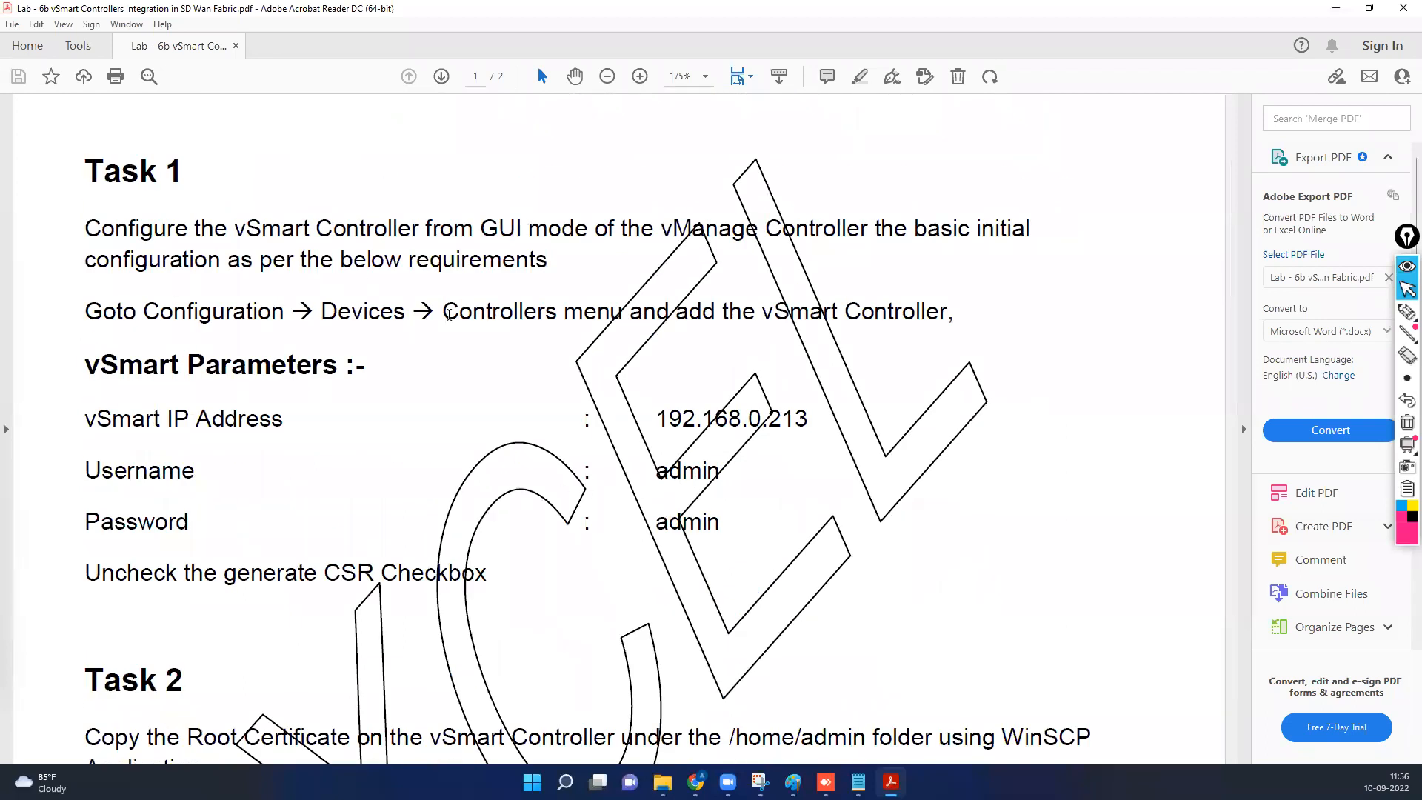
click(1335, 9)
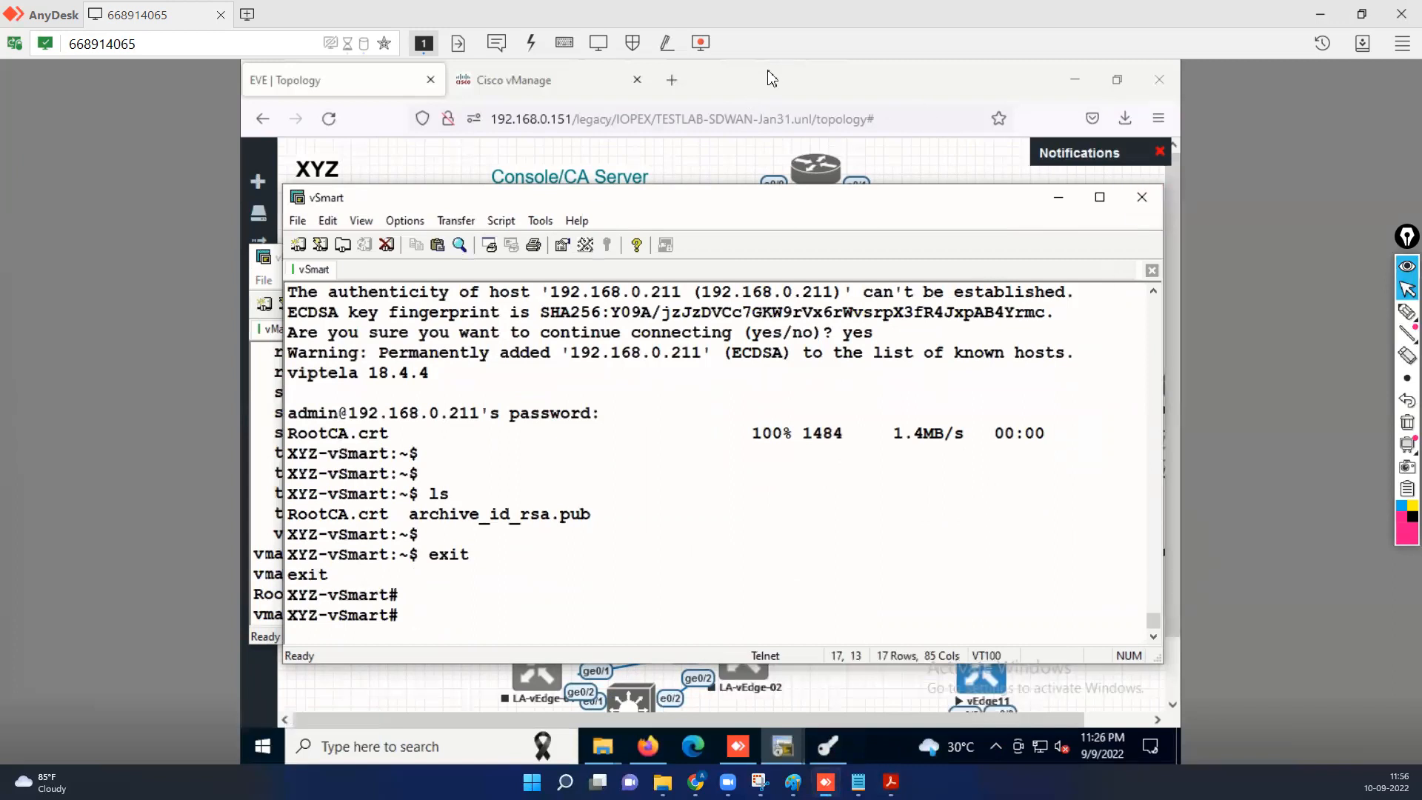
Go to Configuration > Devices > Controllers in the vManage web page.
click(761, 82)
click(522, 84)
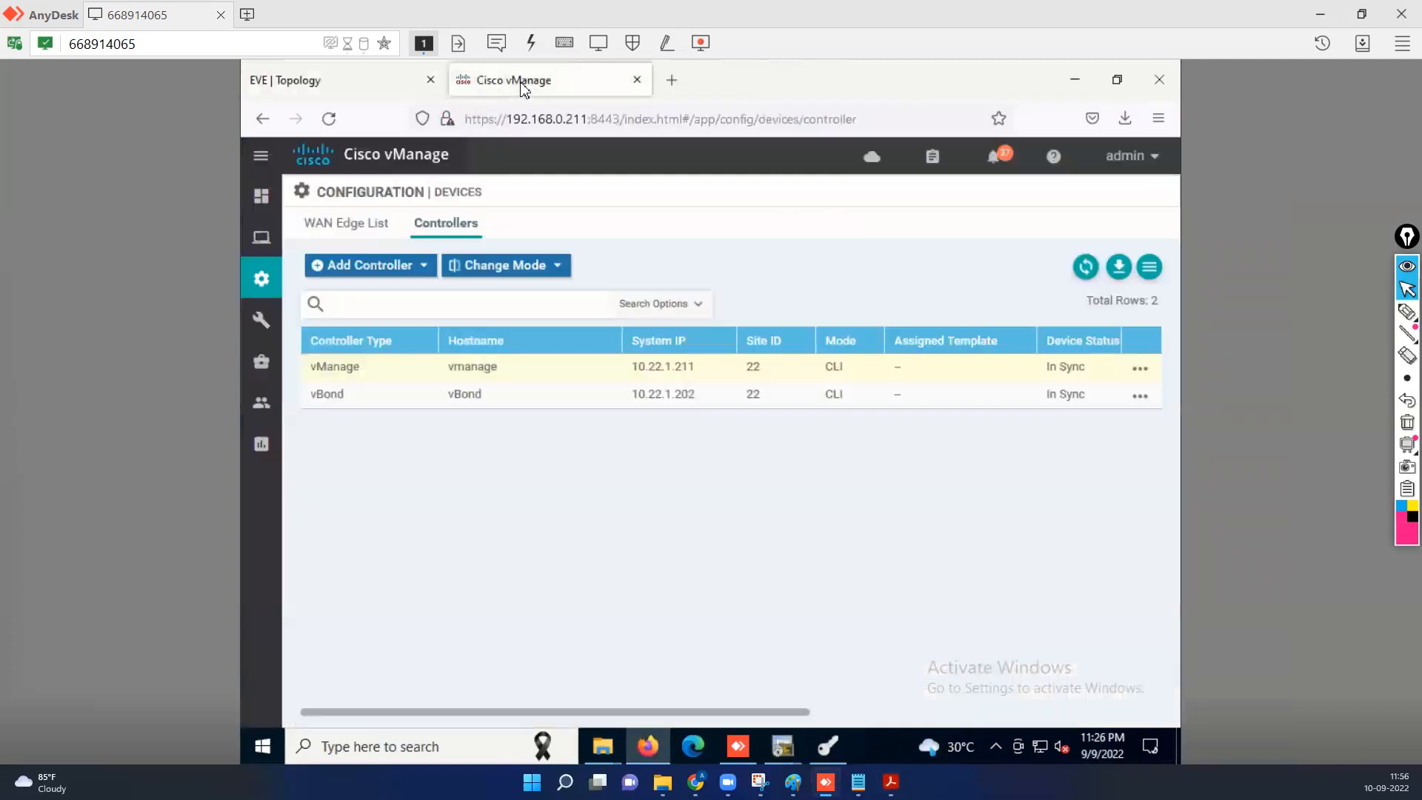
mouse_move(261, 279)
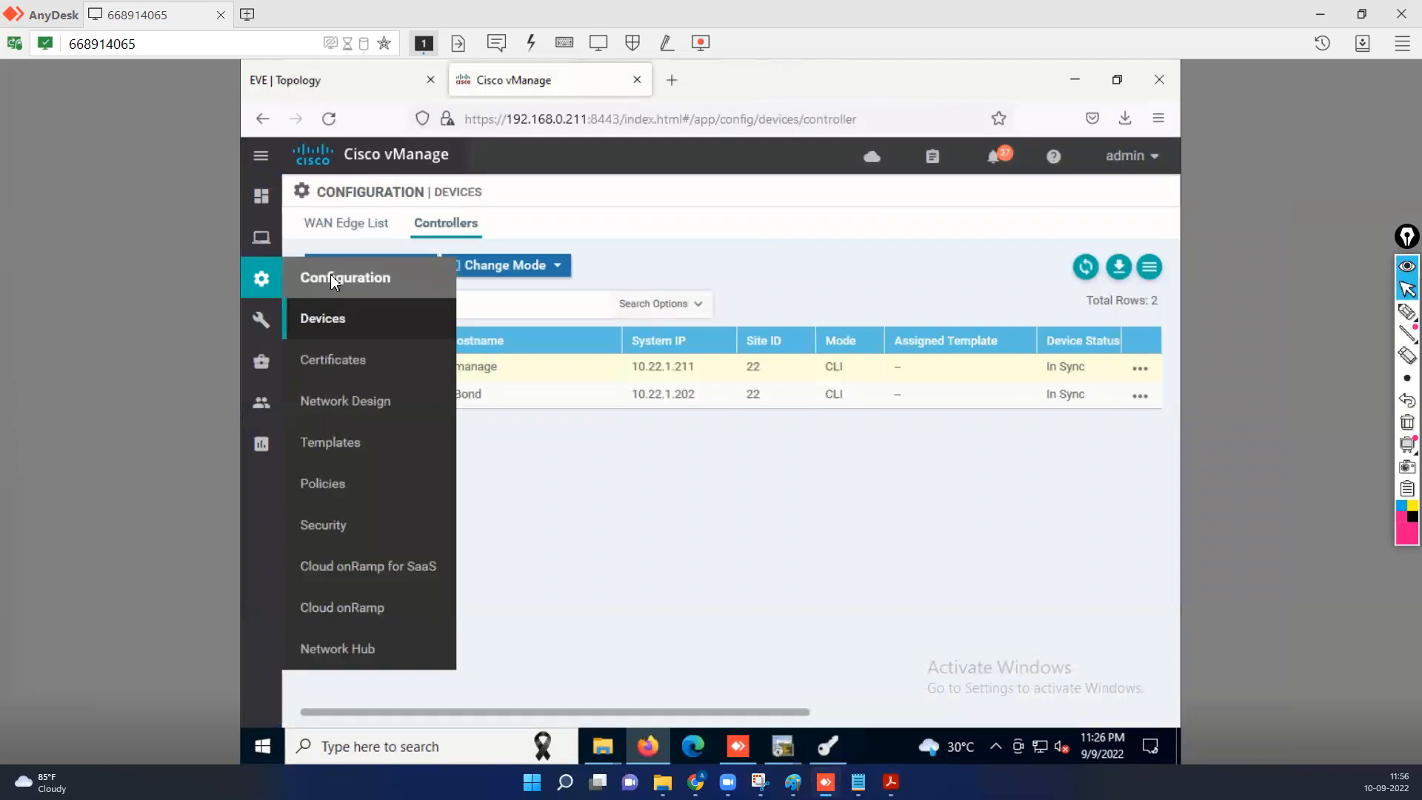
click(328, 318)
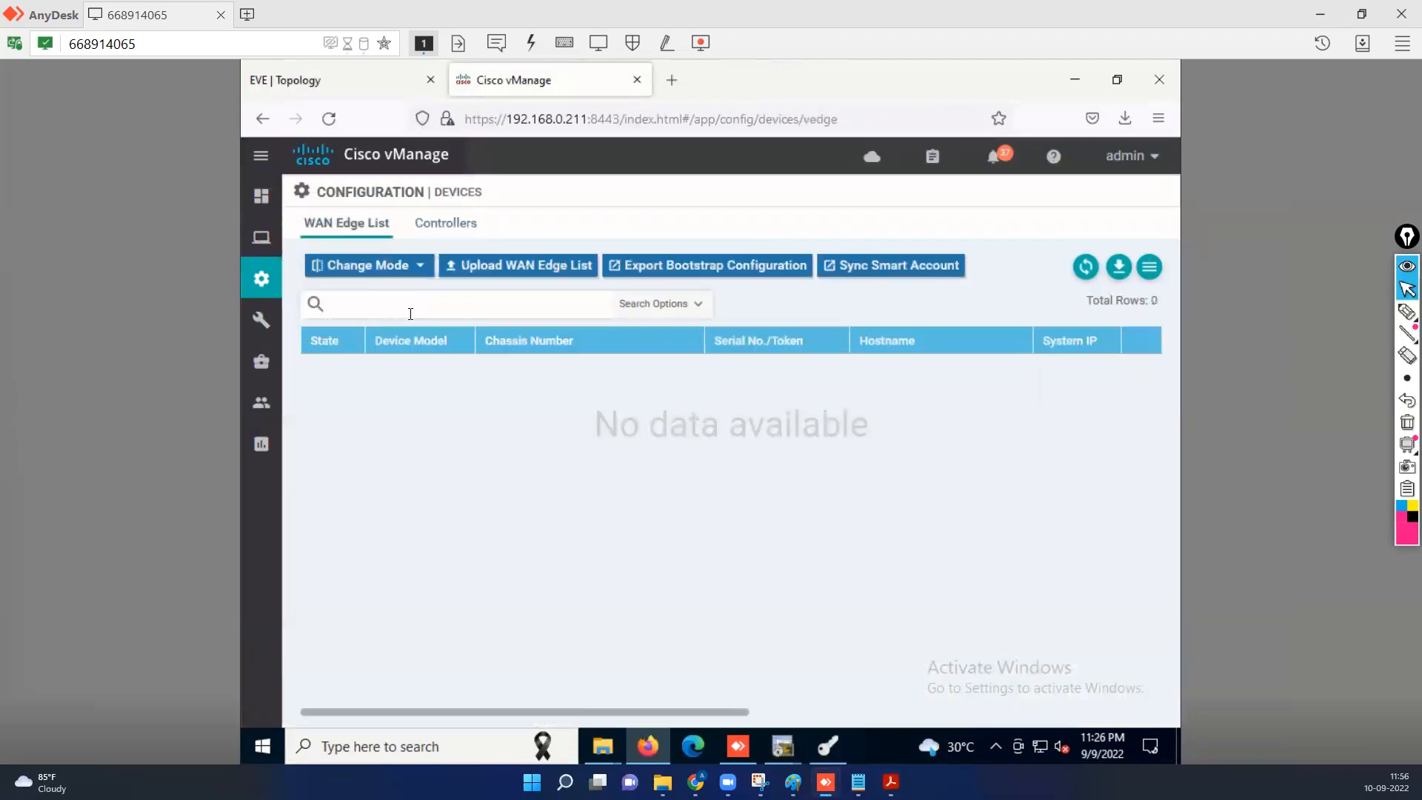
click(447, 230)
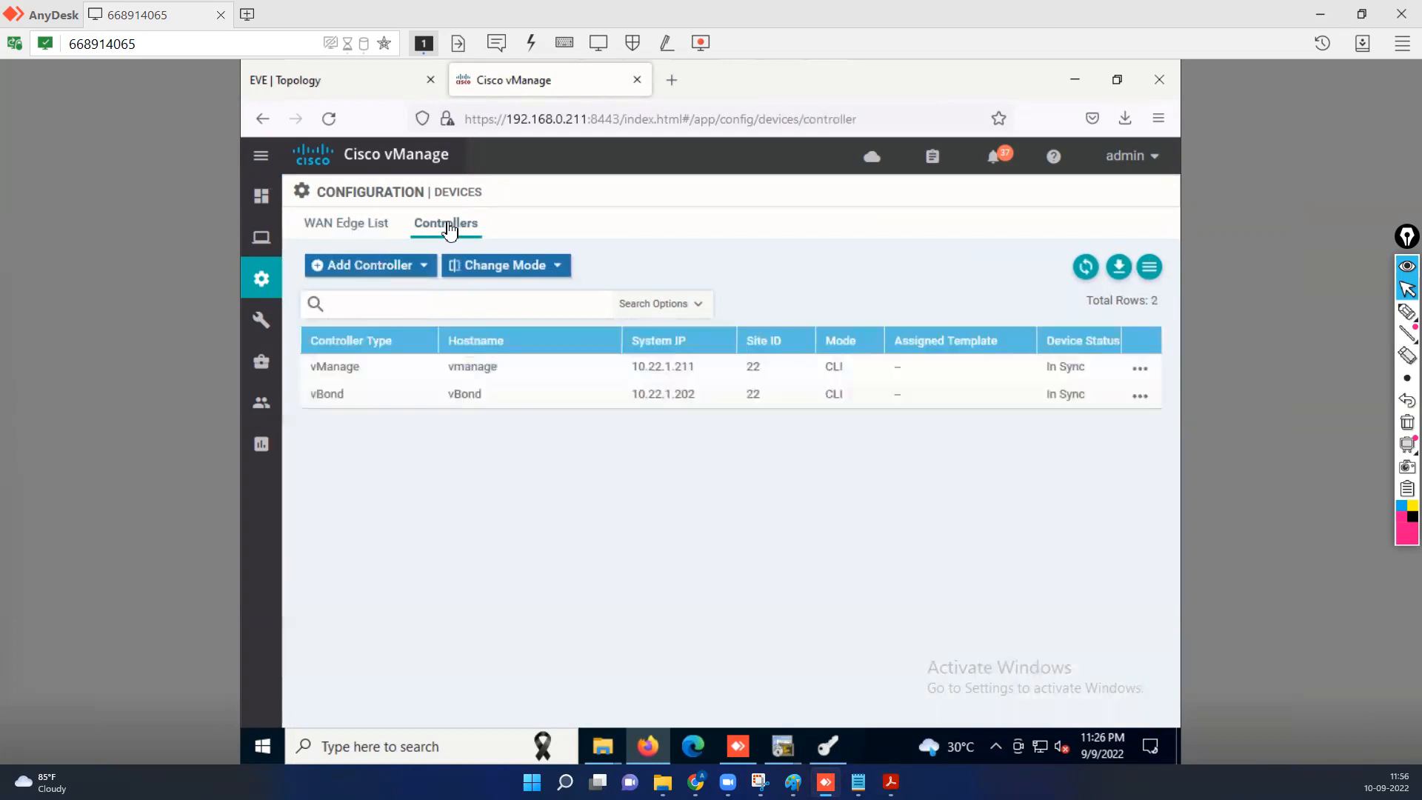
click(423, 265)
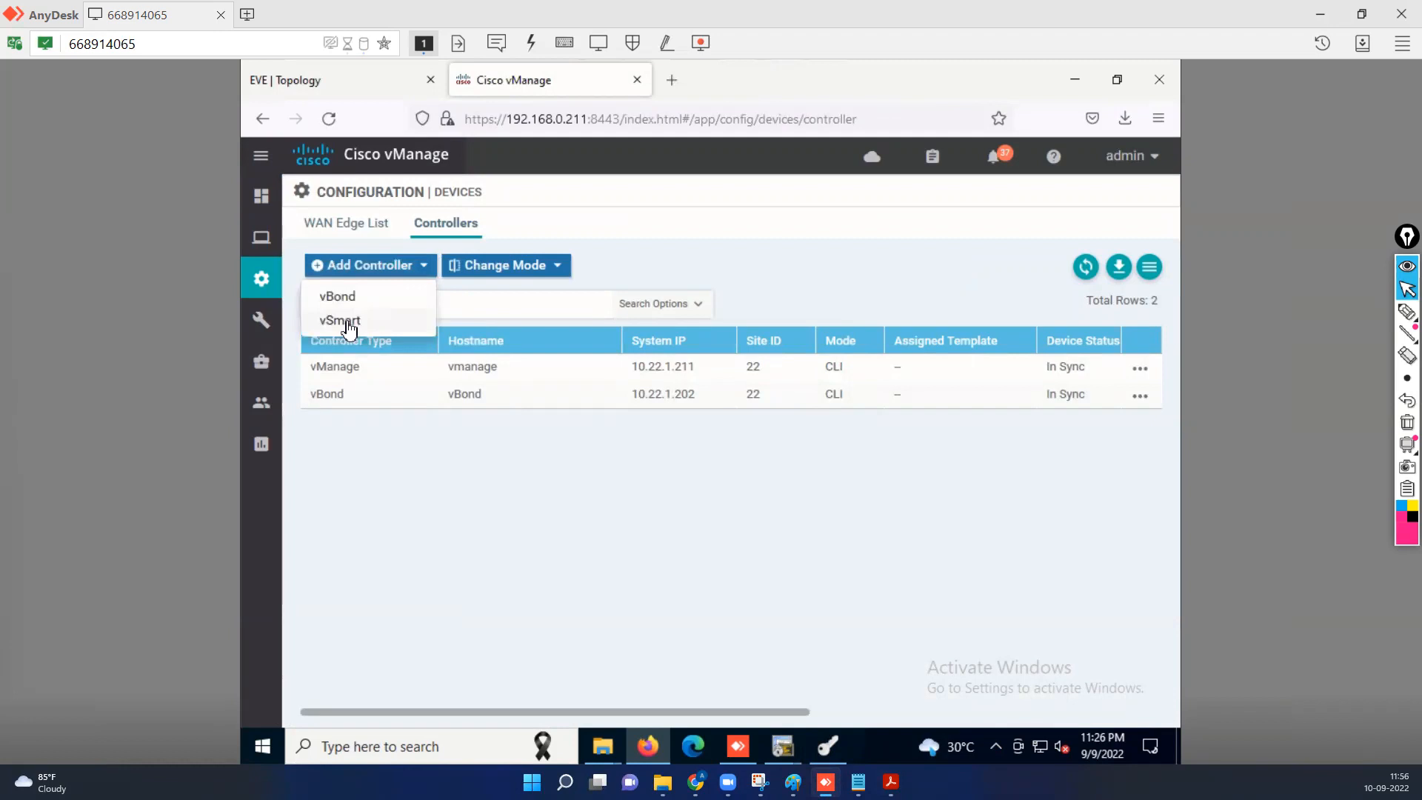
click(347, 323)
click(610, 290)
text(1)
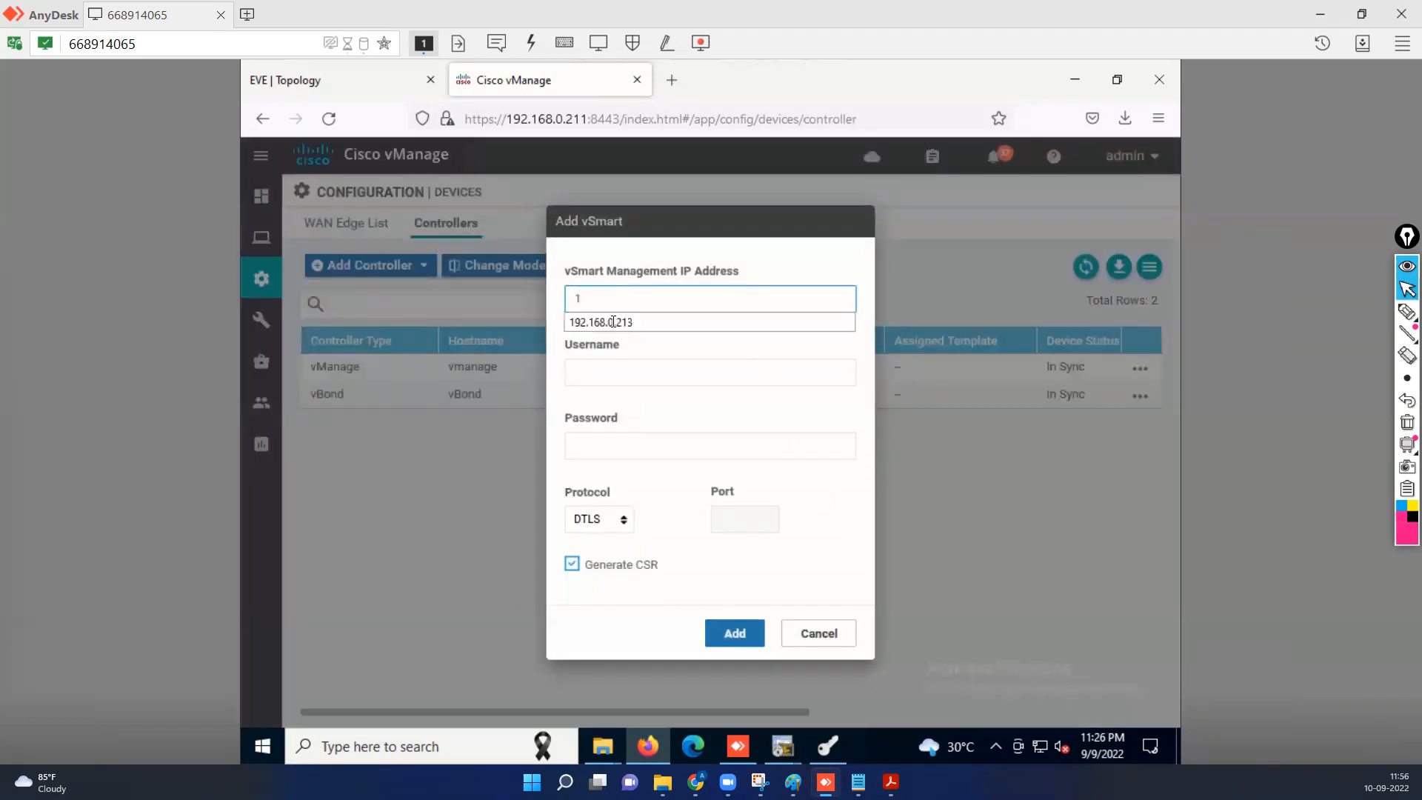
click(613, 322)
click(606, 366)
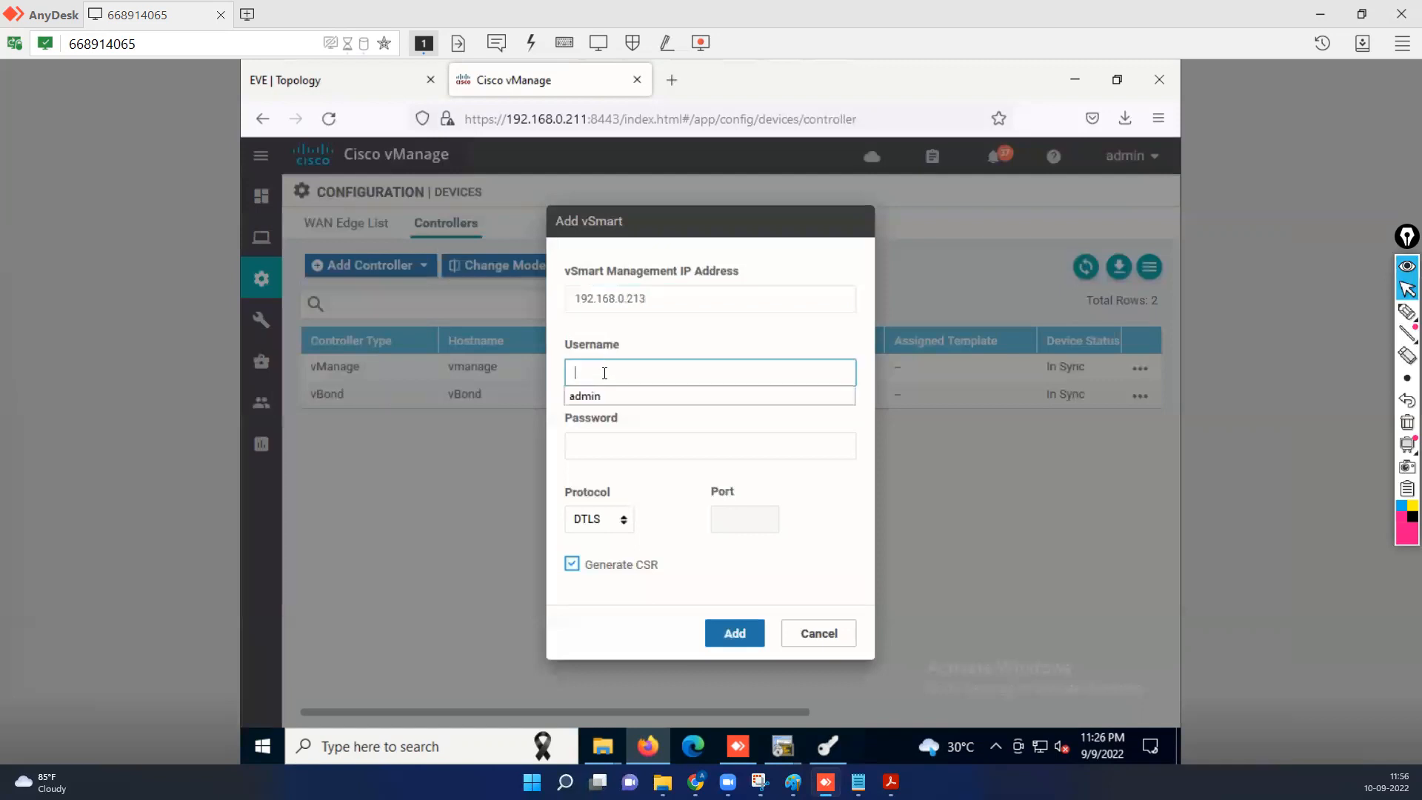
click(596, 400)
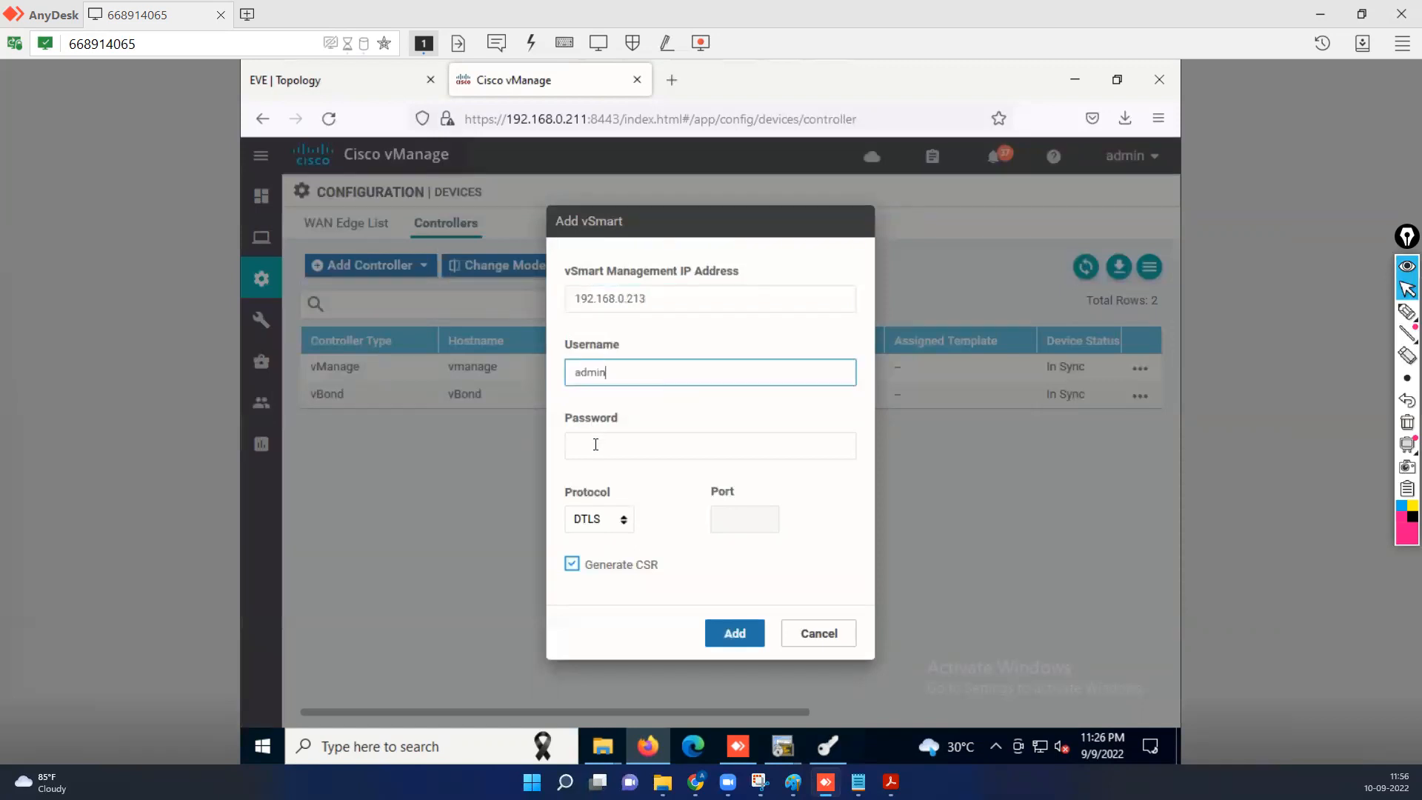
click(596, 445)
text(admin)
key(Tab)
Turn off Generate CSR, add the vSmart, and decline saving the browser login.
click(572, 564)
click(729, 633)
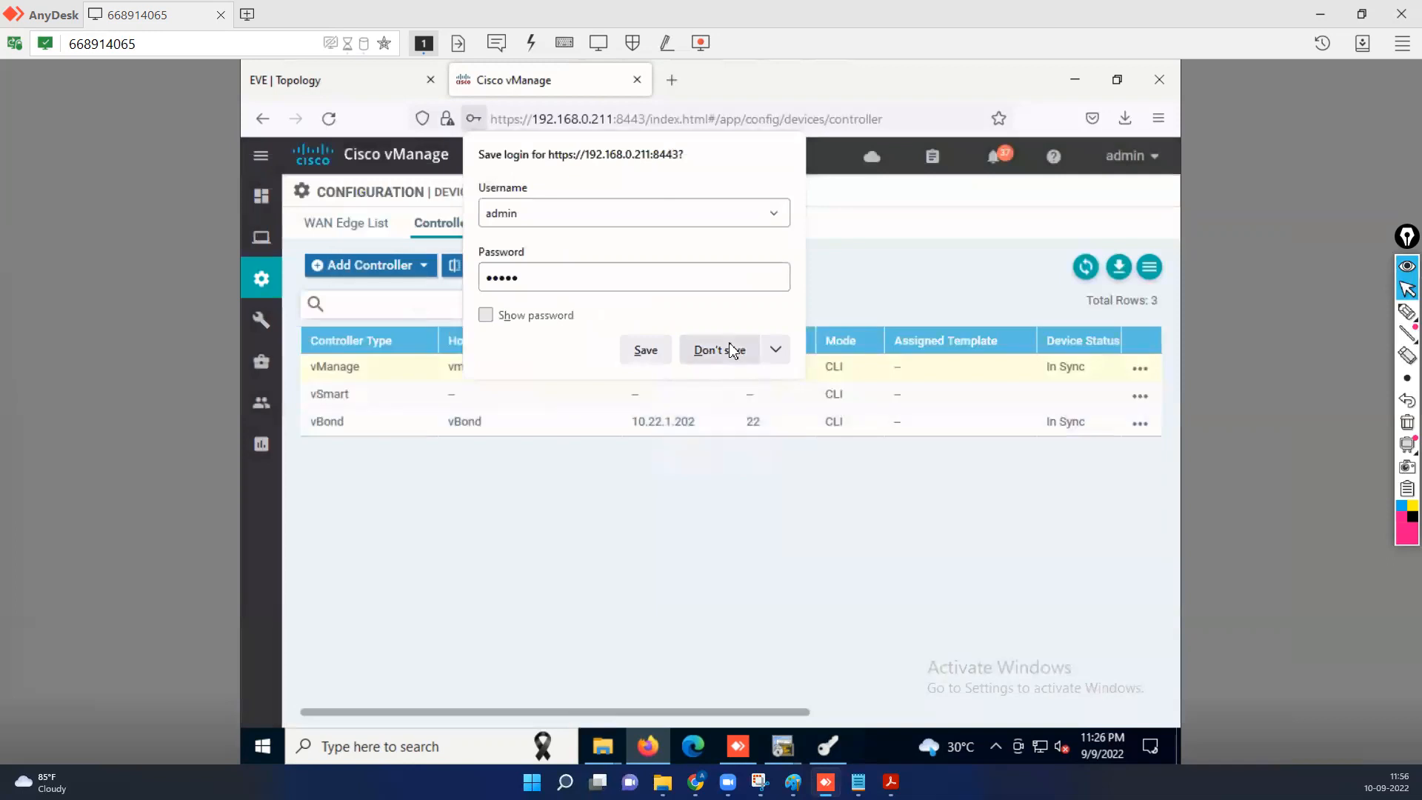
click(732, 350)
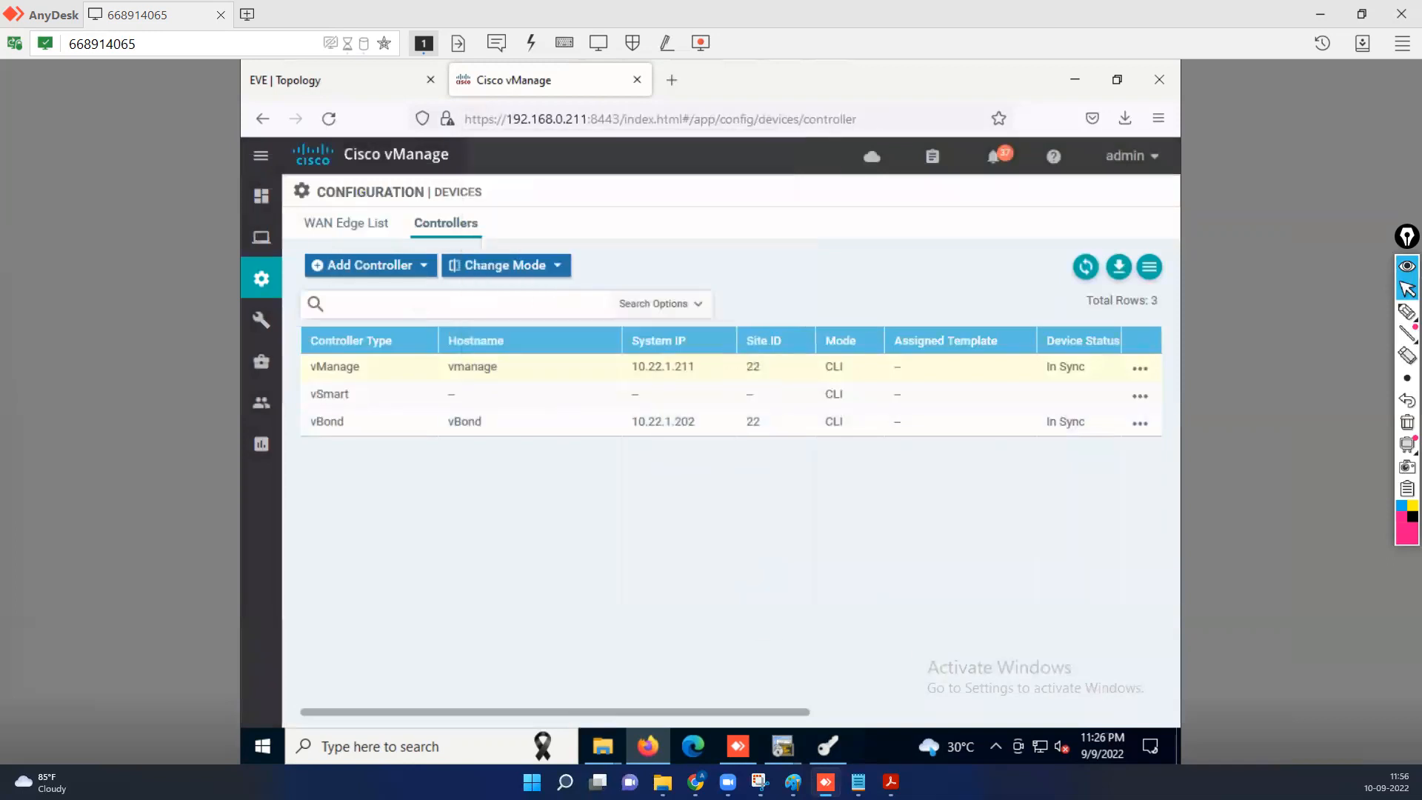
mouse_move(783, 746)
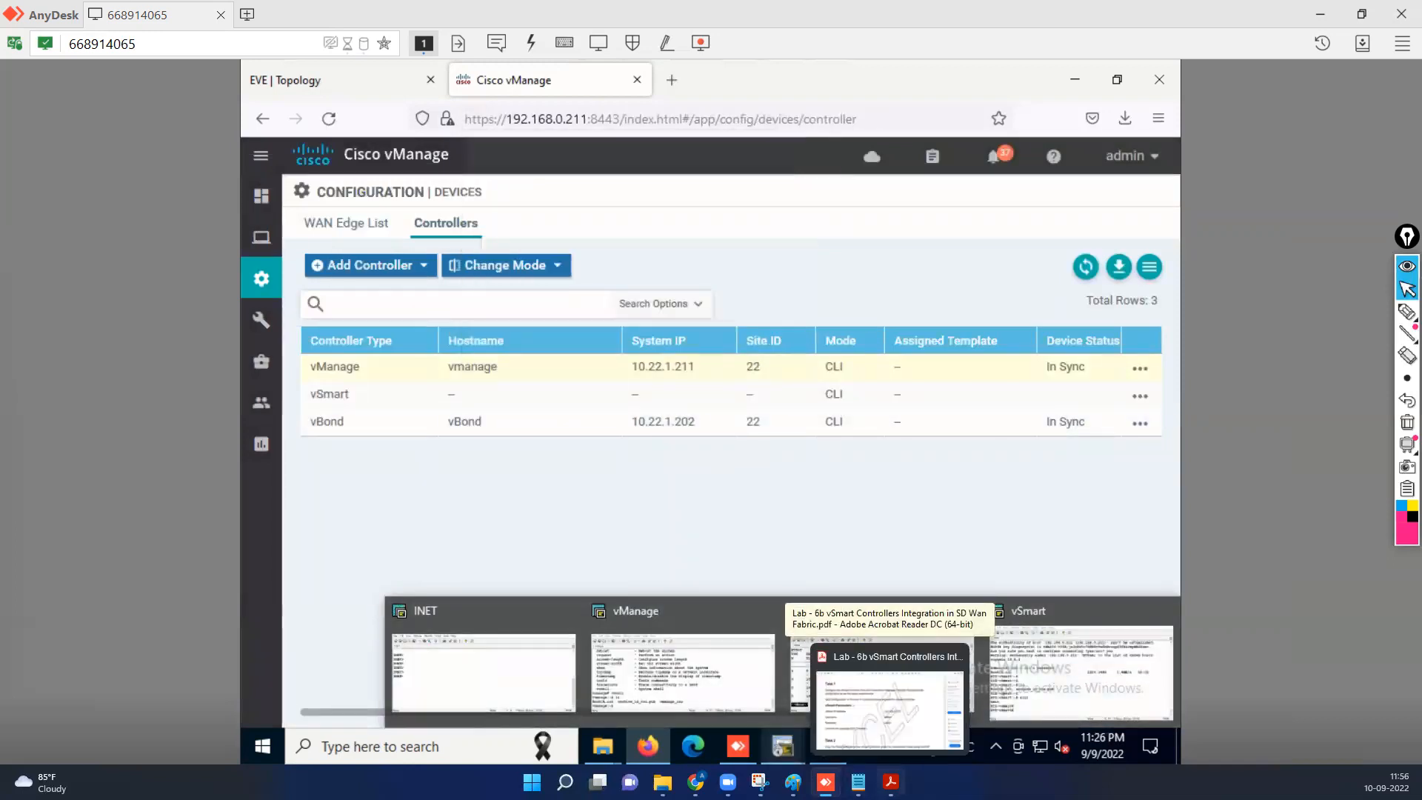
mouse_move(1078, 692)
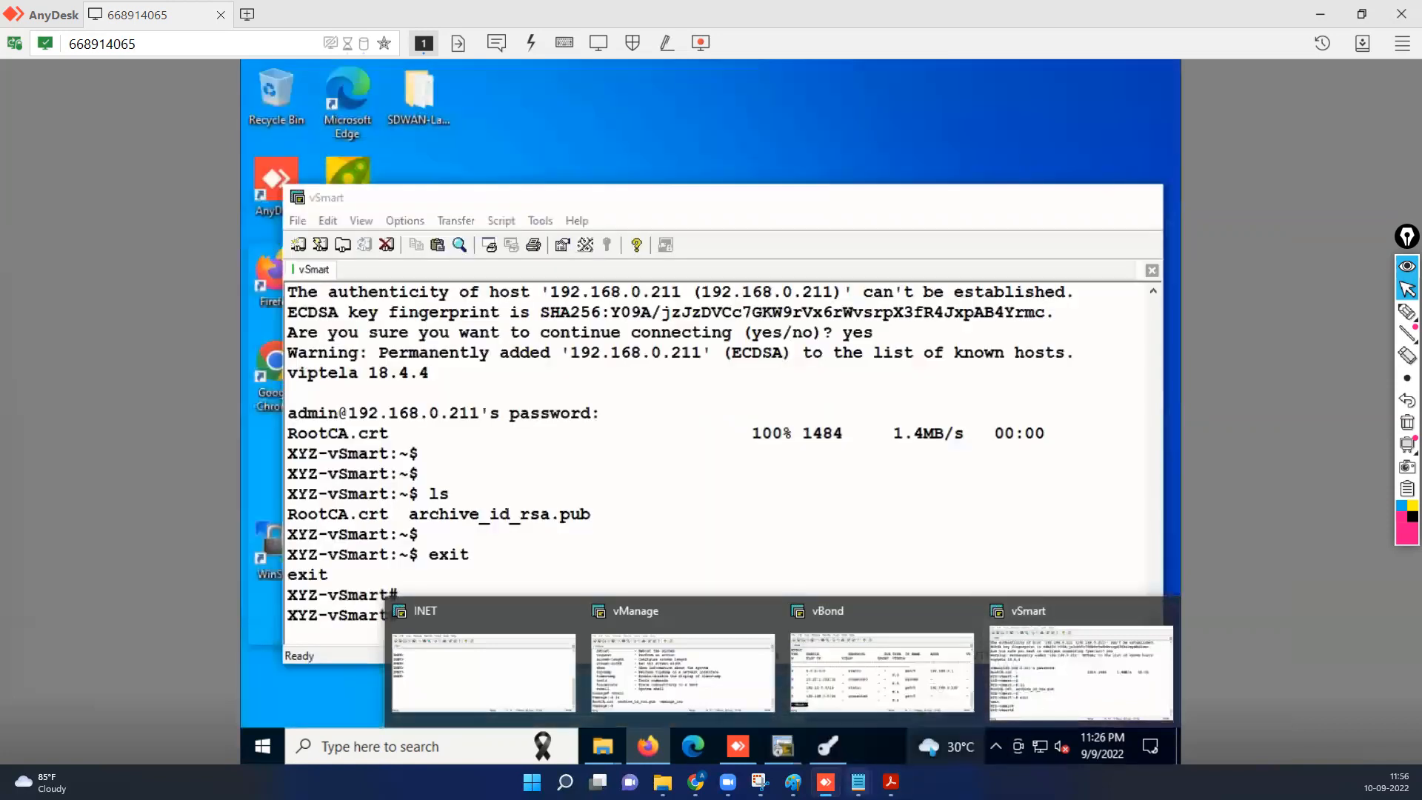
Install the root certificate chain from /home/admin/RootCA.crt on vSmart.
mouse_move(890, 782)
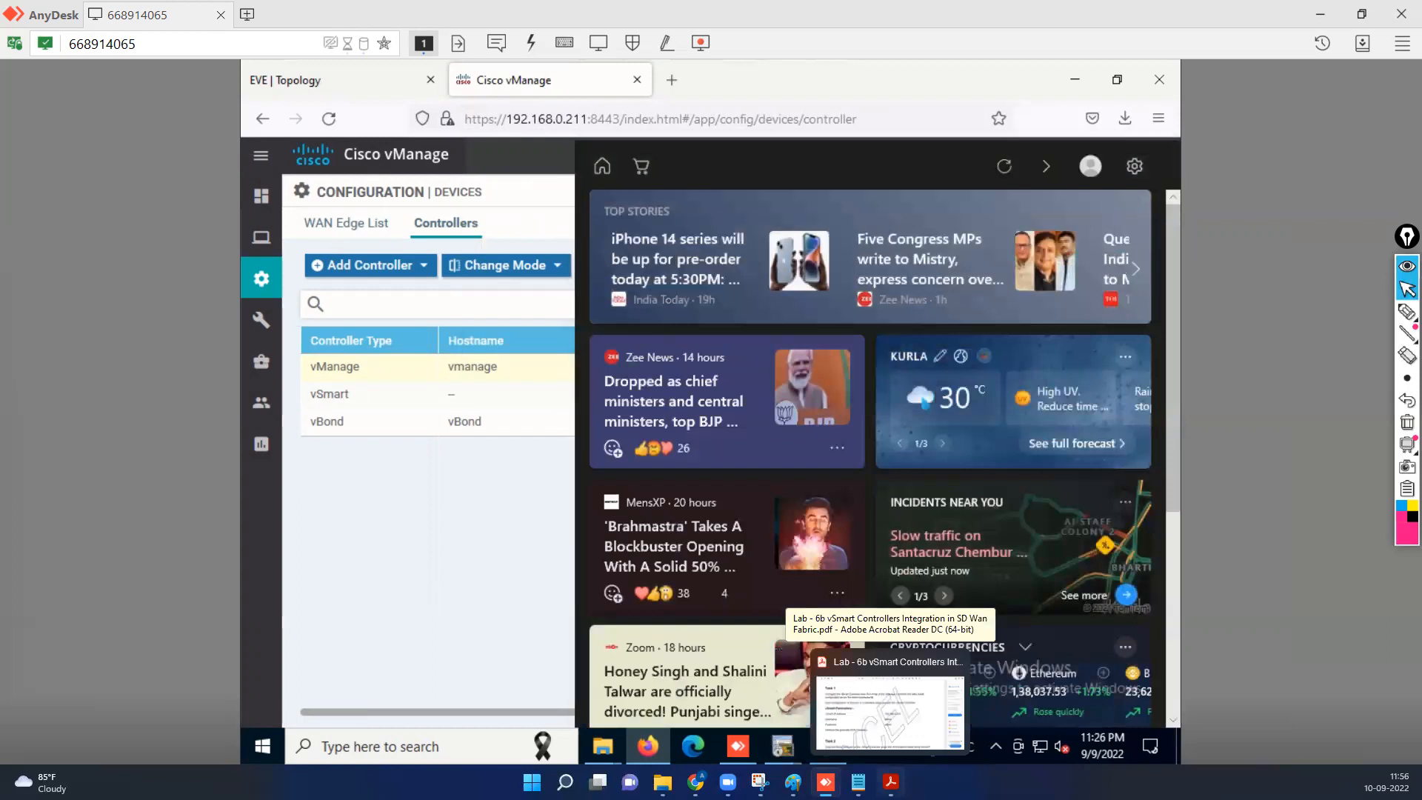
click(1075, 80)
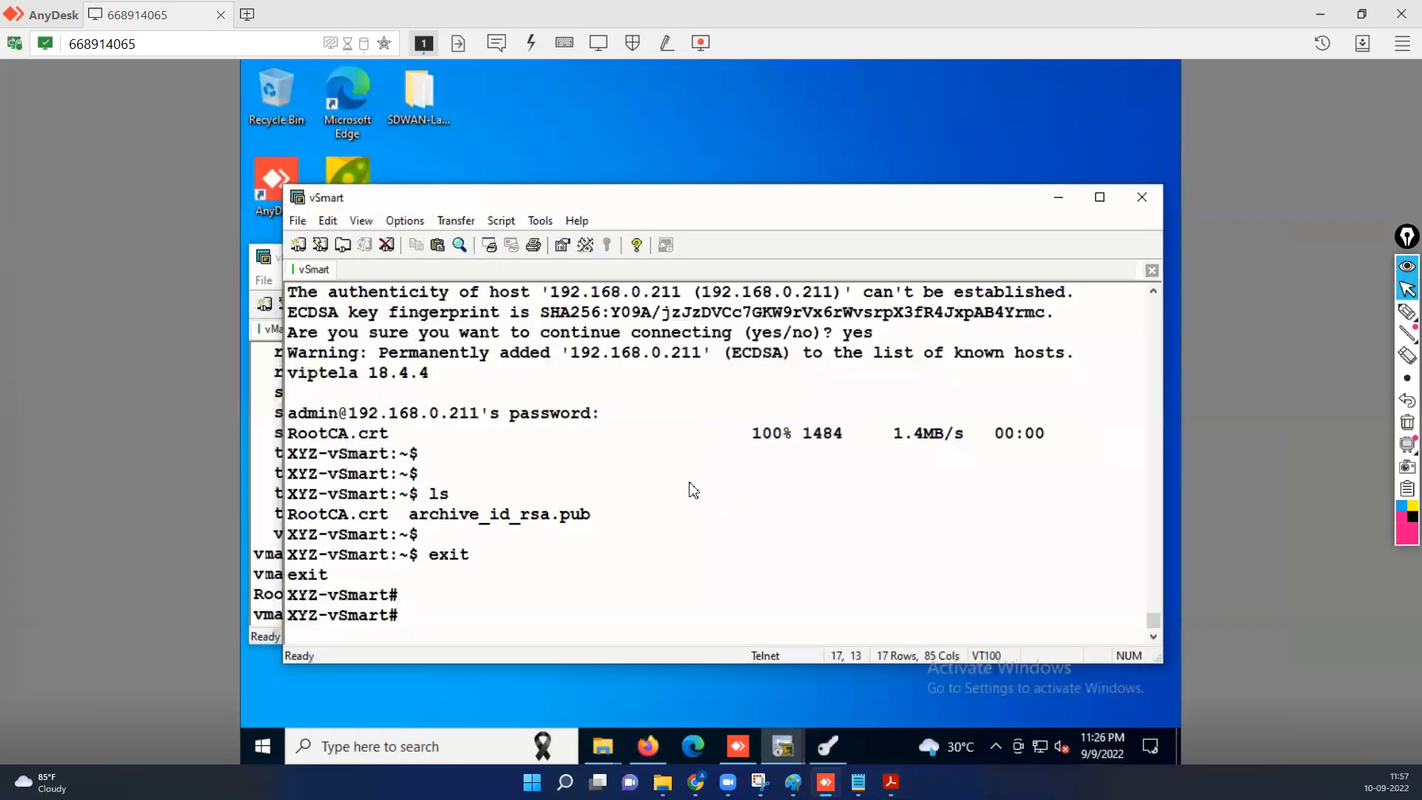
key(Return)
key(Return)
text(request )
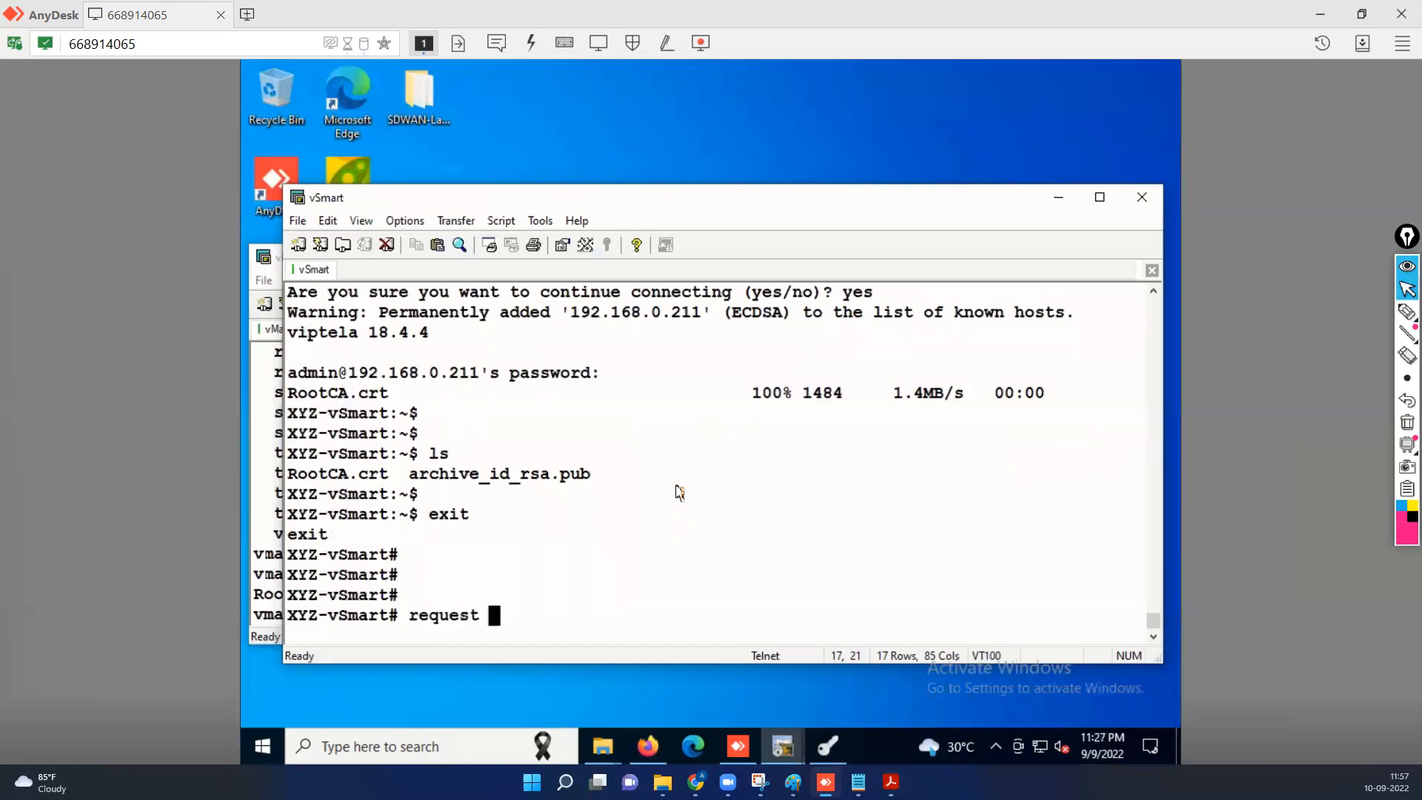
text(ro)
key(Tab)
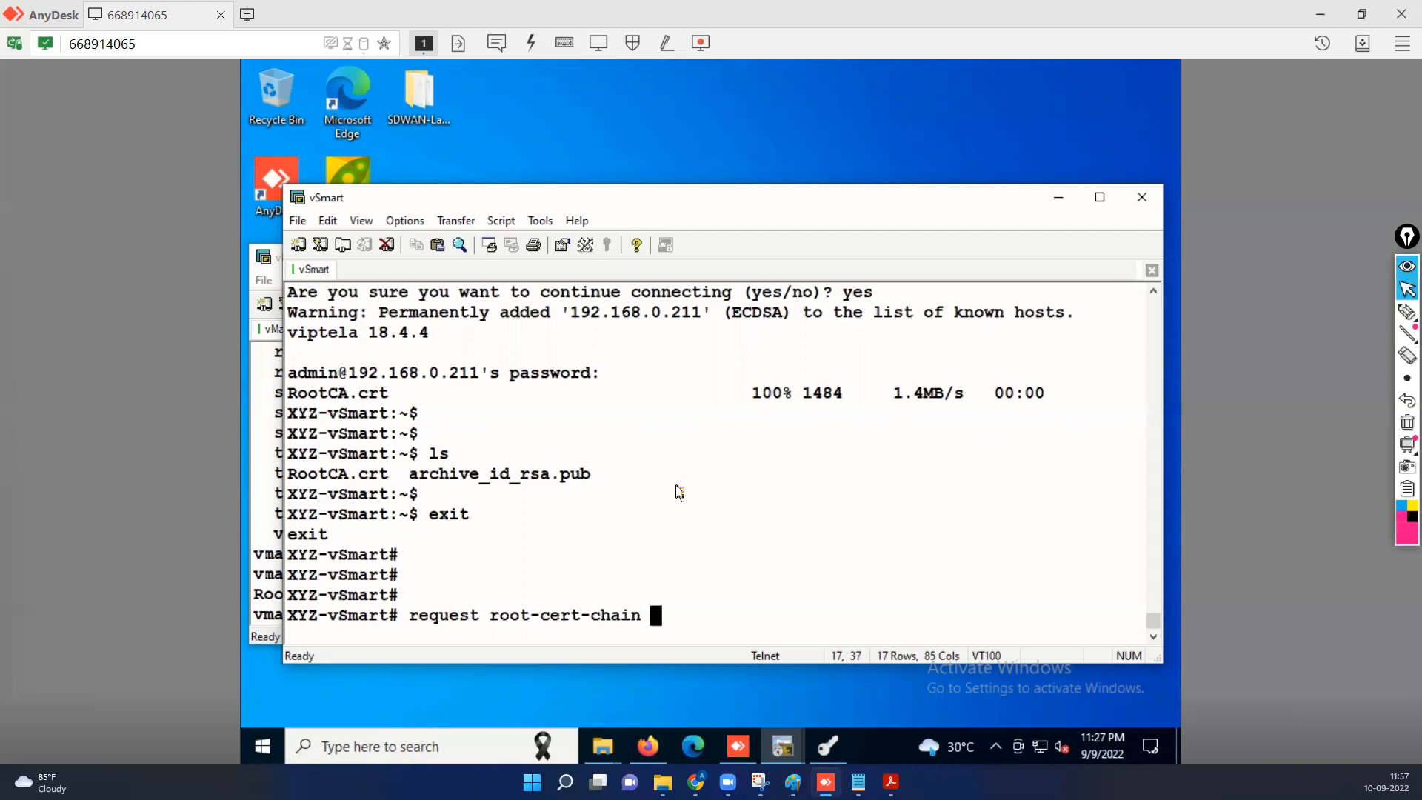
text(i)
key(Tab)
text(/h)
key(Tab)
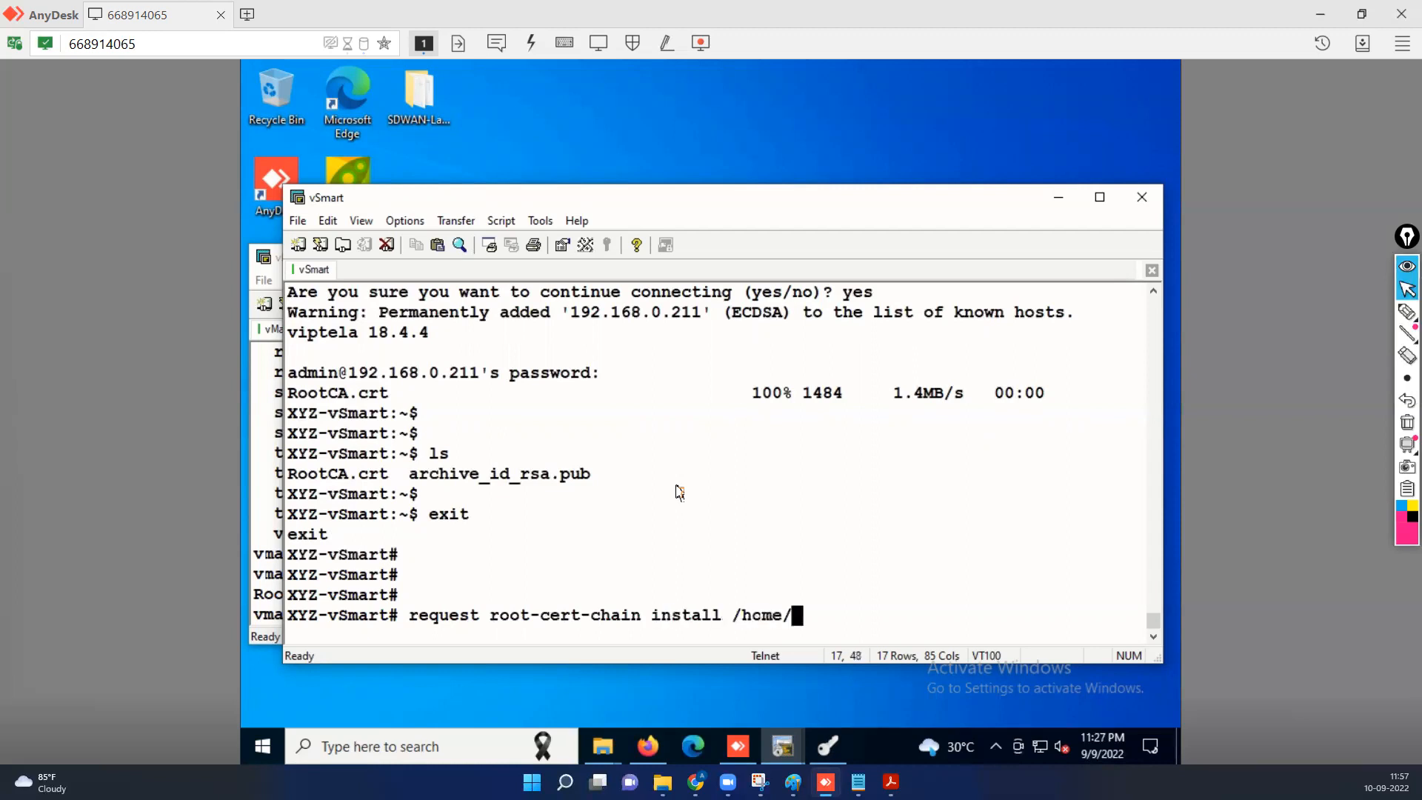
text(a)
key(Tab)
text(R)
key(Tab)
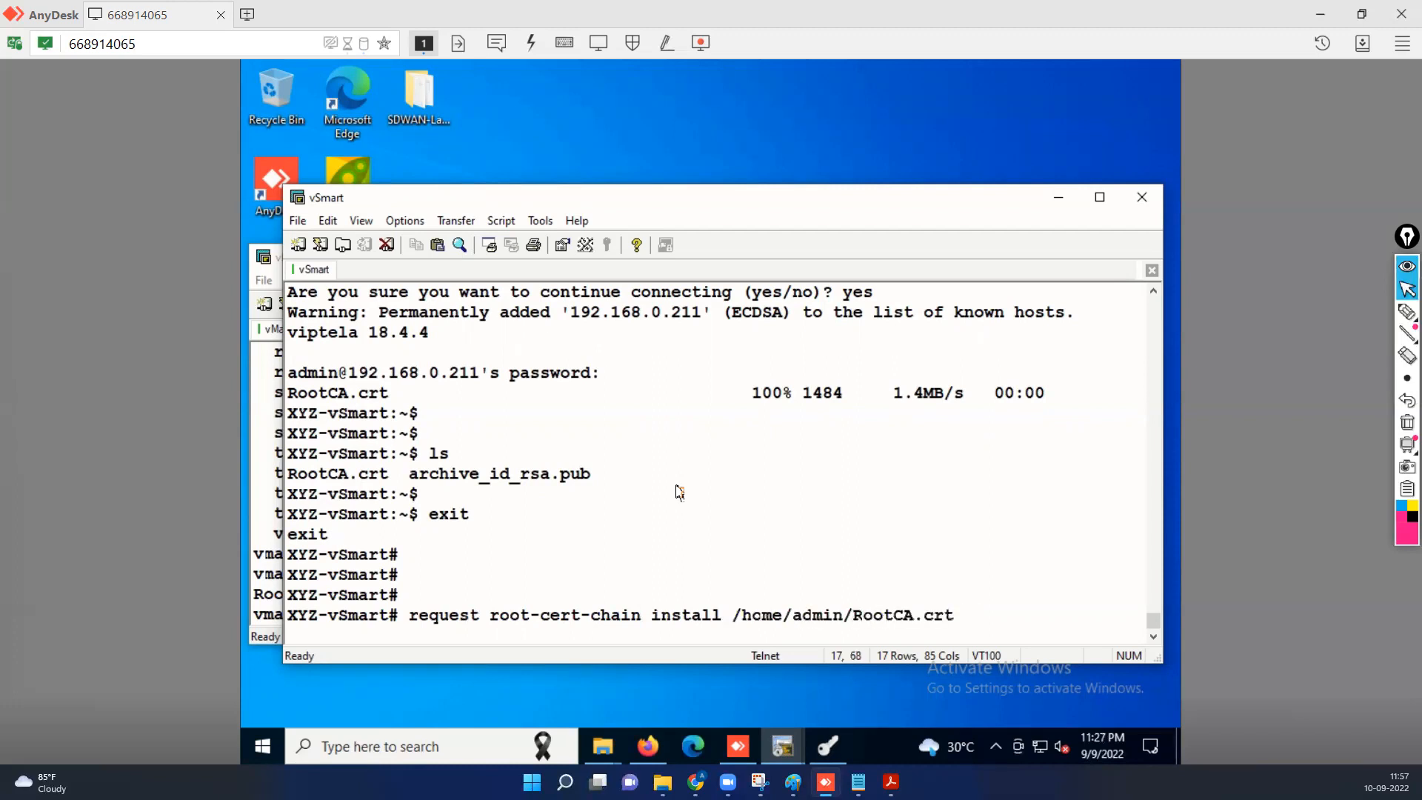
key(Return)
key(Return)
key(Return)
key(Return)
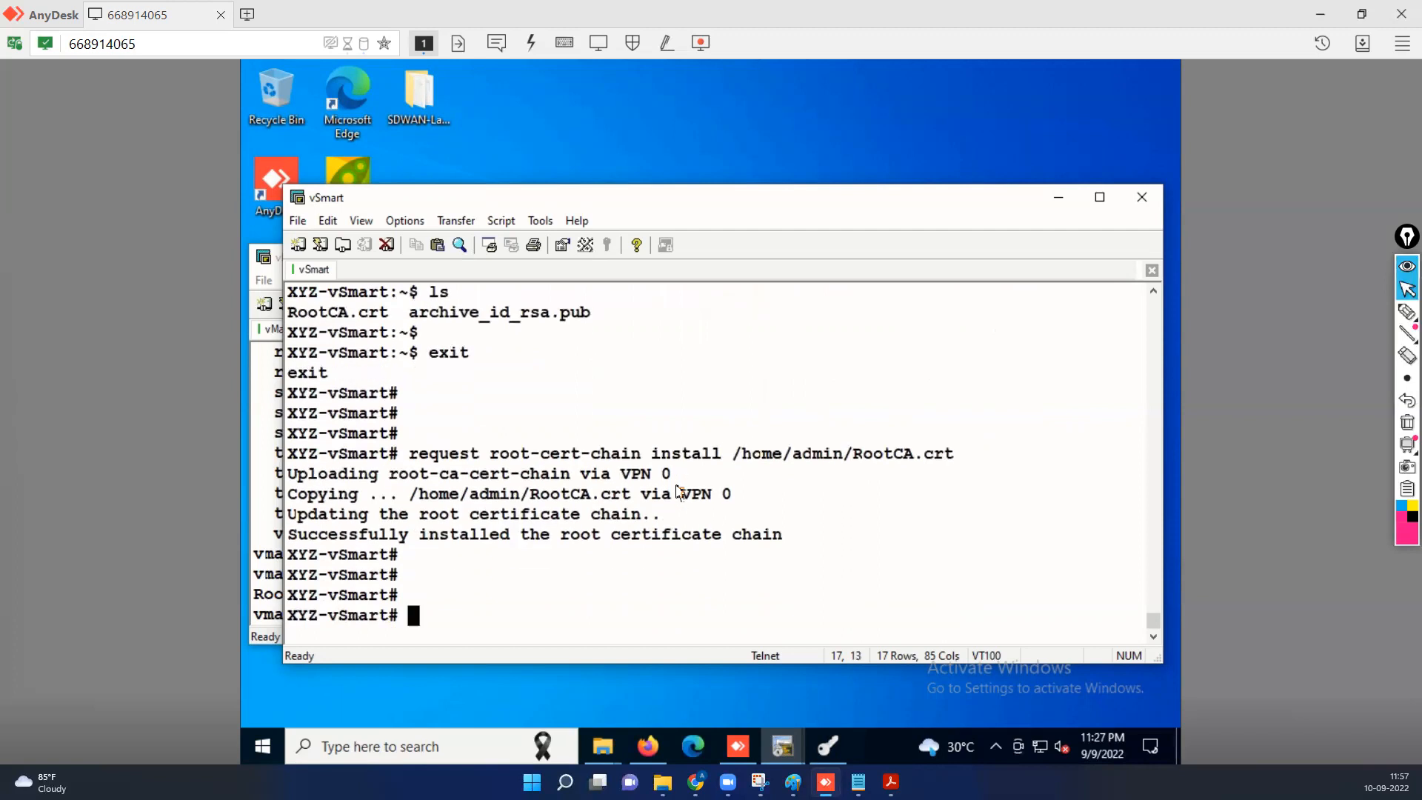
Verify with 'show certificate root-ca-cert | inc TES' that TESTLAB-SDWAN is issuer and subject.
text(sh cer)
key(Tab)
text(ro)
key(Tab)
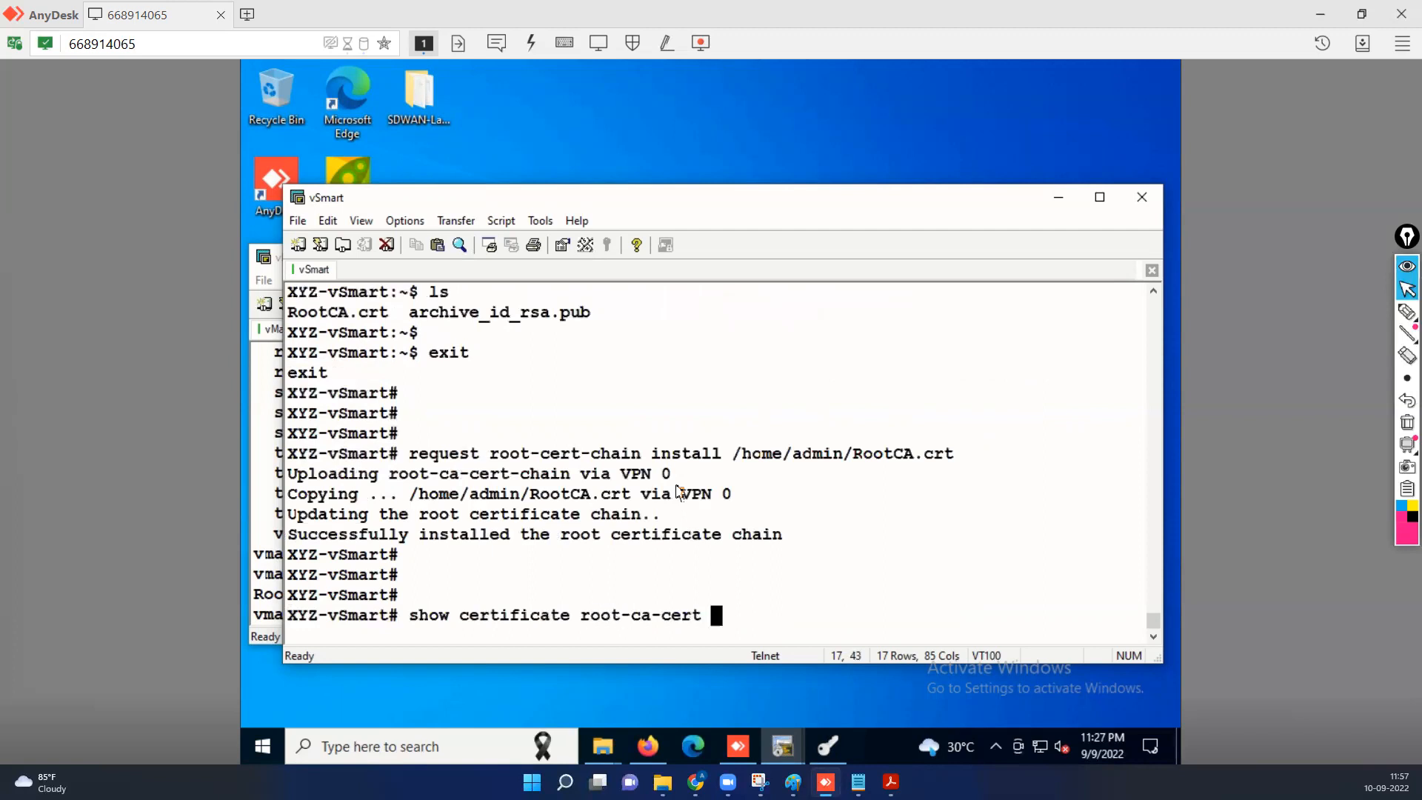
text(| inc TES)
key(Return)
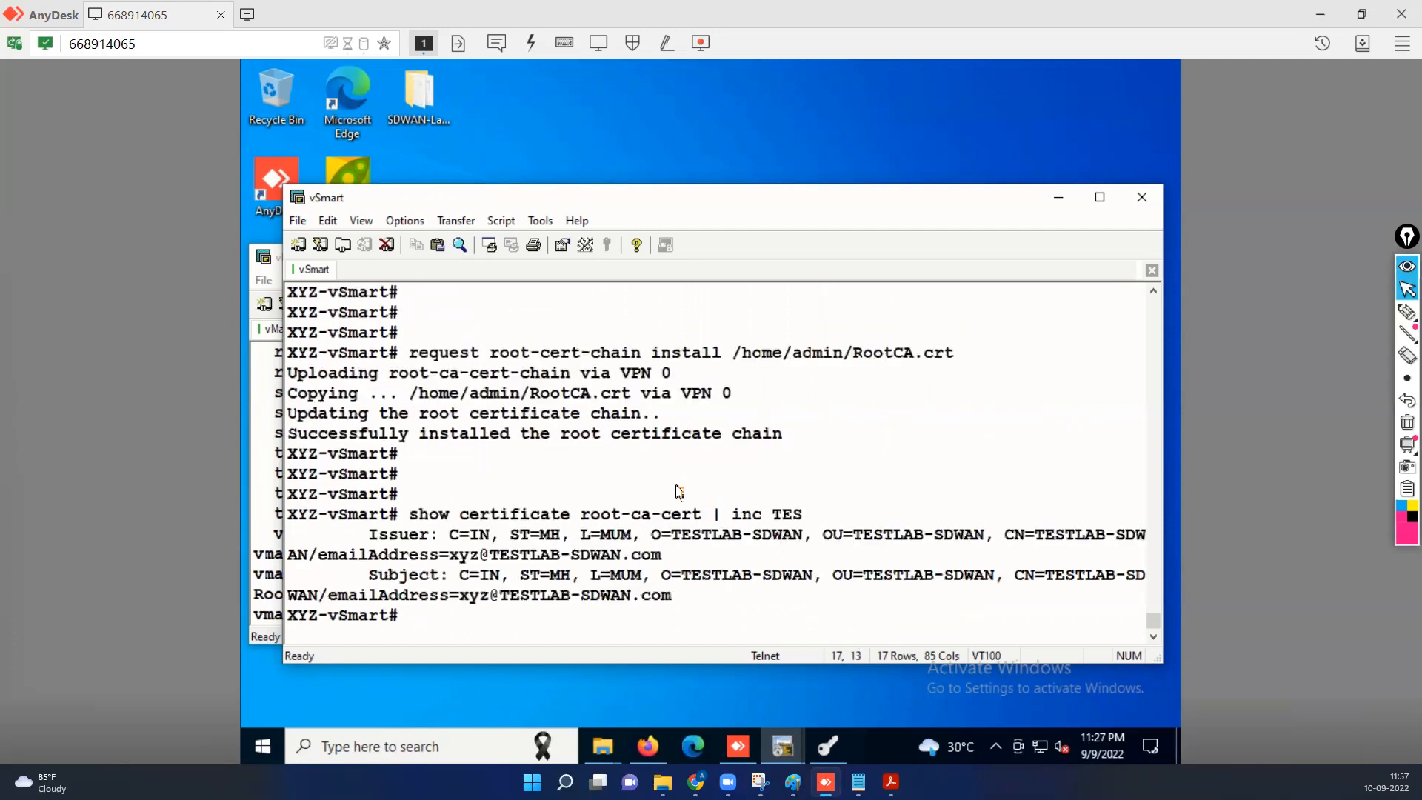
key(Return)
key(Return)
key(Return)
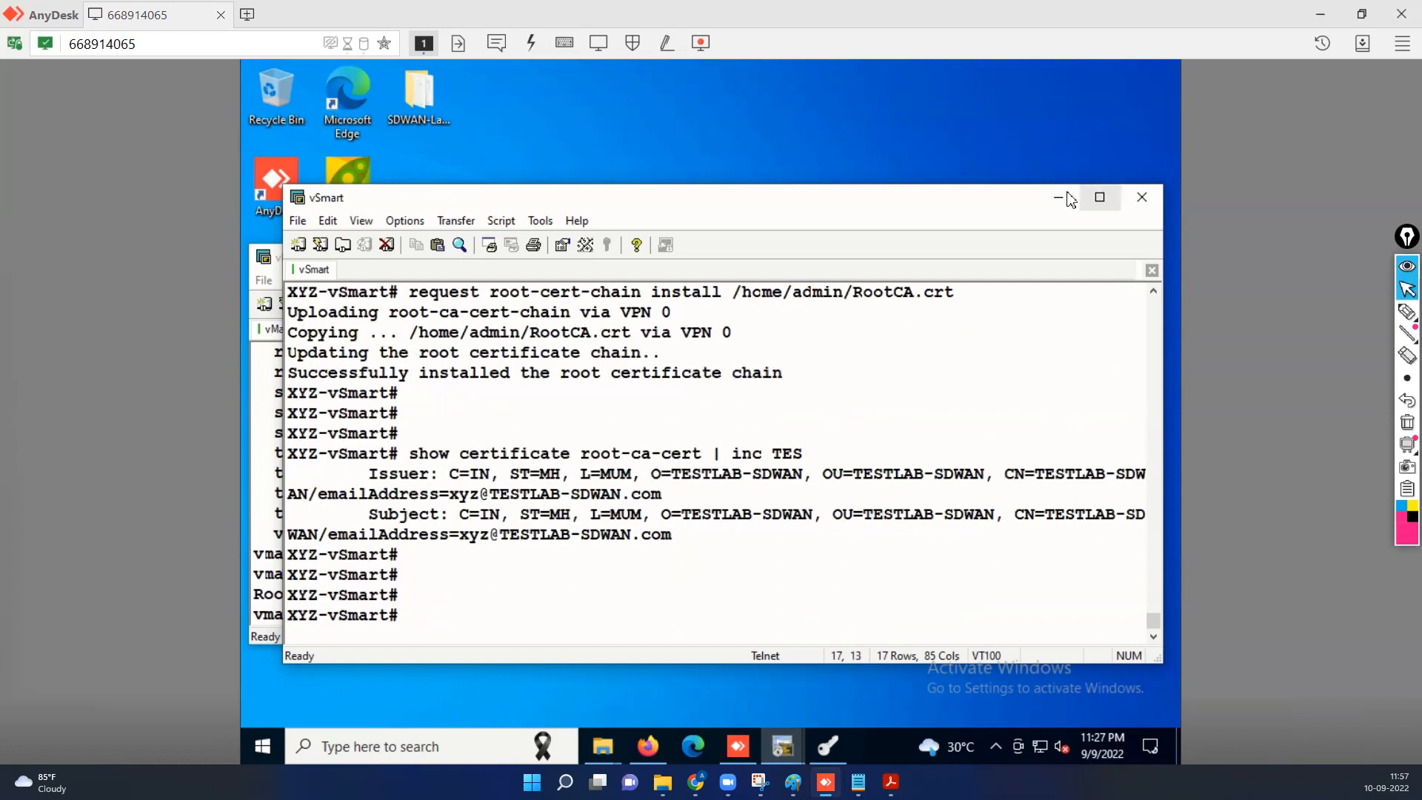
Open the Controllers certificates page in vManage.
click(1060, 197)
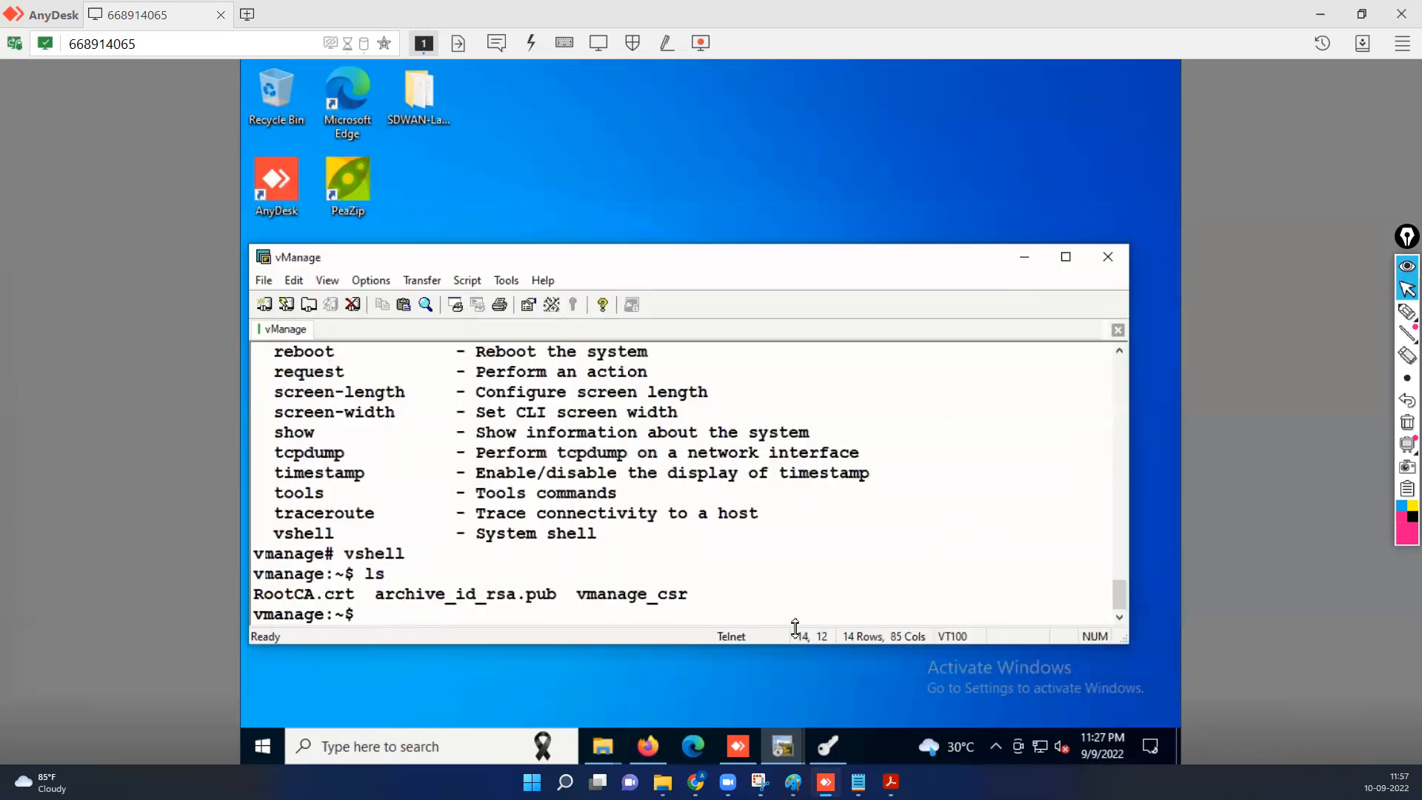
mouse_move(657, 759)
click(619, 635)
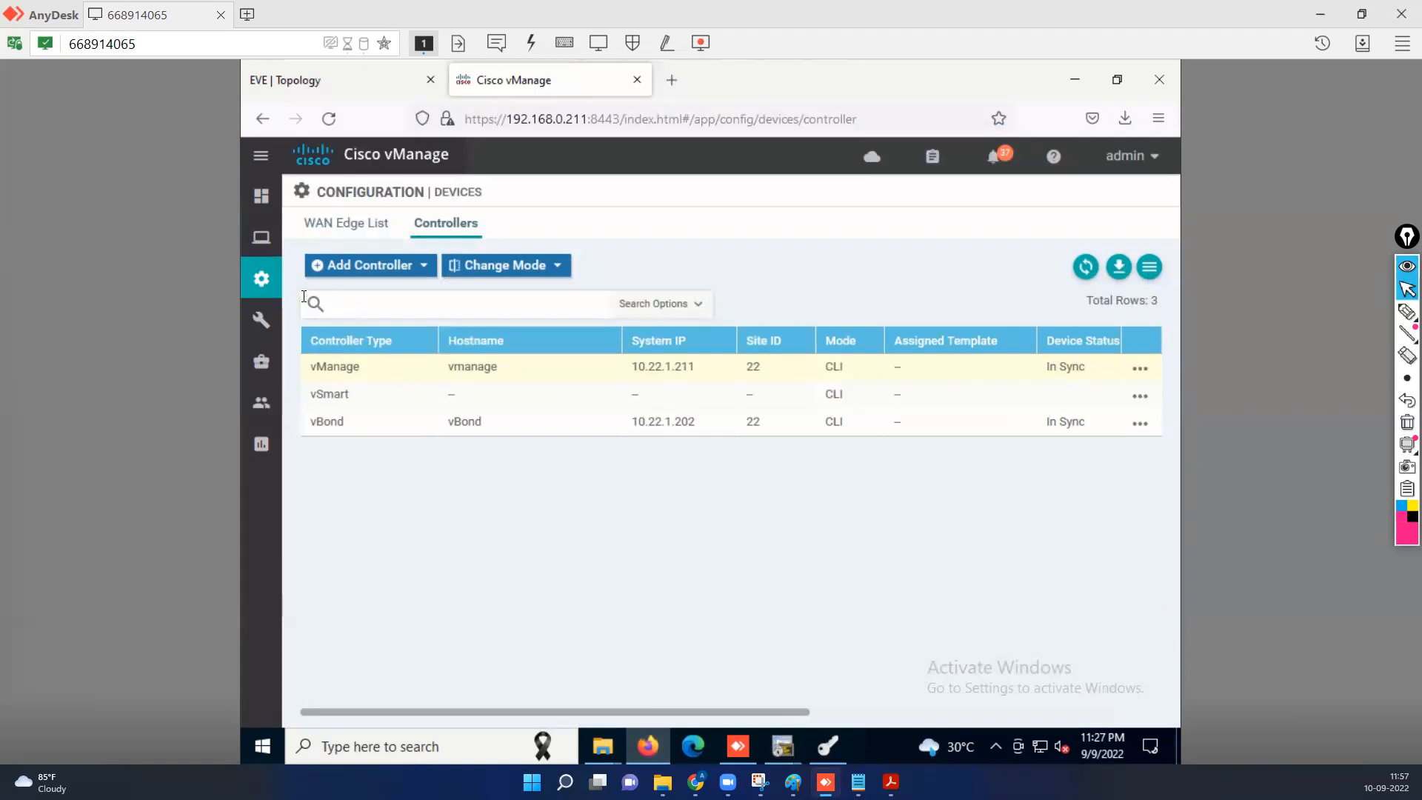
mouse_move(275, 291)
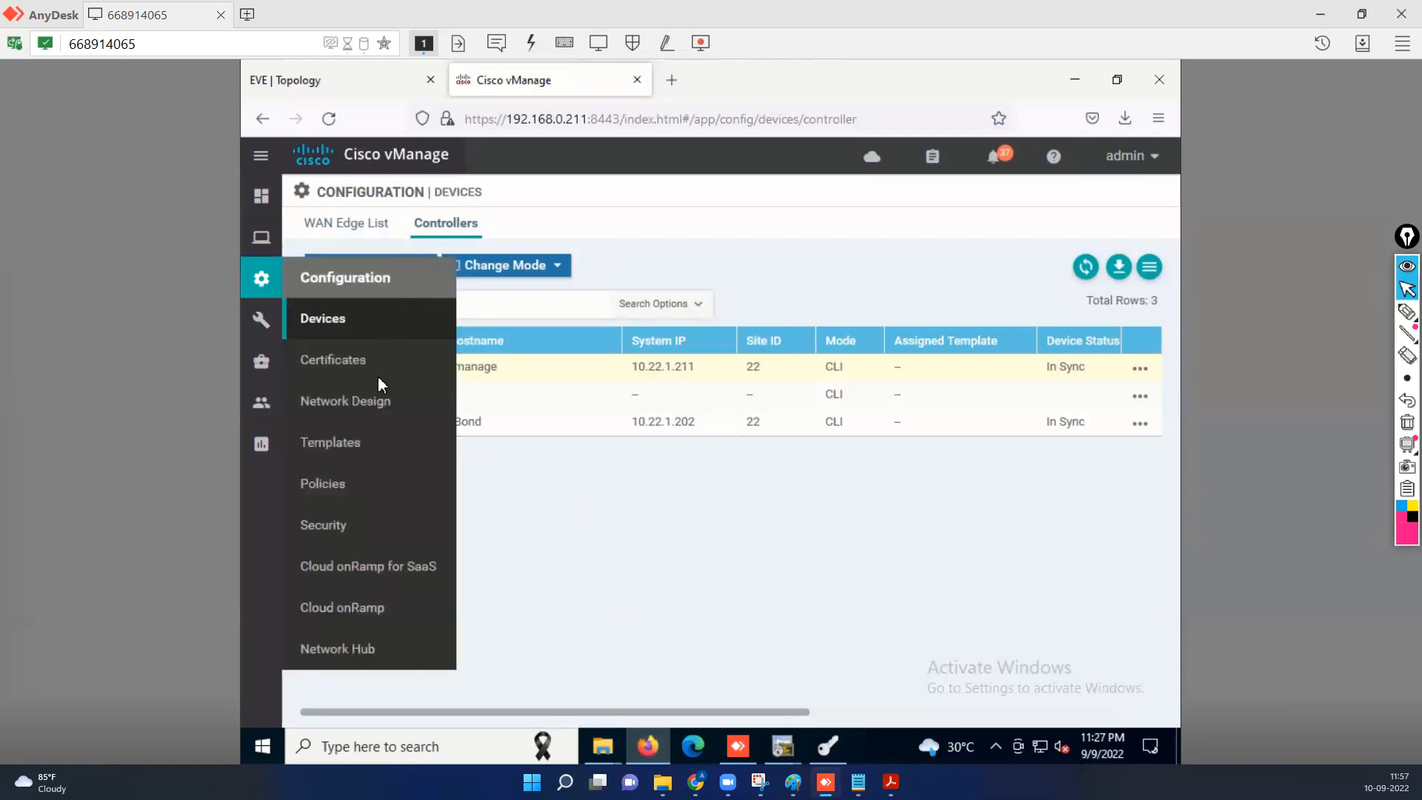
click(357, 362)
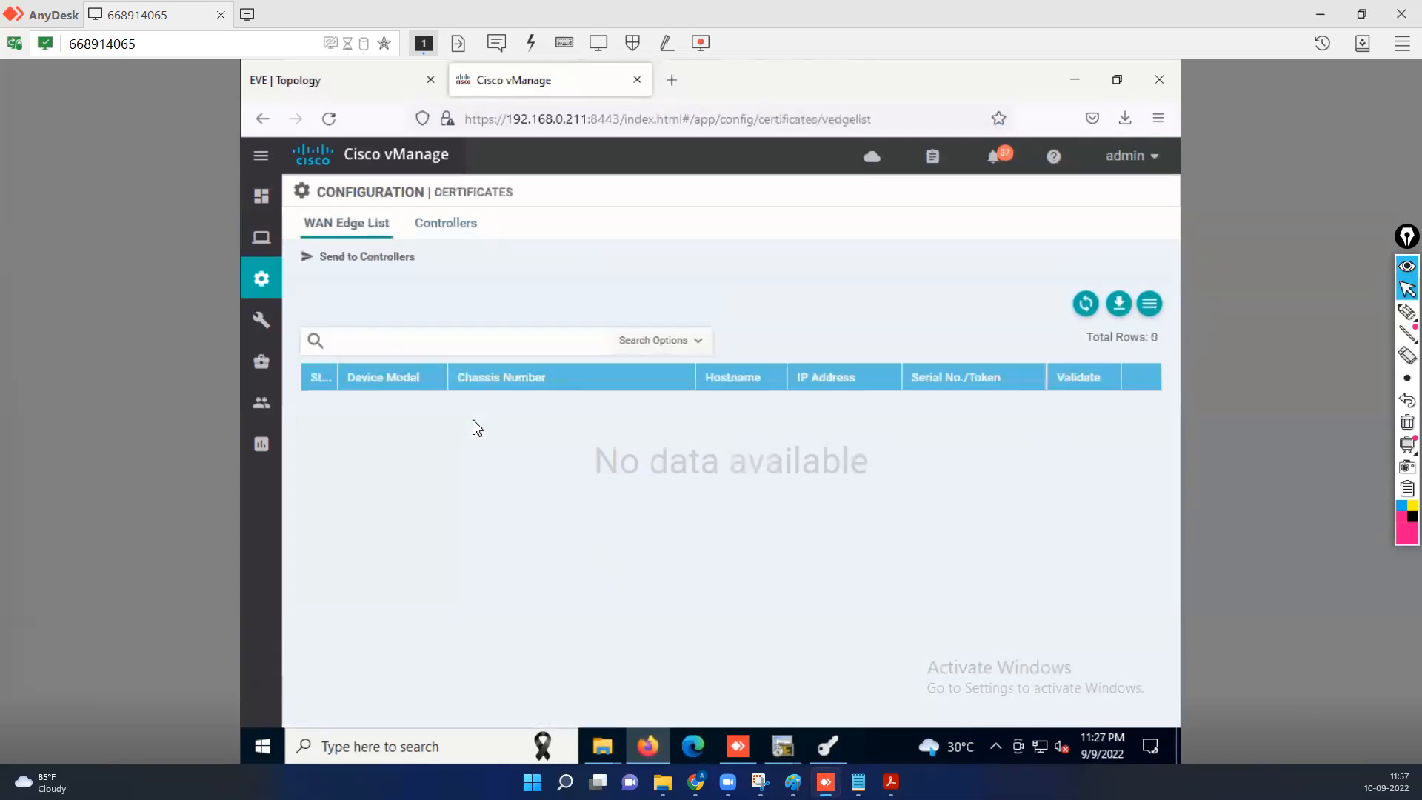
click(459, 229)
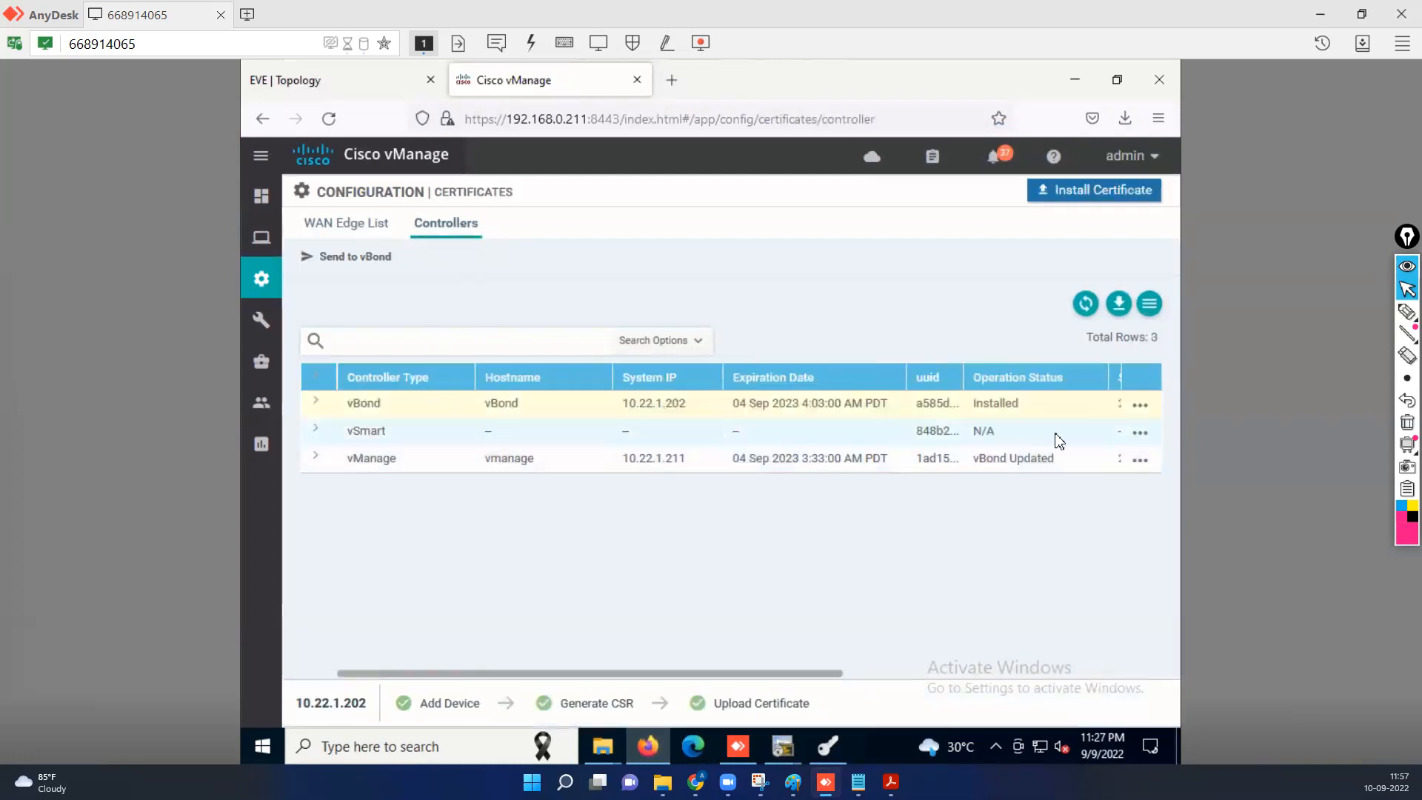
Generate the vSmart CSR, download it as undefined.csr, and close the dialog.
click(1141, 434)
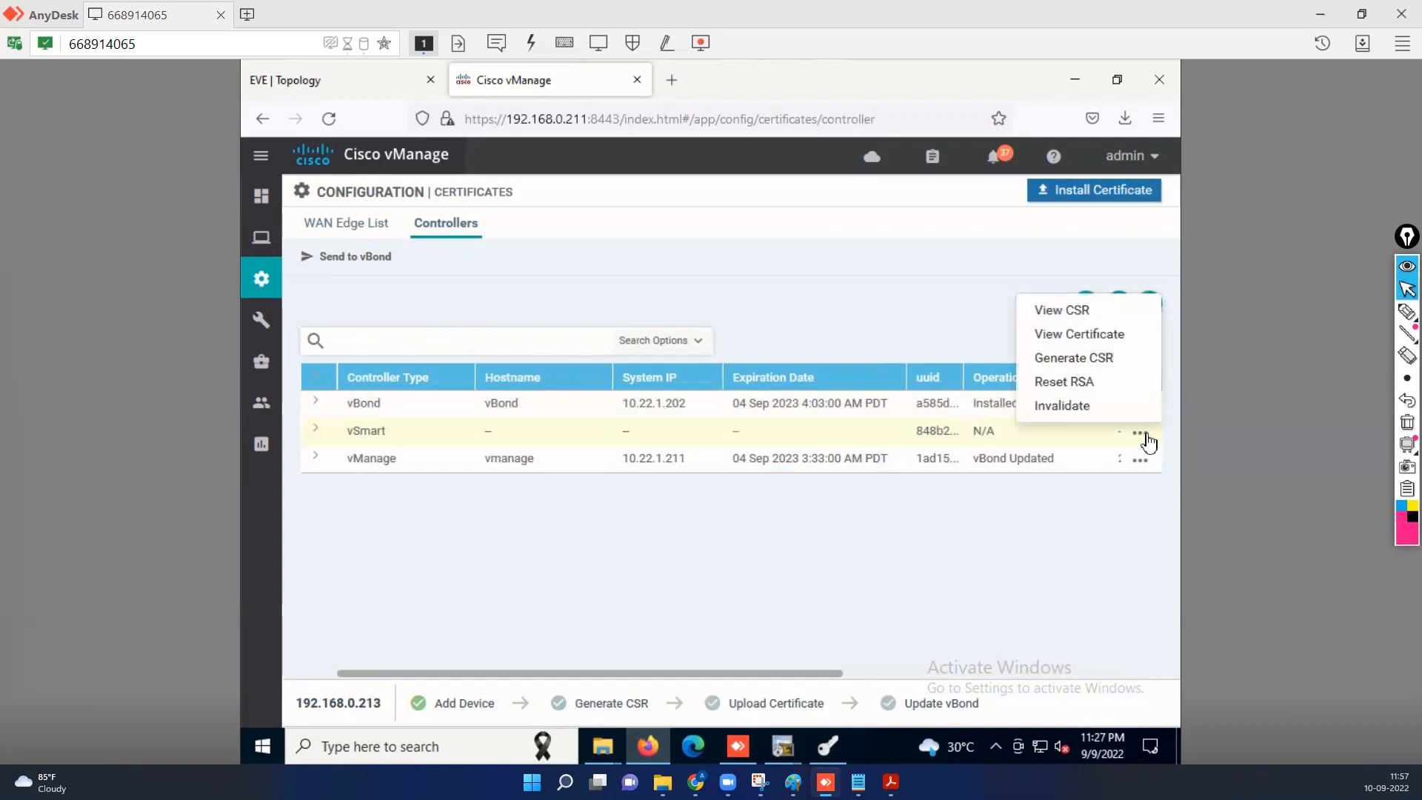
click(1111, 361)
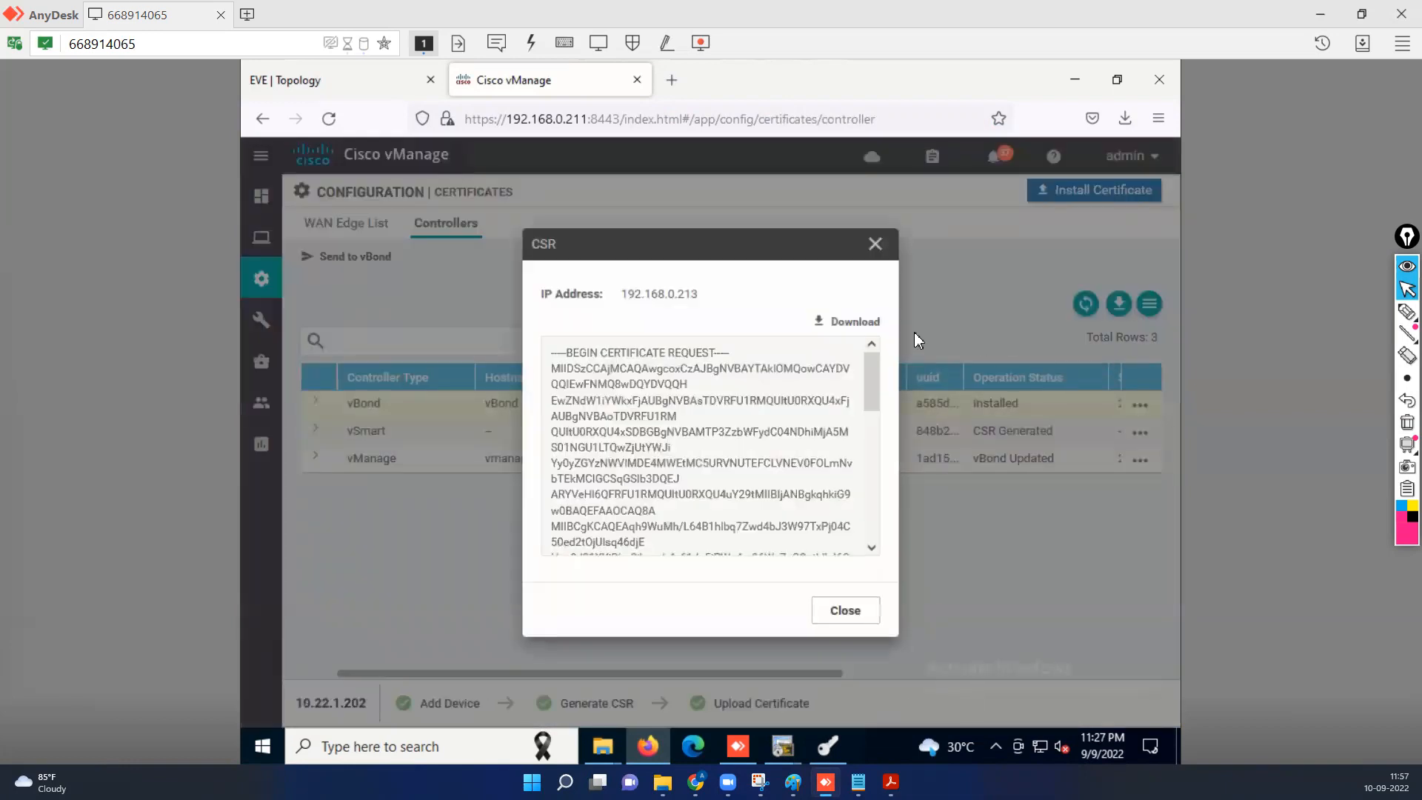
click(856, 323)
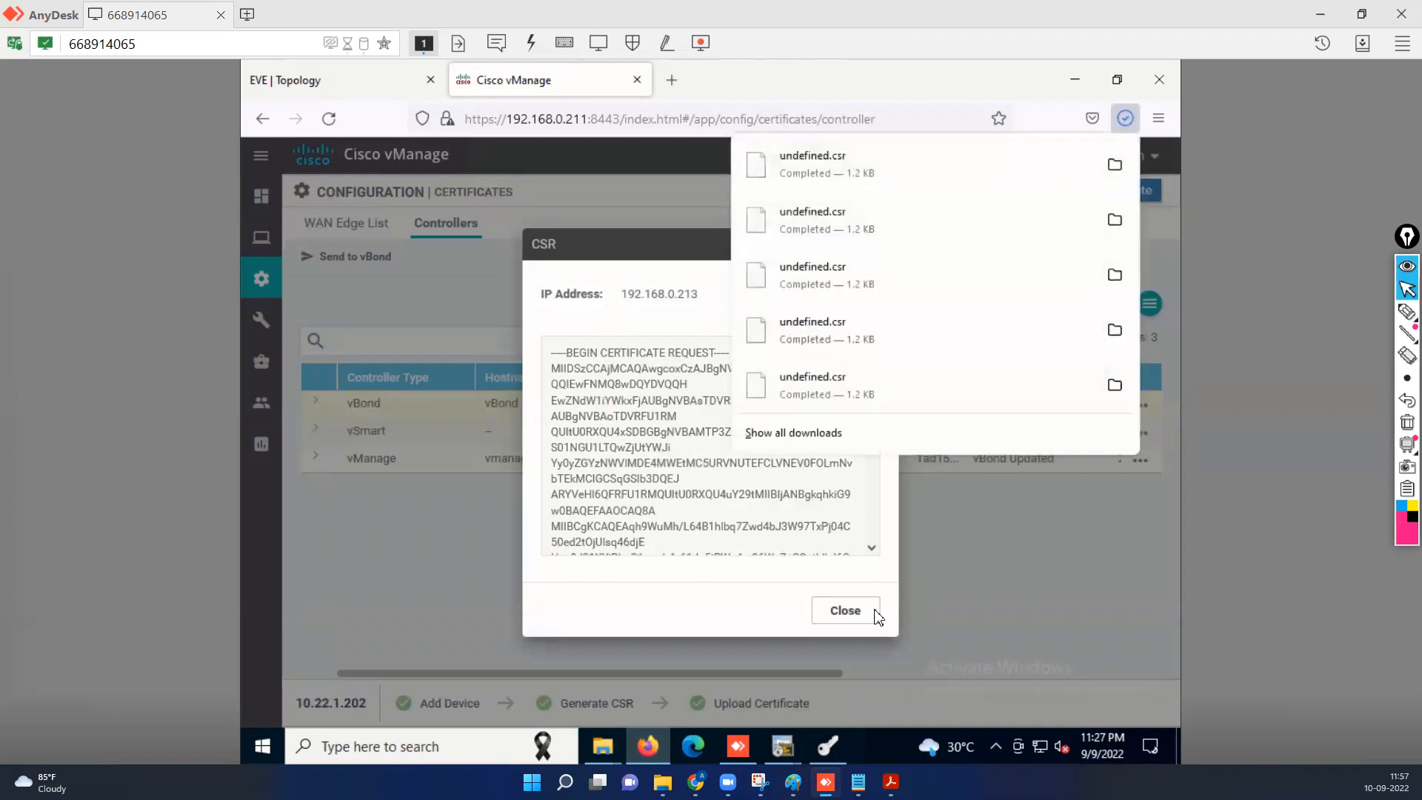
click(845, 611)
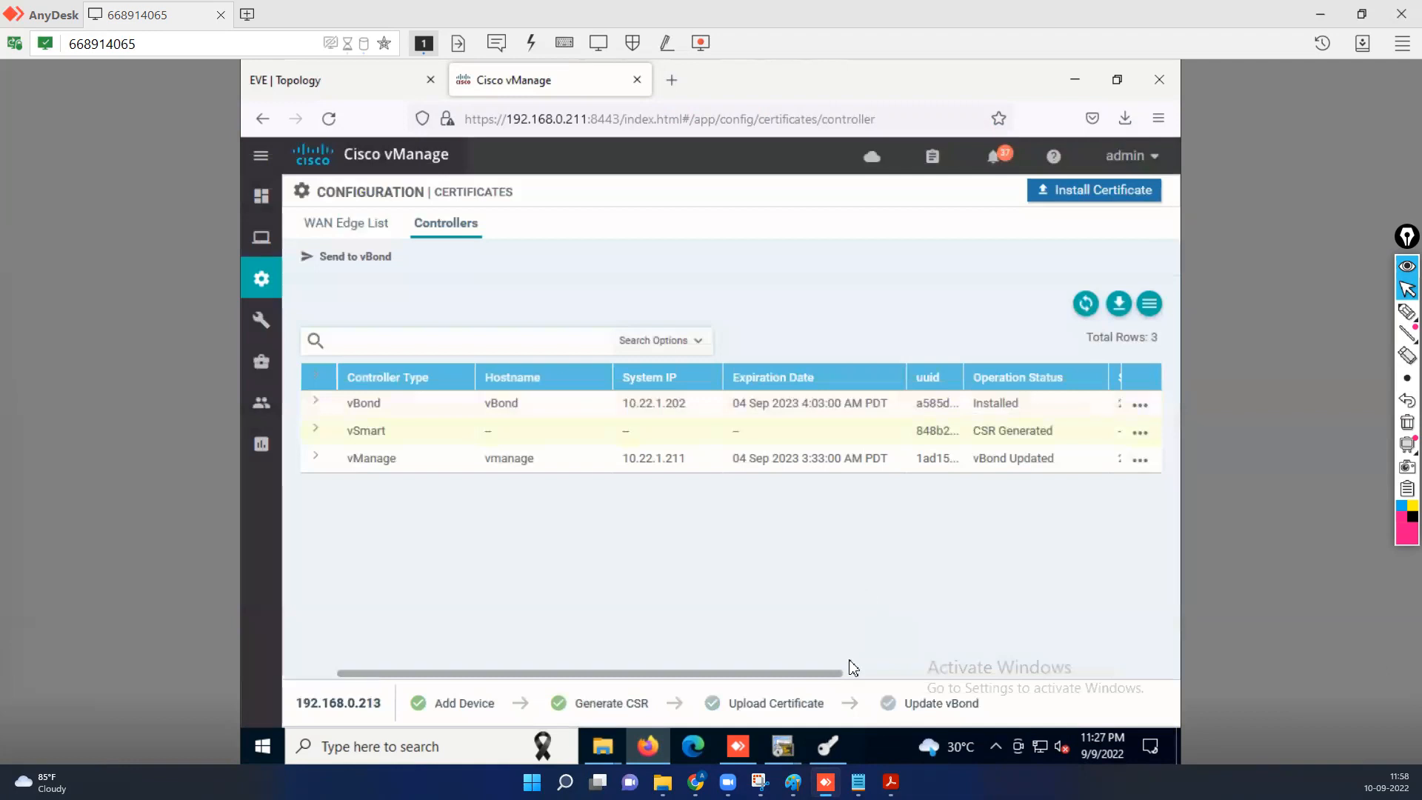
click(833, 749)
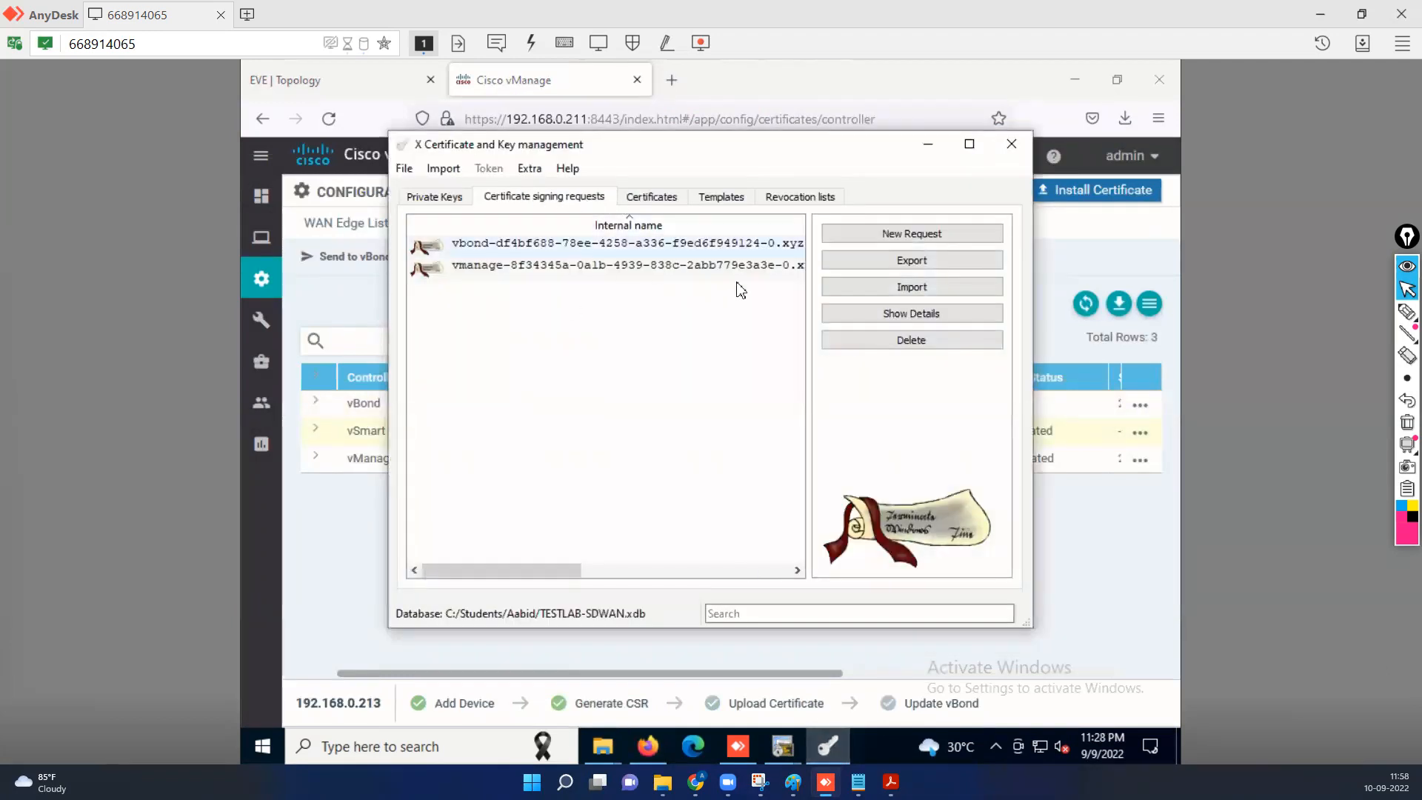
Import undefined.csr from Downloads into XCA and select the vsmart request.
click(914, 293)
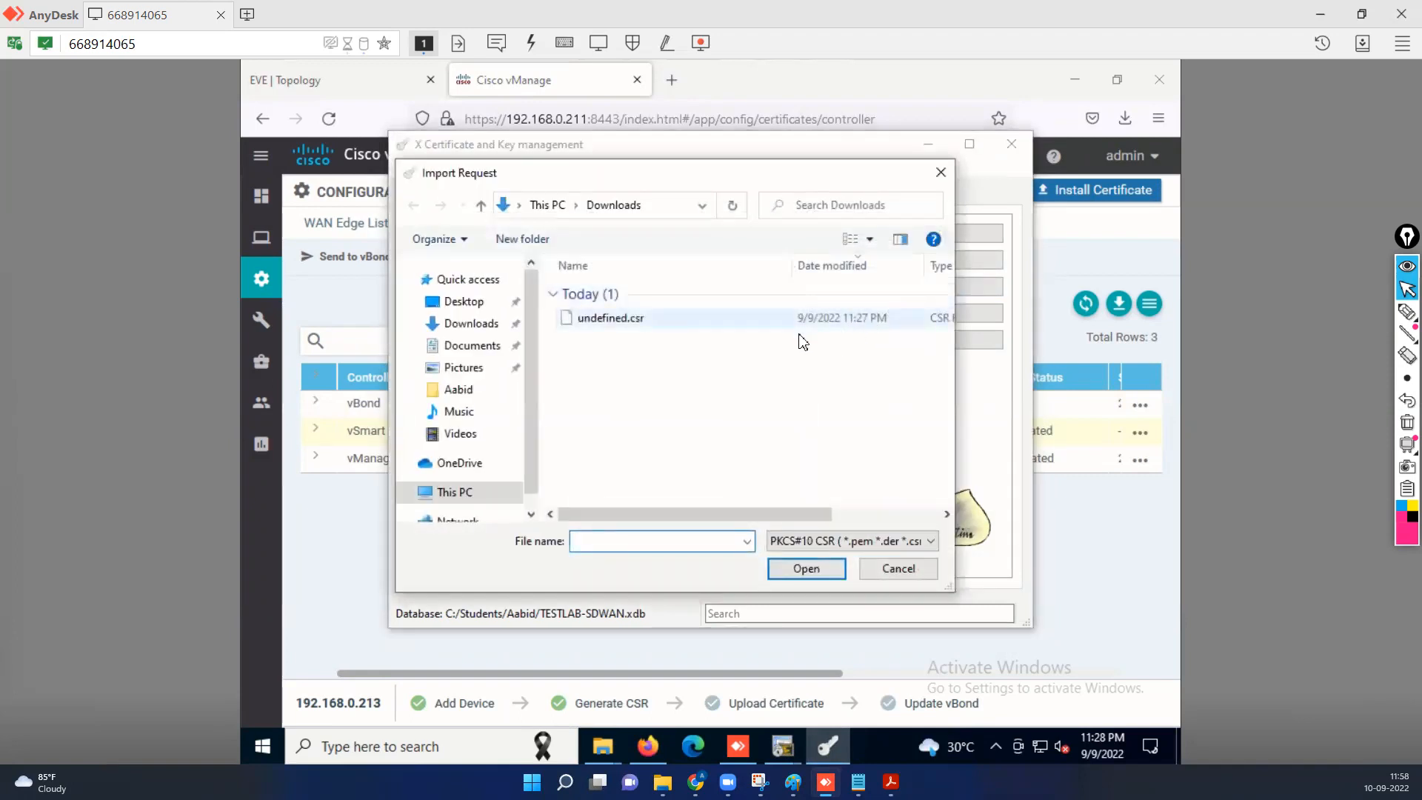
click(612, 325)
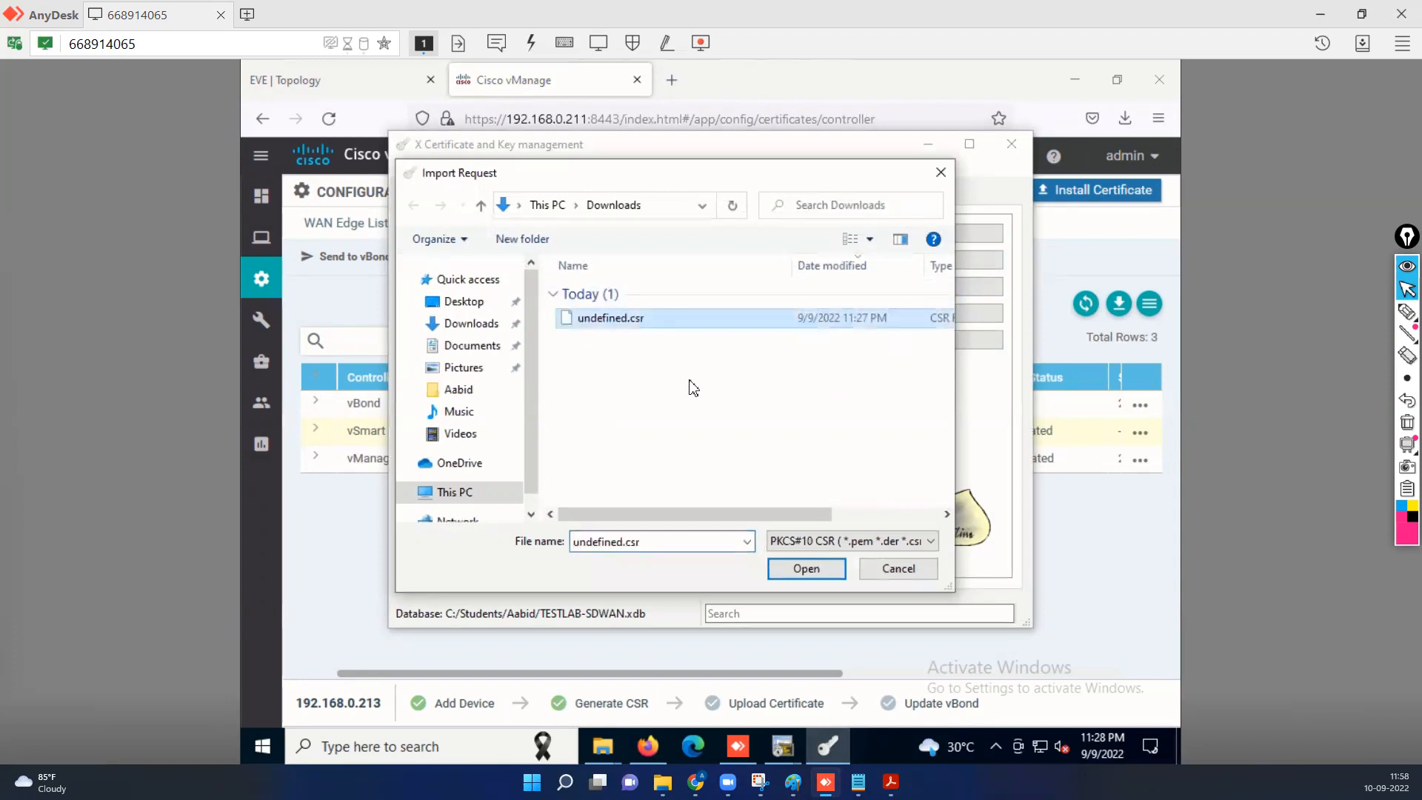
click(811, 575)
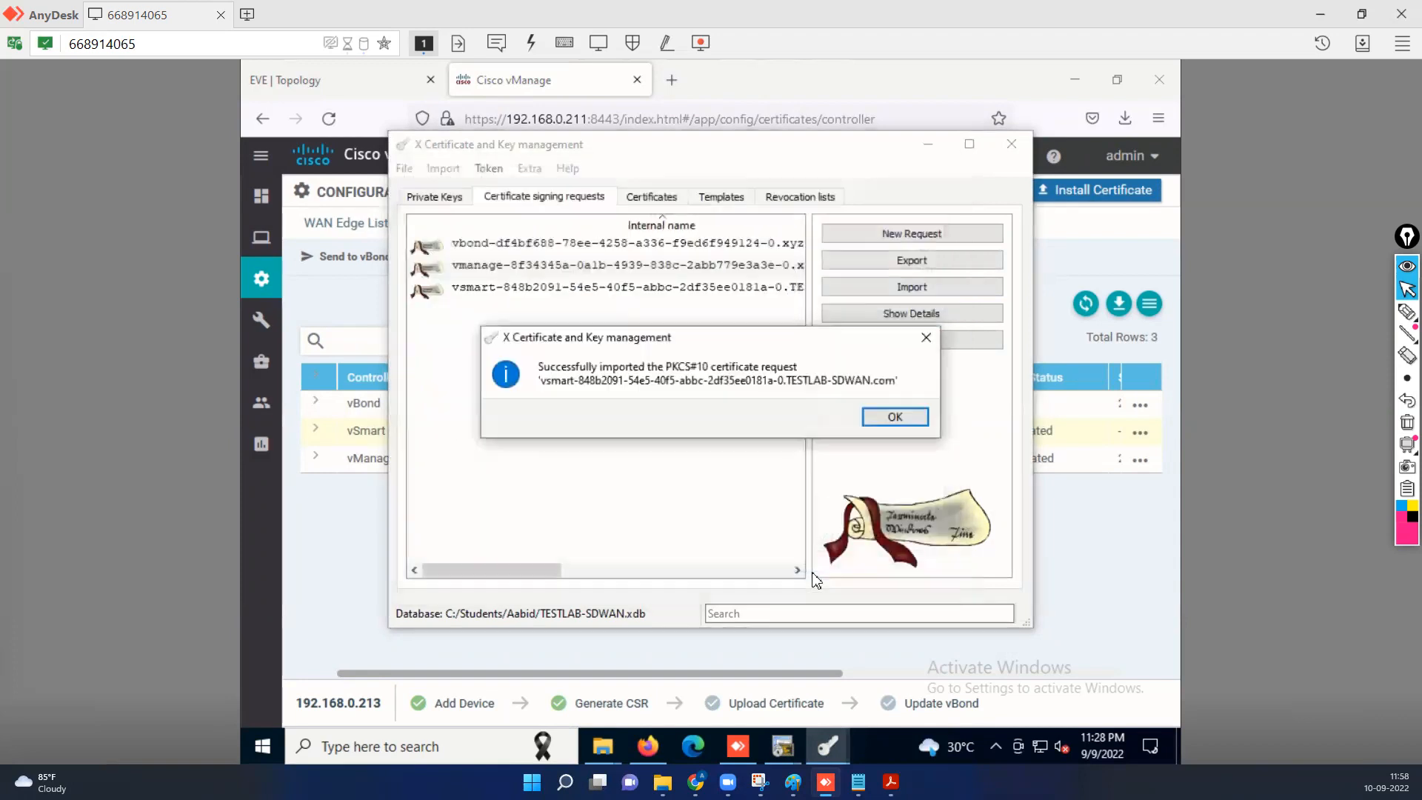
click(900, 417)
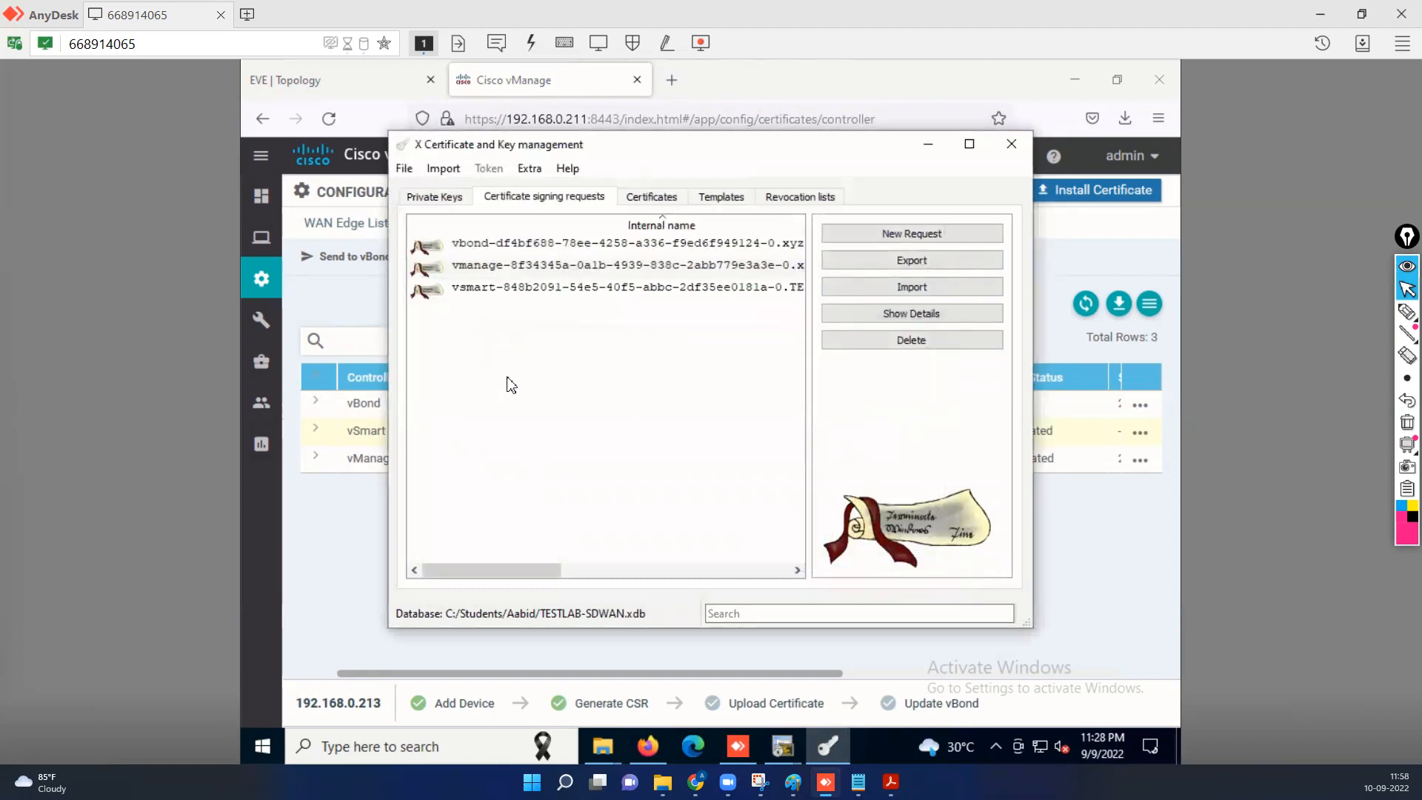
click(487, 290)
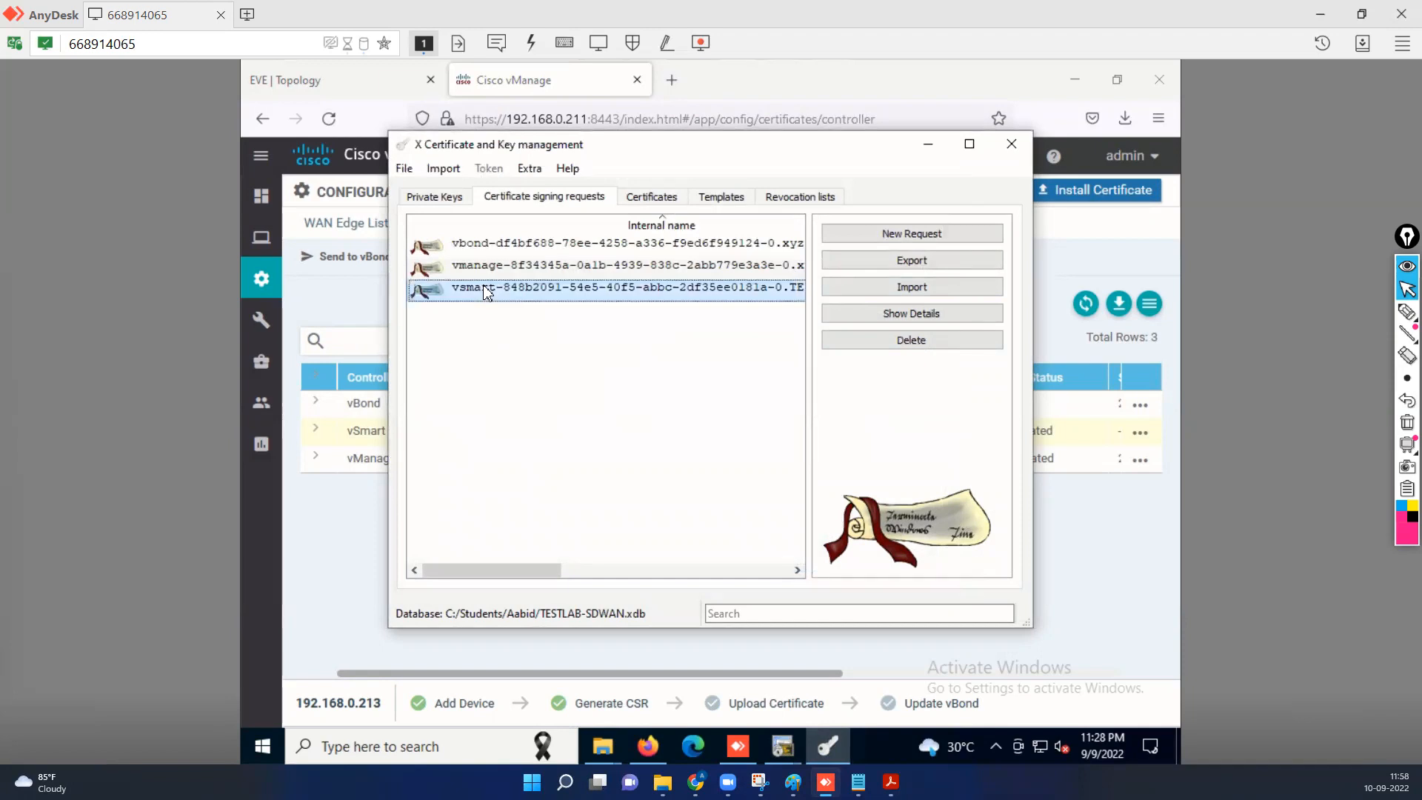
Sign the vsmart request with Rootca, applying all settings of the HTTPS_server template.
right_click(487, 290)
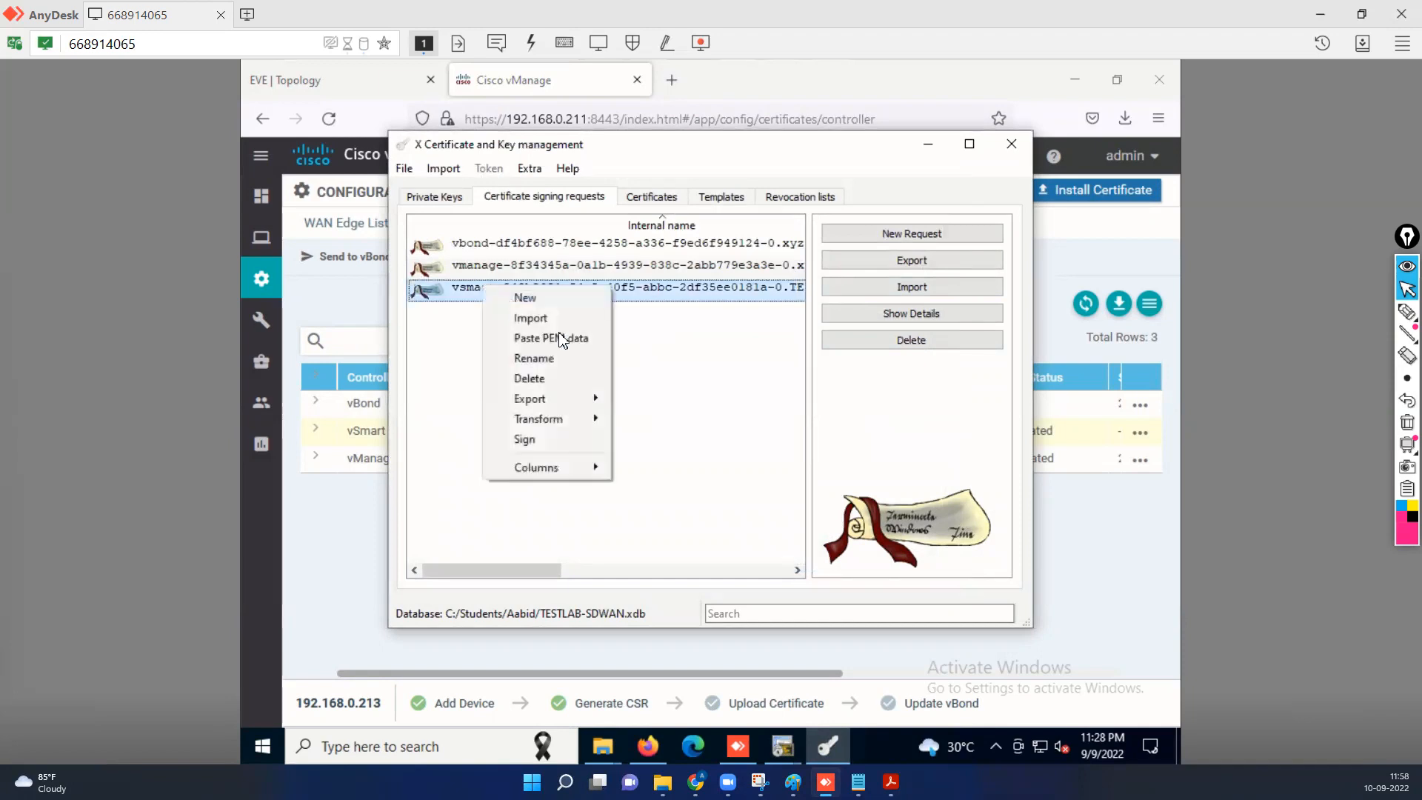
click(536, 442)
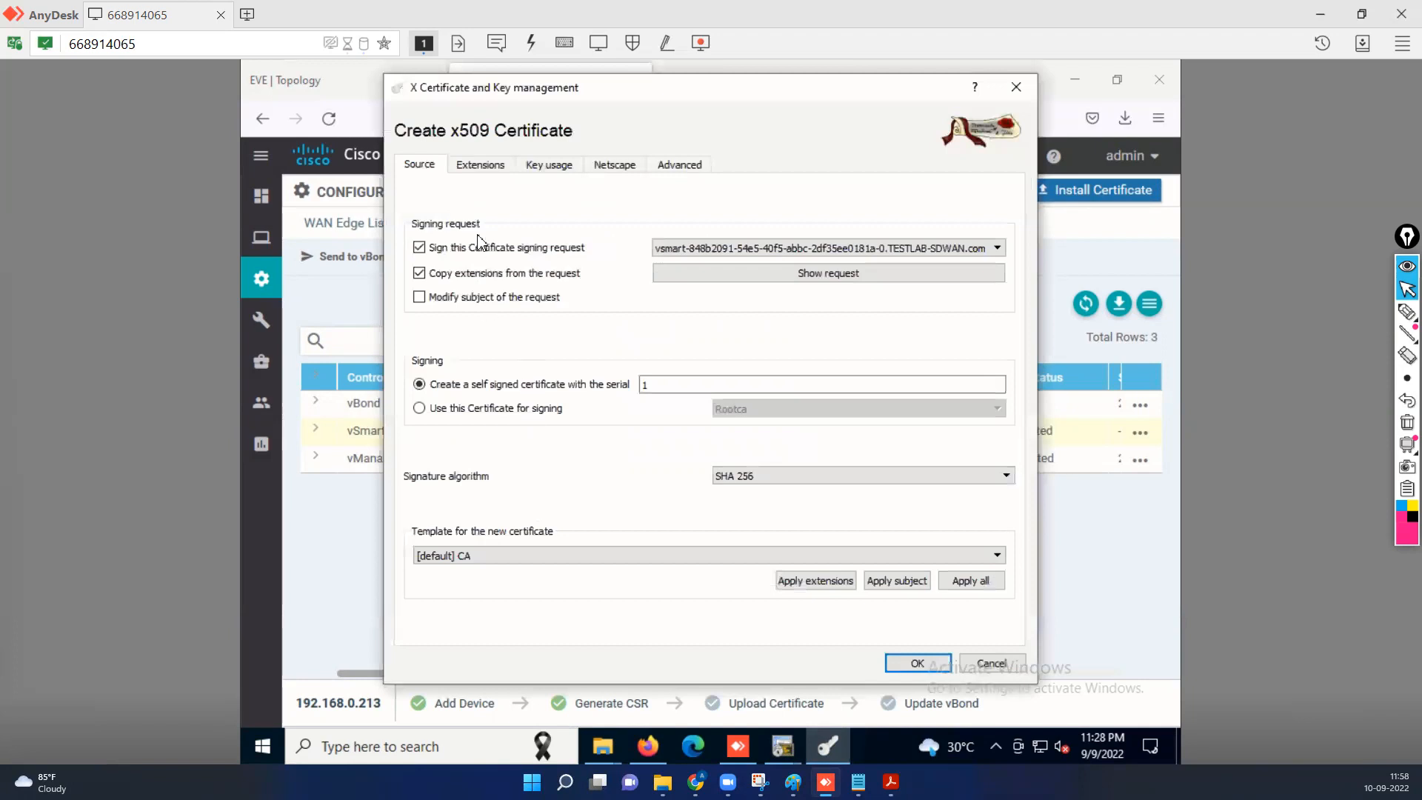
click(420, 409)
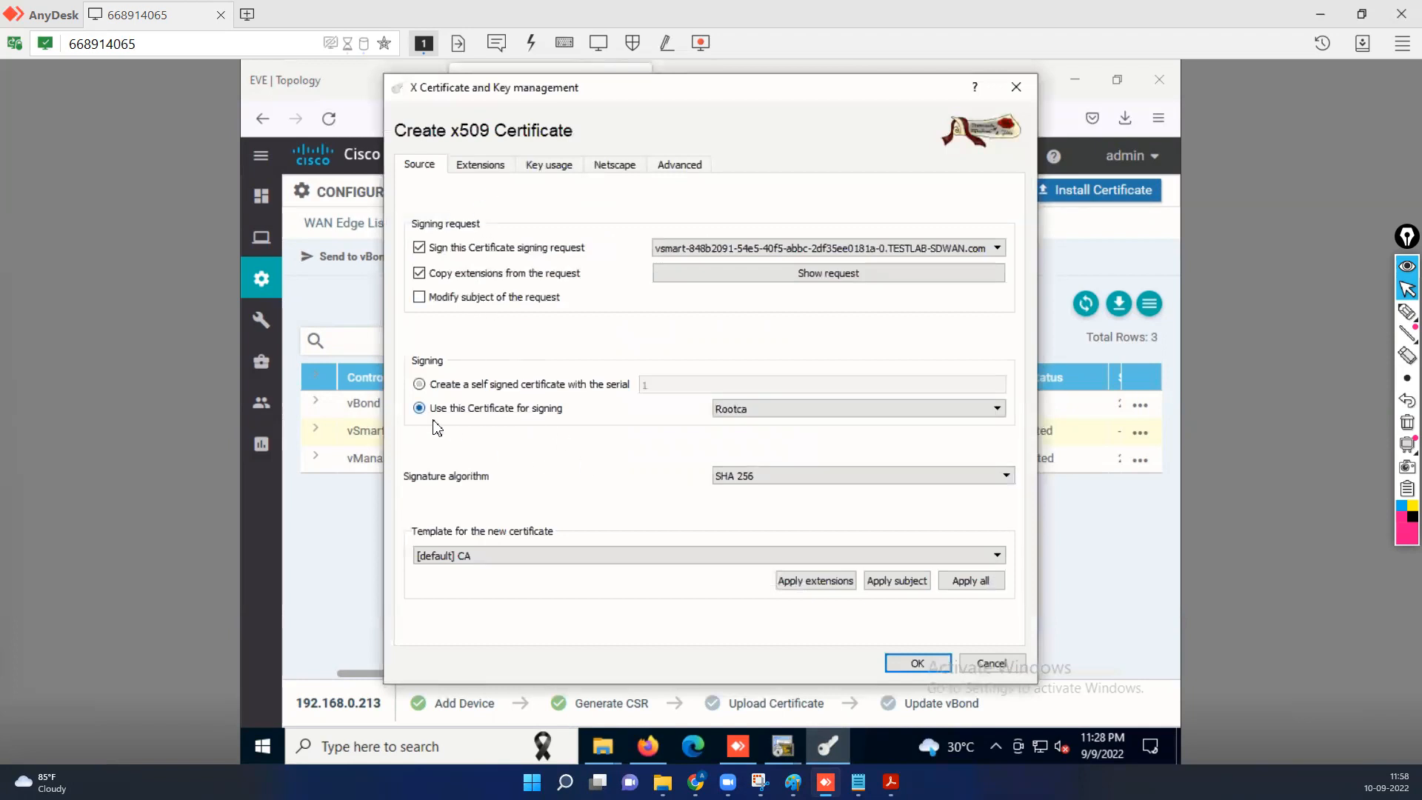
click(761, 413)
click(755, 422)
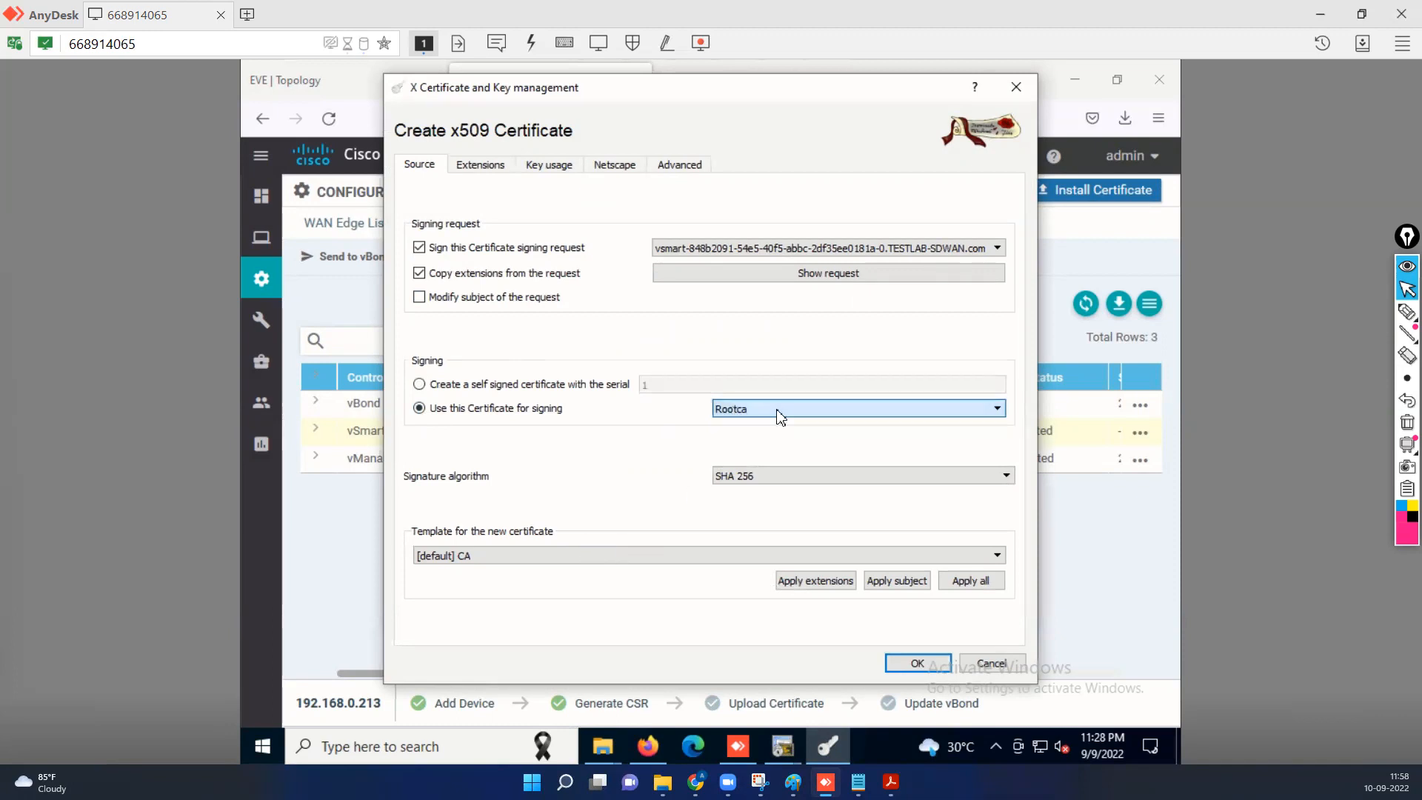
click(628, 561)
click(577, 594)
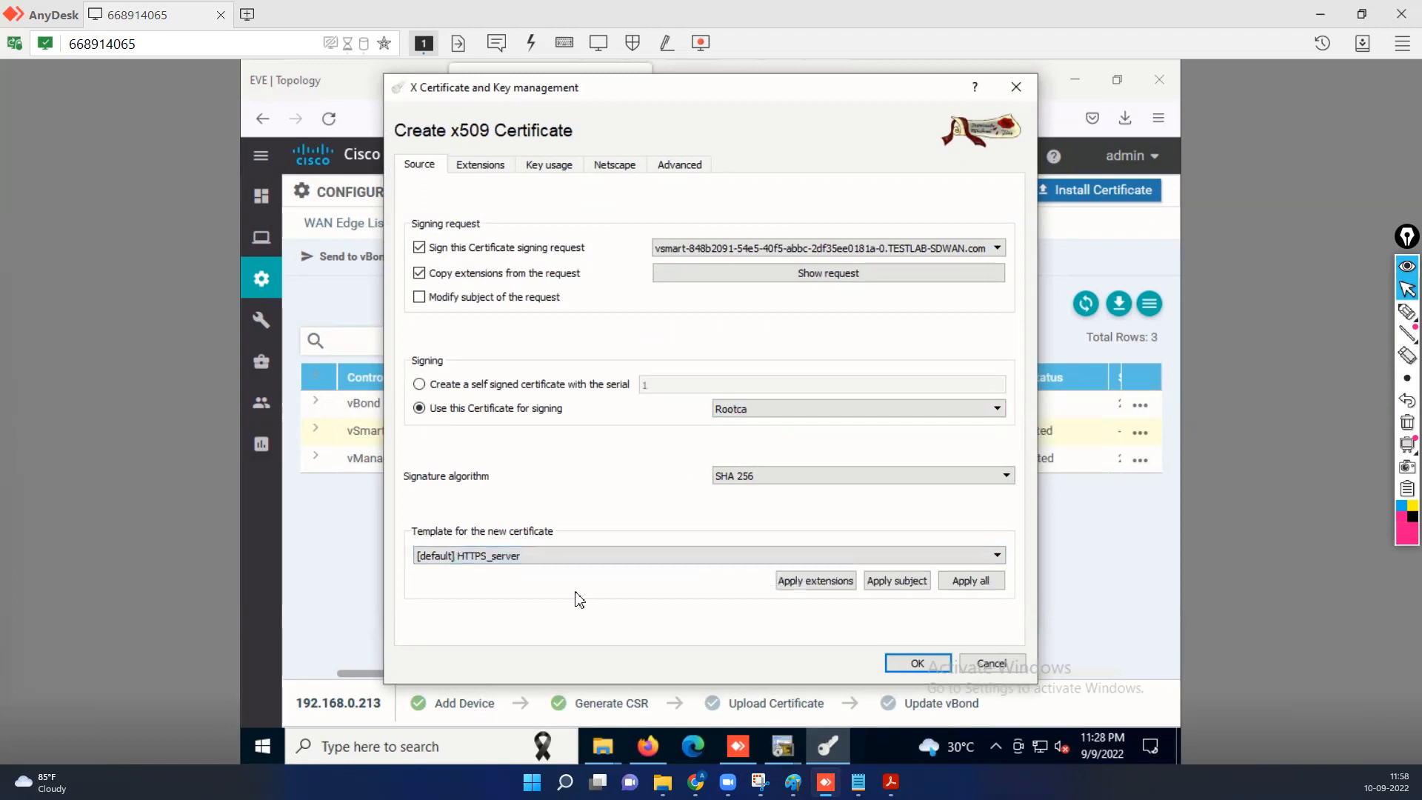
click(808, 581)
click(902, 580)
click(967, 583)
Set a 365-day validity in local time and create the vsmart certificate.
click(483, 169)
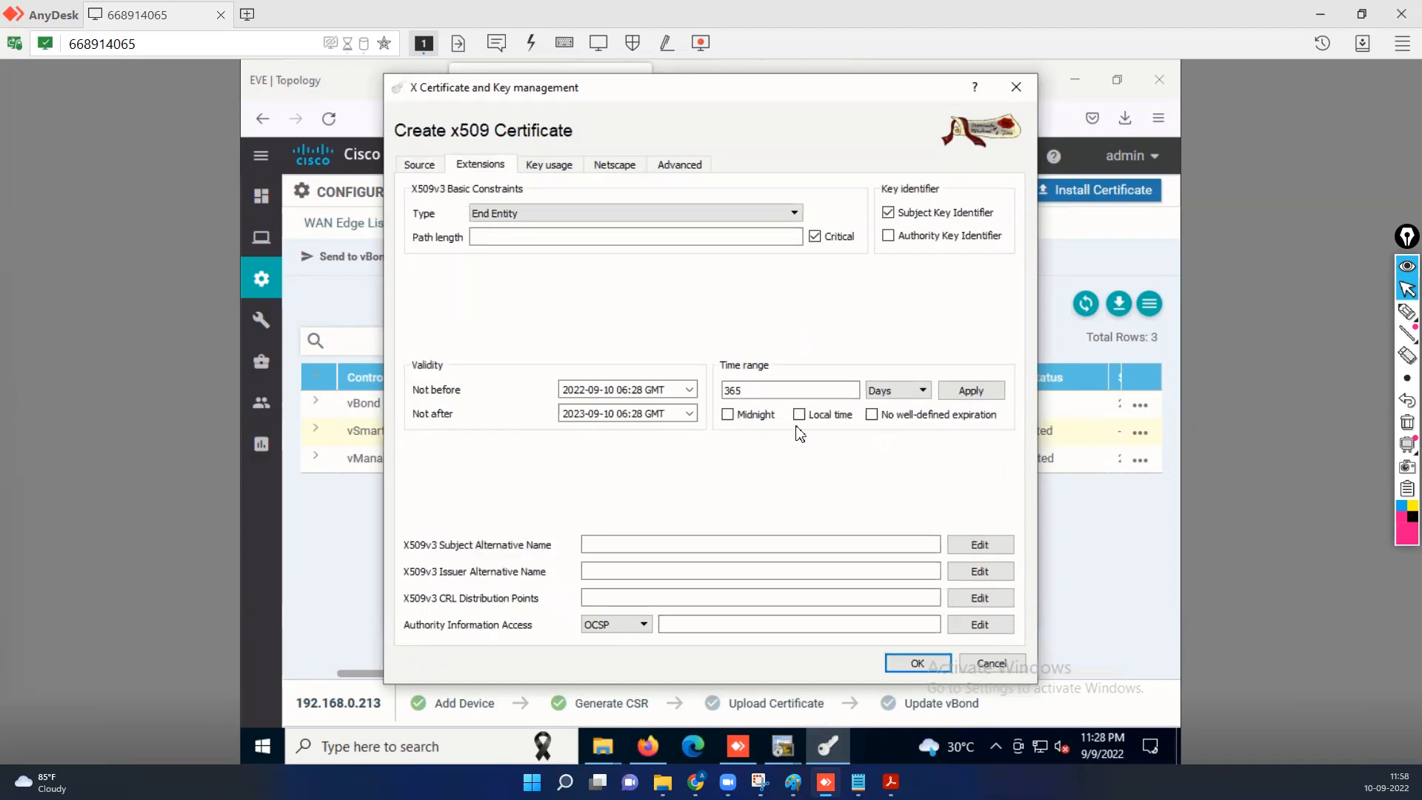
click(799, 415)
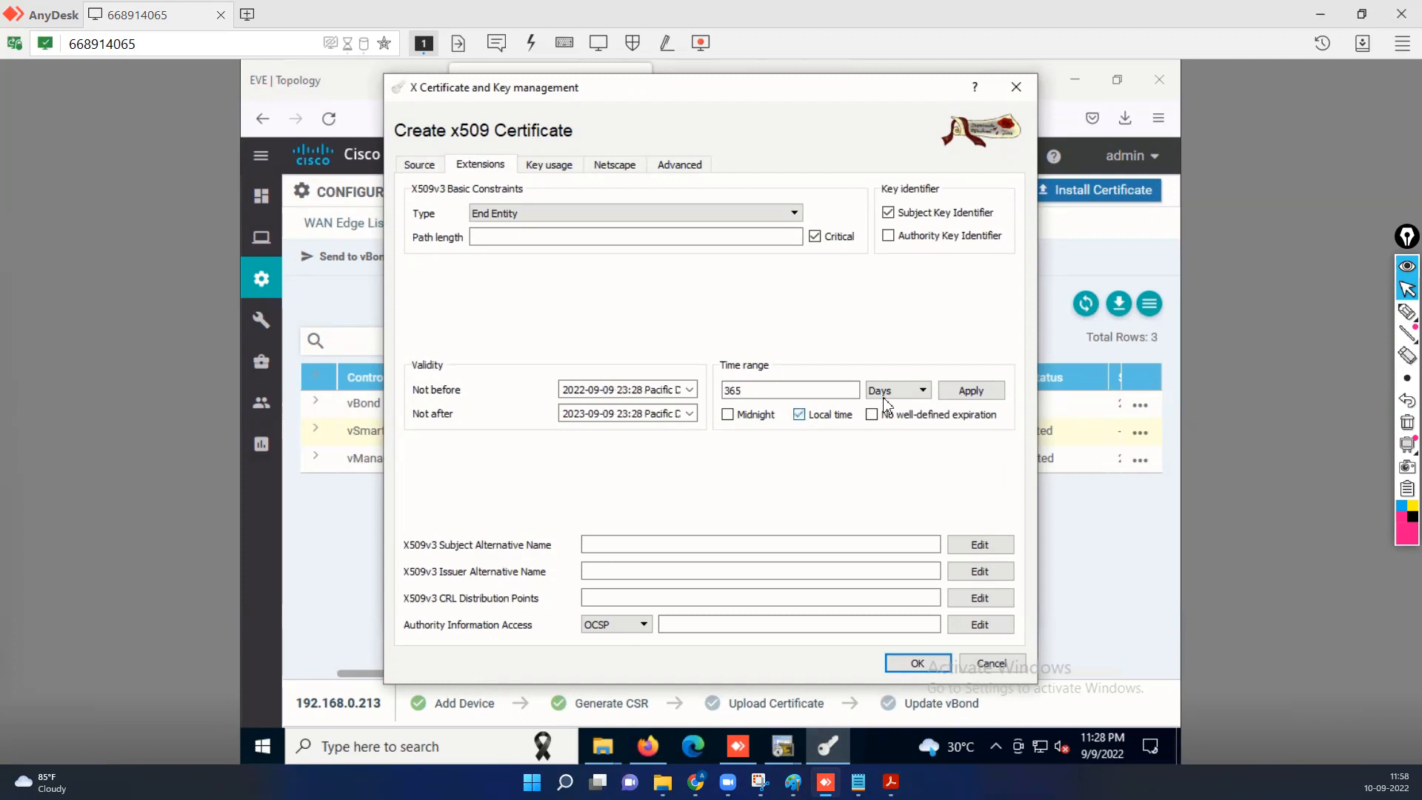
click(971, 390)
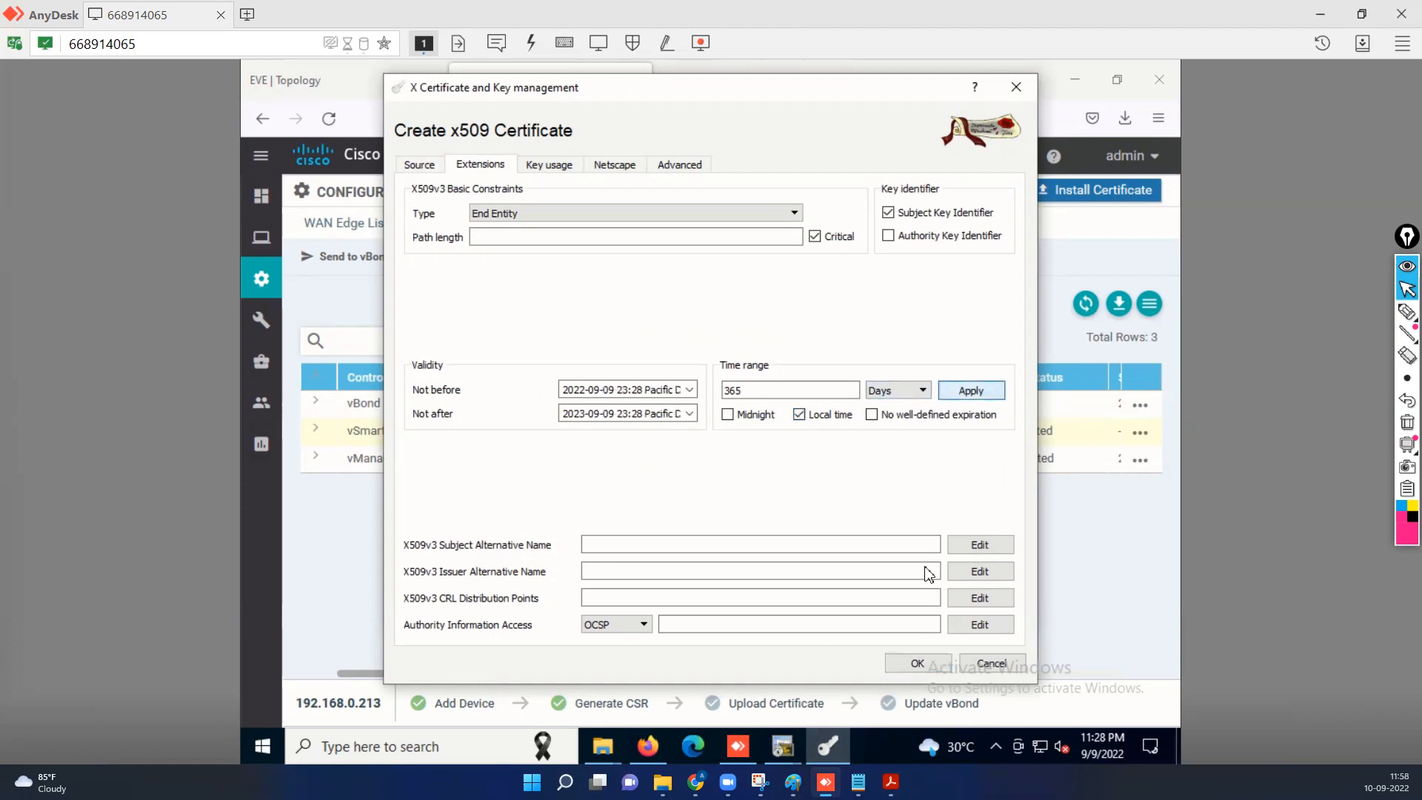
click(905, 663)
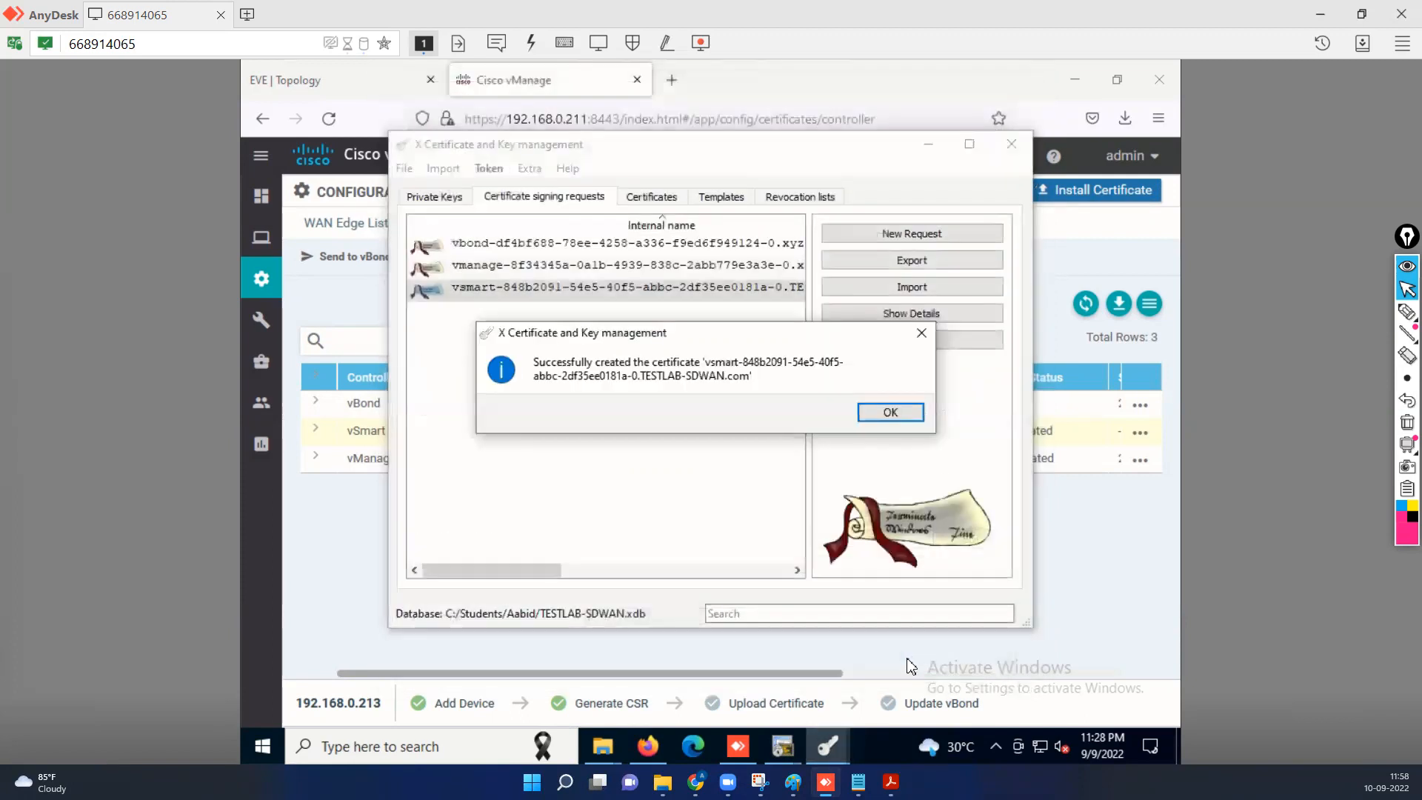
click(891, 412)
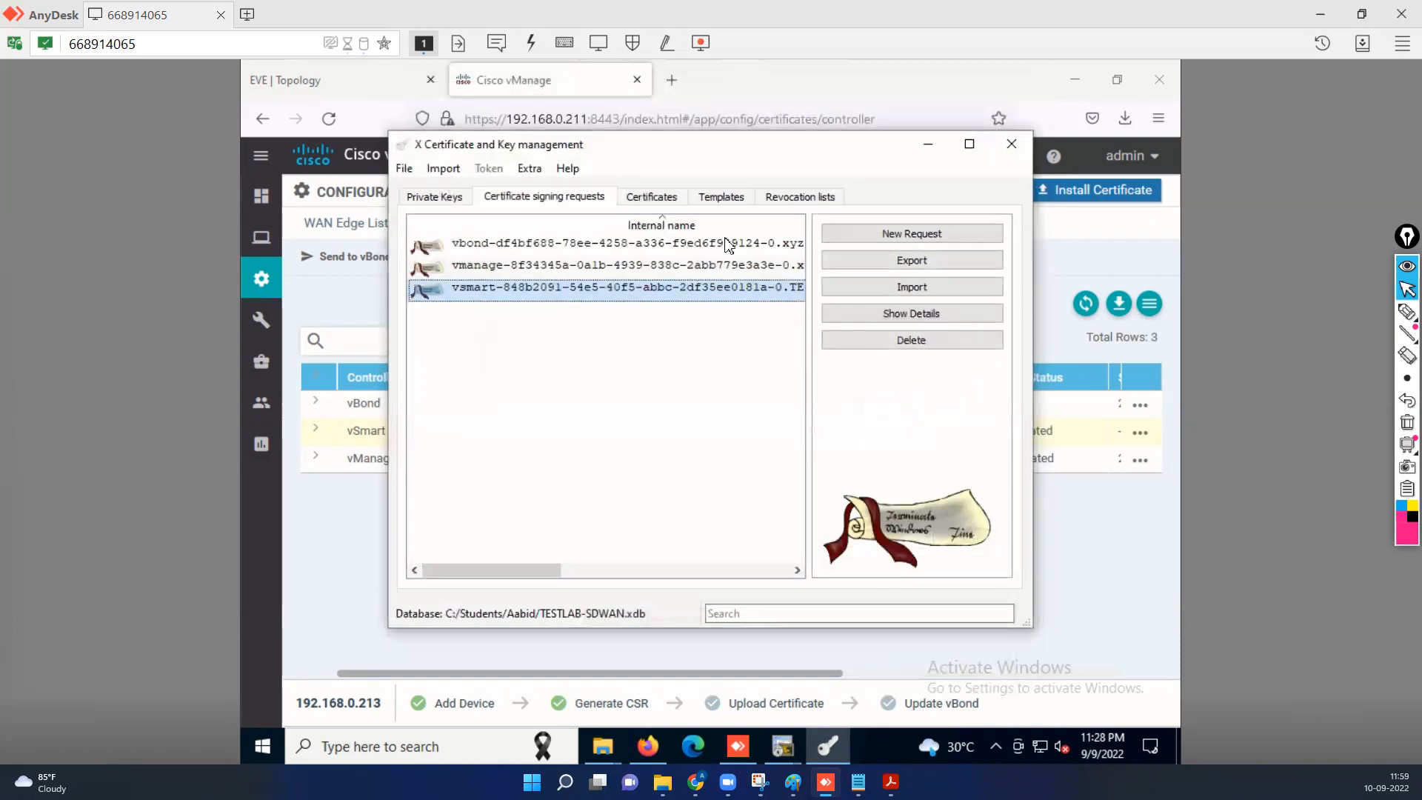
Export the new vsmart certificate to the clipboard and minimize XCA.
click(651, 196)
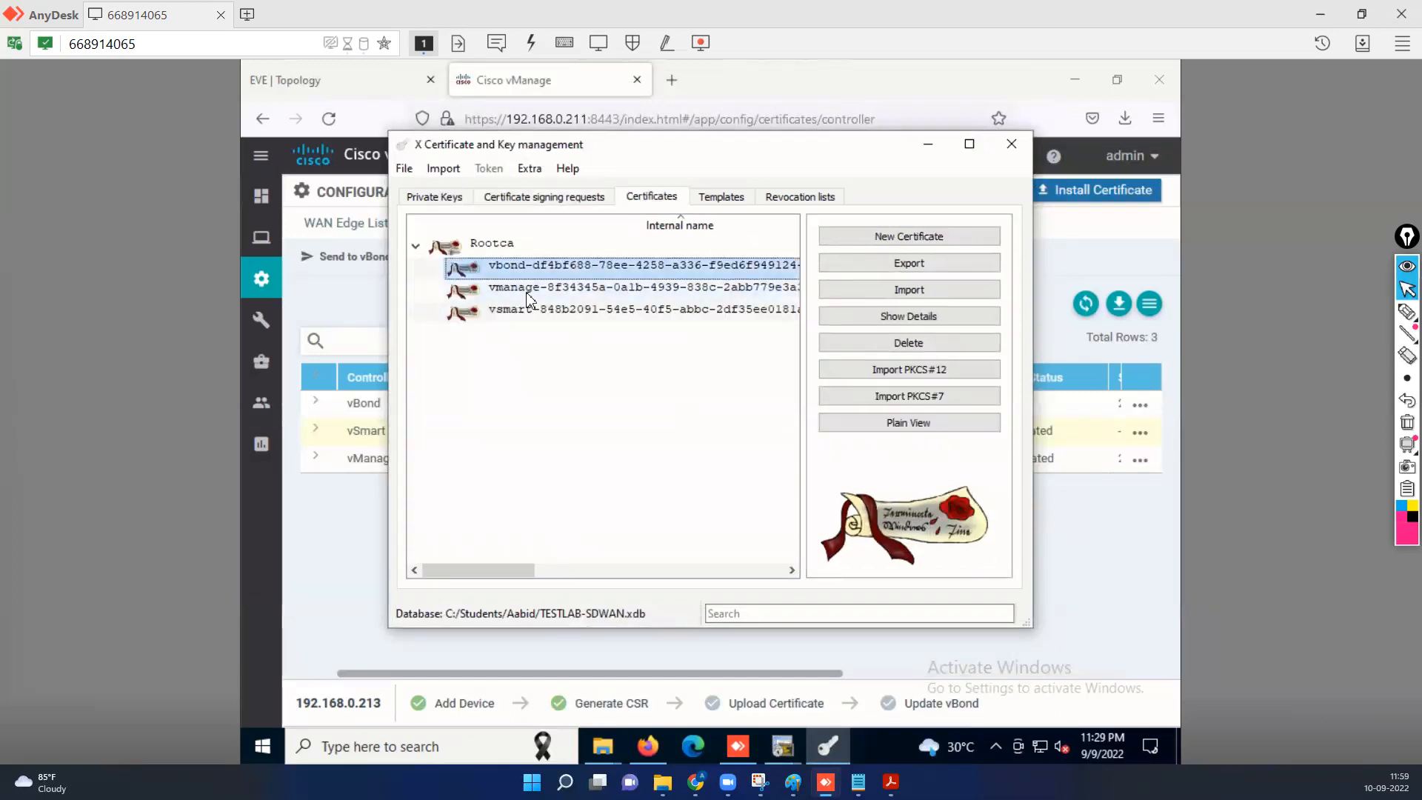
click(552, 288)
click(513, 315)
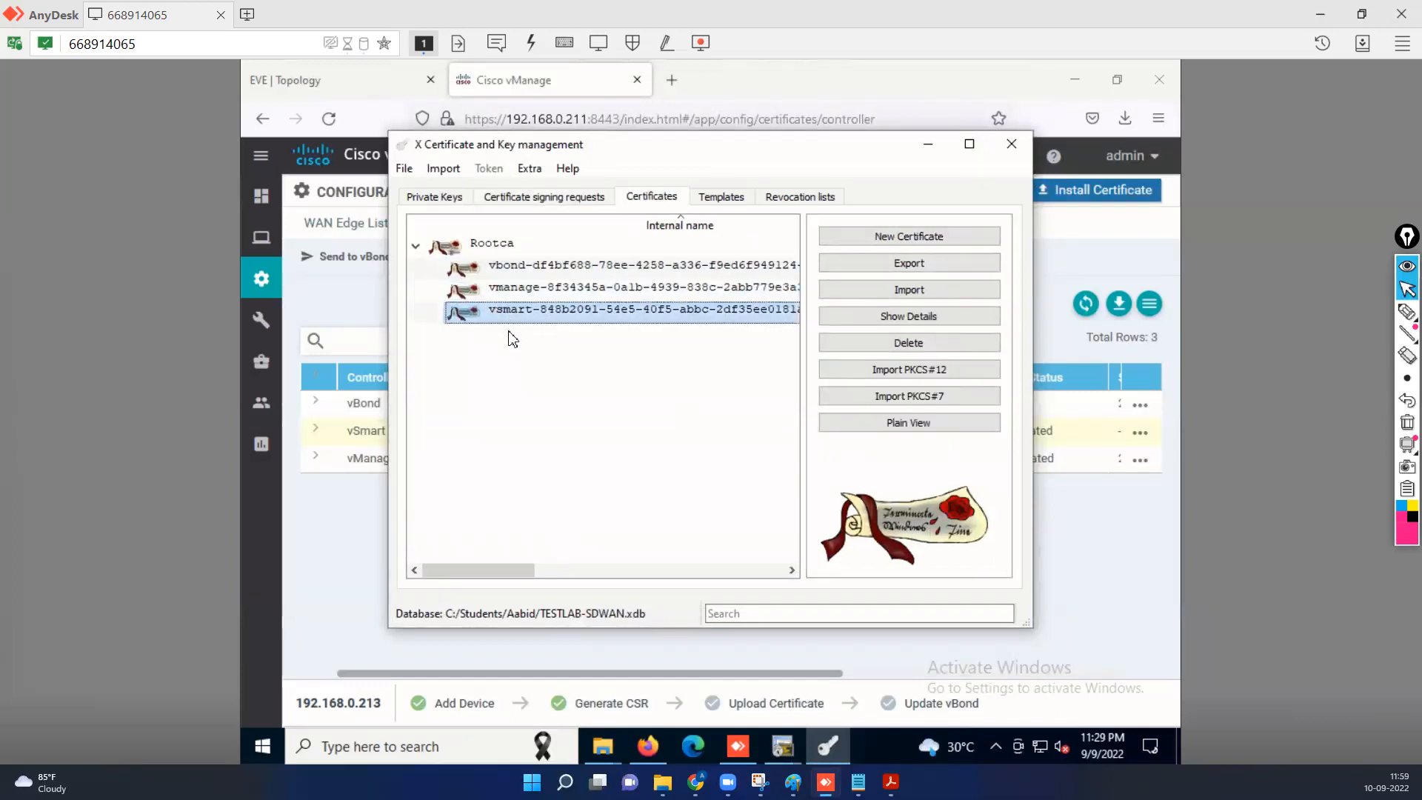
right_click(519, 318)
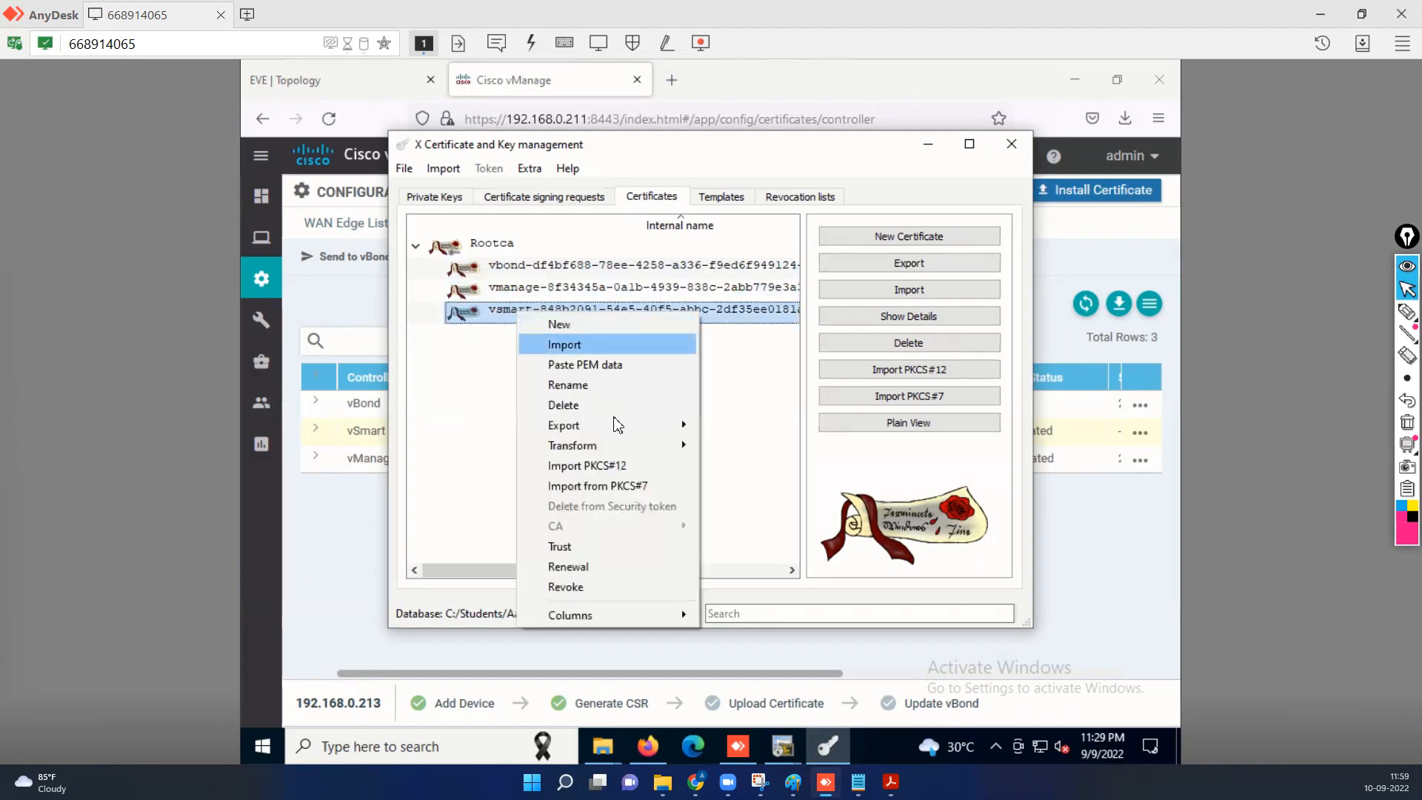
mouse_move(636, 433)
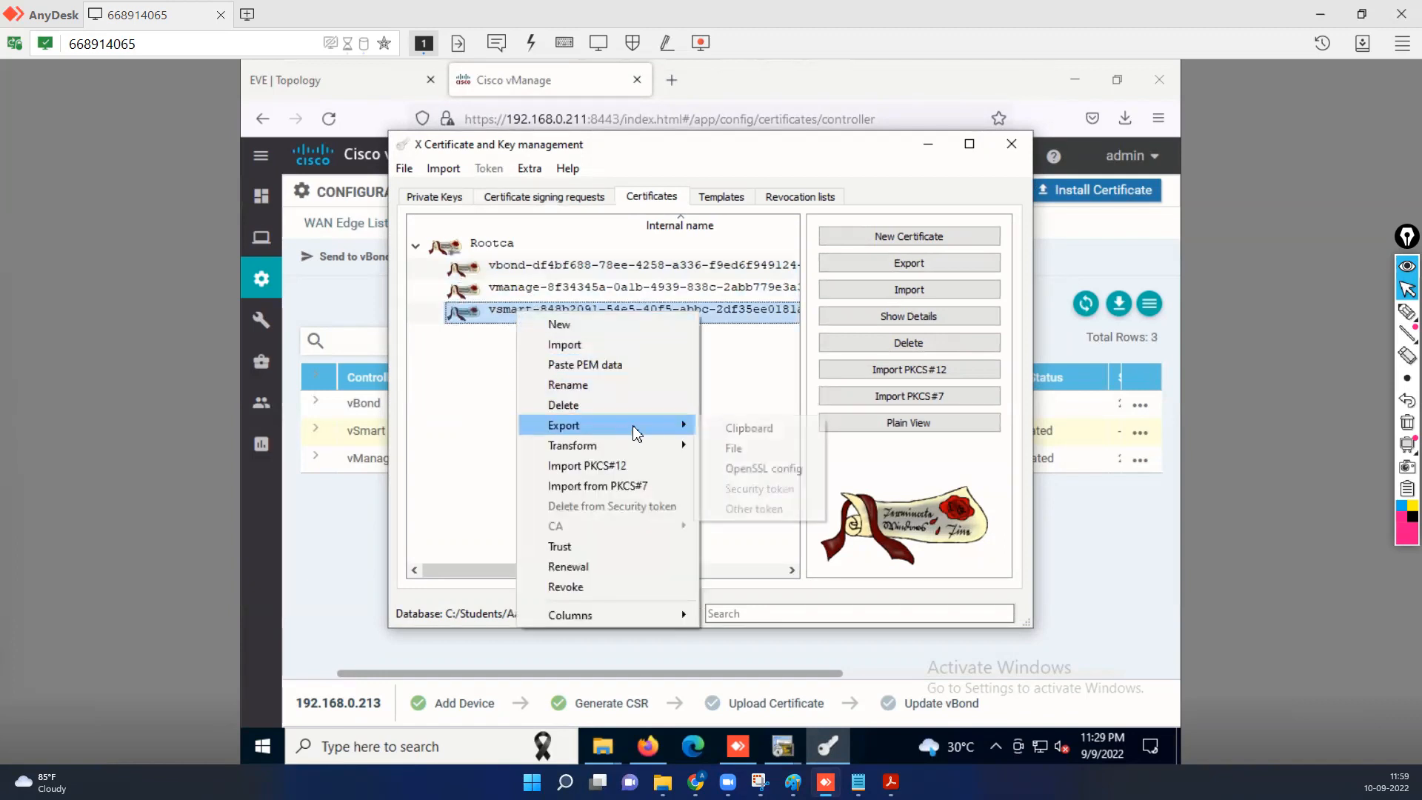
click(763, 434)
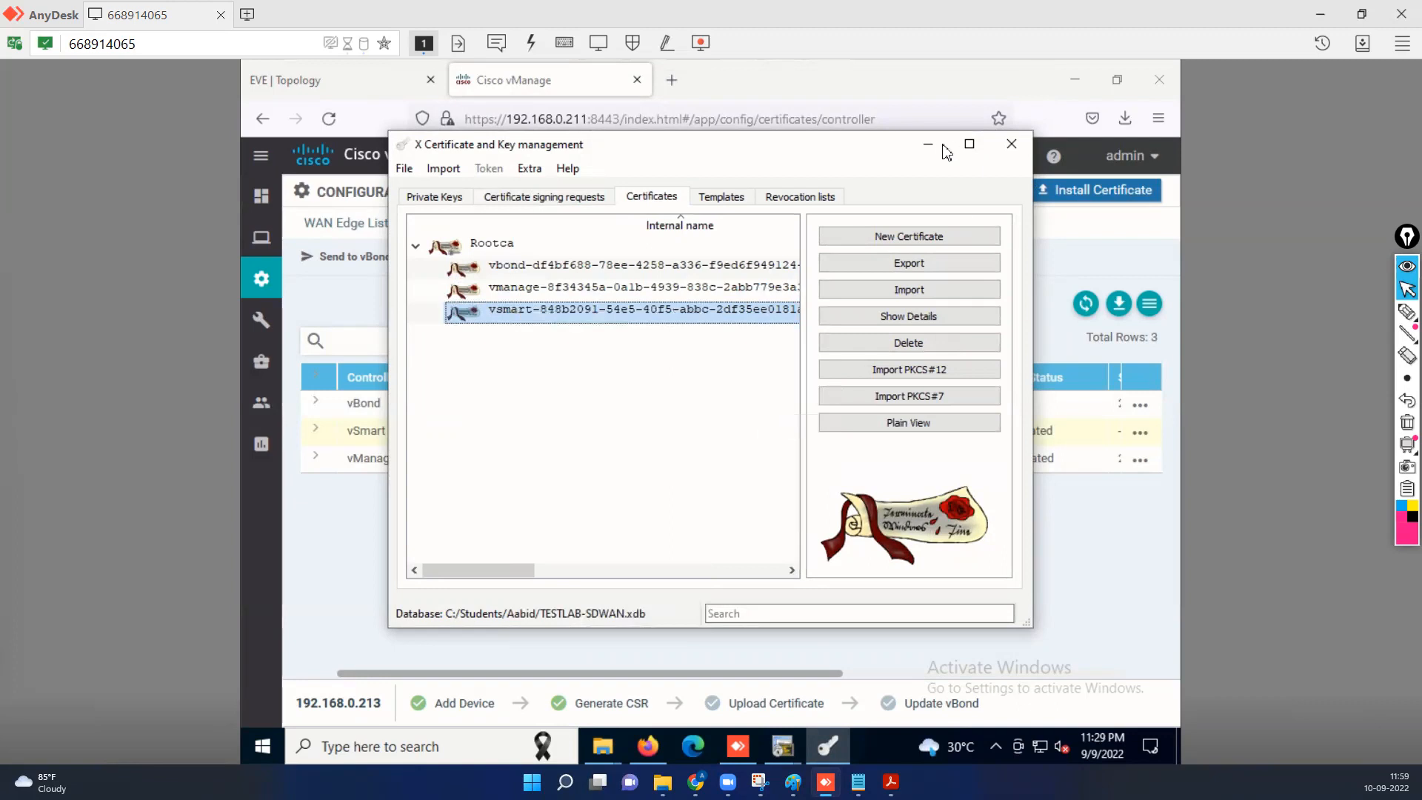
click(928, 145)
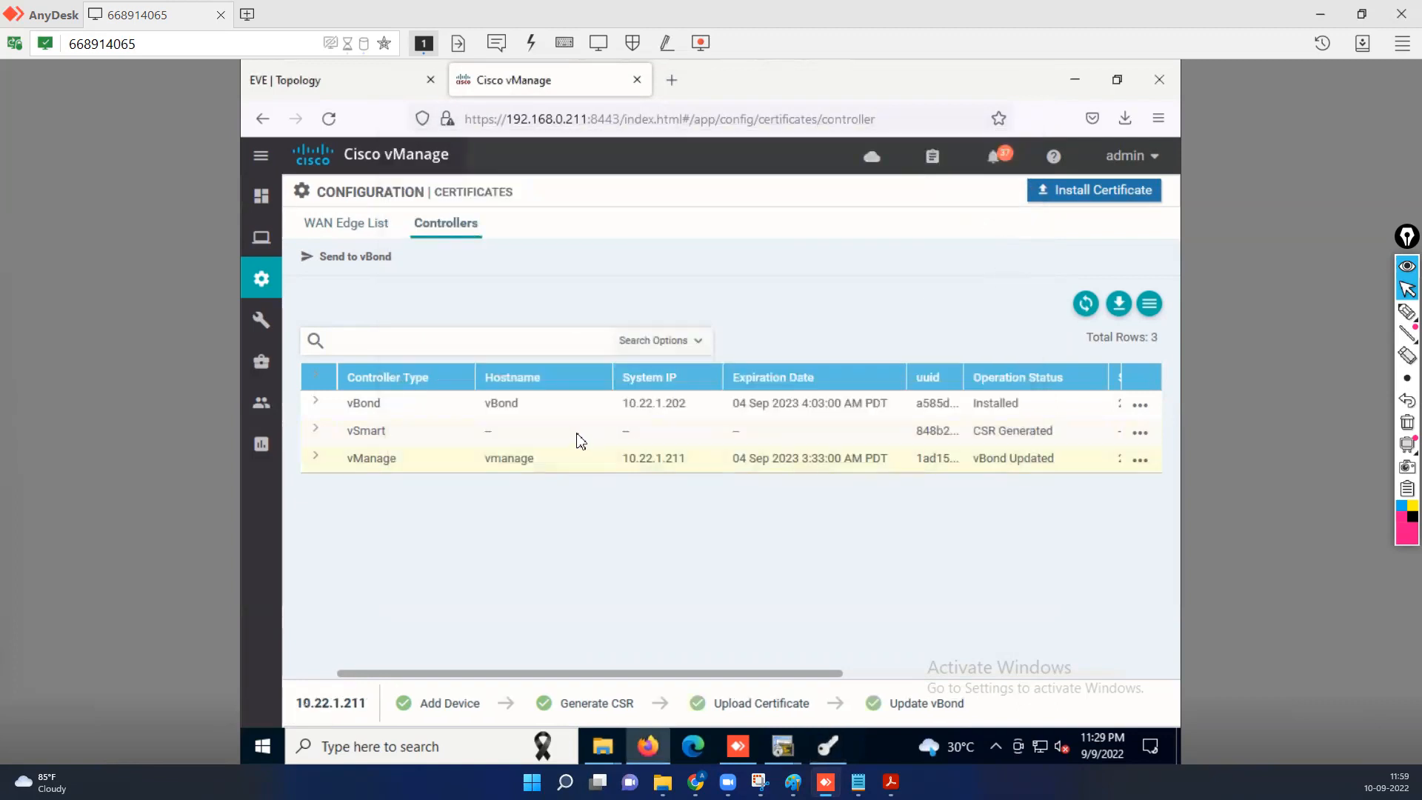
Paste the signed vSmart certificate into Install Certificate and submit it for installation.
click(1111, 191)
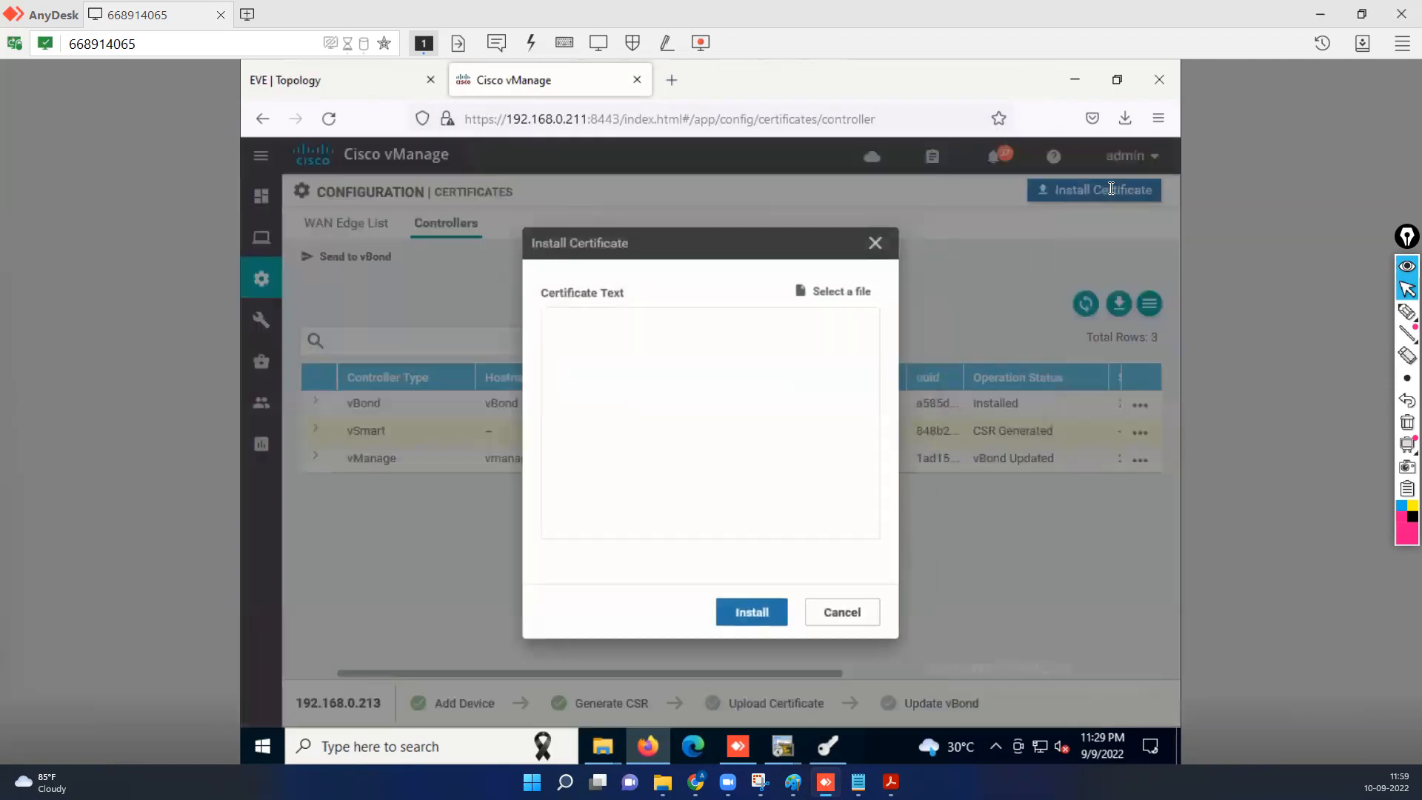
right_click(669, 381)
click(702, 515)
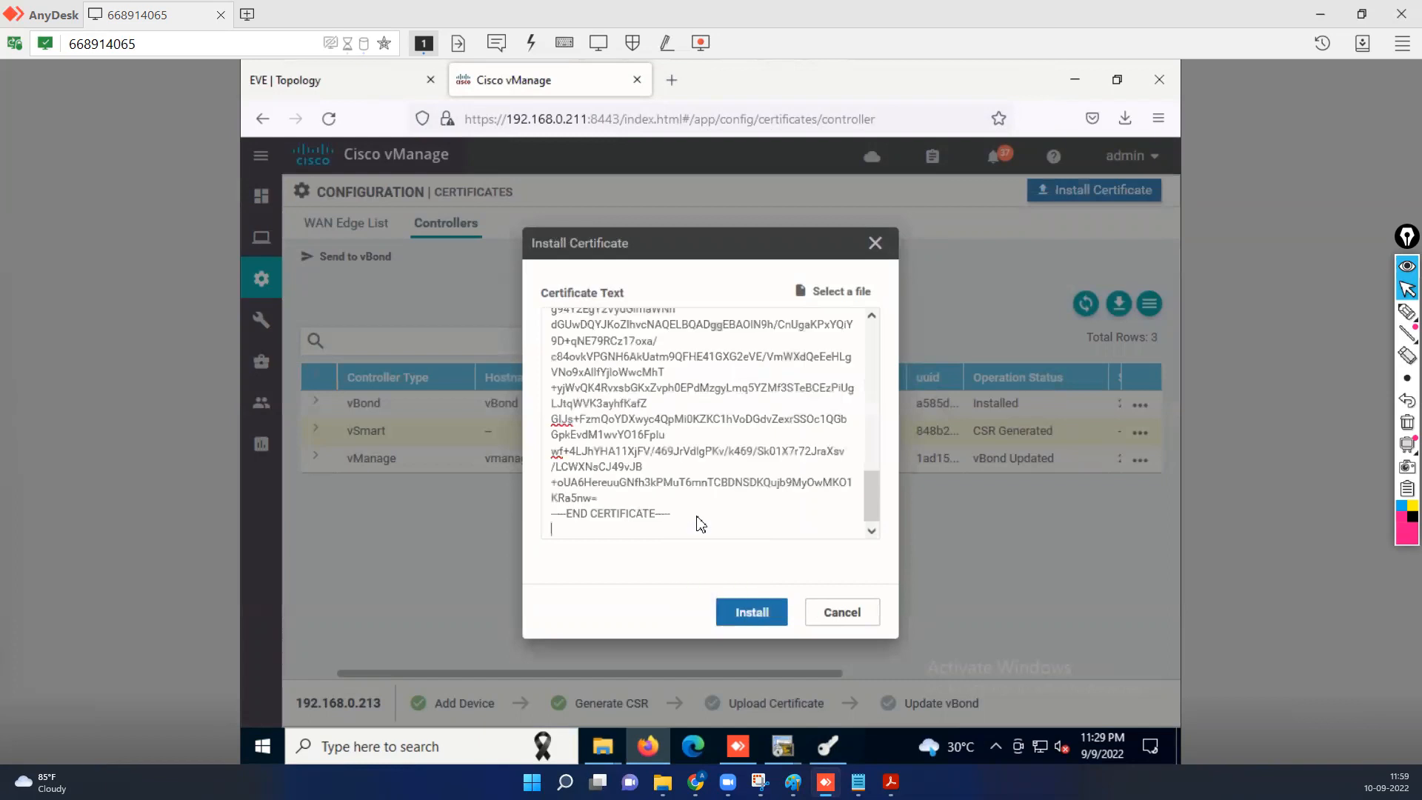
click(739, 603)
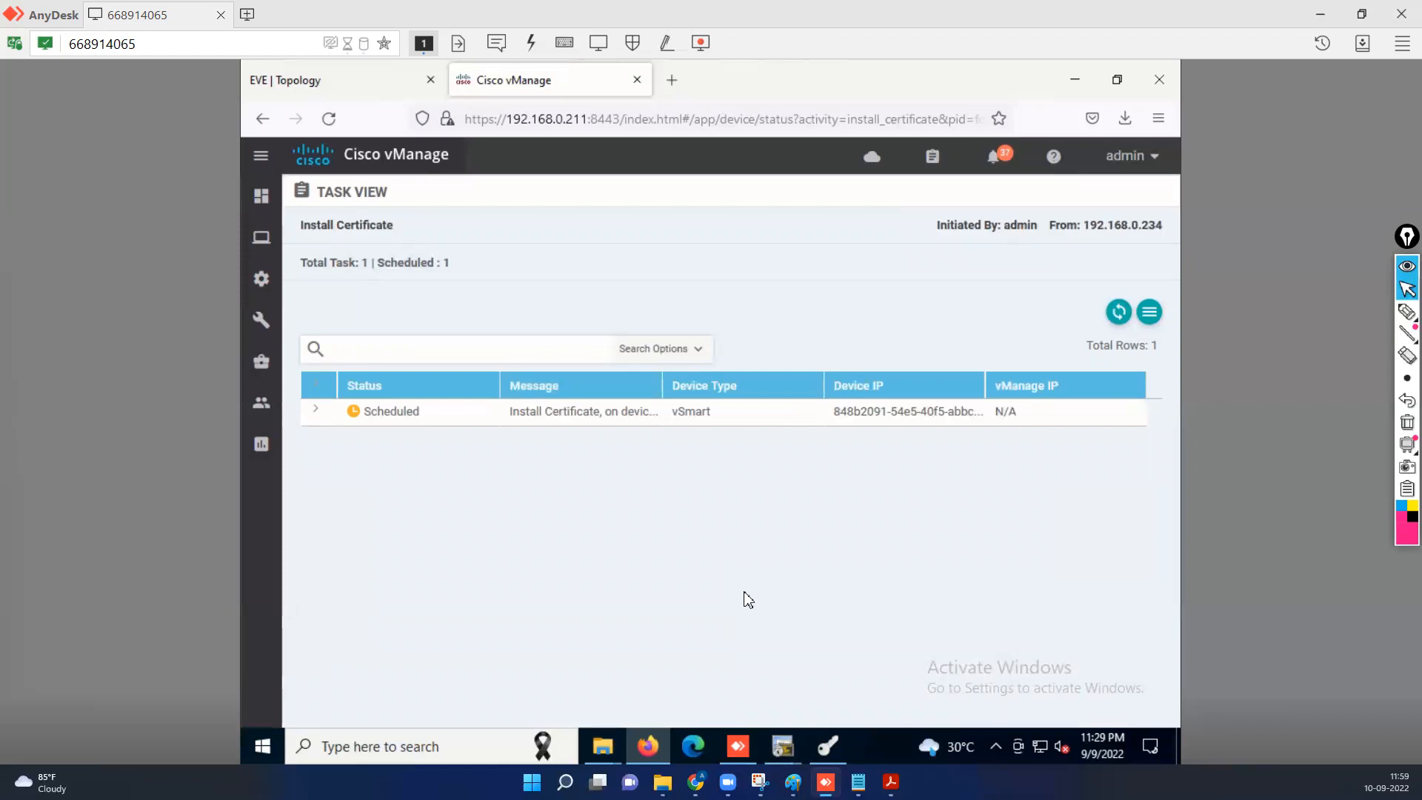
Expand the failed vSmart install task log to read the root-ca-chain validation error.
click(316, 412)
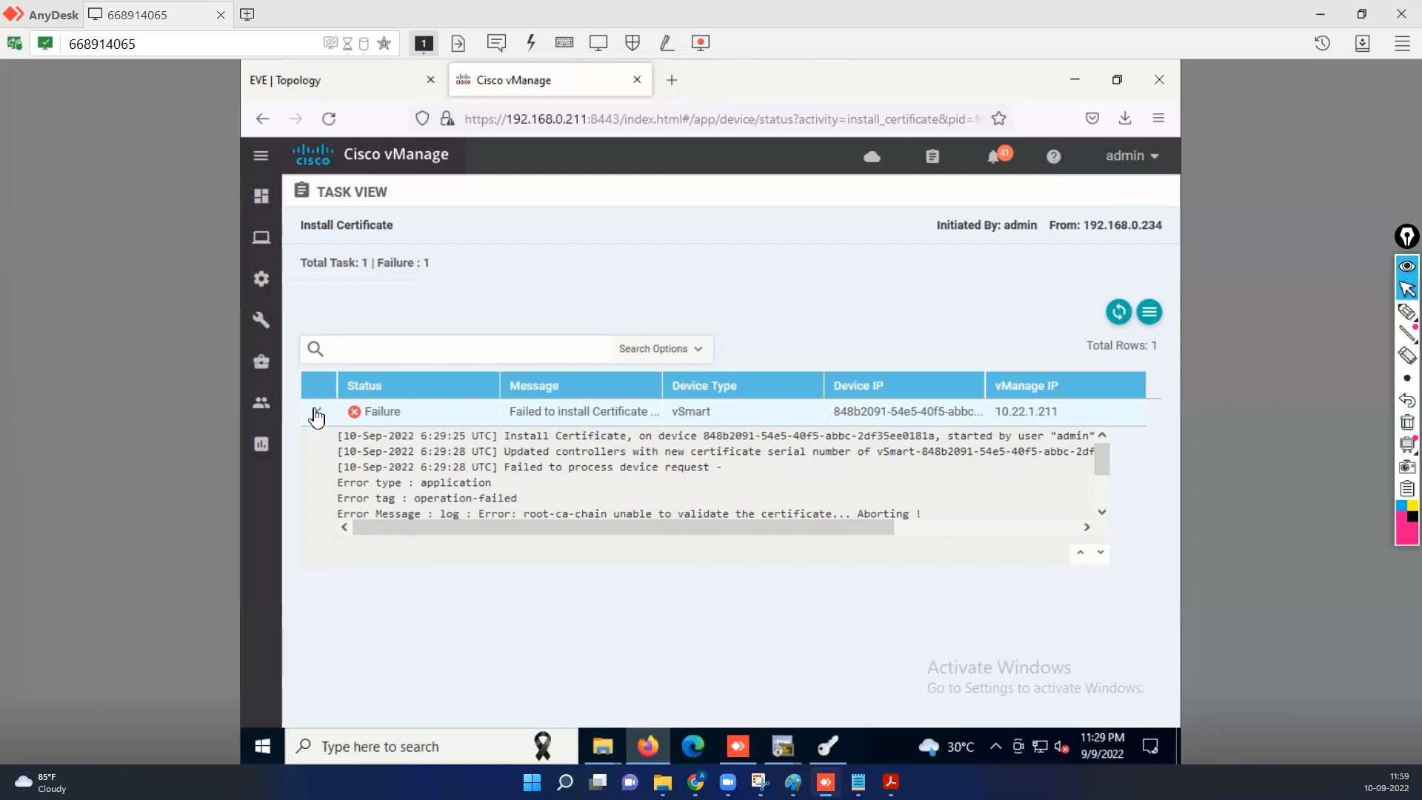
click(1102, 511)
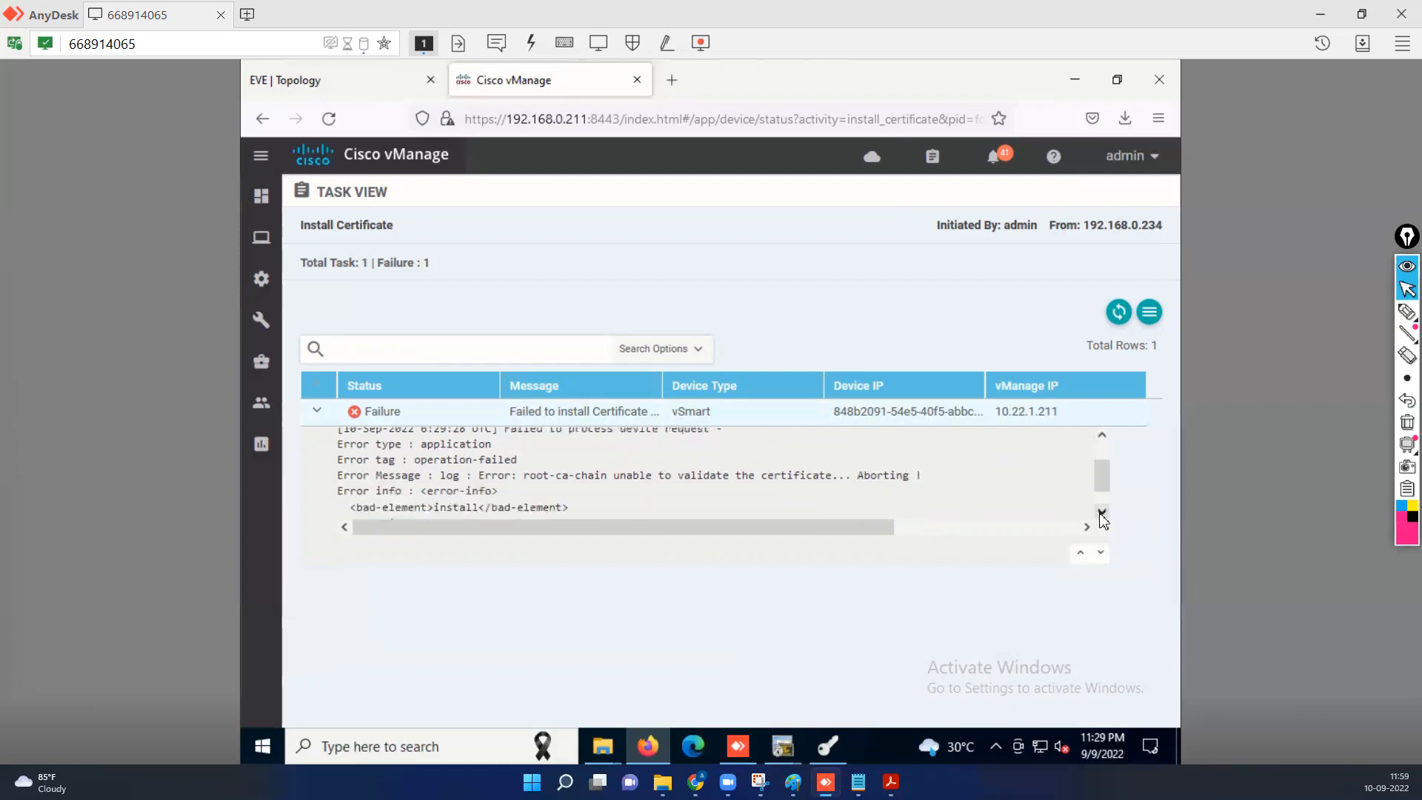